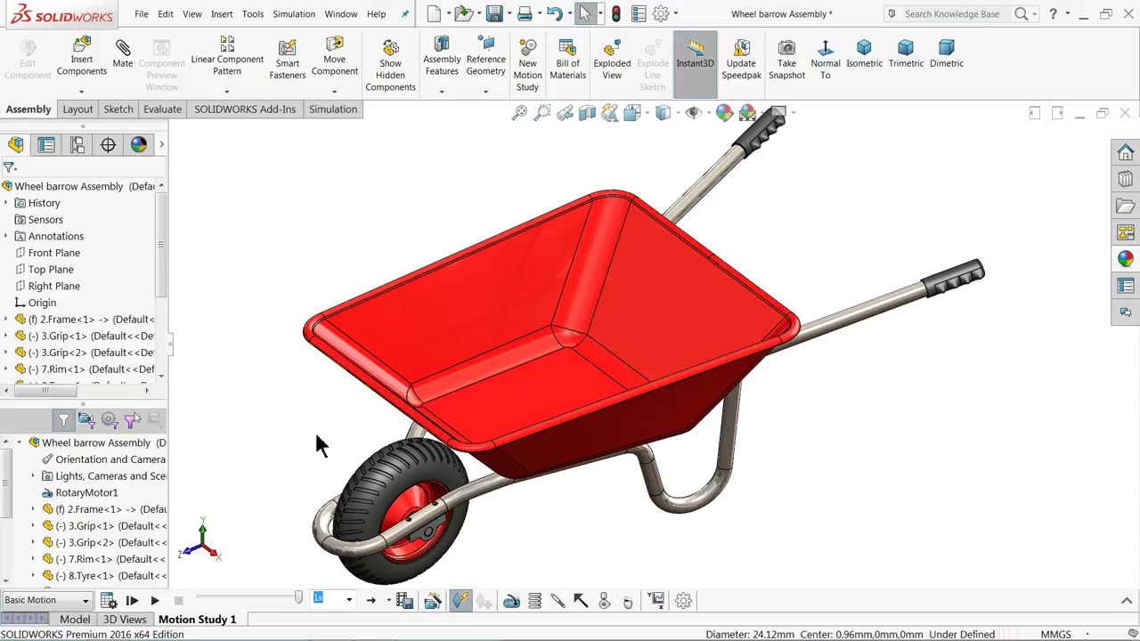
Play the motion study of the wheelbarrow assembly
click(154, 601)
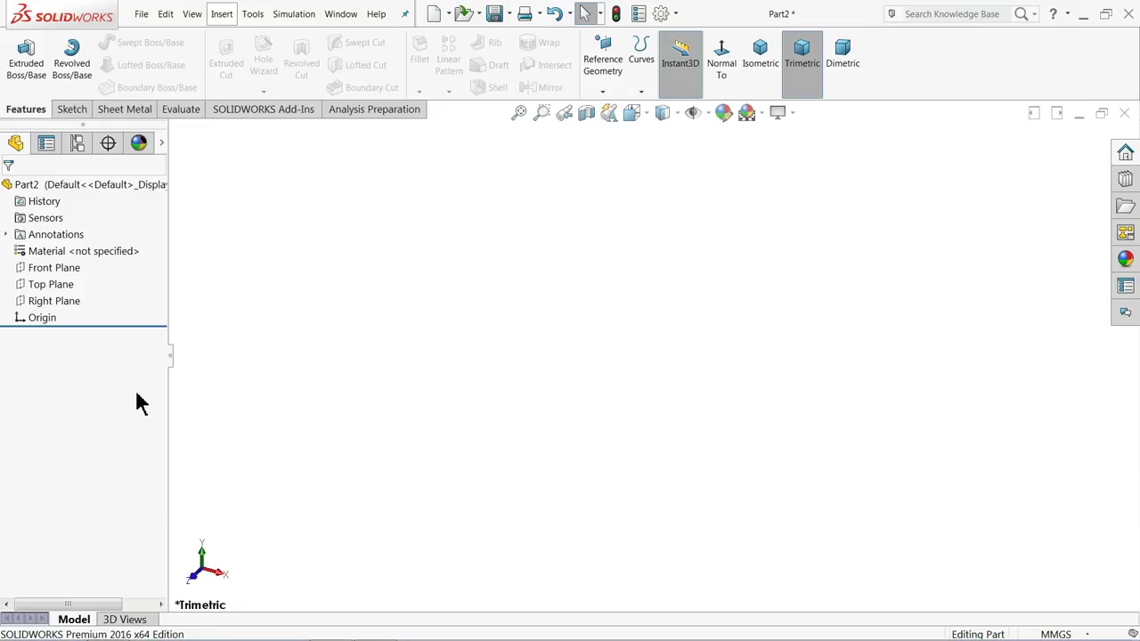
Sketch a closed four-line tub profile on the Right Plane, with one lower corner on the origin and the sides flaring outward
click(27, 303)
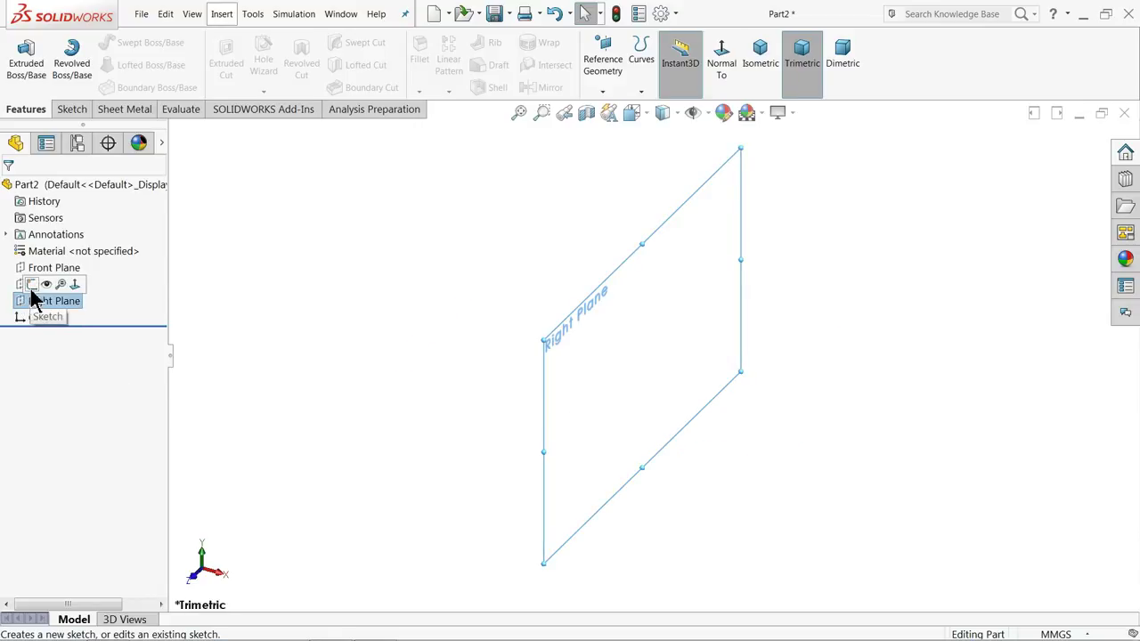
click(34, 287)
click(95, 46)
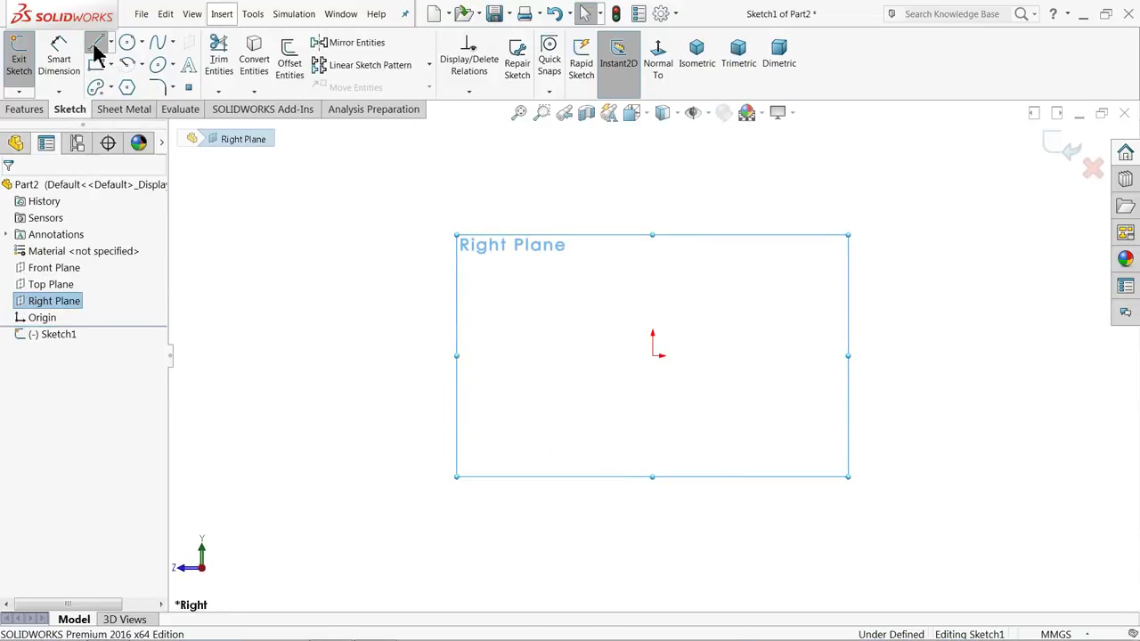
click(557, 217)
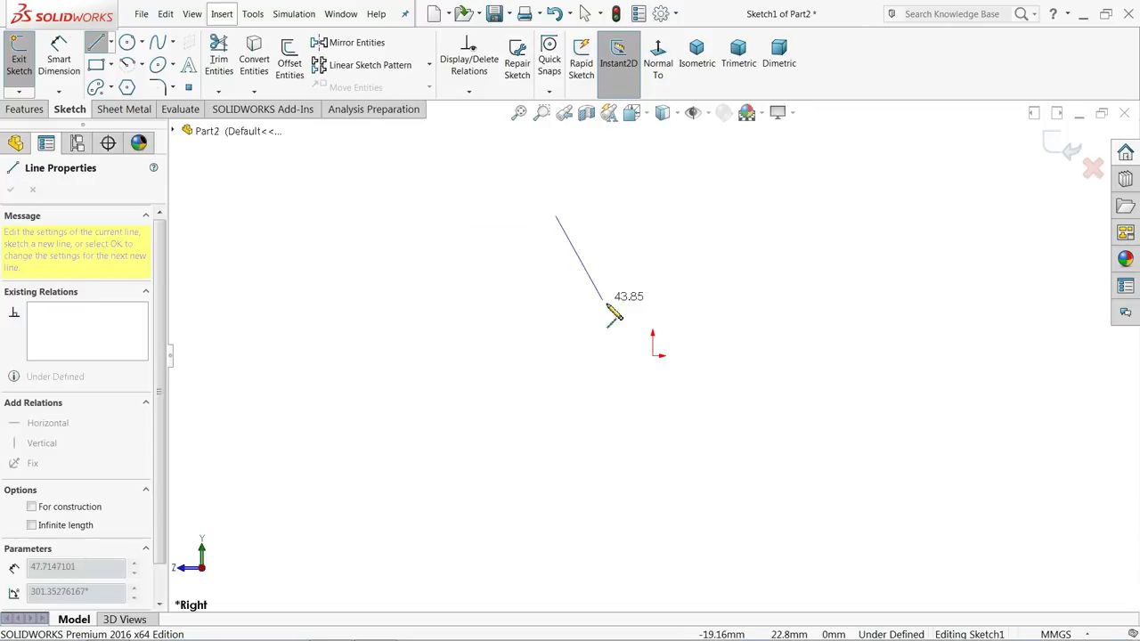
click(653, 356)
click(977, 359)
key(z)
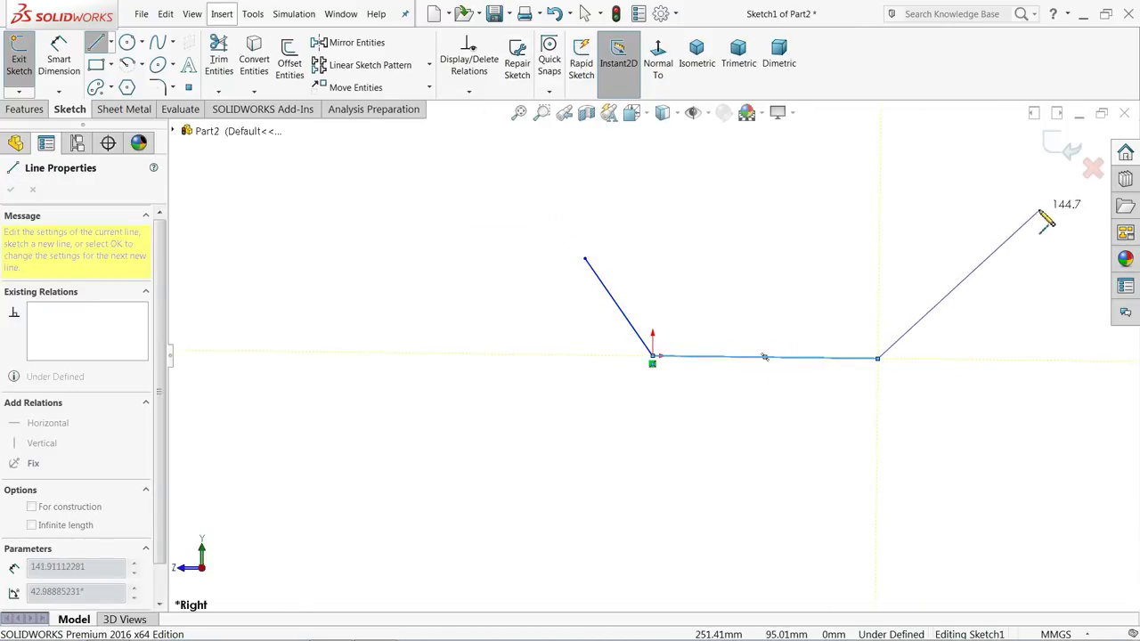
click(960, 209)
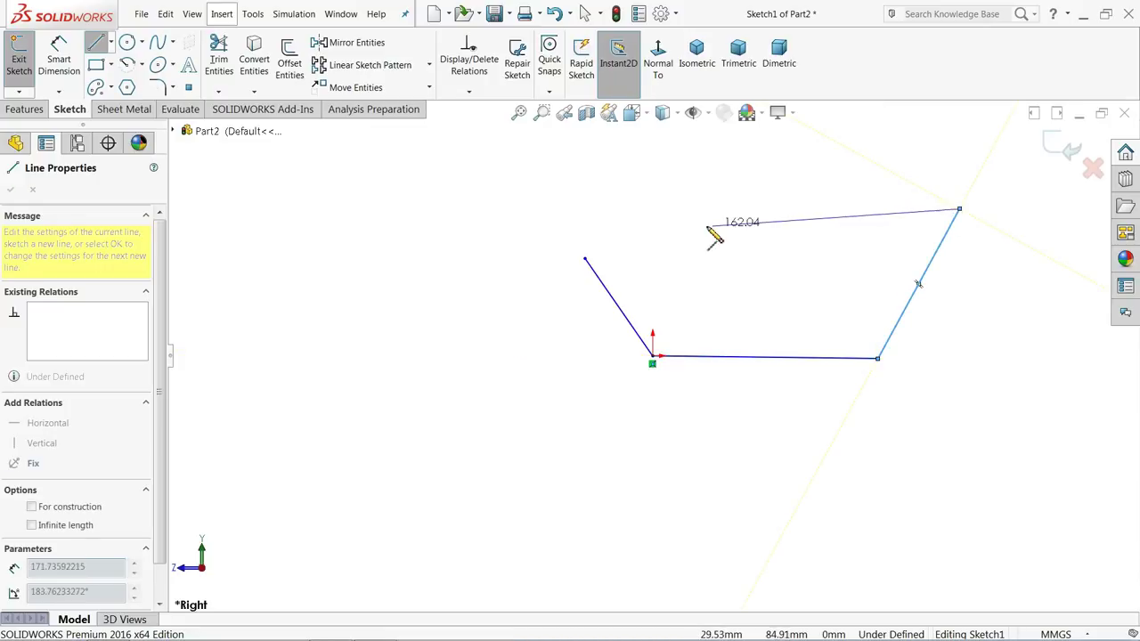
click(585, 258)
right_click(473, 283)
click(502, 282)
key(f)
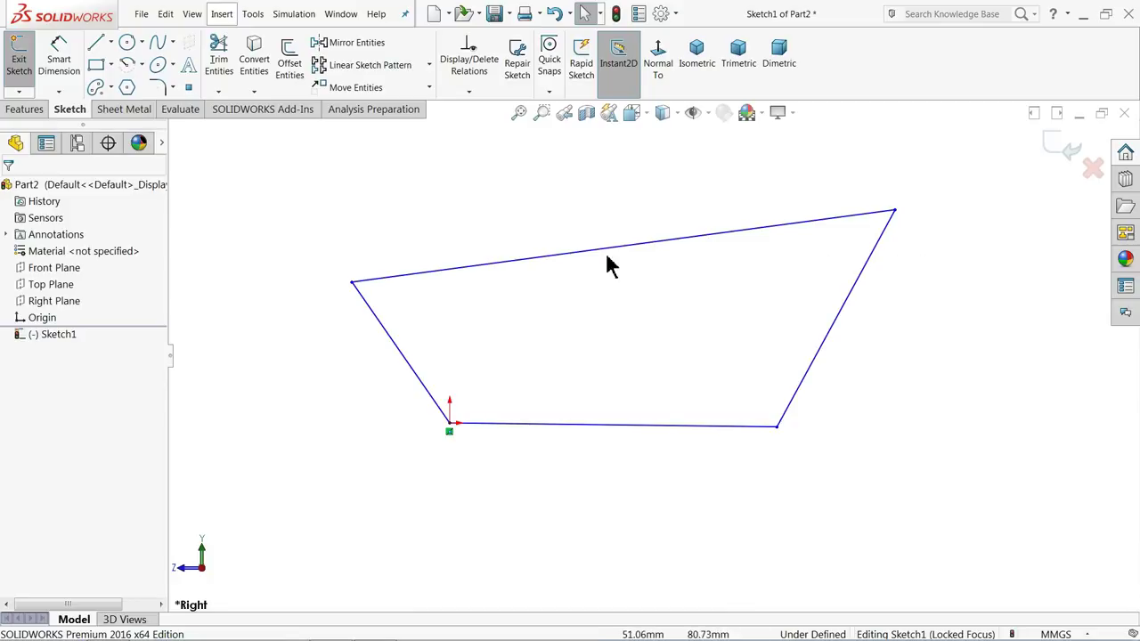
Dimension the profile's bottom line to 86 mm
click(49, 62)
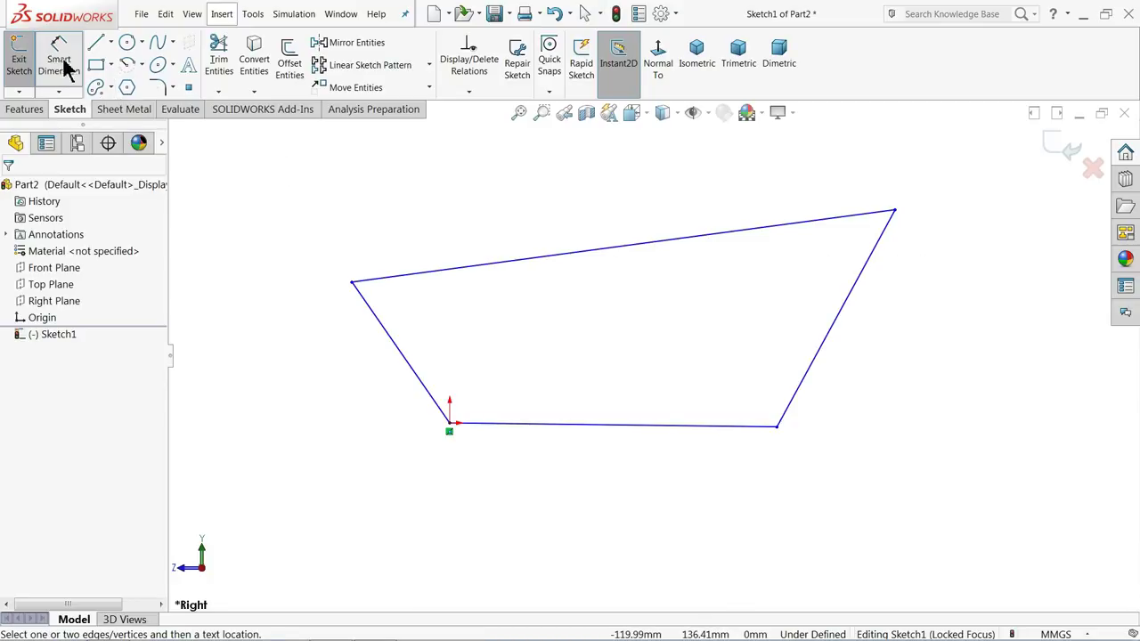
click(586, 431)
click(590, 482)
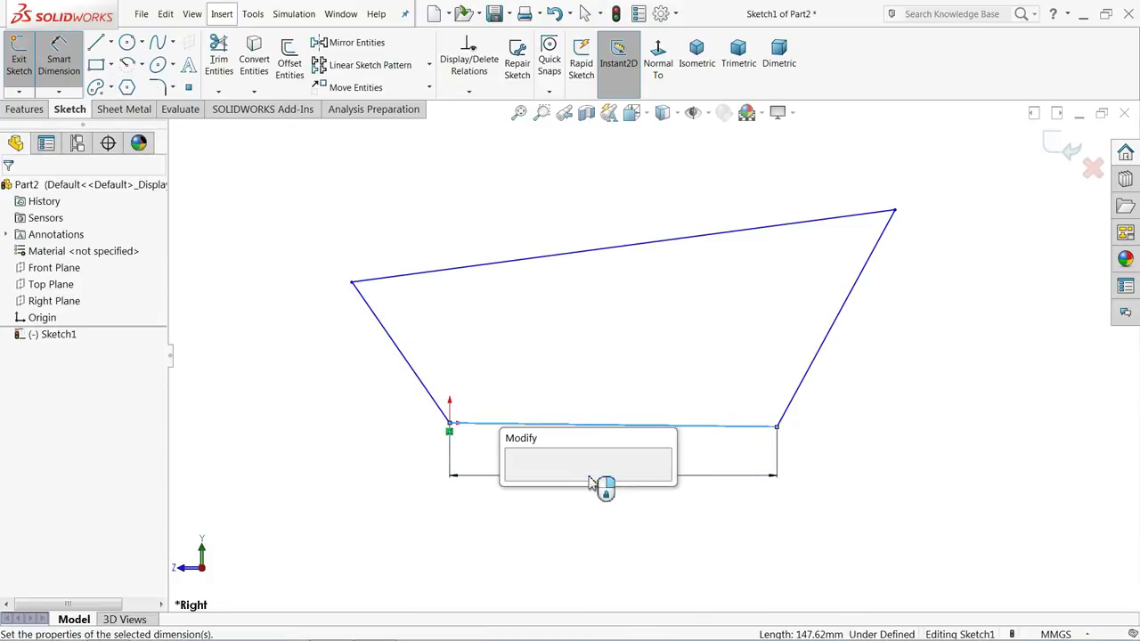
text(86)
click(516, 481)
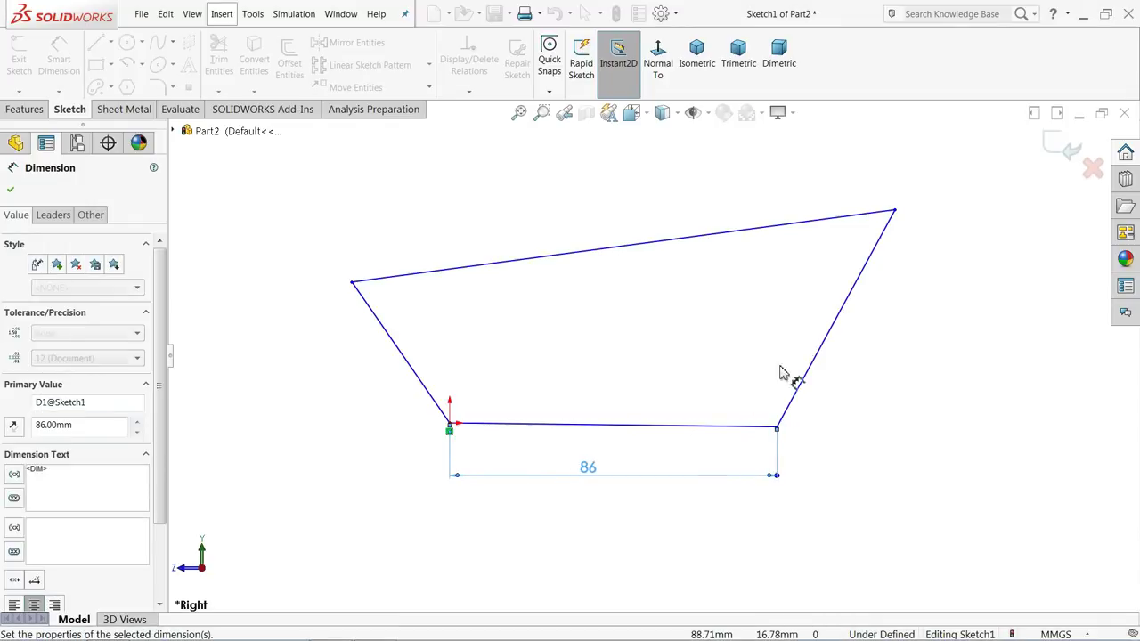
Dimension the slanted side away from the origin to 58 mm long and 55° from the extension of the bottom line
click(829, 336)
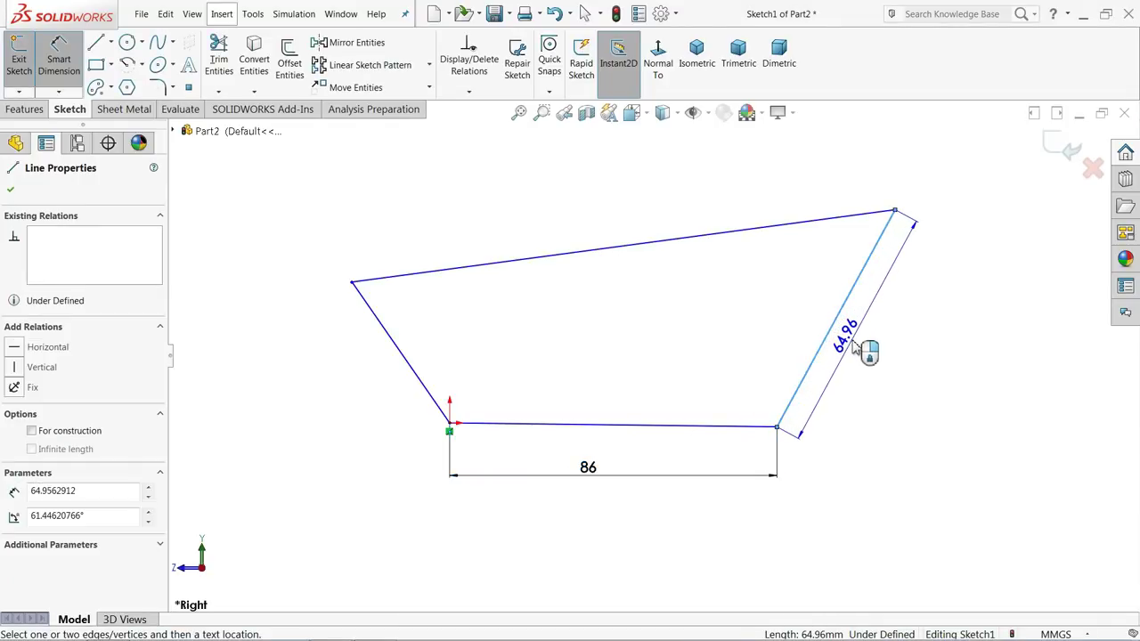
click(869, 350)
text(58)
click(780, 344)
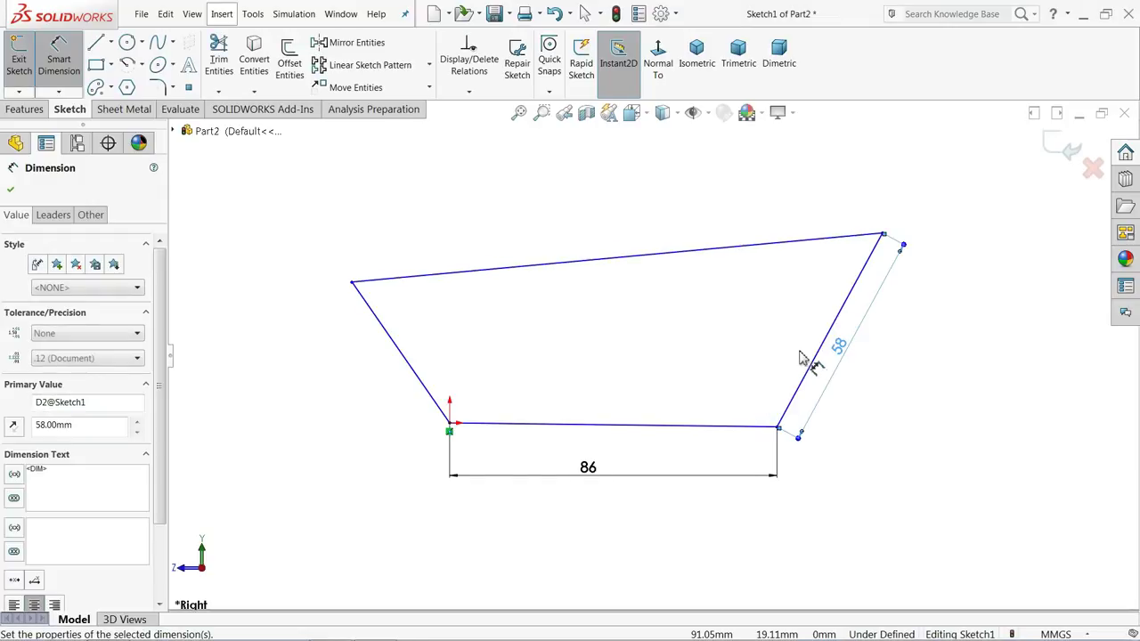
click(795, 397)
click(757, 432)
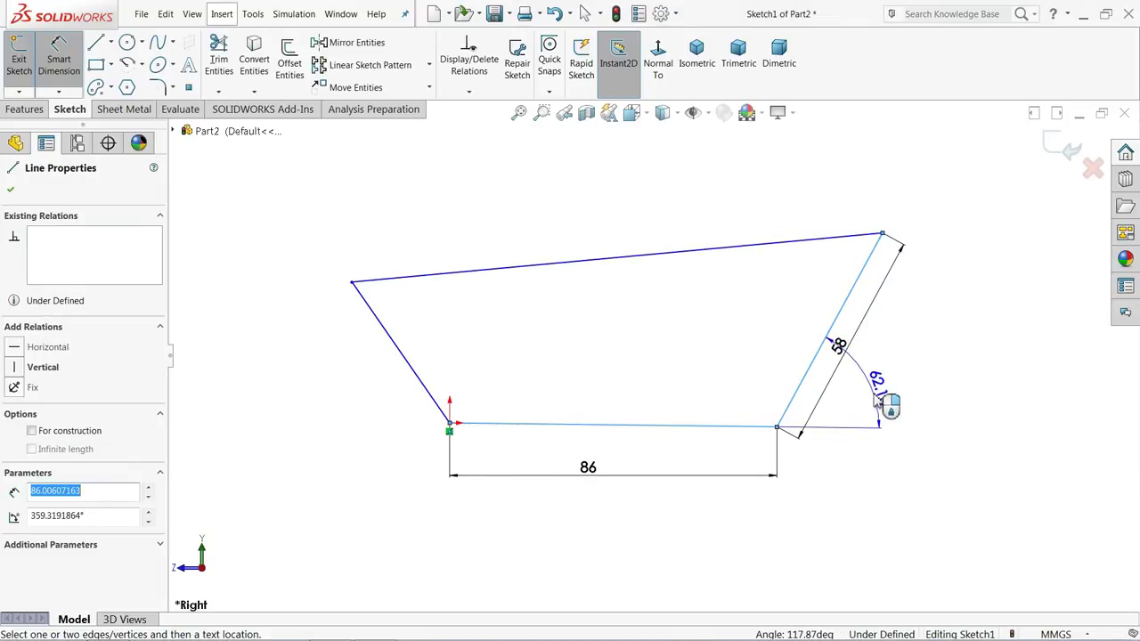
click(913, 357)
text(55)
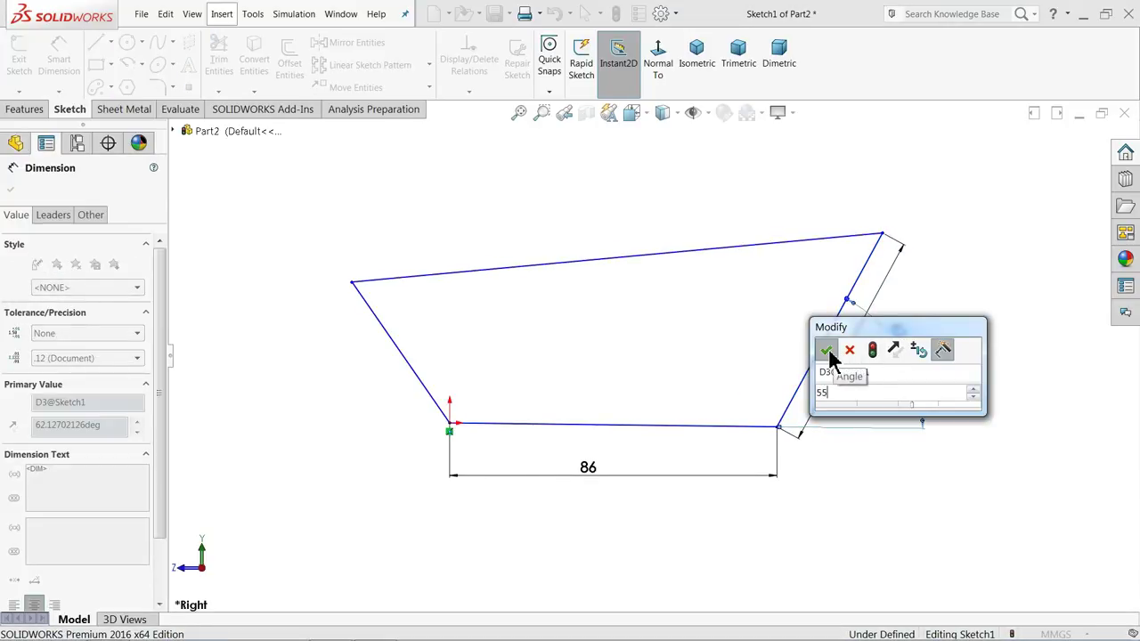
click(826, 350)
Dimension the profile's top line to 160 mm and the slanted side that starts at the origin to 55 mm
click(604, 269)
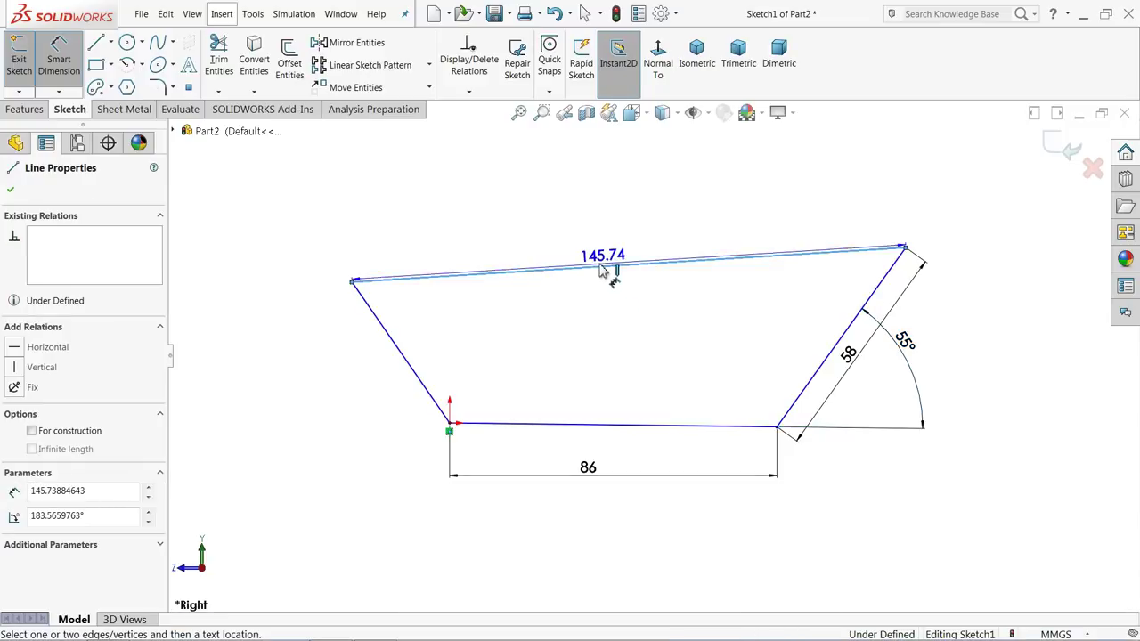
click(603, 258)
text(160)
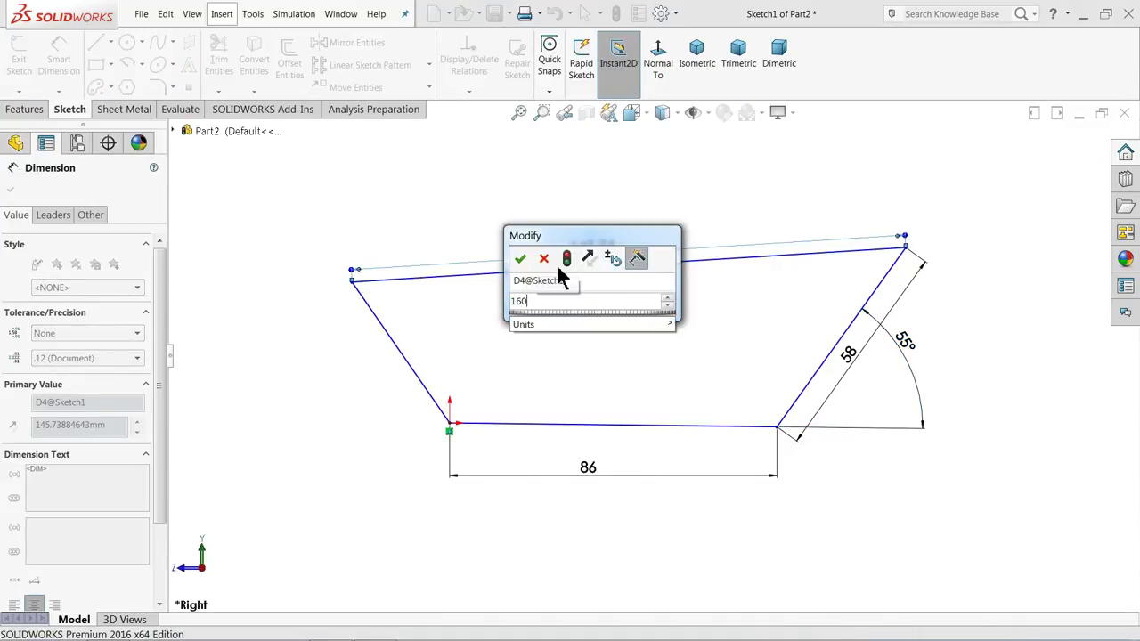
click(521, 259)
click(367, 357)
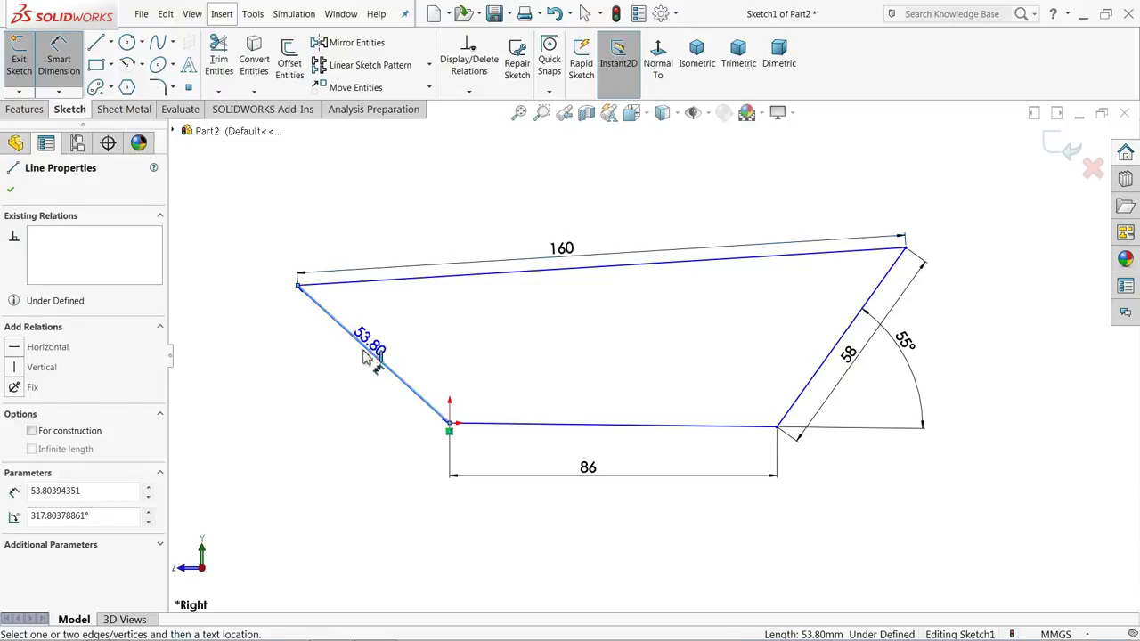
click(351, 370)
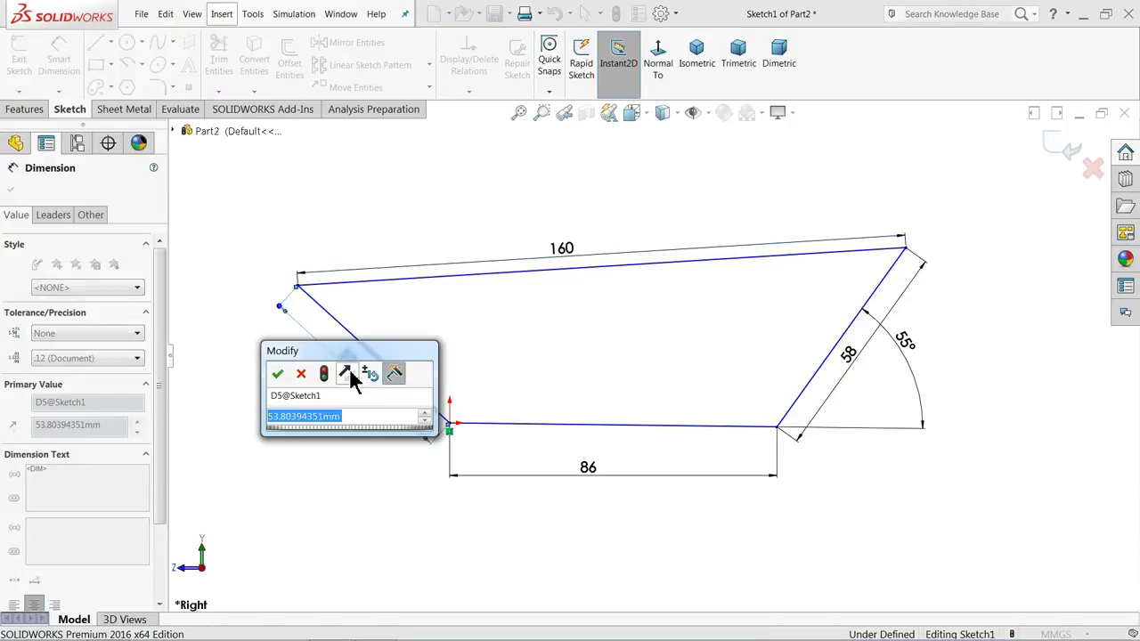
text(55)
click(278, 375)
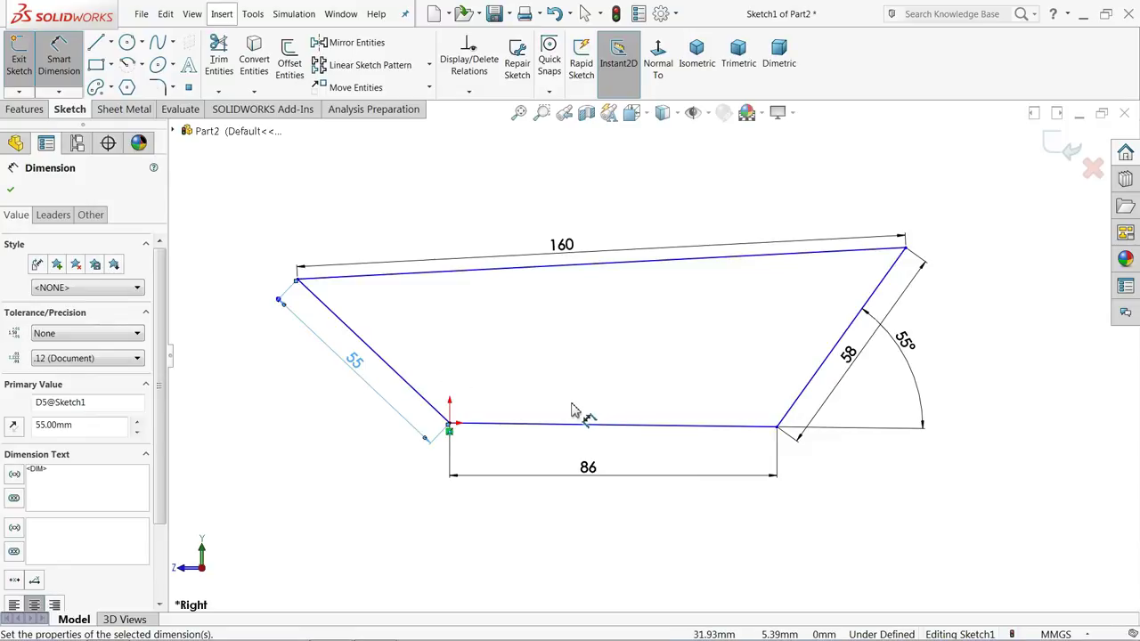
click(9, 190)
Make the profile's bottom line horizontal and exit the sketch
click(595, 427)
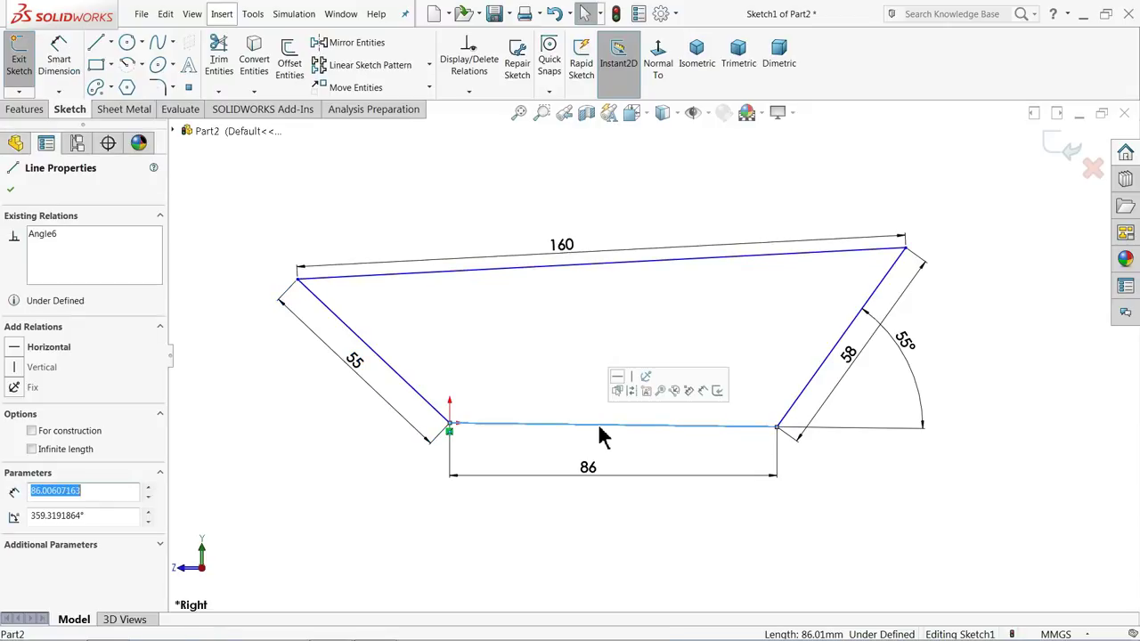
click(618, 378)
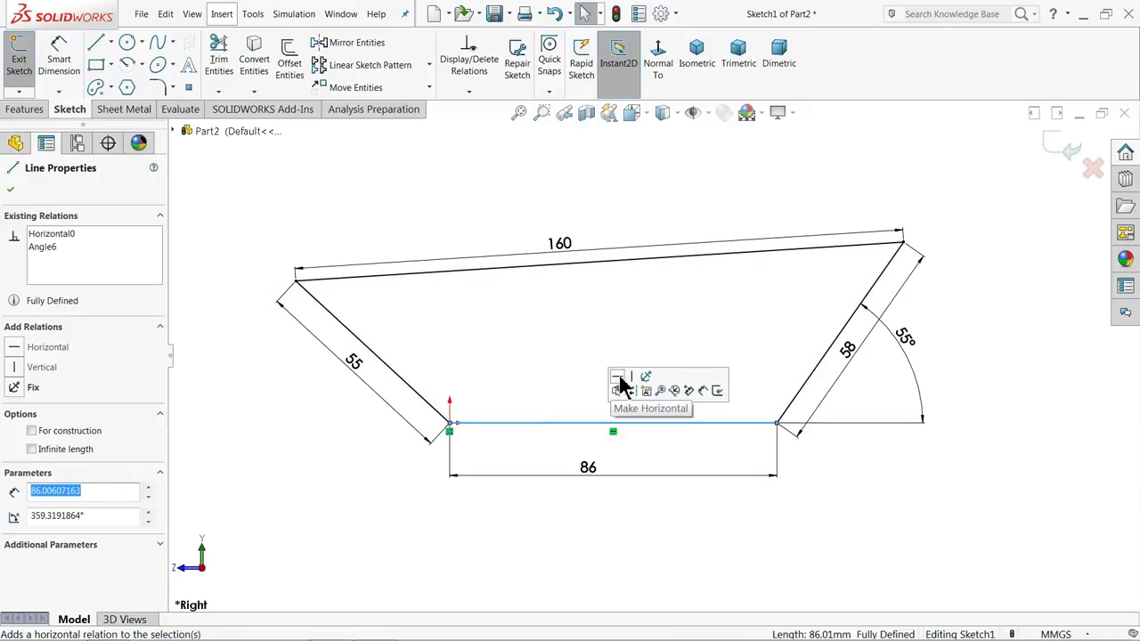
click(629, 218)
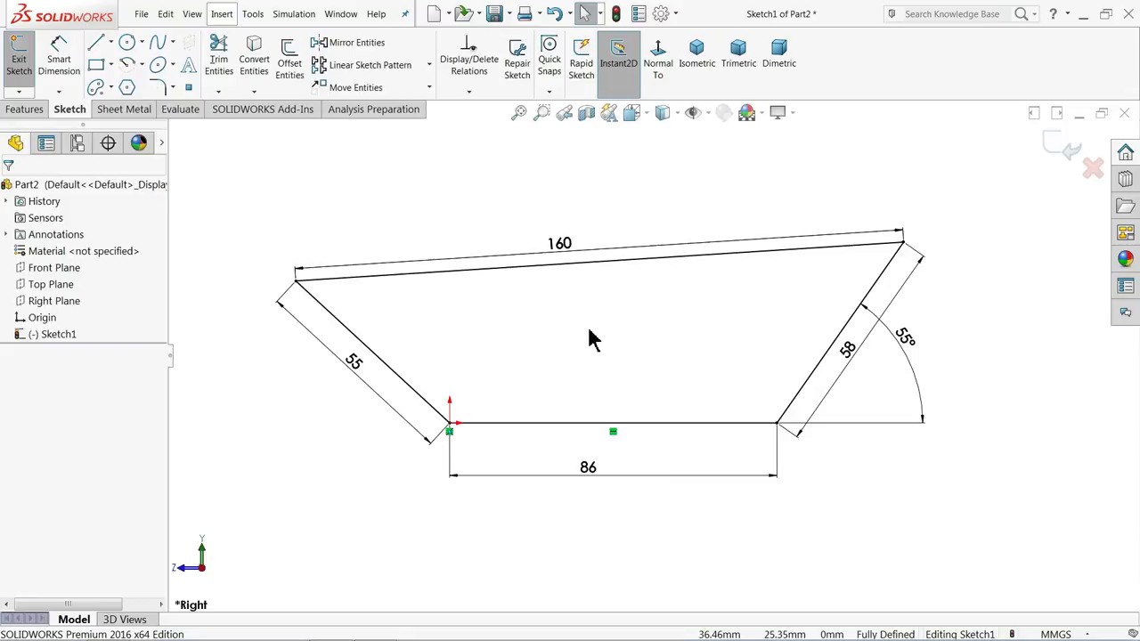
click(1057, 145)
Create a reference plane perpendicular to the Right Plane and coincident with the profile's 160 mm top line
key(z)
mouse_move(437, 277)
middle_down()
mouse_move(473, 372)
mouse_move(471, 353)
middle_up()
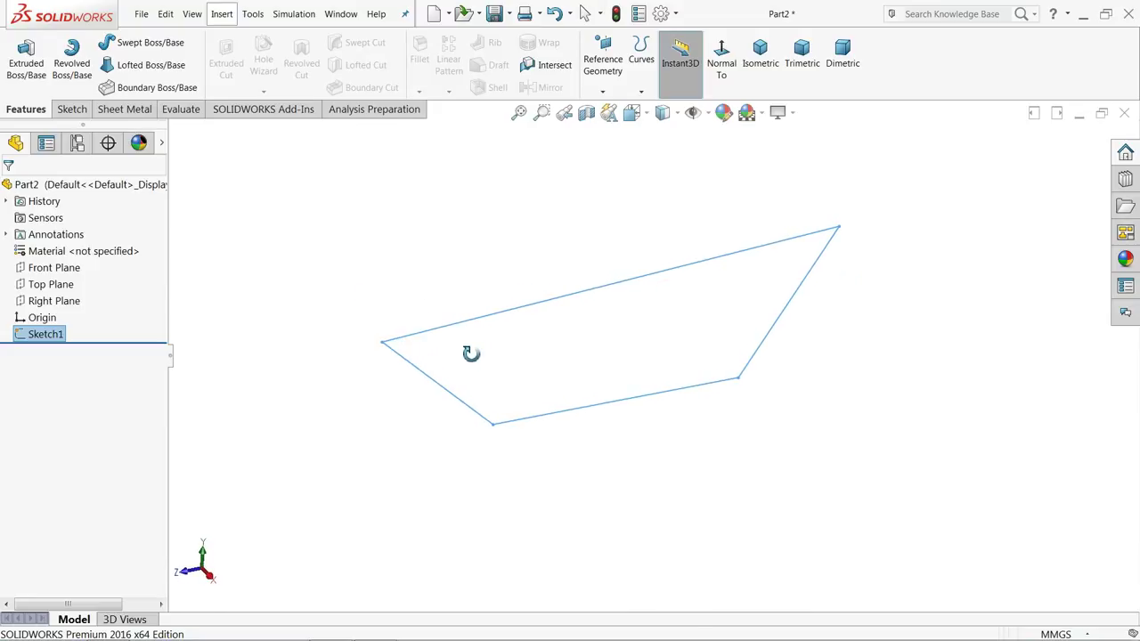
click(52, 301)
click(610, 91)
click(614, 113)
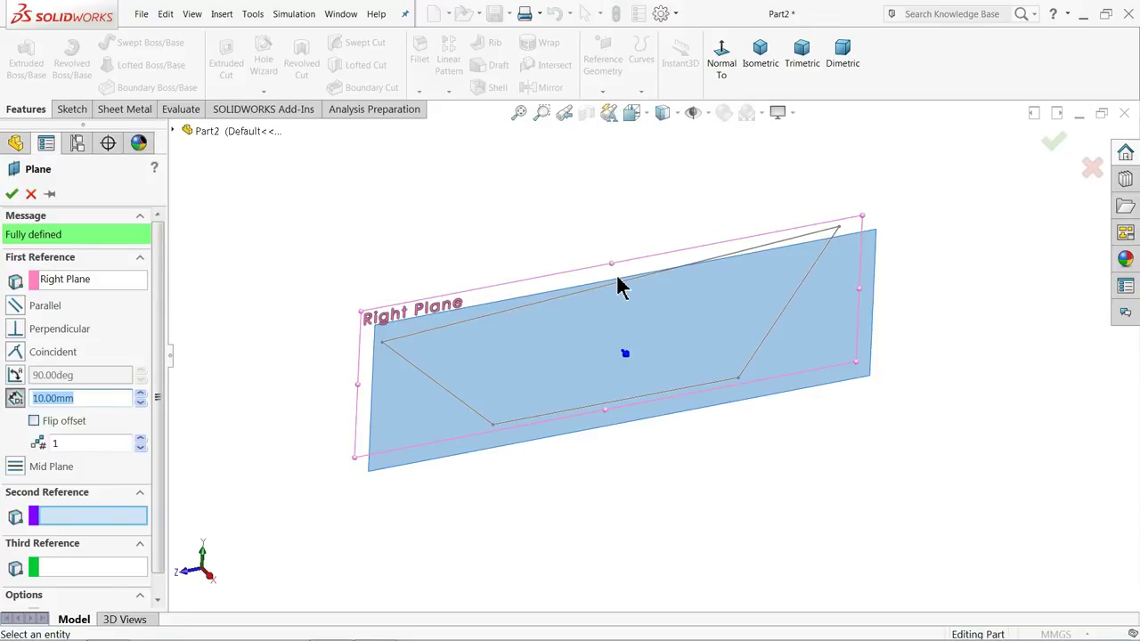
click(619, 292)
middle_drag(545, 246, 532, 293)
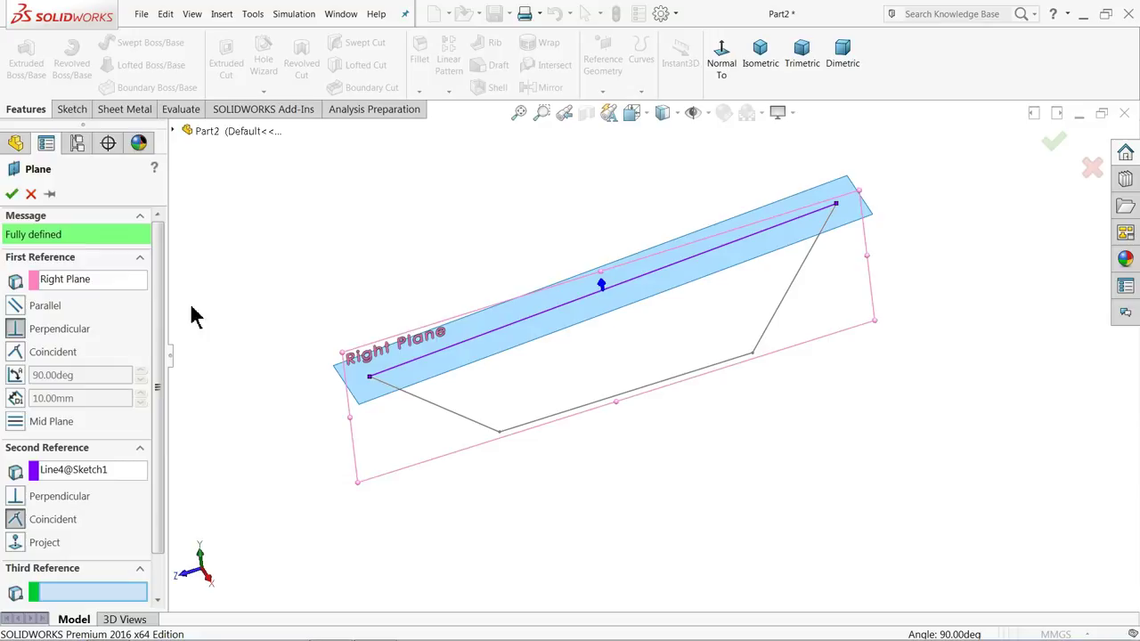
click(11, 194)
Sketch a closed four-sided outline on the new reference plane, roughly enclosing the profile's top line
middle_drag(420, 285, 455, 352)
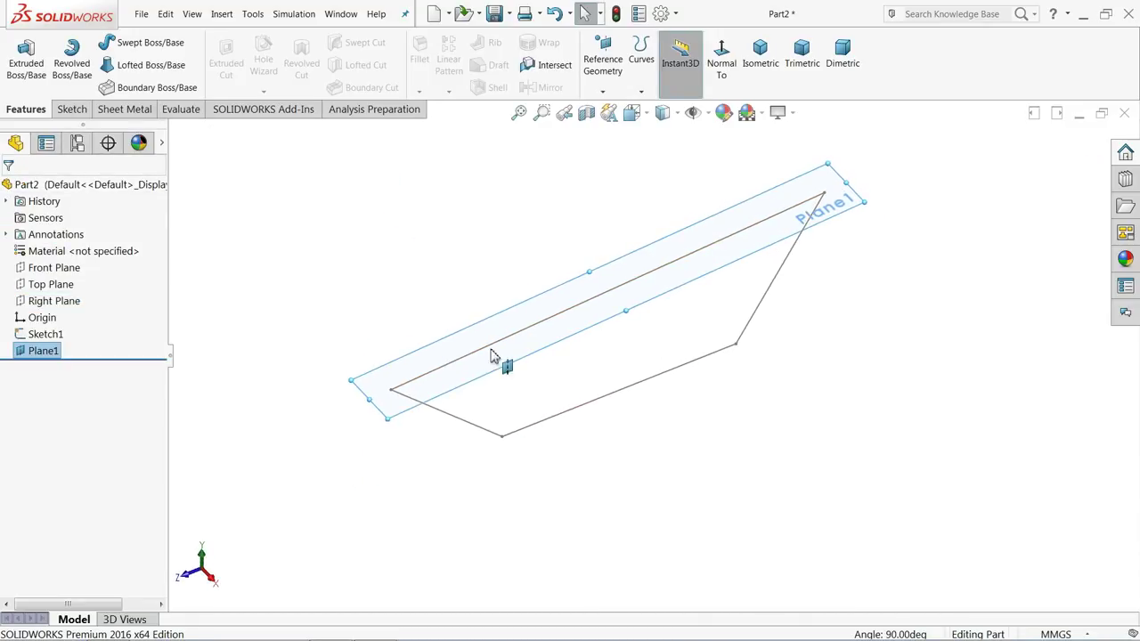
click(73, 109)
click(19, 55)
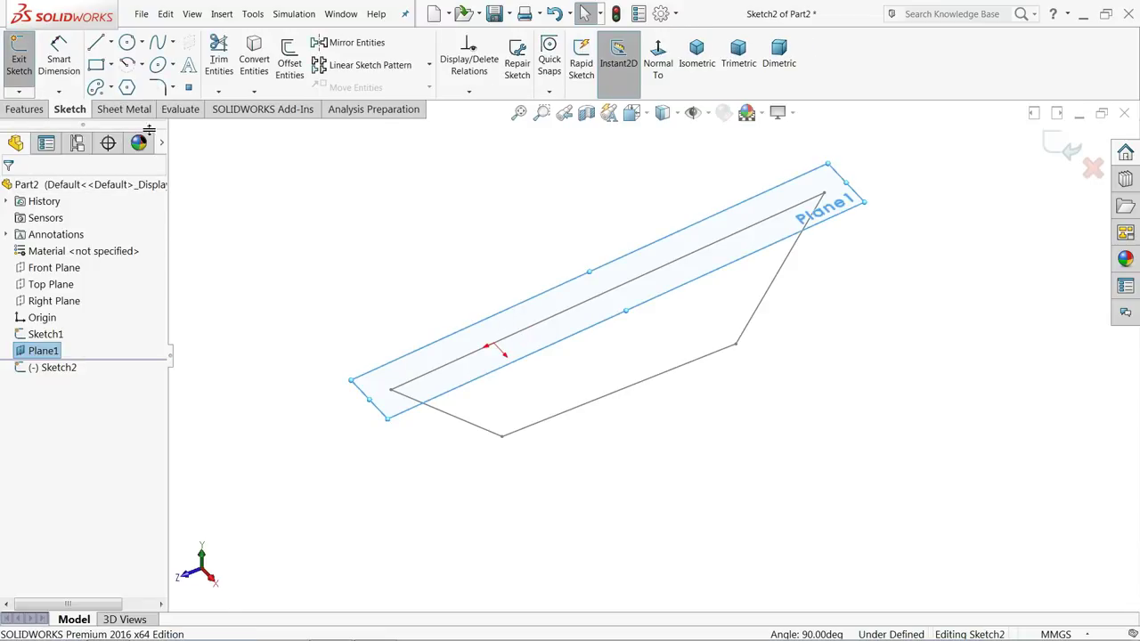
mouse_move(405, 294)
middle_down()
mouse_move(374, 187)
mouse_move(407, 275)
middle_up()
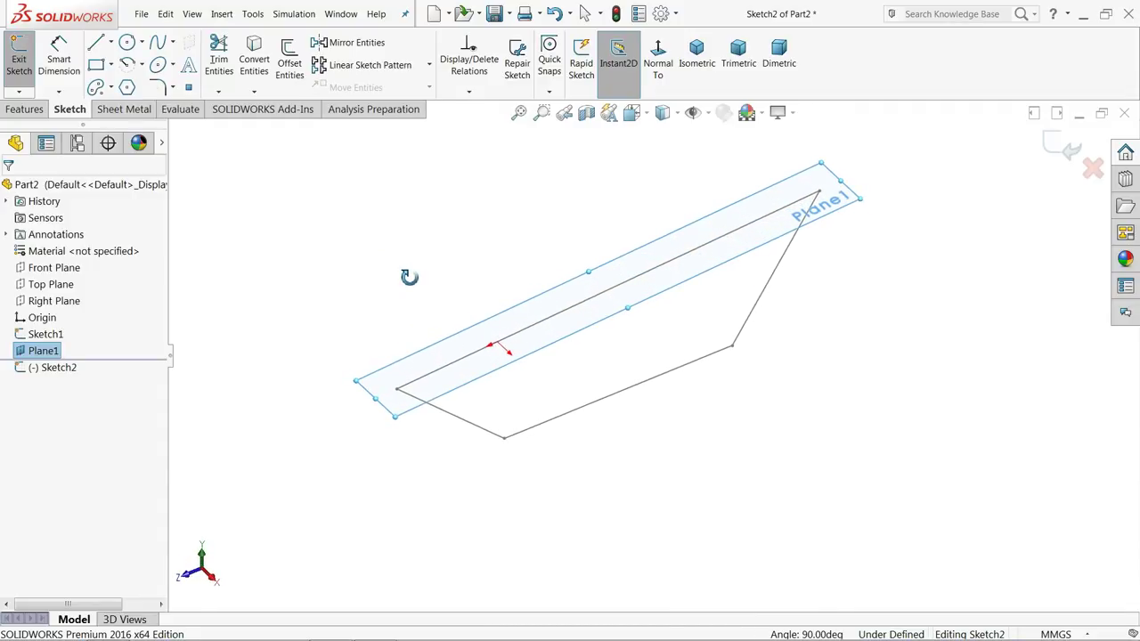
click(661, 84)
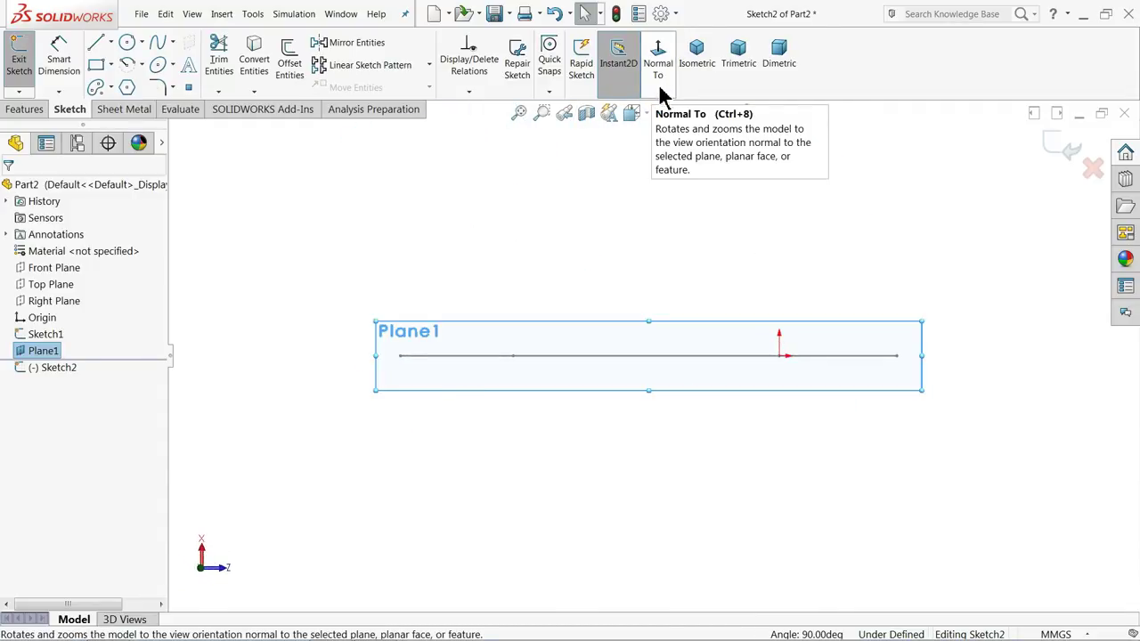
click(96, 44)
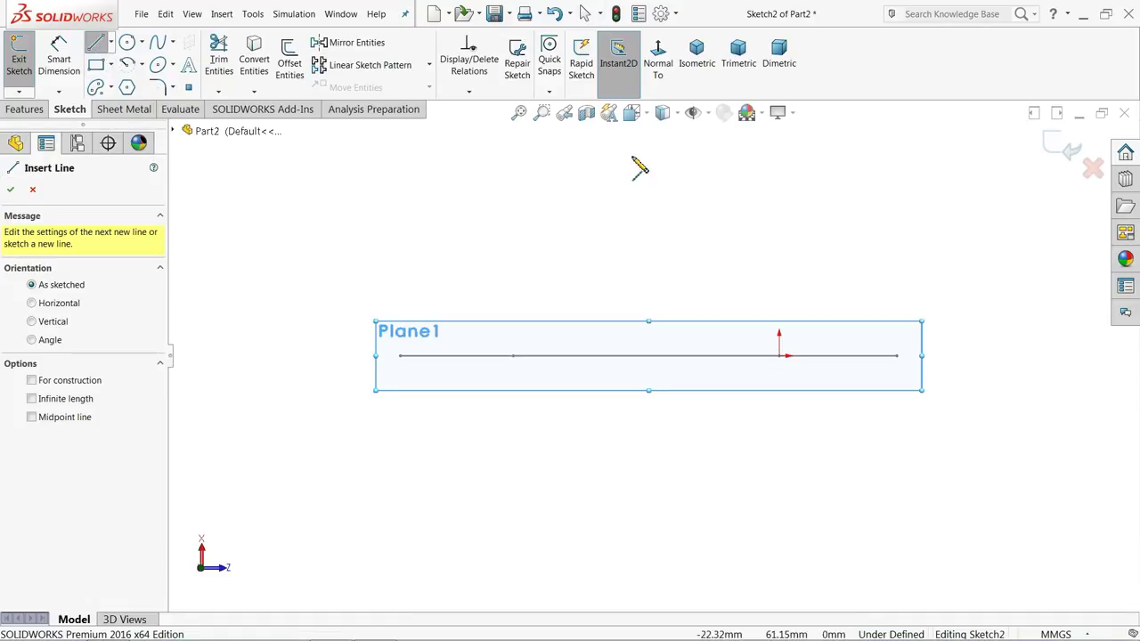
click(899, 211)
click(908, 477)
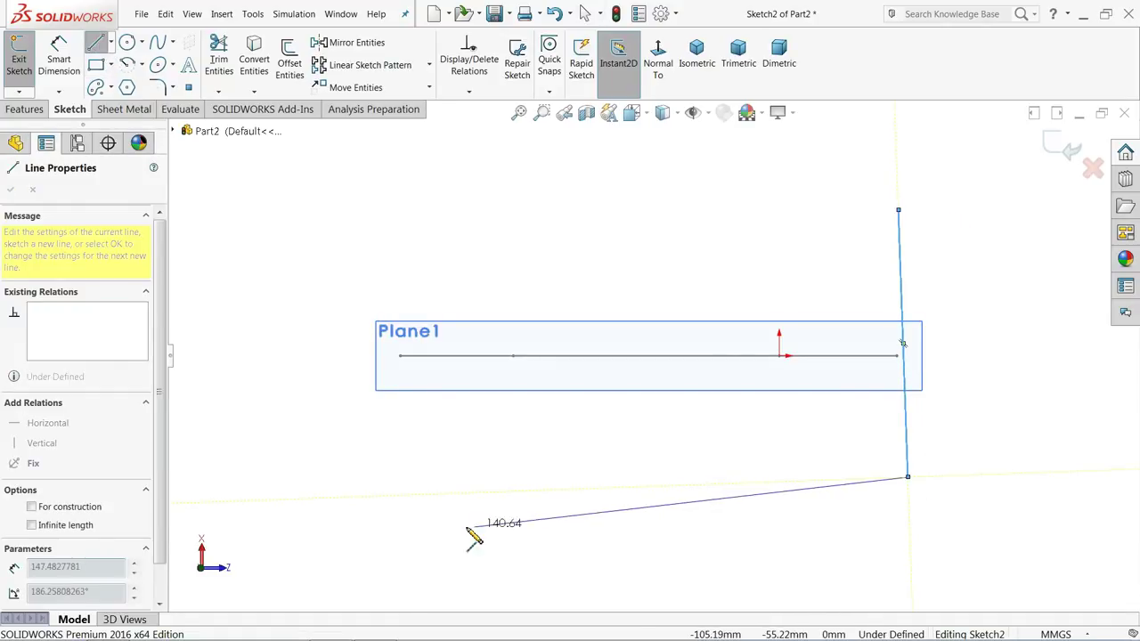
click(302, 549)
click(308, 162)
click(899, 212)
right_click(807, 246)
click(811, 247)
Add a midpoint relation between the profile's top-line endpoint nearer the origin and the rim outline's adjacent end line
scroll(695, 329, up, 3)
scroll(700, 402, down, 2)
middle_drag(700, 402, 684, 249)
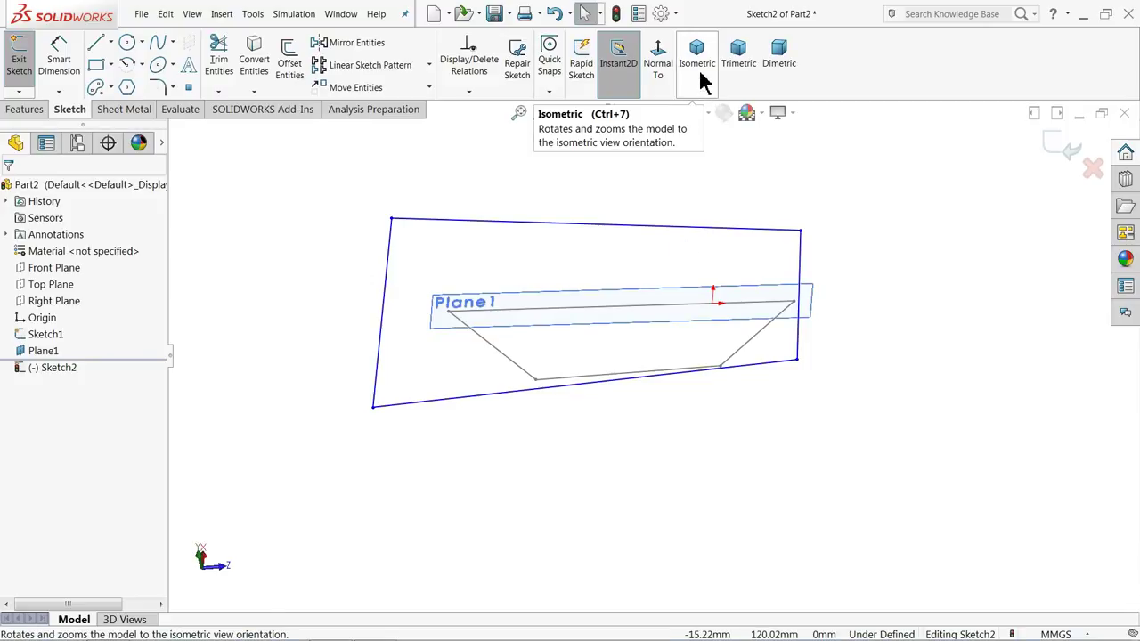
click(701, 73)
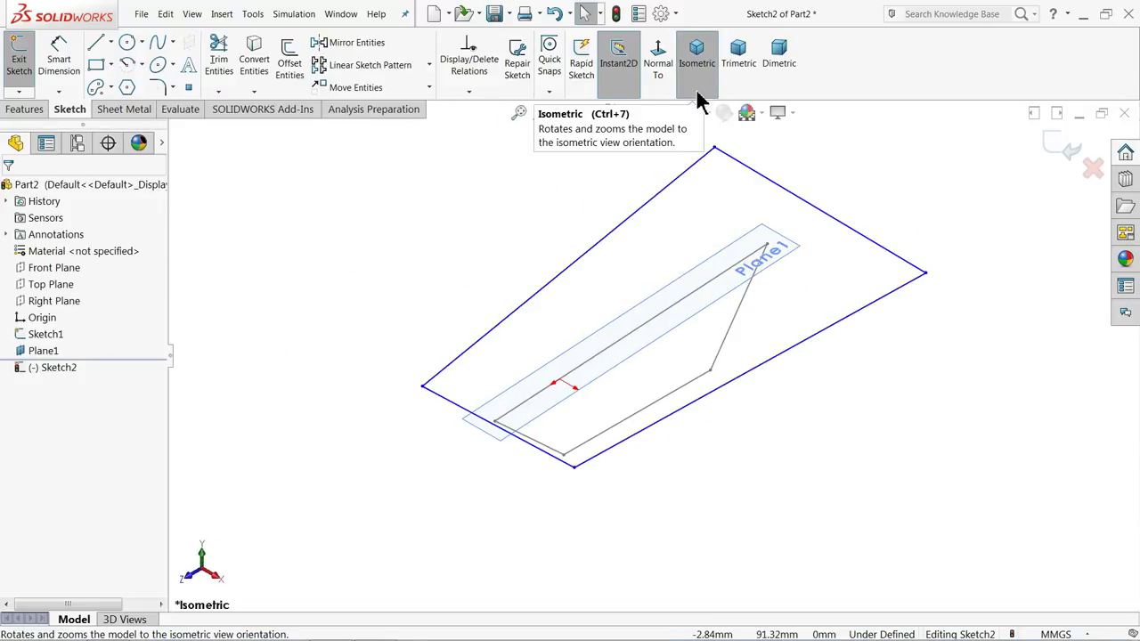
mouse_move(622, 372)
middle_down()
mouse_move(609, 294)
mouse_move(561, 336)
mouse_move(596, 411)
middle_up()
scroll(474, 435, down, 3)
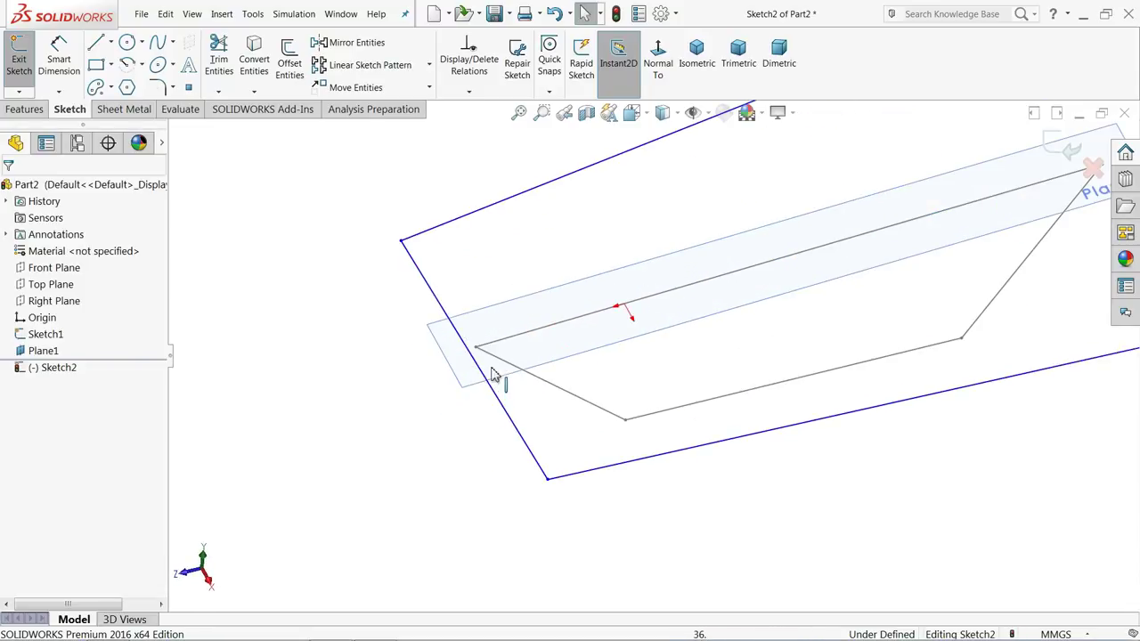
click(478, 355)
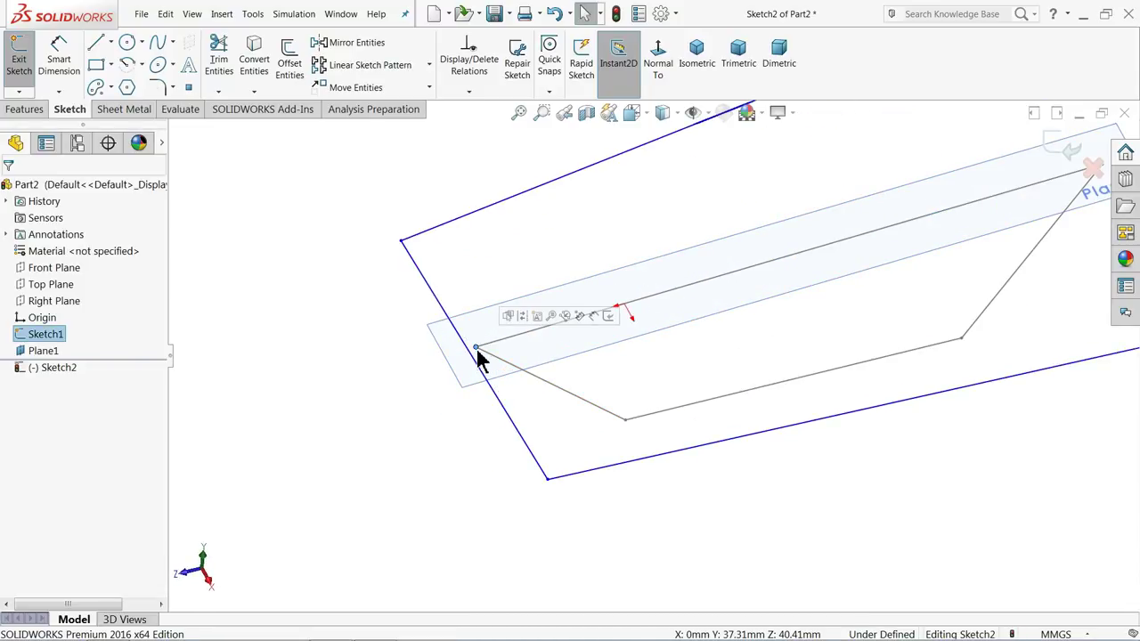
ctrl+click(504, 411)
click(537, 365)
Add a midpoint relation between the top line's far endpoint and the rim outline's opposite end line
mouse_move(445, 385)
middle_down()
mouse_move(980, 262)
mouse_move(753, 294)
middle_up()
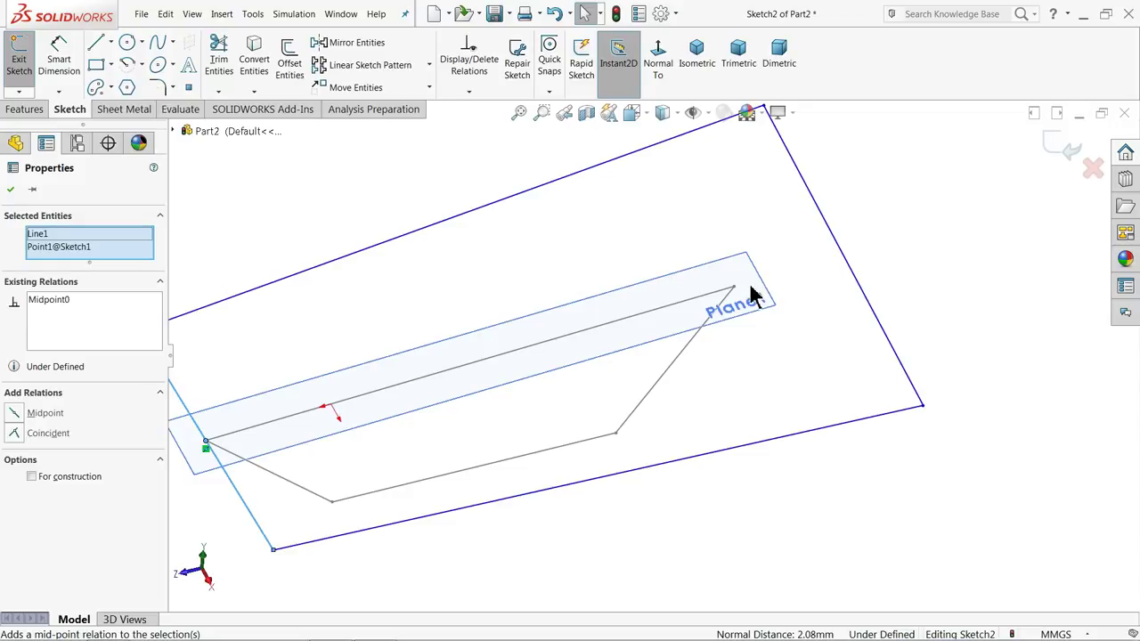
click(736, 295)
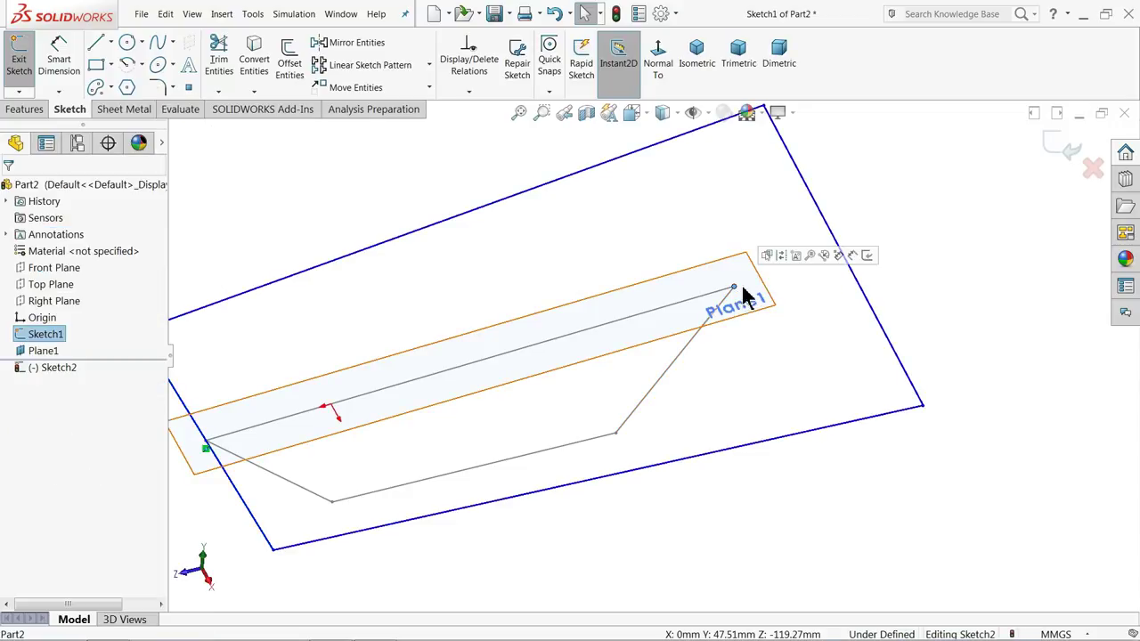
ctrl+click(852, 277)
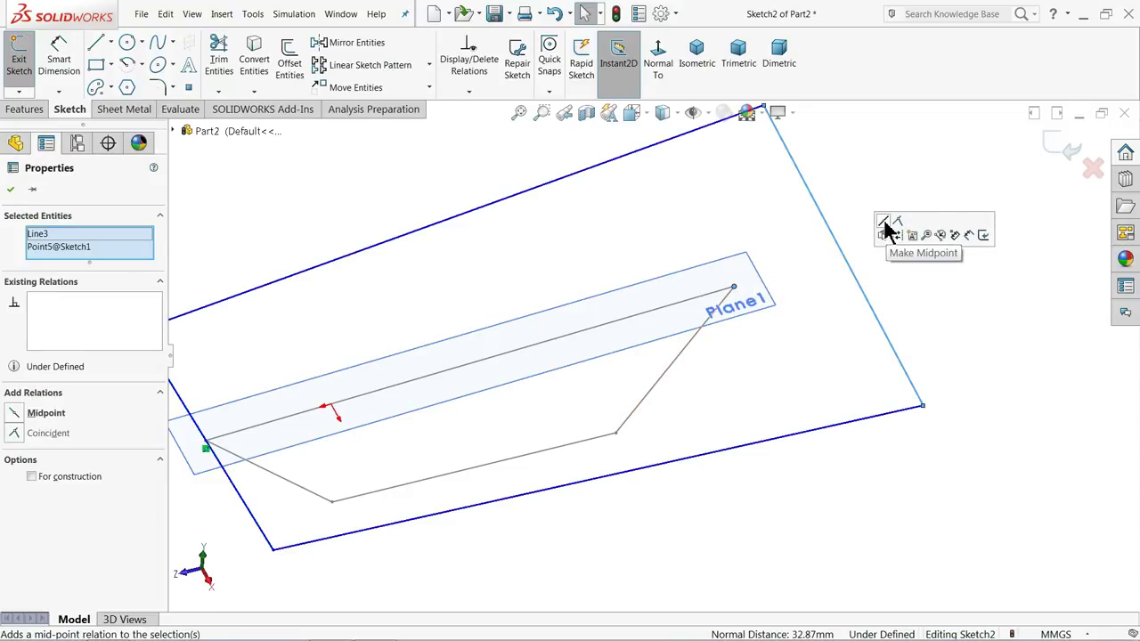
click(883, 221)
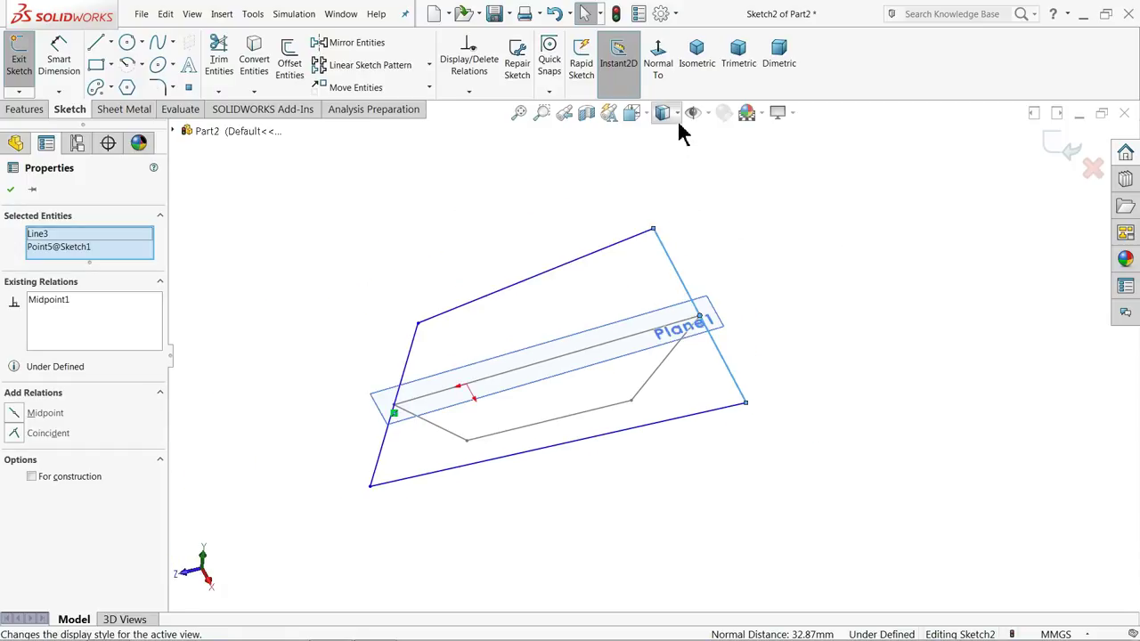
Make both end lines of the rim outline vertical
click(660, 75)
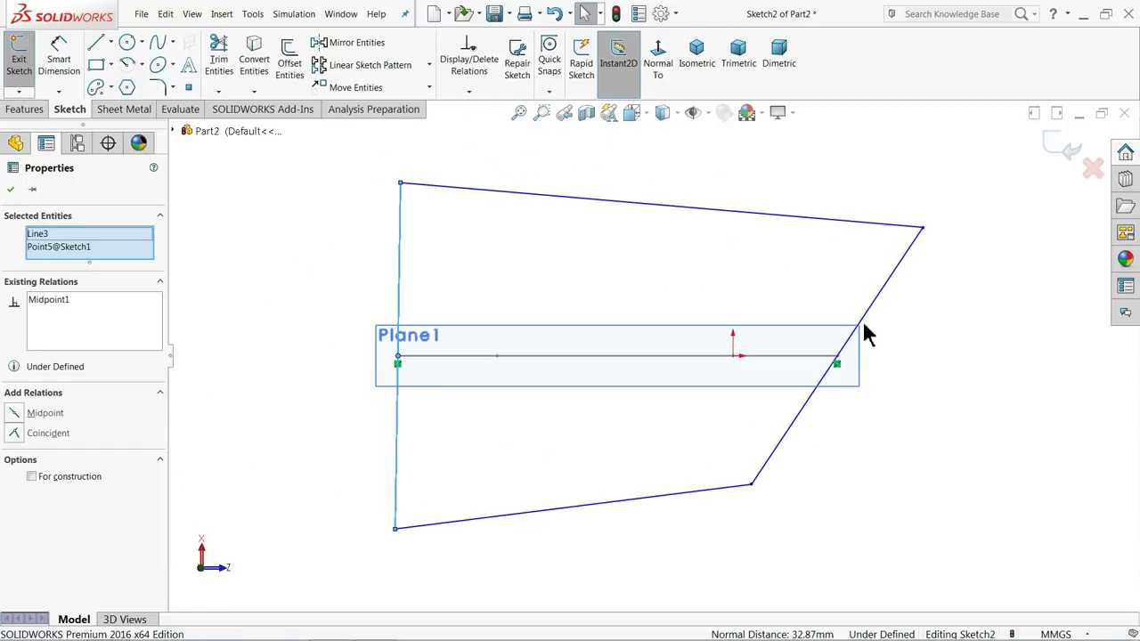
click(861, 324)
click(911, 265)
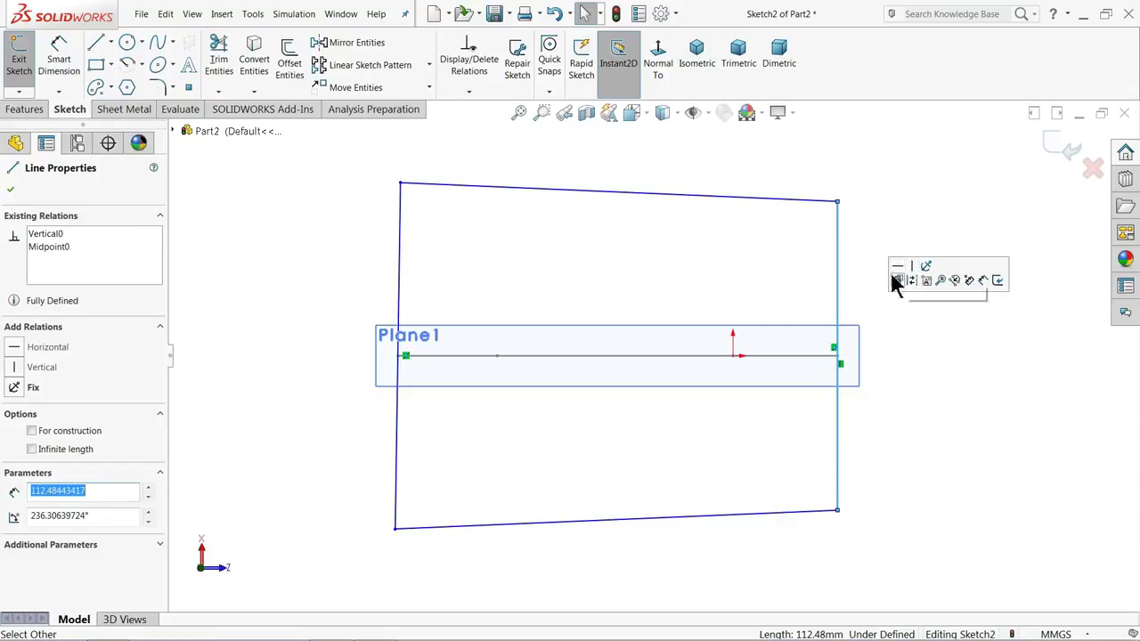
click(402, 308)
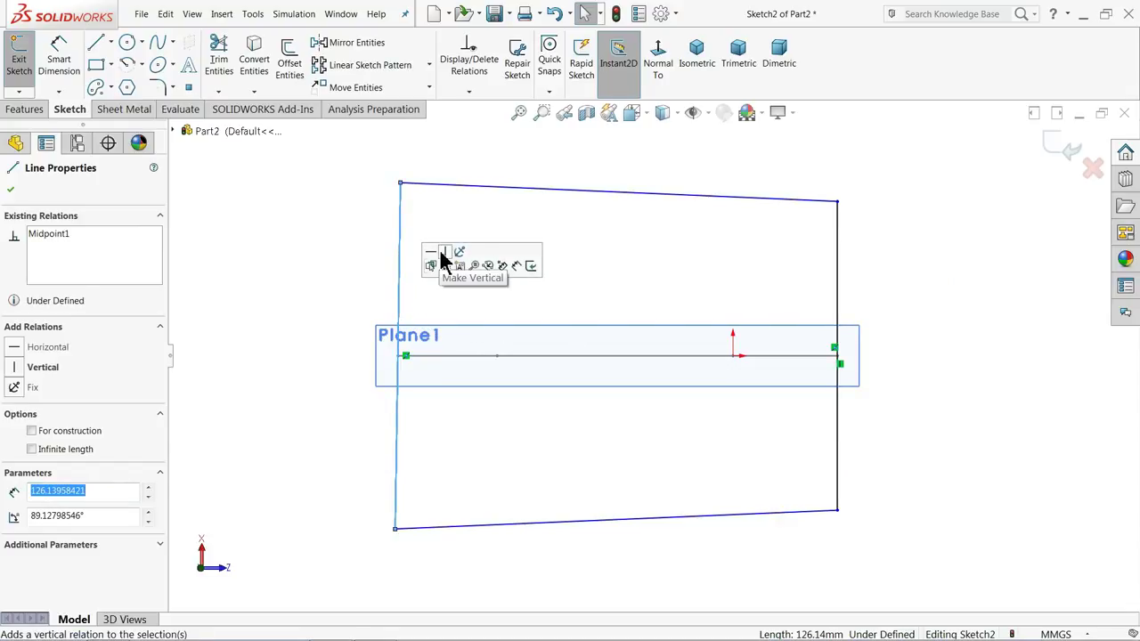
click(306, 249)
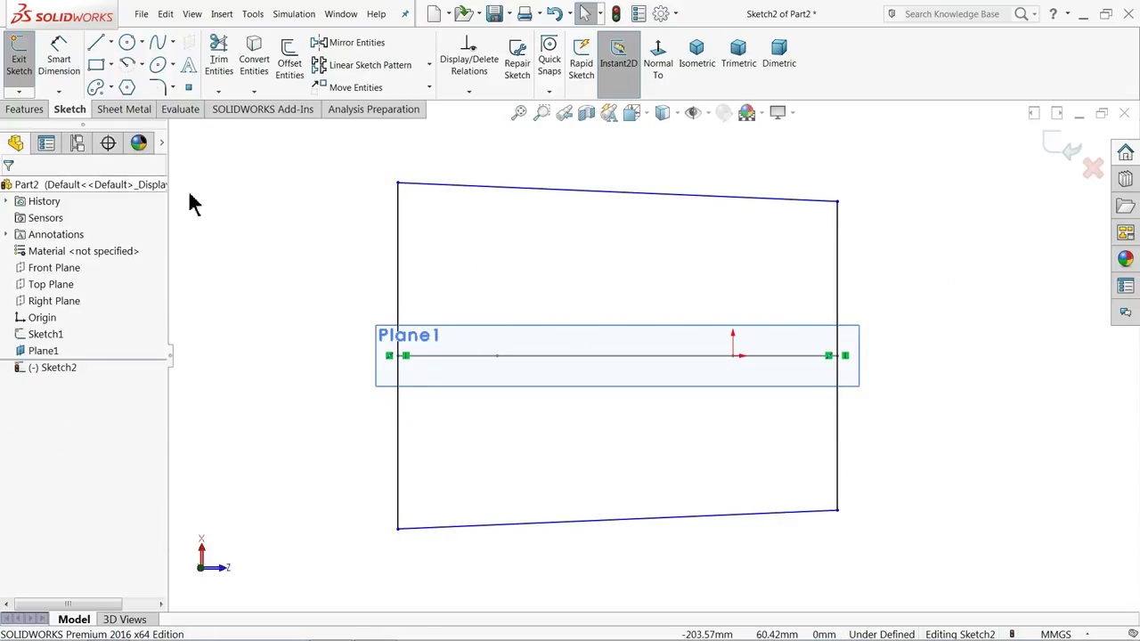
Dimension the rim outline's end line farther from the origin to 120 mm
click(56, 79)
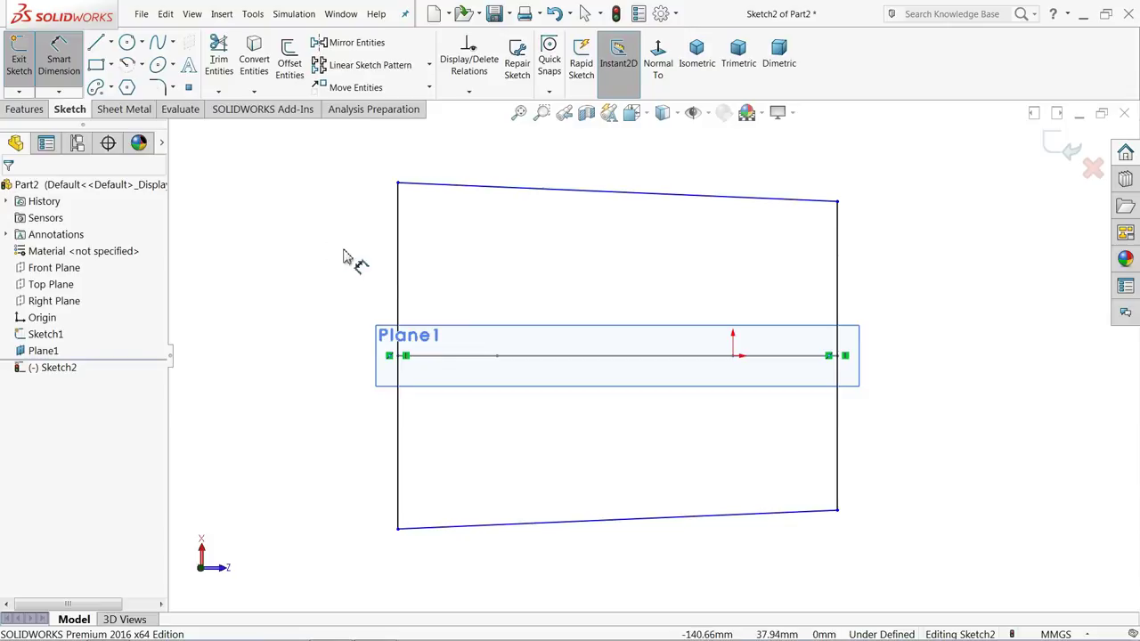
click(398, 284)
click(308, 327)
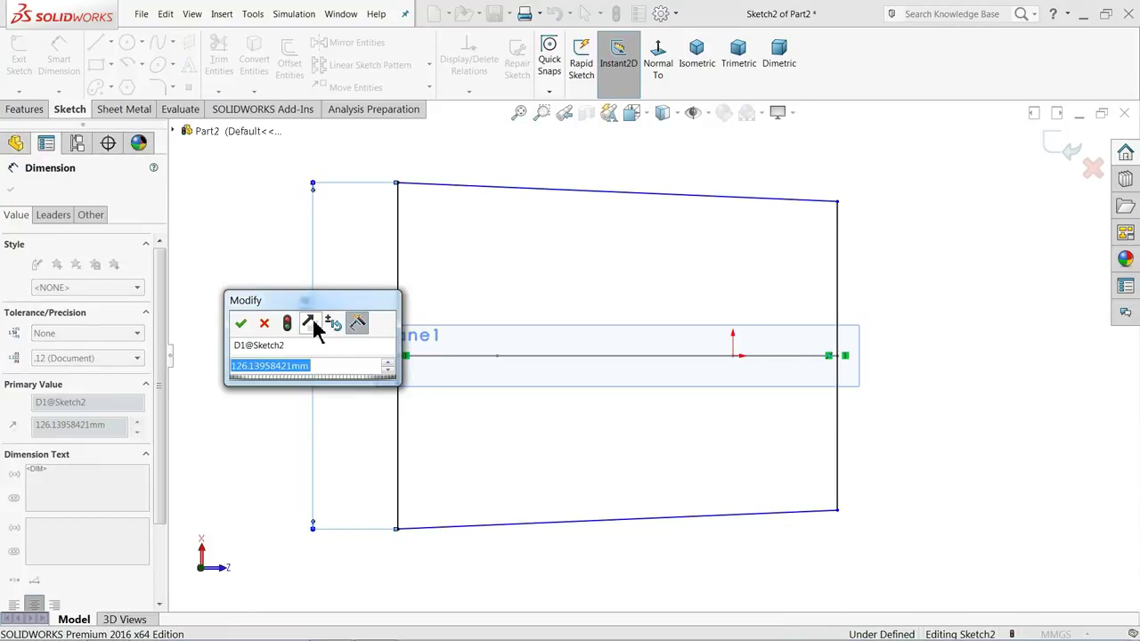
text(120)
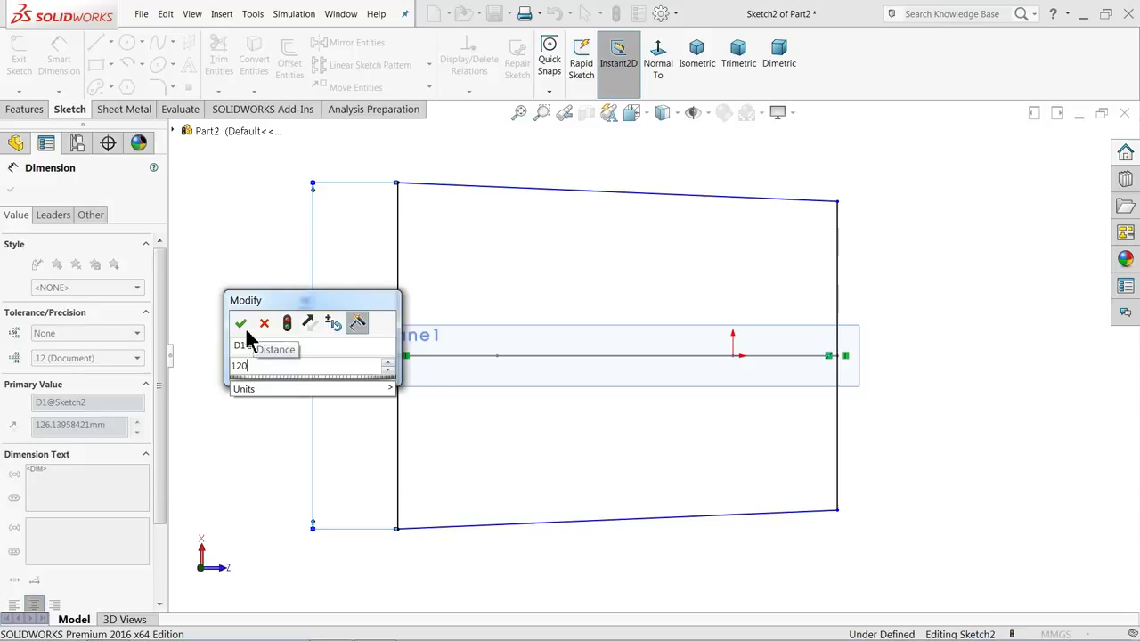
click(241, 324)
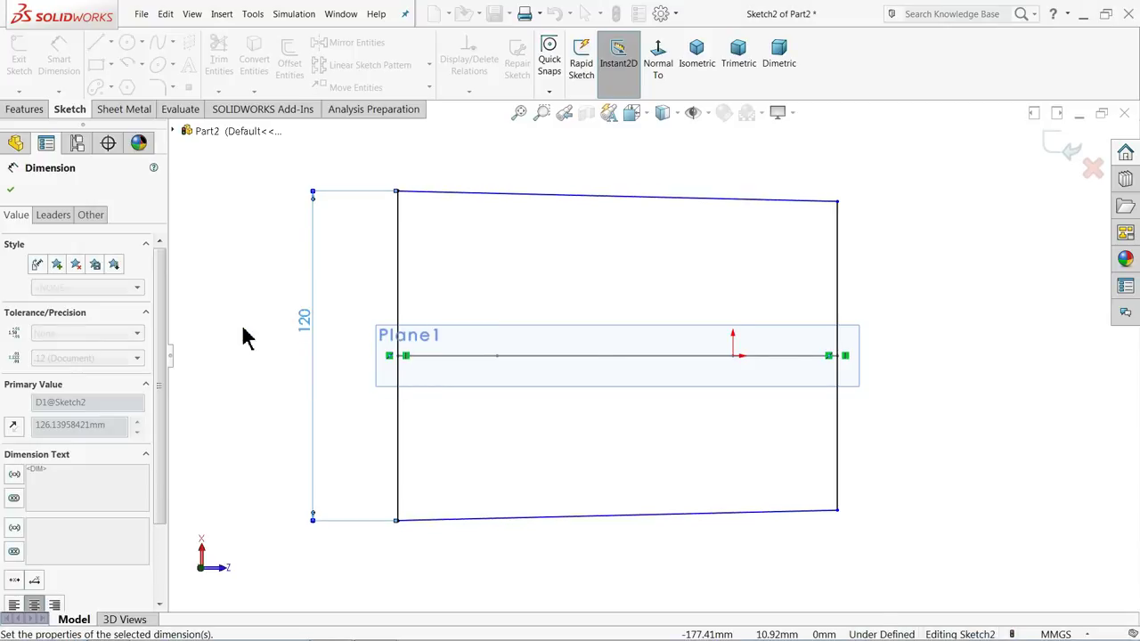
Dimension the angle between the rim outline's two long sides to 5 degrees
click(682, 198)
click(718, 513)
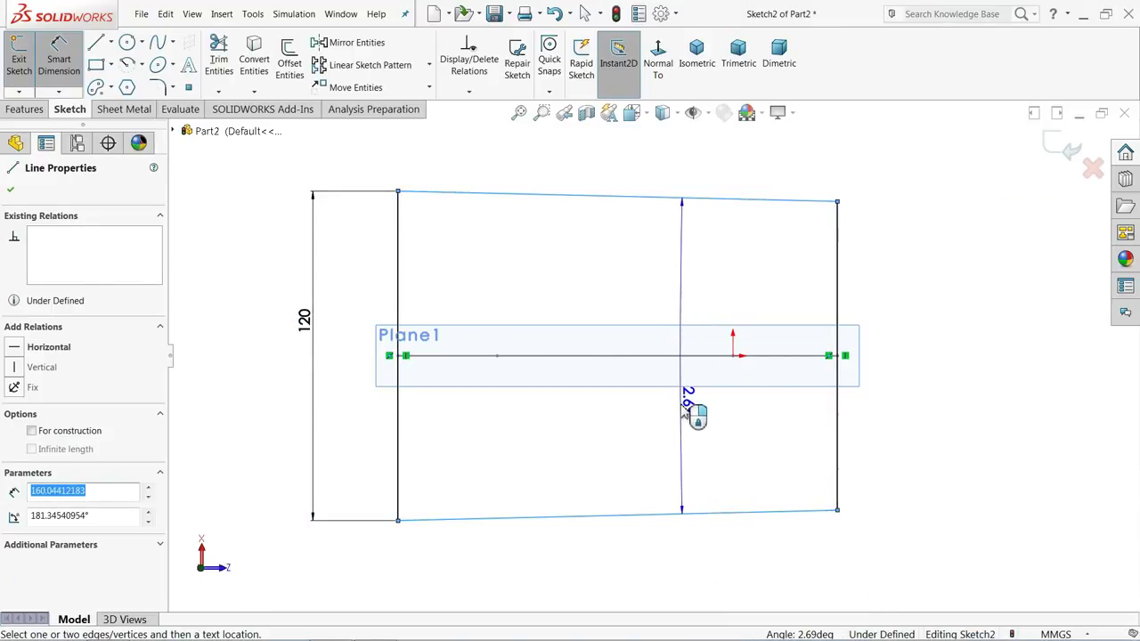
click(682, 411)
text(5)
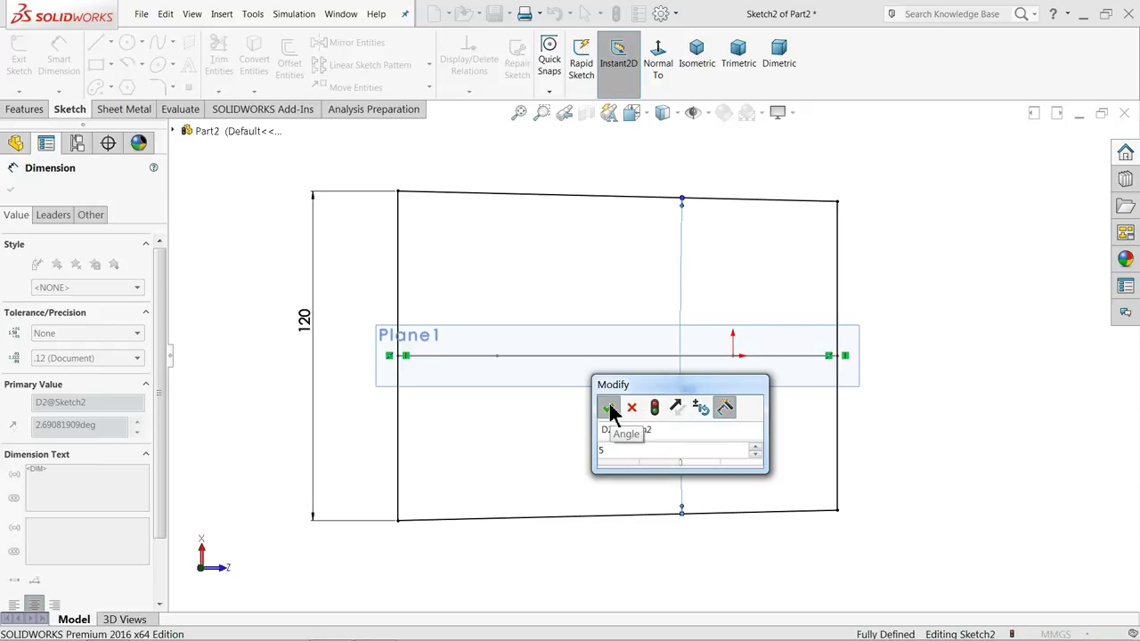
click(606, 406)
Reposition the 5 degree angle dimension inside the rim outline and exit the sketch
mouse_move(575, 319)
middle_down()
mouse_move(565, 204)
mouse_move(564, 241)
middle_up()
click(555, 255)
scroll(563, 328, up, 5)
scroll(437, 349, up, 5)
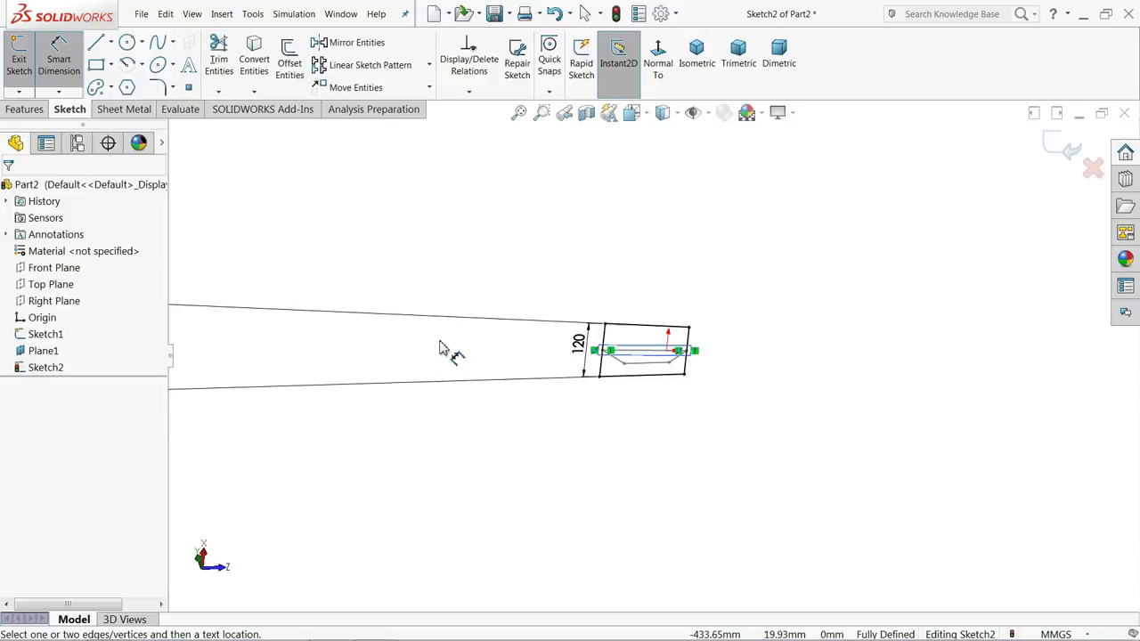
drag(352, 359, 548, 361)
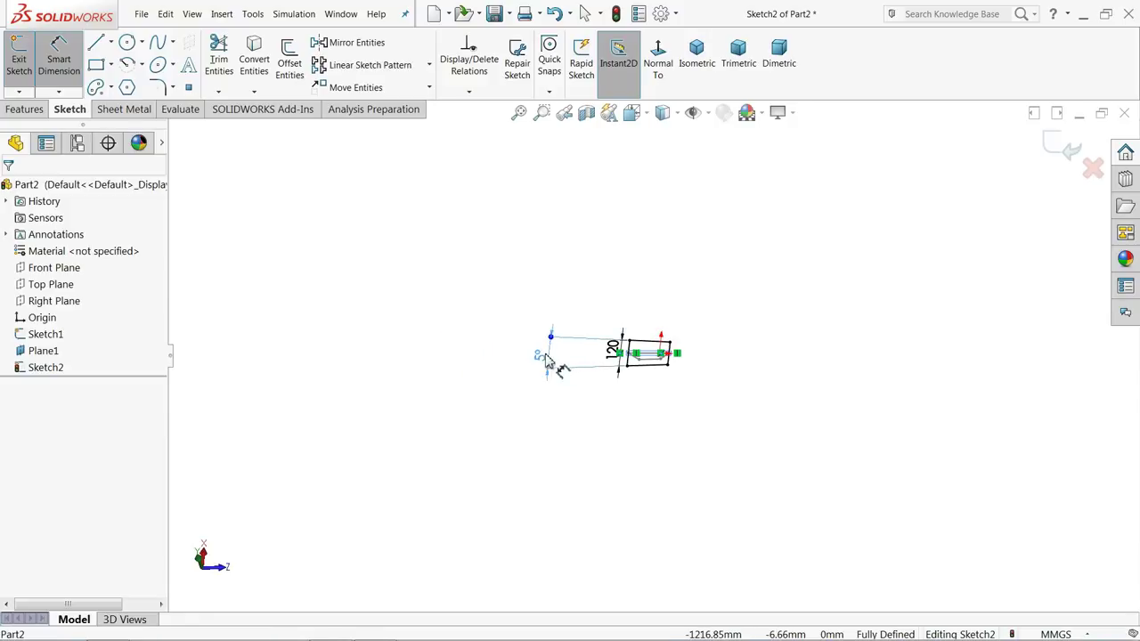
click(606, 359)
scroll(612, 392, down, 10)
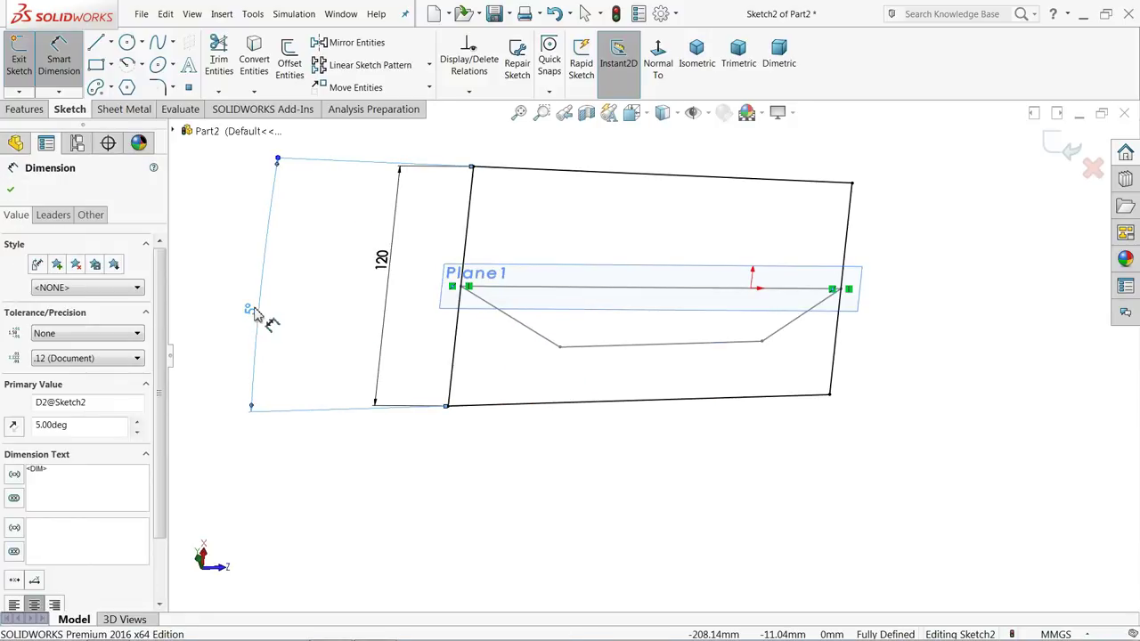
drag(255, 313, 456, 312)
mouse_move(670, 303)
middle_down()
mouse_move(704, 194)
mouse_move(668, 229)
middle_up()
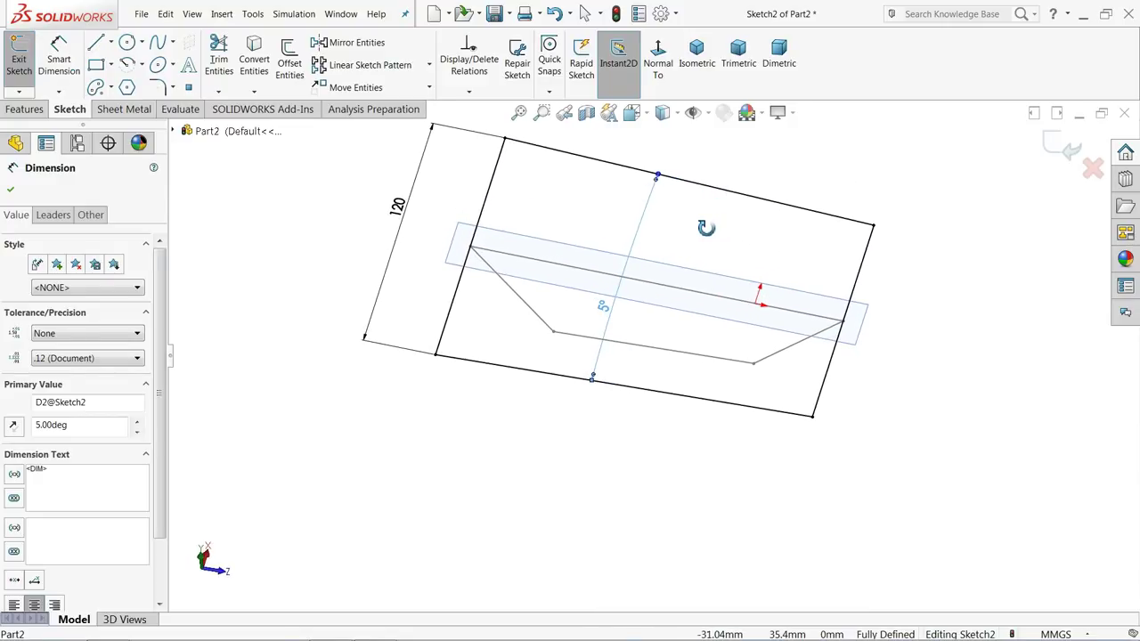
click(1060, 147)
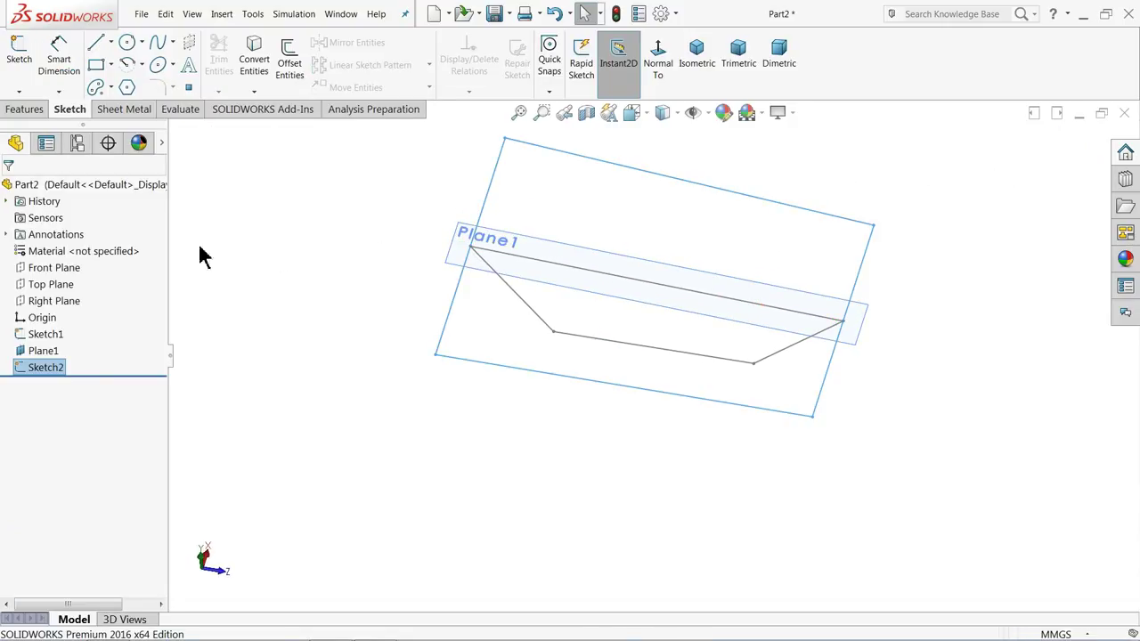
Hide Plane1 in the model view
click(477, 246)
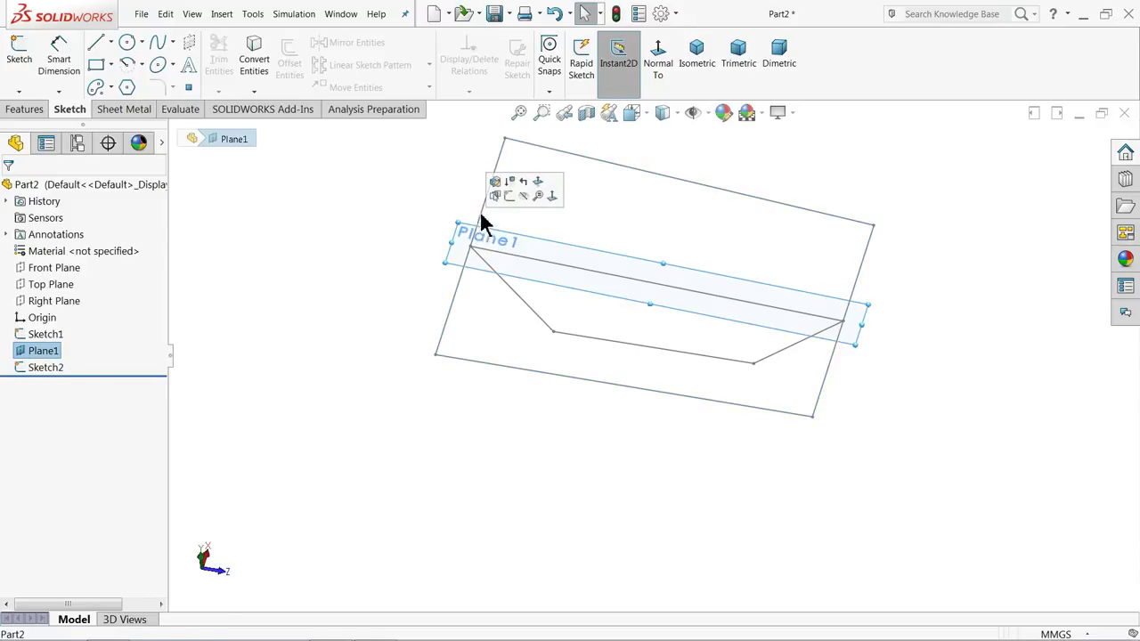
click(524, 195)
middle_drag(571, 335, 579, 242)
Sketch a closed four-sided outline on the Top Plane inside the rim outline, with a horizontal edge about 80 mm long near the origin
click(57, 285)
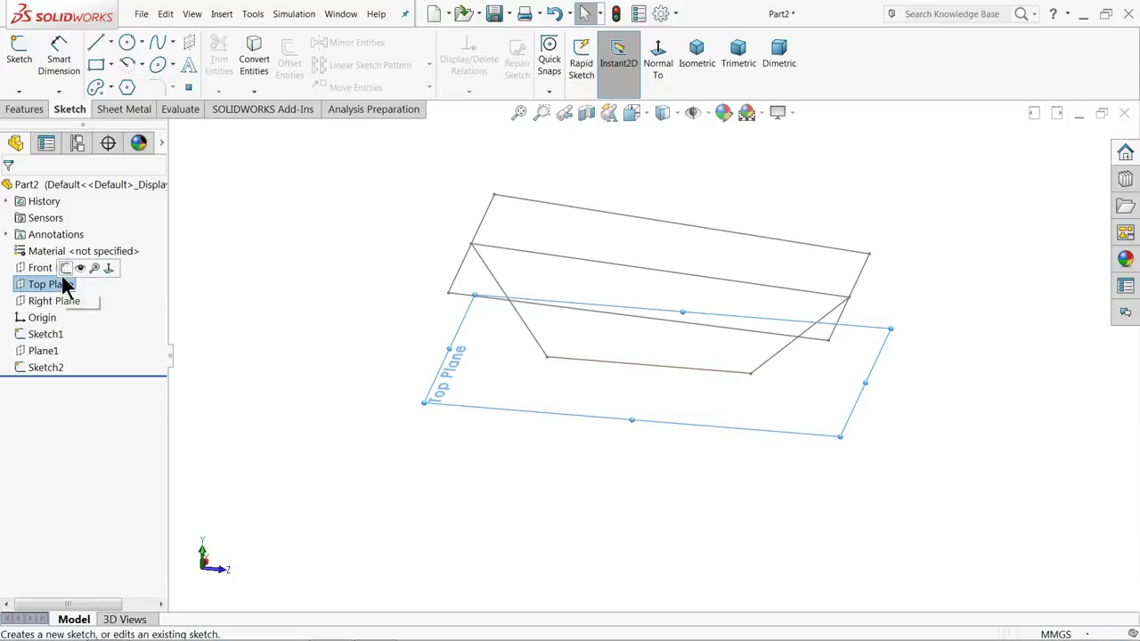
click(66, 272)
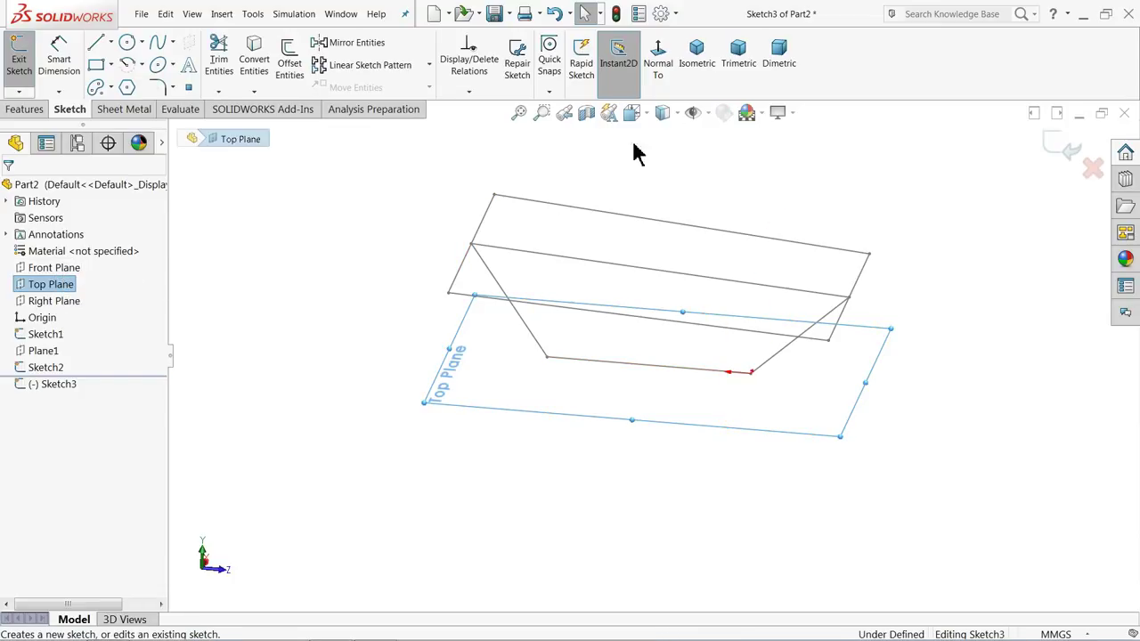
click(660, 60)
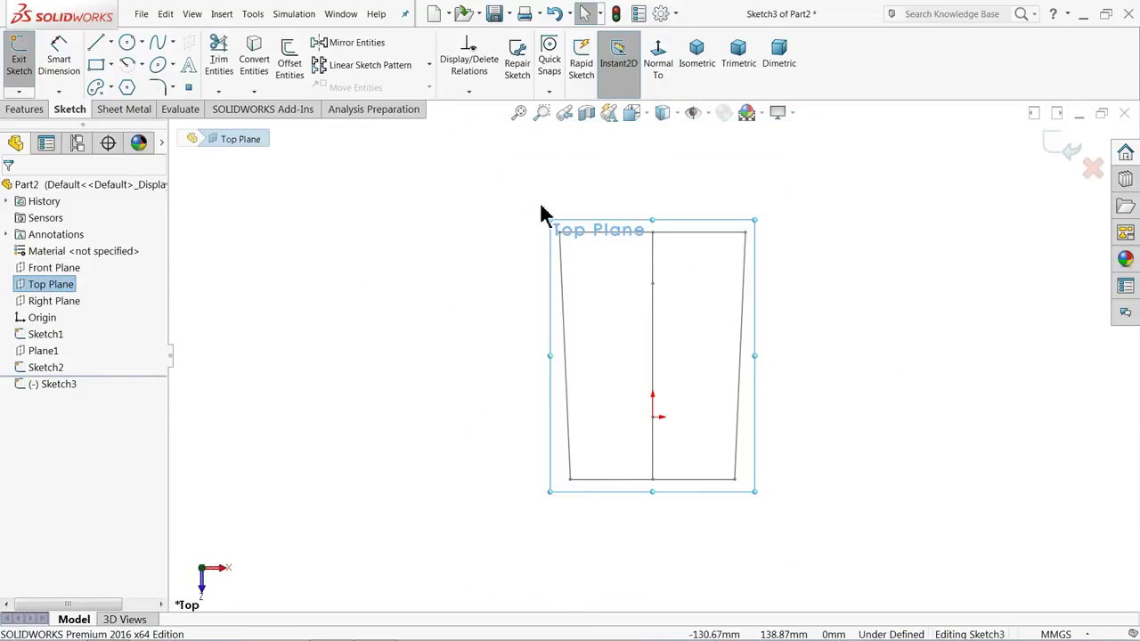
click(94, 44)
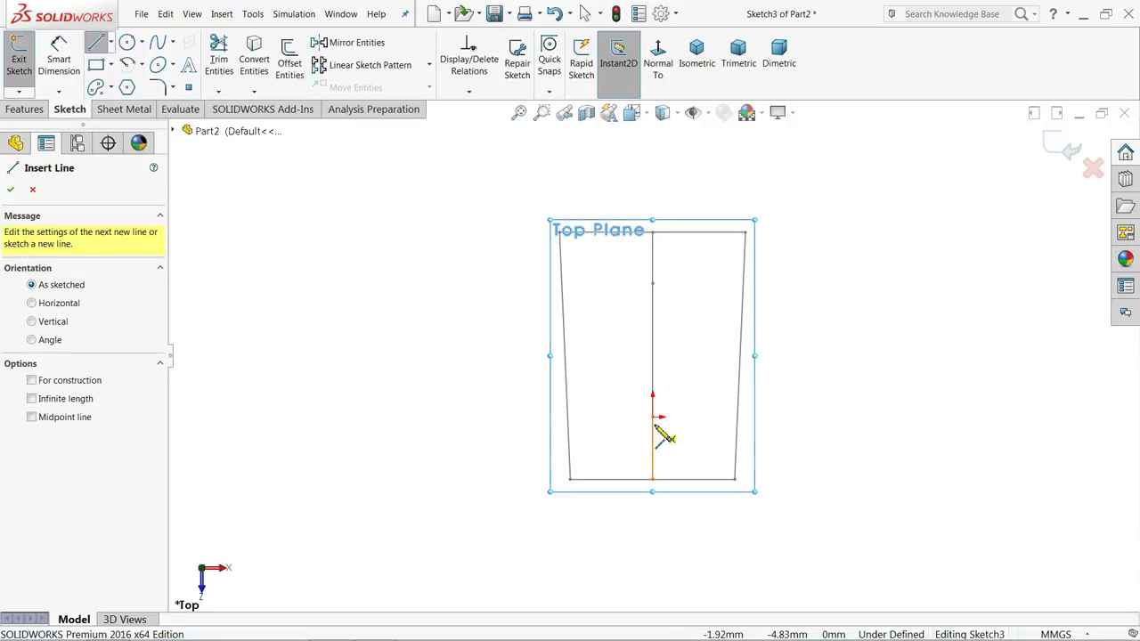
click(580, 427)
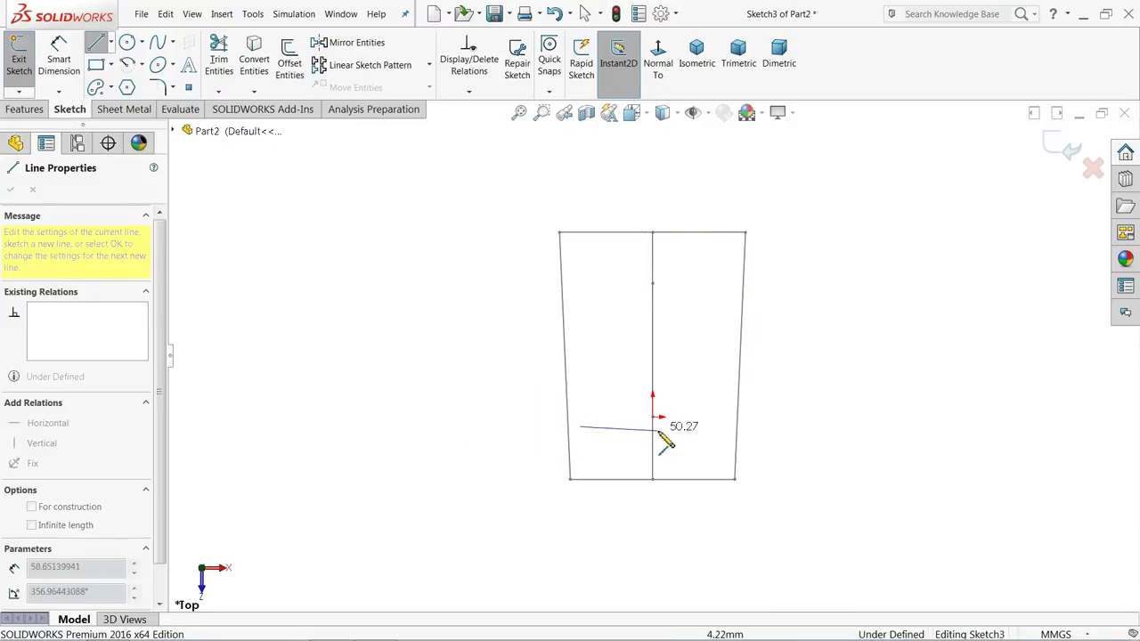
click(705, 427)
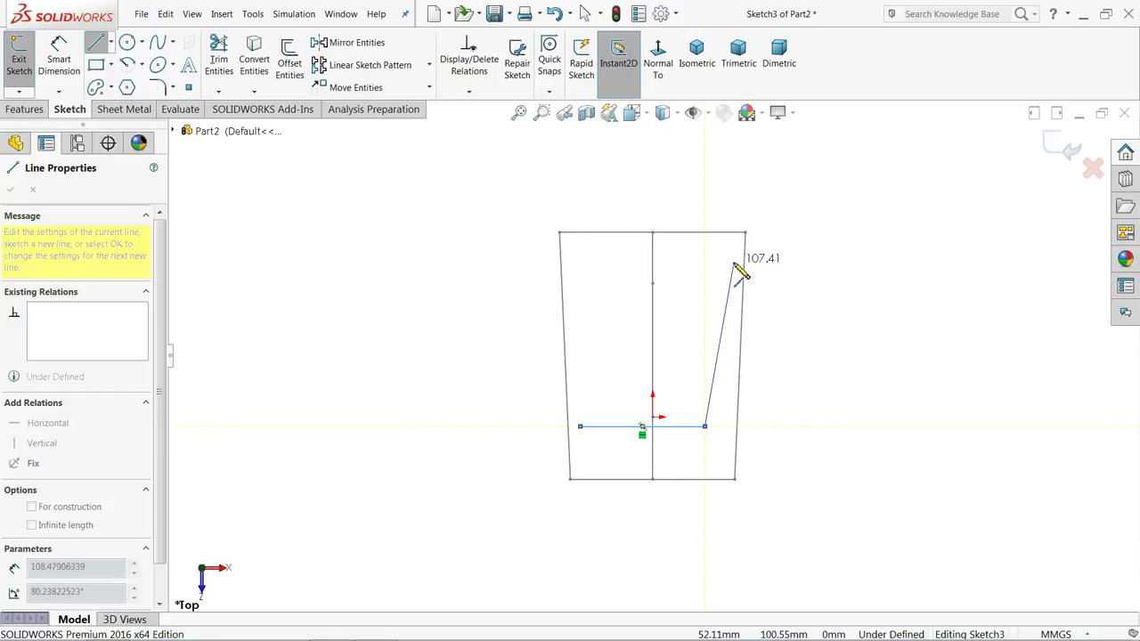
click(728, 257)
click(568, 256)
click(580, 427)
right_click(509, 407)
click(515, 406)
Try a vertical relation on the new outline's edge nearest the origin and undo it
mouse_move(517, 415)
middle_down()
mouse_move(454, 236)
mouse_move(392, 326)
mouse_move(455, 311)
mouse_move(443, 346)
mouse_move(452, 395)
middle_up()
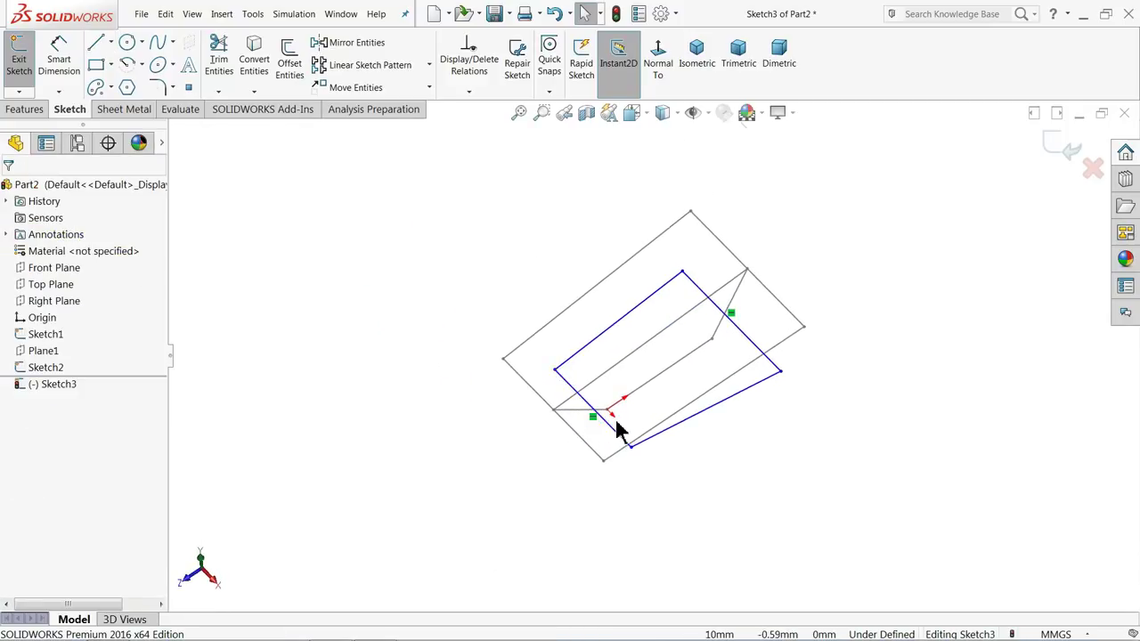
scroll(618, 428, down, 4)
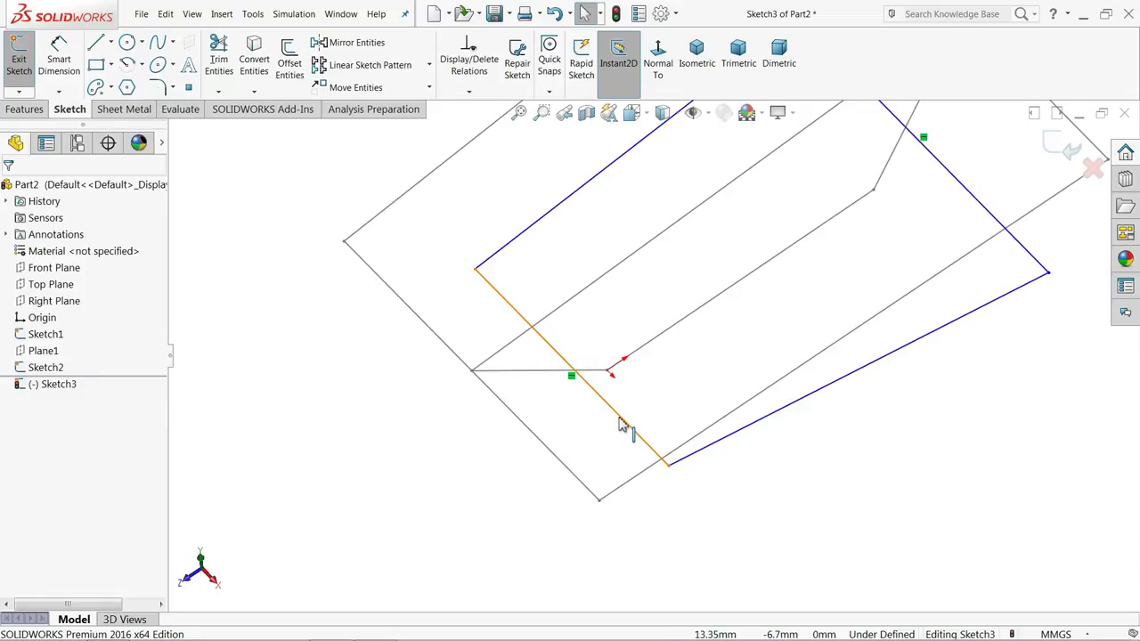
click(621, 425)
click(666, 370)
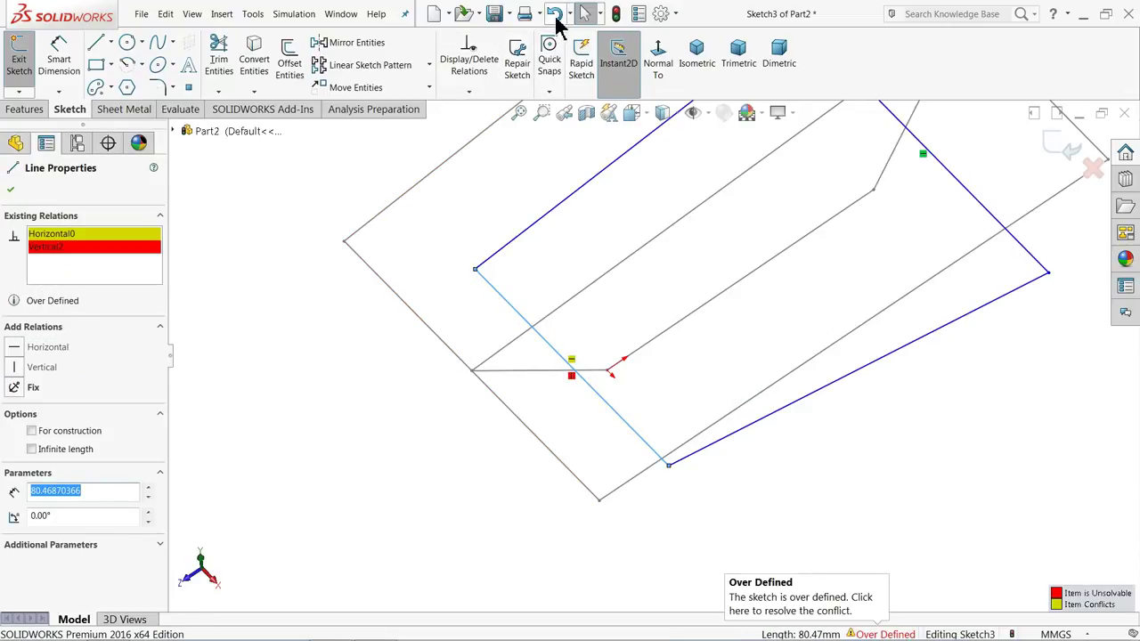
click(555, 18)
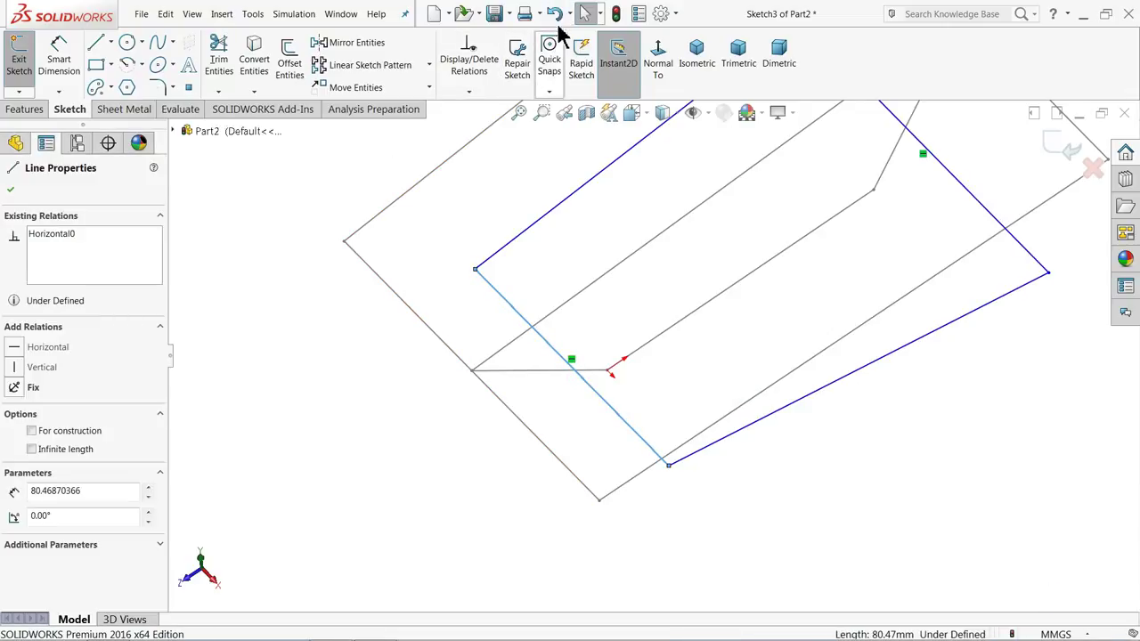
Add midpoint relations centring the outline's near edge on the origin and its far edge on the side profile's other base endpoint
ctrl+click(607, 372)
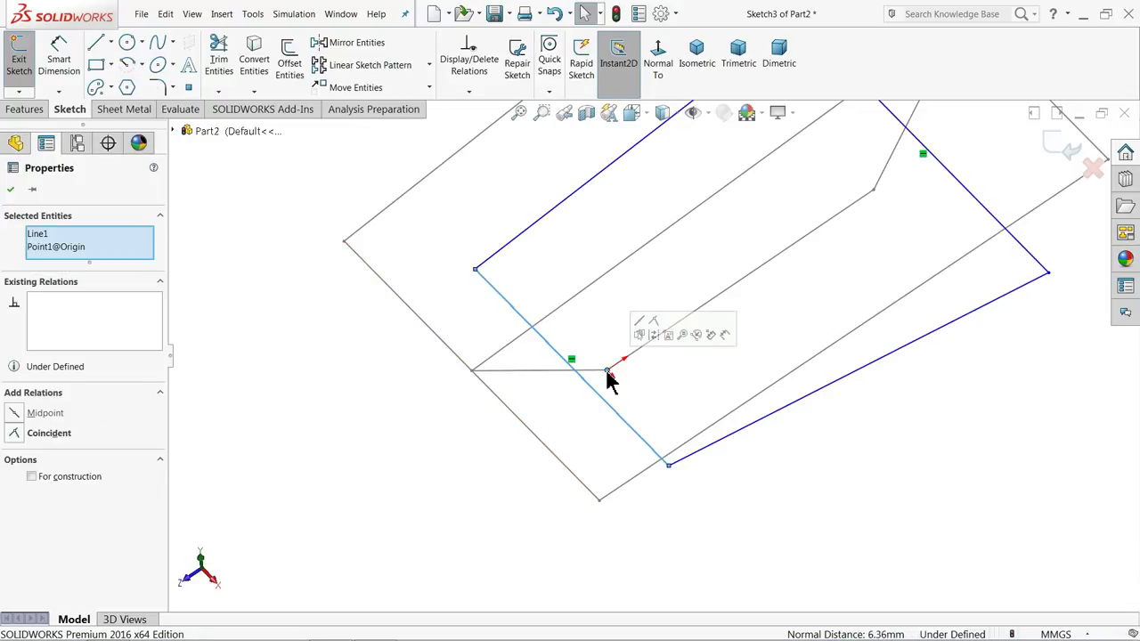
click(641, 326)
mouse_move(640, 326)
middle_down()
mouse_move(852, 262)
mouse_move(754, 226)
mouse_move(720, 268)
mouse_move(739, 306)
middle_up()
scroll(743, 329, down, 3)
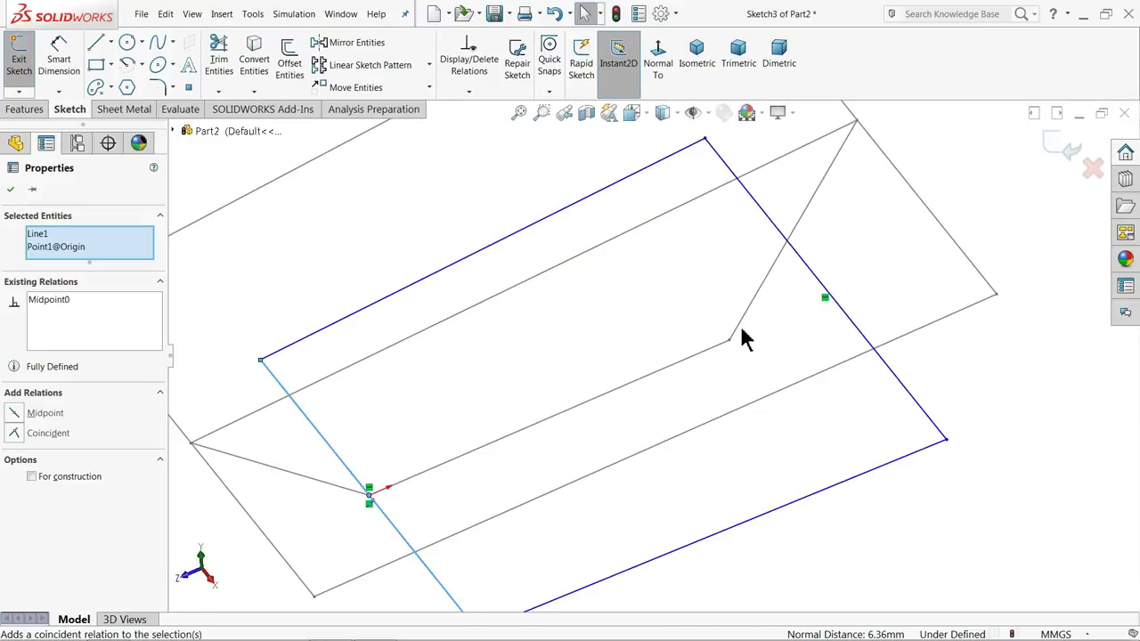
click(787, 316)
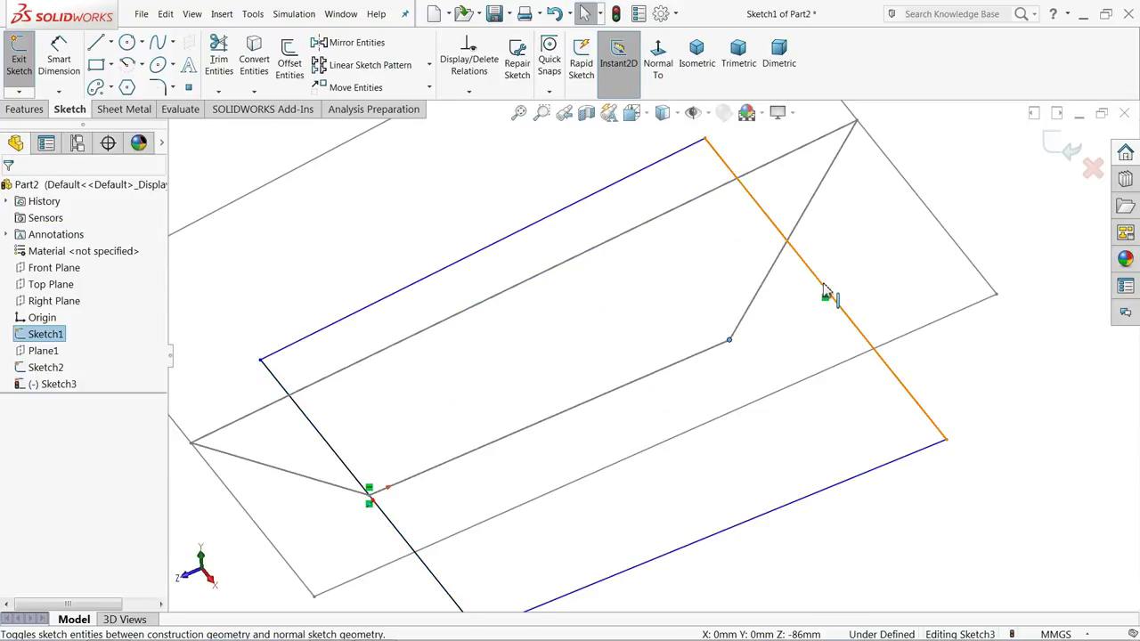
click(825, 294)
click(853, 244)
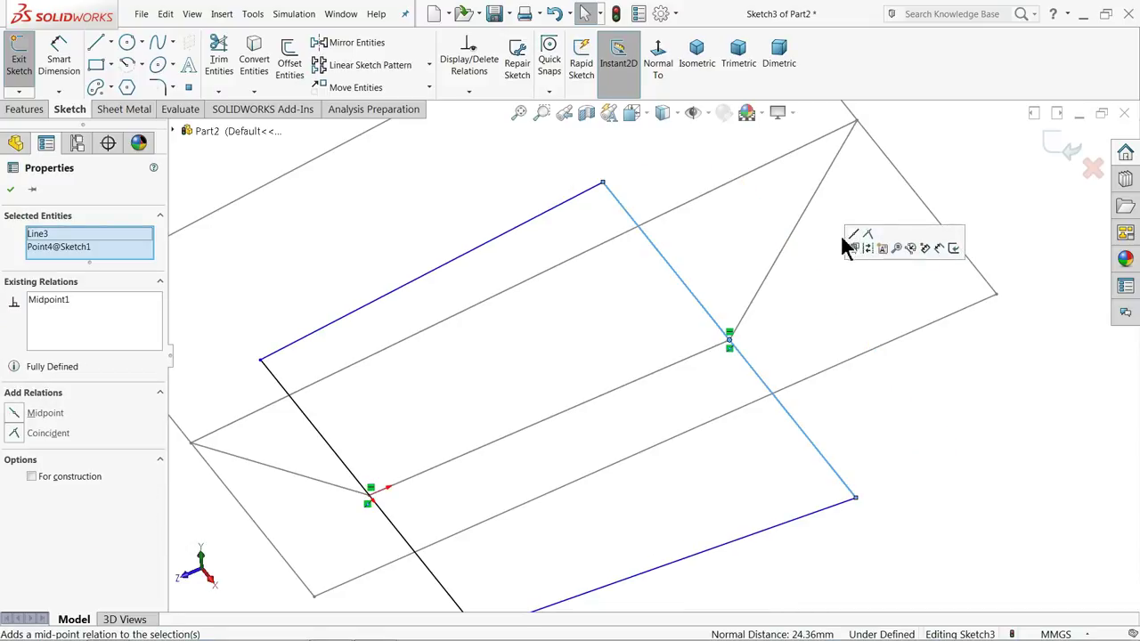
View the sketch plane straight on and dimension the outline's far edge to 85 mm
click(664, 63)
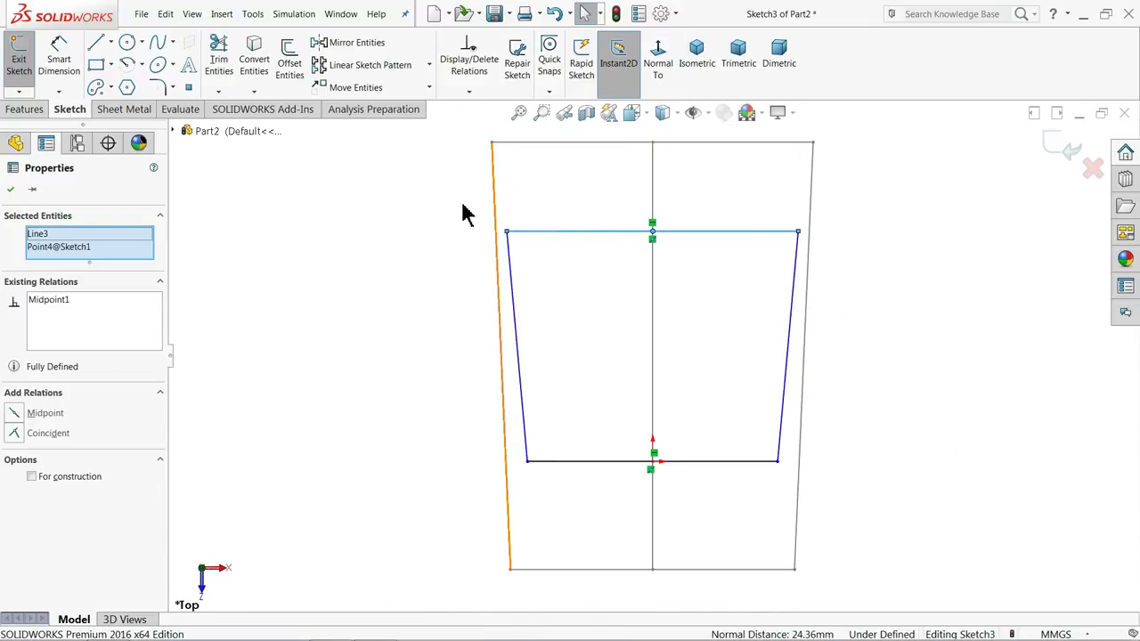
click(402, 216)
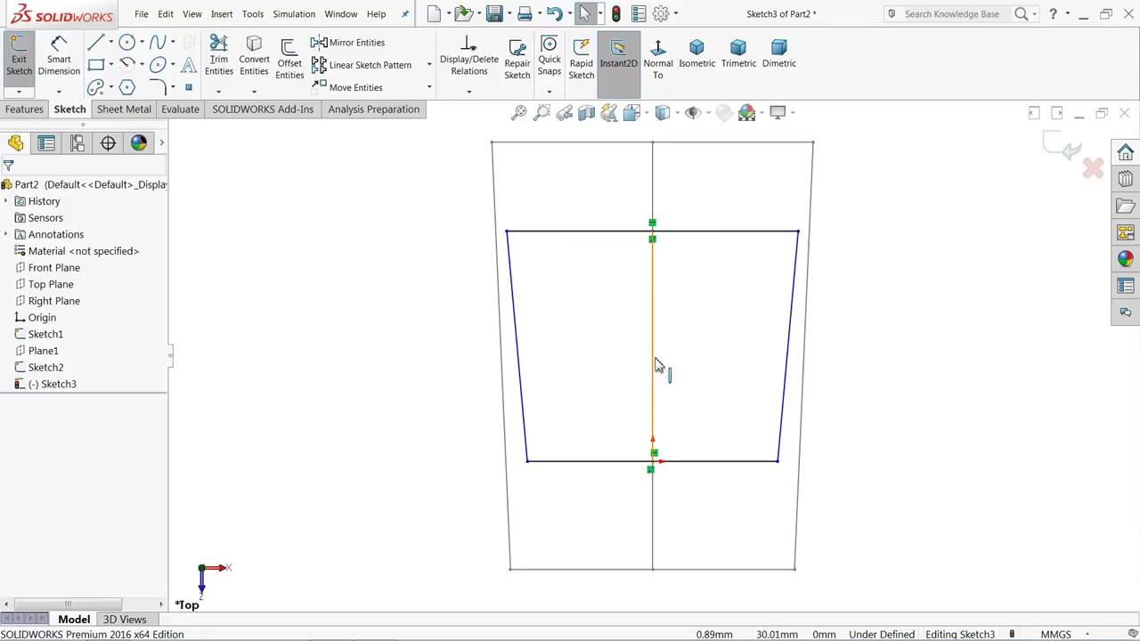
click(58, 60)
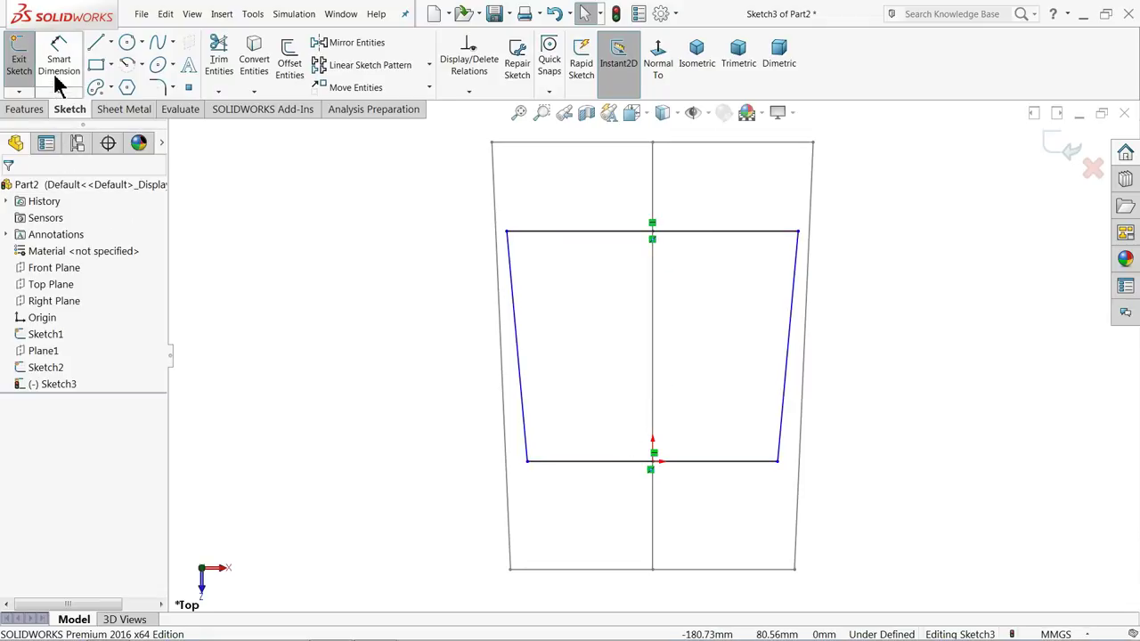
click(636, 232)
click(627, 217)
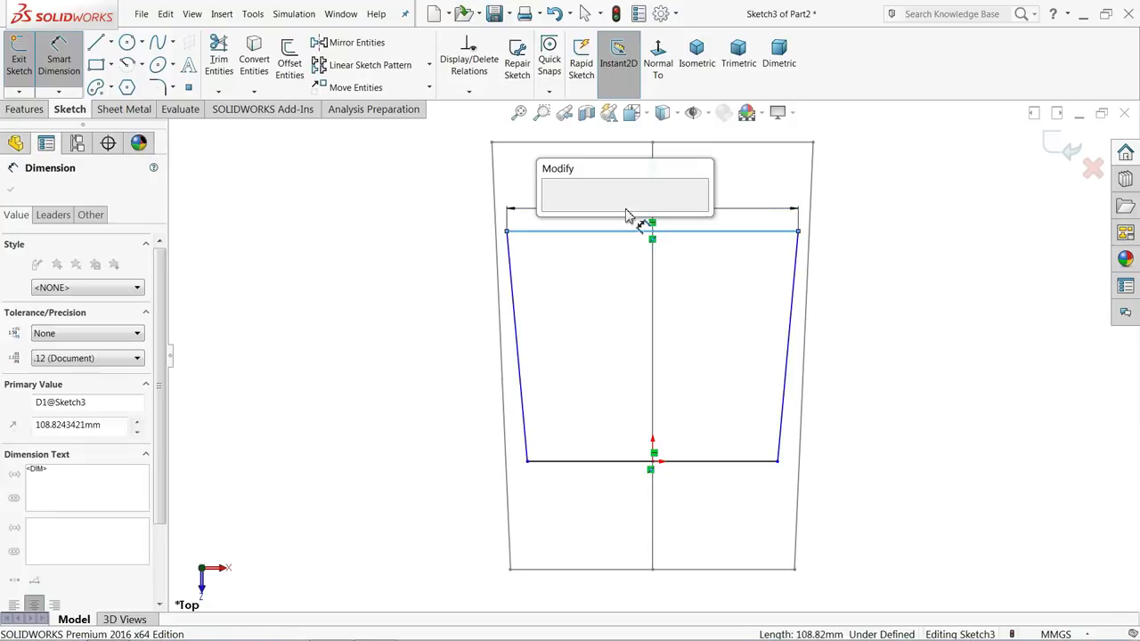
text(85)
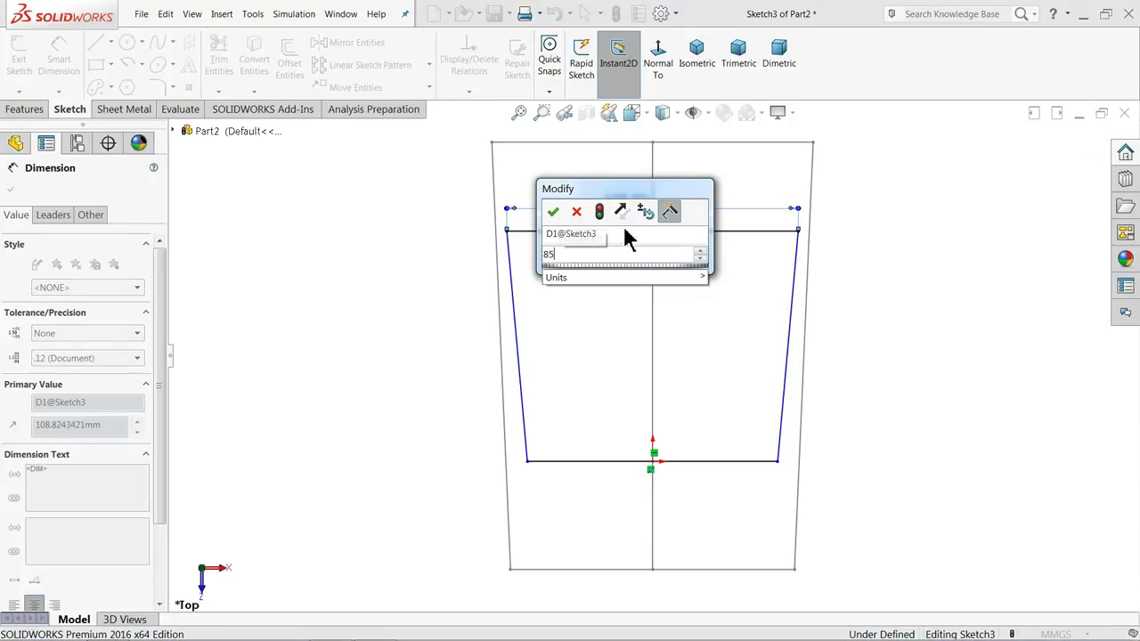
click(552, 213)
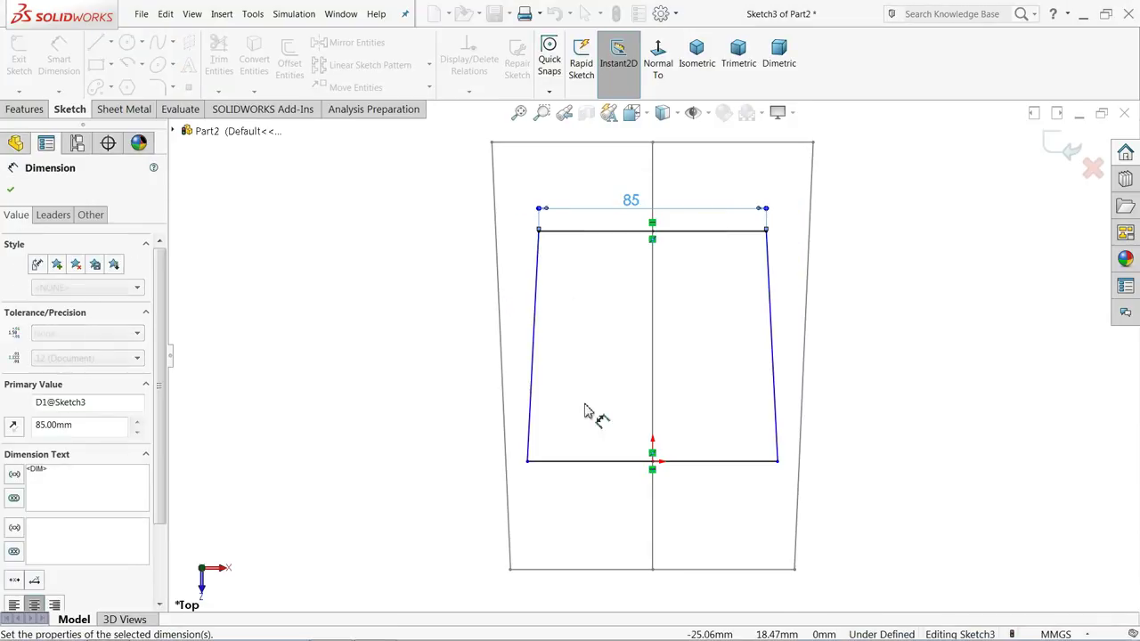
Dimension the outline's edge at the origin to 70 mm and exit the sketch
click(630, 463)
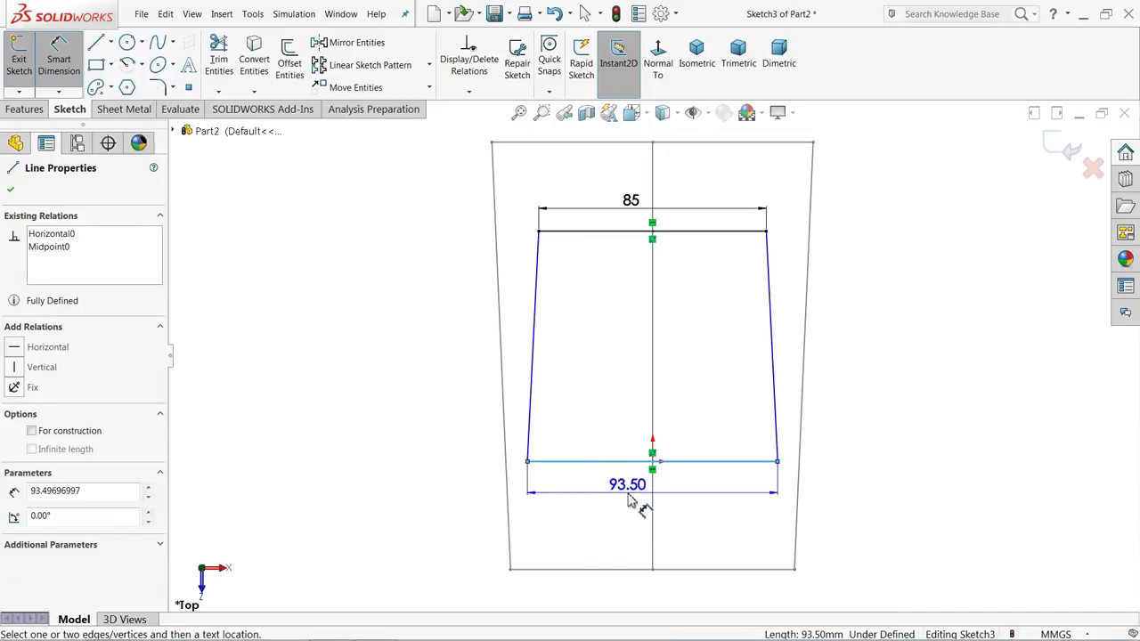
click(628, 506)
text(70)
click(554, 506)
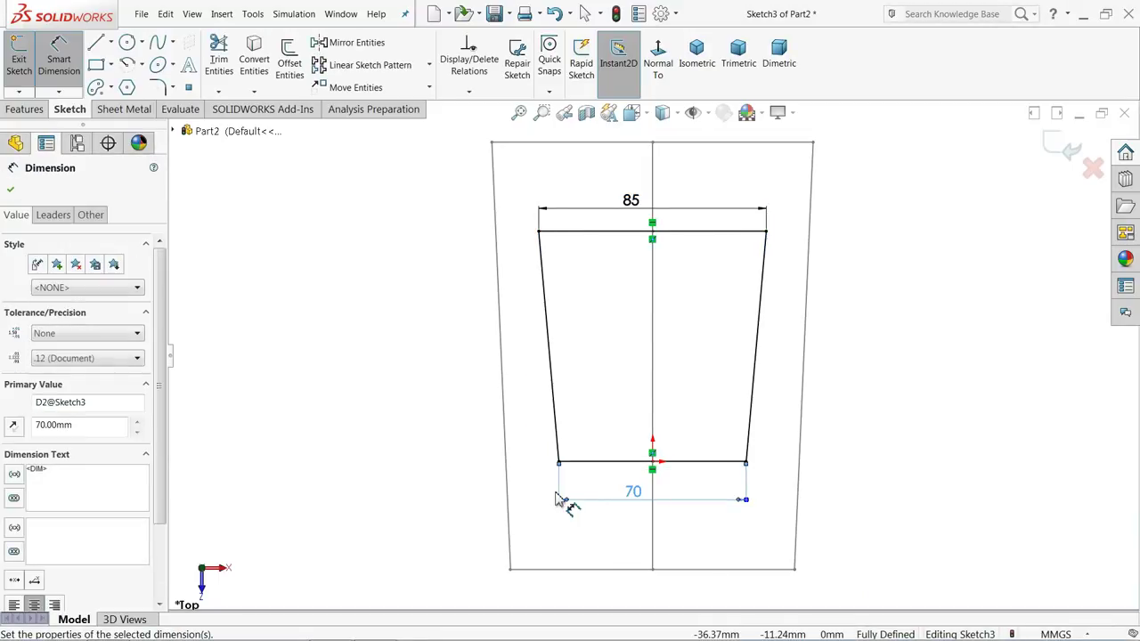
mouse_move(529, 460)
middle_down()
mouse_move(523, 267)
mouse_move(428, 280)
middle_up()
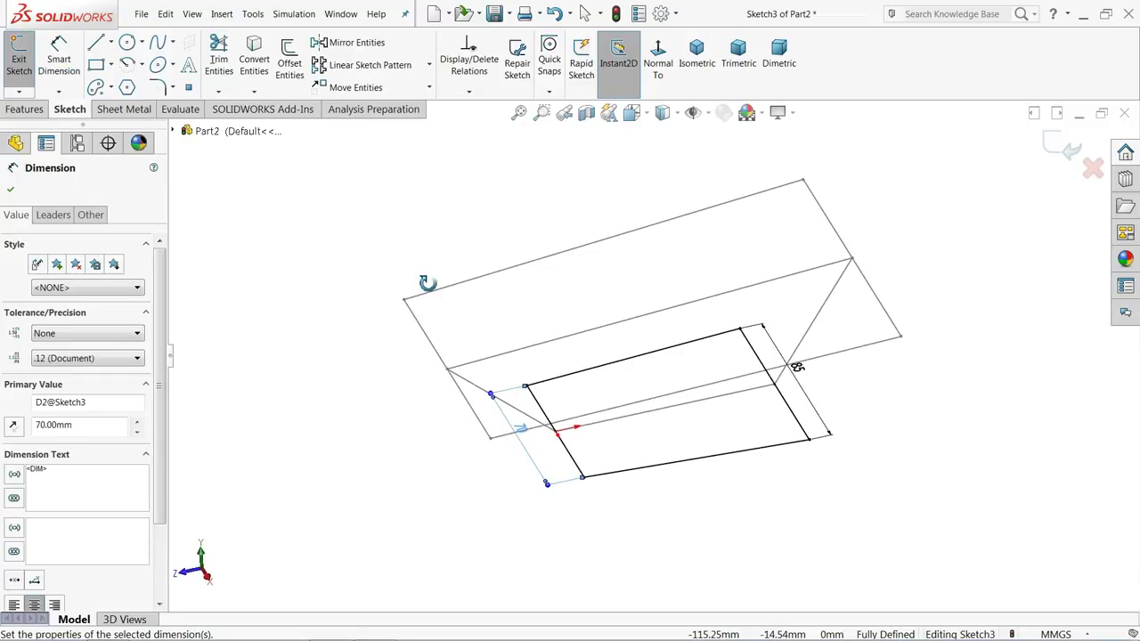
click(1065, 153)
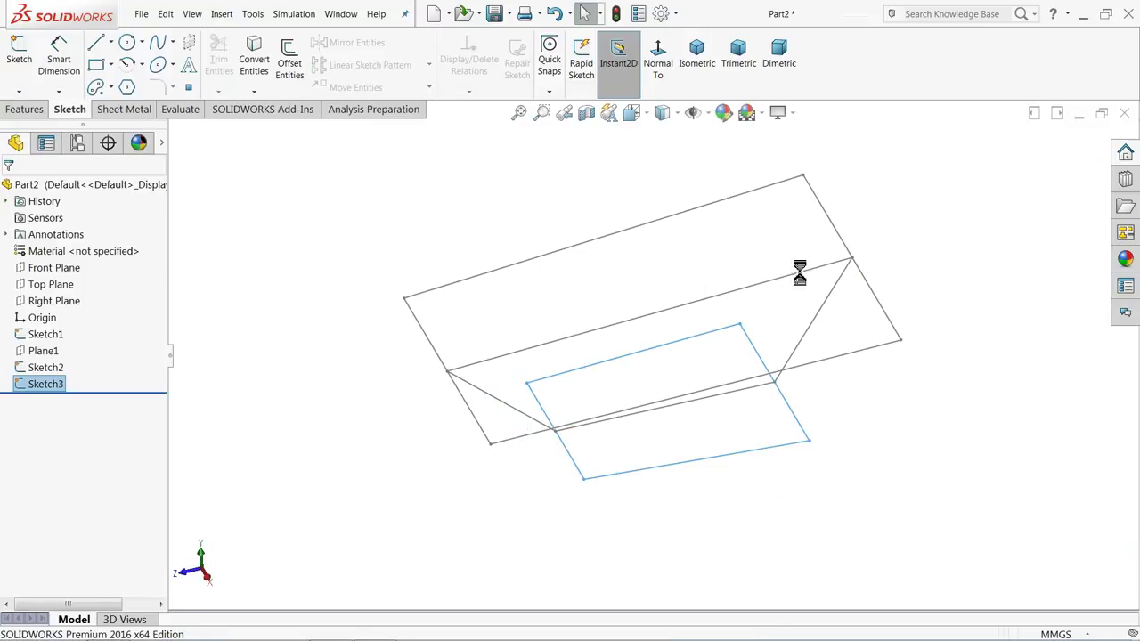
Loft a solid between the base outline and the rim outline, picking matching corners on both profiles
mouse_move(585, 344)
middle_down()
mouse_move(621, 262)
mouse_move(605, 345)
mouse_move(619, 315)
mouse_move(638, 329)
middle_up()
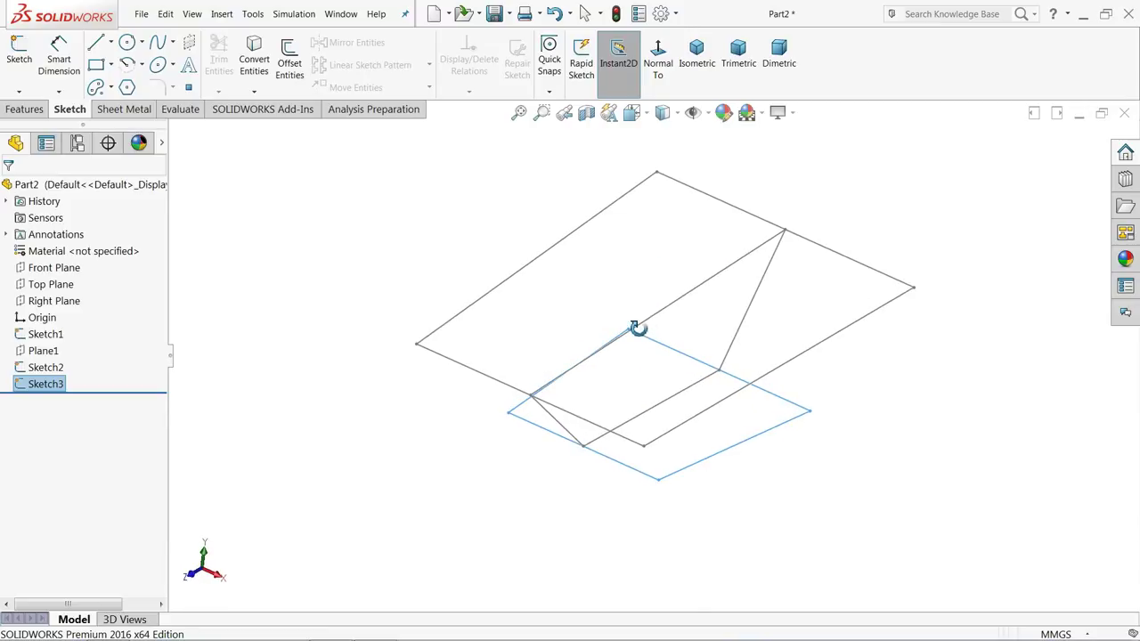
click(27, 109)
click(154, 71)
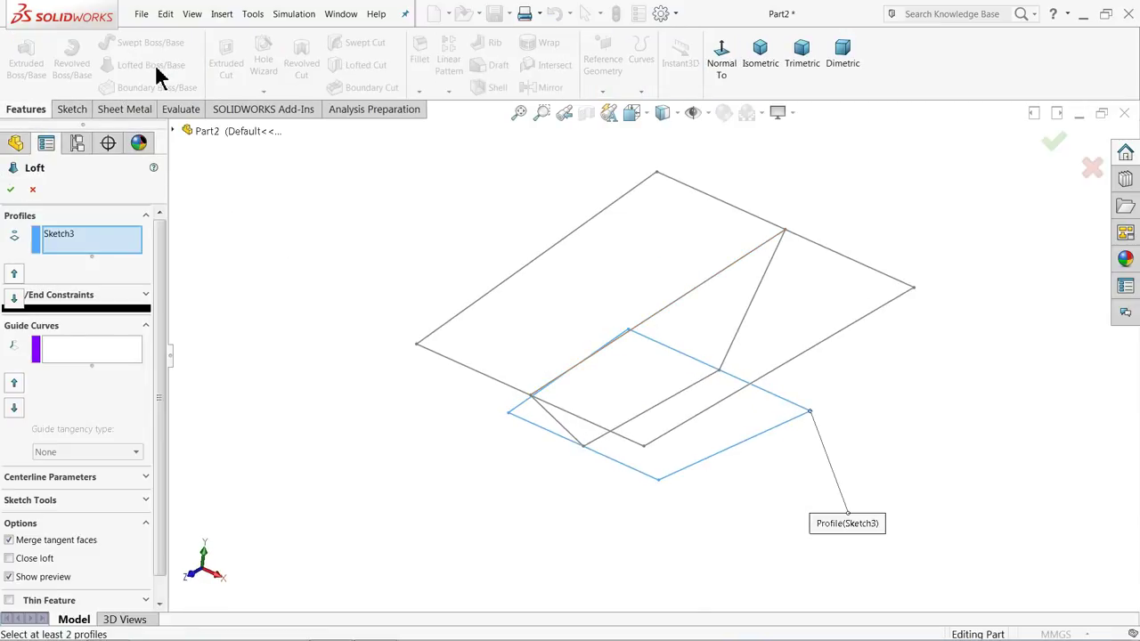
right_click(71, 242)
click(100, 250)
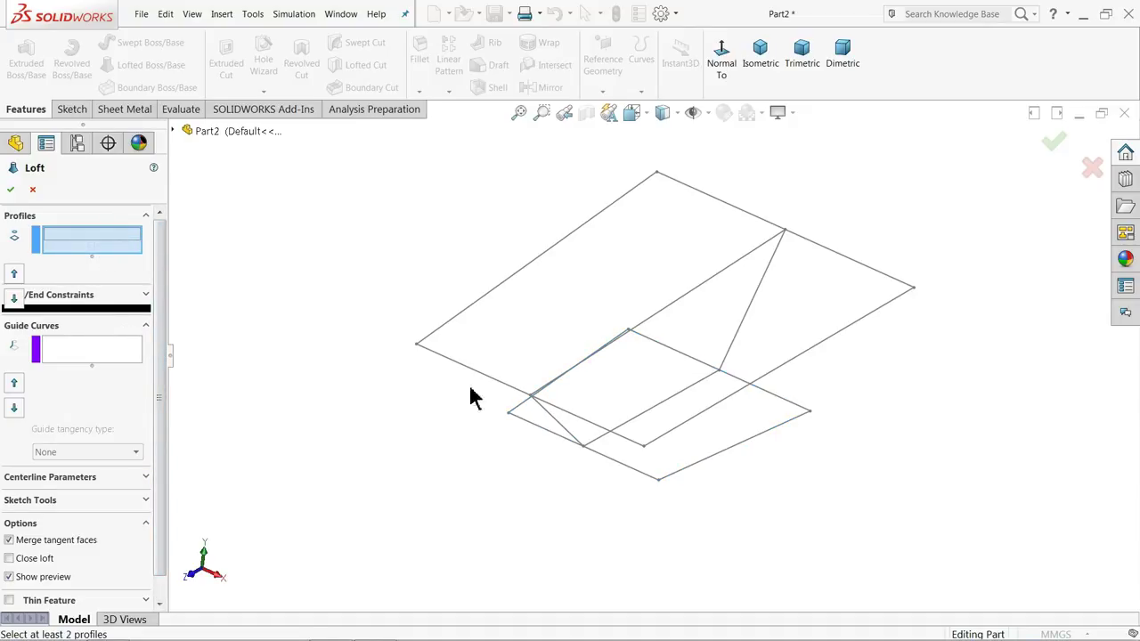
click(509, 415)
mouse_move(519, 427)
middle_down()
mouse_move(499, 333)
mouse_move(510, 403)
middle_up()
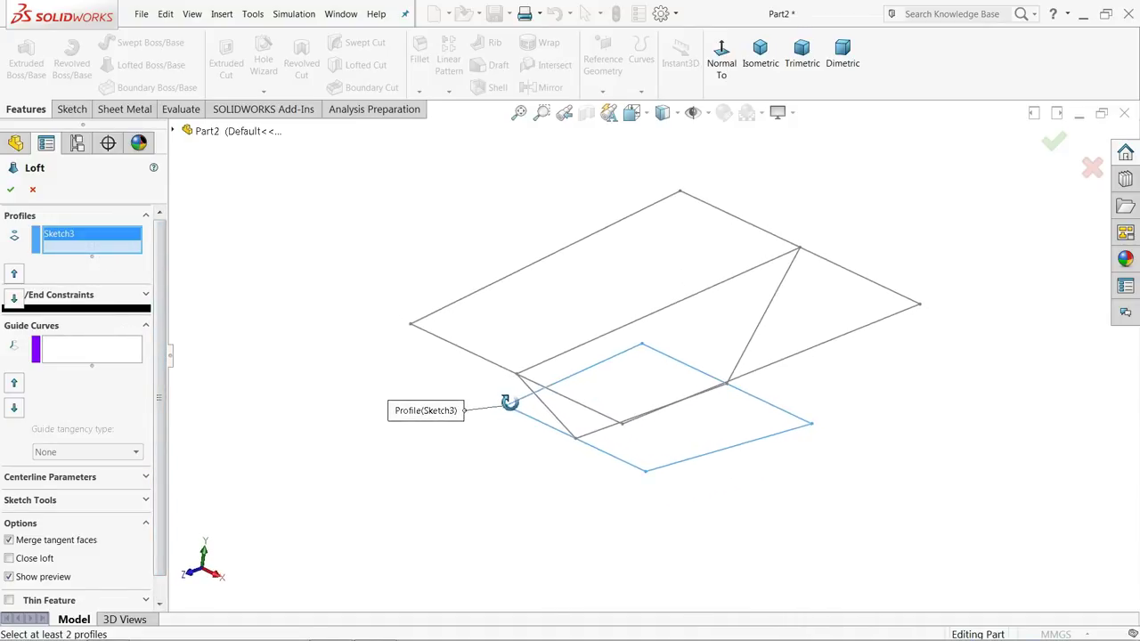
click(412, 327)
mouse_move(437, 407)
middle_down()
mouse_move(412, 303)
mouse_move(424, 390)
mouse_move(377, 398)
mouse_move(407, 348)
mouse_move(418, 294)
mouse_move(433, 418)
mouse_move(420, 412)
middle_up()
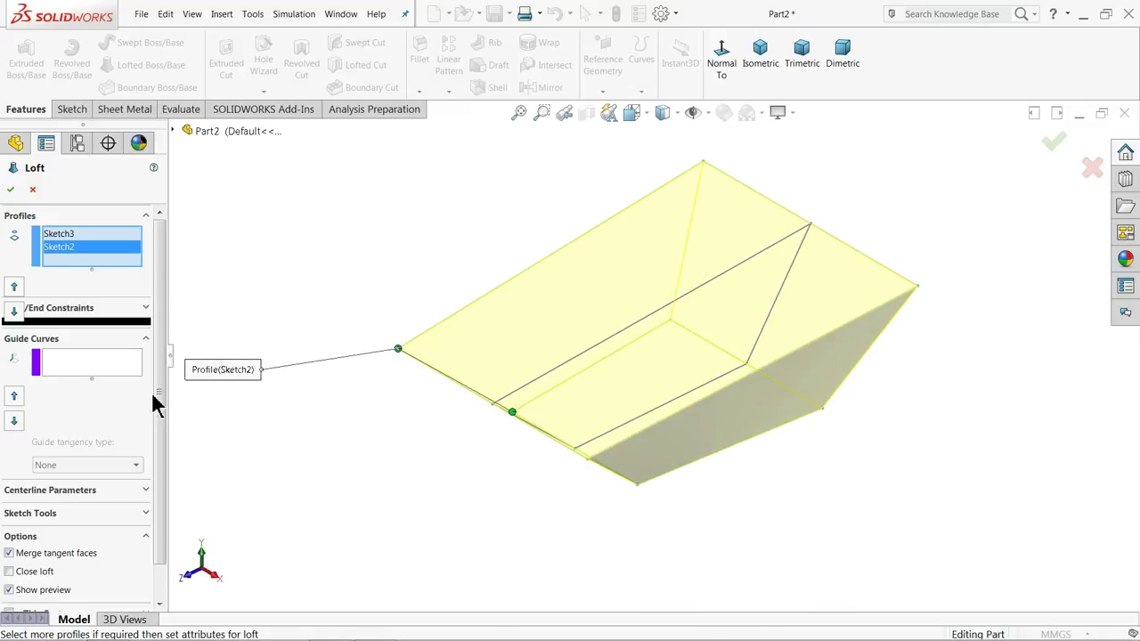
middle_drag(374, 370, 357, 348)
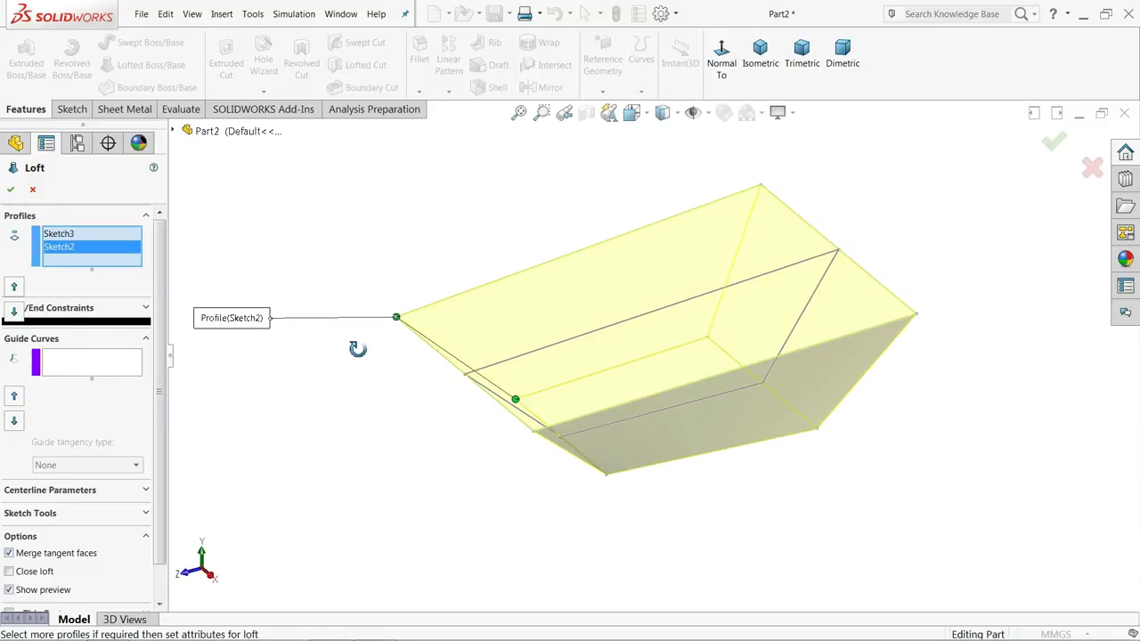
click(11, 190)
Hide the side profile Sketch1 in the model view
mouse_move(446, 398)
middle_down()
mouse_move(437, 303)
mouse_move(455, 418)
middle_up()
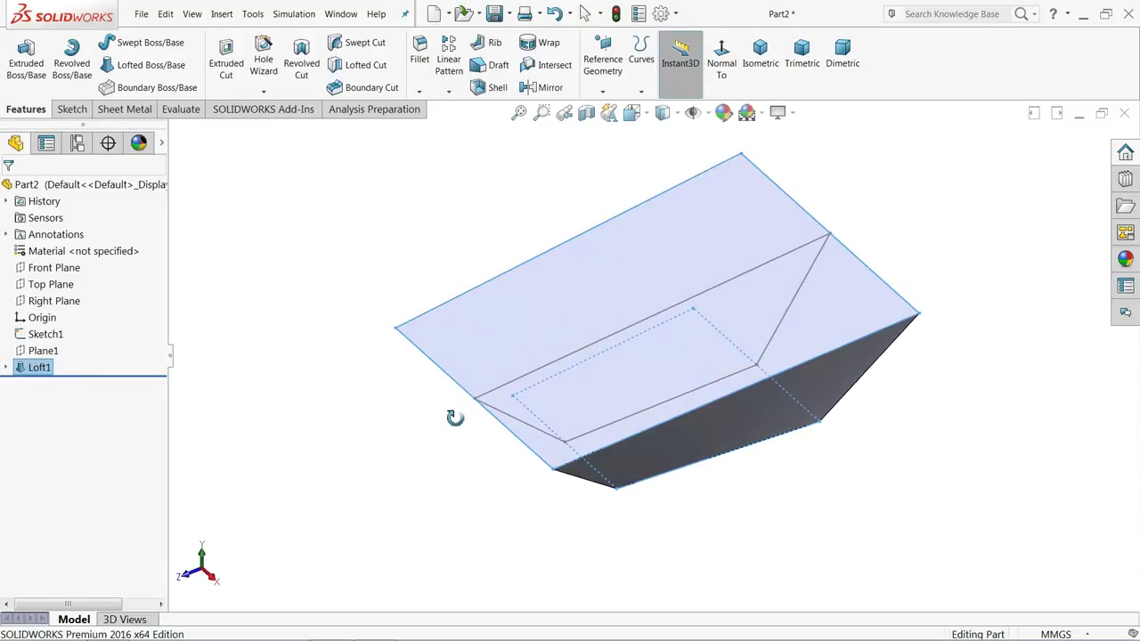
click(339, 406)
middle_drag(338, 406, 303, 369)
click(29, 336)
click(31, 318)
Fillet the four slanted corner edges of the lofted tub with a 12 mm radius
mouse_move(402, 395)
middle_down()
mouse_move(359, 229)
mouse_move(368, 147)
middle_up()
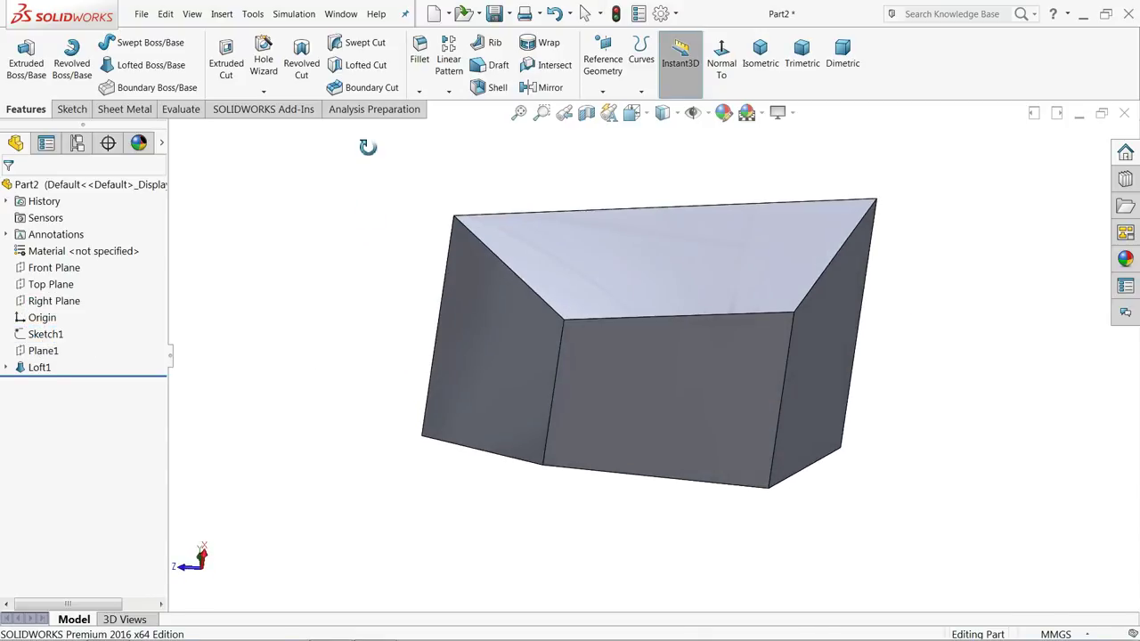
click(417, 52)
text(12)
key(Return)
click(533, 299)
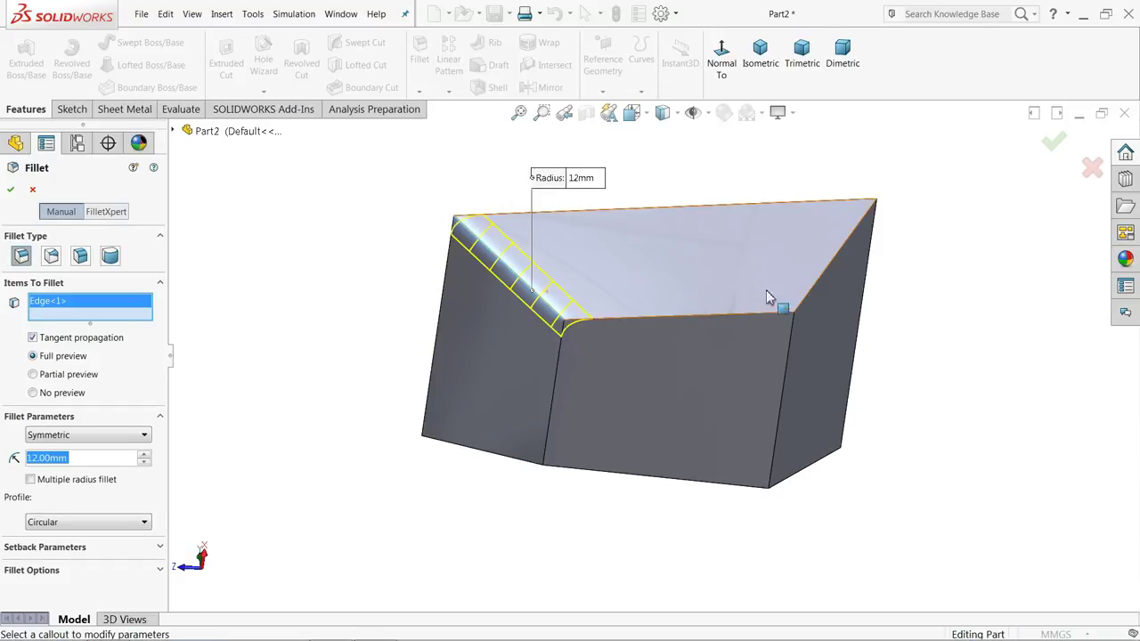
click(813, 298)
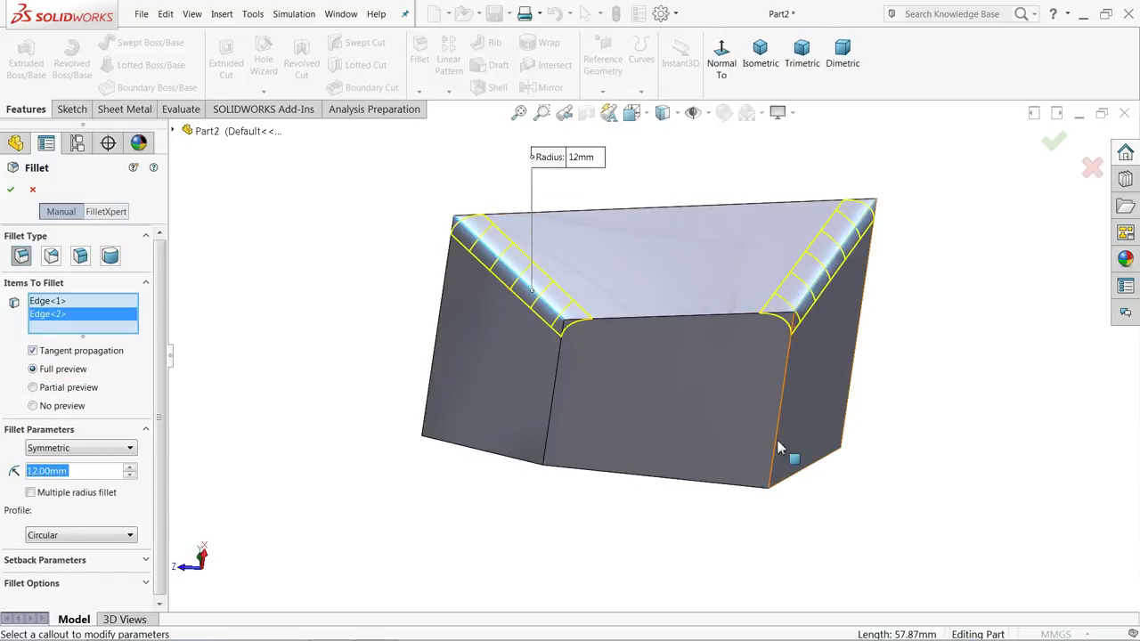
click(796, 484)
middle_drag(561, 437, 570, 255)
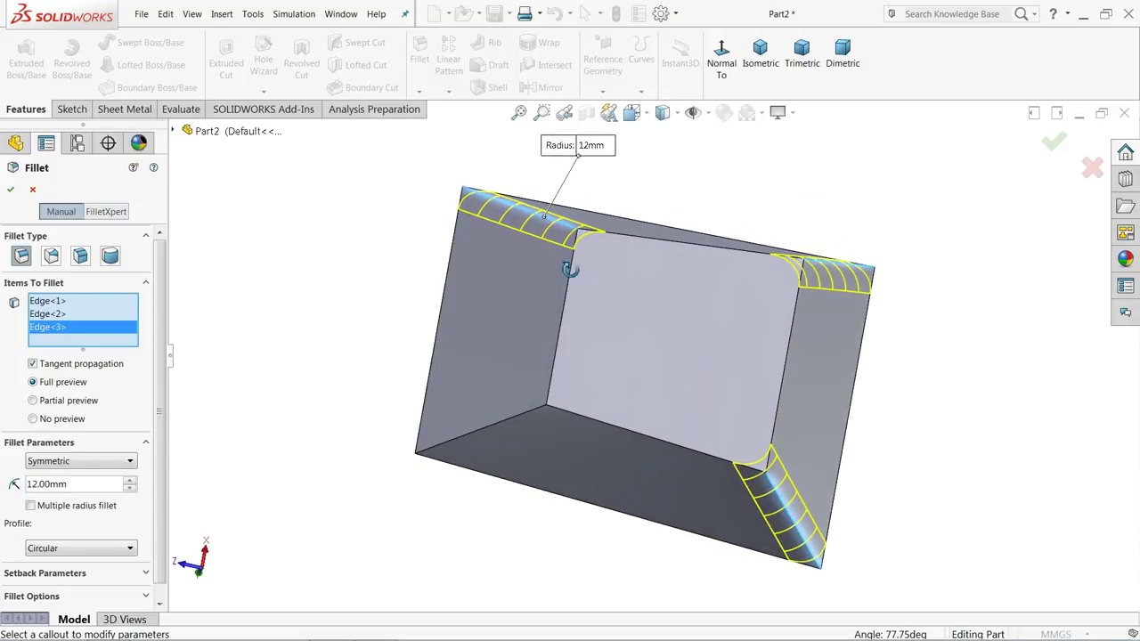
click(527, 424)
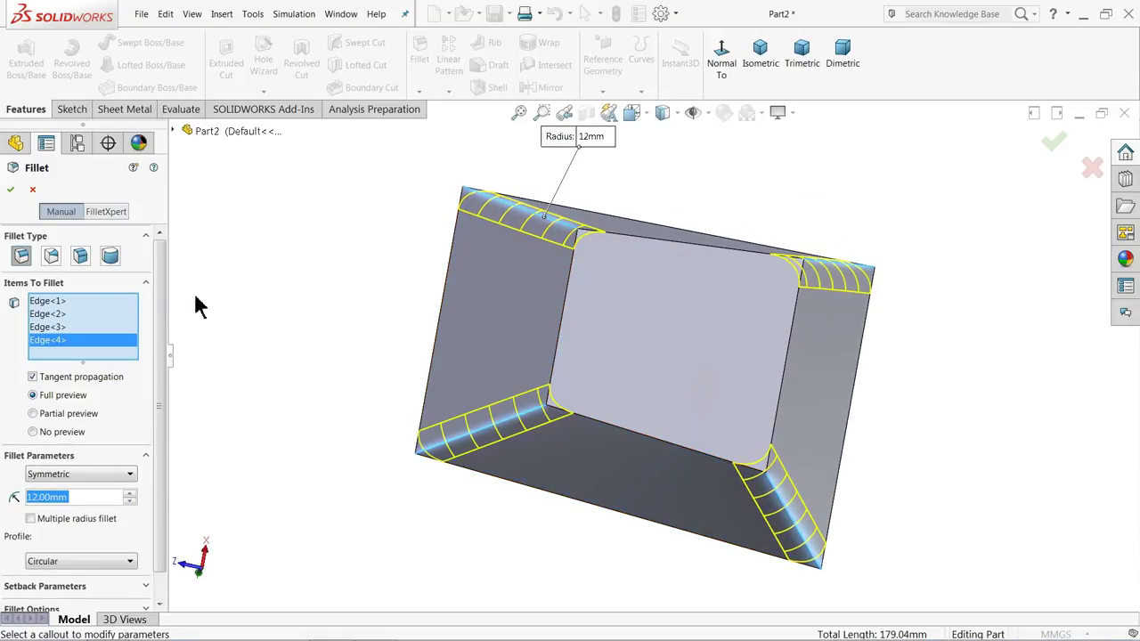
click(9, 190)
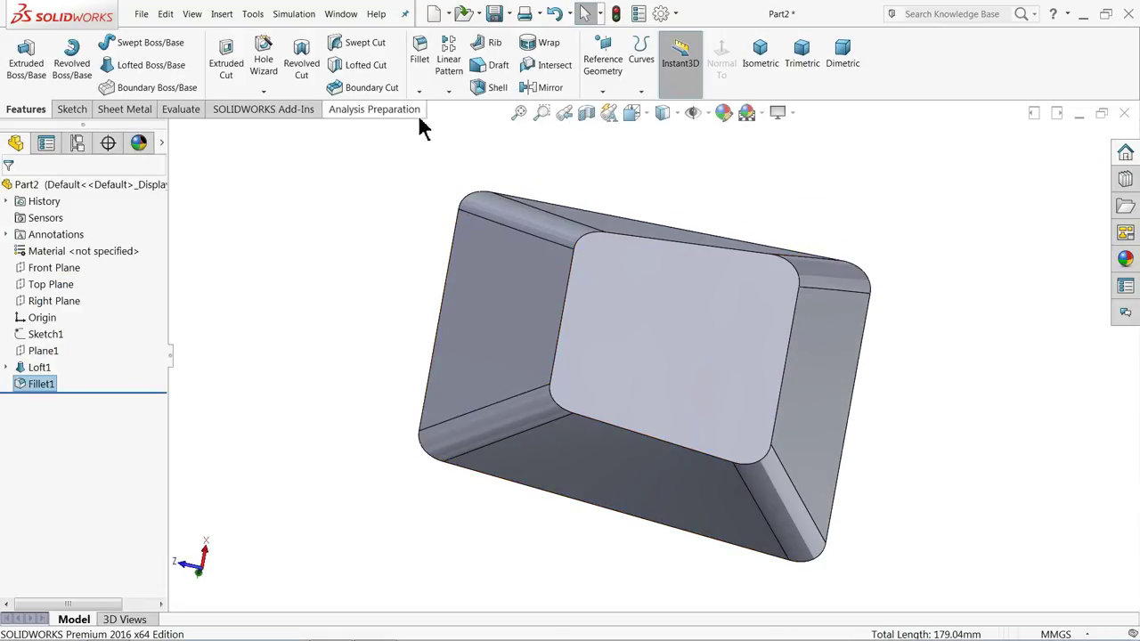
Fillet the edge loop around the tub's base with a 10 mm radius
click(419, 71)
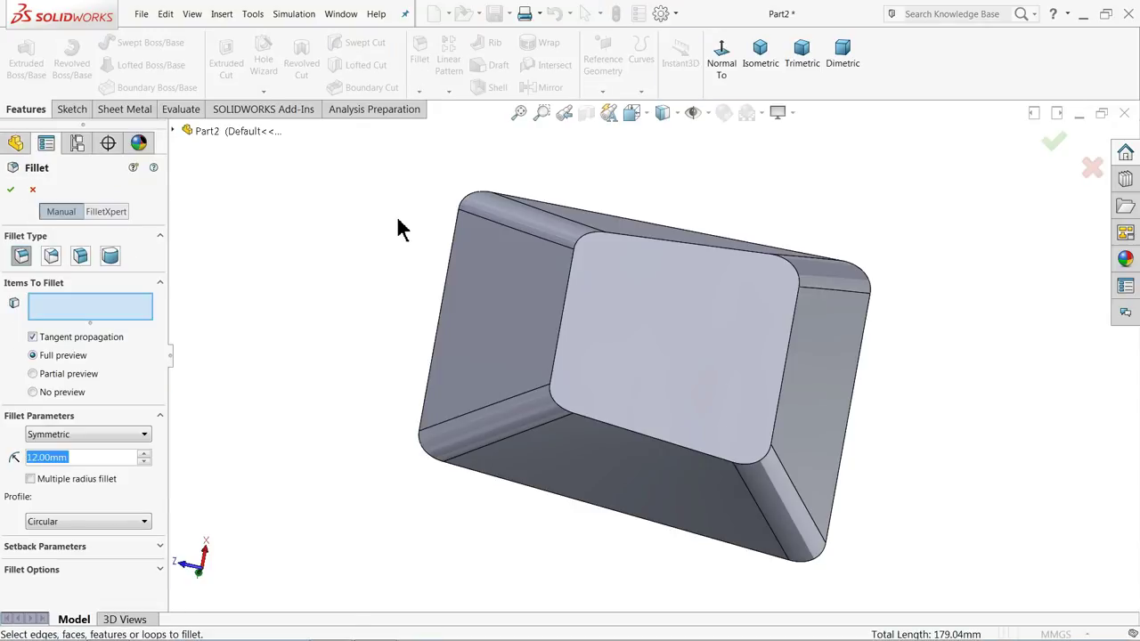
text(10)
click(567, 294)
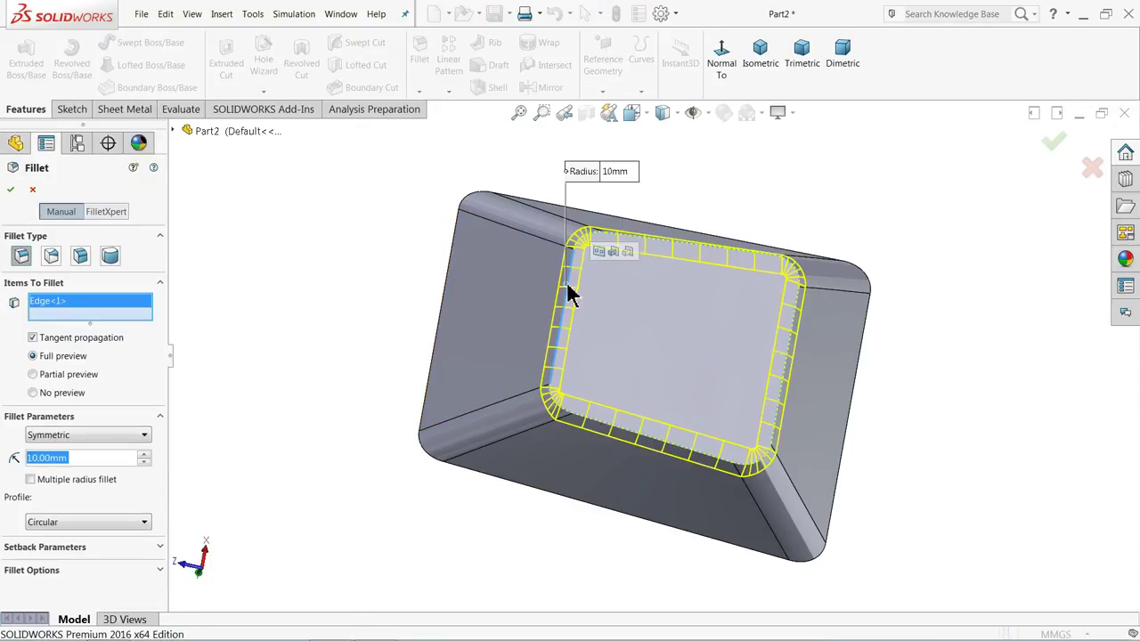
click(11, 190)
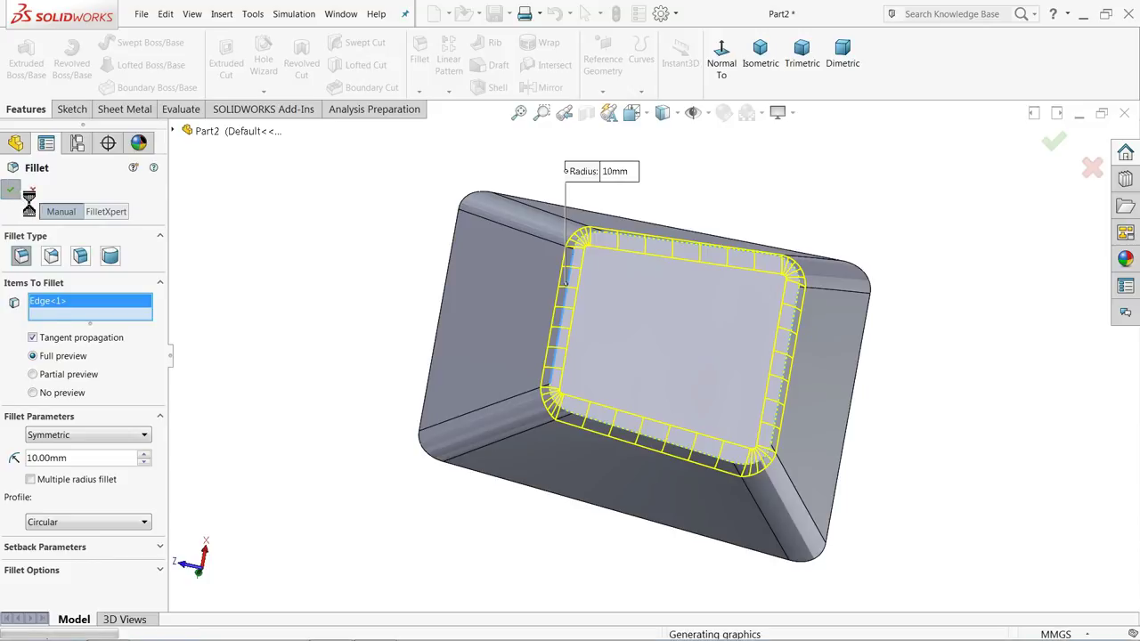
Shell the tub with 1 mm walls, removing the large rim face and showing the preview
middle_drag(418, 189, 401, 463)
middle_drag(362, 326, 400, 467)
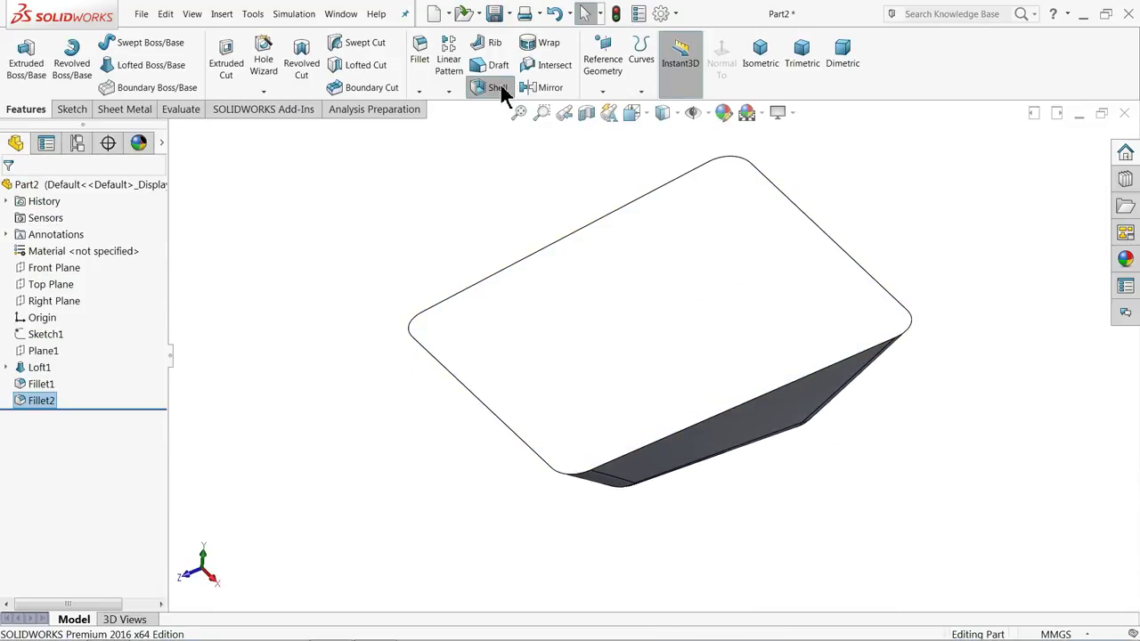
click(498, 87)
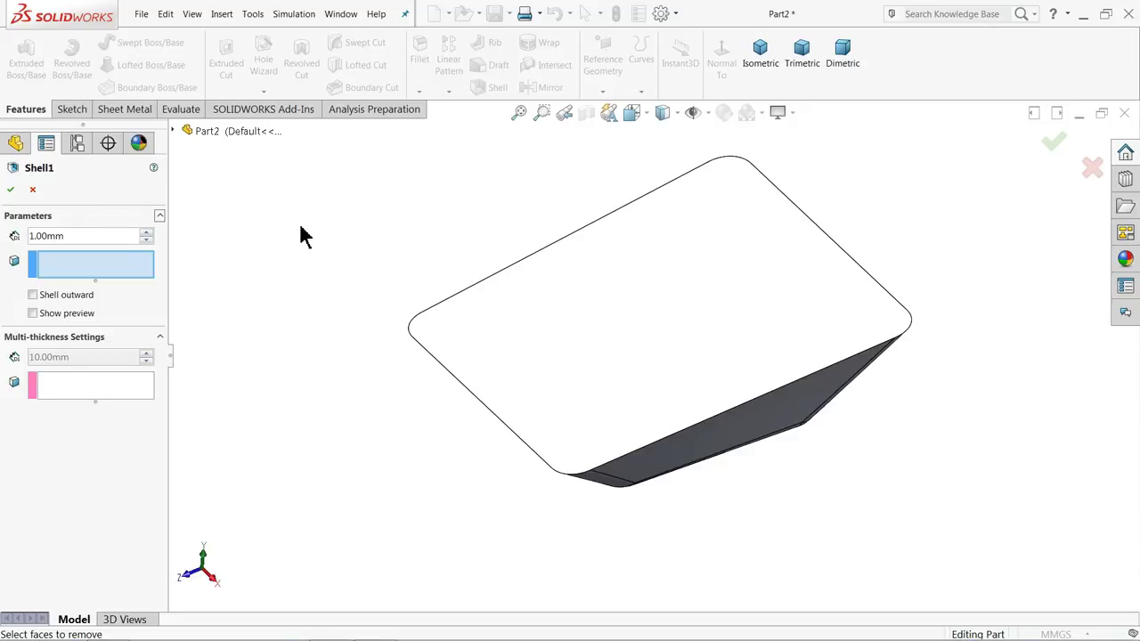
click(571, 346)
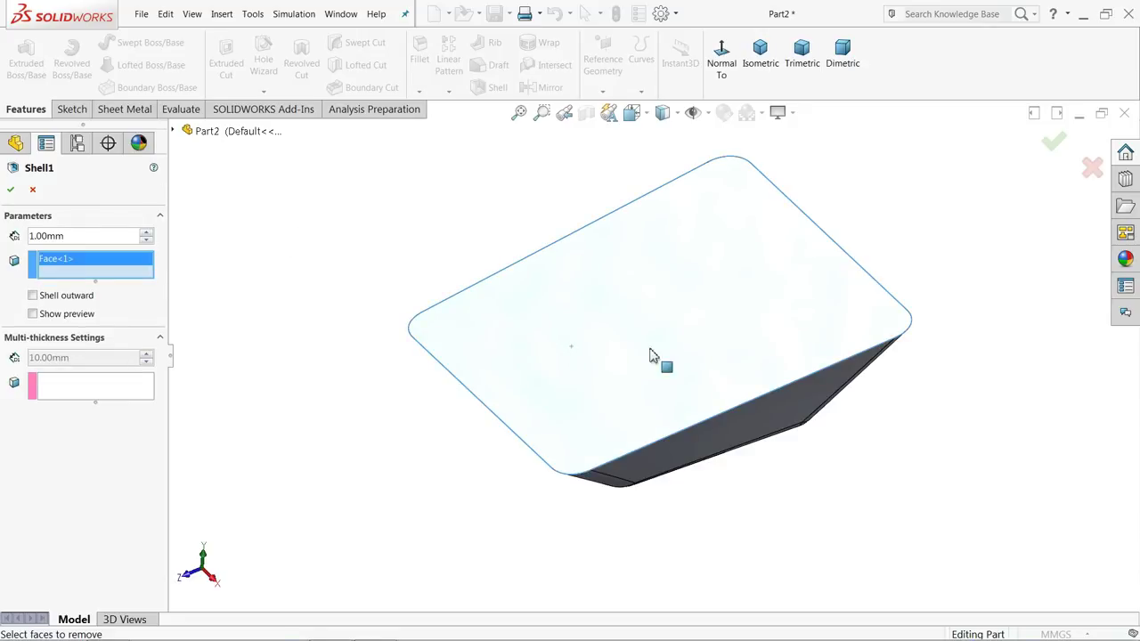
click(32, 314)
middle_drag(641, 377, 603, 377)
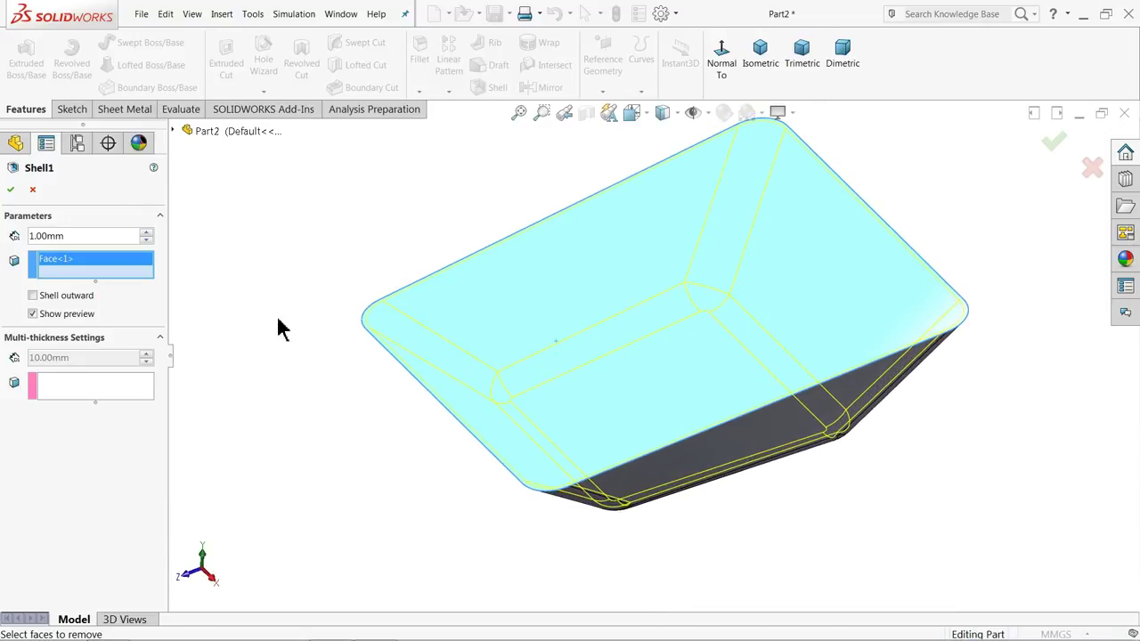
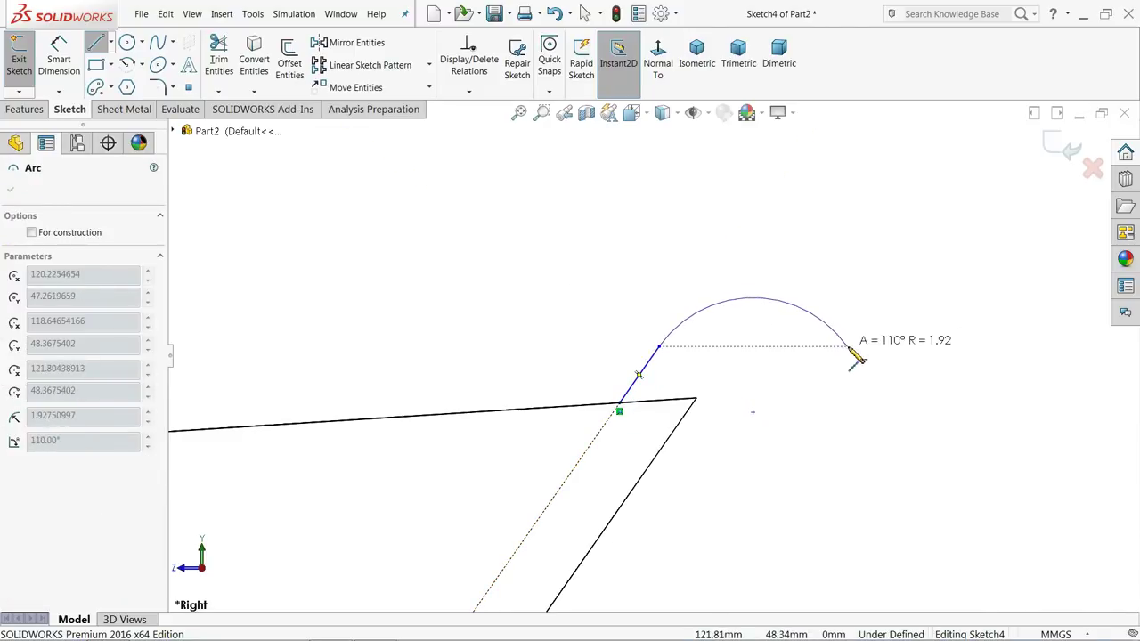
Complete the hook-shaped lip outline with a large outer arc, a small end arc of about 0.5 mm radius, and an inner arc closed at the rim
click(873, 418)
click(874, 418)
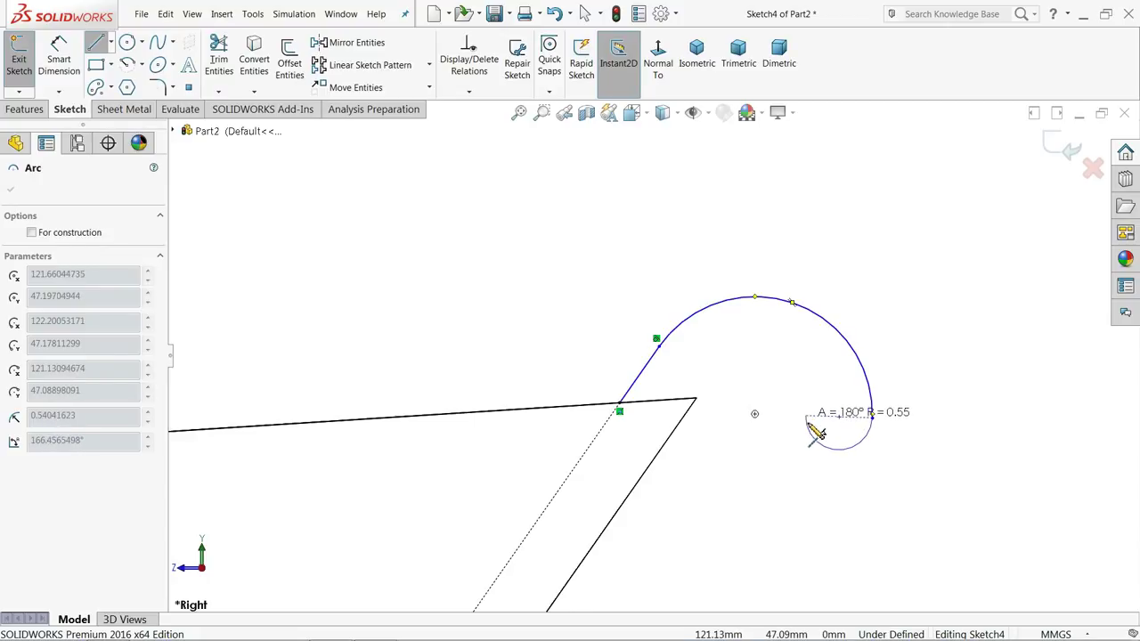
click(814, 435)
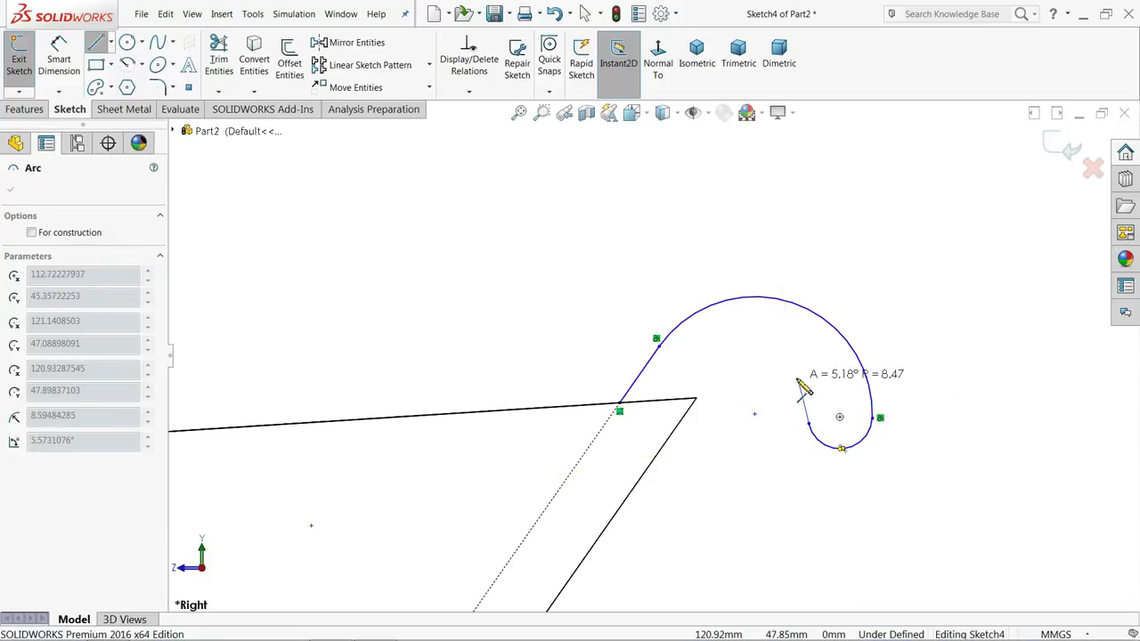
click(697, 402)
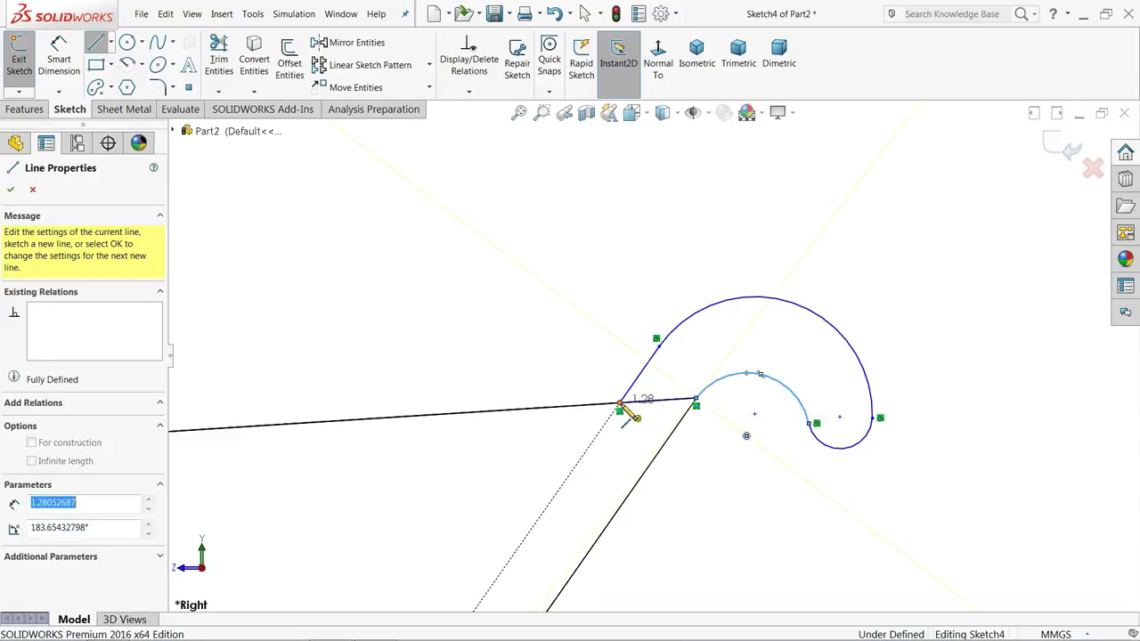
right_click(547, 323)
click(555, 326)
click(58, 59)
scroll(700, 351, up, 3)
scroll(735, 441, down, 3)
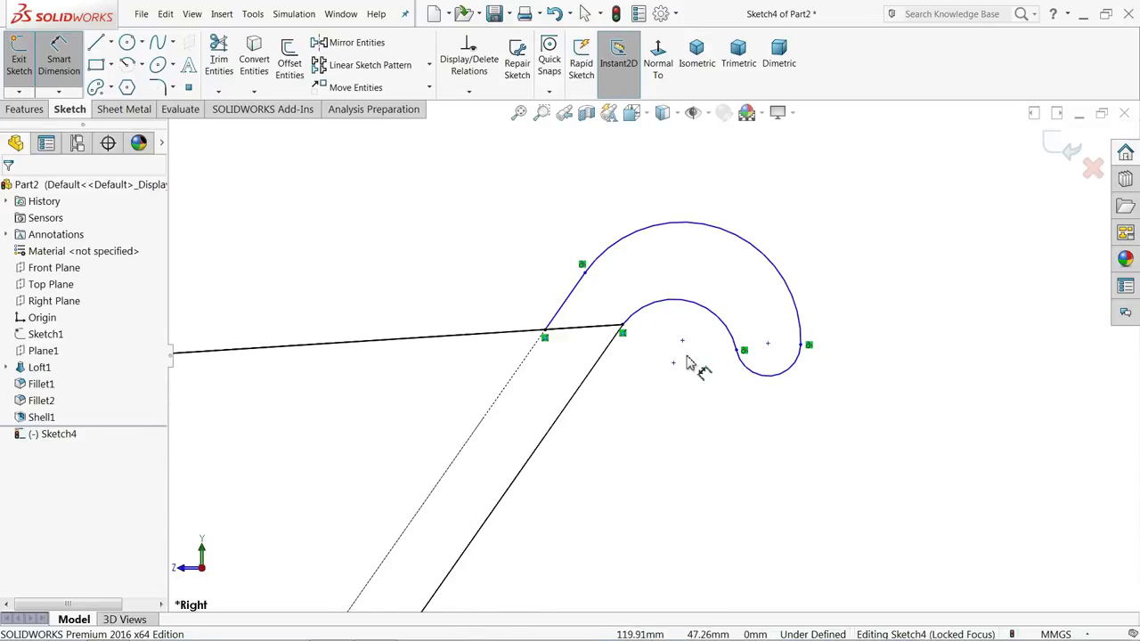
click(65, 66)
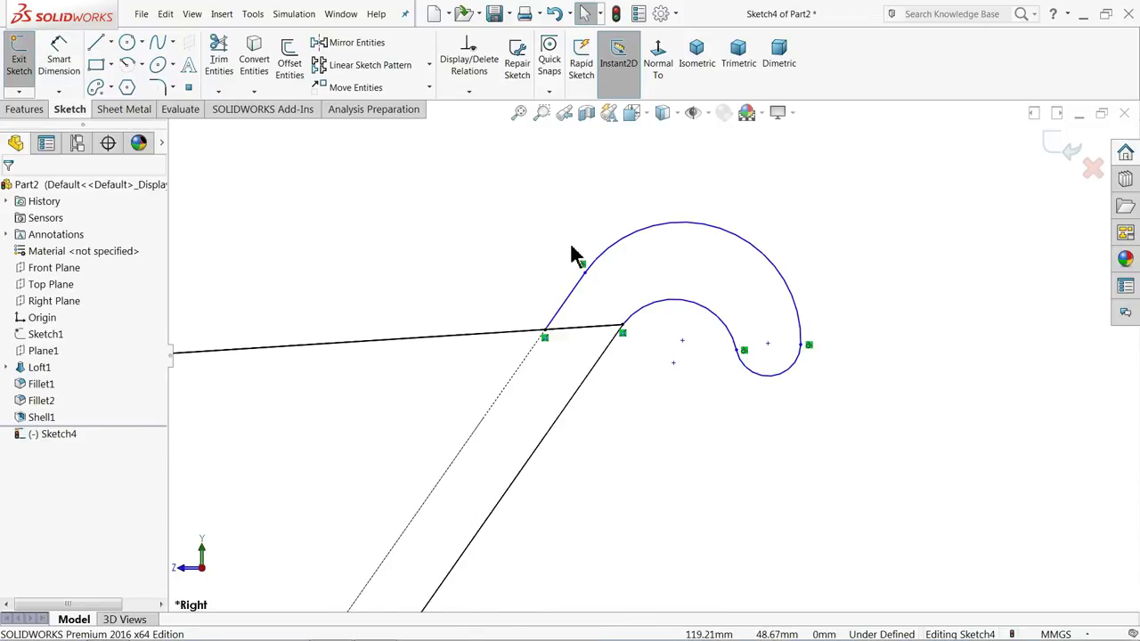
Make the outer and inner arcs of the hook-shaped lip profile concentric
click(712, 322)
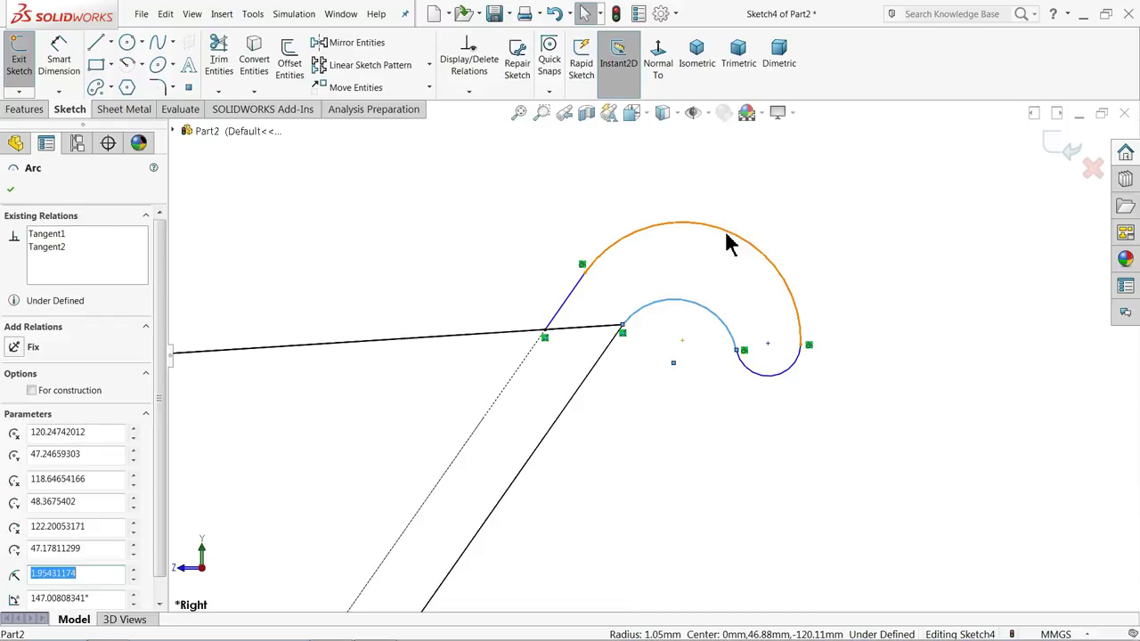
click(727, 244)
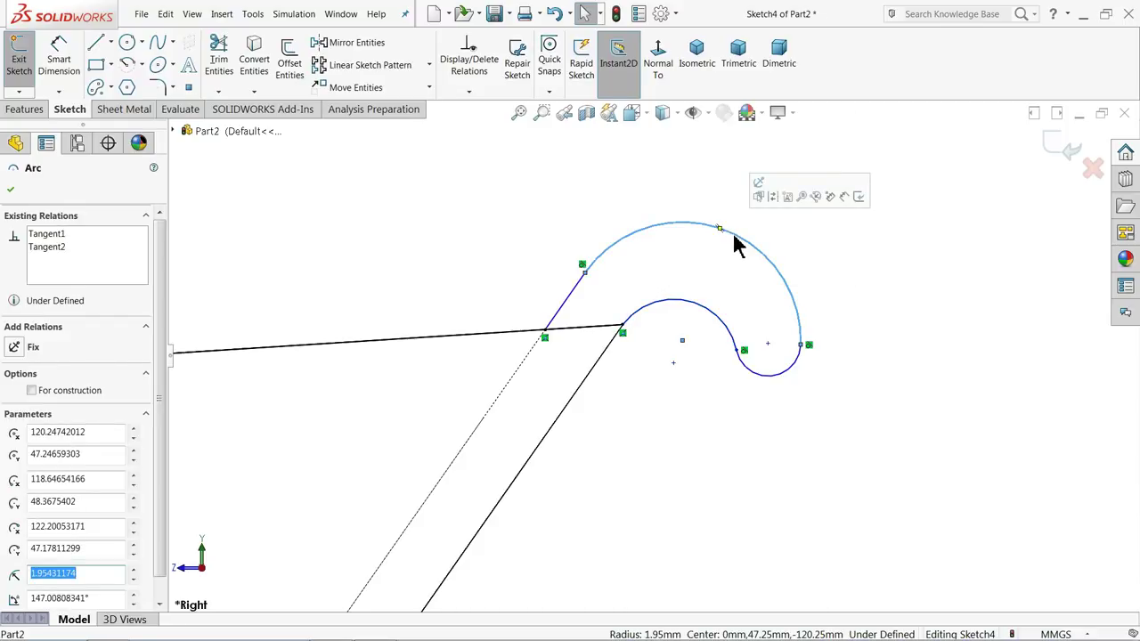
ctrl+click(718, 321)
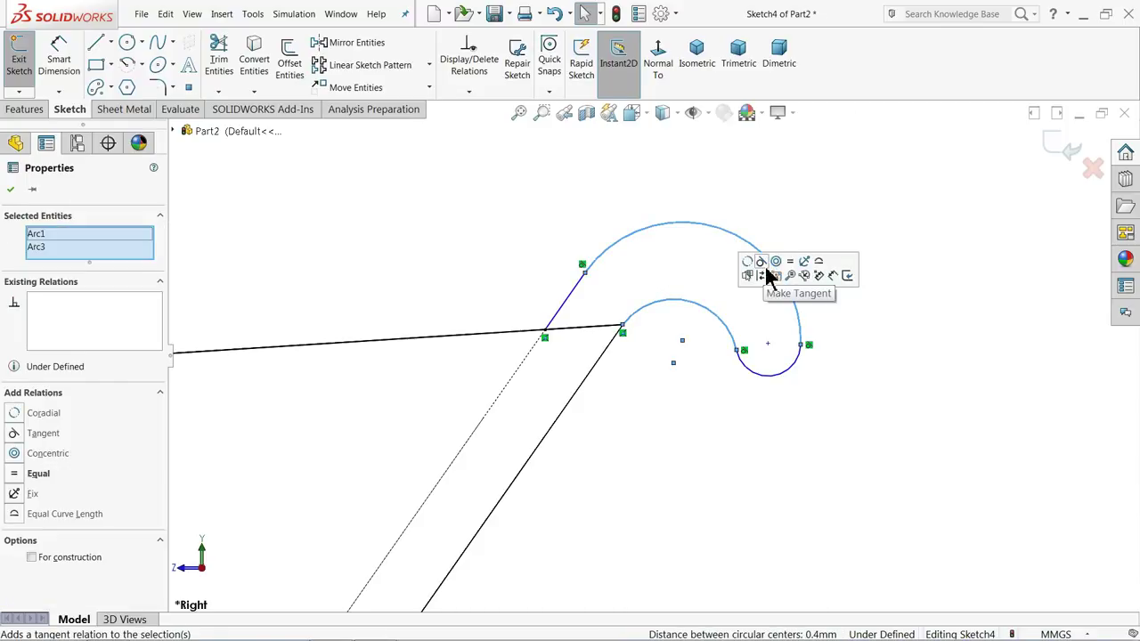
click(777, 267)
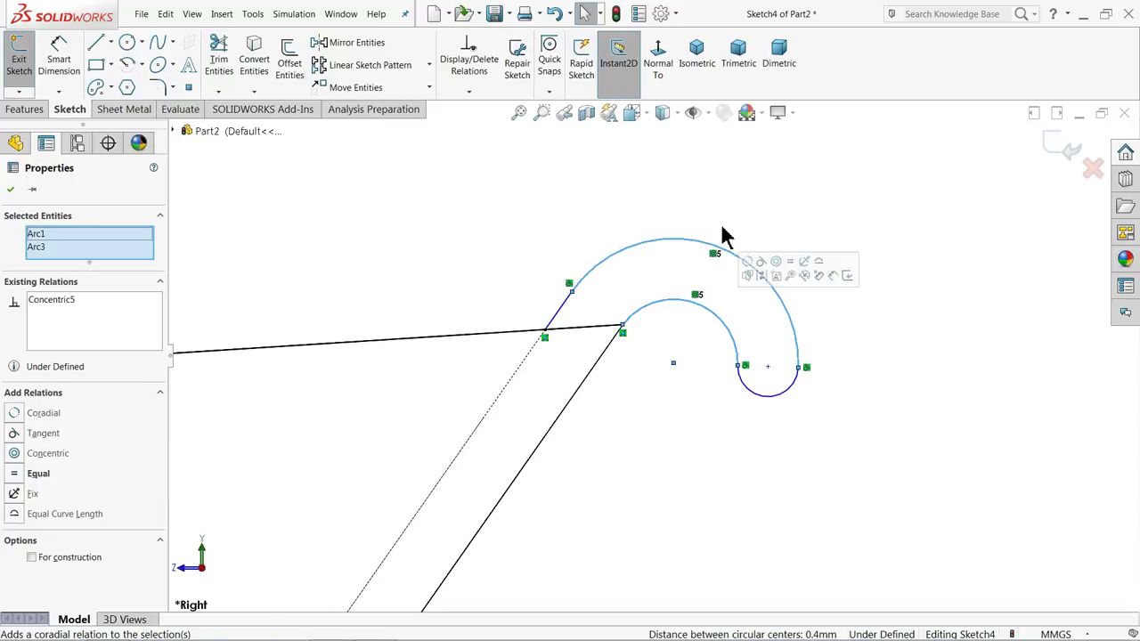
click(677, 204)
Dimension the inner arc of the lip profile with a 1 mm radius
click(59, 59)
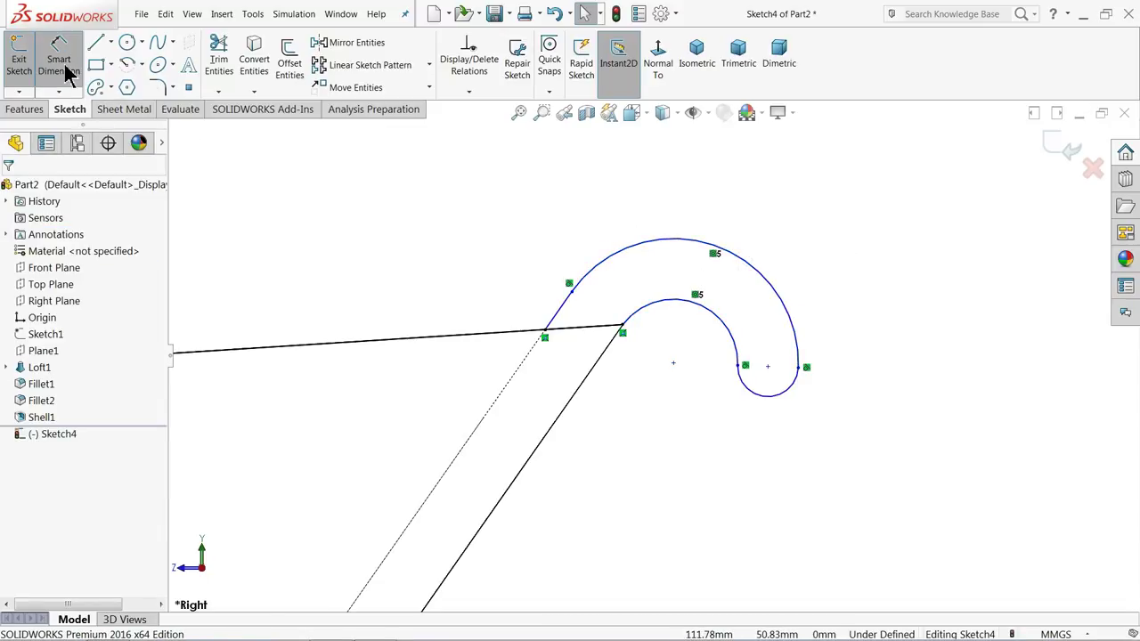
scroll(674, 312, down, 2)
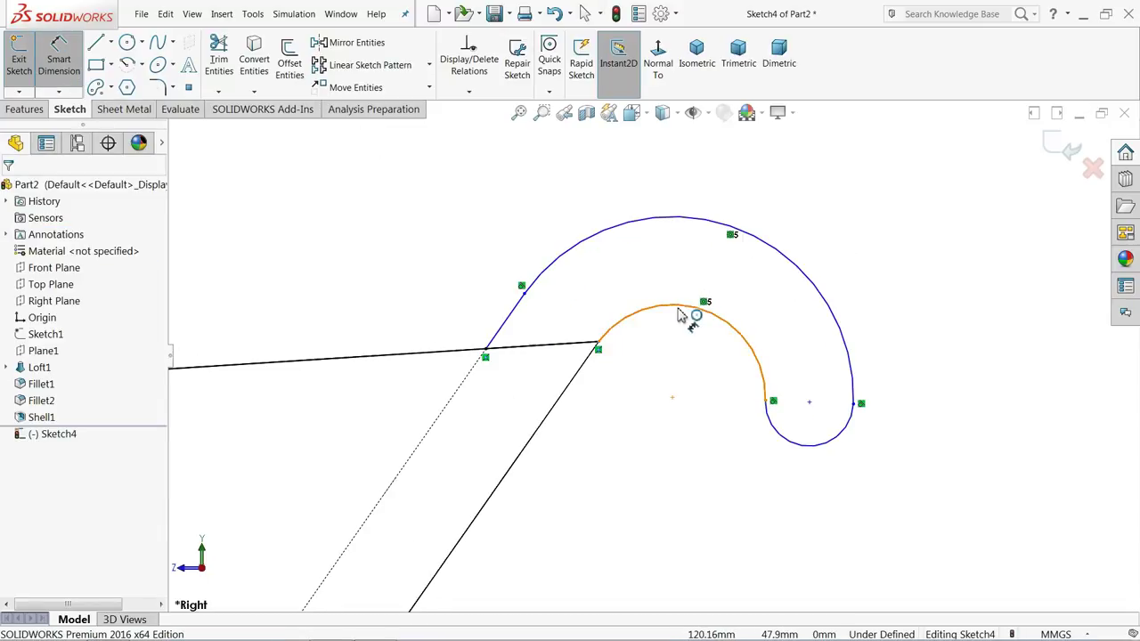
click(687, 318)
click(674, 350)
text(1)
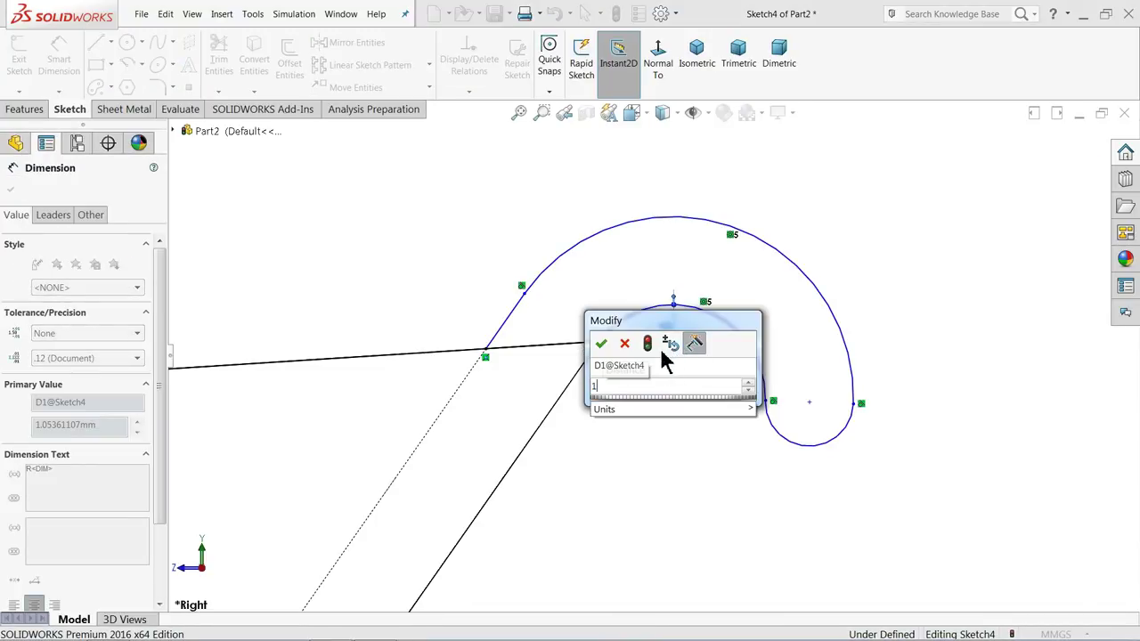
click(601, 344)
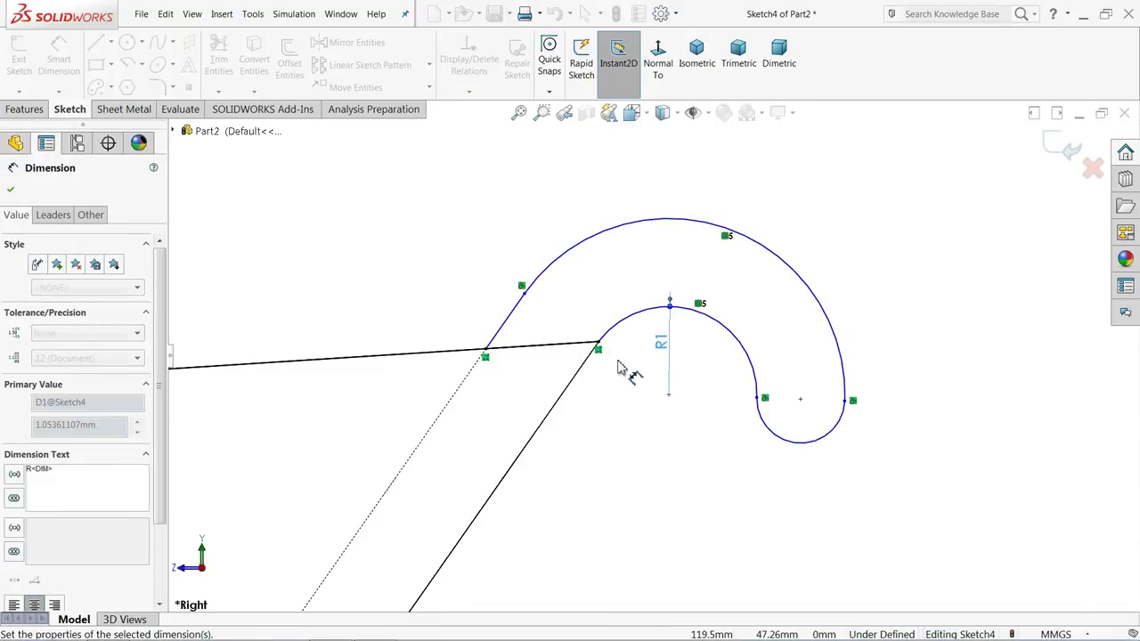
Dimension the small end arc of the lip profile with a 0.5 mm radius
click(812, 446)
click(845, 478)
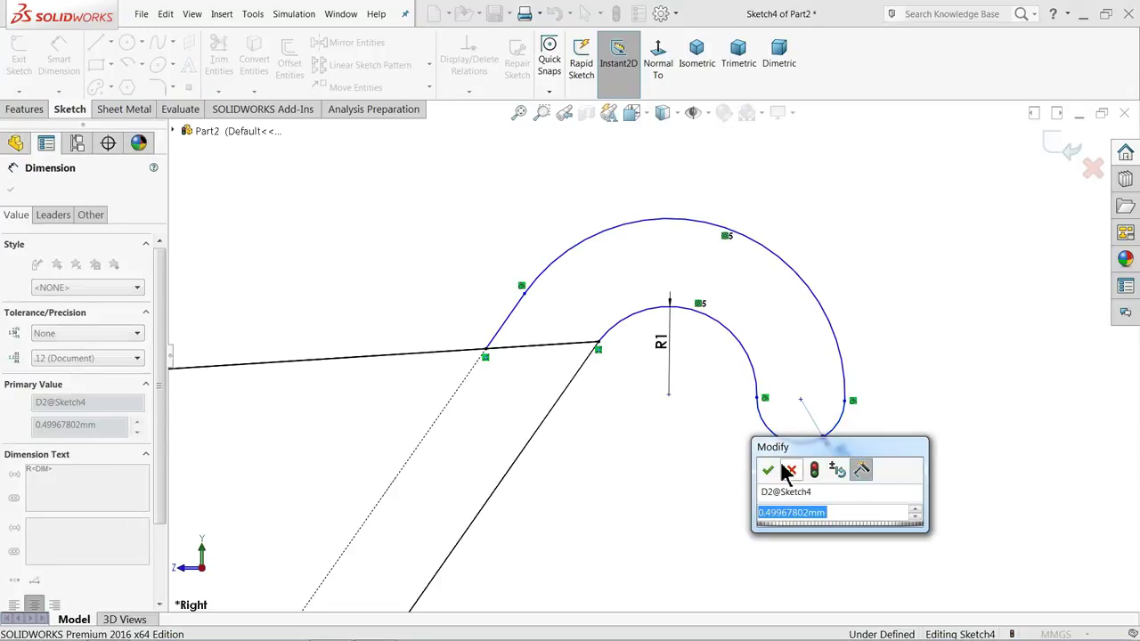
text(0.5)
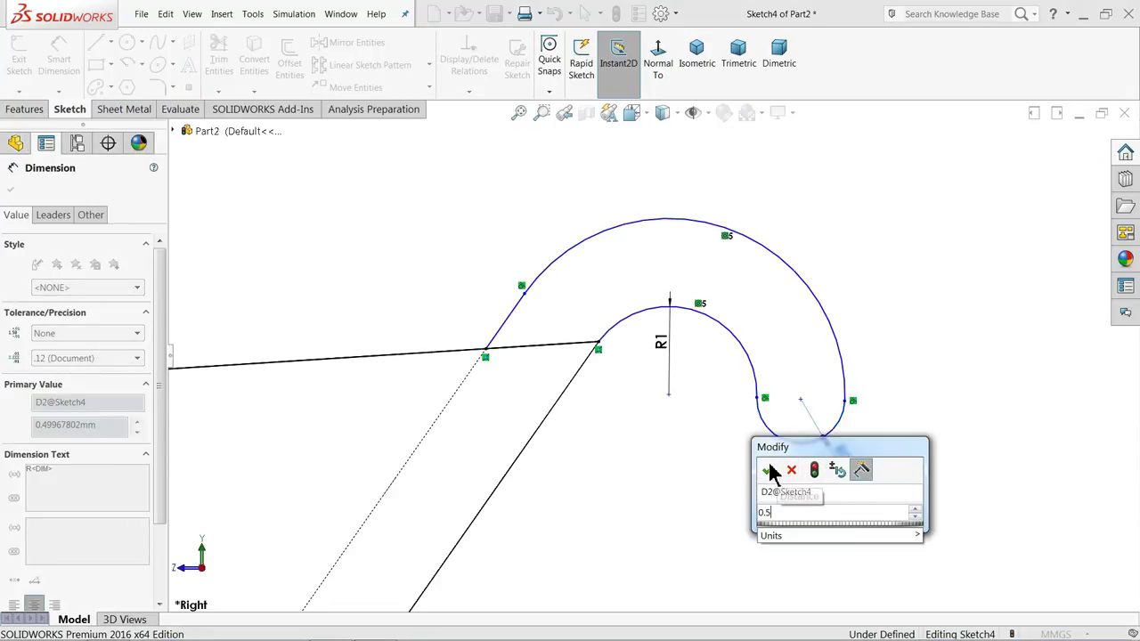
click(768, 471)
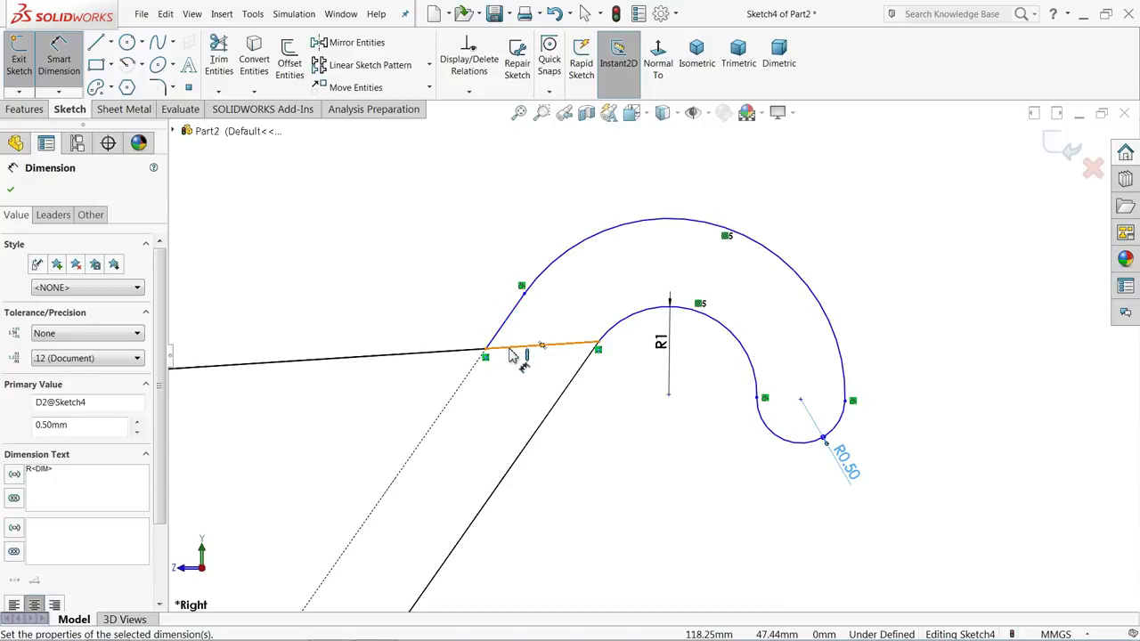
Dimension the arc length of the lip profile's outer arc between its two endpoints
click(563, 265)
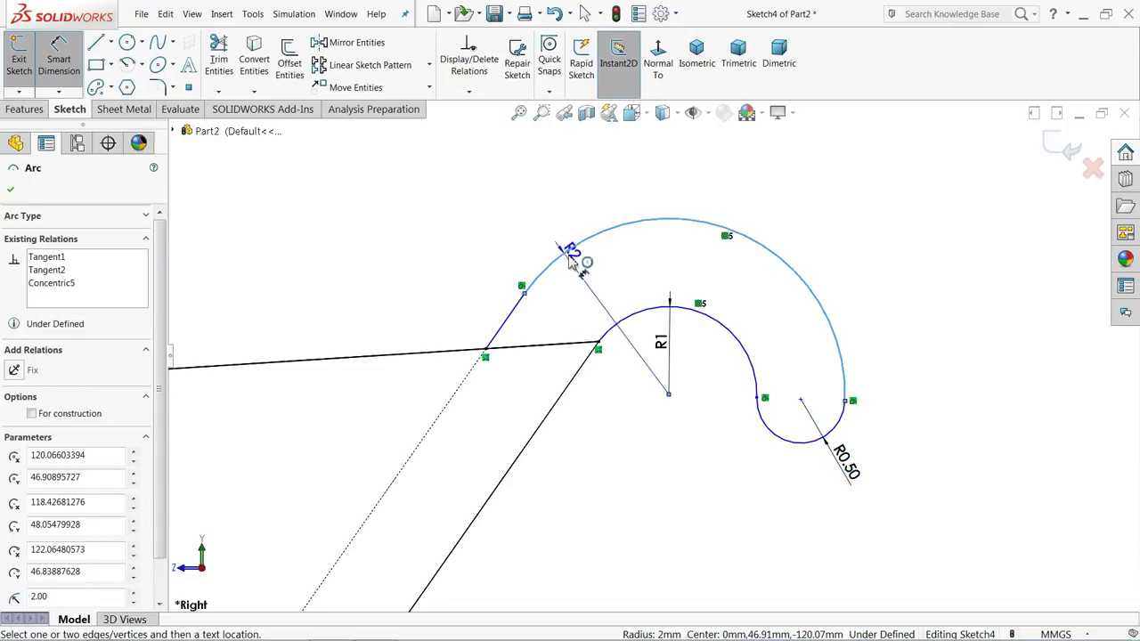
click(525, 291)
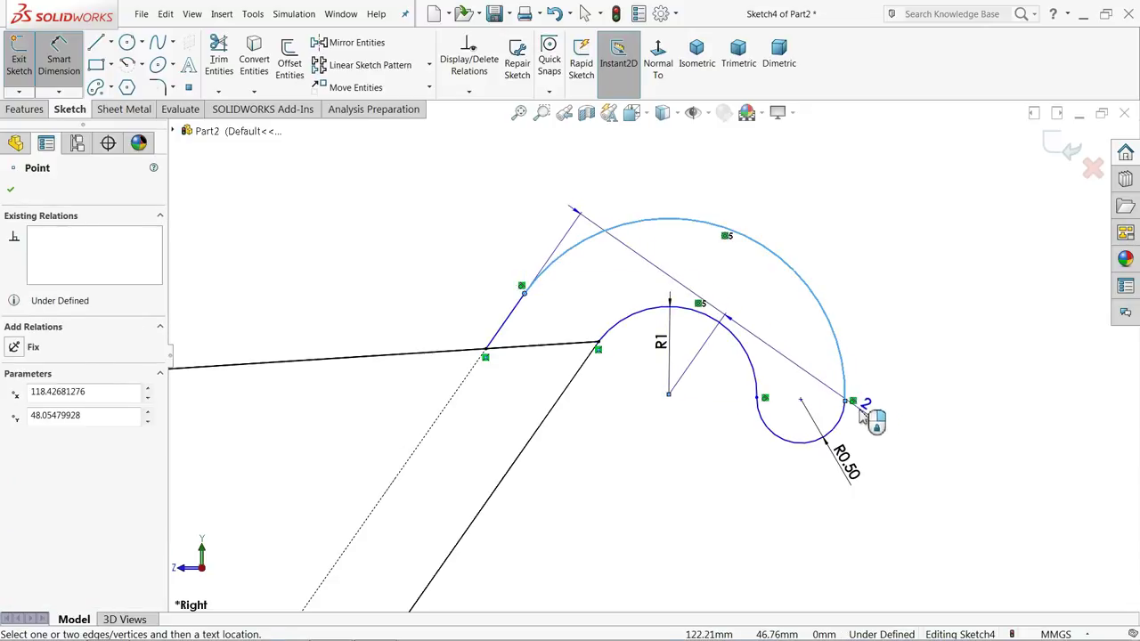
click(848, 402)
click(700, 223)
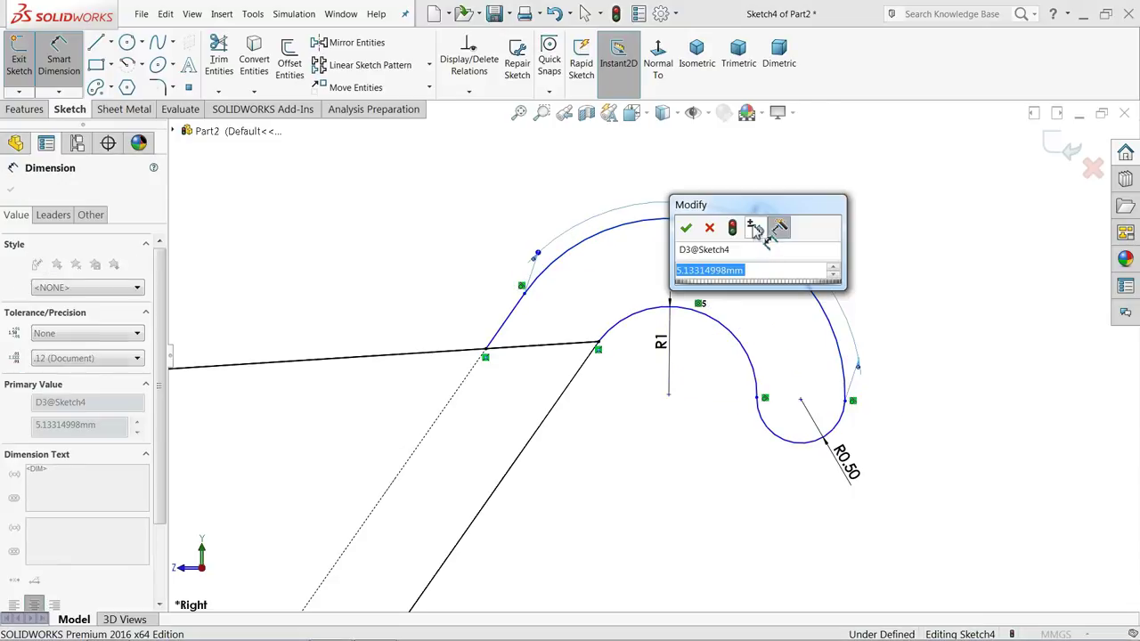
click(688, 226)
Fully define the lip profile sketch with automatically calculated relations and dimensions
click(469, 92)
click(470, 139)
click(79, 273)
click(10, 189)
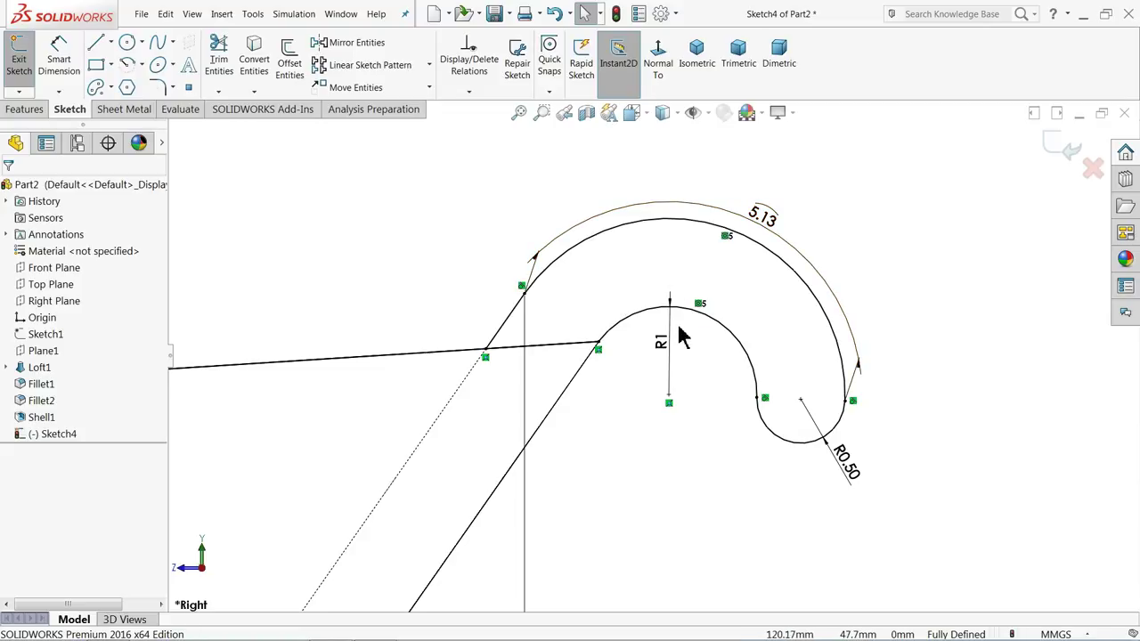
Display the tub in the Shaded With Edges style with its rim and lip profile in an angled view
scroll(659, 312, up, 2)
scroll(677, 313, up, 1)
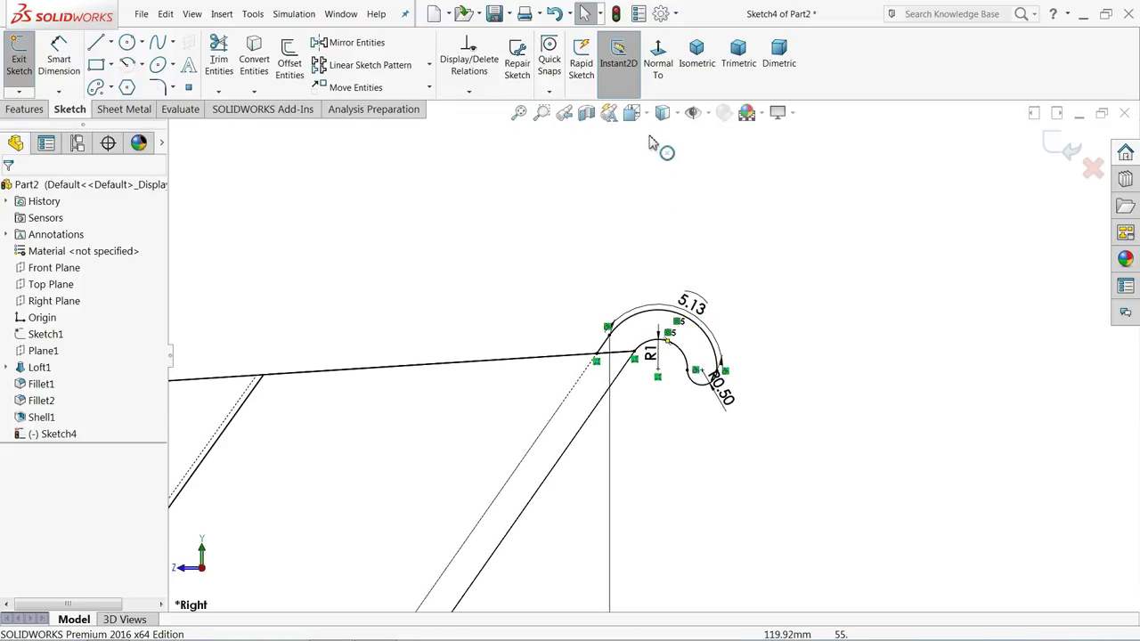
key(f)
click(632, 112)
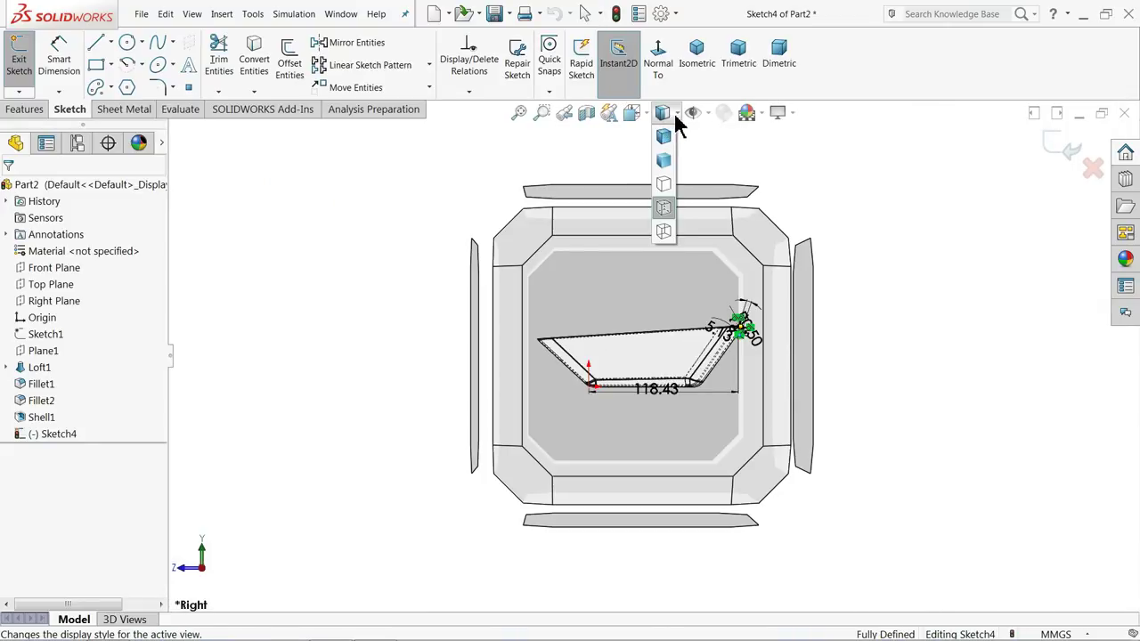
click(662, 140)
mouse_move(594, 254)
middle_down()
mouse_move(623, 294)
mouse_move(526, 260)
mouse_move(574, 274)
middle_up()
scroll(575, 275, up, 3)
scroll(608, 332, down, 3)
middle_drag(608, 331, 639, 384)
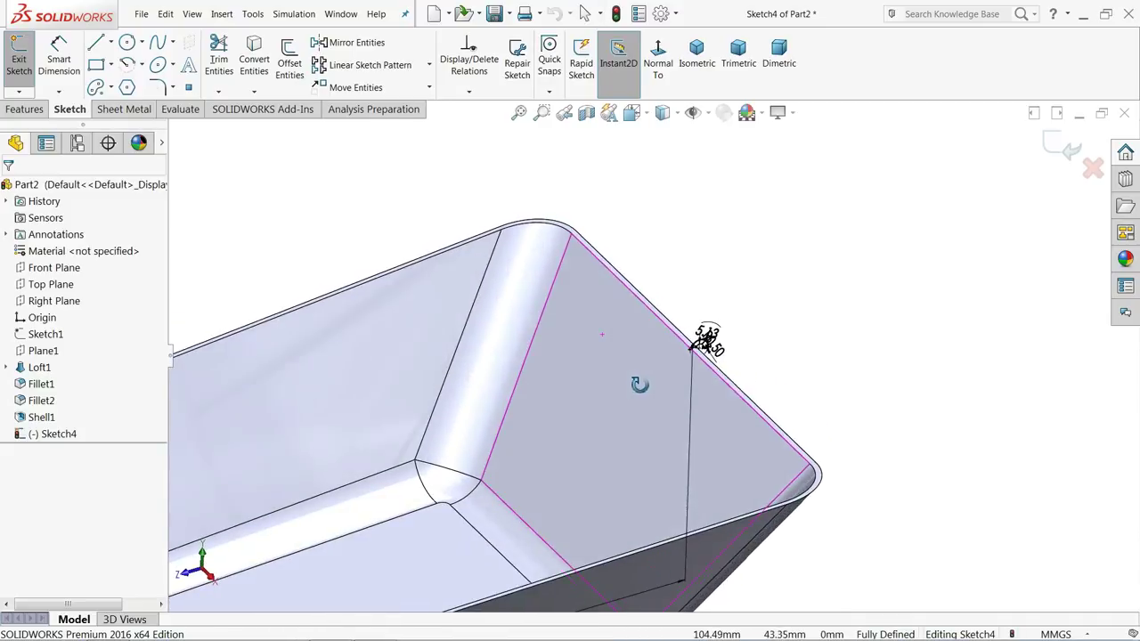
Exit the lip profile sketch and start a Swept Boss/Base with it as the profile
click(1059, 142)
click(148, 42)
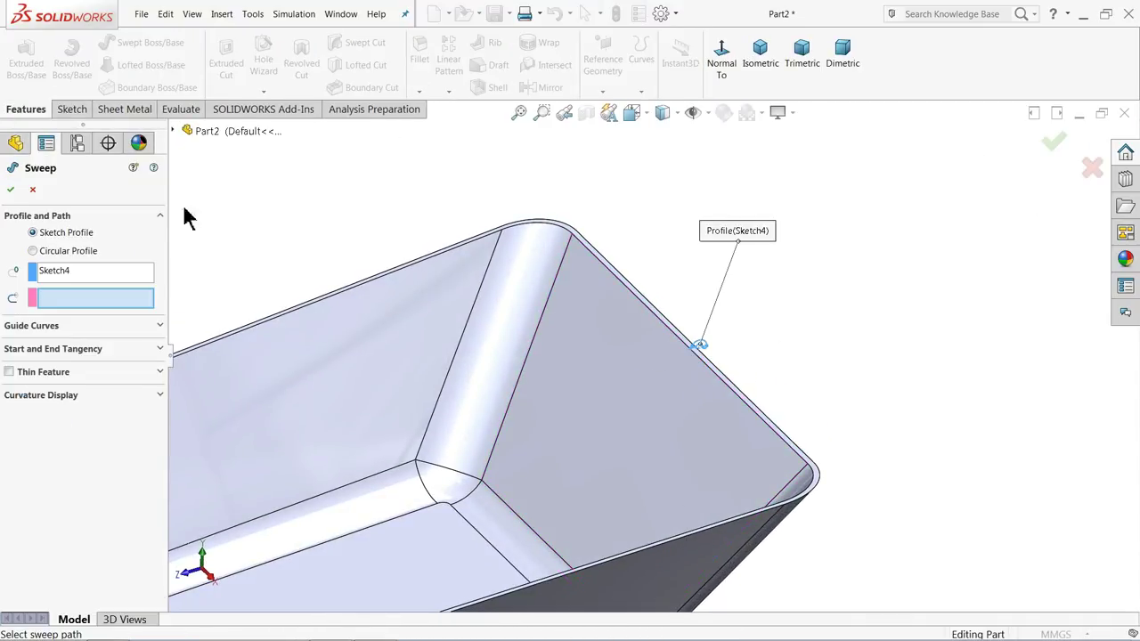
Try one straight inner rim edge as the bidirectional sweep path, and clear the path selection
scroll(704, 356, down, 5)
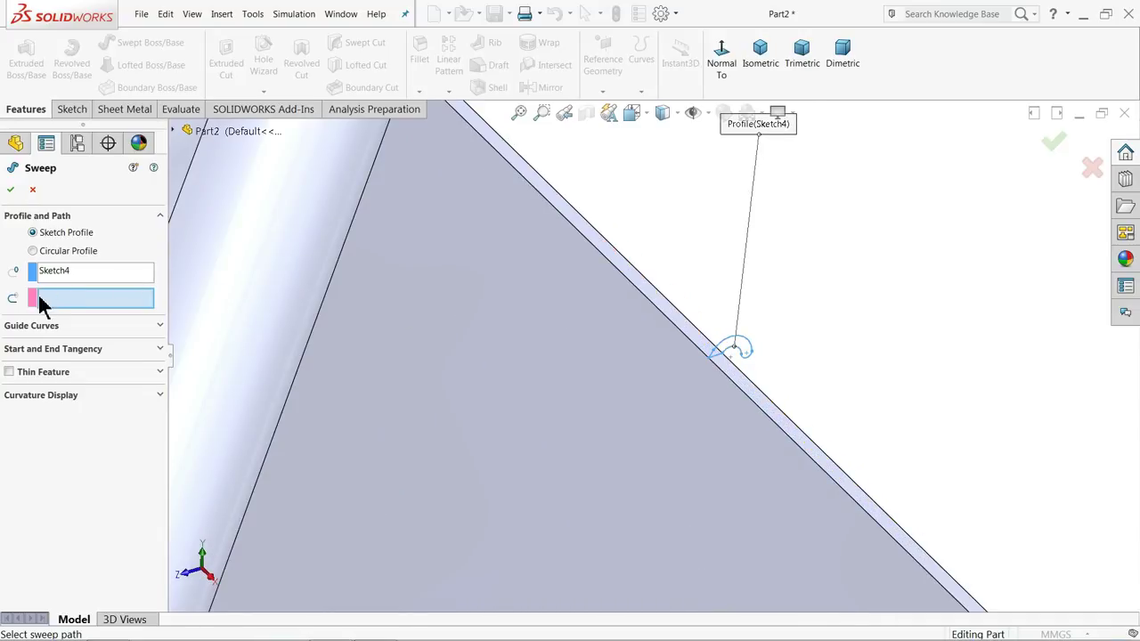
scroll(704, 374, down, 3)
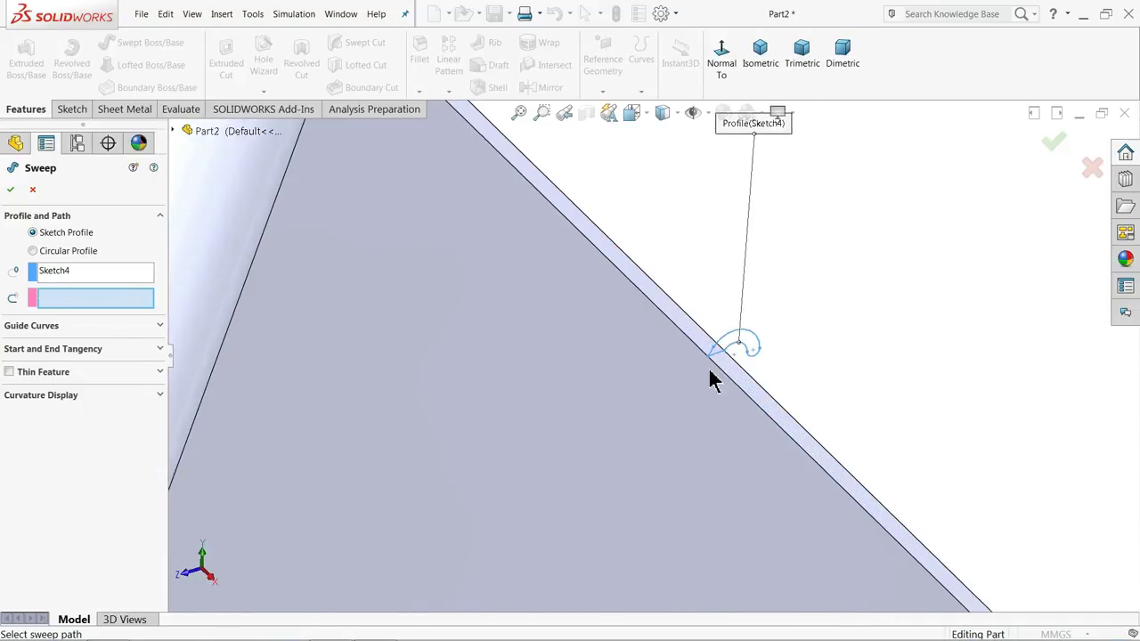
click(694, 366)
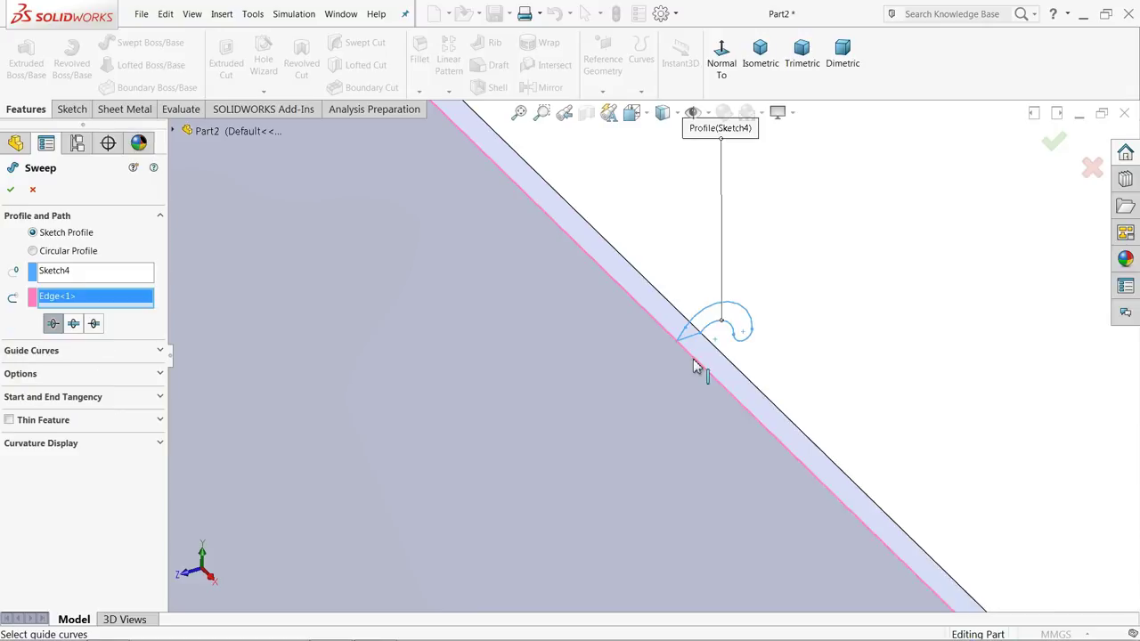
scroll(532, 363, up, 3)
scroll(532, 362, up, 3)
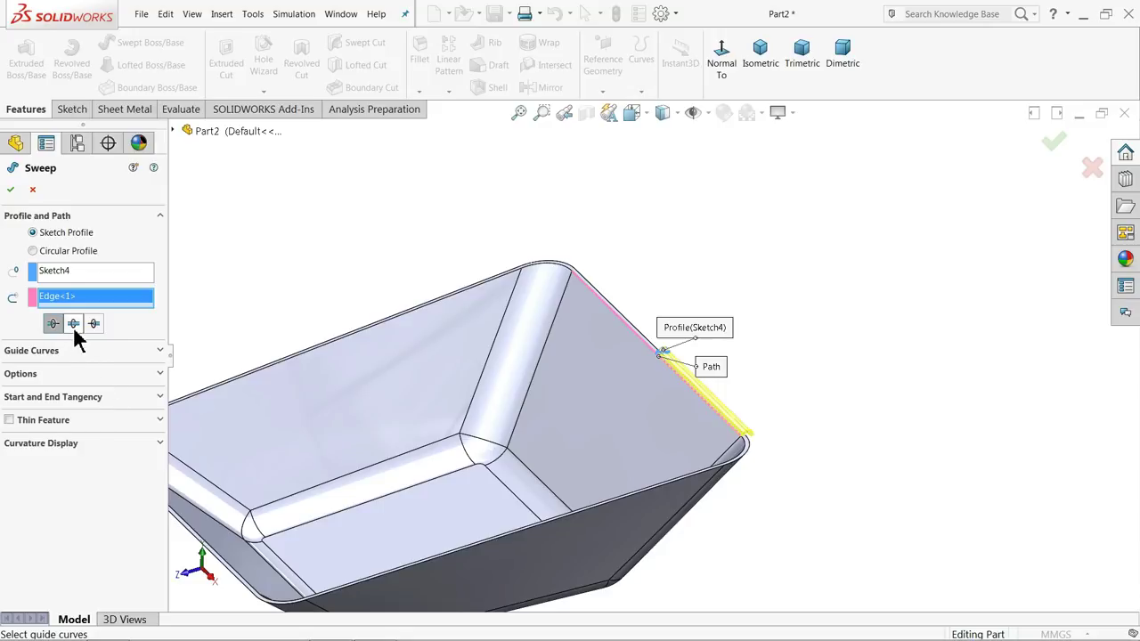
click(74, 324)
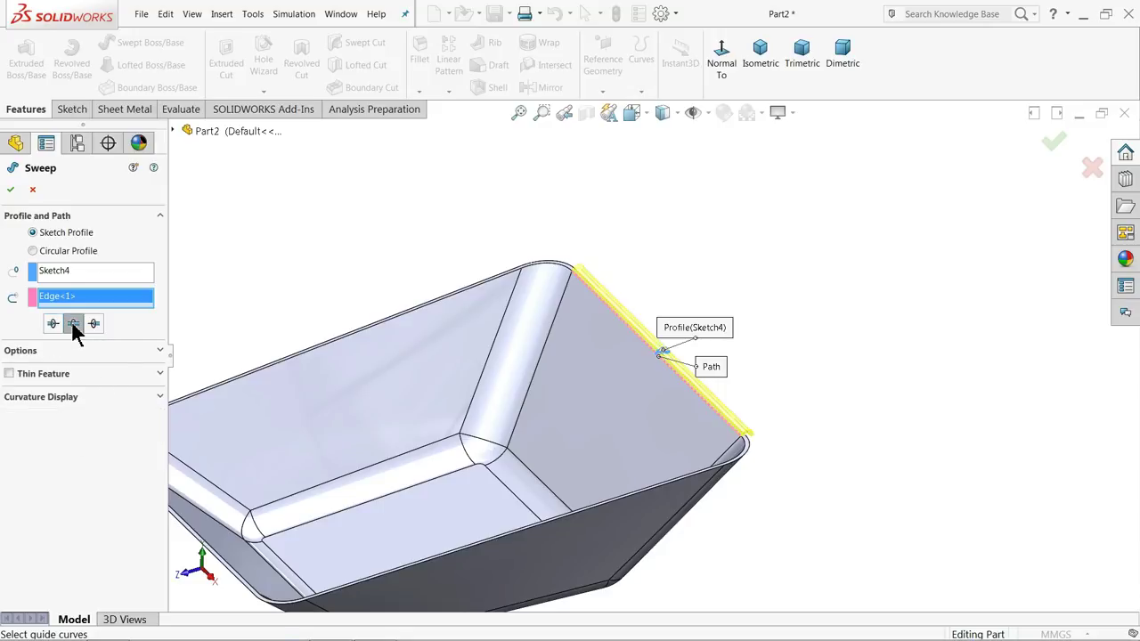
right_click(79, 308)
click(107, 309)
Open the SelectionManager for the sweep path and set it to select a group of edges
right_click(96, 305)
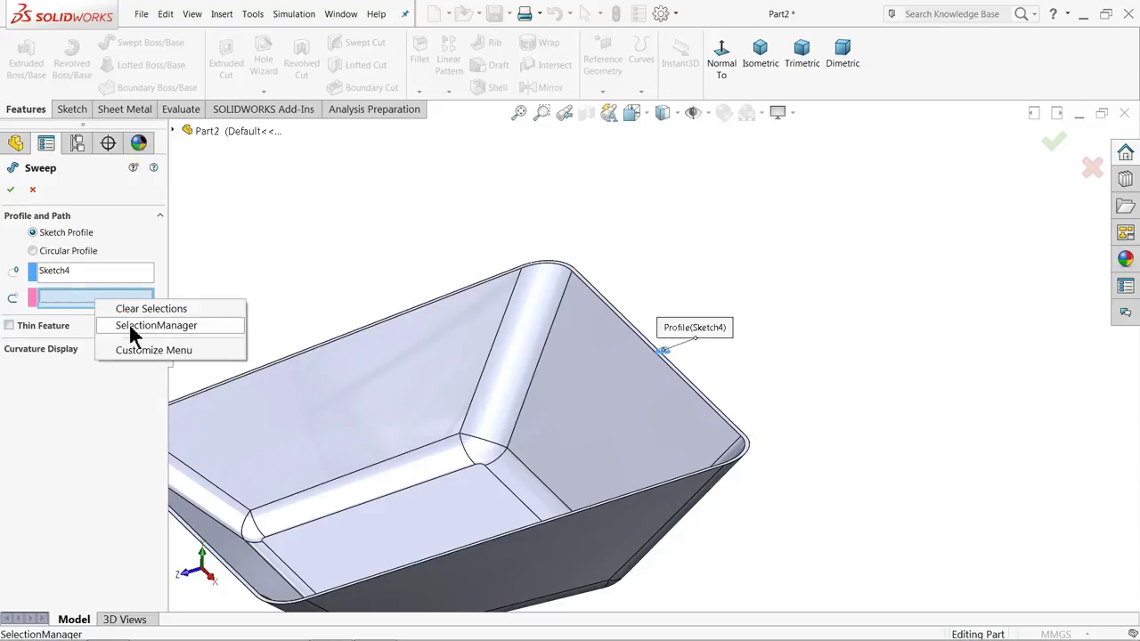
click(140, 326)
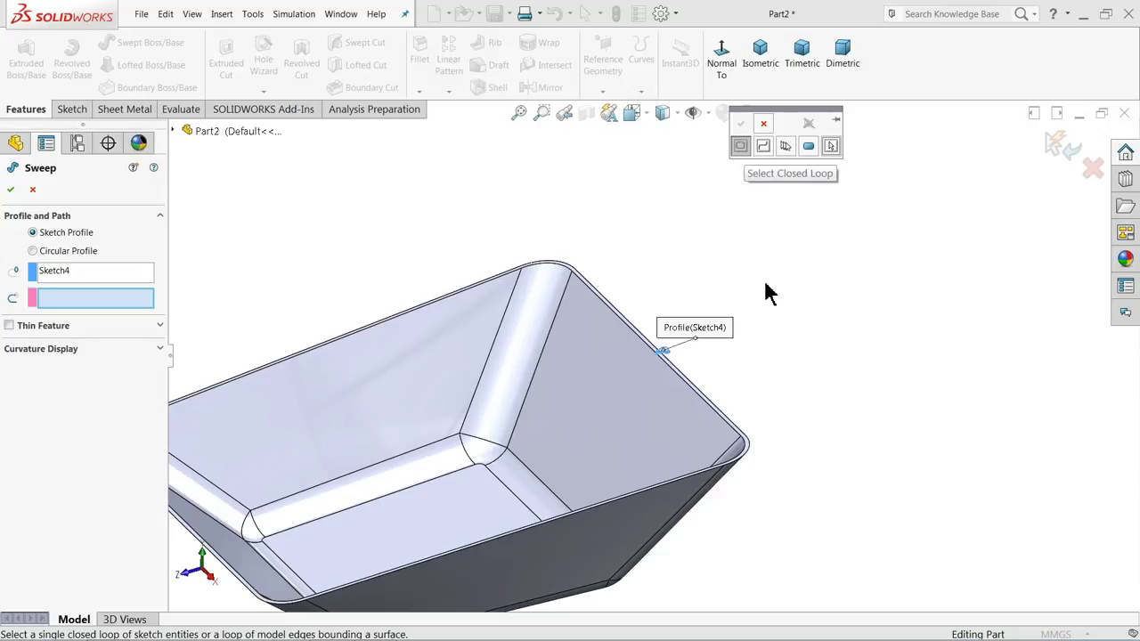
scroll(632, 357, down, 5)
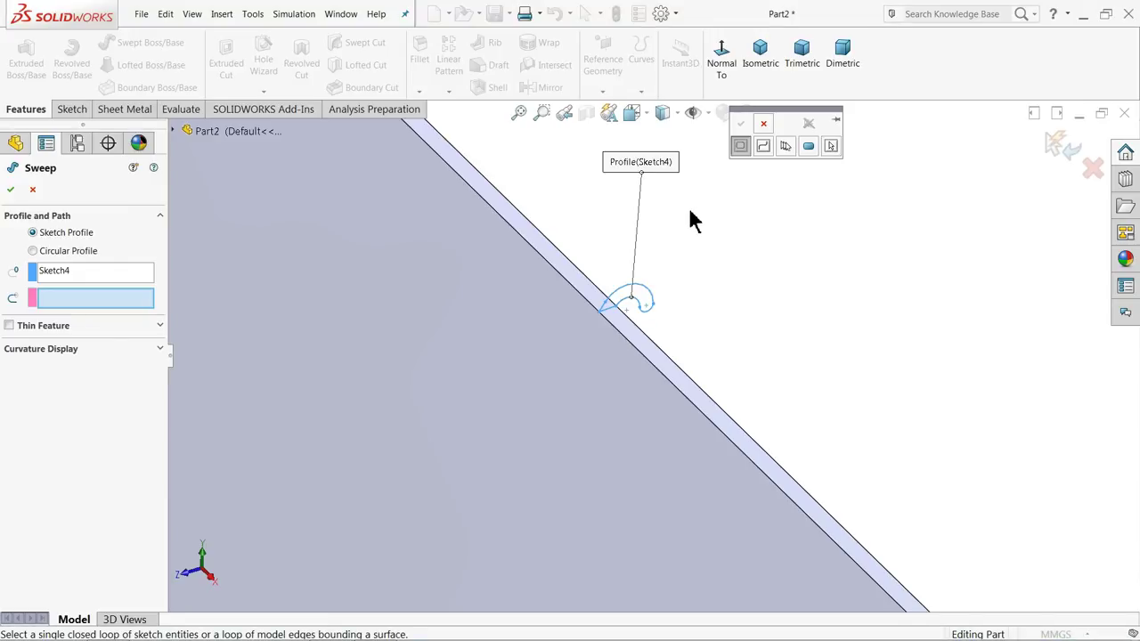
click(785, 147)
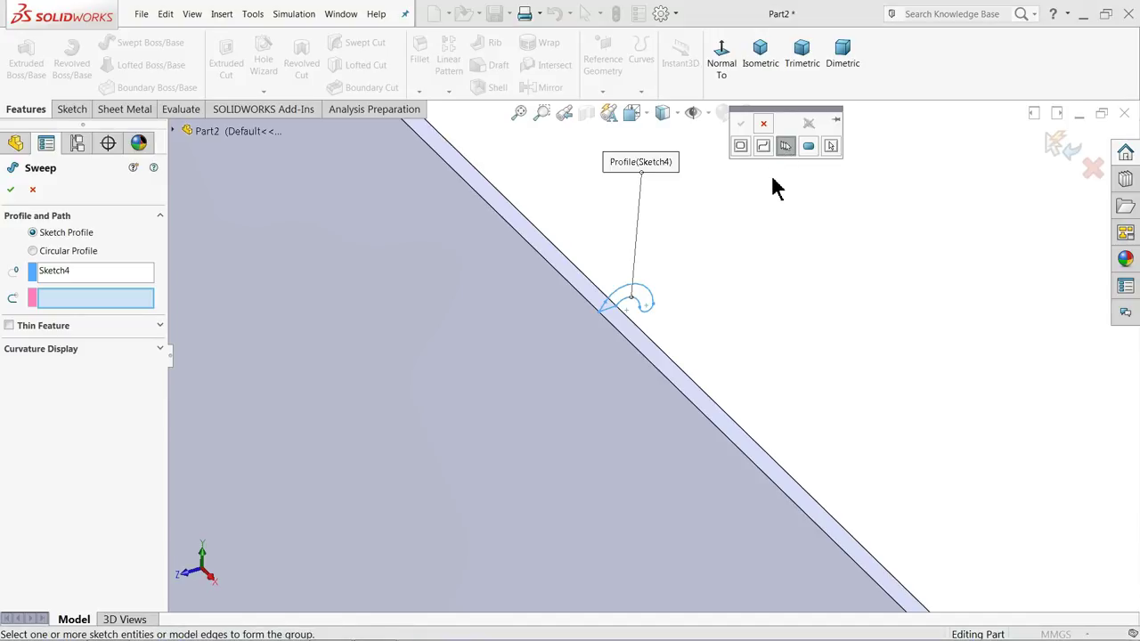
click(628, 335)
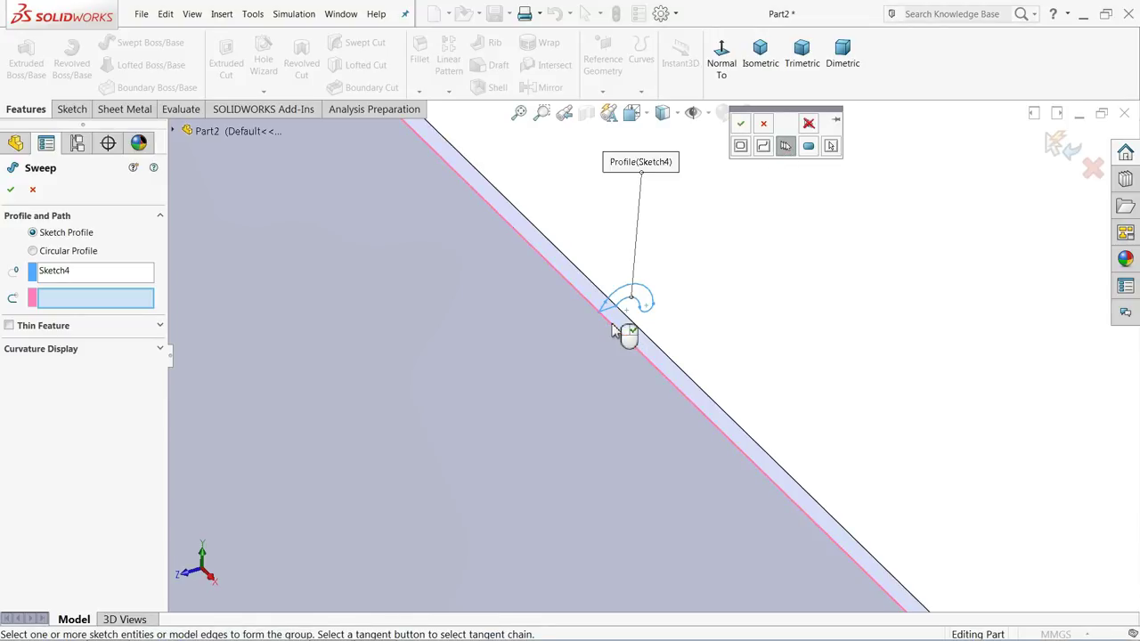
scroll(517, 347, up, 3)
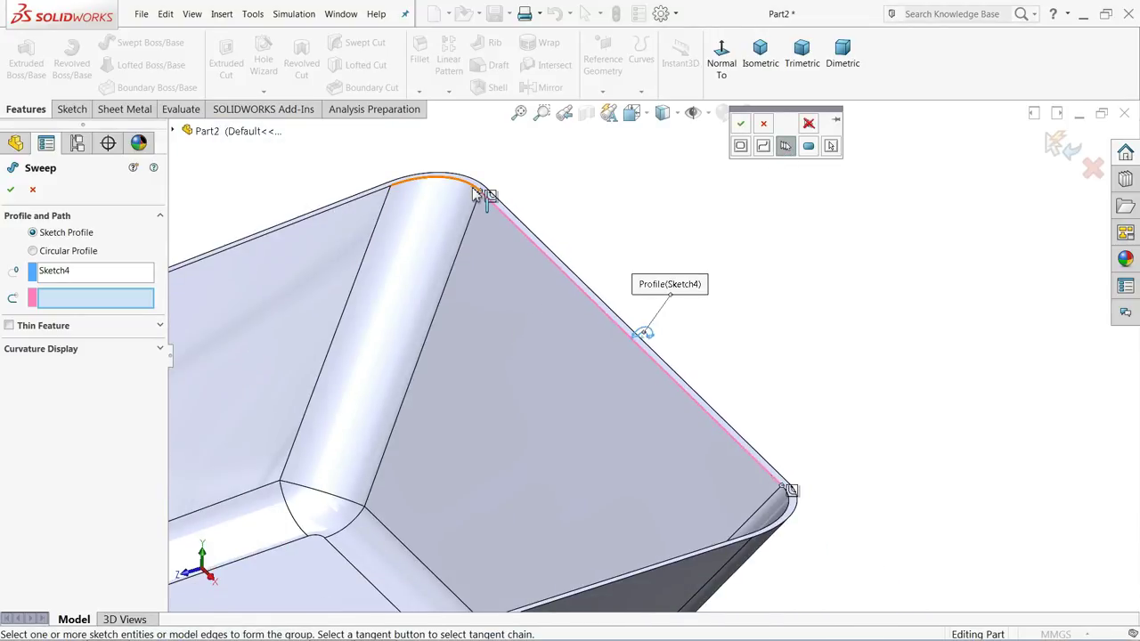
scroll(485, 199, down, 2)
scroll(532, 223, down, 2)
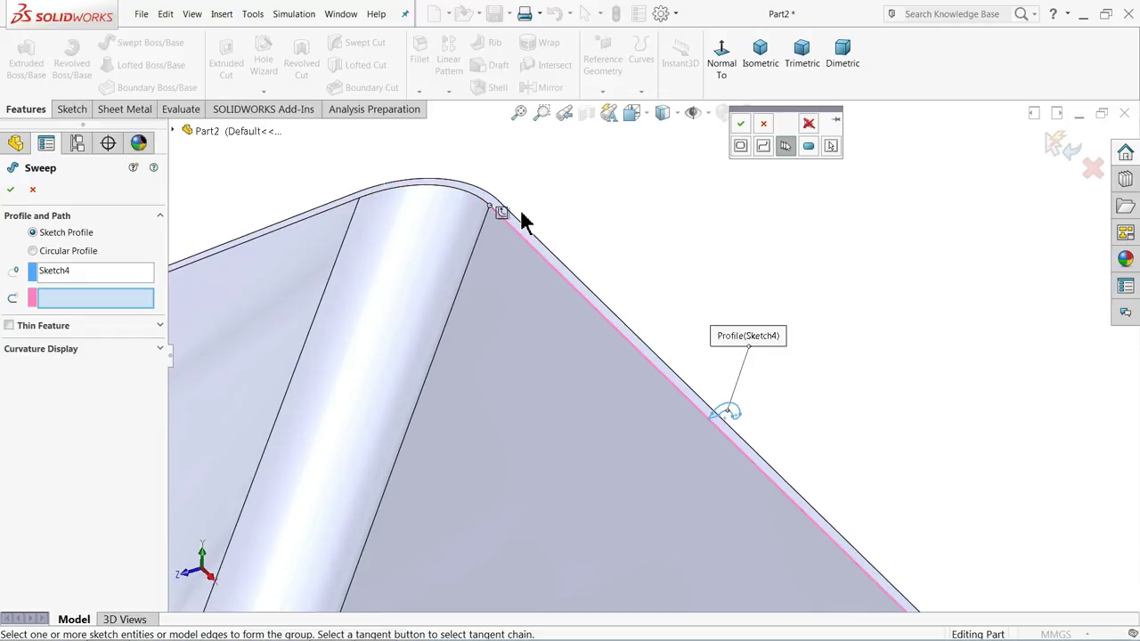
click(470, 208)
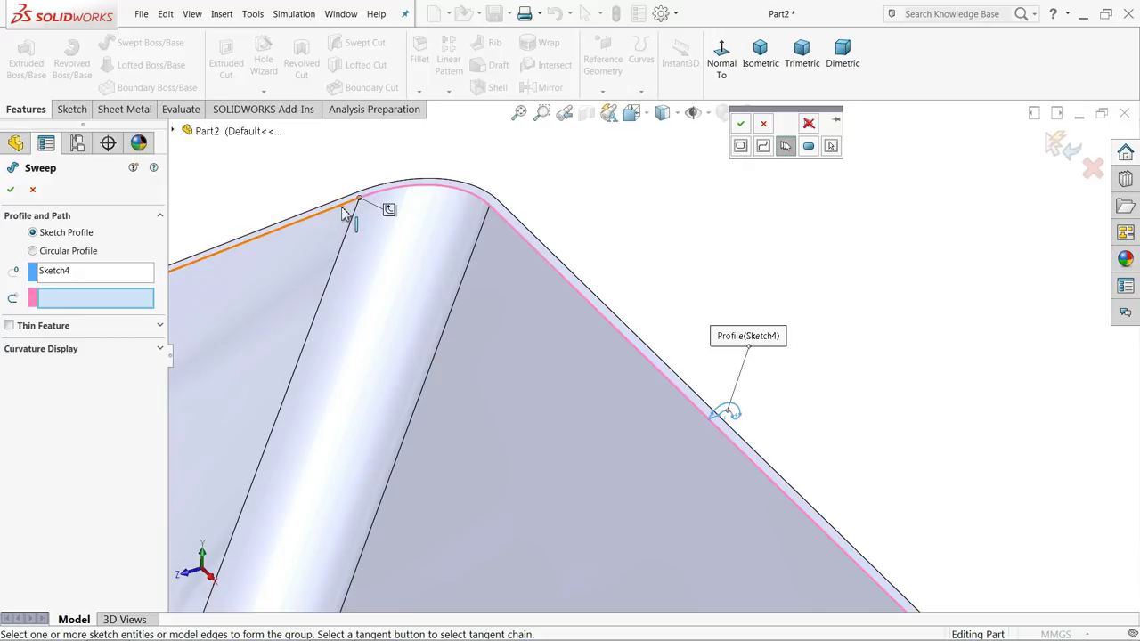
scroll(509, 311, up, 3)
scroll(708, 438, down, 5)
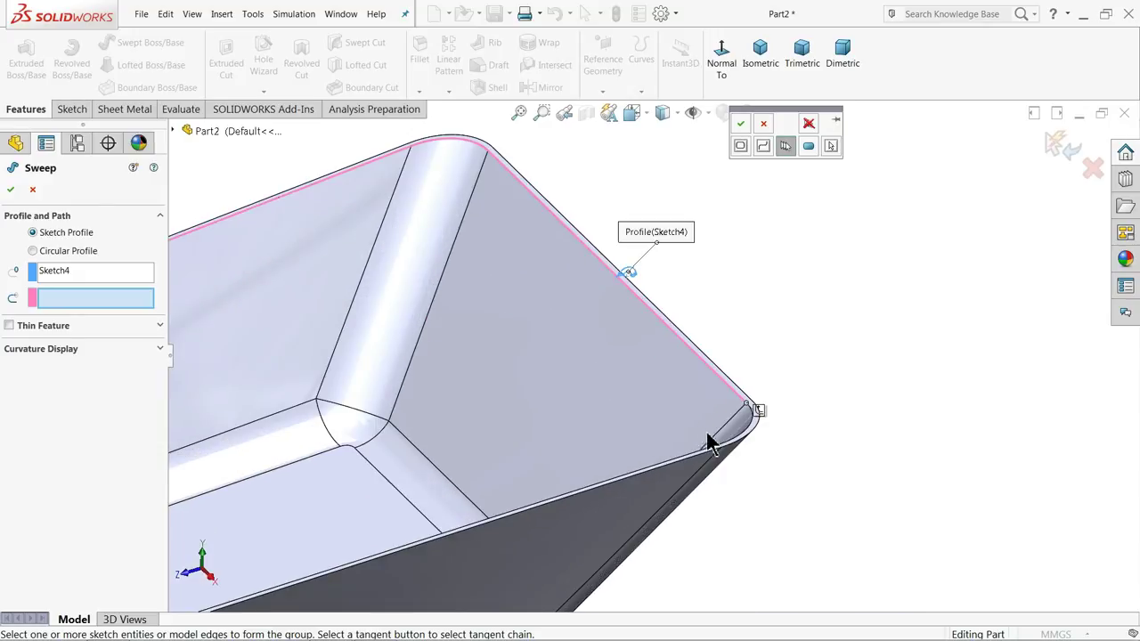
scroll(724, 412, down, 1)
click(696, 386)
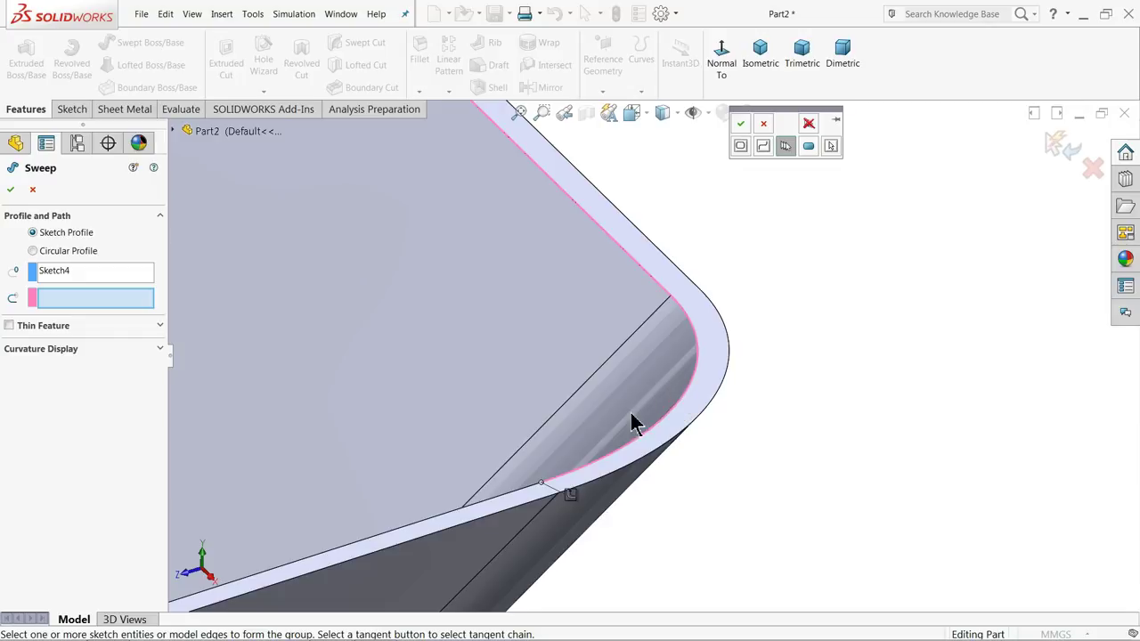
click(512, 500)
scroll(384, 471, up, 4)
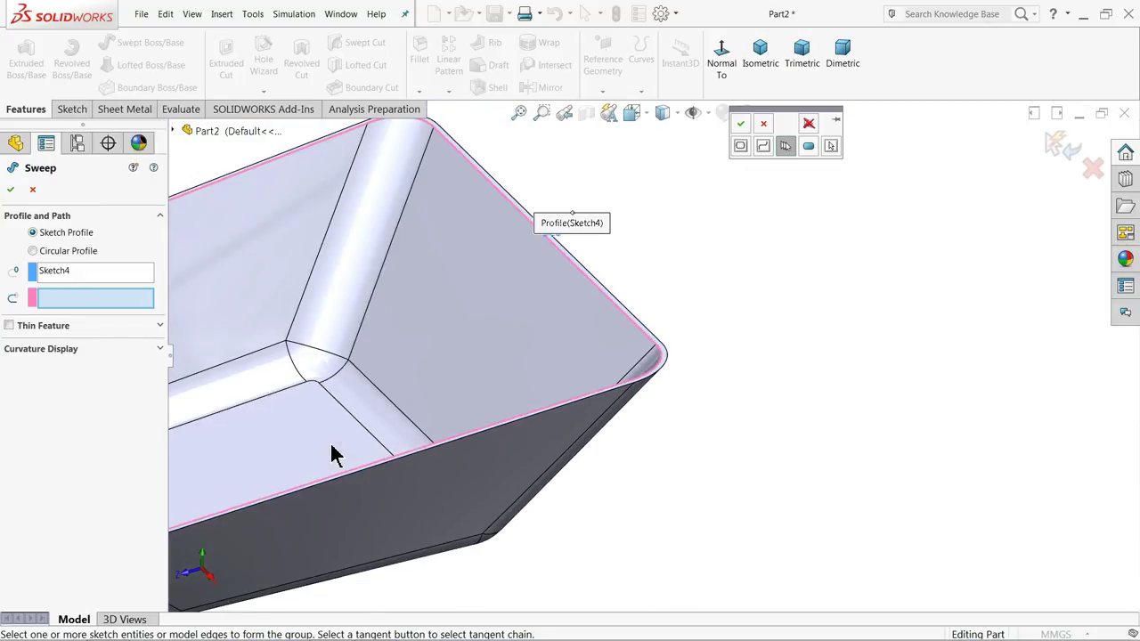
scroll(336, 454, up, 2)
scroll(596, 407, down, 6)
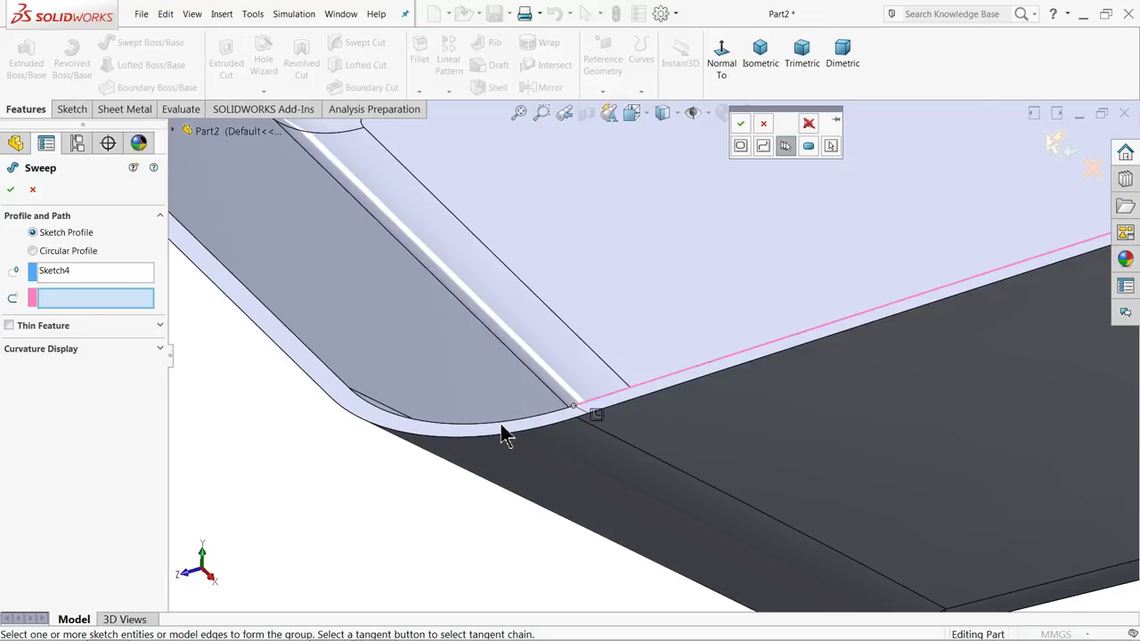
click(501, 431)
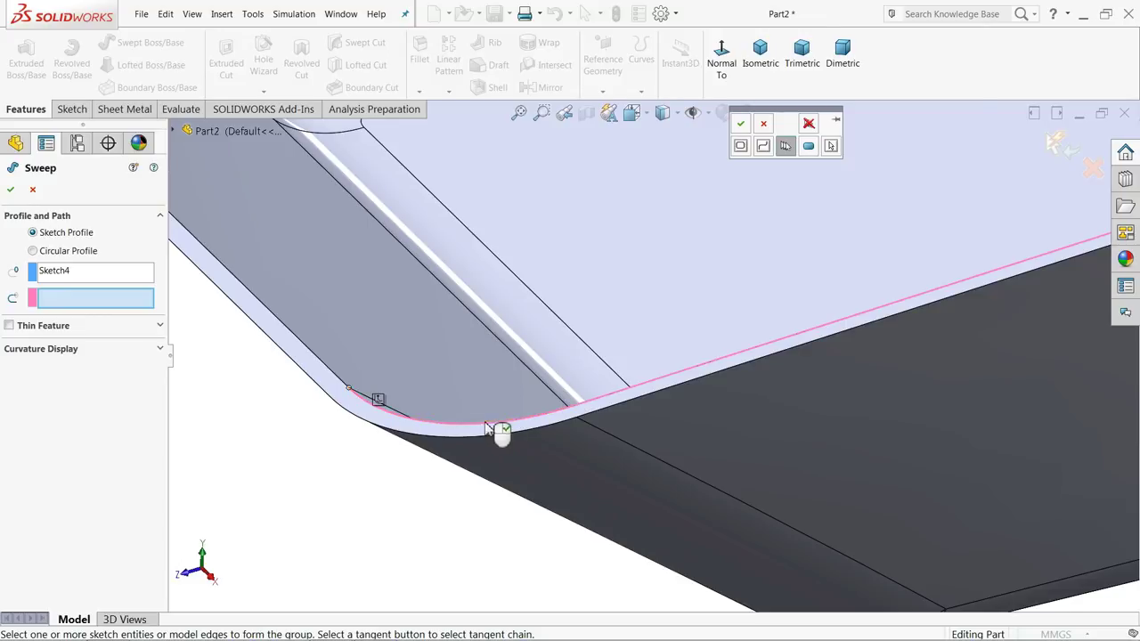
click(339, 385)
scroll(359, 351, up, 3)
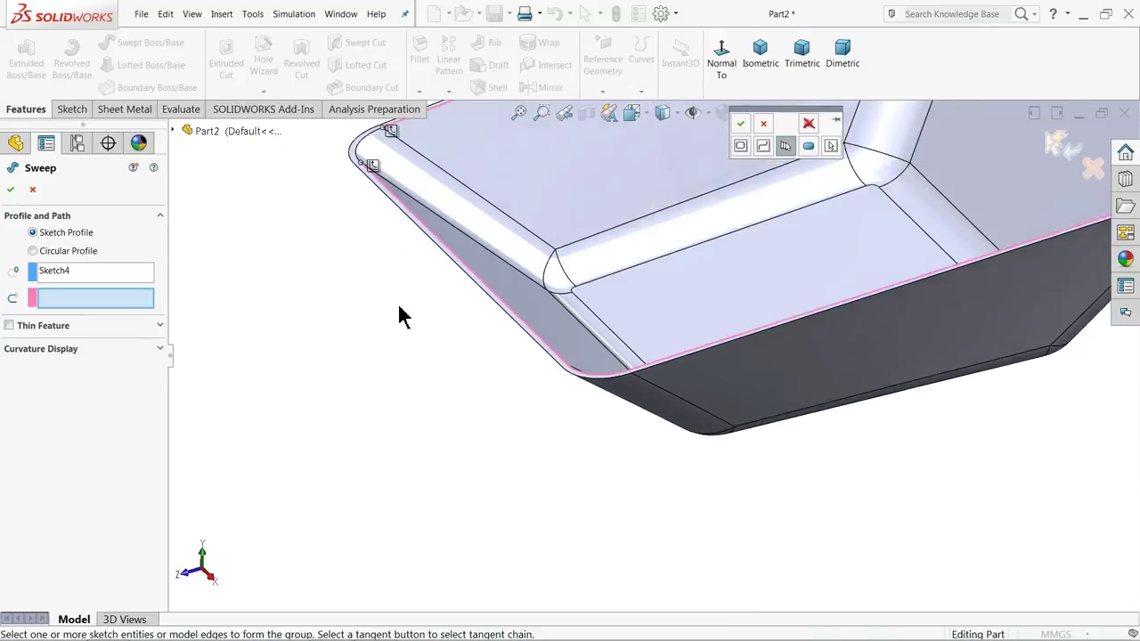
scroll(509, 223, up, 1)
scroll(492, 233, down, 5)
scroll(493, 233, down, 2)
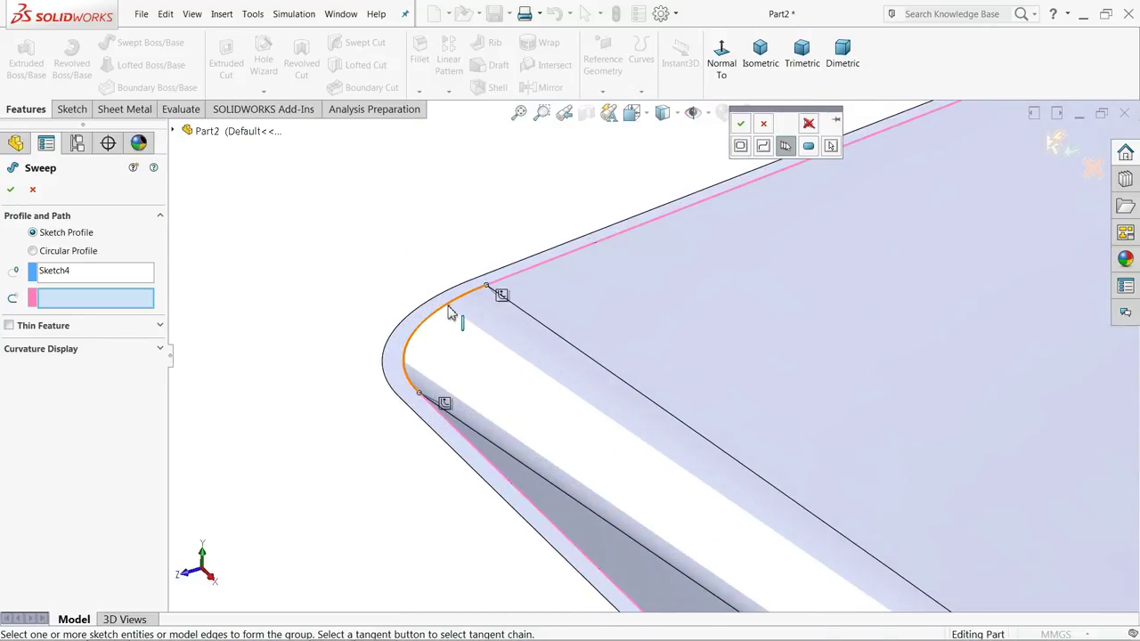
click(450, 312)
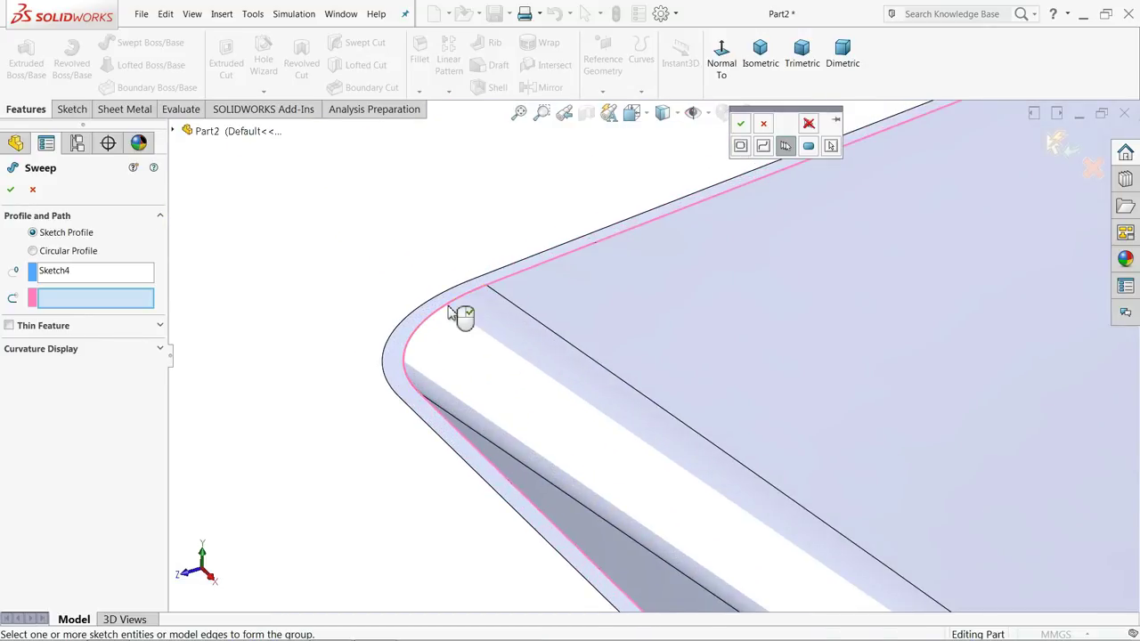
click(740, 147)
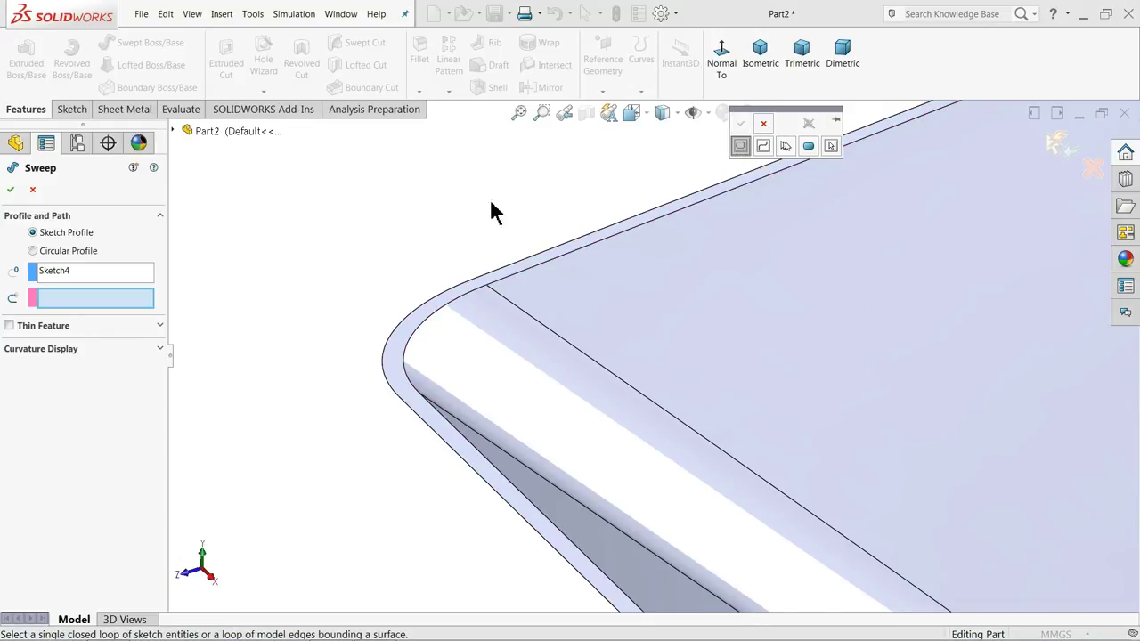
key(f)
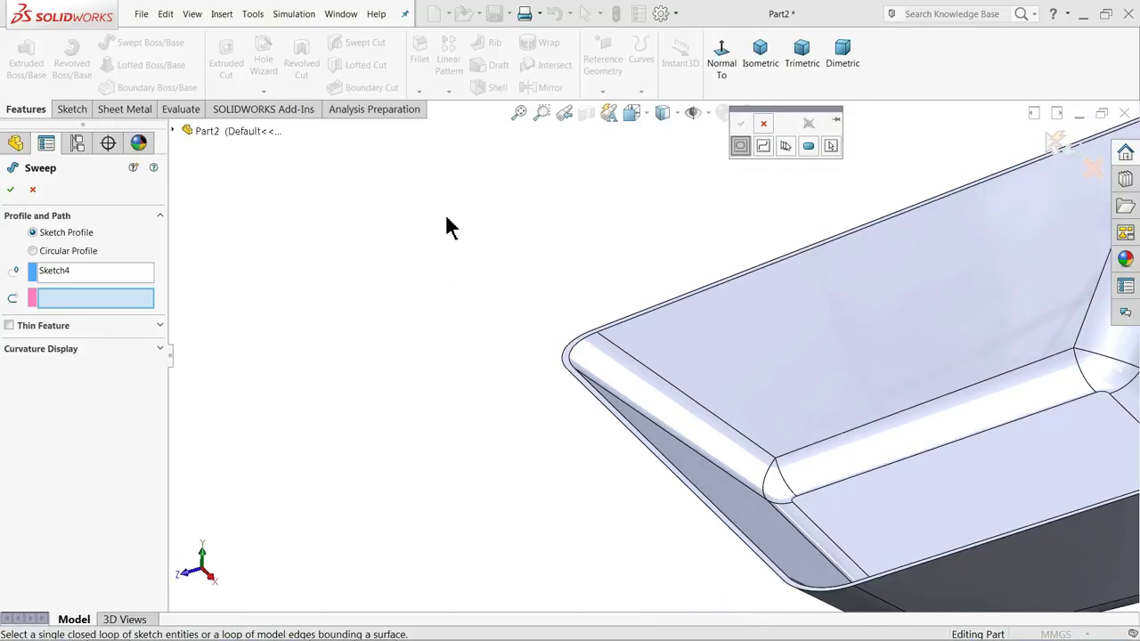
scroll(857, 329, down, 3)
scroll(798, 388, up, 2)
scroll(601, 461, down, 2)
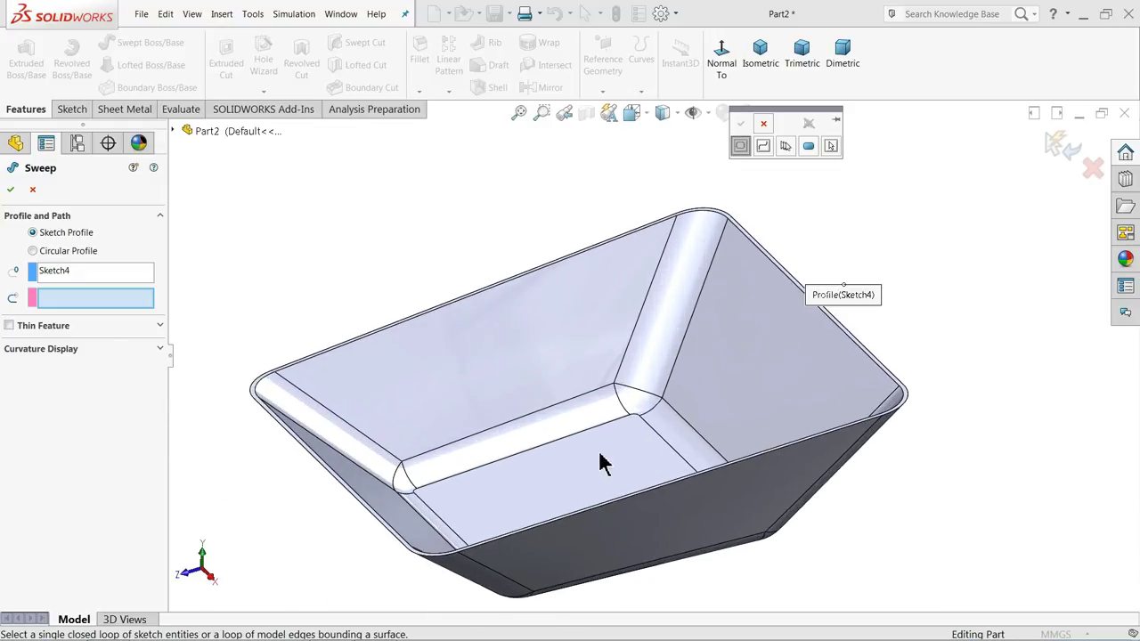
click(785, 144)
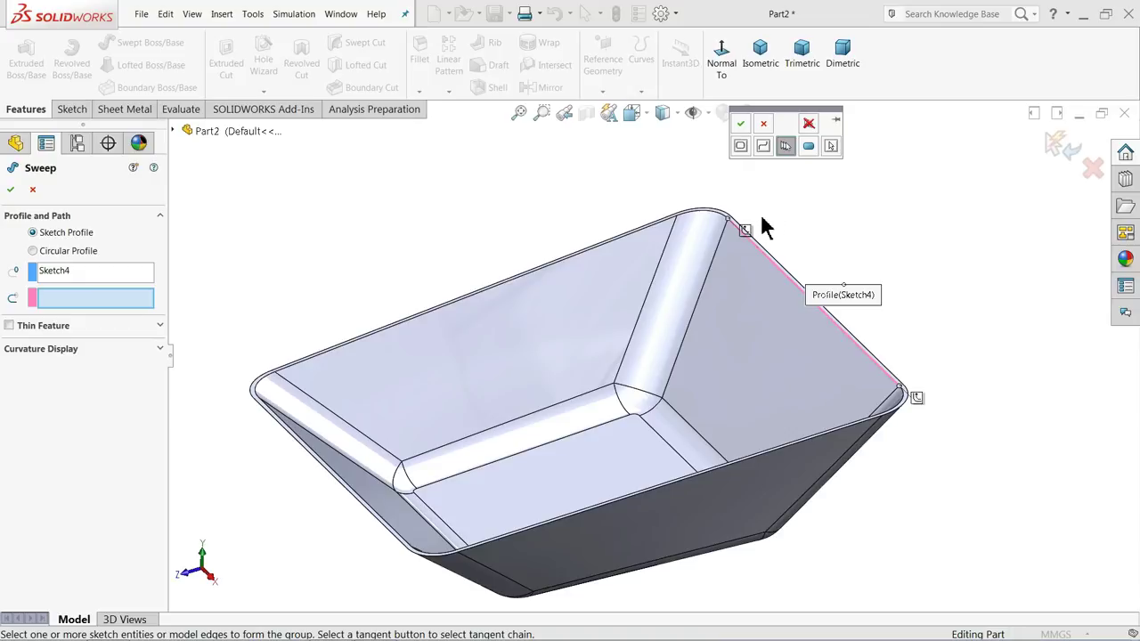
click(741, 146)
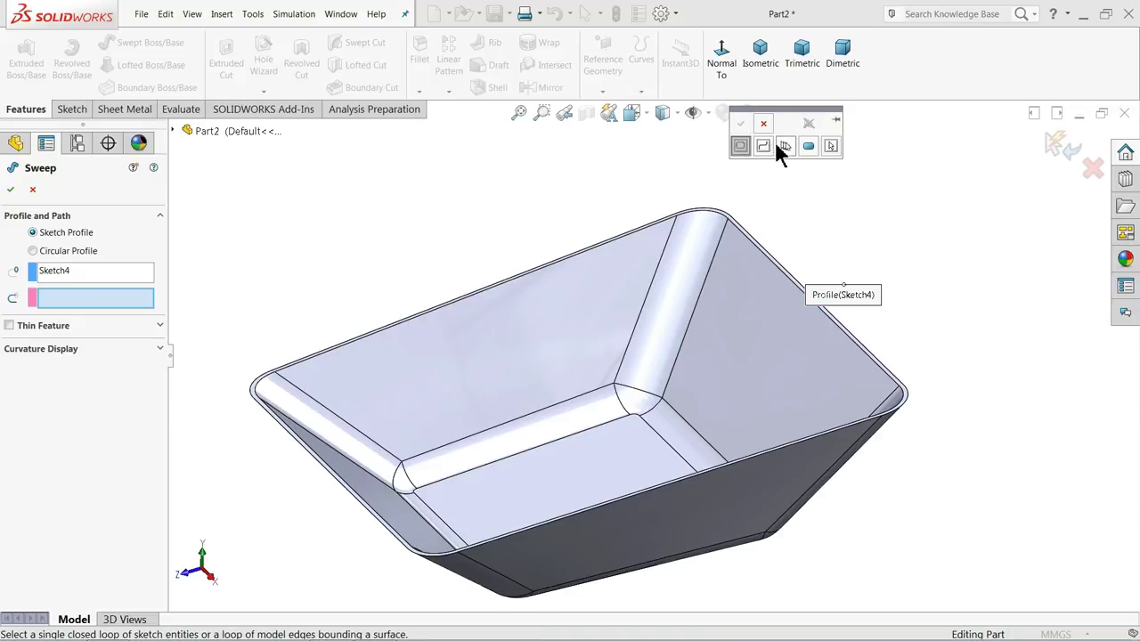
Group the inner rim's straight edge at the lip profile, the adjoining back corner arc and the long back edge as the path
click(784, 147)
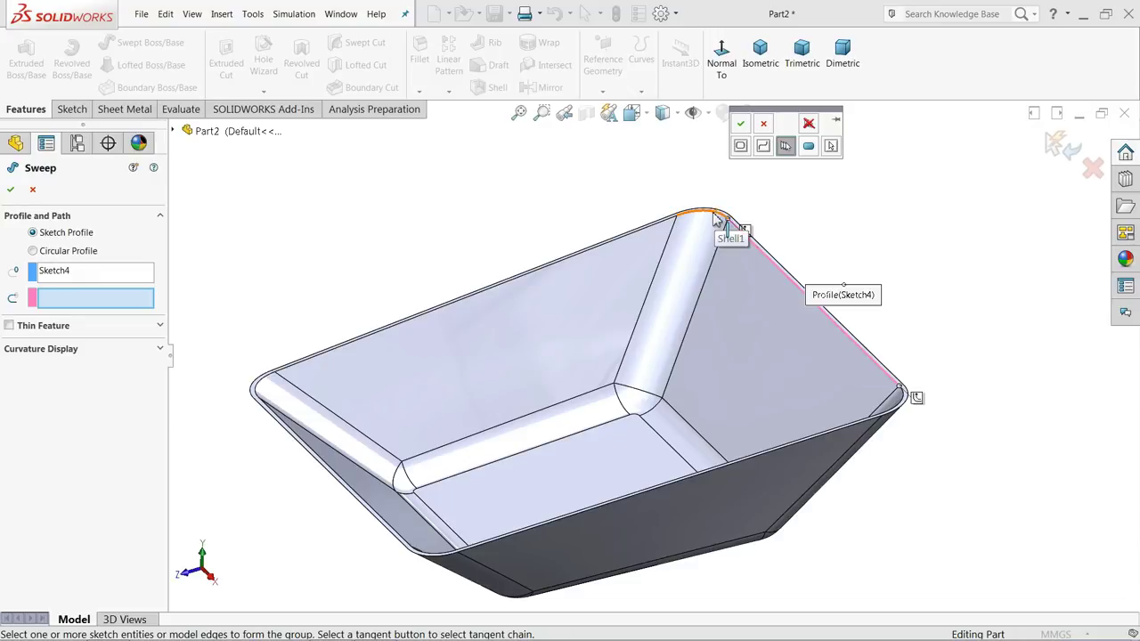
scroll(705, 222, down, 3)
scroll(694, 267, down, 2)
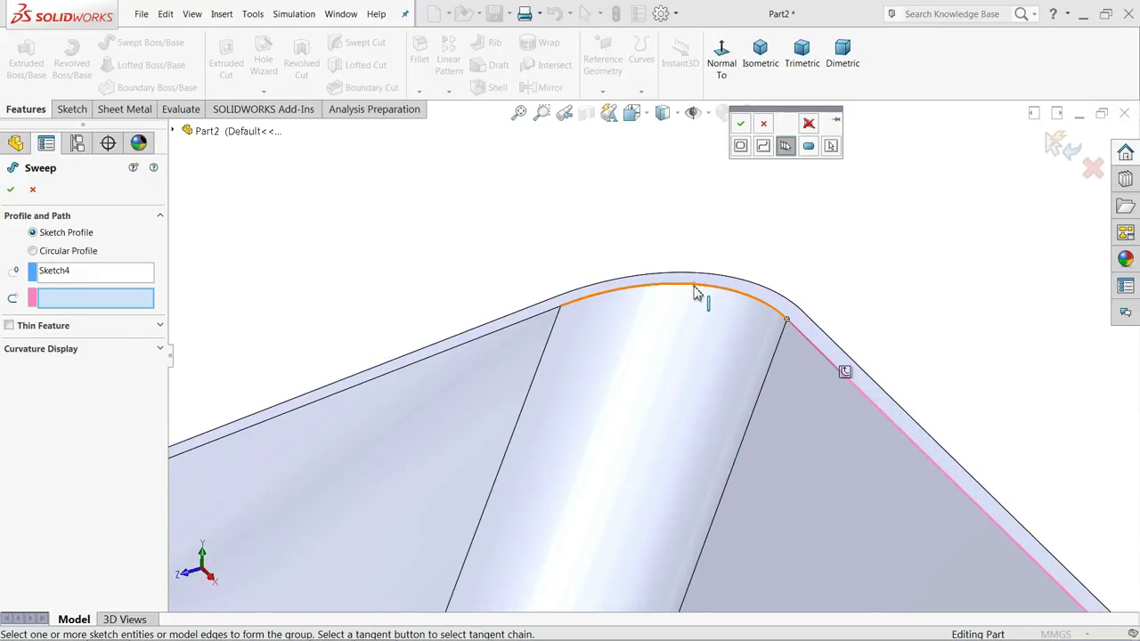
click(699, 289)
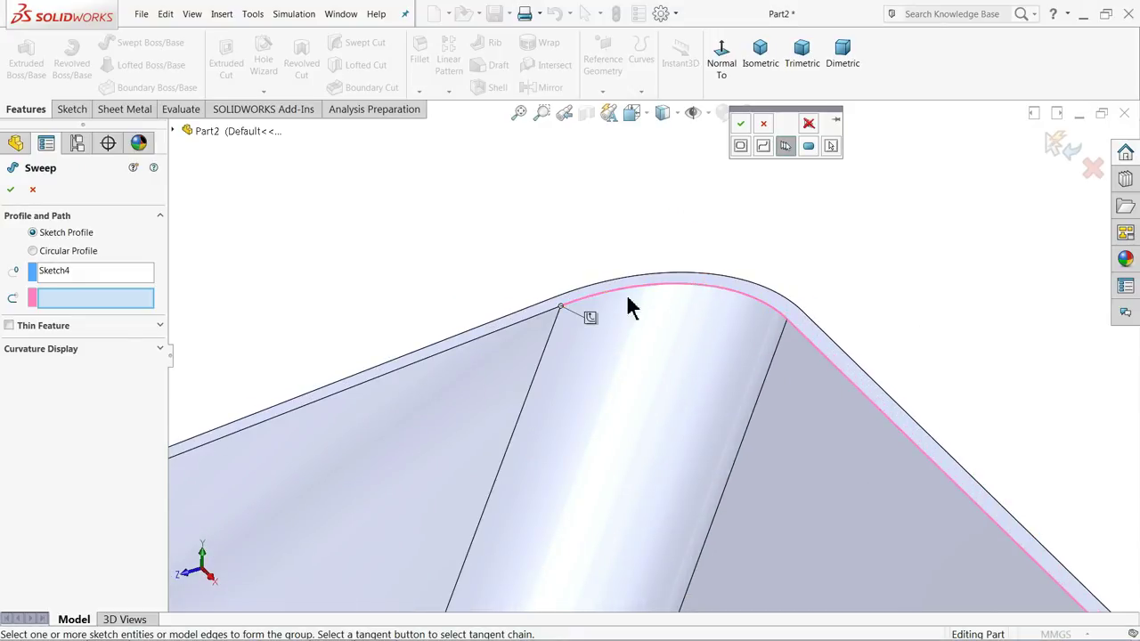
click(548, 318)
Add the far end's straight inner rim edge and the corner arcs on both sides of it to the path group
scroll(766, 328, up, 5)
scroll(445, 463, down, 5)
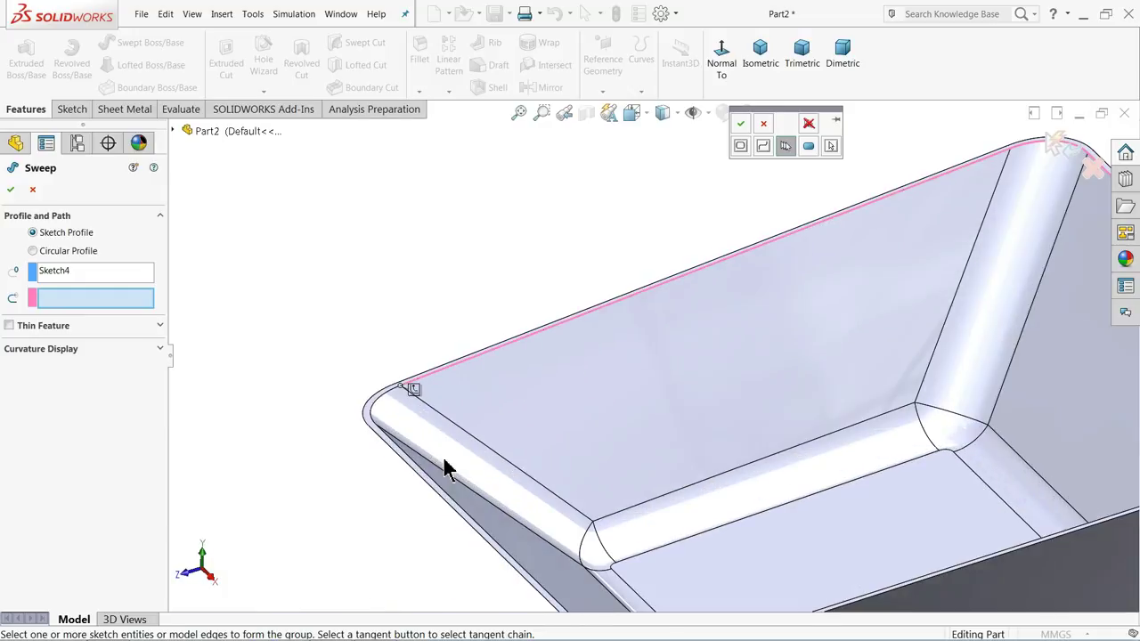
click(409, 332)
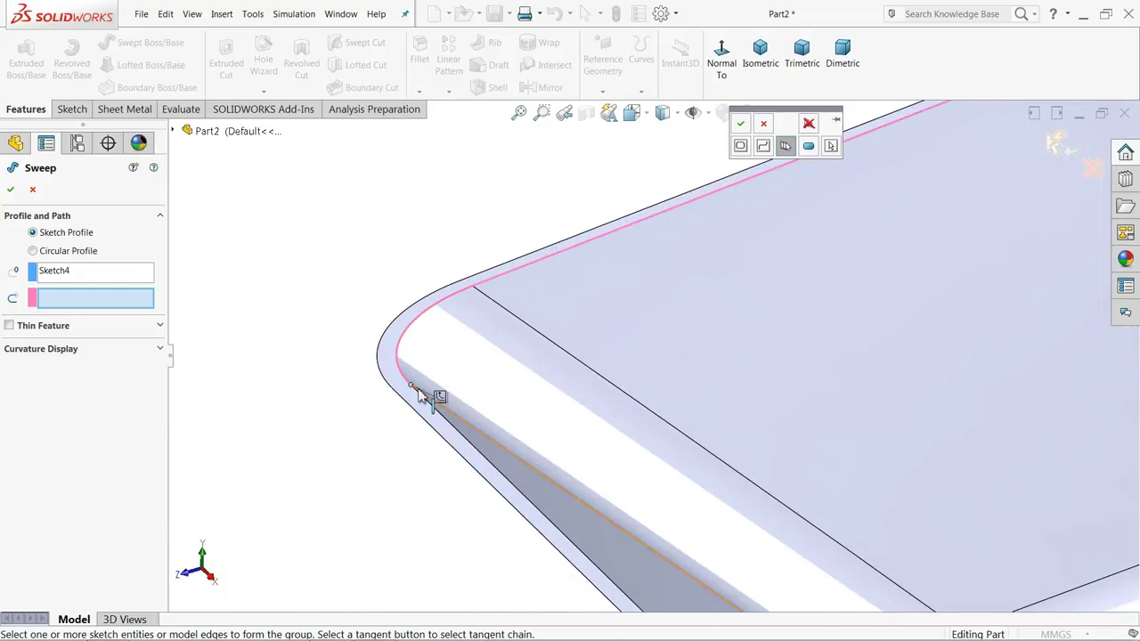
scroll(615, 421, up, 3)
scroll(624, 436, down, 5)
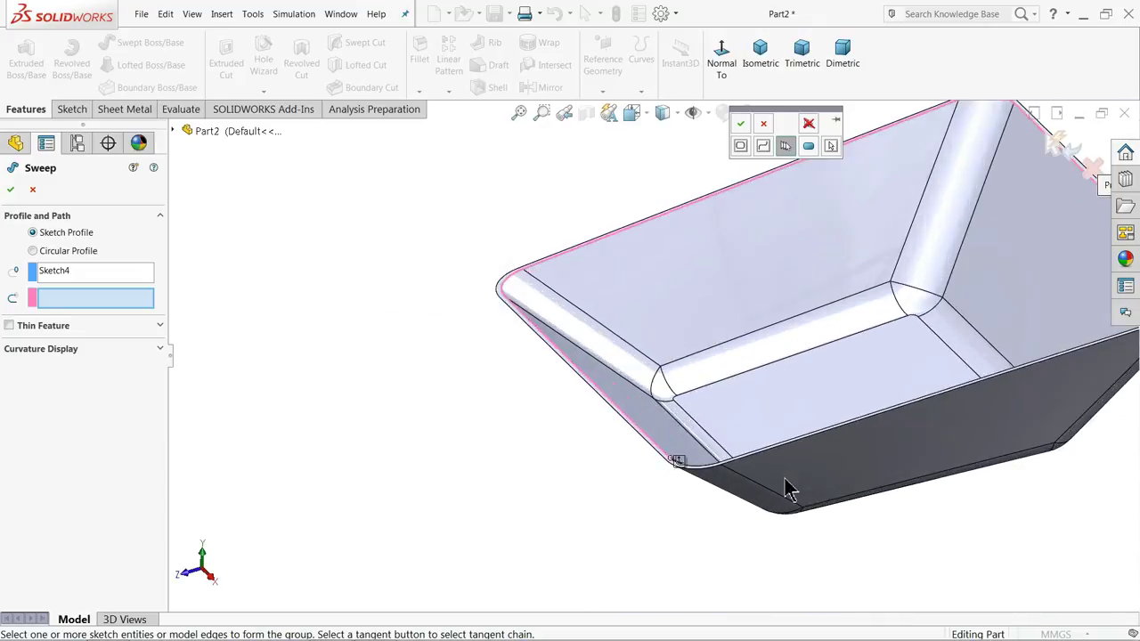
click(667, 422)
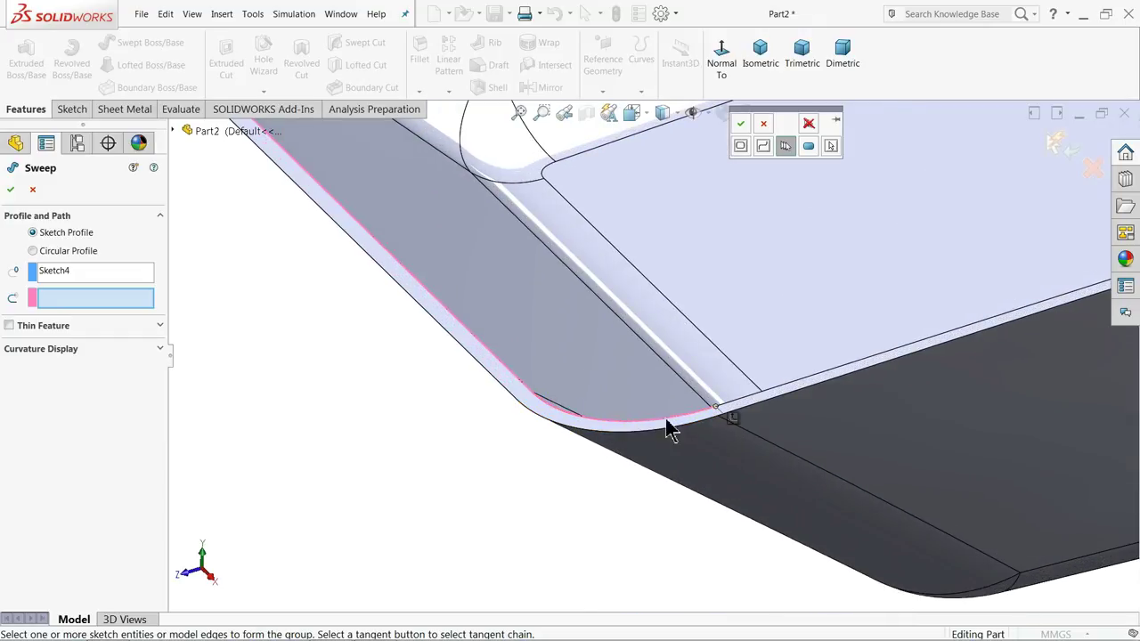
Close the path group with the long front inner edge and last corner arc, and create the lip sweep around the rim
click(753, 402)
scroll(870, 318, up, 5)
scroll(943, 276, down, 6)
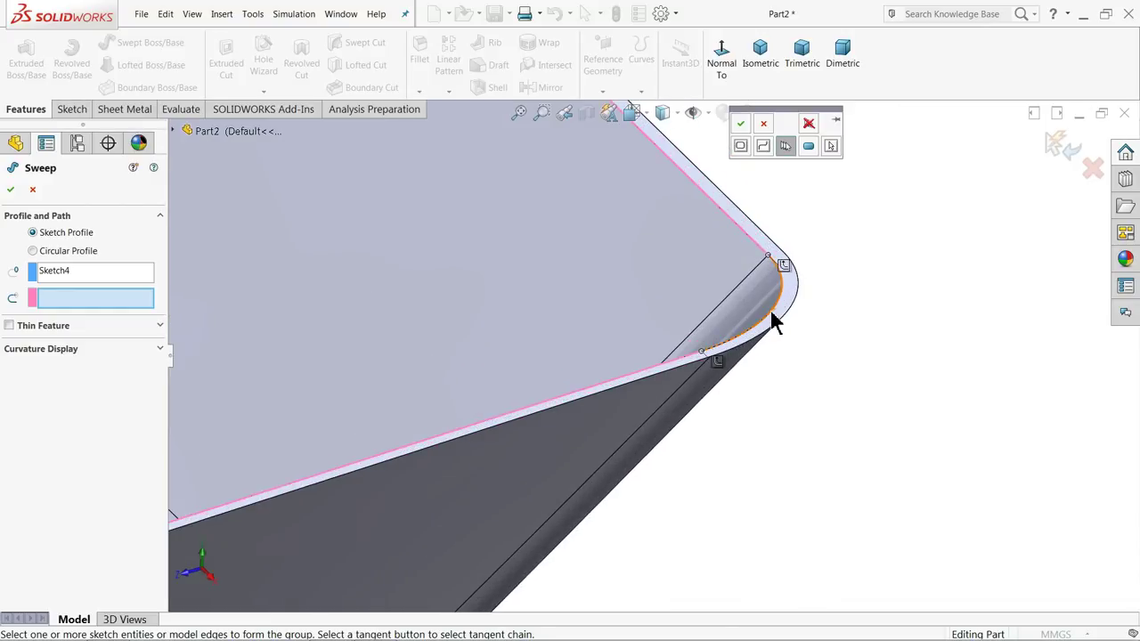
click(774, 315)
scroll(578, 287, up, 4)
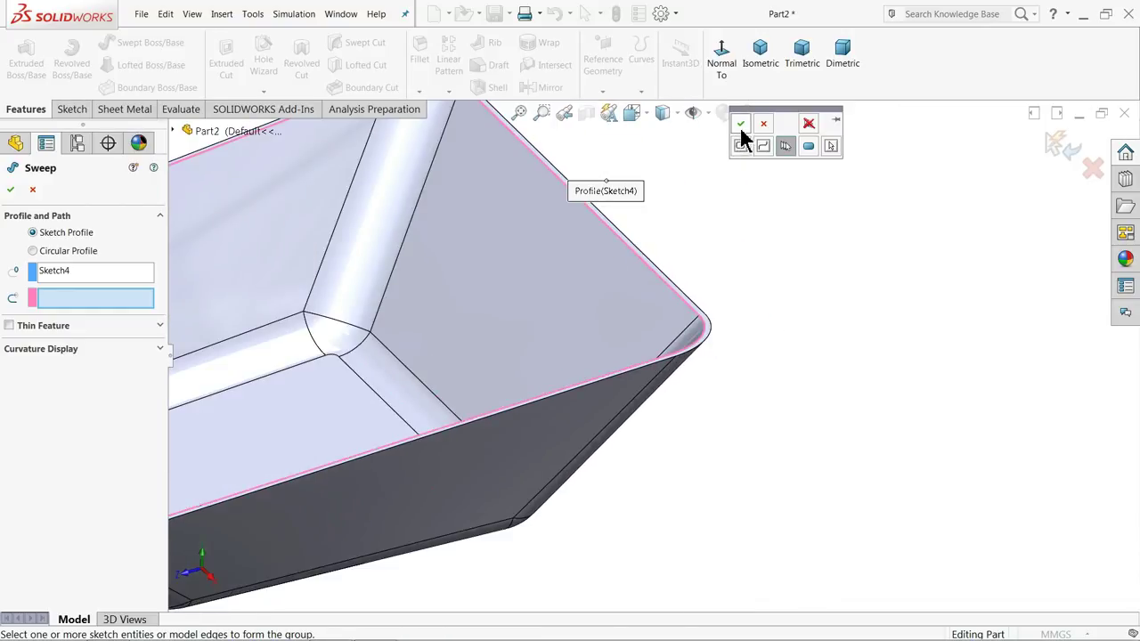
click(741, 124)
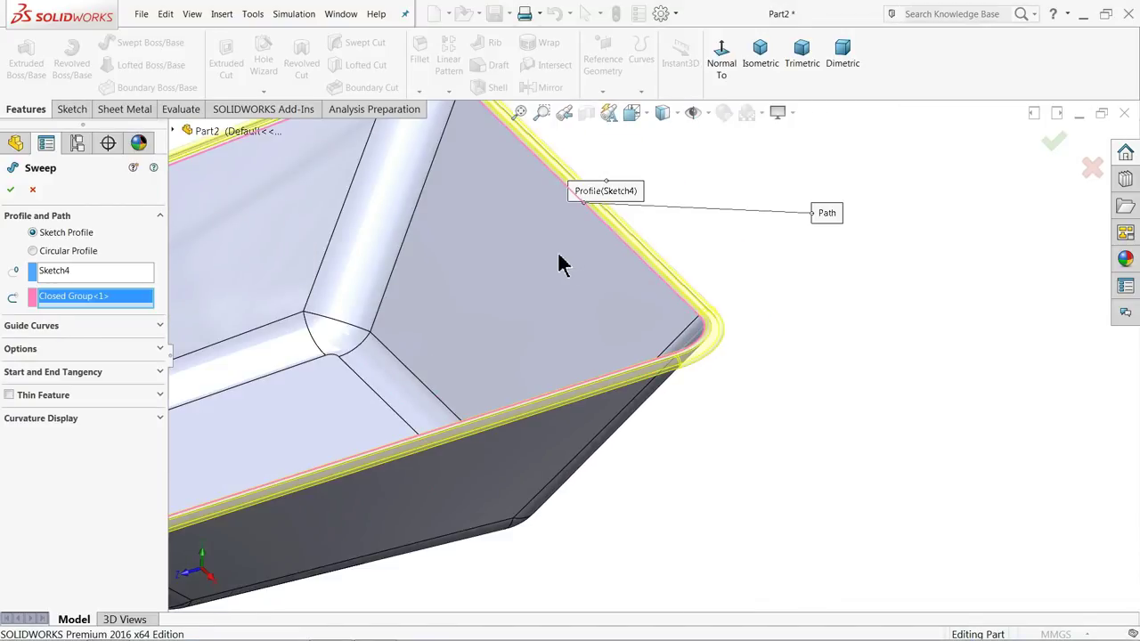
scroll(461, 320, up, 5)
scroll(400, 365, down, 2)
scroll(448, 418, down, 2)
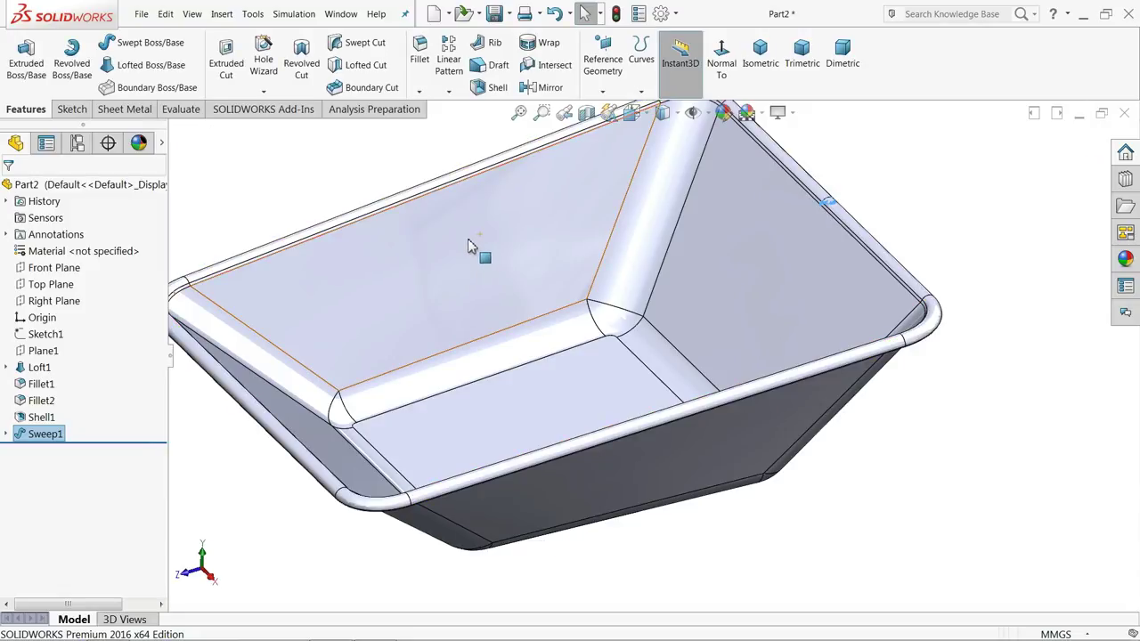
Examine the swept lip around the tub's rim and display the tub in perspective
scroll(427, 232, up, 3)
middle_drag(593, 379, 499, 394)
scroll(488, 373, down, 5)
scroll(517, 349, up, 8)
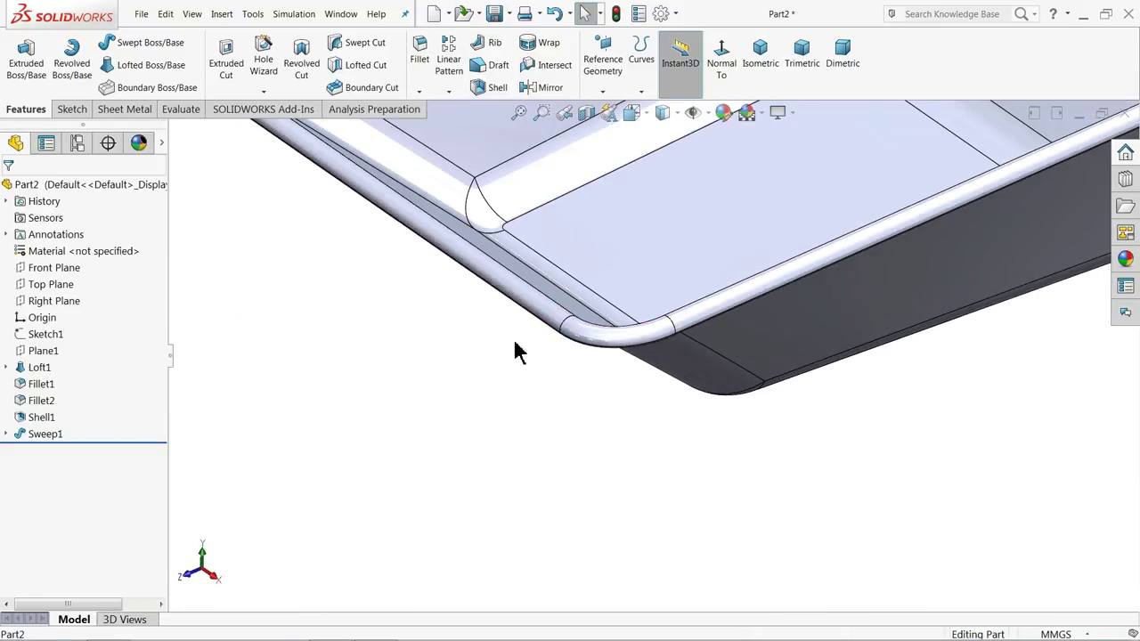
middle_drag(735, 326, 659, 326)
scroll(669, 407, up, 3)
scroll(679, 272, down, 2)
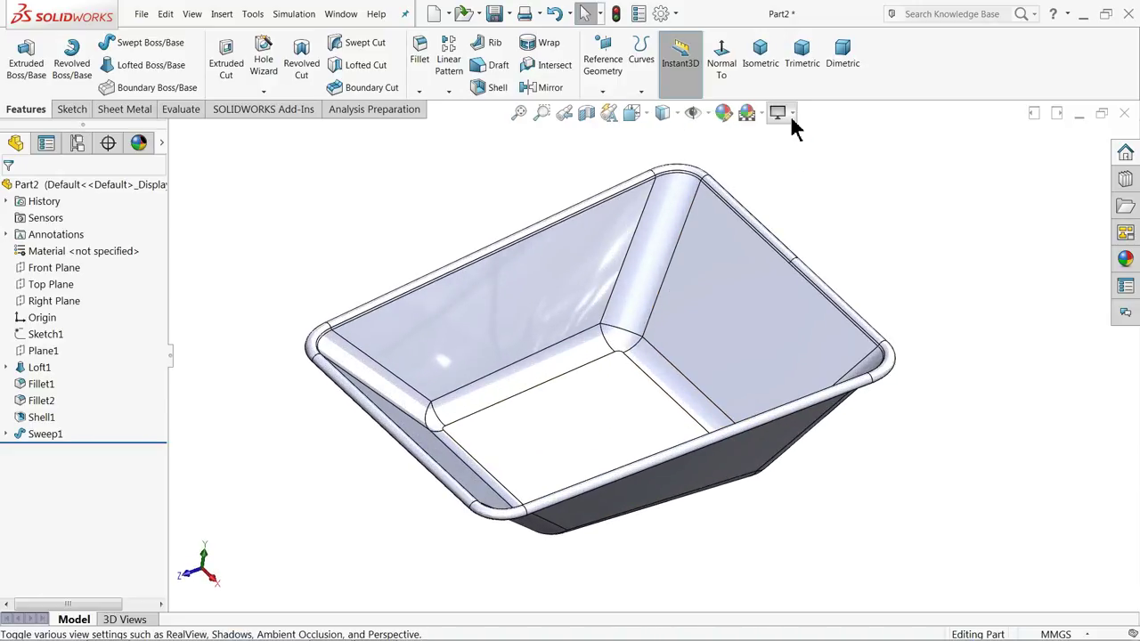
click(778, 113)
click(795, 184)
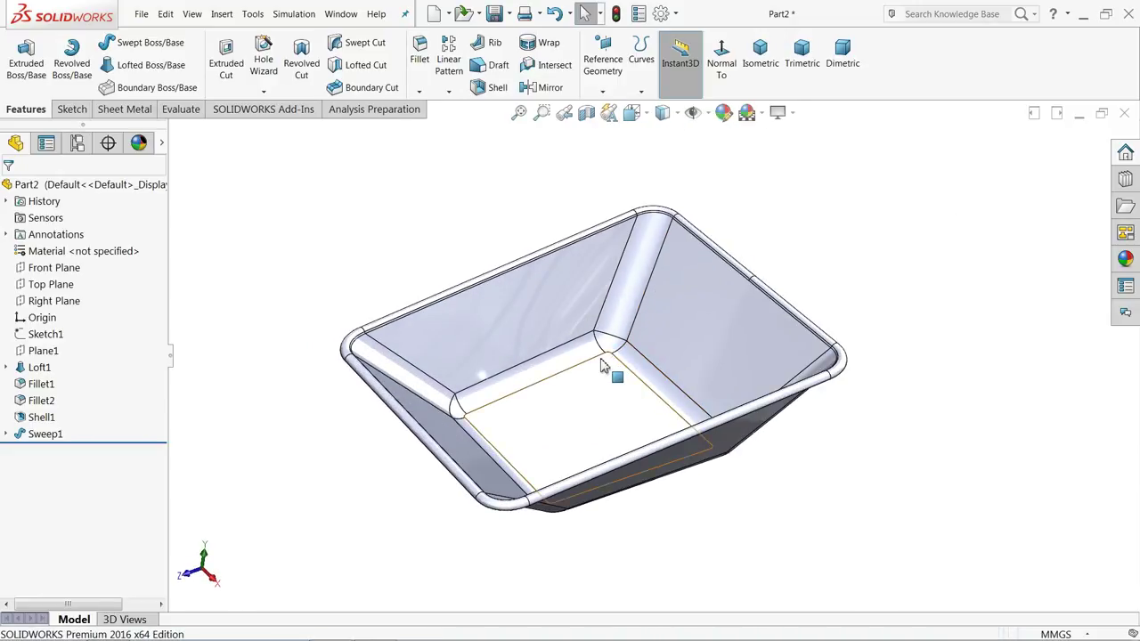
scroll(606, 371, up, 3)
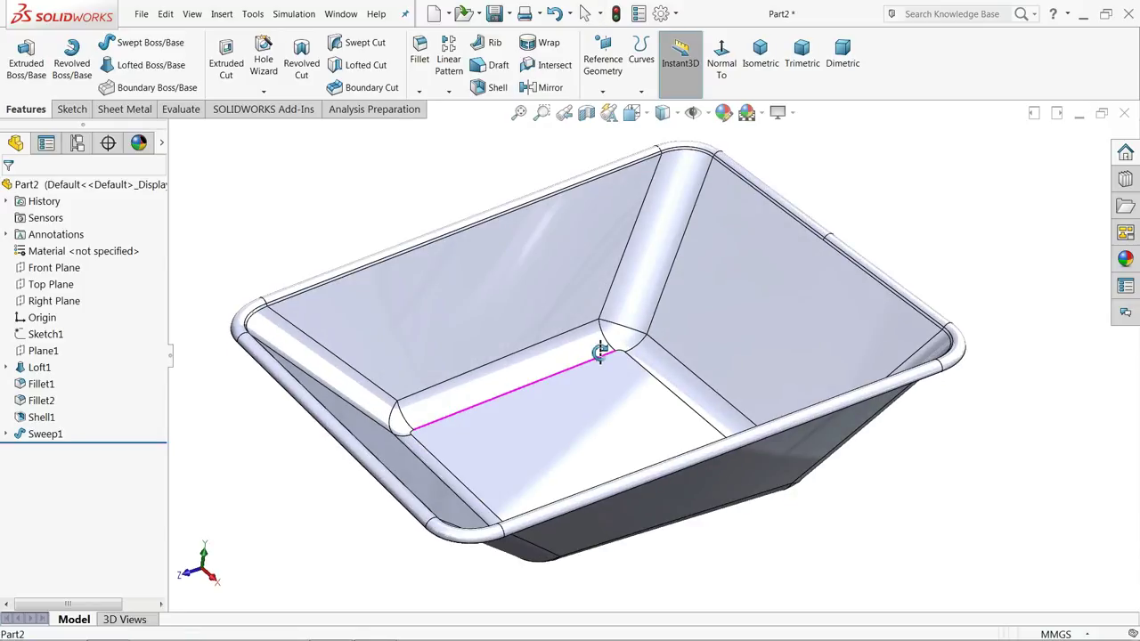
click(570, 408)
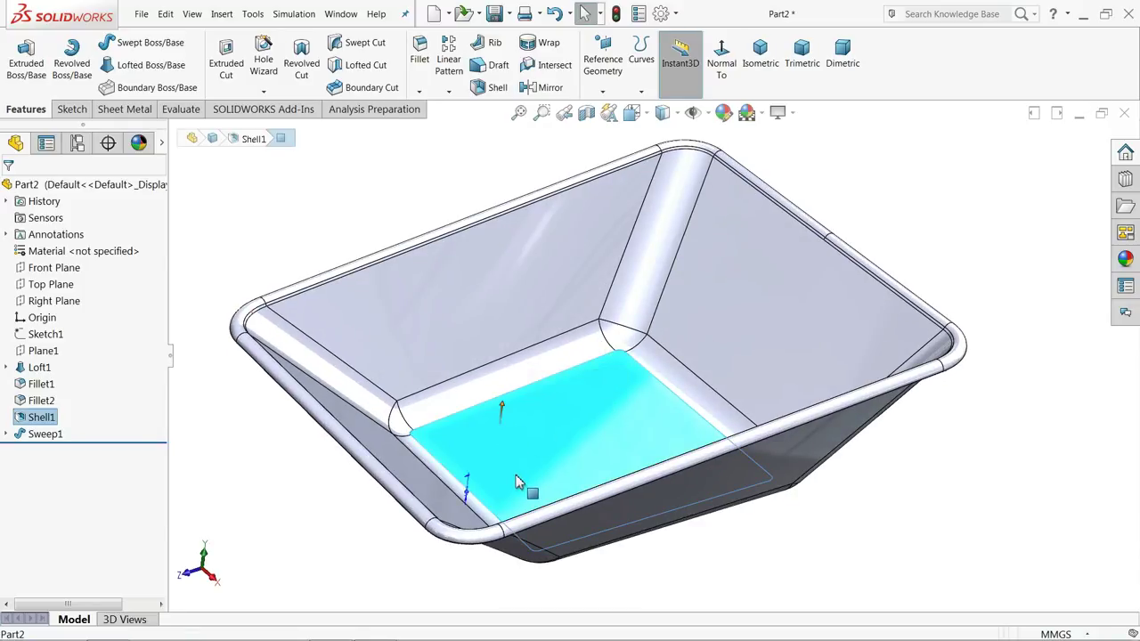
click(450, 187)
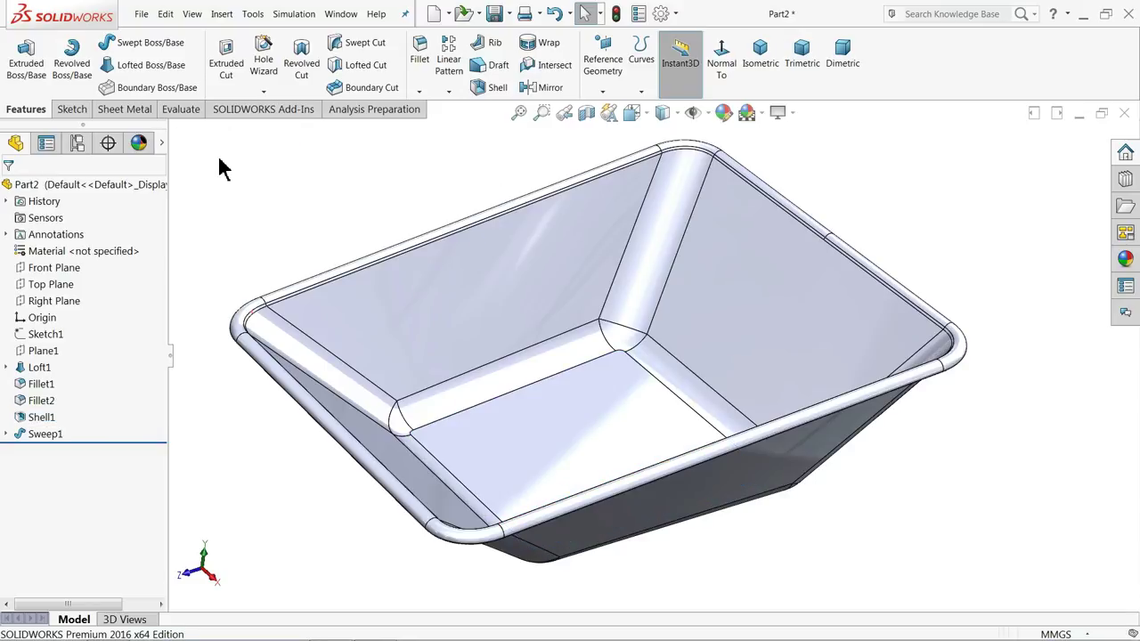
Apply the red high gloss plastic appearance to the whole tub part
click(724, 112)
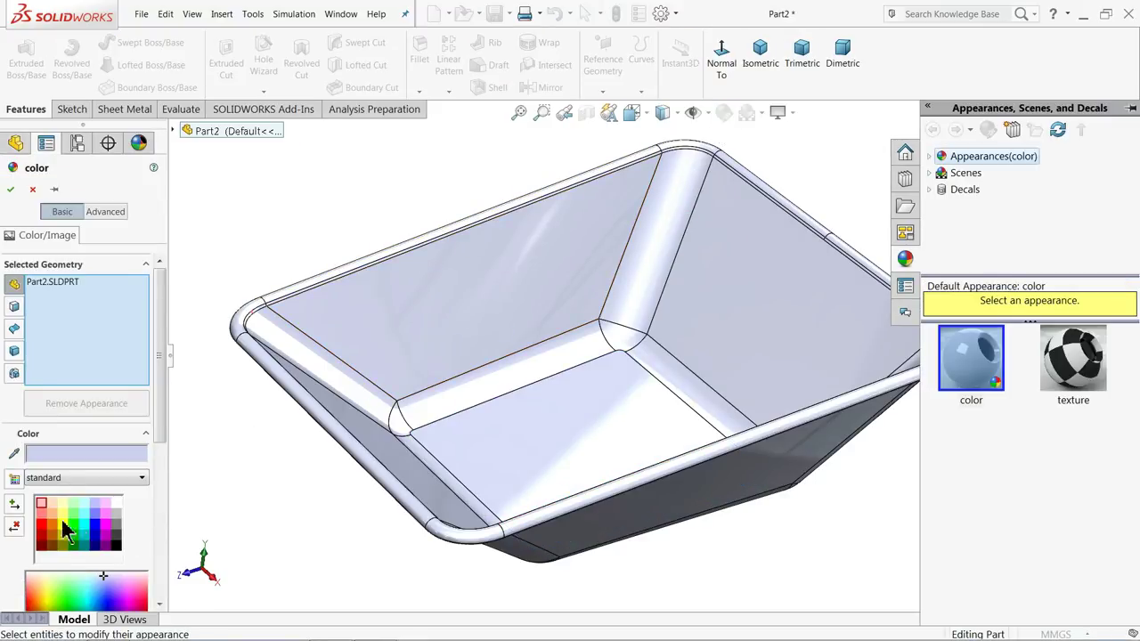
click(40, 526)
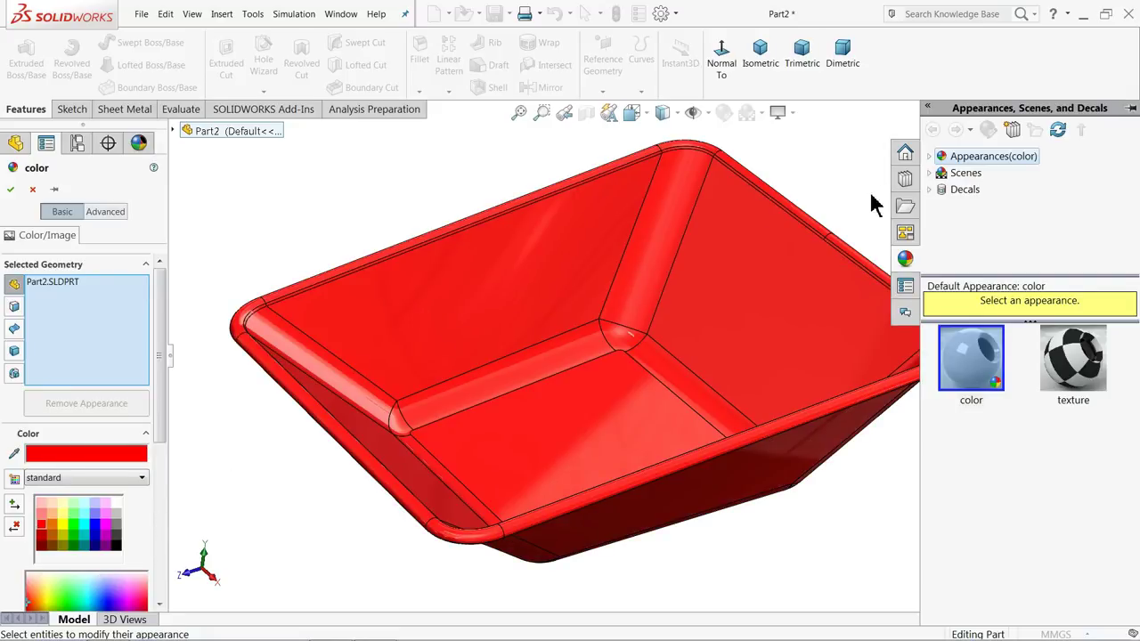
click(930, 157)
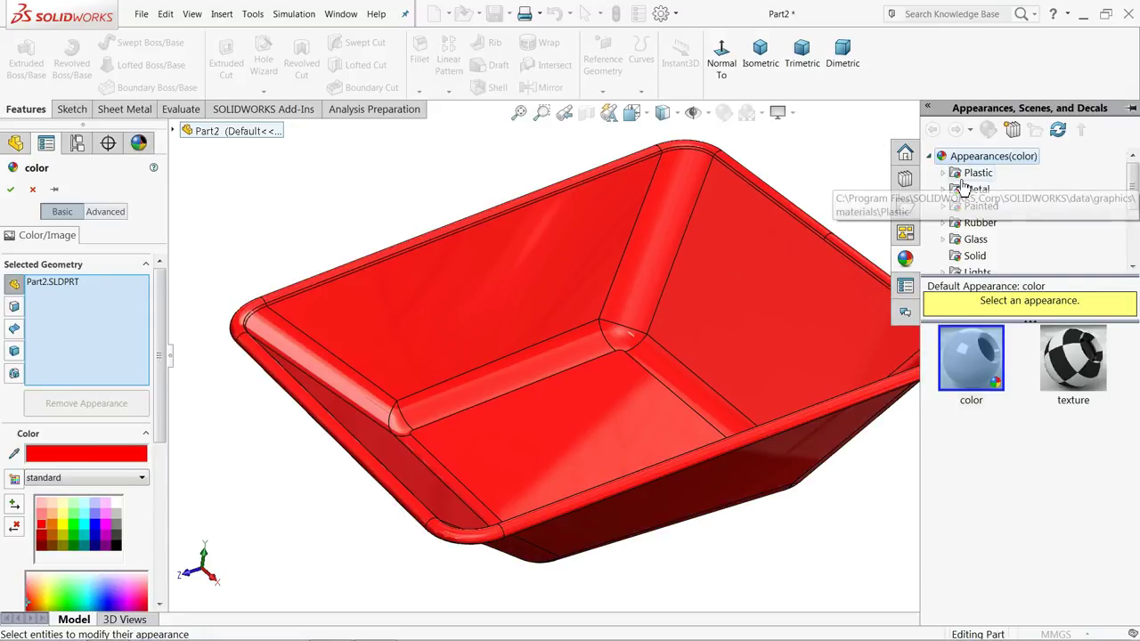
click(944, 173)
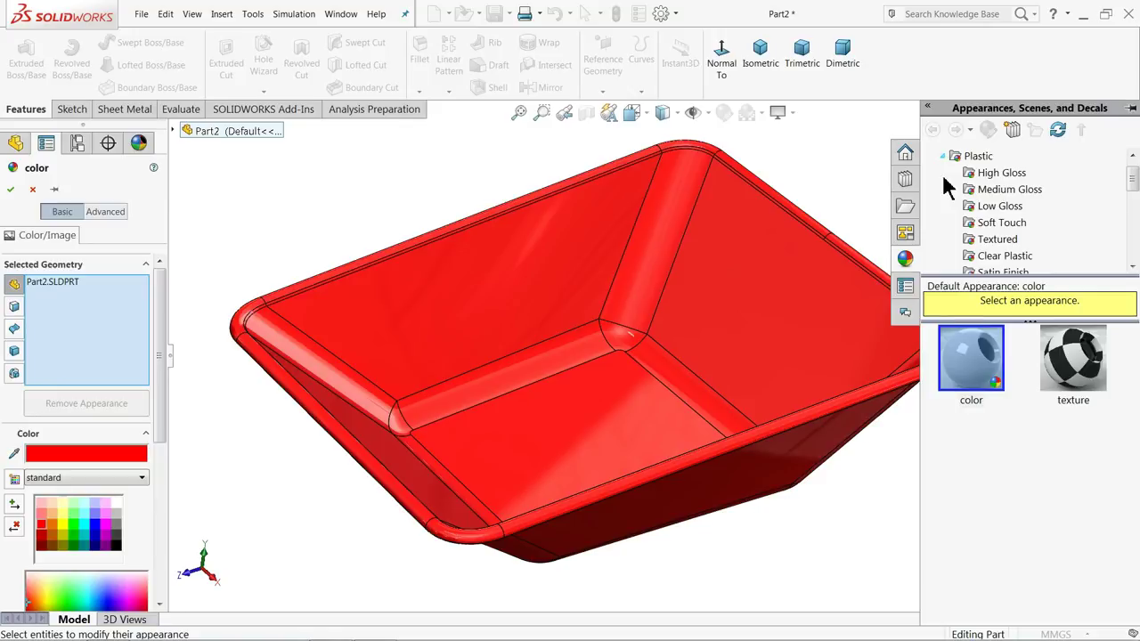
click(1002, 173)
scroll(998, 486, down, 3)
click(974, 389)
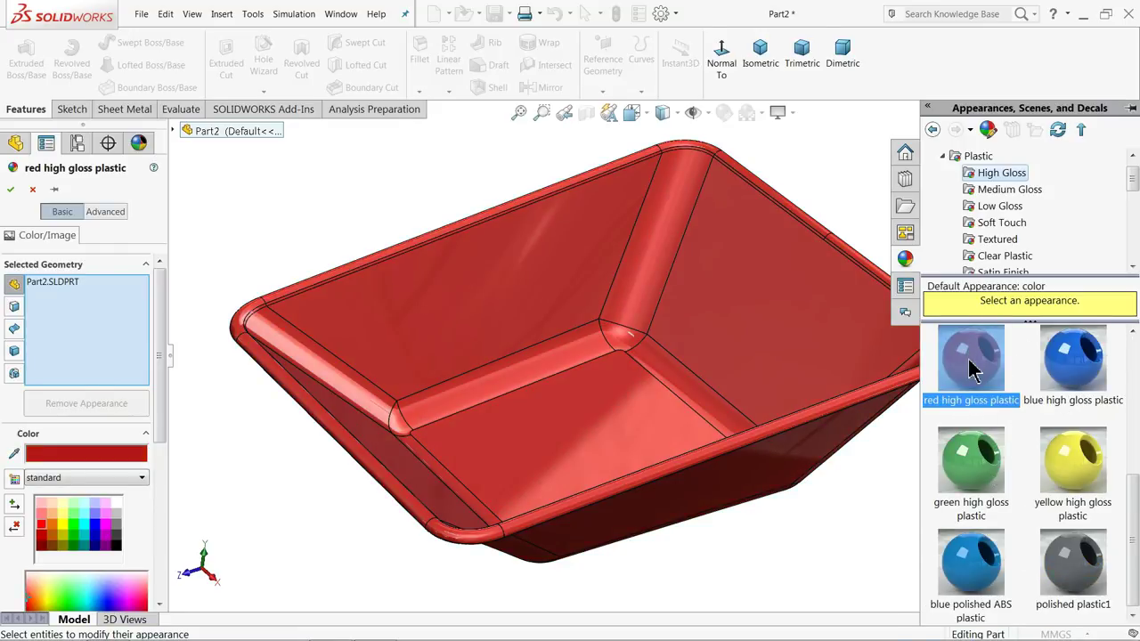
Change the high gloss plastic's color to bright red from the standard swatches and accept the appearance
middle_drag(891, 401, 725, 353)
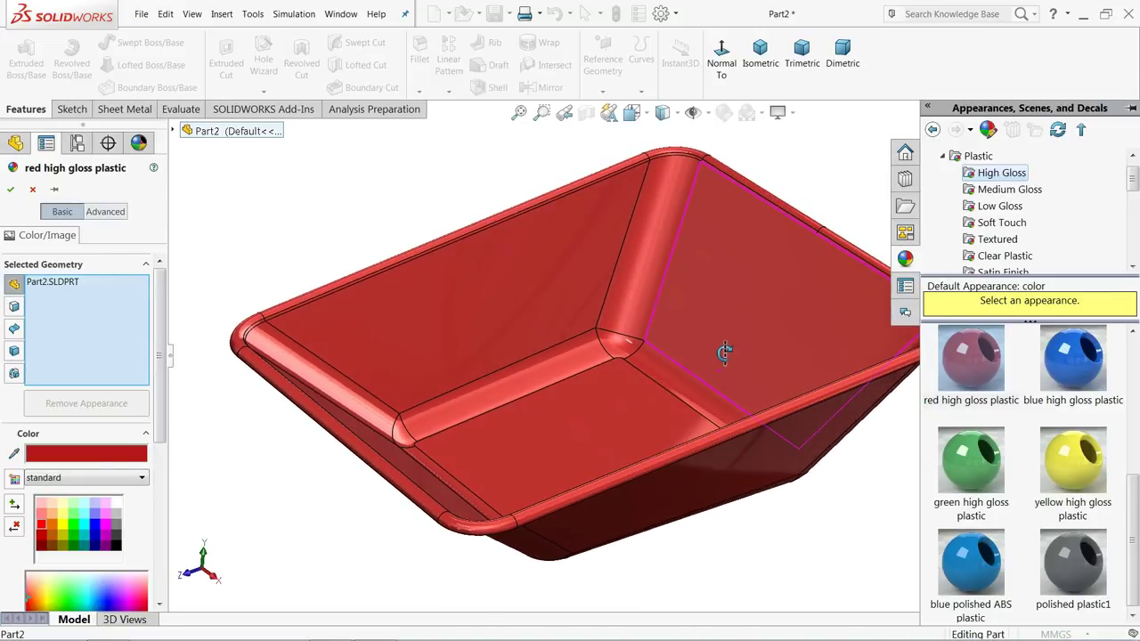
scroll(681, 372, up, 2)
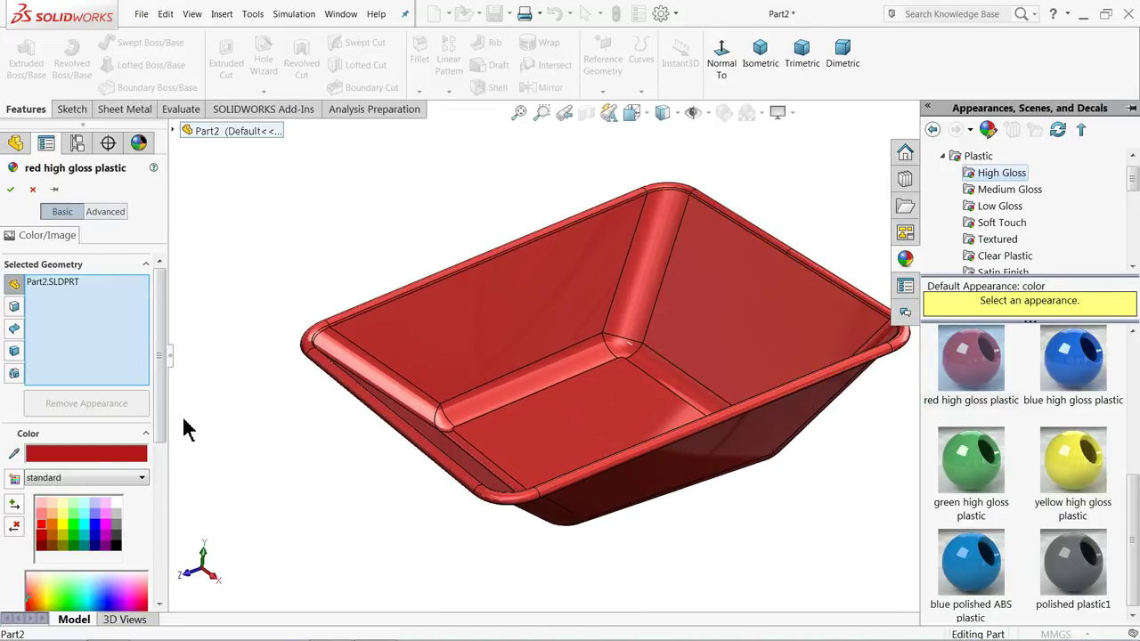
scroll(160, 437, down, 3)
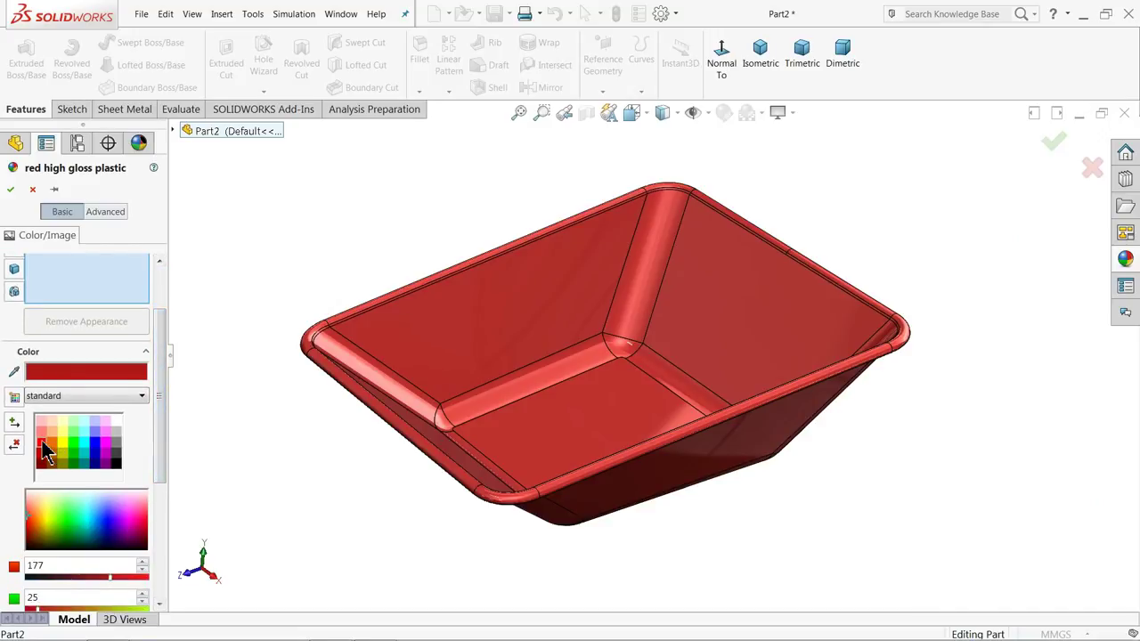
click(42, 443)
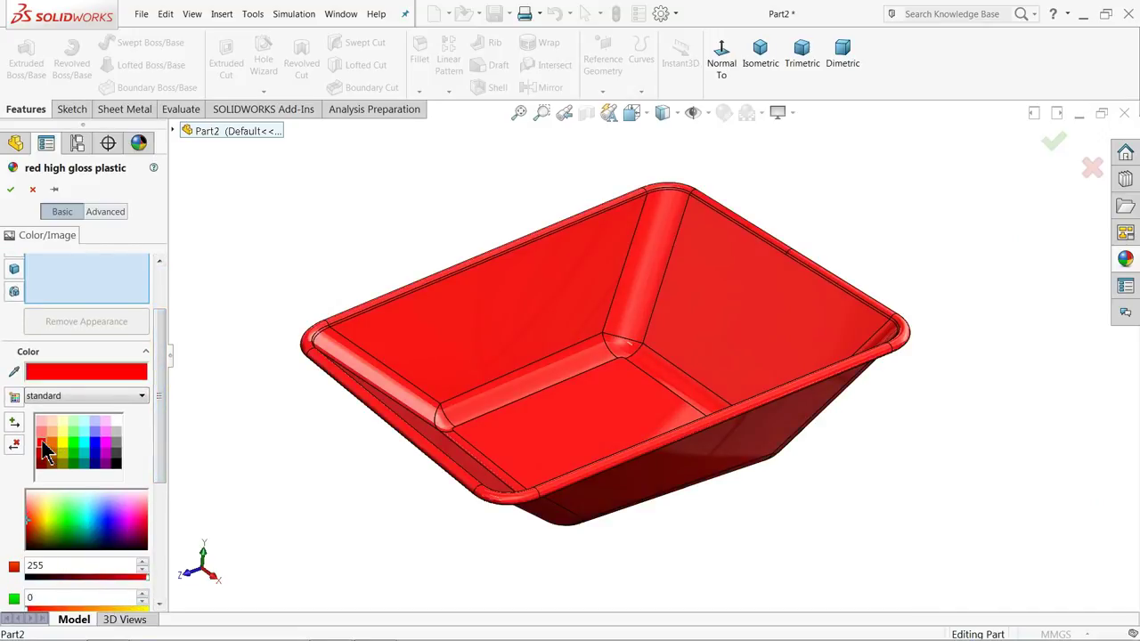
click(11, 189)
middle_drag(448, 363, 447, 326)
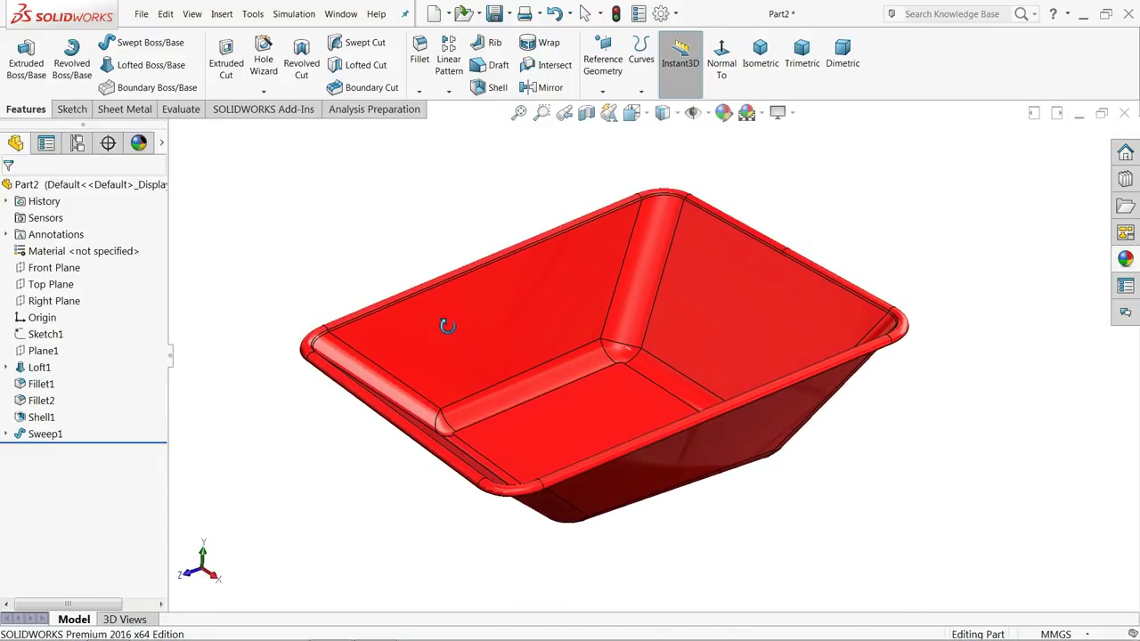
Start saving the part and create and open a new folder named "Wheel Barrow" on the Desktop
click(493, 13)
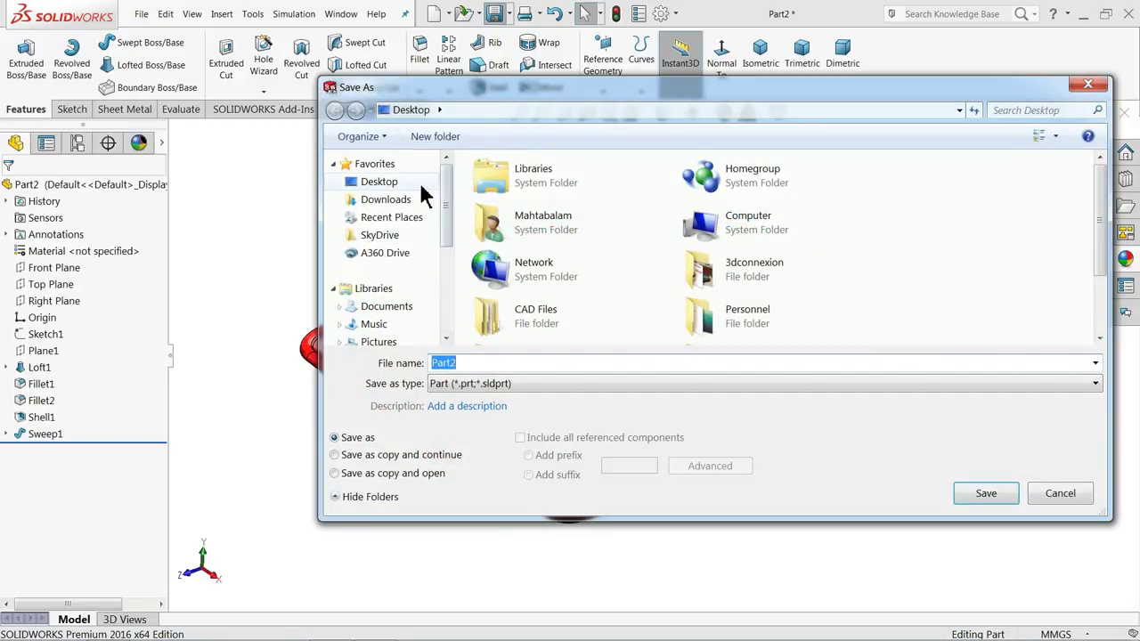
click(412, 183)
click(446, 140)
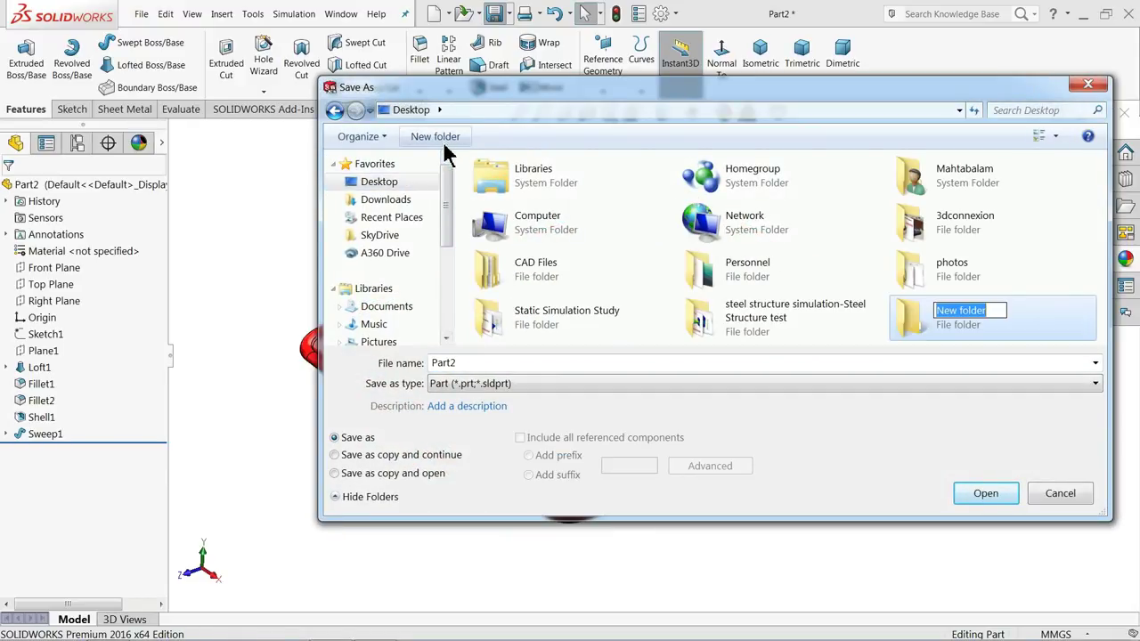
text(Wheel Brroa)
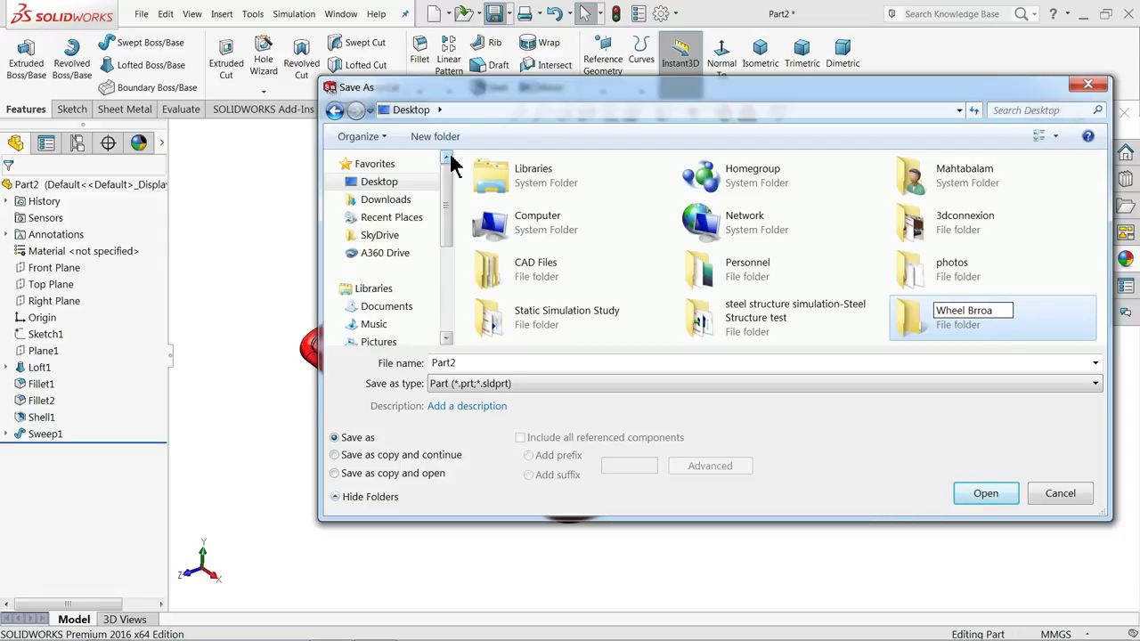
key(BackSpace)
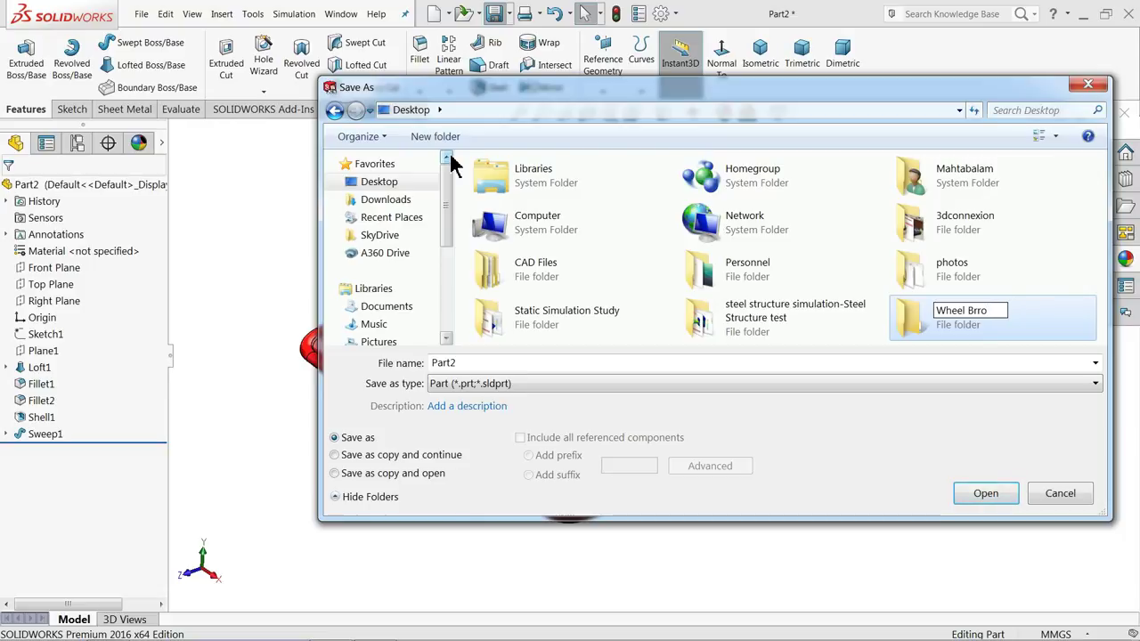
text(w)
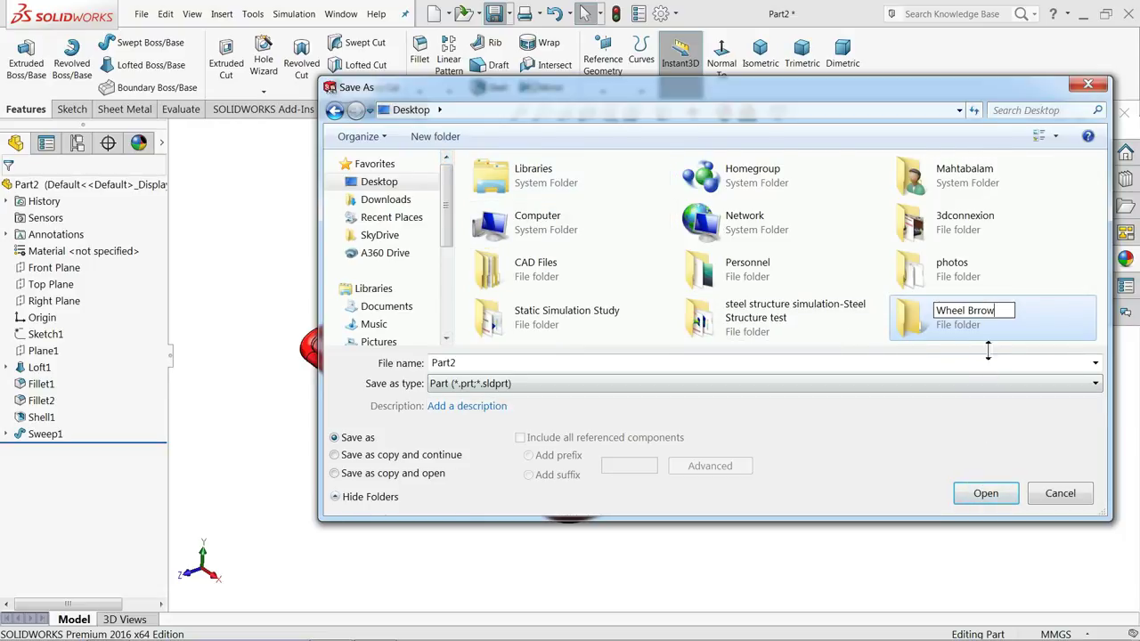
click(970, 311)
text(a)
double_click(933, 335)
Save the part in the new folder under the file name "1.Bucket"
double_click(519, 364)
text(1.Bucket)
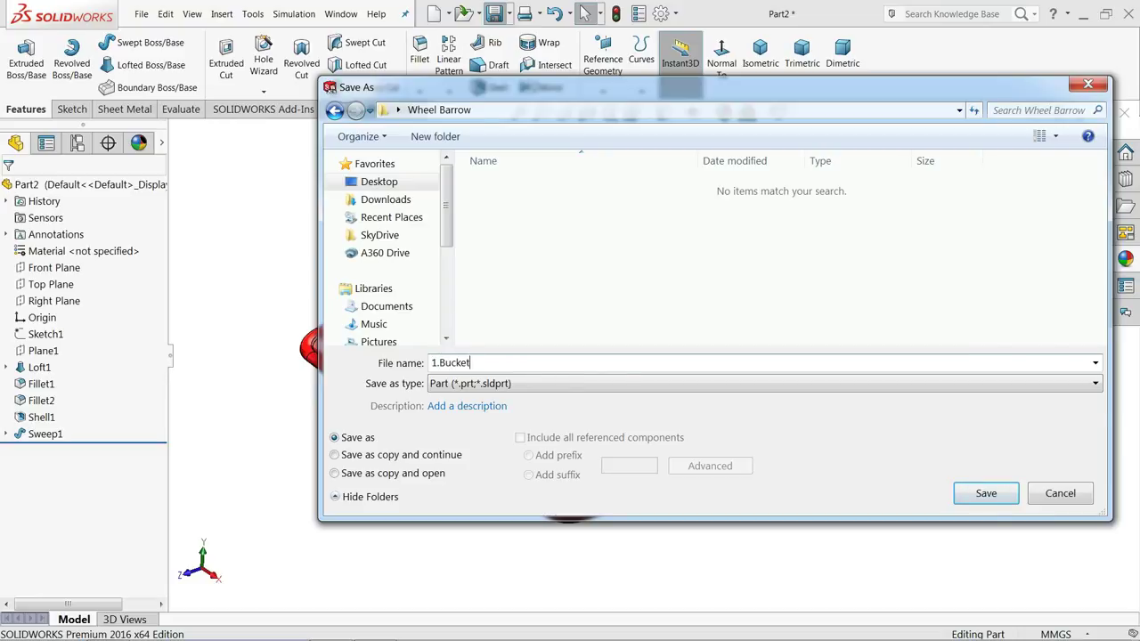
click(989, 497)
middle_drag(669, 347, 611, 390)
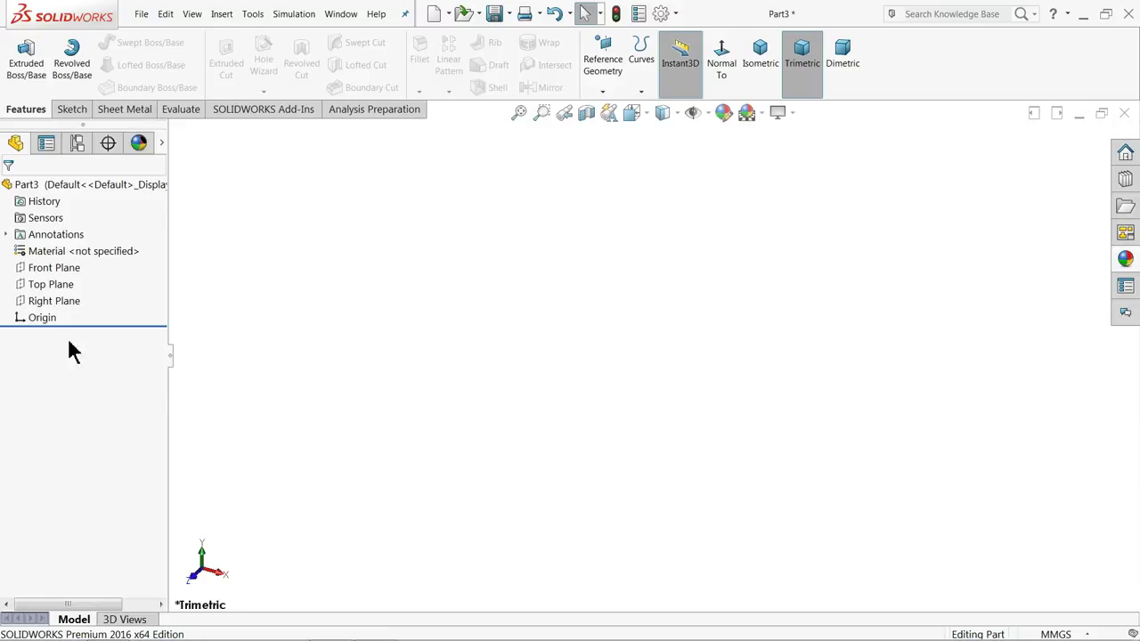
Sketch on the Right Plane a horizontal centerline about 190 mm long ending at the origin and a vertical one about 65 mm down from it
click(27, 304)
click(38, 284)
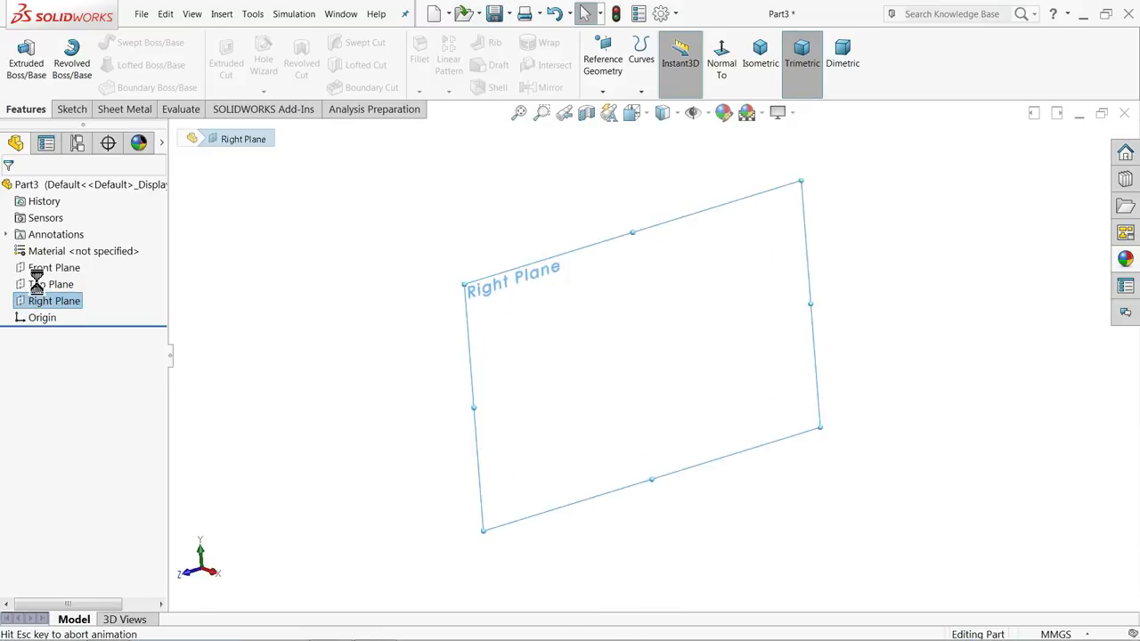
click(110, 42)
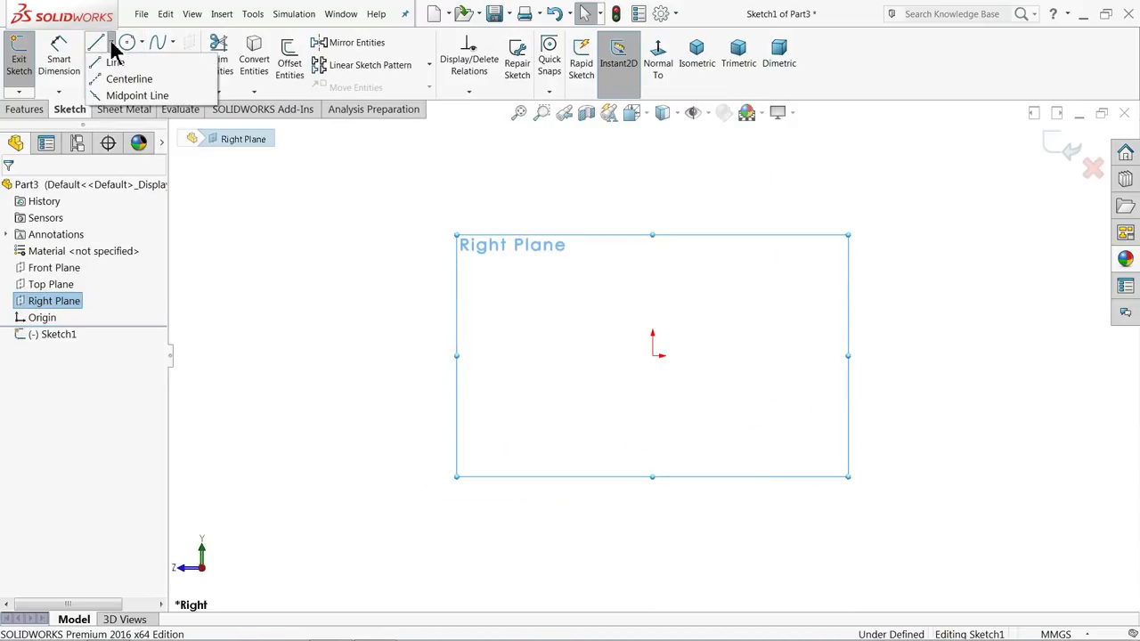
click(129, 80)
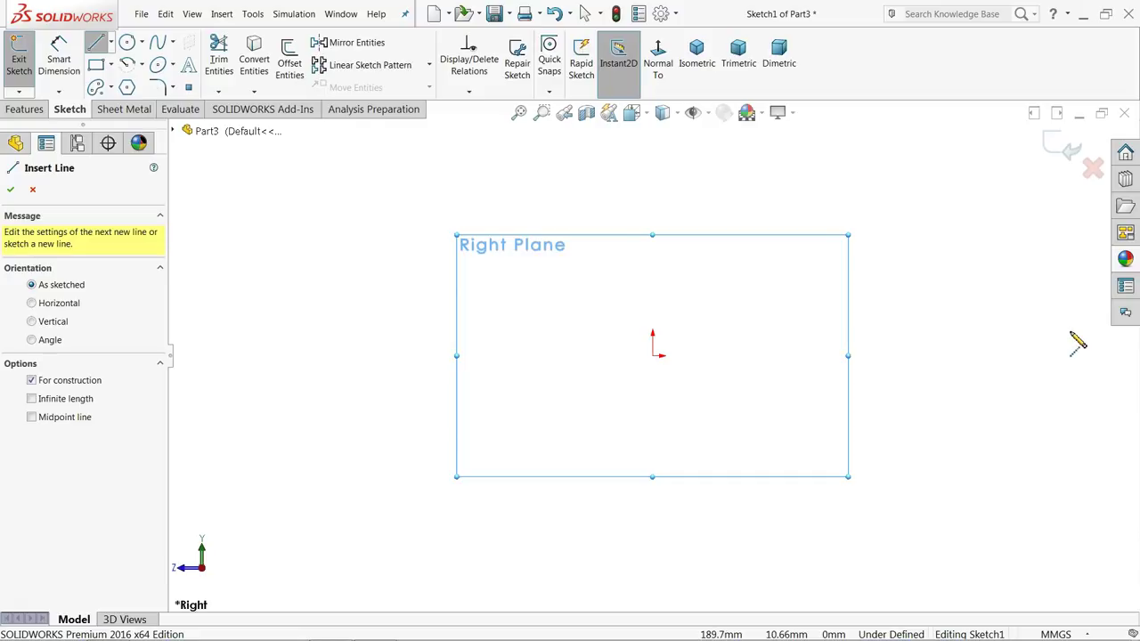
click(1072, 355)
click(652, 355)
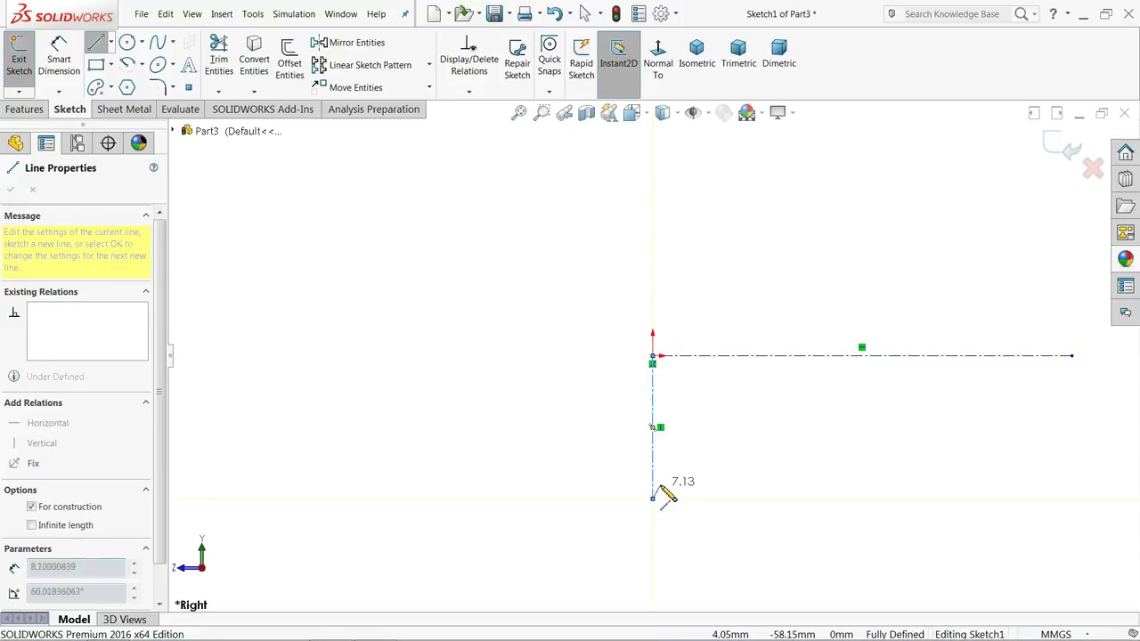
right_click(663, 497)
click(718, 450)
Sketch a slightly rising line about 77 mm long that passes just above the origin
key(f)
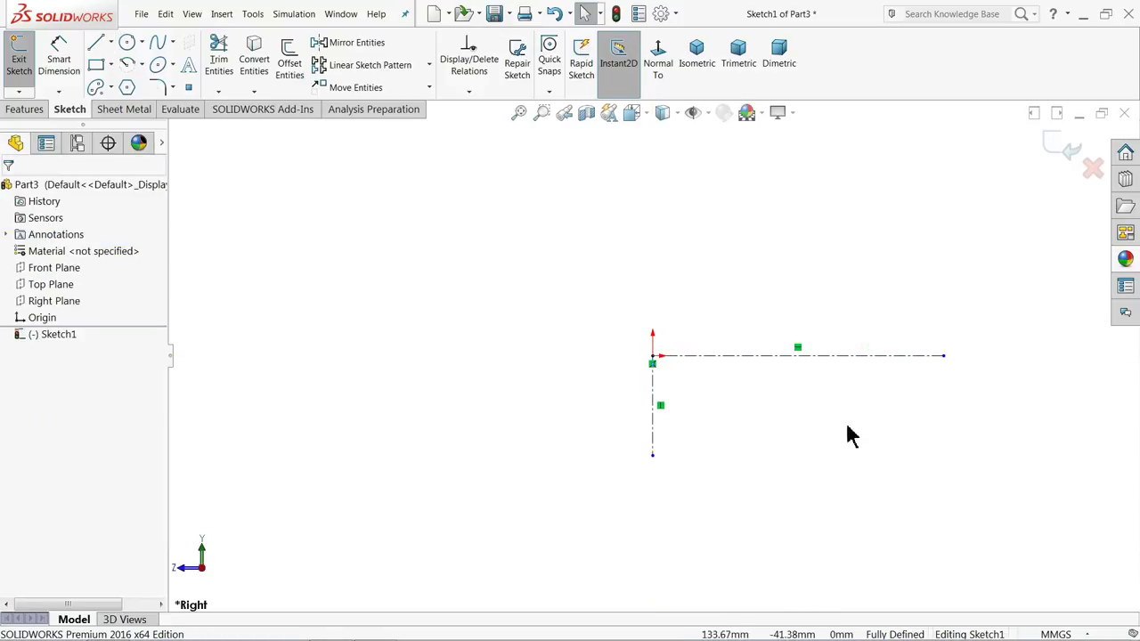
scroll(647, 379, down, 1)
scroll(626, 344, up, 1)
click(93, 50)
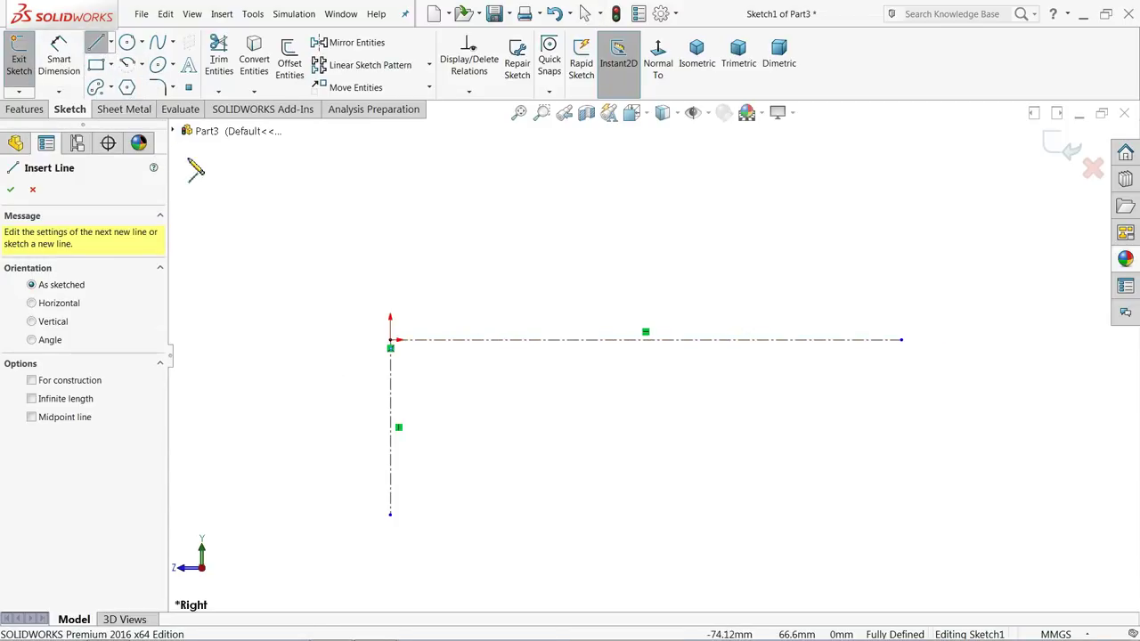
click(238, 329)
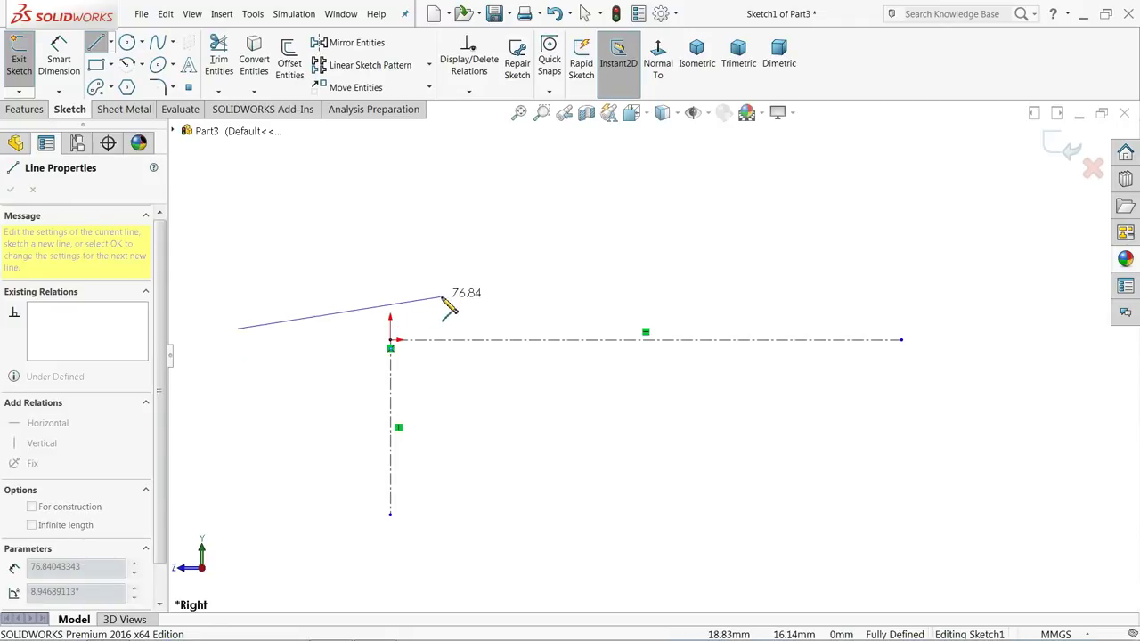
click(441, 298)
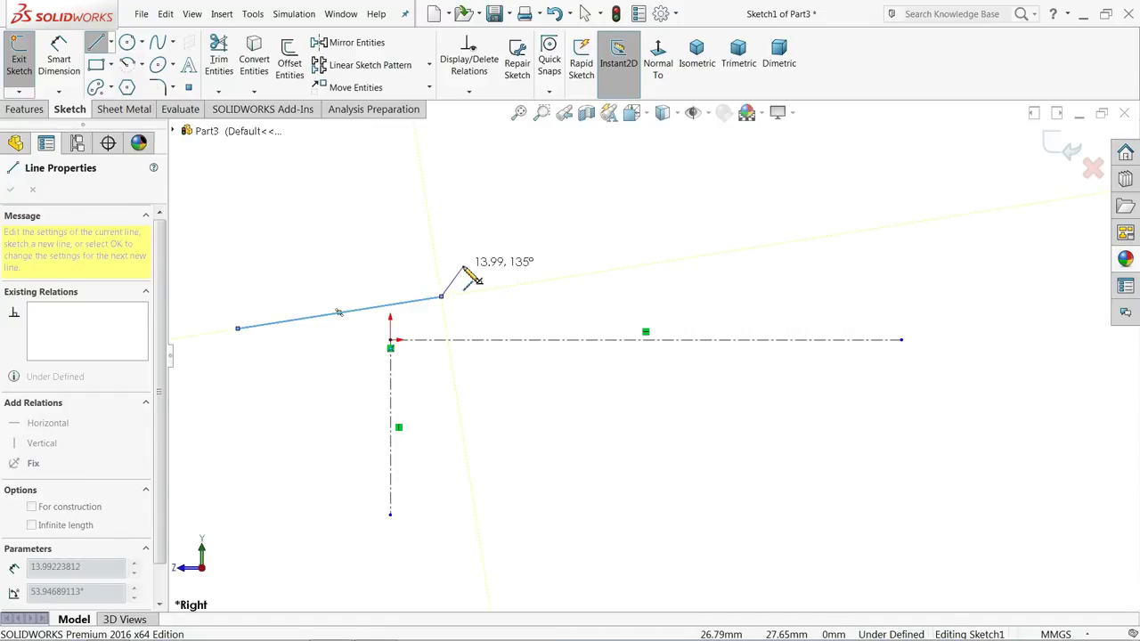
right_click(472, 278)
click(498, 274)
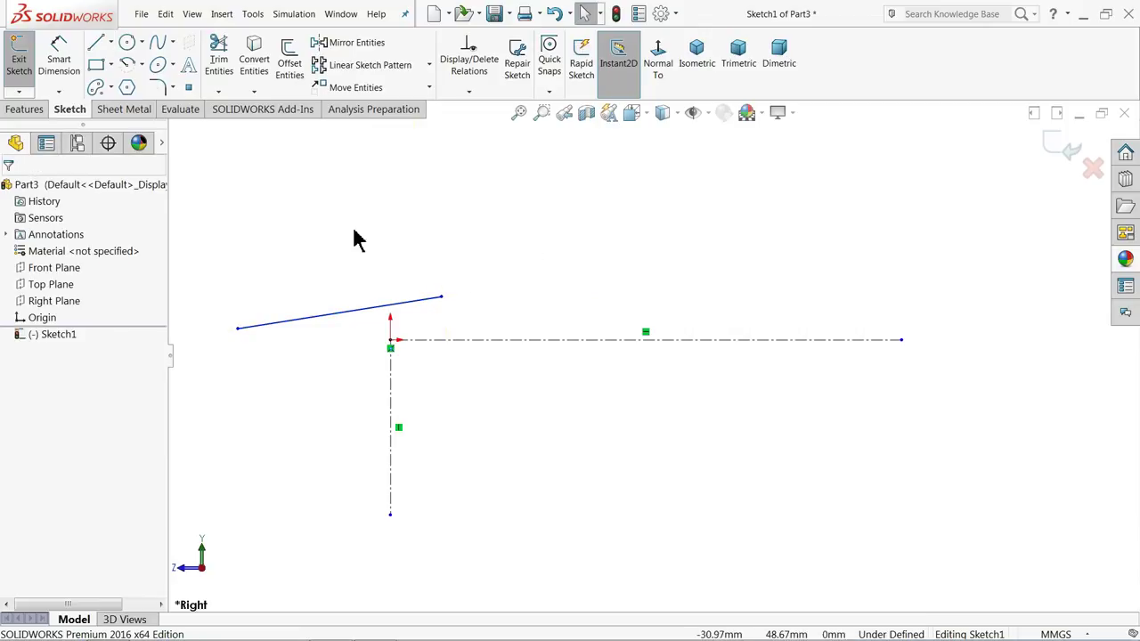
click(96, 45)
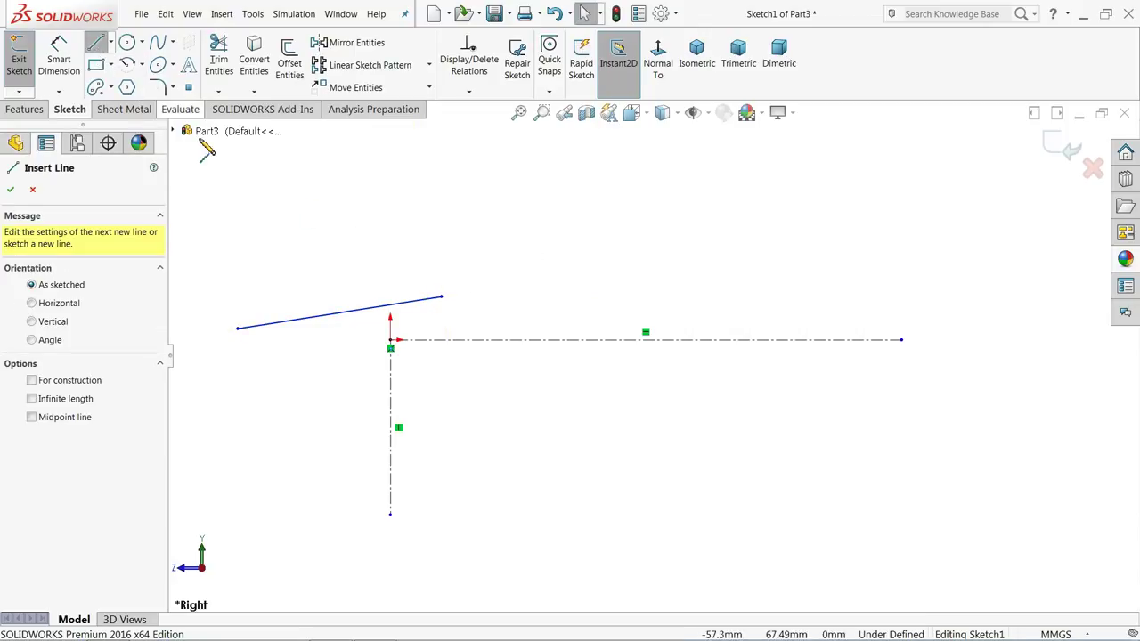
click(483, 243)
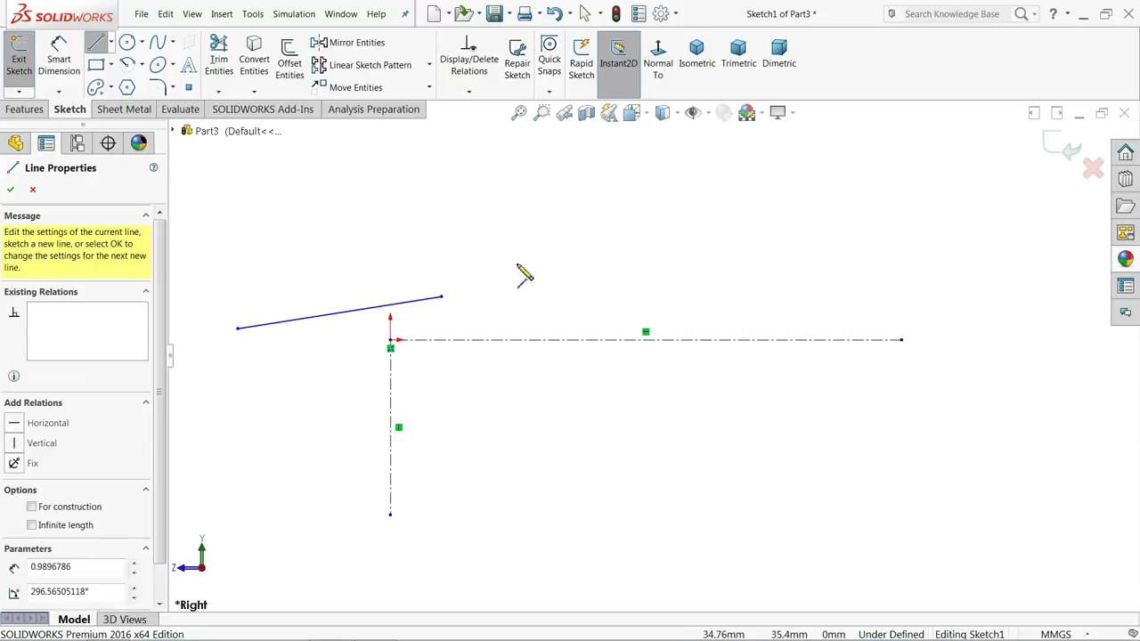
click(623, 273)
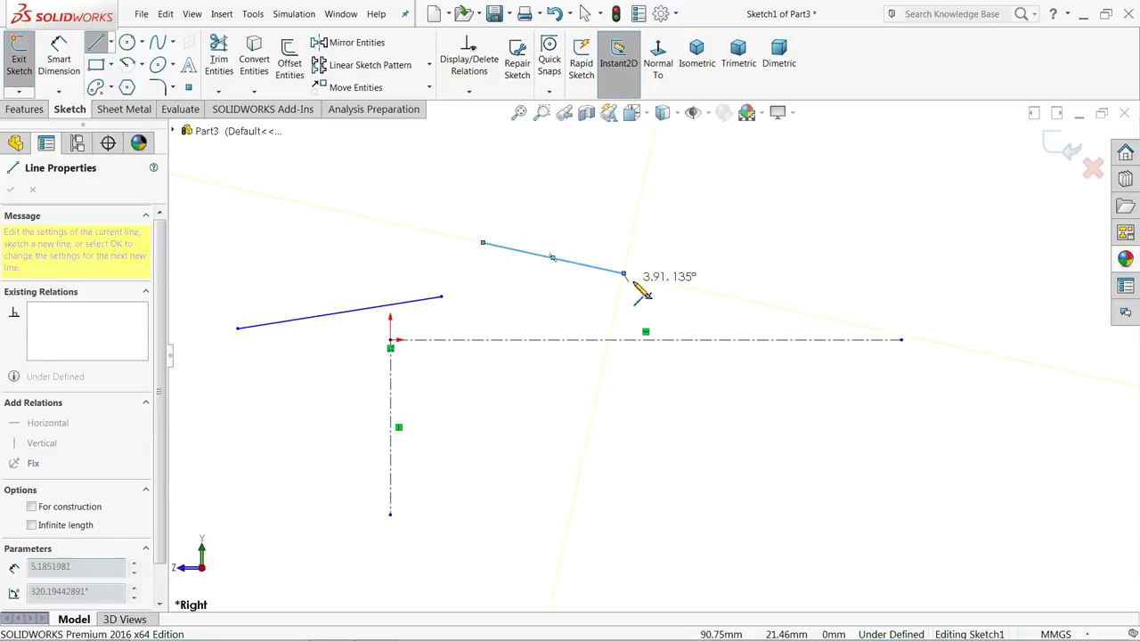
scroll(646, 298, down, 3)
right_click(669, 241)
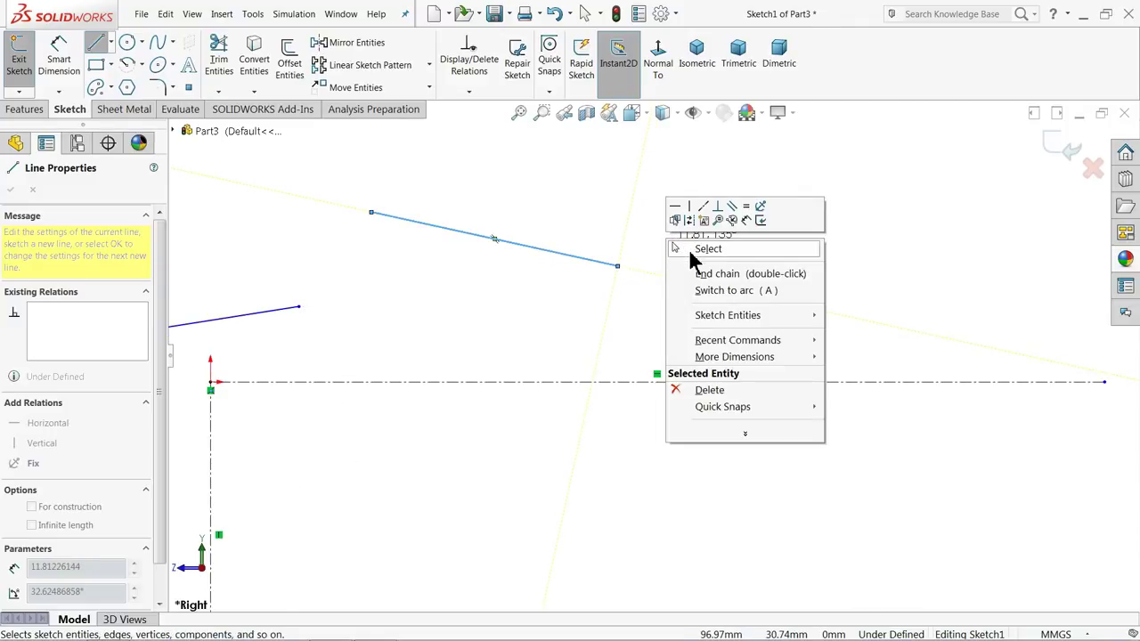
click(665, 247)
scroll(648, 356, up, 3)
click(569, 306)
key(Delete)
Sketch a centerline about 23 mm long upward from the higher end of the sloping line
click(392, 346)
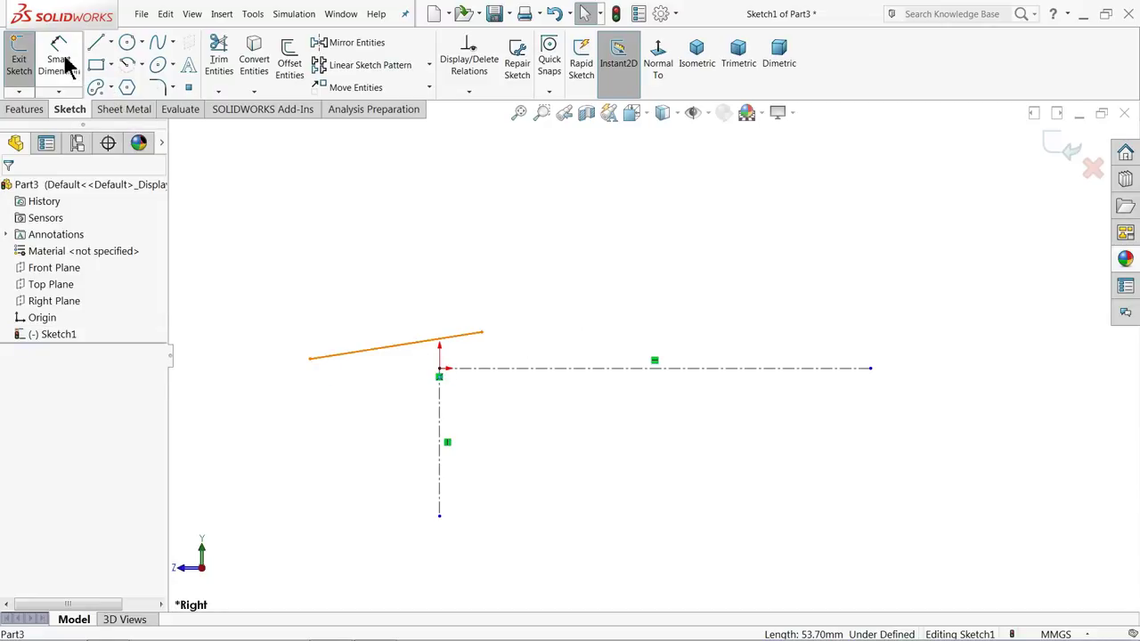
click(110, 45)
click(125, 77)
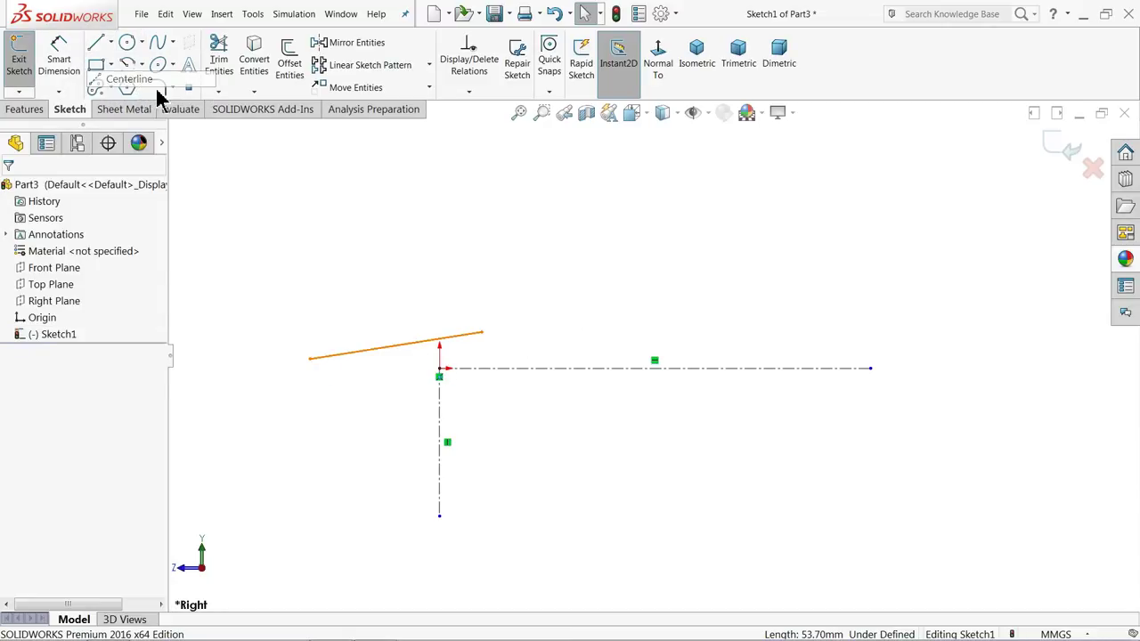
scroll(481, 355, down, 1)
click(502, 328)
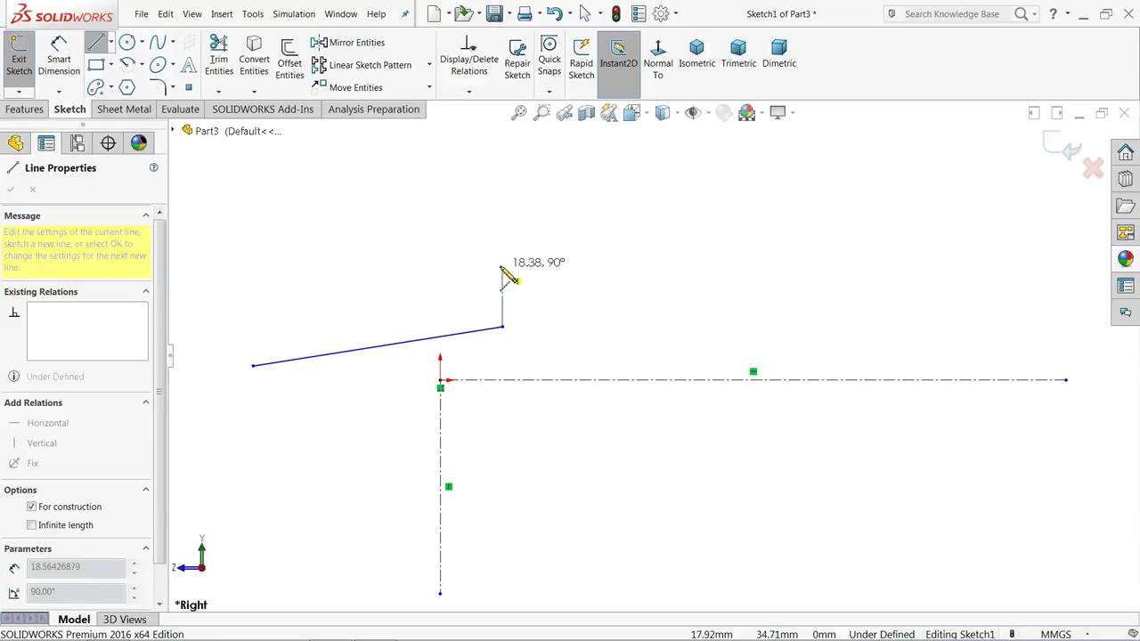
click(492, 253)
right_click(517, 252)
click(565, 262)
Make the short centerline perpendicular to the sloping line
scroll(521, 312, down, 3)
drag(535, 314, 497, 396)
click(564, 349)
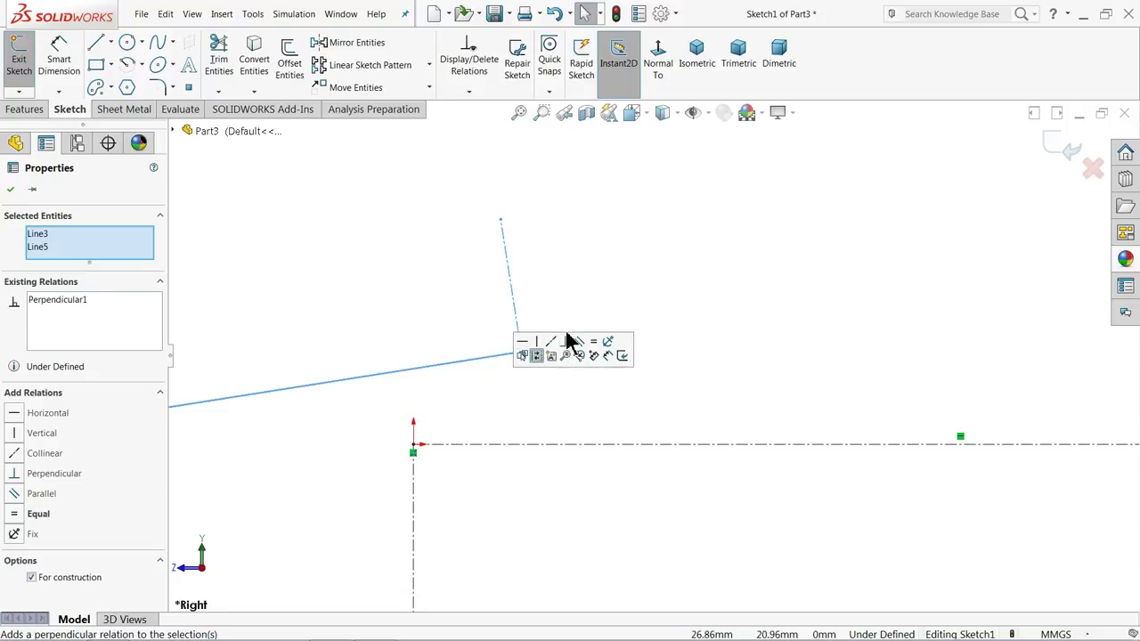
click(561, 300)
scroll(505, 387, down, 3)
scroll(646, 435, down, 3)
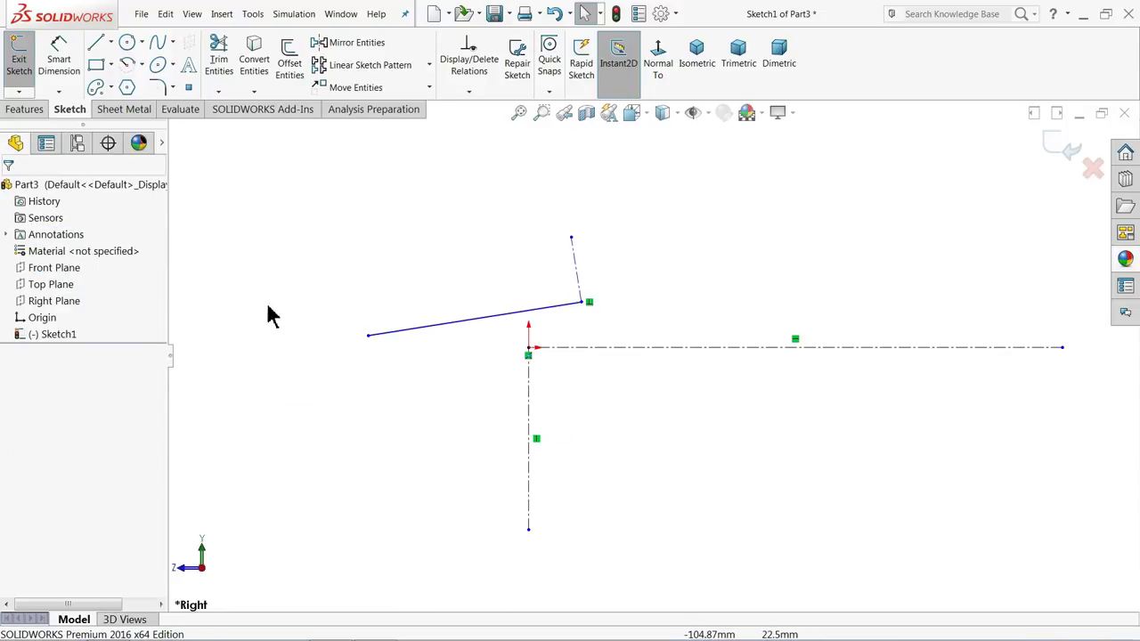
Dimension the distance between the short perpendicular centerline and the origin as 10 mm
click(59, 63)
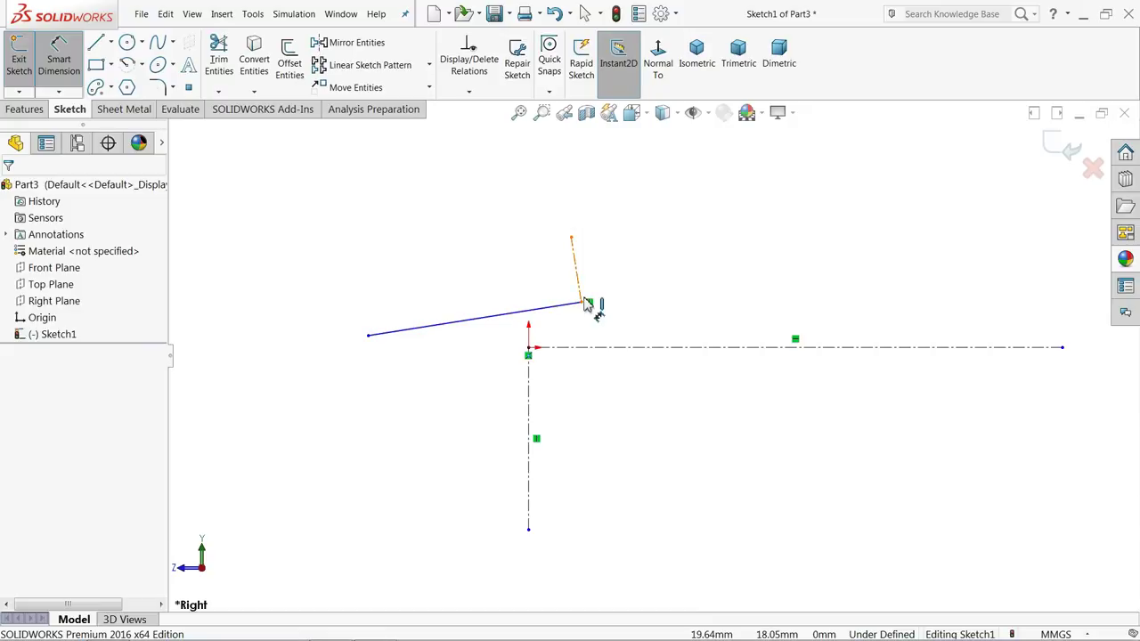
click(577, 283)
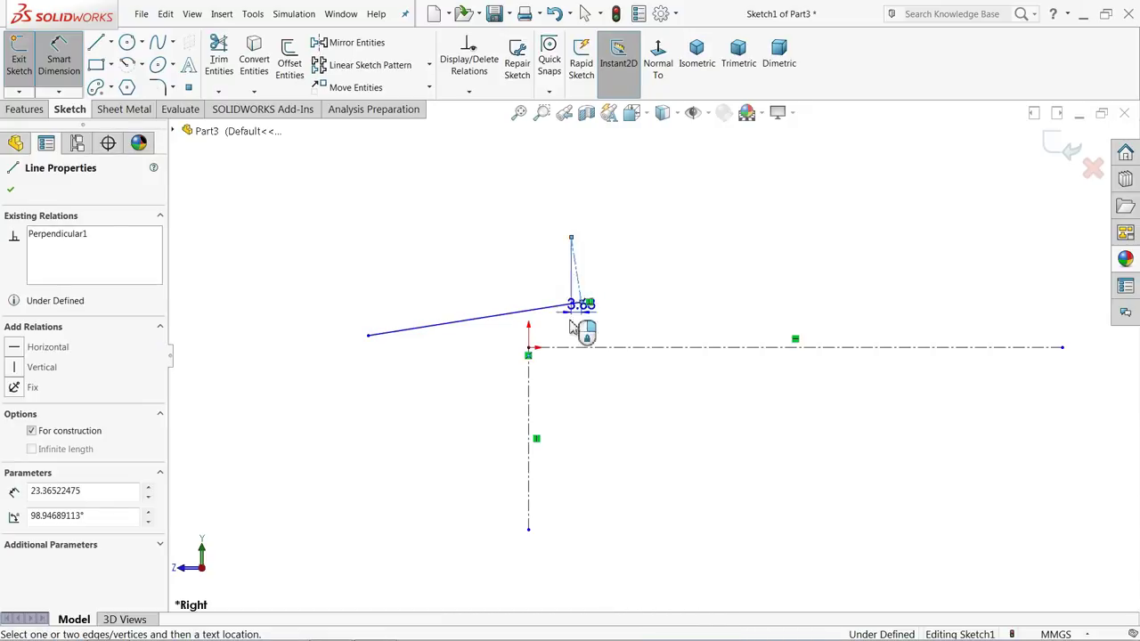
click(529, 348)
click(597, 527)
text(10)
key(Return)
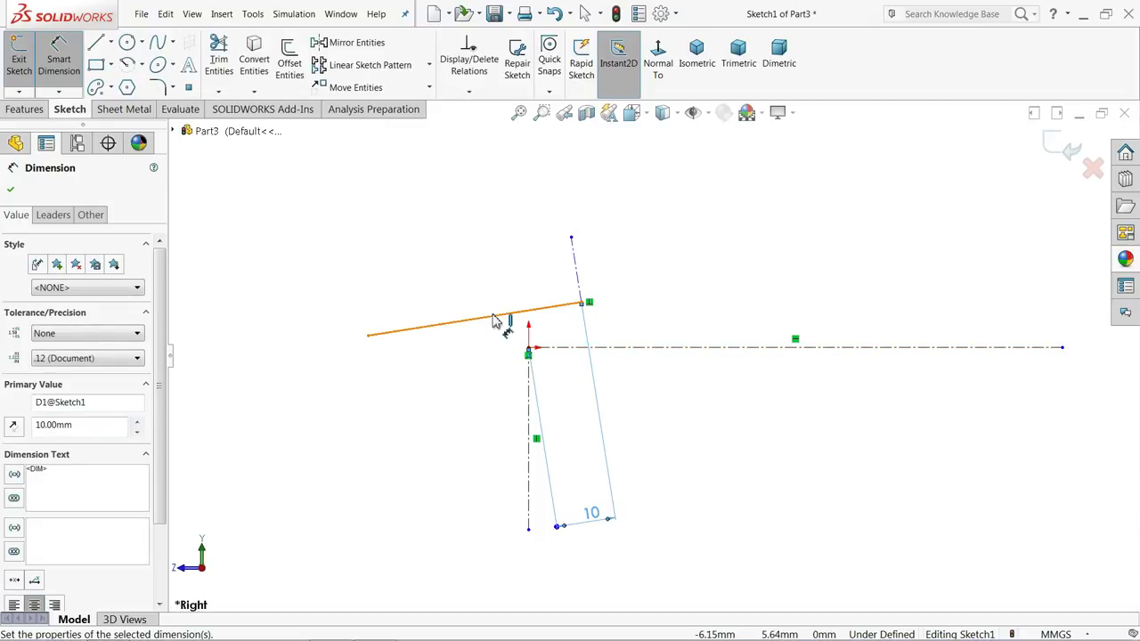
Dimension the sloping line's length as 45 mm
click(497, 317)
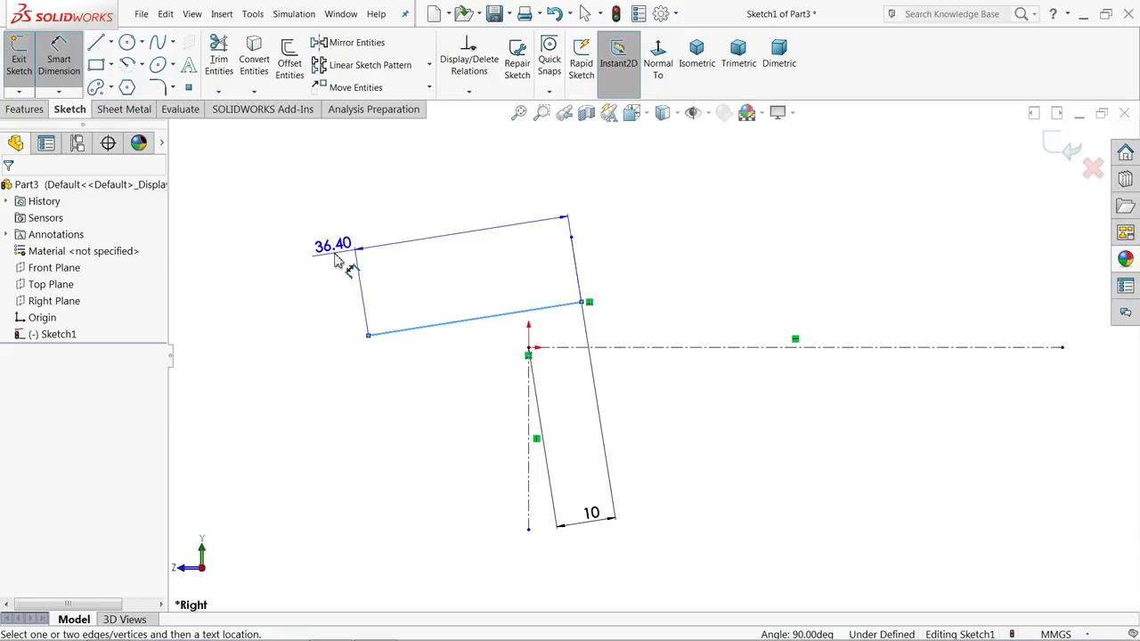
click(340, 249)
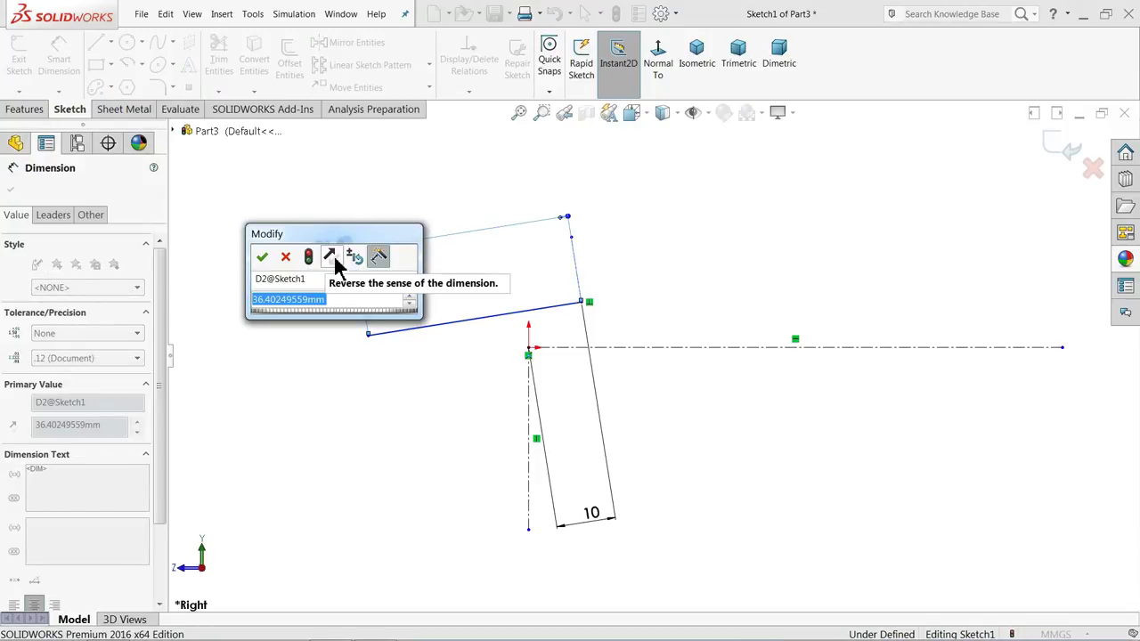
text(45)
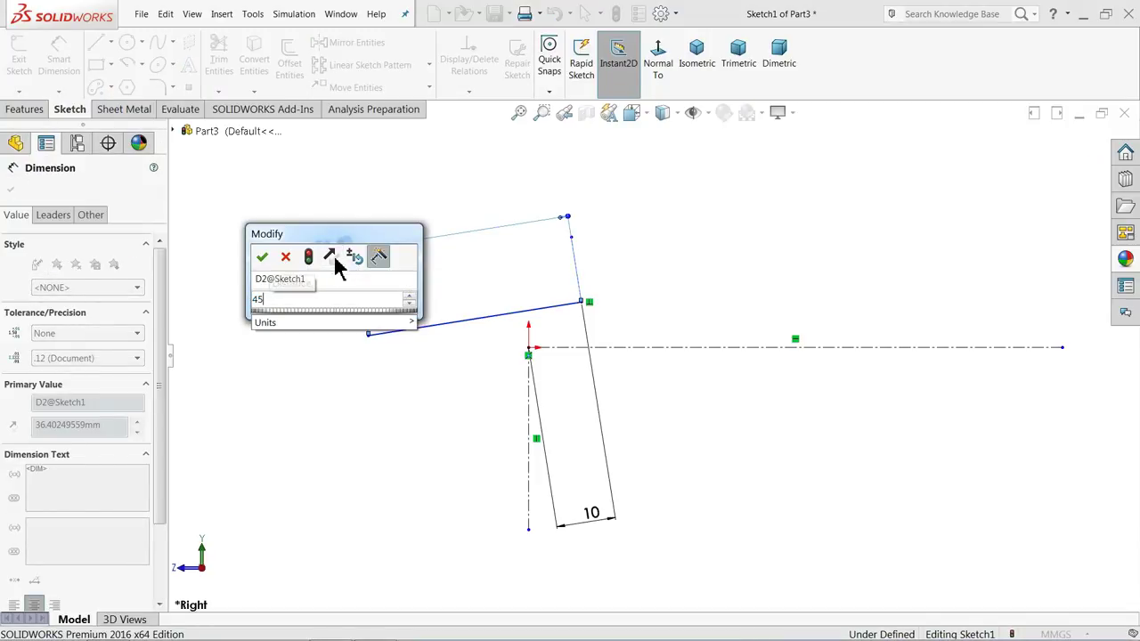
key(Return)
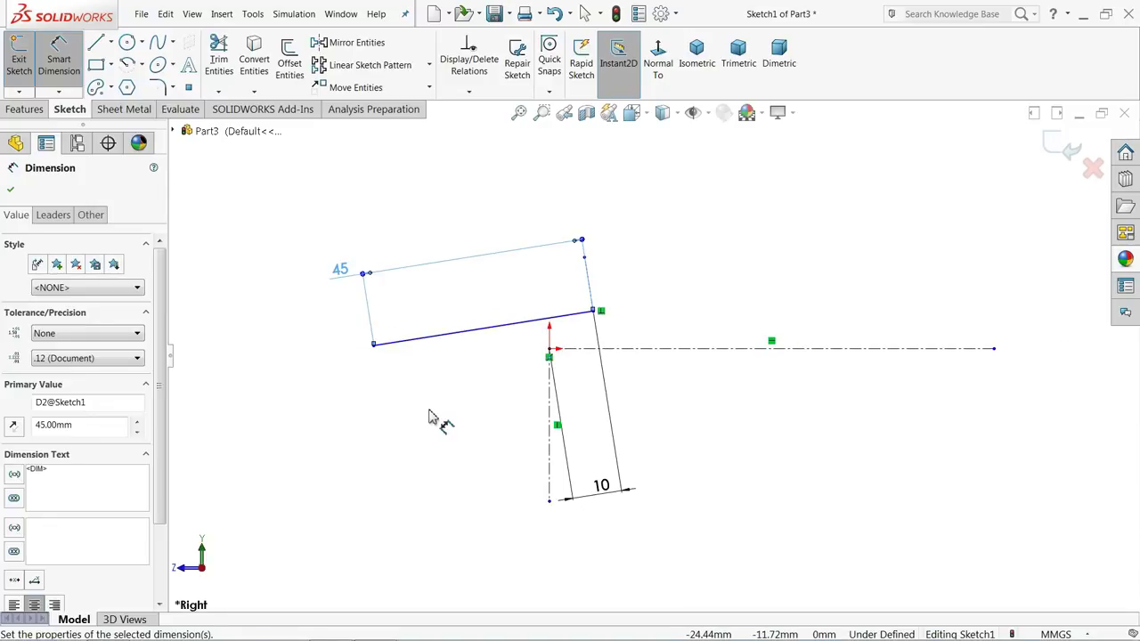
click(497, 386)
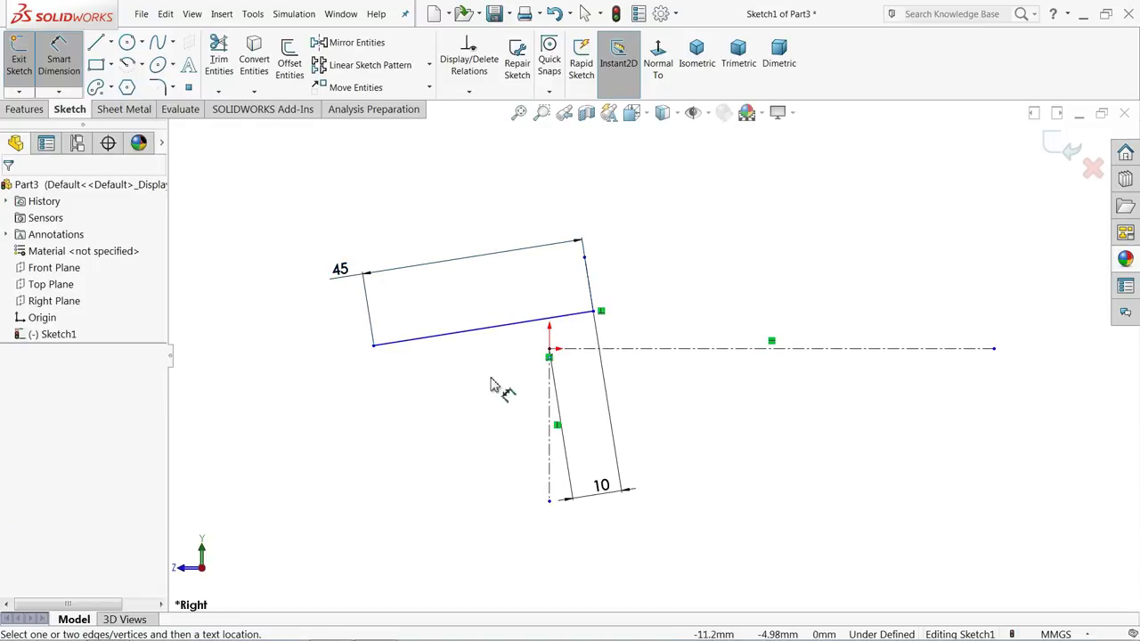
Dimension the normal distance from the origin to the sloping line as 6 mm
click(551, 356)
click(525, 323)
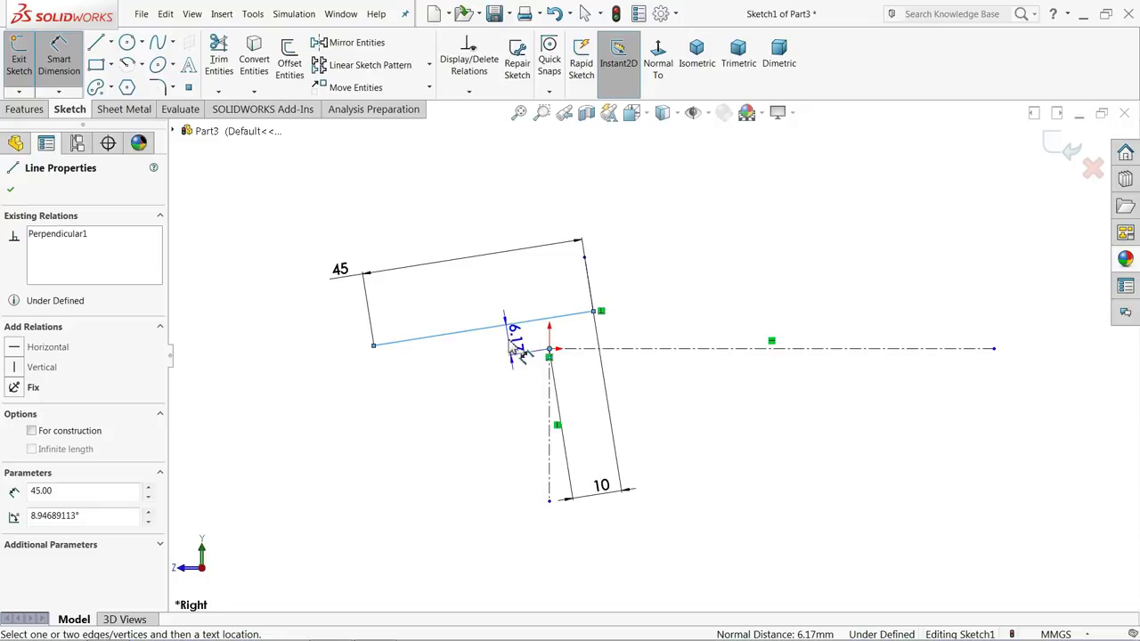
click(504, 341)
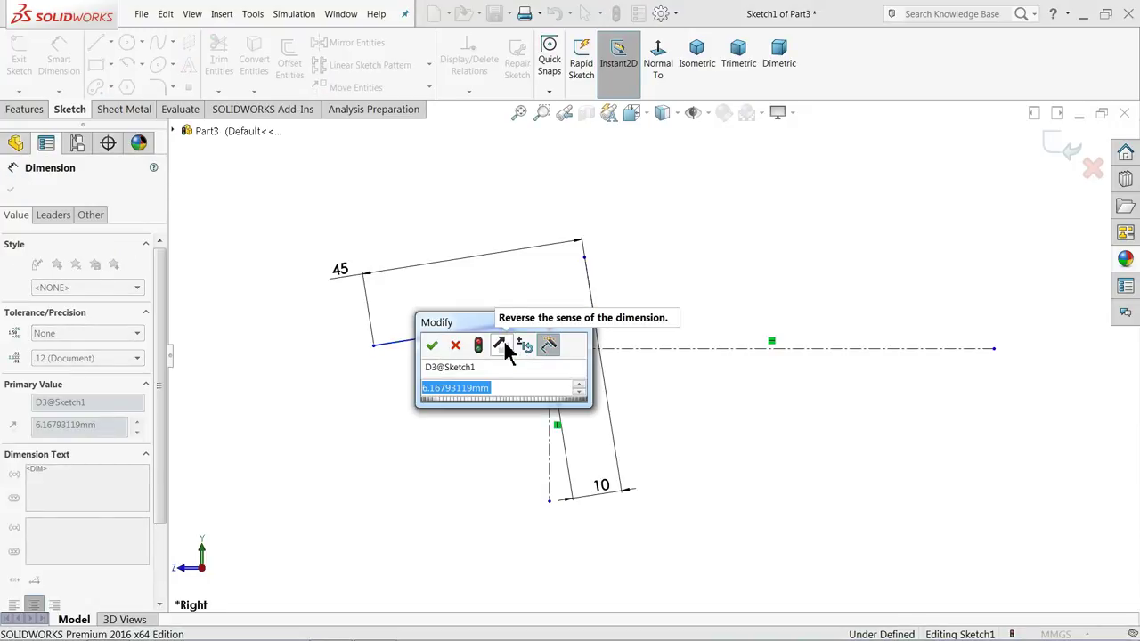
text(6)
key(Return)
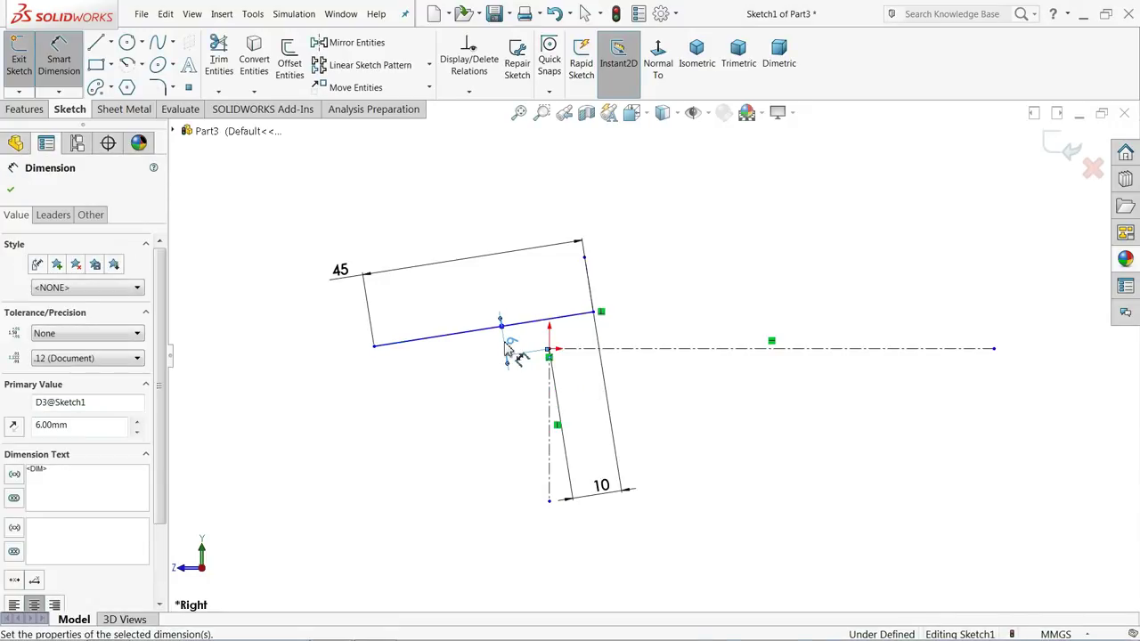
click(456, 375)
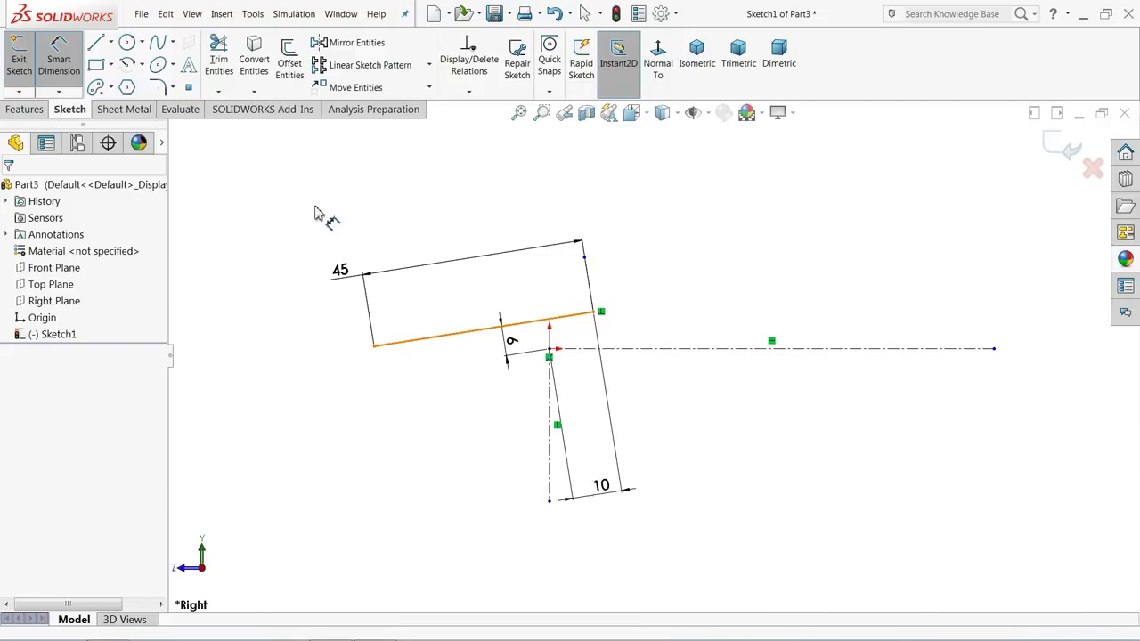
Dimension the vertical centerline below the origin to a length of 25 mm
click(111, 44)
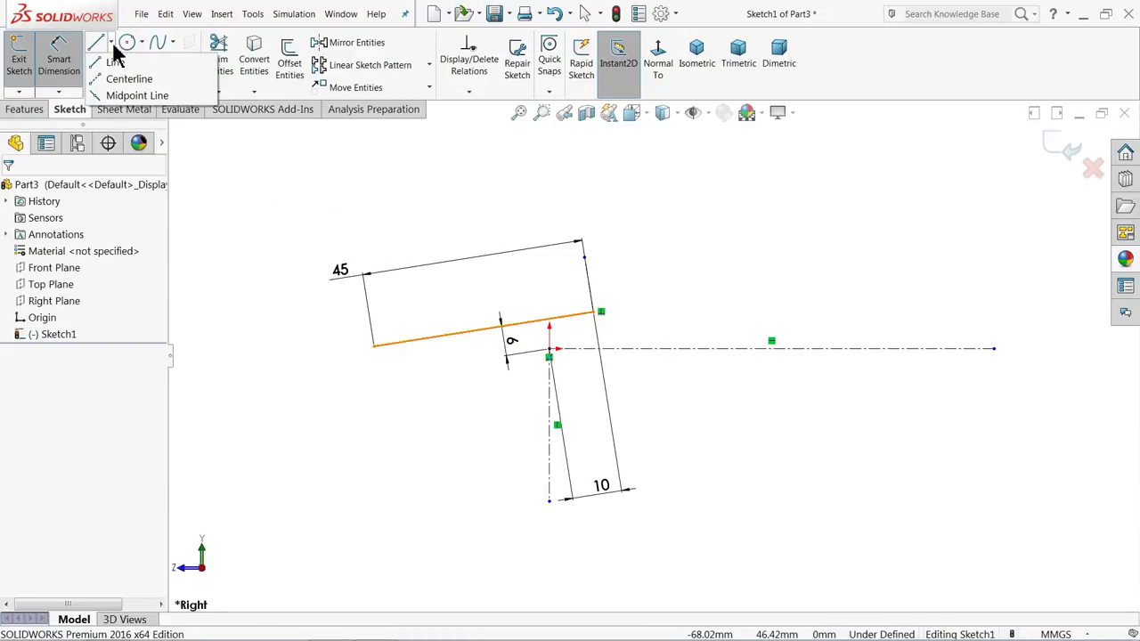
mouse_move(63, 72)
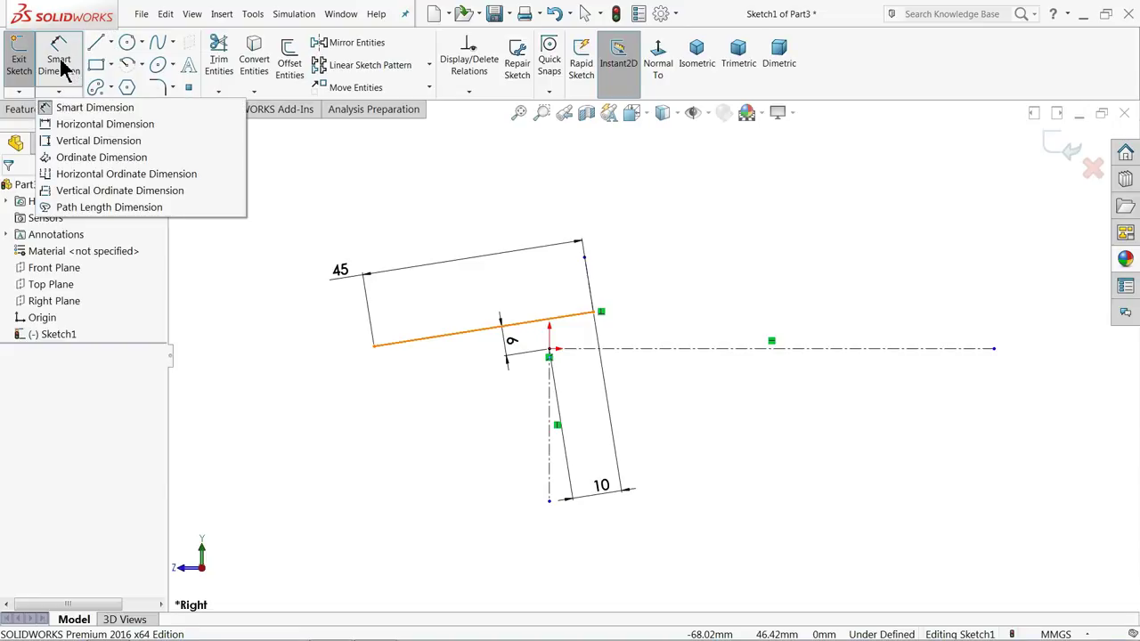
click(66, 71)
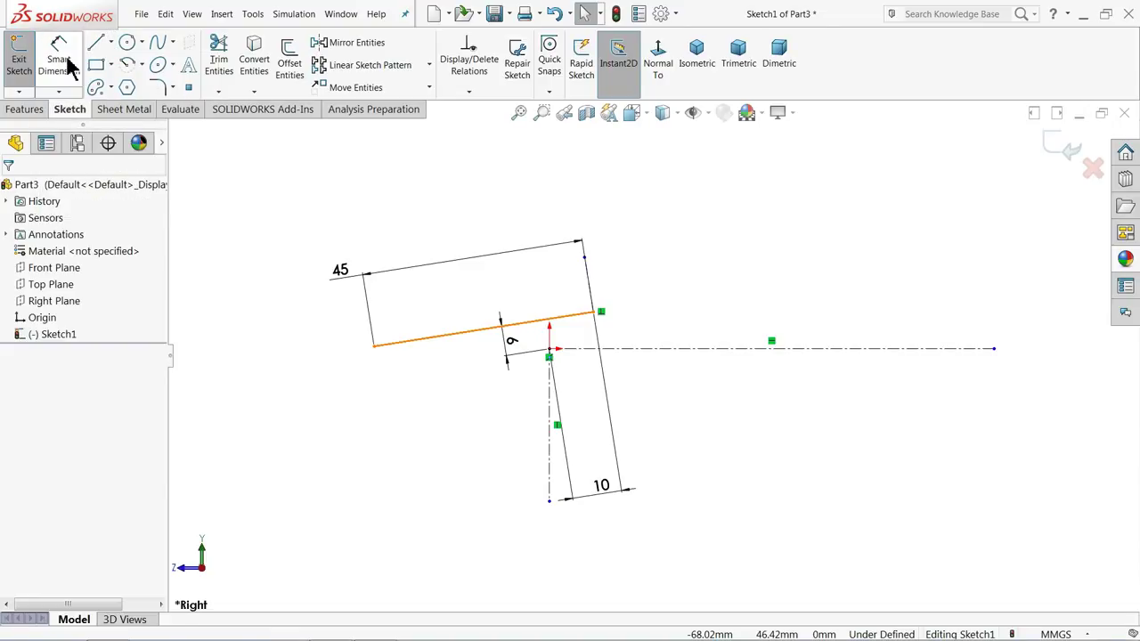
click(554, 429)
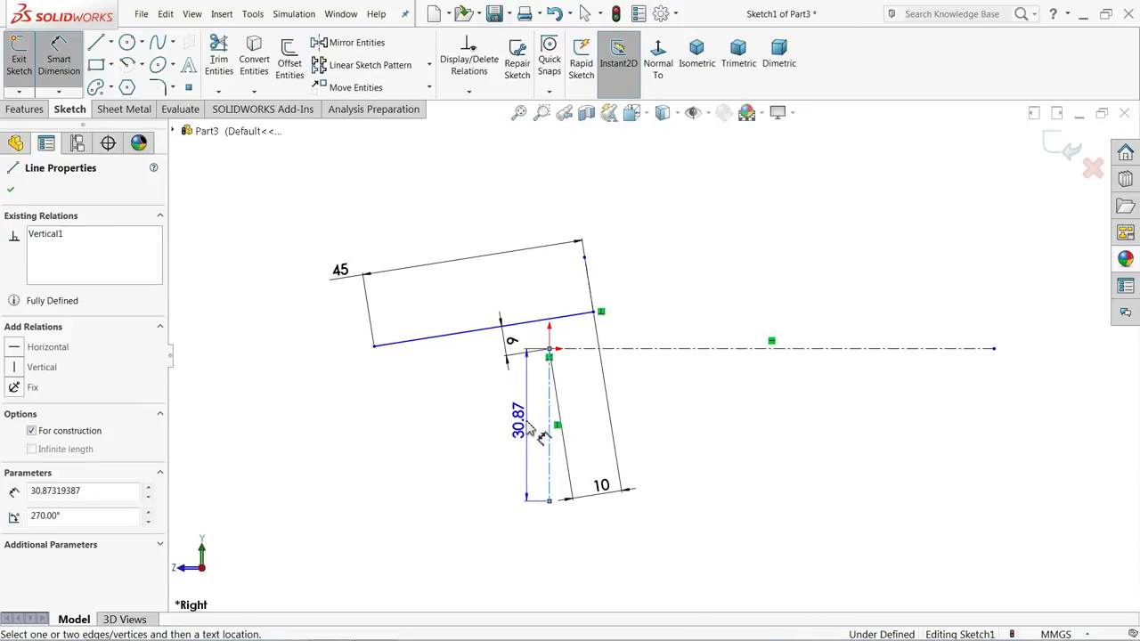
click(522, 433)
text(25)
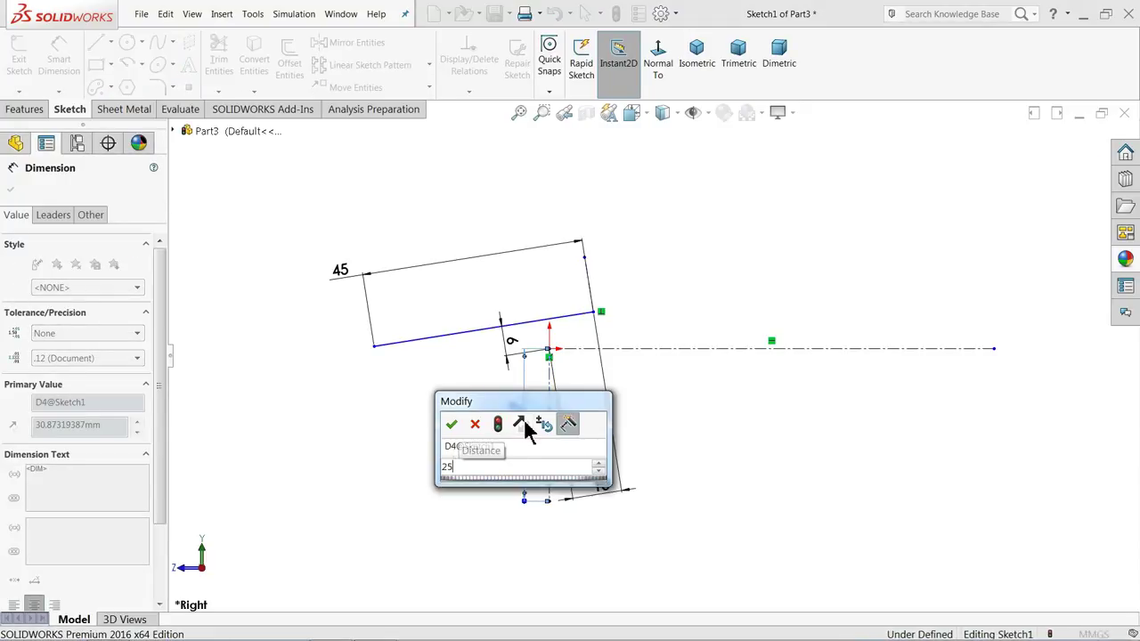
key(Return)
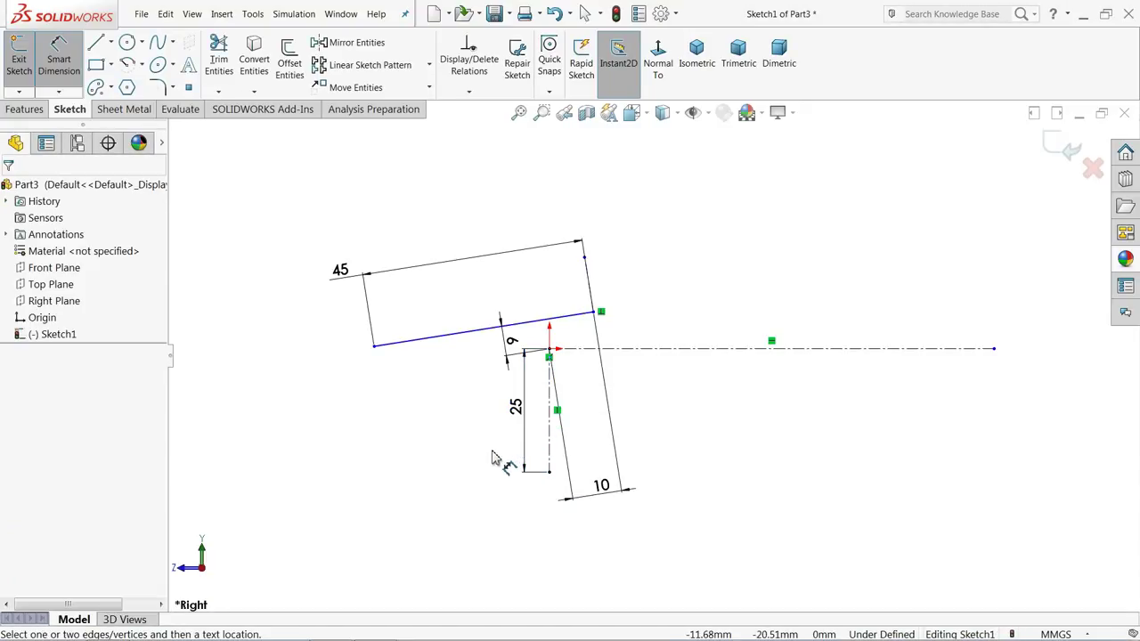
Sketch a horizontal centerline about 98 mm long from the vertical centerline's lower end and delete the horizontal centerline through the origin
click(111, 44)
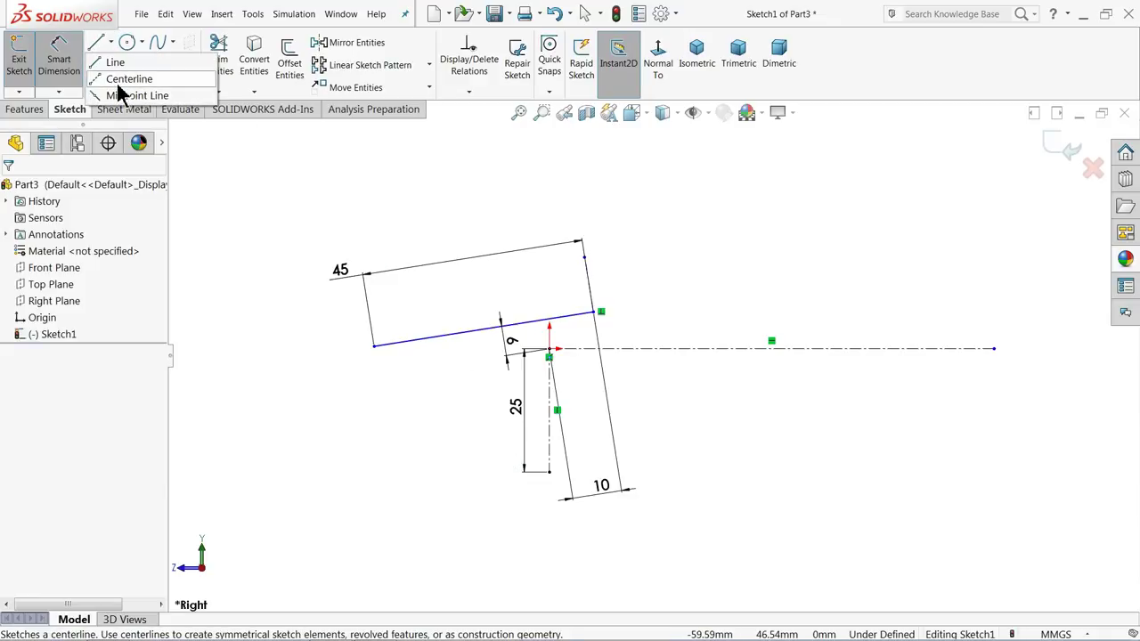
click(124, 80)
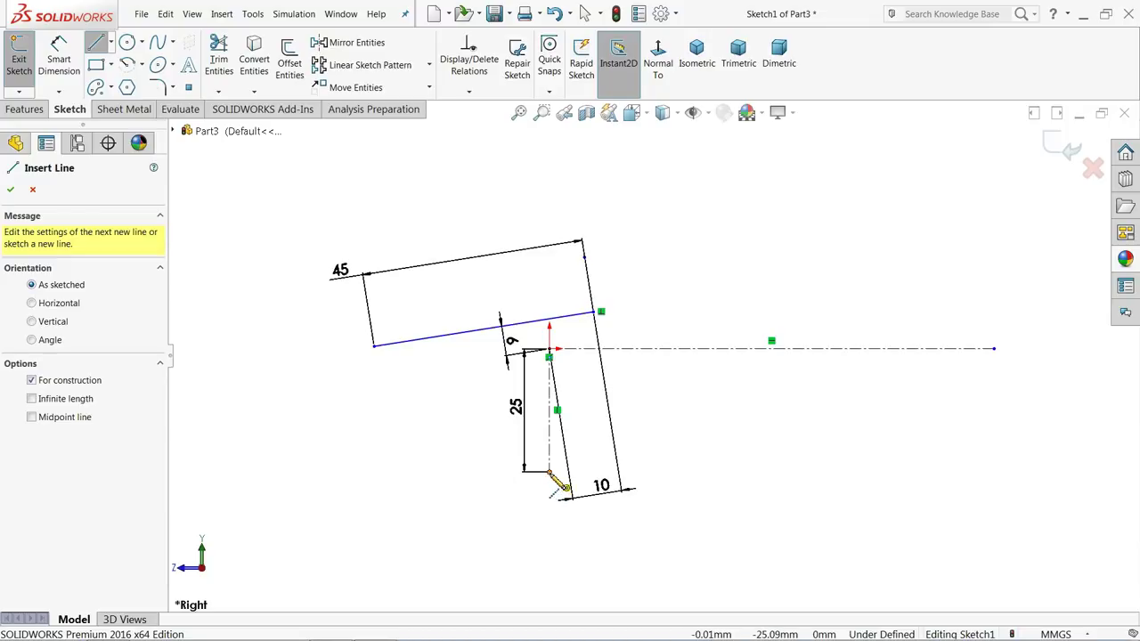
click(550, 473)
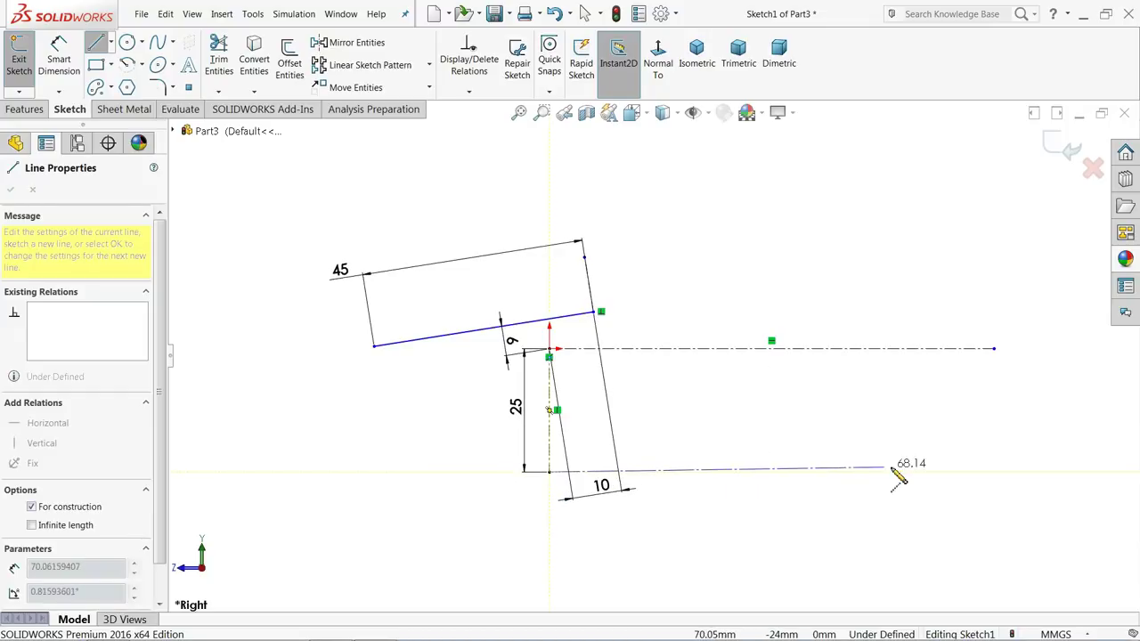
click(1037, 473)
right_click(1047, 454)
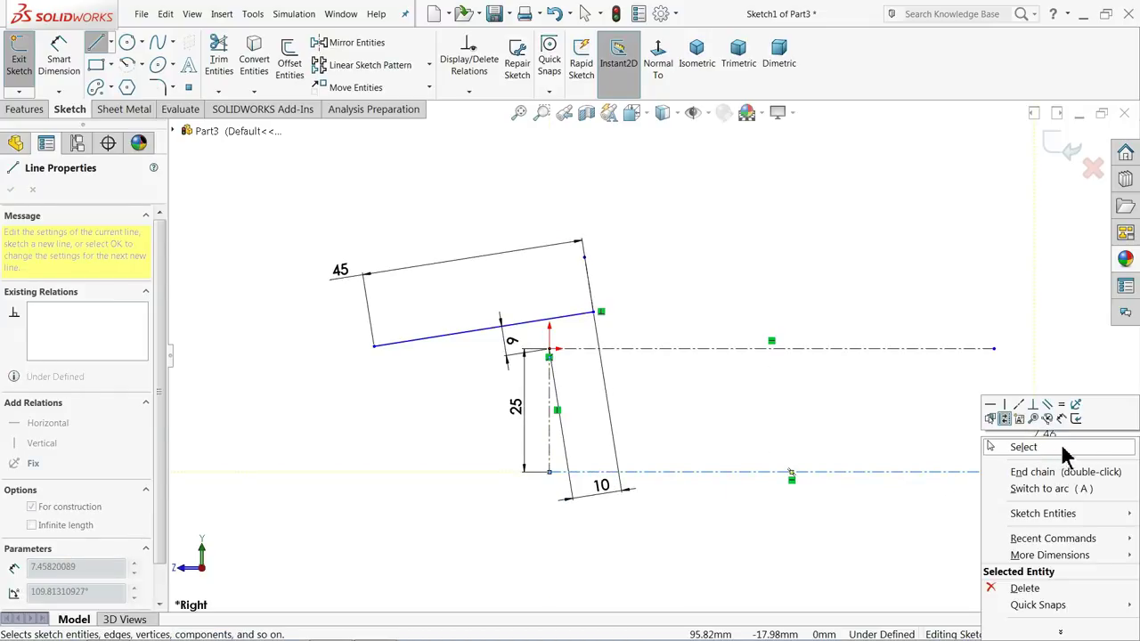
click(1055, 449)
scroll(725, 440, up, 3)
scroll(885, 410, down, 2)
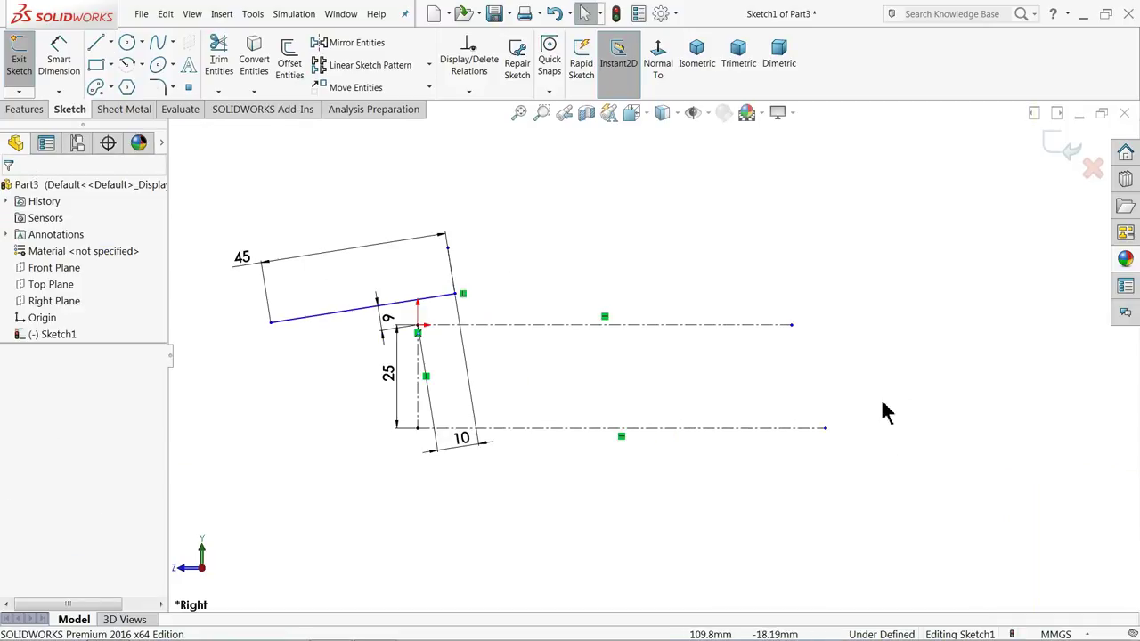
click(628, 325)
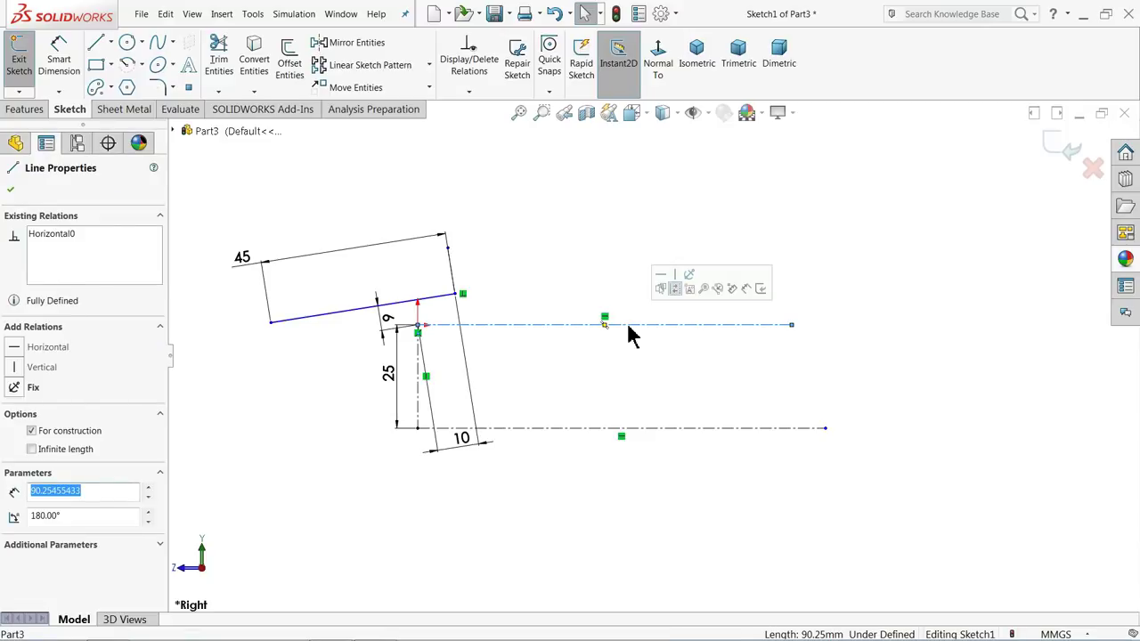
key(Delete)
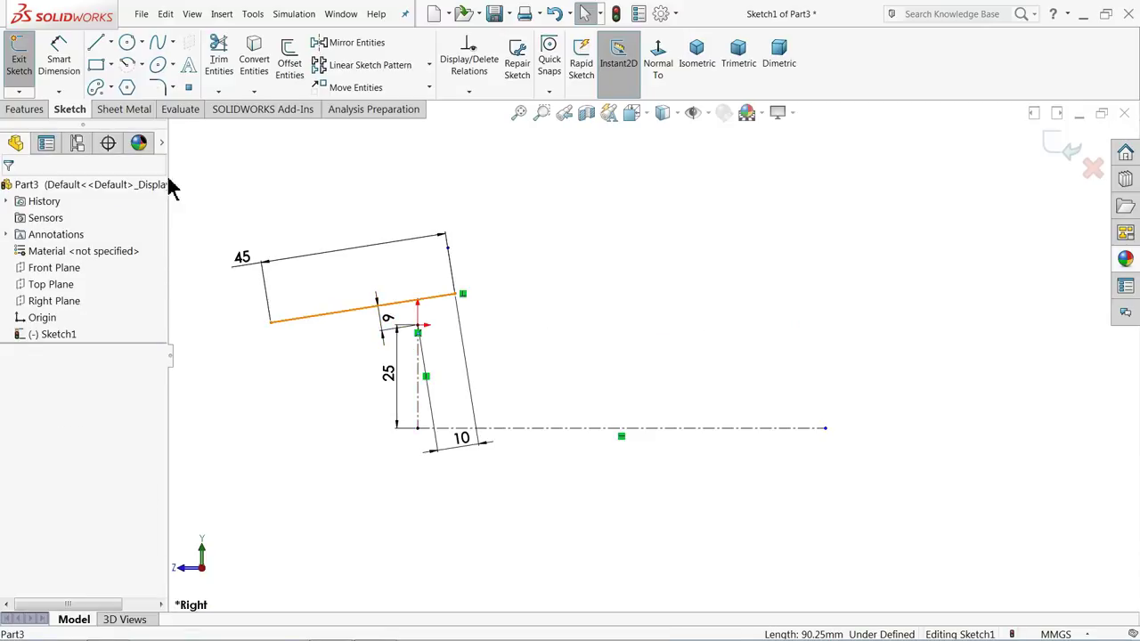
Dimension the angle between the sloping line and the lower horizontal centerline as 10 degrees
click(58, 61)
scroll(334, 361, down, 2)
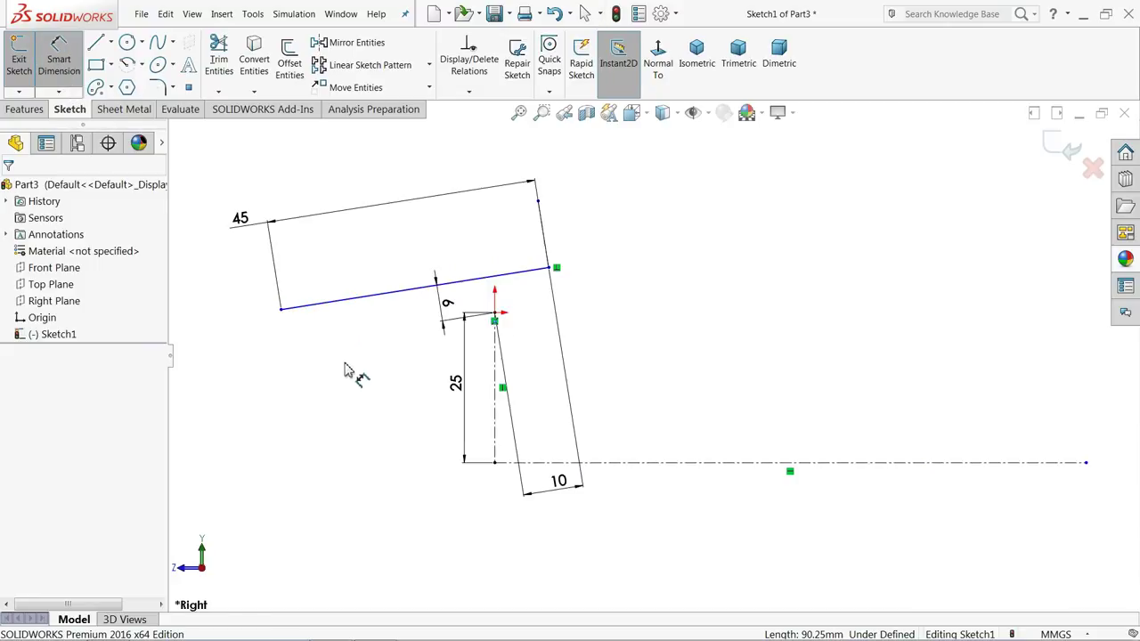
click(383, 307)
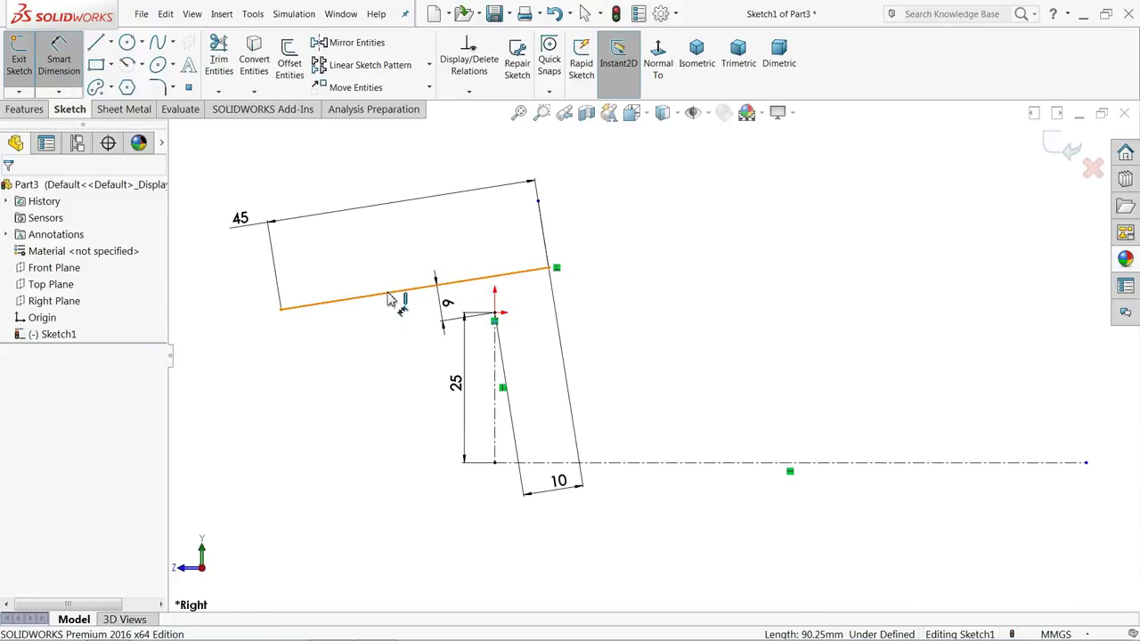
click(596, 464)
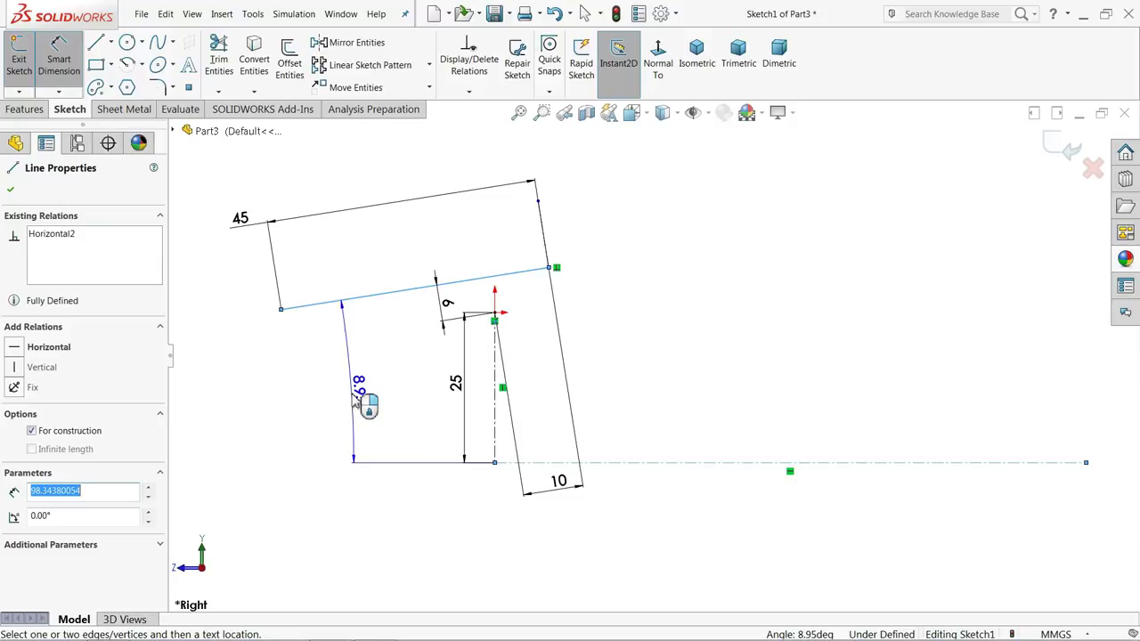
click(356, 401)
text(10)
key(Return)
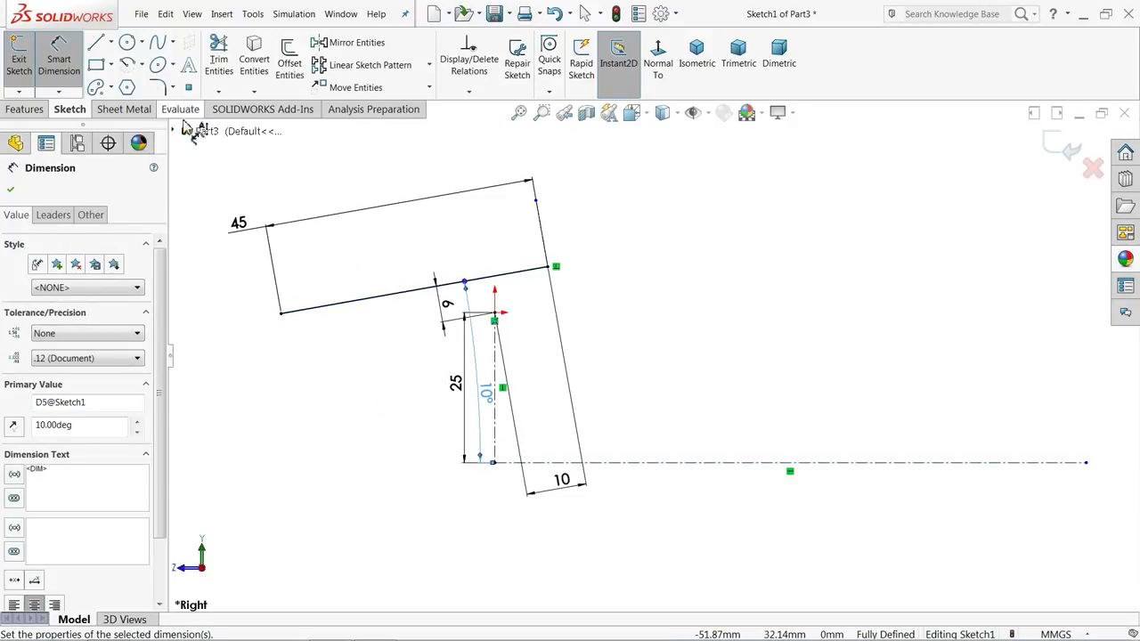
Sketch a downward-sloping line about 38 mm long, continued by a tangent arc of about 7.6 mm radius and a steeper descending line
click(97, 42)
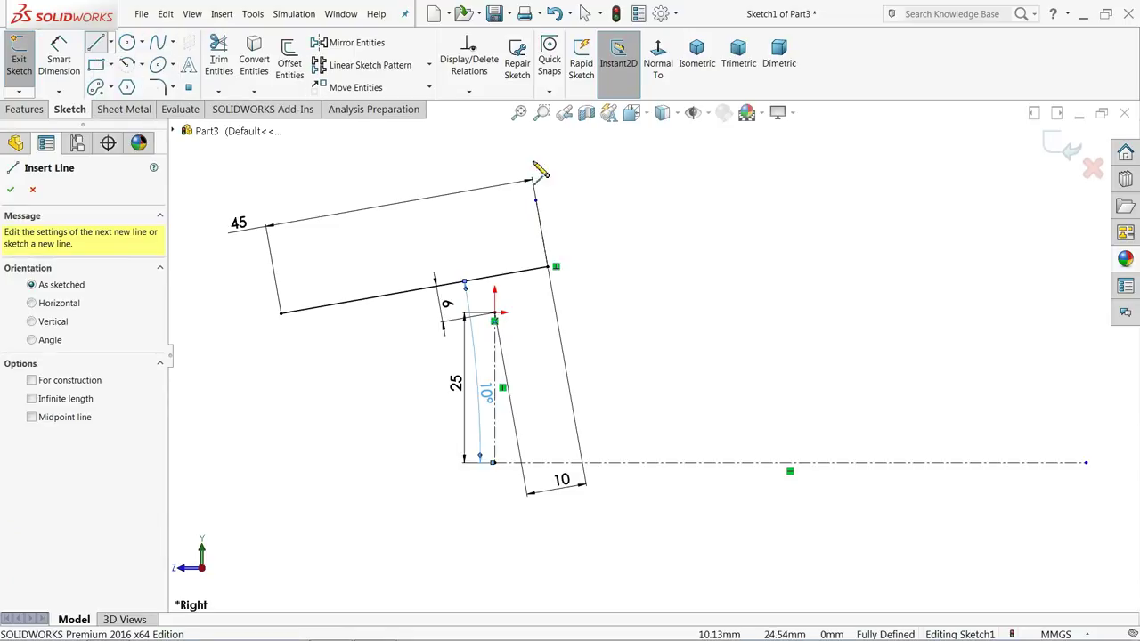
click(632, 209)
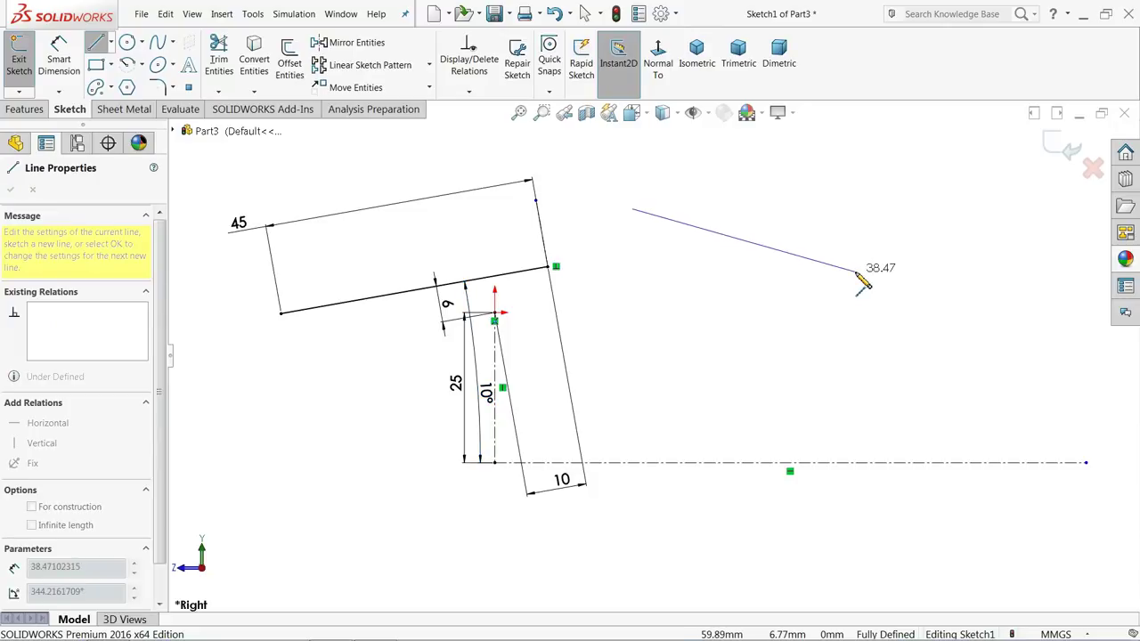
click(857, 272)
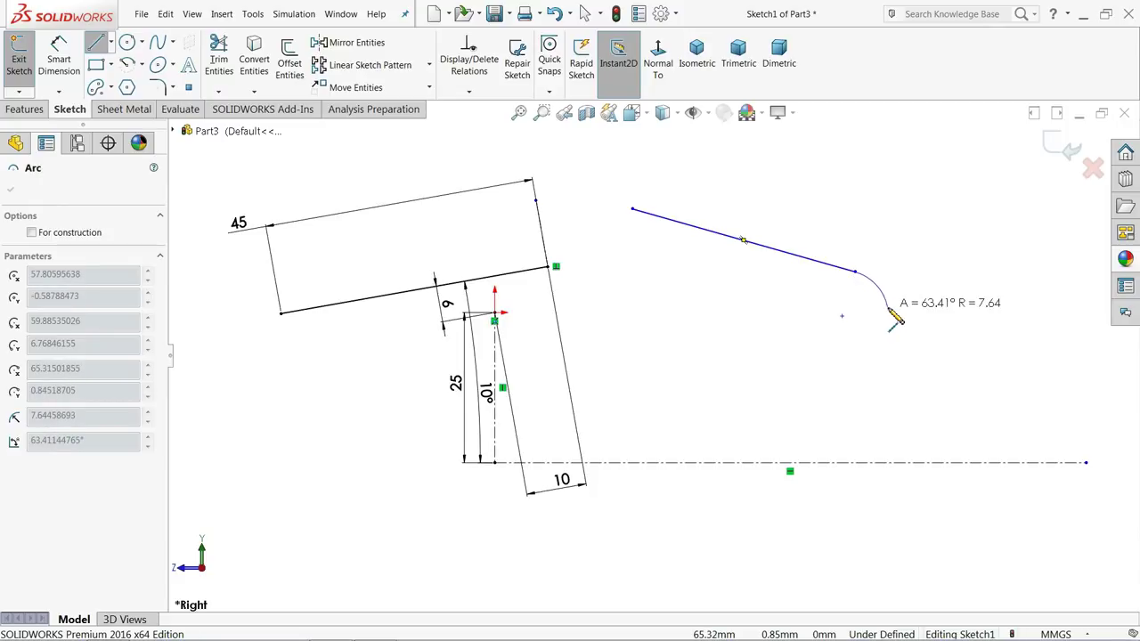
click(888, 308)
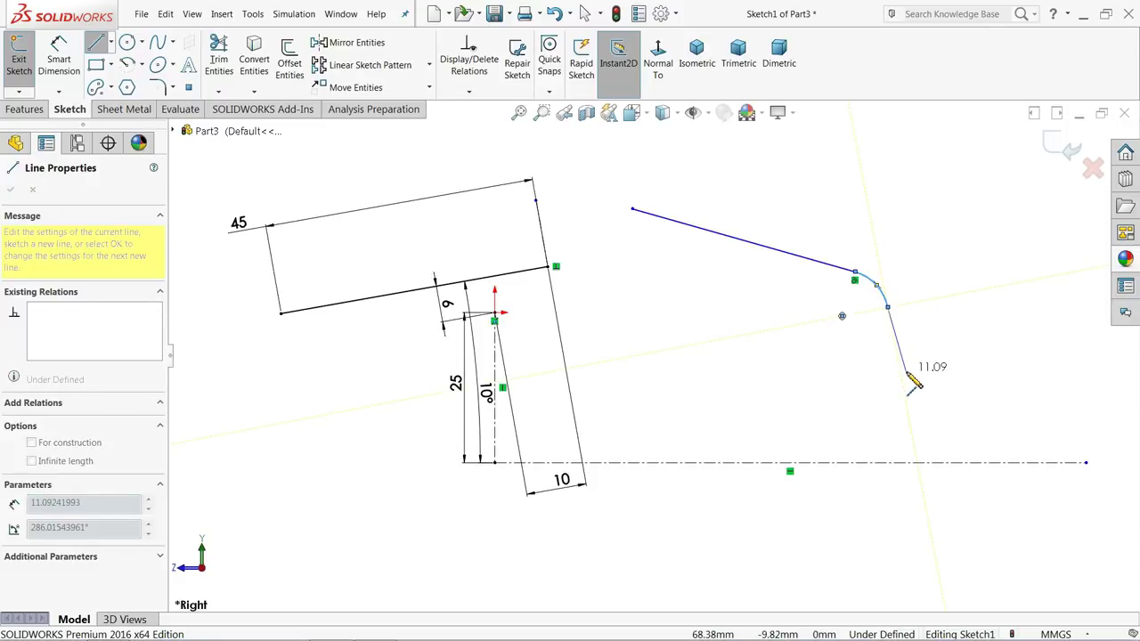
click(911, 400)
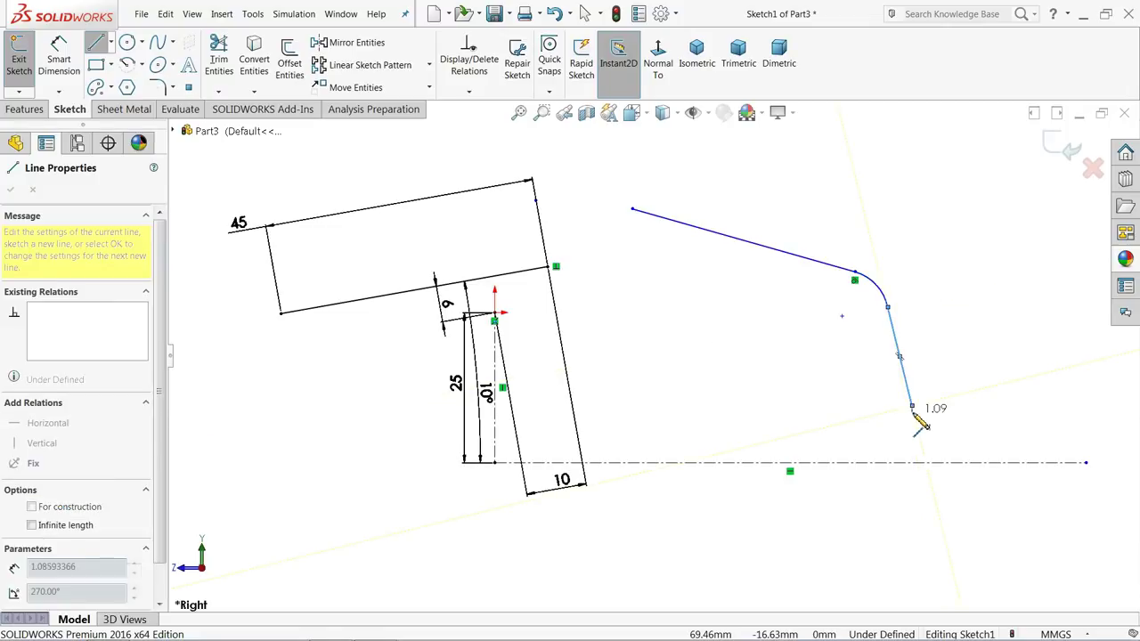
Continue the chain with a tangent U-shaped arc of about 10.7 mm radius above the horizontal centerline and a short rising line
double_click(913, 407)
click(912, 407)
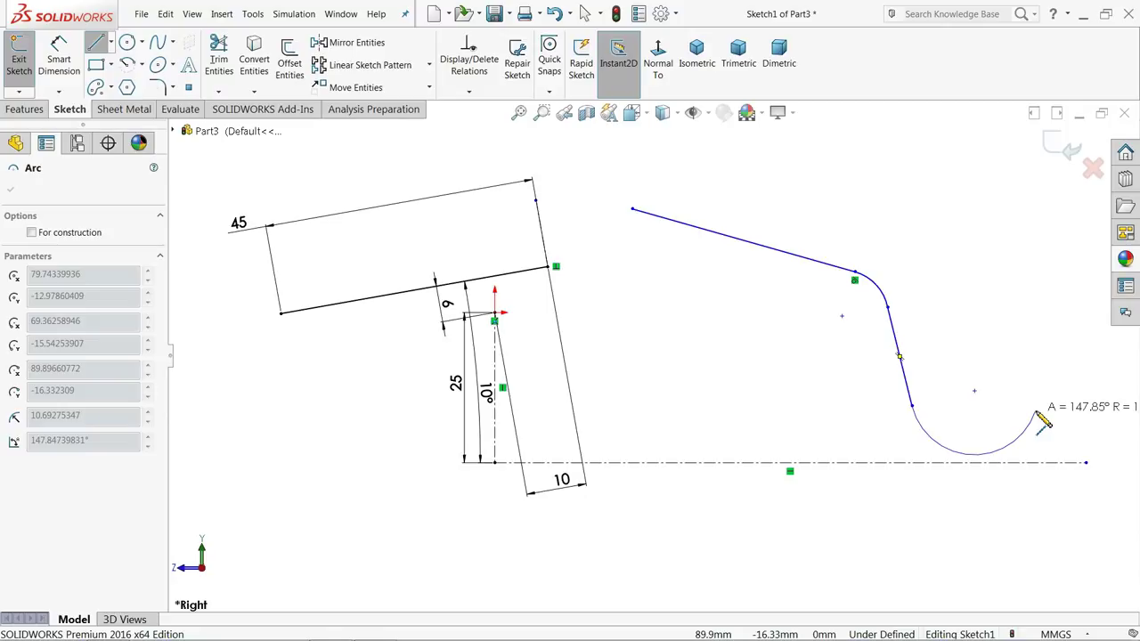
click(1036, 412)
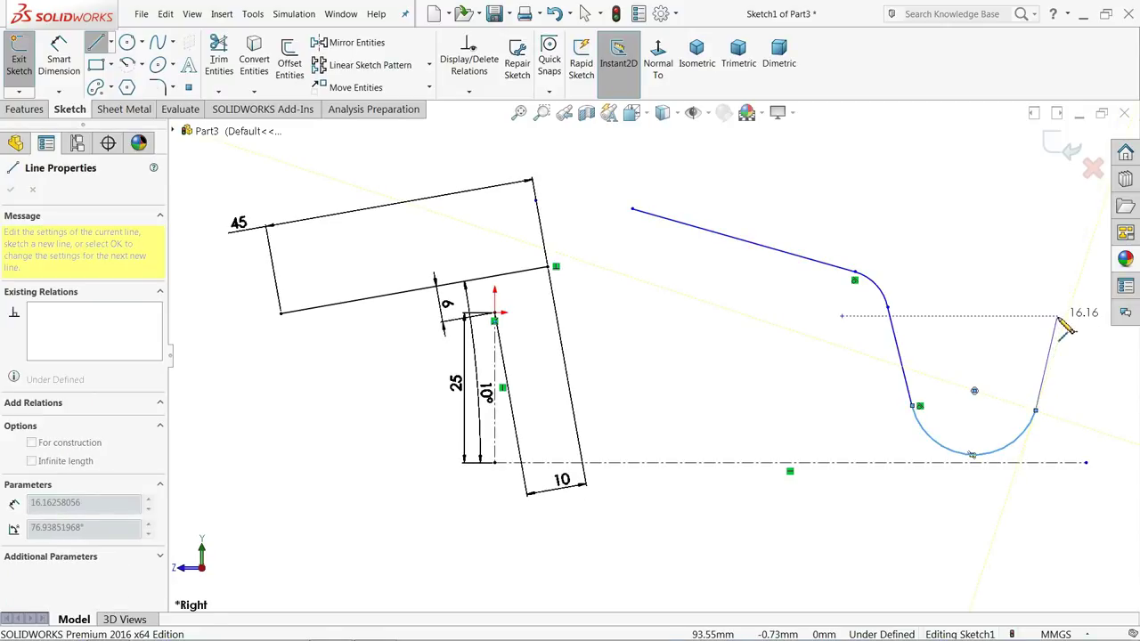
scroll(1056, 323, up, 2)
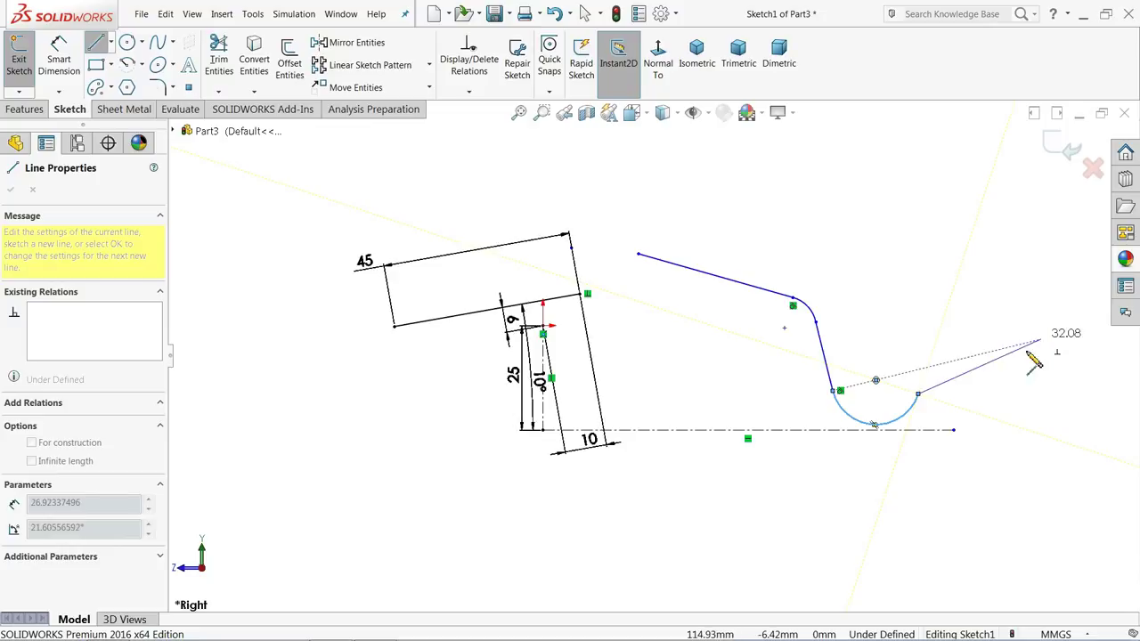
click(929, 337)
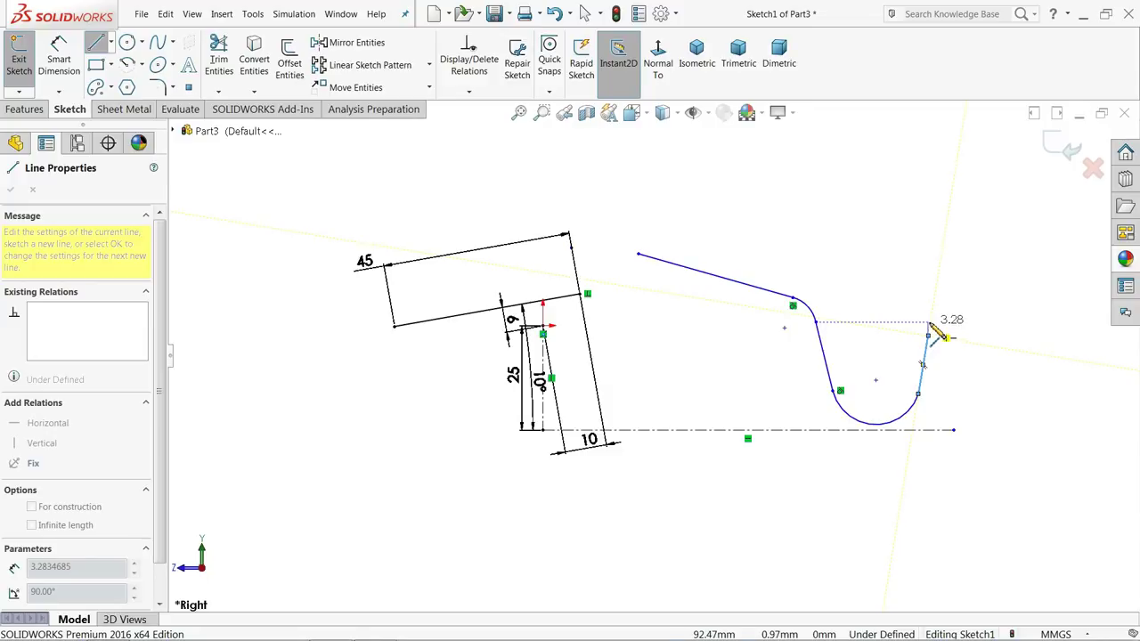
right_click(943, 325)
click(962, 324)
Lengthen the rising line by moving its free endpoint up to about X 100, Y 24 mm
drag(929, 339, 960, 228)
scroll(1006, 275, up, 3)
scroll(924, 300, down, 4)
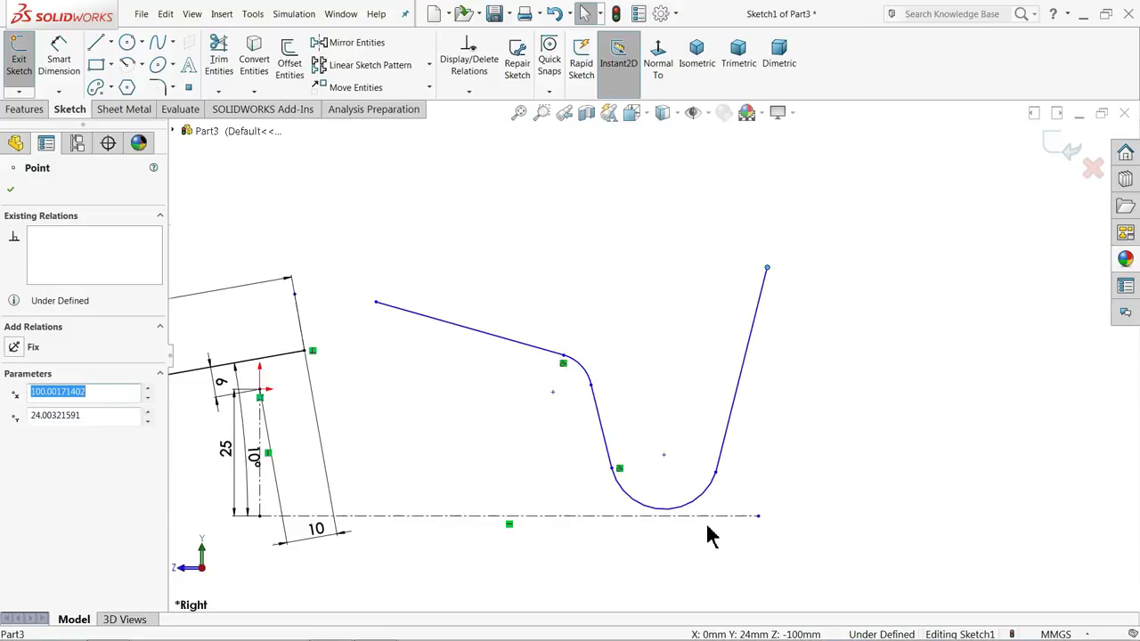
scroll(709, 535, down, 3)
key(Escape)
Make the U-shaped arc tangent to the rising line and to the lower horizontal centerline
click(722, 419)
ctrl+click(702, 426)
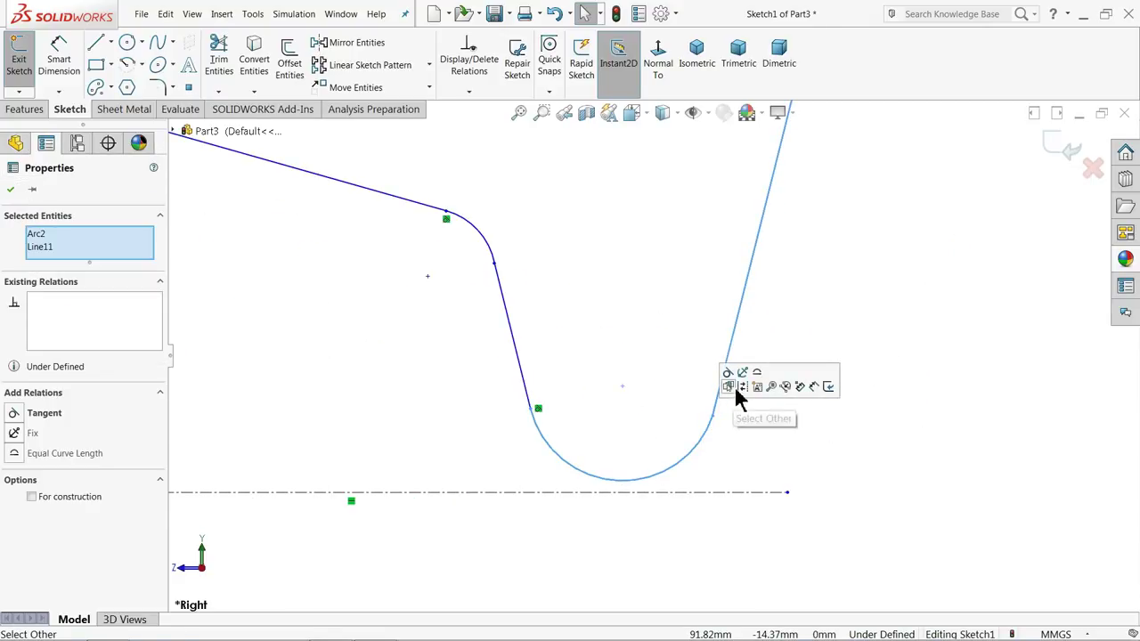
click(731, 372)
click(648, 458)
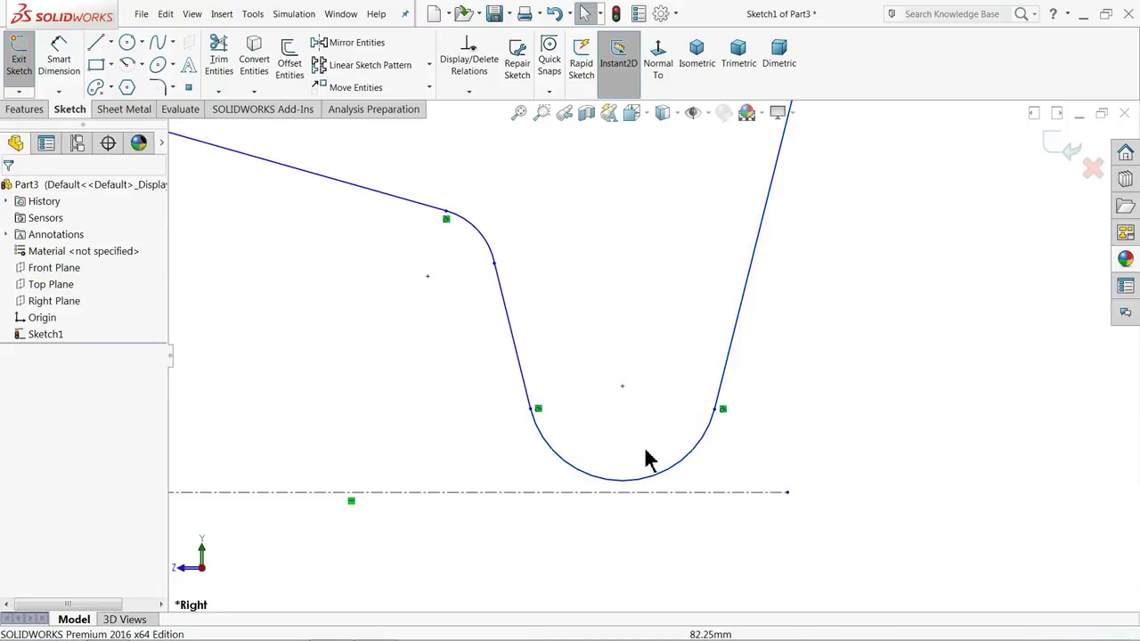
drag(646, 456, 624, 508)
click(656, 452)
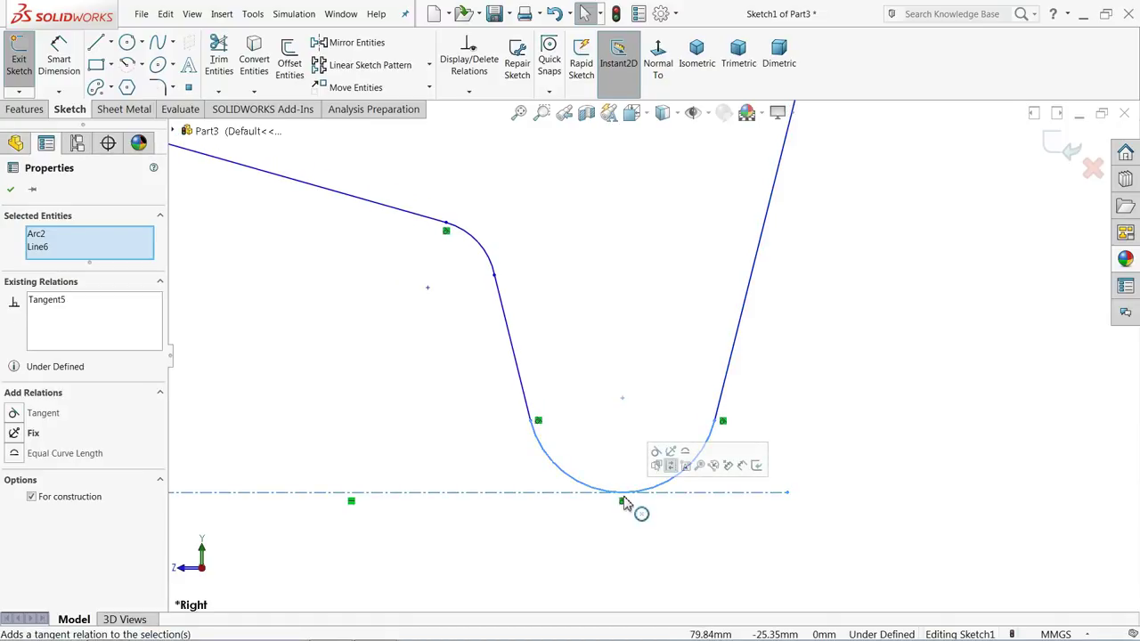
click(625, 428)
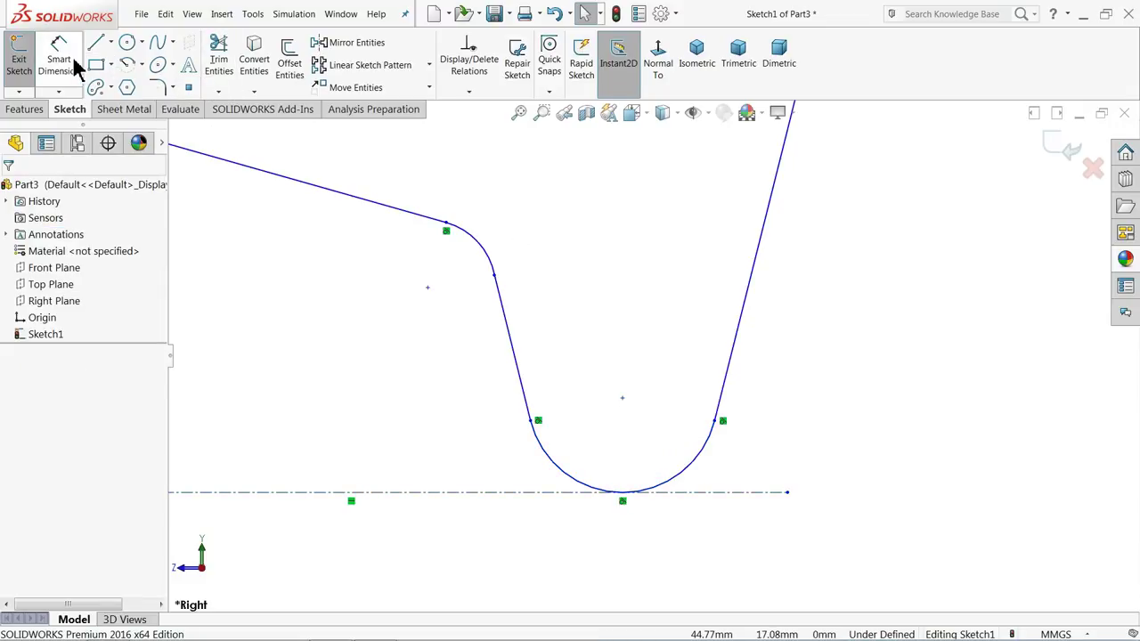
Add a tangent arc of about 9.5 mm radius at the rising line's upper end, followed by a gently rising line
click(96, 42)
scroll(793, 184, up, 3)
scroll(778, 210, down, 2)
scroll(777, 210, down, 2)
click(695, 219)
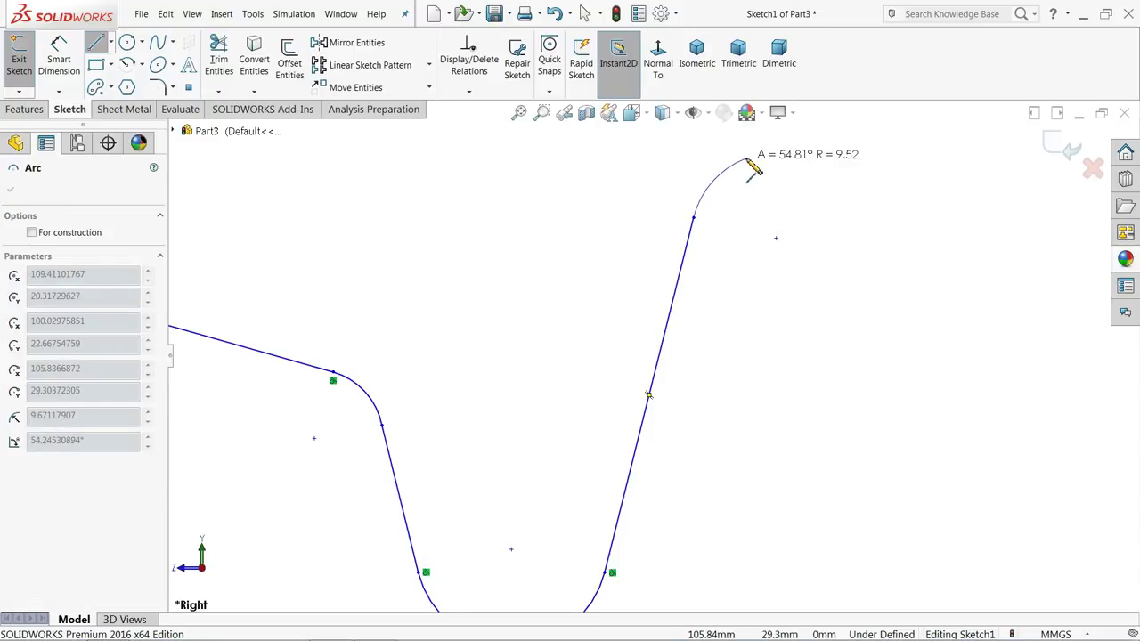
click(753, 169)
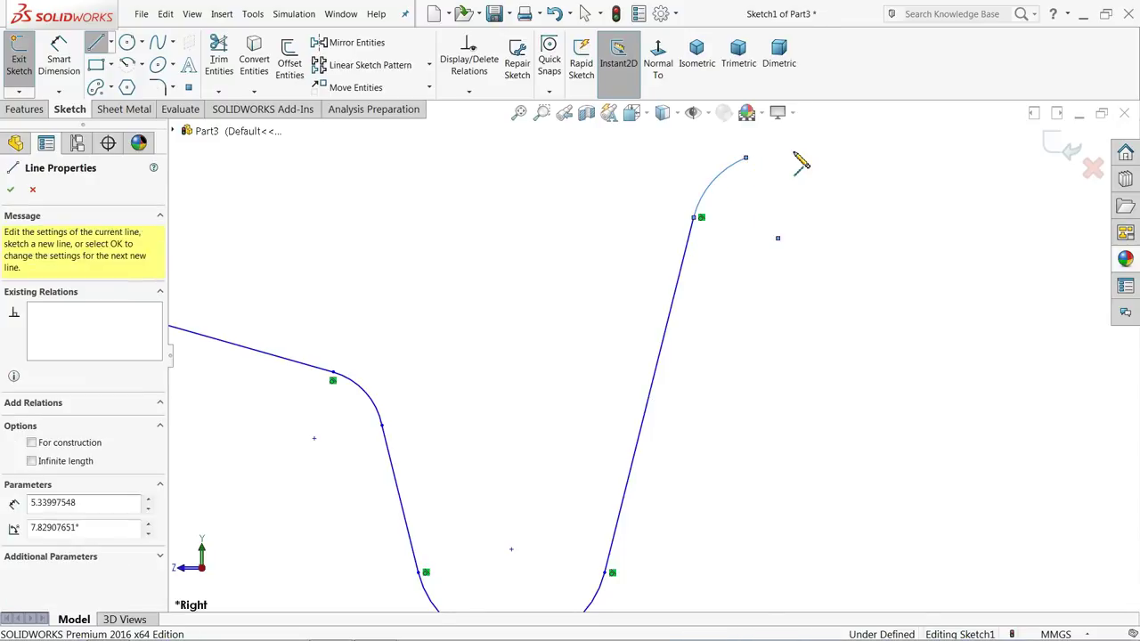
scroll(797, 163, up, 3)
click(931, 200)
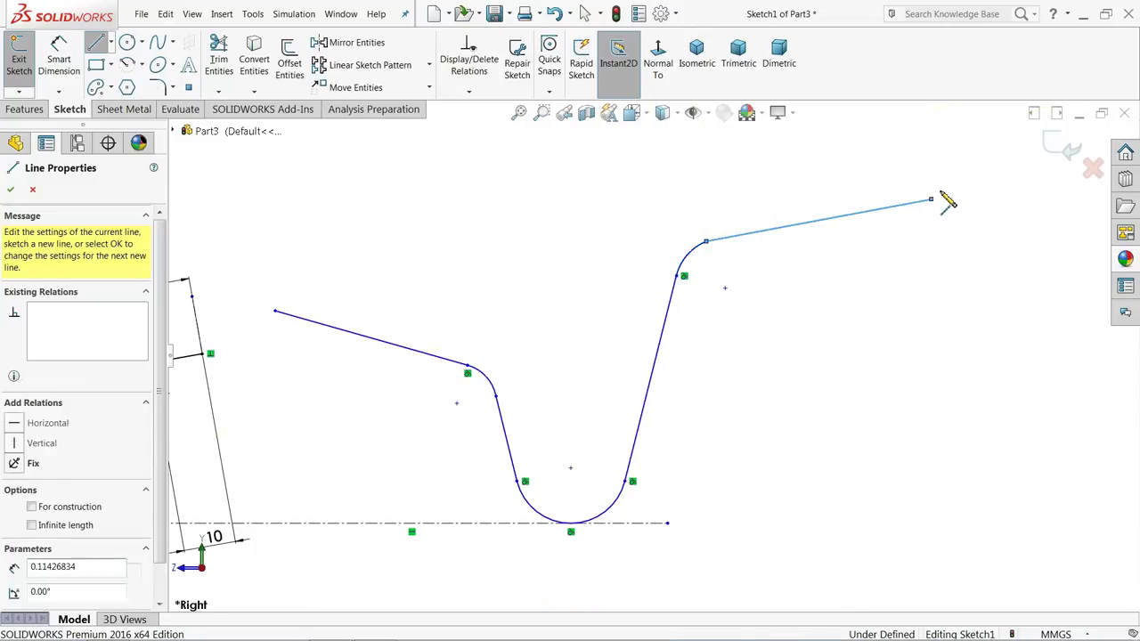
right_click(945, 184)
click(980, 193)
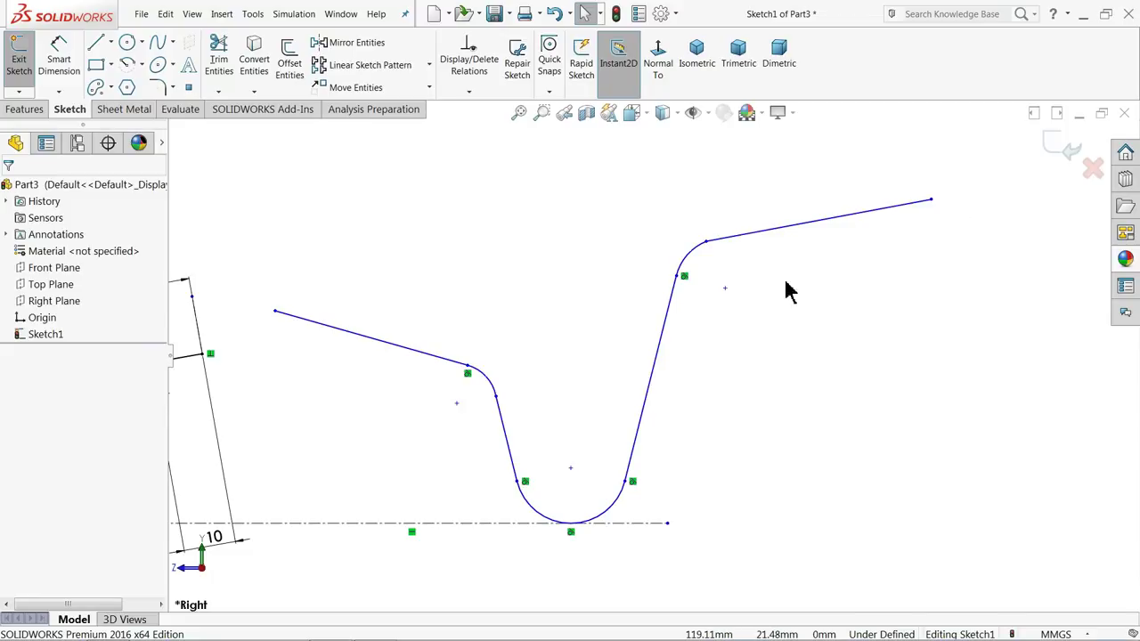
Sketch a two-point spline about 16 mm long from the upper end of the 45 mm line to the new chain's start point
scroll(741, 311, up, 2)
scroll(445, 356, down, 3)
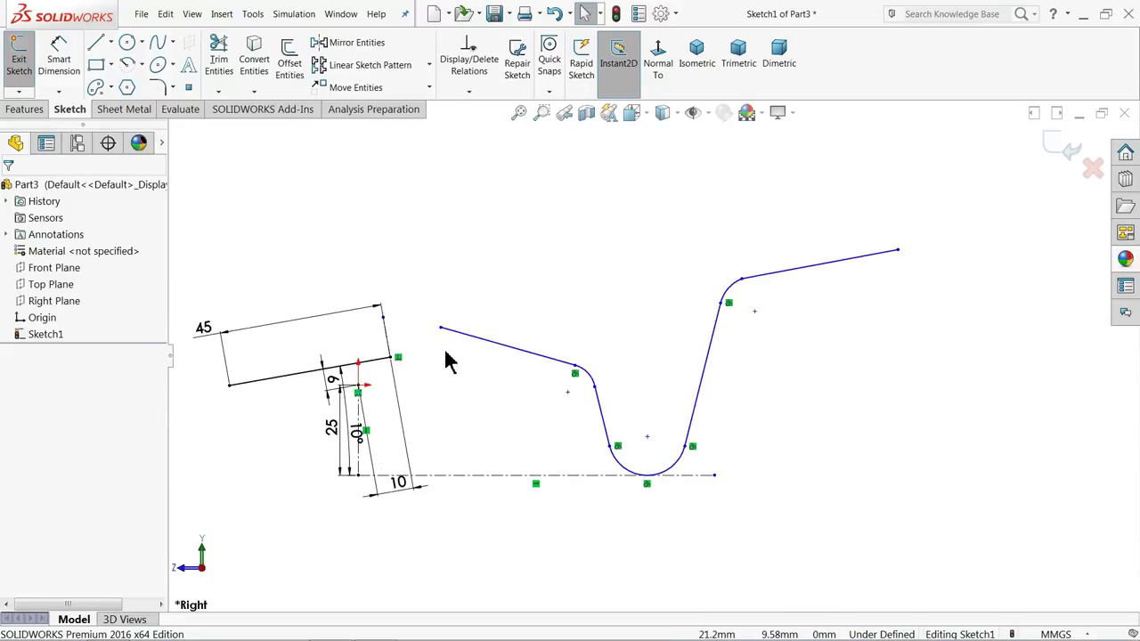
click(158, 42)
scroll(356, 383, down, 2)
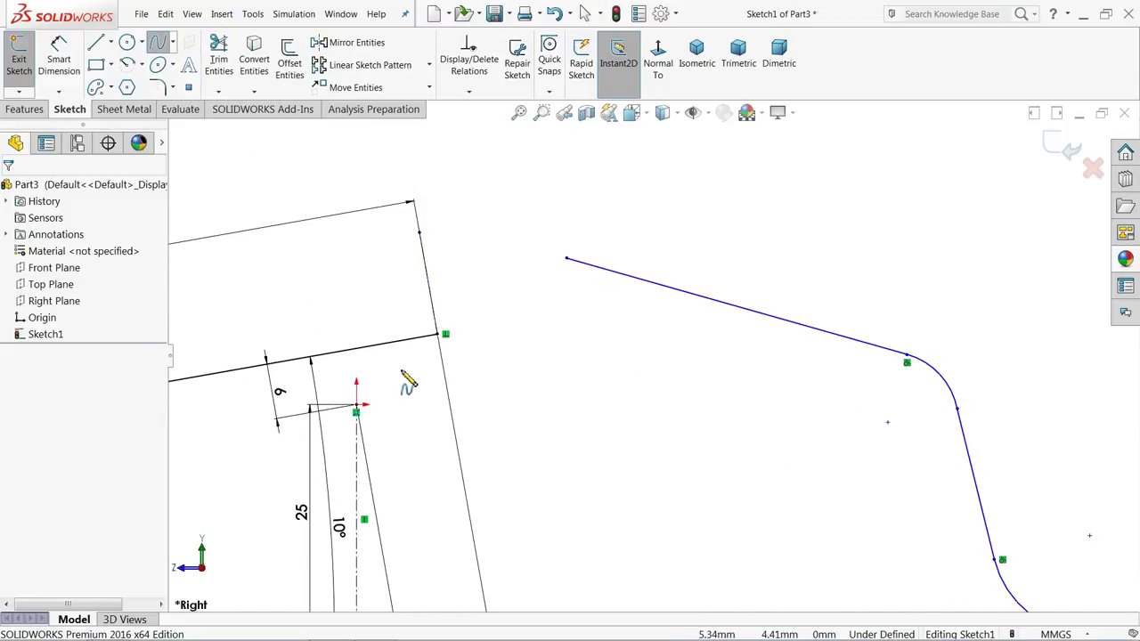
click(445, 335)
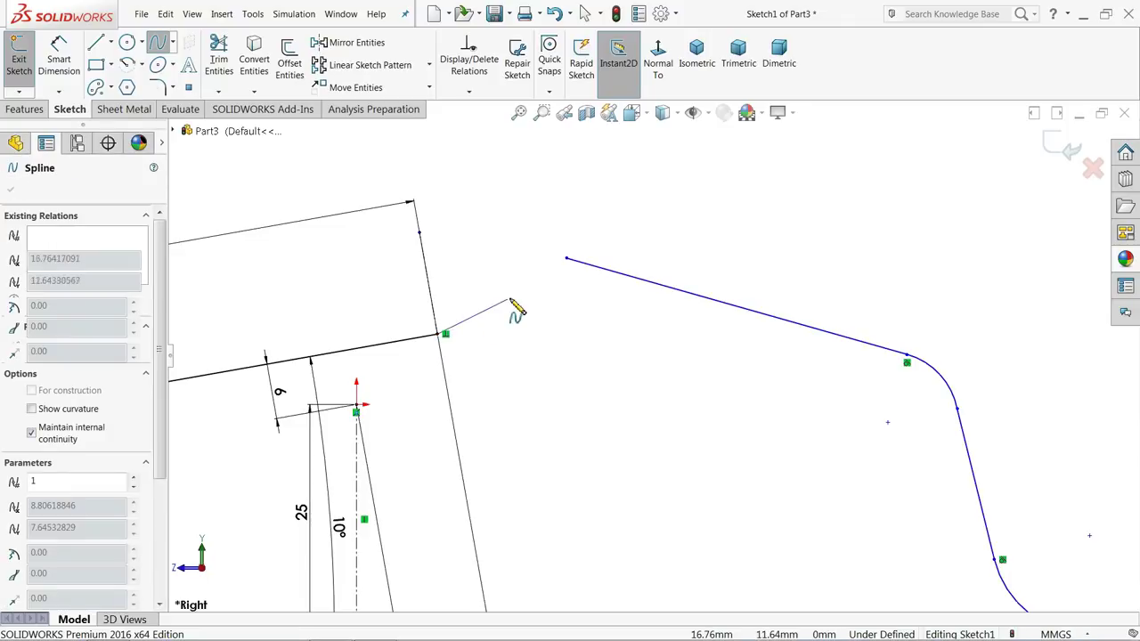
click(567, 259)
right_click(552, 245)
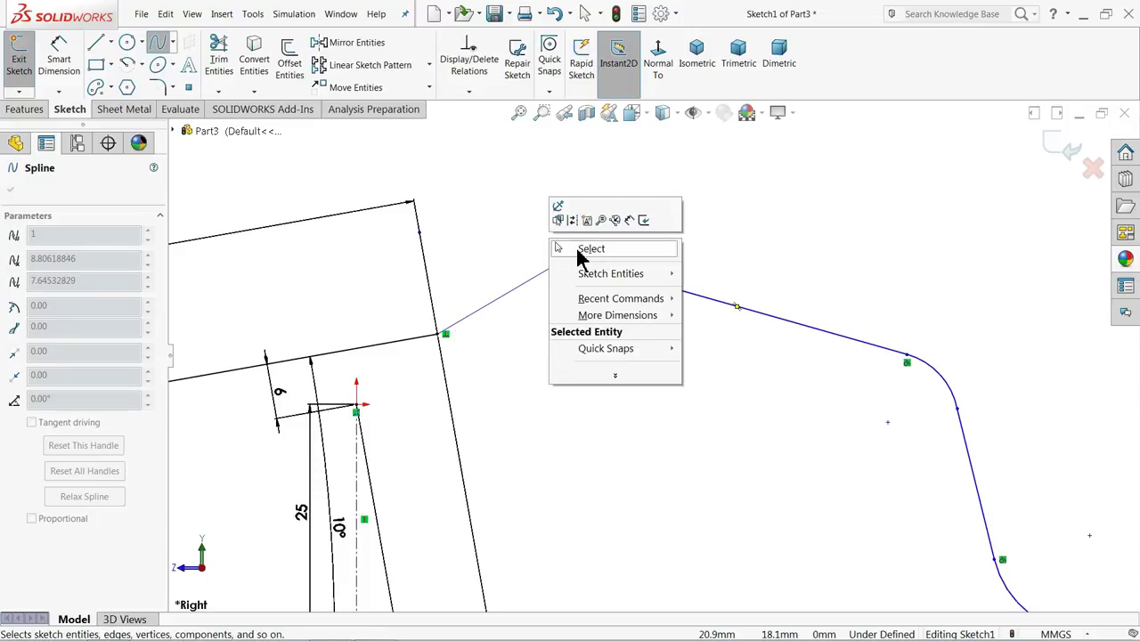
click(578, 255)
Bend the spline with the tangency handle at its lower end so it leaves along the 45 mm line's direction
click(512, 300)
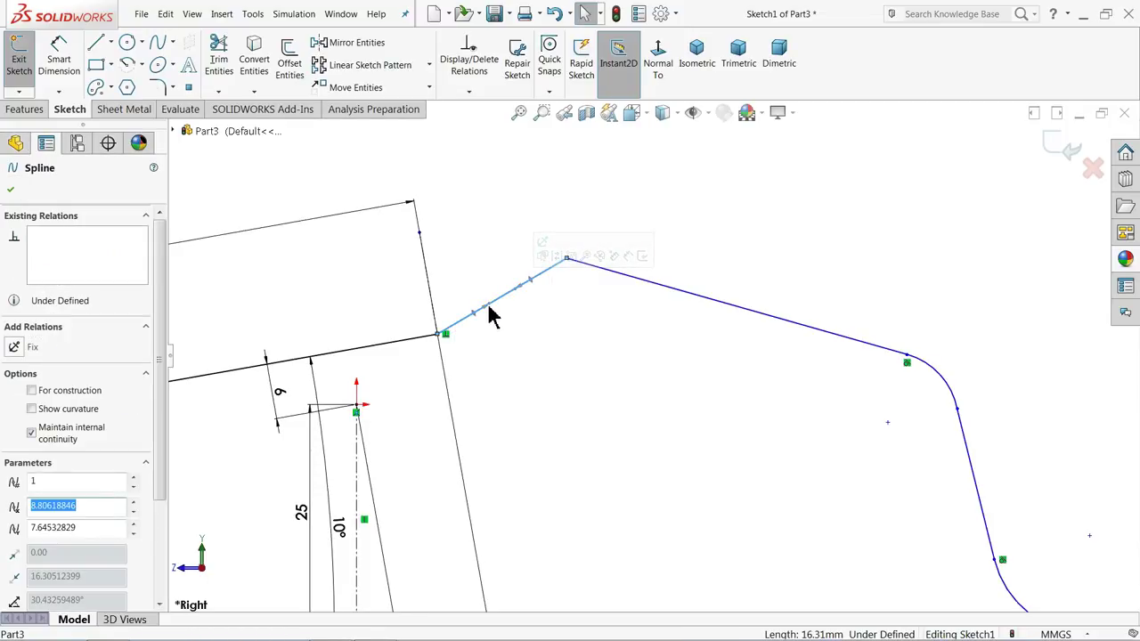
drag(489, 308, 507, 328)
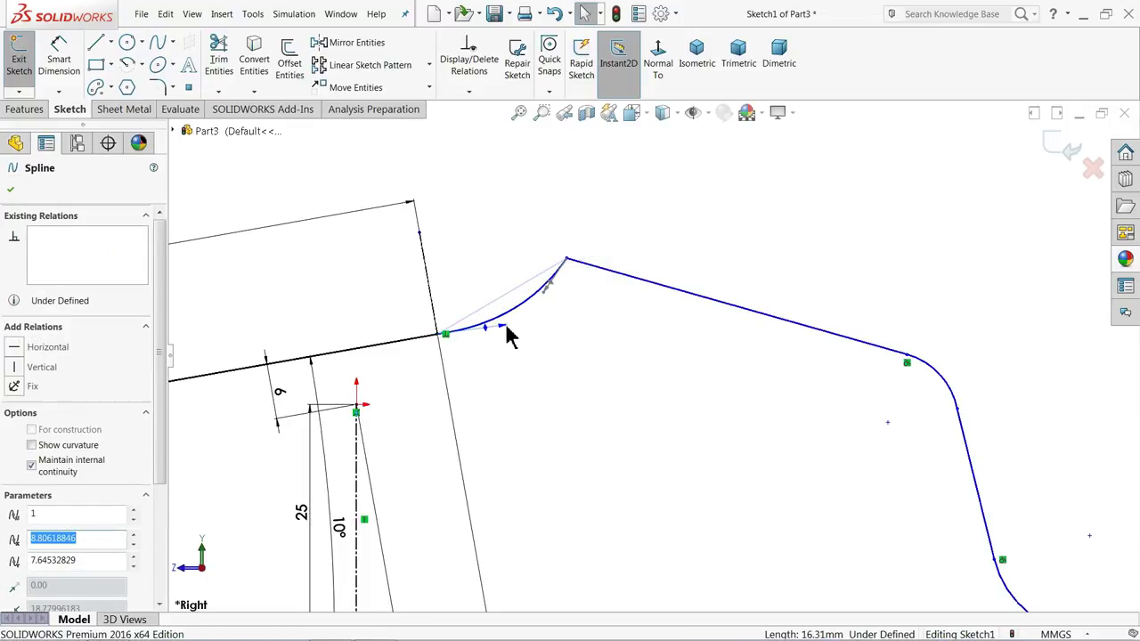
scroll(572, 267, down, 4)
scroll(570, 285, up, 2)
scroll(584, 325, up, 3)
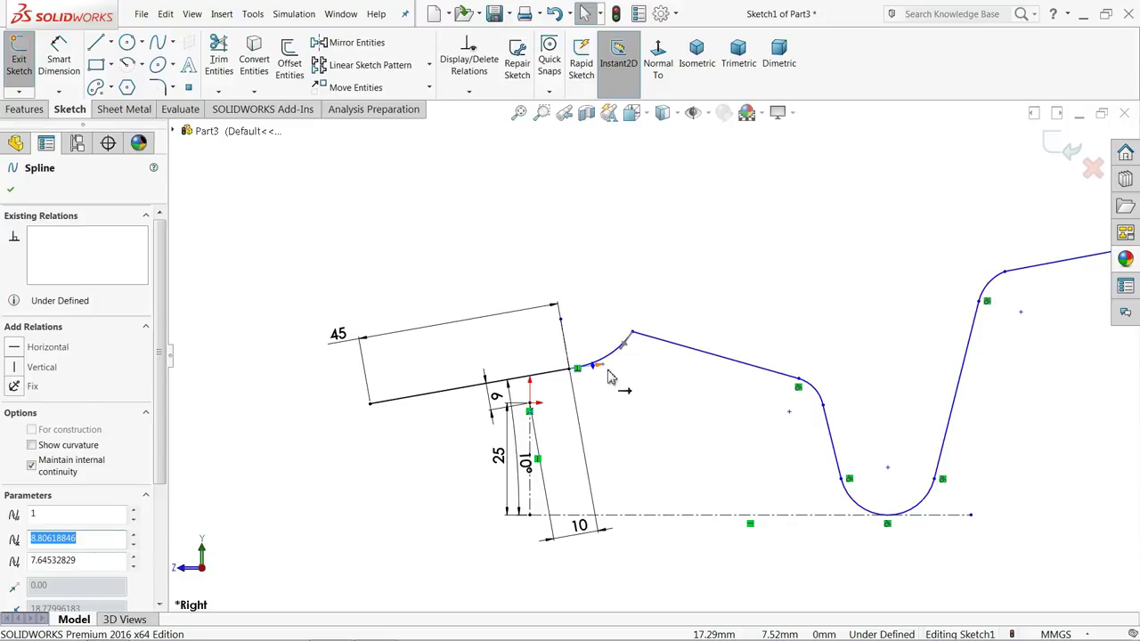
Dimension the vertical distance between the 45 mm line's free end and the spline's upper end as 17 mm
click(59, 59)
click(371, 405)
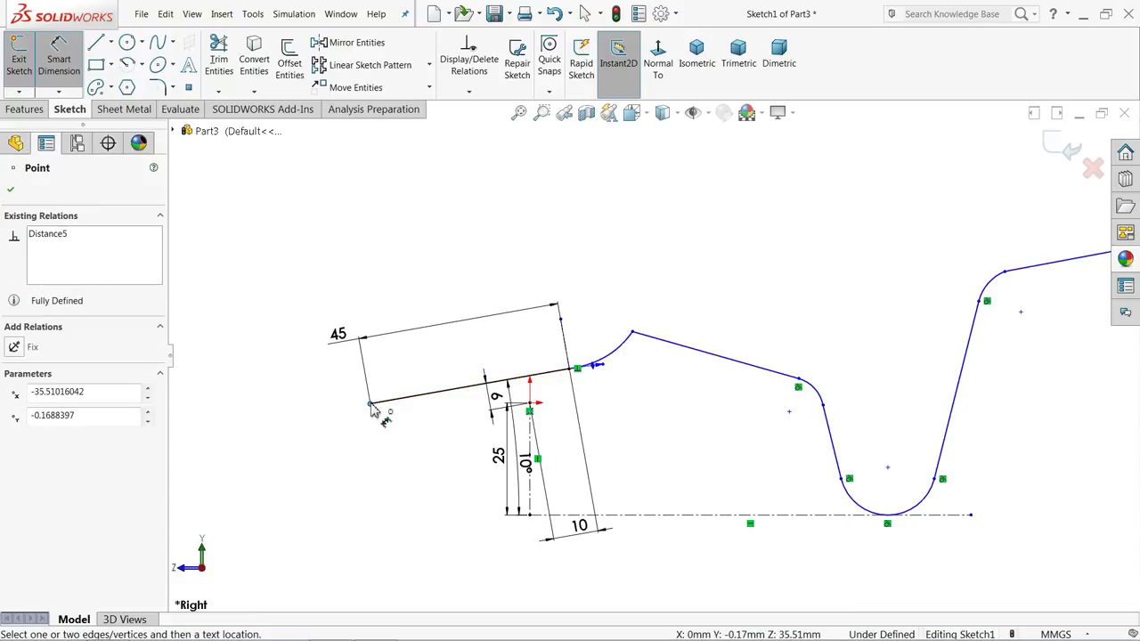
click(632, 334)
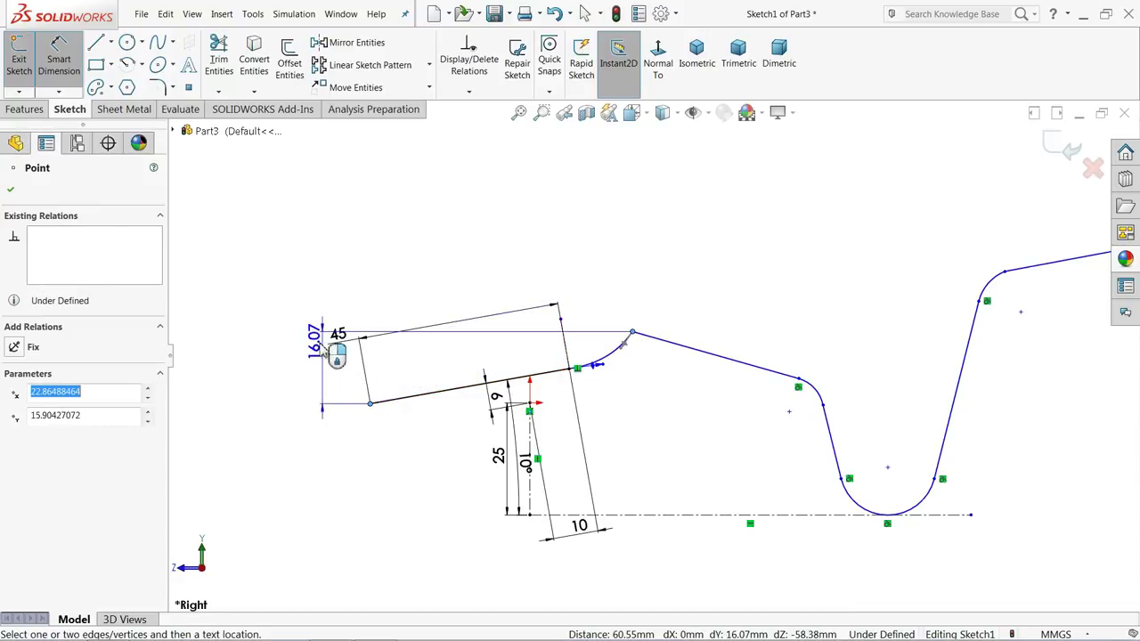
click(269, 366)
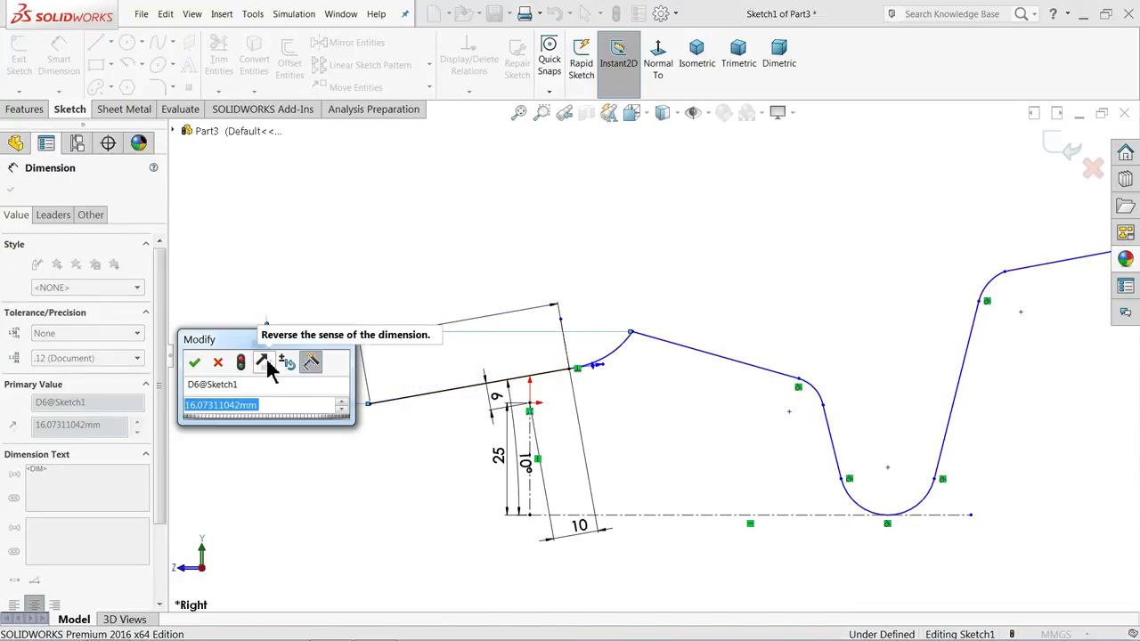
text(17)
key(Return)
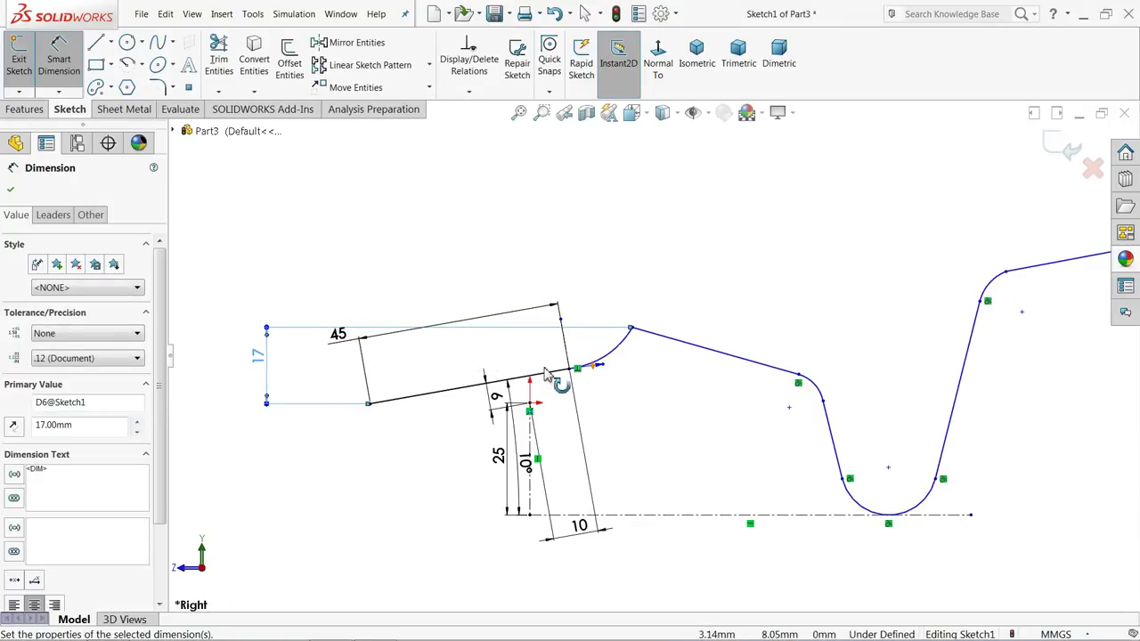
click(10, 191)
Reshape the spline's upper end with its tangency handle so the curve forms an S and meets the peak horizontally
scroll(615, 285, down, 4)
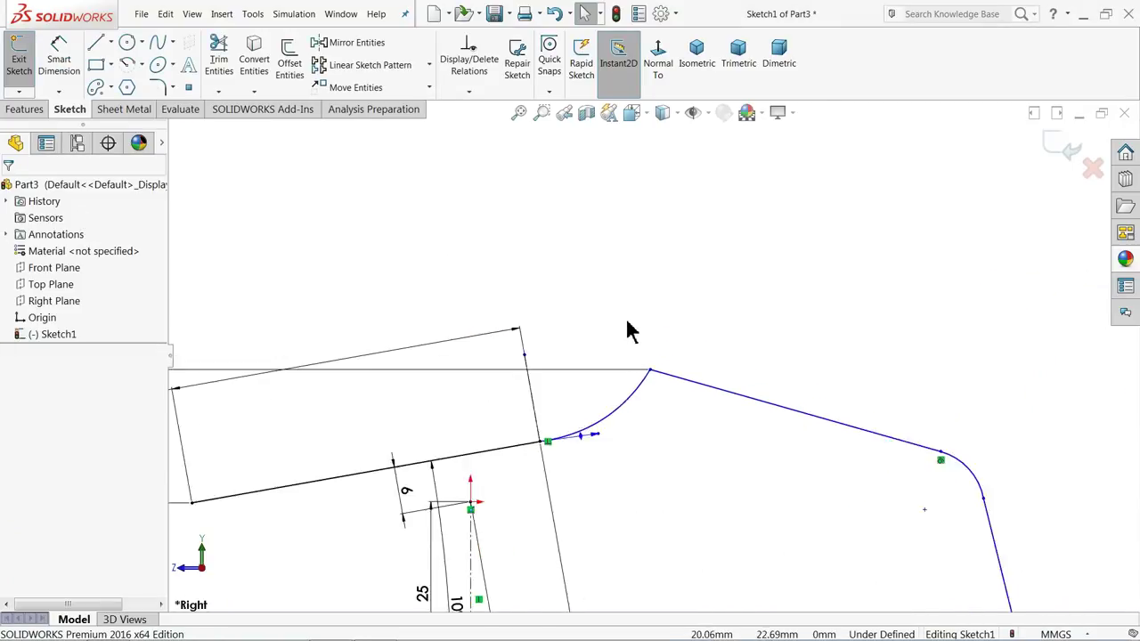
click(646, 405)
scroll(646, 441, down, 2)
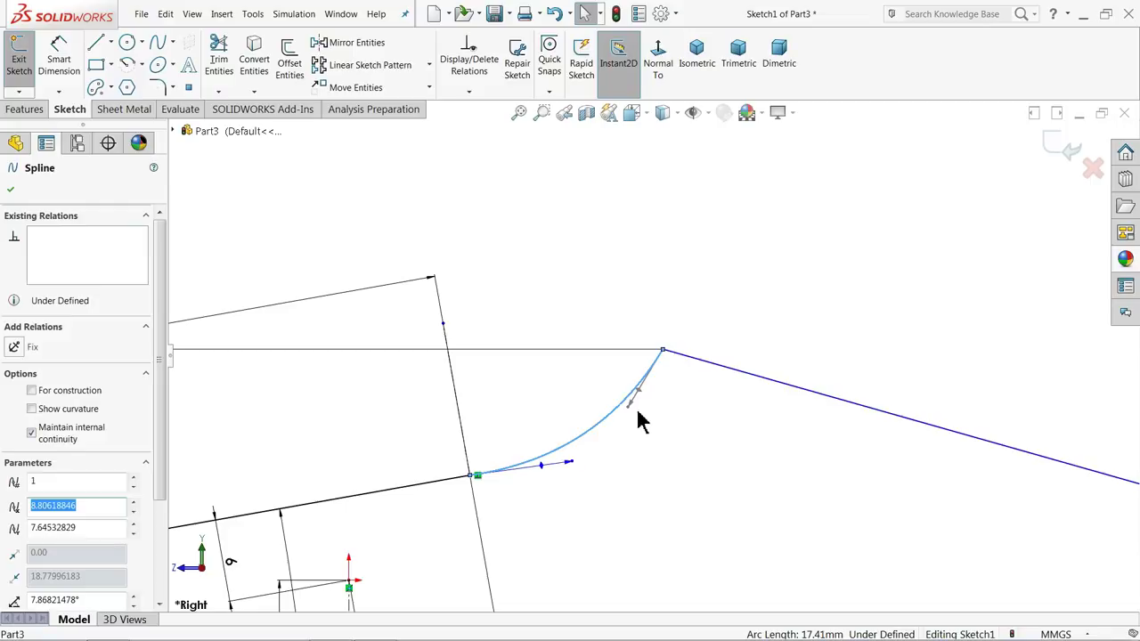
drag(628, 408, 580, 357)
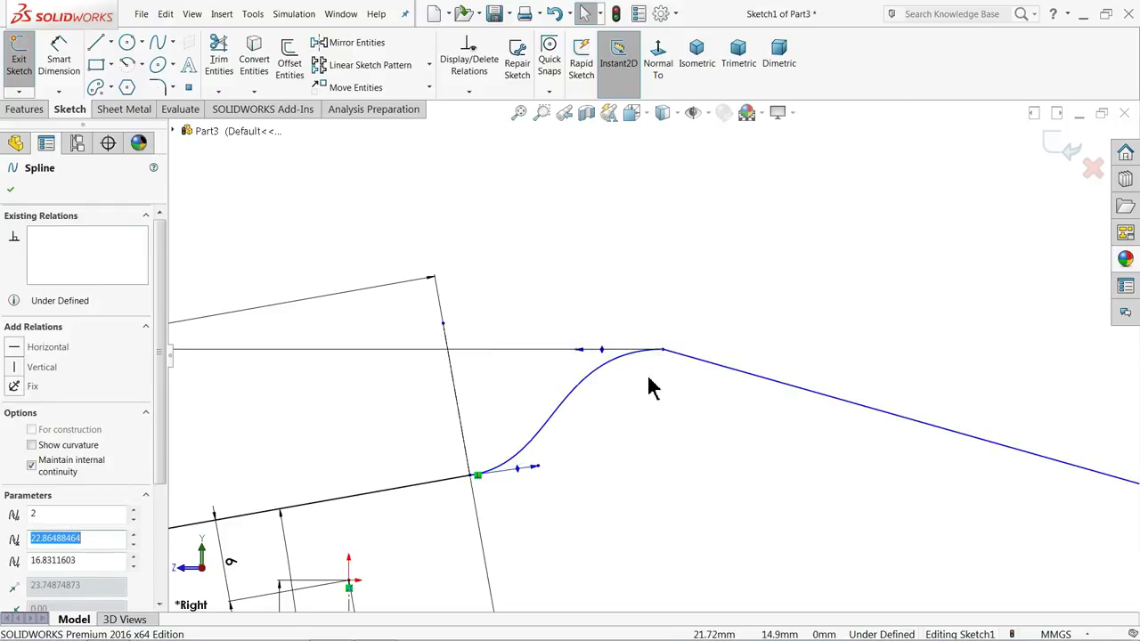
scroll(654, 383, up, 5)
scroll(664, 403, down, 2)
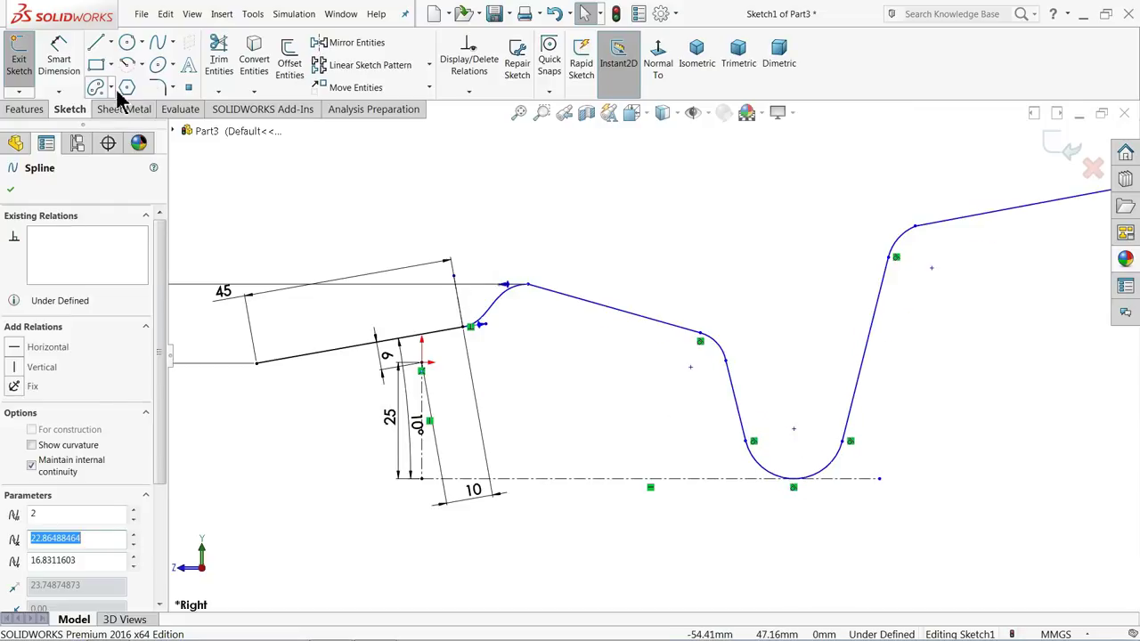
Dimension the angle between the sloped line after the spline's peak and the horizontal construction line as 5°
click(59, 52)
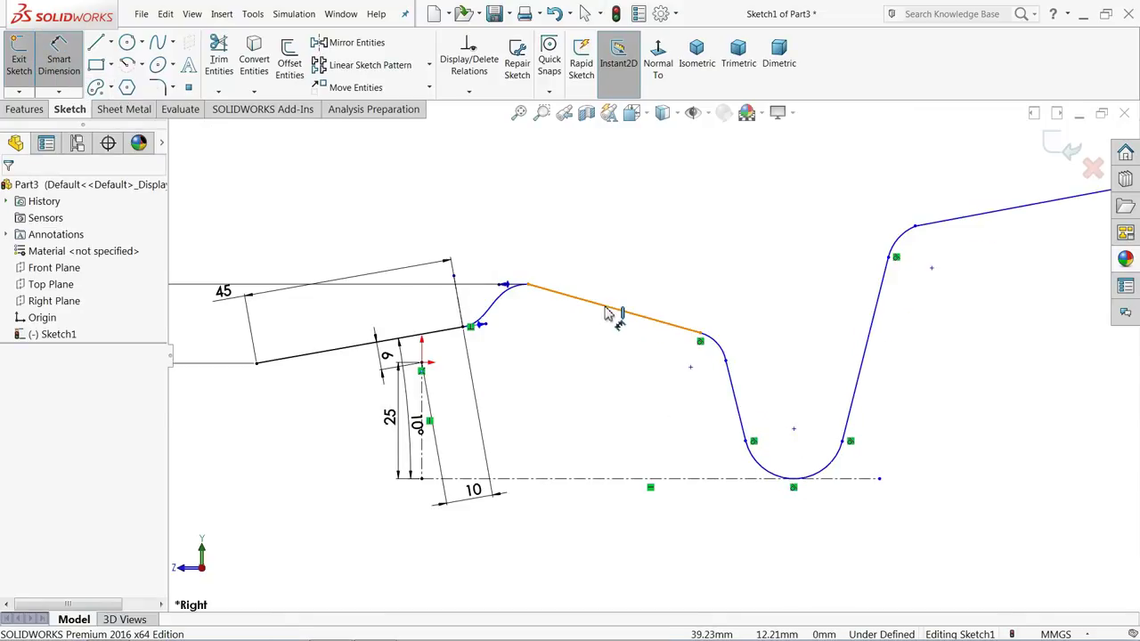
click(606, 314)
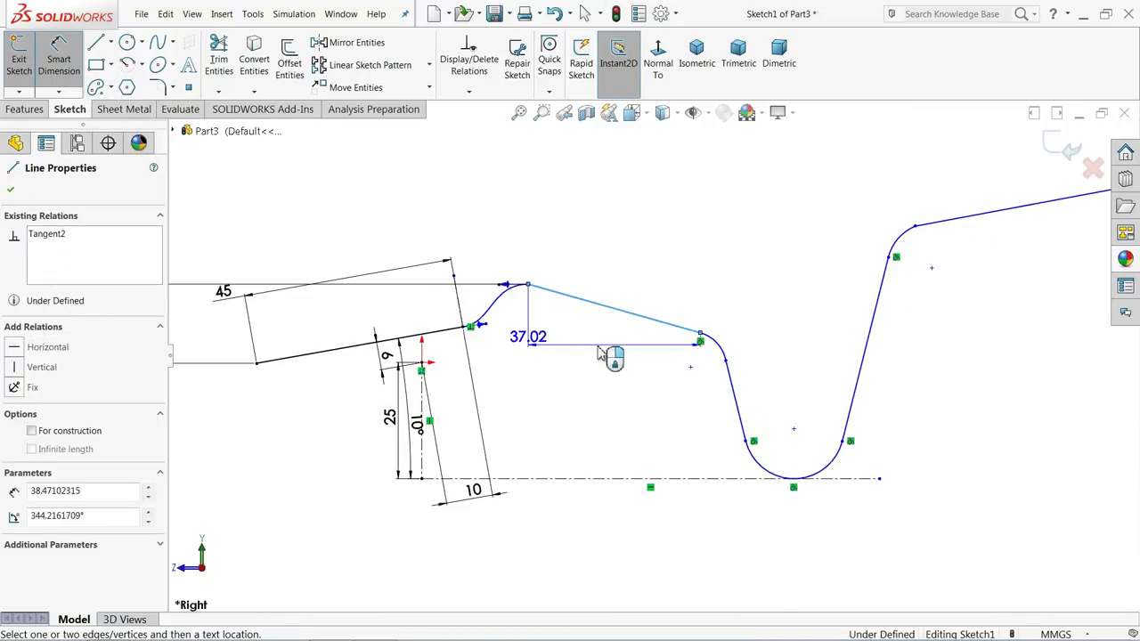
click(612, 482)
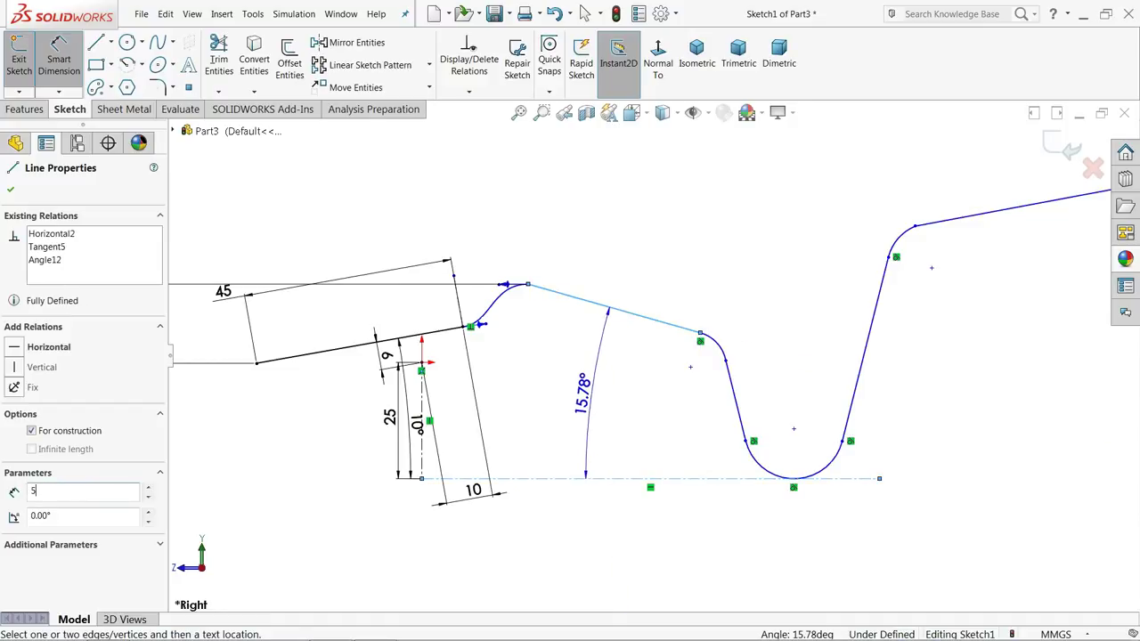
click(583, 402)
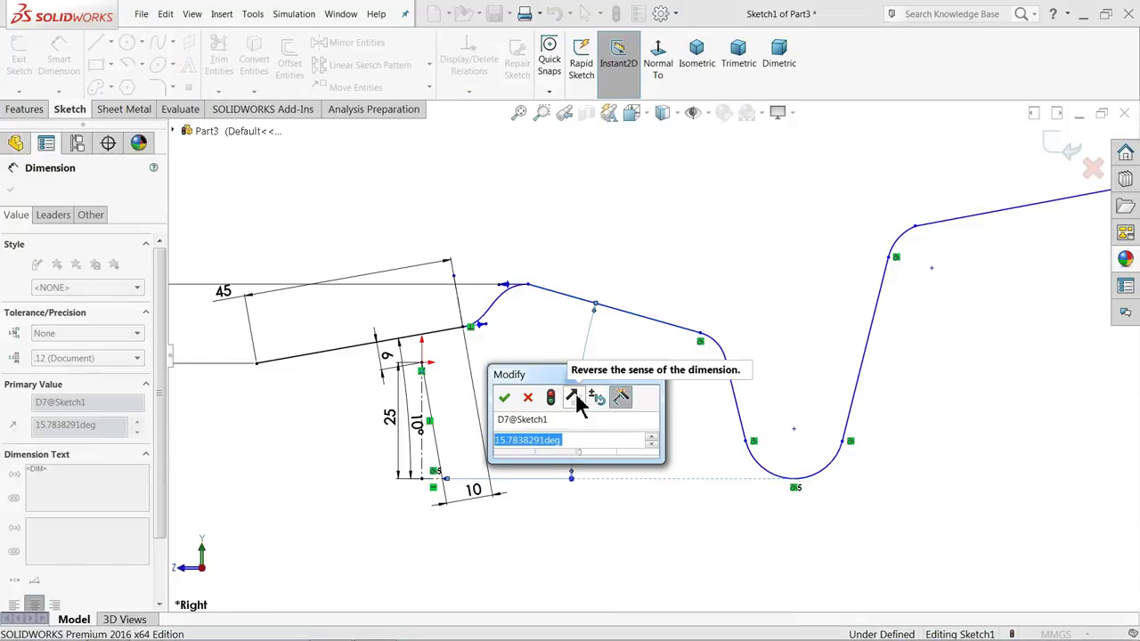
text(5)
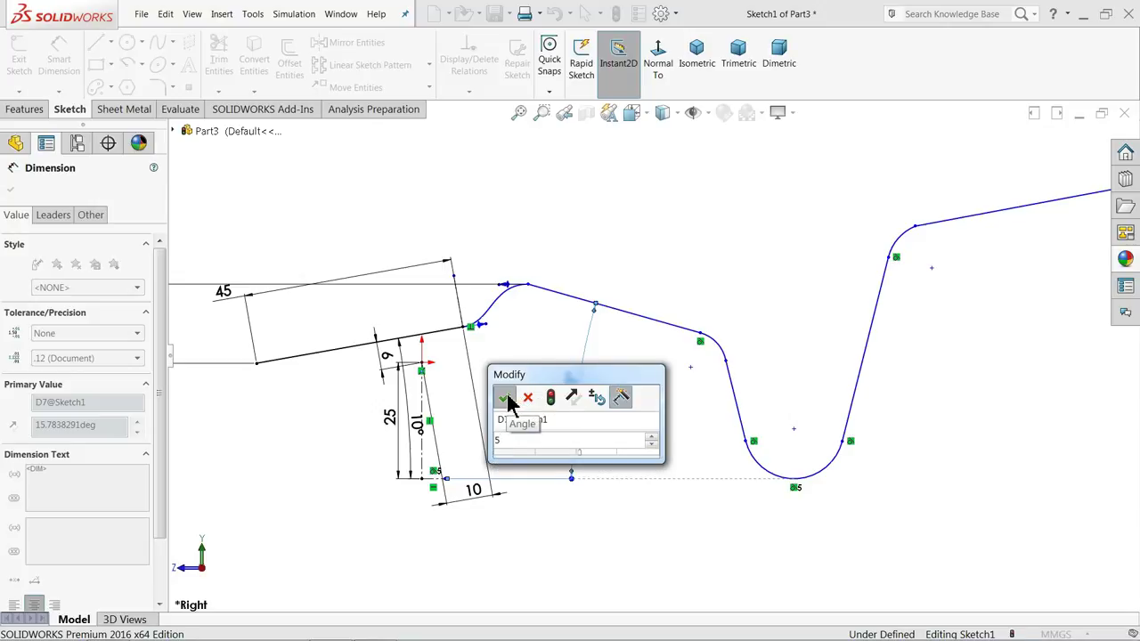
click(505, 398)
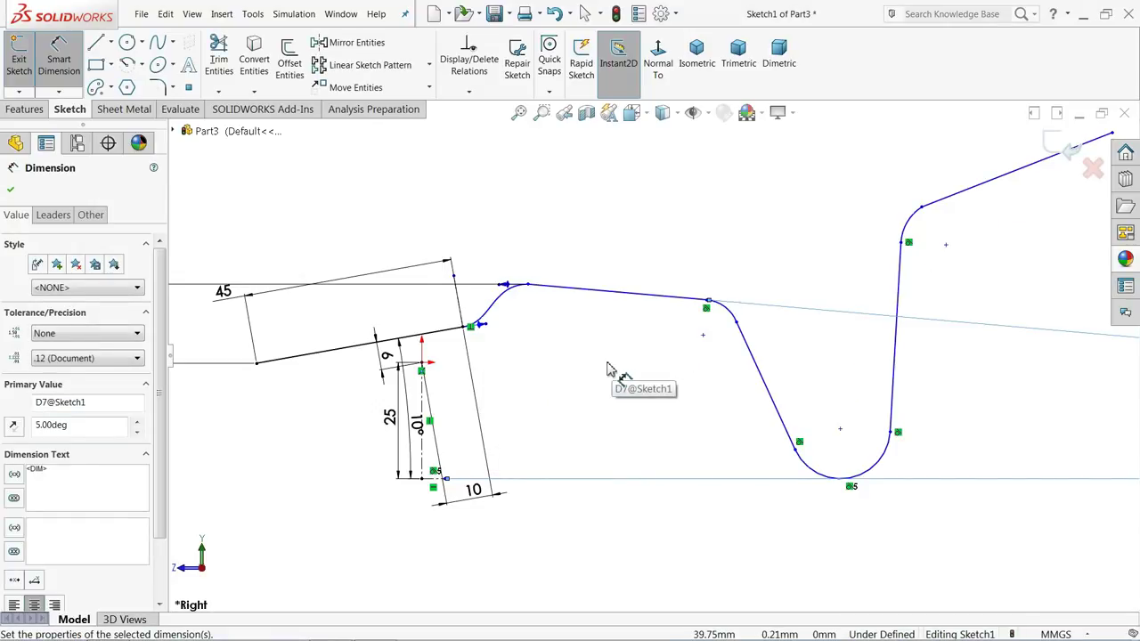
Dimension the horizontal distance from the vertical construction line below the origin to the U-shaped bend's arc centre as 115 mm
scroll(624, 383, up, 3)
scroll(720, 458, down, 3)
click(763, 369)
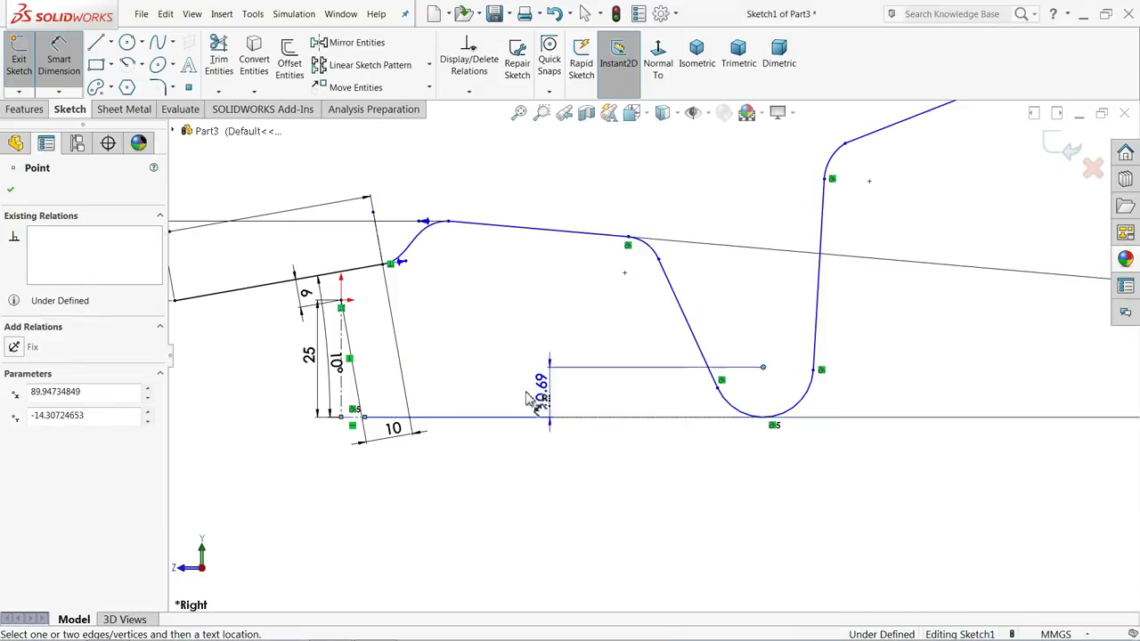
click(344, 405)
click(489, 479)
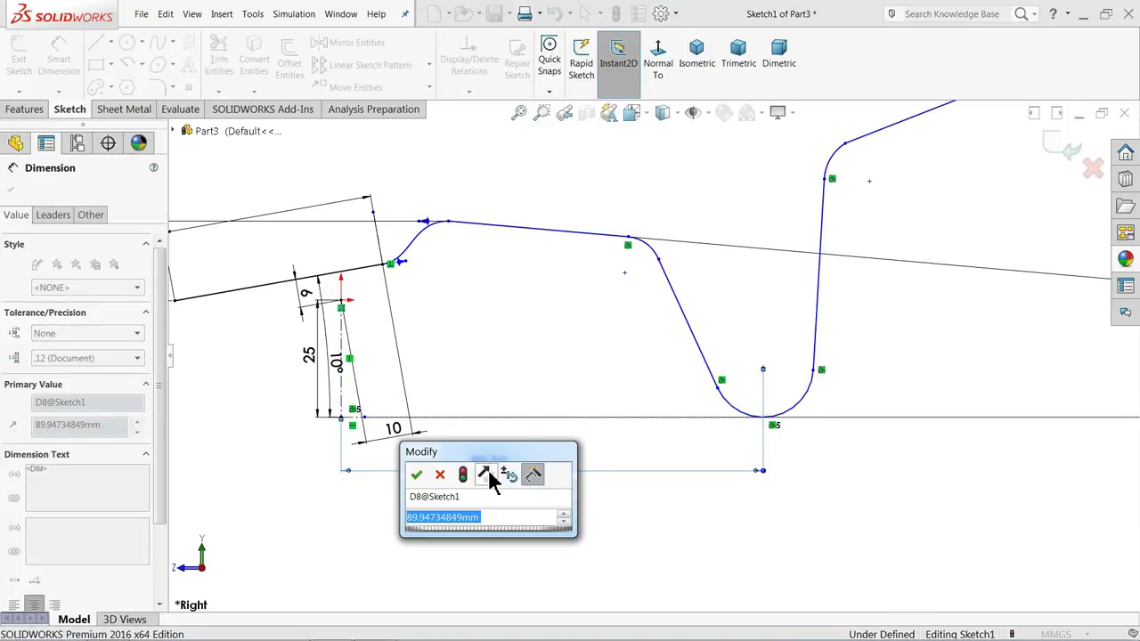
text(115)
click(417, 475)
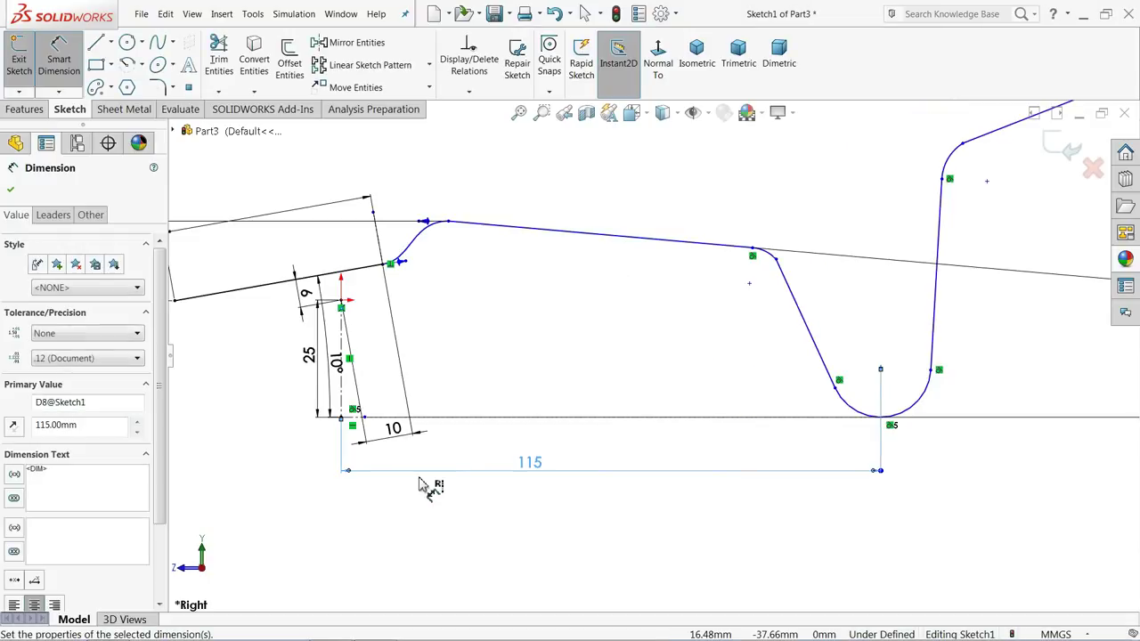
Dimension the length of the gently sloped line between the spline and the first rounded corner as 52 mm
scroll(692, 331, down, 3)
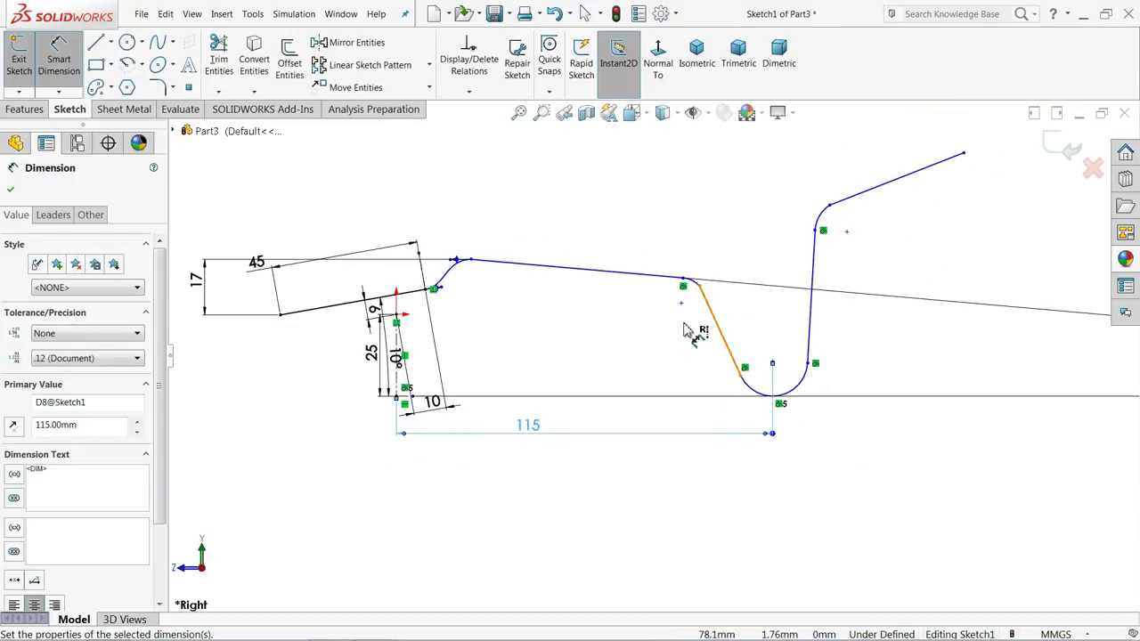
click(559, 276)
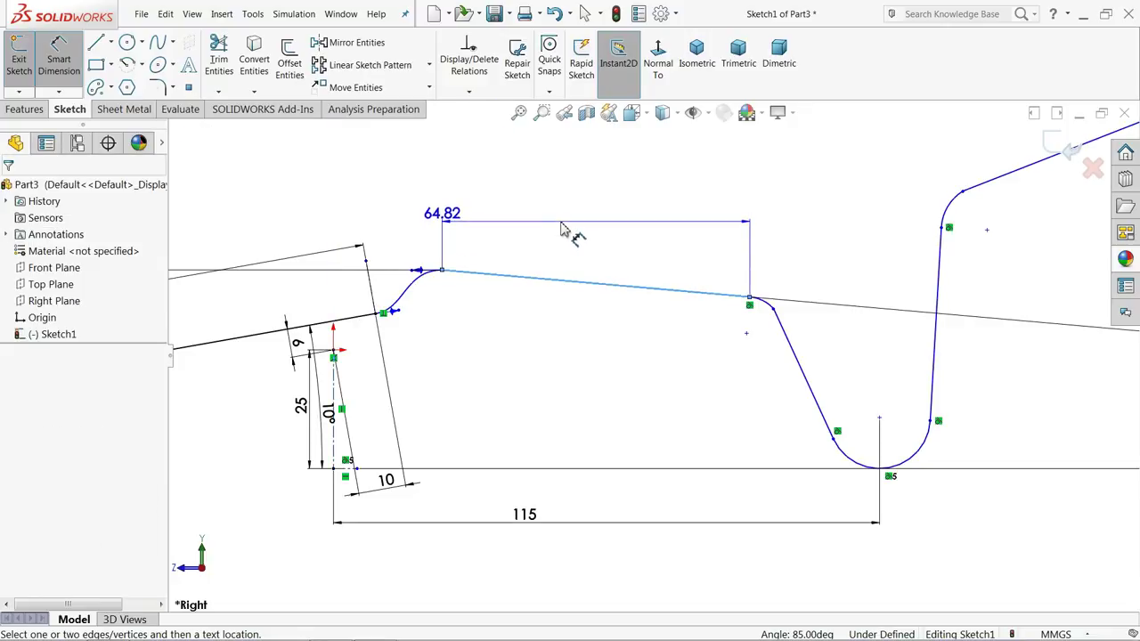
click(799, 247)
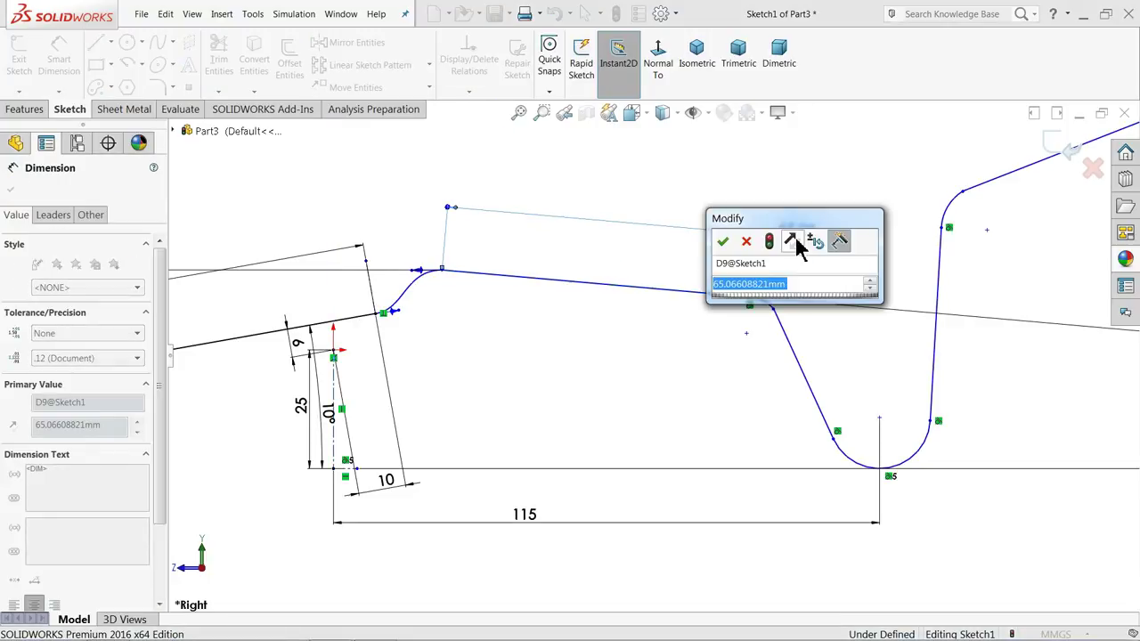
text(52)
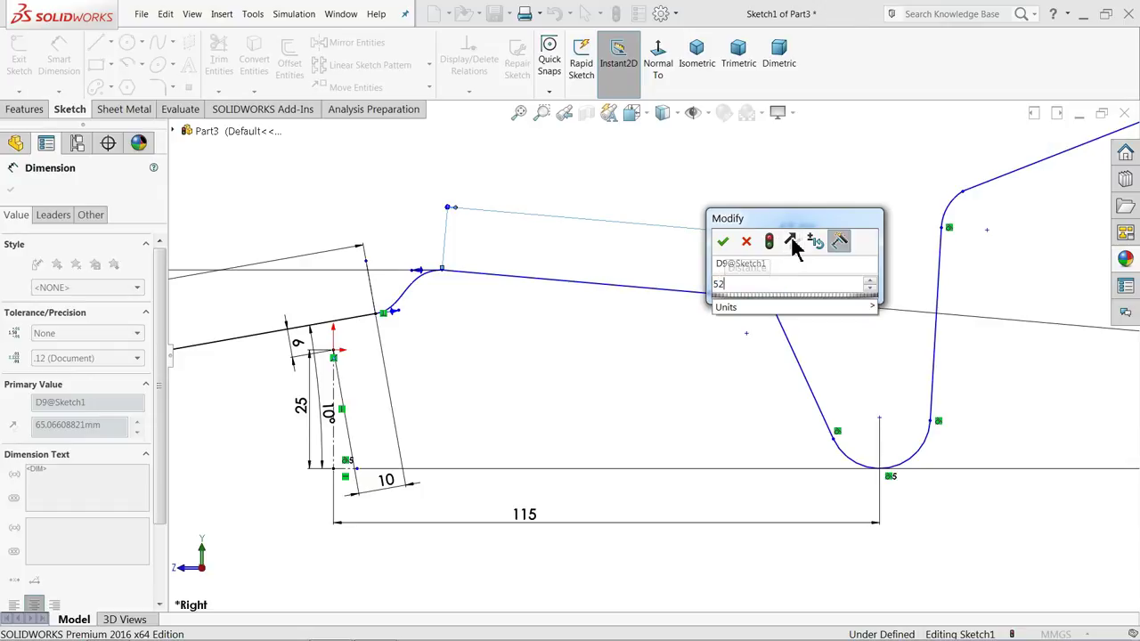
key(Return)
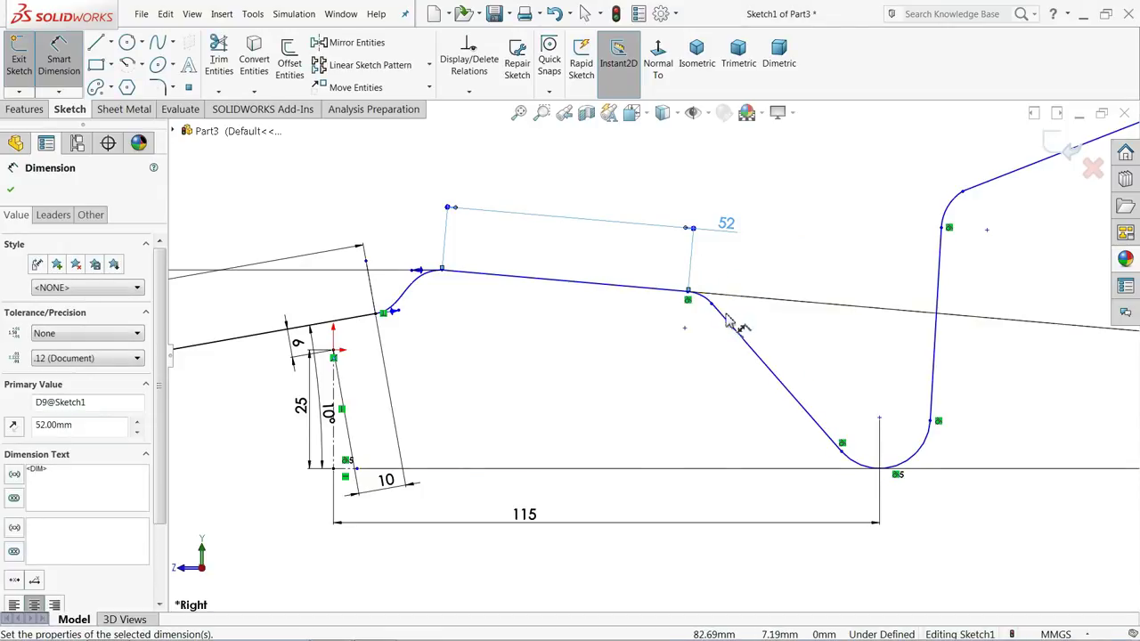
Draw a vertical centerline about 34 mm long upward from the centre of the U-shaped bend's bottom arc
scroll(894, 428, down, 2)
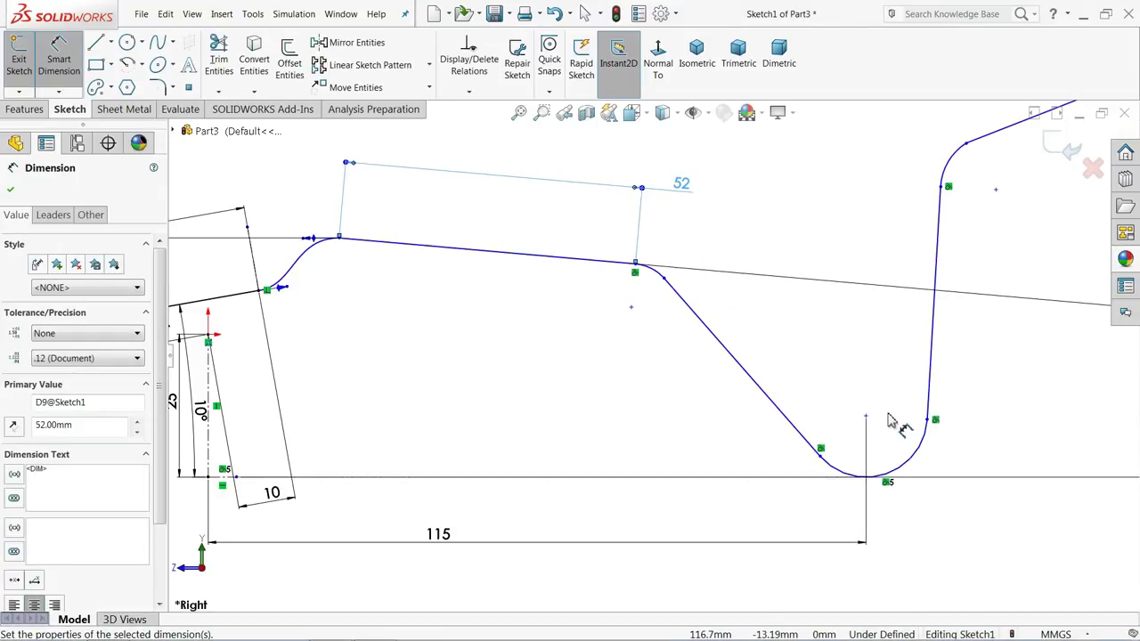
click(111, 45)
click(123, 79)
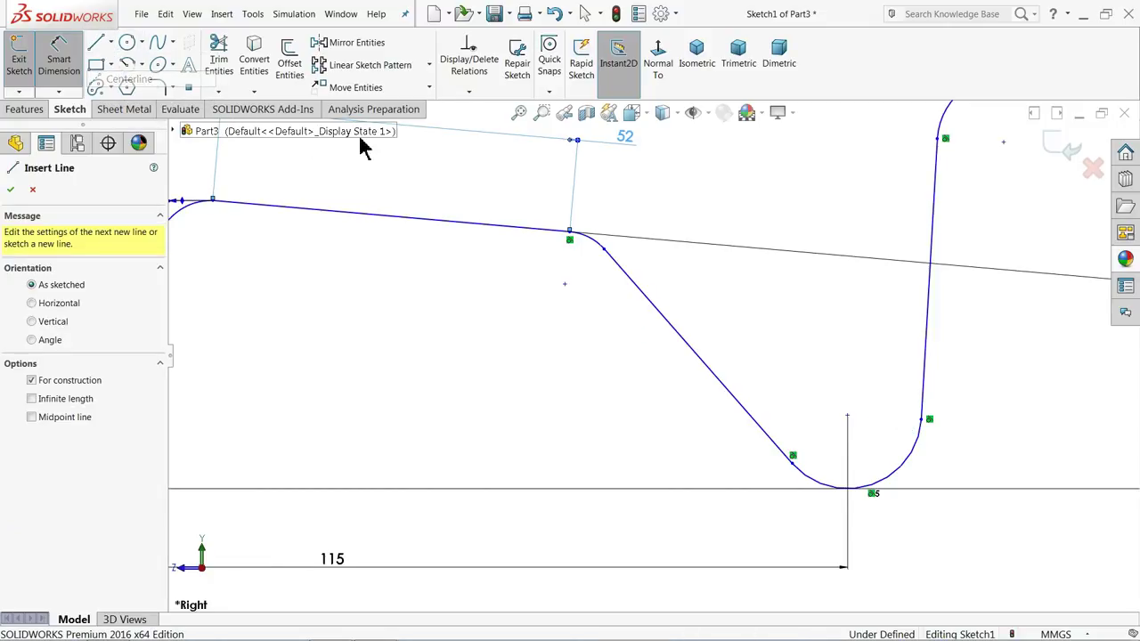
click(847, 416)
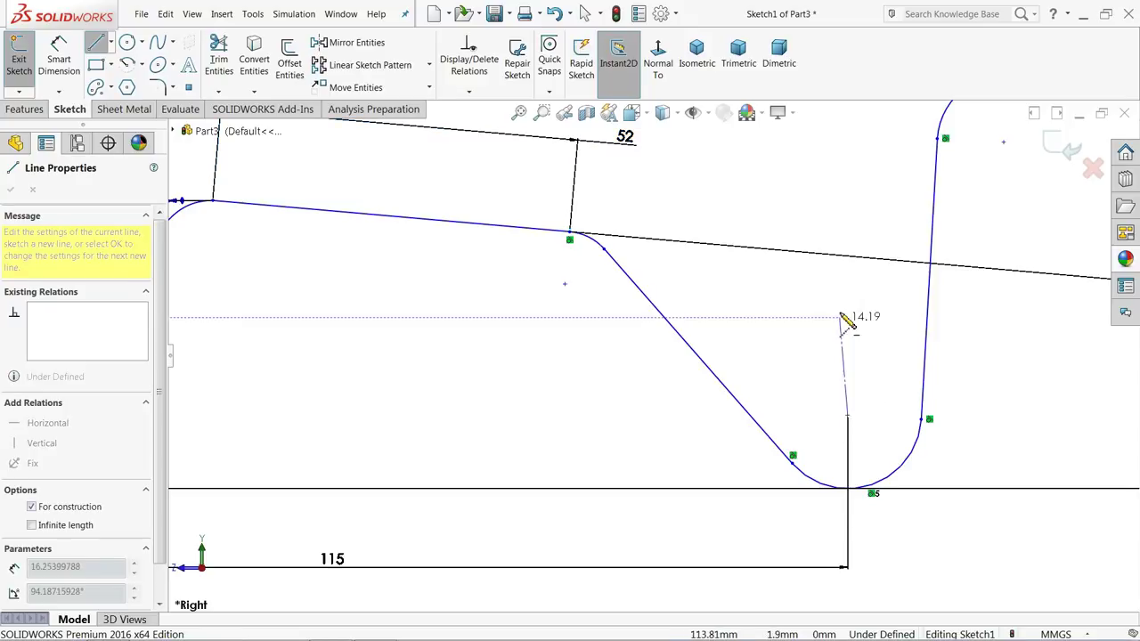
right_click(857, 176)
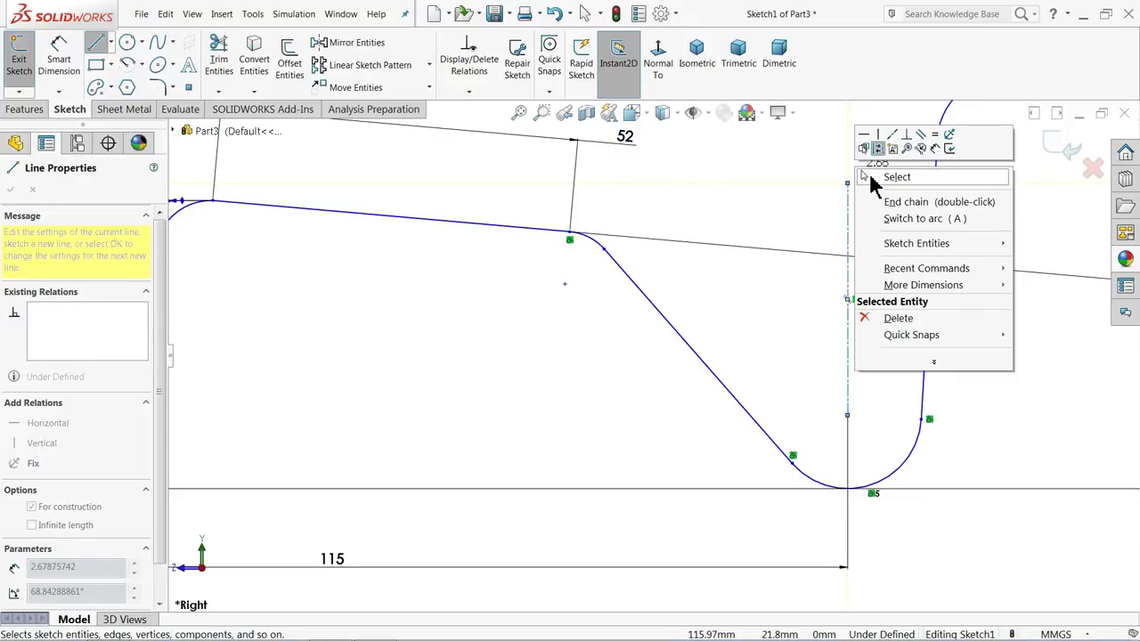
click(875, 174)
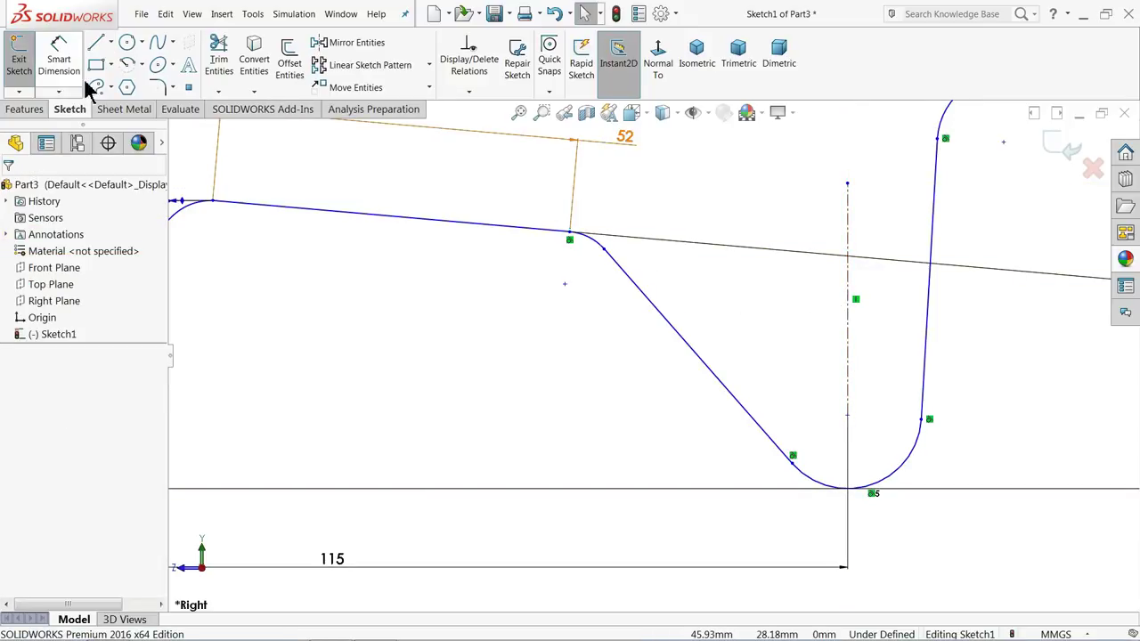
Dimension the angle between the new vertical centerline and the U-shaped bend's longer leg as 5°
click(55, 72)
click(849, 278)
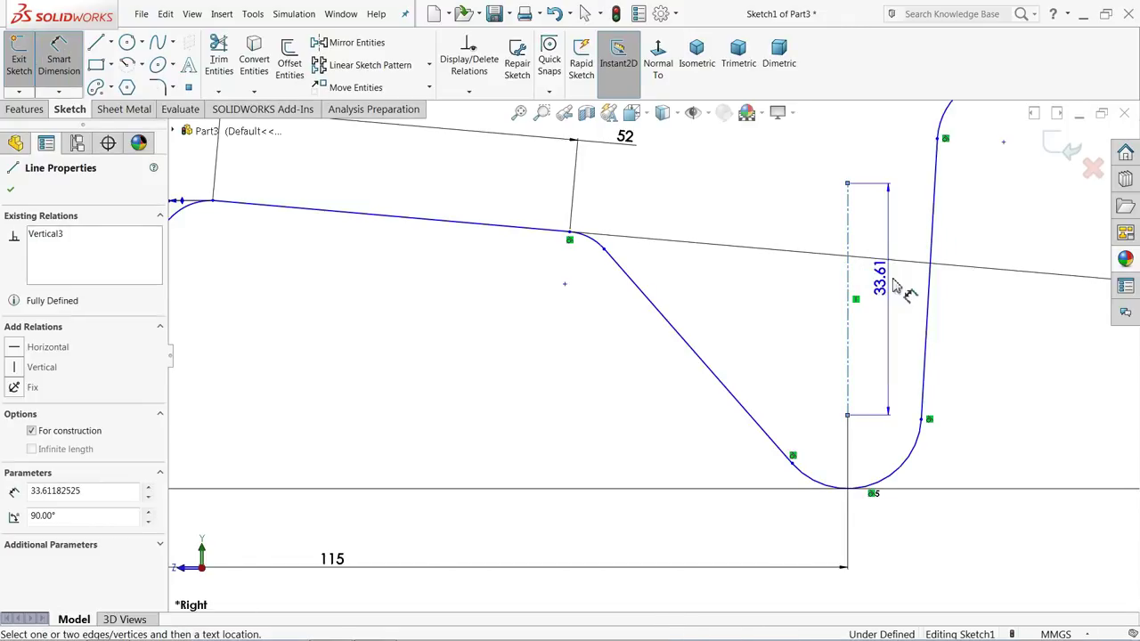
click(928, 296)
click(893, 296)
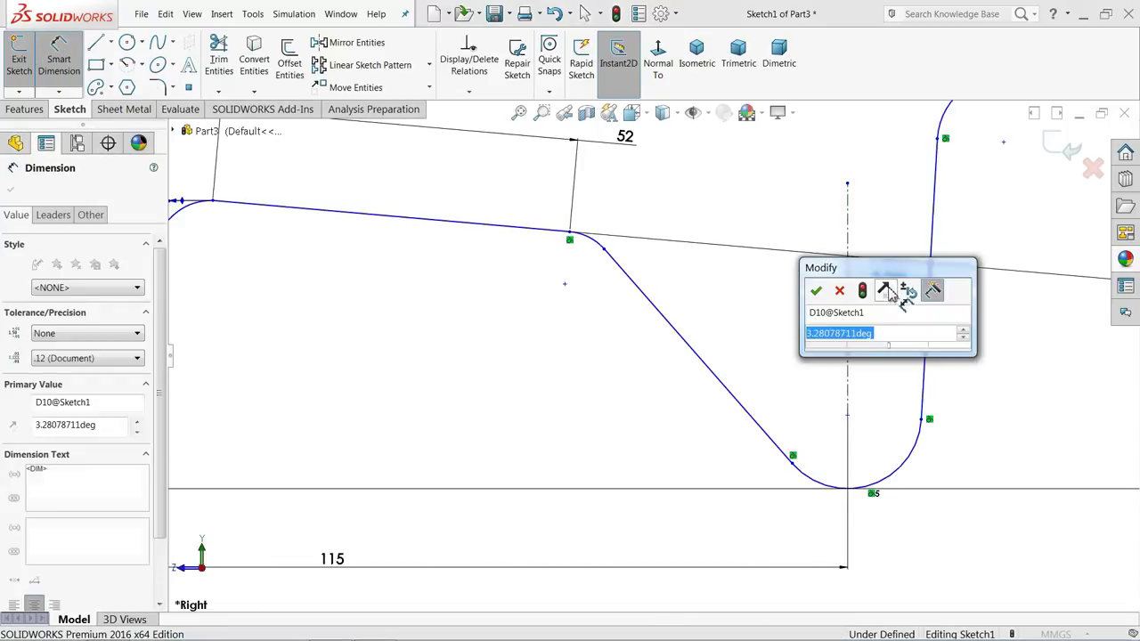
text(5)
key(Return)
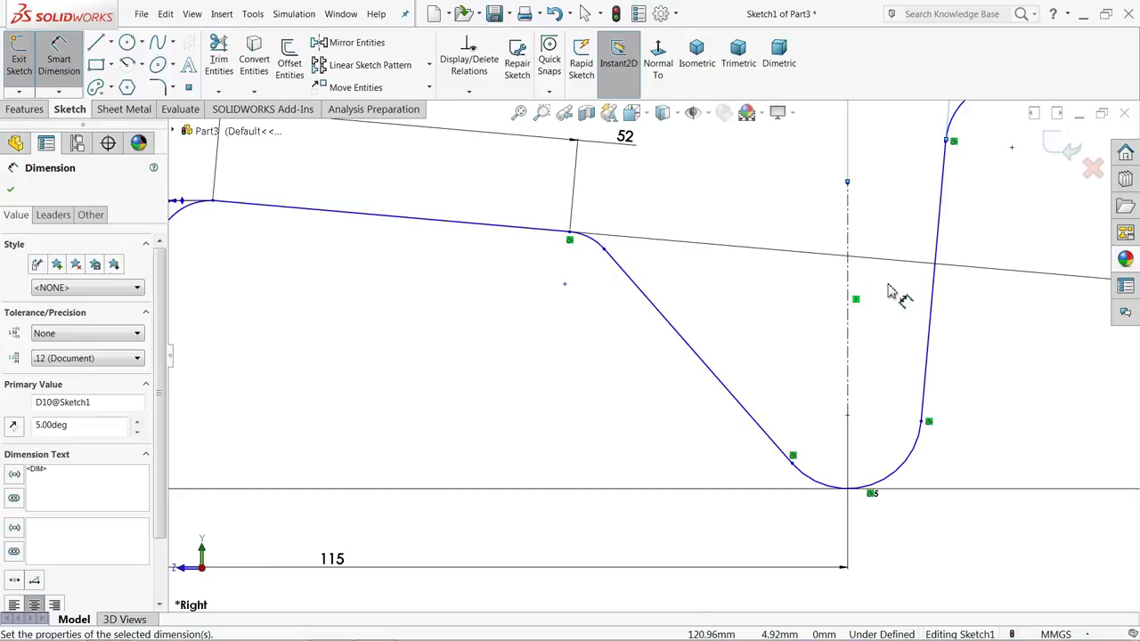
Dimension the angle between the two legs of the U-shaped bend as 20° and move its label above the profile
scroll(738, 336, up, 3)
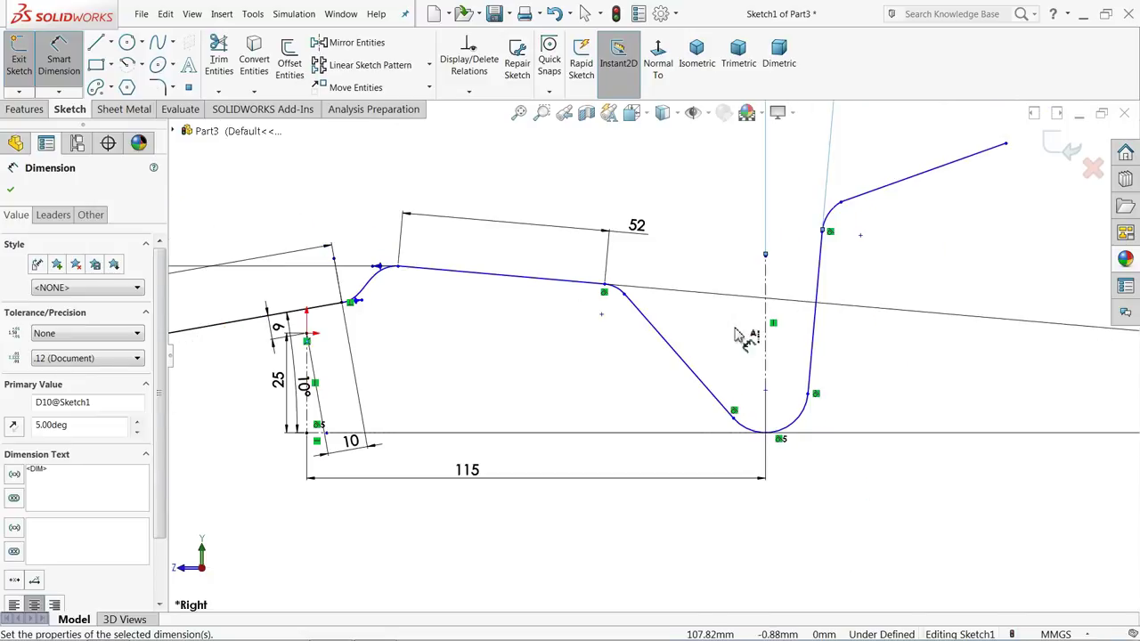
click(687, 369)
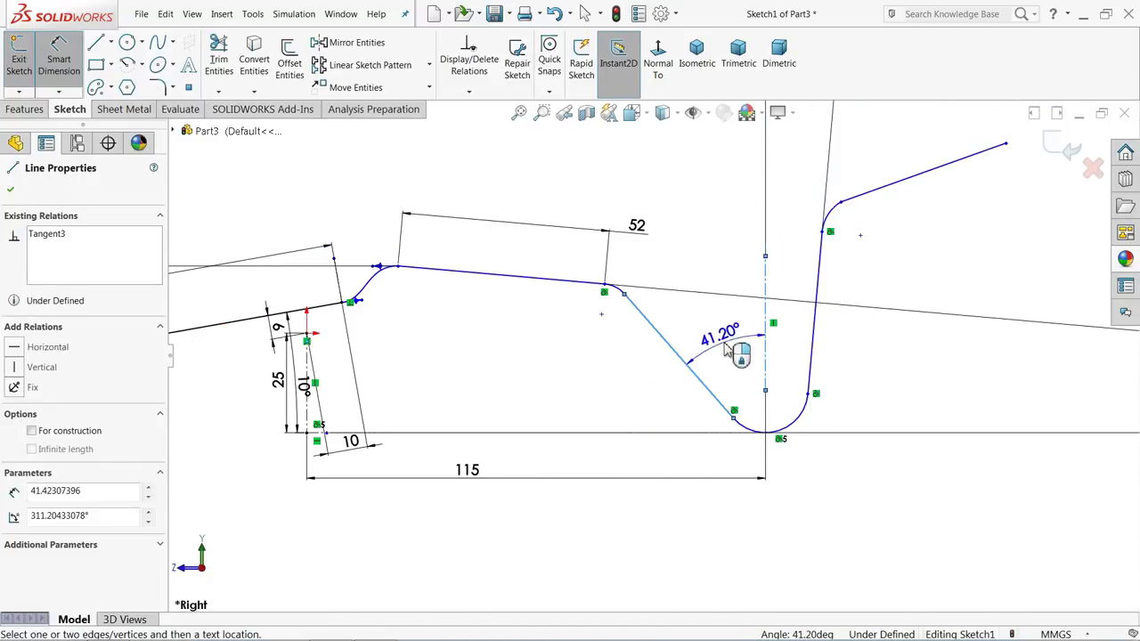
click(815, 298)
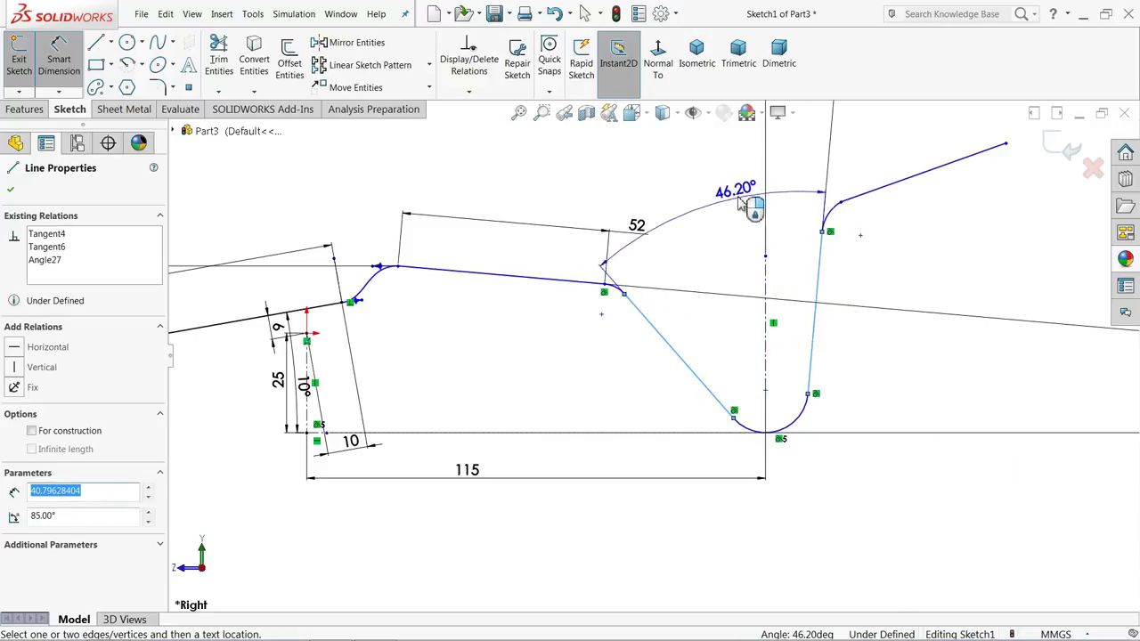
click(736, 156)
text(20)
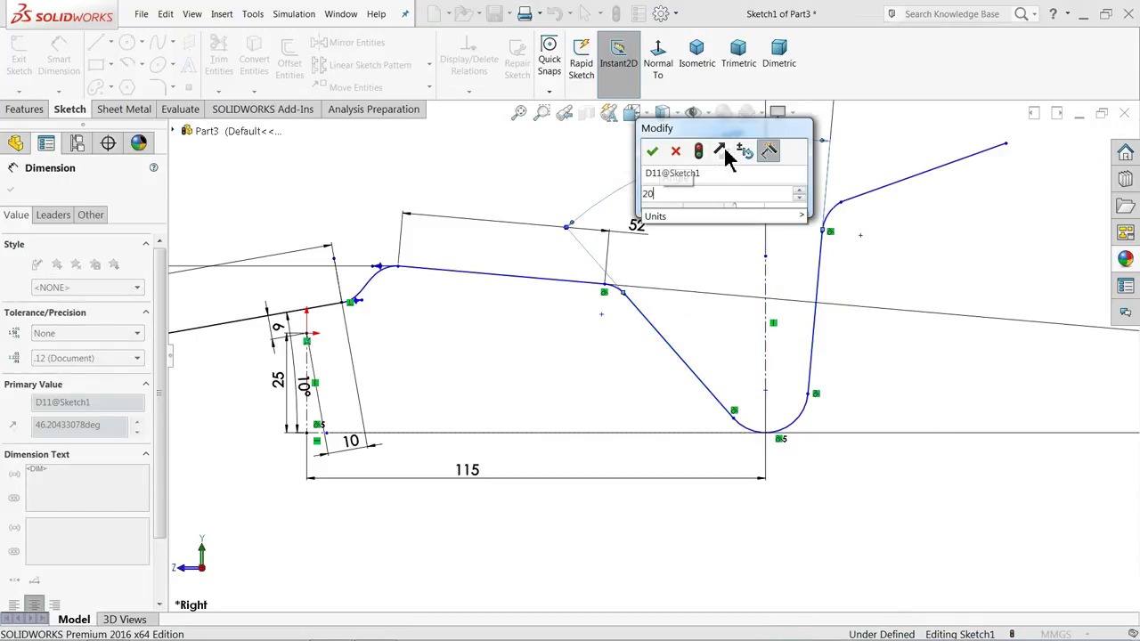
key(Return)
scroll(657, 190, up, 5)
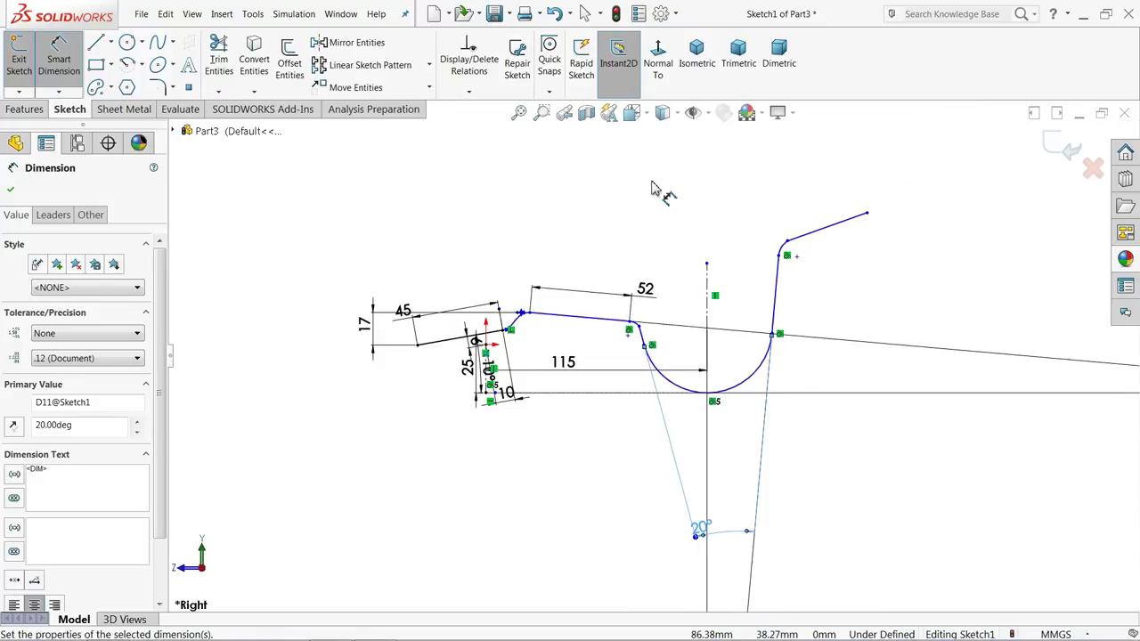
drag(687, 476, 694, 251)
Dimension the radius of the U-shaped bend's bottom arc as 15 mm
scroll(700, 368, down, 5)
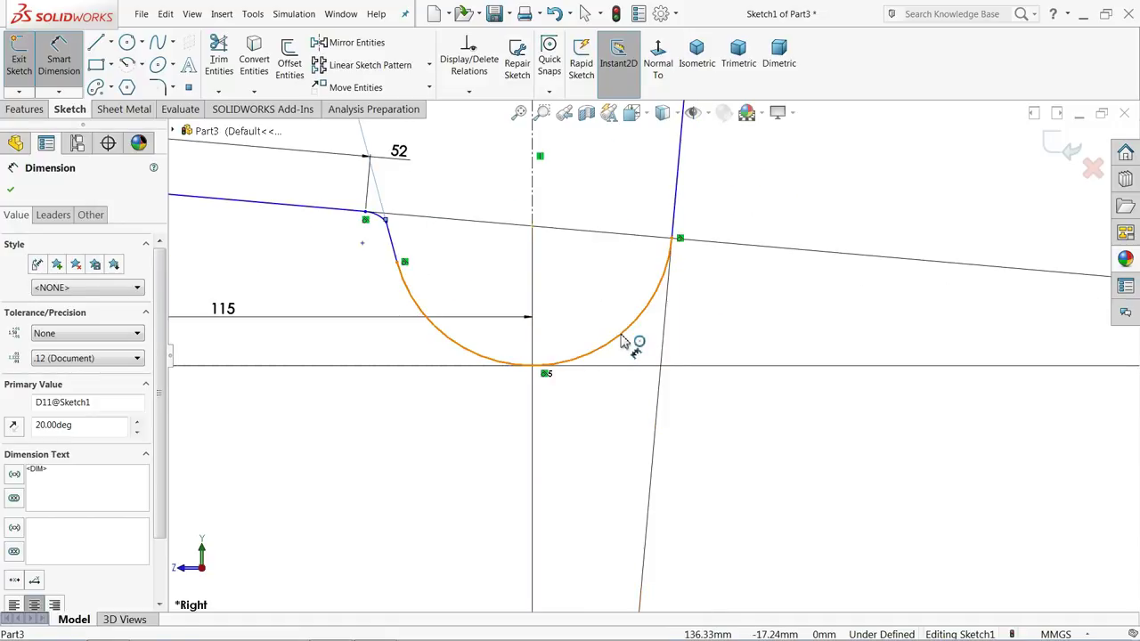
click(636, 343)
click(692, 425)
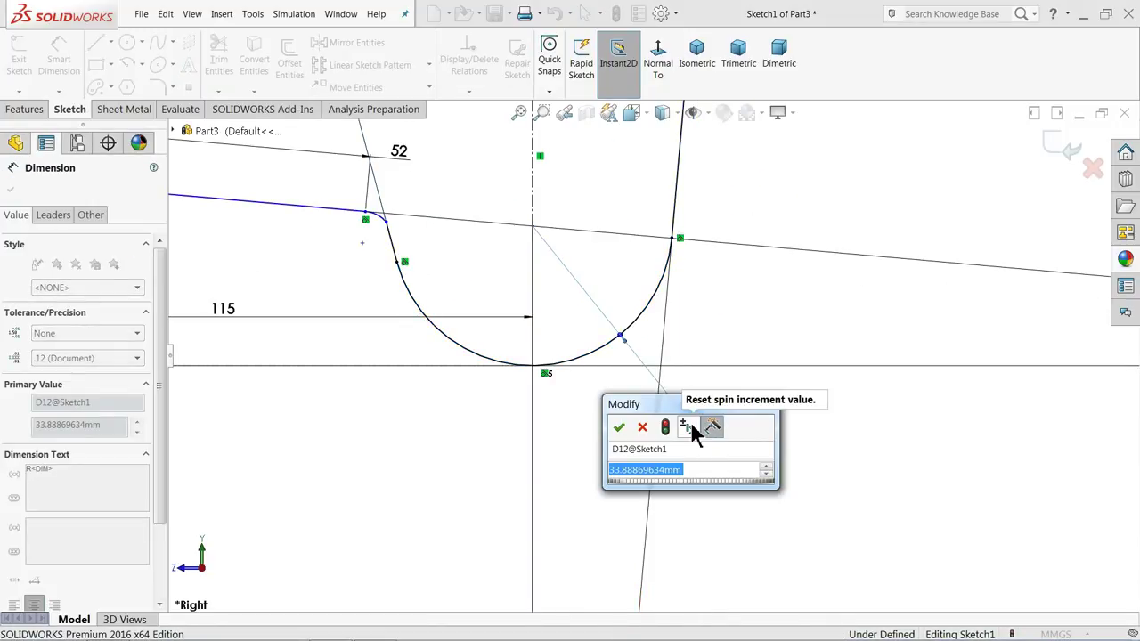
text(15)
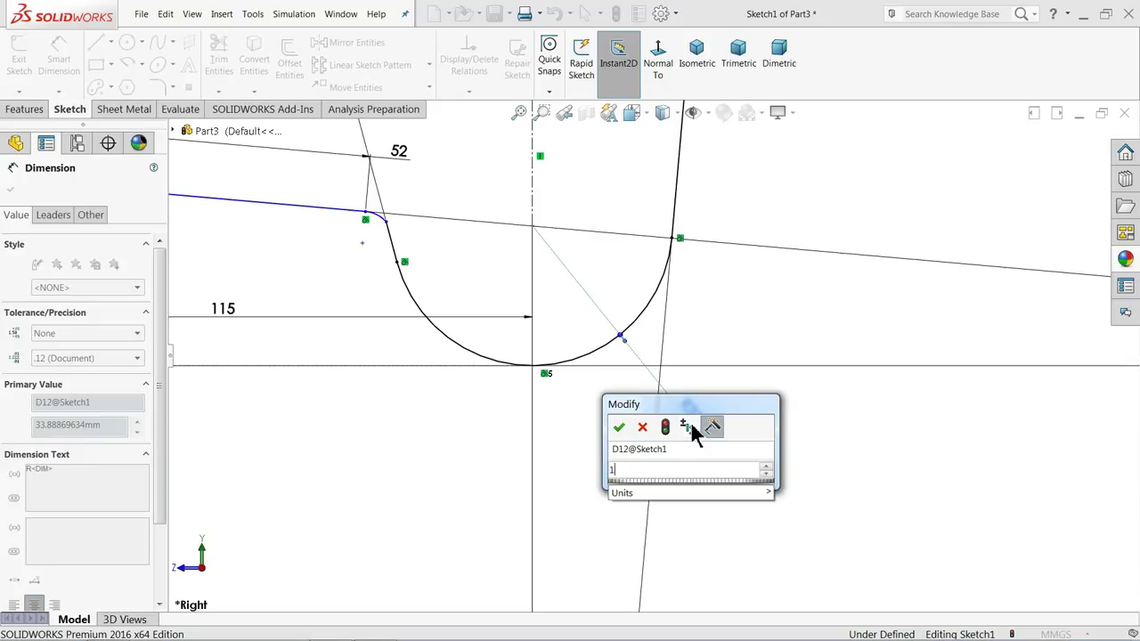
key(Return)
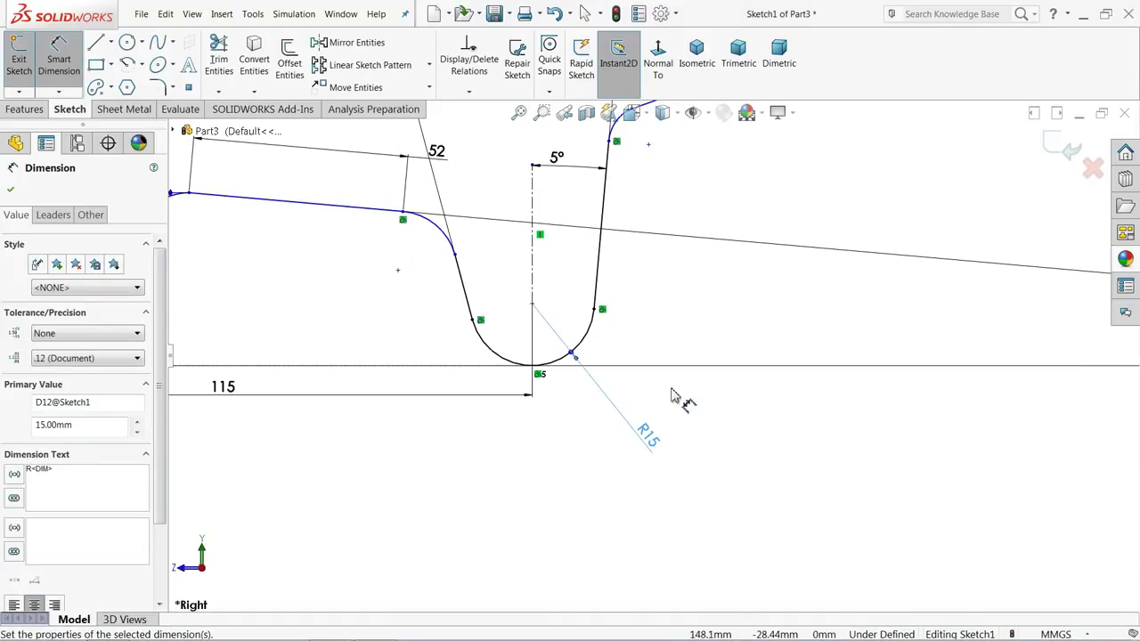
Dimension the radius of the arc joining the U-shaped bend's longer leg to the final sloped line as 12 mm
scroll(631, 347, up, 3)
scroll(550, 288, down, 2)
scroll(636, 278, down, 2)
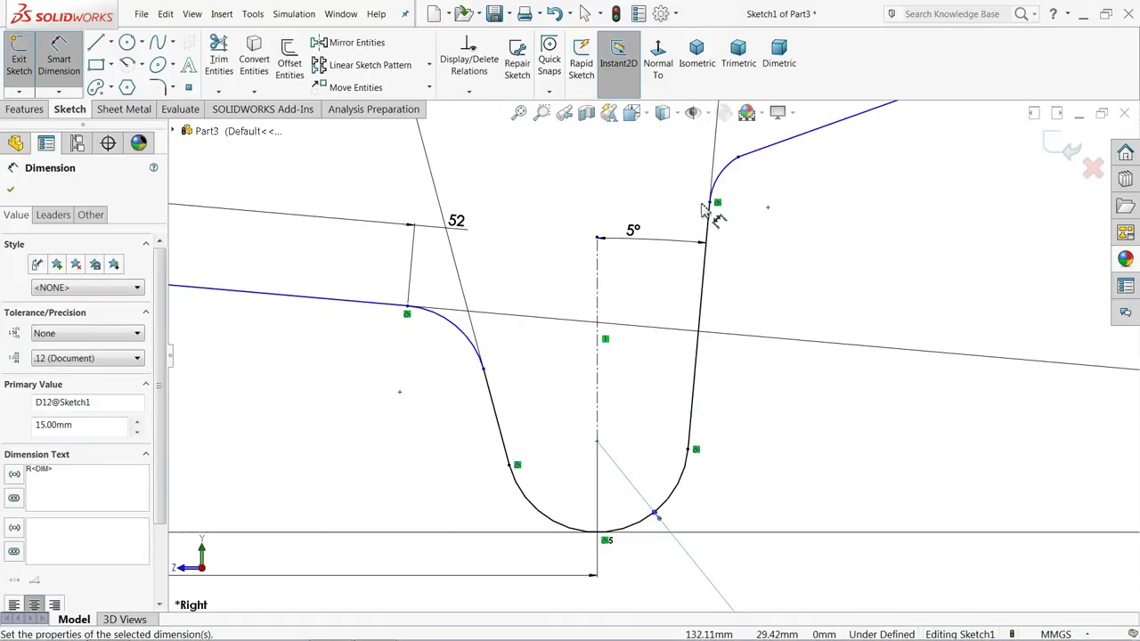
click(723, 184)
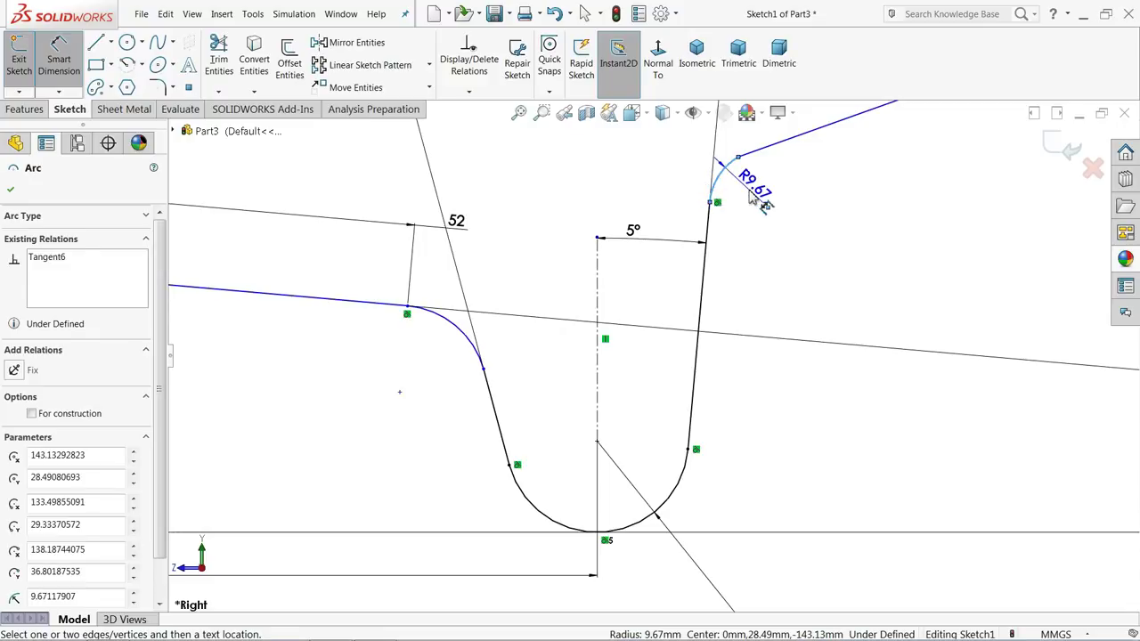
click(755, 199)
text(12)
key(Return)
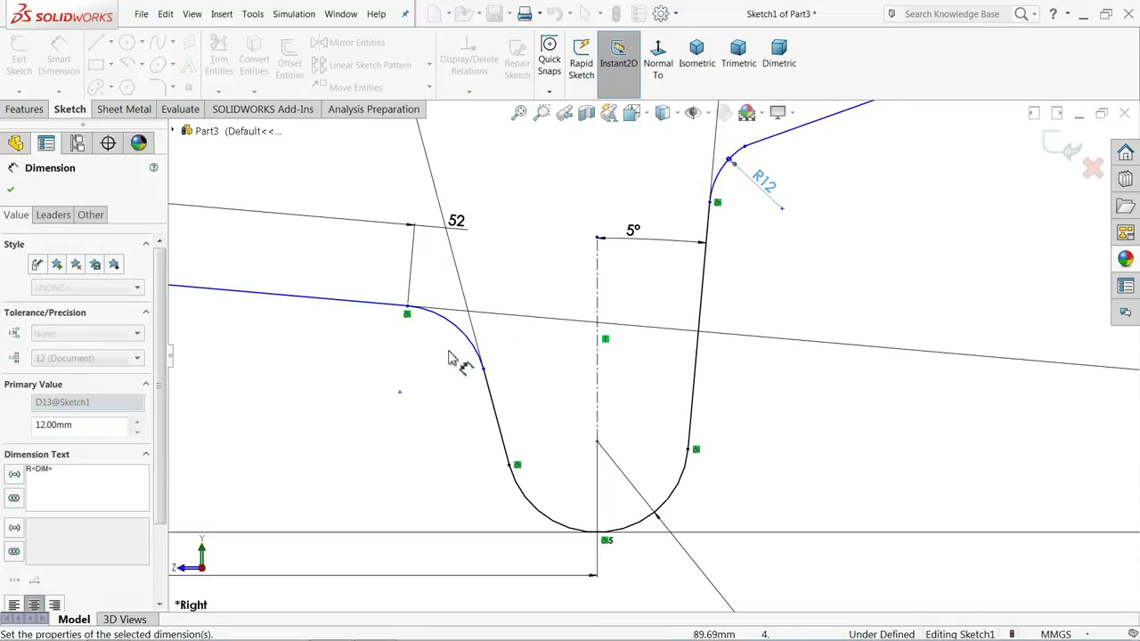
Dimension the radius of the arc joining the 52 mm line to the U-shaped bend's shorter leg as 12 mm
click(464, 343)
click(437, 365)
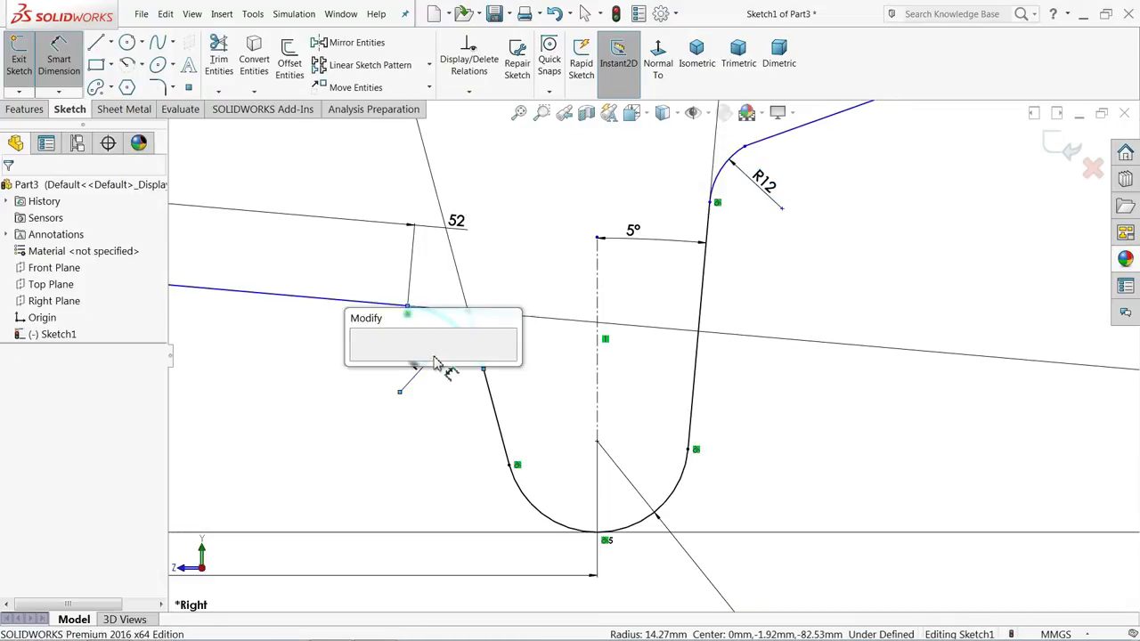
text(12)
key(Return)
scroll(458, 349, up, 2)
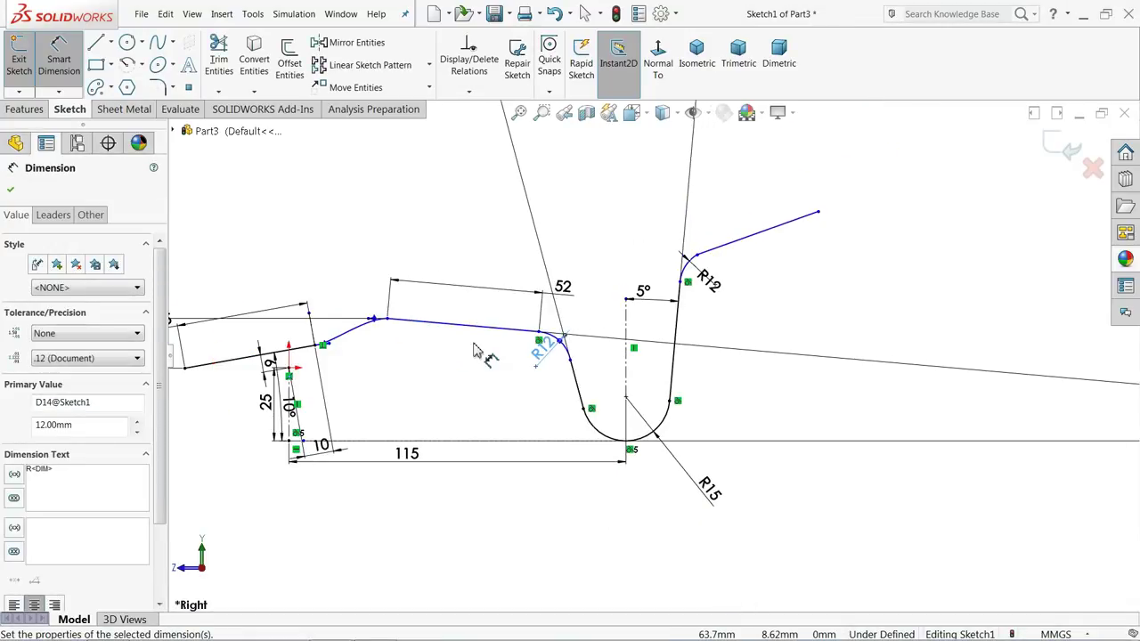
scroll(462, 343, down, 1)
key(Escape)
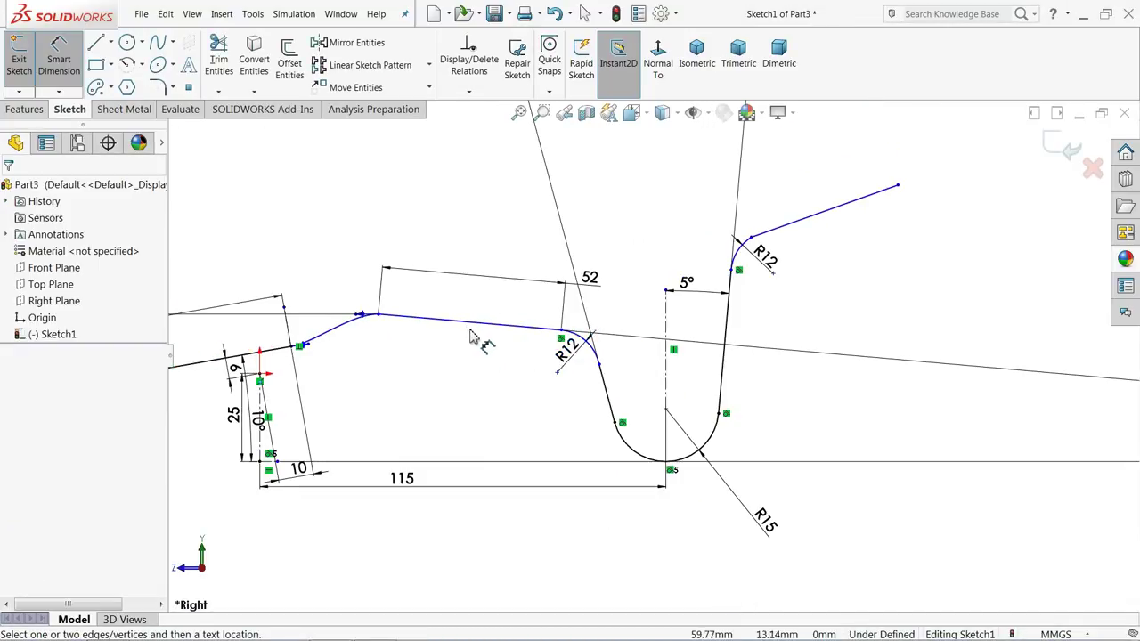
click(477, 332)
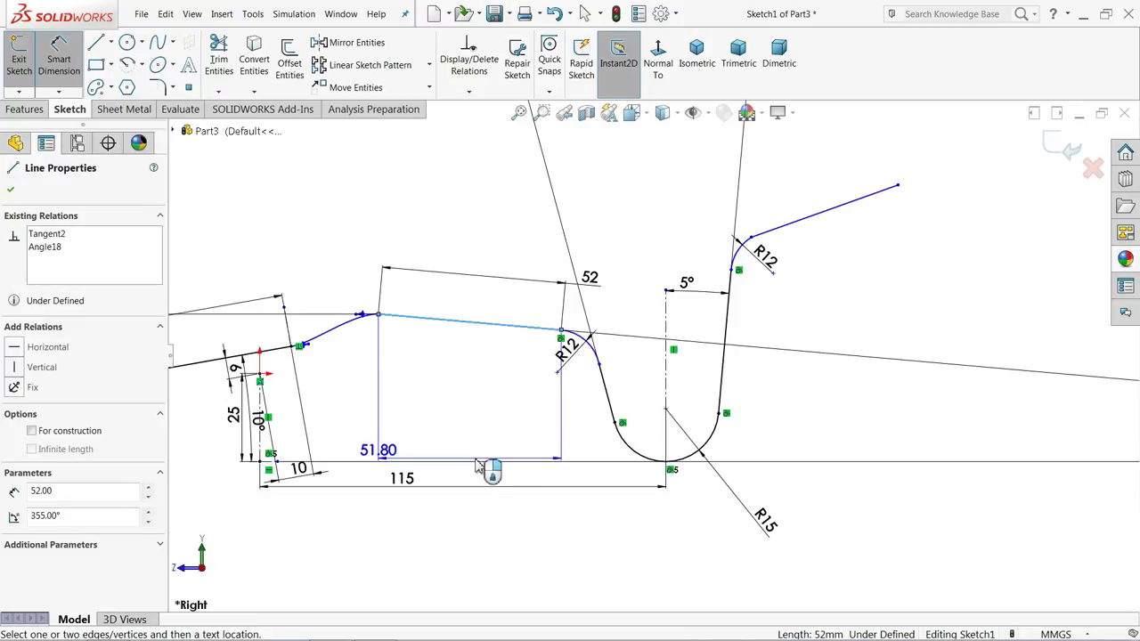
click(478, 469)
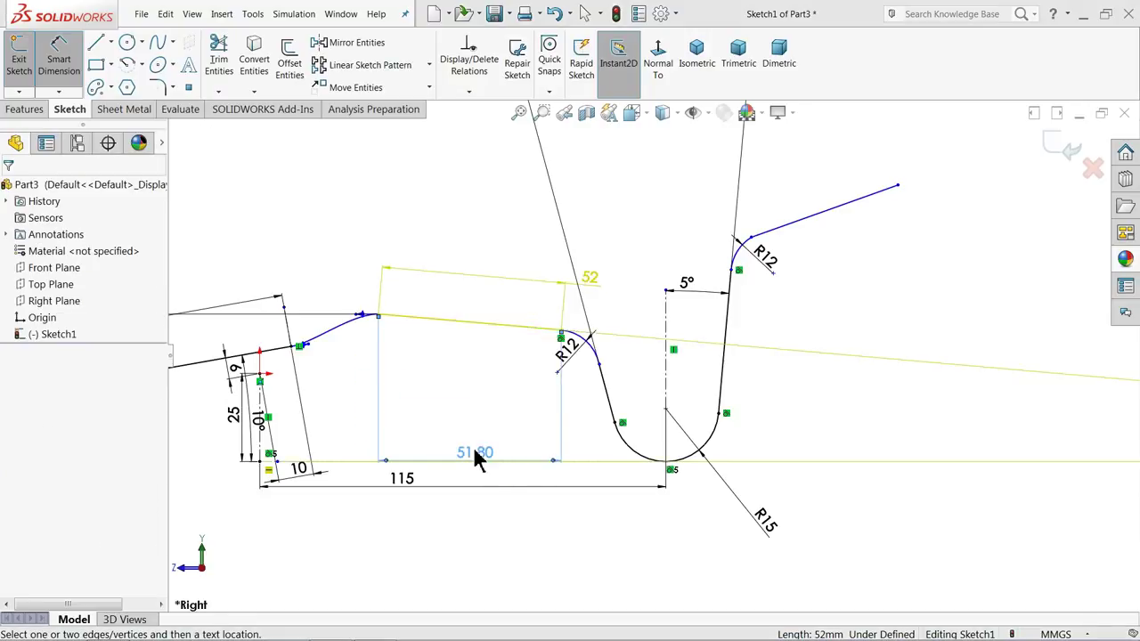
click(680, 330)
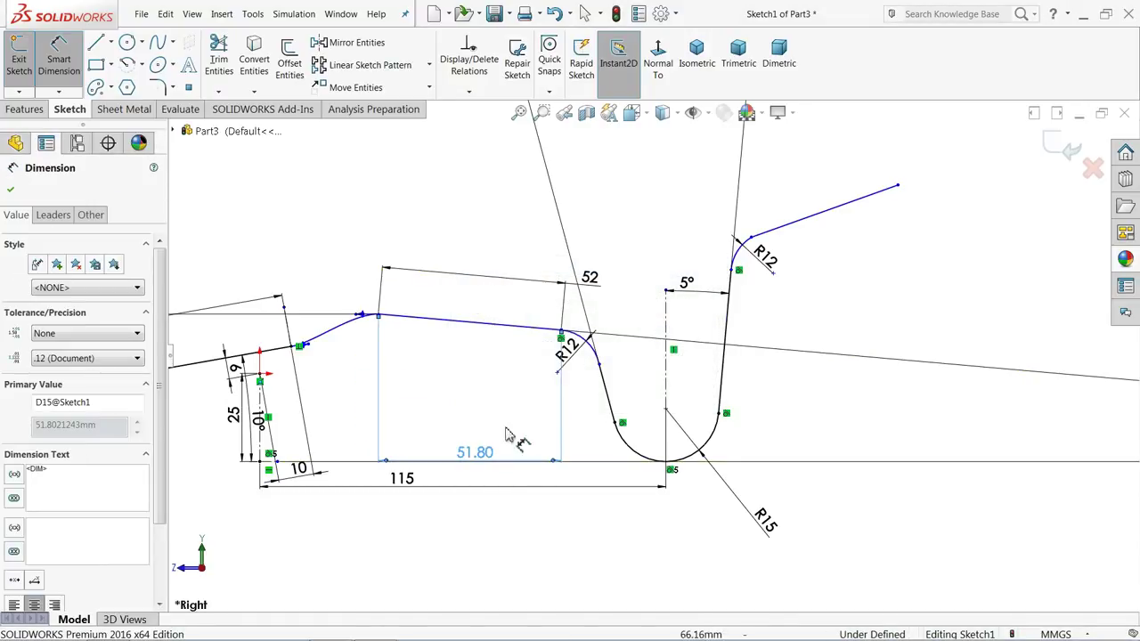
drag(481, 465, 472, 436)
key(Delete)
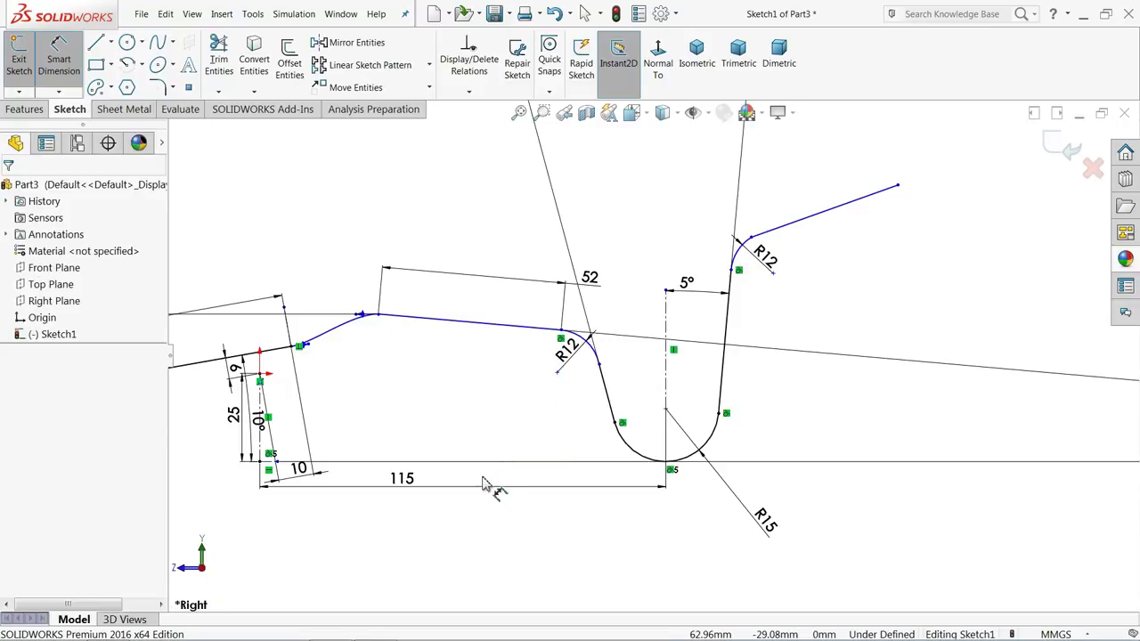
Move the 52 mm line's 5° angle label to the space beneath that line, and place the 115 mm dimension lower below the baseline
scroll(481, 481, down, 2)
scroll(478, 474, down, 1)
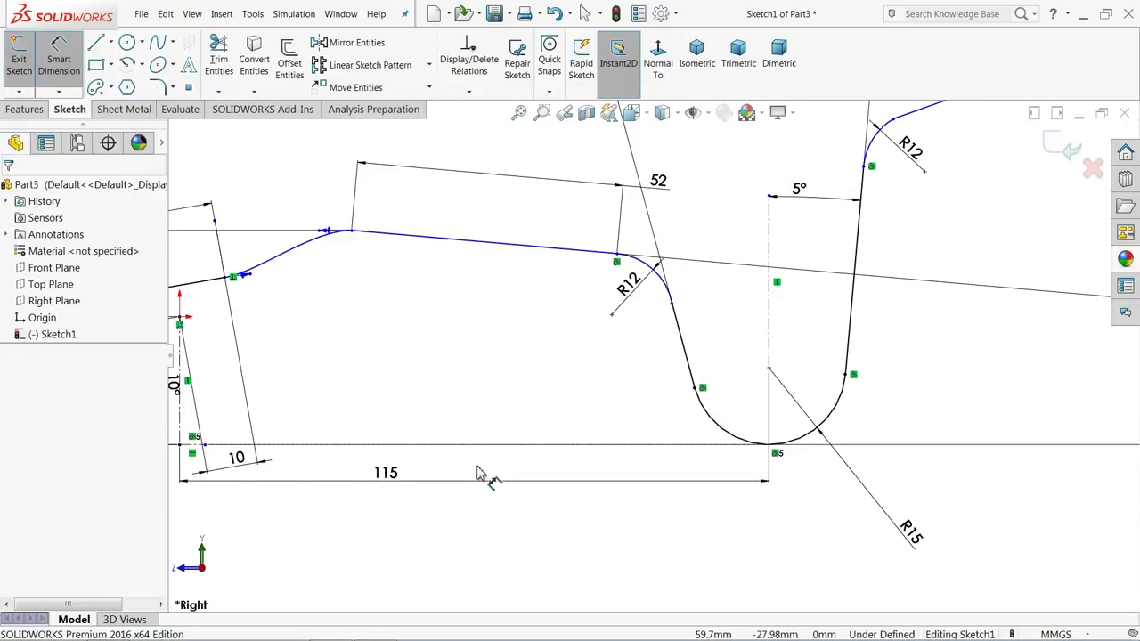
scroll(479, 474, up, 5)
click(1049, 357)
key(Delete)
click(581, 352)
scroll(615, 357, down, 5)
click(581, 211)
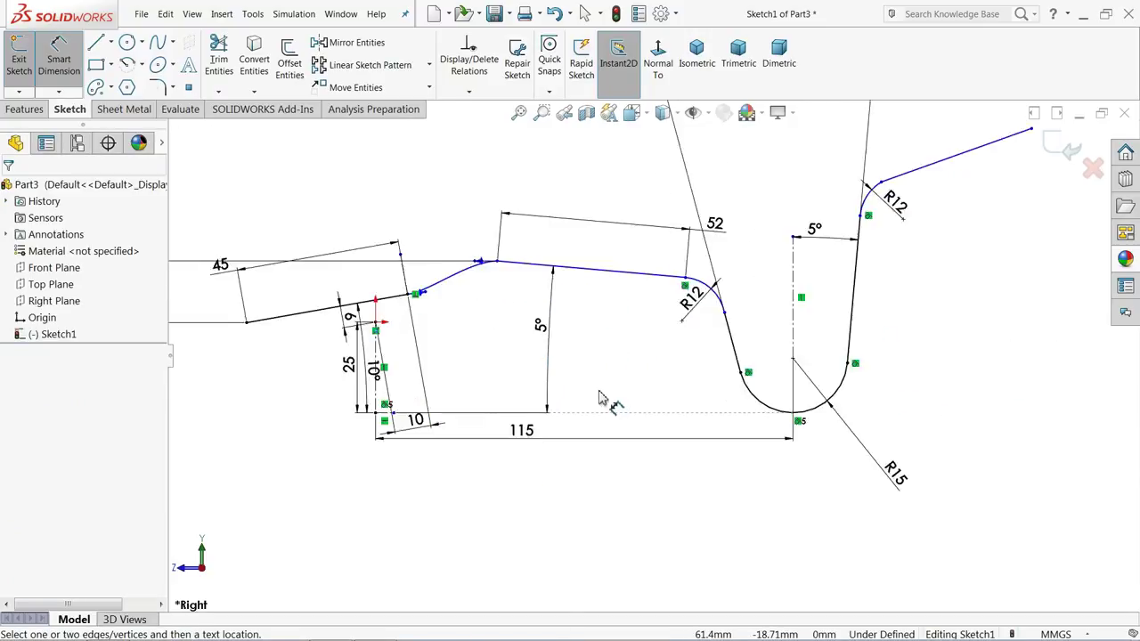
scroll(601, 398, down, 2)
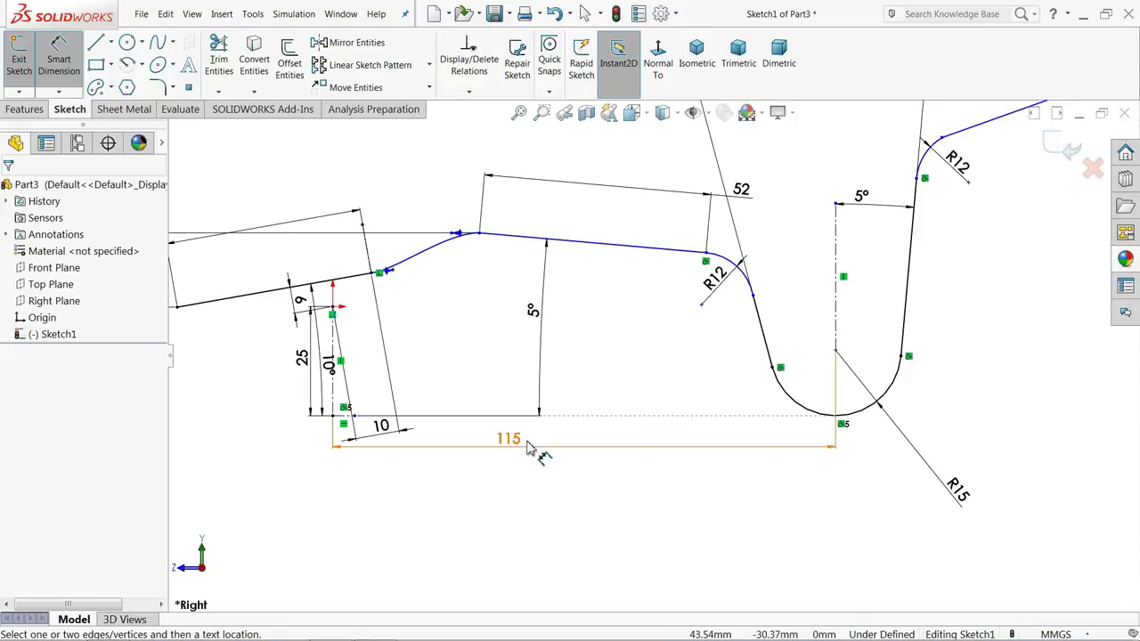
click(540, 489)
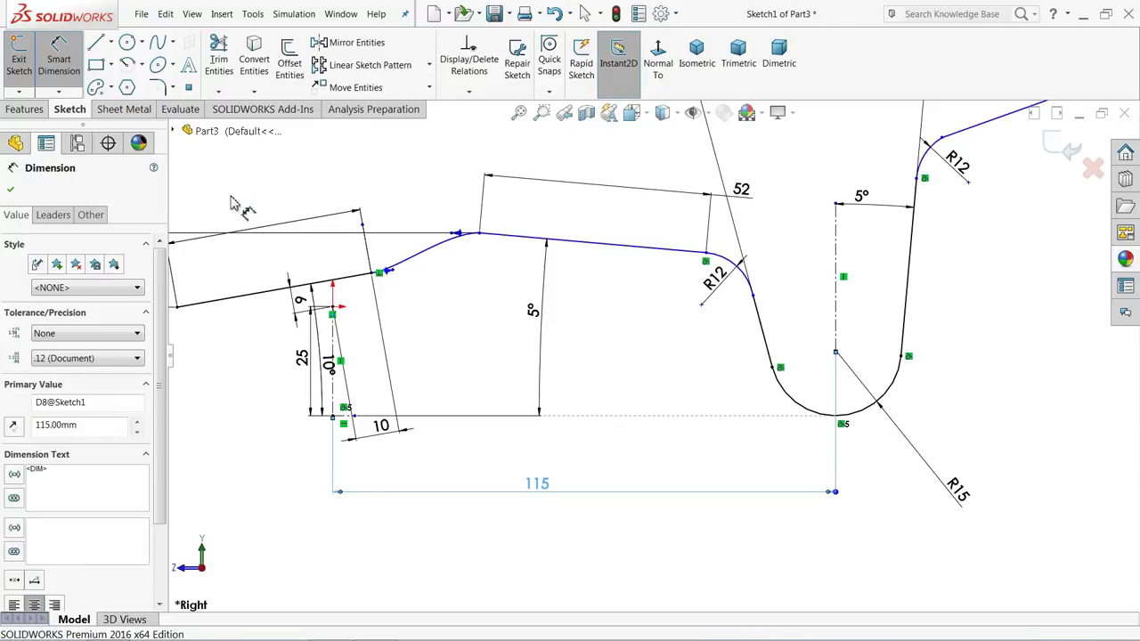
click(58, 63)
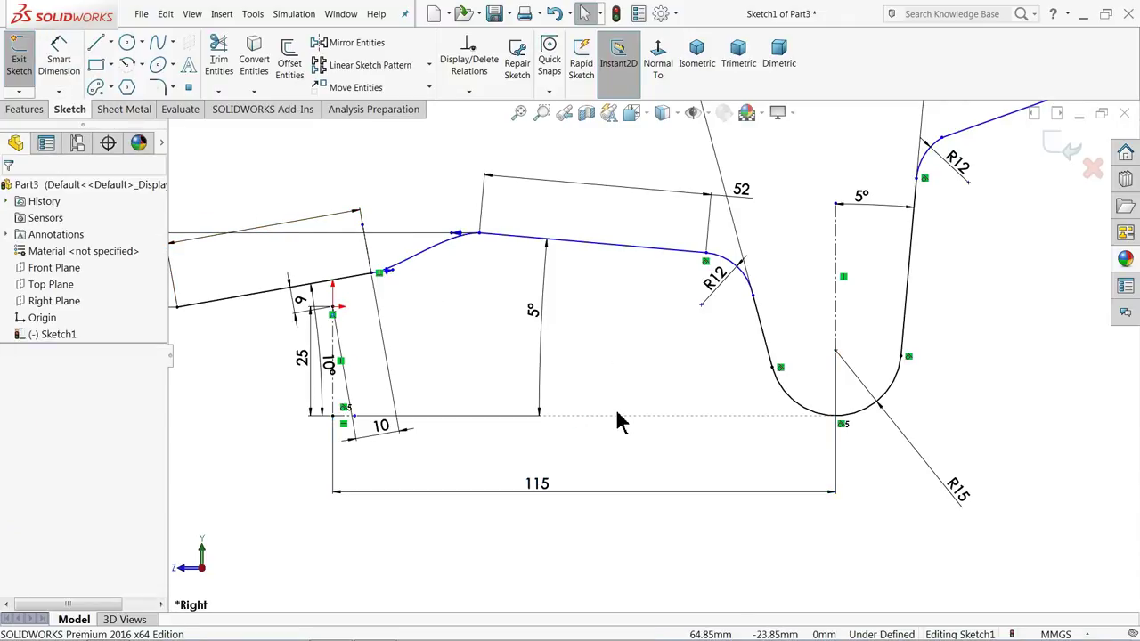
Draw a horizontal centerline from the lower end of the vertical centerline under the origin to the lowest point of the U-shaped bend's arc
click(110, 43)
click(125, 79)
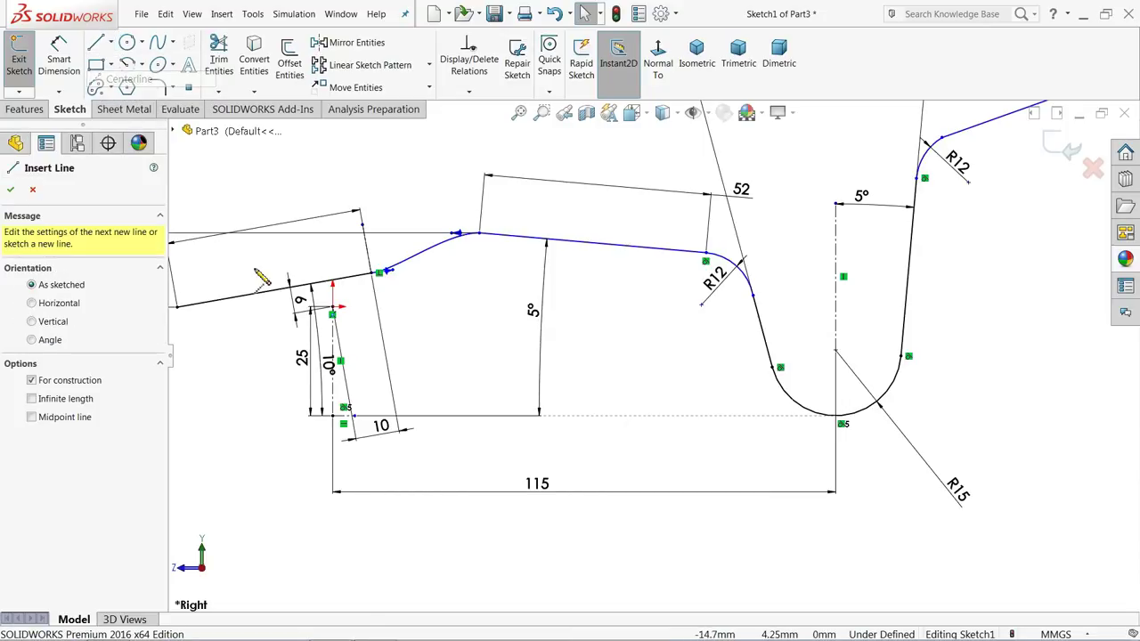
click(334, 416)
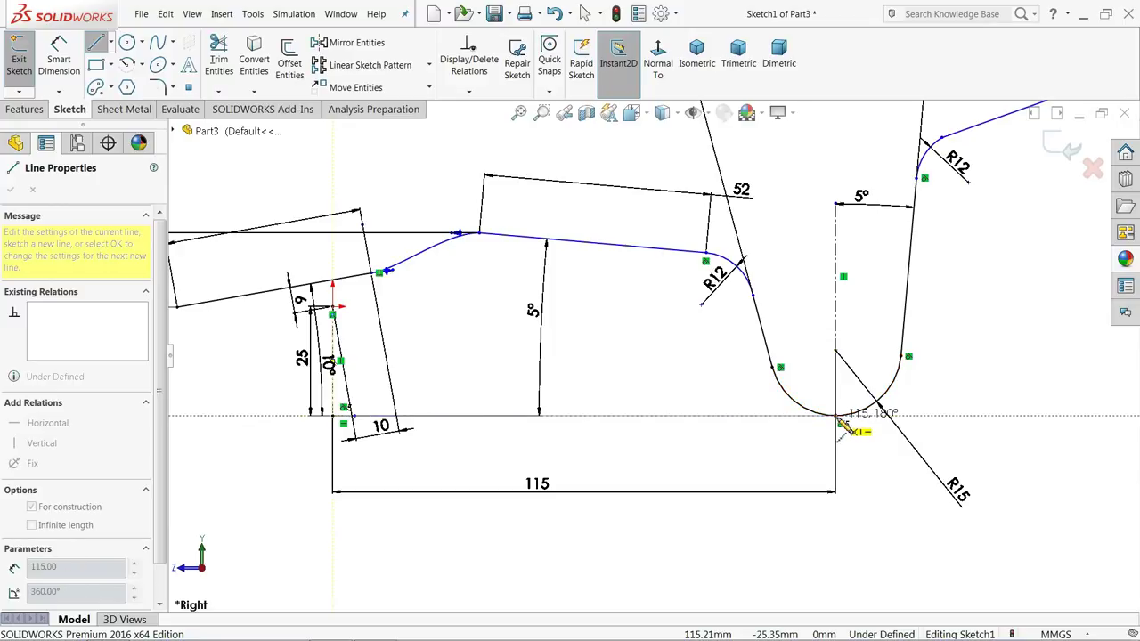
click(838, 416)
right_click(735, 444)
click(764, 448)
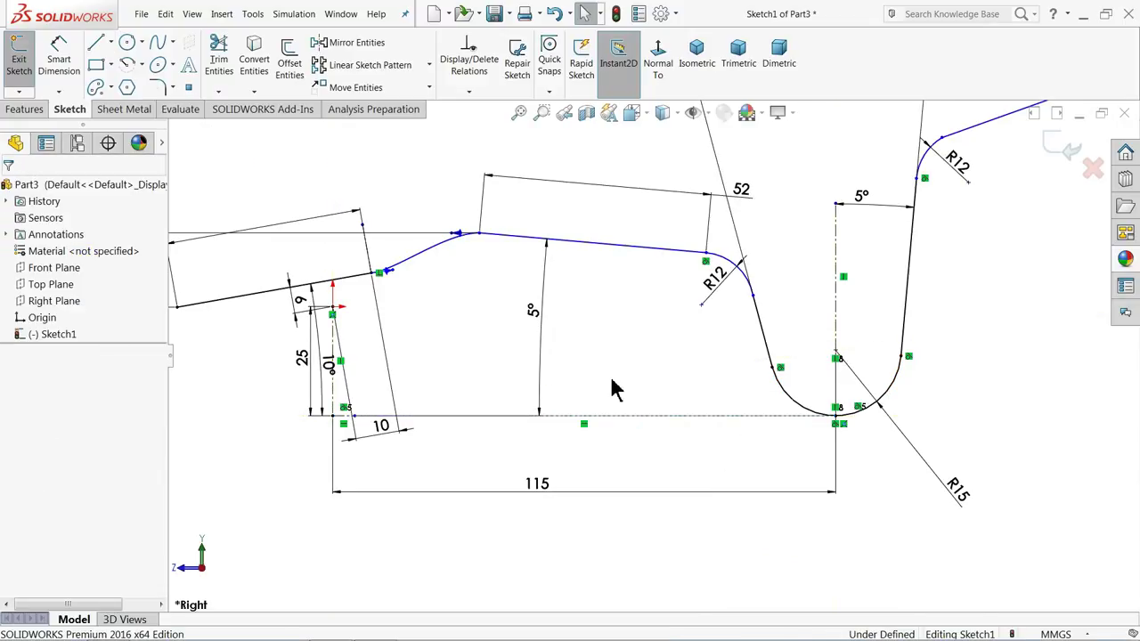
Shift the 5° angle label closer to the middle of the 52 mm line and dimension the final sloped line's length as 90 mm
click(59, 71)
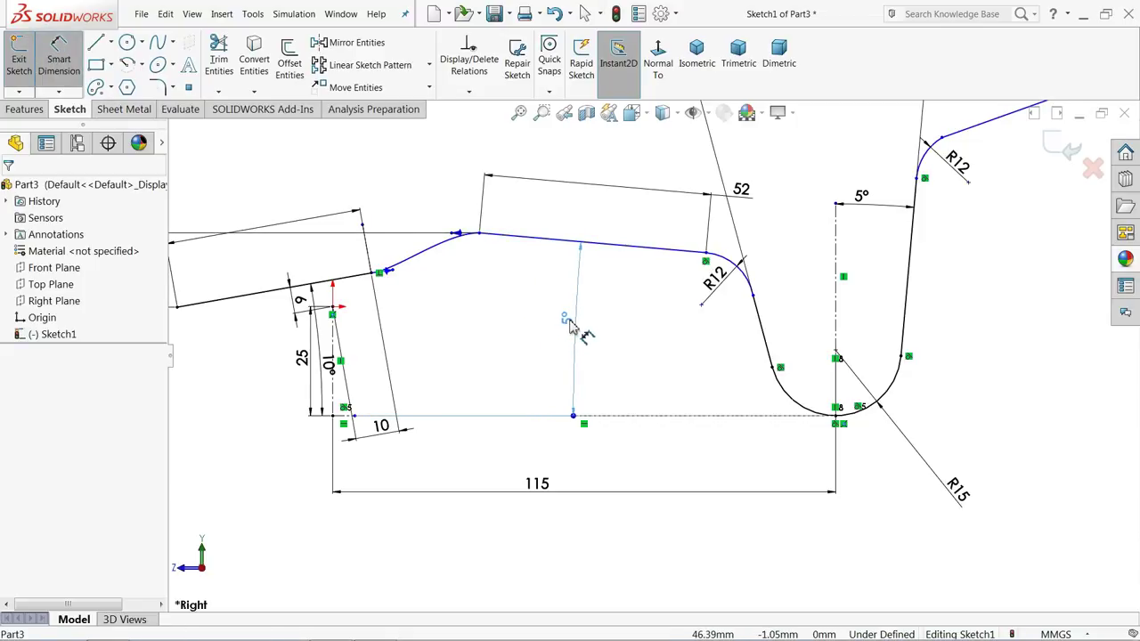
click(571, 326)
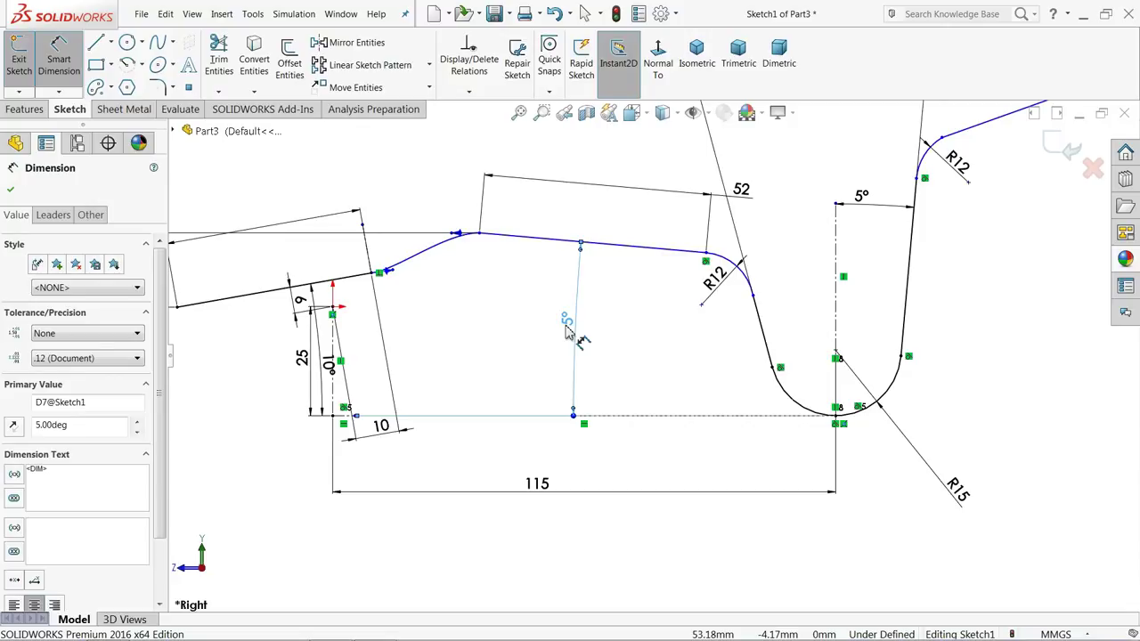
scroll(465, 310, up, 1)
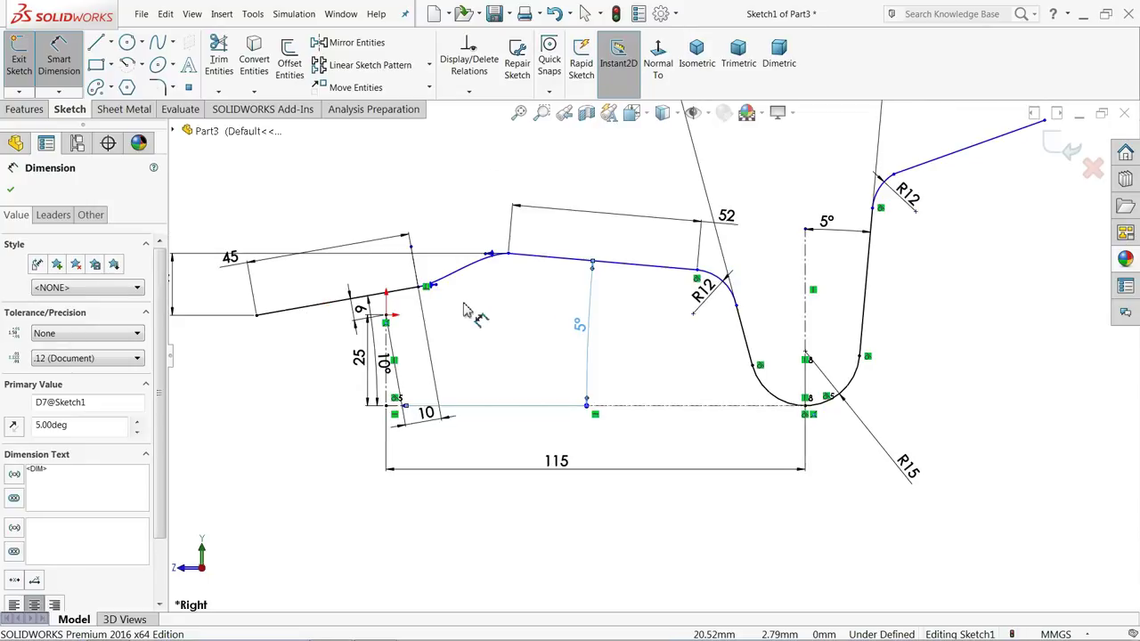
scroll(463, 312, up, 1)
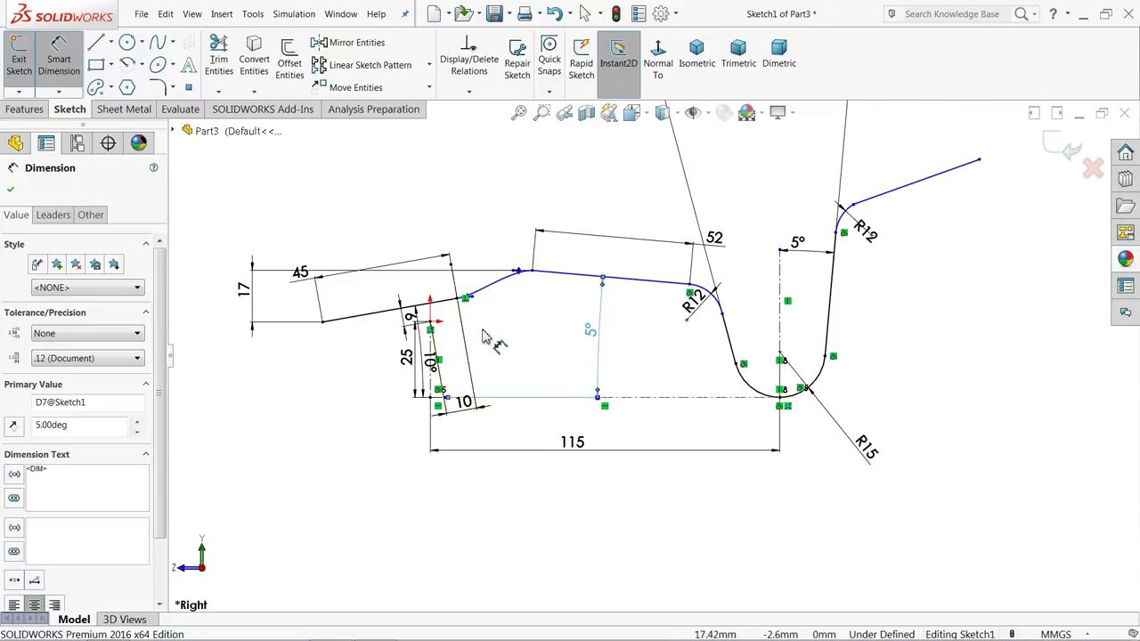
scroll(486, 336, up, 1)
scroll(880, 293, down, 2)
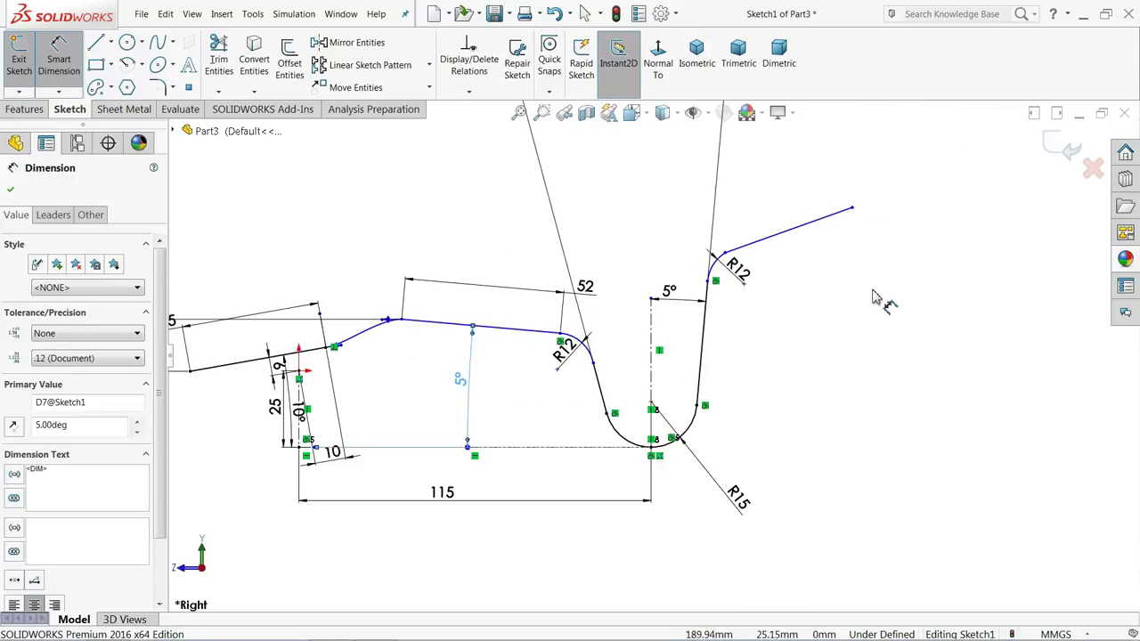
click(787, 234)
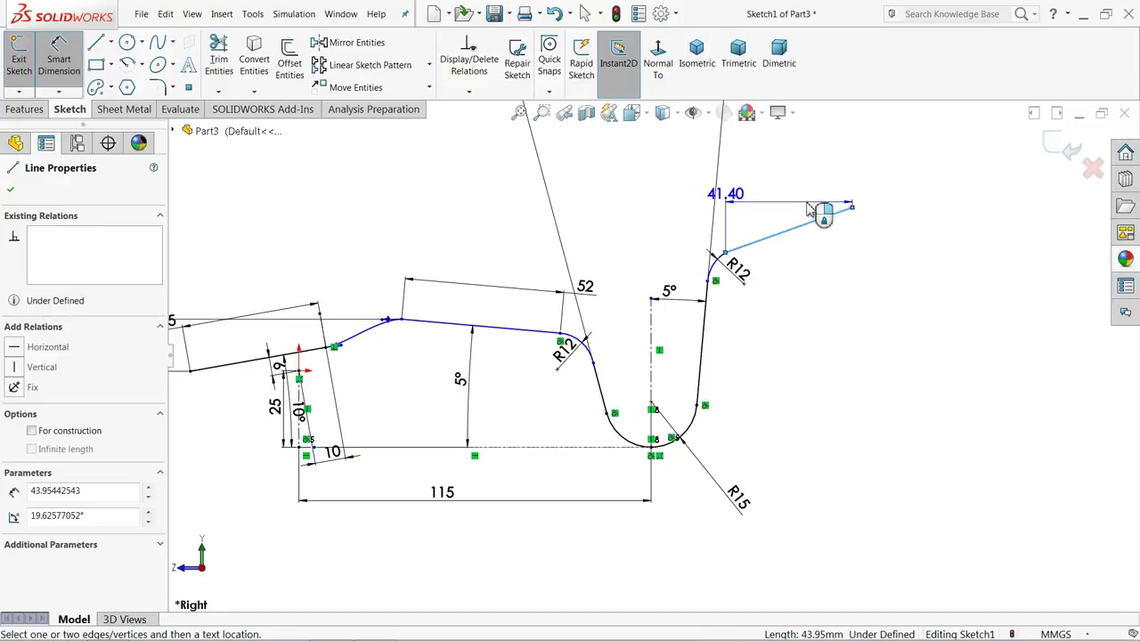
click(854, 161)
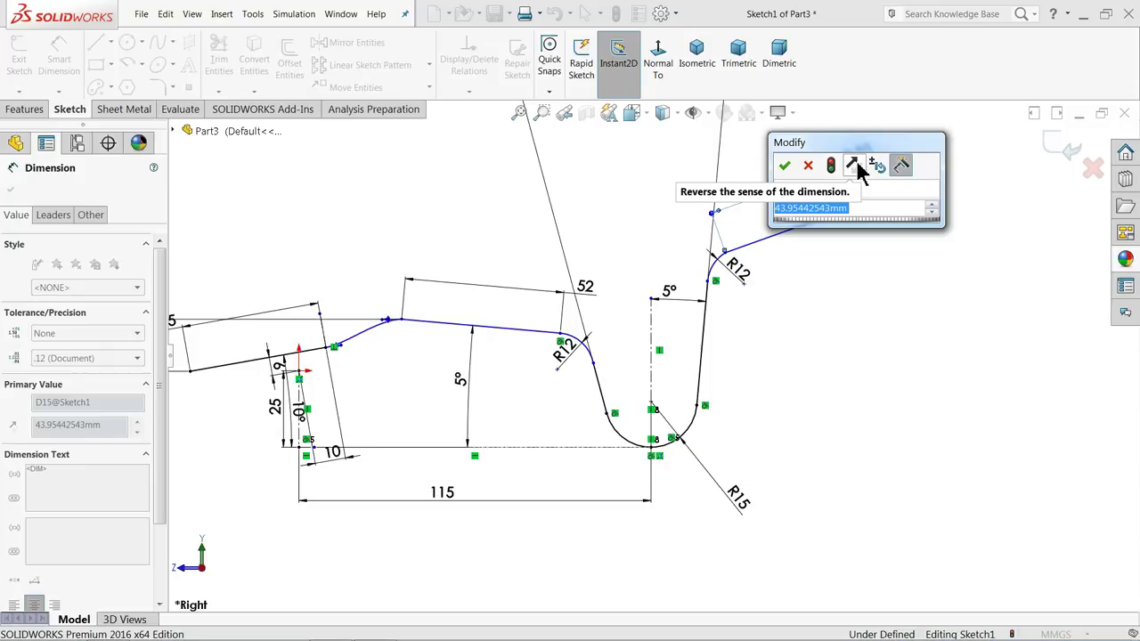
text(90)
key(Return)
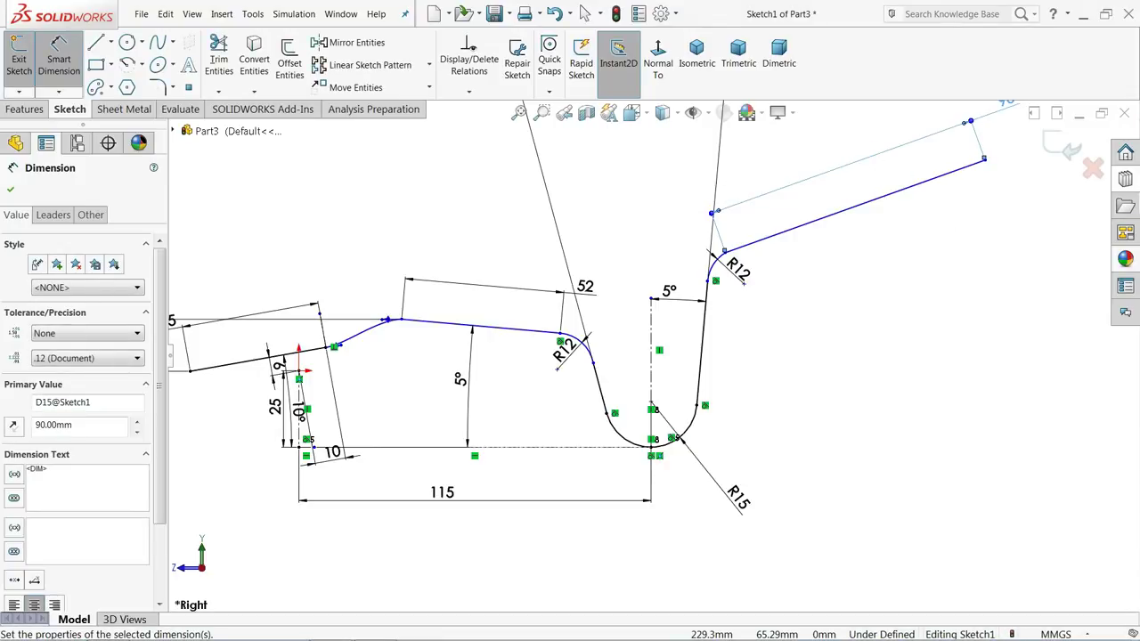
Dimension the vertical distance from the 90 mm line's free end to the horizontal centerline as 80 mm
key(f)
key(Escape)
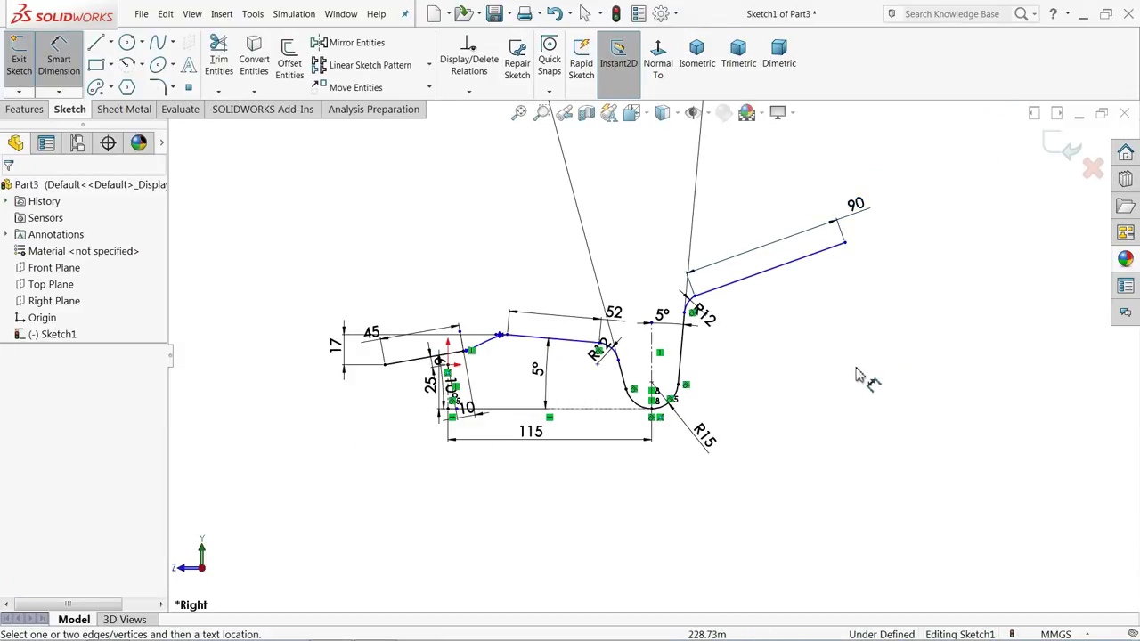
click(845, 246)
click(614, 413)
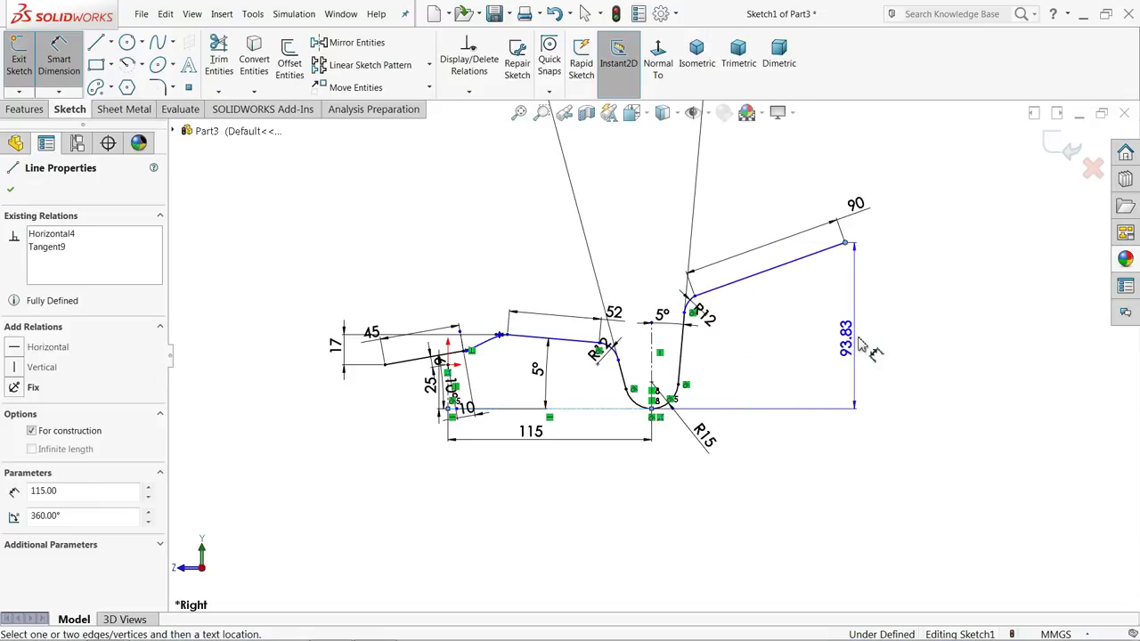
click(917, 337)
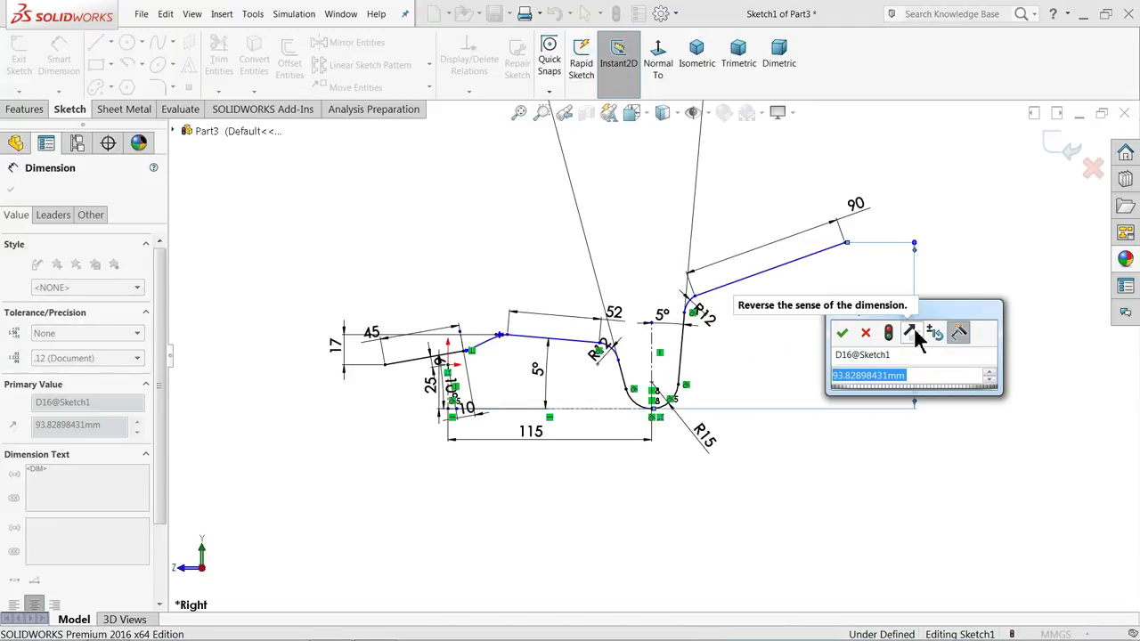
text(80)
key(Return)
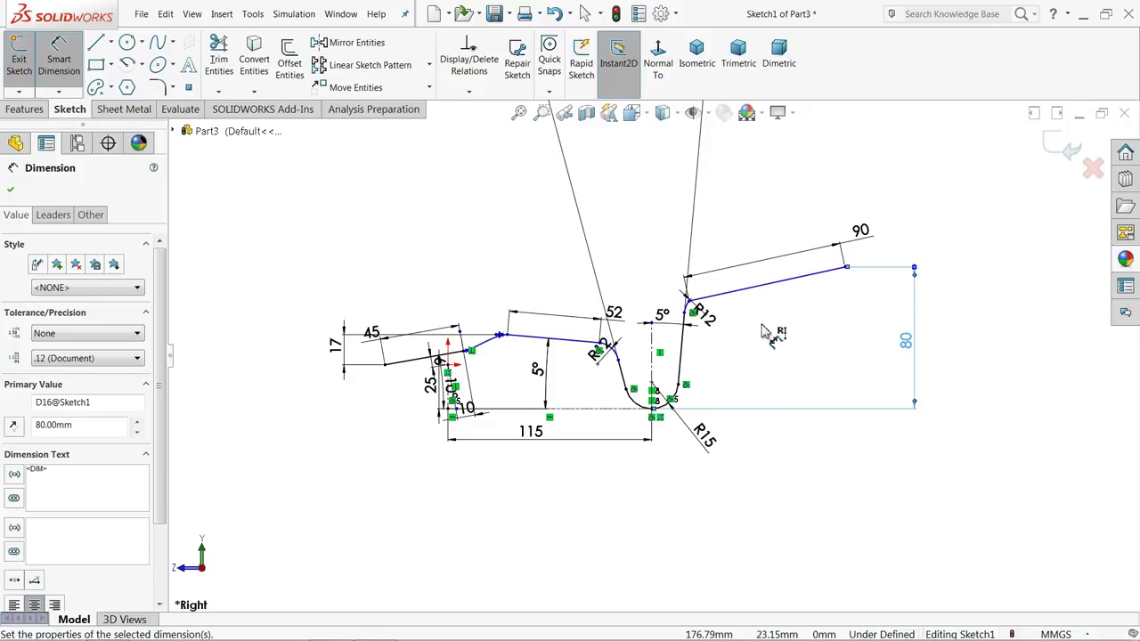
click(481, 408)
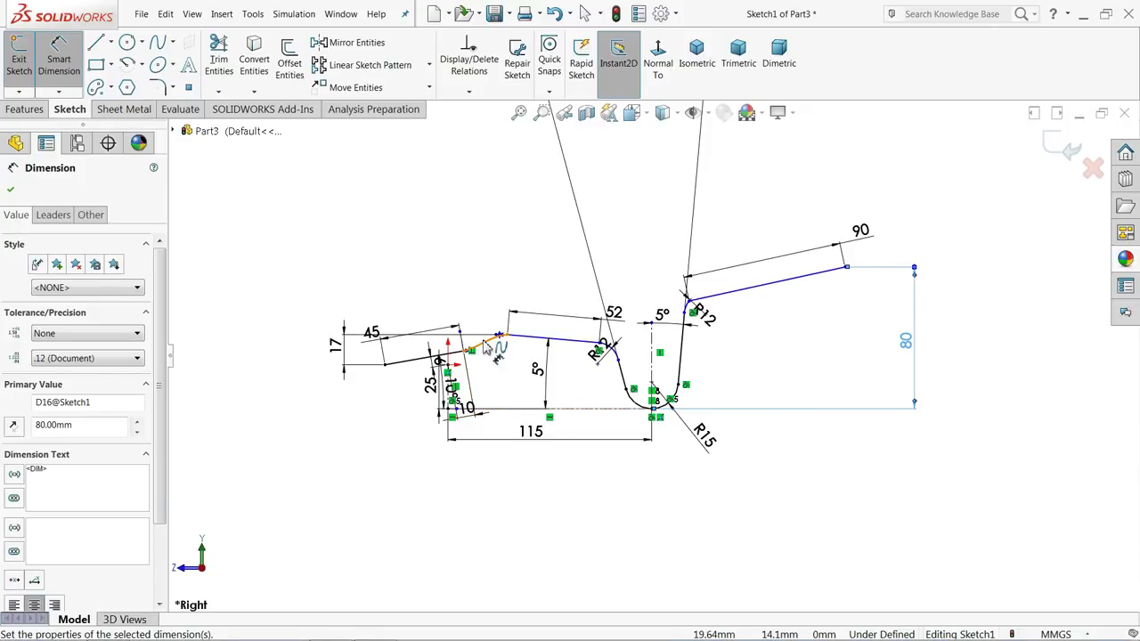
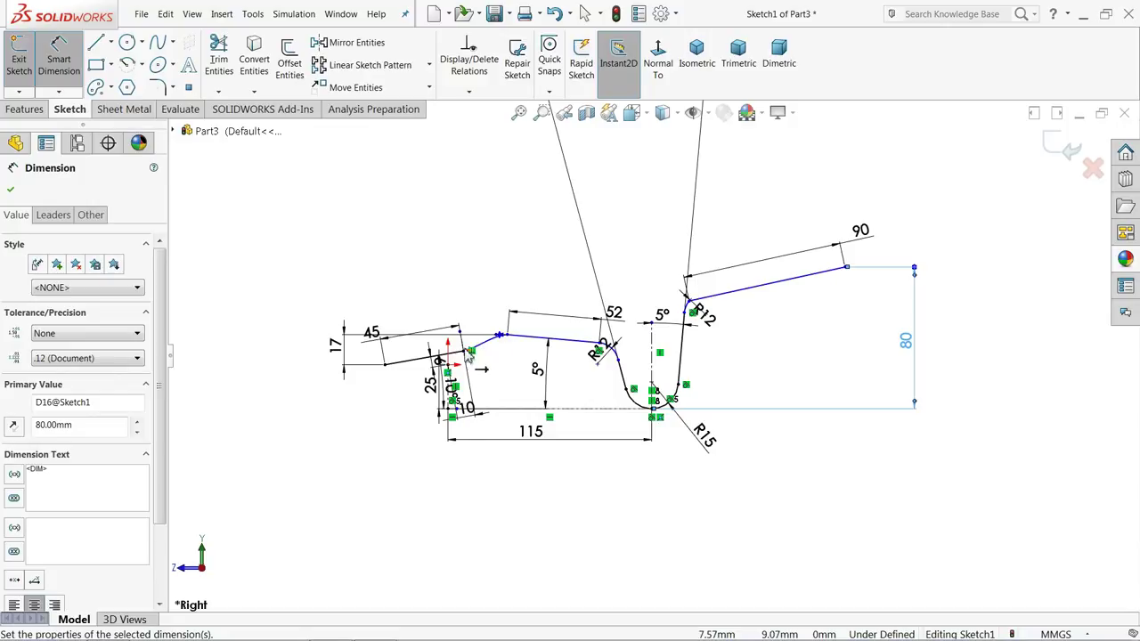
Sketch a construction circle about 63 mm in diameter centred on the origin
scroll(481, 346, down, 6)
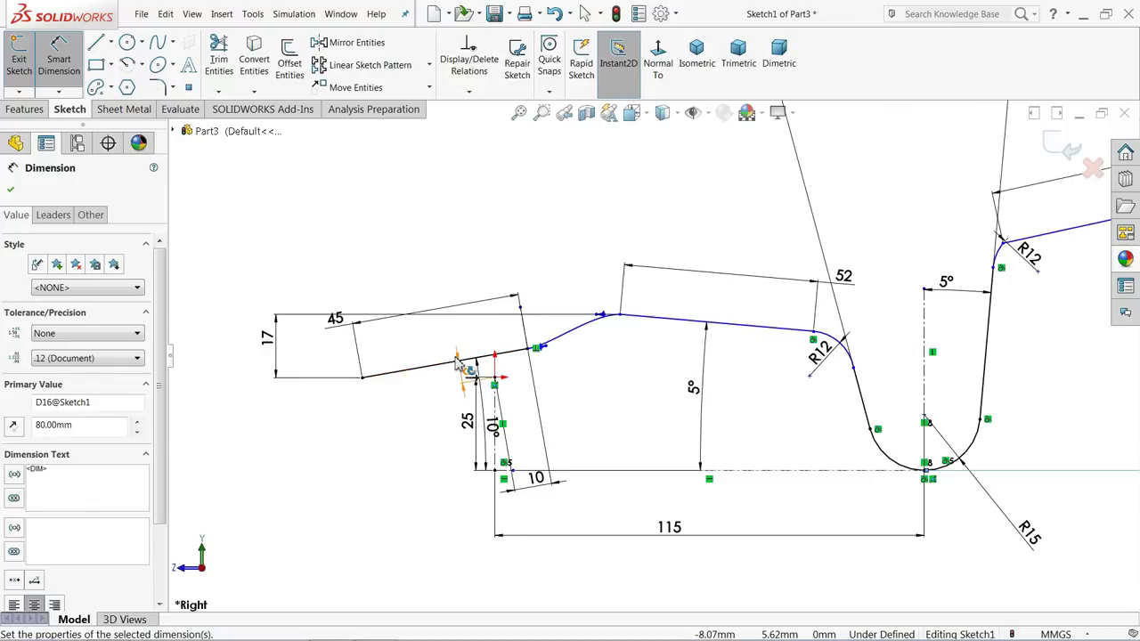
click(131, 46)
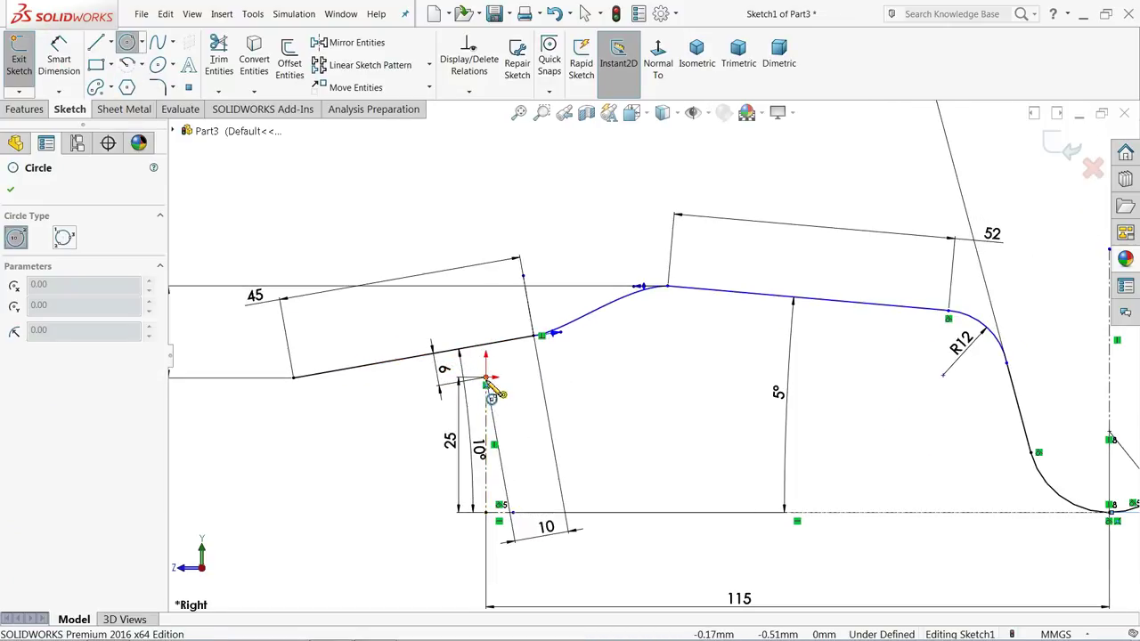
click(485, 377)
click(454, 204)
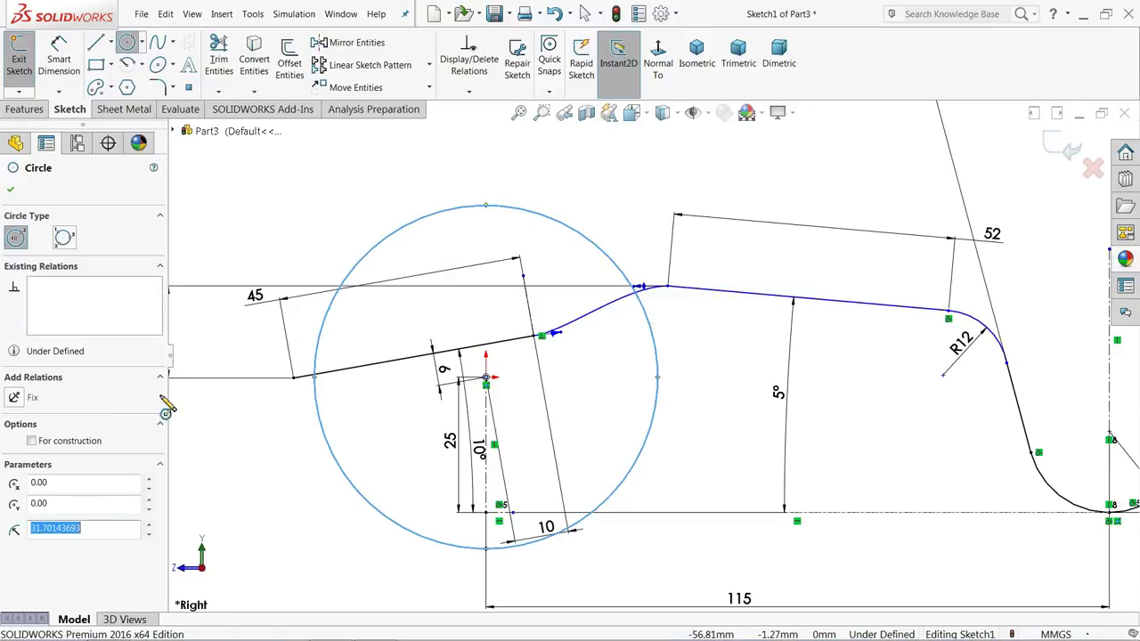
click(71, 442)
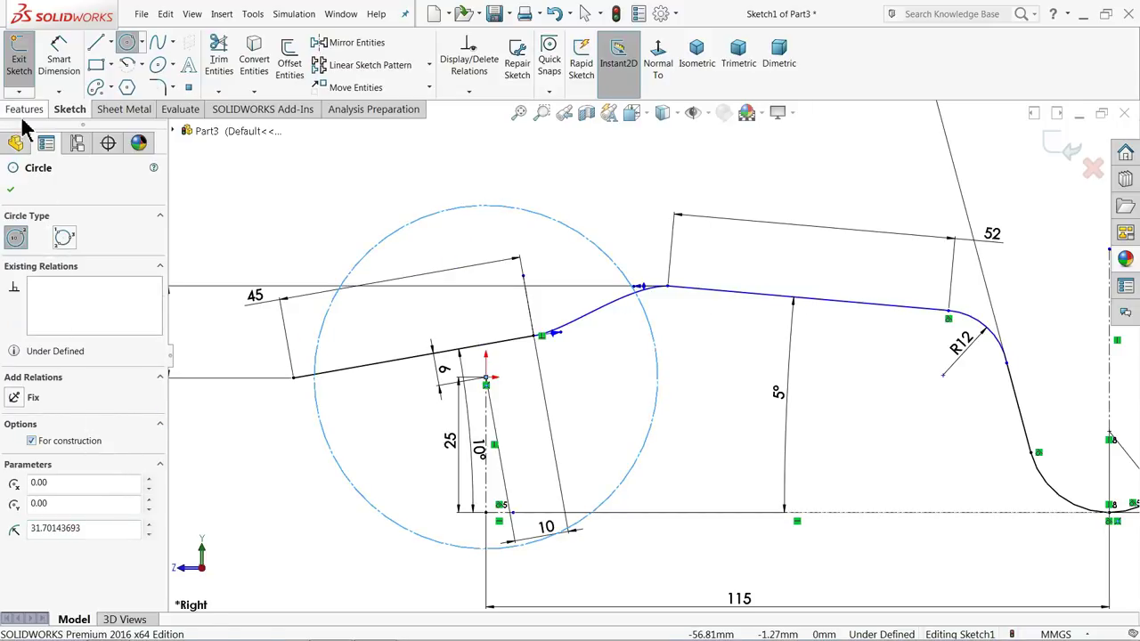
Dimension the construction circle's diameter as 50 mm
click(58, 61)
click(389, 247)
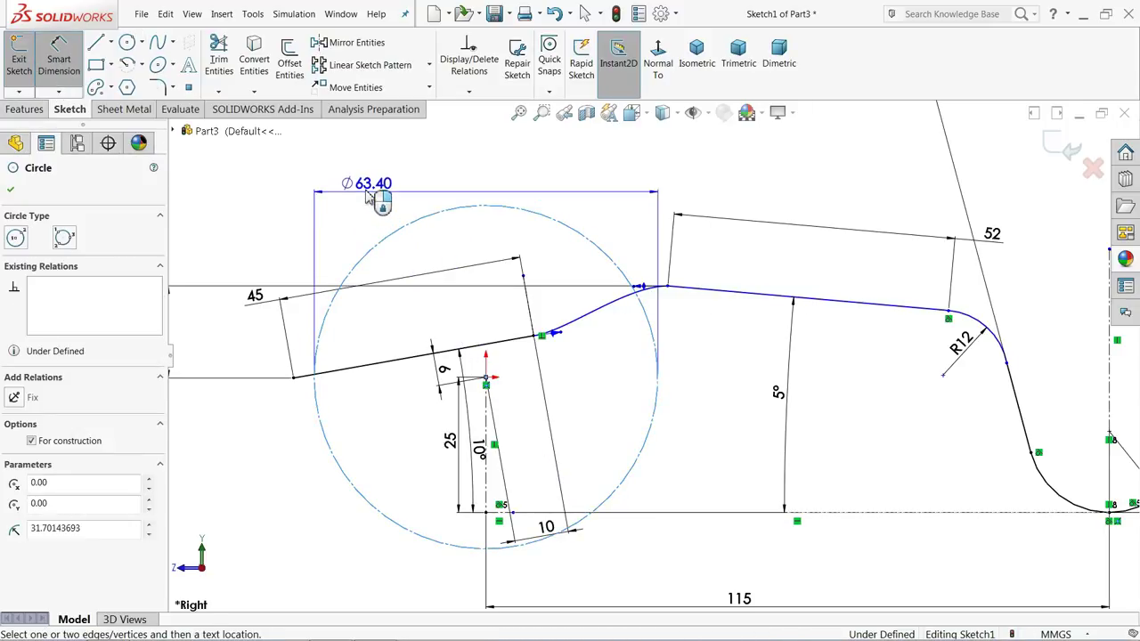
click(365, 174)
key(Return)
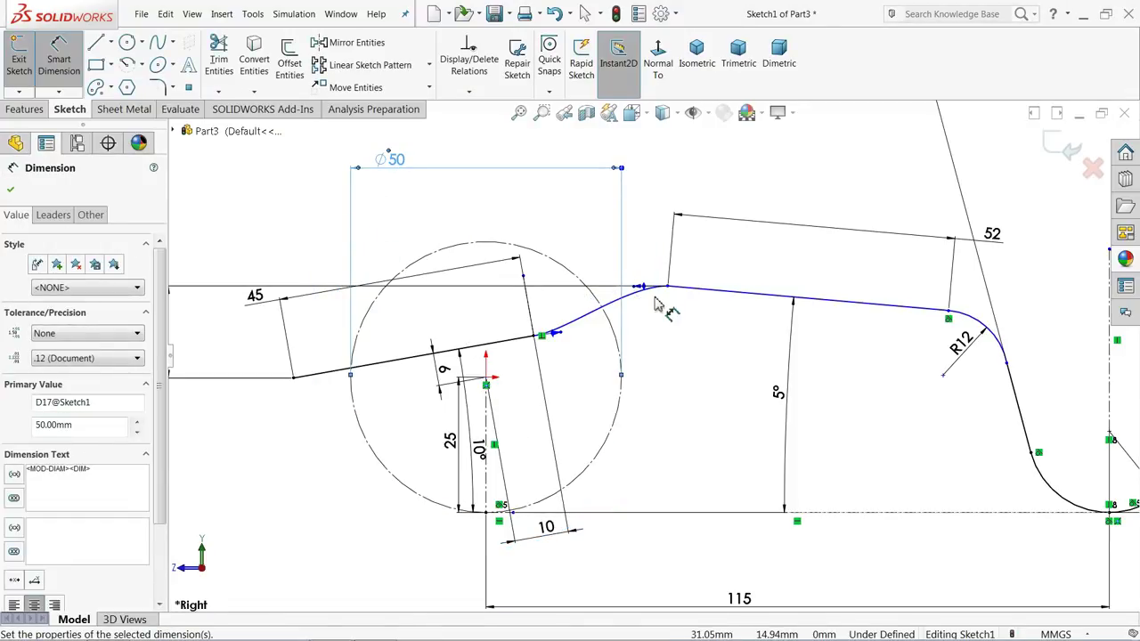
click(10, 191)
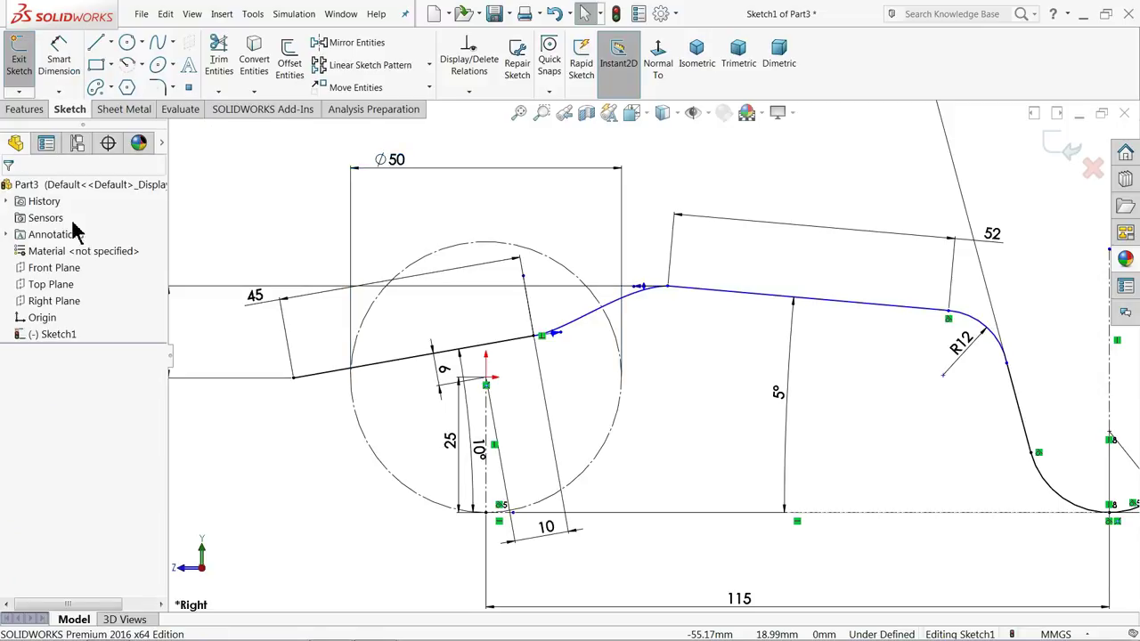
Add a tangent relation between the spline and the adjoining 45 mm line
scroll(535, 337, down, 10)
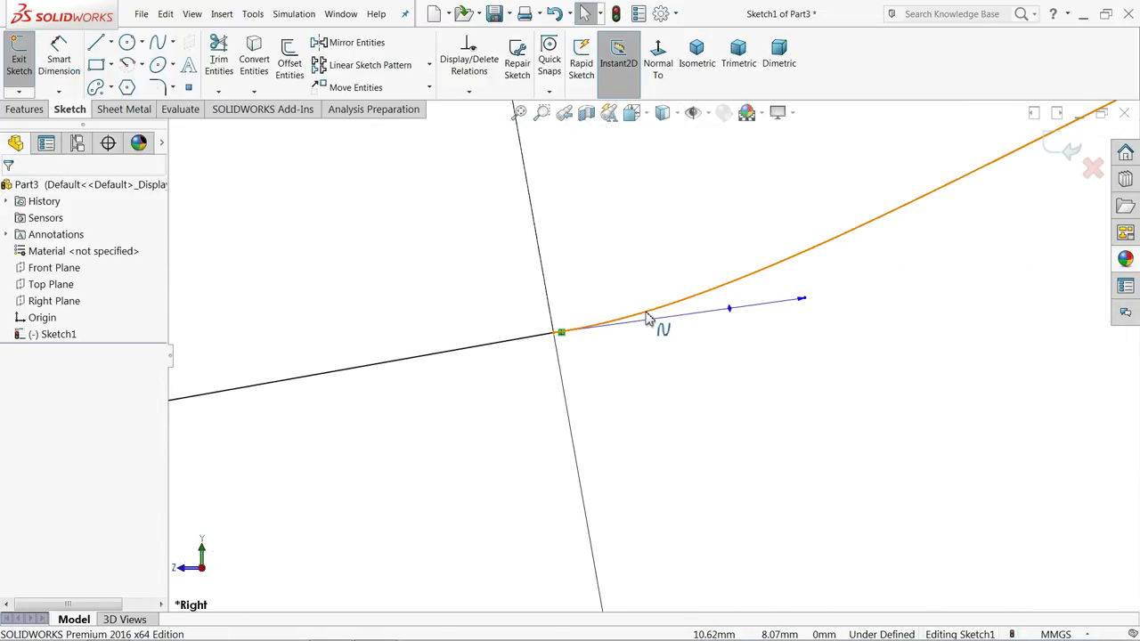
click(590, 329)
ctrl+click(522, 345)
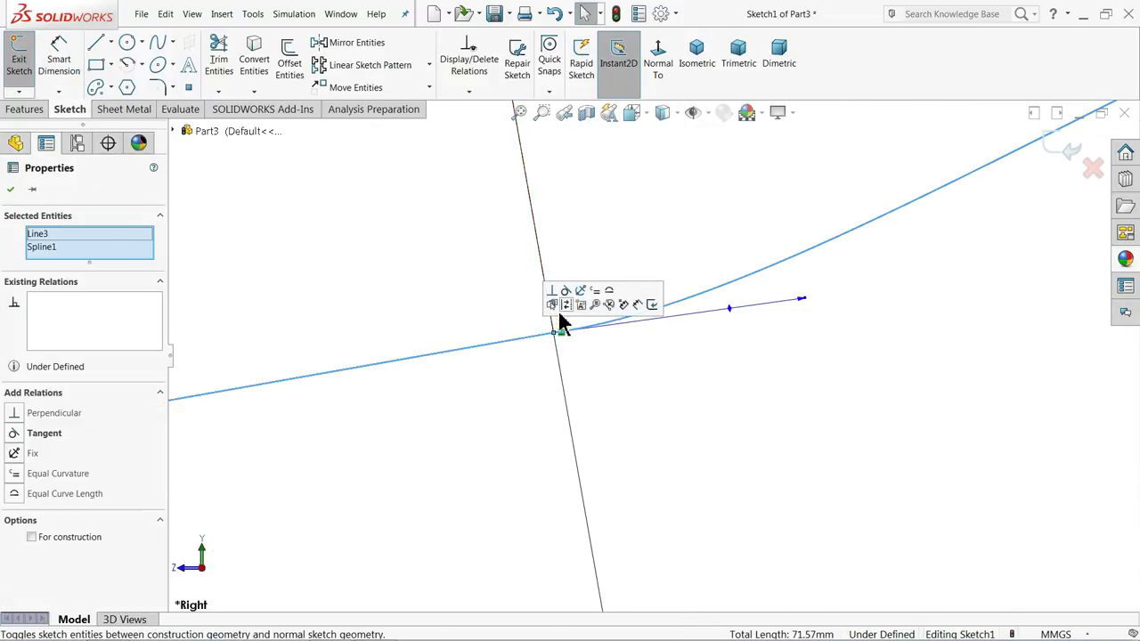
click(565, 297)
click(628, 385)
scroll(597, 397, up, 5)
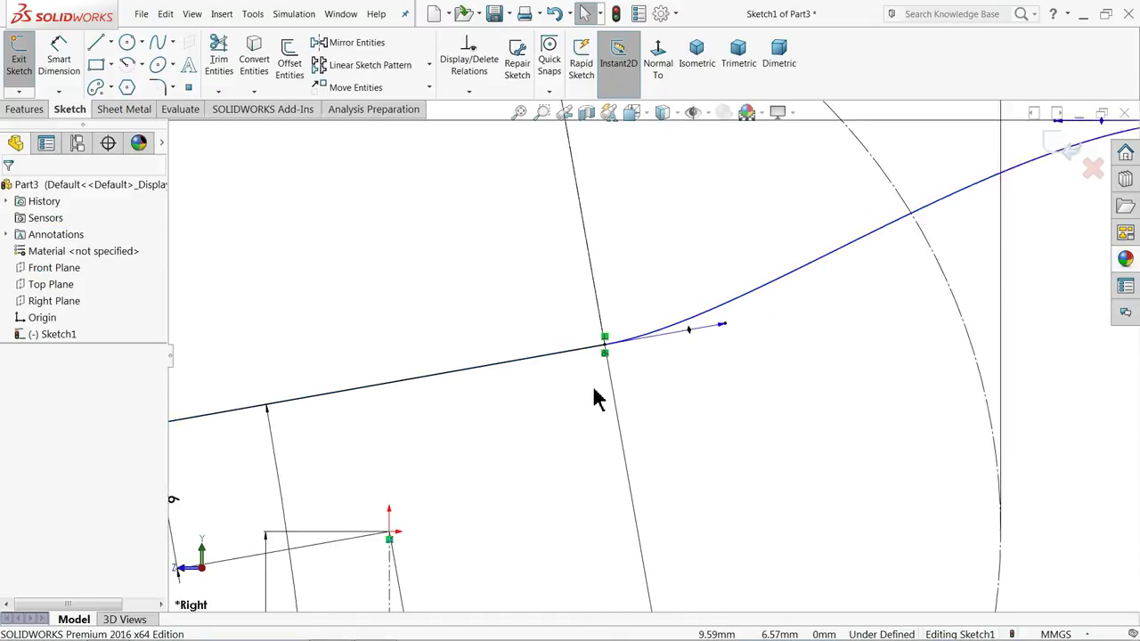
Add a tangent relation between the spline and the adjoining 52 mm line
scroll(840, 318, down, 2)
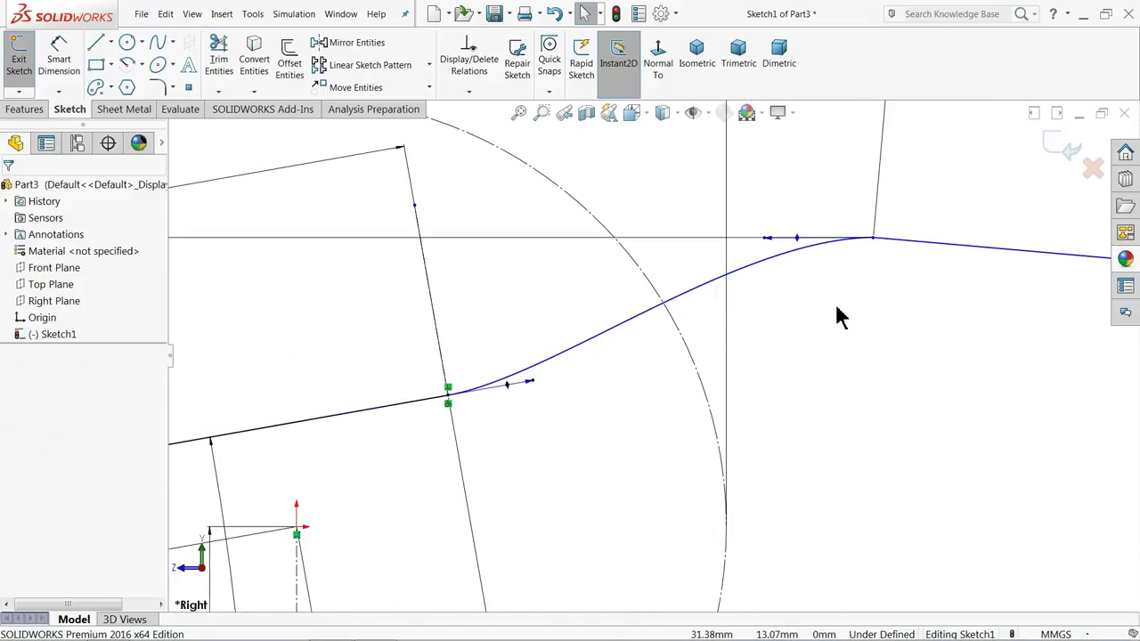
click(838, 252)
ctrl+click(901, 238)
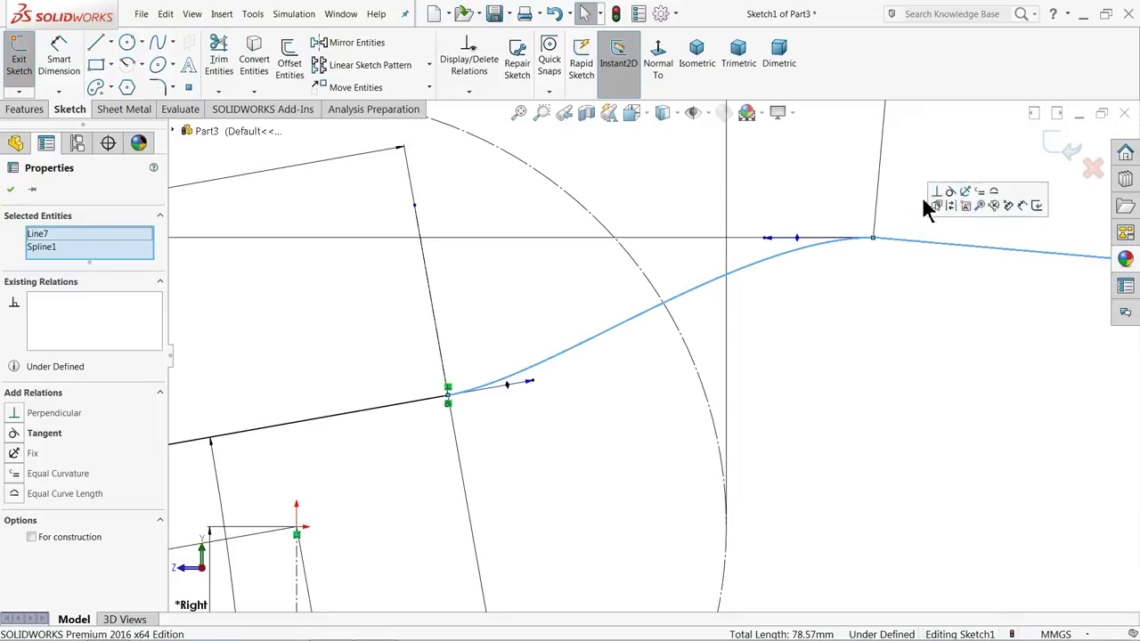
click(951, 193)
click(654, 222)
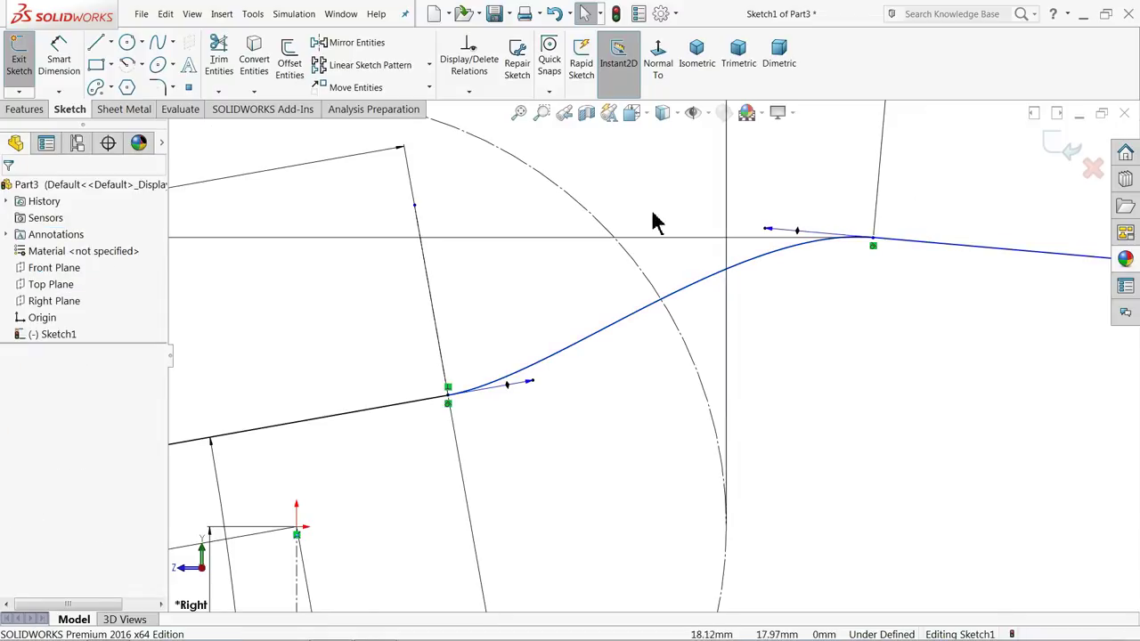
Move the 20° angle dimension down so it sits just above the U-shaped part of the profile
scroll(654, 222, up, 6)
scroll(823, 357, down, 2)
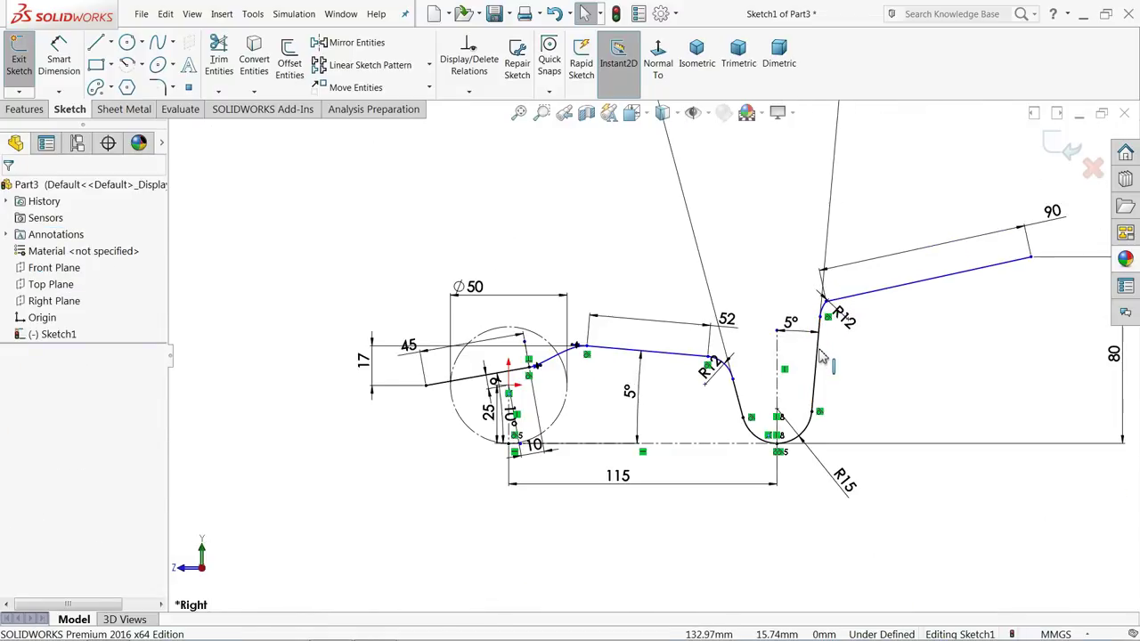
scroll(496, 490, up, 2)
scroll(852, 330, up, 1)
scroll(764, 339, up, 2)
drag(682, 207, 691, 334)
scroll(713, 347, down, 2)
scroll(713, 363, down, 1)
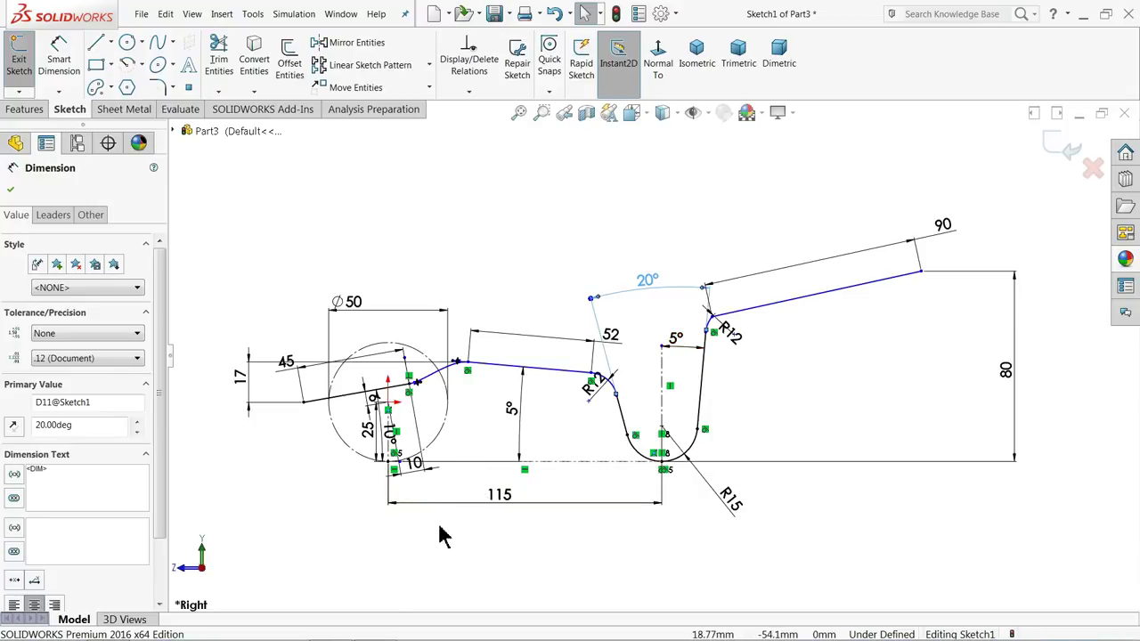
scroll(524, 461, down, 3)
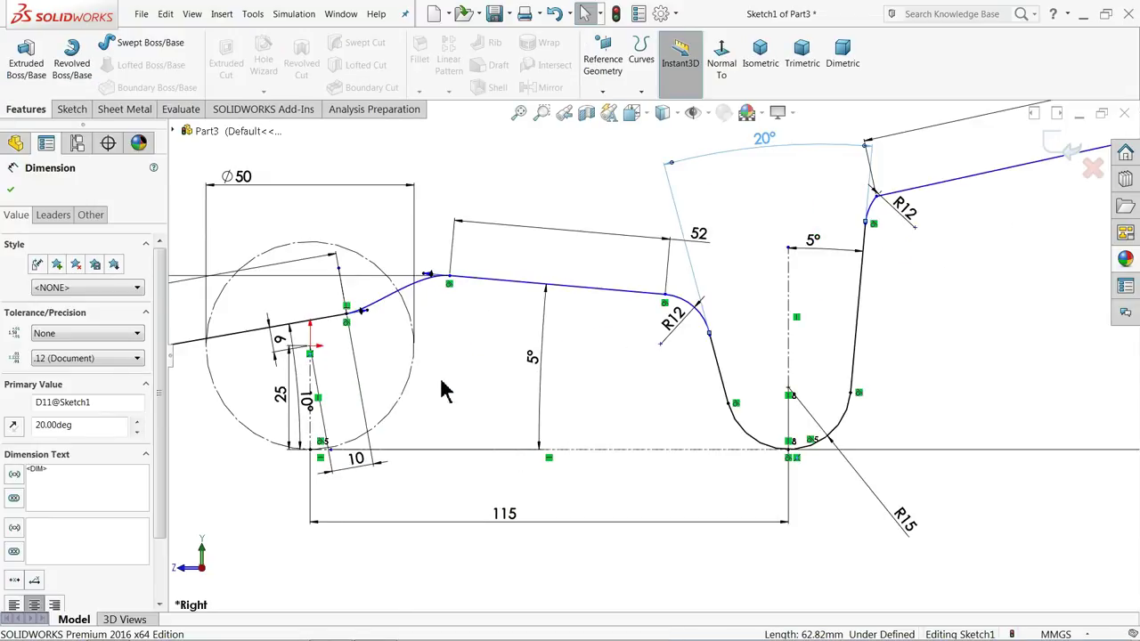
scroll(419, 339, down, 2)
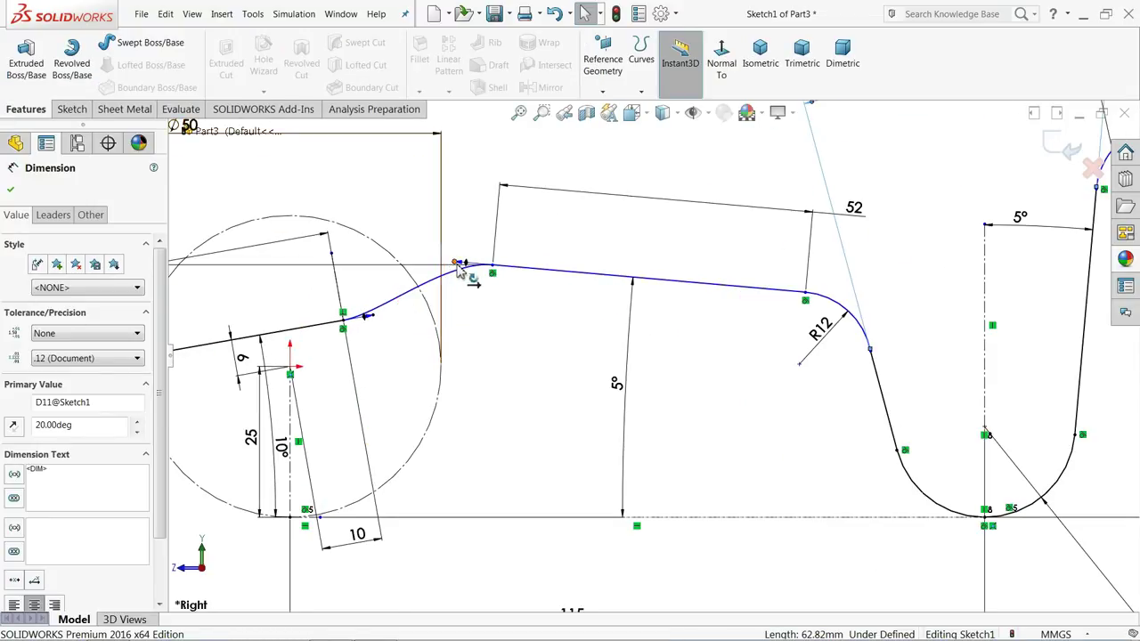
scroll(476, 334, up, 3)
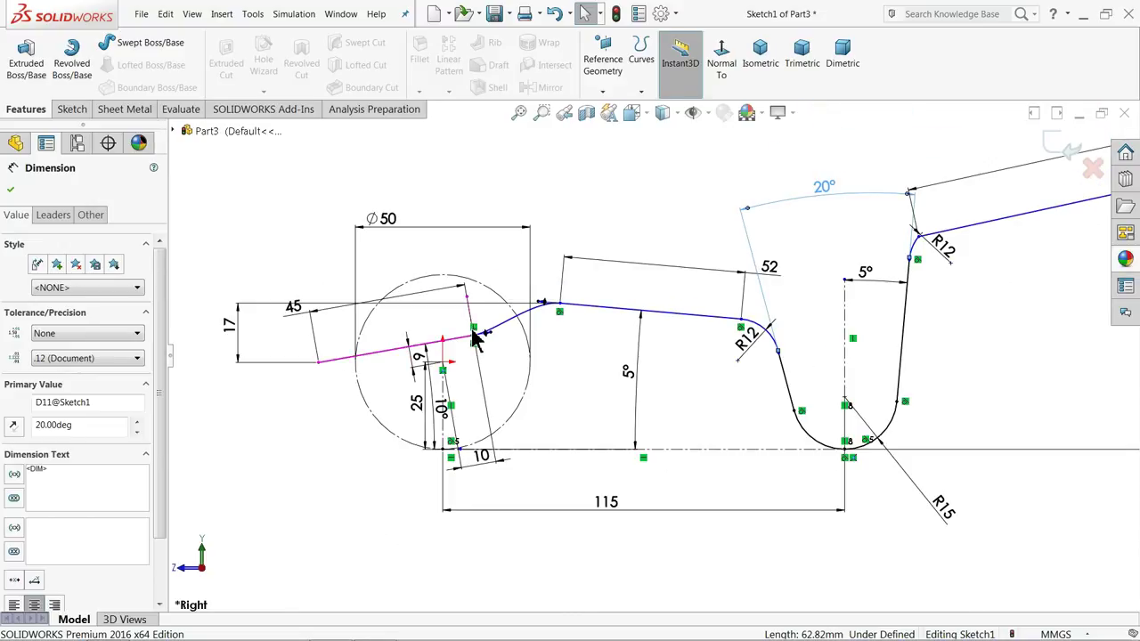
scroll(590, 346, up, 4)
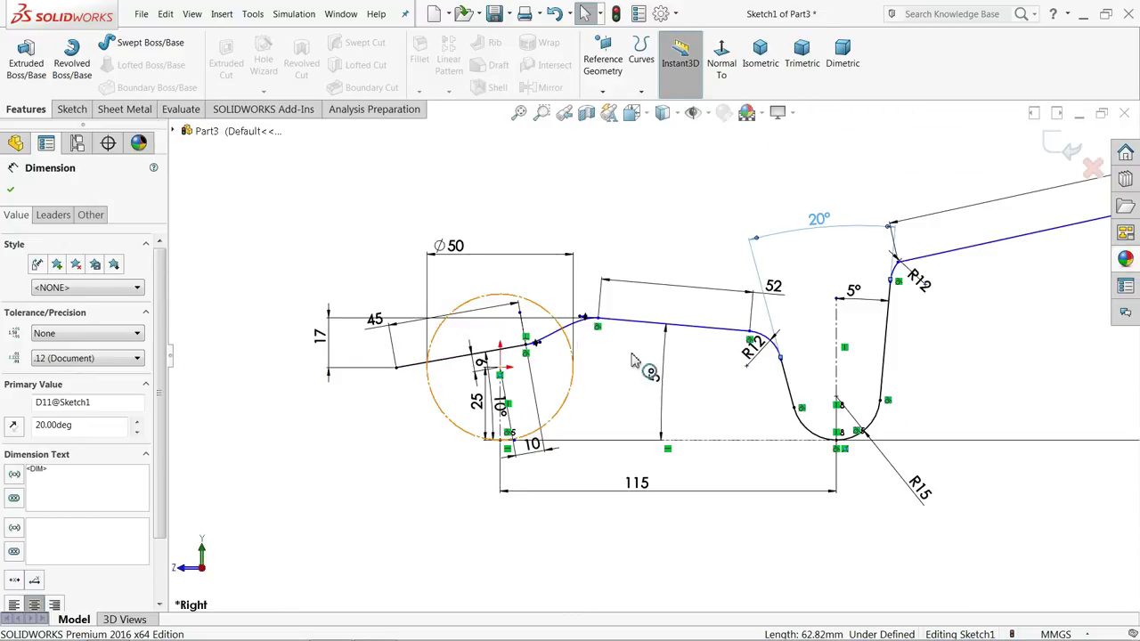
scroll(895, 357, down, 1)
Dimension the angle between the 90 mm line and the horizontal centerline as 10°
click(73, 109)
click(67, 76)
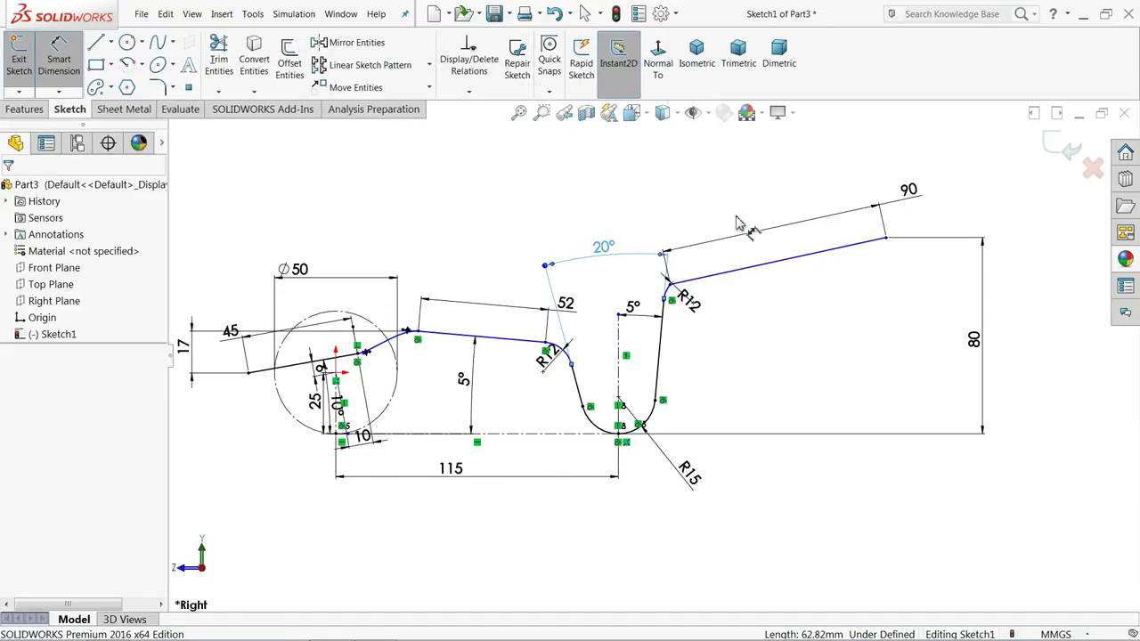
click(802, 256)
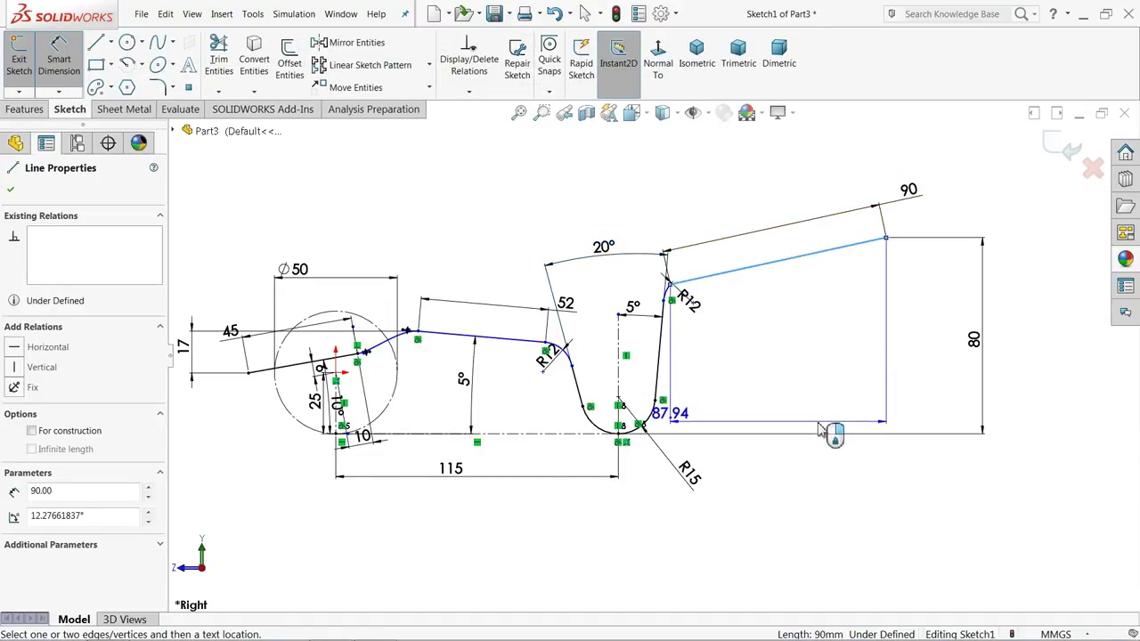
click(578, 440)
click(804, 364)
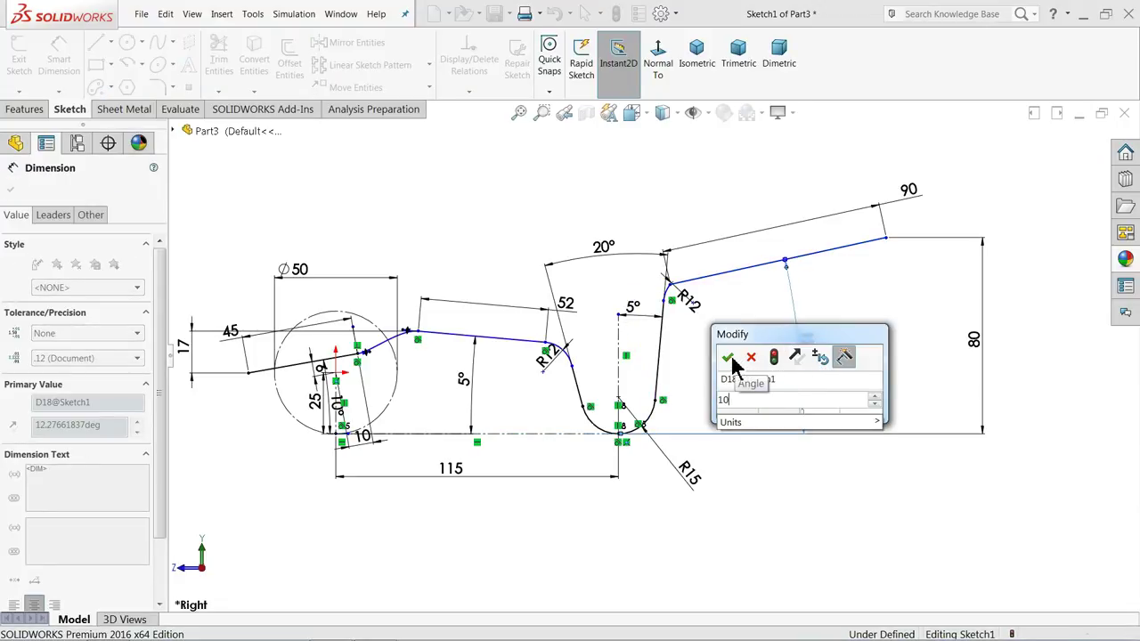
click(729, 359)
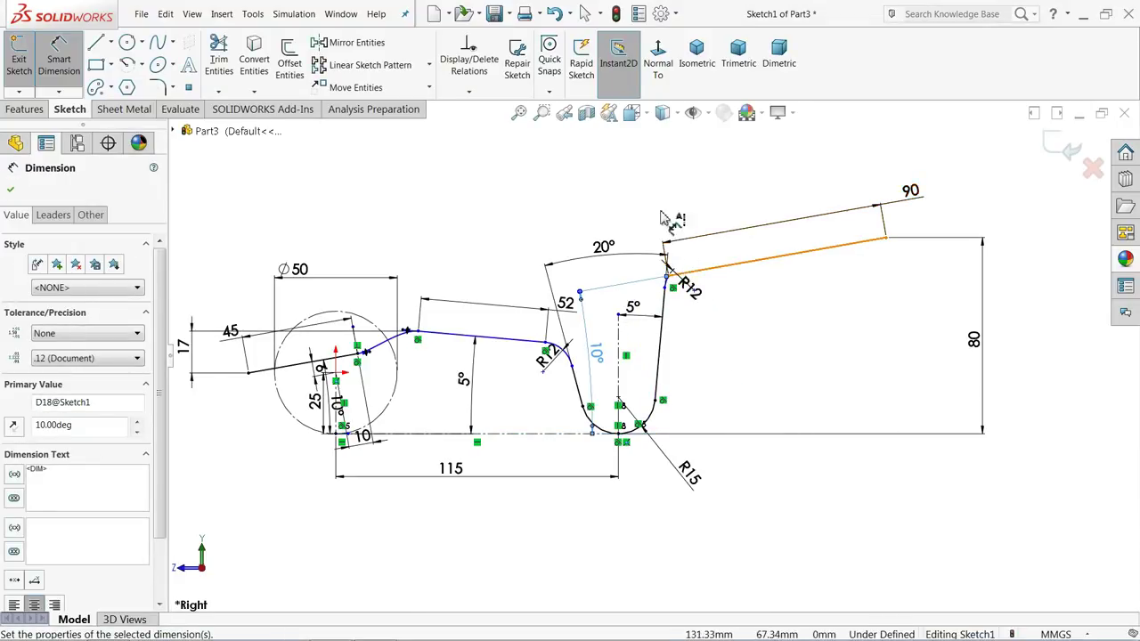
Add a tangent relation between the 90 mm line and the adjoining R12 arc
scroll(631, 191, down, 5)
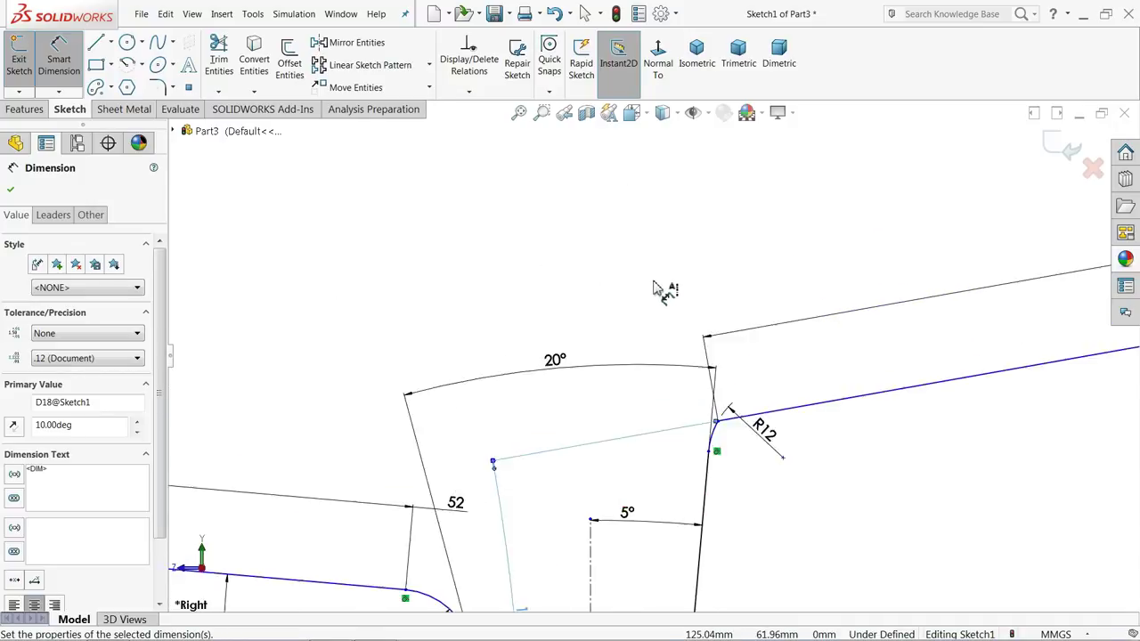
click(53, 73)
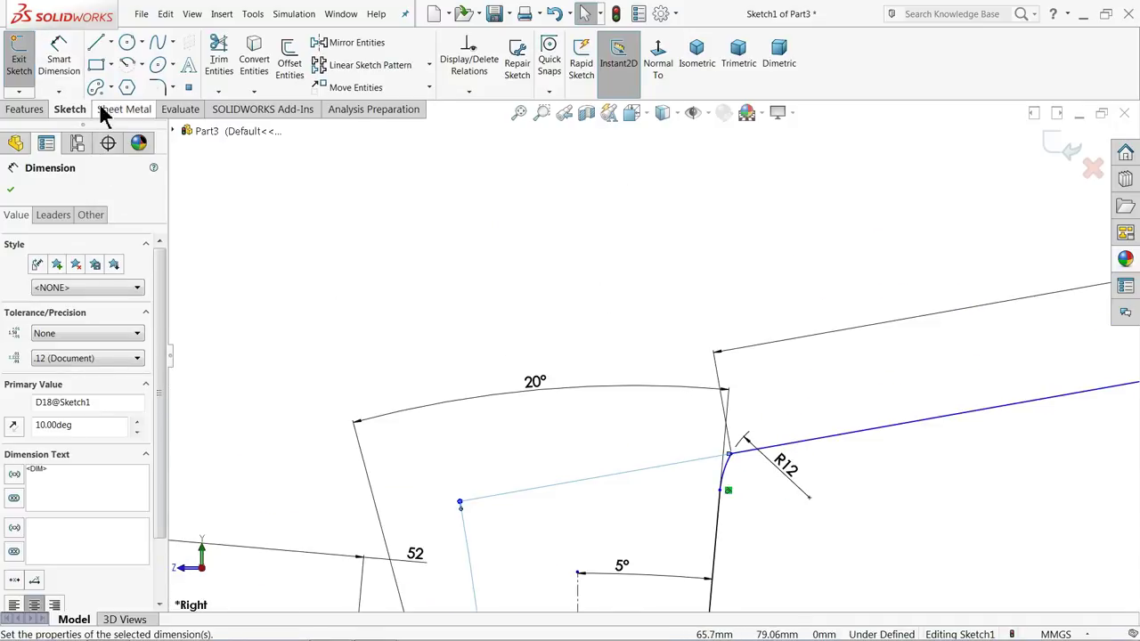
scroll(755, 484, down, 4)
key(Escape)
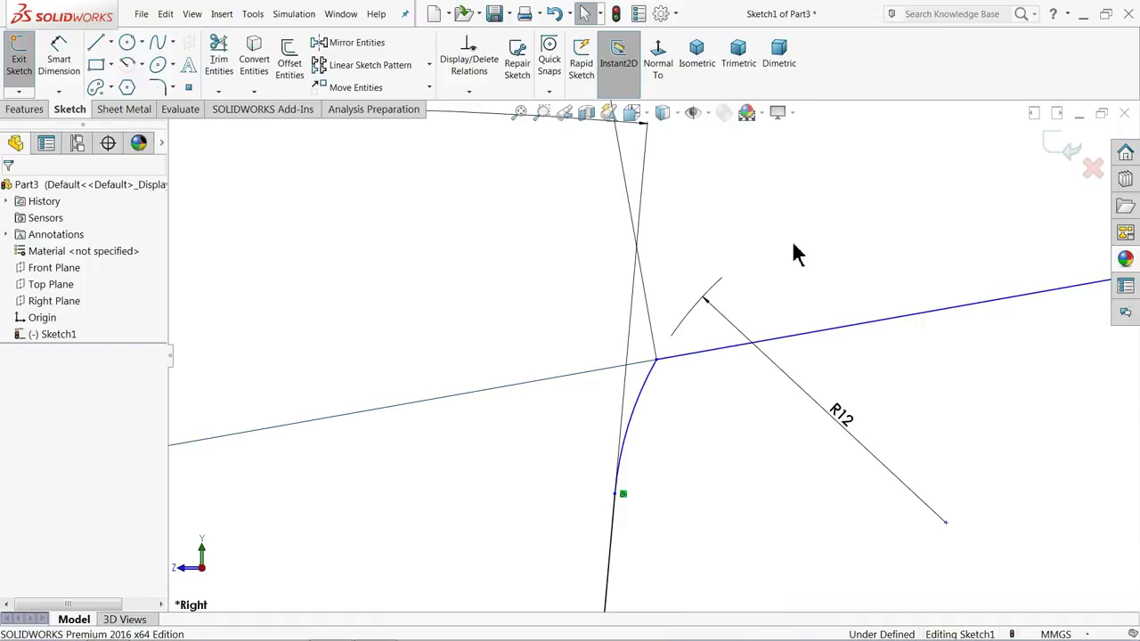
click(651, 379)
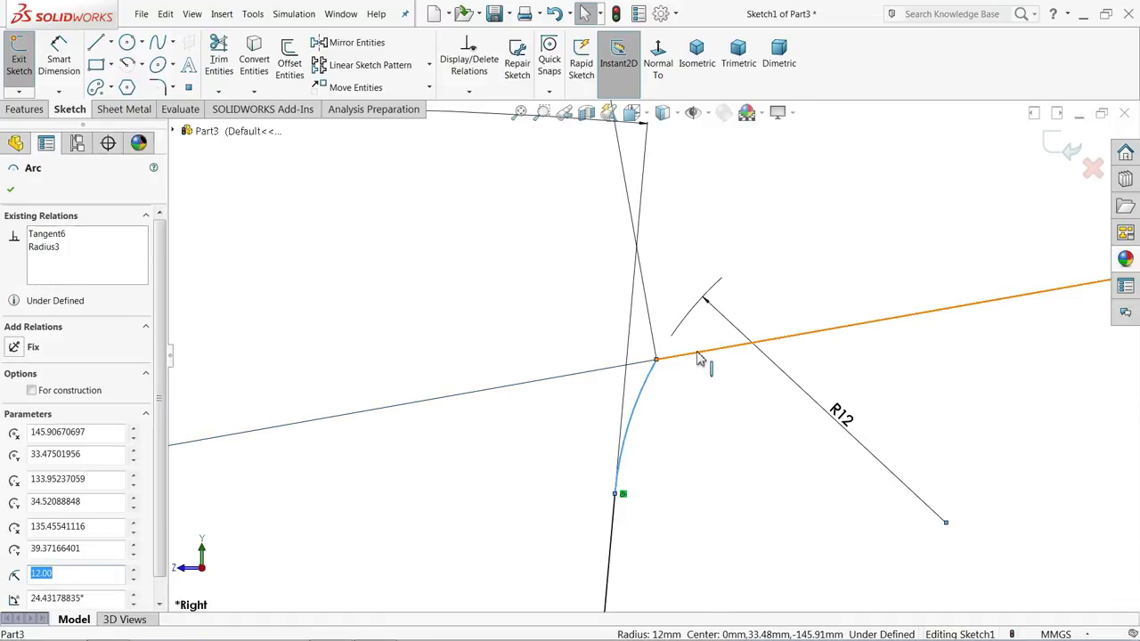
click(701, 352)
ctrl+click(643, 392)
click(734, 312)
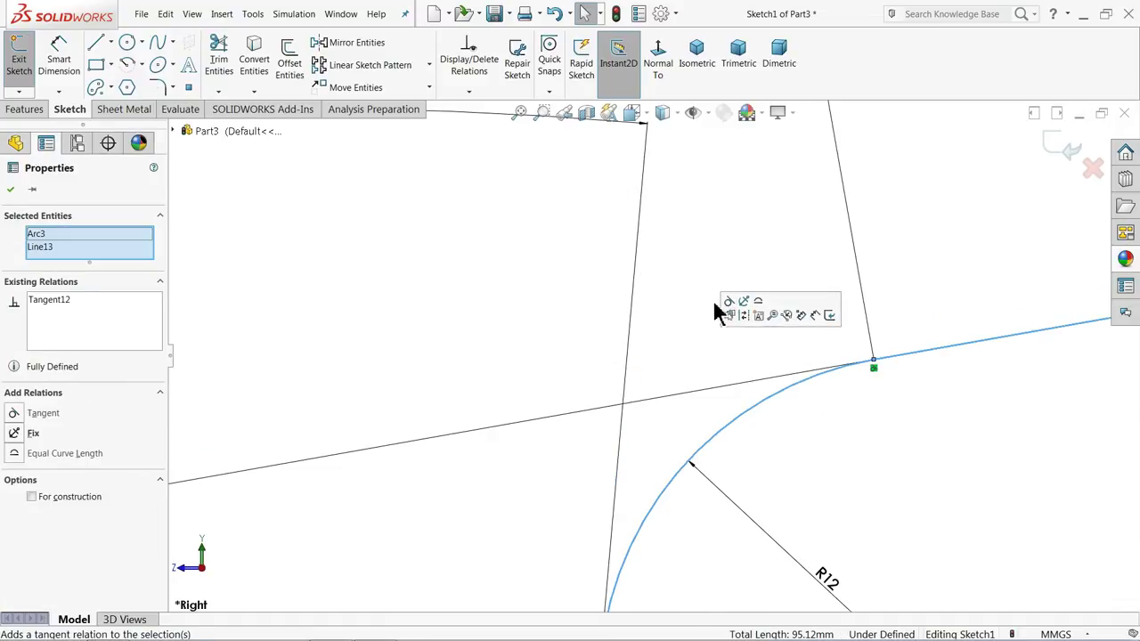
click(695, 317)
scroll(695, 316, up, 5)
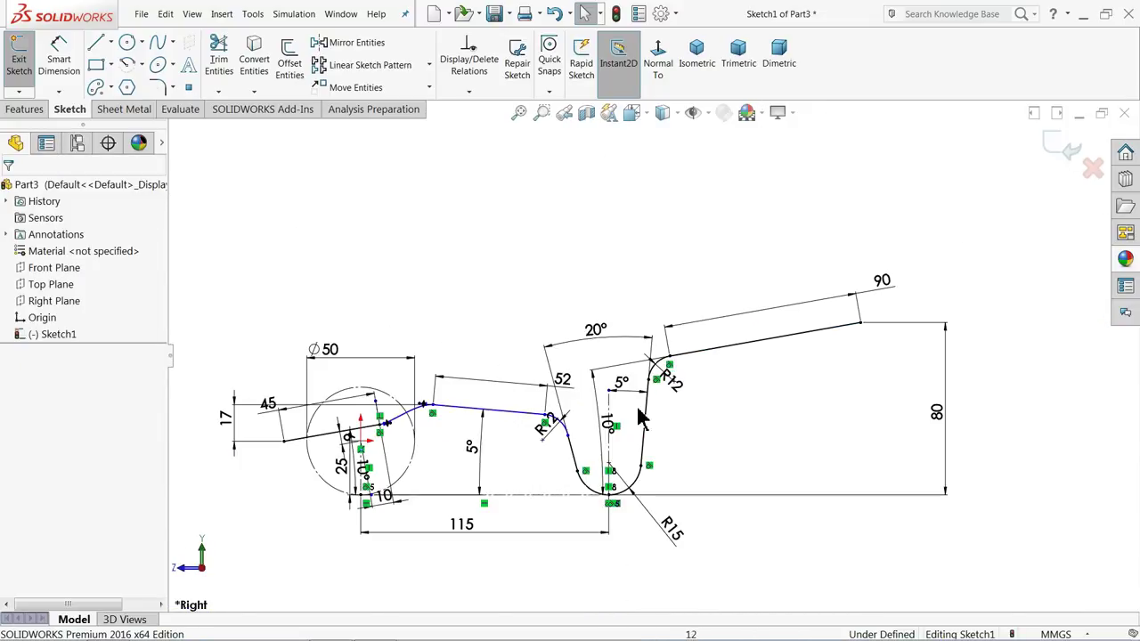
scroll(579, 448, down, 1)
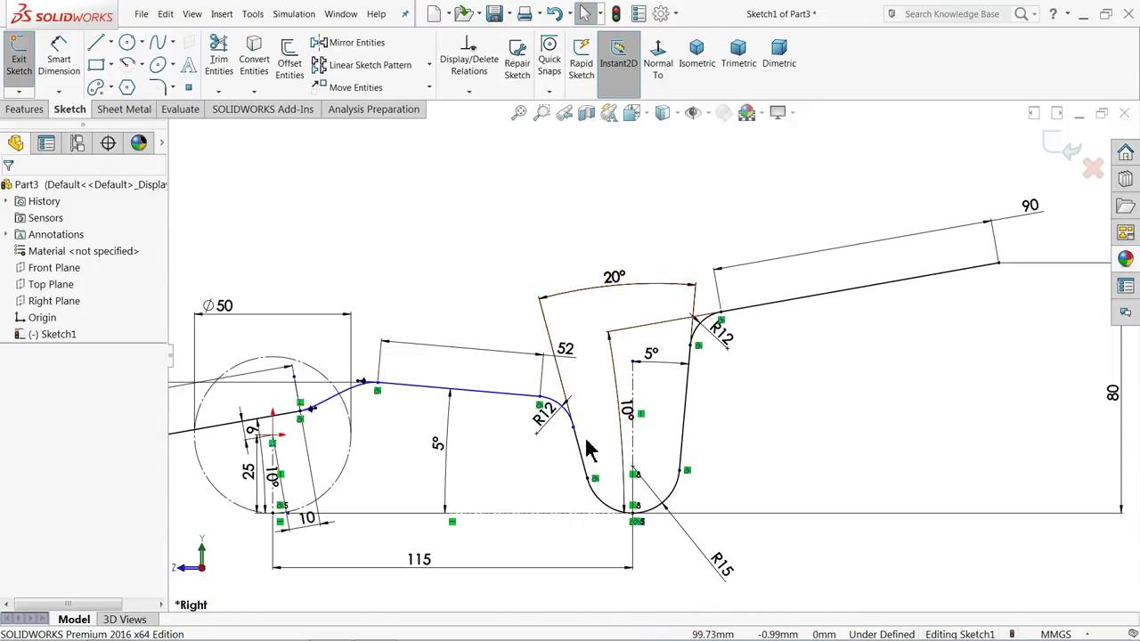
scroll(550, 450, down, 2)
scroll(551, 450, down, 1)
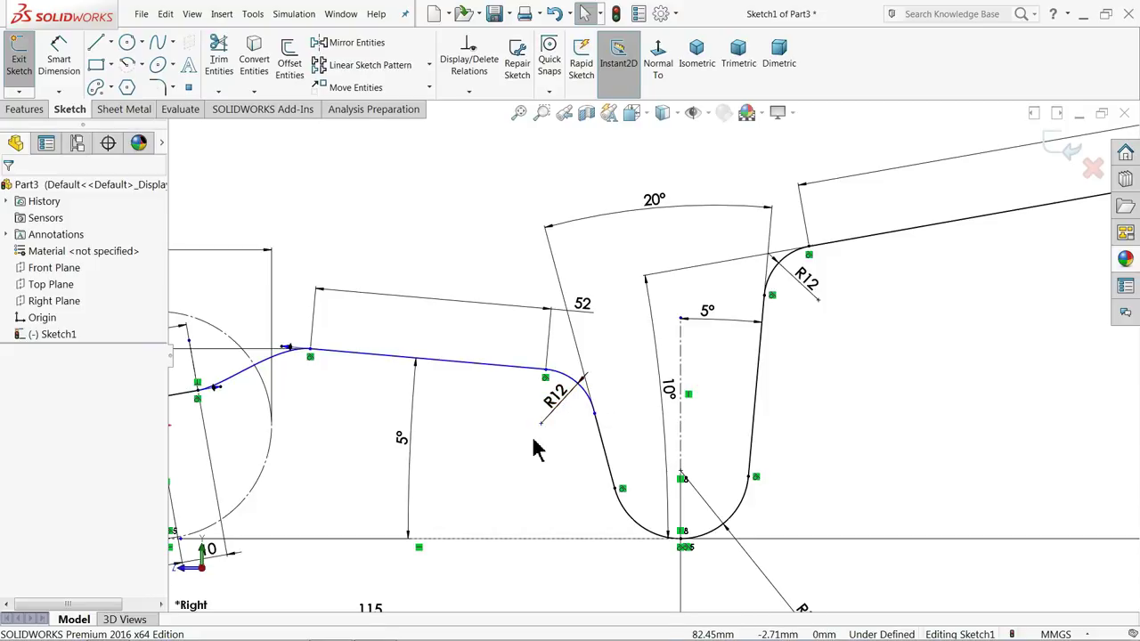
scroll(538, 450, up, 3)
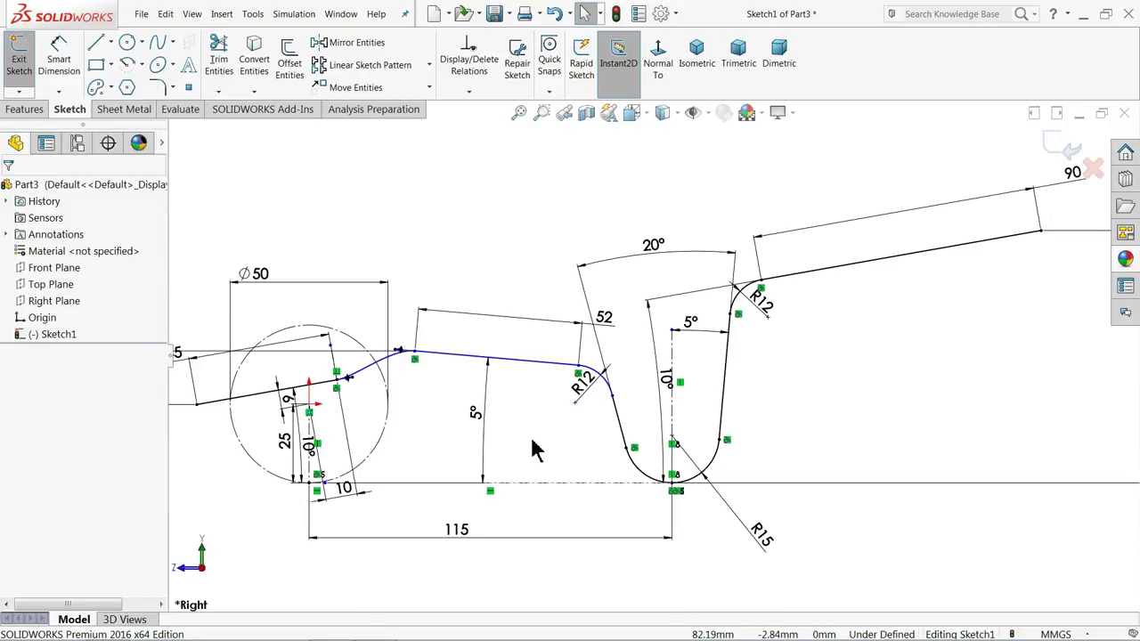
scroll(532, 449, up, 1)
scroll(533, 450, up, 1)
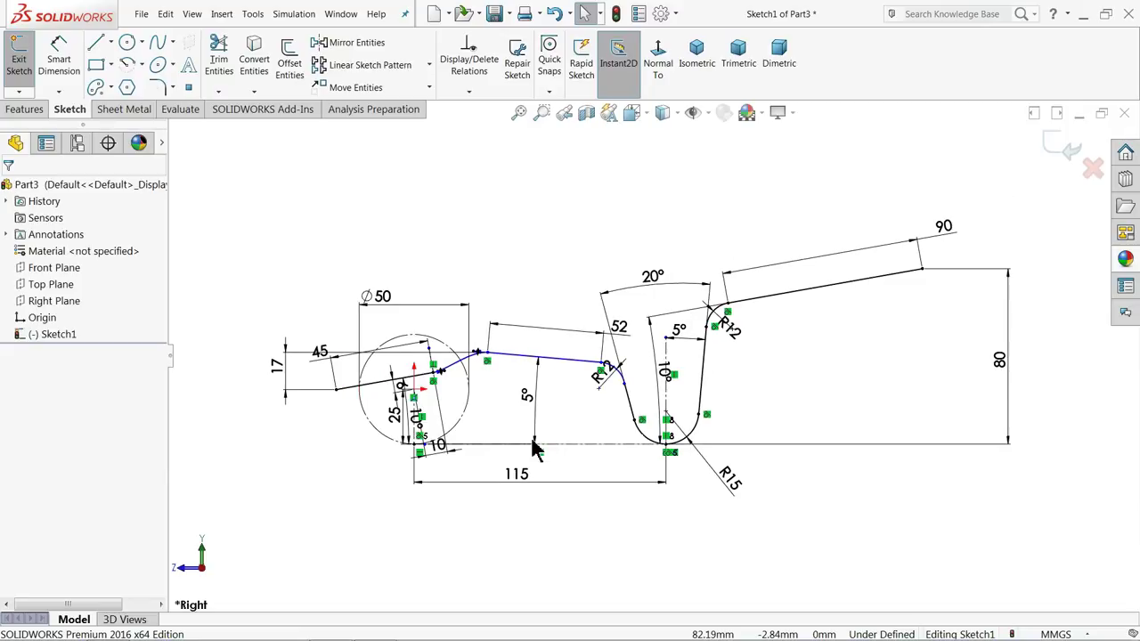
Move the 25 mm vertical dimension clear of the reference circle and delete the Ø50 construction circle
scroll(533, 445, down, 2)
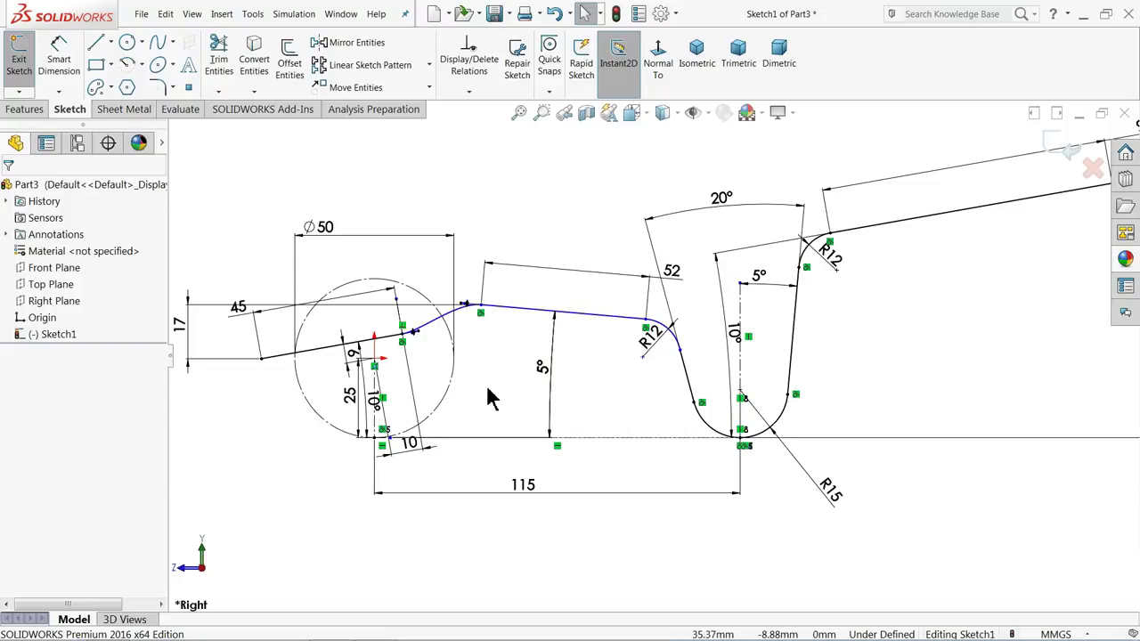
scroll(485, 399, down, 2)
drag(351, 389, 278, 401)
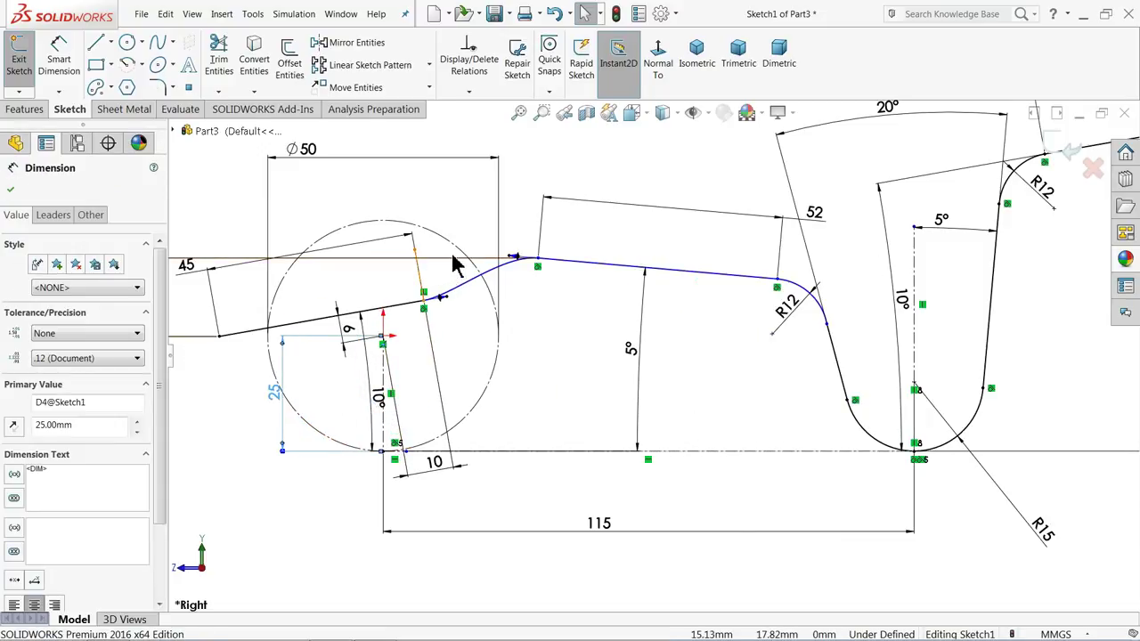
key(Delete)
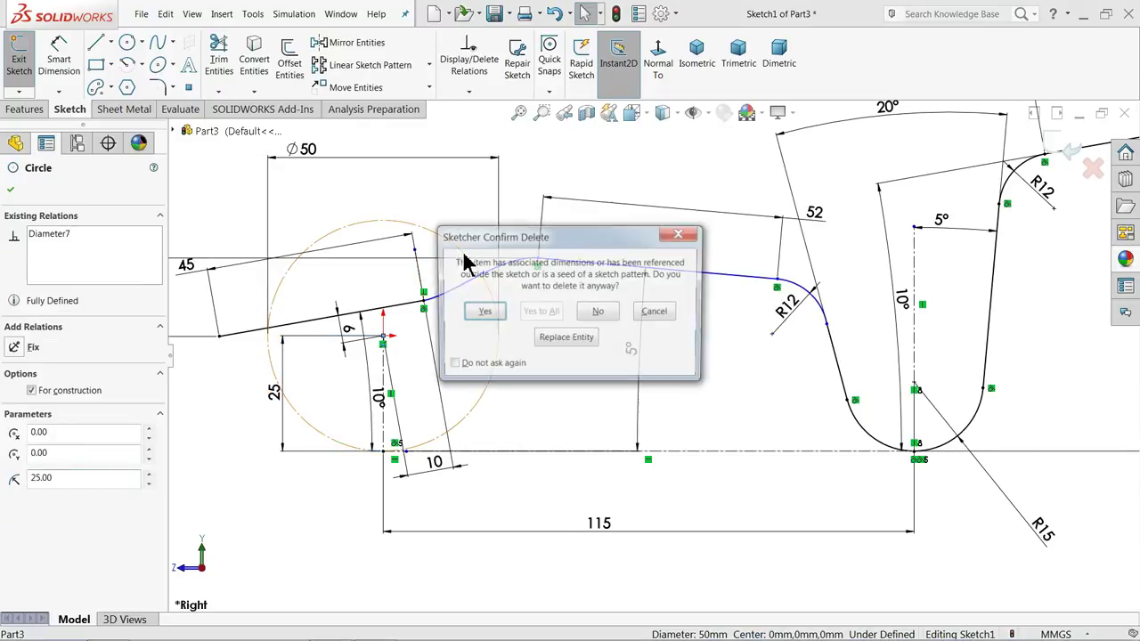
click(482, 314)
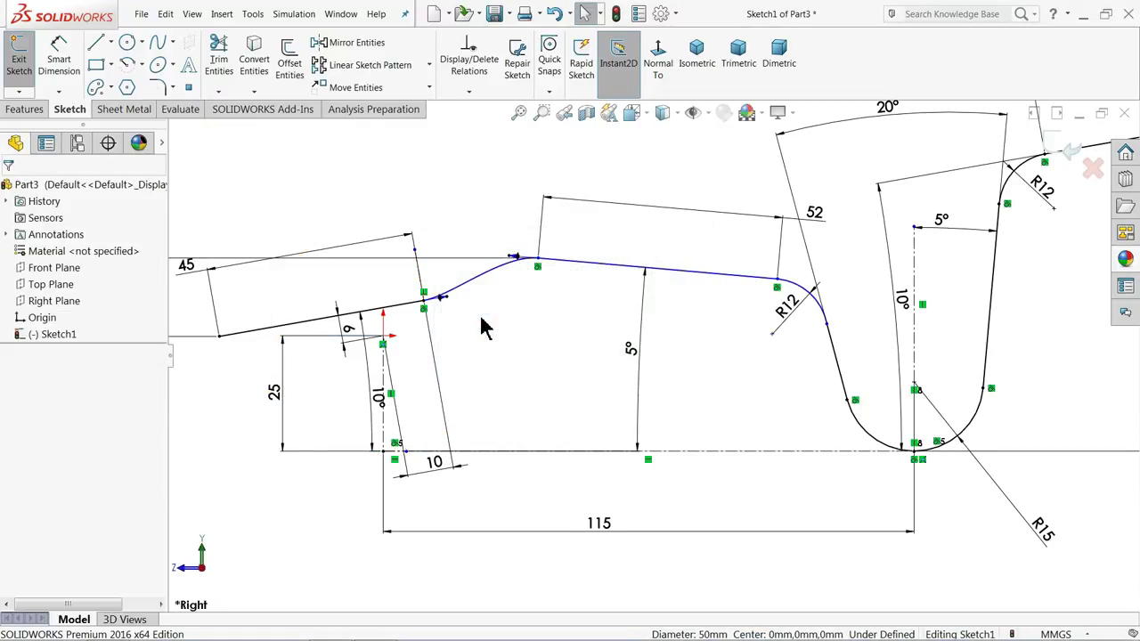
Move the 10° angle, the small offset and the 10 mm dimensions near the origin away from the profile
drag(388, 397, 250, 408)
click(243, 403)
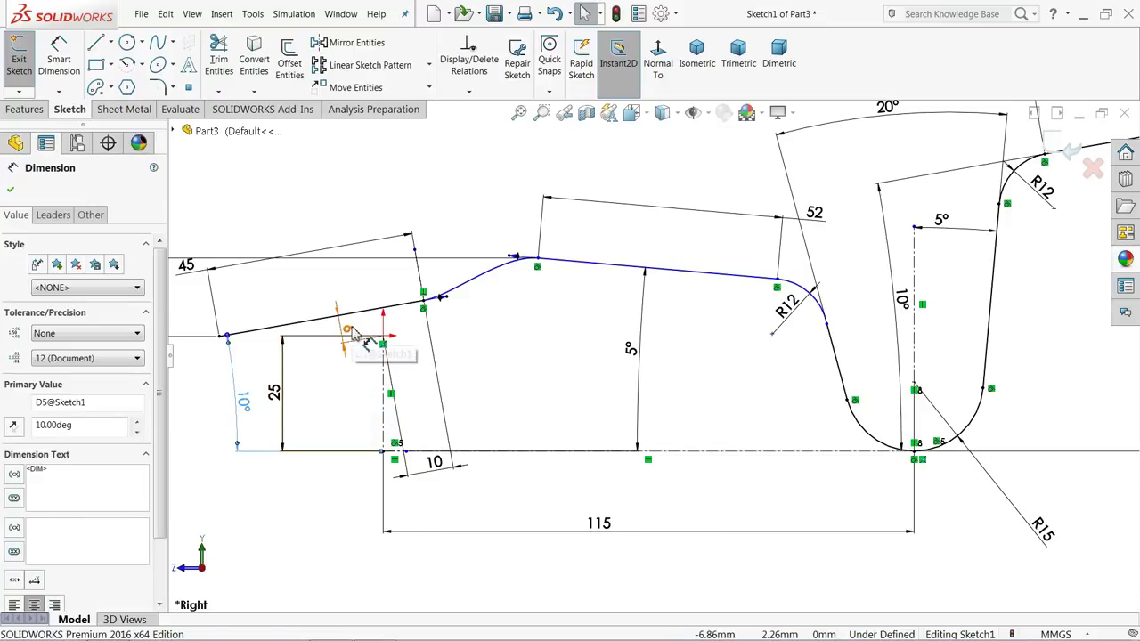
drag(298, 350, 181, 374)
mouse_move(435, 464)
mouse_down()
mouse_move(427, 470)
mouse_move(448, 484)
mouse_move(438, 489)
mouse_up()
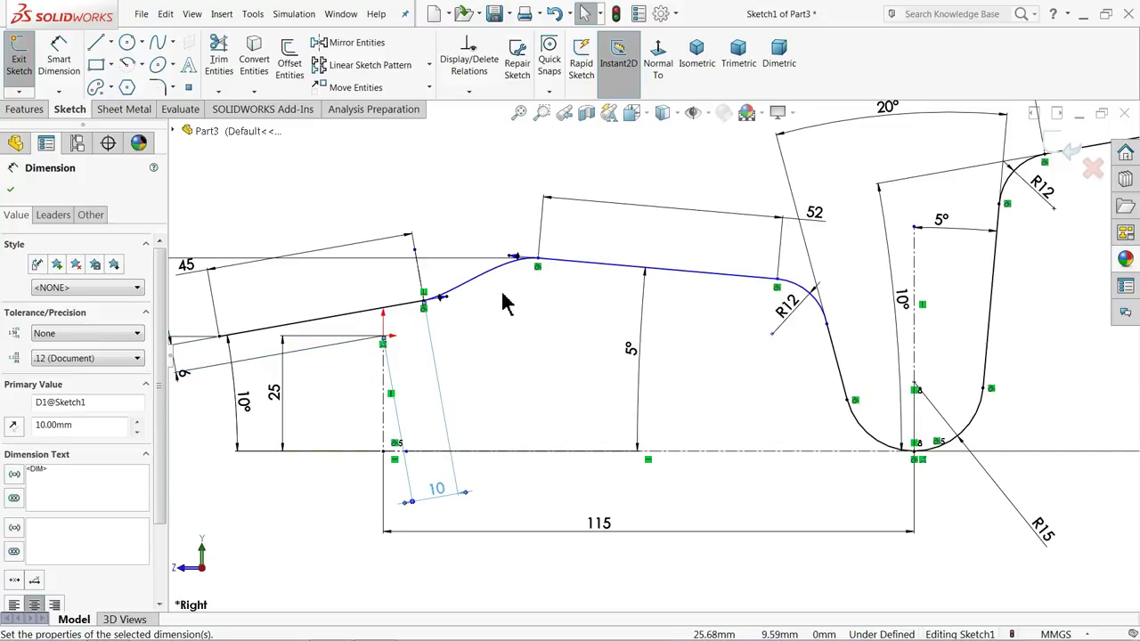
Reposition the 45 mm dimension above its line and center the 52 mm dimension text over its line
key(z)
drag(268, 283, 280, 244)
key(z)
key(z)
key(z)
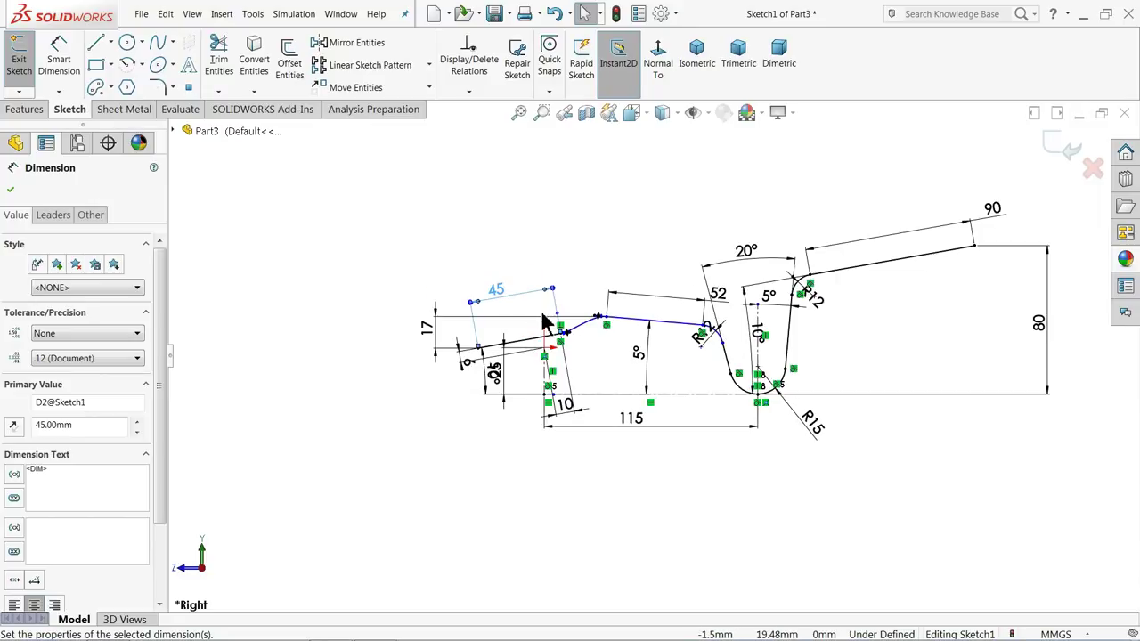
scroll(807, 361, down, 3)
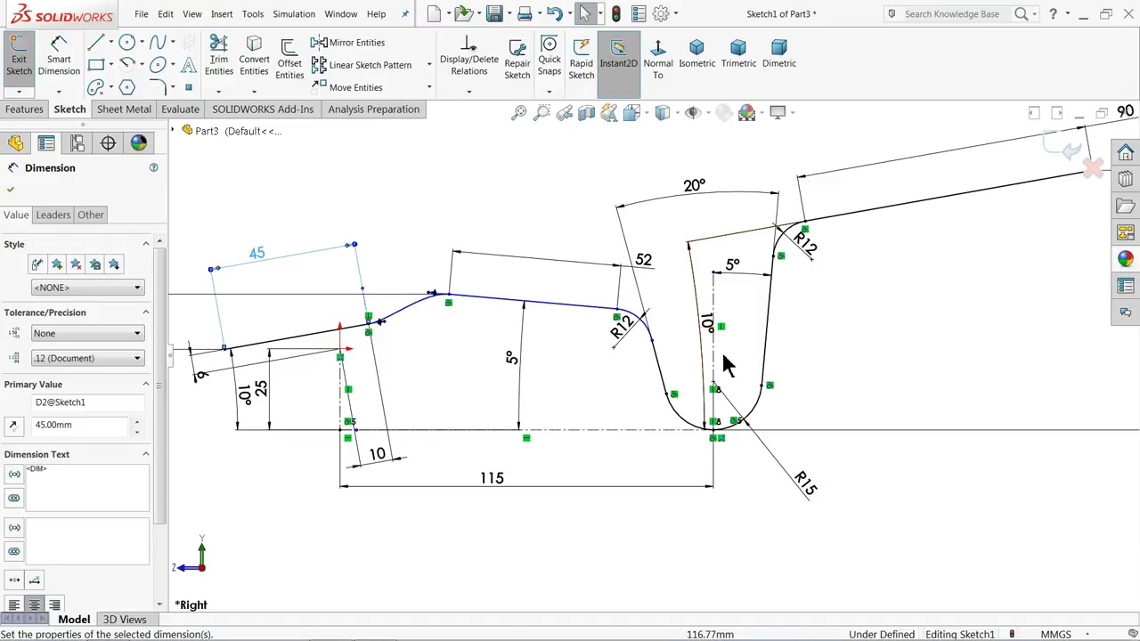
click(648, 264)
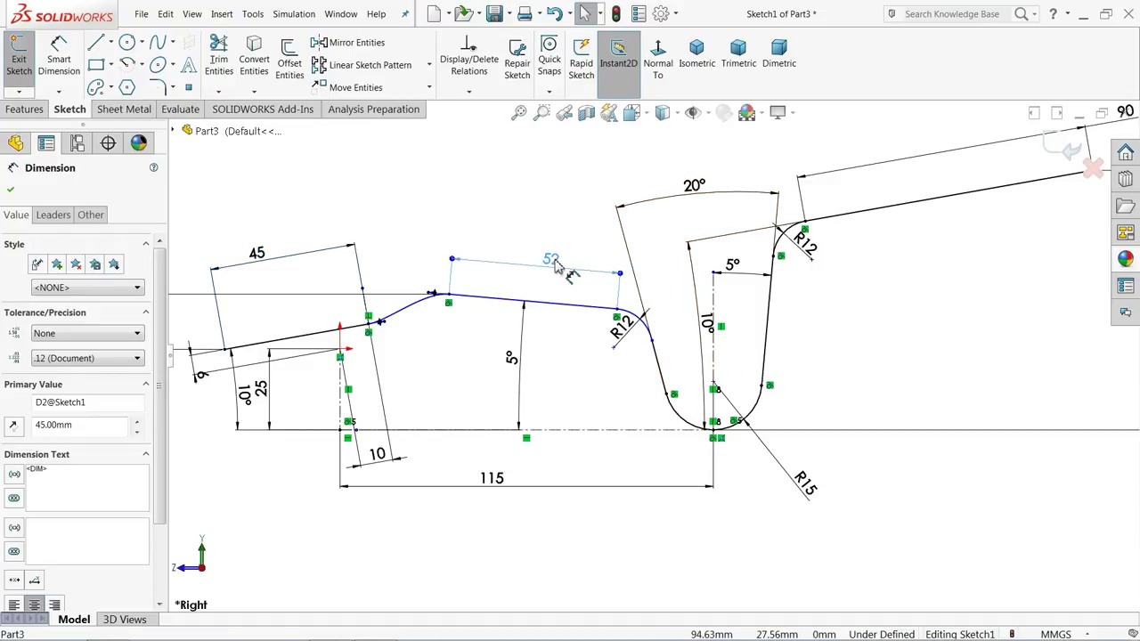
Try to fully define all entities in the sketch with calculated relations and dimensions
click(470, 92)
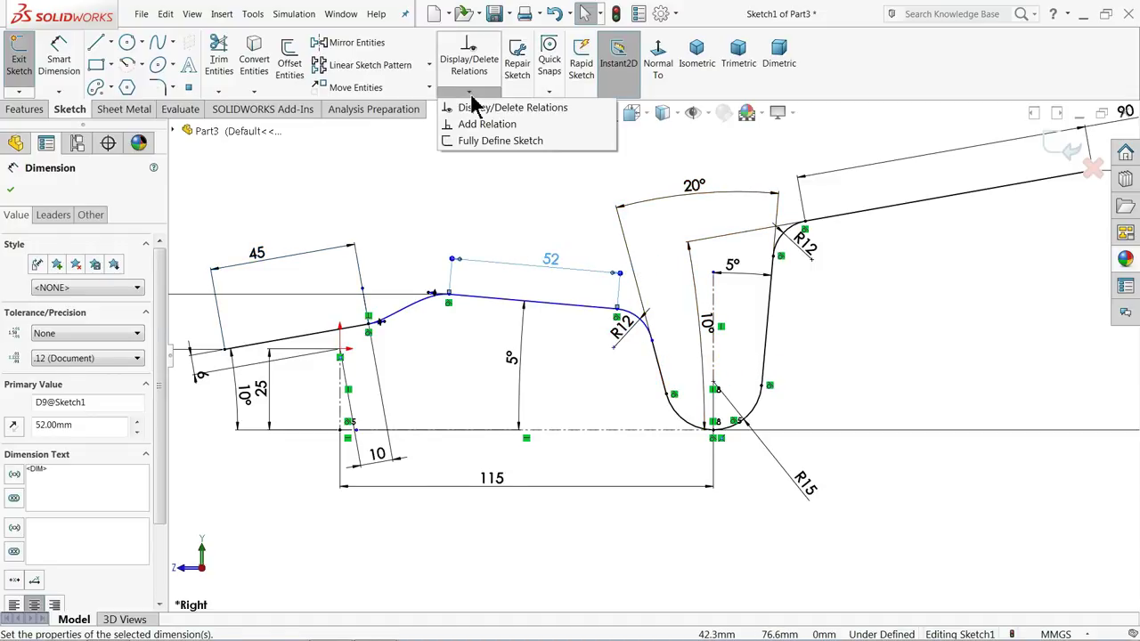
click(478, 141)
click(85, 273)
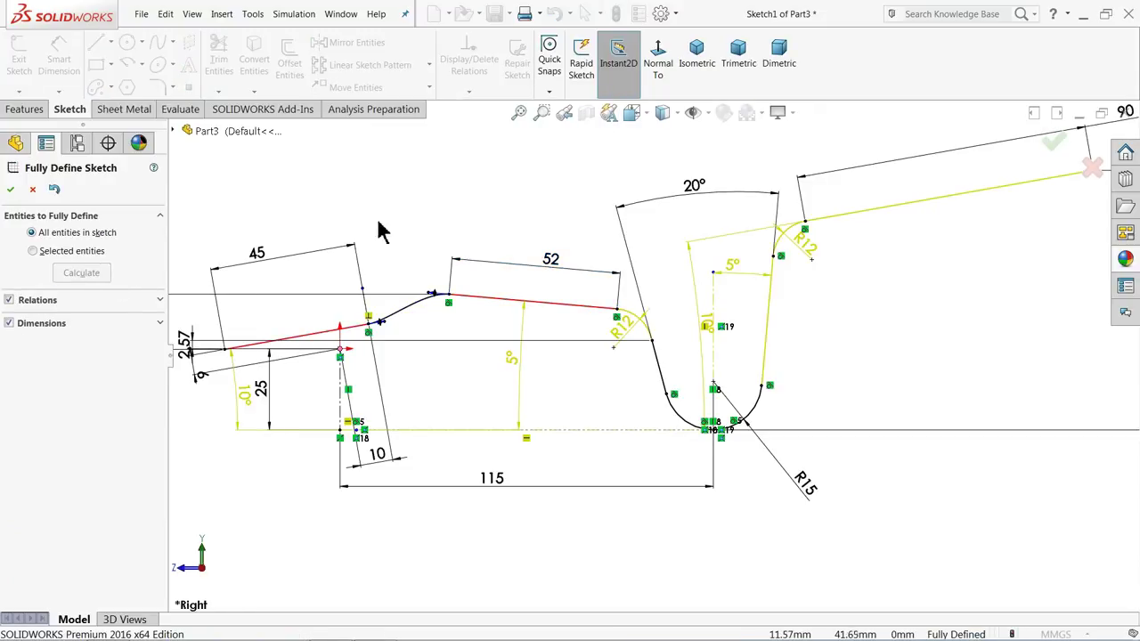
click(53, 190)
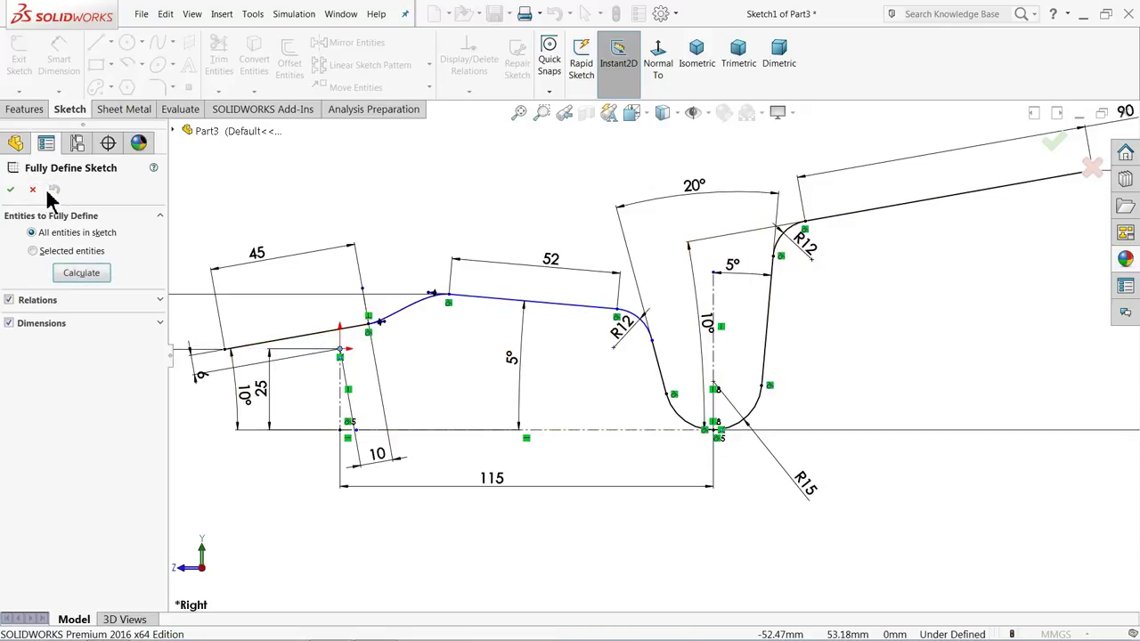
click(33, 190)
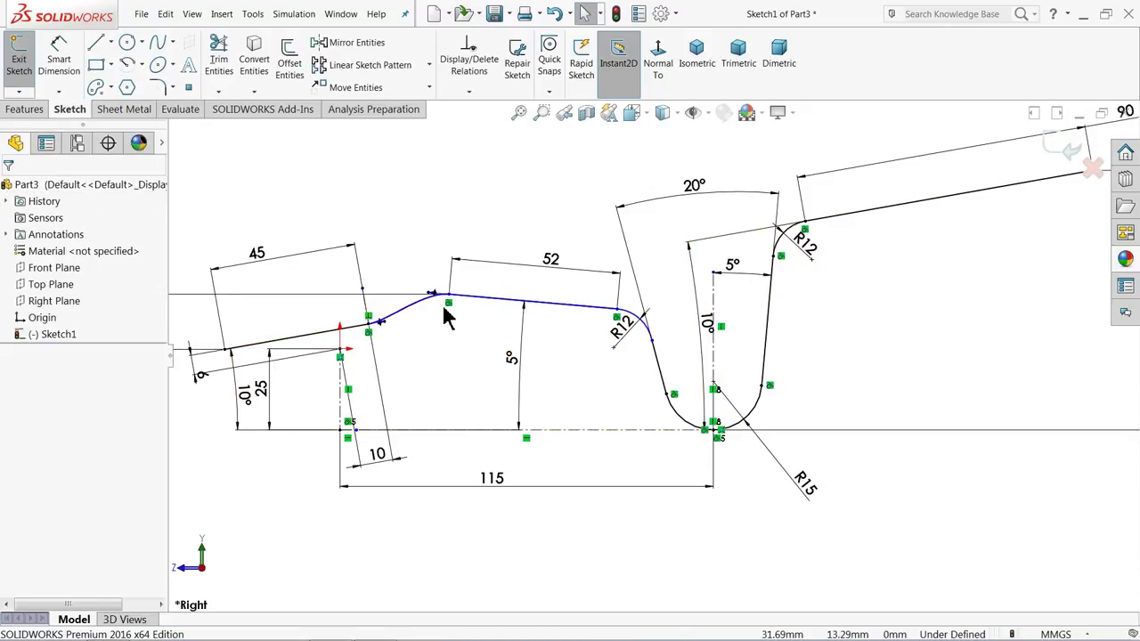
Add a driven angle dimension between the 90 mm line and the horizontal centerline, placed beneath the 90 mm line
key(f)
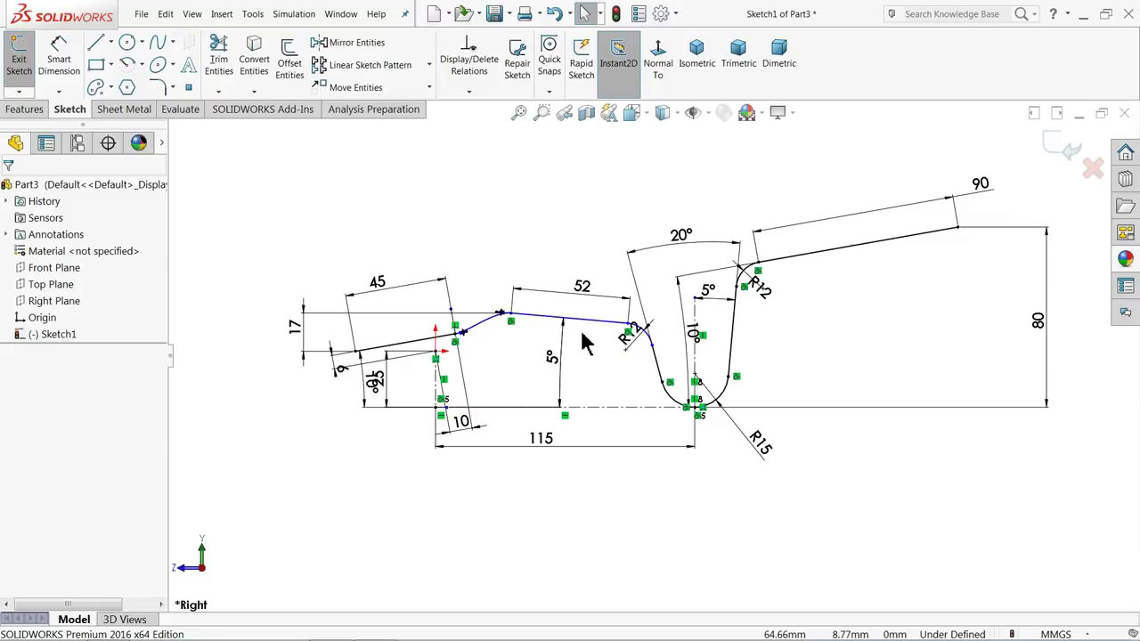
scroll(624, 337, up, 1)
scroll(796, 336, down, 1)
scroll(795, 336, down, 1)
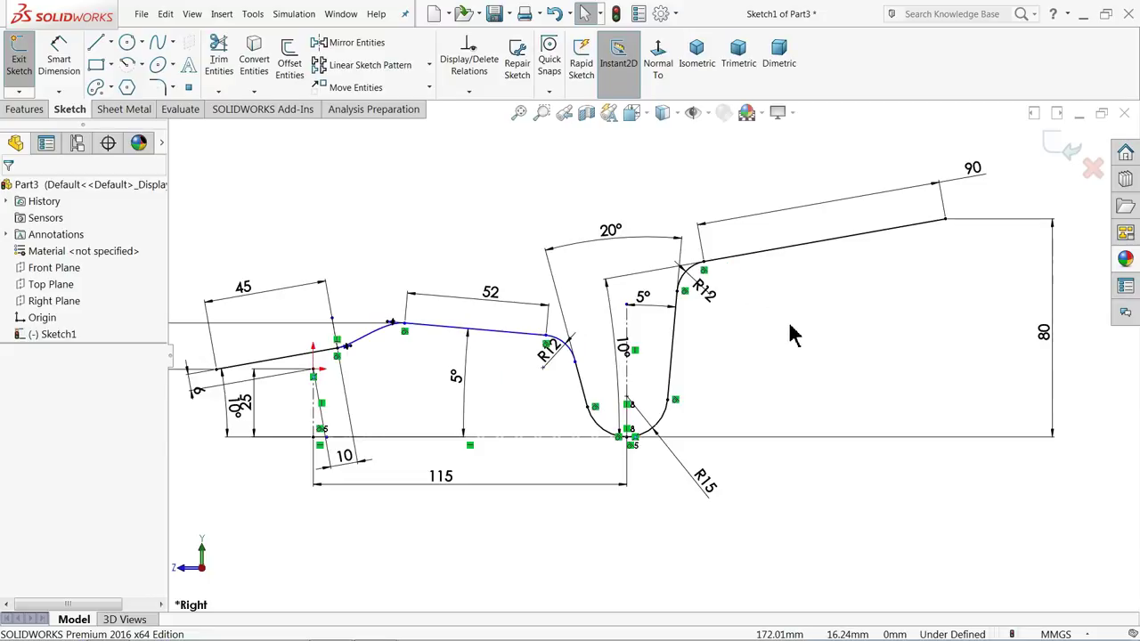
scroll(795, 336, up, 1)
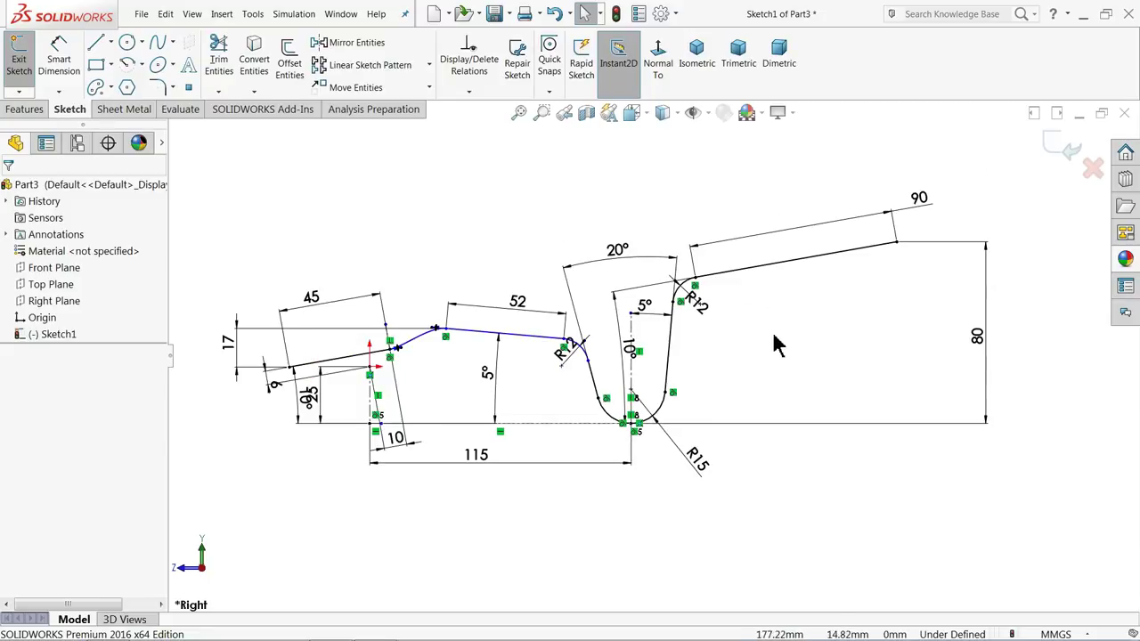
click(61, 77)
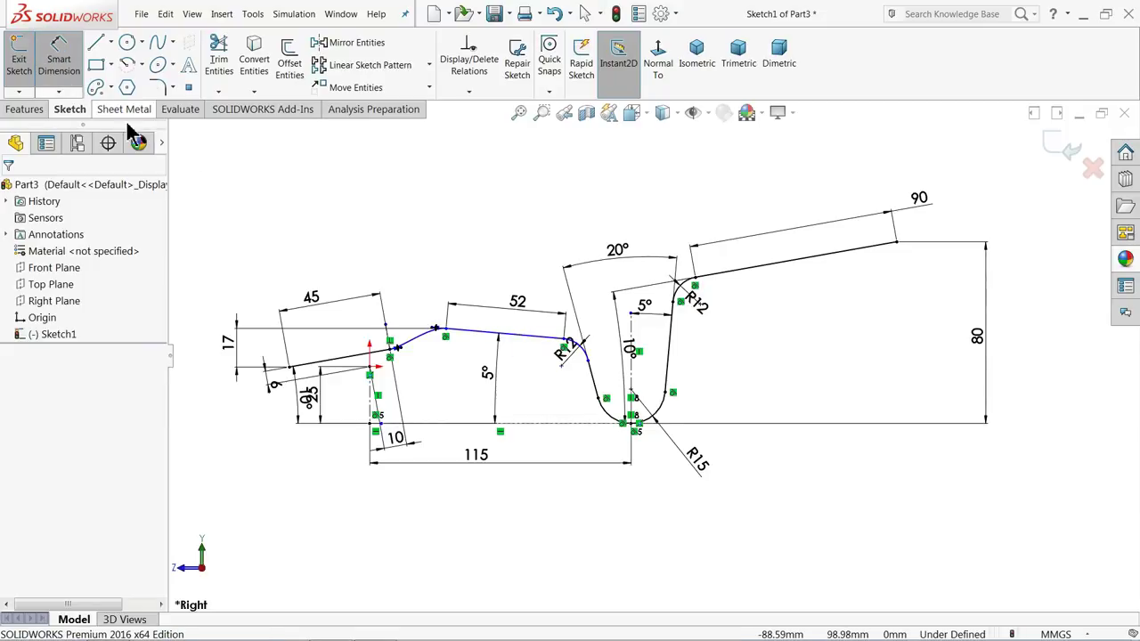
click(777, 263)
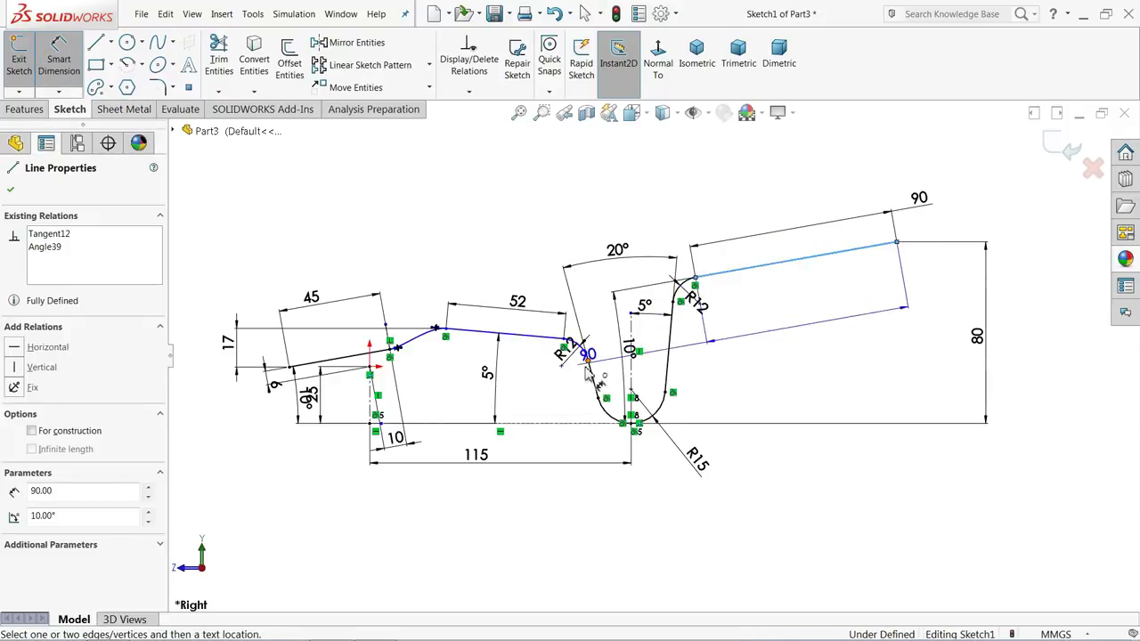
click(523, 431)
click(823, 365)
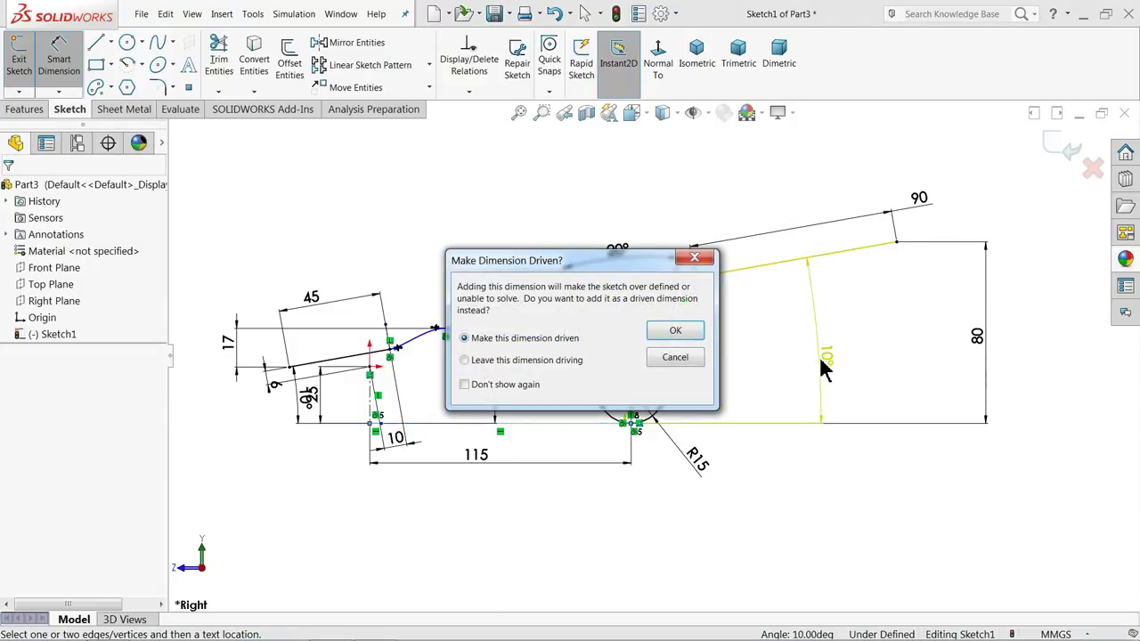
click(676, 333)
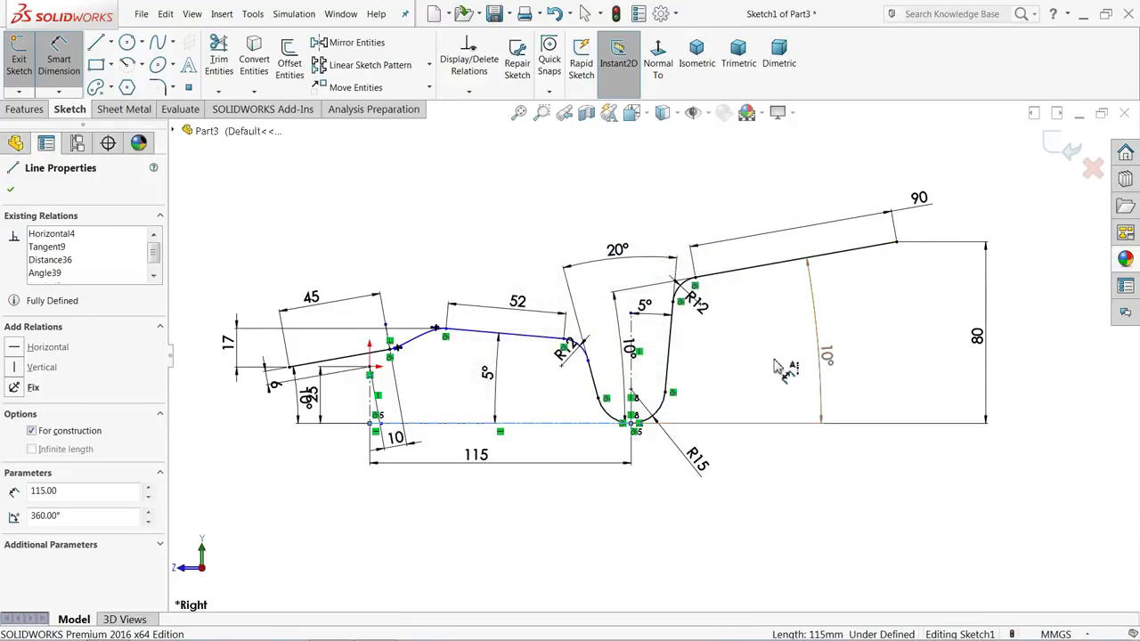
Exit the profile sketch and start a new sketch on the Top Plane, viewed normal to that plane
key(f)
scroll(682, 369, down, 1)
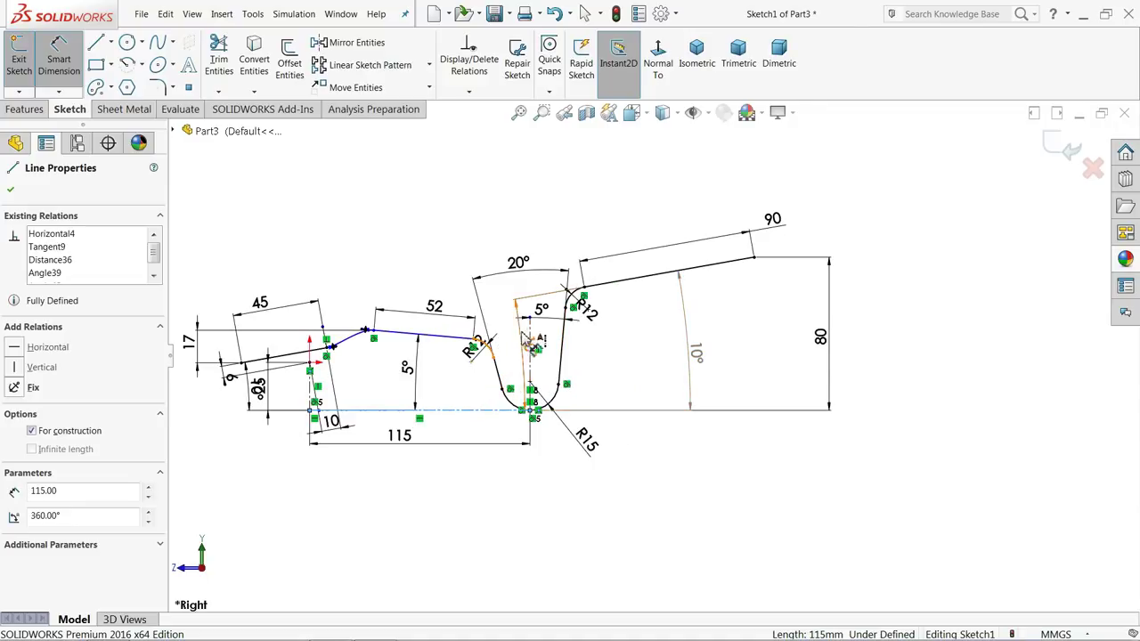
click(1066, 151)
mouse_move(483, 247)
middle_down()
mouse_move(440, 257)
mouse_move(479, 354)
middle_up()
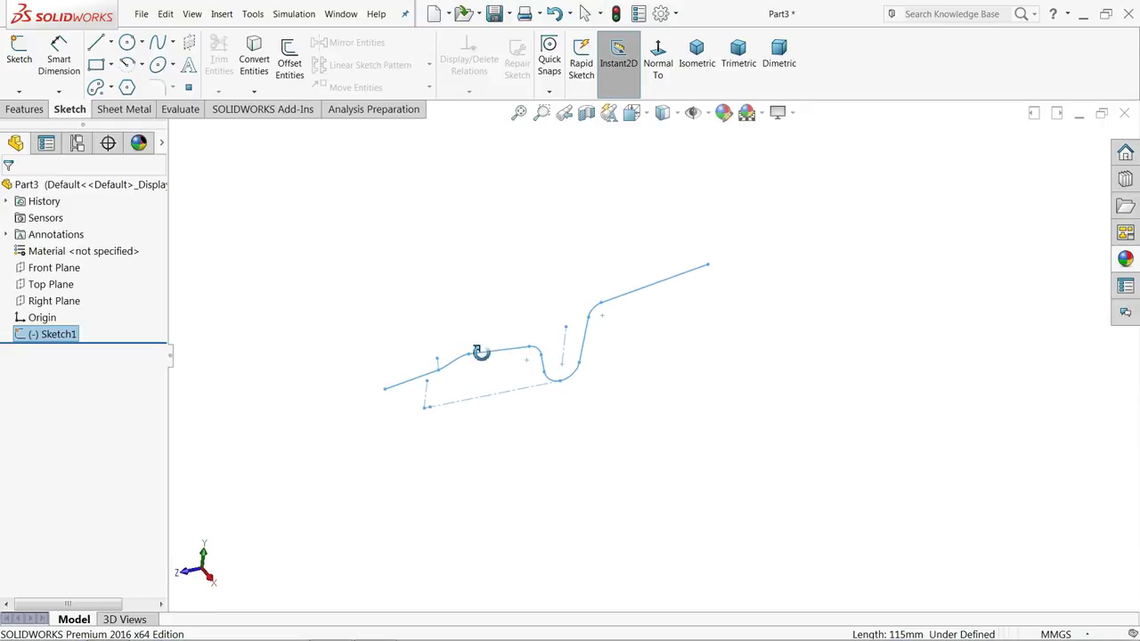
click(38, 285)
click(38, 267)
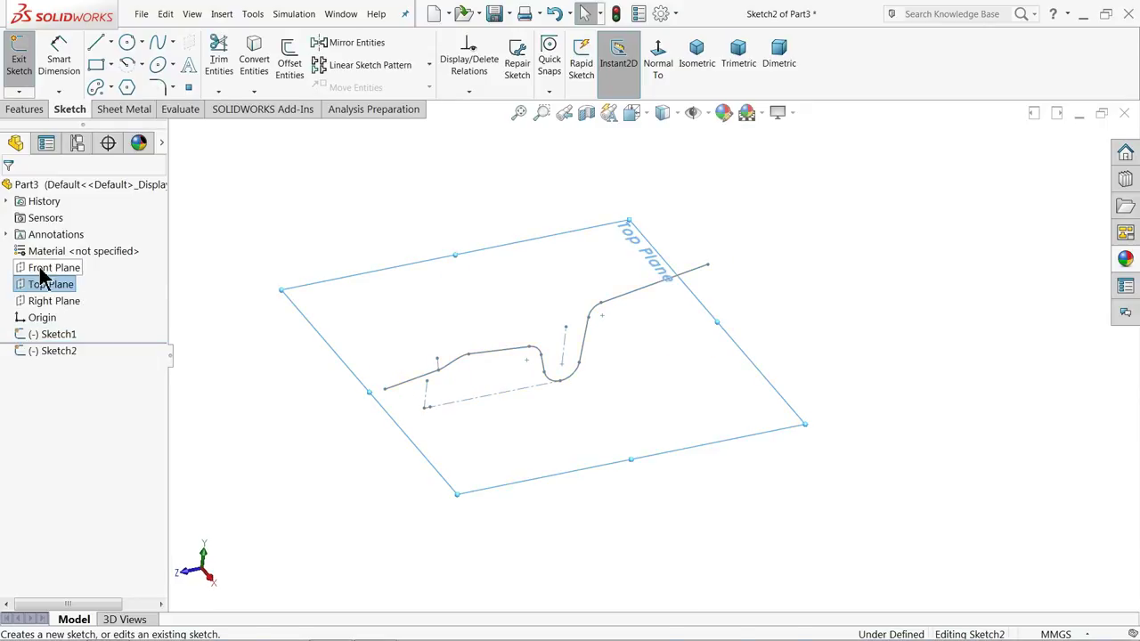
click(660, 62)
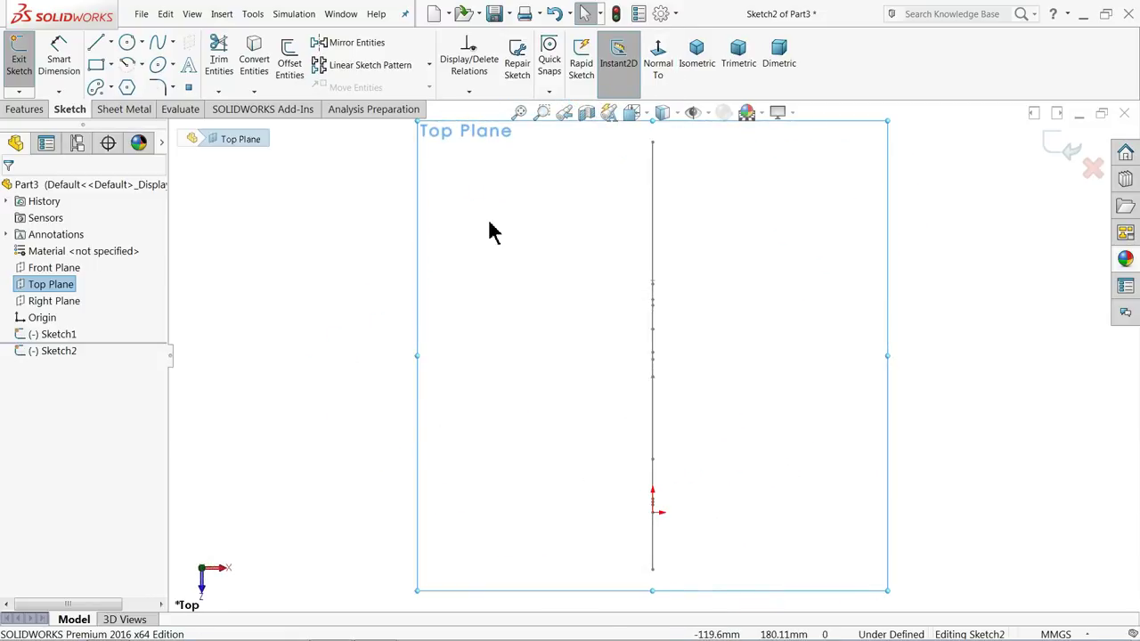
click(96, 47)
scroll(582, 224, up, 2)
scroll(692, 486, down, 4)
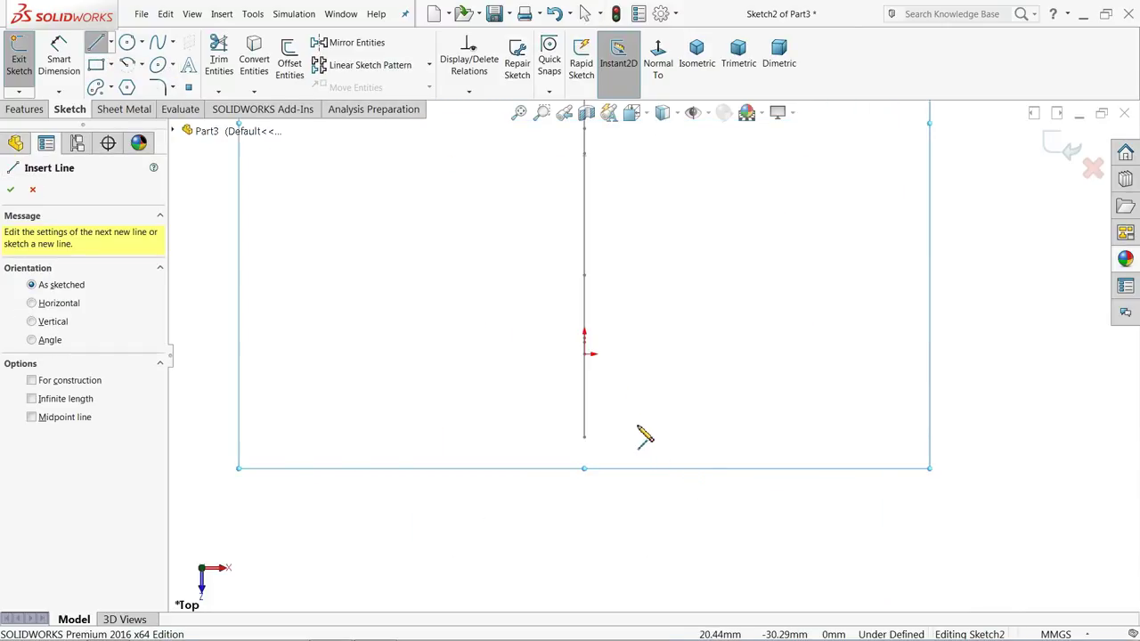
click(585, 439)
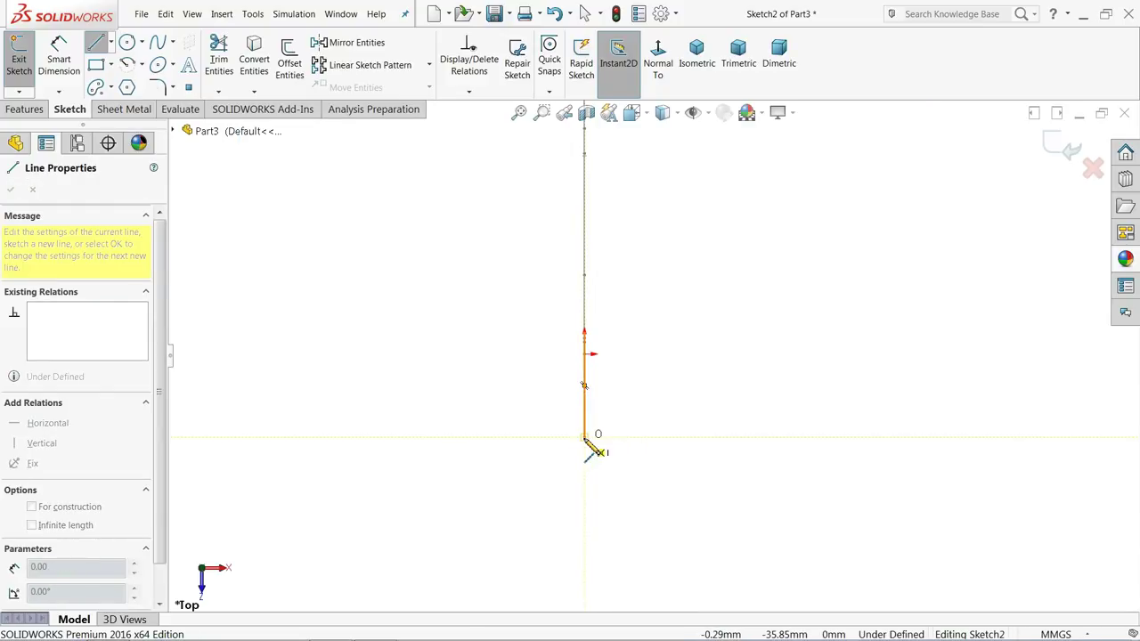
right_click(634, 403)
click(667, 408)
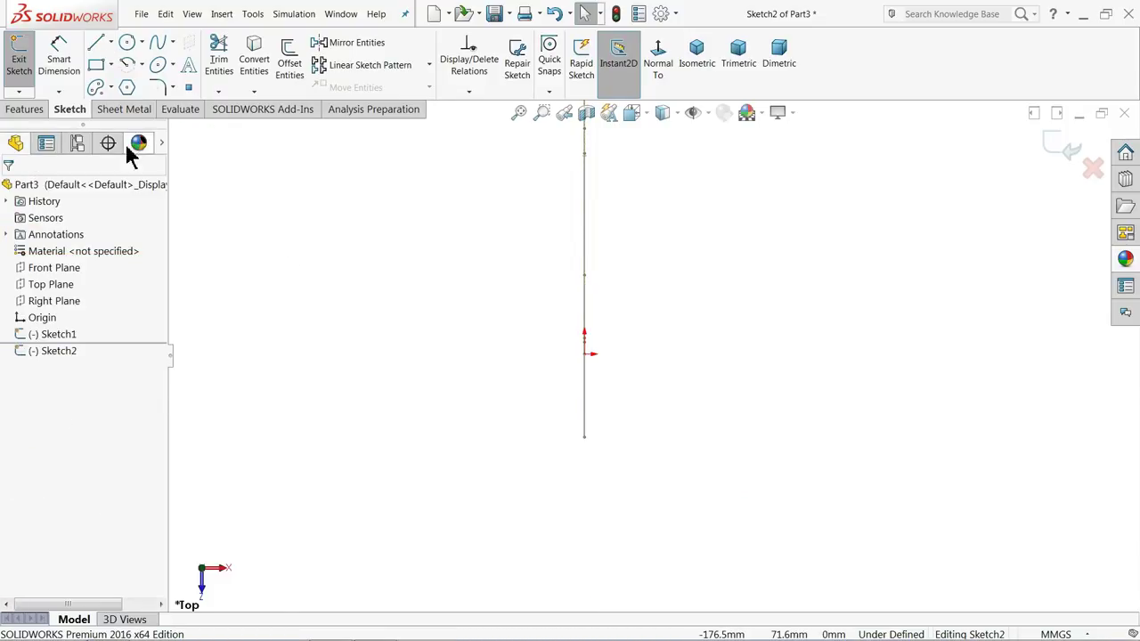
Sketch a three-point quarter arc of about 44 mm radius, starting at the profile's lower endpoint and centred on the profile line
click(147, 67)
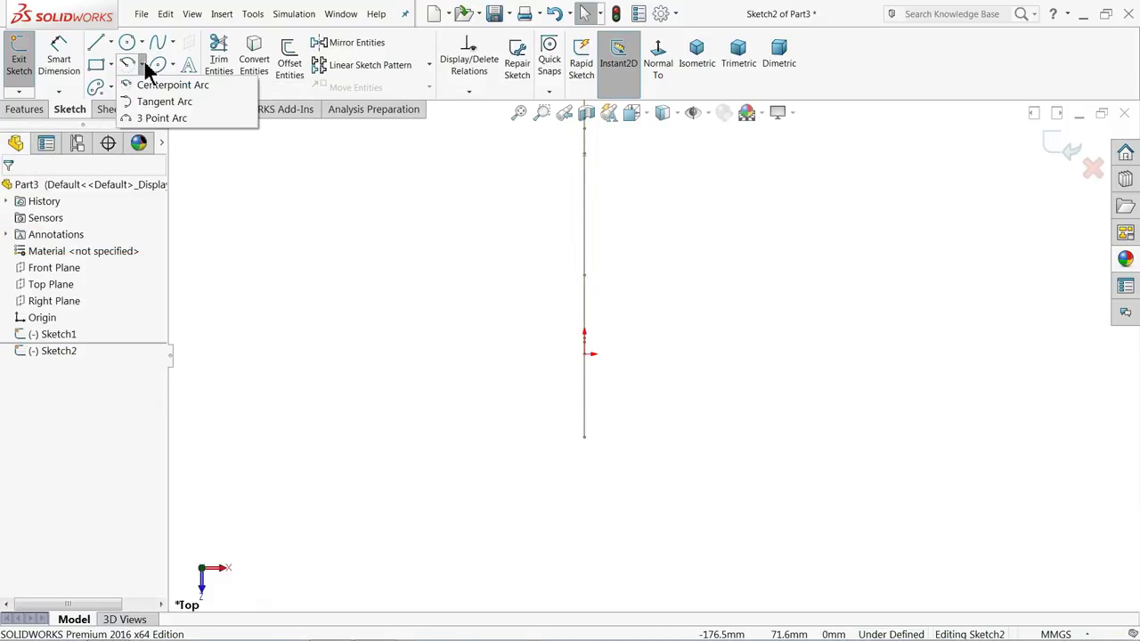
click(141, 118)
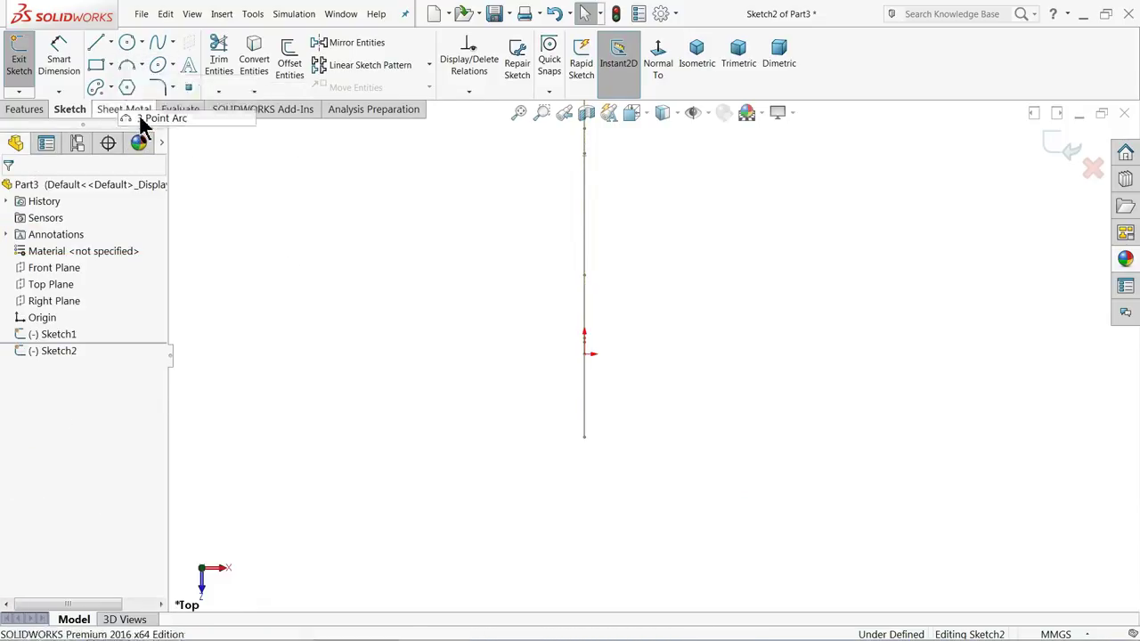
click(584, 438)
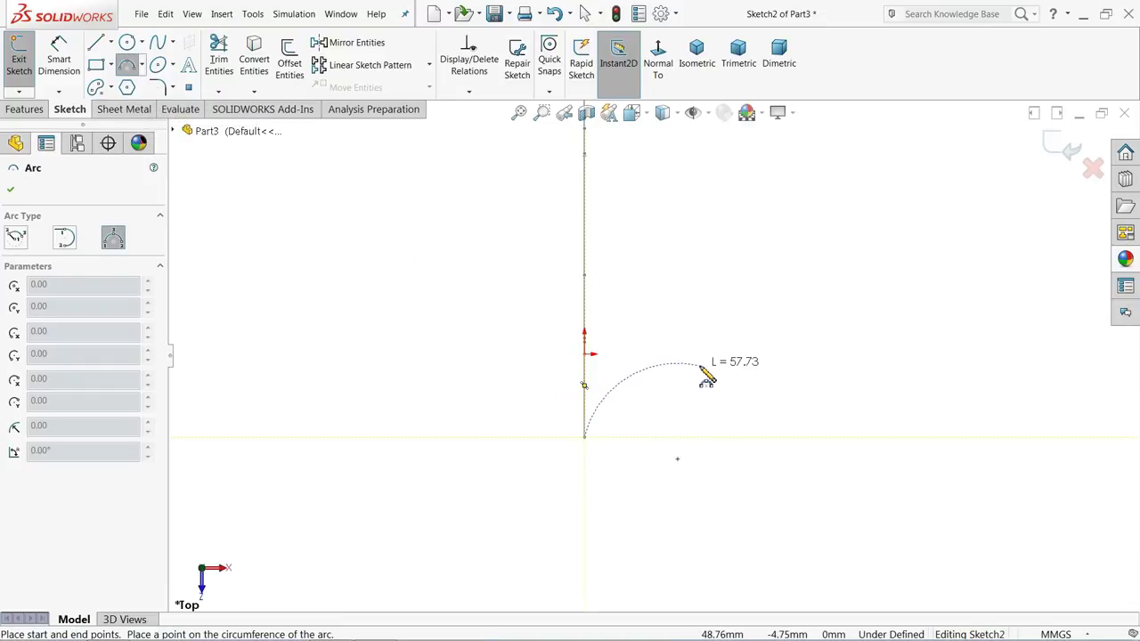
click(688, 334)
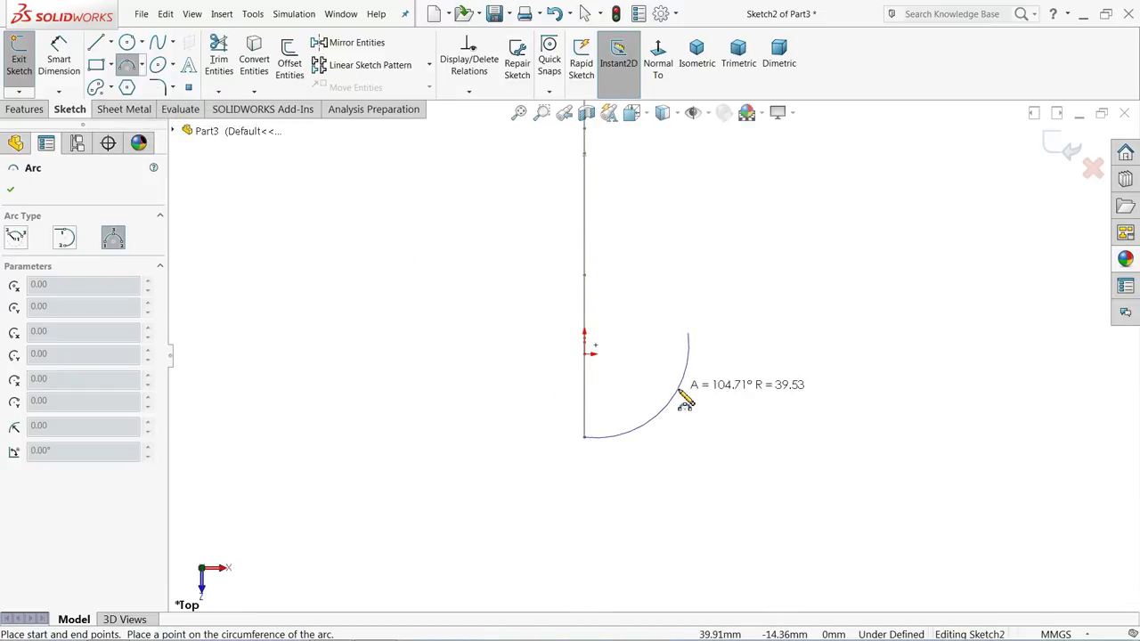
click(683, 396)
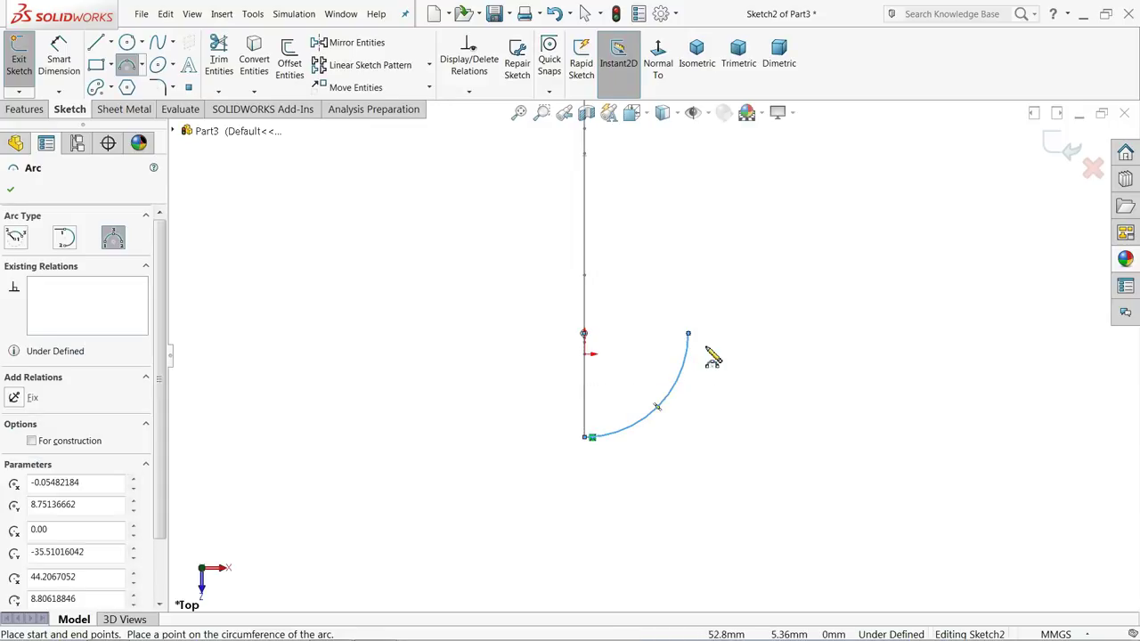
right_click(726, 283)
click(754, 330)
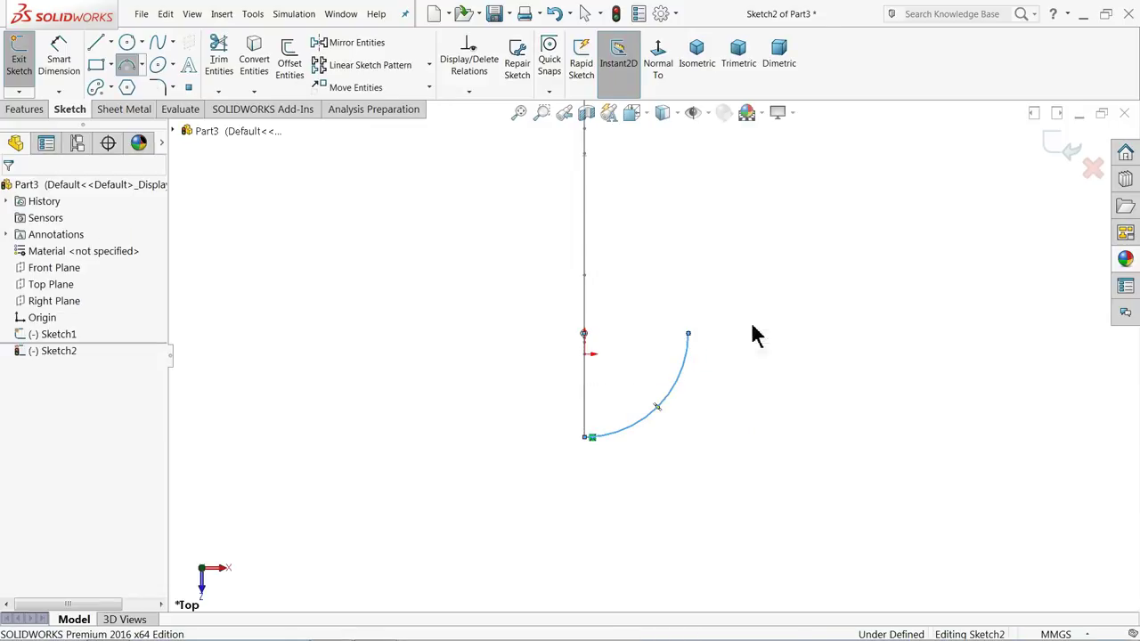
Sketch a vertical line about 61.5 mm long upward from the arc's free end
click(95, 42)
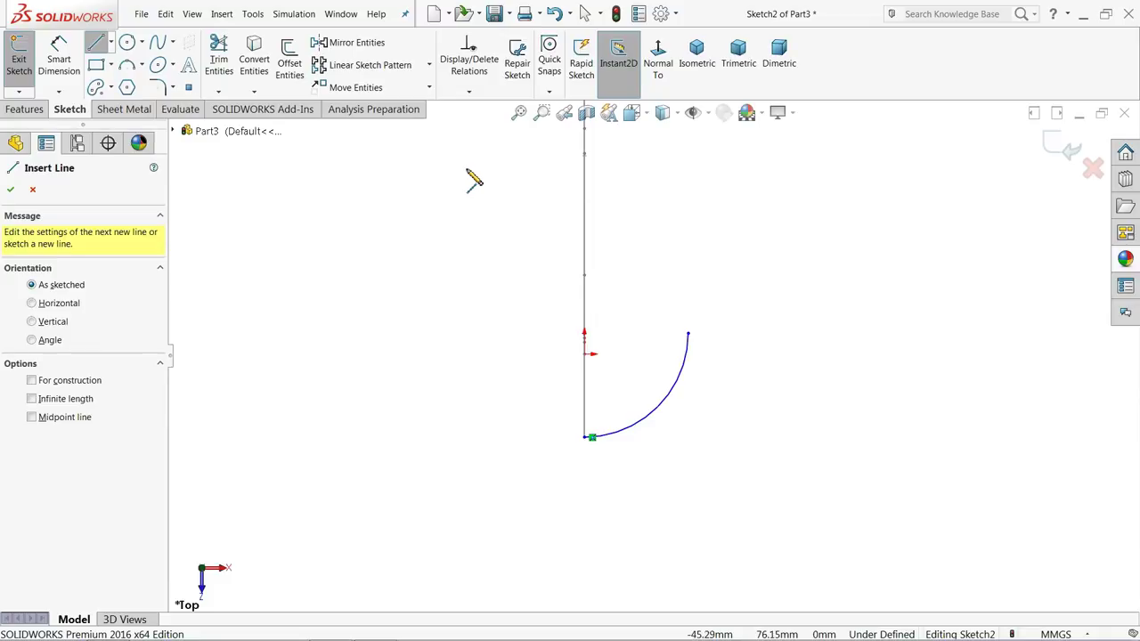
click(687, 334)
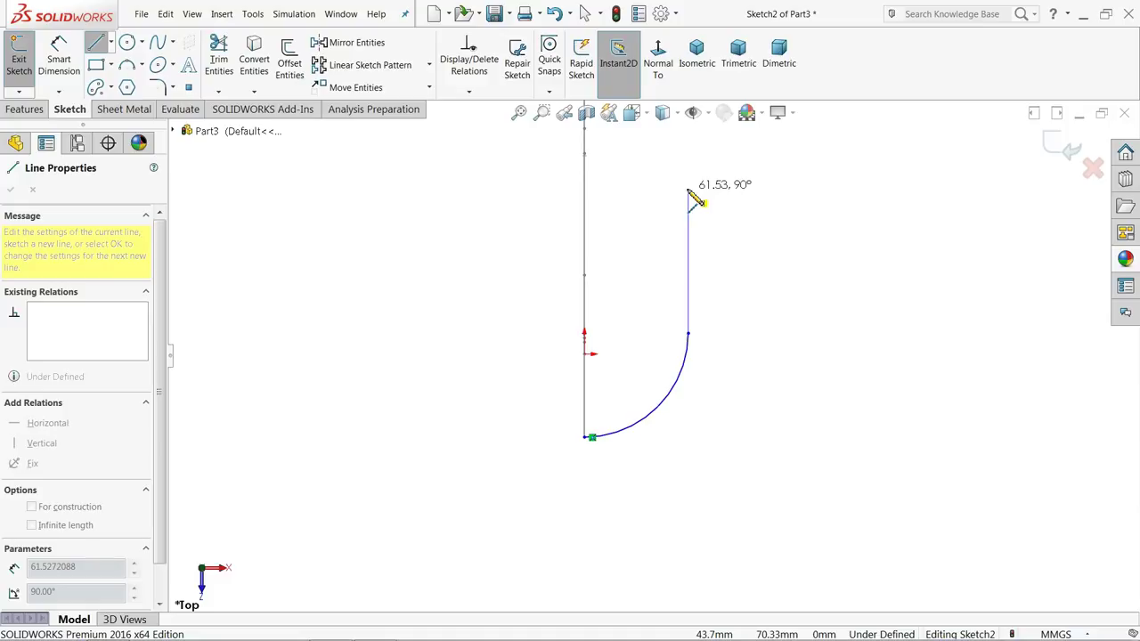
click(688, 189)
right_click(730, 176)
click(751, 192)
scroll(704, 303, up, 1)
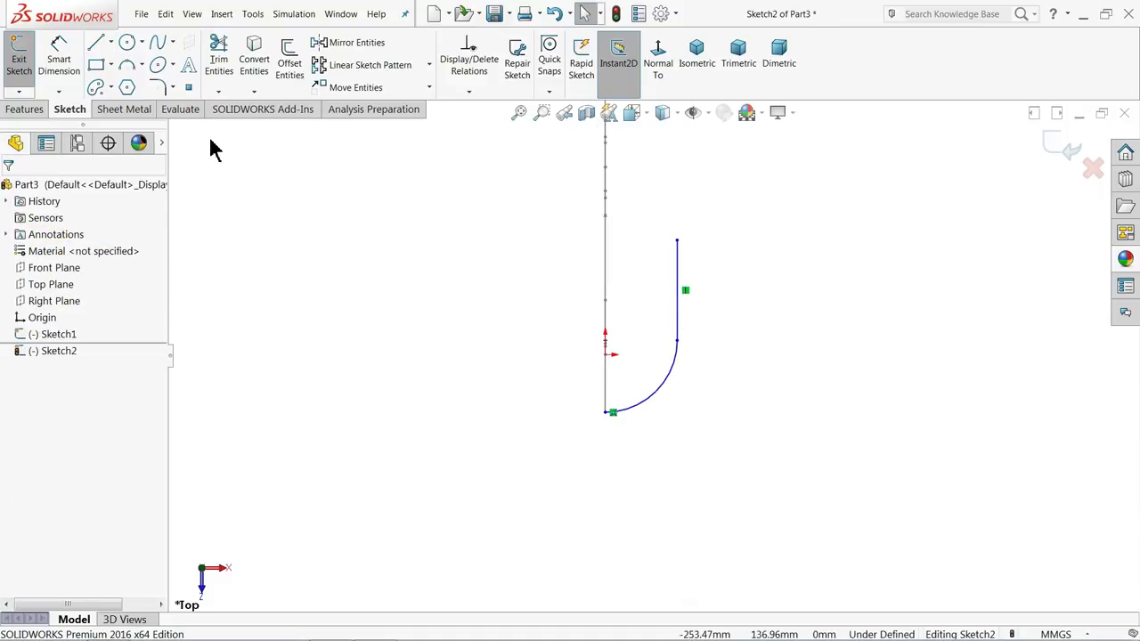
Dimension the arc's radius as 15 mm
click(58, 58)
scroll(693, 311, down, 1)
click(658, 420)
click(670, 449)
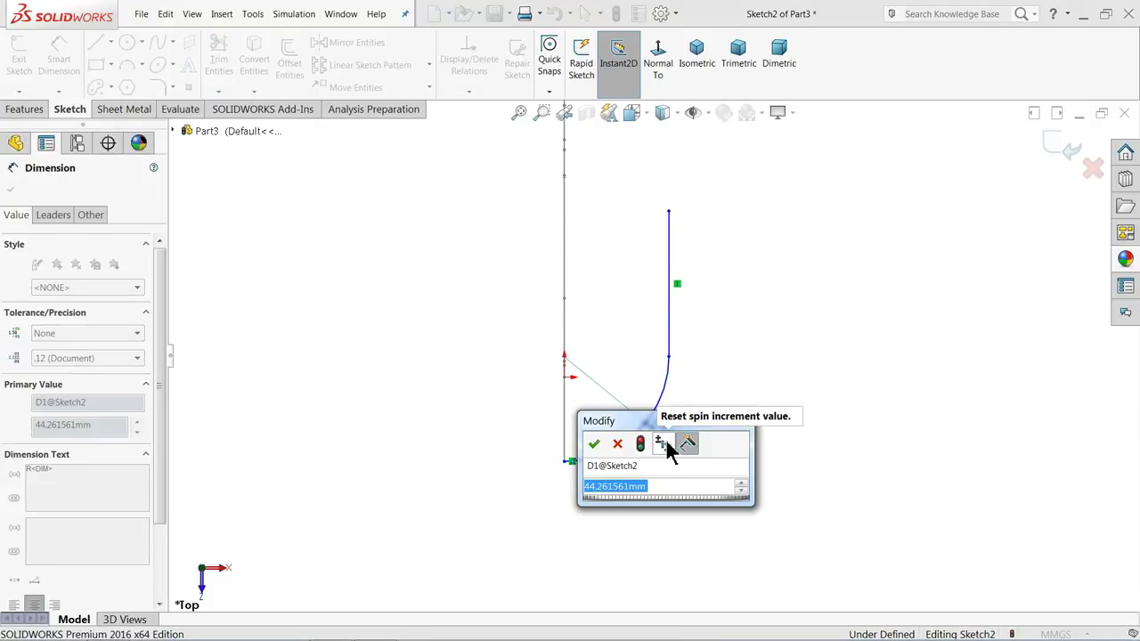
text(15)
key(Return)
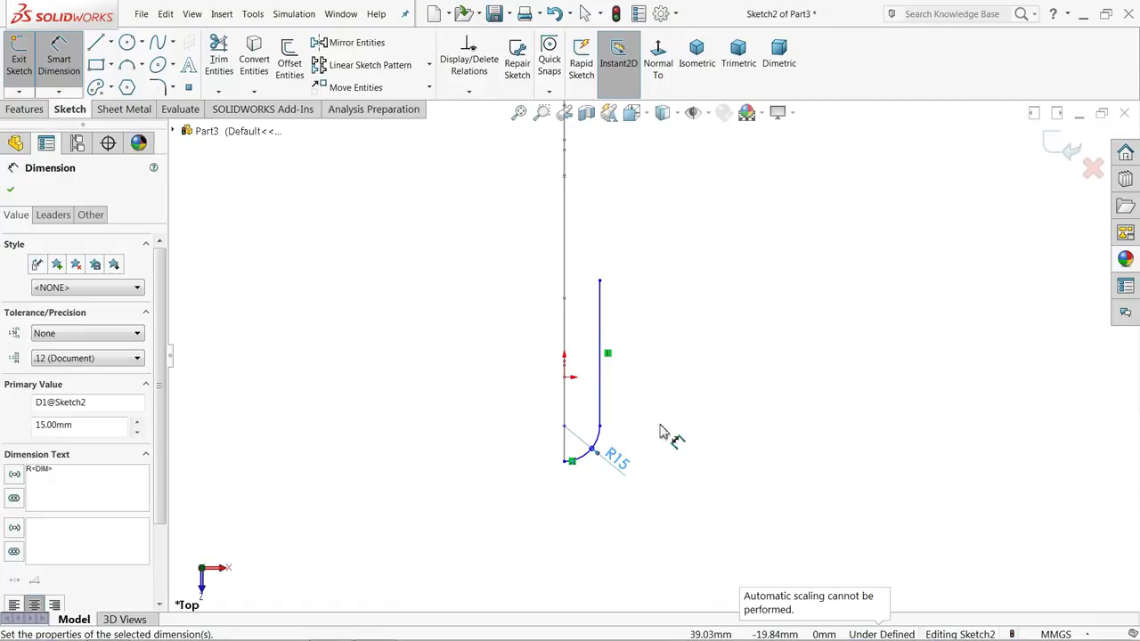
scroll(611, 401, down, 1)
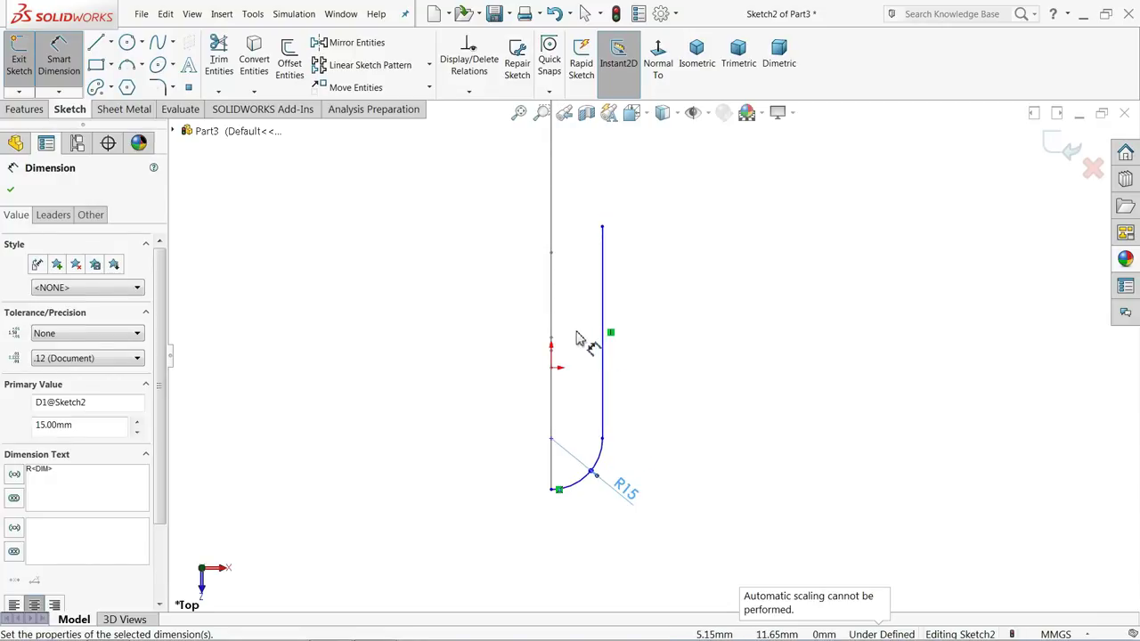
click(10, 192)
Make the vertical line's upper endpoint horizontal with the nearby profile vertex just above the origin, and restore the view normal to the sketch
mouse_move(453, 330)
middle_down()
mouse_move(430, 277)
mouse_move(433, 293)
mouse_move(514, 281)
middle_up()
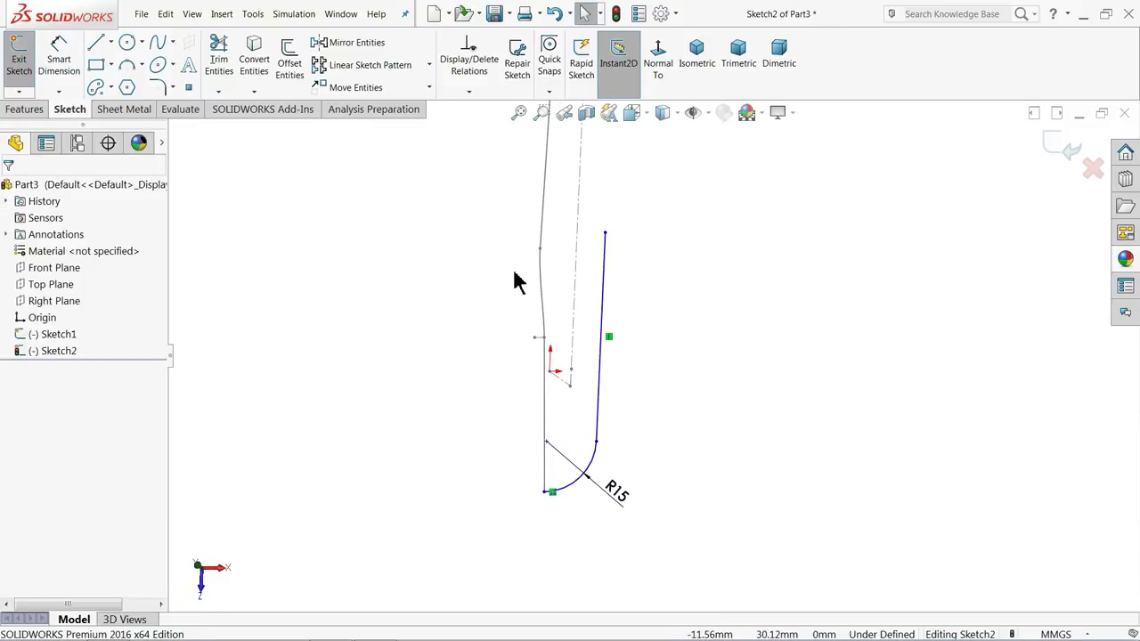
click(544, 339)
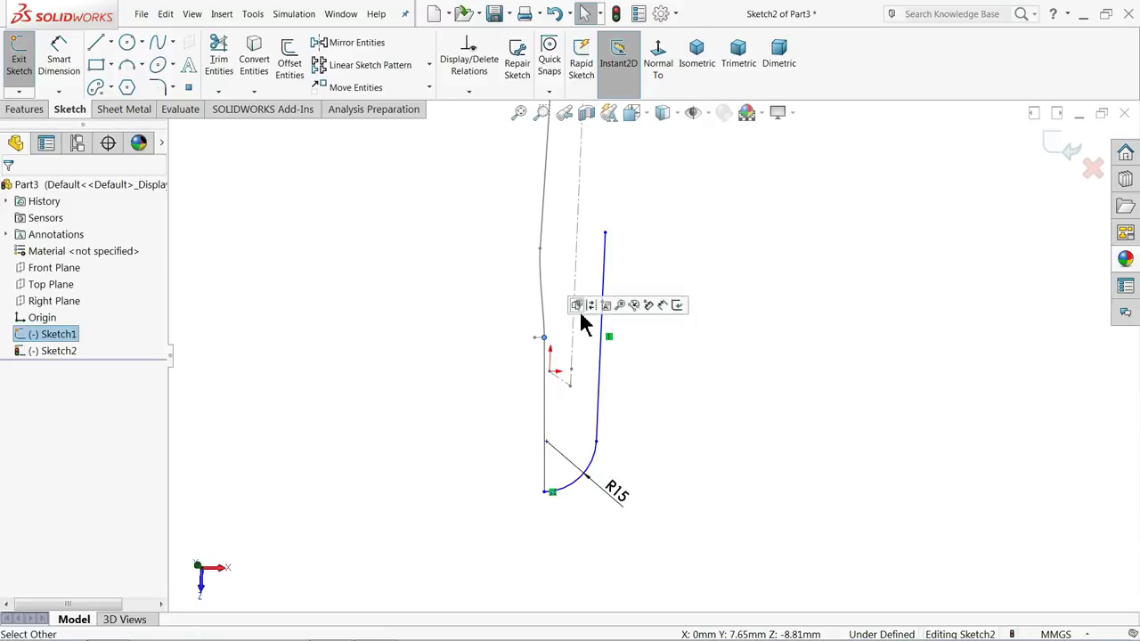
ctrl+click(606, 234)
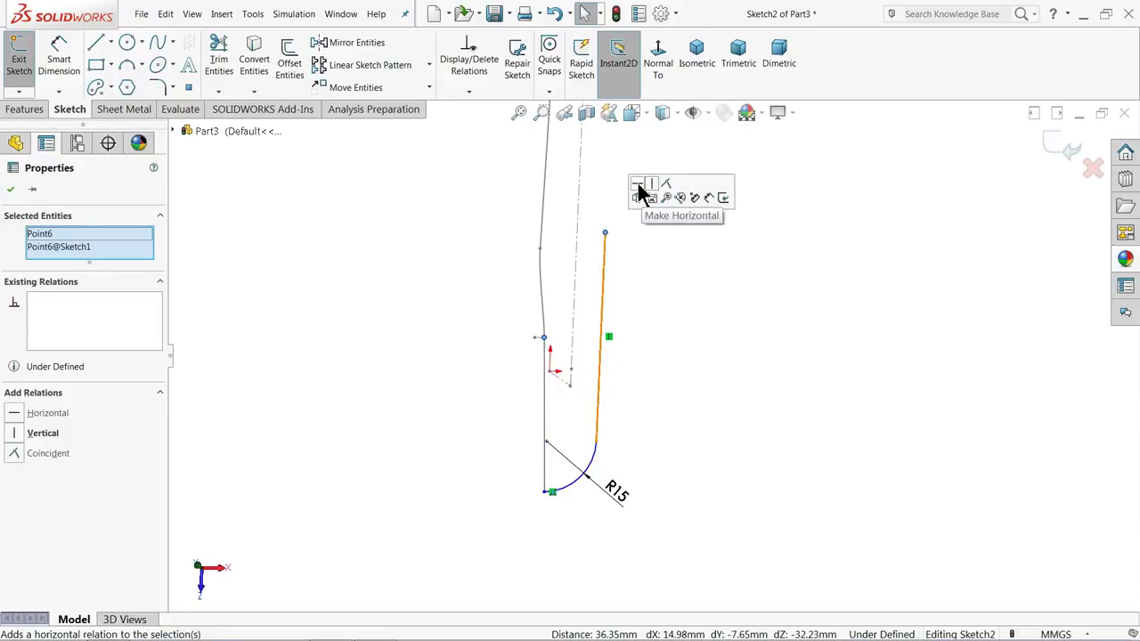
click(638, 184)
click(661, 71)
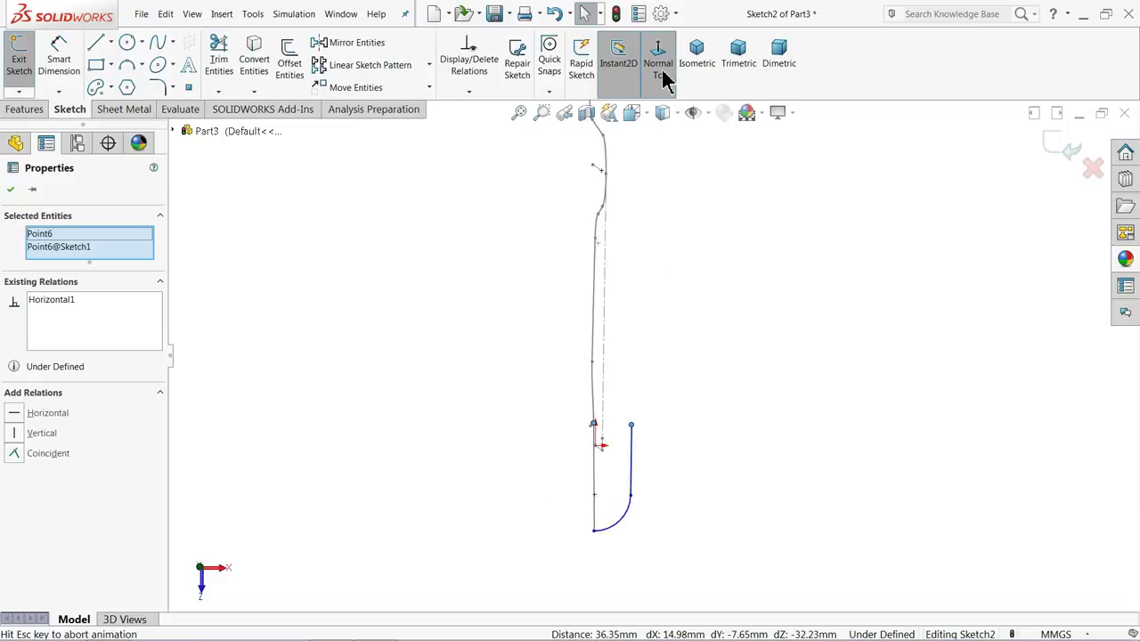
scroll(686, 544, down, 5)
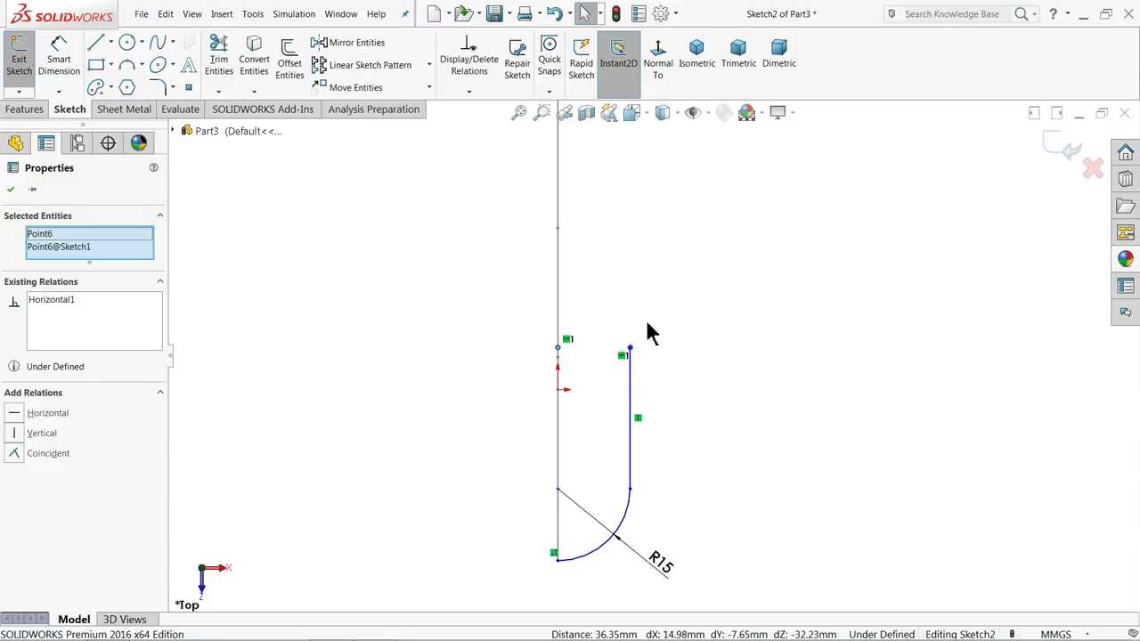
Sketch a separate, slightly slanted line above the vertical line and continue it with a tangent arc curving outward
click(96, 43)
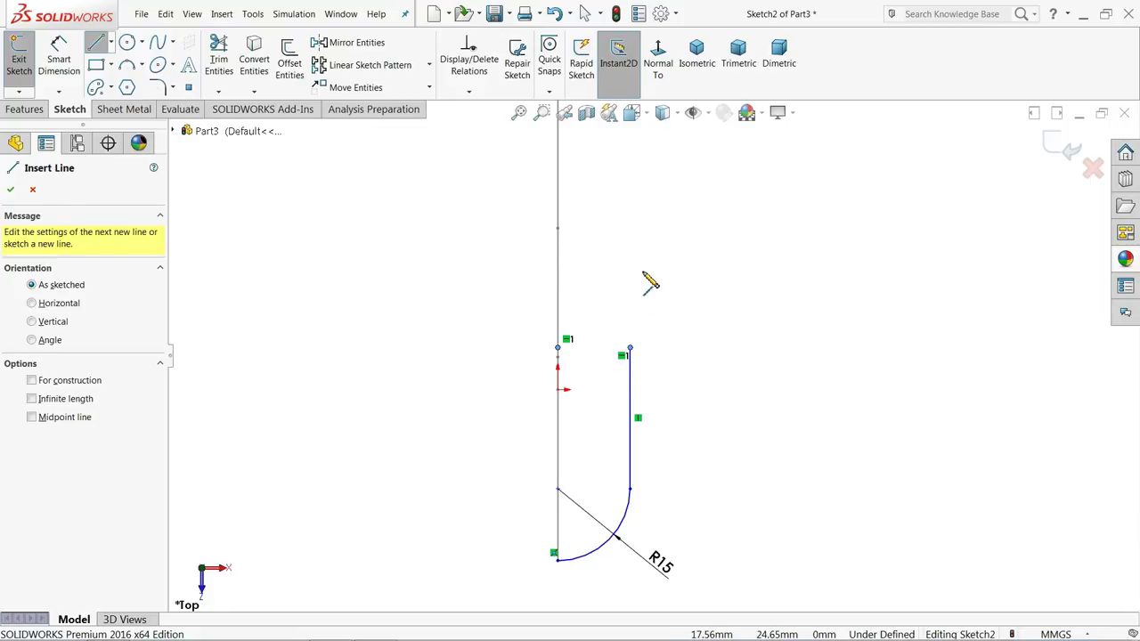
click(656, 233)
scroll(667, 228, up, 2)
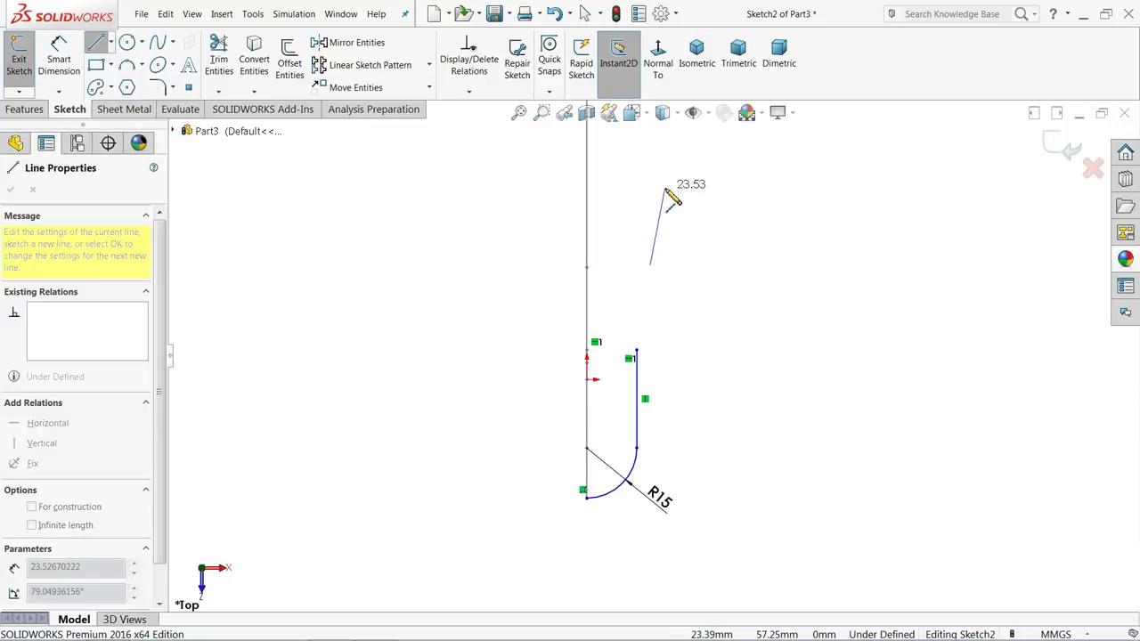
scroll(661, 188, up, 2)
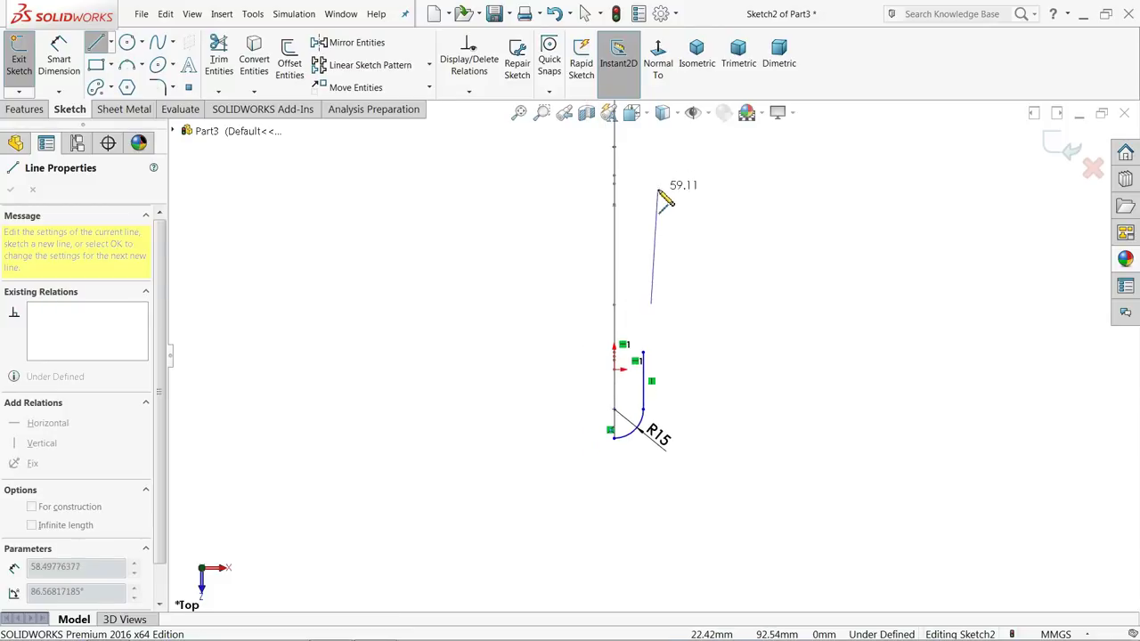
click(667, 206)
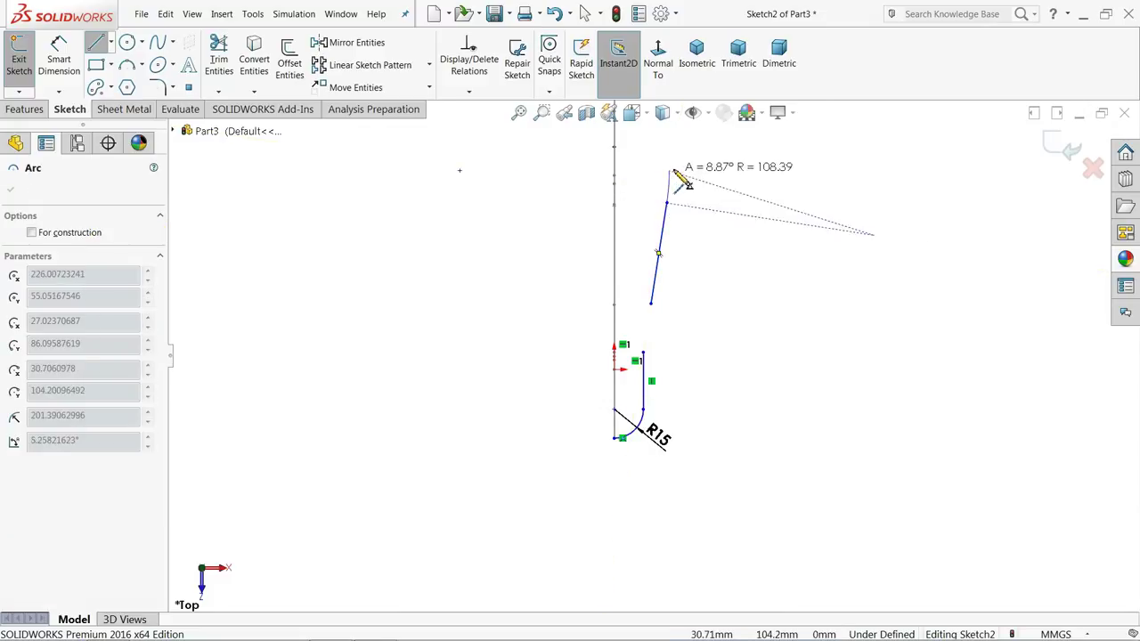
key(z)
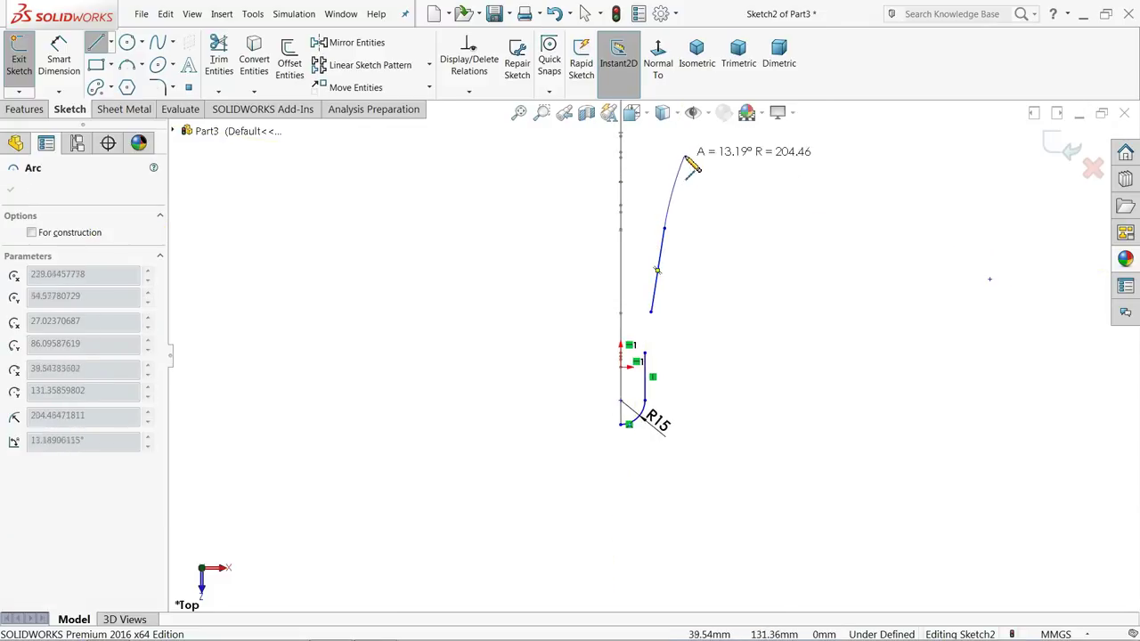
click(703, 143)
Extend the outline from the tangent arc's end with a tangent line about 93 mm long, reaching level with the profile's upper end
key(z)
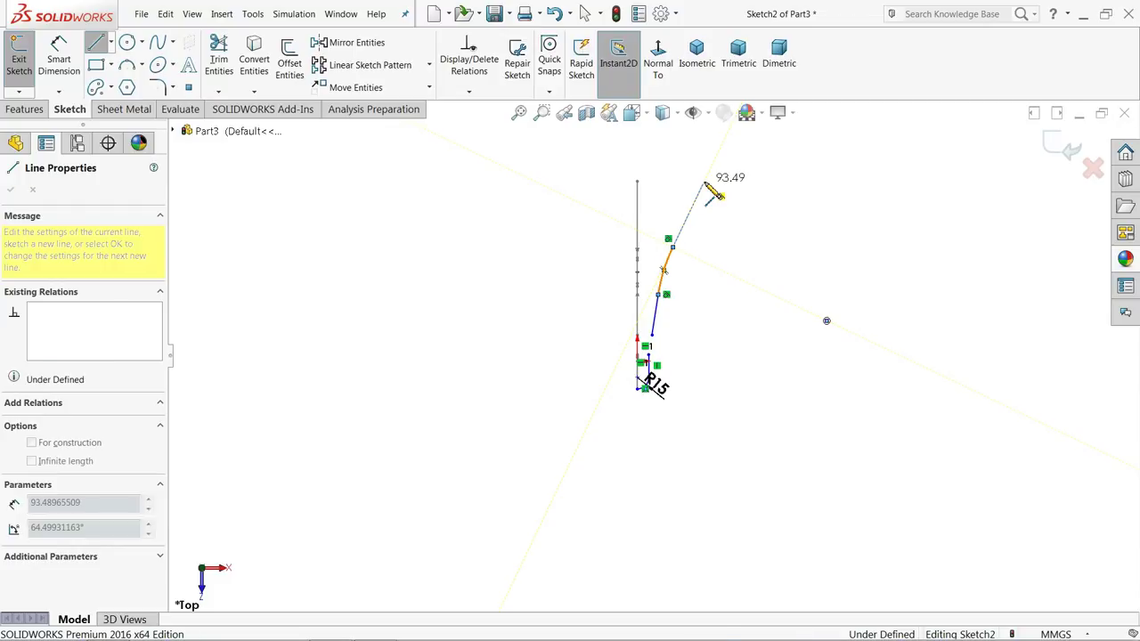
click(703, 184)
right_click(746, 180)
click(749, 183)
scroll(704, 220, down, 4)
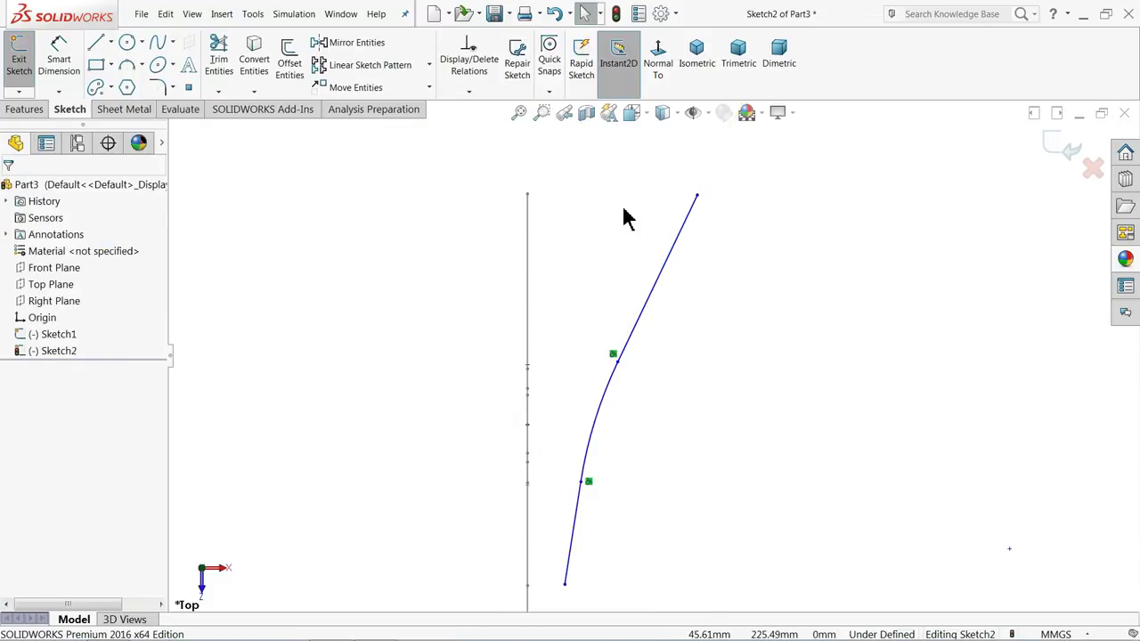
click(529, 199)
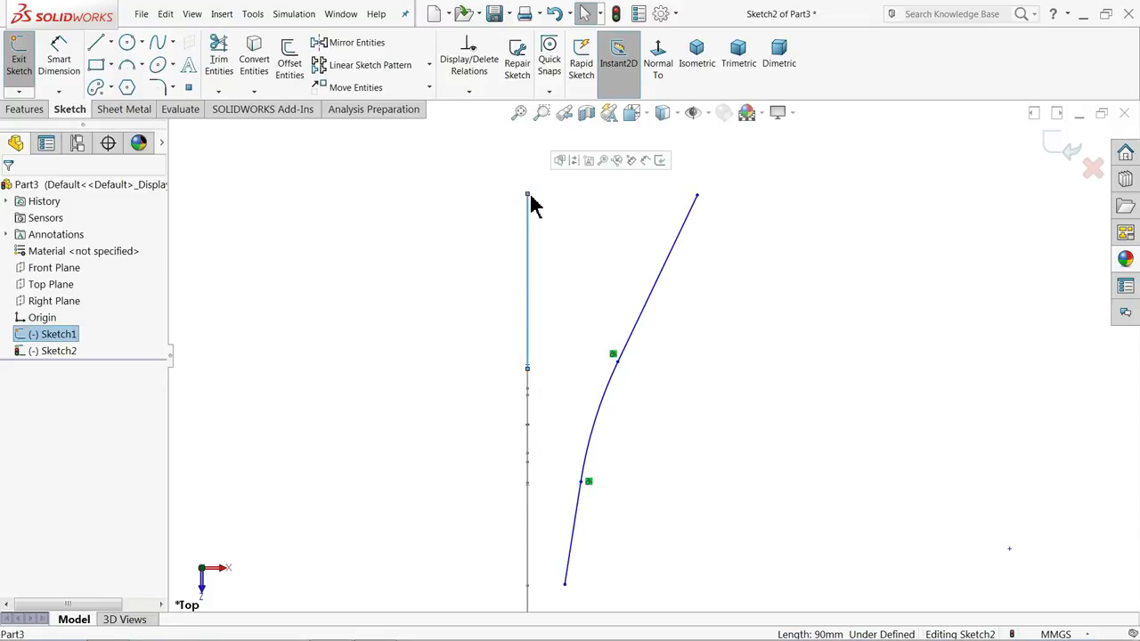
ctrl+click(698, 197)
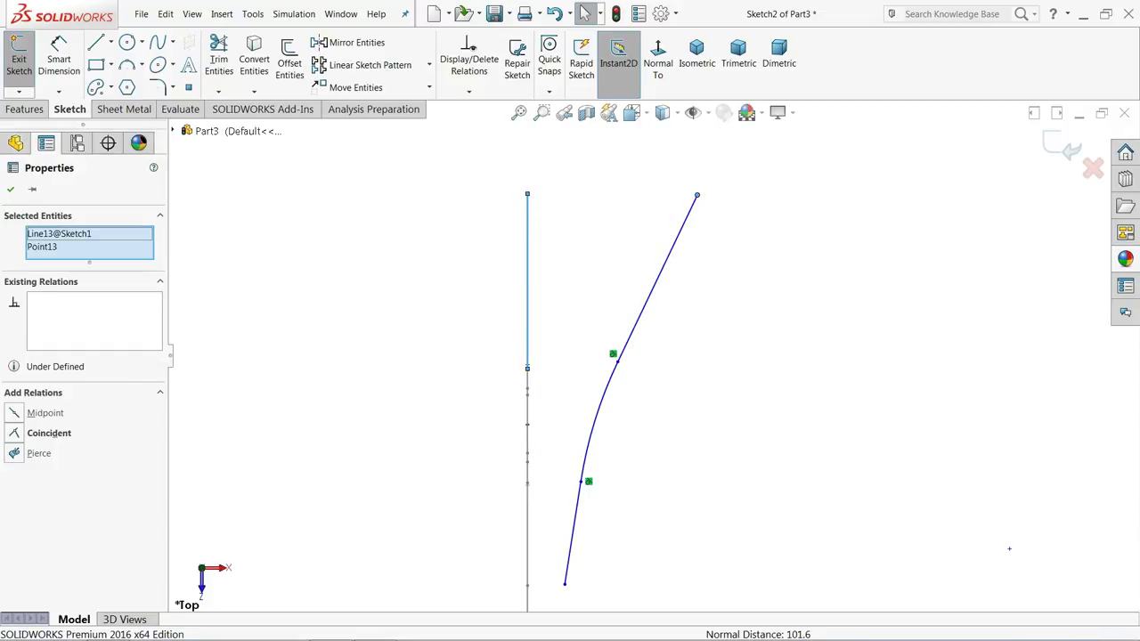
key(Escape)
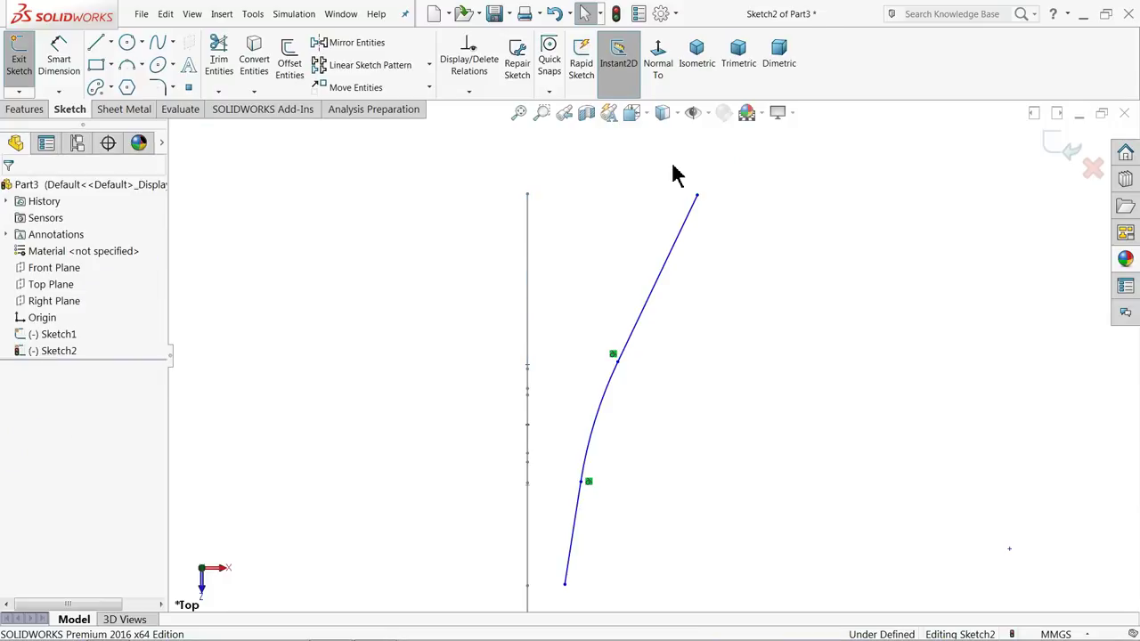
Make the long slanted line's upper endpoint horizontal with the upper endpoint of the profile's 90 mm line
mouse_move(527, 200)
mouse_down()
mouse_move(541, 221)
mouse_move(505, 214)
mouse_up()
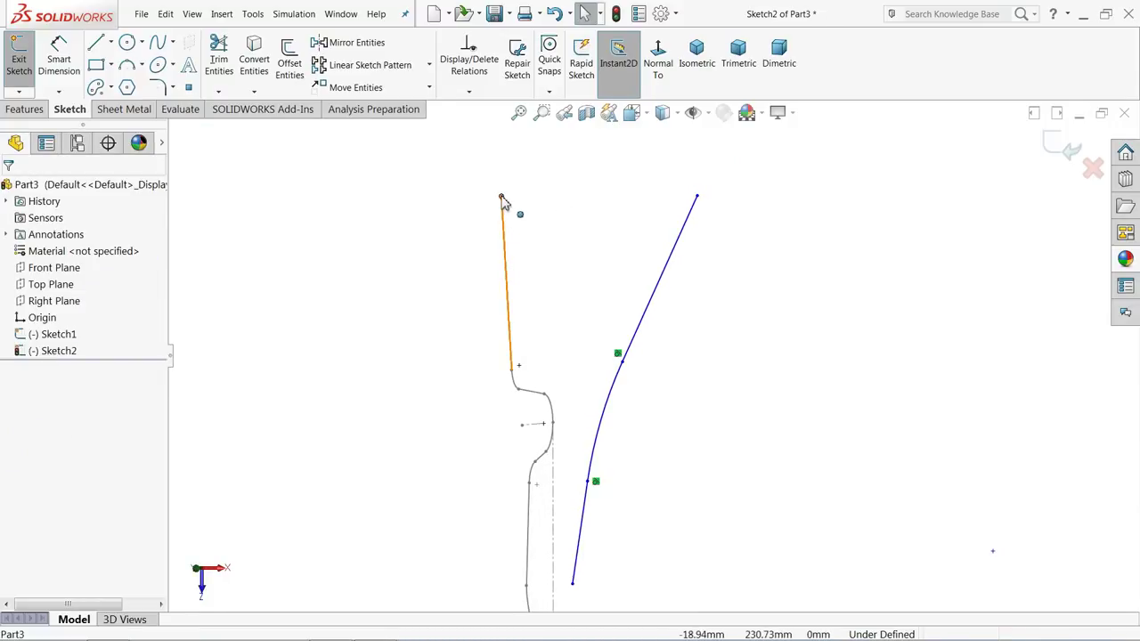
click(700, 197)
ctrl+click(703, 196)
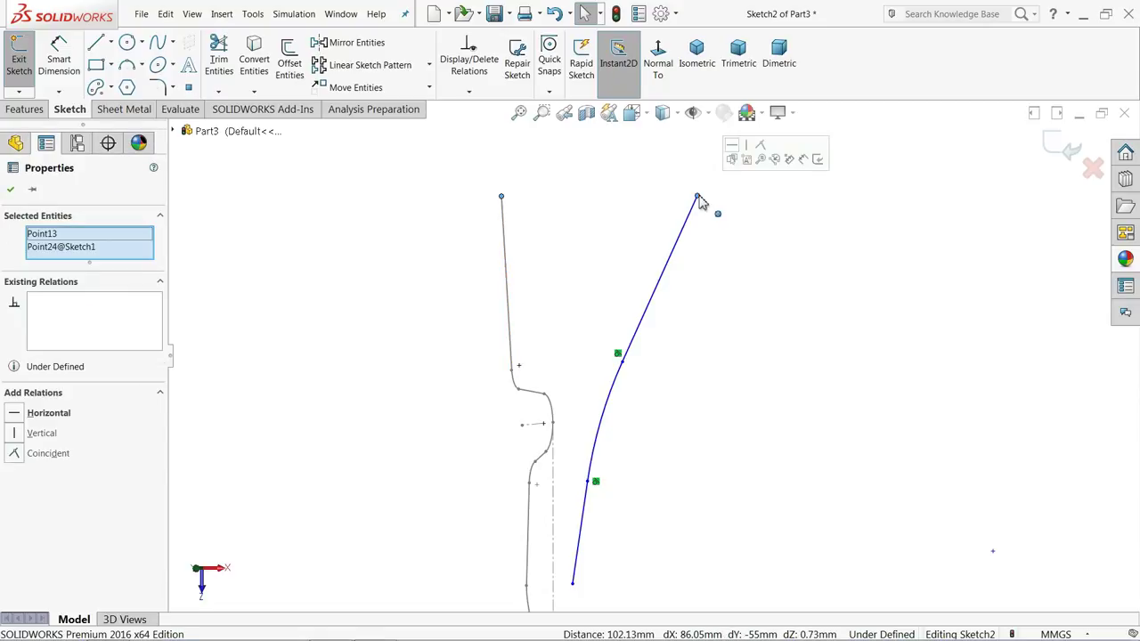
click(733, 145)
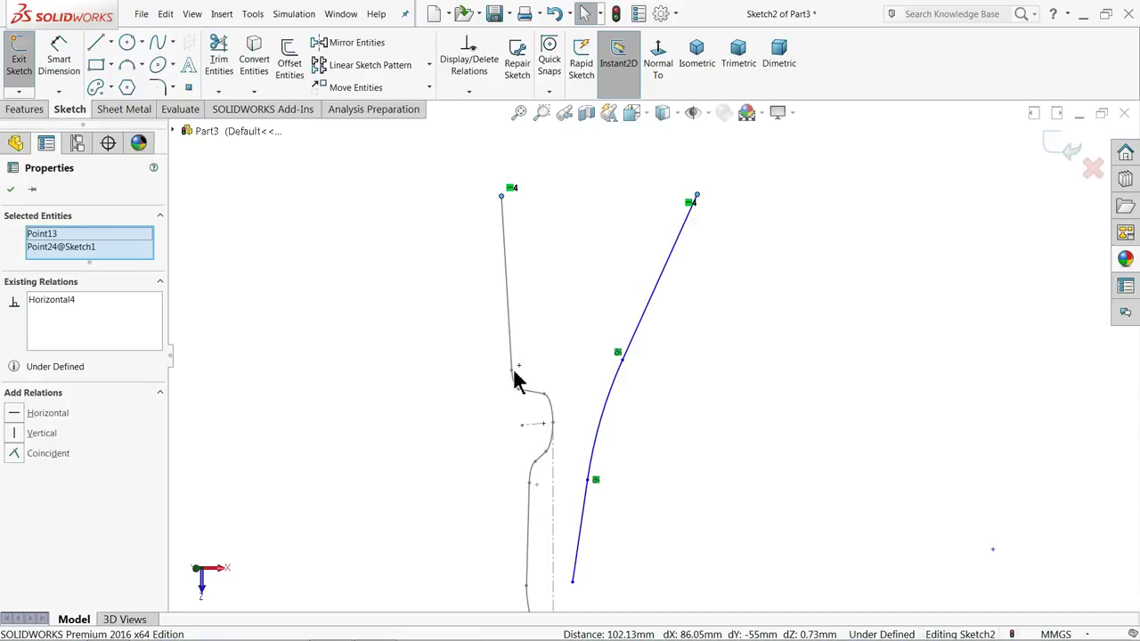
Make the outline arc's upper endpoint horizontal with the lower end of the profile's 90 mm line
click(591, 374)
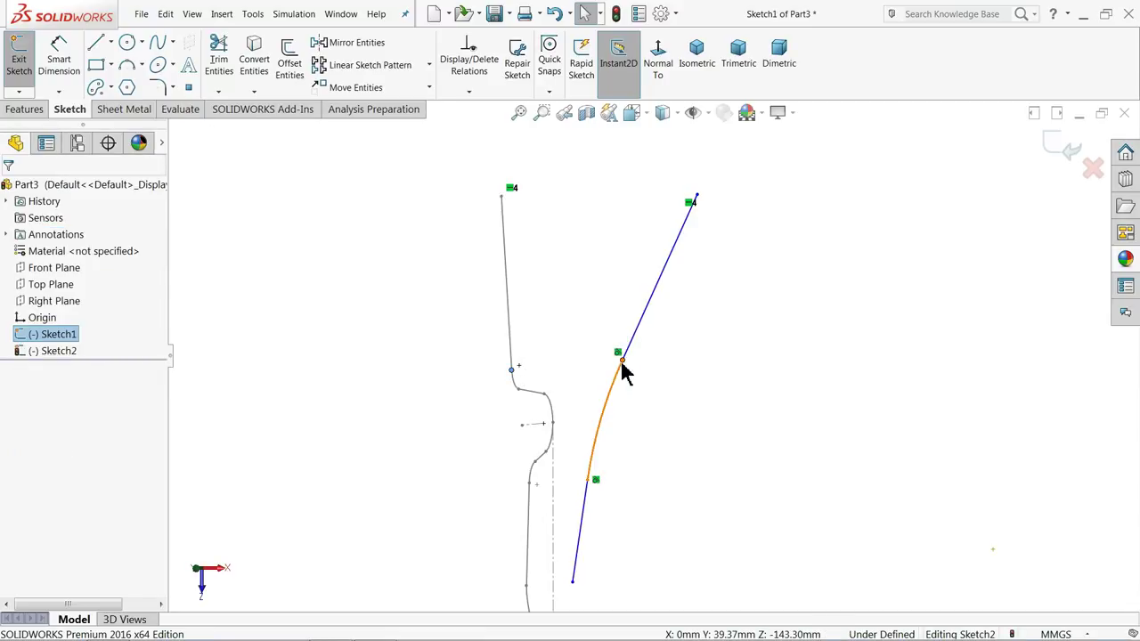
click(622, 359)
ctrl+click(512, 373)
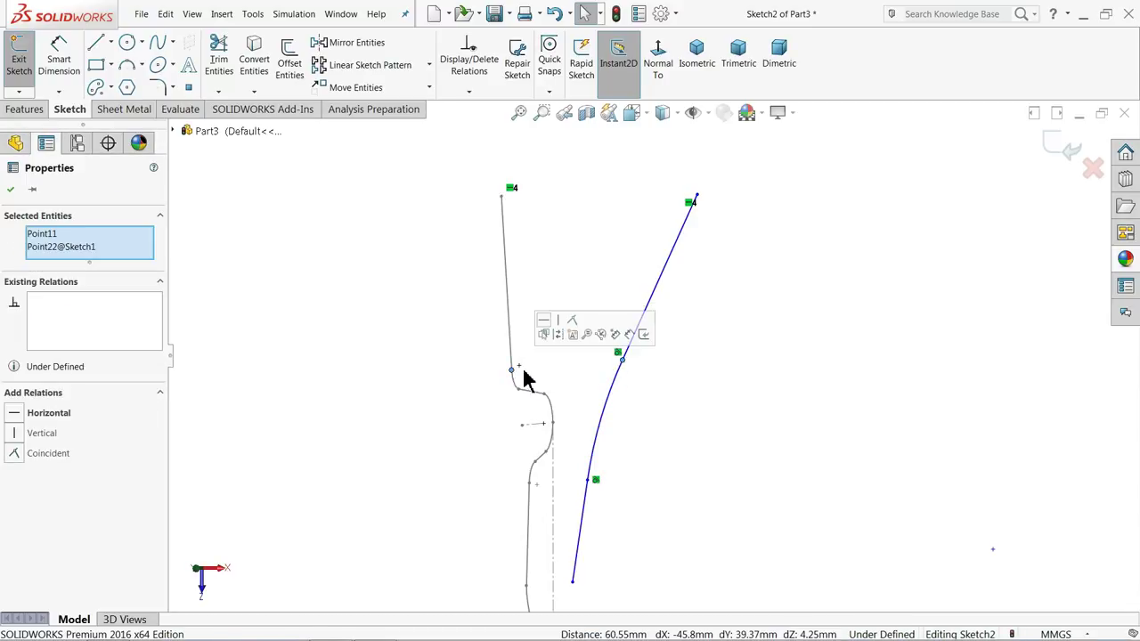
click(542, 322)
Make the lower endpoint of the short slanted line horizontal with the adjacent profile vertex at the lower bend
scroll(552, 375, up, 2)
scroll(621, 476, down, 6)
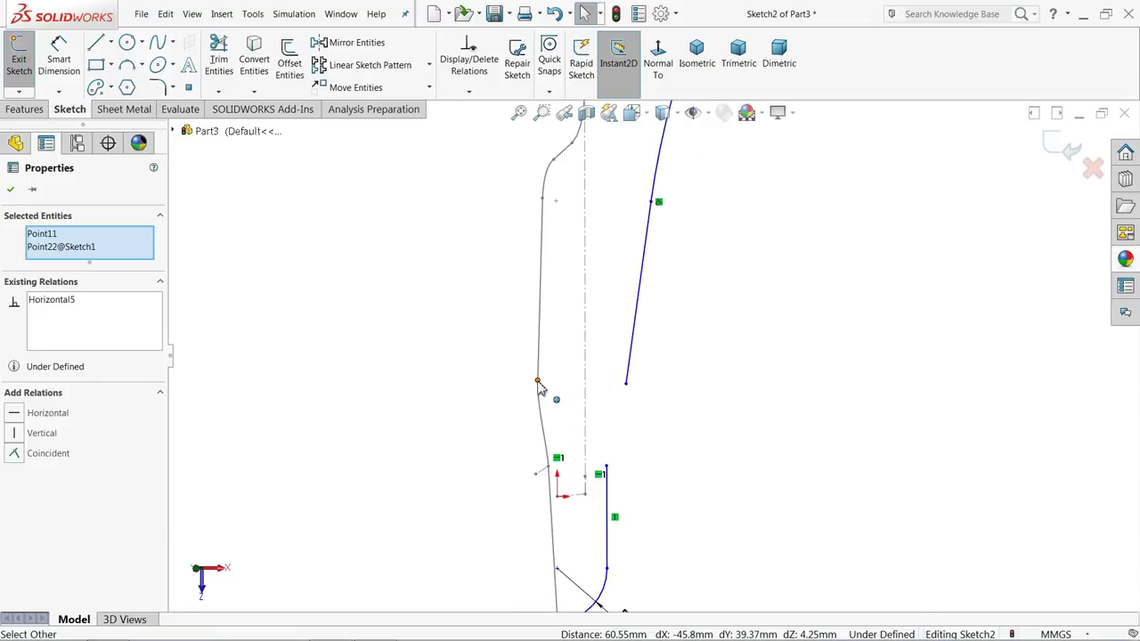
click(584, 393)
ctrl+click(626, 385)
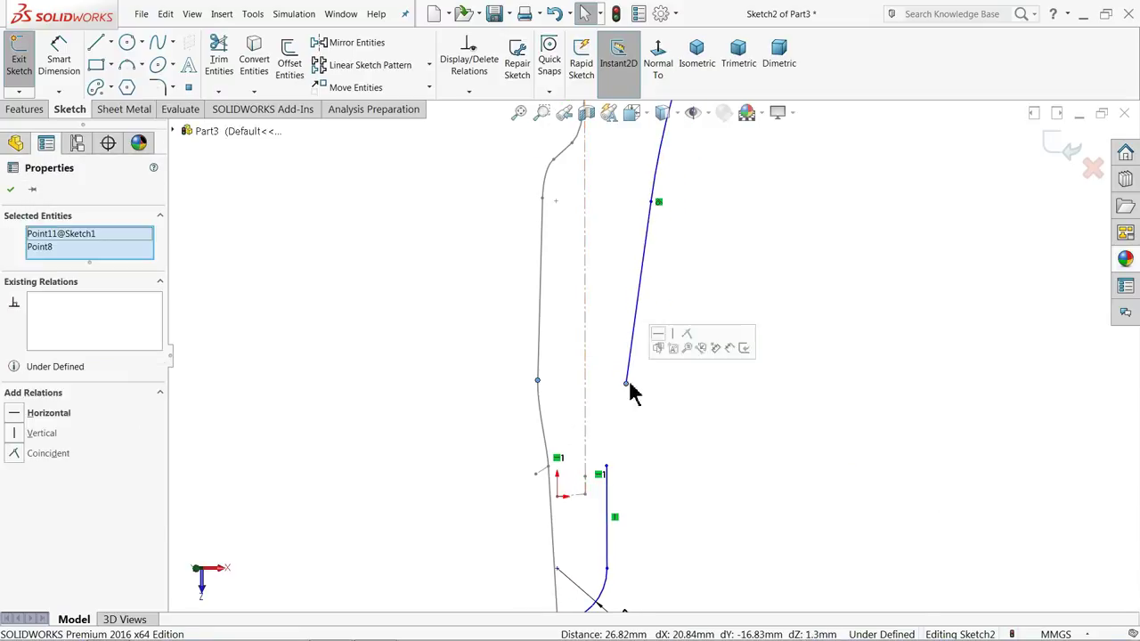
click(660, 340)
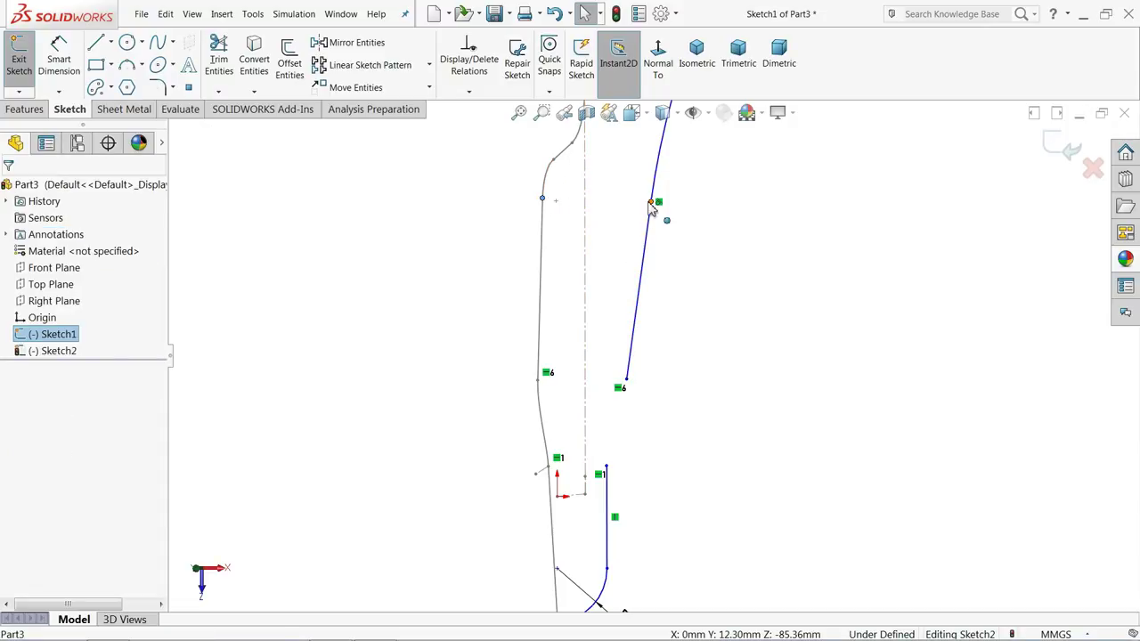
Make the outline arc's lower endpoint horizontal with the upper vertex of the profile's long near-vertical lower segment
ctrl+click(655, 204)
click(684, 158)
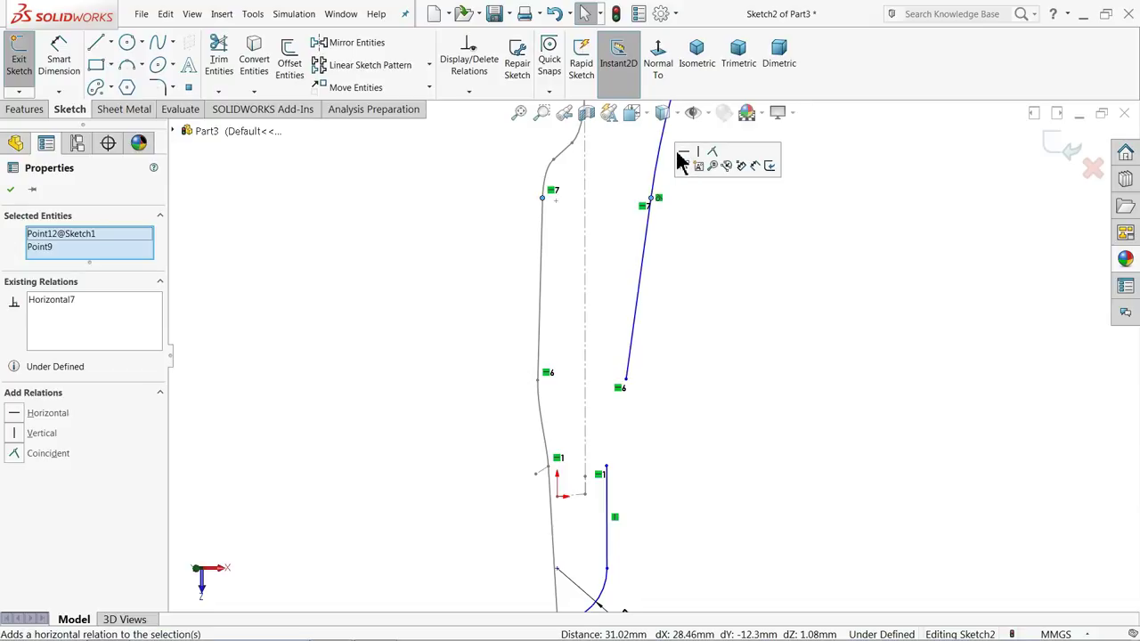
Bridge the outline's gap with a two-point spline from the short slanted line's lower endpoint to the vertical line's upper endpoint
click(657, 62)
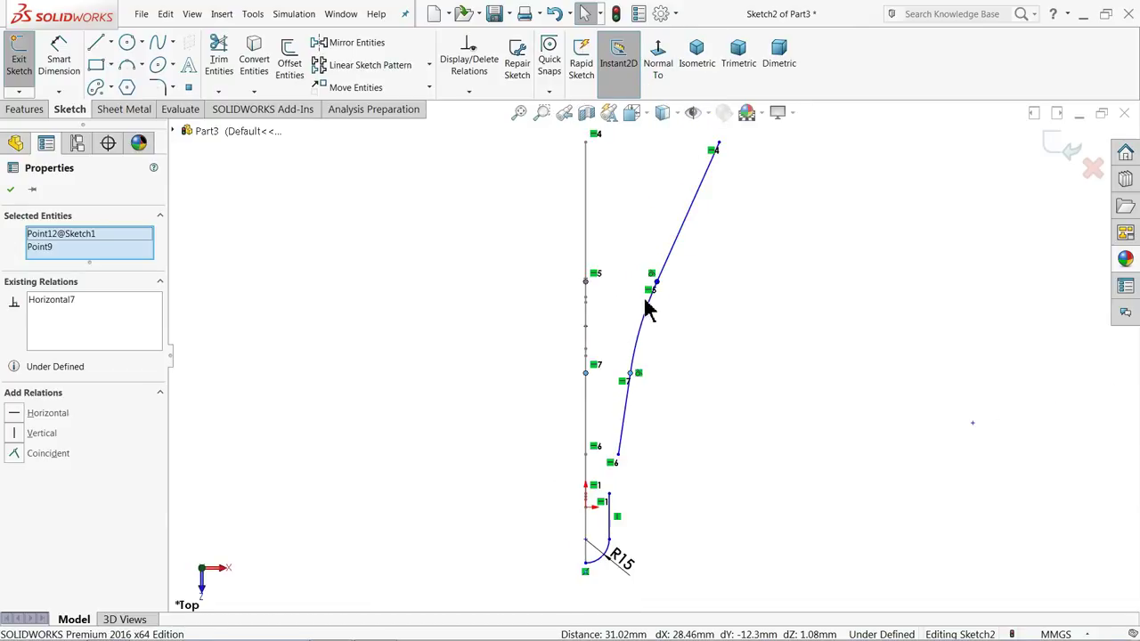
scroll(623, 485, down, 5)
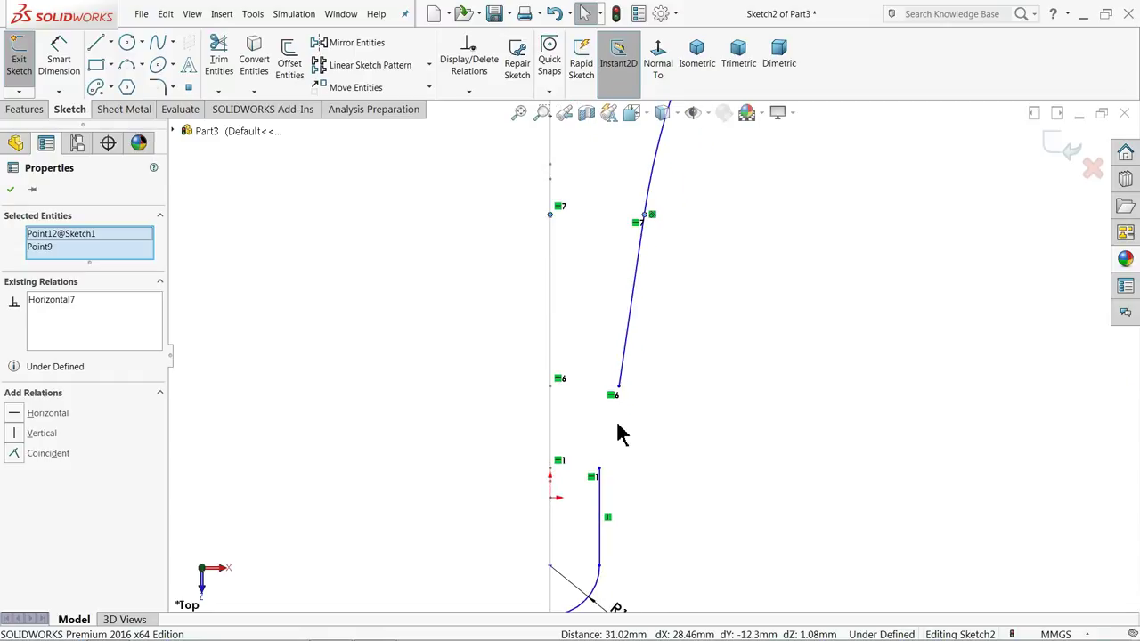
click(157, 43)
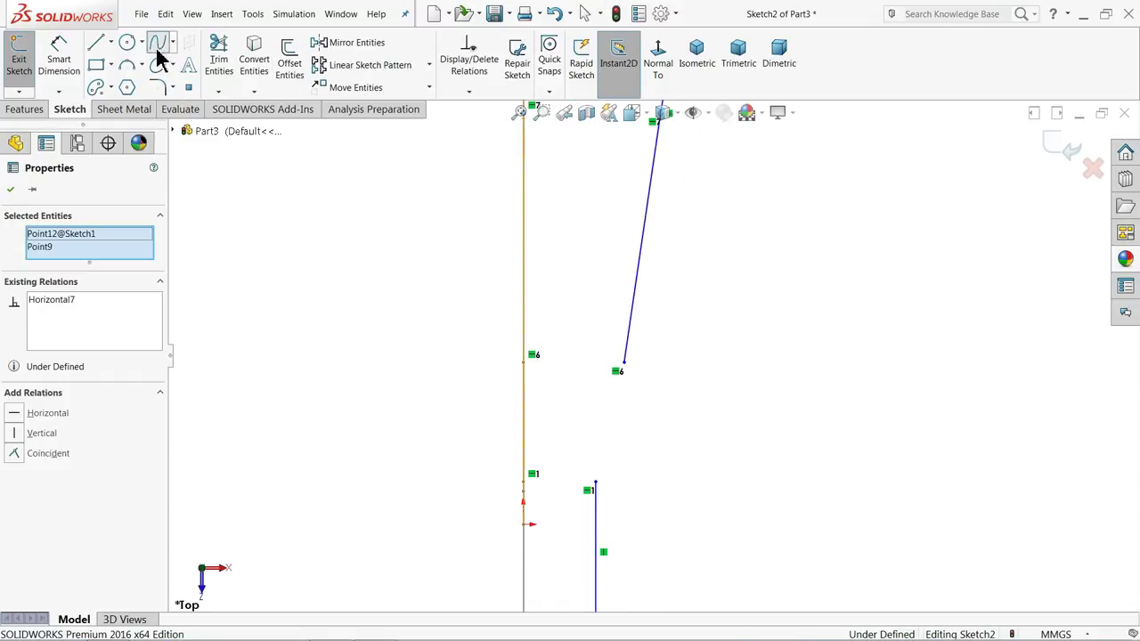
click(625, 365)
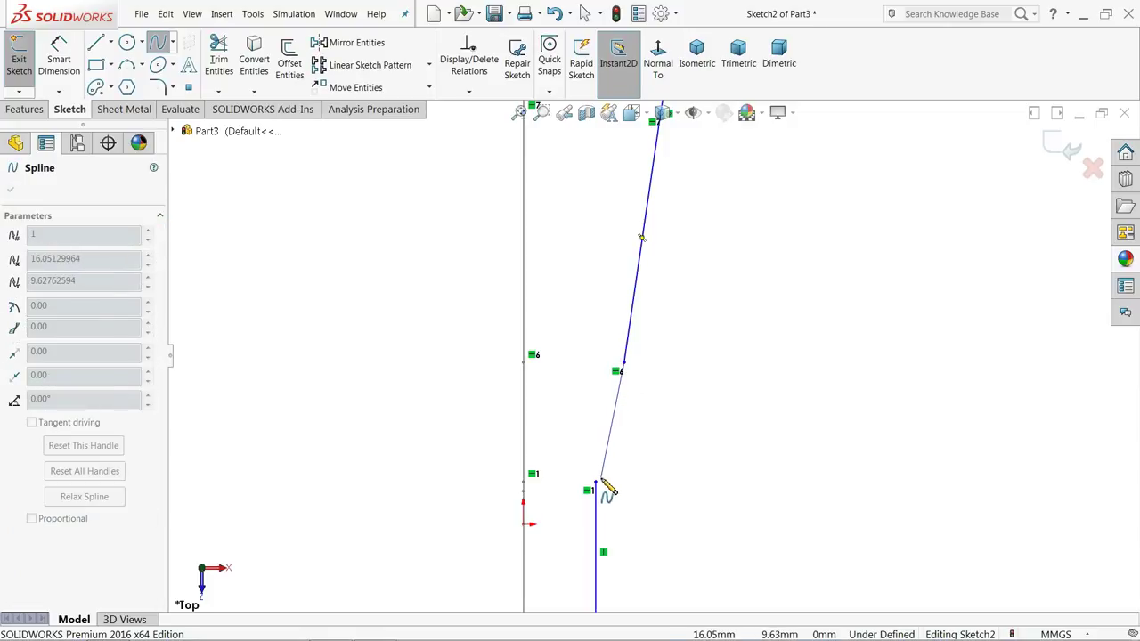
click(596, 484)
right_click(661, 441)
click(688, 443)
Bend the bridging spline into a shallow S-curve by adjusting the handles at both of its ends
scroll(627, 481, down, 3)
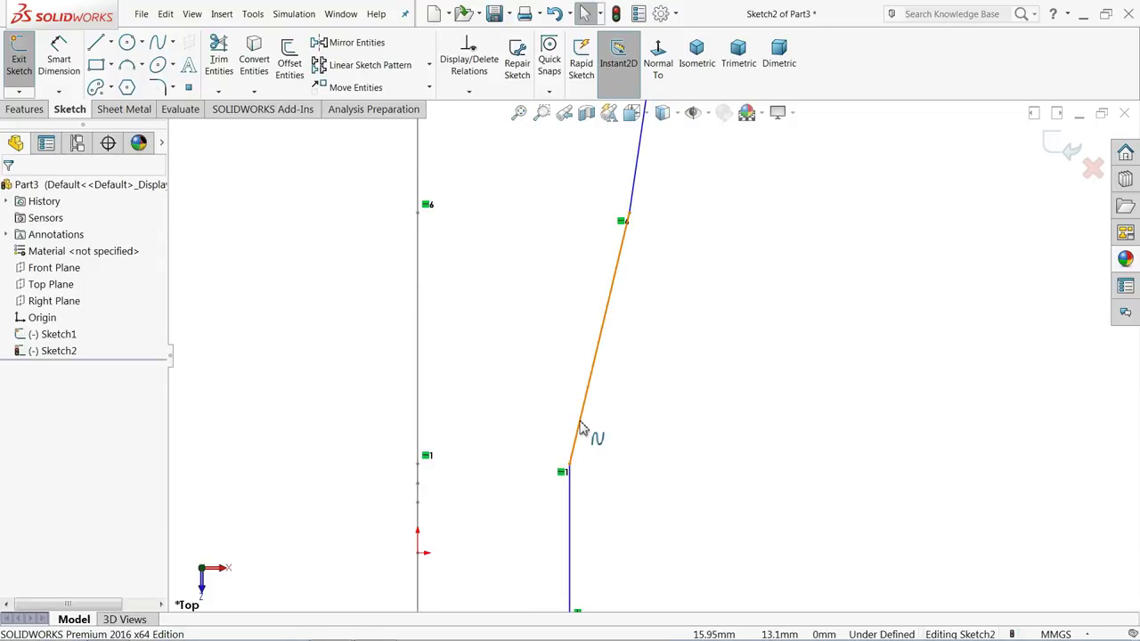
click(587, 411)
drag(595, 367, 574, 385)
drag(605, 290, 632, 298)
Make the bridging spline tangent to the vertical line below it
scroll(586, 489, down, 2)
scroll(586, 488, down, 1)
drag(604, 412, 547, 460)
click(595, 420)
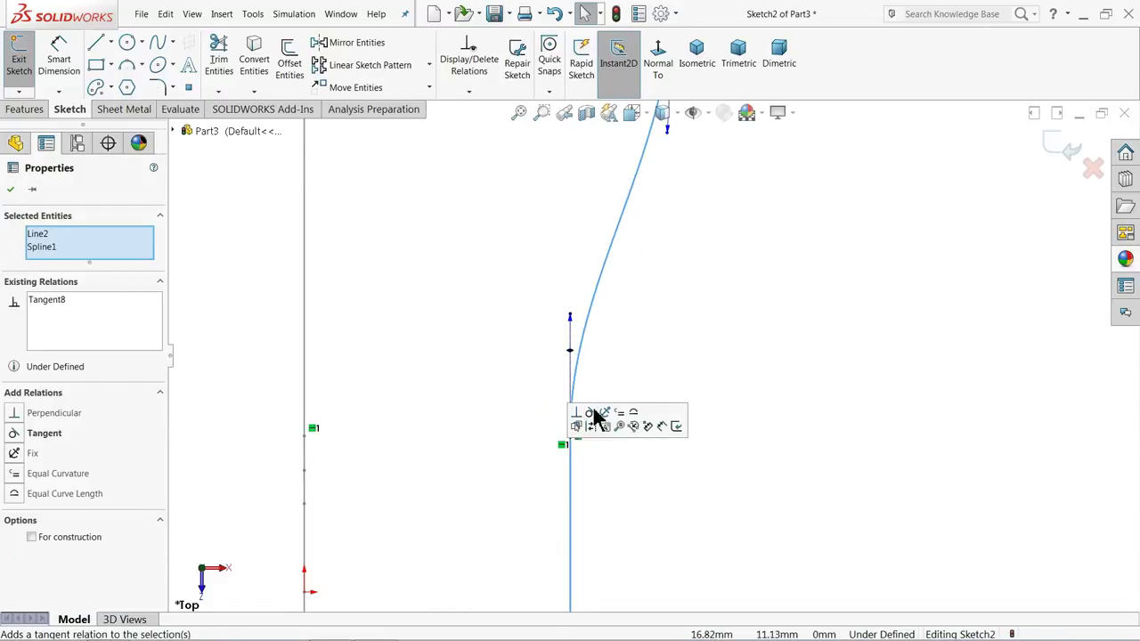
click(690, 257)
Make the bridging spline's upper end tangent to the short slanted line
scroll(684, 223, up, 2)
scroll(677, 214, down, 3)
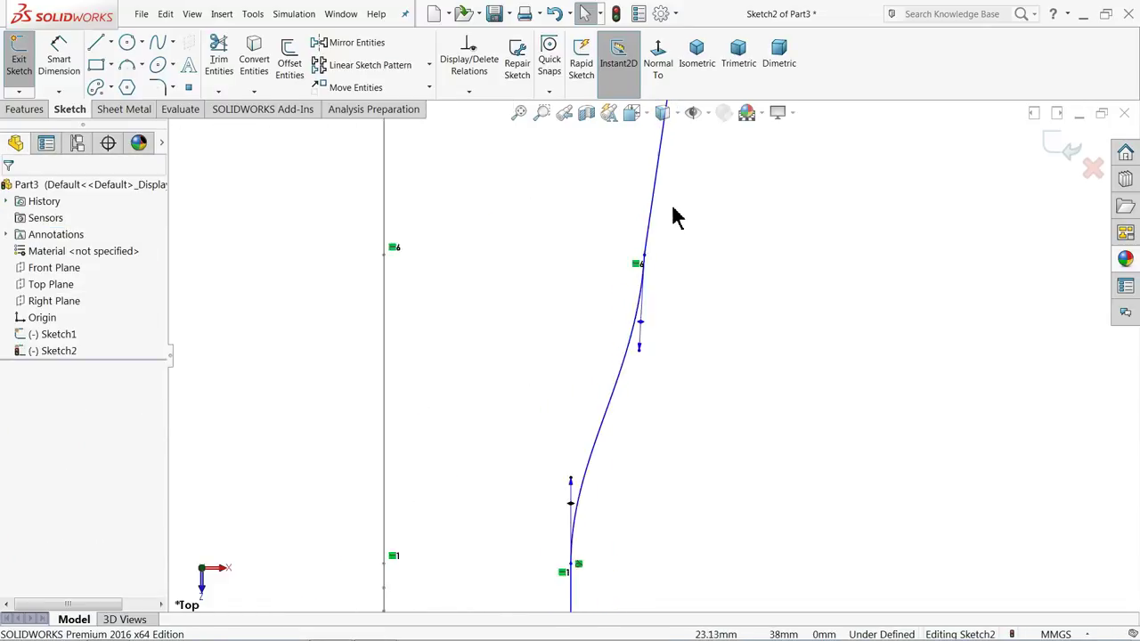
drag(653, 289, 552, 390)
click(593, 346)
click(728, 241)
scroll(637, 310, up, 2)
scroll(637, 310, up, 3)
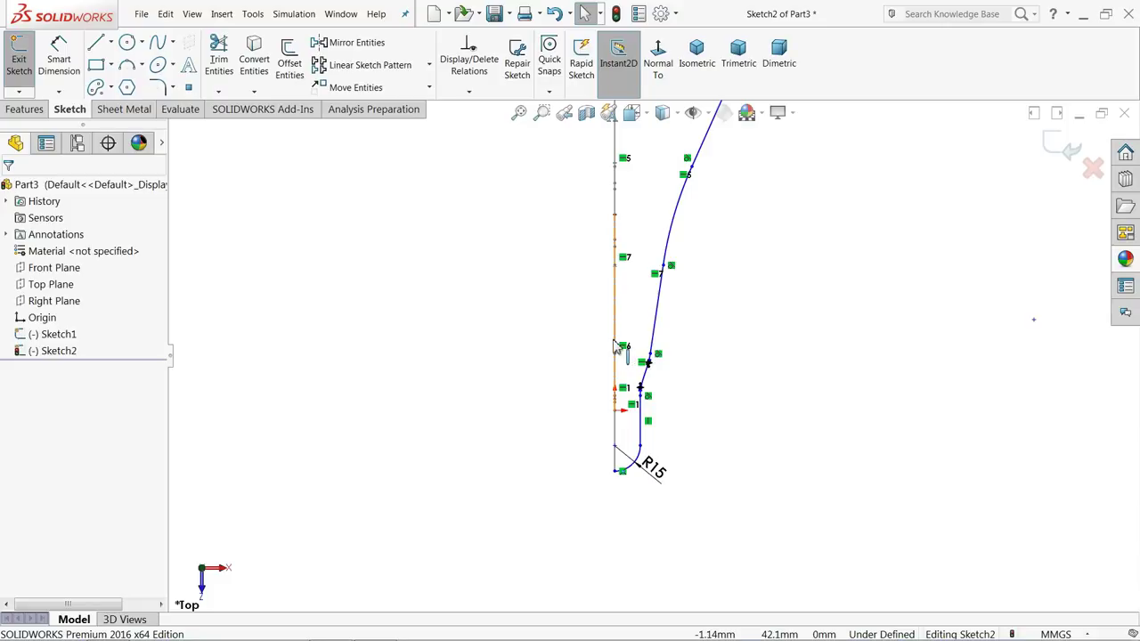
scroll(649, 427, down, 4)
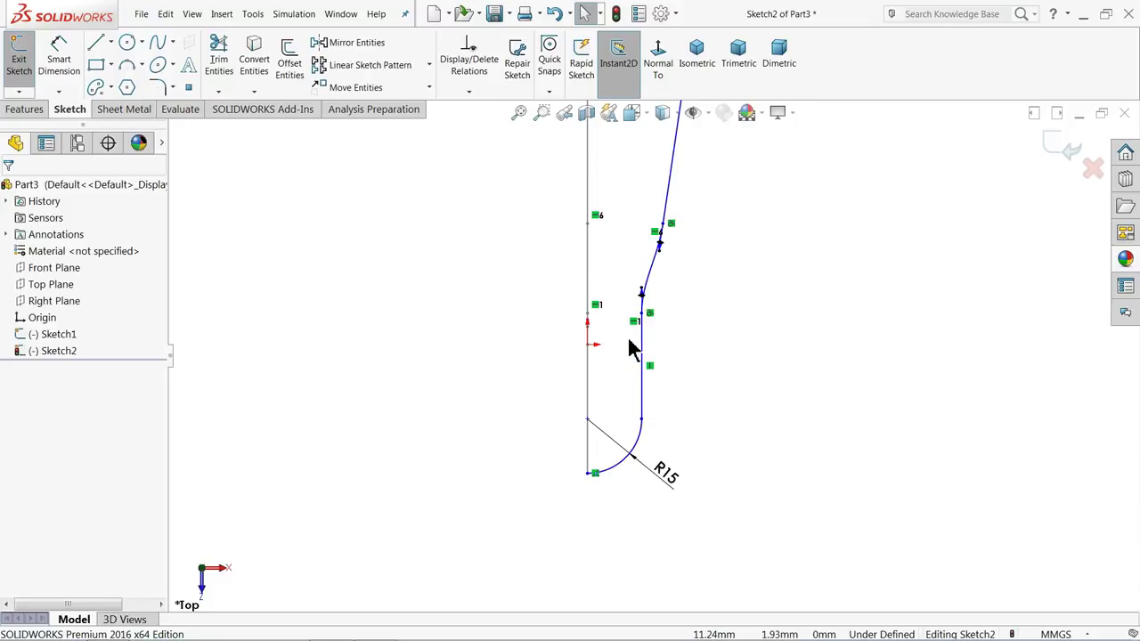
click(59, 56)
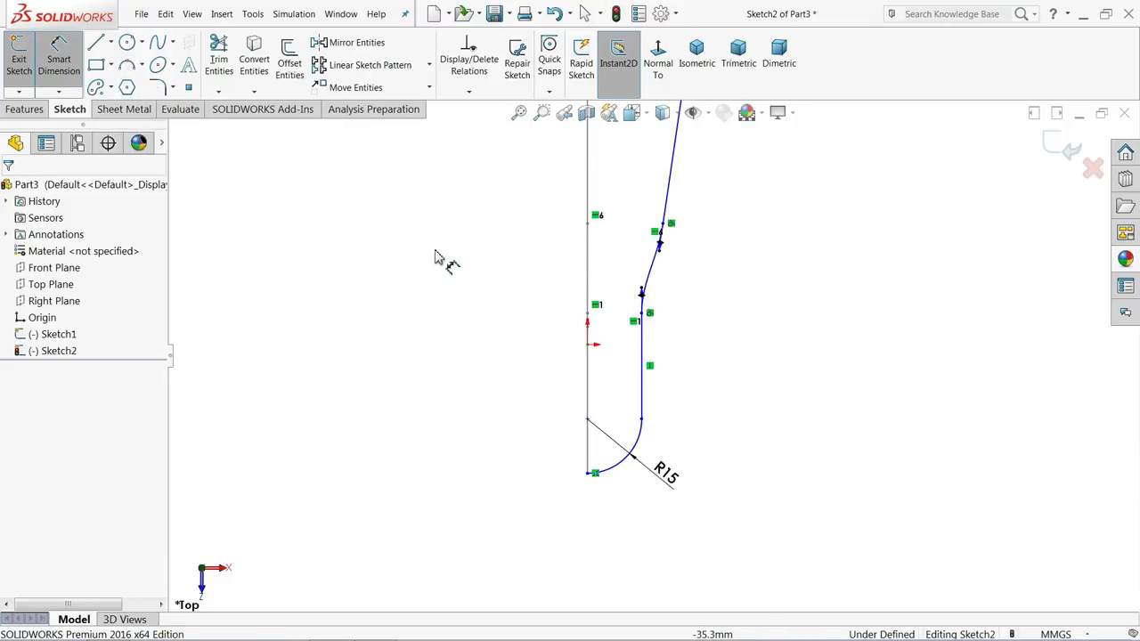
scroll(527, 283, up, 2)
scroll(674, 262, down, 2)
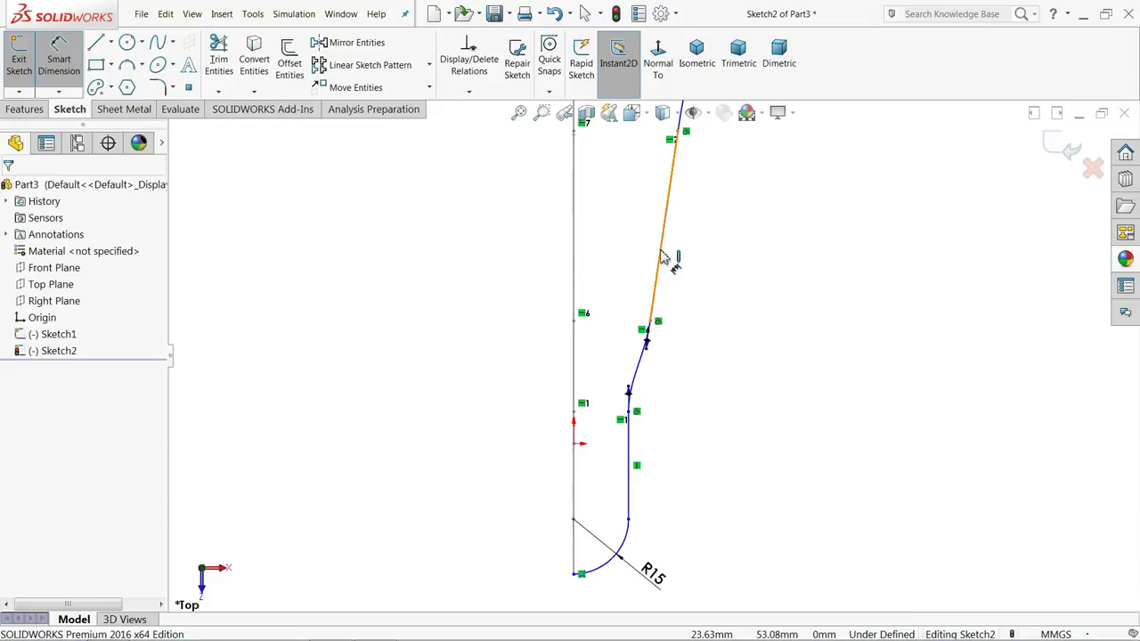
click(664, 258)
click(576, 246)
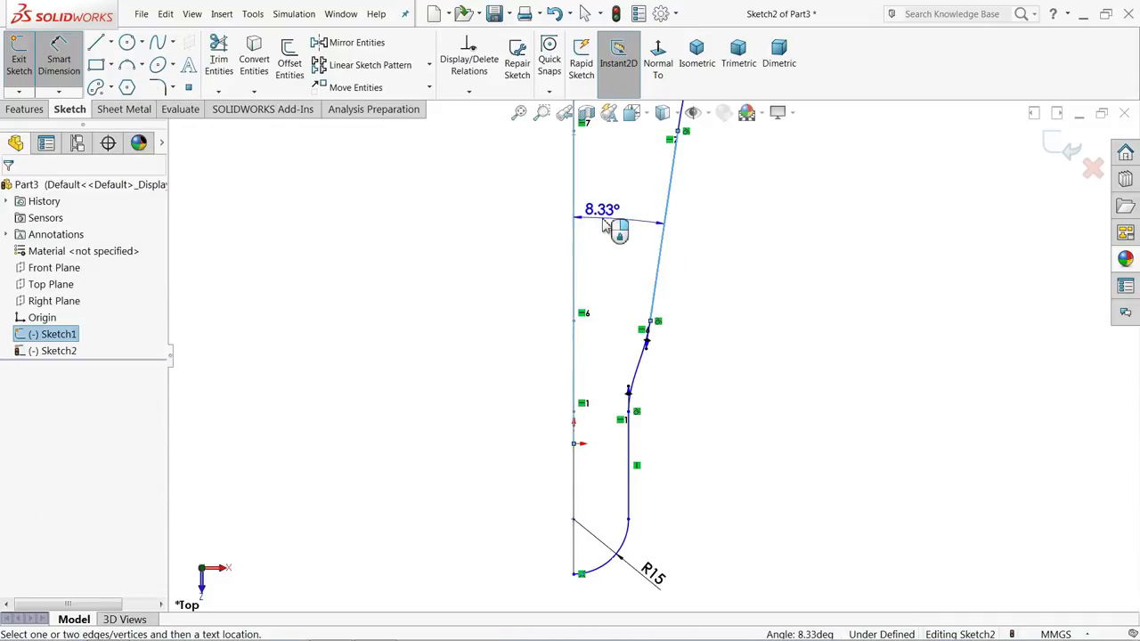
key(Escape)
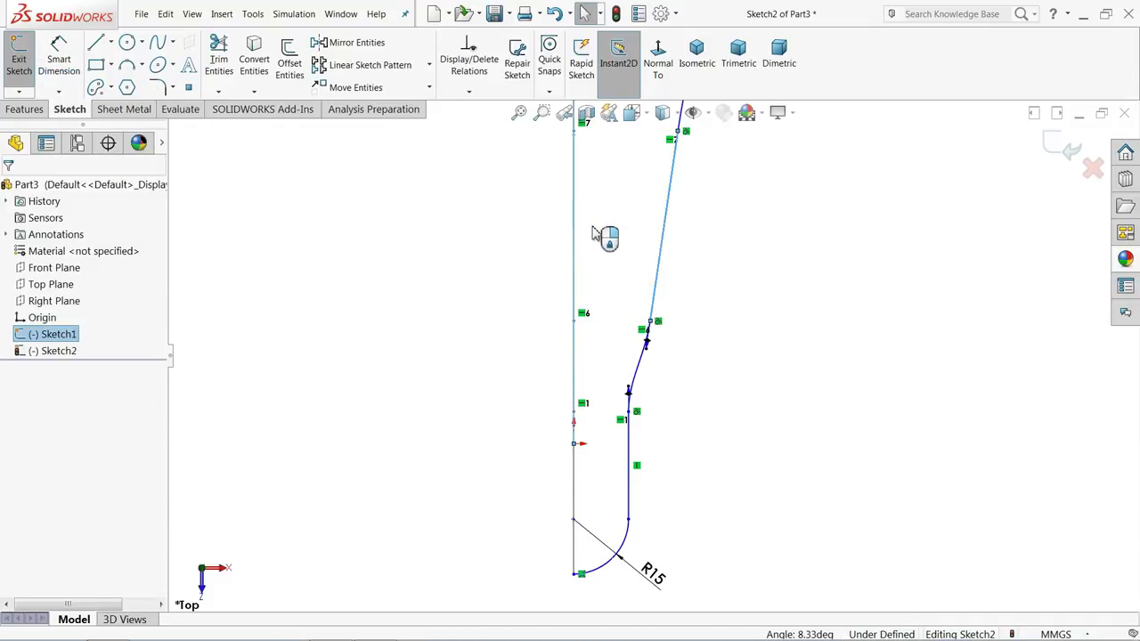
scroll(547, 323, up, 3)
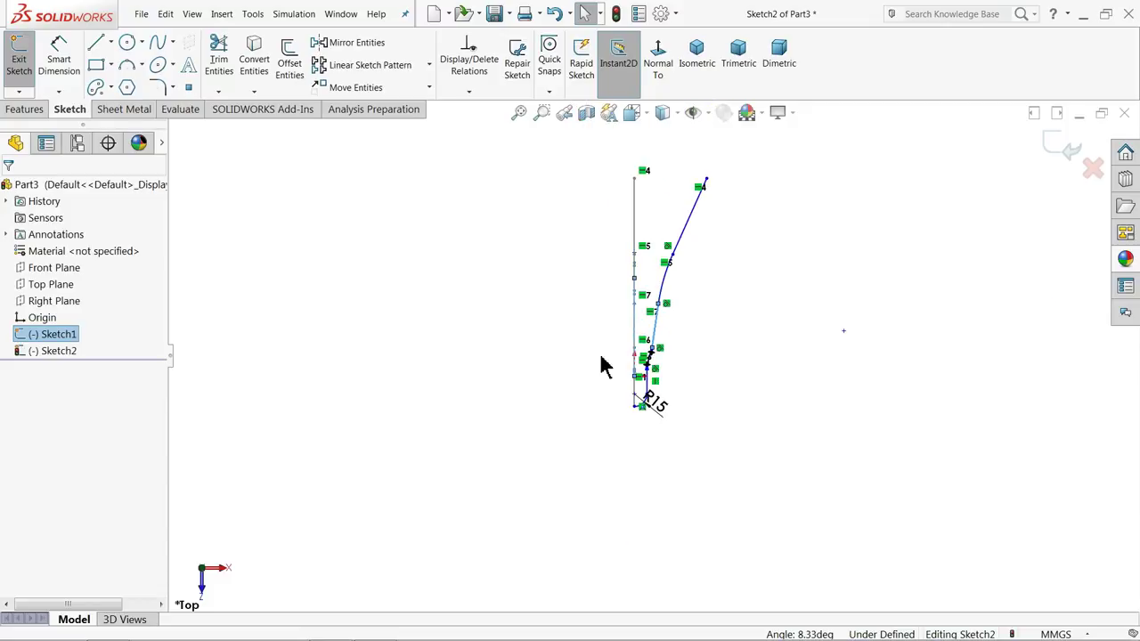
scroll(671, 339, down, 3)
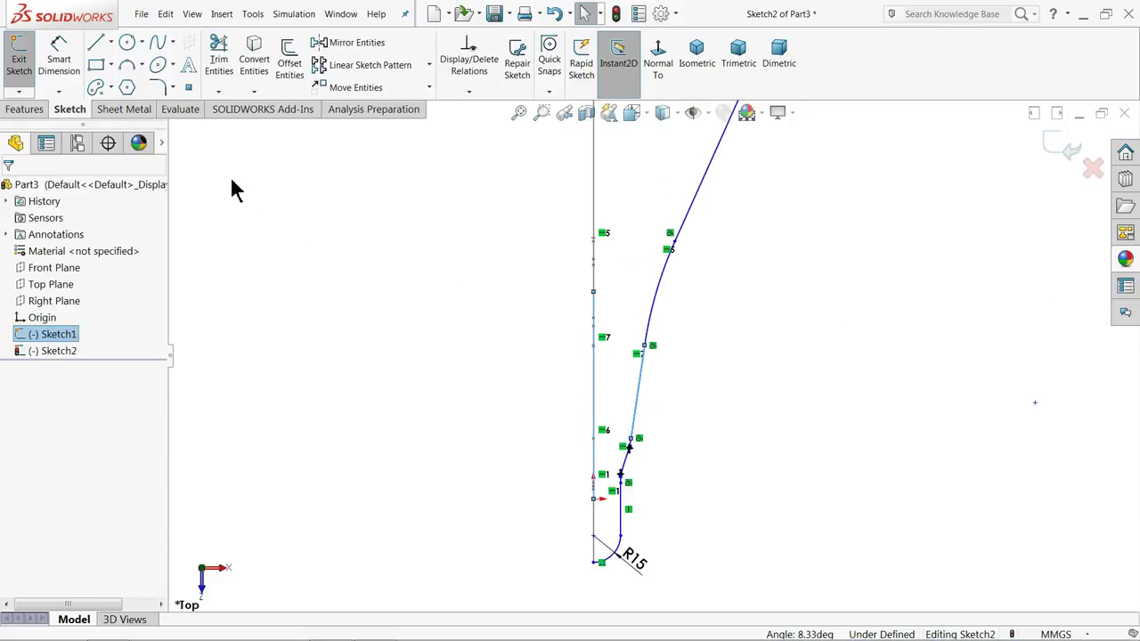
click(288, 229)
Dimension the angle between the short slanted line and the vertical profile line at 5 degrees
click(59, 58)
scroll(674, 366, down, 2)
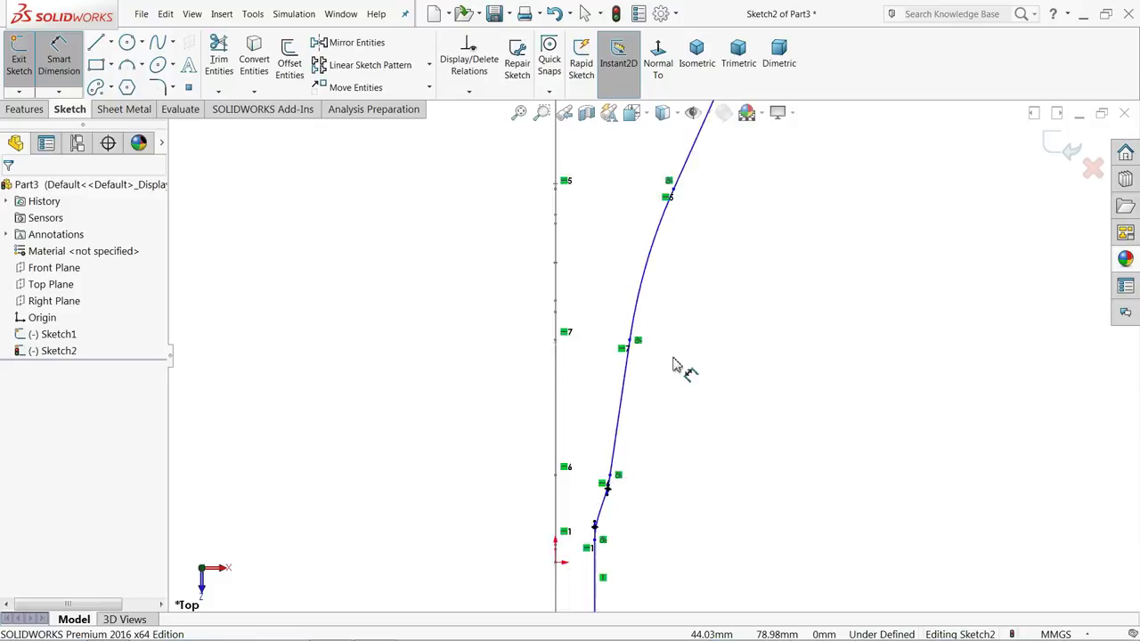
scroll(674, 365, down, 2)
click(603, 403)
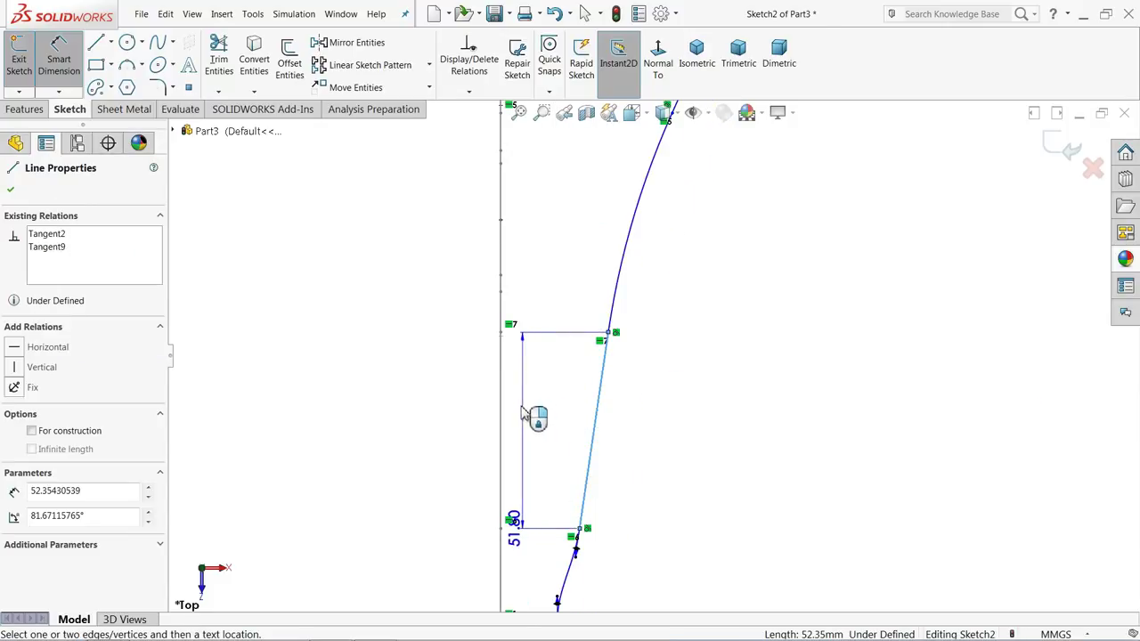
click(503, 417)
click(531, 400)
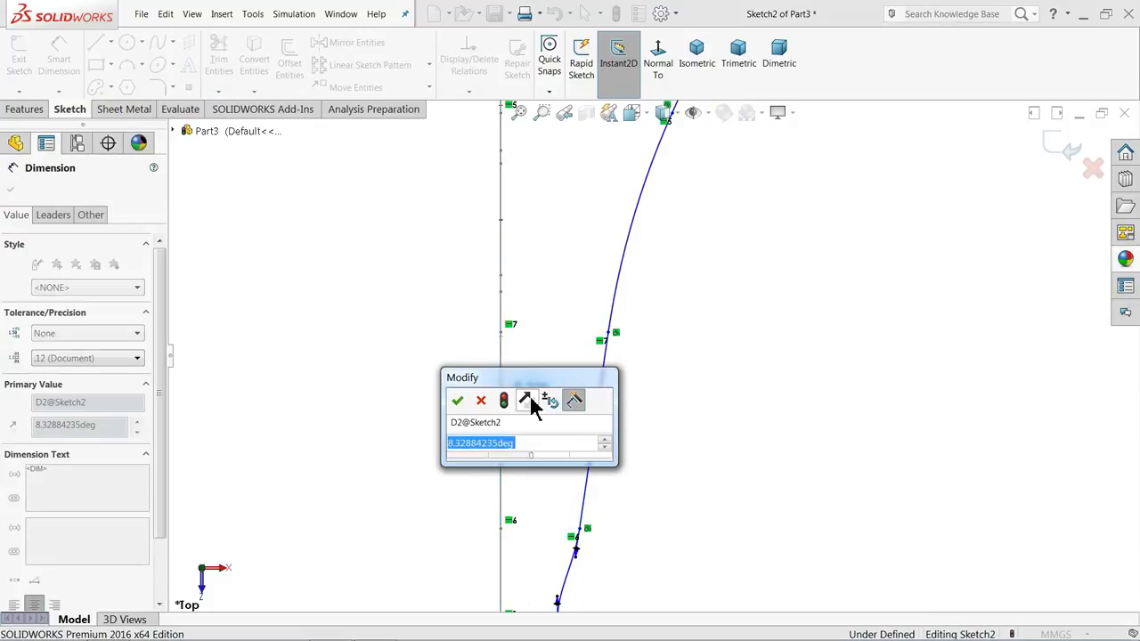
text(5)
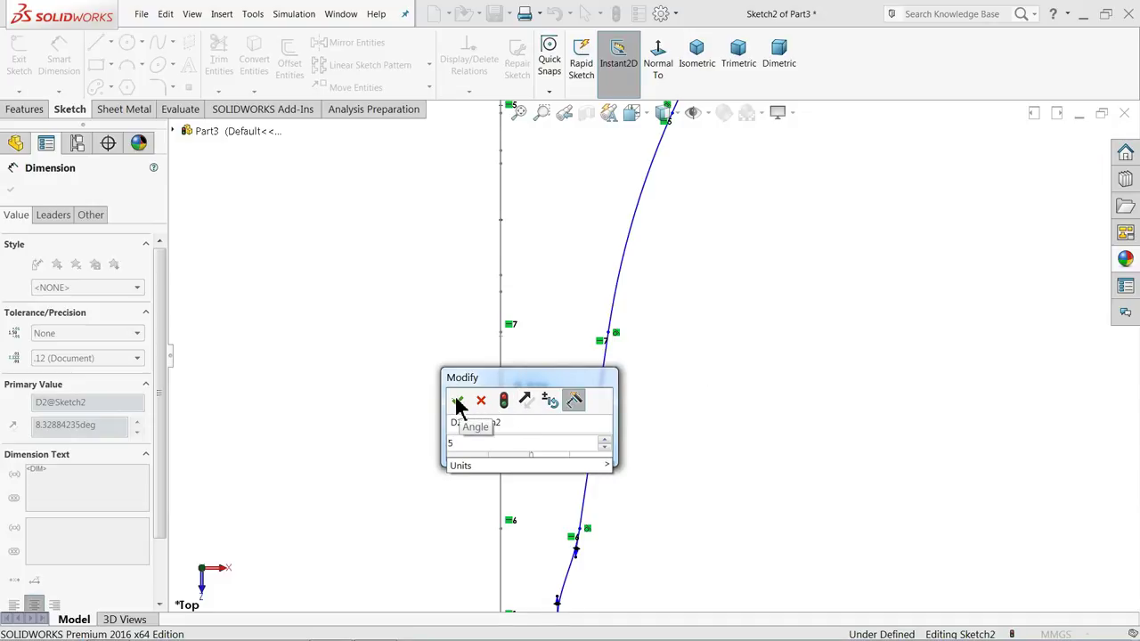
click(456, 401)
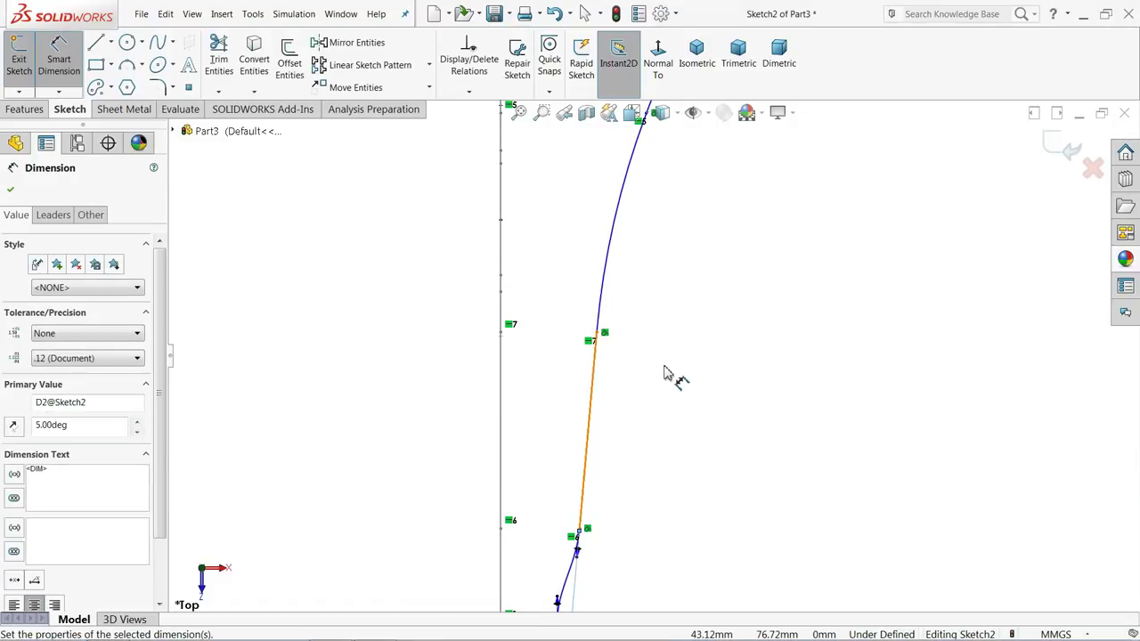
Dimension the horizontal distance between the long slanted line's upper endpoint and the profile's upper end at 65 mm
scroll(663, 373, up, 5)
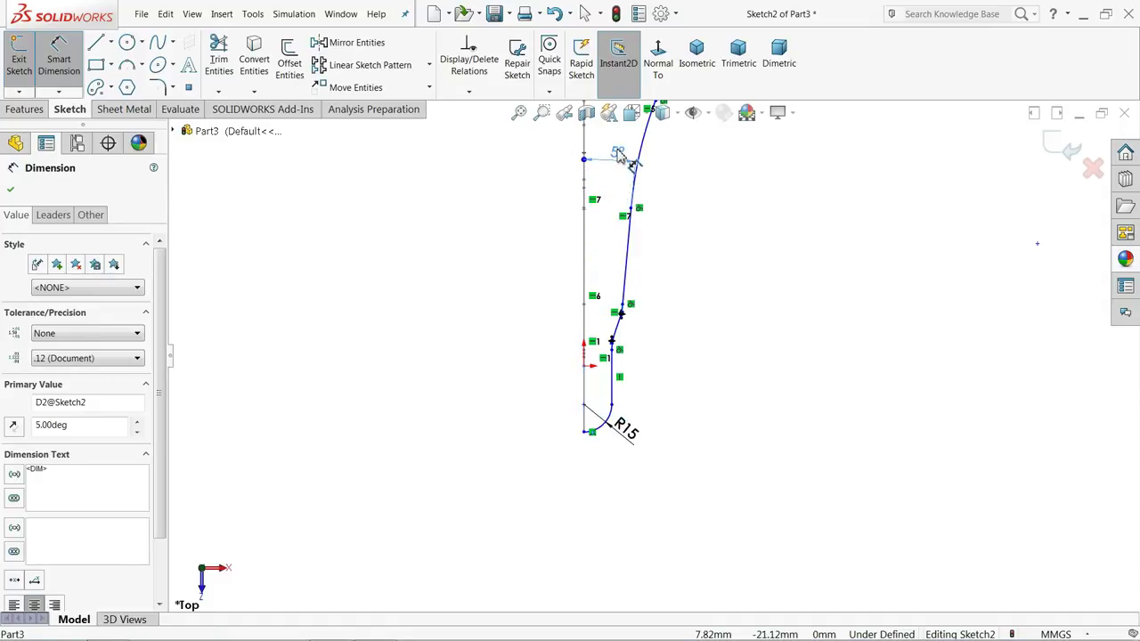
scroll(672, 170, up, 3)
scroll(687, 259, down, 6)
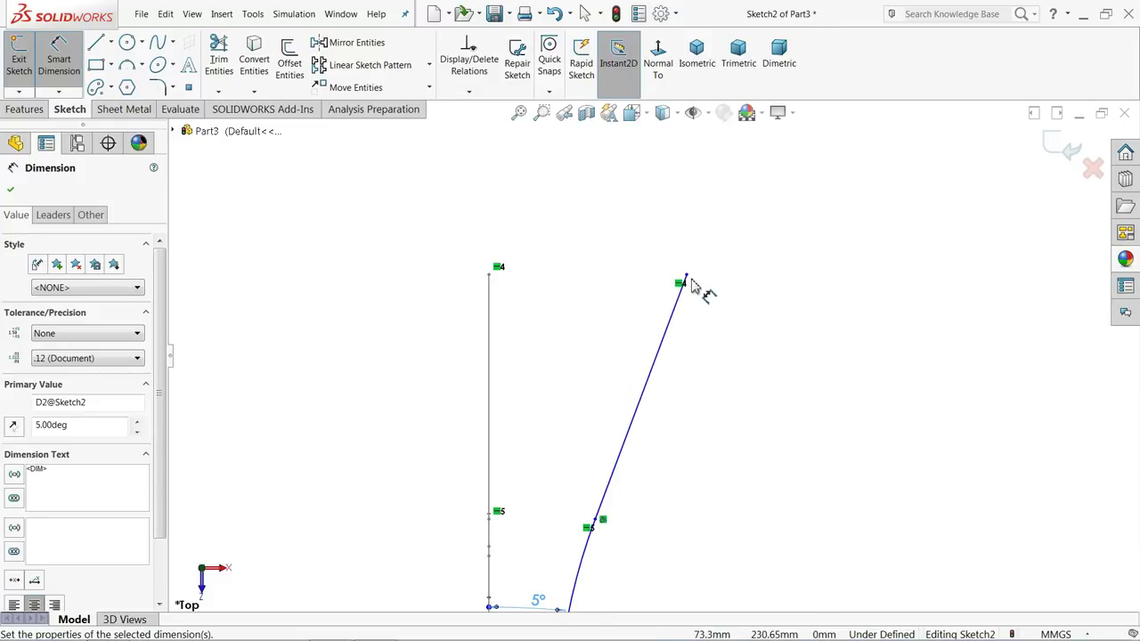
click(686, 277)
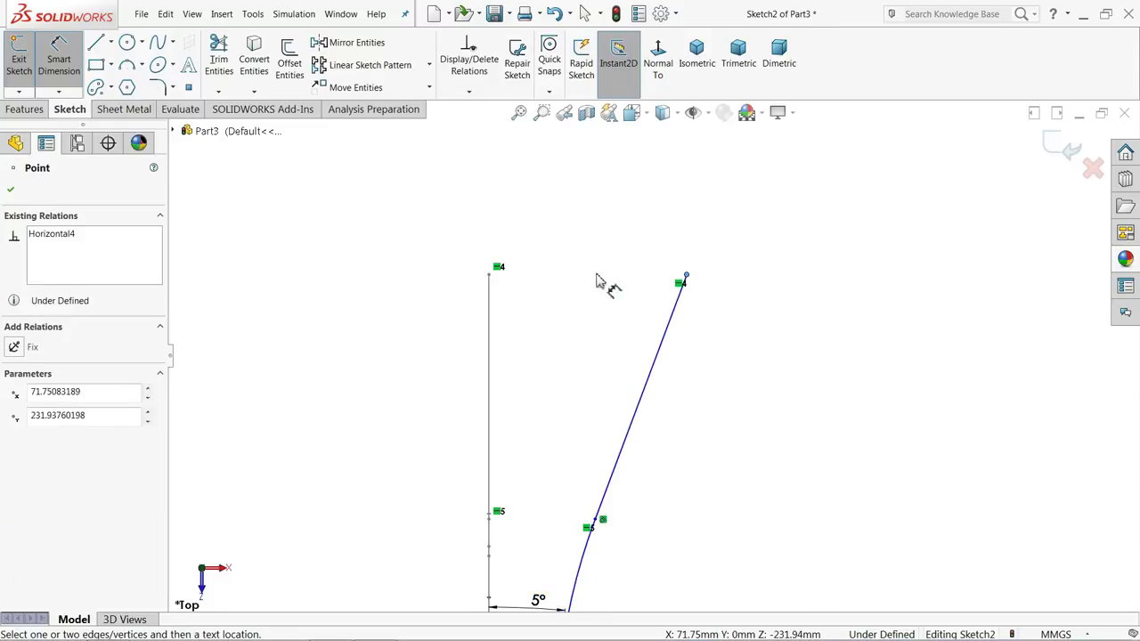
click(490, 285)
click(549, 211)
text(65)
key(Return)
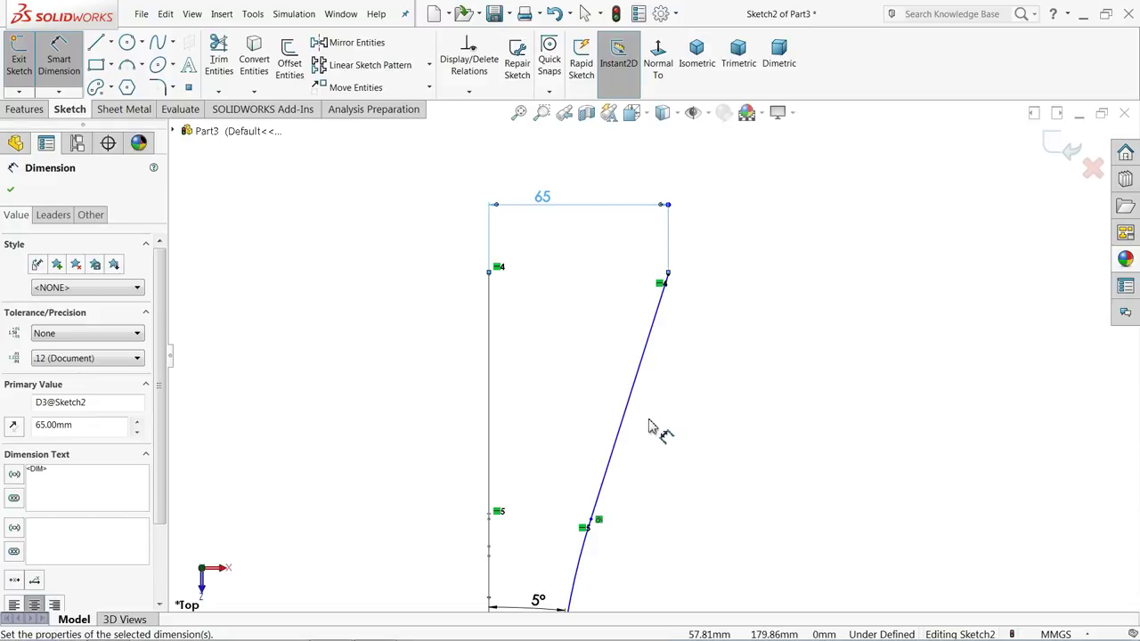
Dimension the horizontal distance between the outline arc's lower endpoint and its aligned profile vertex at 30 mm
scroll(650, 426, up, 3)
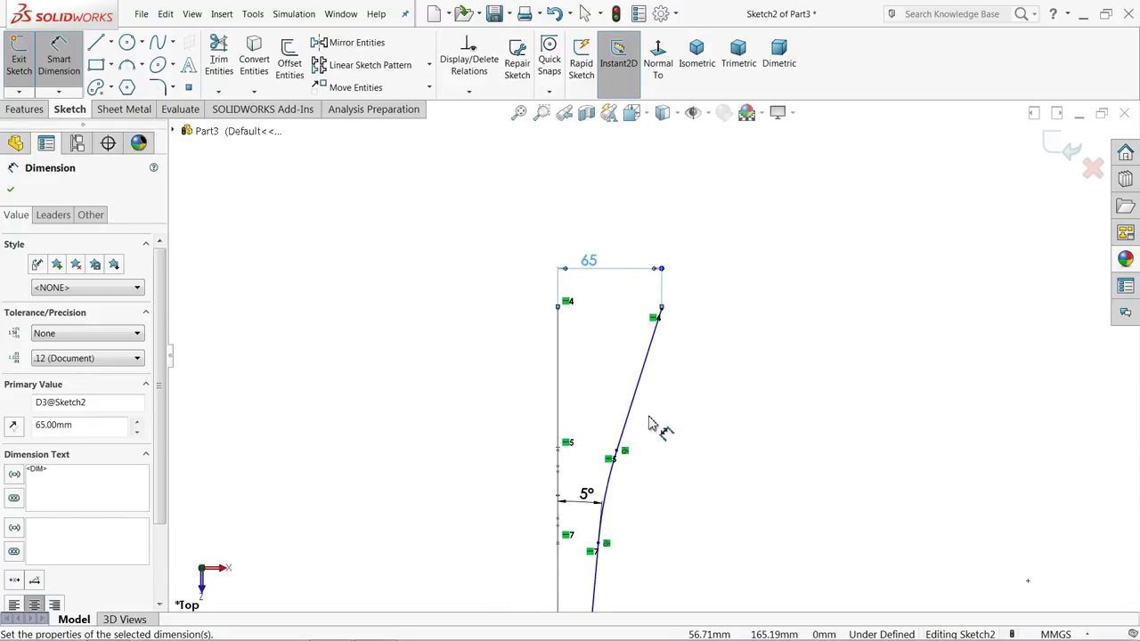
scroll(650, 426, down, 5)
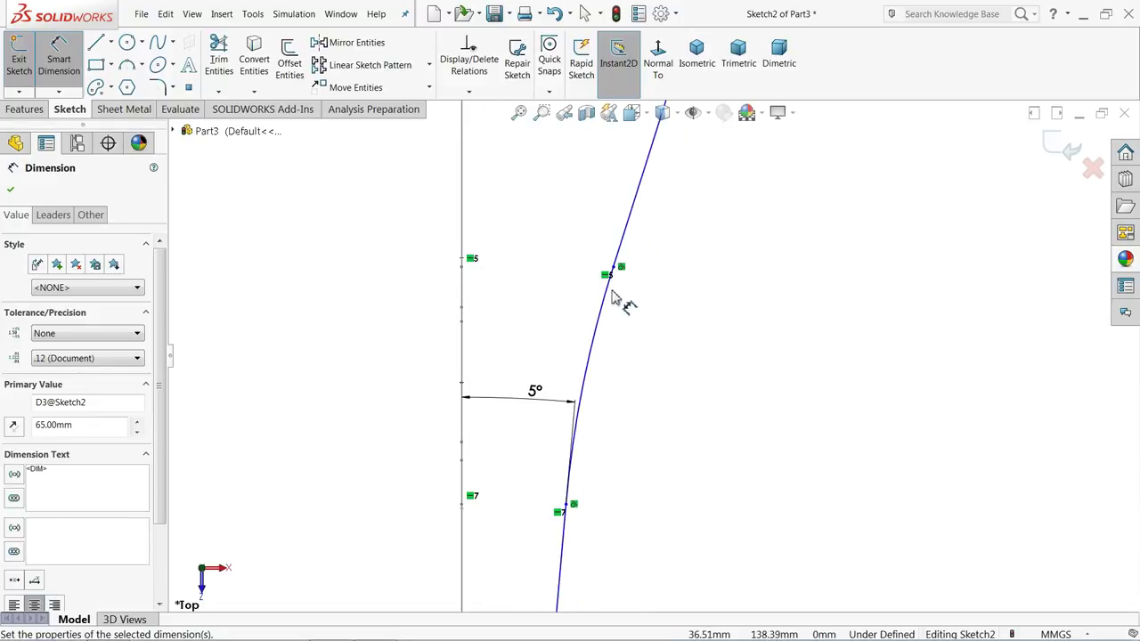
scroll(576, 499, up, 3)
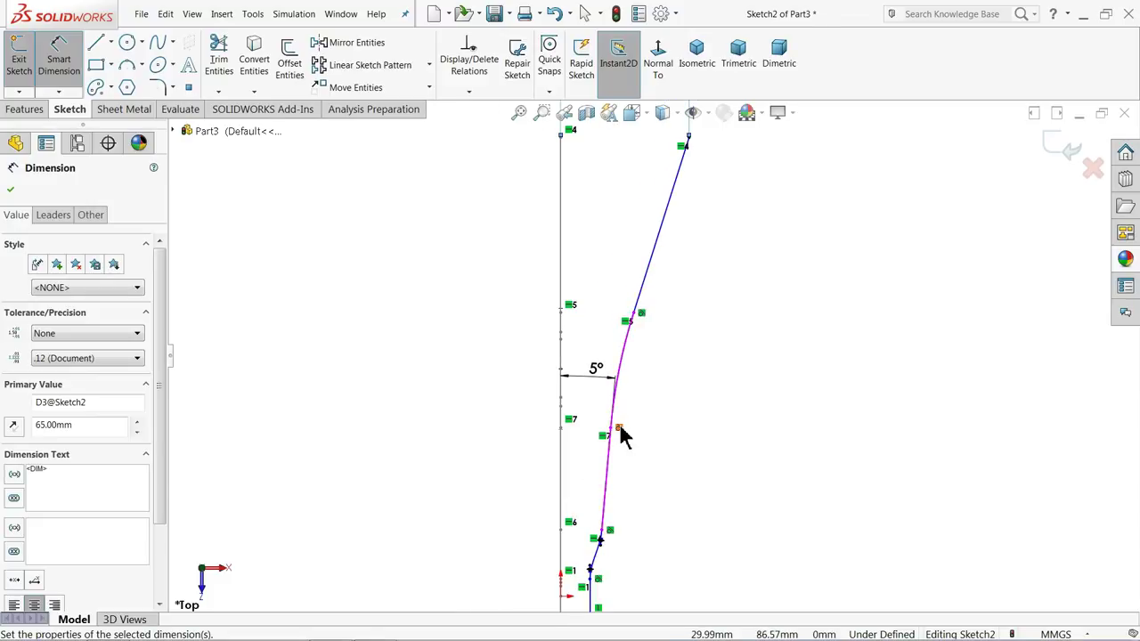
scroll(623, 437, down, 4)
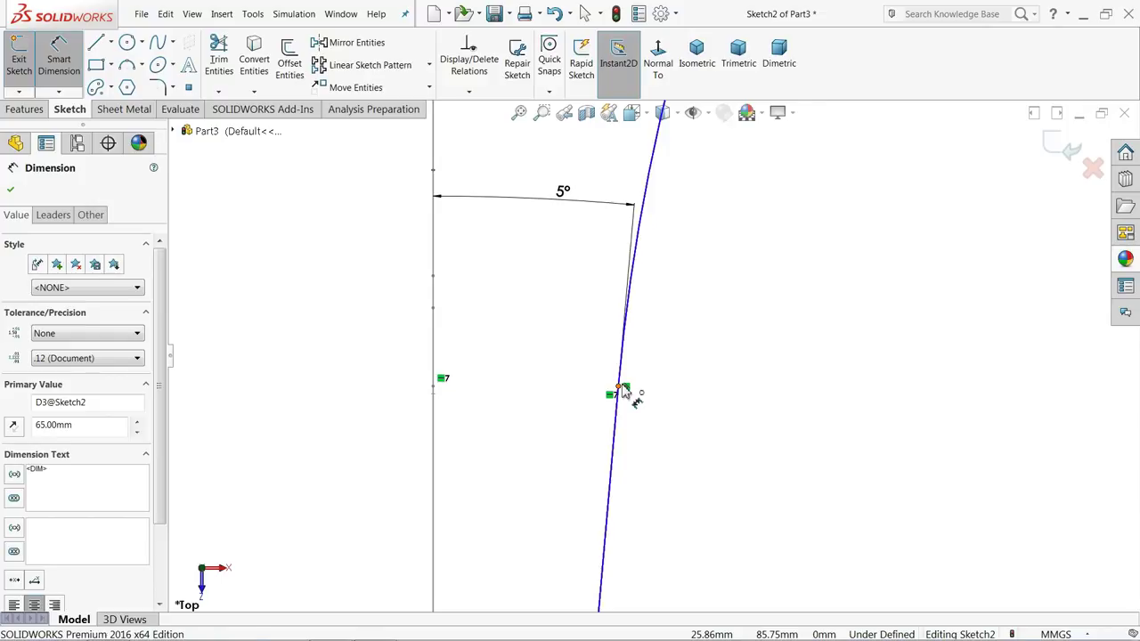
click(625, 392)
mouse_move(436, 396)
mouse_down()
mouse_move(425, 389)
mouse_move(427, 402)
mouse_up()
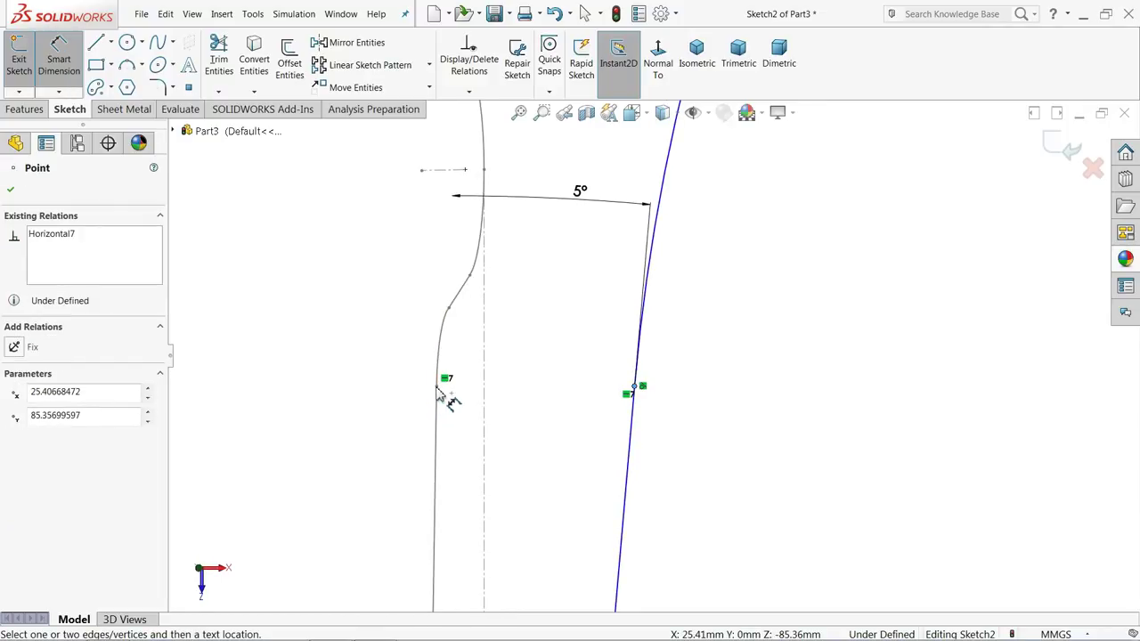
click(437, 392)
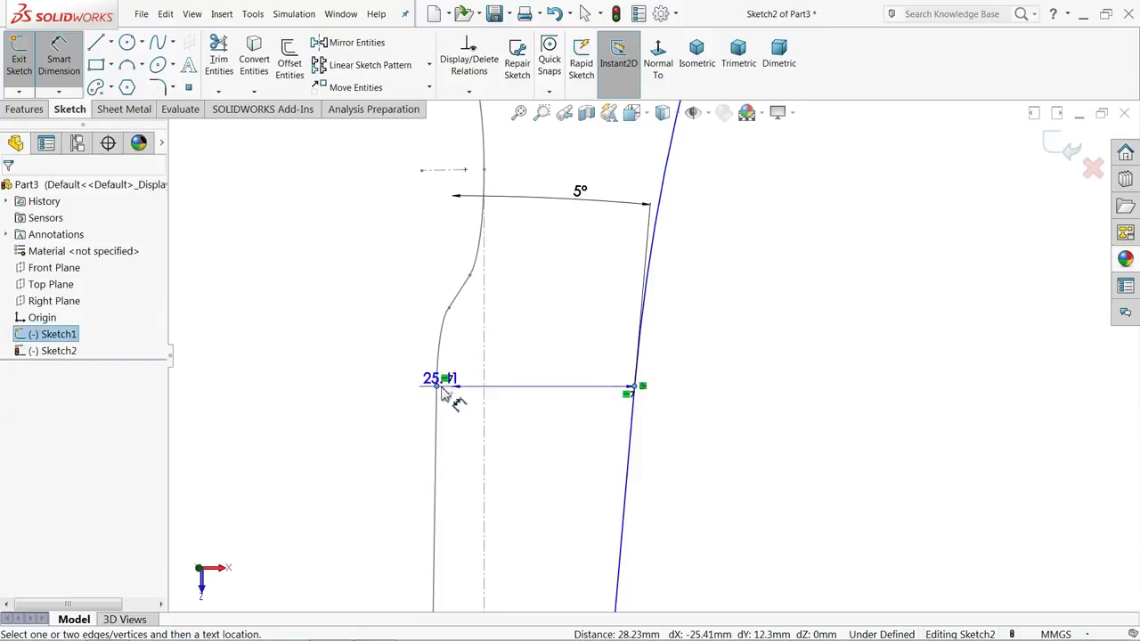
click(516, 339)
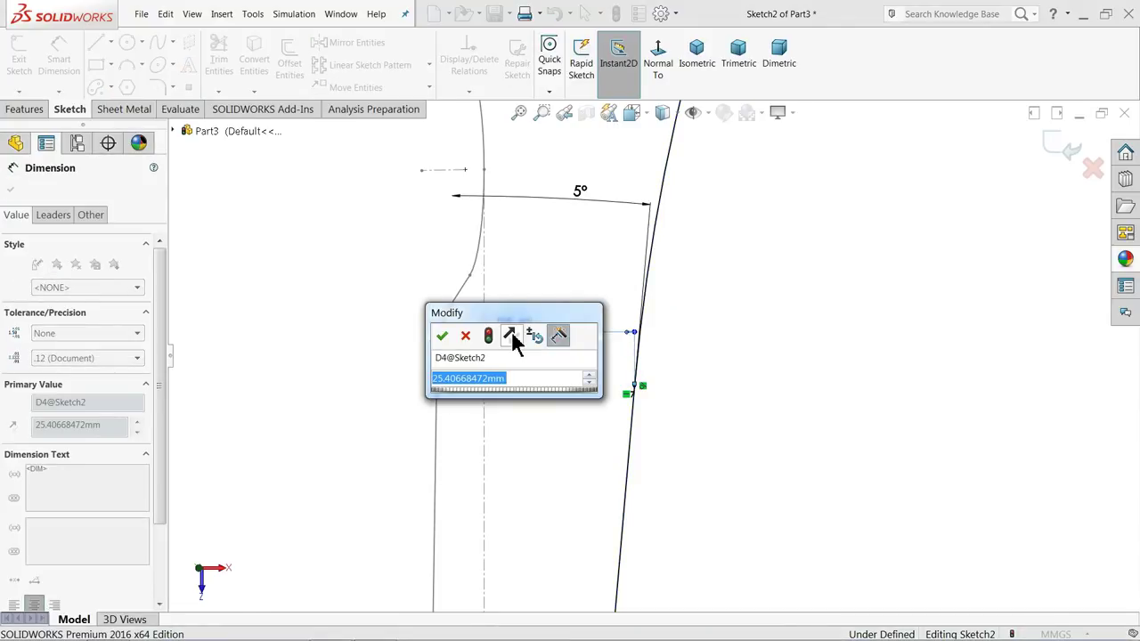
text(30)
key(Return)
scroll(593, 339, up, 5)
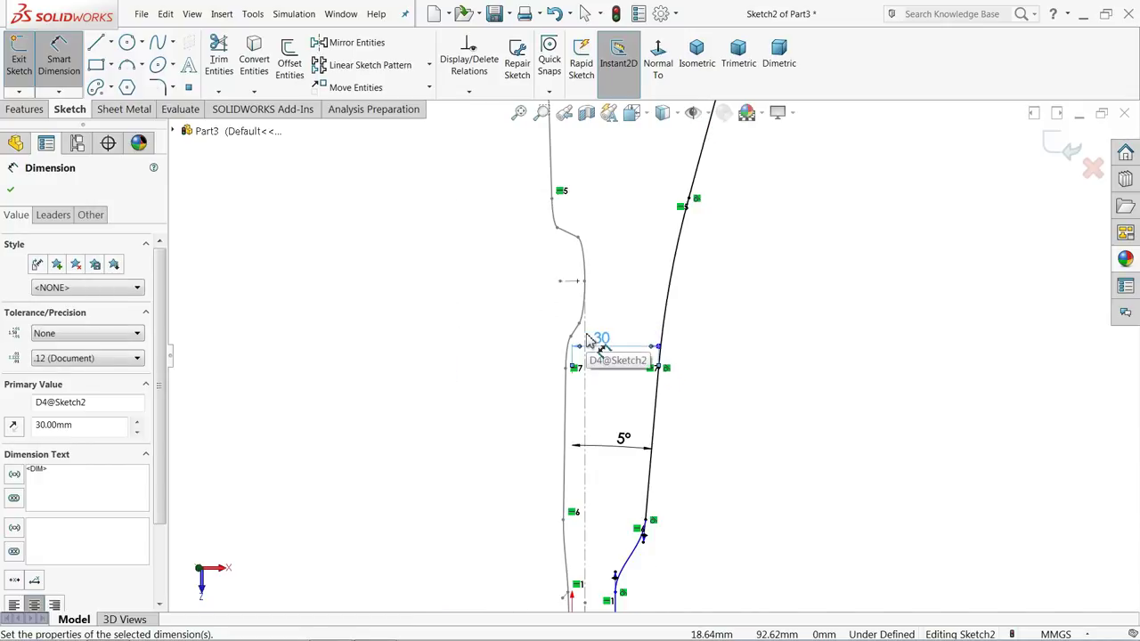
scroll(637, 374, down, 5)
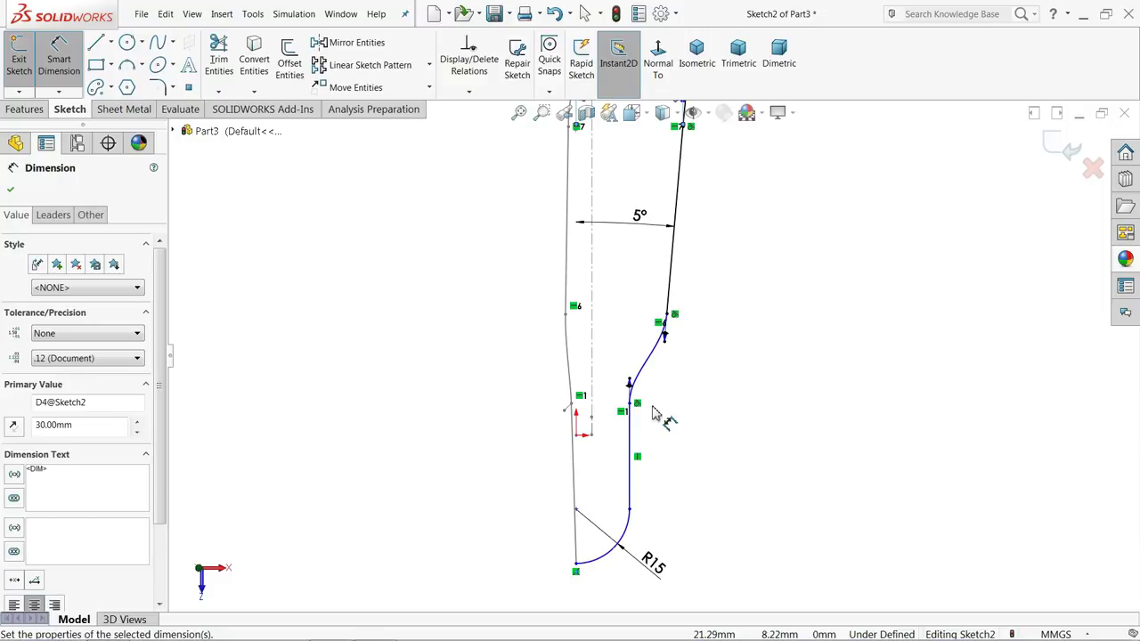
scroll(659, 383, up, 2)
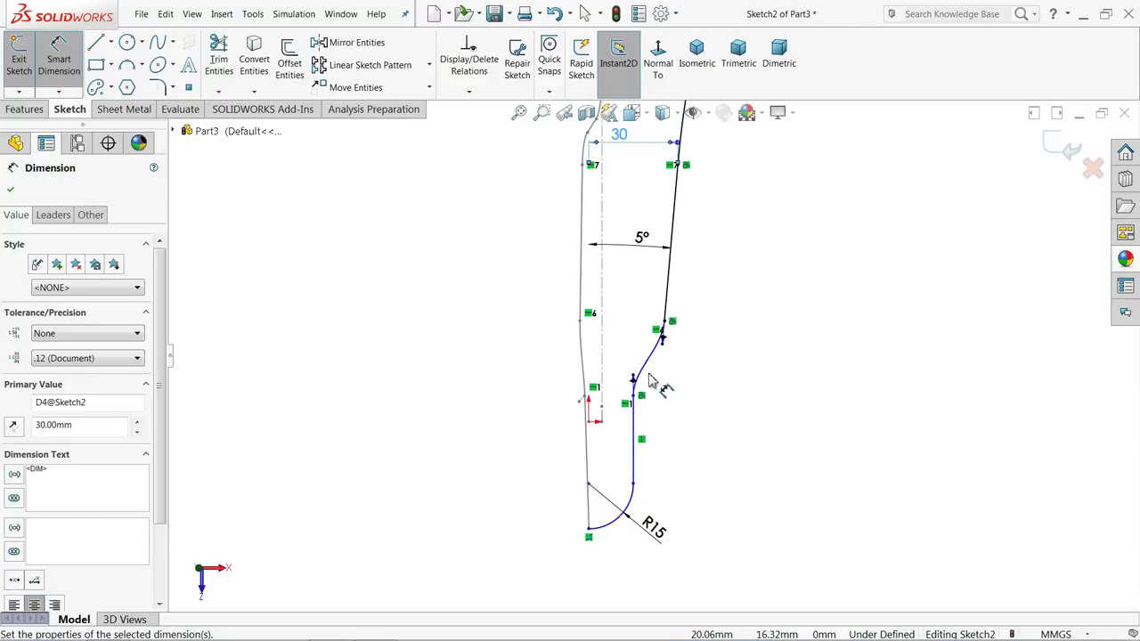
Dimension the horizontal distance between the profile's lowest line and the outline's vertical line at 15 mm
scroll(637, 454, down, 2)
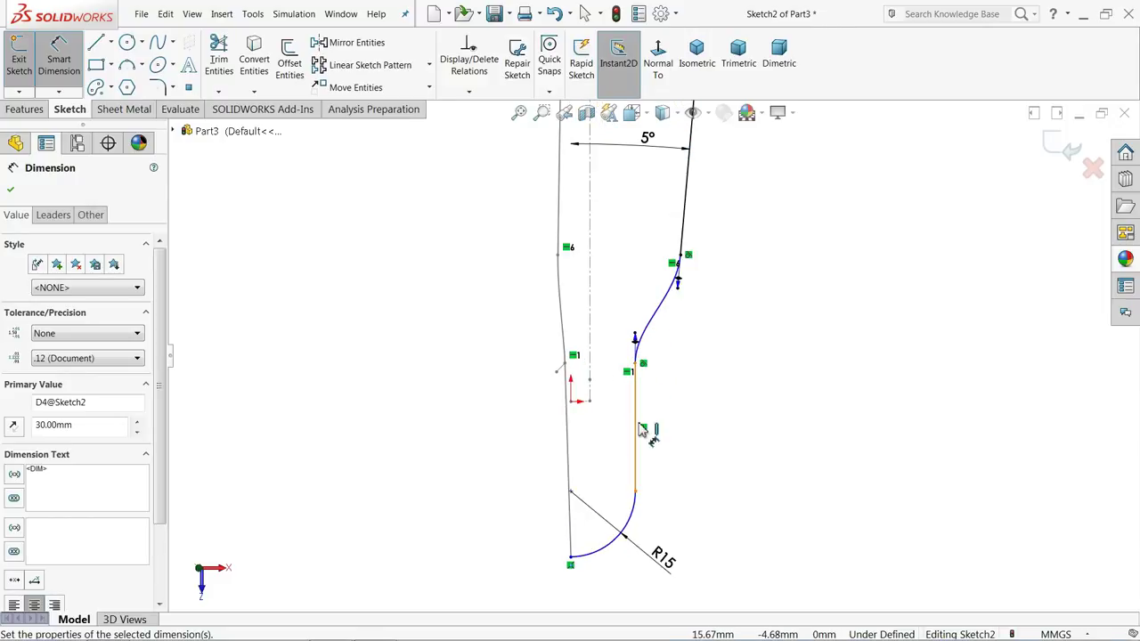
scroll(643, 435, down, 2)
click(663, 72)
scroll(644, 382, down, 2)
scroll(588, 446, down, 2)
click(539, 401)
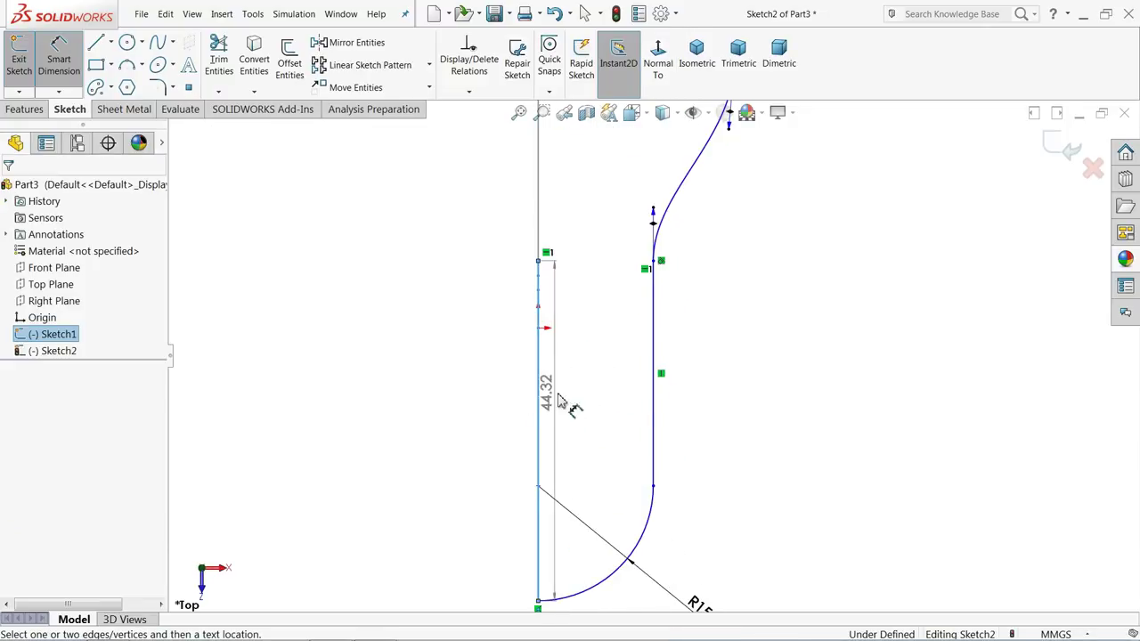
click(655, 403)
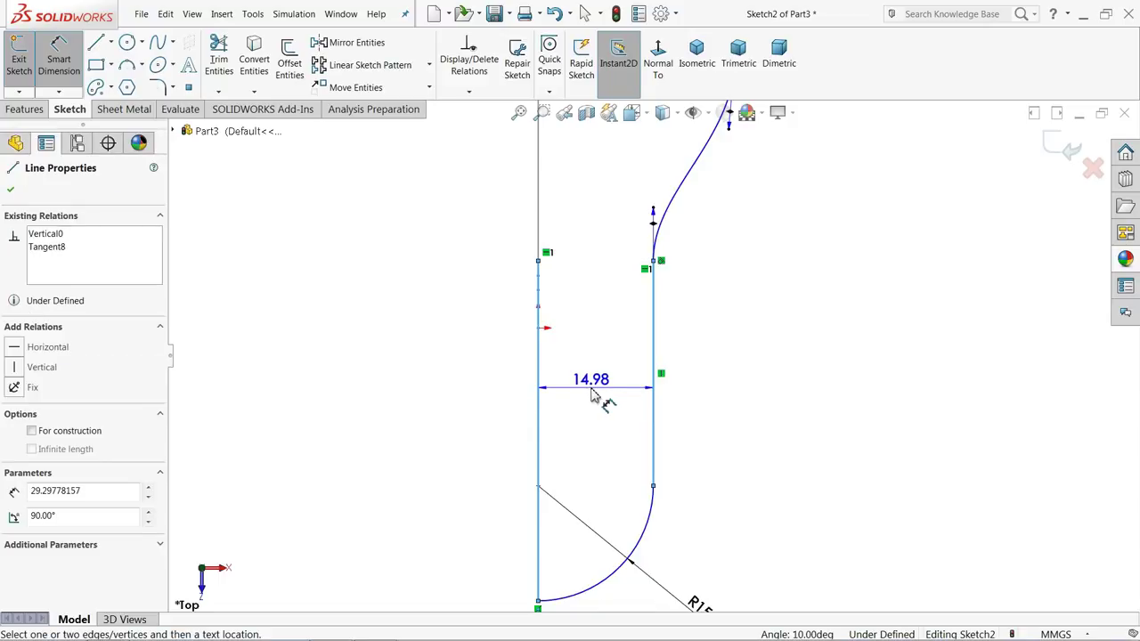
click(598, 373)
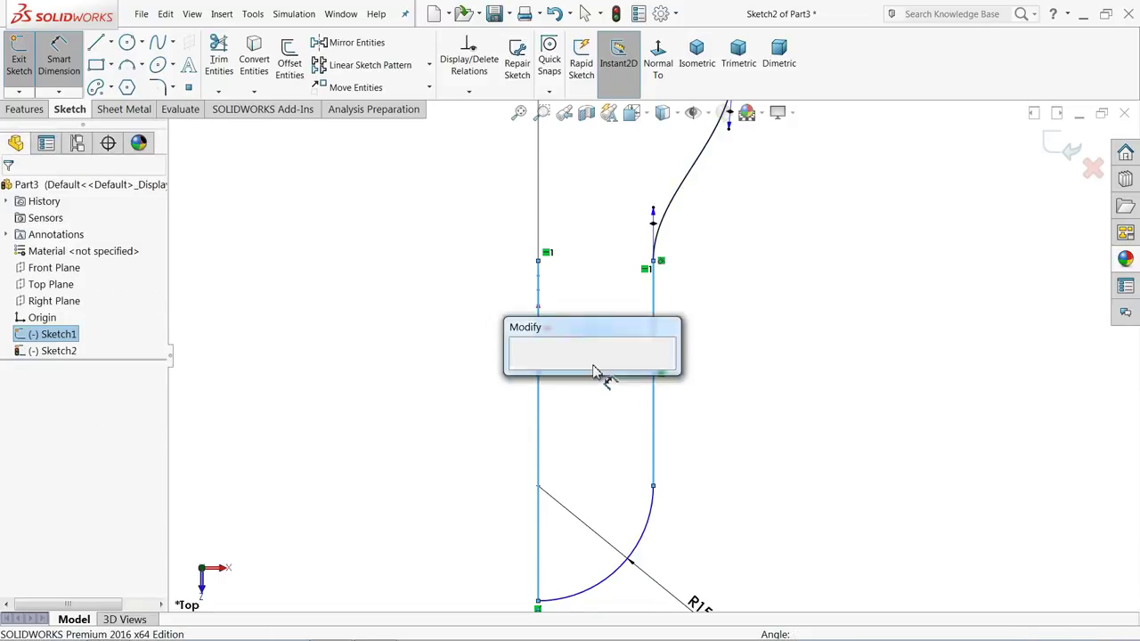
text(15)
key(Return)
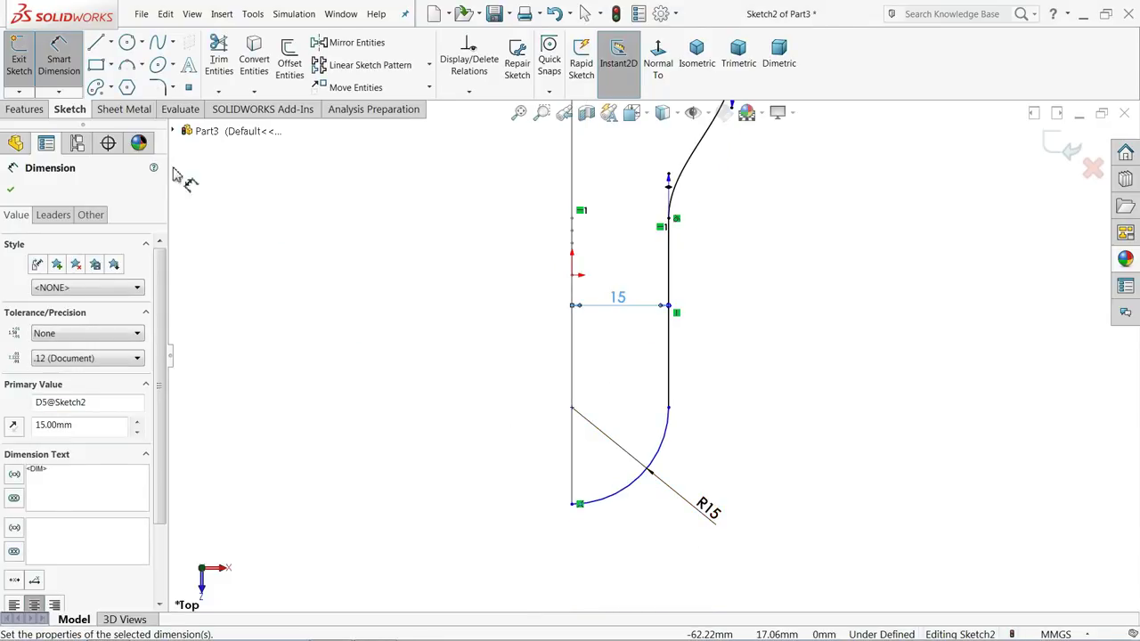
Make the R15 arc tangent to the outline's vertical line
click(74, 76)
scroll(555, 418, up, 3)
drag(779, 383, 734, 422)
click(766, 372)
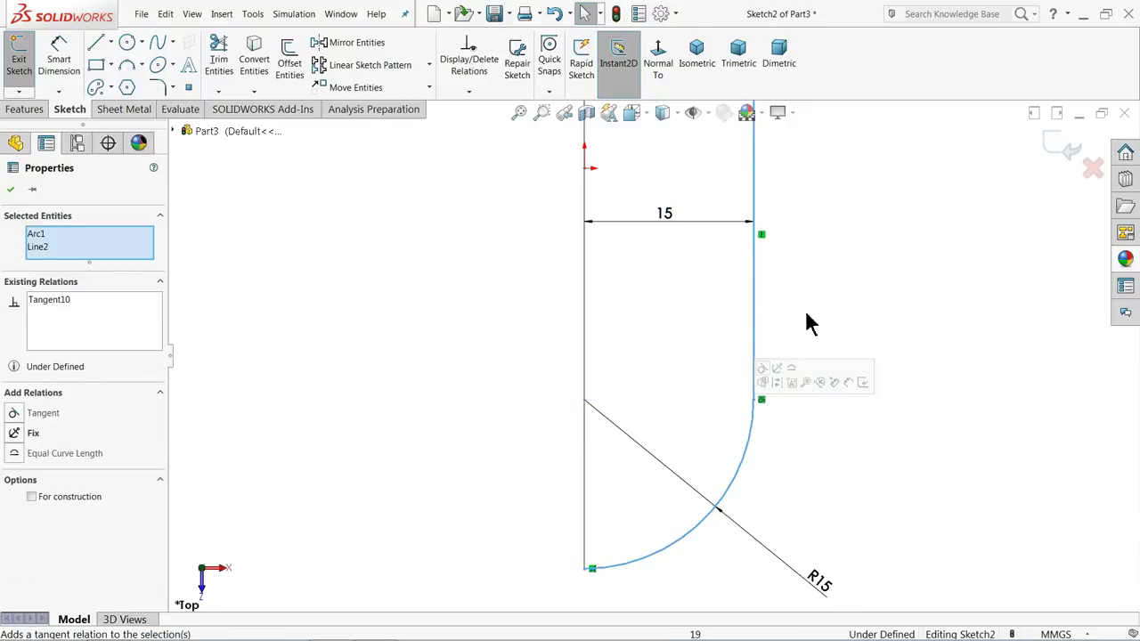
click(802, 366)
scroll(706, 499, down, 2)
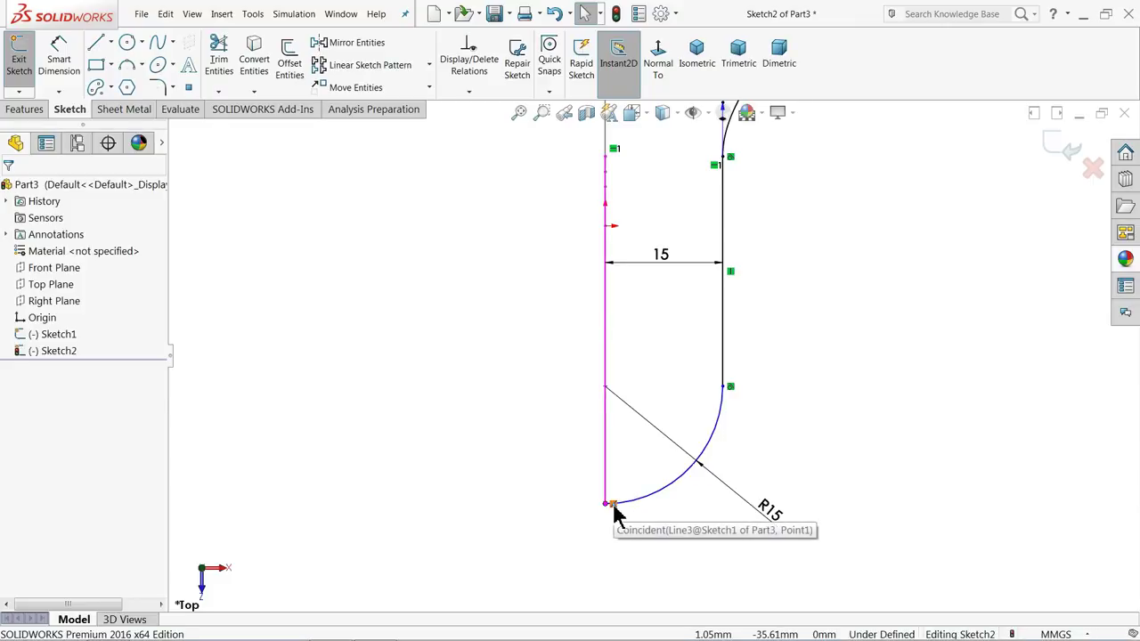
scroll(731, 414, up, 2)
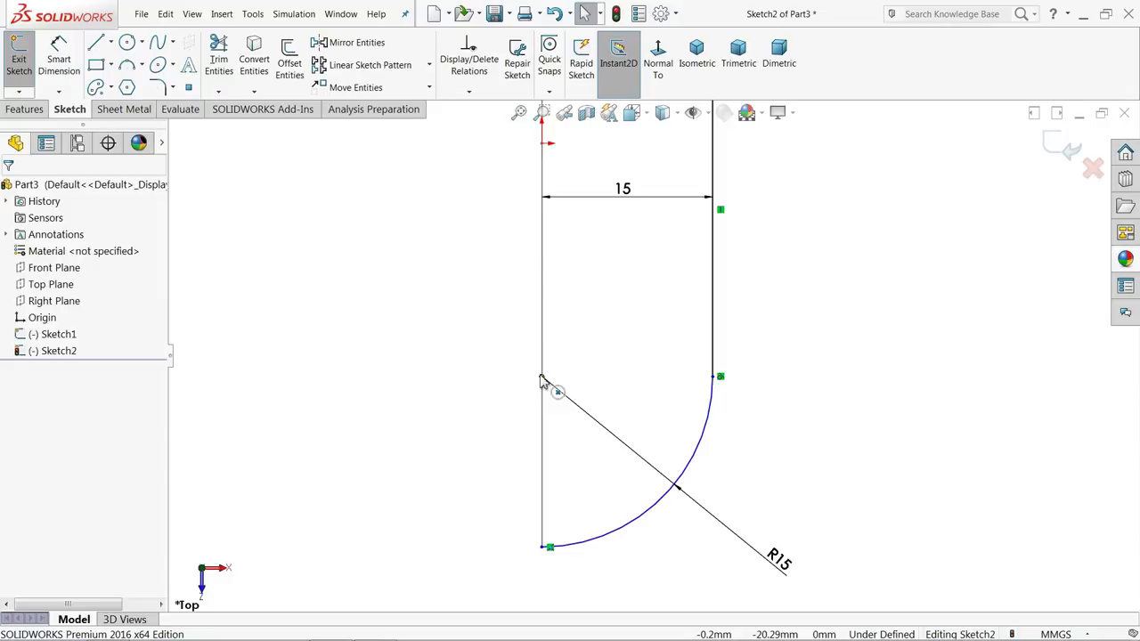
scroll(555, 402, down, 5)
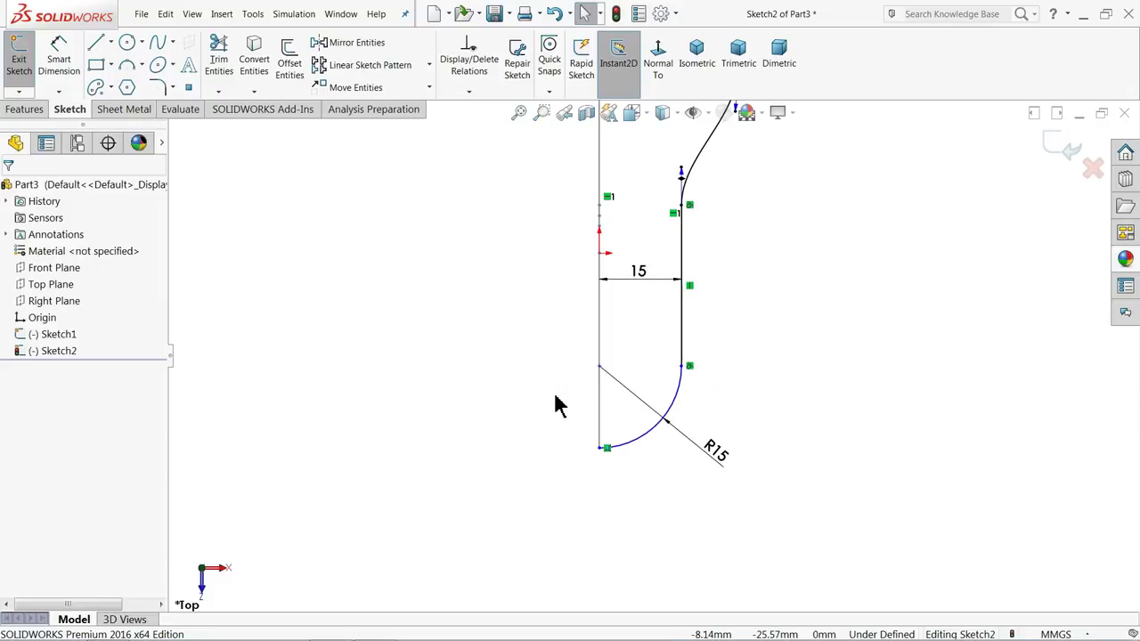
Run Fully Define Sketch on all entities of the outline sketch and finish the sketch
click(469, 92)
click(485, 139)
click(102, 274)
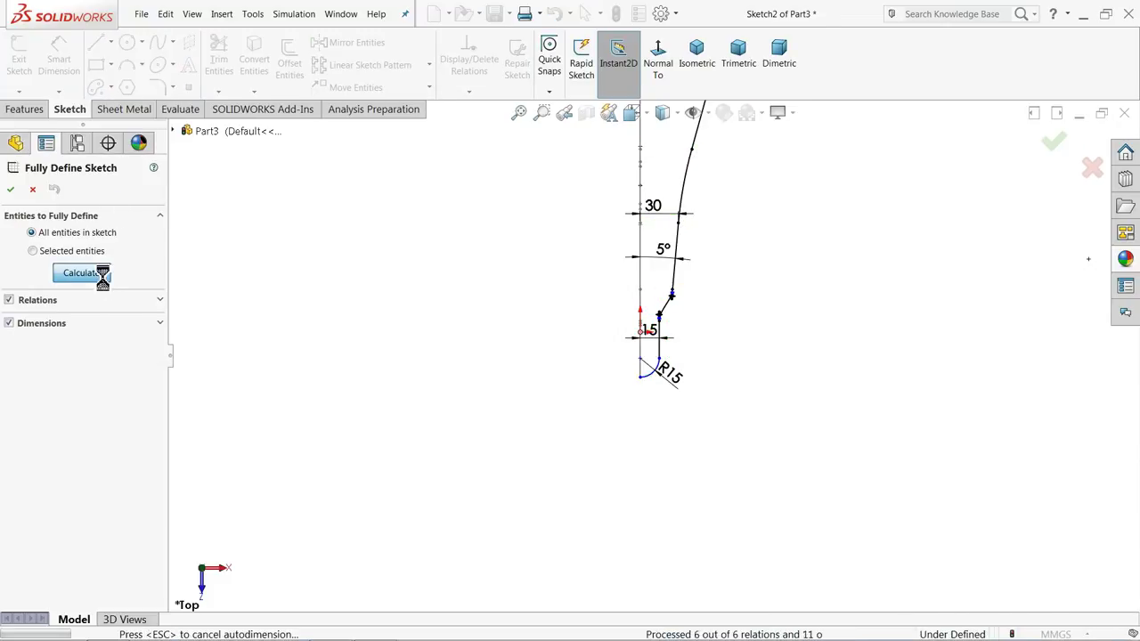
click(12, 190)
mouse_move(570, 294)
middle_down()
mouse_move(584, 347)
mouse_move(585, 215)
mouse_move(550, 306)
middle_up()
scroll(721, 257, down, 4)
mouse_move(696, 346)
middle_down()
mouse_move(695, 224)
mouse_move(670, 364)
middle_up()
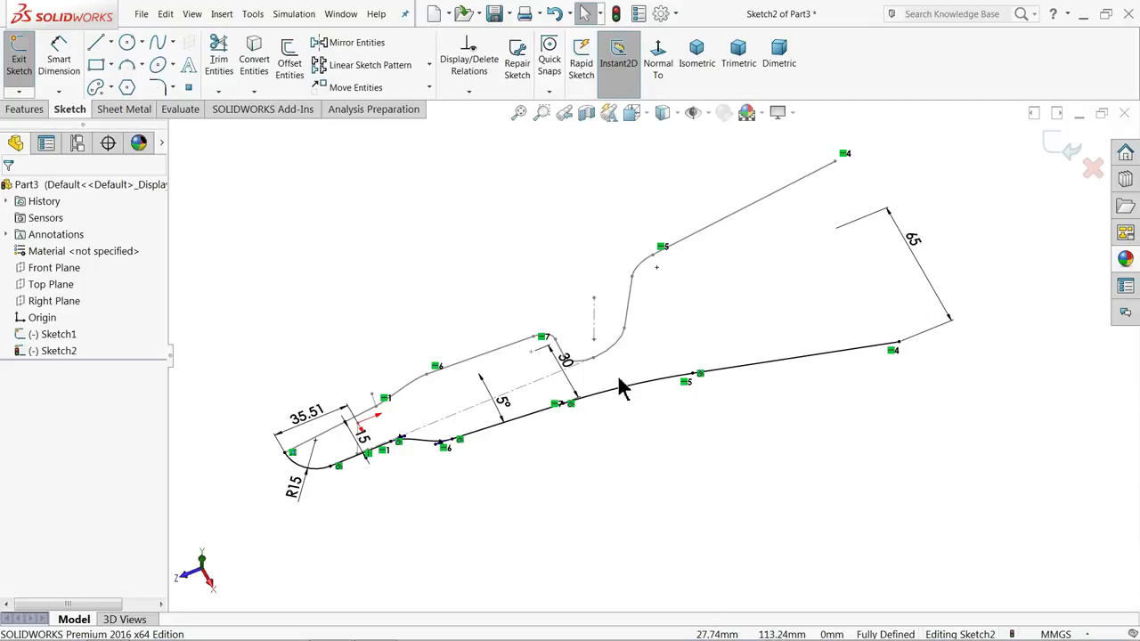
middle_drag(654, 359, 651, 331)
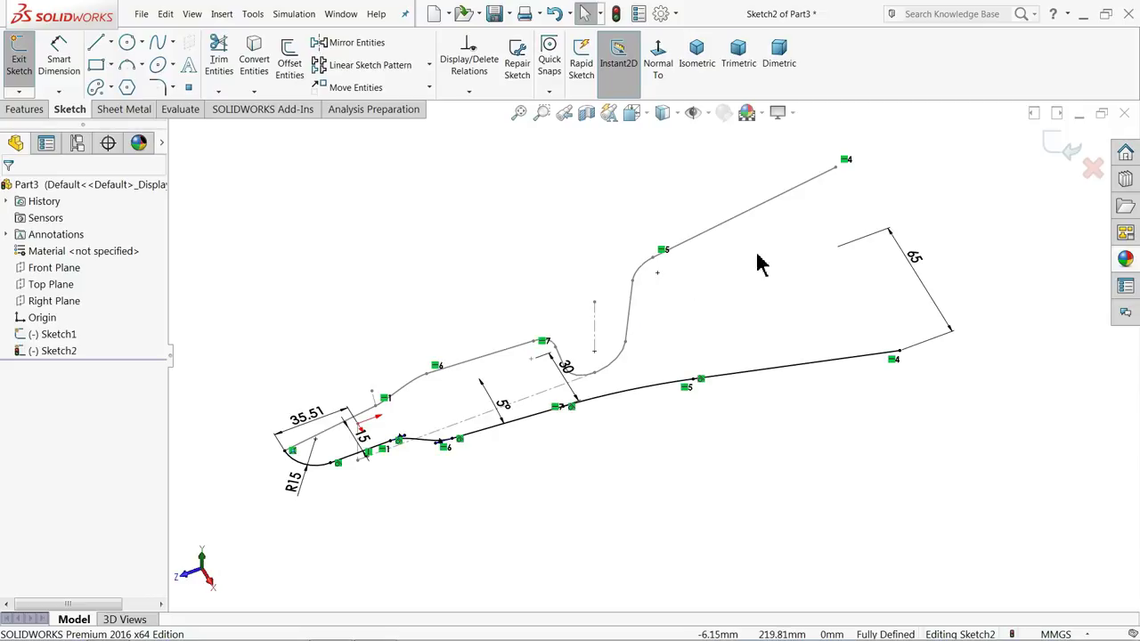
click(1060, 150)
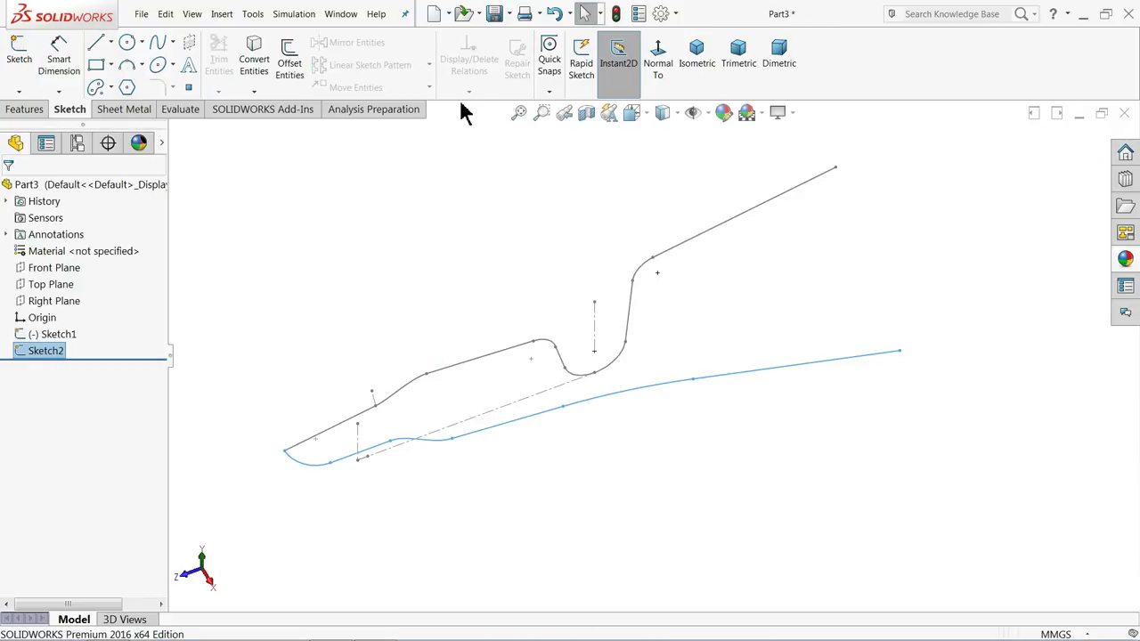
Create a projected curve from the outline sketch and the bent profile sketch, using the Sketch on sketch type
click(36, 107)
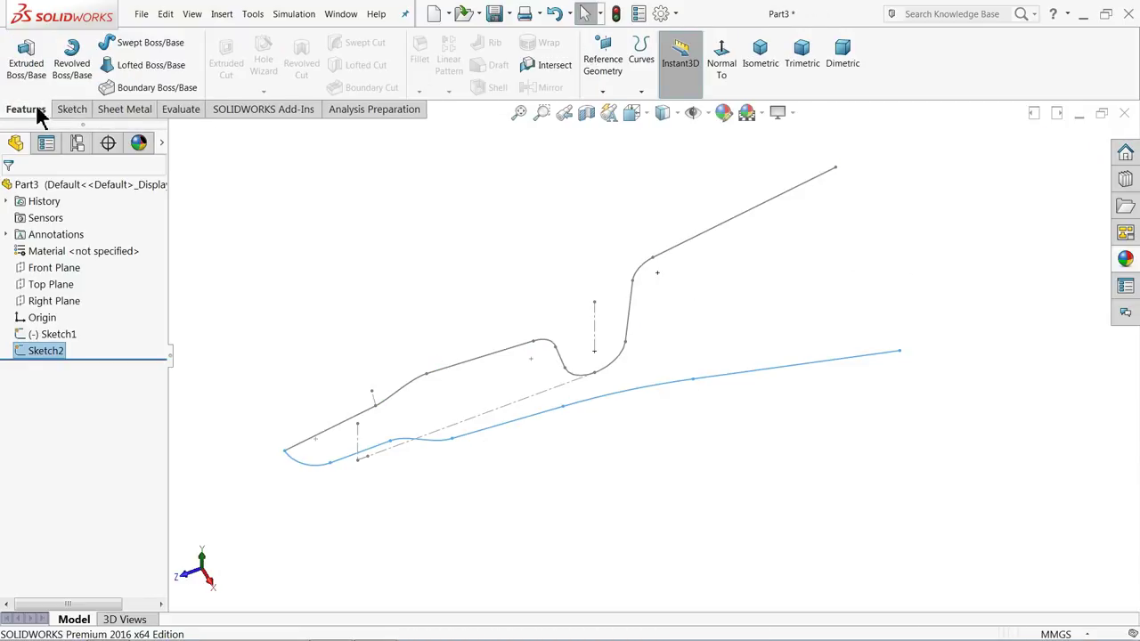
click(603, 92)
click(642, 92)
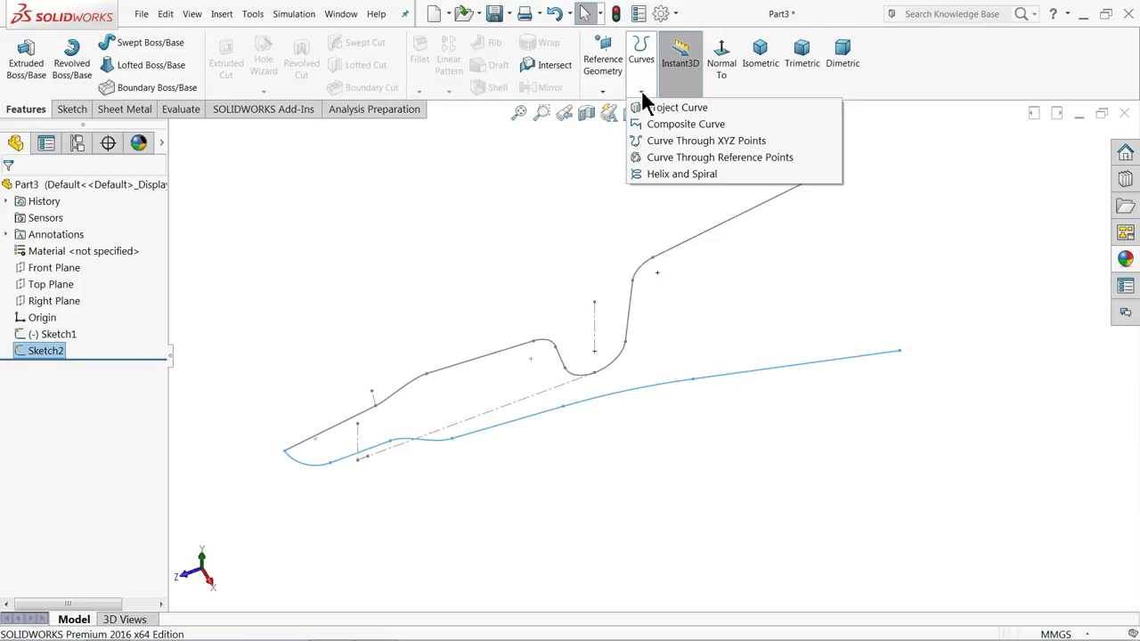
click(686, 108)
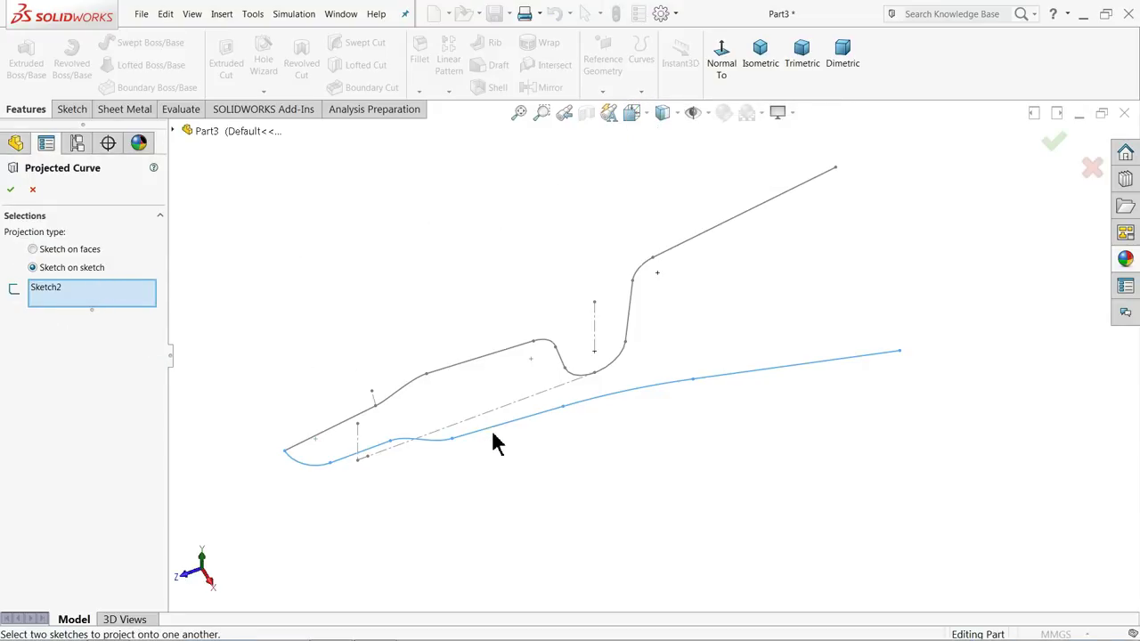
click(478, 365)
mouse_move(478, 366)
middle_down()
mouse_move(454, 270)
mouse_move(515, 472)
mouse_move(501, 479)
mouse_move(451, 362)
mouse_move(445, 311)
mouse_move(448, 347)
mouse_move(496, 378)
mouse_move(448, 244)
mouse_move(438, 321)
mouse_move(472, 438)
mouse_move(463, 394)
mouse_move(473, 374)
middle_up()
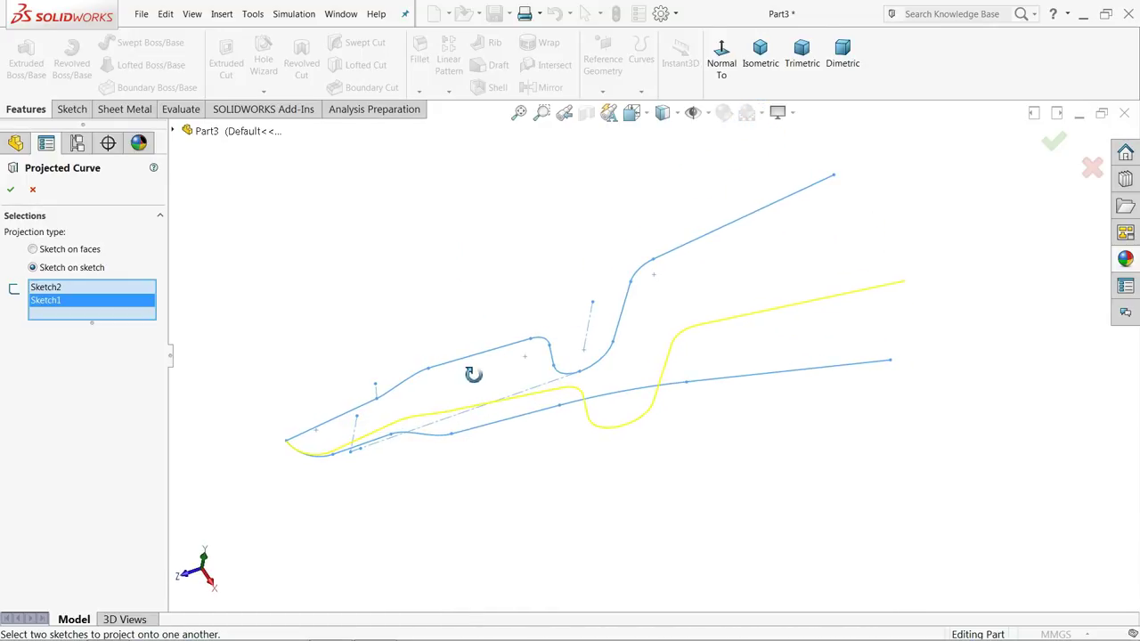
click(11, 191)
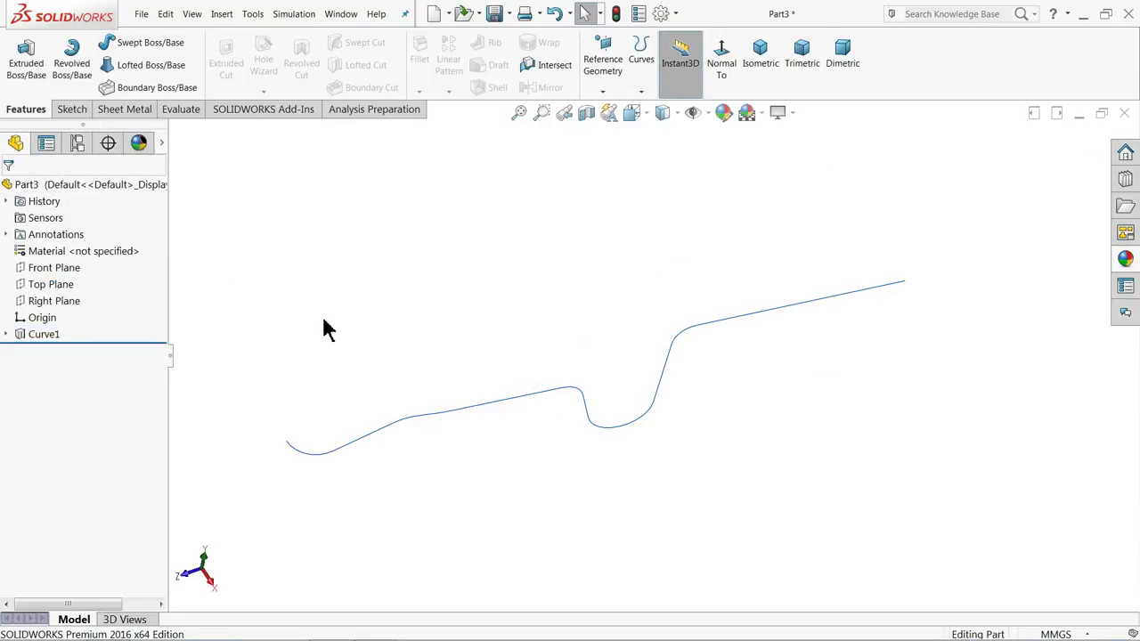
Sketch two concentric circles on the Right Plane near the curve's lower end, with radii of about 5.2 mm and 3.2 mm
middle_drag(398, 369, 400, 322)
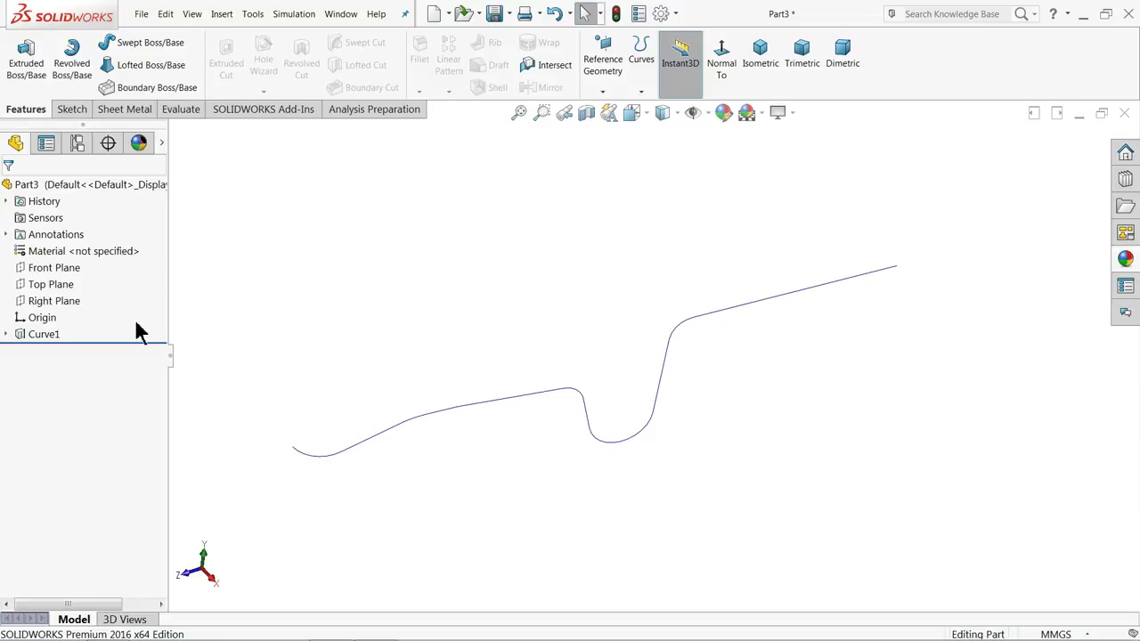
click(40, 302)
click(37, 287)
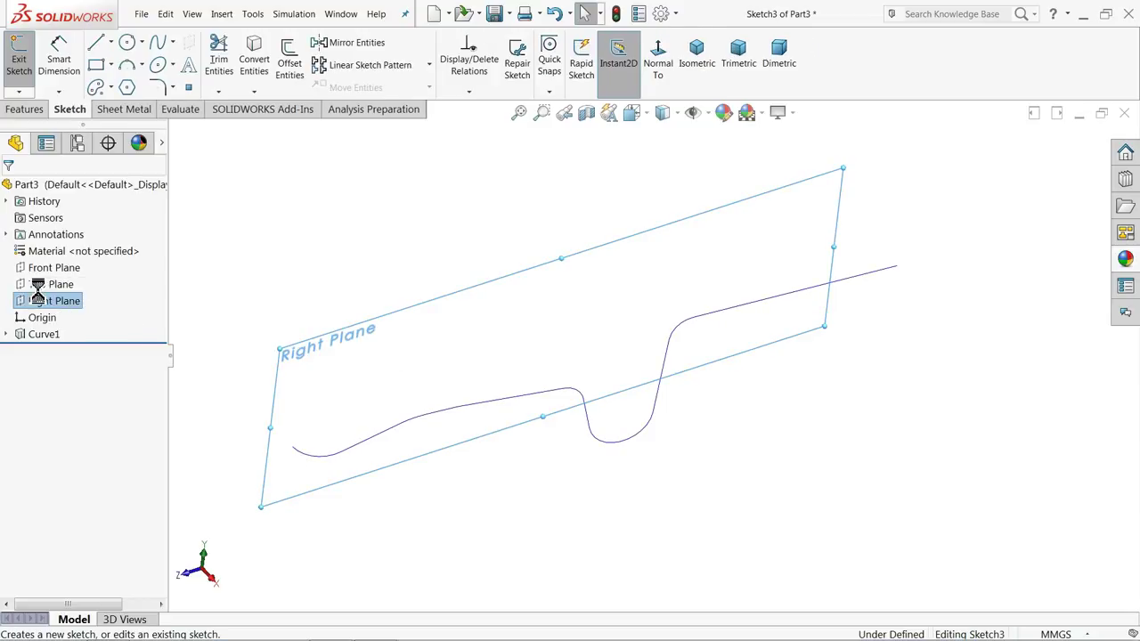
click(128, 42)
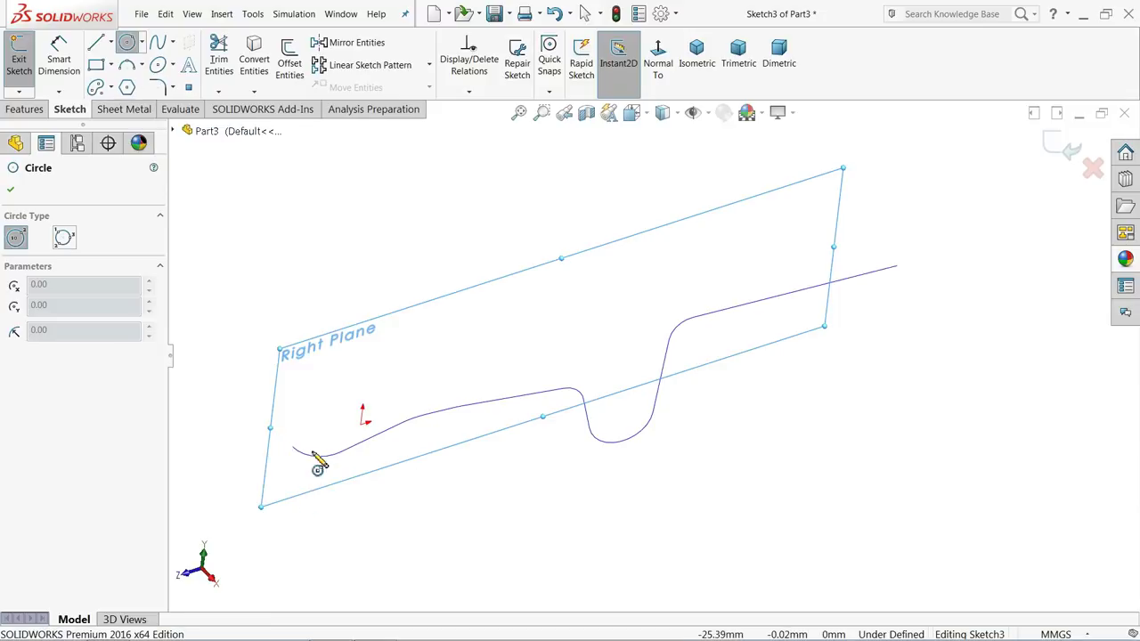
scroll(312, 501, down, 5)
click(347, 327)
click(392, 341)
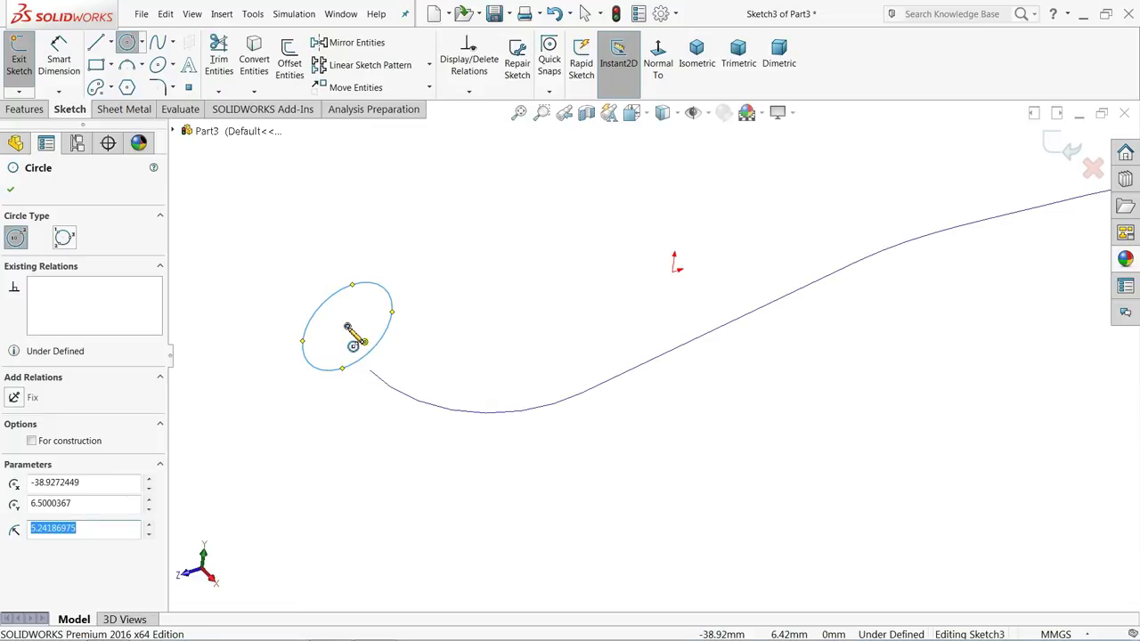
click(348, 326)
click(369, 314)
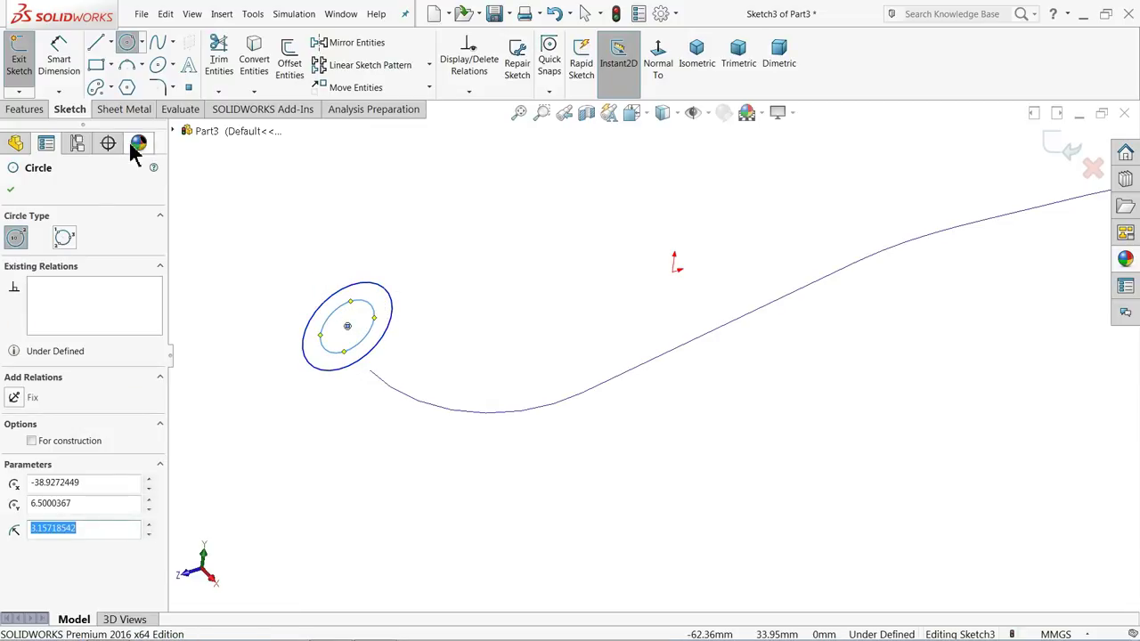
Dimension the outer circle's diameter at 6 mm
click(61, 64)
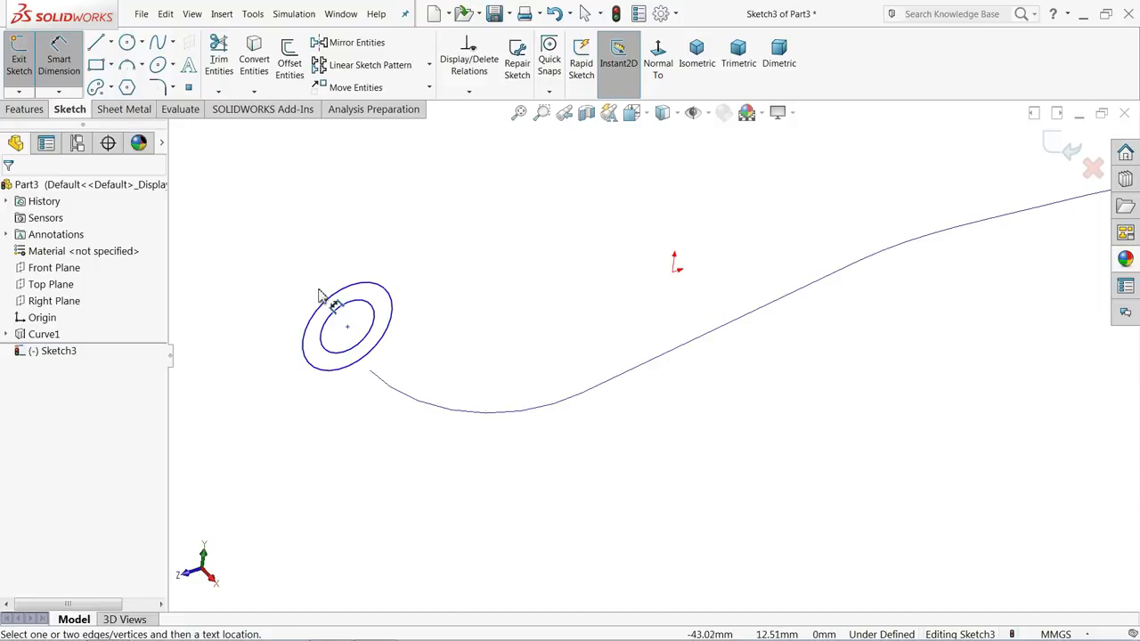
click(326, 308)
click(303, 268)
text(6)
key(Return)
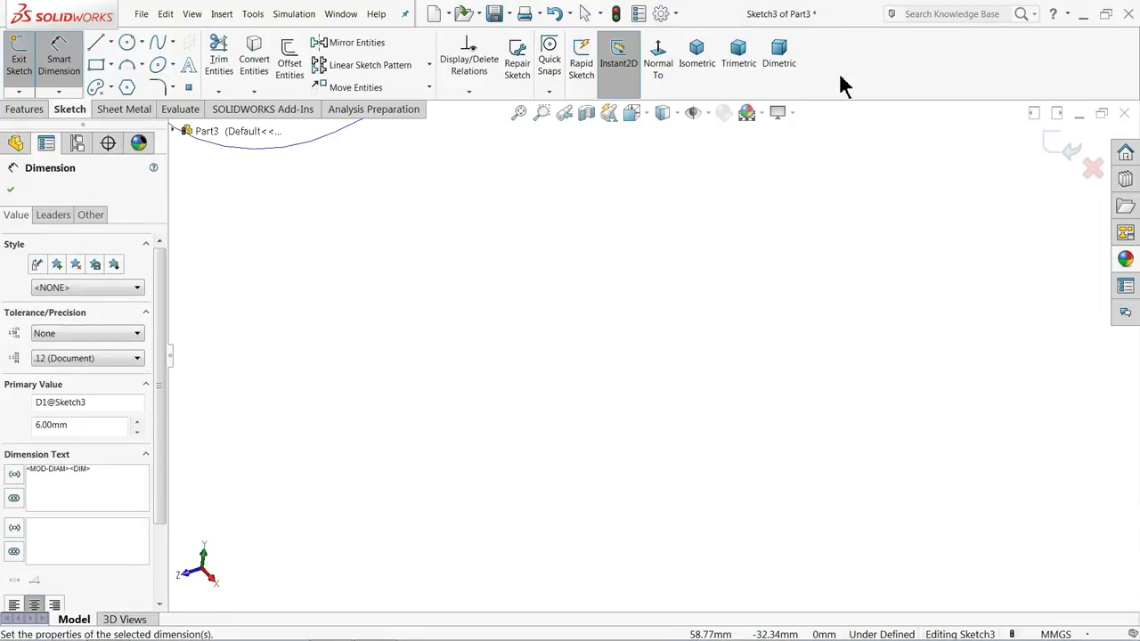
Dimension the gap between the inner and outer circles at 1 mm
click(698, 70)
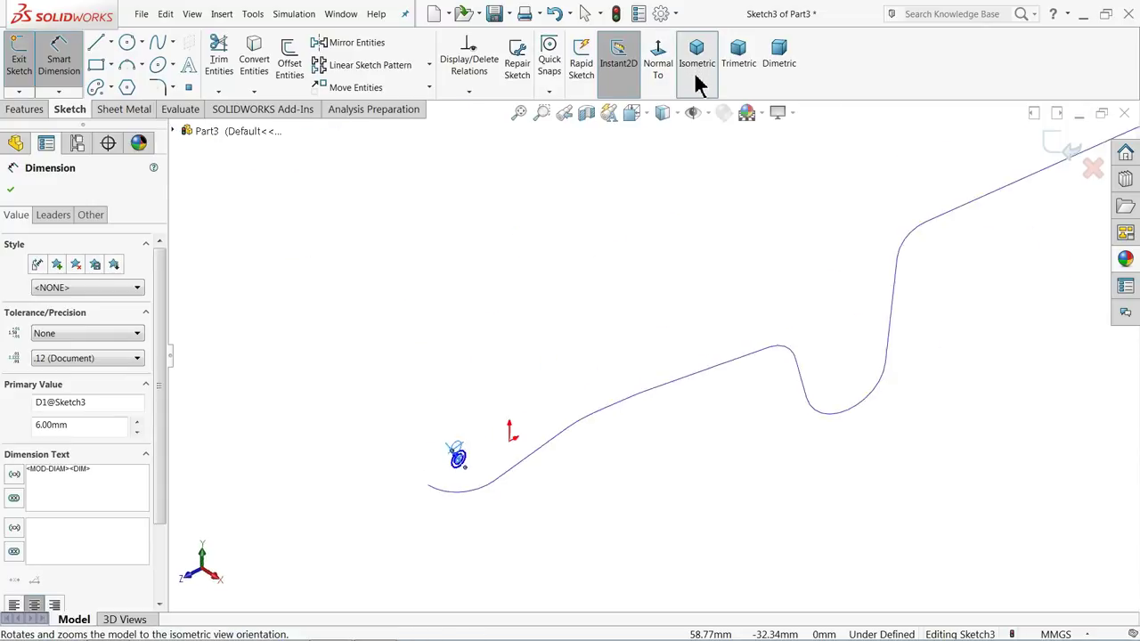
scroll(450, 425, down, 3)
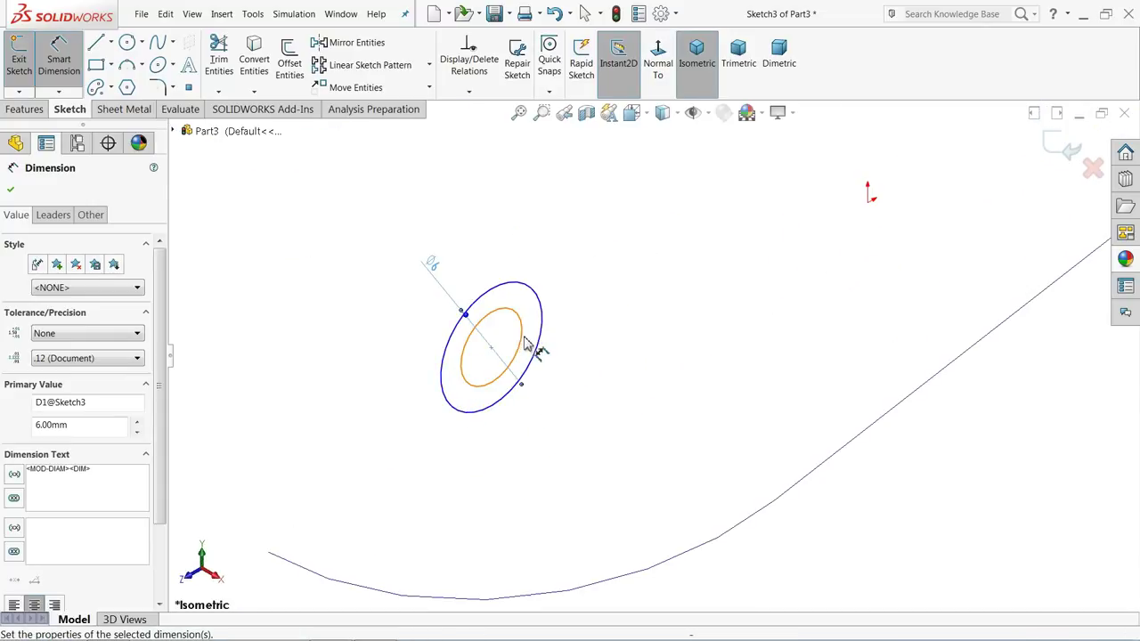
click(528, 356)
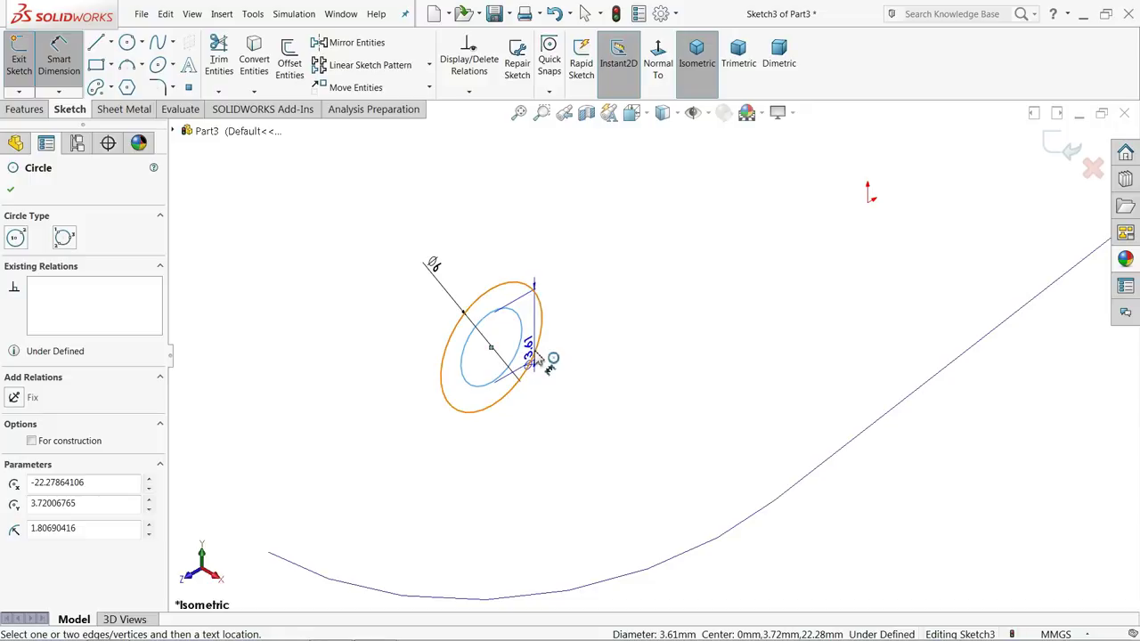
click(540, 358)
click(552, 365)
key(Return)
Add a Pierce relation between the circles' center and the projected curve at its lower end, and finish the sketch
middle_drag(580, 423, 555, 405)
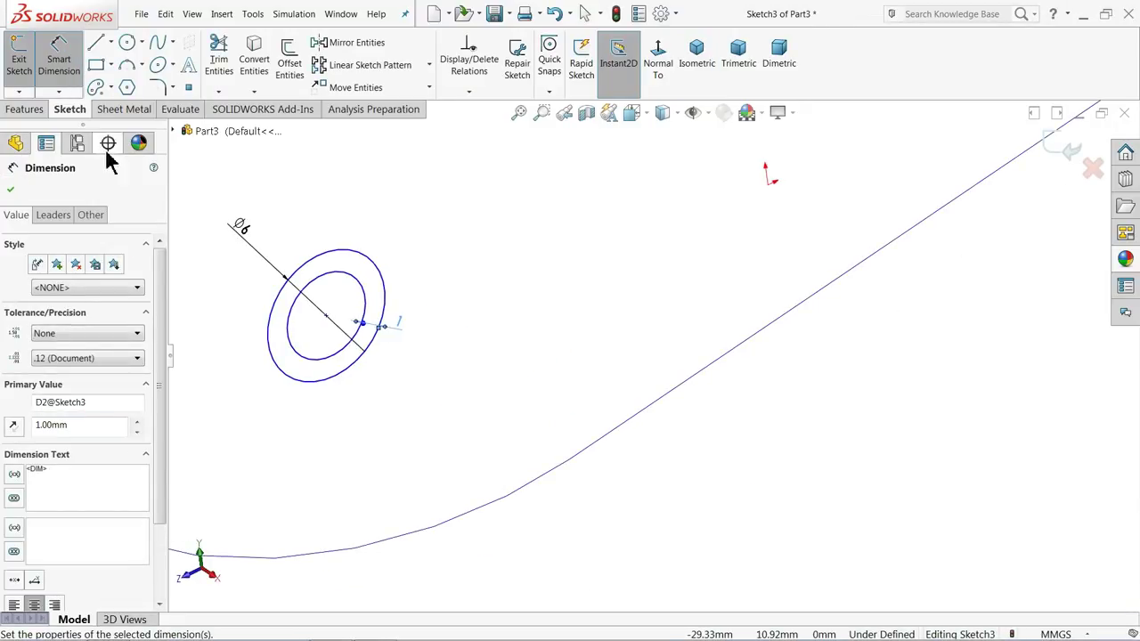
key(z)
click(464, 334)
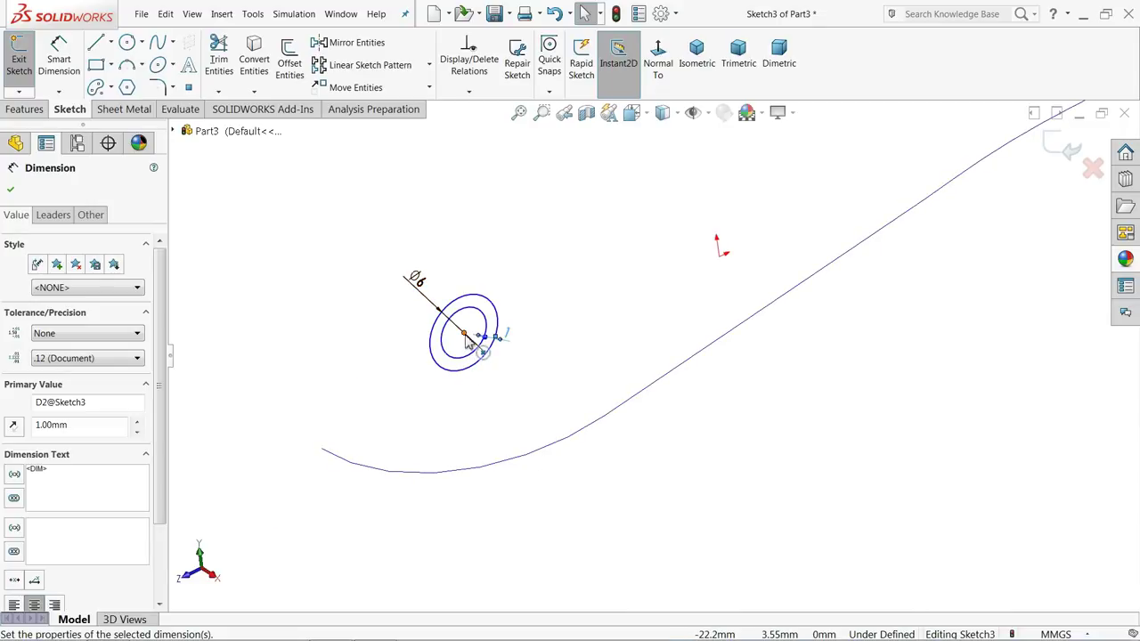
ctrl+click(331, 462)
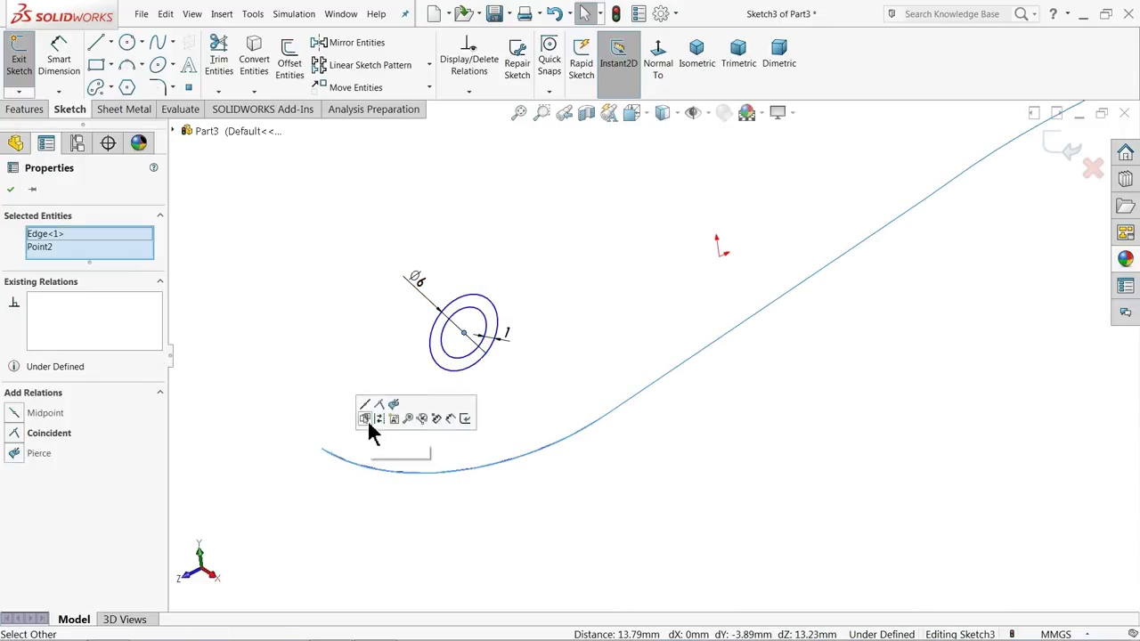
click(393, 405)
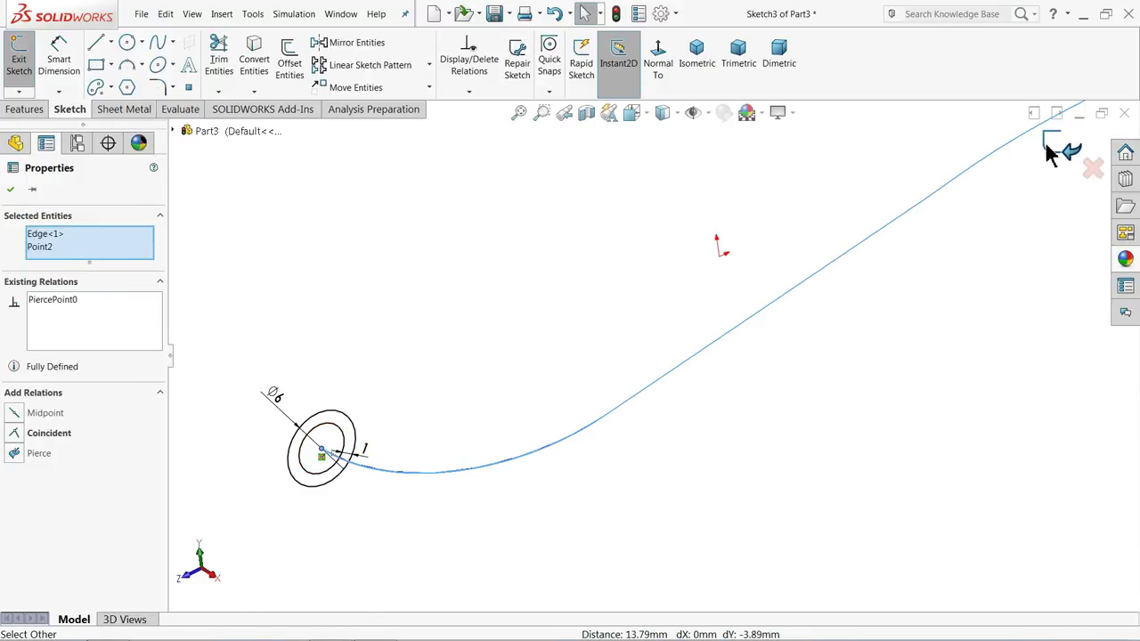
click(1054, 147)
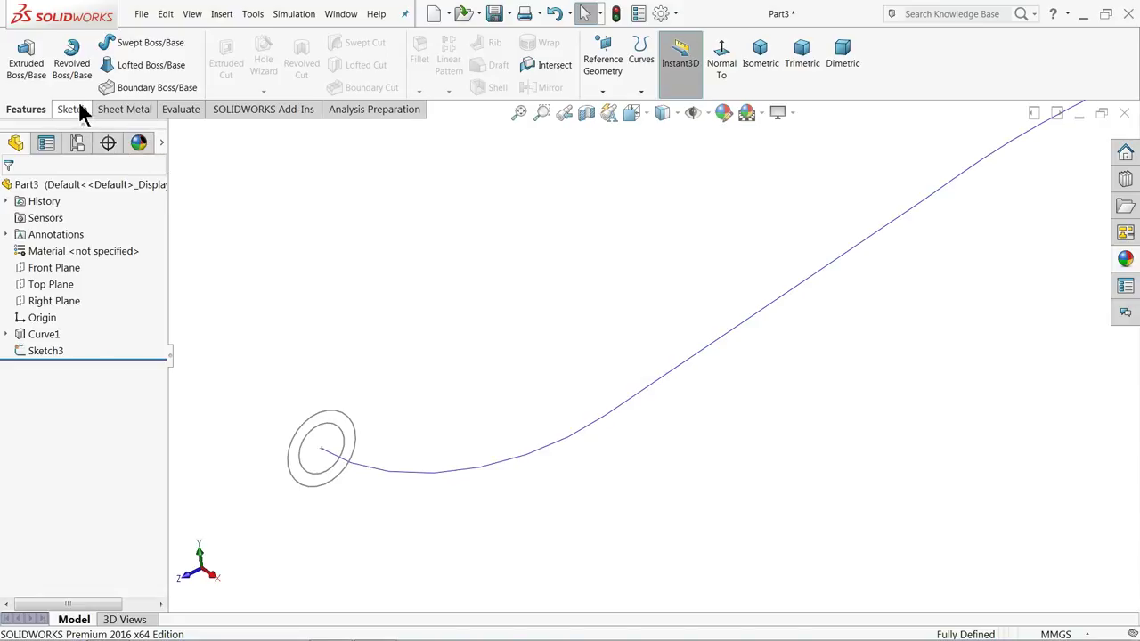
key(f)
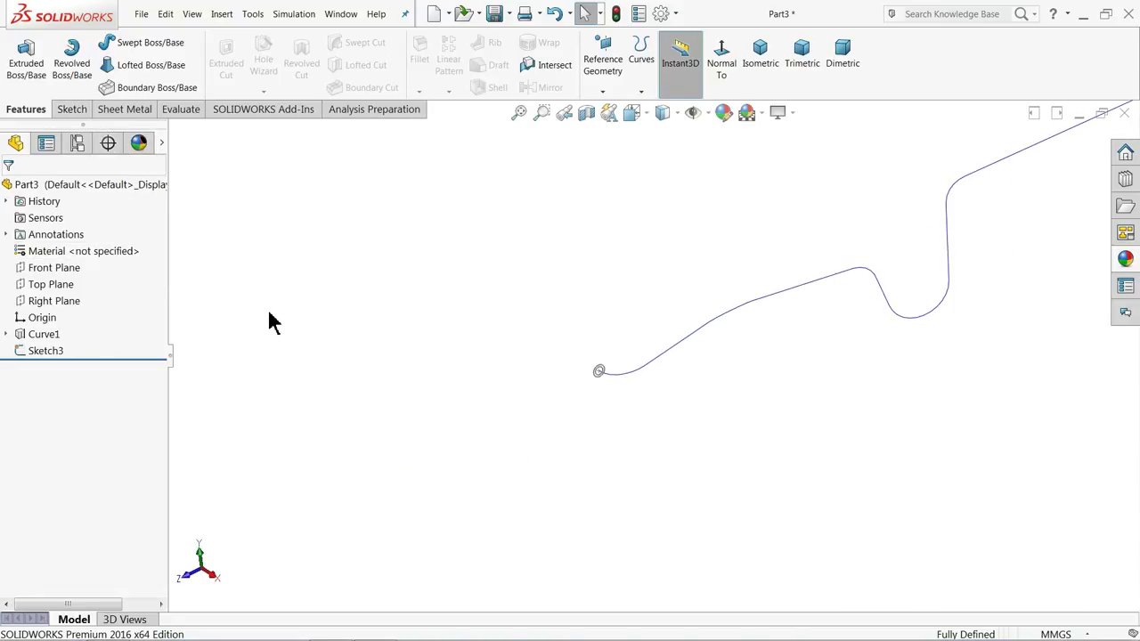
scroll(827, 293, down, 3)
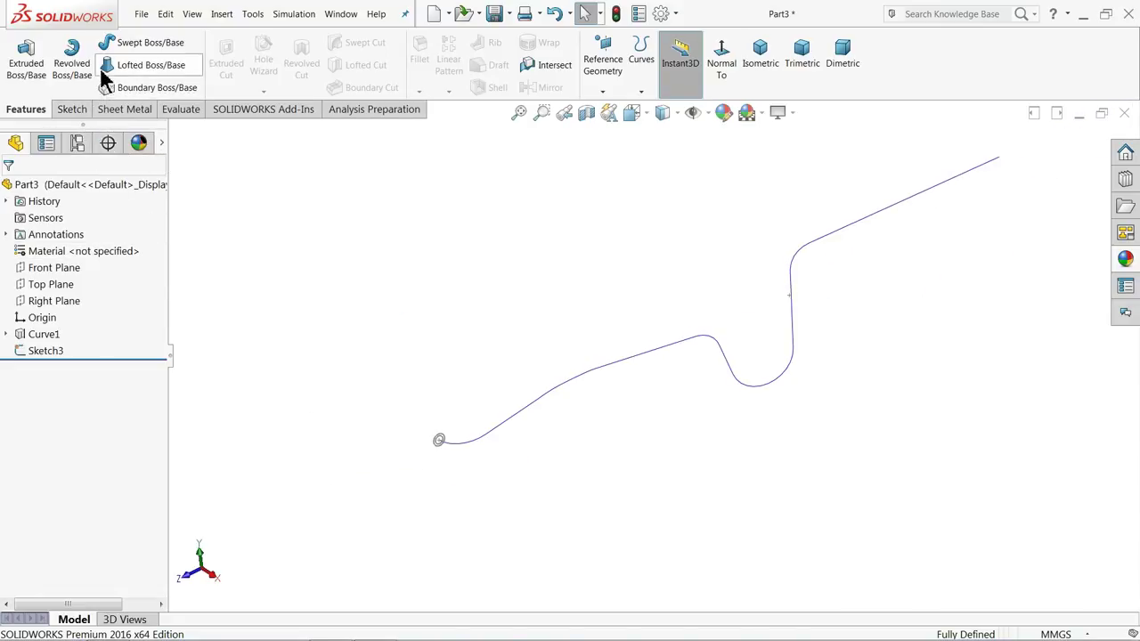
Sweep the two-circle profile along the projected curve to create the hollow tube
click(134, 44)
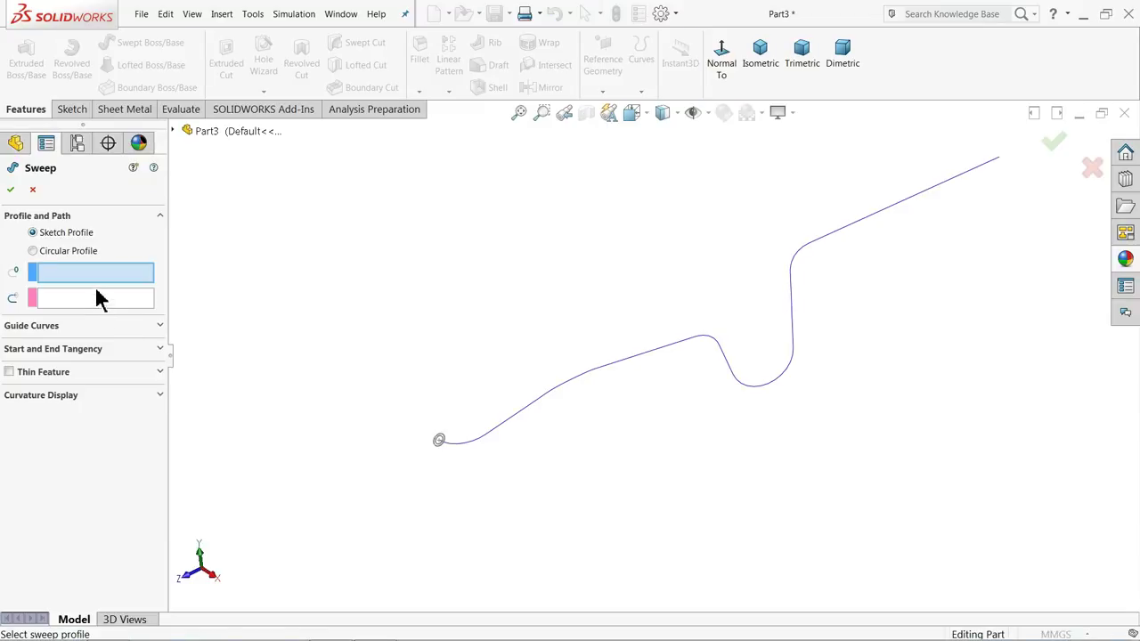
scroll(401, 432, down, 3)
scroll(526, 436, down, 2)
click(457, 435)
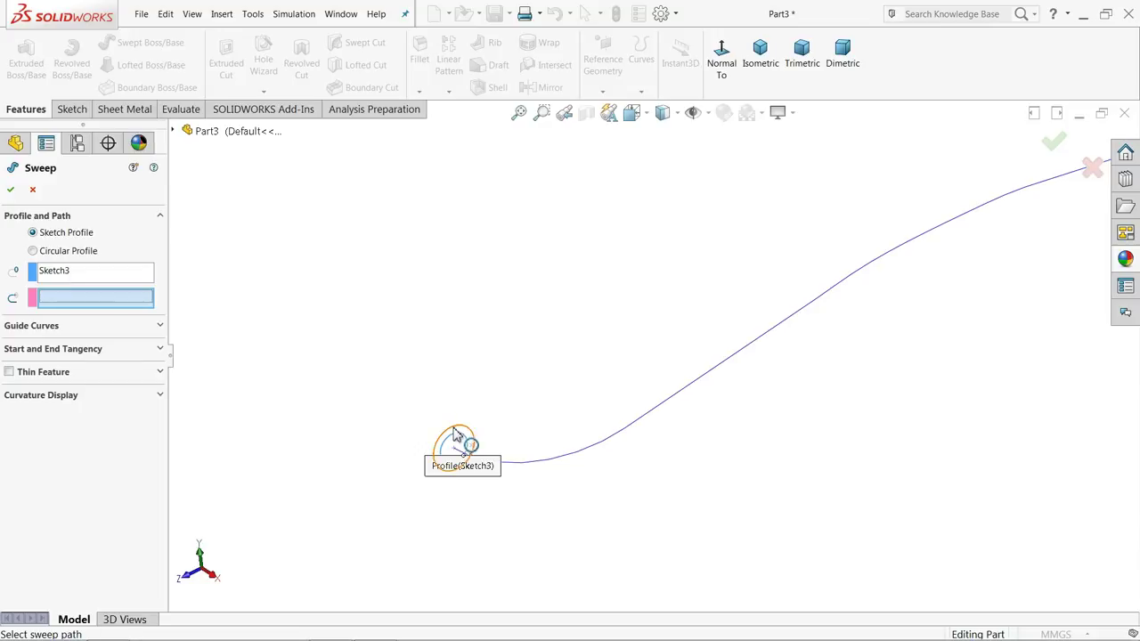
click(534, 463)
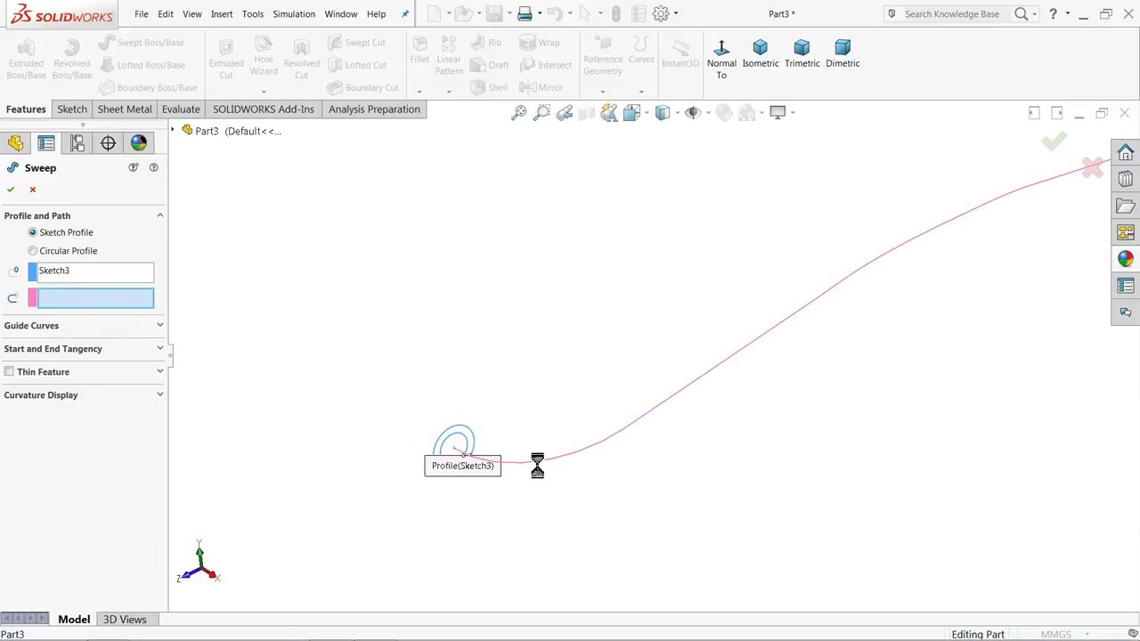
scroll(377, 423, up, 5)
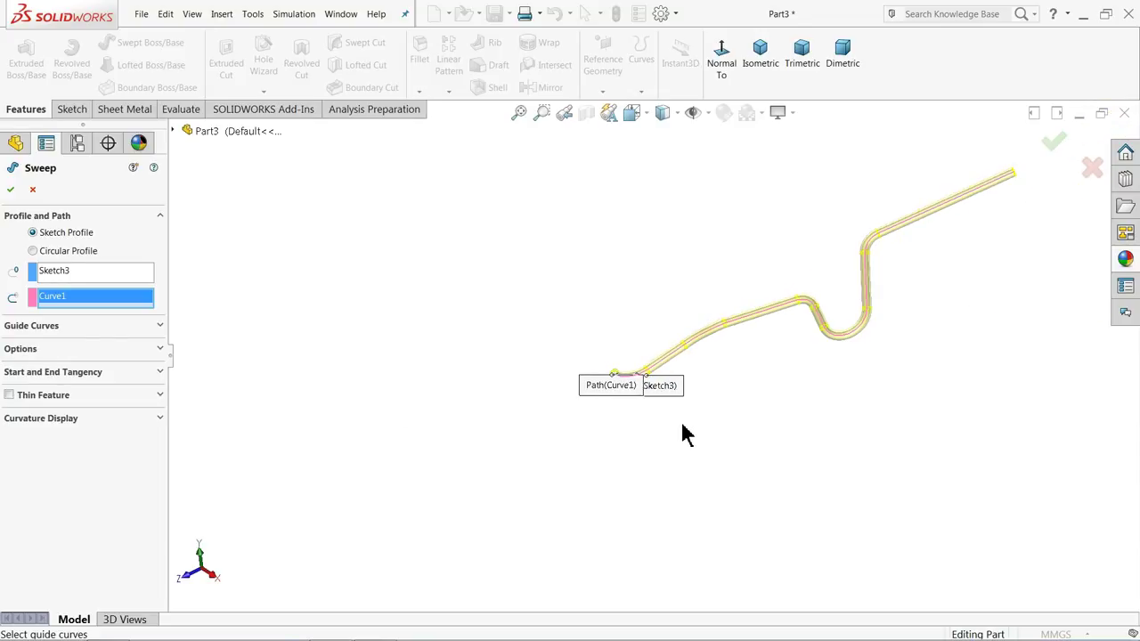
scroll(874, 294, down, 3)
middle_drag(736, 356, 615, 385)
click(10, 190)
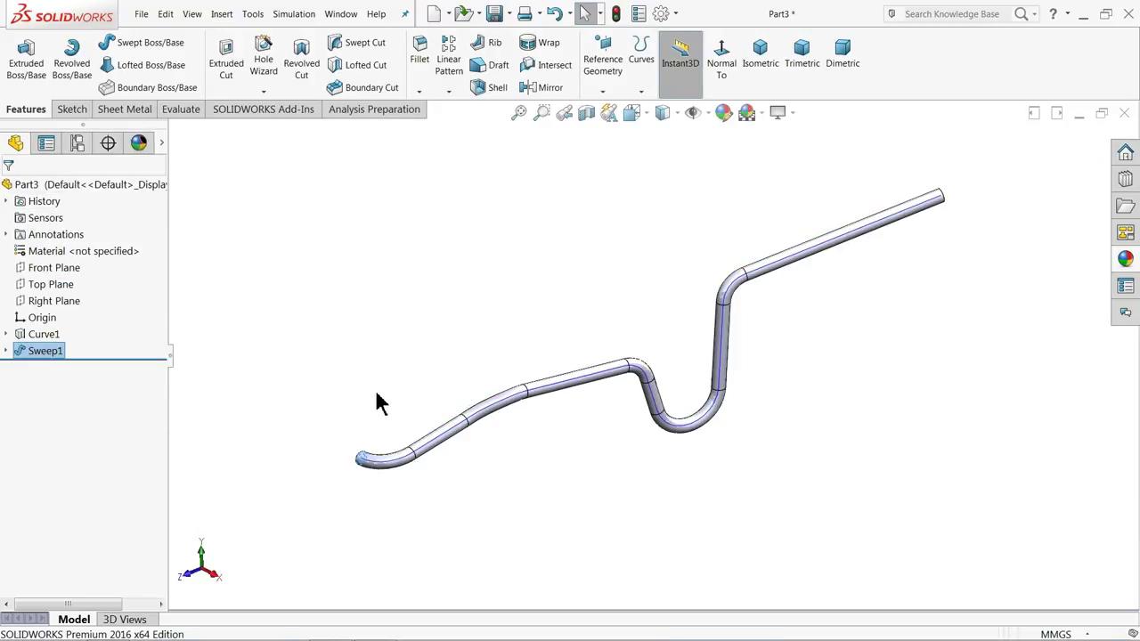
mouse_move(379, 392)
middle_down()
mouse_move(433, 381)
mouse_move(459, 411)
mouse_move(580, 407)
mouse_move(583, 428)
mouse_move(540, 422)
mouse_move(502, 398)
middle_up()
scroll(460, 411, down, 3)
scroll(532, 436, down, 3)
scroll(478, 400, up, 6)
scroll(571, 436, down, 6)
middle_drag(521, 444, 502, 445)
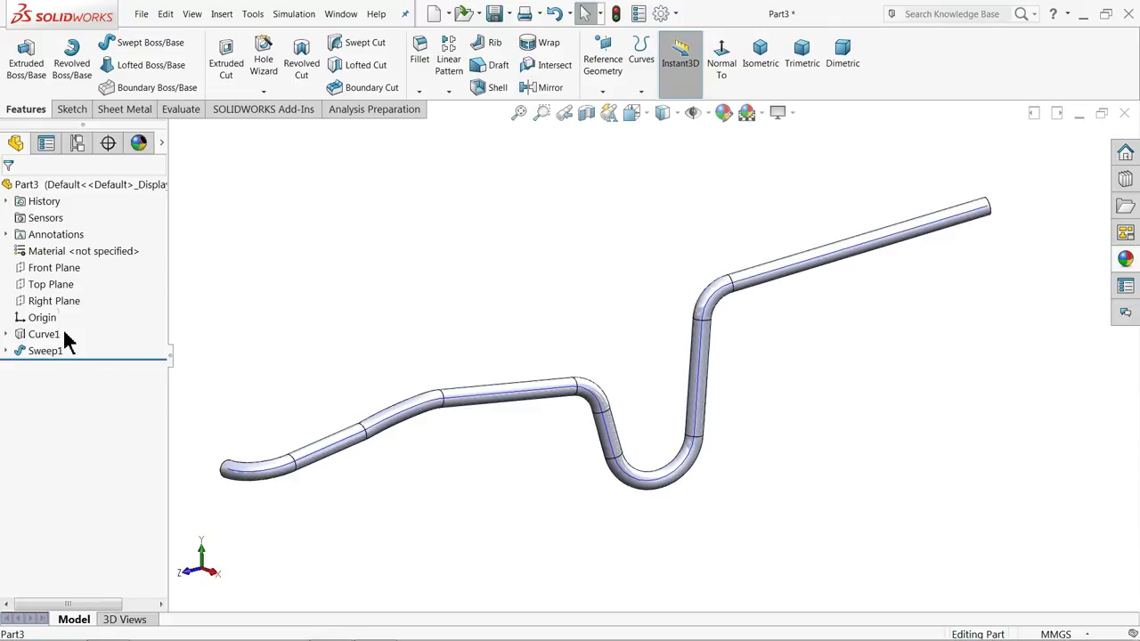
Sketch two circles of about 2 mm radius on the Top Plane, centered on the curve in the straight section near the tube's lower end
click(39, 287)
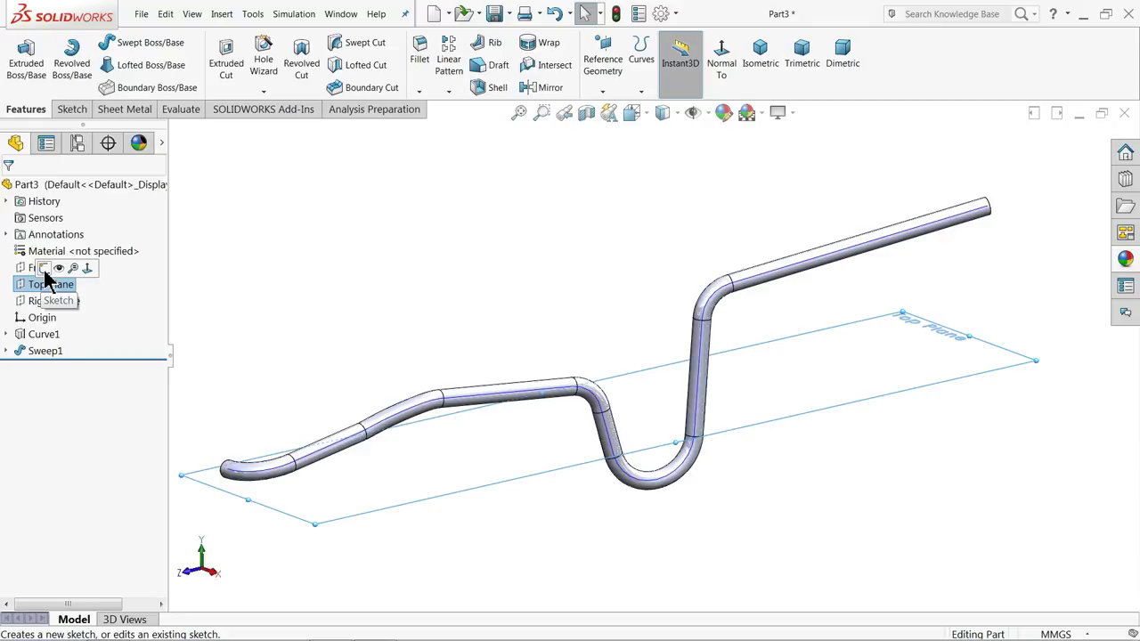
click(45, 270)
click(667, 78)
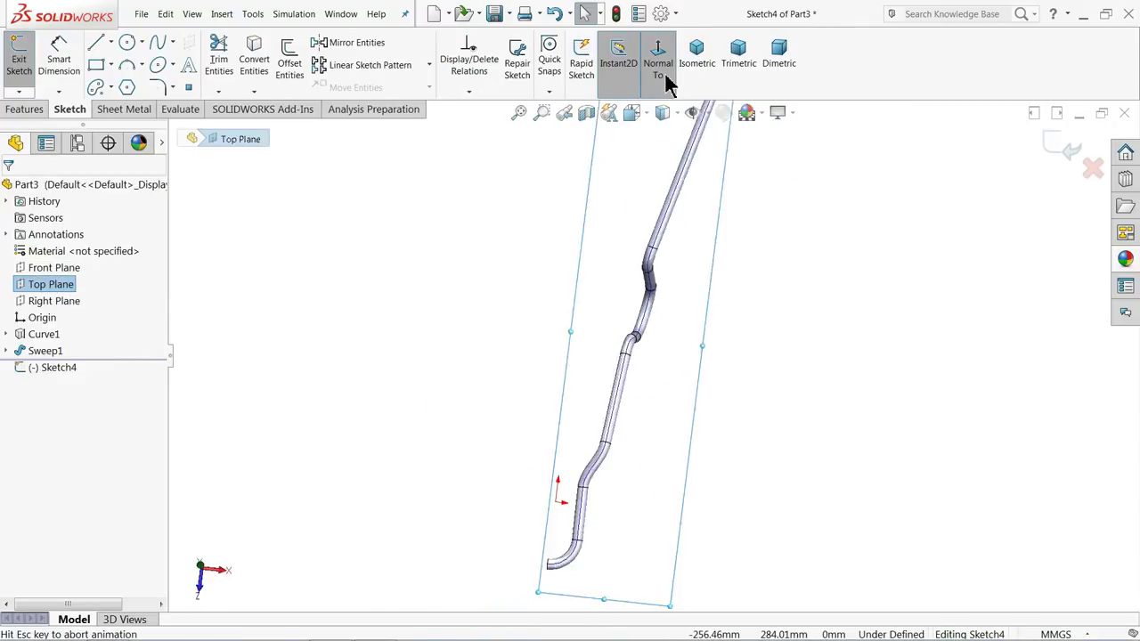
scroll(628, 547, down, 3)
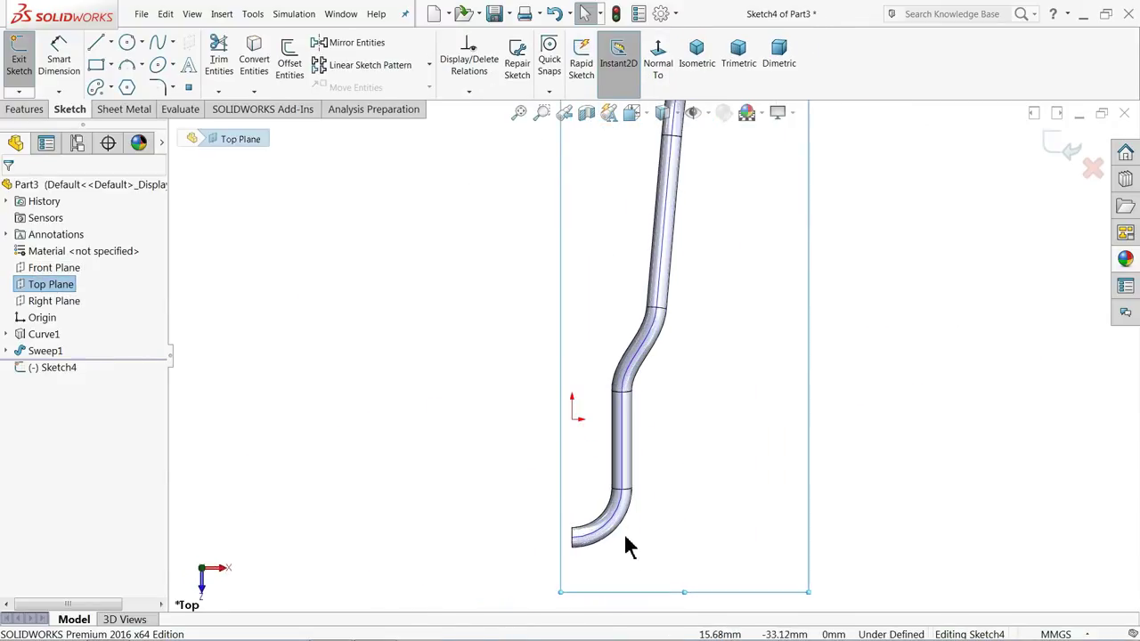
scroll(634, 448, down, 1)
scroll(634, 448, down, 2)
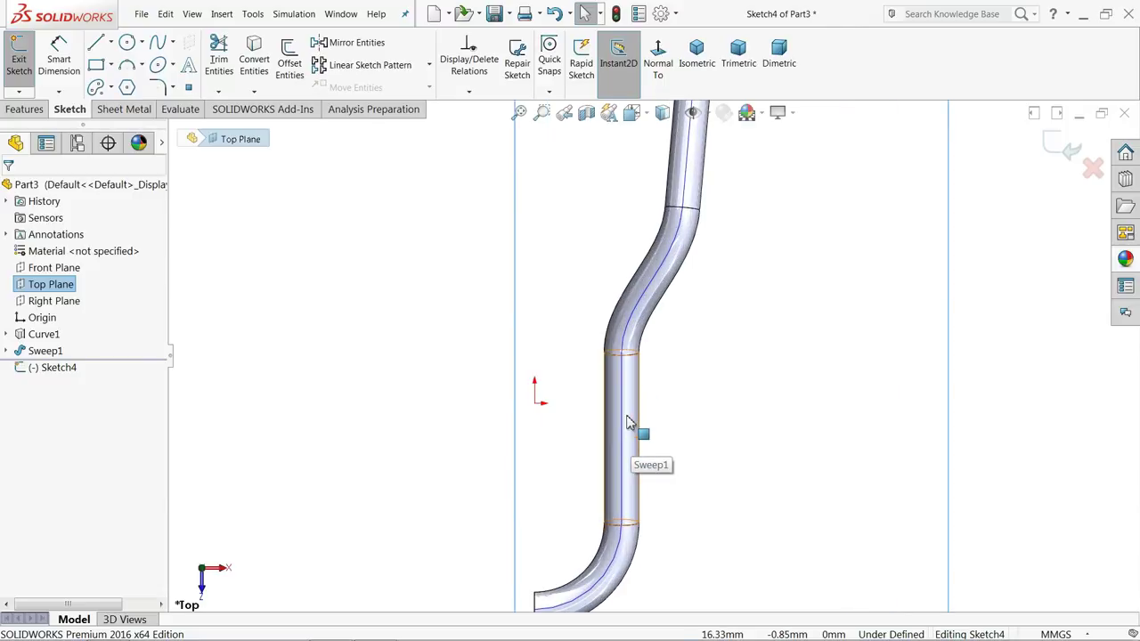
click(127, 49)
scroll(623, 402, down, 3)
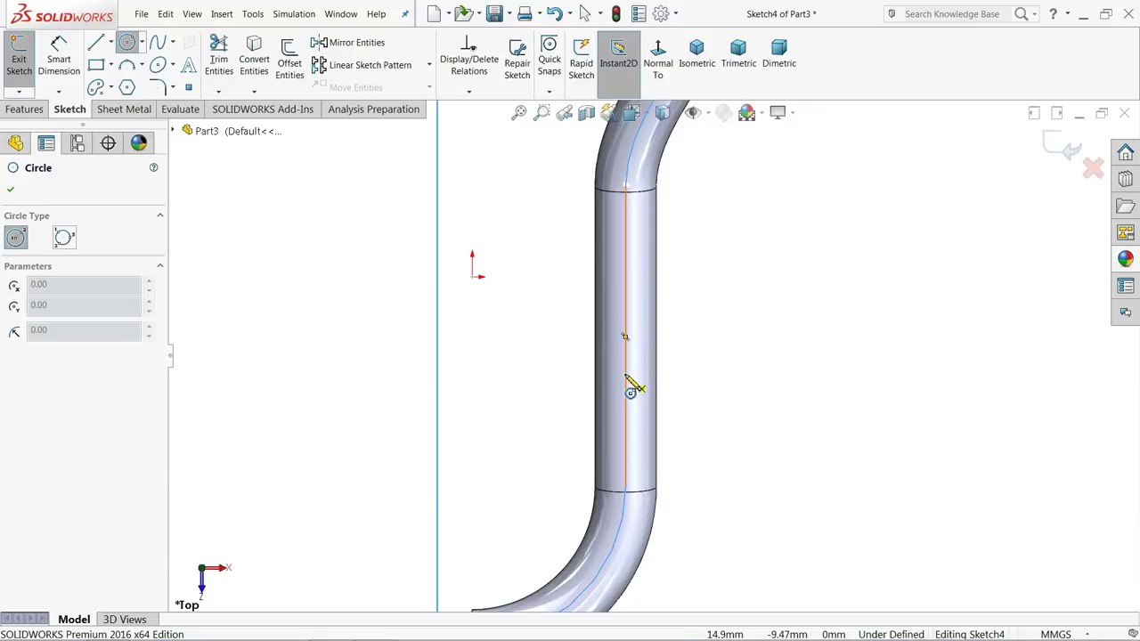
click(626, 375)
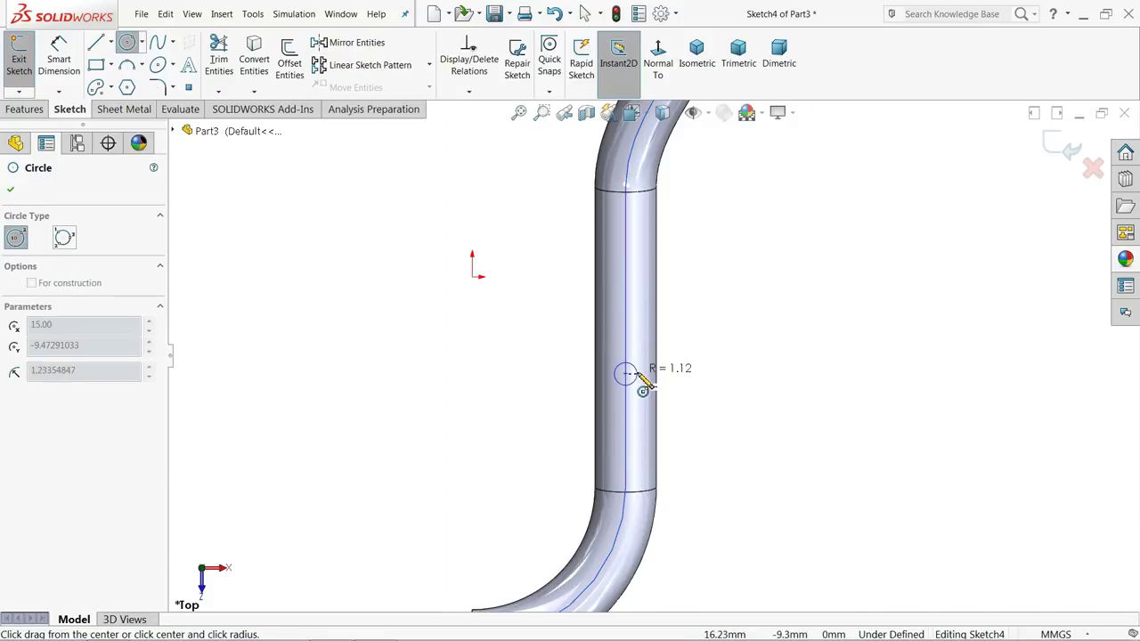
click(650, 381)
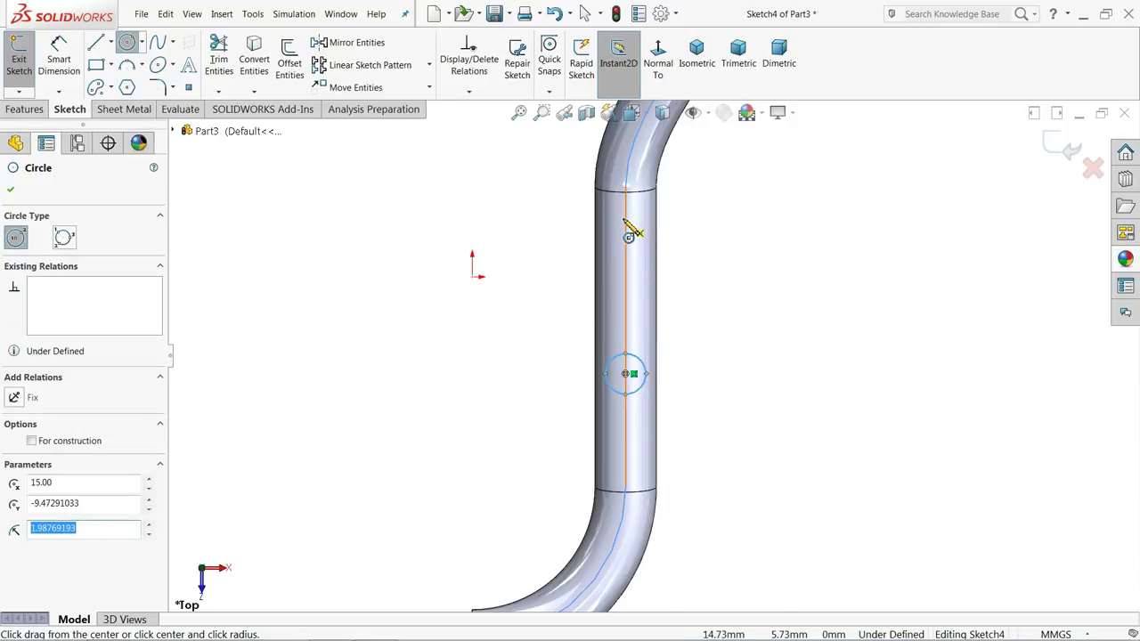
click(629, 220)
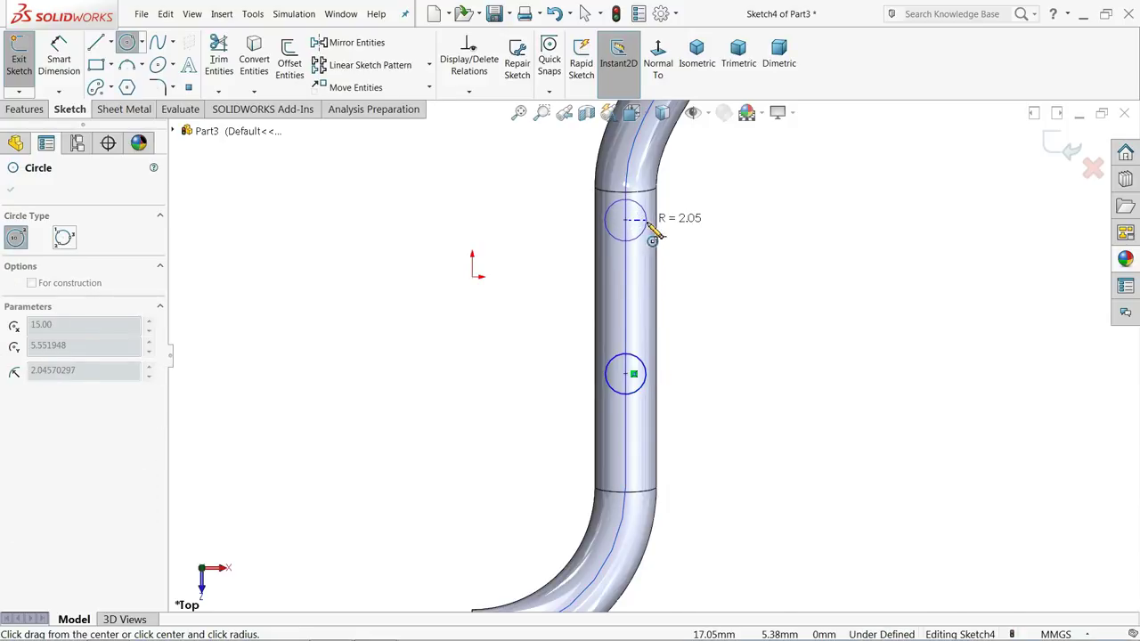
click(649, 225)
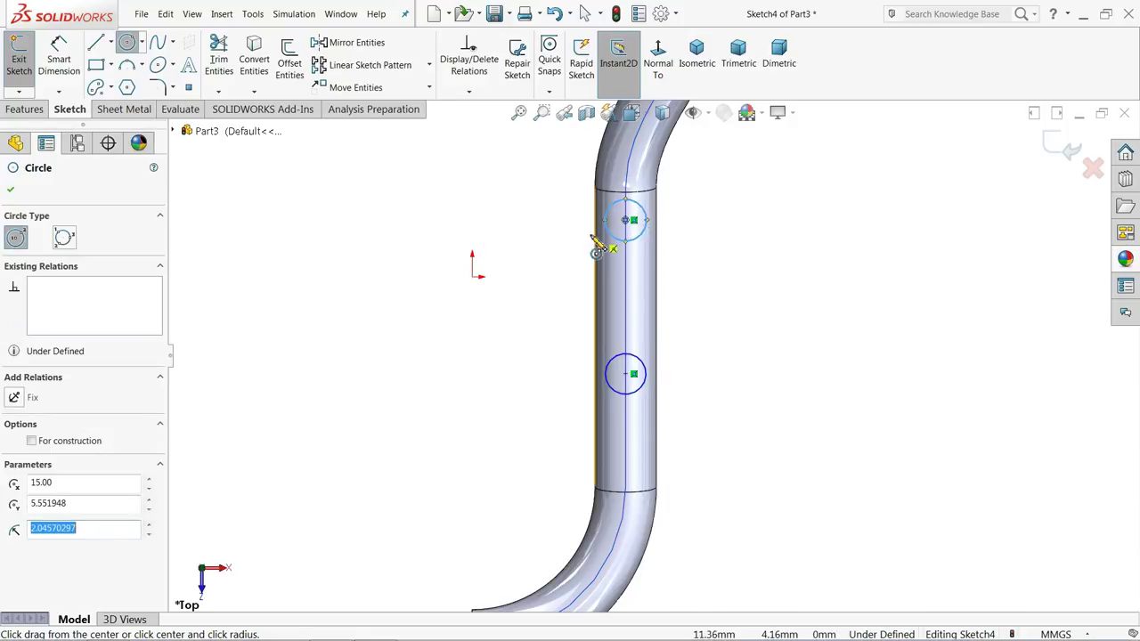
Add an Equal relation between the two circles
click(127, 43)
drag(675, 259, 635, 388)
click(703, 331)
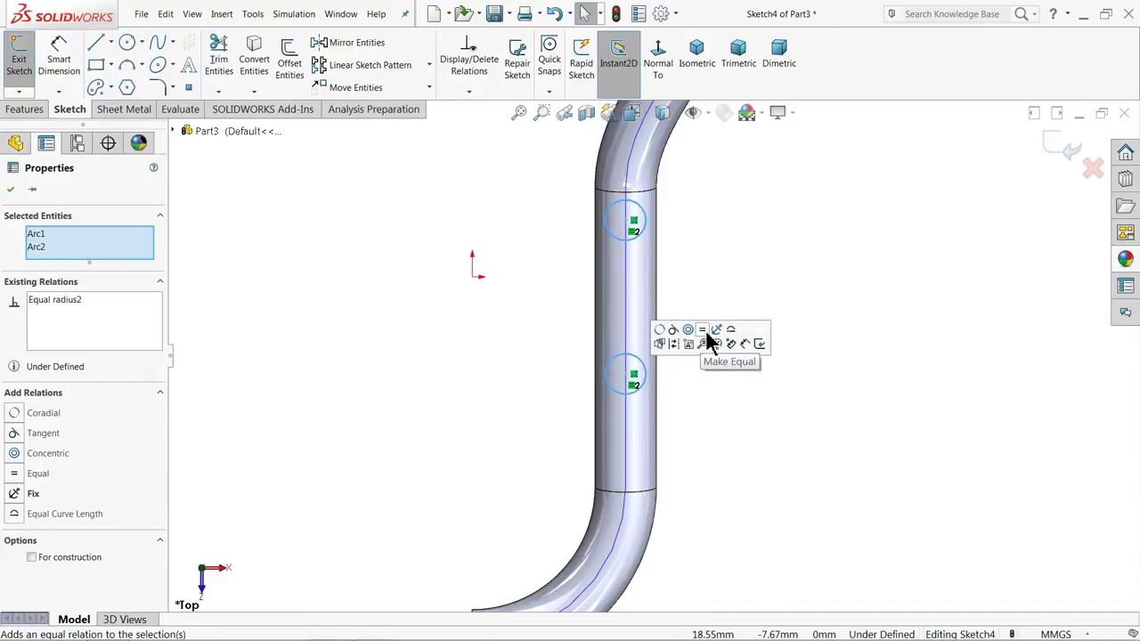
Dimension the distance between the two circle centers at 13 mm
click(57, 57)
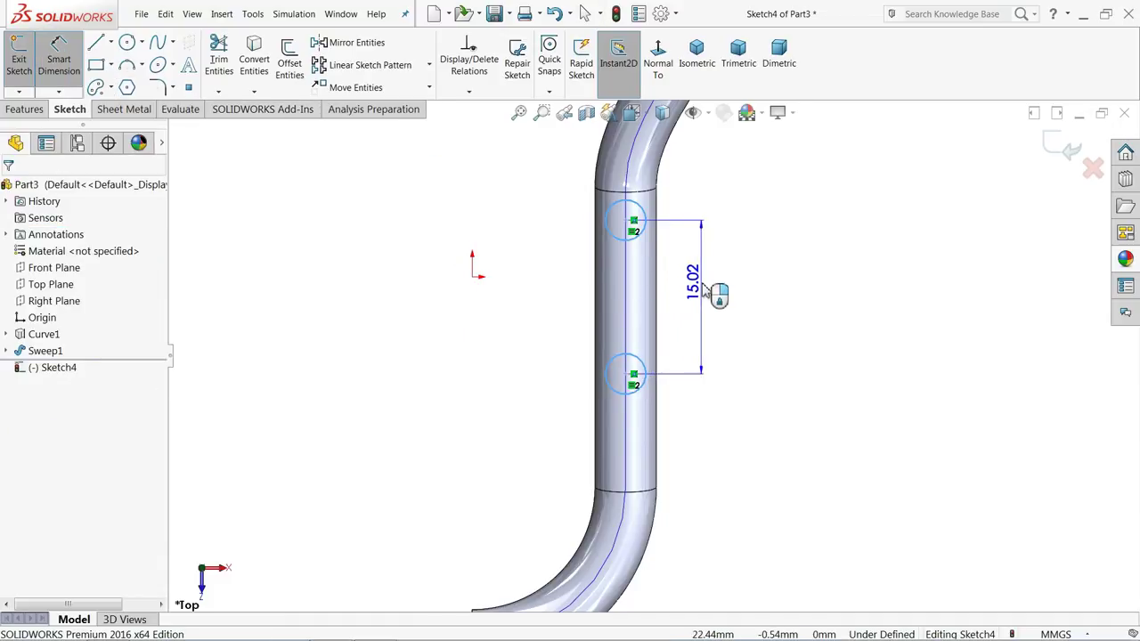
click(708, 294)
key(Return)
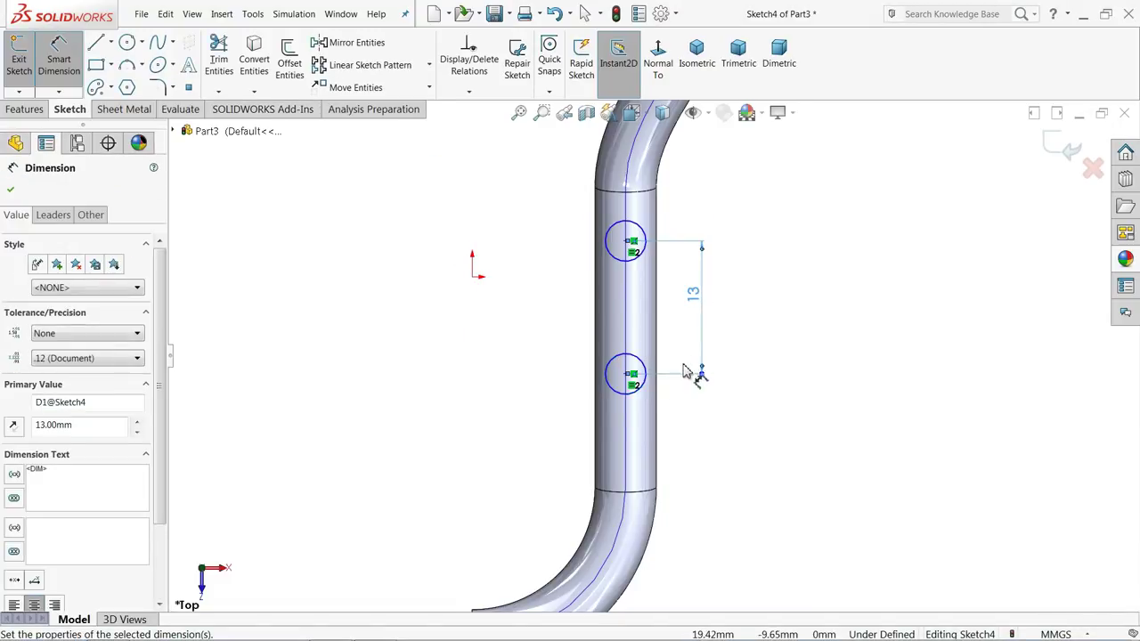
Dimension the lower circle's diameter at 2 mm
click(647, 390)
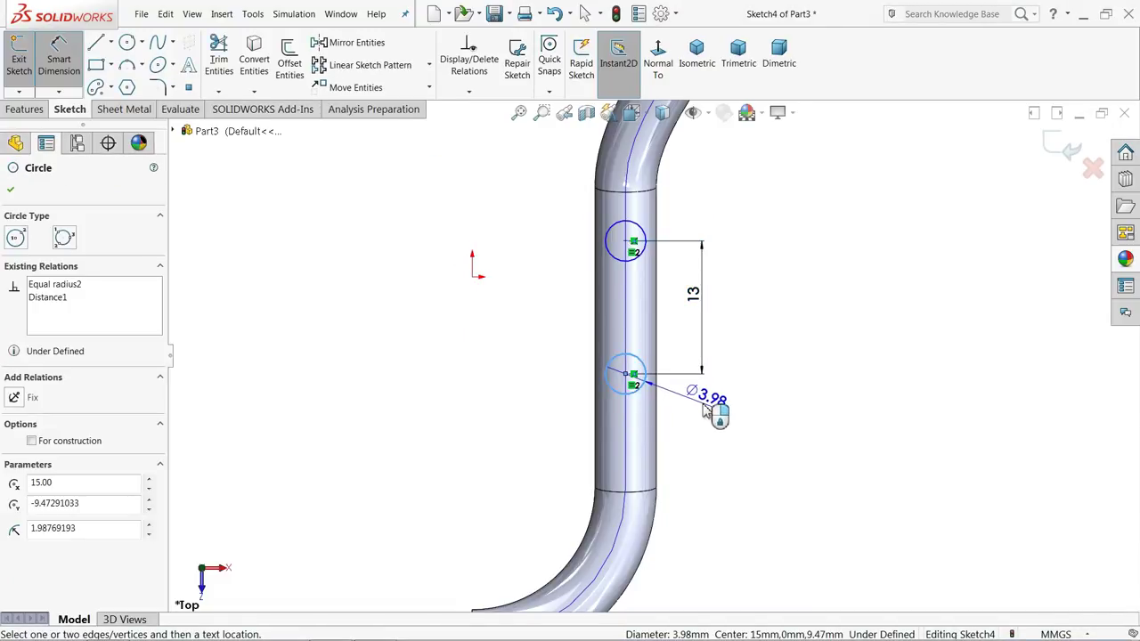
click(707, 408)
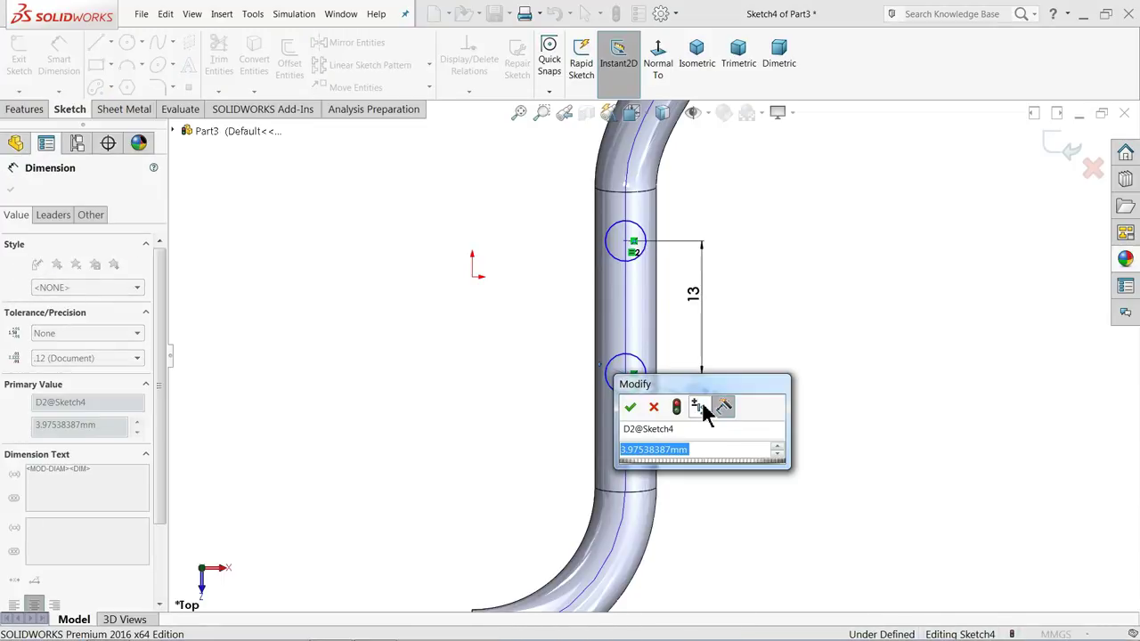
text(2)
key(Return)
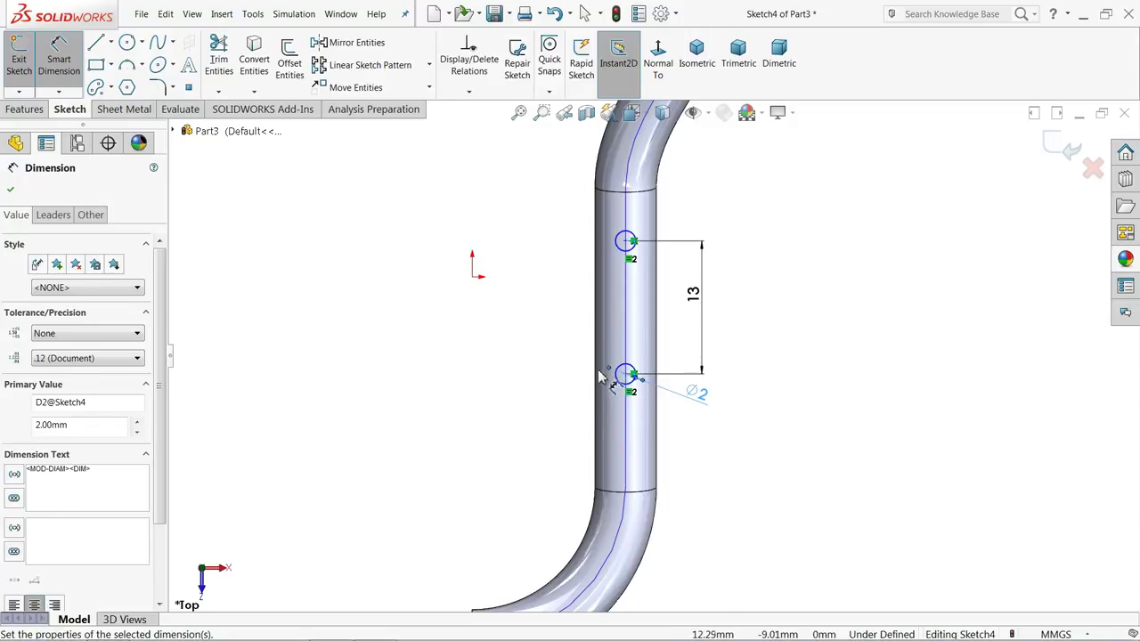
Dimension the vertical distance from the origin to the upper circle's center at 6.5 mm
scroll(604, 381, up, 5)
scroll(597, 378, up, 2)
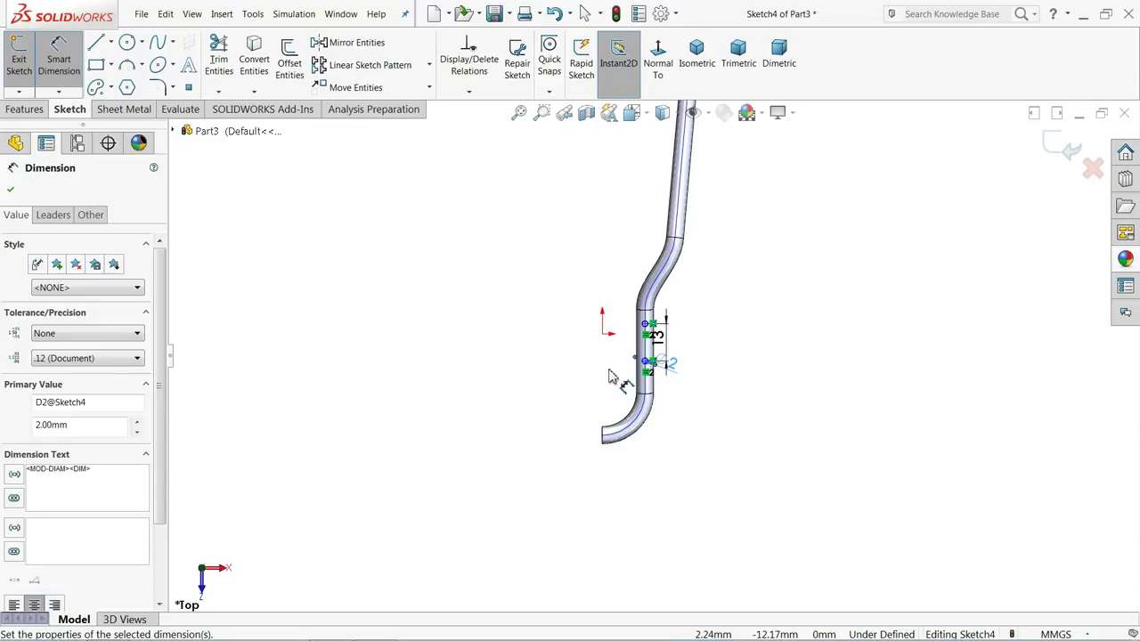
scroll(632, 371, down, 5)
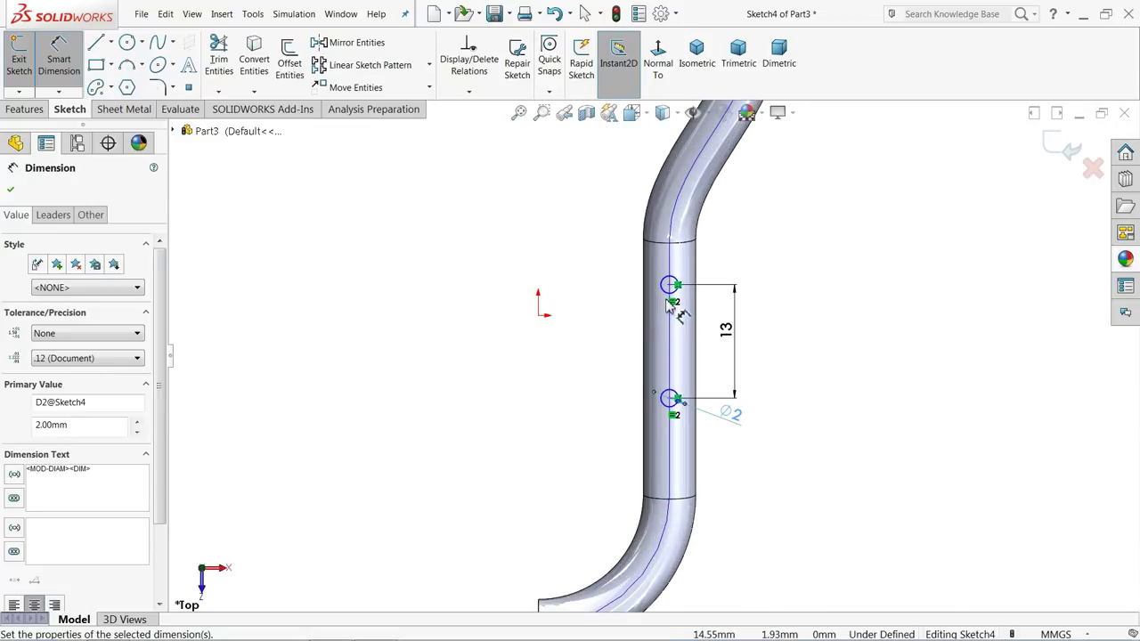
click(669, 285)
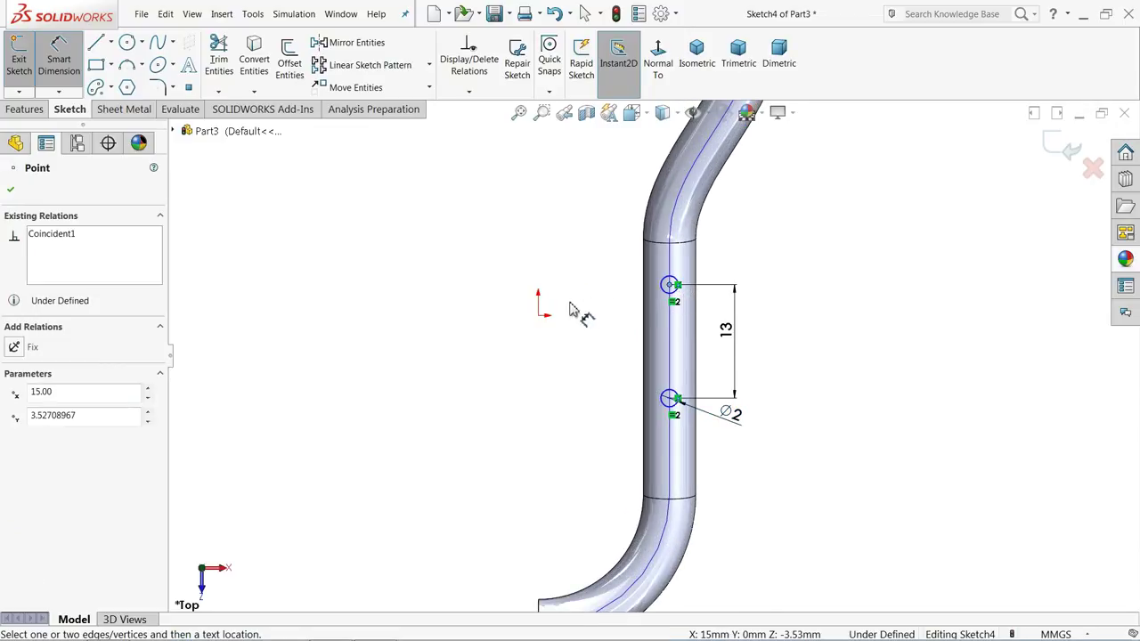
click(539, 318)
click(513, 308)
text(6.5)
key(Return)
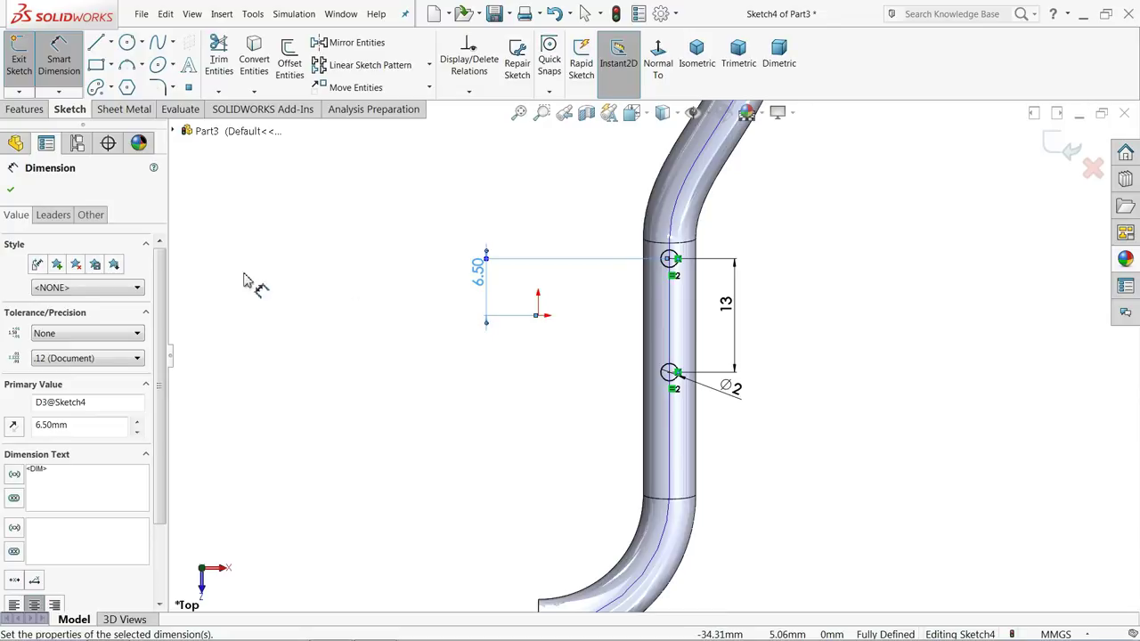
click(28, 111)
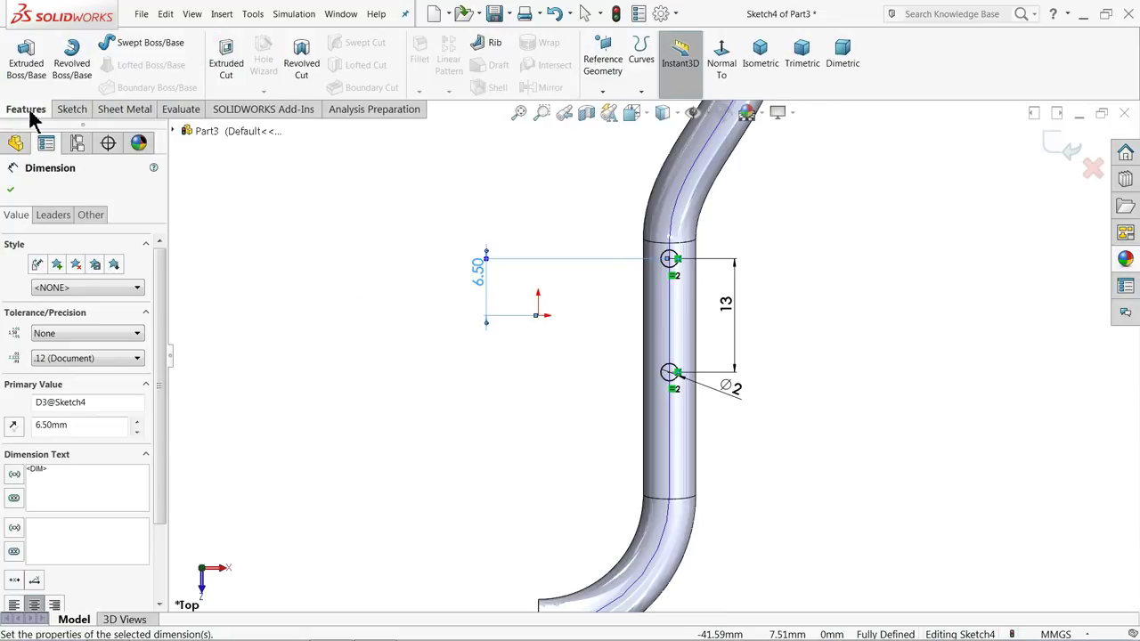
click(229, 64)
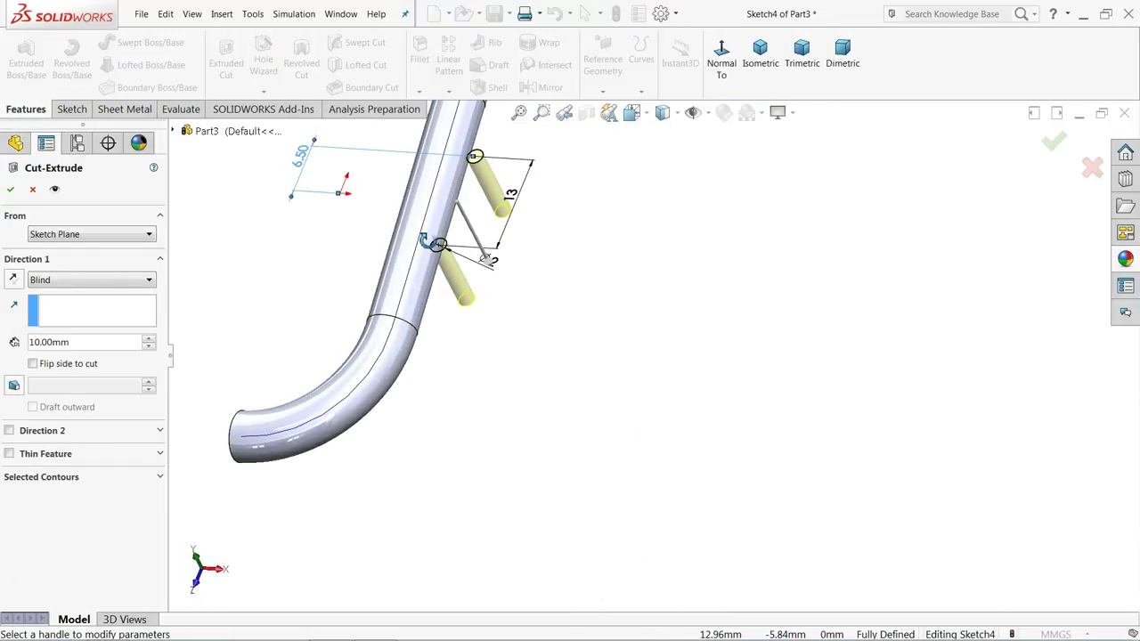
click(13, 280)
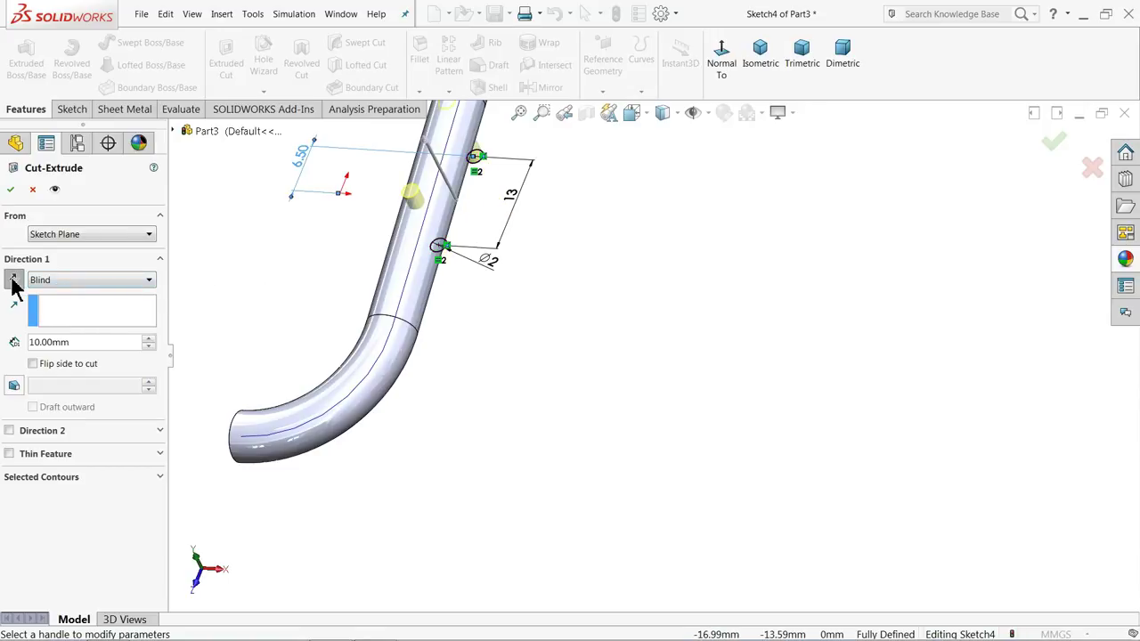
middle_drag(157, 308, 381, 295)
key(z)
key(z)
key(z)
key(z)
key(z)
key(z)
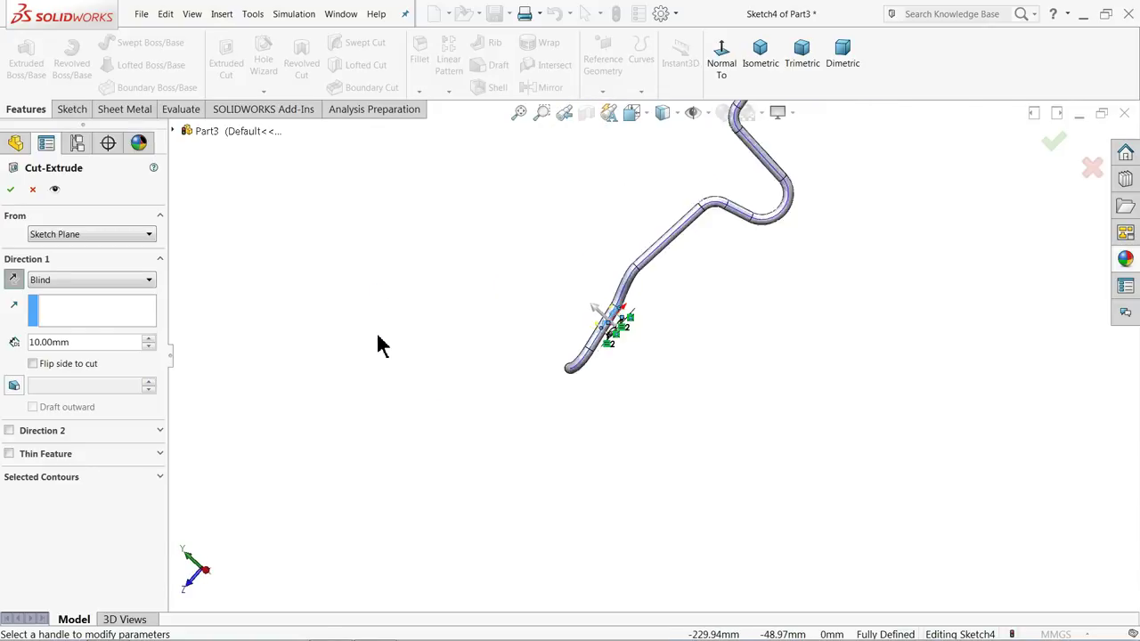
scroll(538, 374, down, 5)
middle_drag(570, 341, 580, 312)
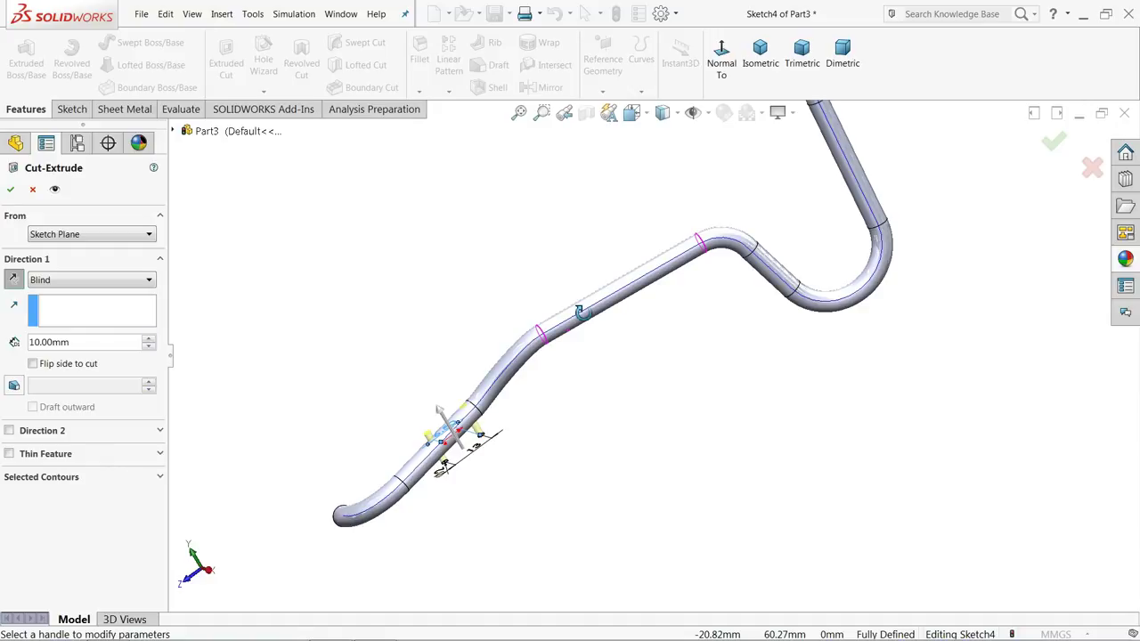
middle_drag(448, 374, 450, 402)
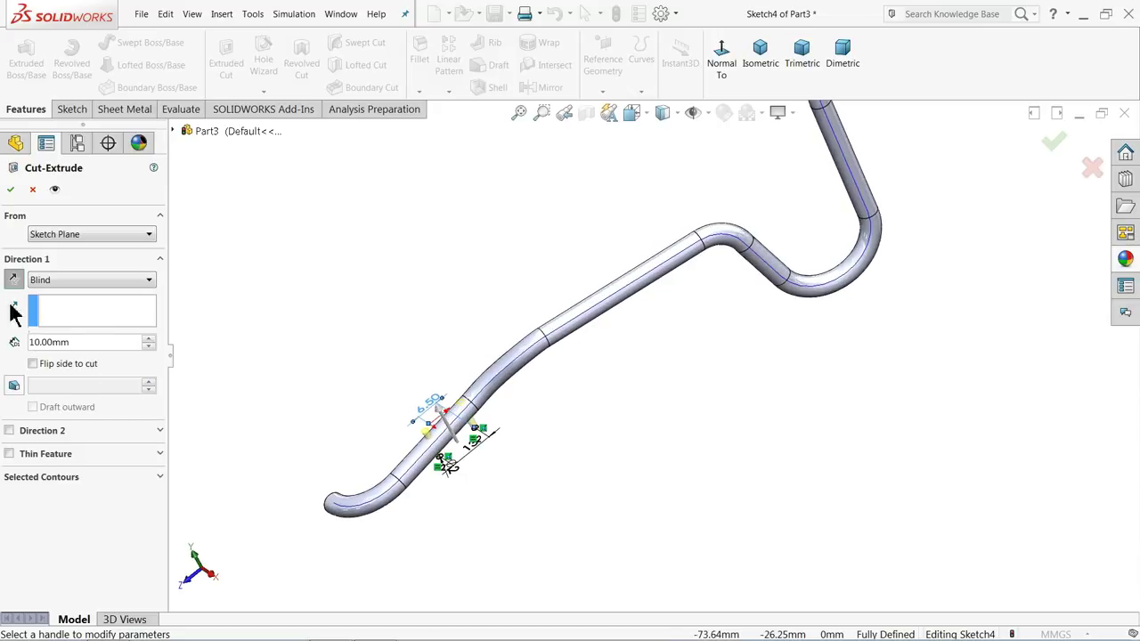
click(32, 188)
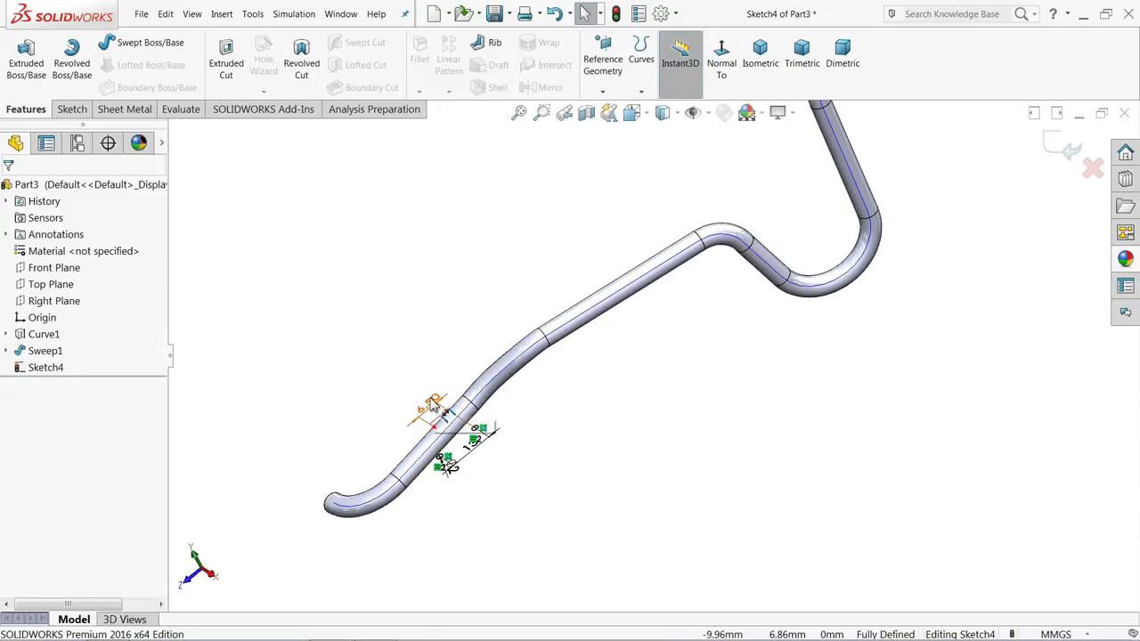
Close the two-circle sketch and delete it from the part
click(1059, 148)
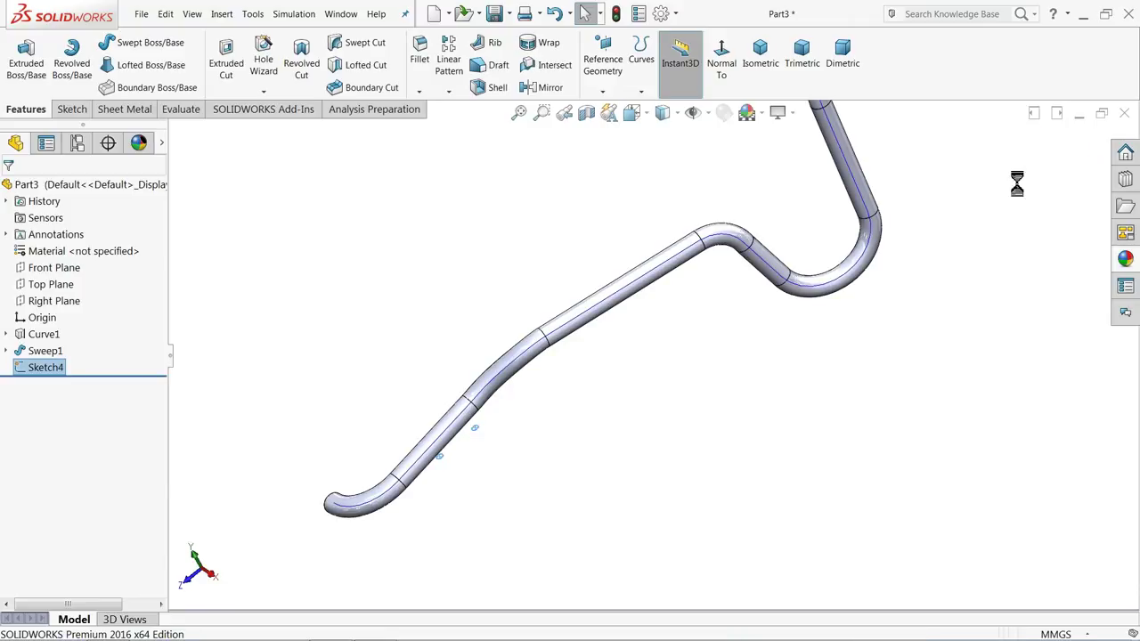
click(248, 388)
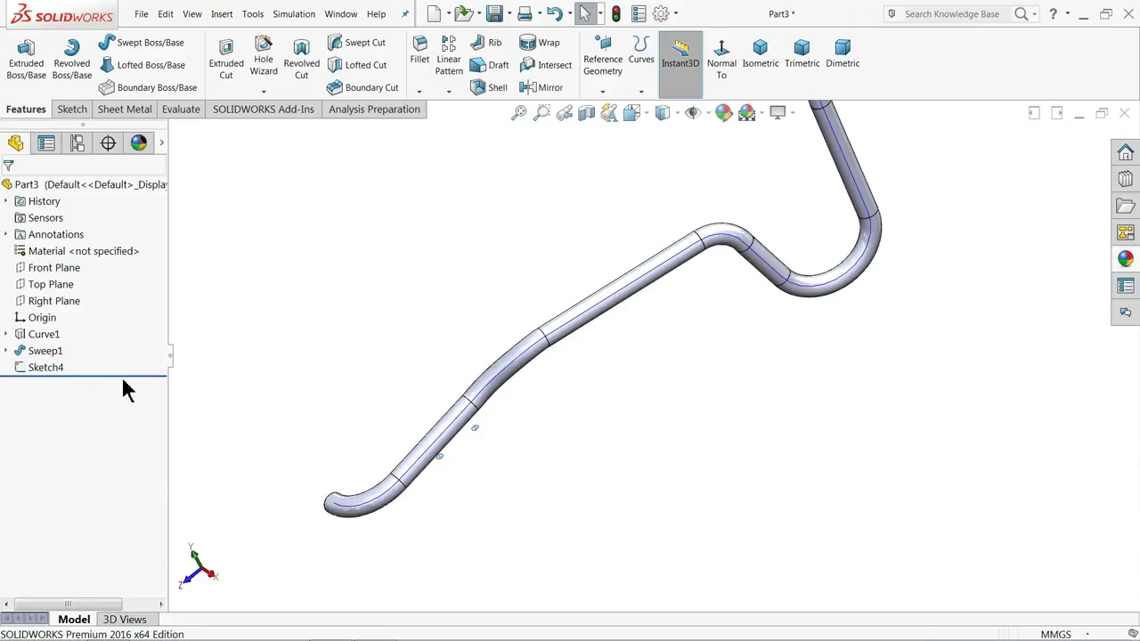
click(40, 370)
right_click(40, 369)
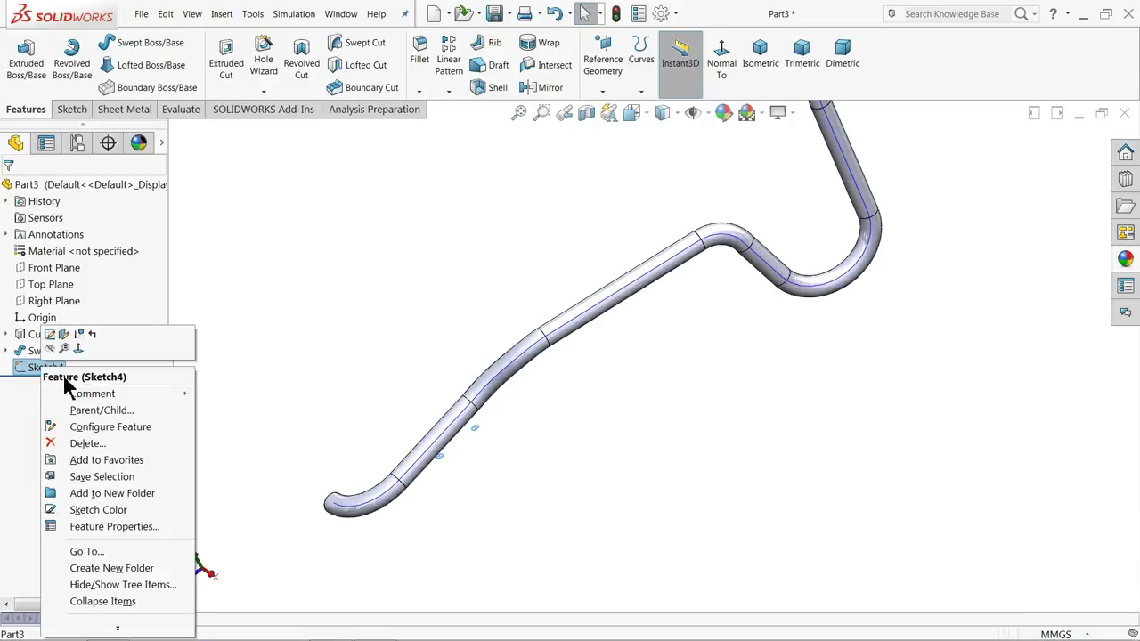
click(94, 446)
Mirror the swept tube body about the Right Plane
key(f)
middle_drag(383, 375, 489, 327)
scroll(705, 321, down, 5)
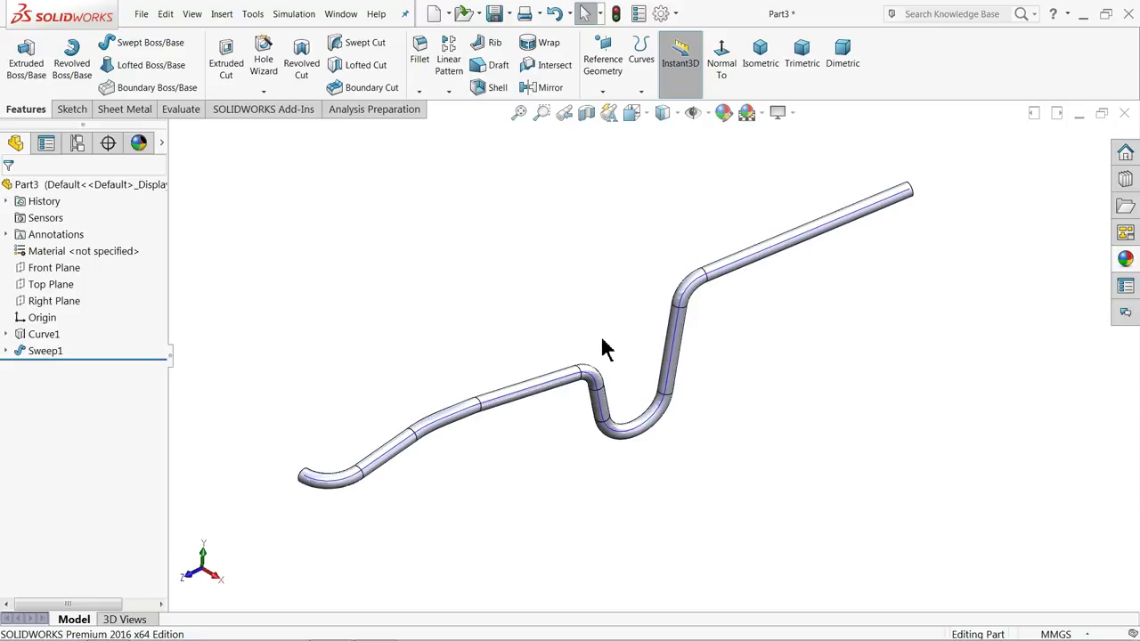
middle_drag(525, 407, 496, 410)
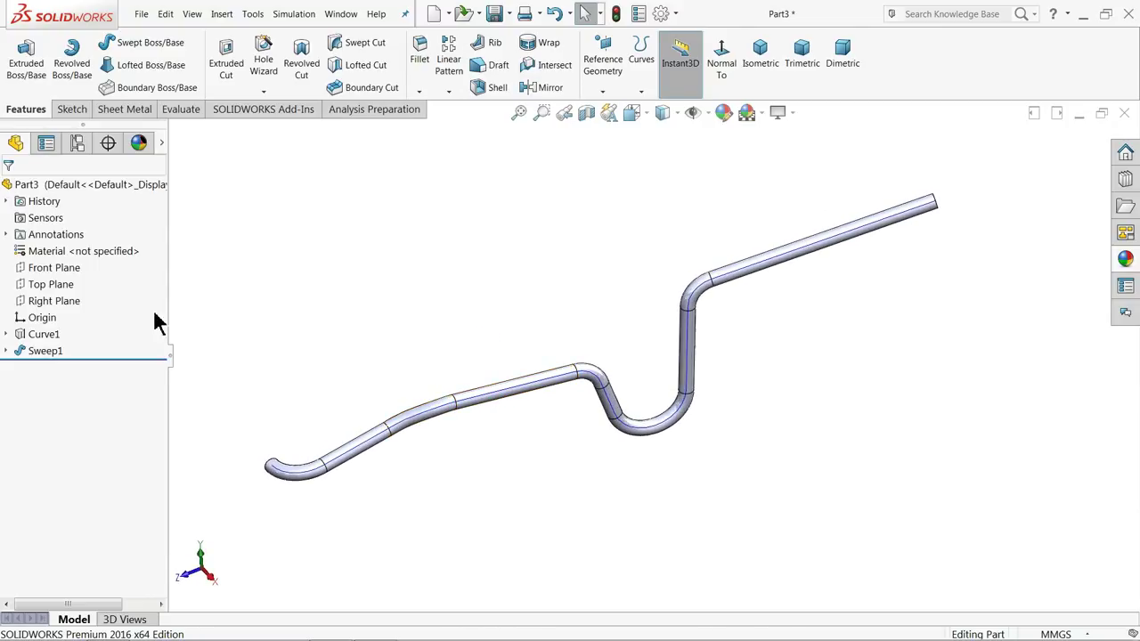
click(49, 301)
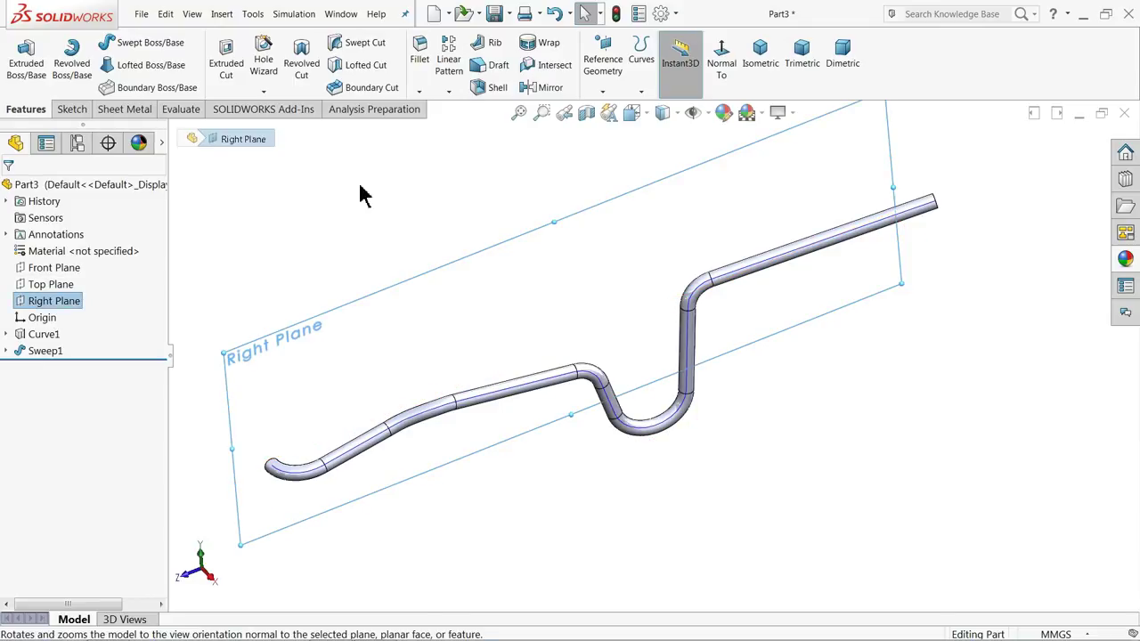
click(546, 87)
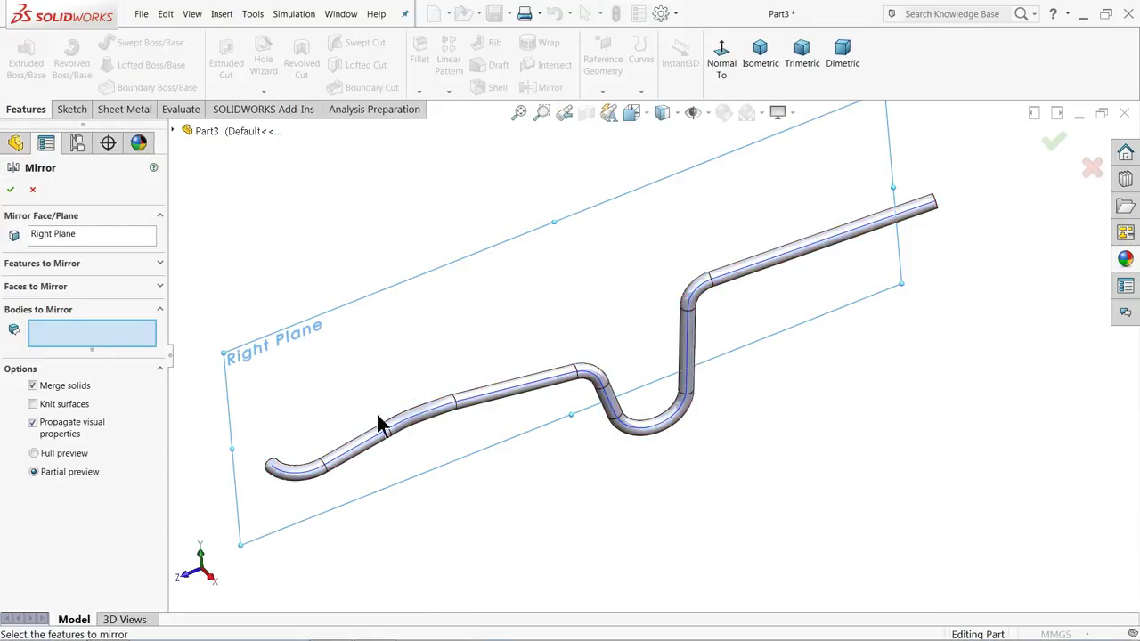
click(424, 427)
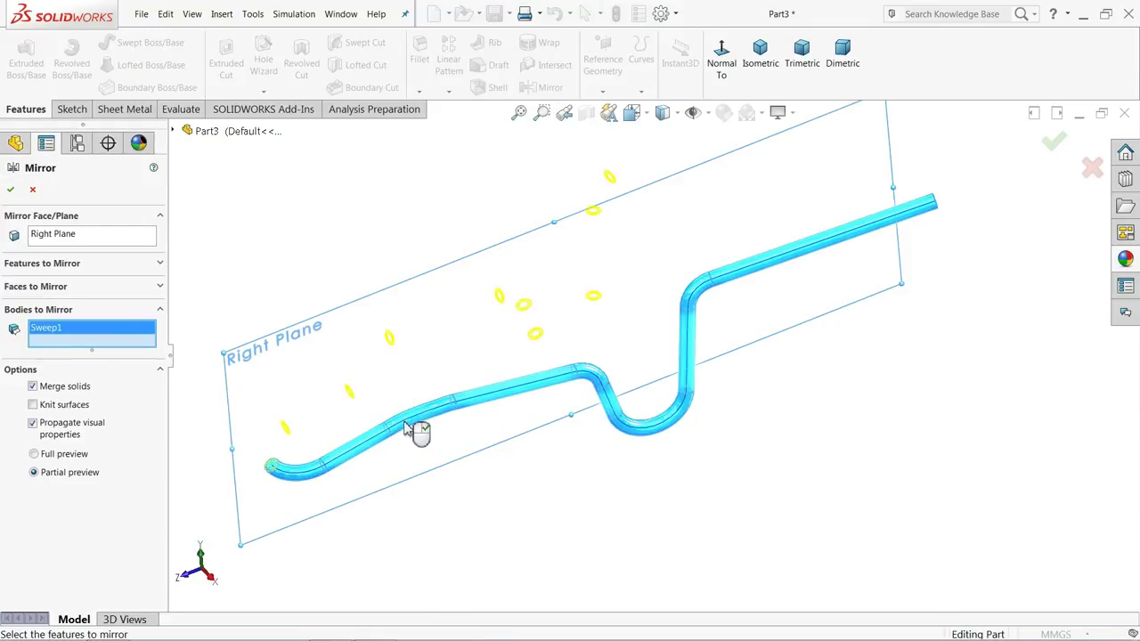
click(12, 192)
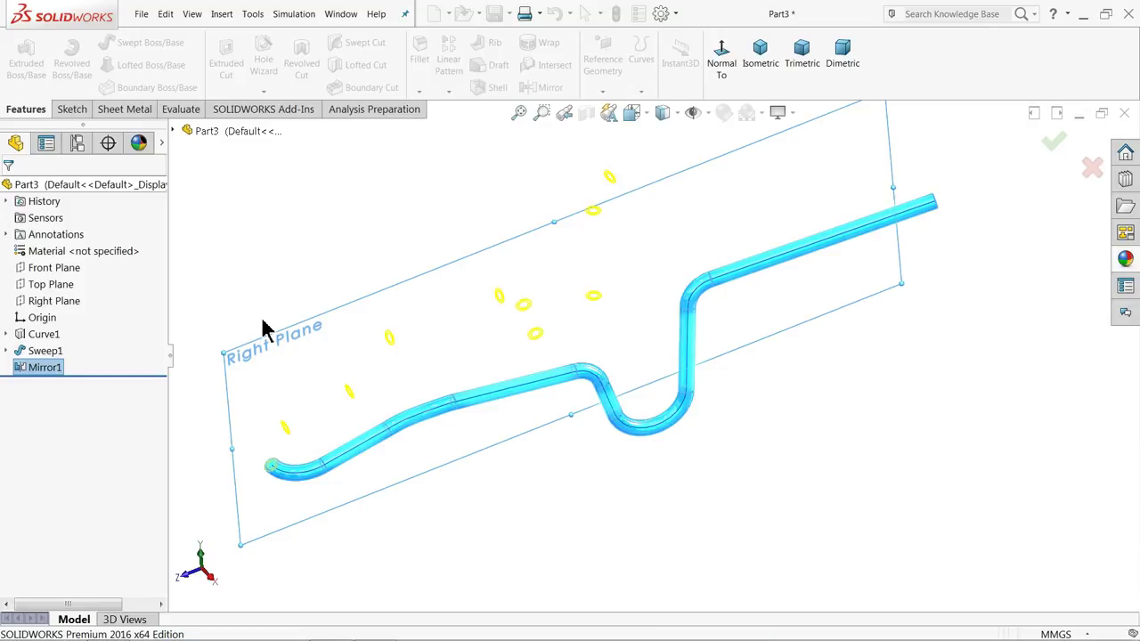
Hide the projected curve that runs through the tube
middle_drag(333, 351, 323, 330)
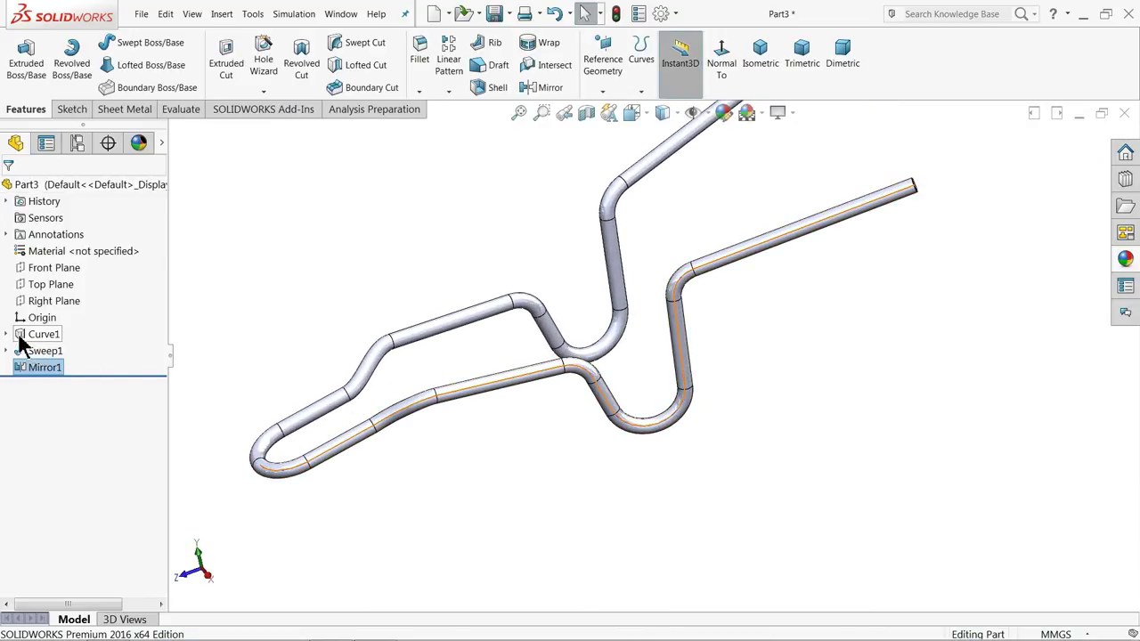
click(29, 337)
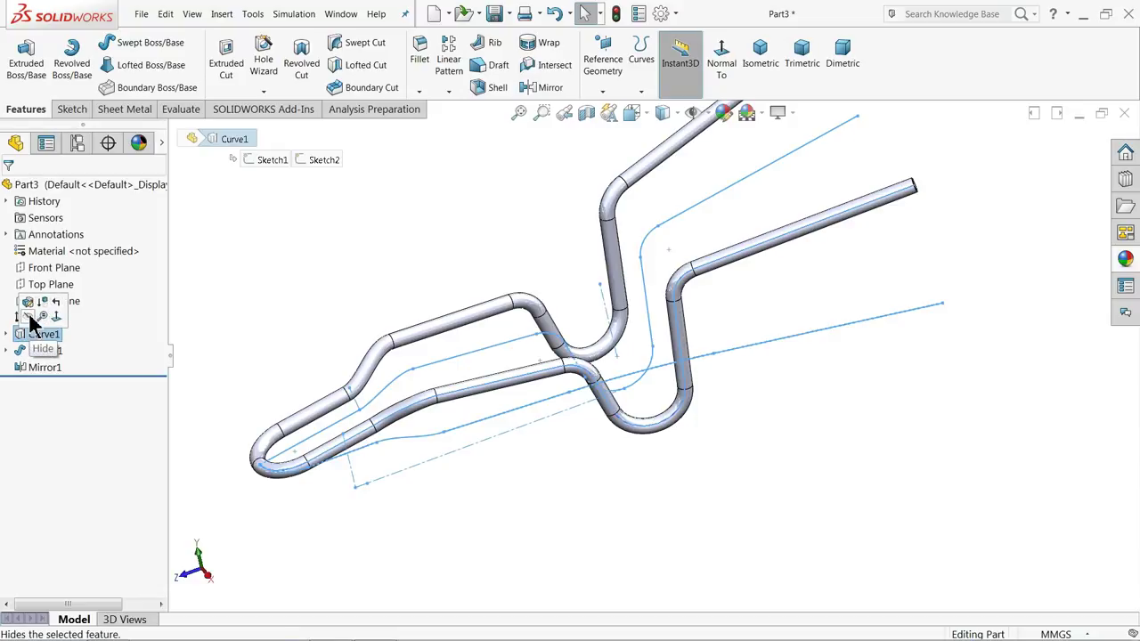
click(30, 318)
middle_drag(383, 287, 424, 274)
Apply the polished steel appearance from the Metal category to the whole part
click(100, 185)
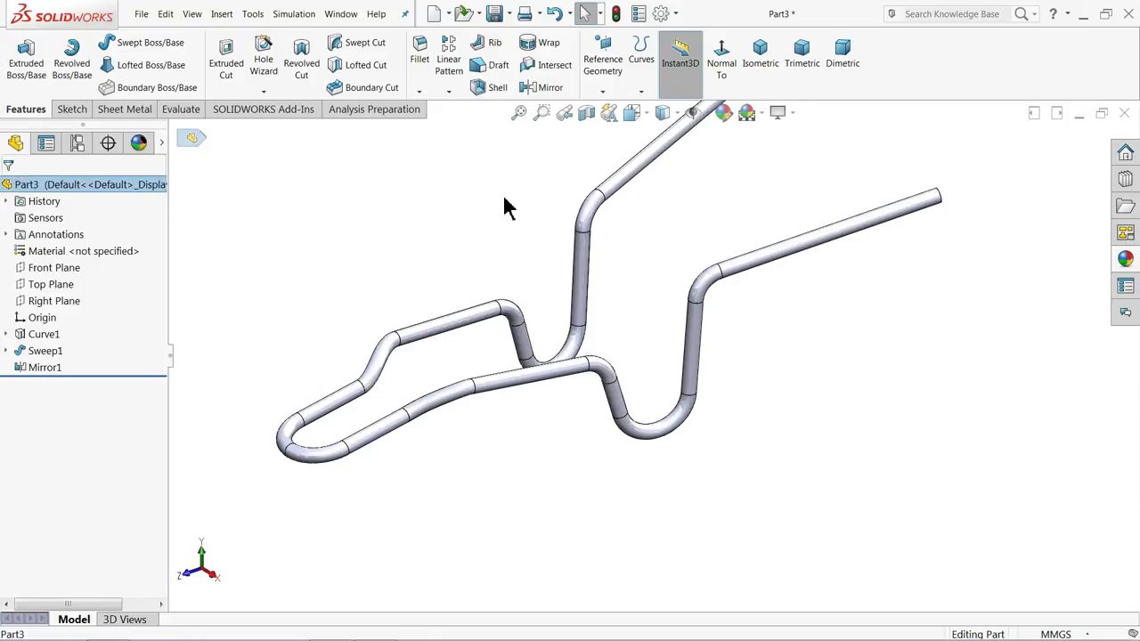
click(1128, 262)
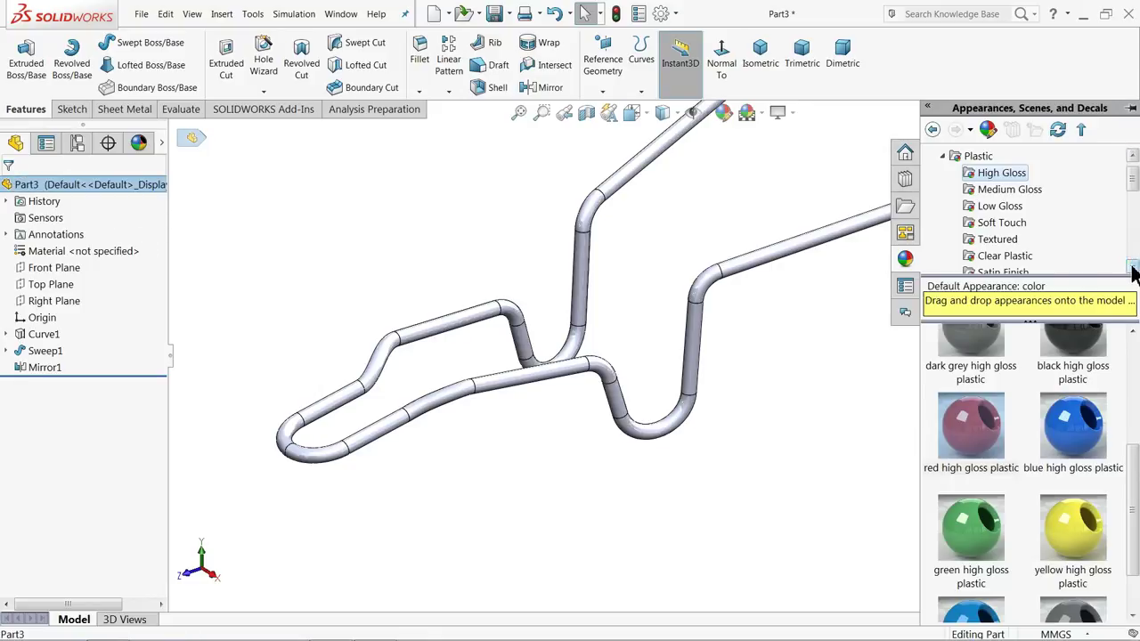
click(944, 158)
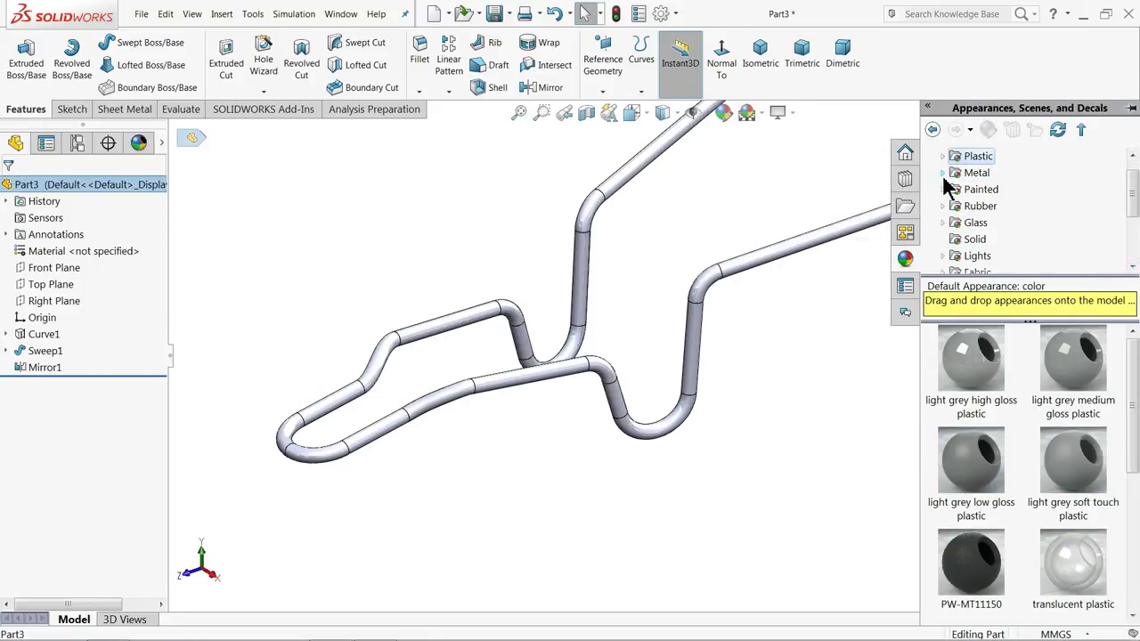
click(944, 175)
click(987, 175)
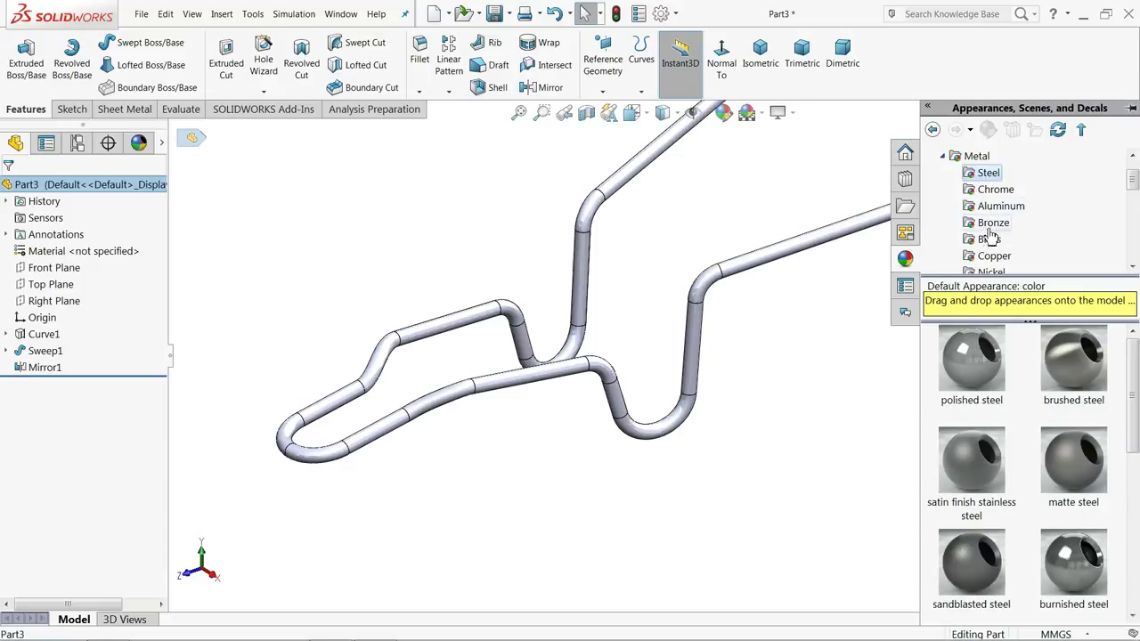
click(972, 385)
middle_drag(729, 372, 695, 374)
scroll(695, 374, up, 5)
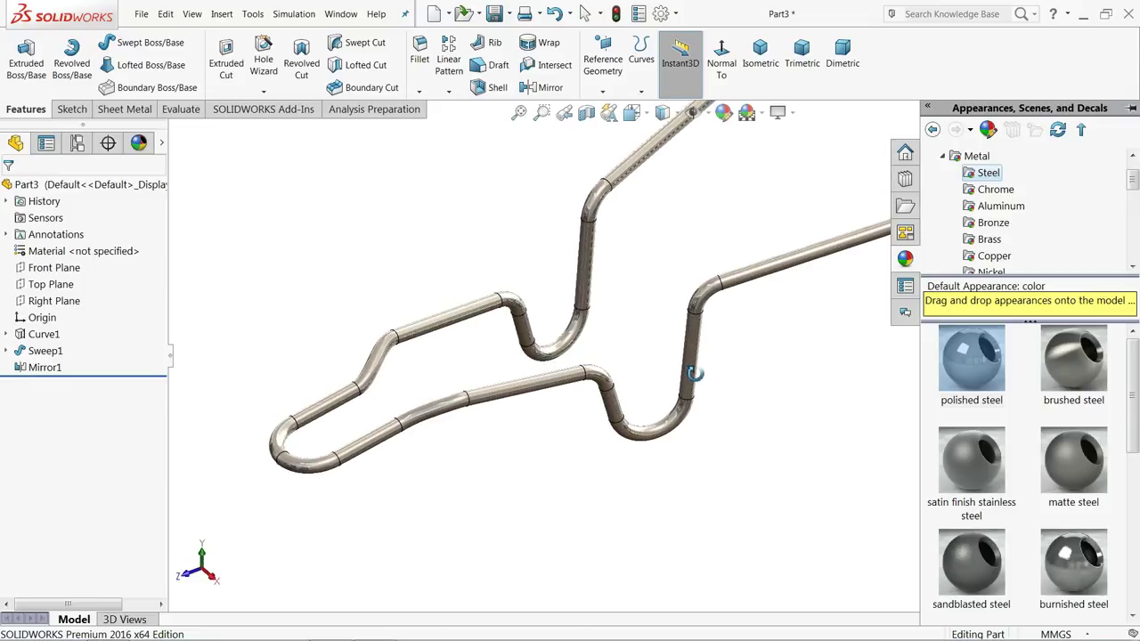
scroll(669, 310, down, 3)
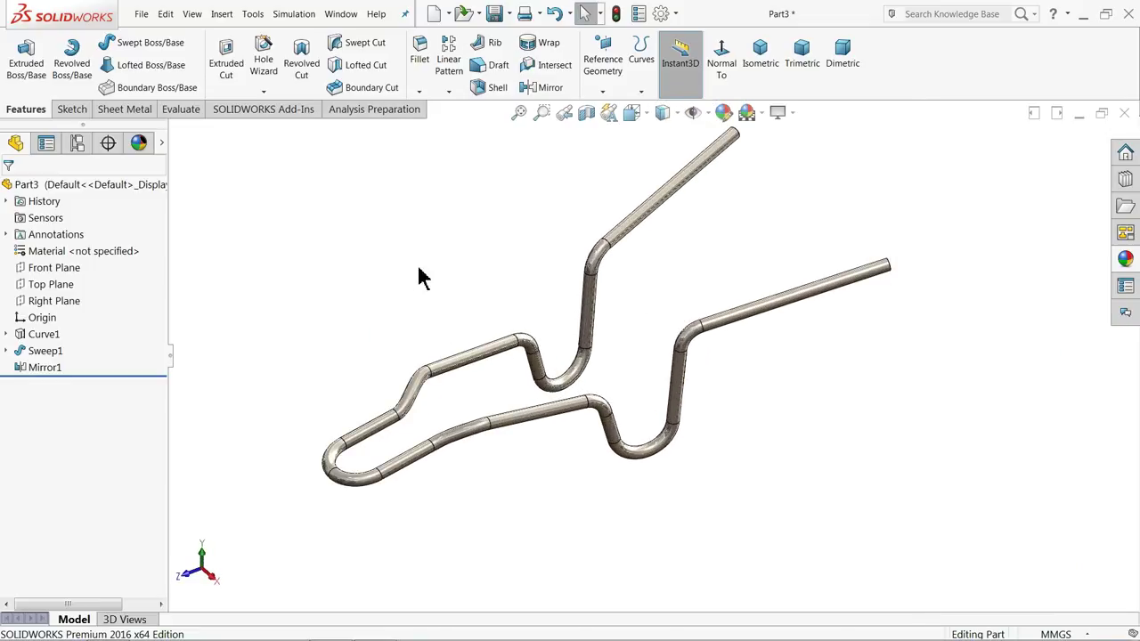
Save the part as 2.Frame in the Wheel Barrow folder
click(496, 18)
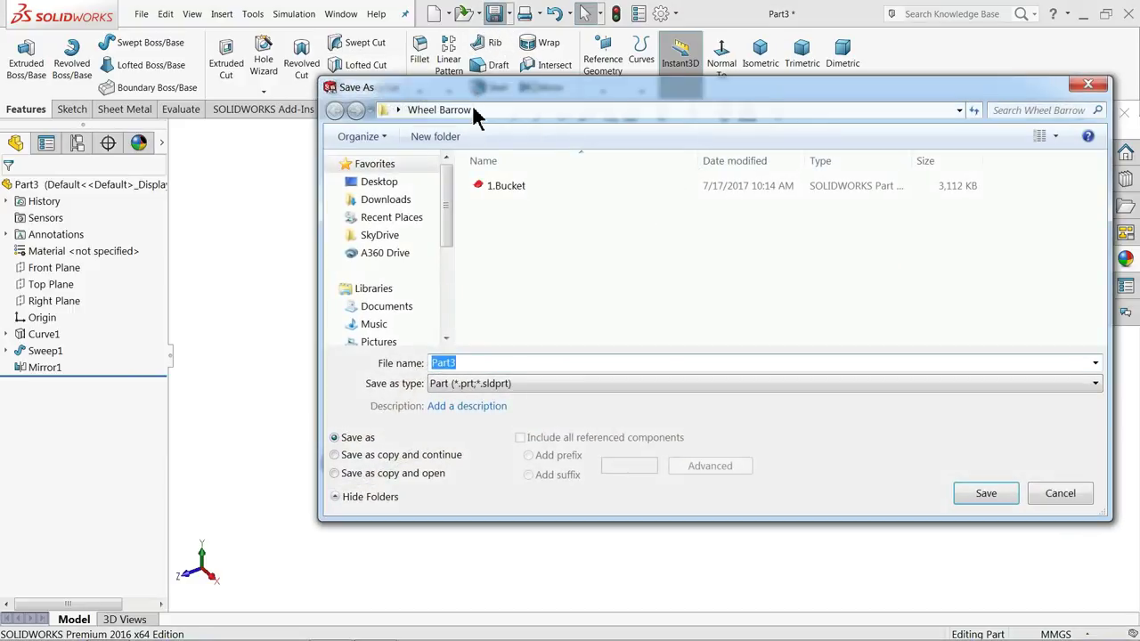
text(2.)
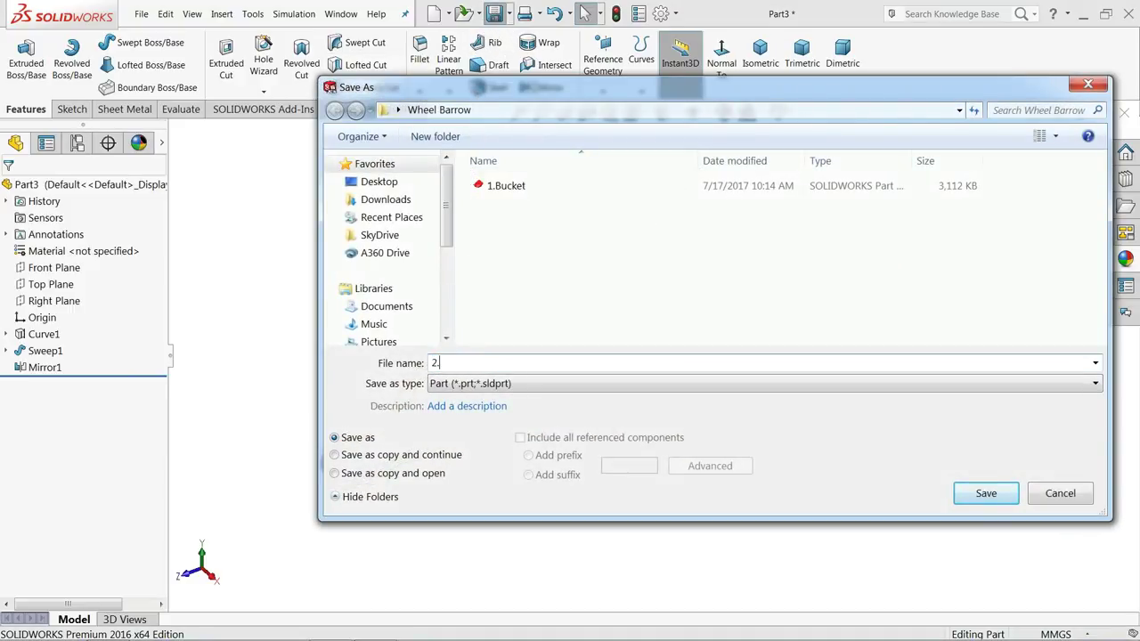
text(Frame)
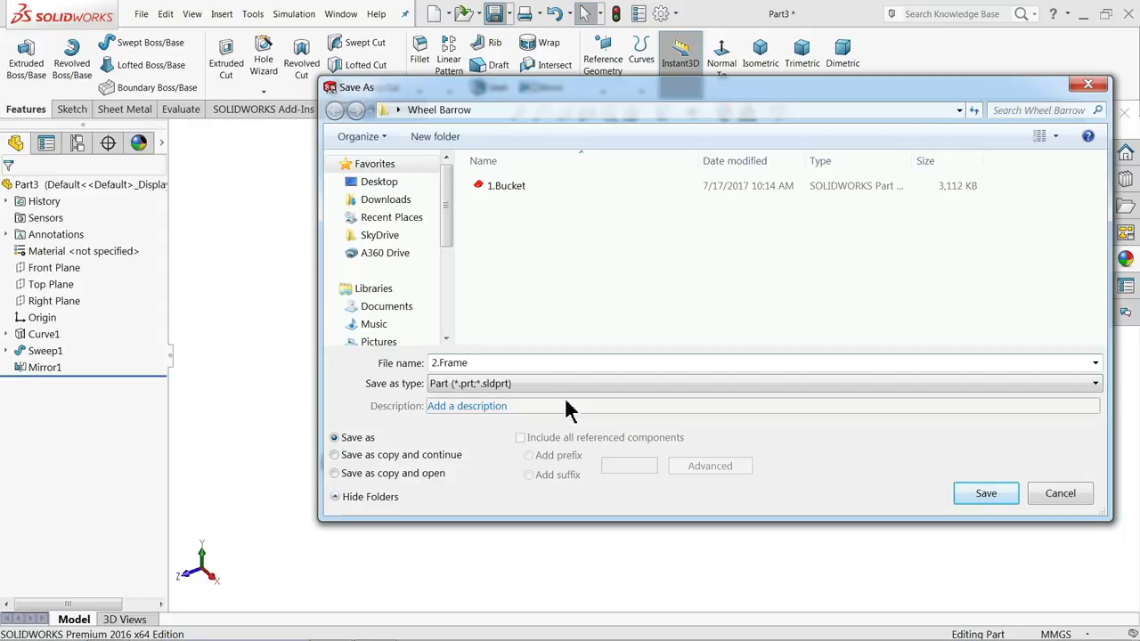
click(980, 499)
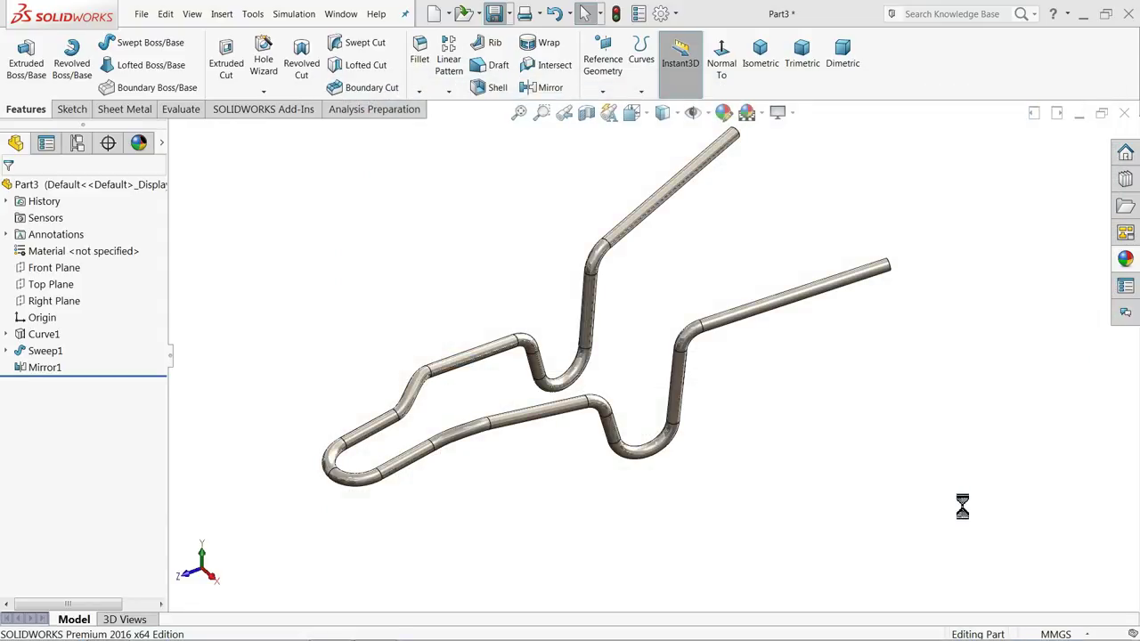
middle_drag(533, 456, 479, 485)
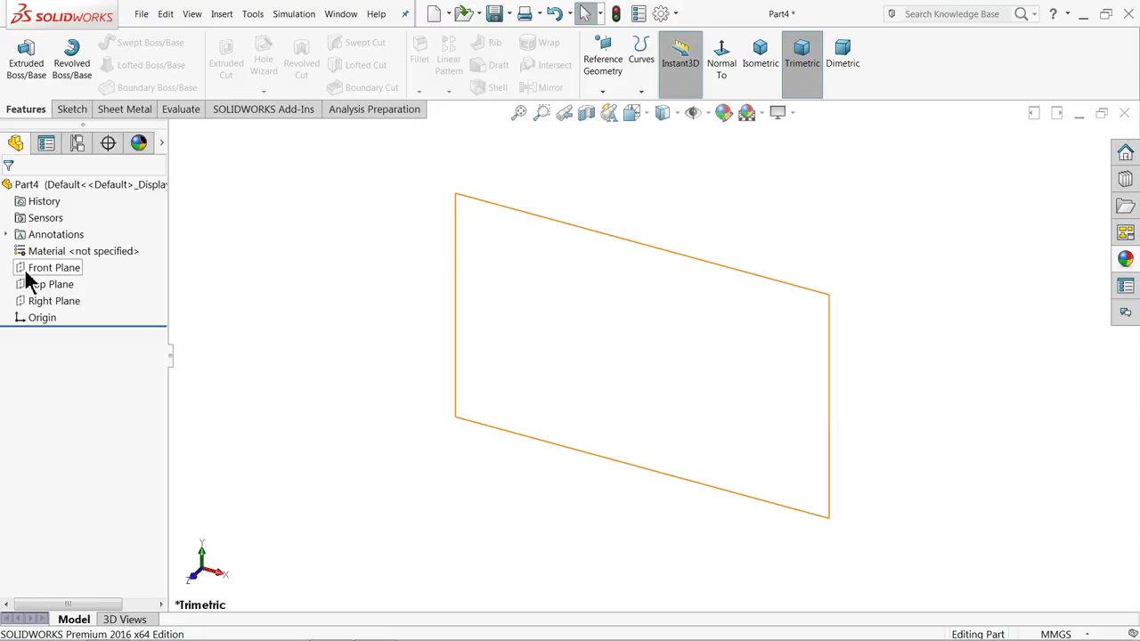
Sketch two concentric circles centred on the origin on the Front Plane, with radii of about 79 mm and 62 mm
click(26, 272)
click(34, 253)
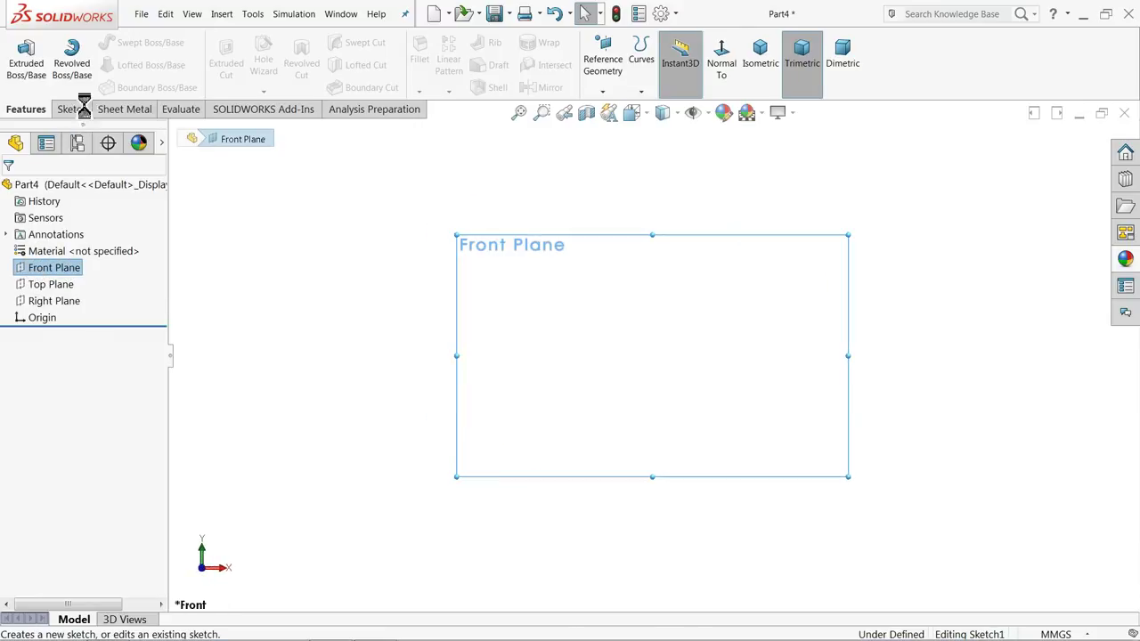
click(128, 42)
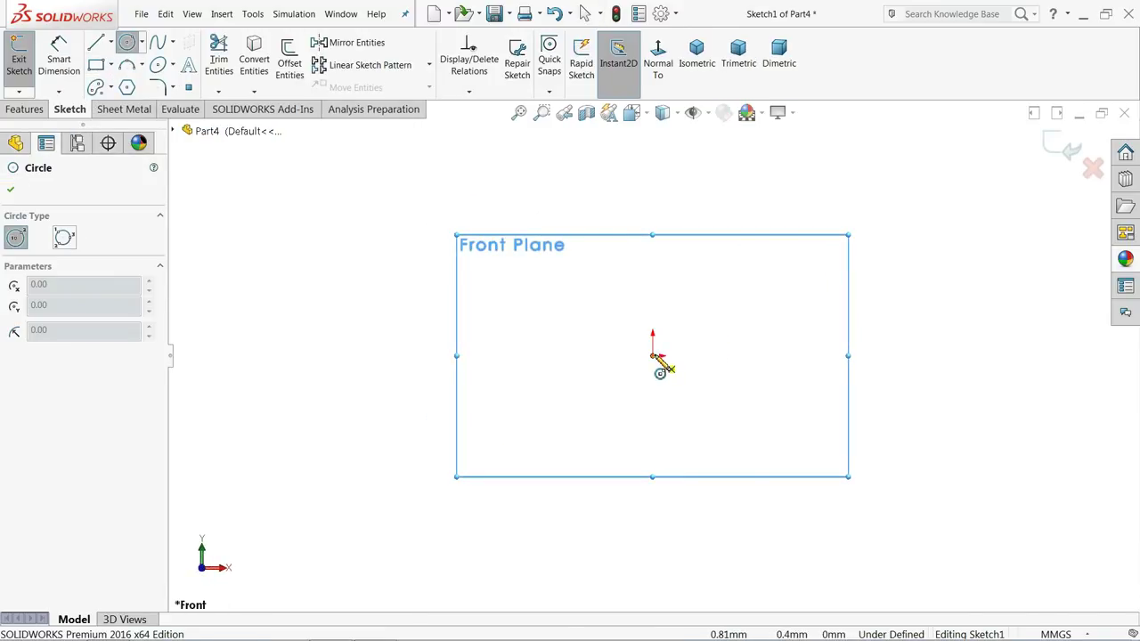
click(652, 355)
click(652, 184)
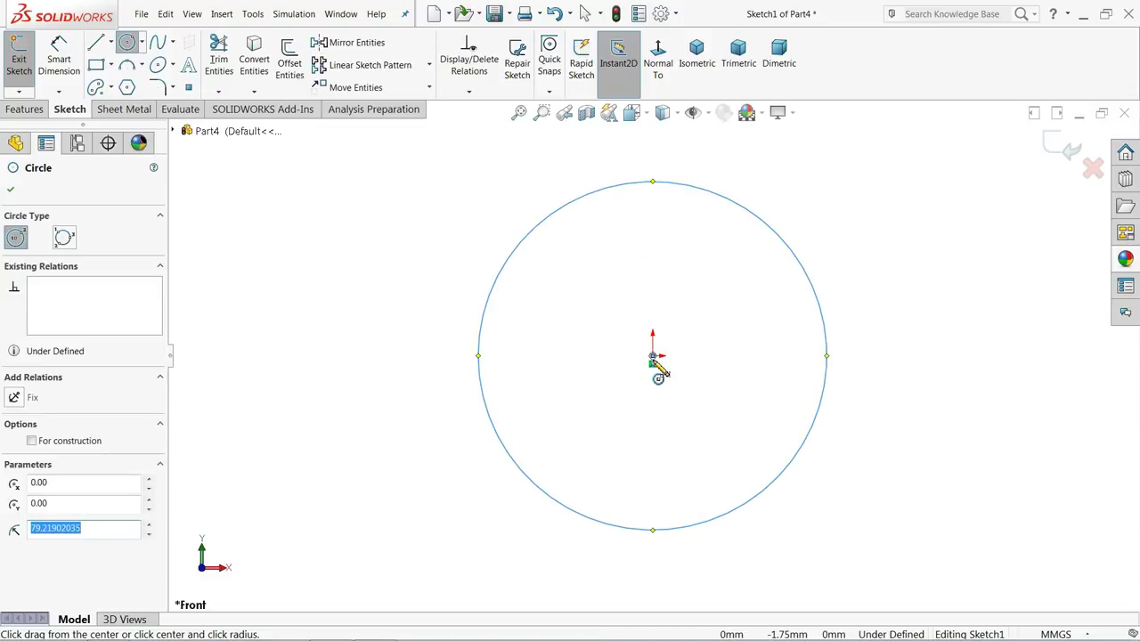
click(653, 357)
click(583, 237)
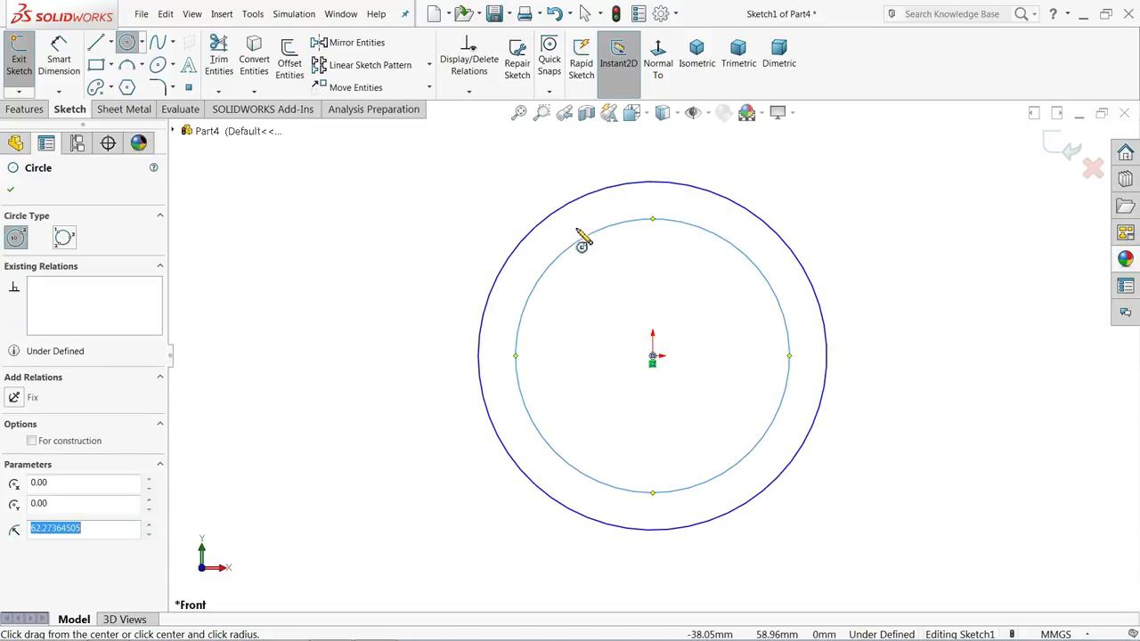
Dimension the outer circle's diameter at 7.5 mm
click(59, 59)
click(482, 349)
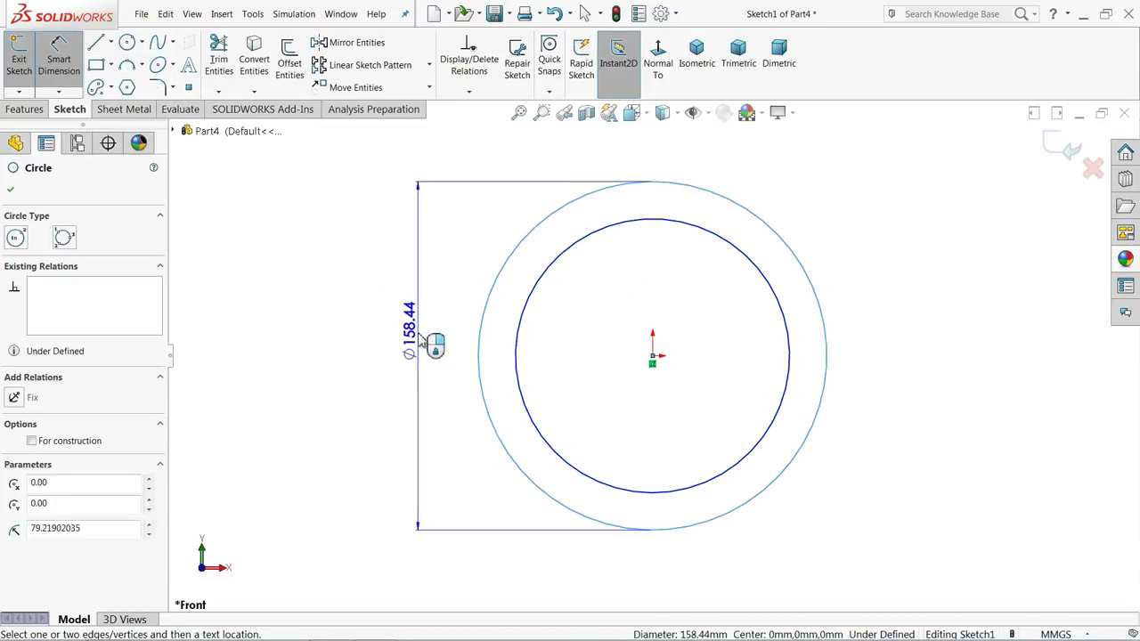
click(432, 347)
text(7.5)
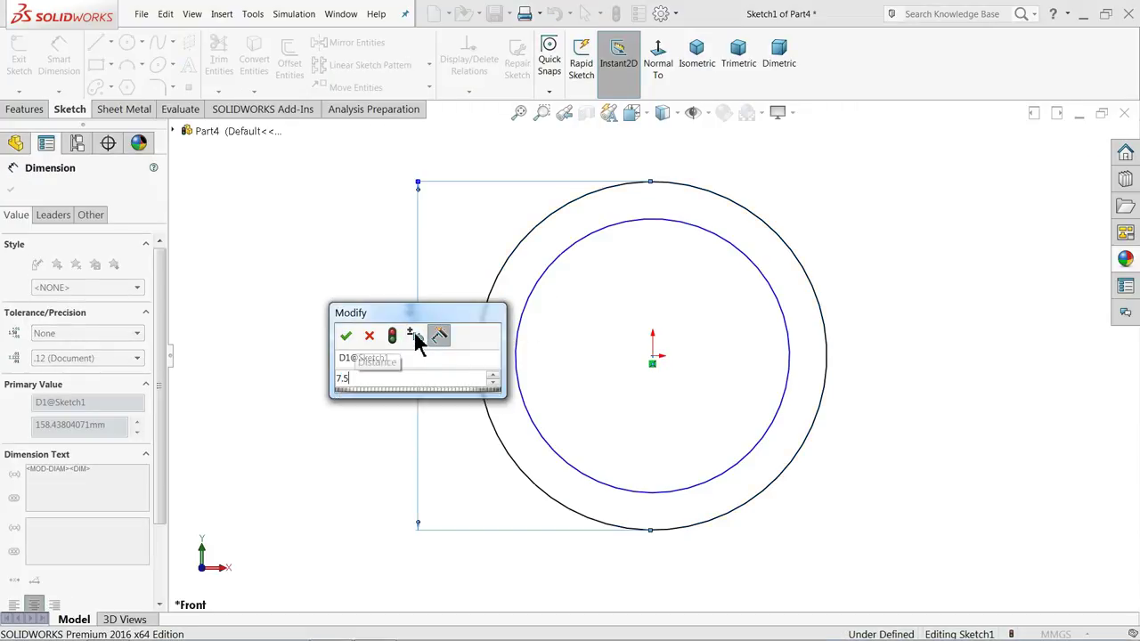
key(Return)
Dimension the radial gap between the inner and outer circles at 0.75 mm
click(517, 352)
click(482, 344)
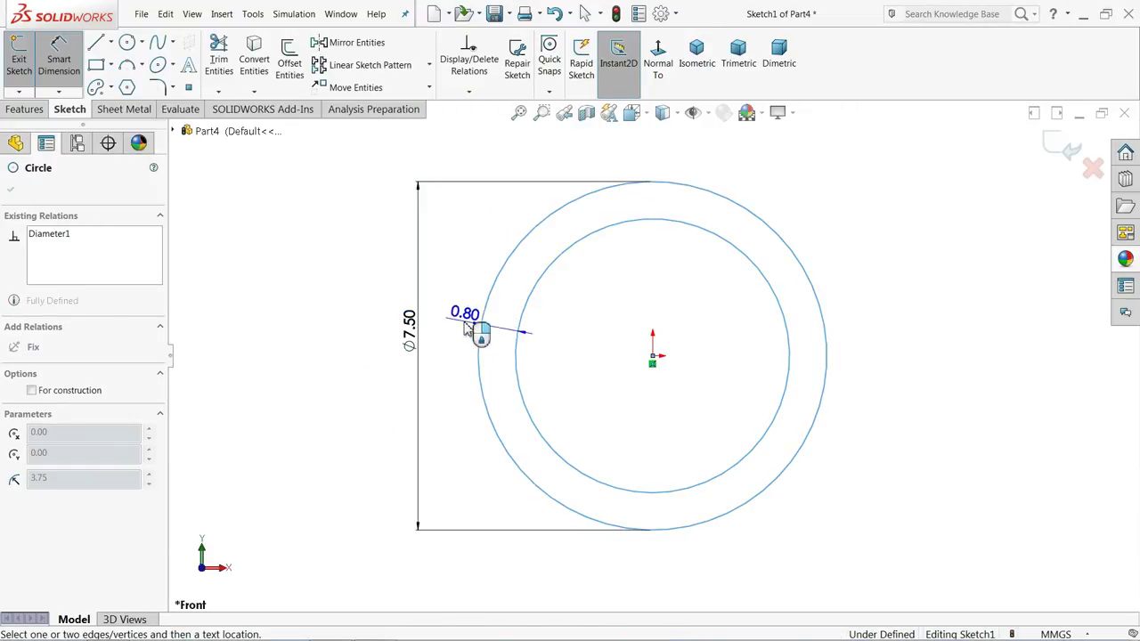
click(454, 318)
text(0.75)
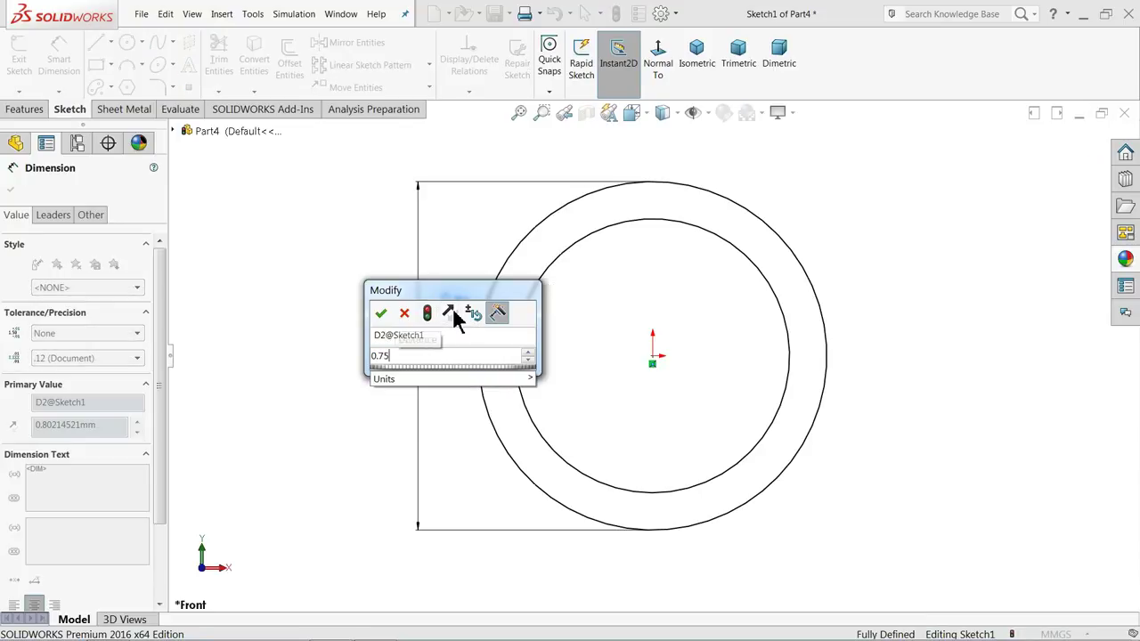
key(Return)
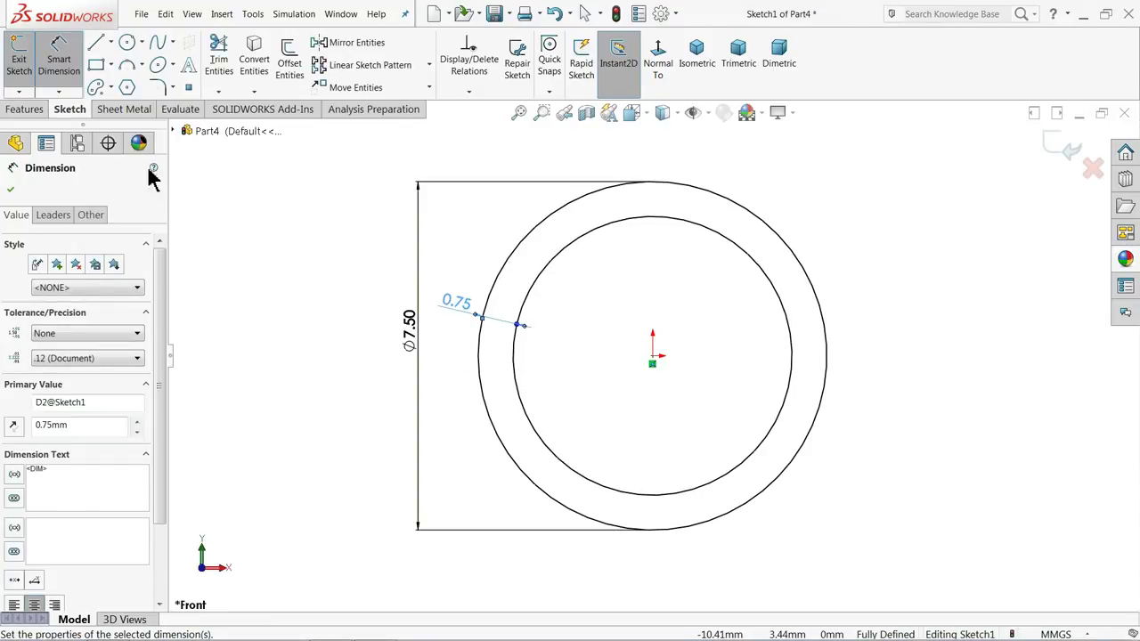
Extrude the ring profile 24 mm in one direction with a Blind end condition to form a hollow tube
click(23, 107)
click(26, 55)
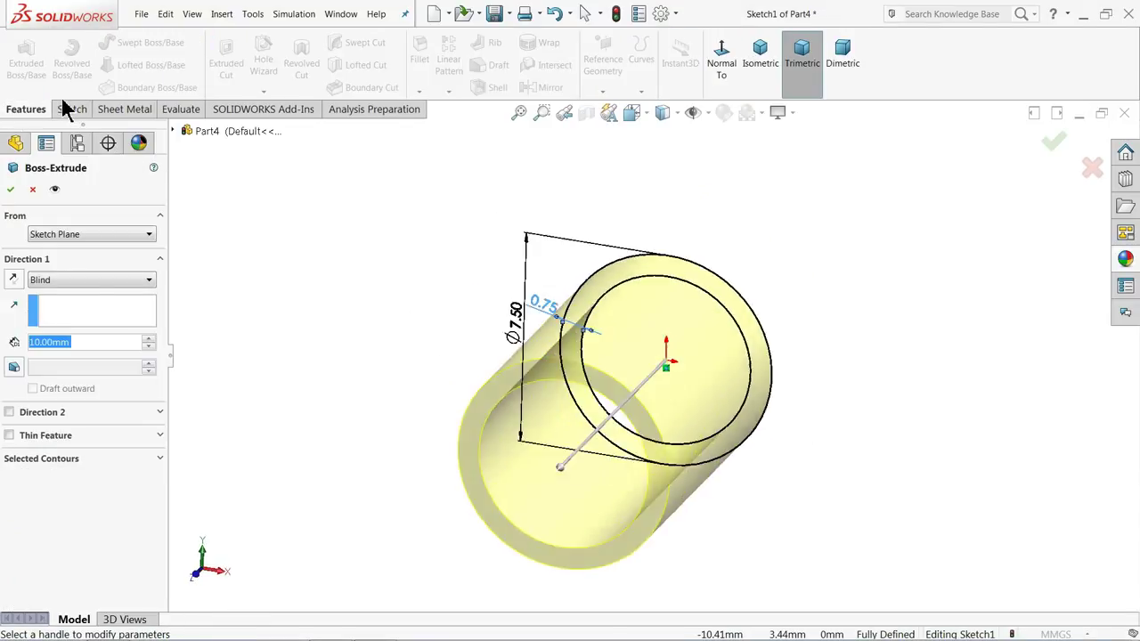
text(24)
key(Return)
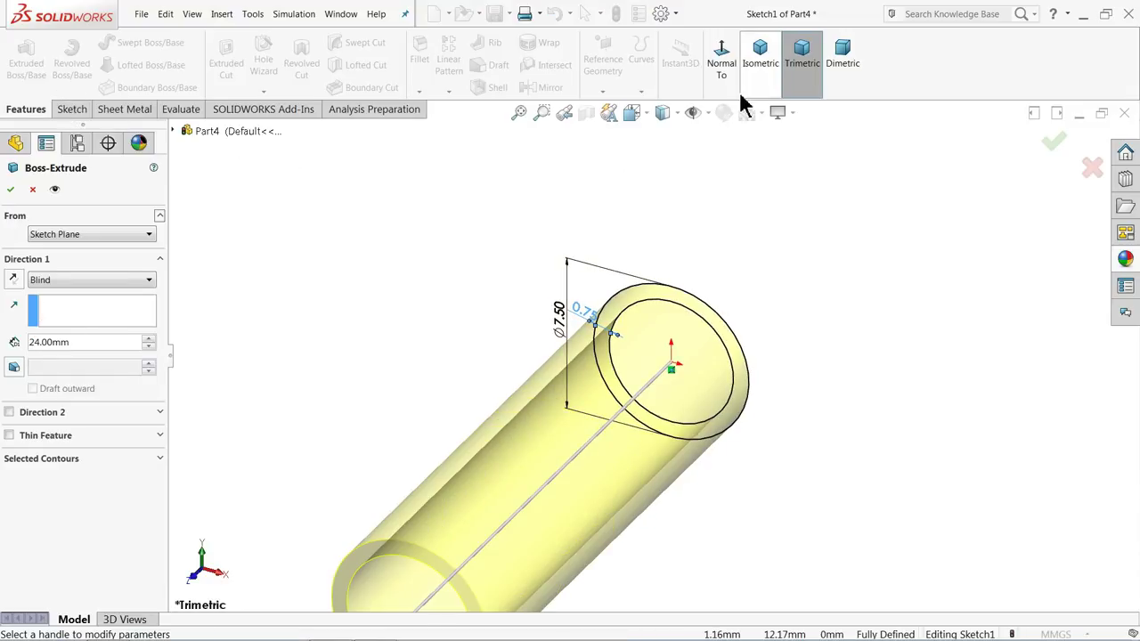
click(762, 70)
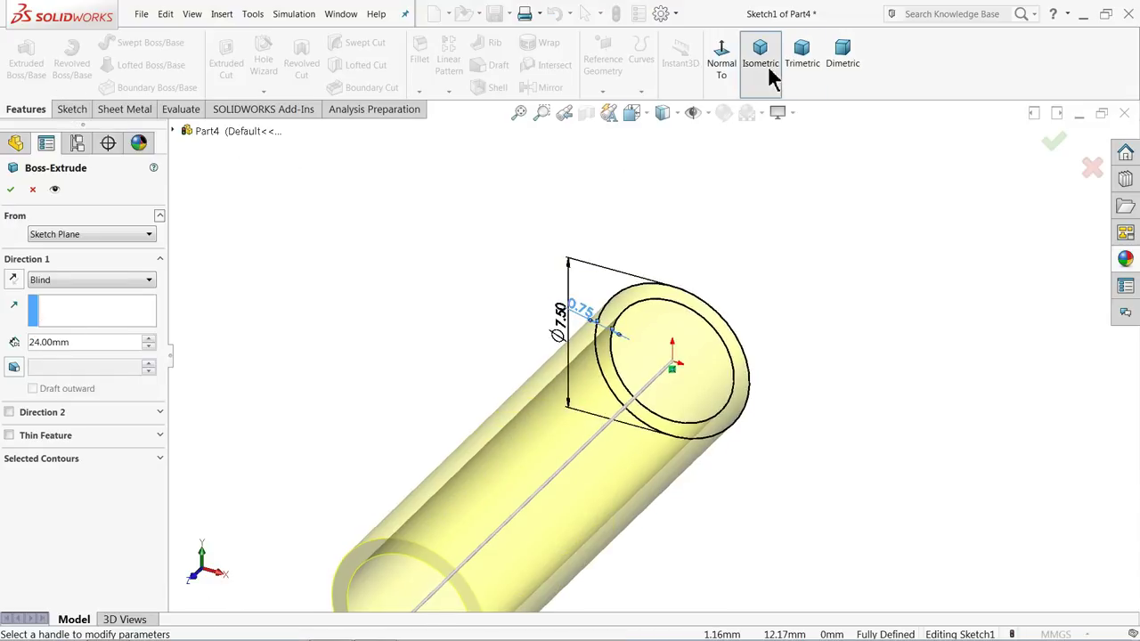
click(11, 190)
middle_drag(451, 300, 346, 330)
scroll(740, 365, down, 4)
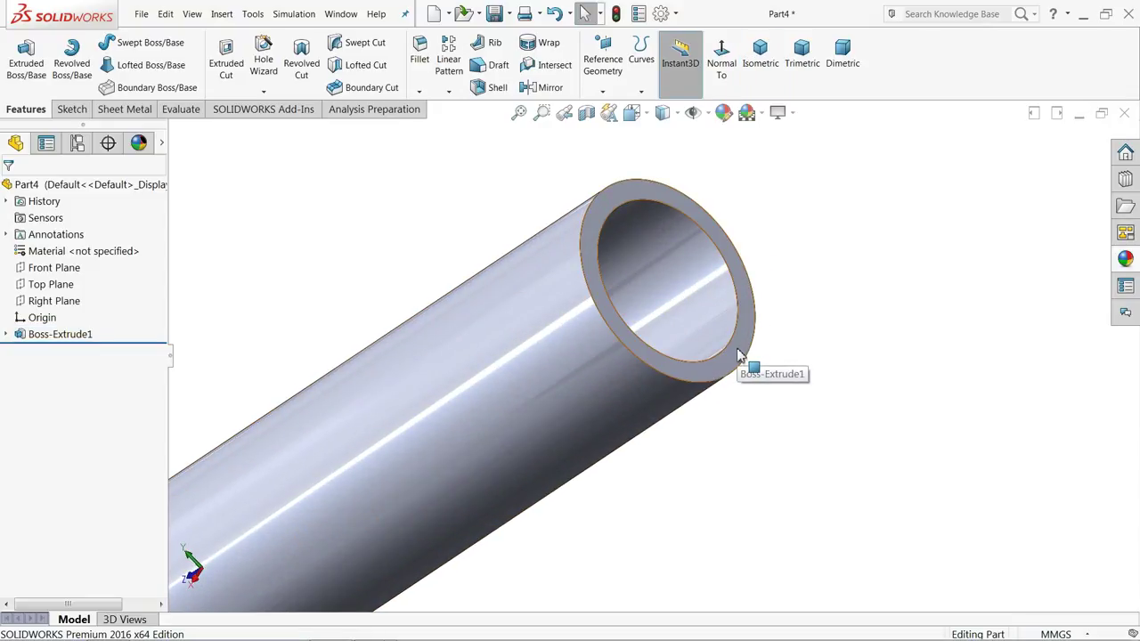
Start a sketch on the tube's annular end face and convert its outer circular edge into sketch geometry
click(739, 356)
click(784, 313)
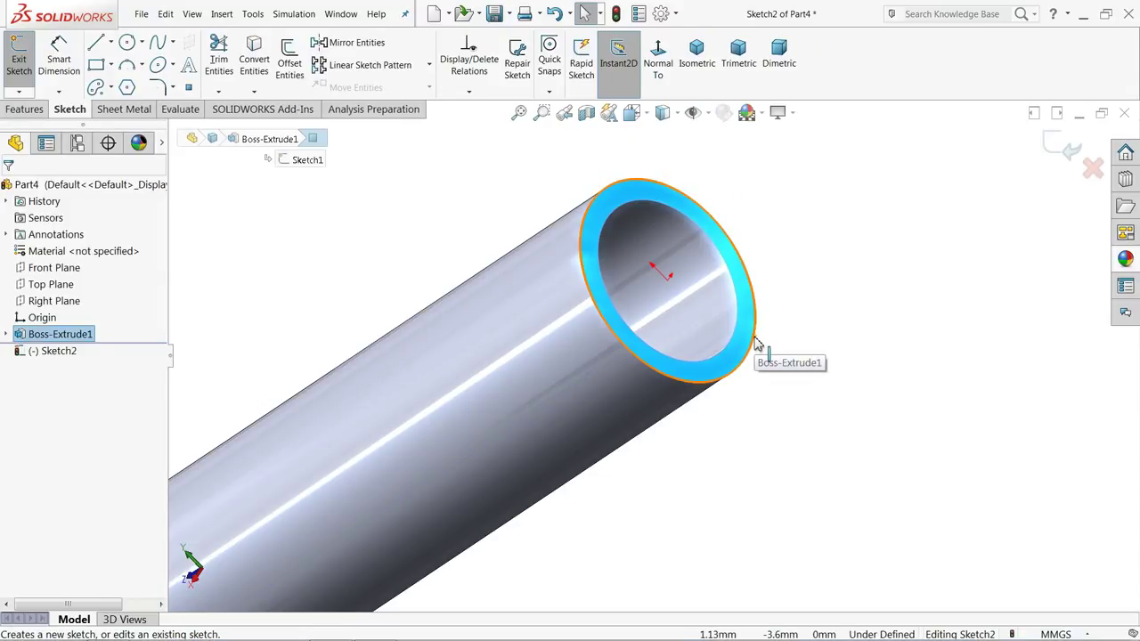
key(Escape)
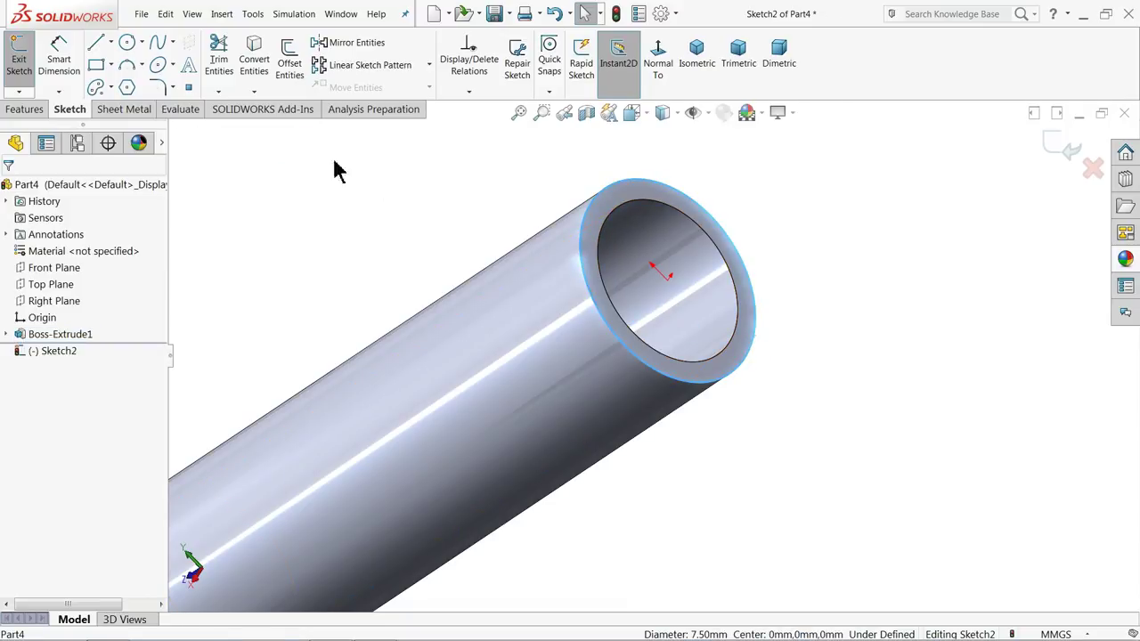
click(255, 64)
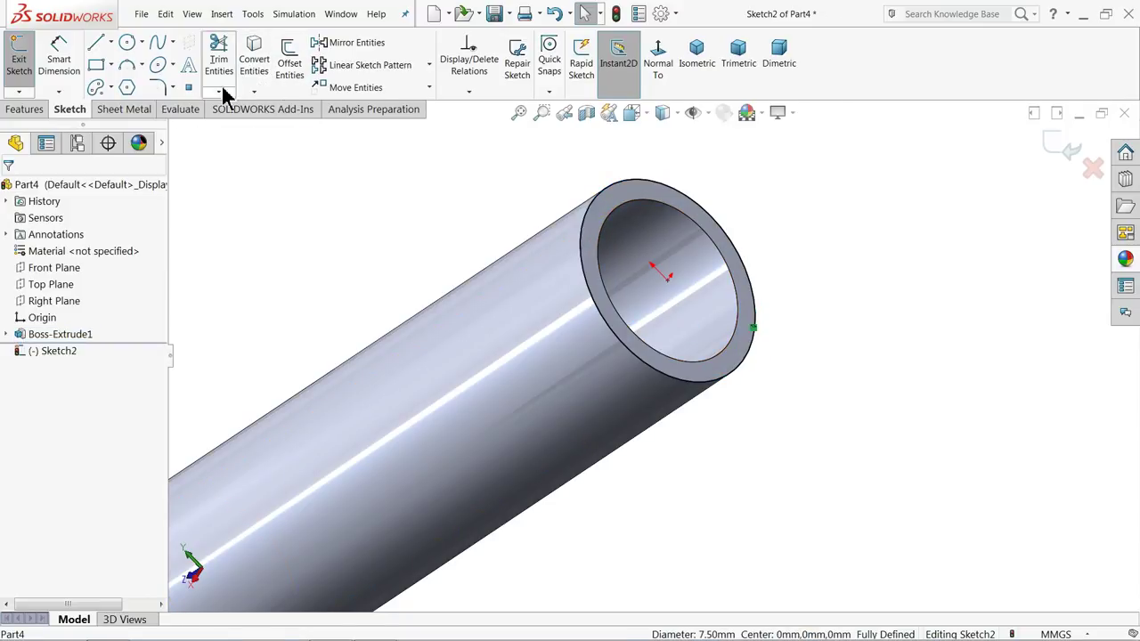
Extrude the converted circle 1 mm with a Blind end condition, reversed into the tube to cap its end
click(27, 110)
click(22, 64)
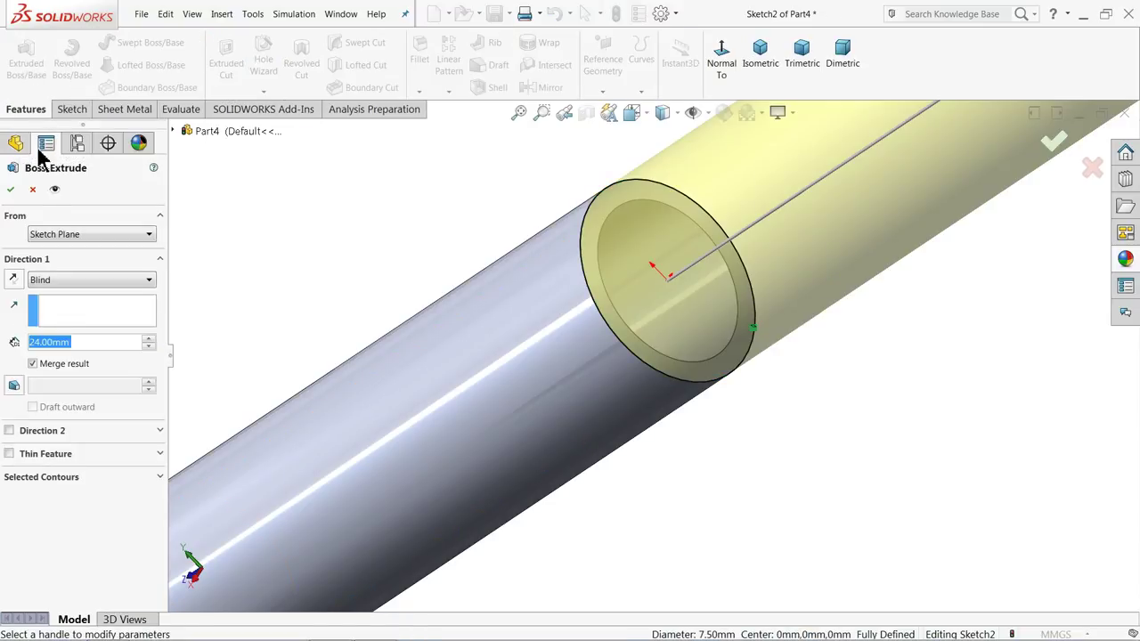
text(1)
key(Return)
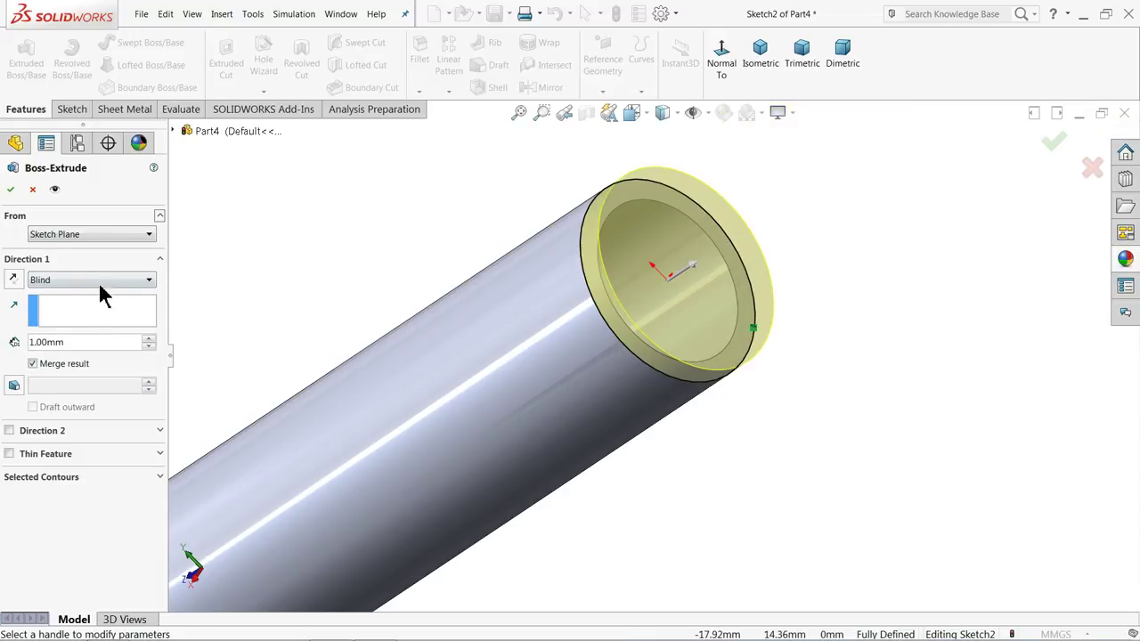
click(13, 282)
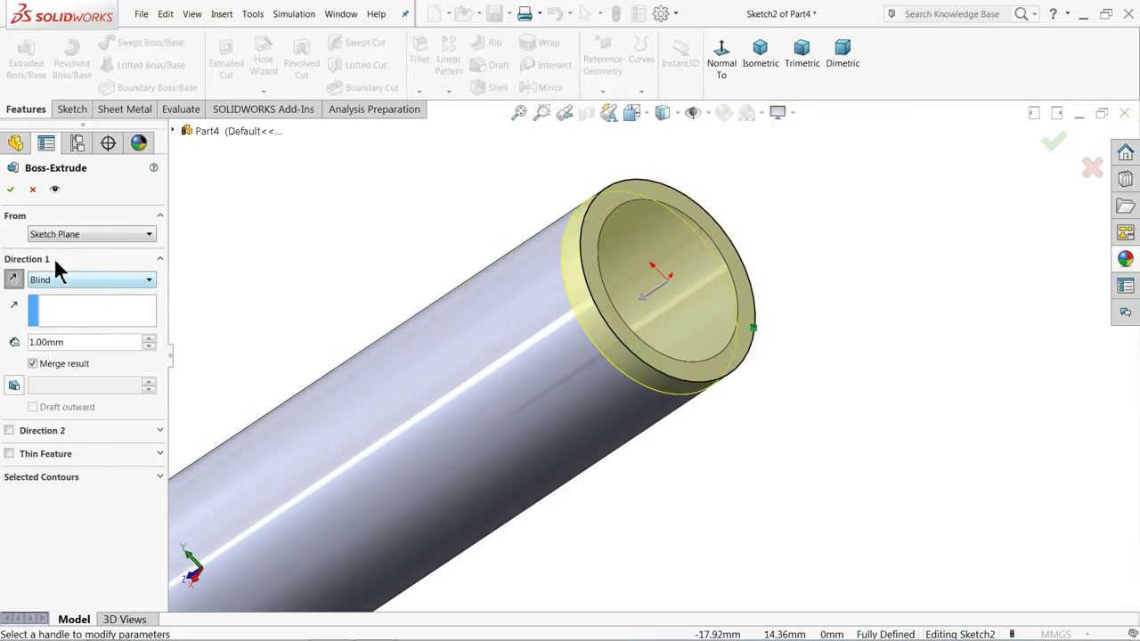
click(20, 191)
key(f)
middle_drag(362, 270, 491, 215)
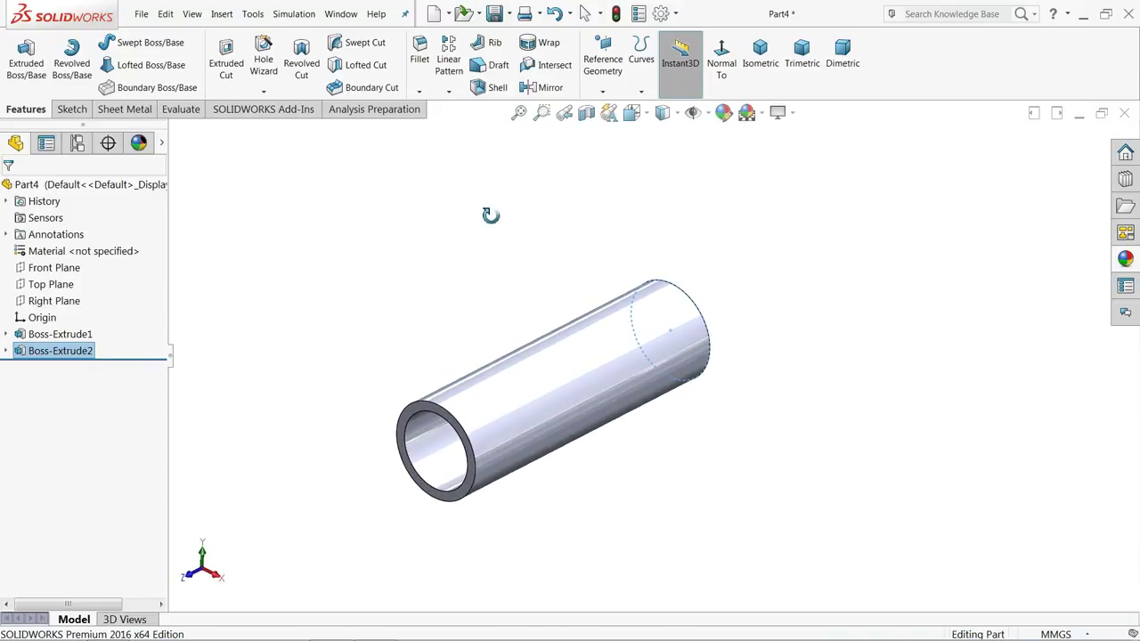
click(375, 264)
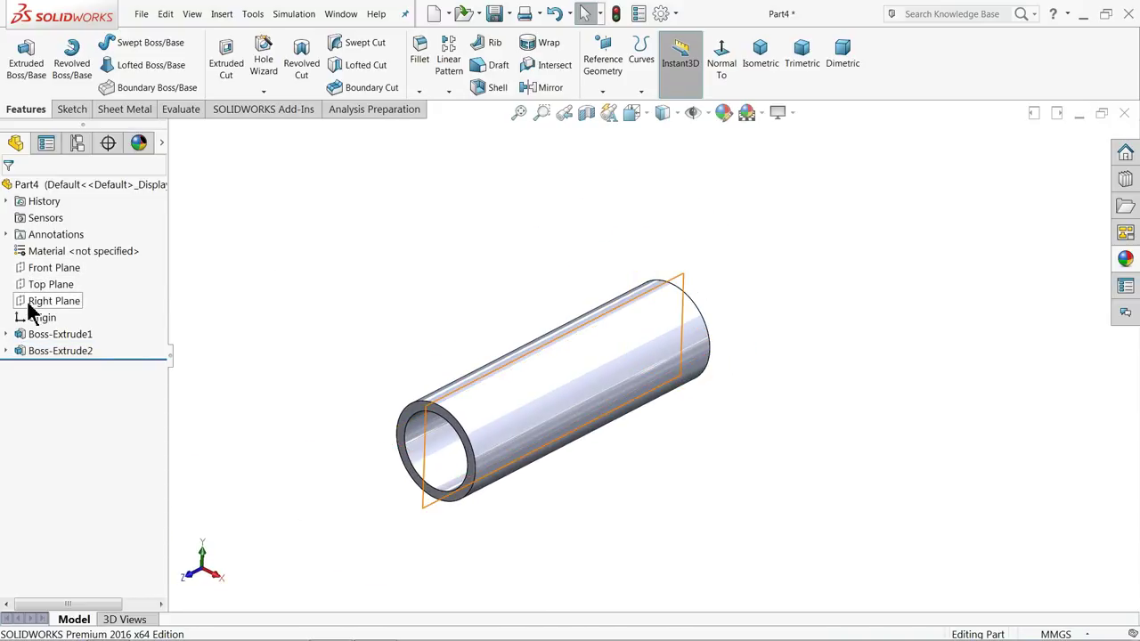
On the Right Plane, sketch a horizontal construction line along the tube's axis from its open end to the origin
click(26, 304)
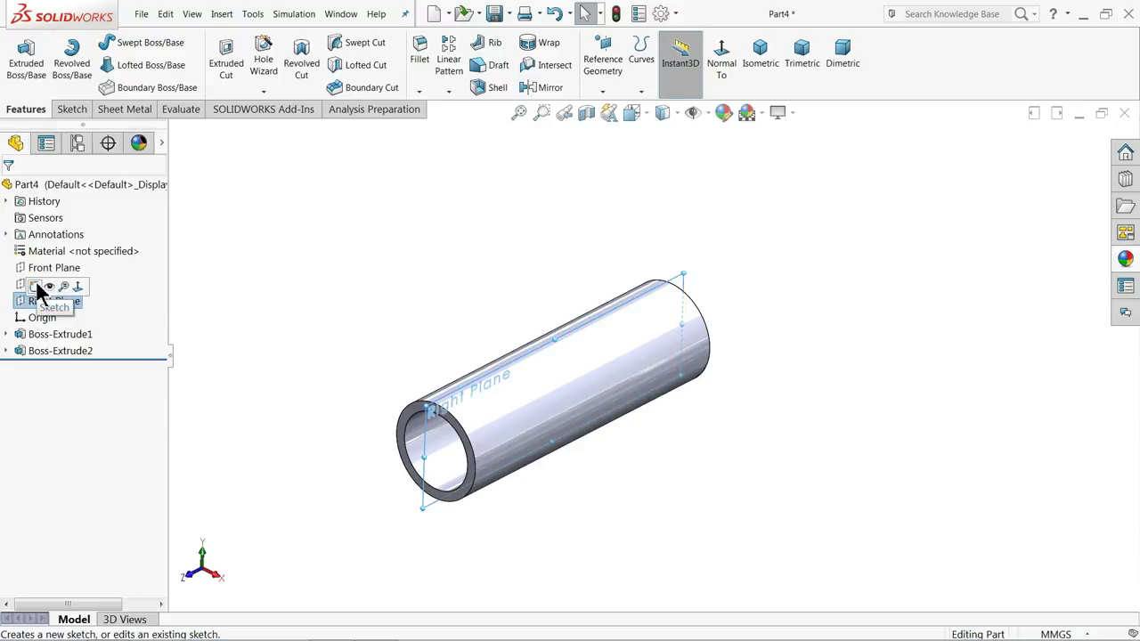
click(37, 294)
click(659, 76)
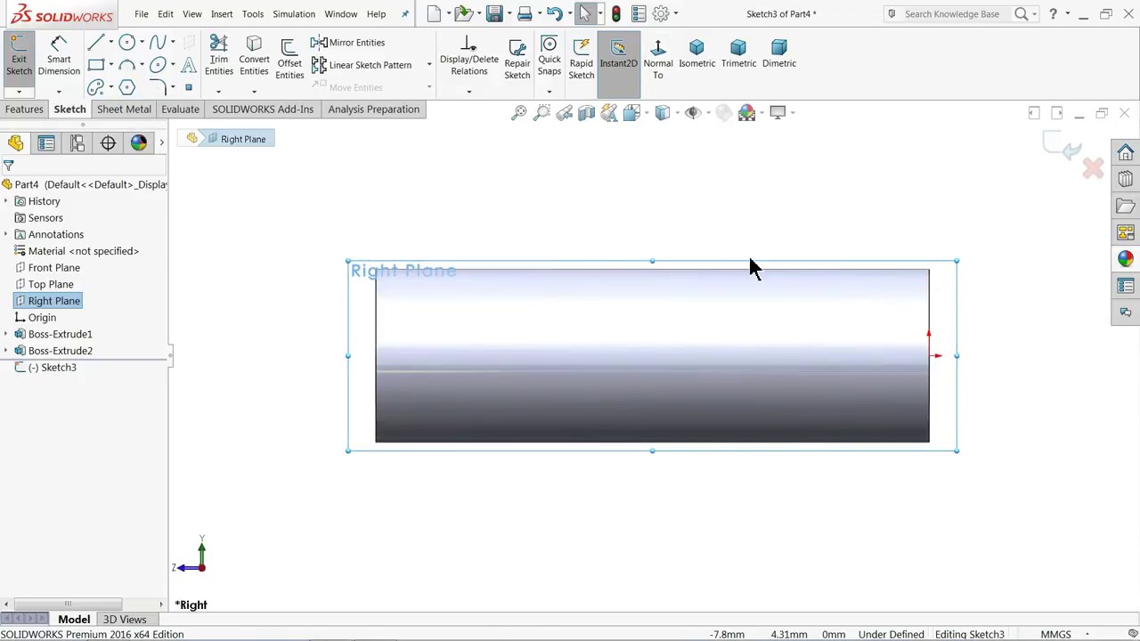
scroll(752, 267, up, 2)
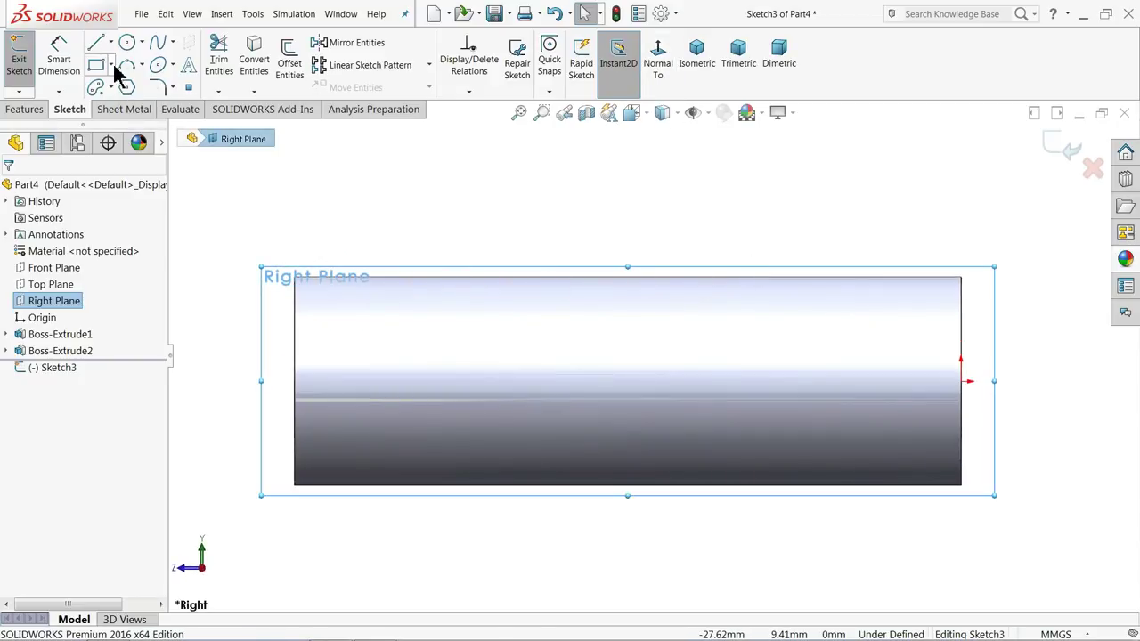
key(Left)
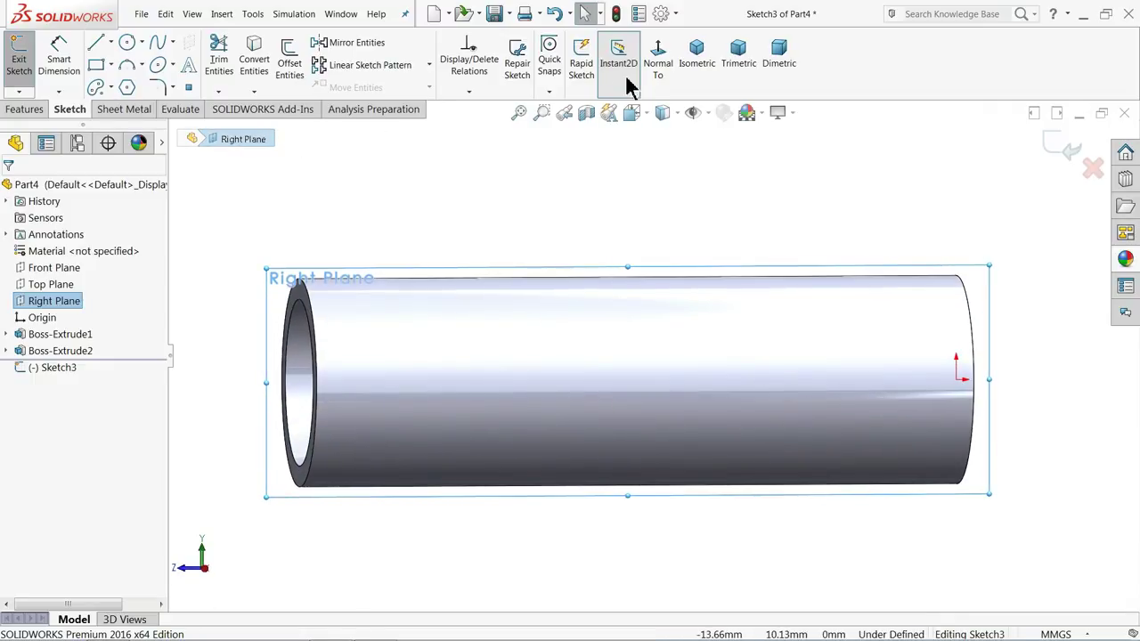
click(633, 77)
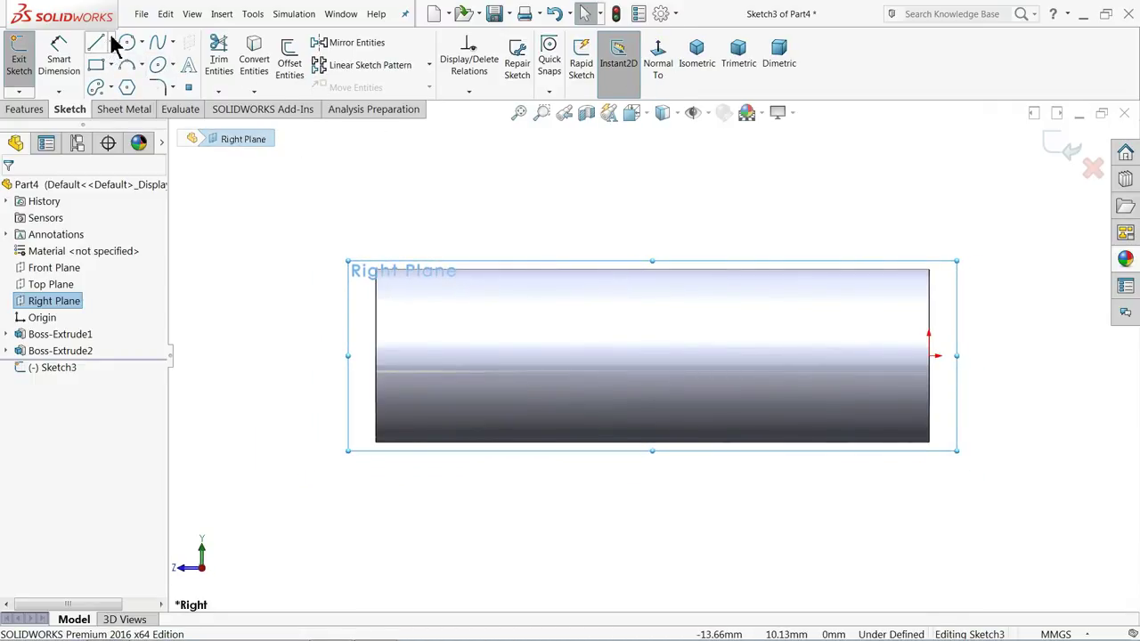
click(111, 43)
click(116, 76)
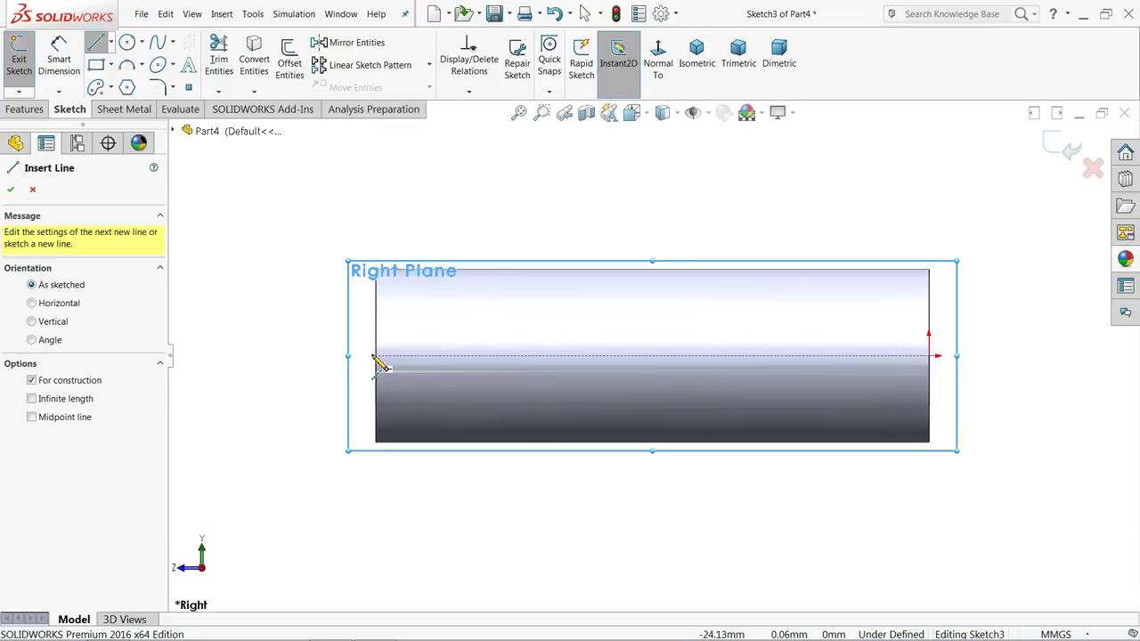
click(376, 356)
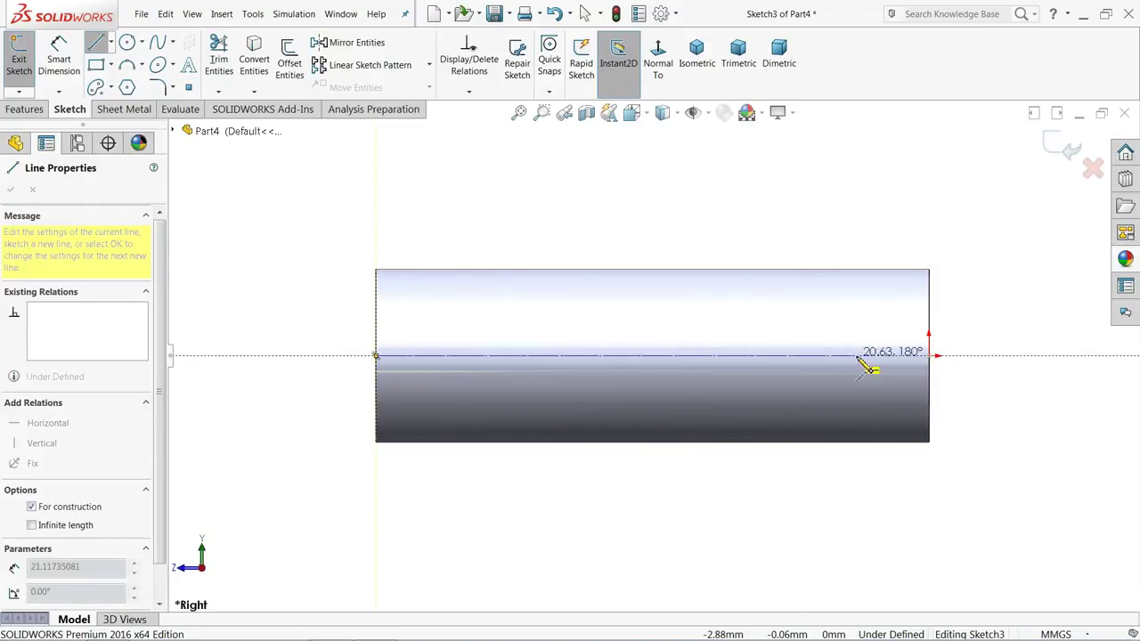
click(930, 358)
right_click(591, 166)
click(612, 175)
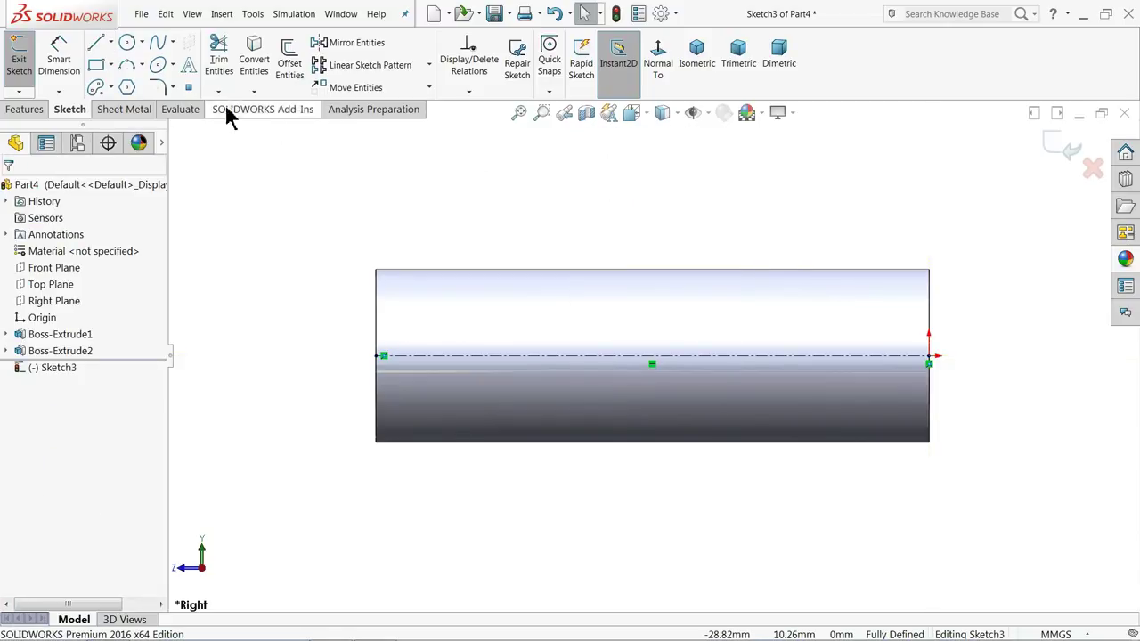
Sketch a corner rectangle about 5 mm high from the tube's capped end edge, straddling the centreline
click(96, 64)
scroll(841, 357, down, 3)
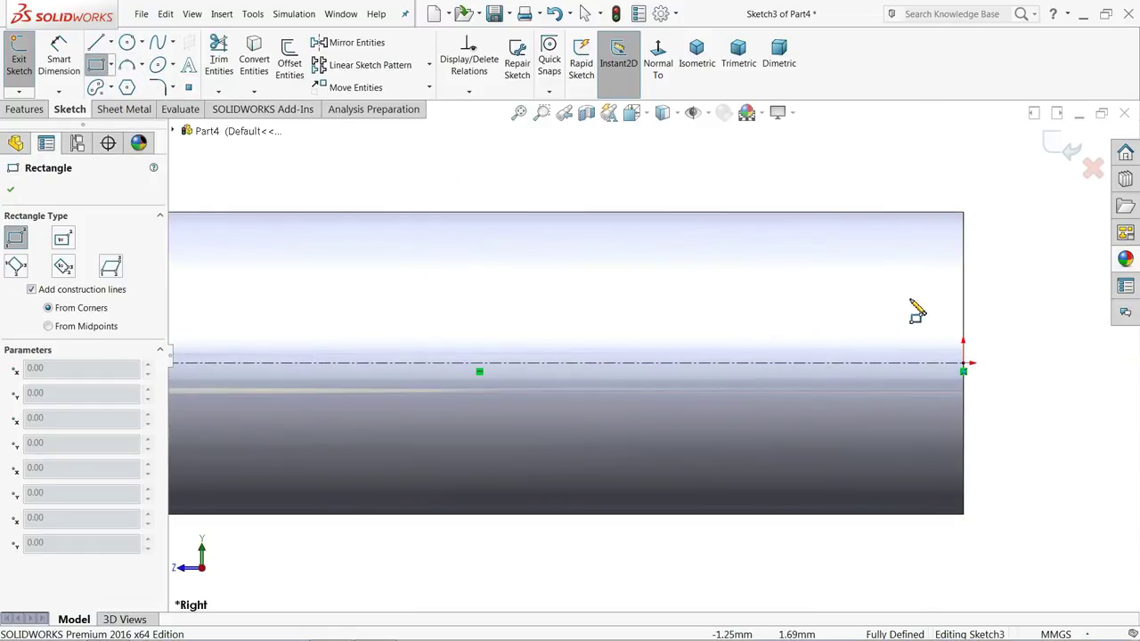
click(963, 262)
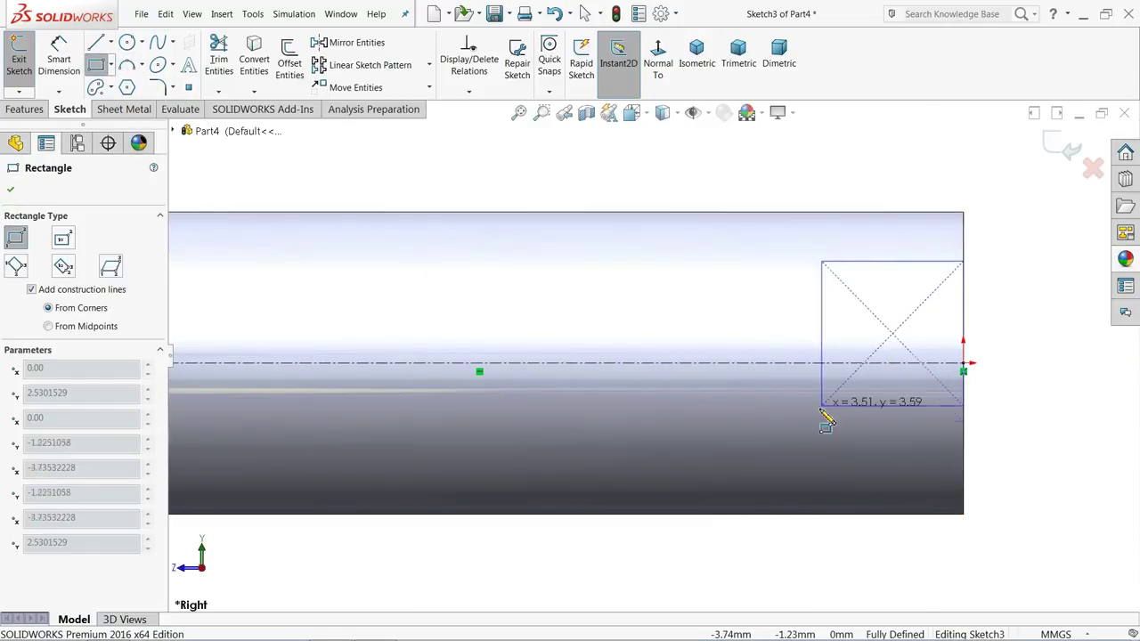
click(696, 462)
Dimension the rectangle's width and height at 5 mm each
click(59, 75)
click(844, 269)
click(824, 179)
text(5)
key(Return)
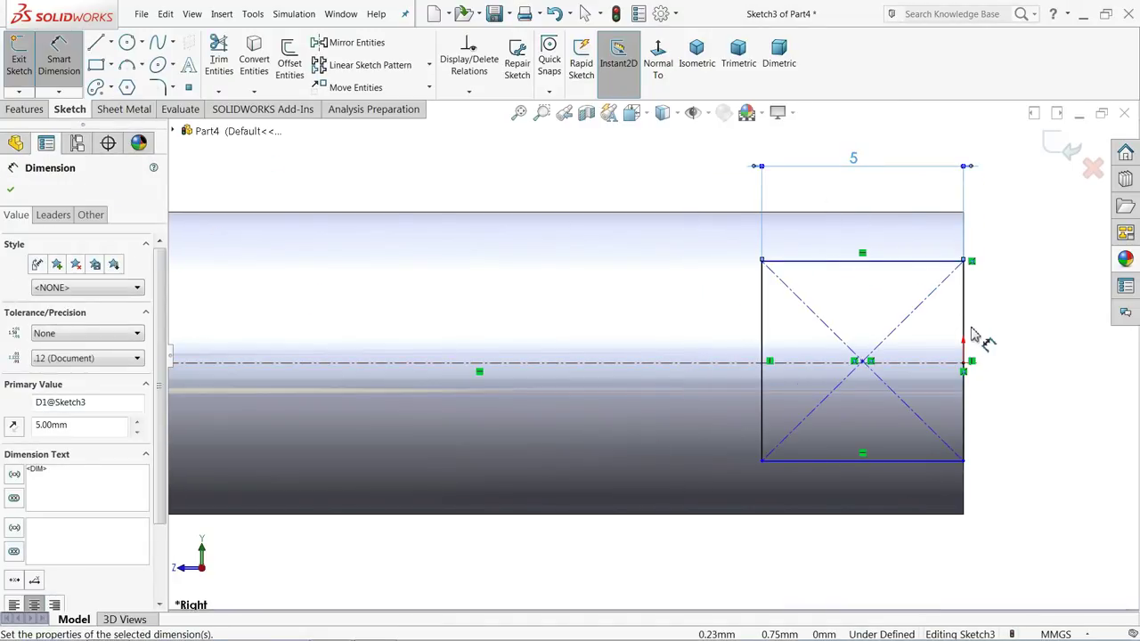
click(971, 334)
click(1001, 339)
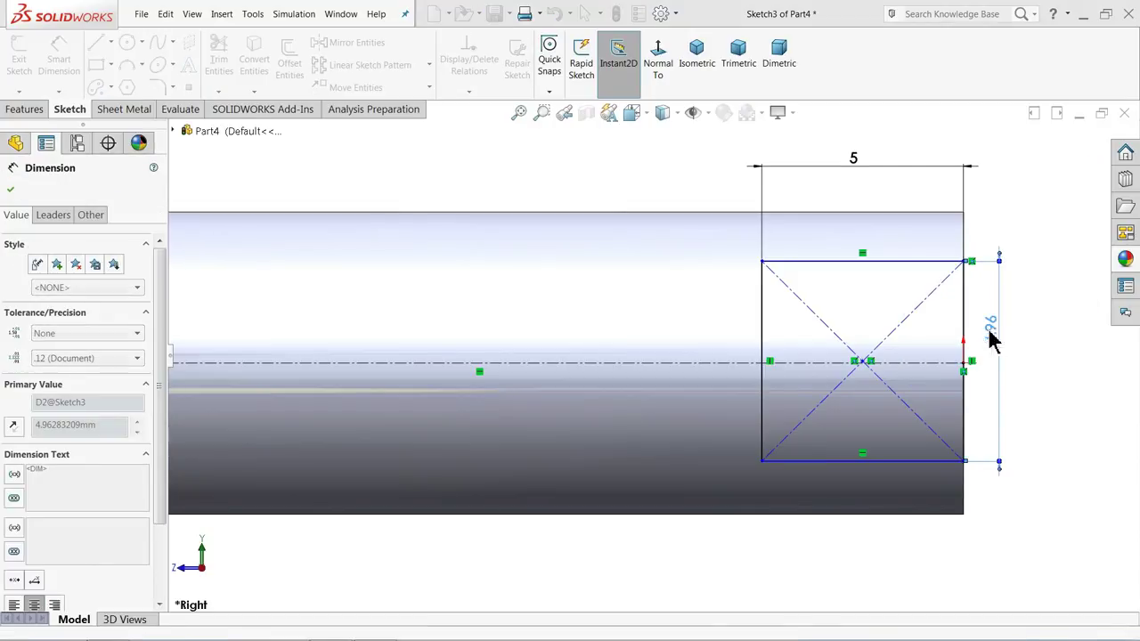
text(5)
key(Return)
scroll(891, 374, down, 2)
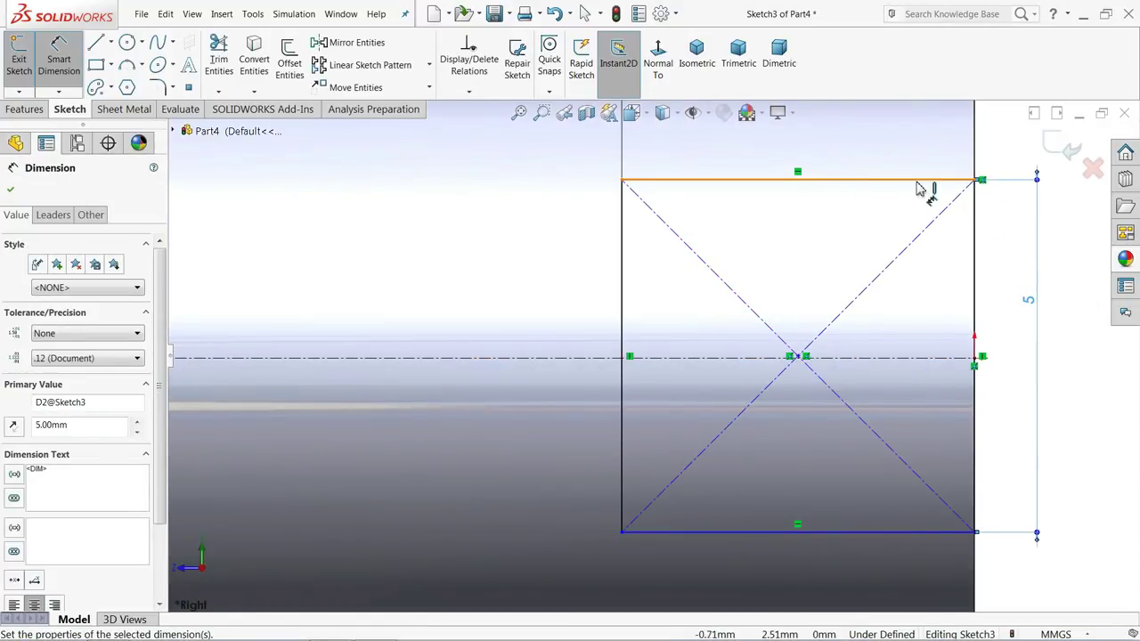
right_click(1001, 152)
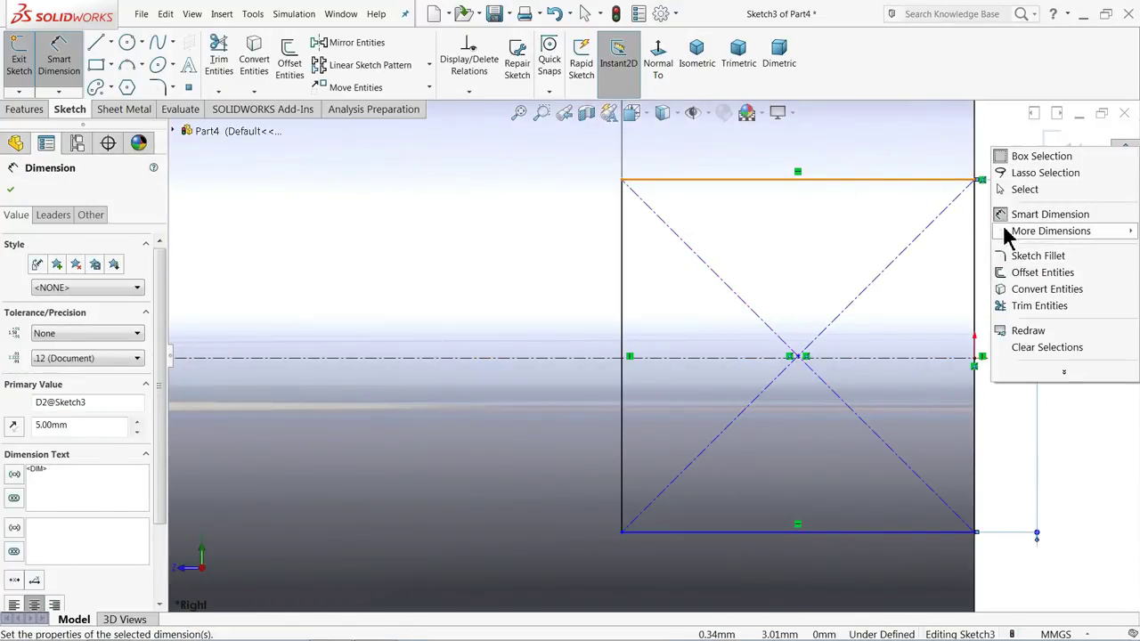
right_click(1002, 191)
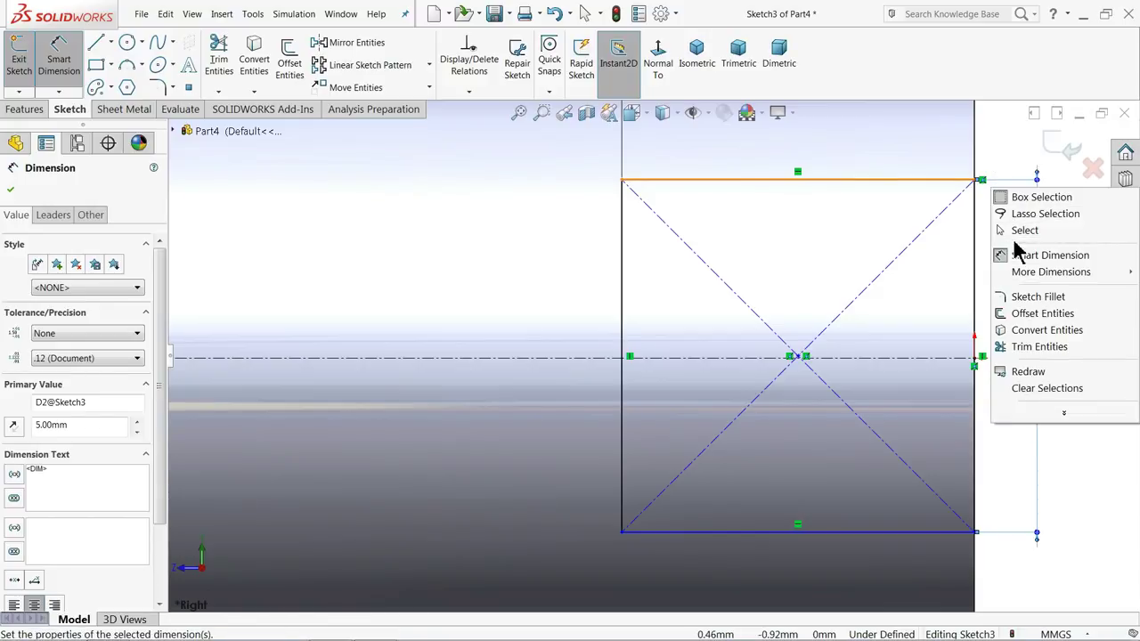
click(1022, 229)
Make the square's centre point coincident with the horizontal construction line
scroll(891, 397, down, 3)
scroll(710, 331, down, 3)
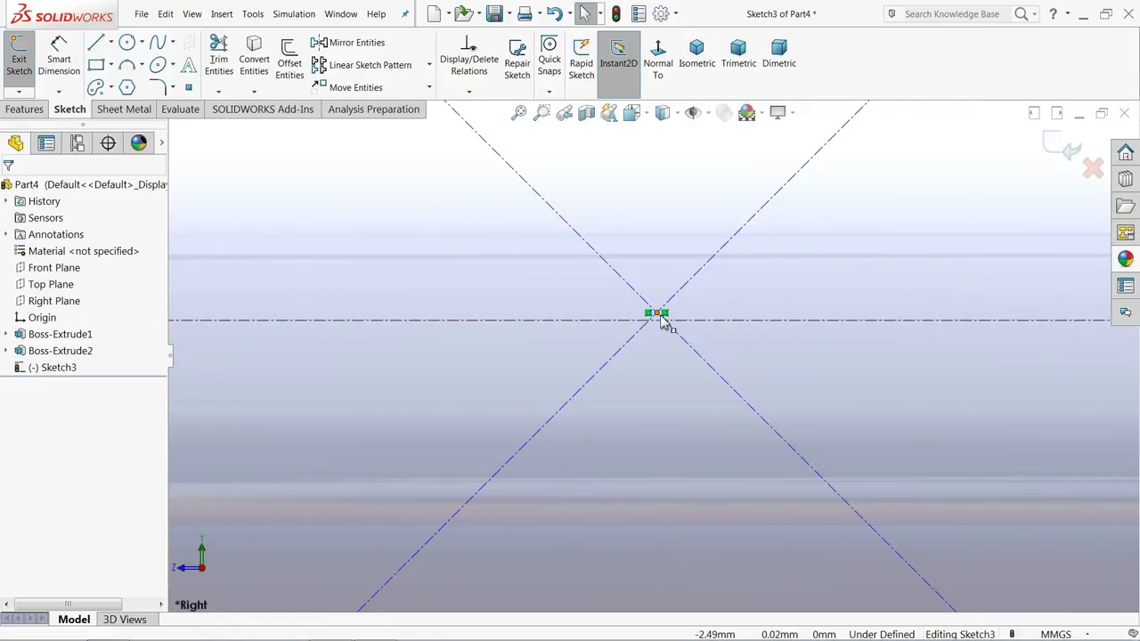
click(659, 315)
ctrl+click(699, 321)
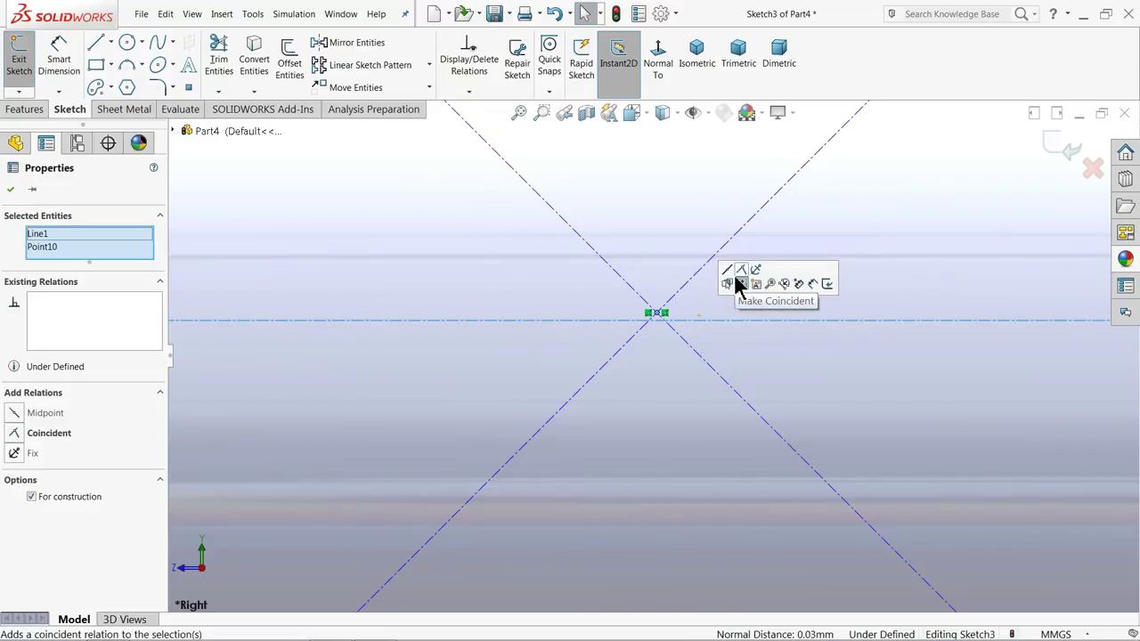
click(744, 279)
key(z)
key(z)
key(z)
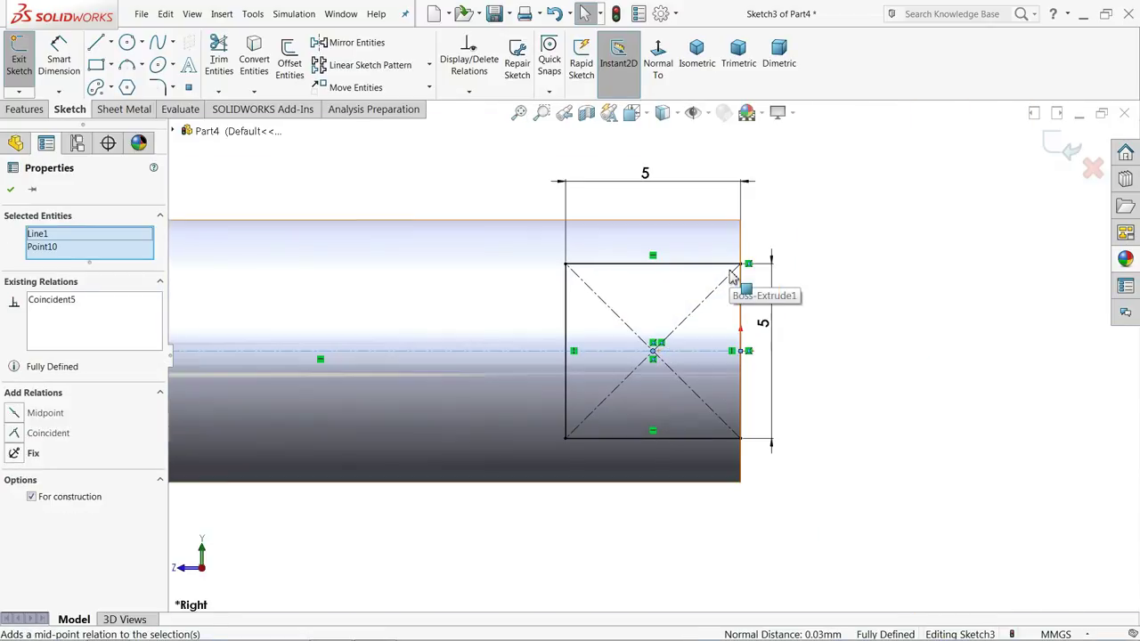
Start a linear sketch pattern along the X-axis, replacing the preselected entities with the square's four edges
click(392, 68)
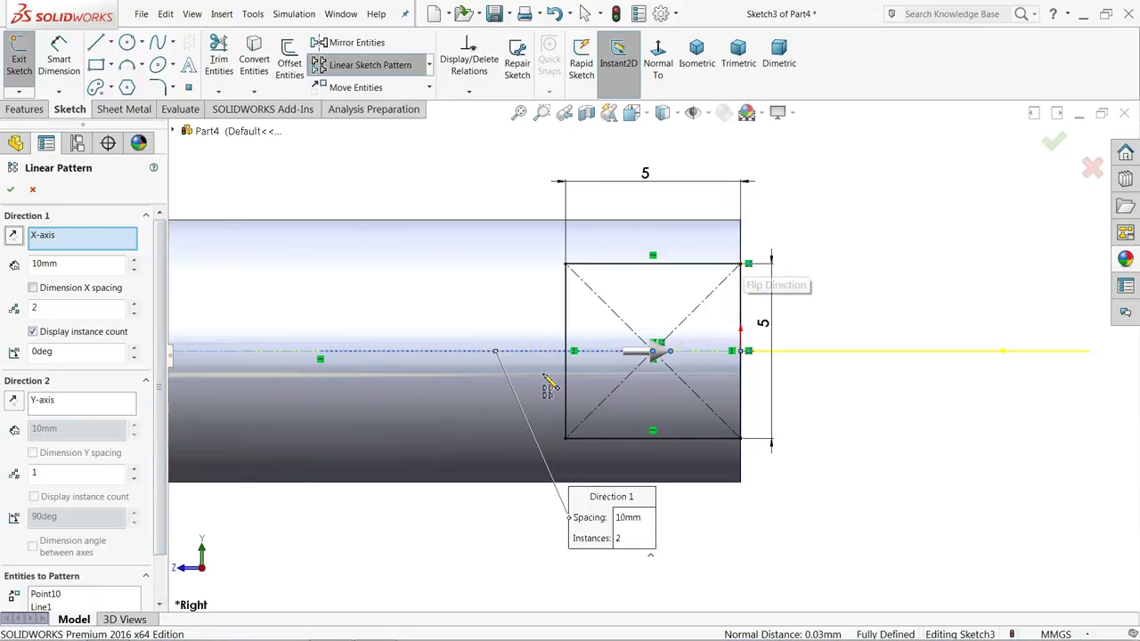
drag(158, 535, 159, 561)
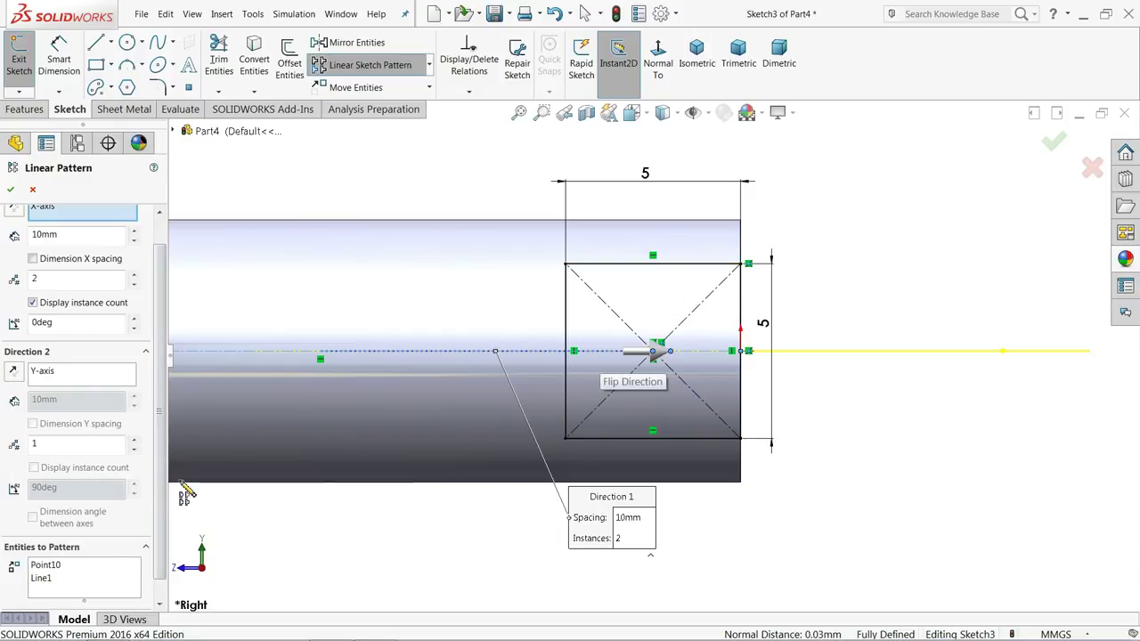
right_click(49, 580)
click(78, 581)
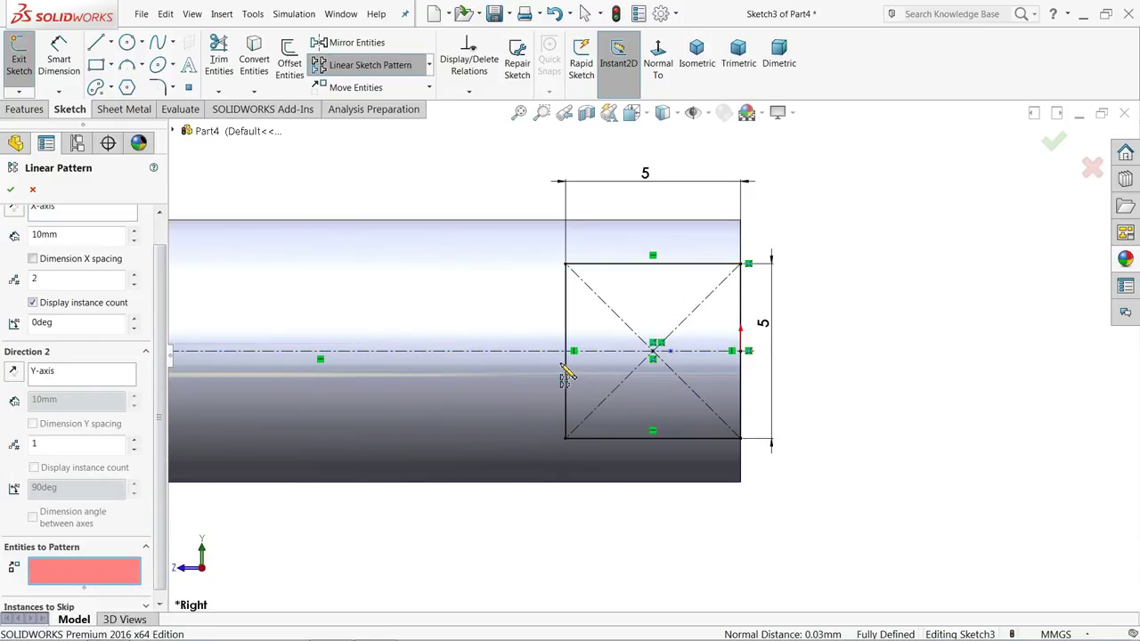
click(664, 275)
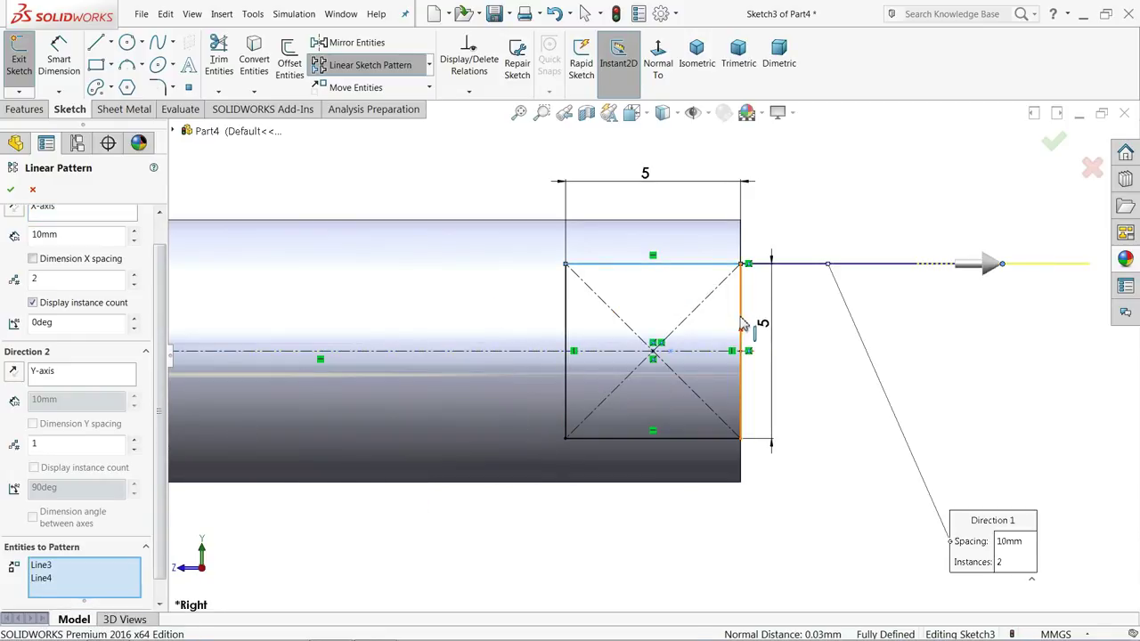
click(741, 326)
click(691, 440)
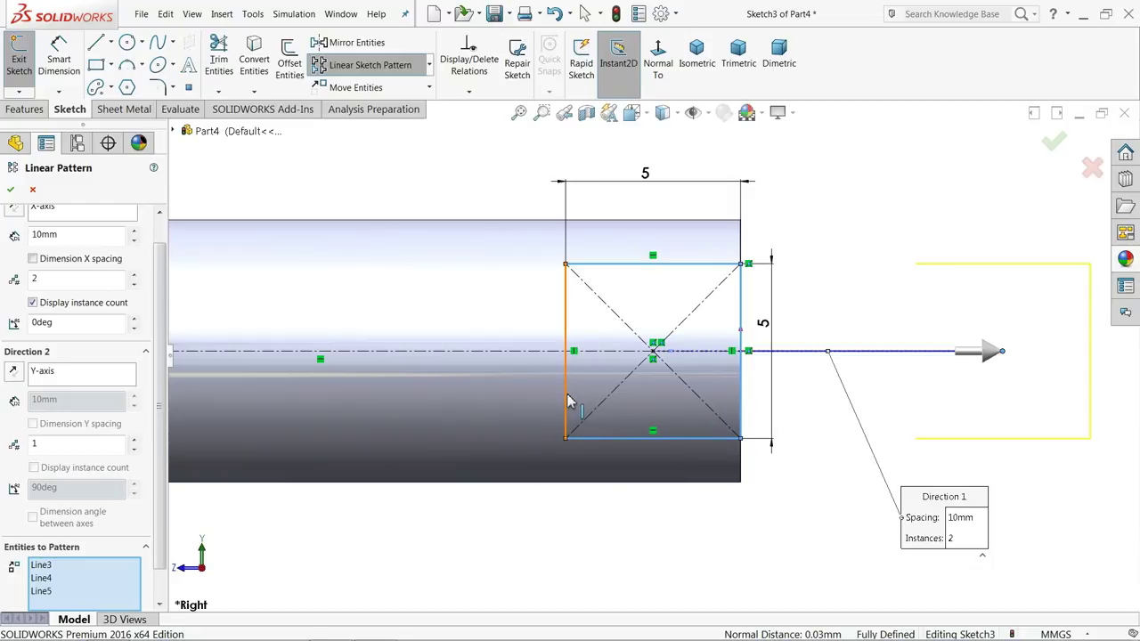
click(568, 402)
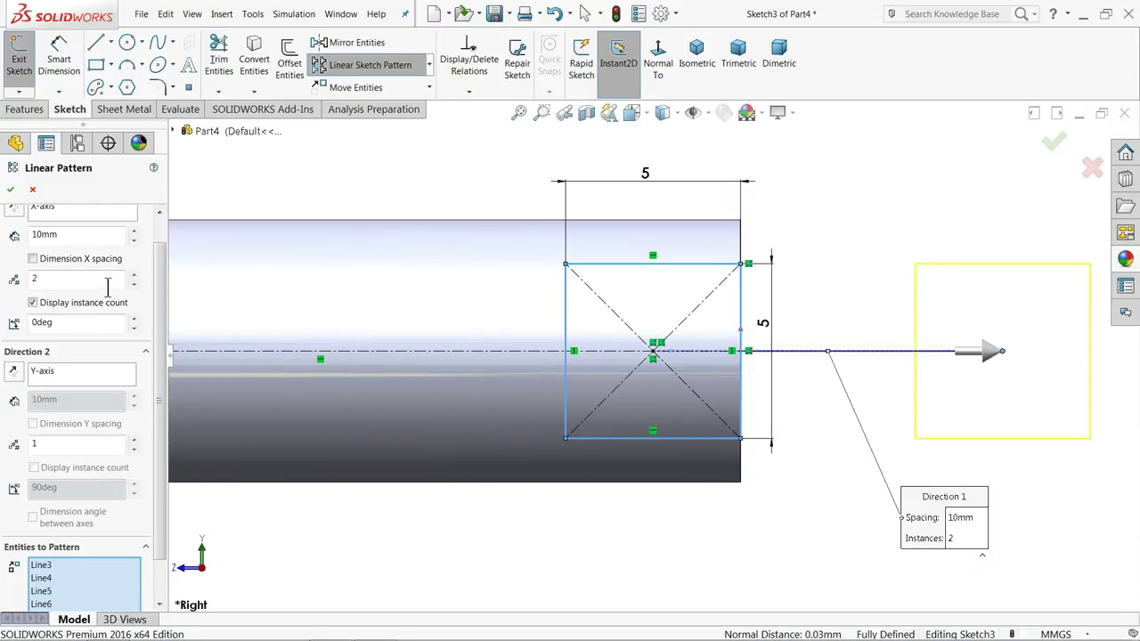
Set the pattern's X-axis spacing to 5.2 mm
scroll(160, 295, up, 2)
double_click(44, 264)
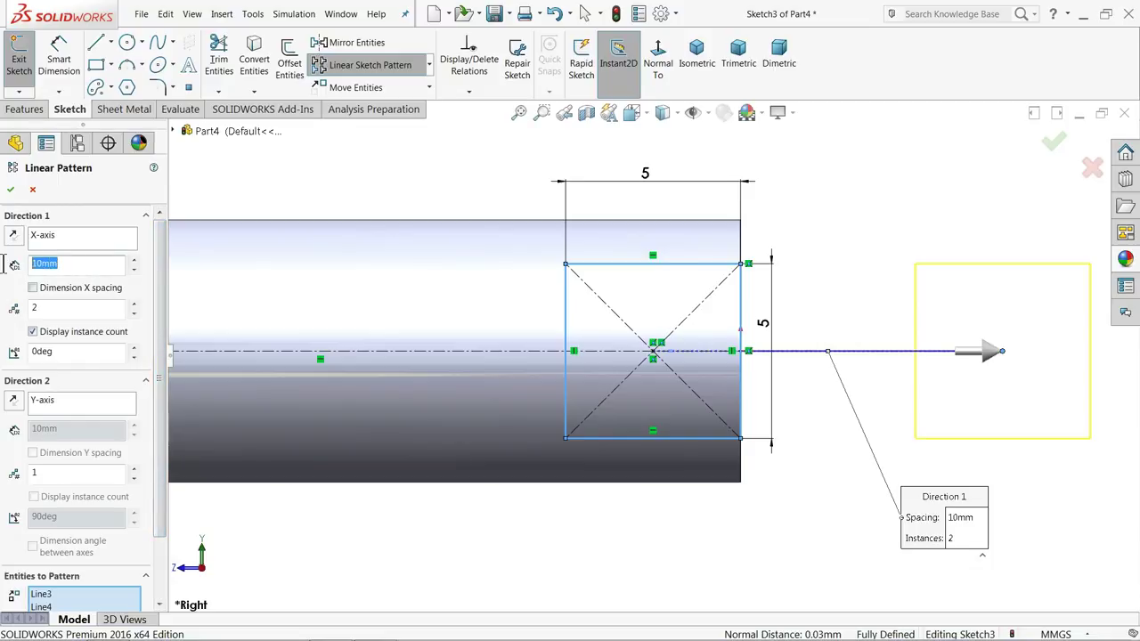
text(5.2)
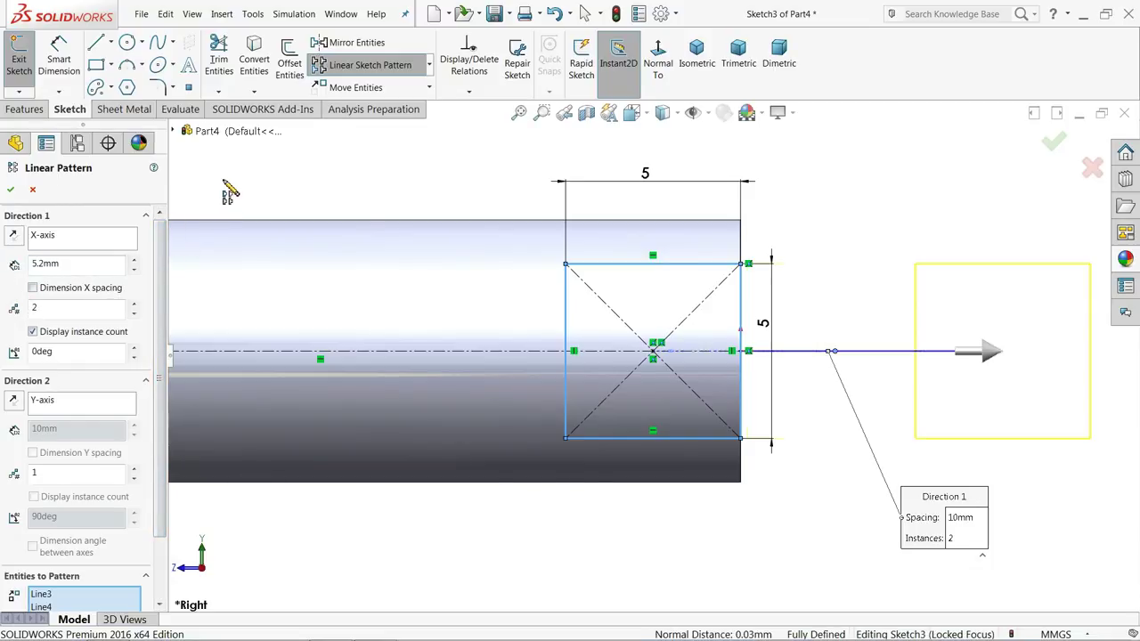
key(Return)
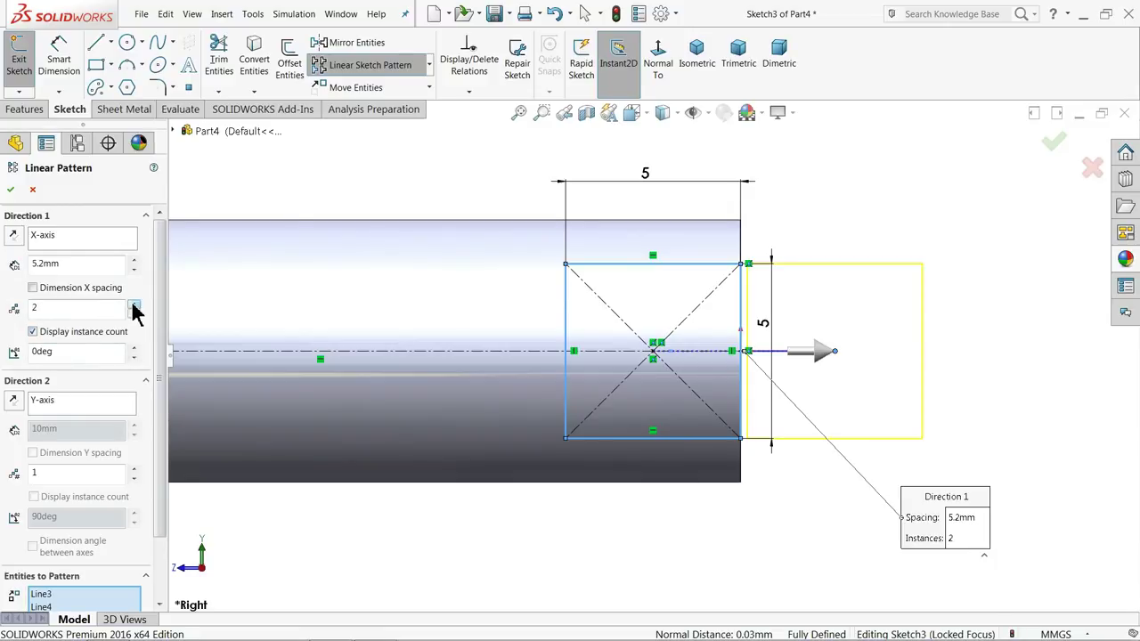
Reverse the sketch pattern's direction so it runs along the tube, set four instances, and apply the pattern
click(13, 236)
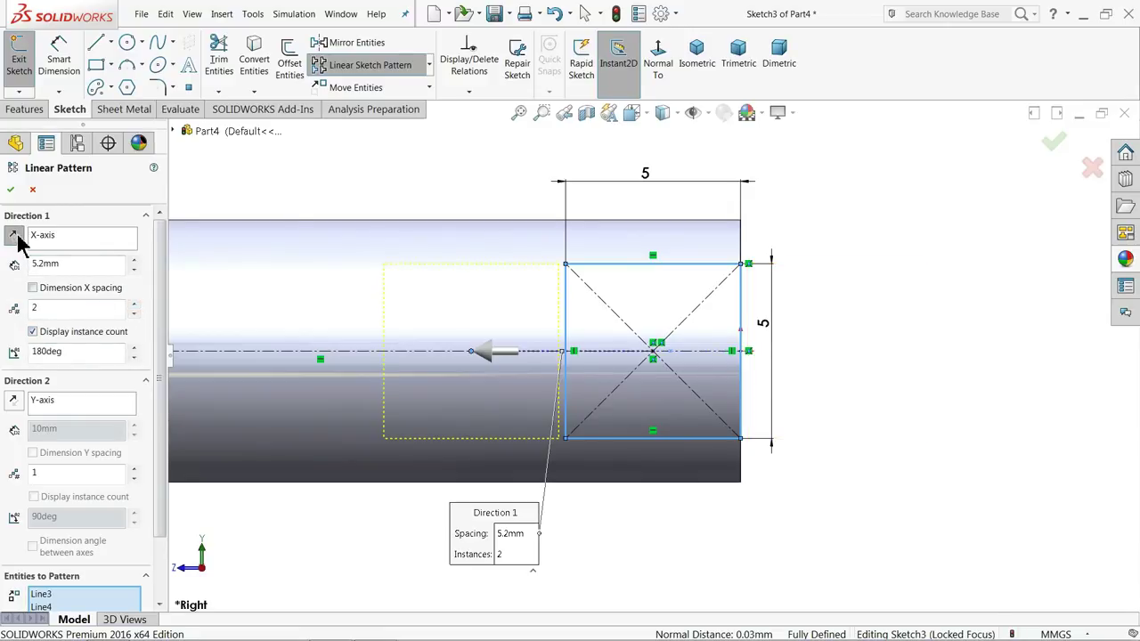
click(134, 305)
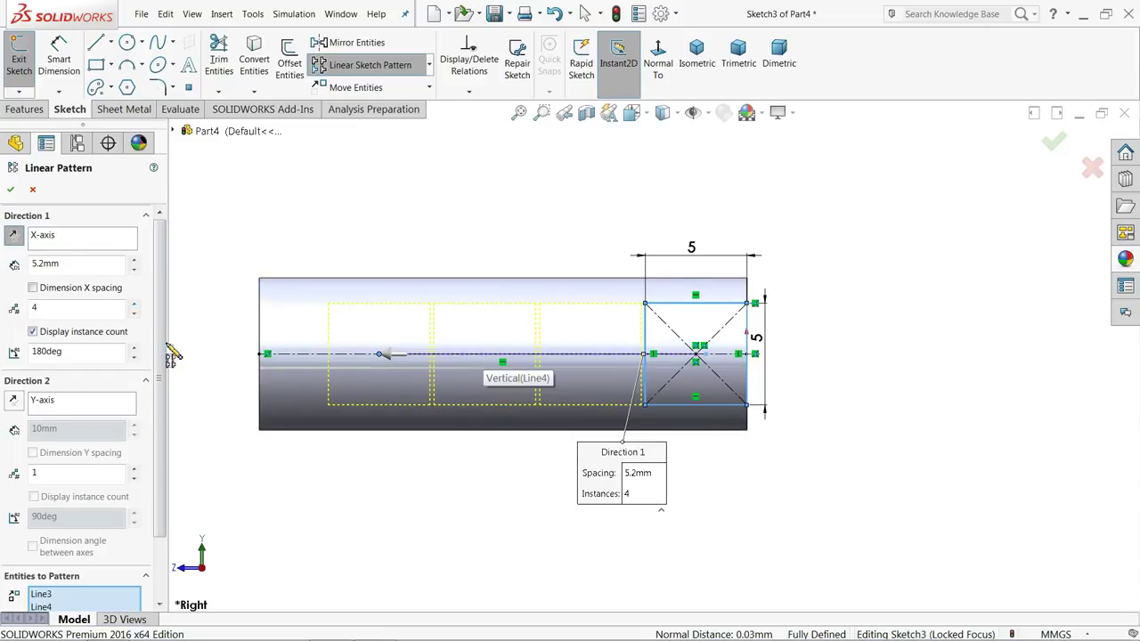
click(12, 190)
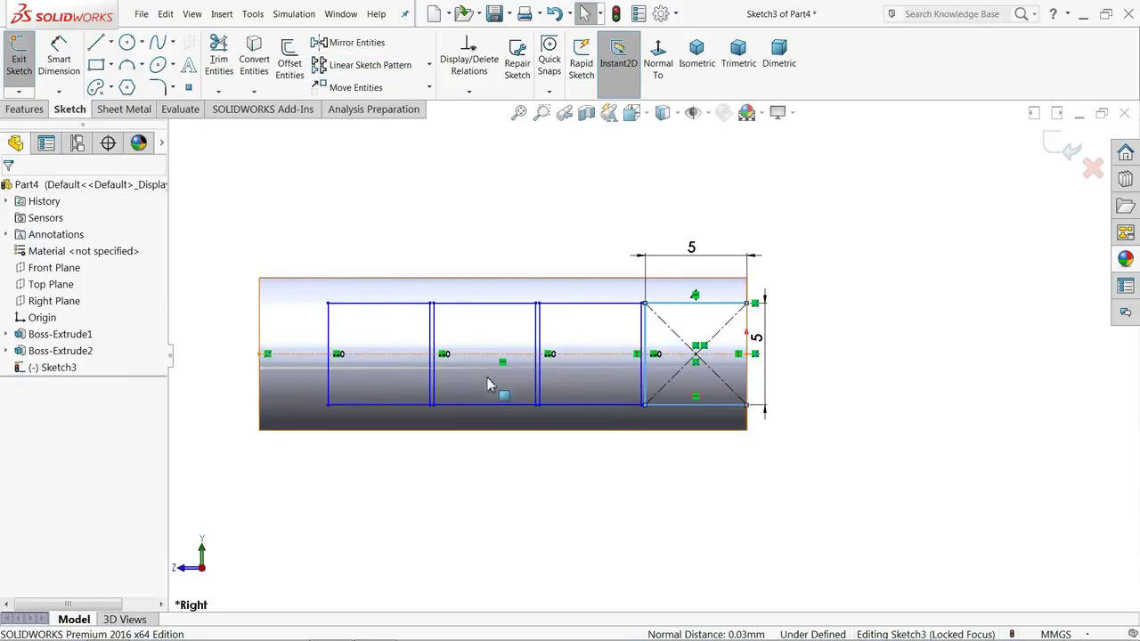
Try to fully define all entities in the sketch with calculated relations and dimensions
scroll(489, 382, down, 1)
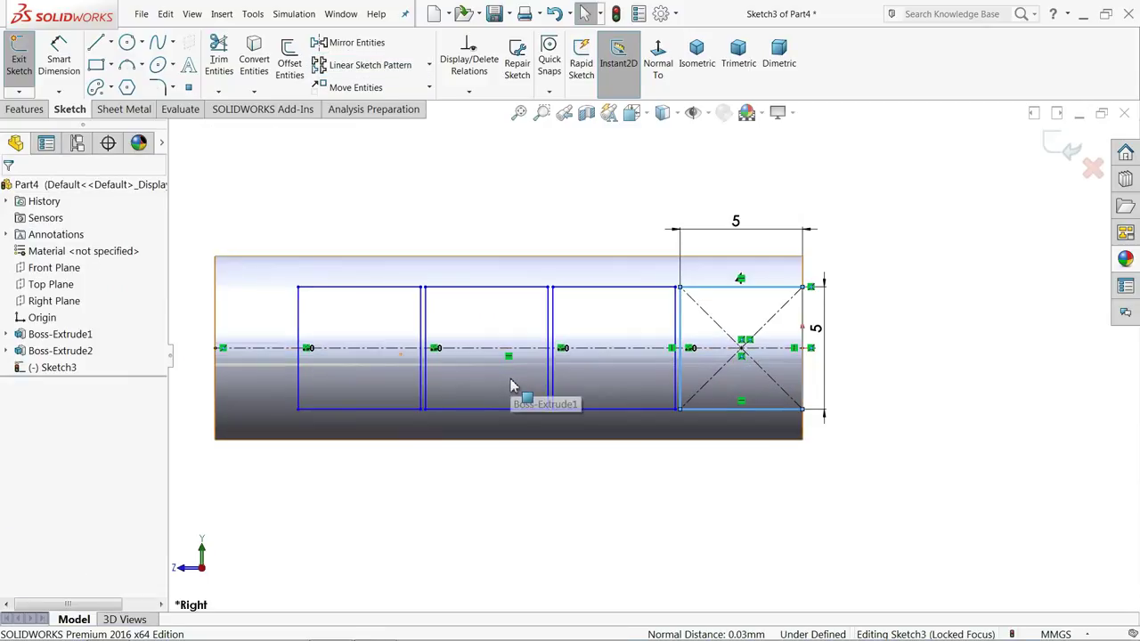
click(469, 92)
click(478, 137)
click(82, 274)
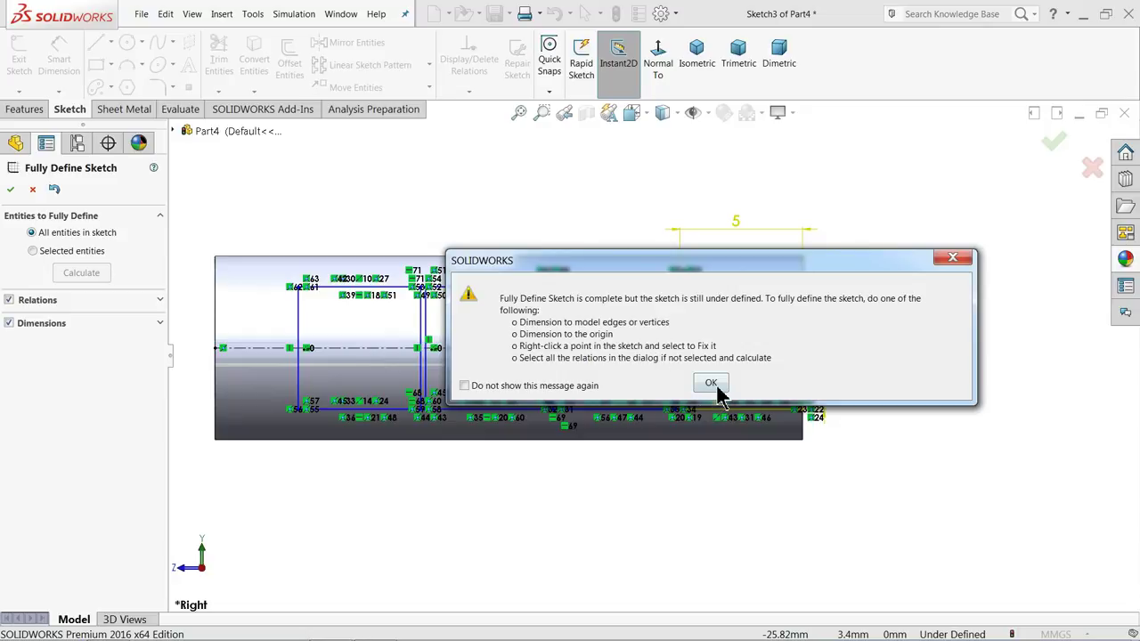
click(711, 384)
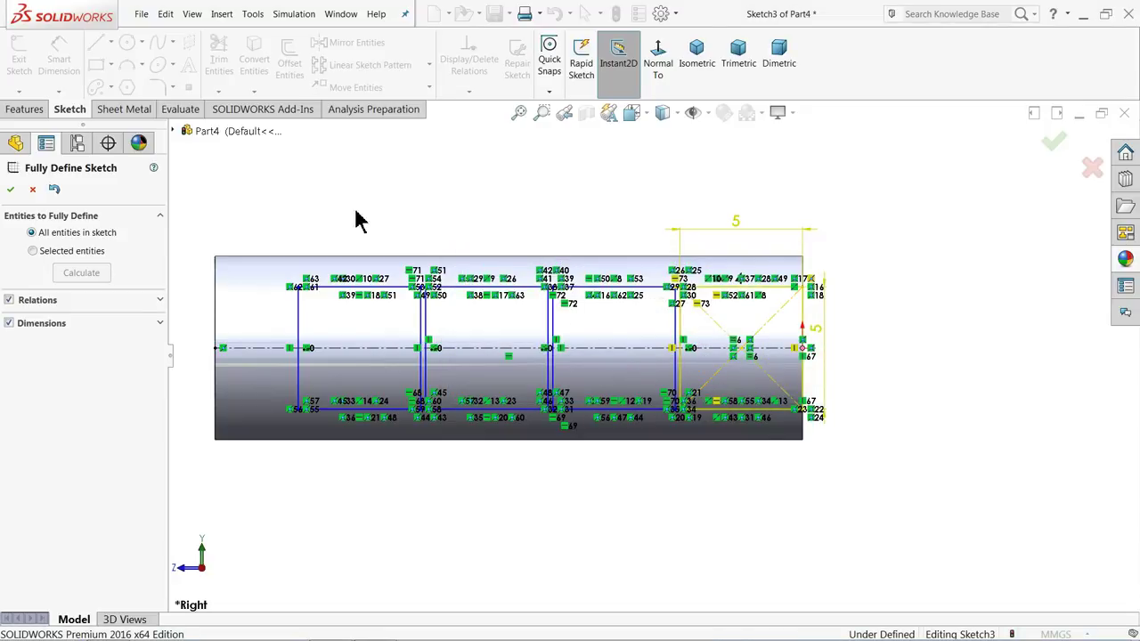
click(54, 190)
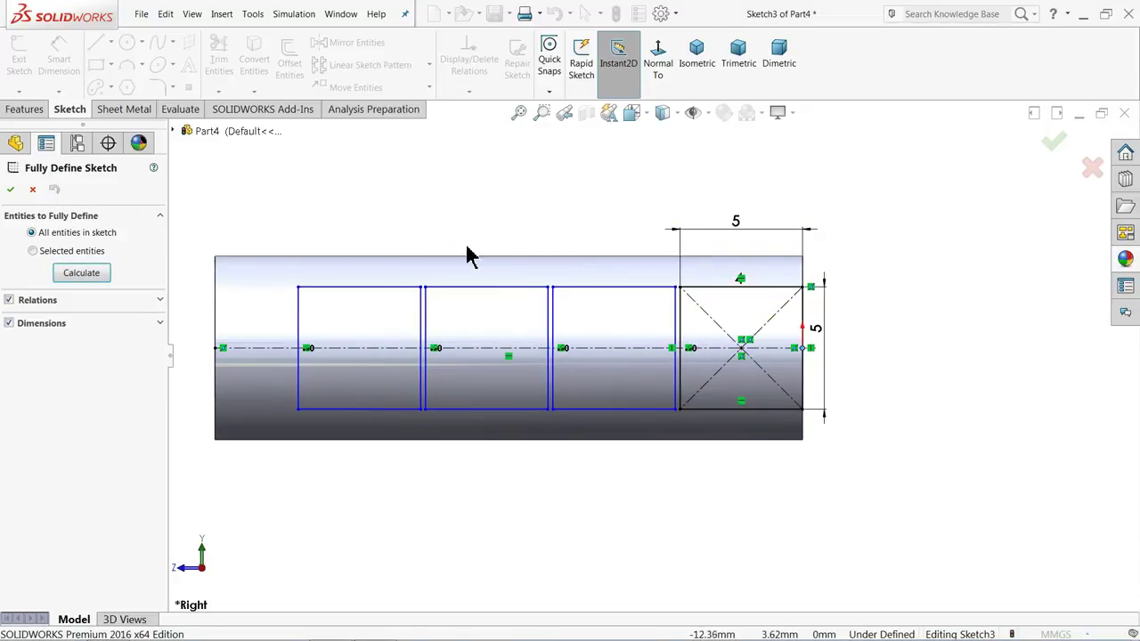
scroll(575, 398, down, 1)
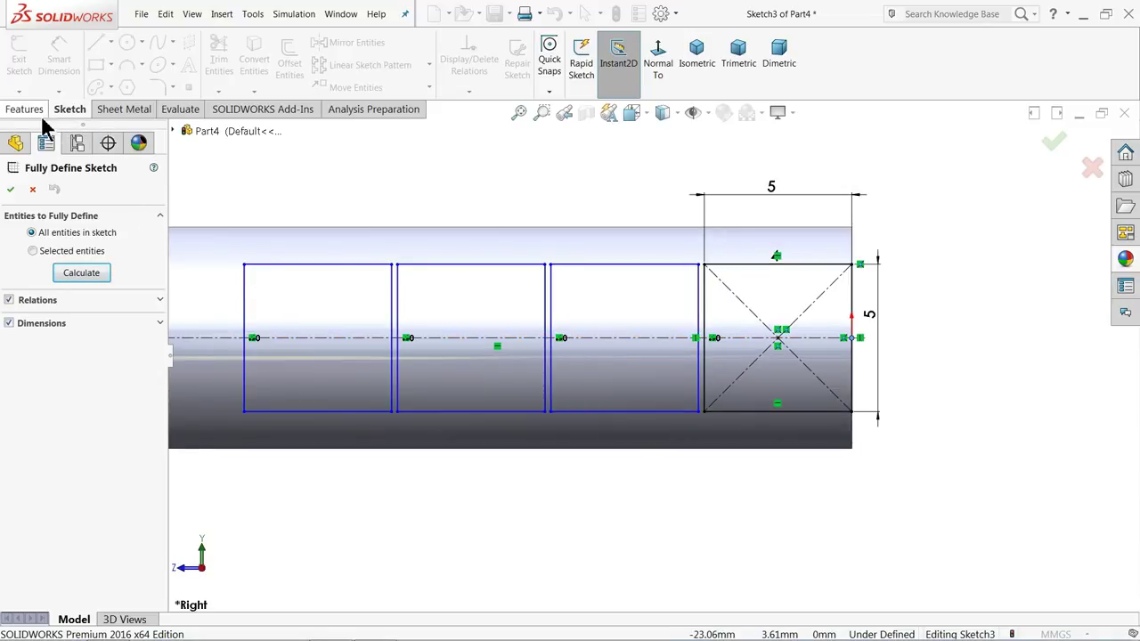
click(31, 190)
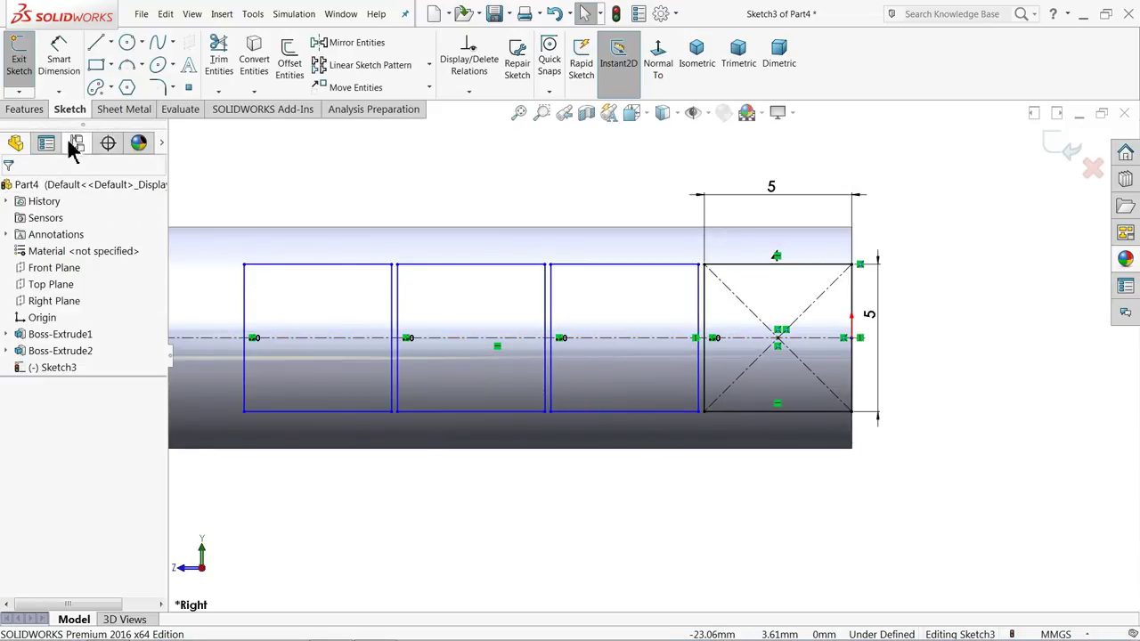
Dimension the upper edge of the patterned square next to the original square and exit the sketch
click(57, 71)
click(603, 268)
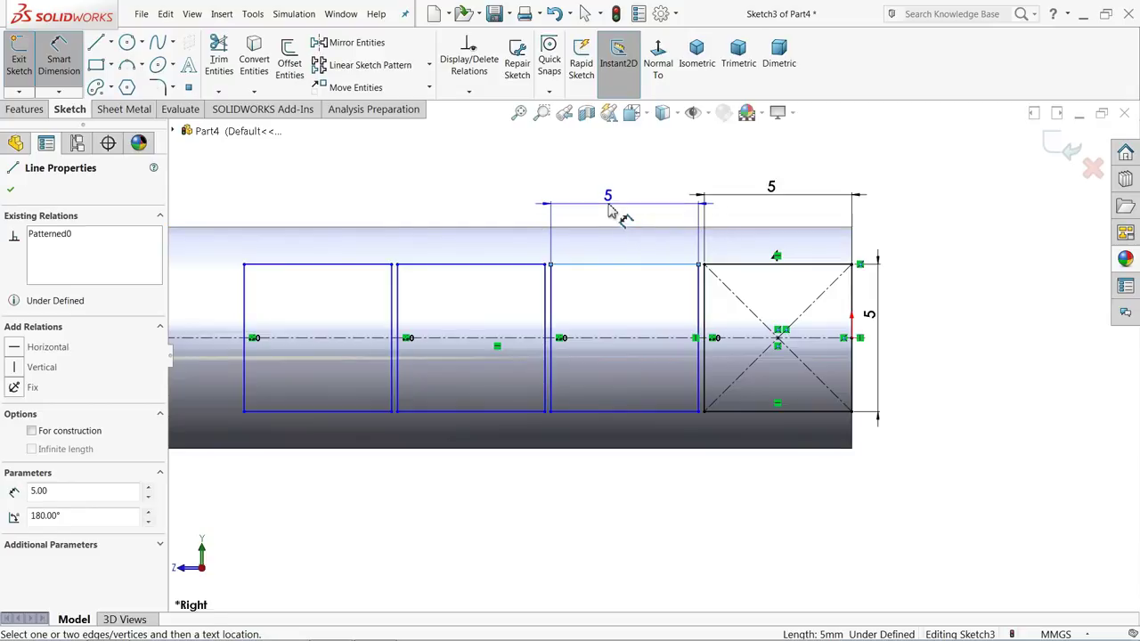
click(599, 219)
click(672, 332)
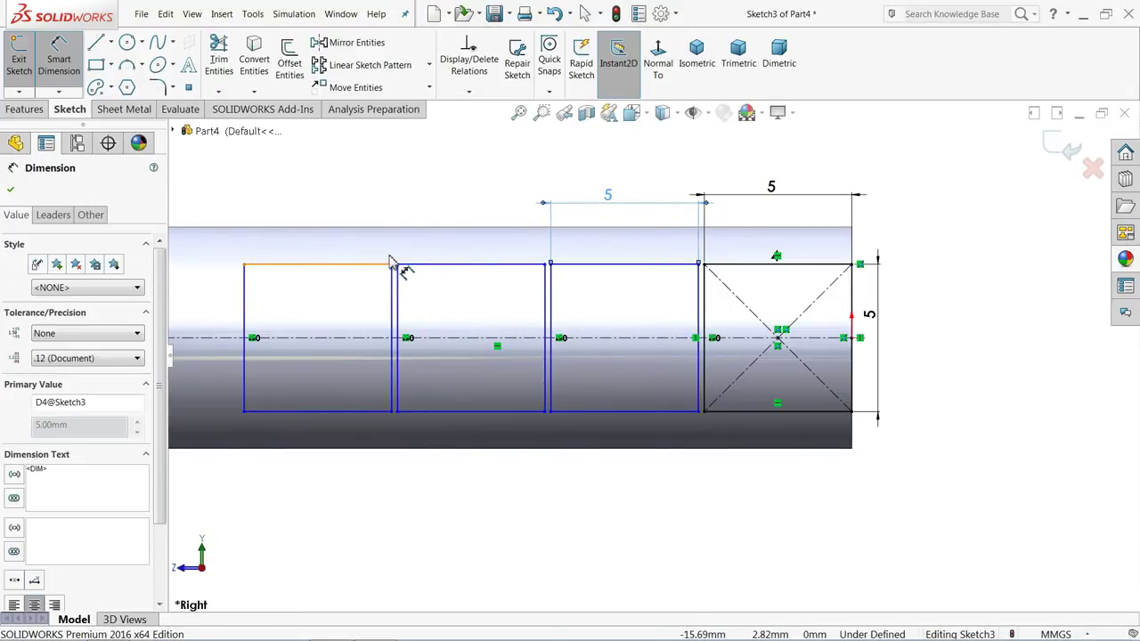
click(32, 111)
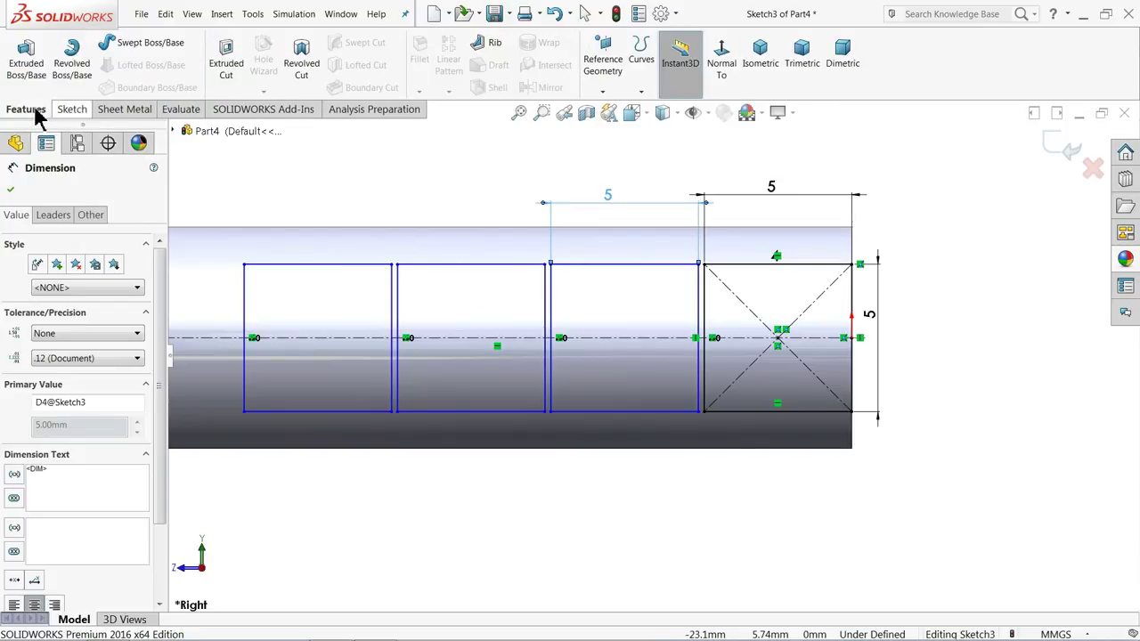
click(1065, 152)
Create a projection split line that imprints the squares sketch onto the tube's outer cylindrical face
click(641, 92)
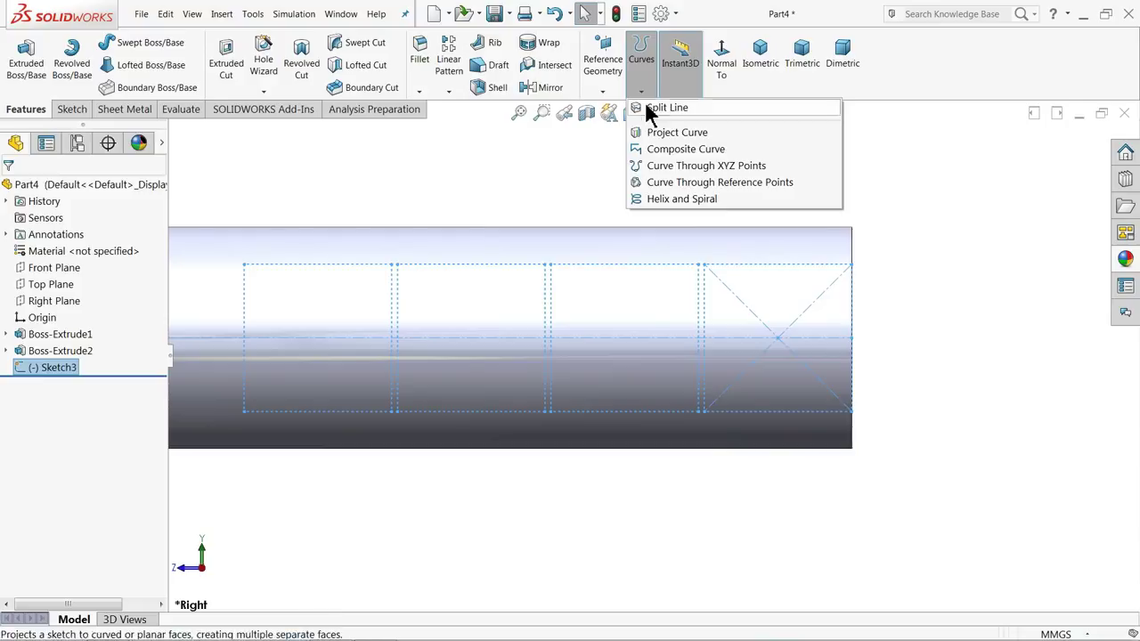
click(661, 110)
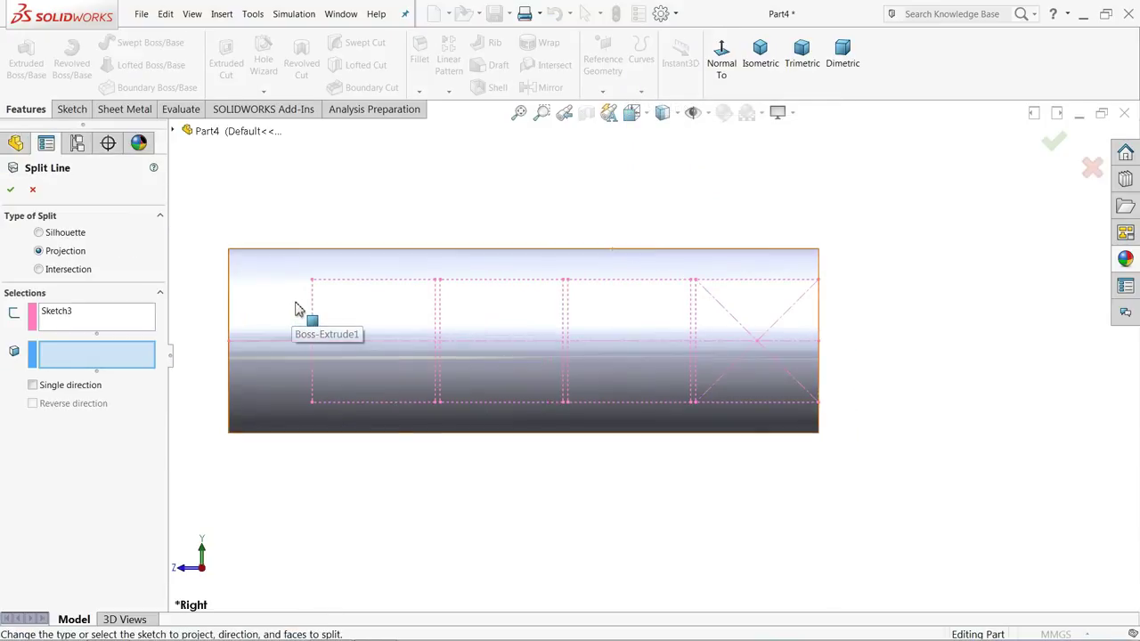
click(278, 296)
middle_drag(277, 296, 314, 358)
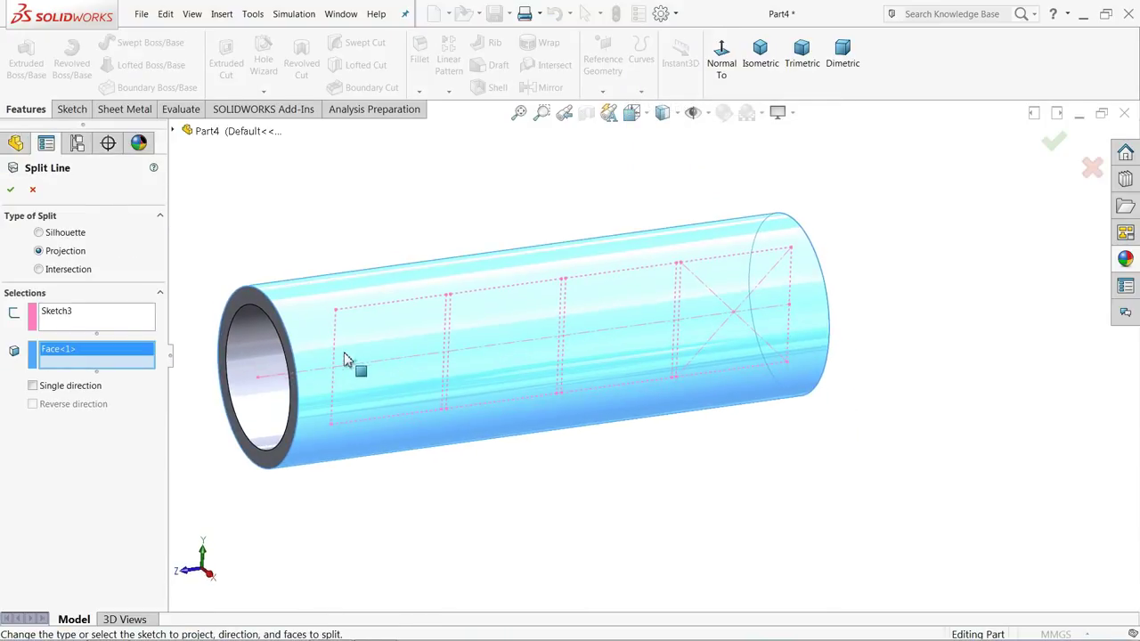
click(9, 189)
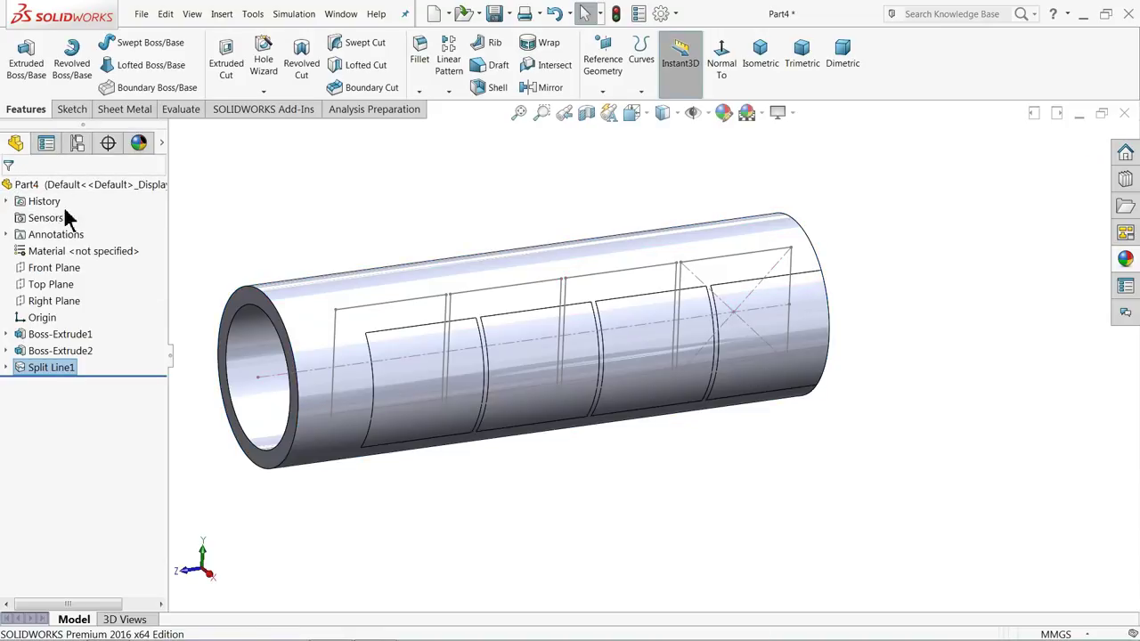
Add a Dome feature with a 2 mm distance on the four split square faces along the tube
middle_drag(357, 280, 395, 276)
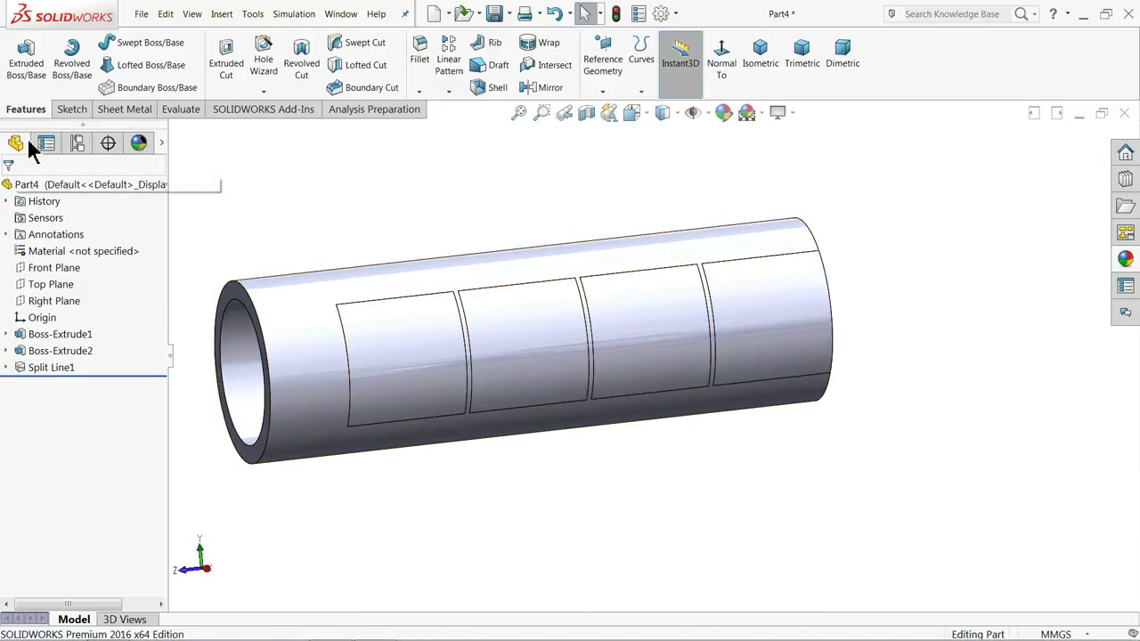
click(223, 14)
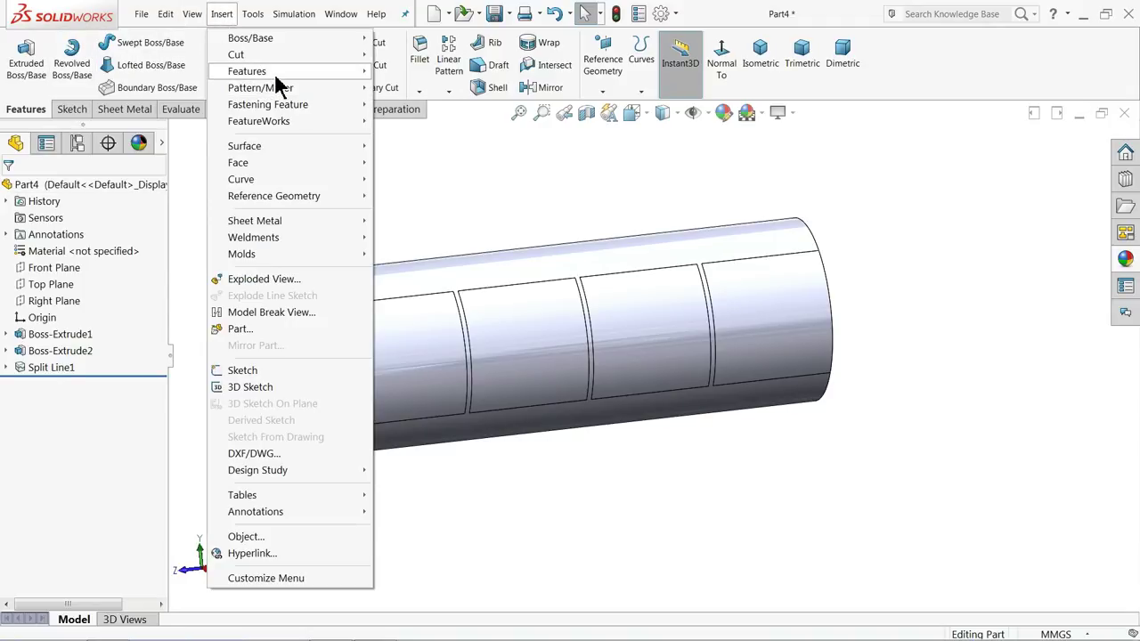
mouse_move(276, 77)
click(399, 239)
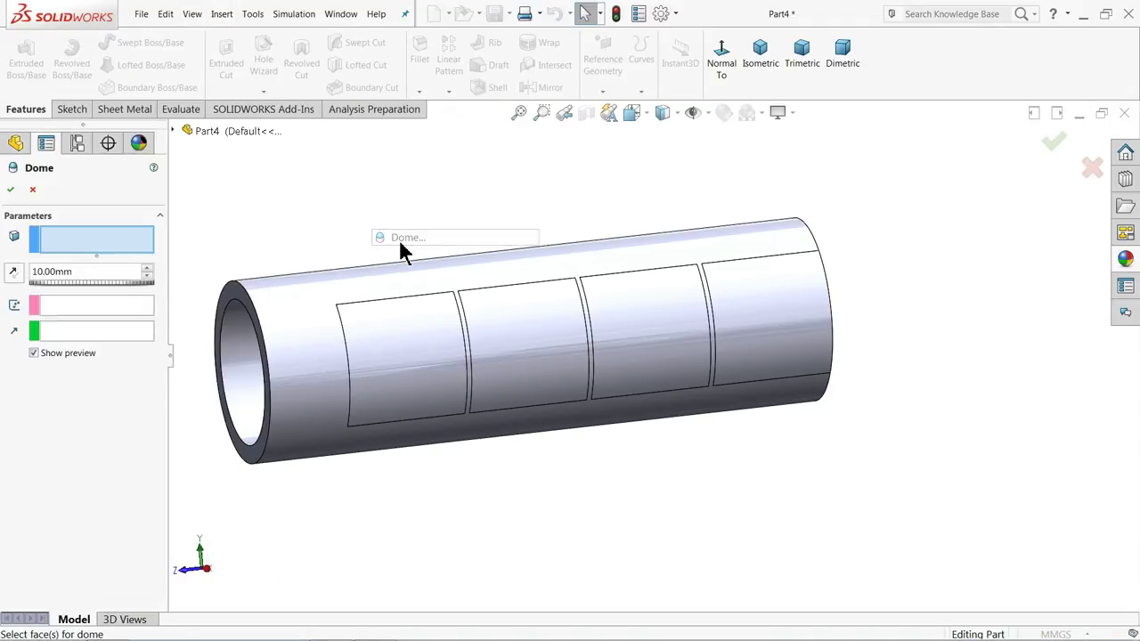
click(411, 371)
click(514, 362)
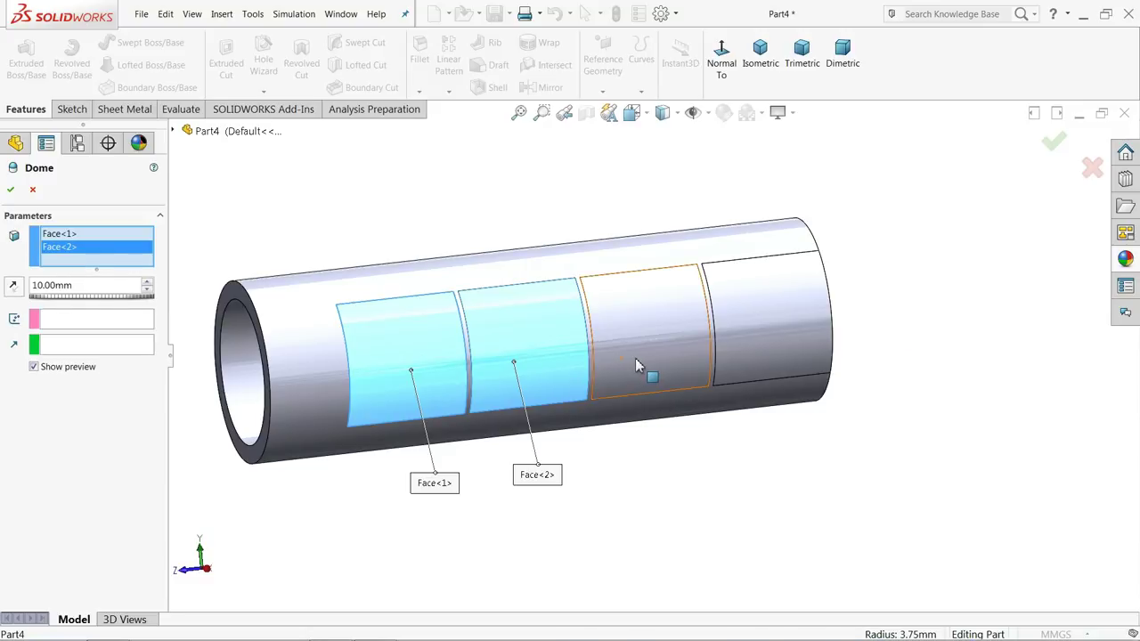
click(635, 358)
click(818, 331)
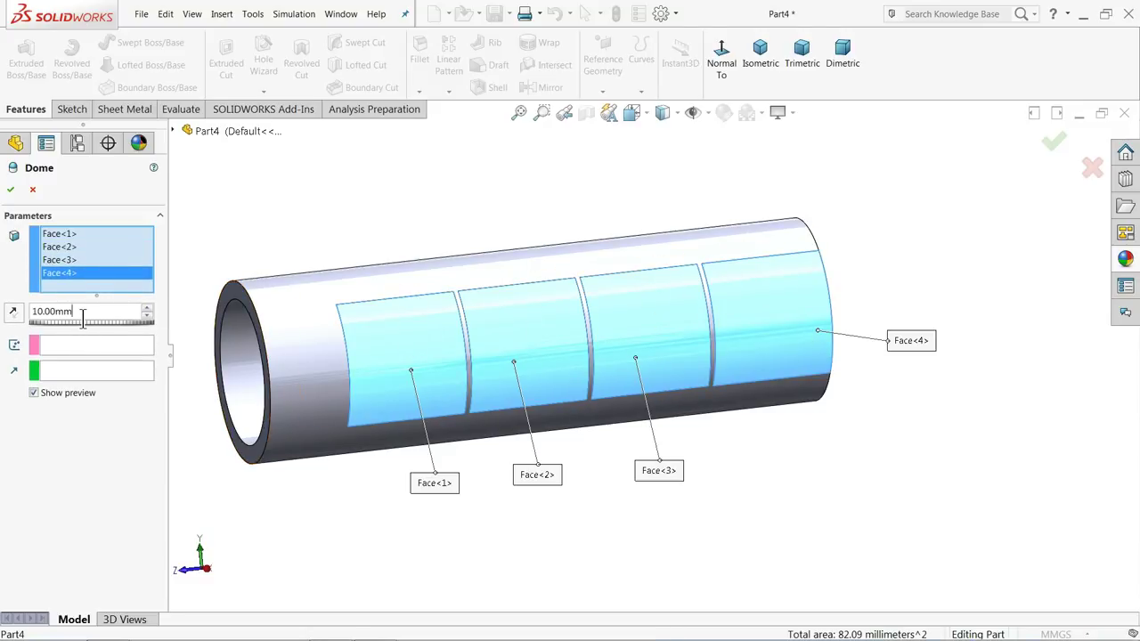
middle_drag(331, 237, 419, 250)
middle_drag(399, 263, 378, 281)
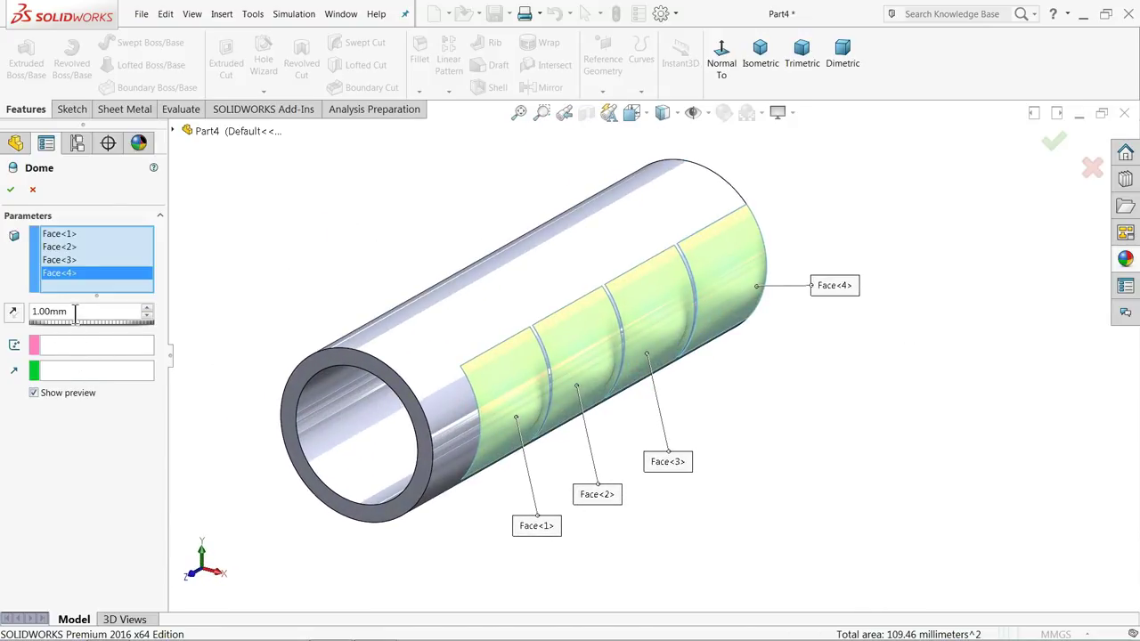
text(2)
mouse_move(338, 258)
middle_down()
mouse_move(371, 255)
mouse_move(317, 256)
mouse_move(326, 264)
middle_up()
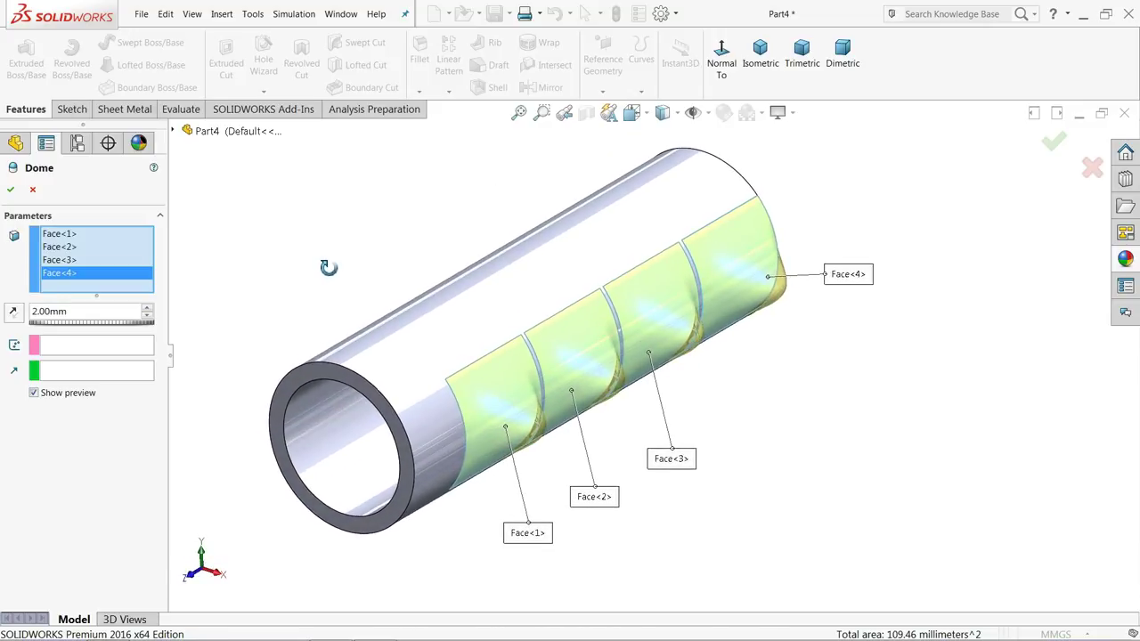
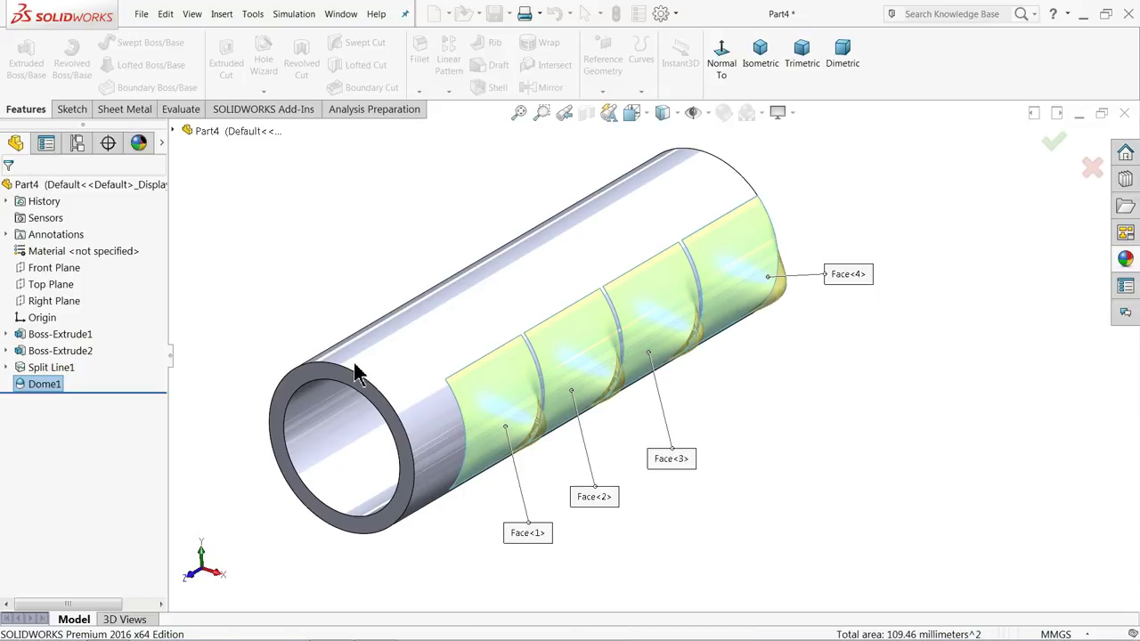
Fillet the edges of the tube's capped end face with a 1 mm radius
middle_drag(450, 301, 339, 276)
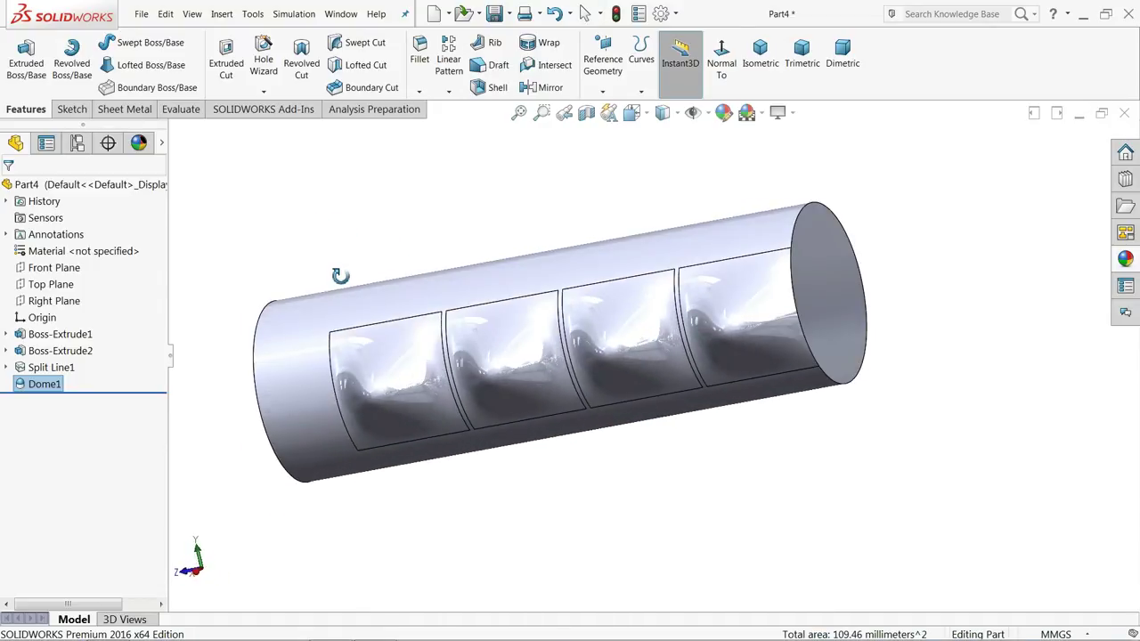
click(420, 55)
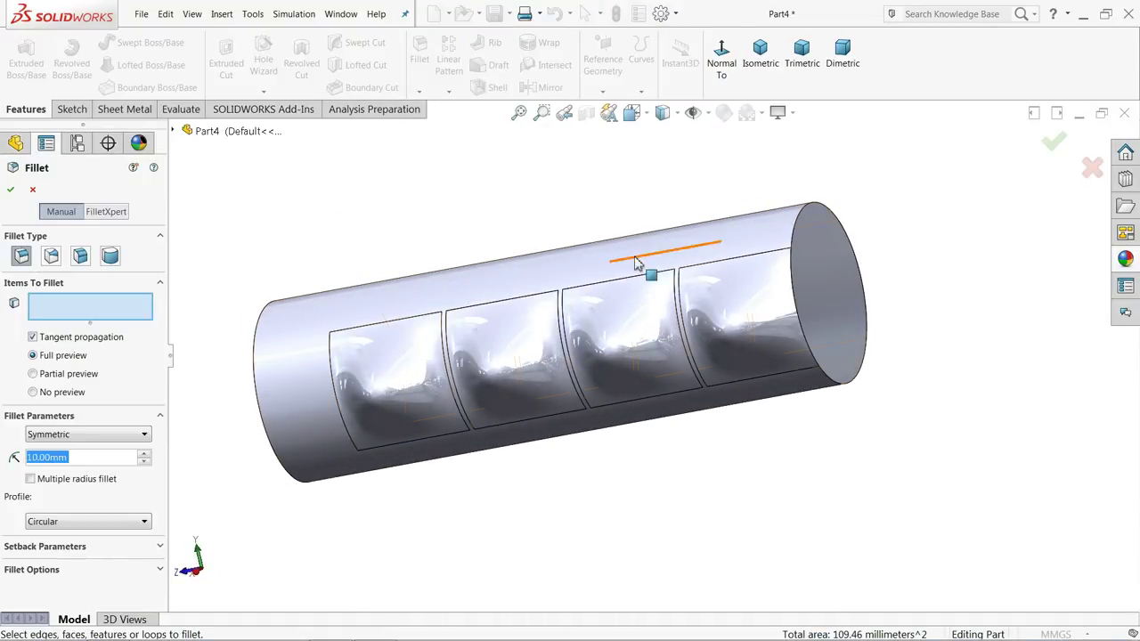
text(1)
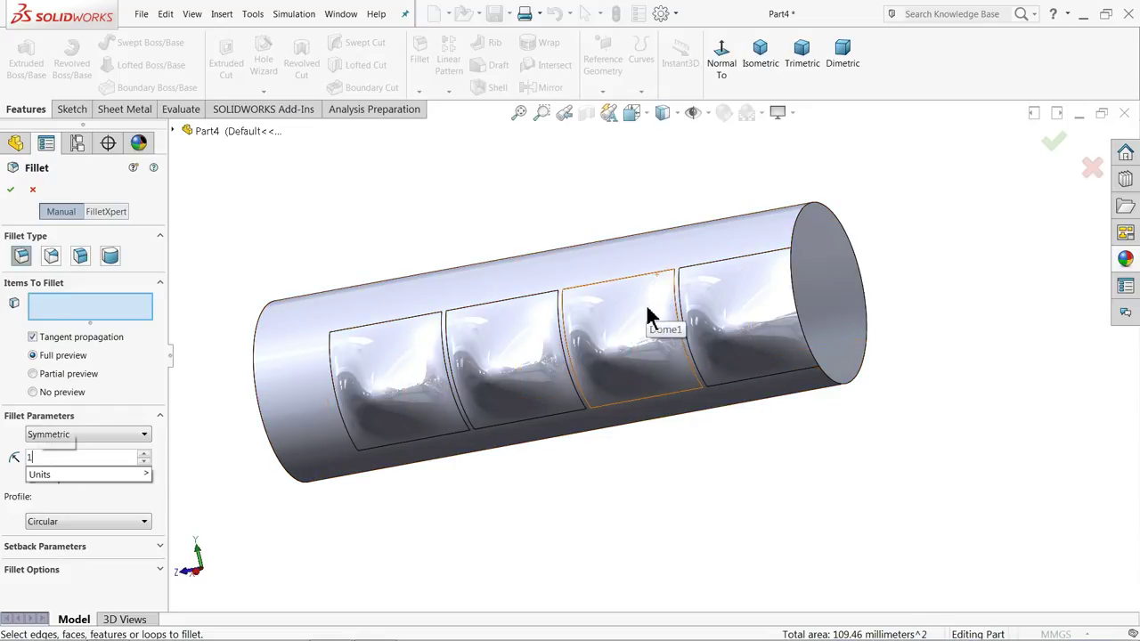
key(Return)
click(809, 299)
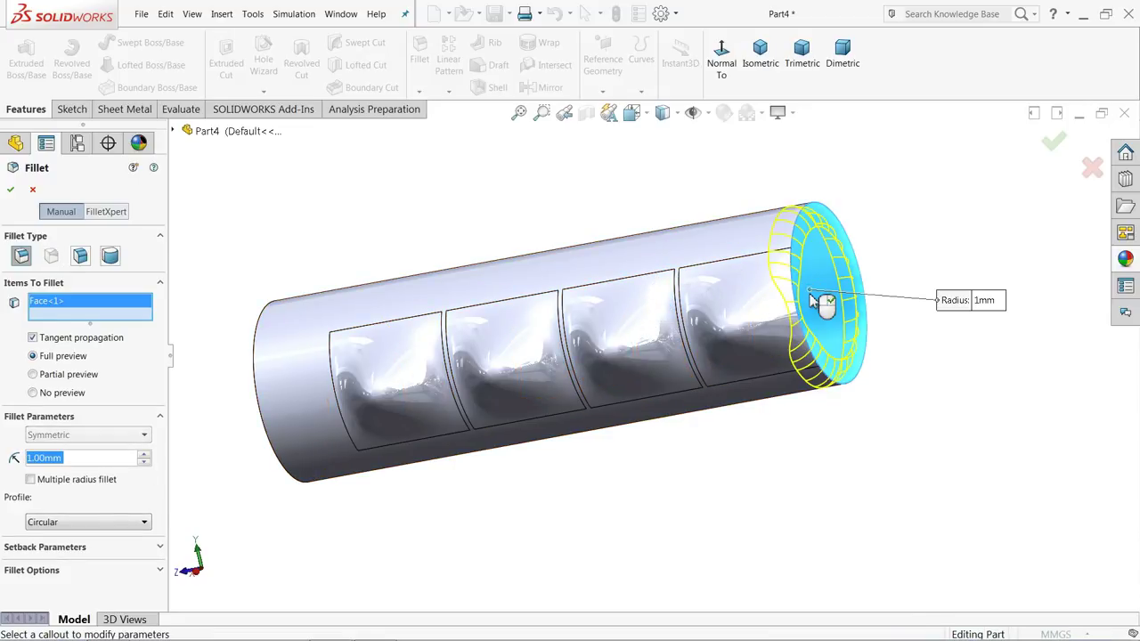
click(8, 191)
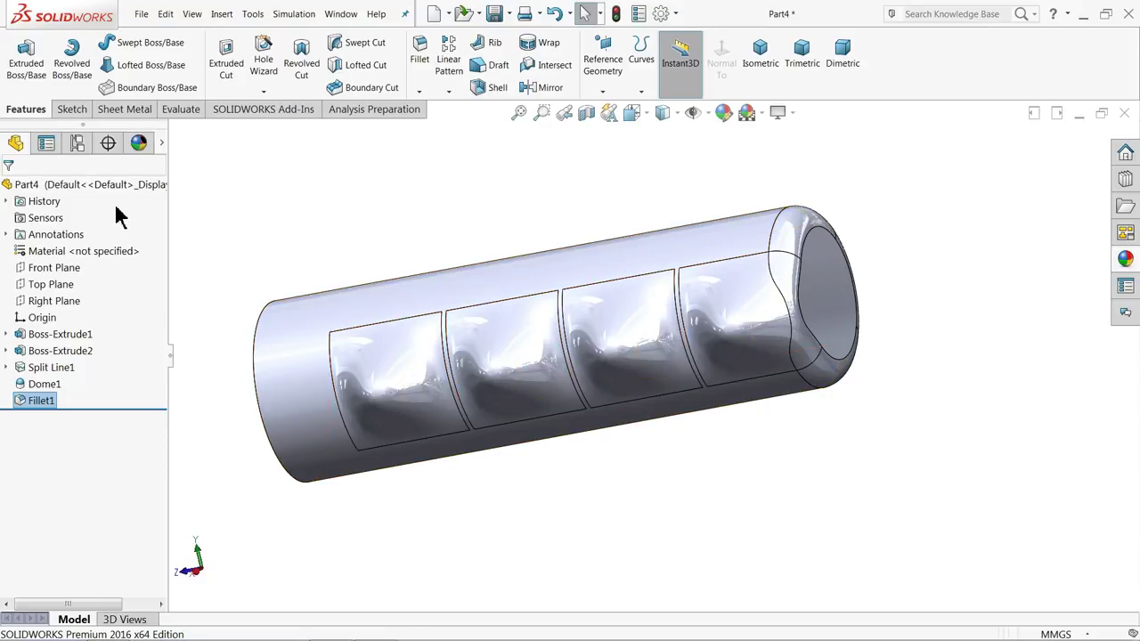
Apply the matte rubber appearance to the part and save it
click(120, 187)
click(1128, 262)
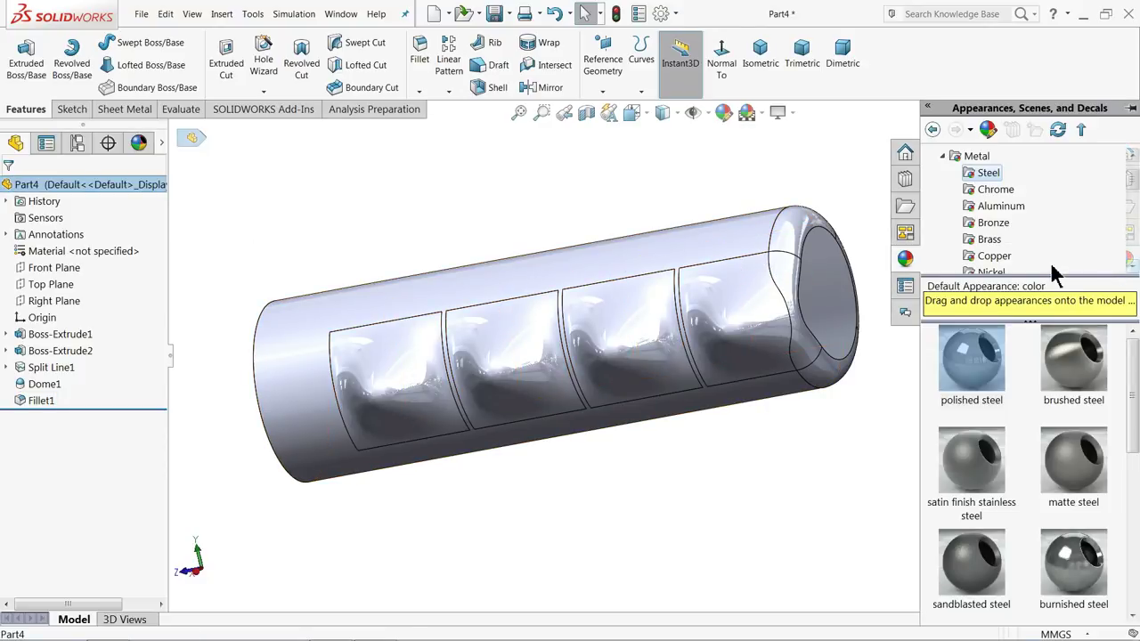
click(946, 159)
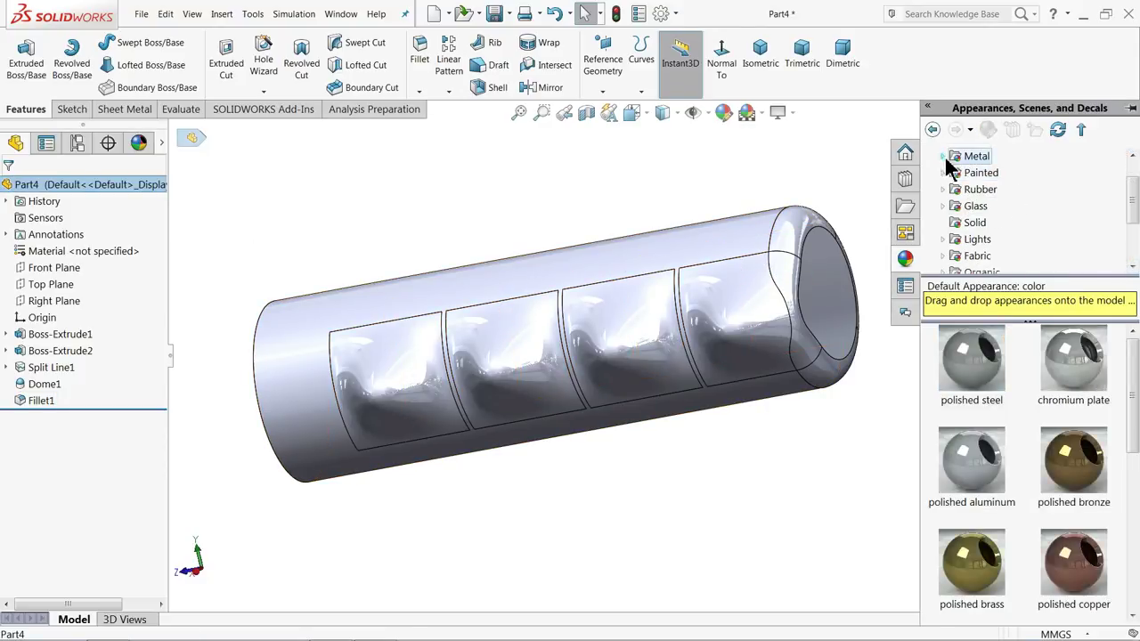
click(980, 189)
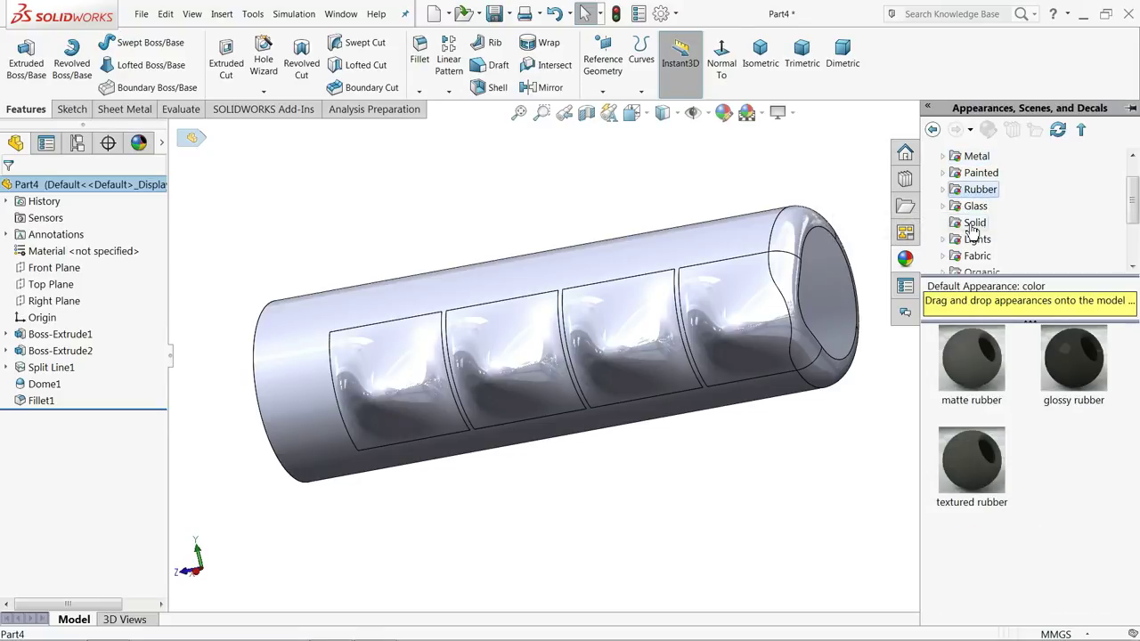
click(980, 372)
drag(980, 372, 522, 285)
middle_drag(522, 285, 583, 377)
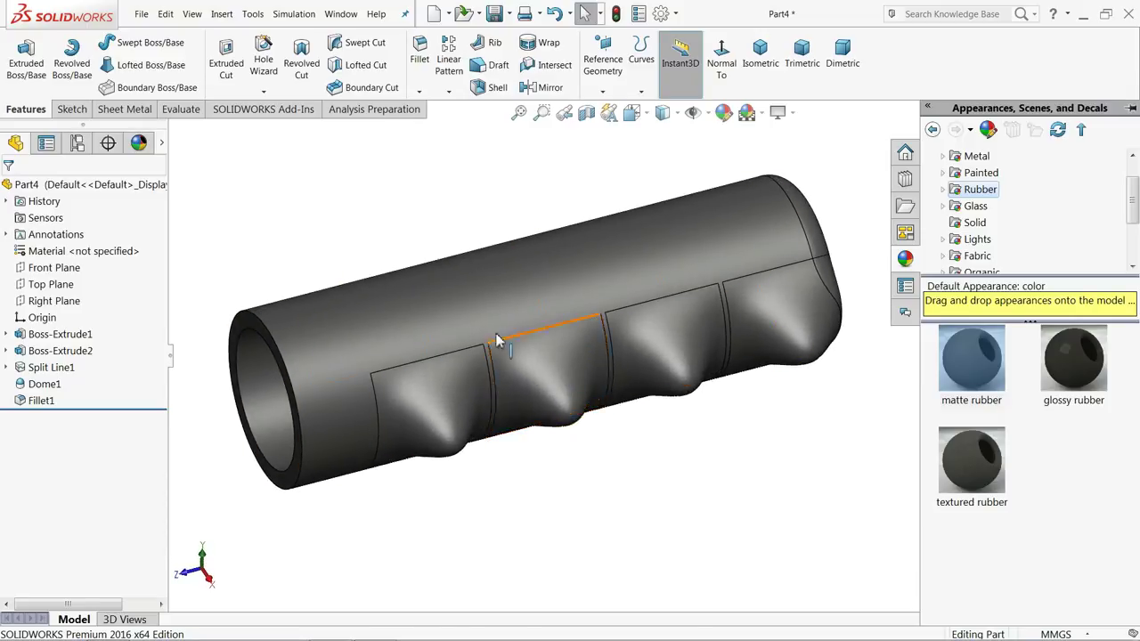
click(494, 13)
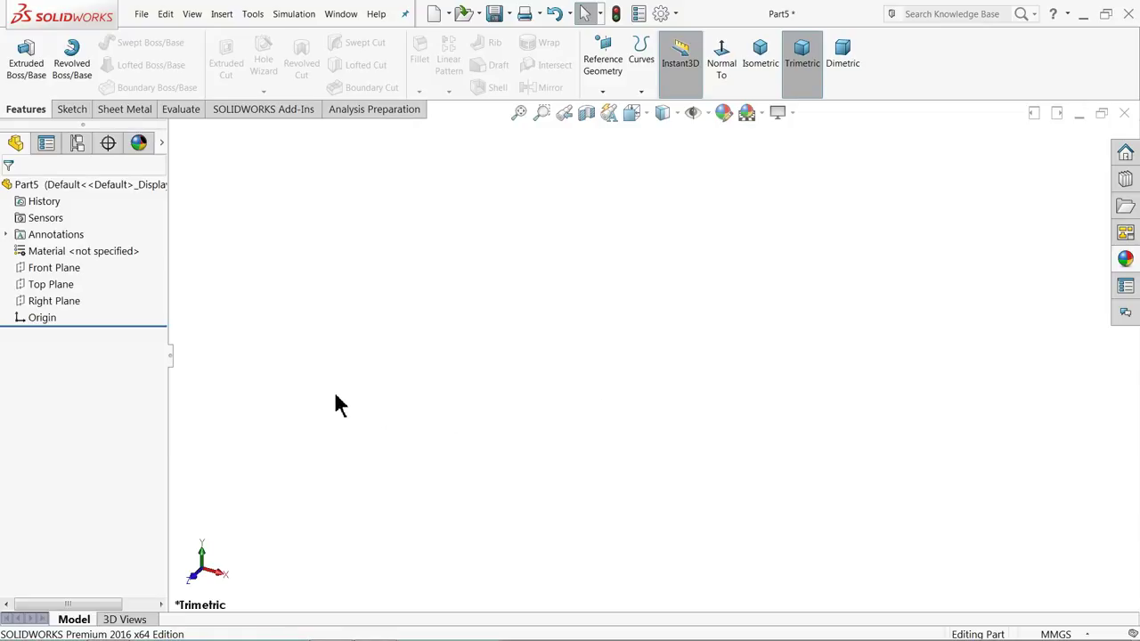
Start a sketch on the Front Plane and draw a circle of about 103 mm radius centred on the origin
click(27, 271)
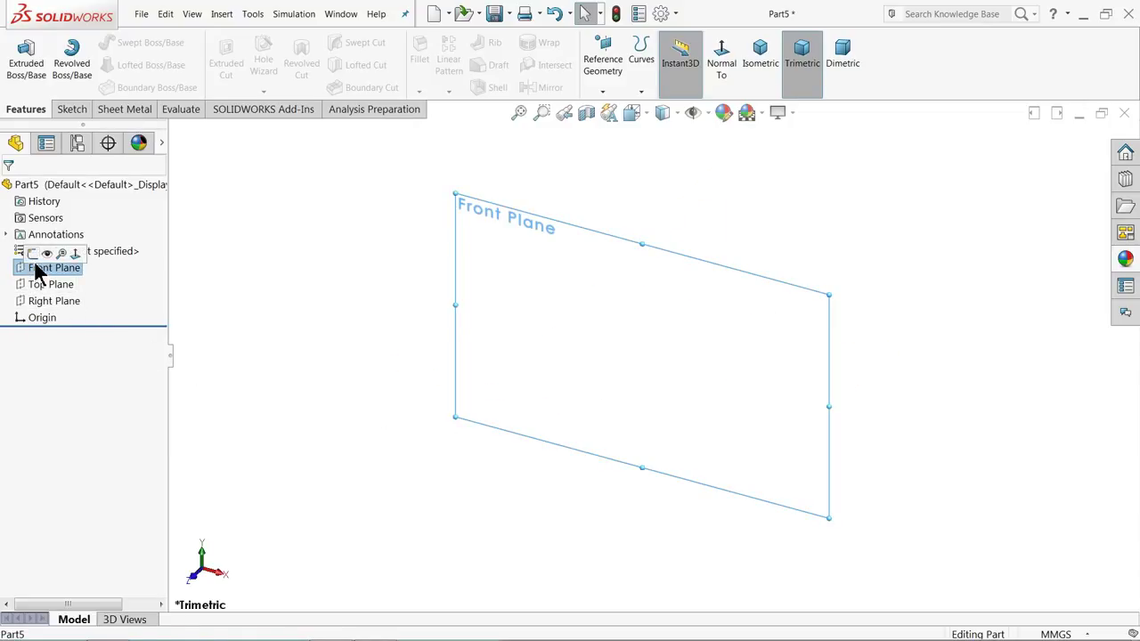
click(29, 252)
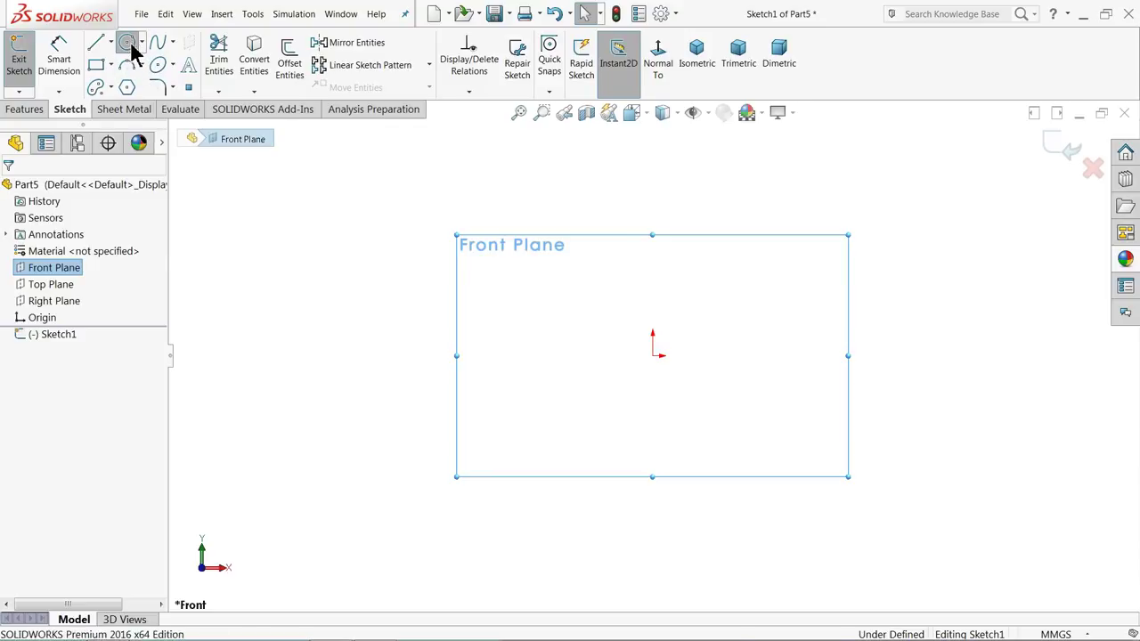
click(128, 42)
click(654, 355)
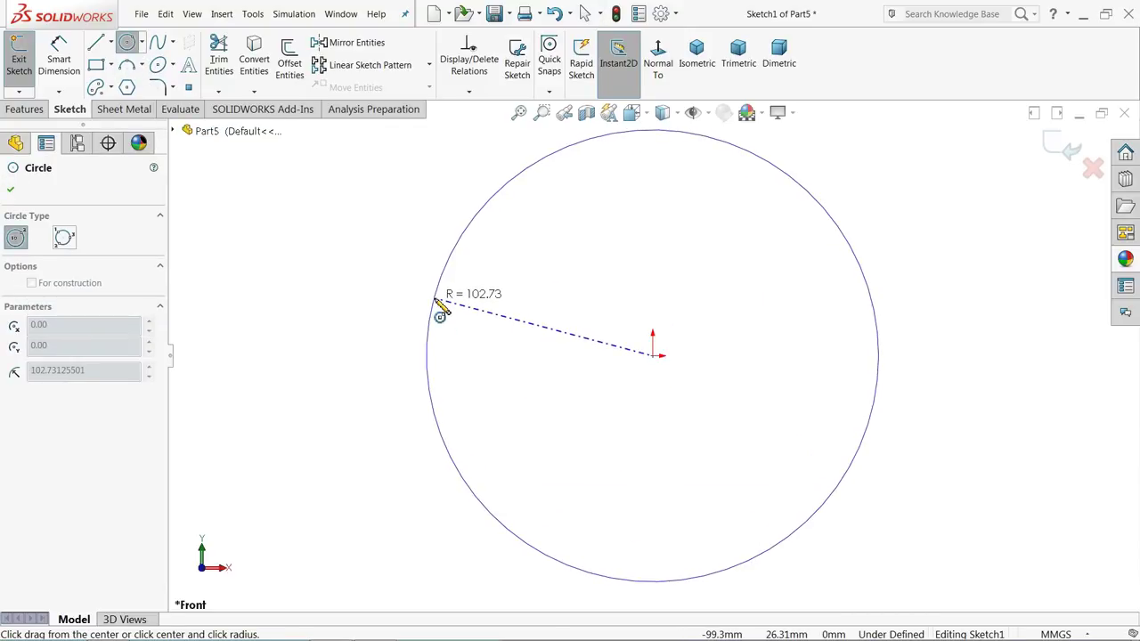
click(435, 306)
Dimension the circle's diameter as 3.8 mm
click(62, 70)
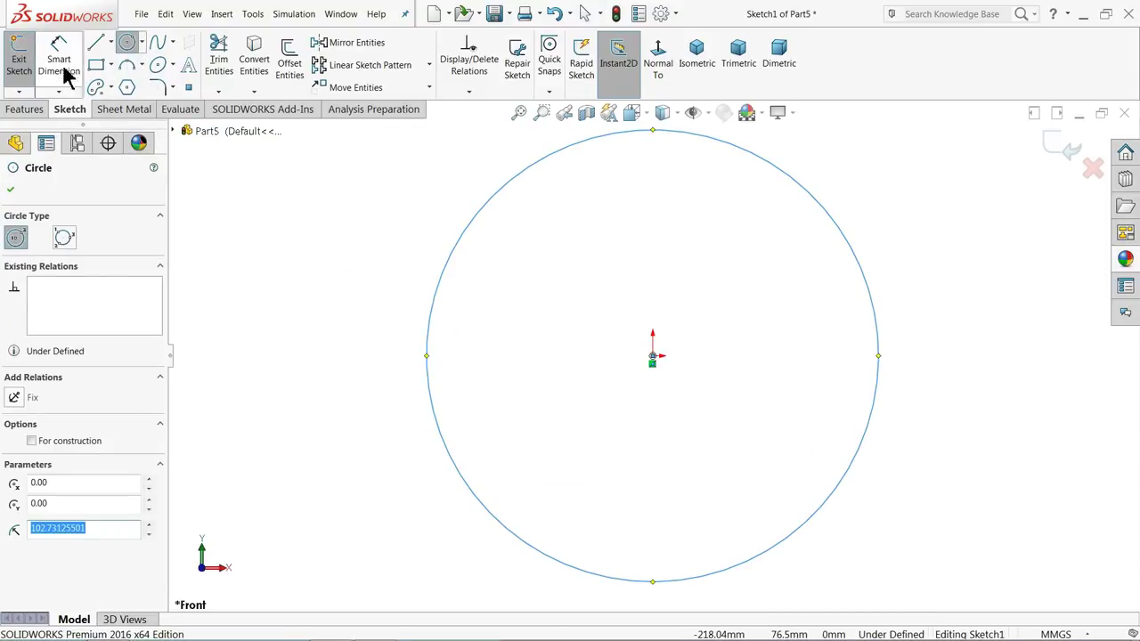
click(454, 249)
click(390, 298)
text(3.8)
key(Return)
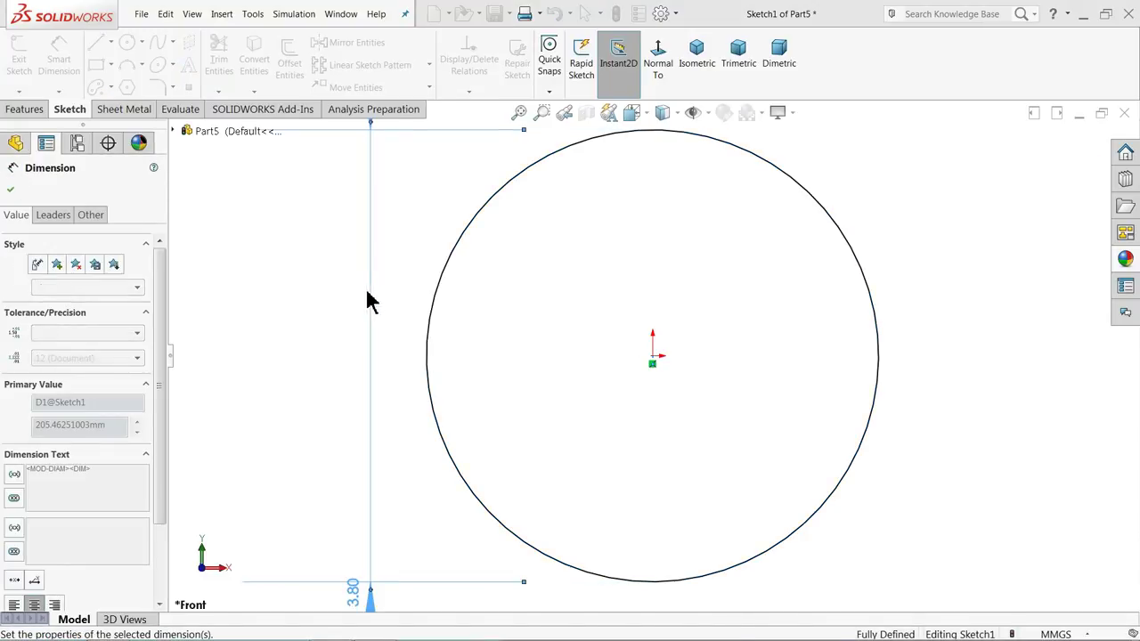
Extrude the circle as a blind boss to a depth of 35 mm
click(26, 112)
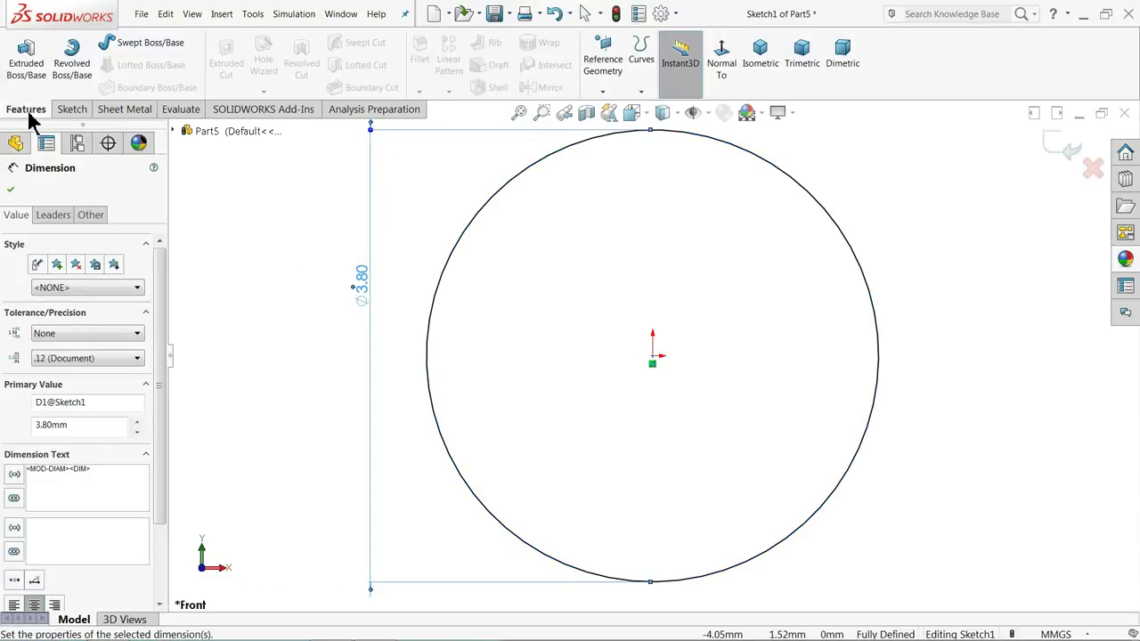
click(26, 61)
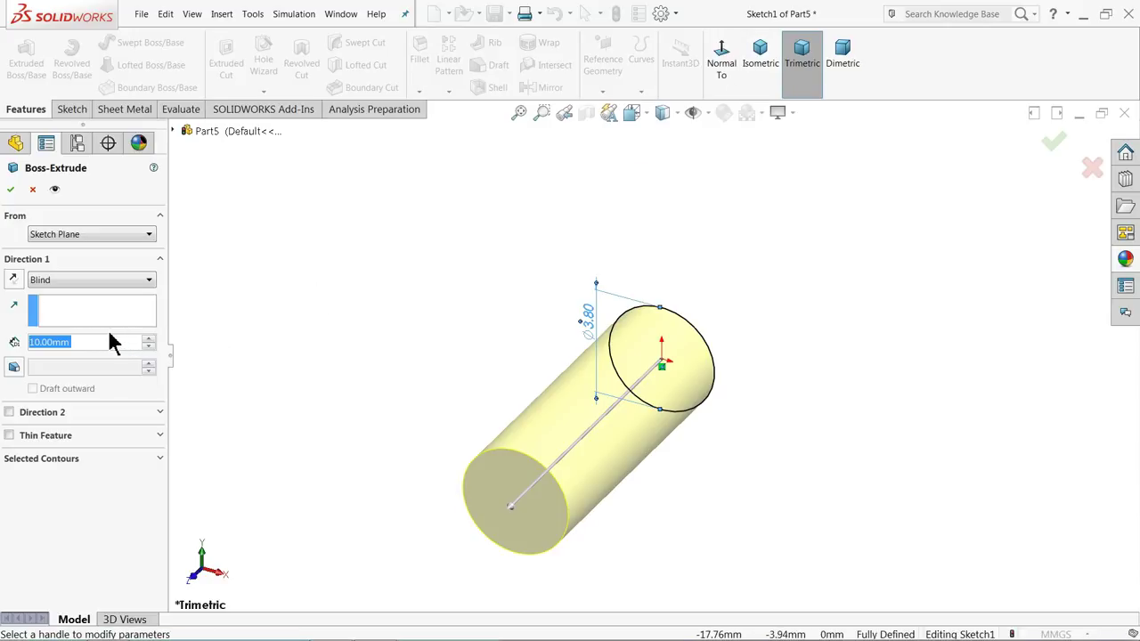
text(35)
key(Return)
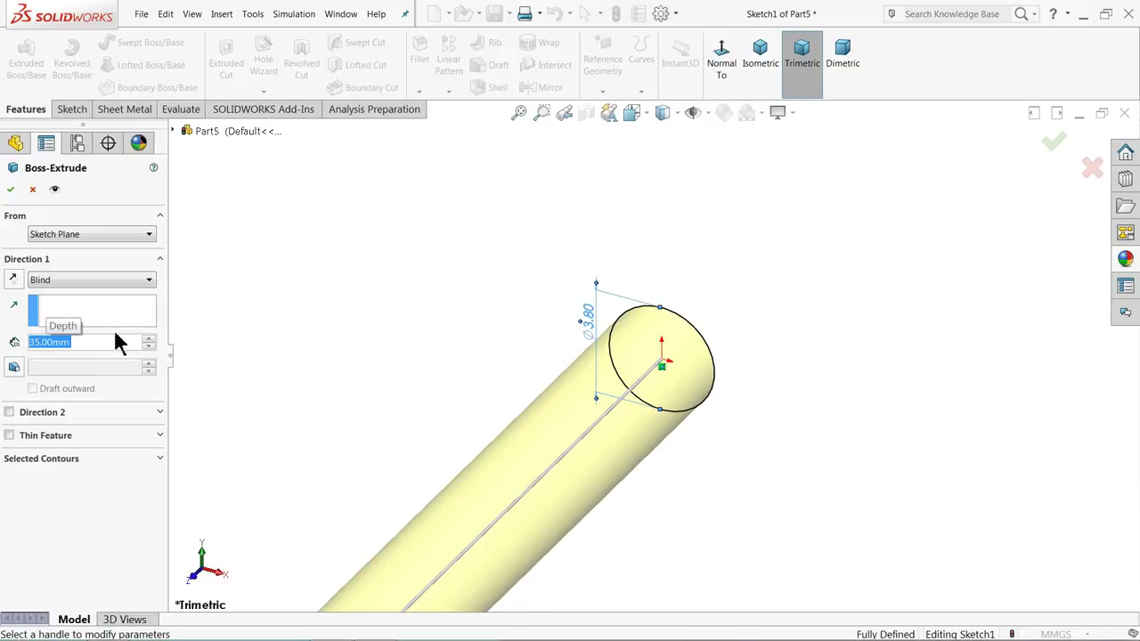
click(761, 59)
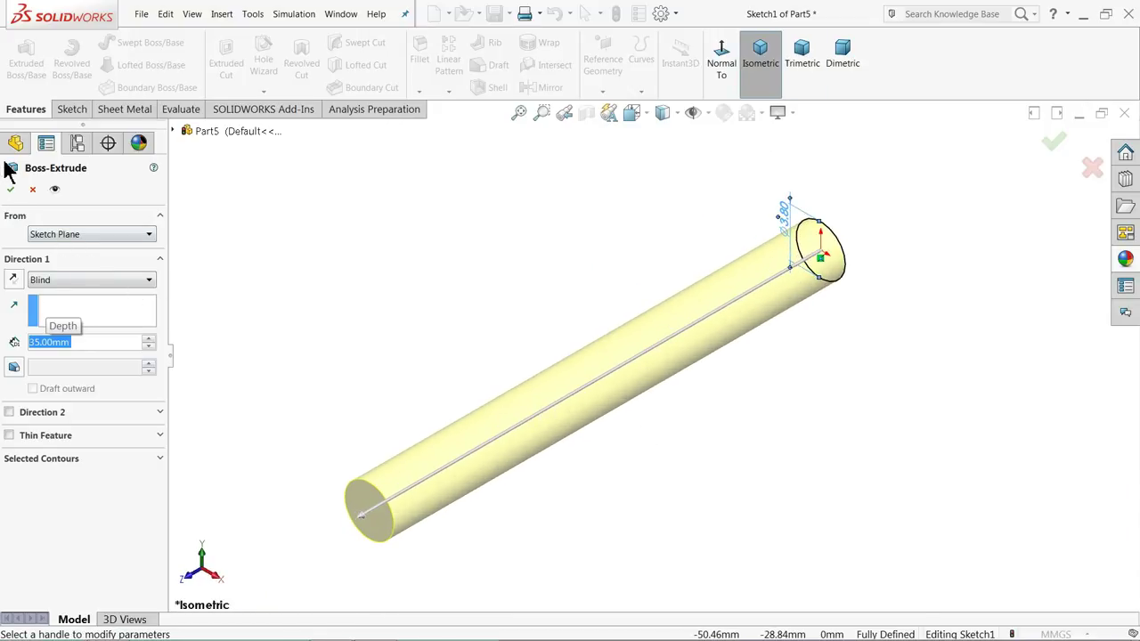
click(11, 190)
Chamfer the circular edges at both ends of the rod with a 0.2 mm distance at 45 degrees
click(420, 93)
click(437, 125)
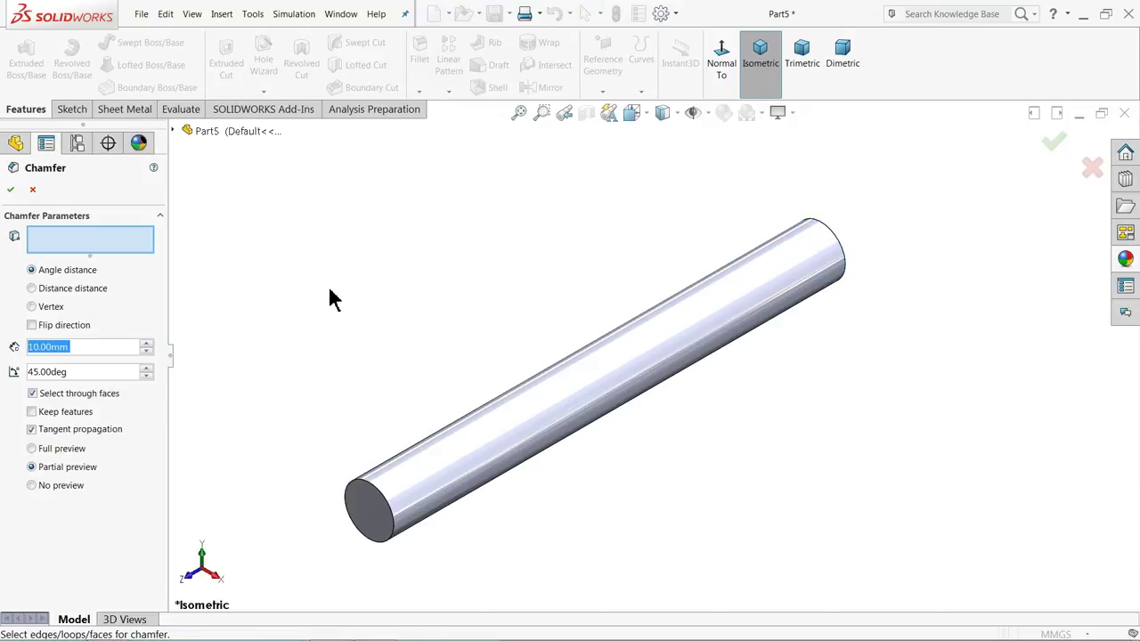
text(0.5)
click(385, 515)
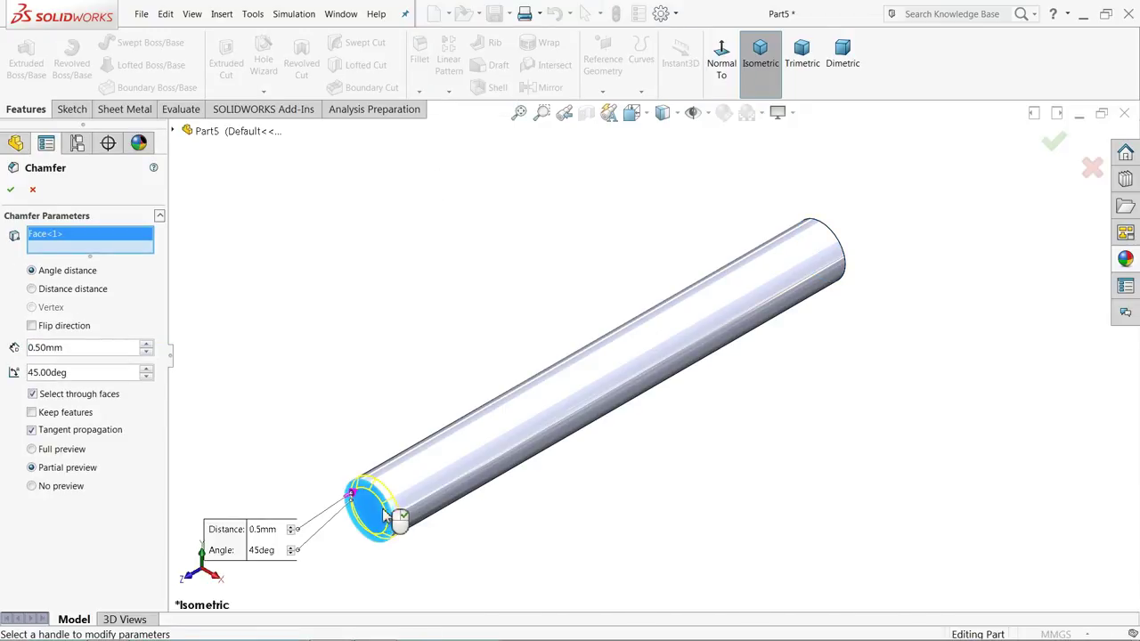
click(853, 269)
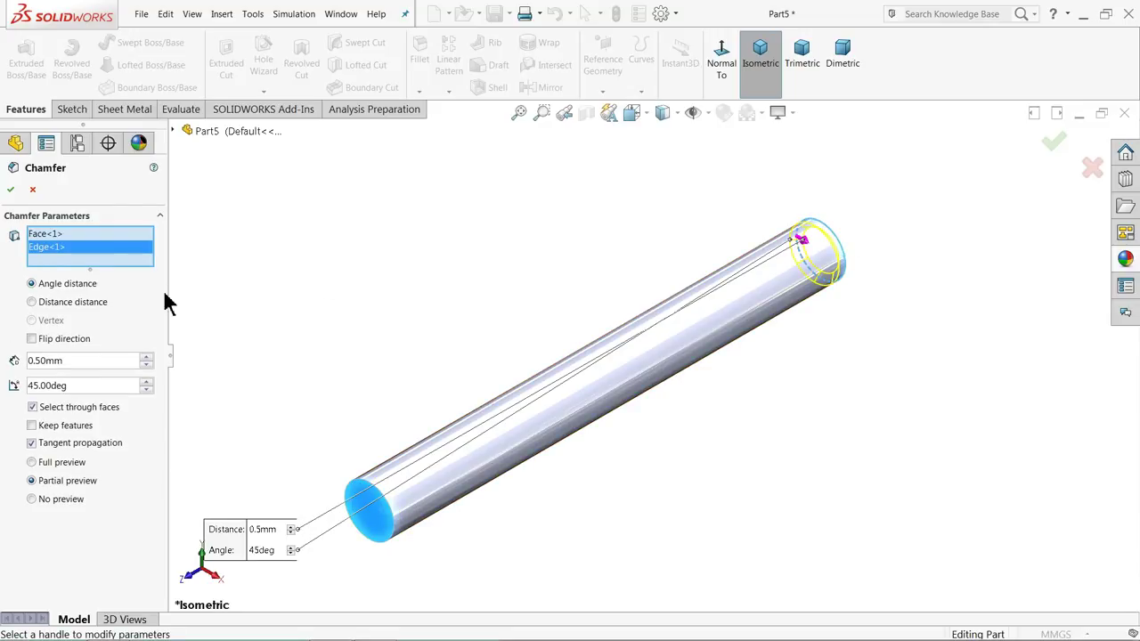
text(0.2)
key(Return)
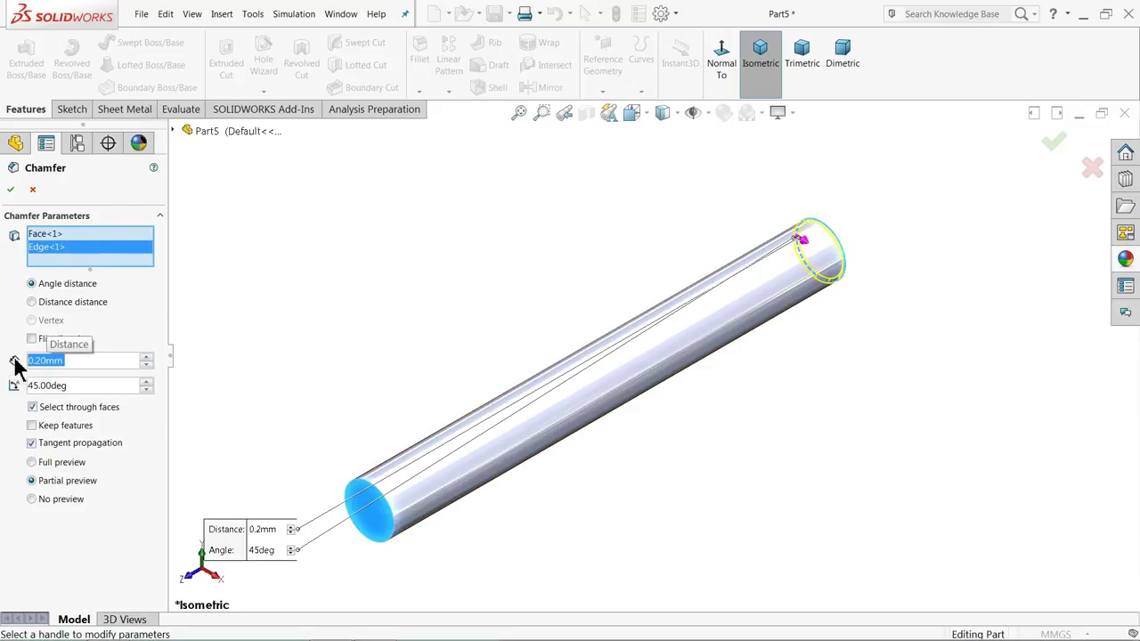
click(9, 191)
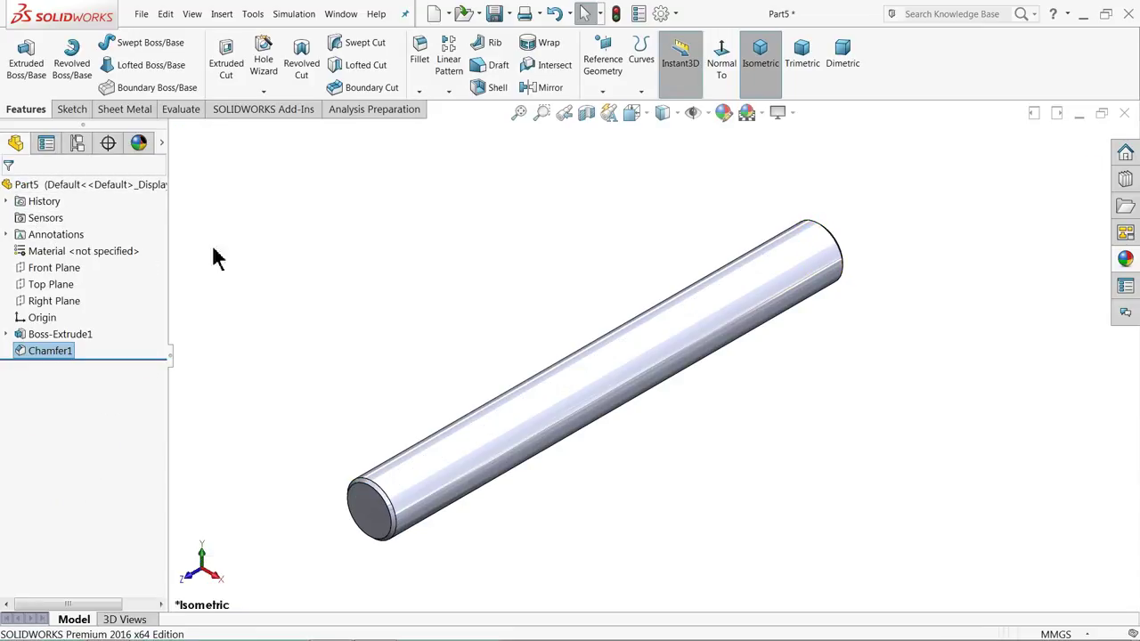
Apply the satin finish stainless steel appearance to the whole part
click(55, 184)
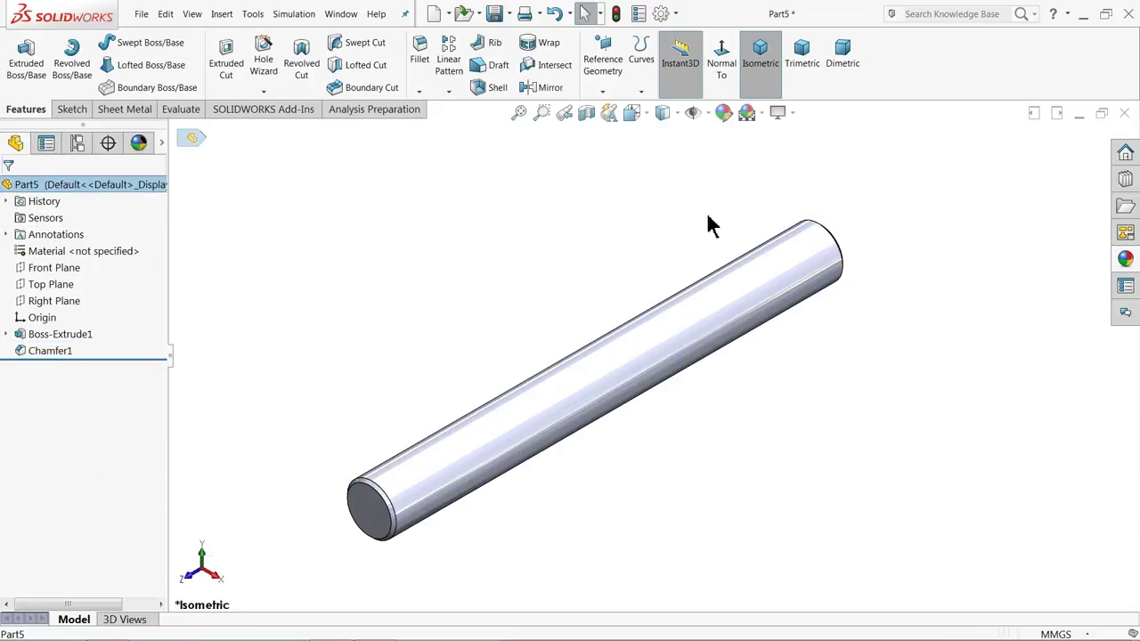
click(1126, 259)
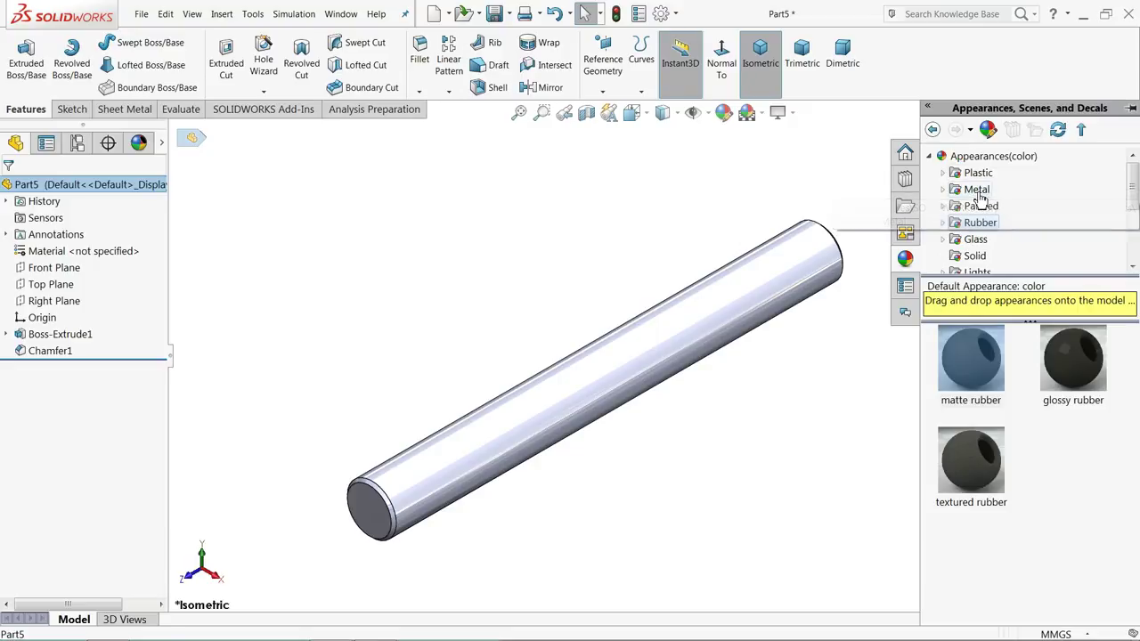
click(946, 190)
click(989, 173)
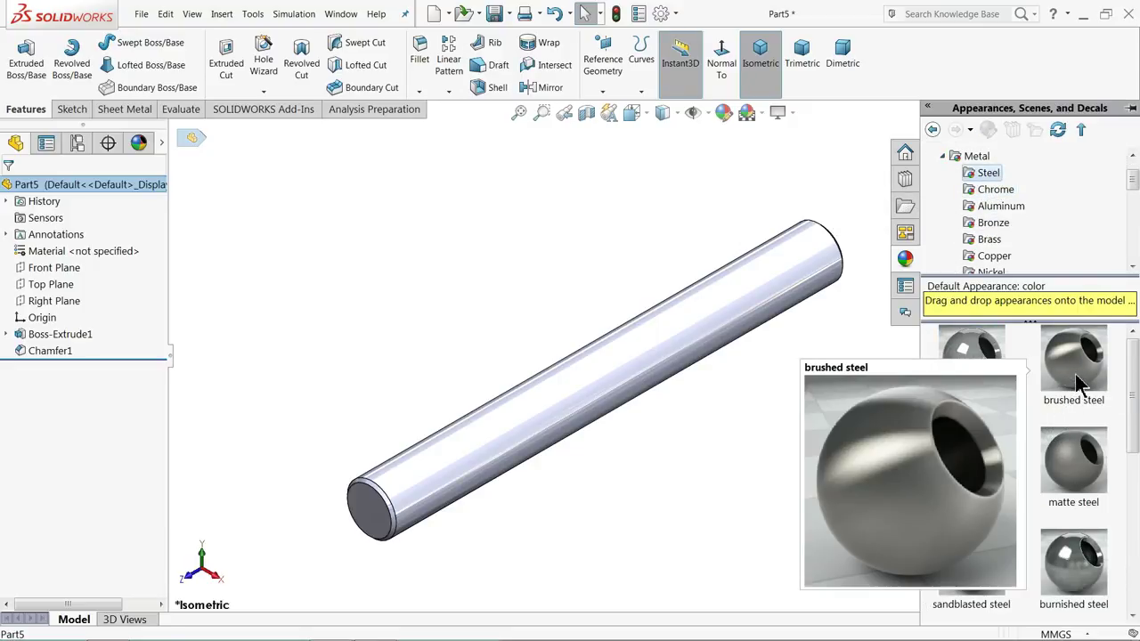
double_click(1075, 374)
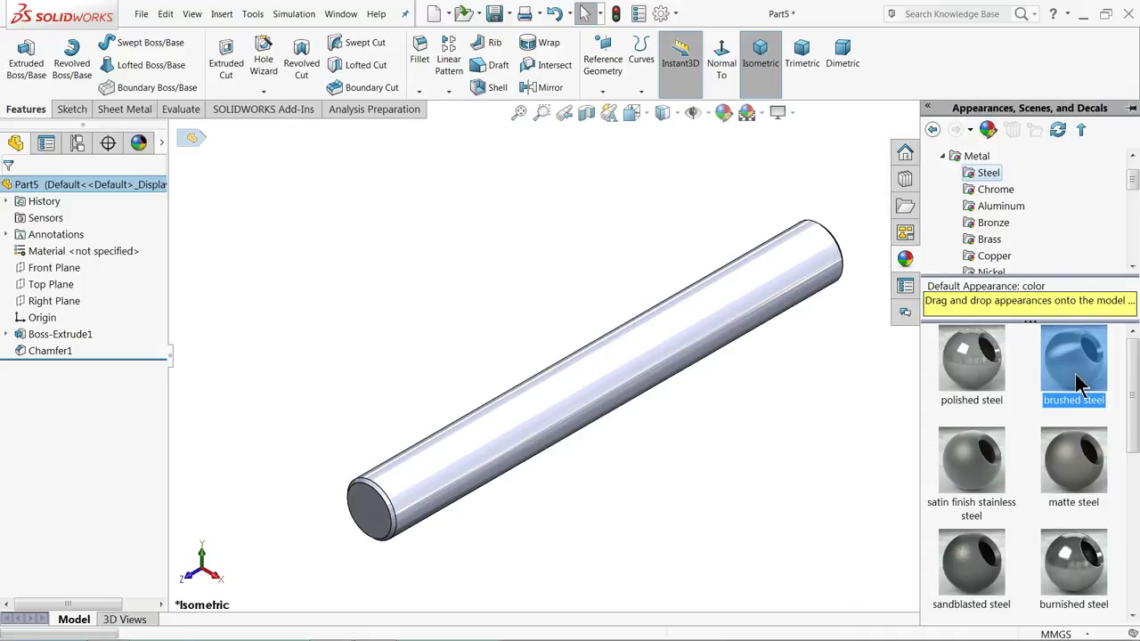
double_click(984, 464)
middle_drag(700, 441, 693, 416)
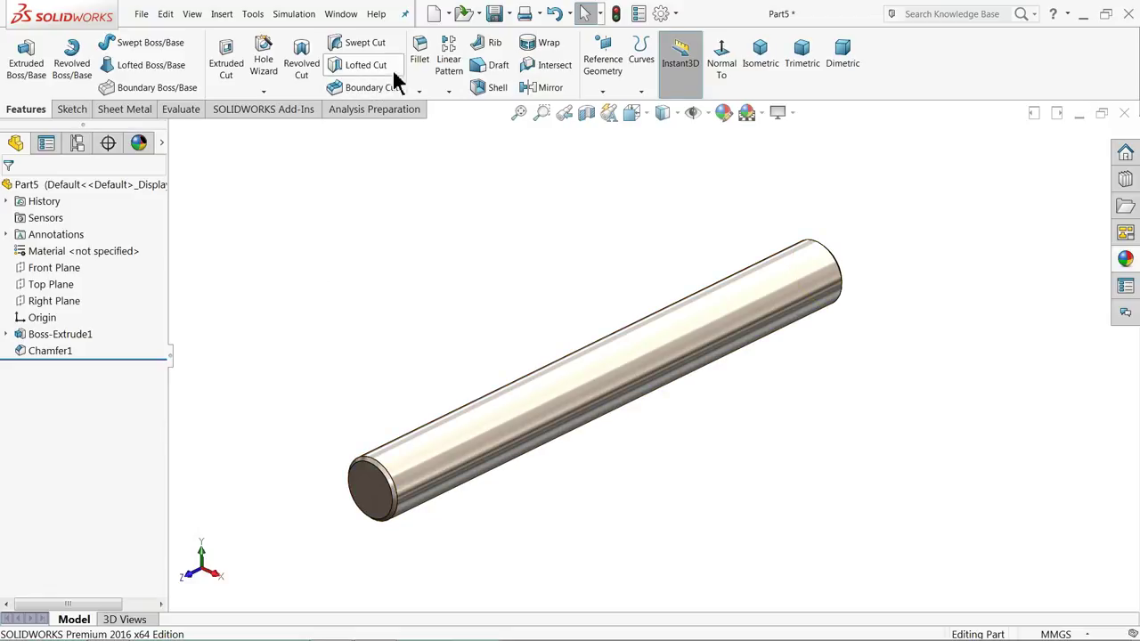
Save the part as 4.Spindle in the Wheel Barrow folder
click(492, 13)
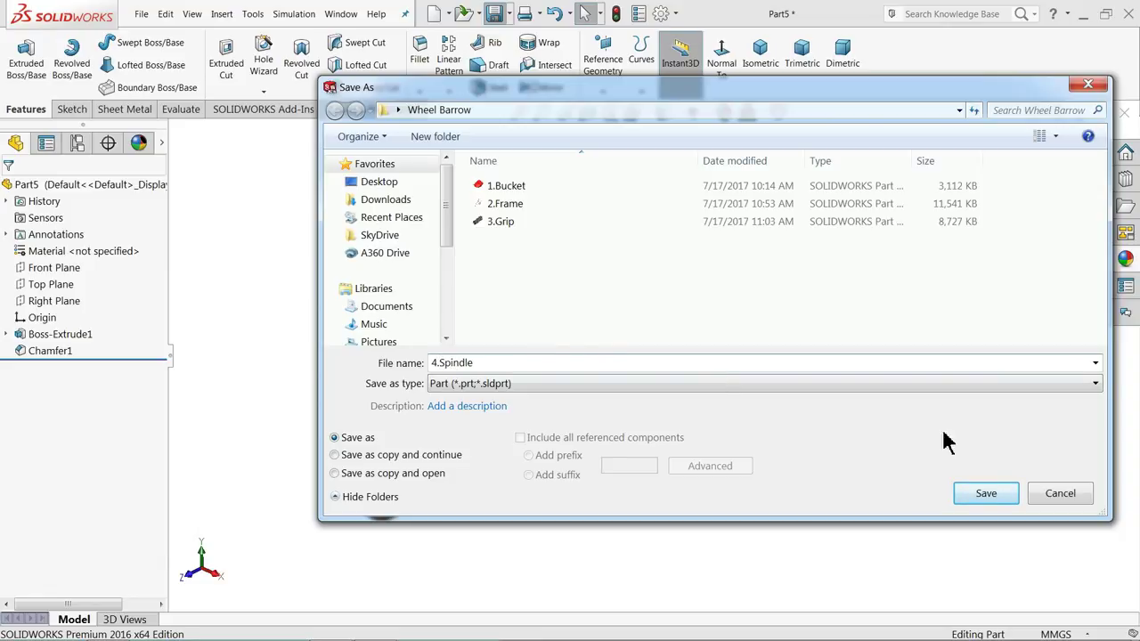
click(977, 499)
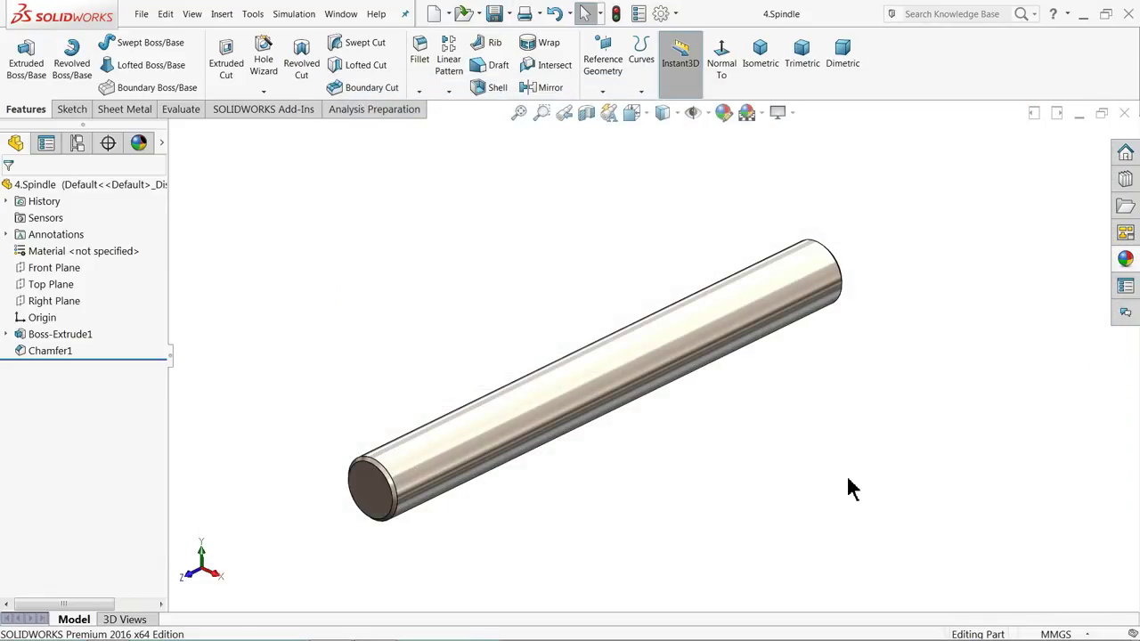
middle_drag(615, 435, 590, 453)
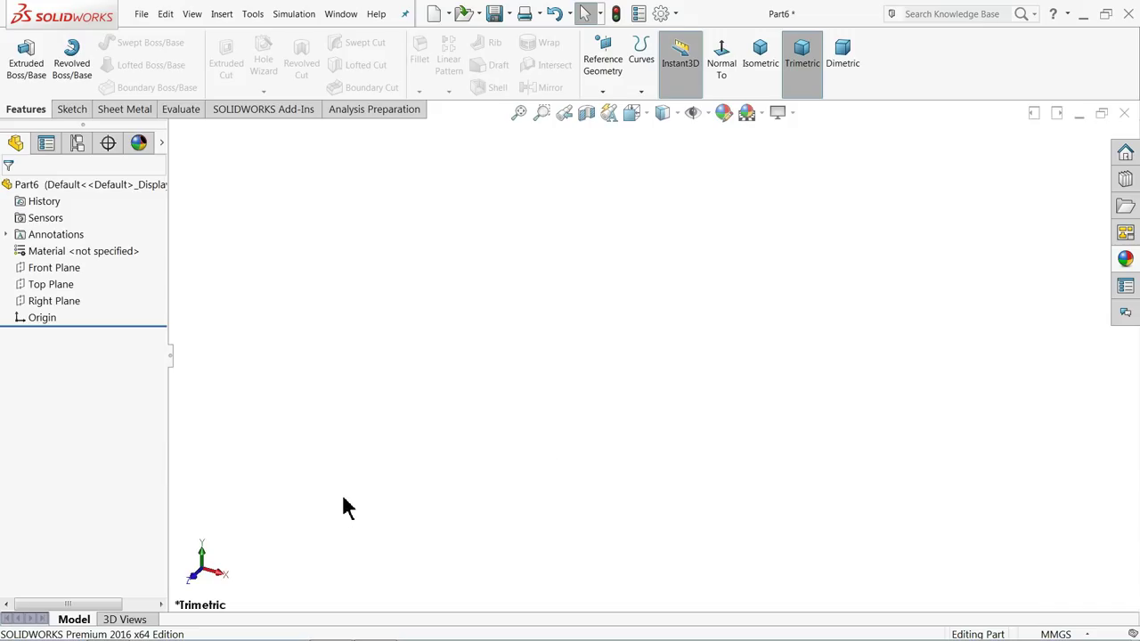
Start a sketch on the Top Plane with a circle of about 104 mm radius at the origin and a circle of about 86 mm radius inside it
click(26, 269)
click(27, 285)
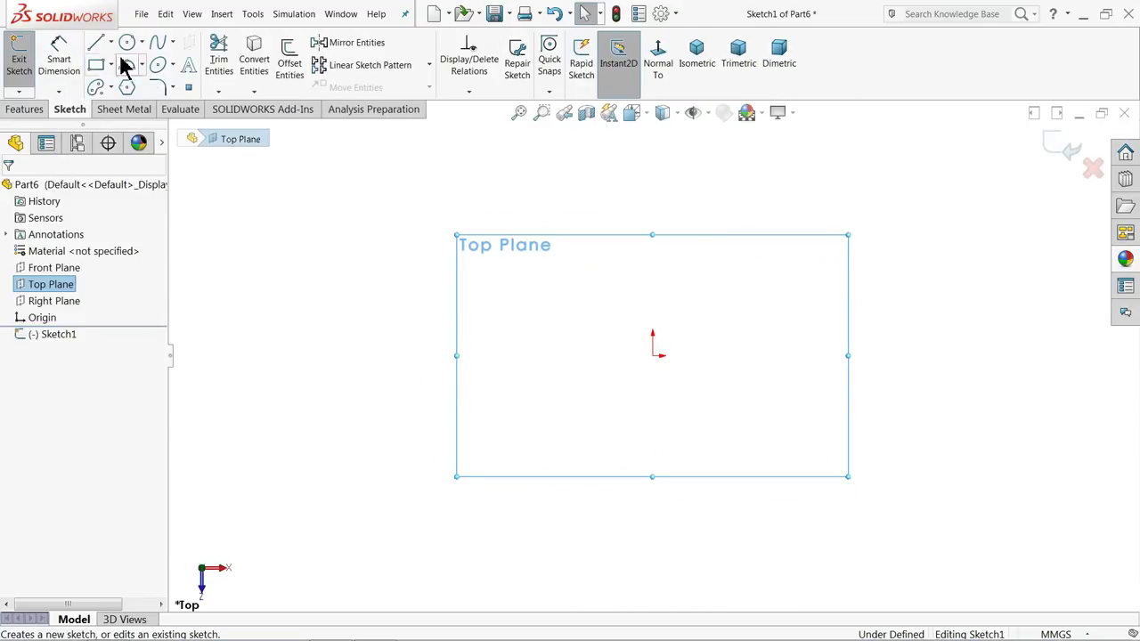
click(126, 42)
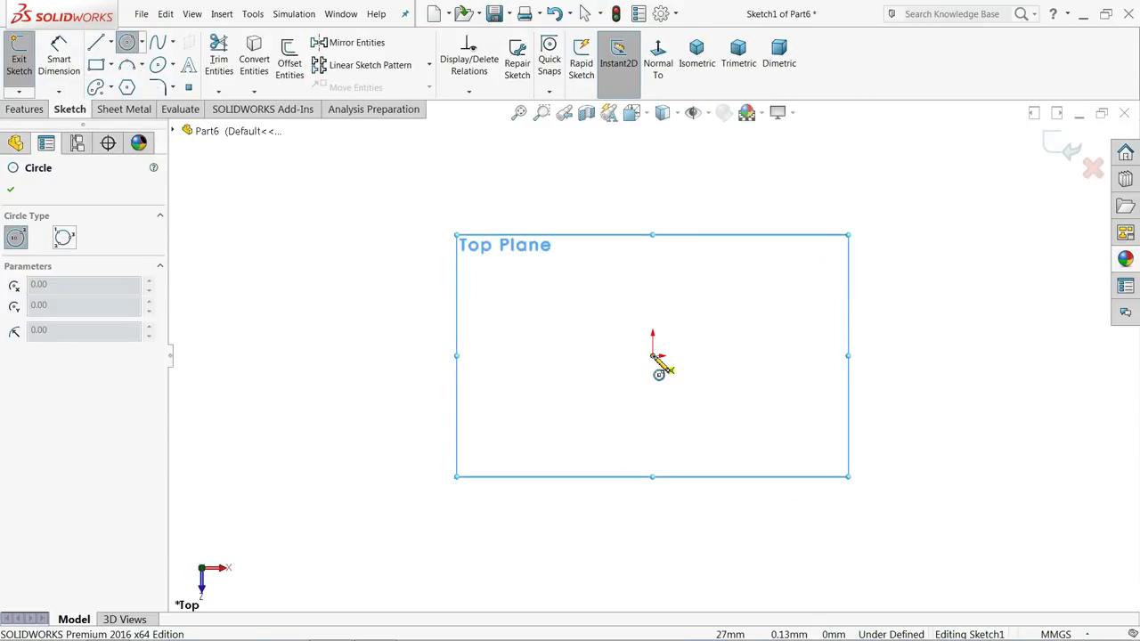
drag(655, 361, 458, 235)
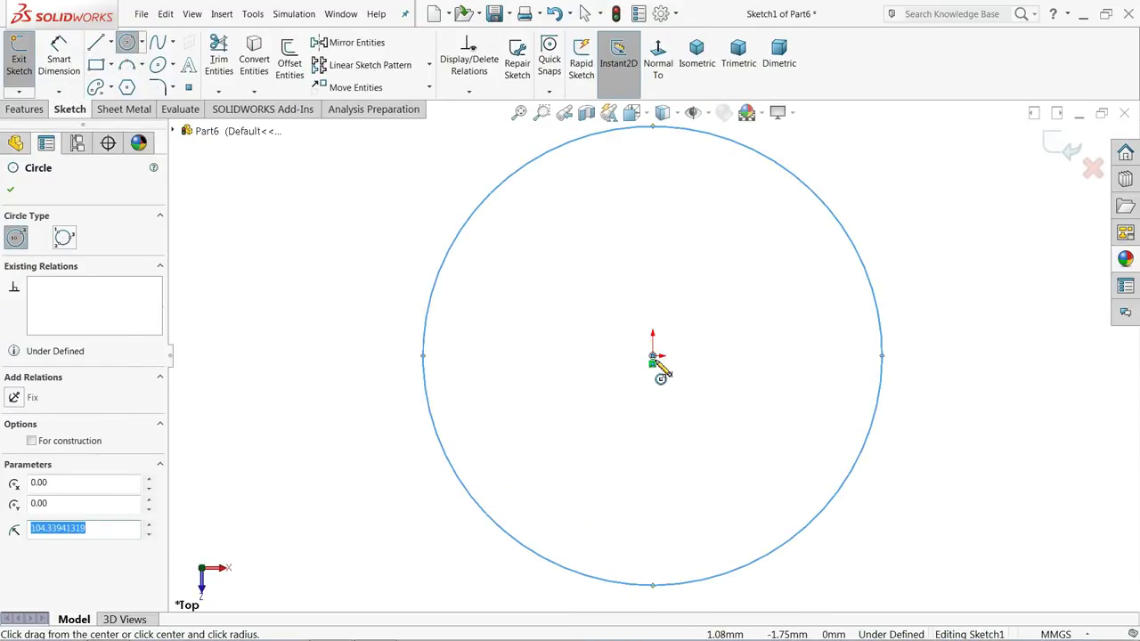
drag(653, 361, 474, 297)
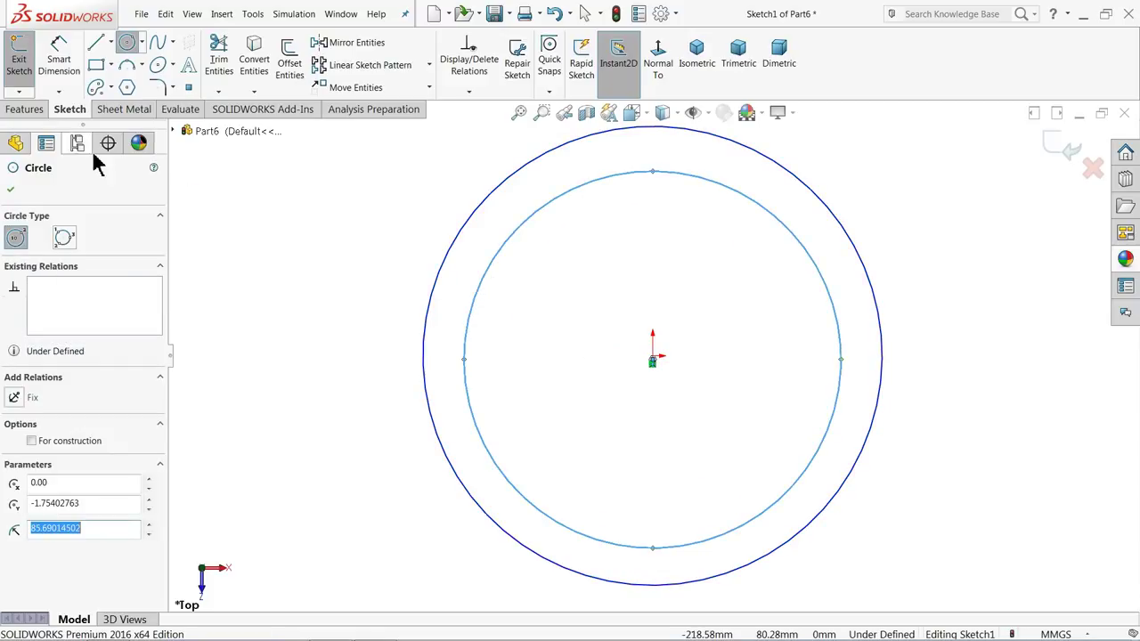
Dimension the outer circle's diameter as 8 mm
click(61, 69)
click(424, 367)
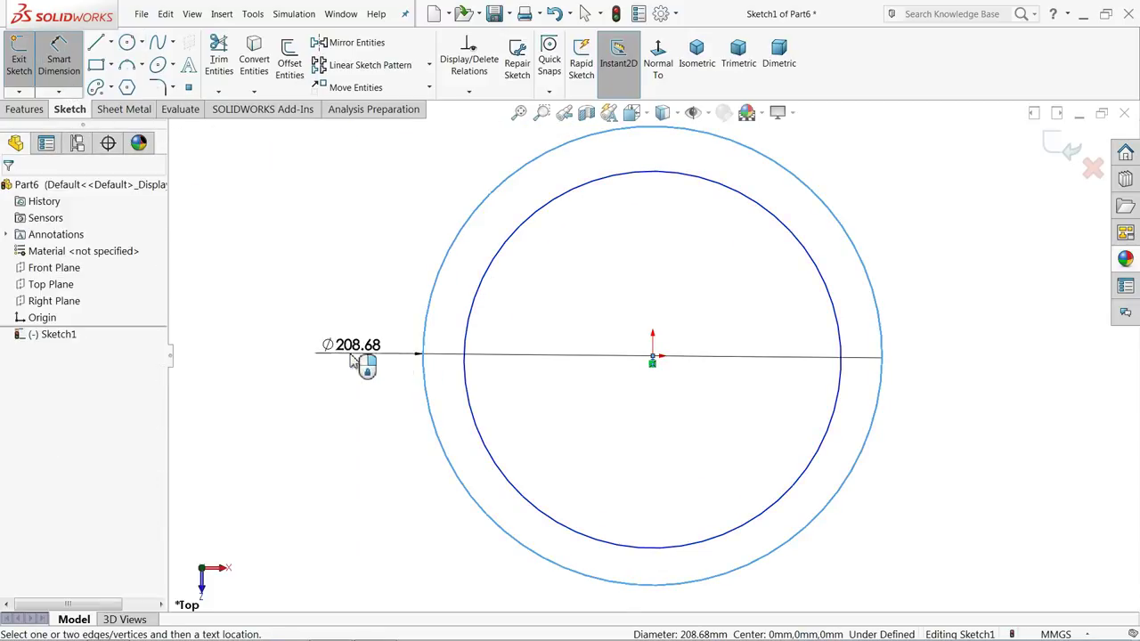
click(361, 365)
text(8)
click(278, 357)
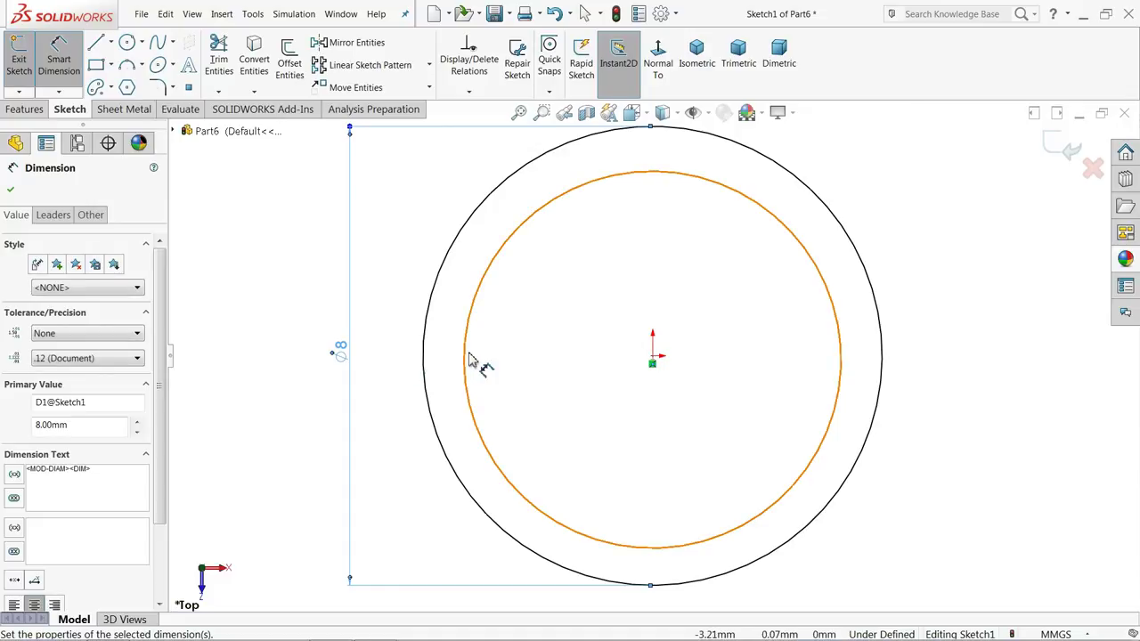
click(467, 359)
click(427, 330)
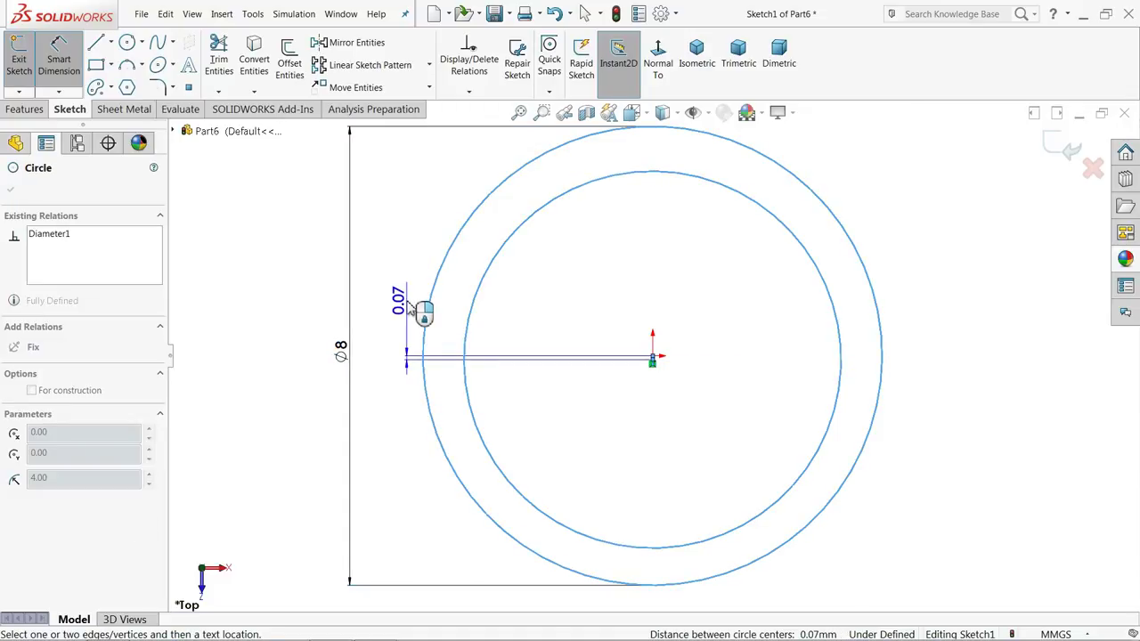
click(417, 306)
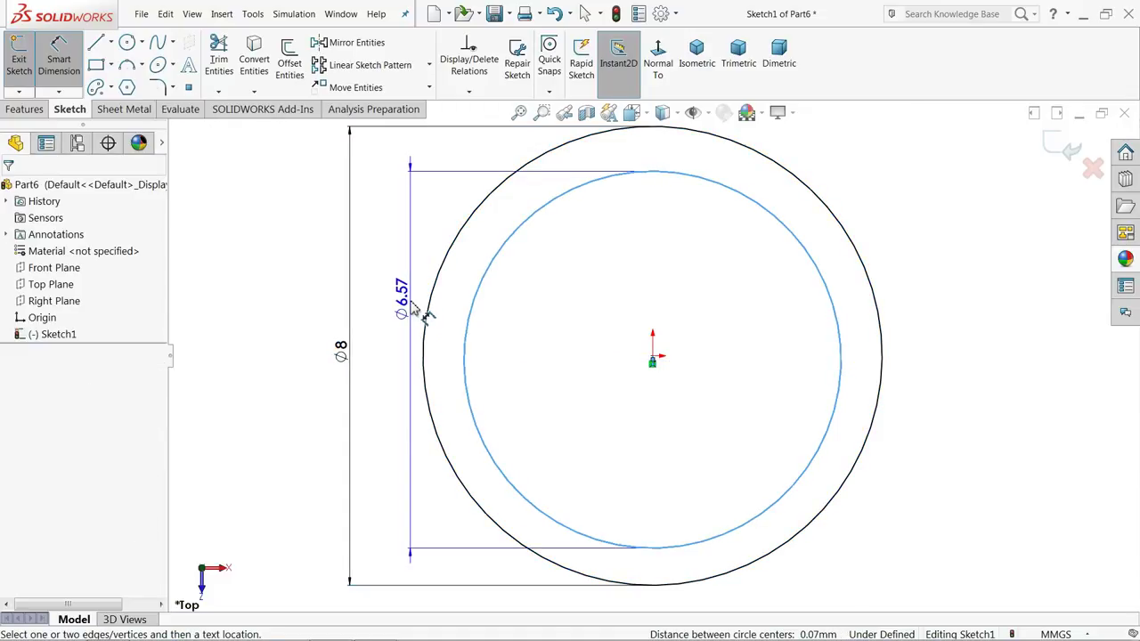
click(436, 321)
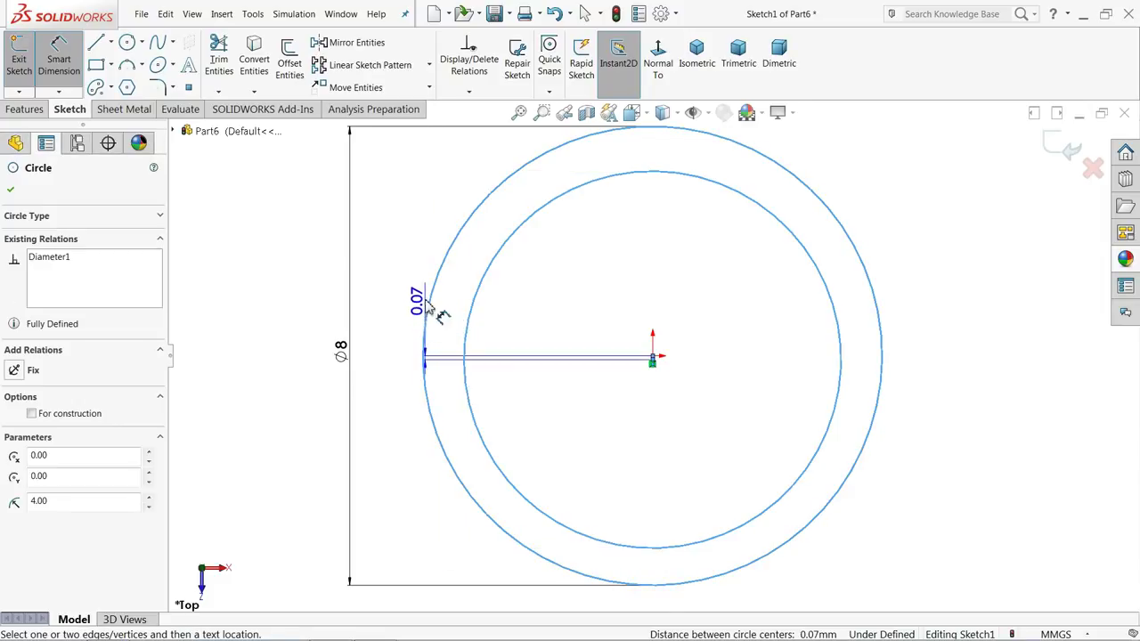
key(Escape)
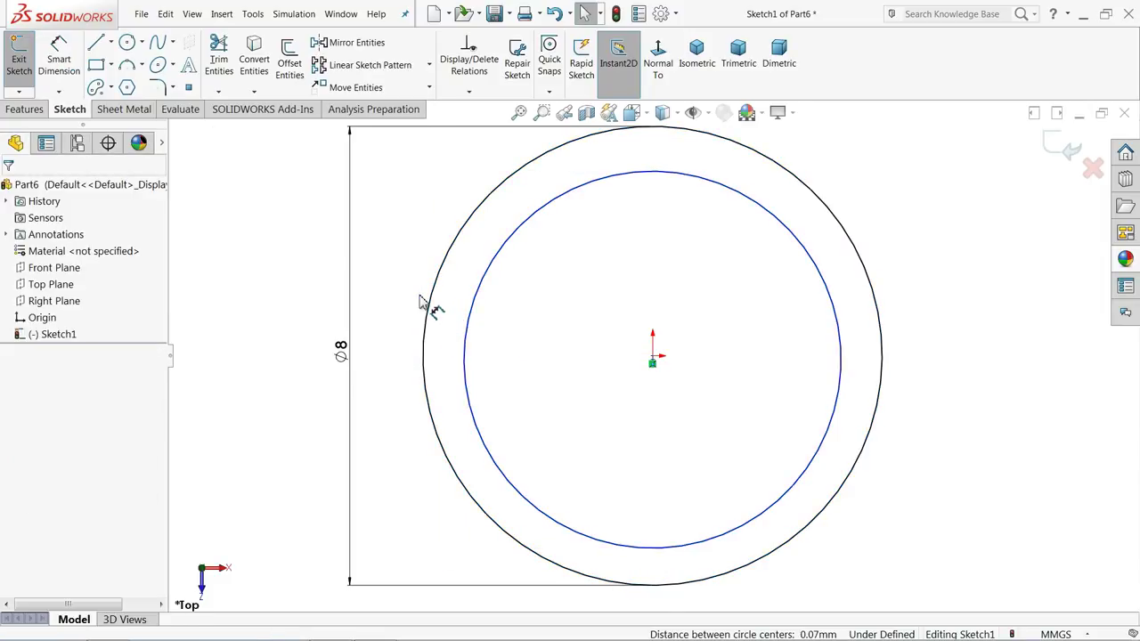
right_click(376, 269)
key(Escape)
Merge the inner circle's centre point with the outer circle's centre point so the two circles are concentric
scroll(700, 381, down, 3)
scroll(634, 364, down, 3)
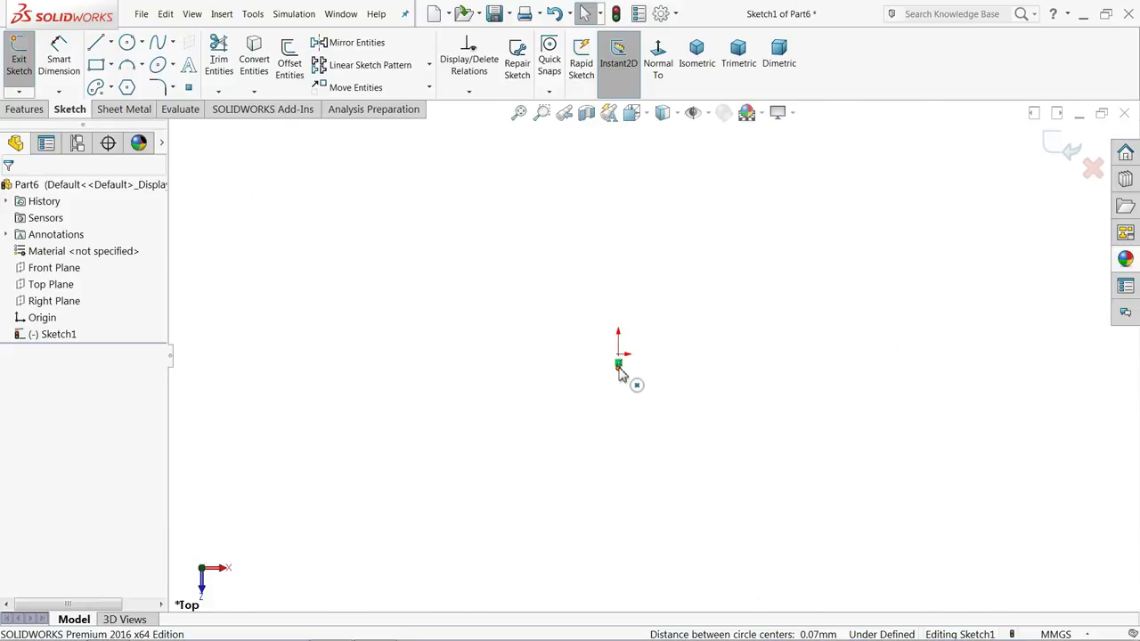
click(619, 366)
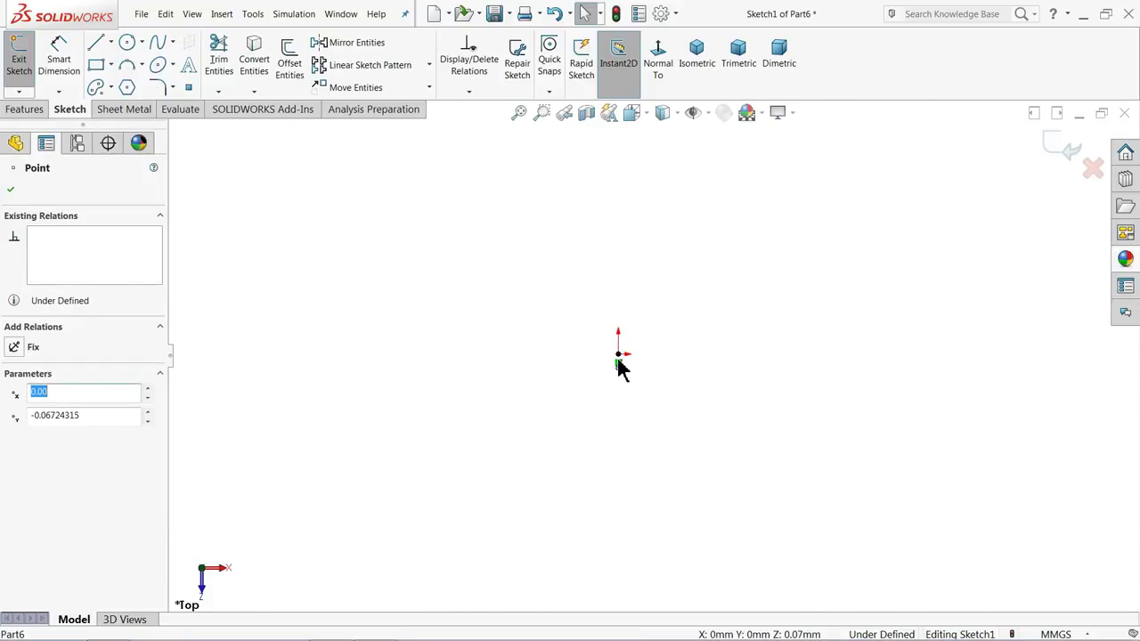
ctrl+click(619, 364)
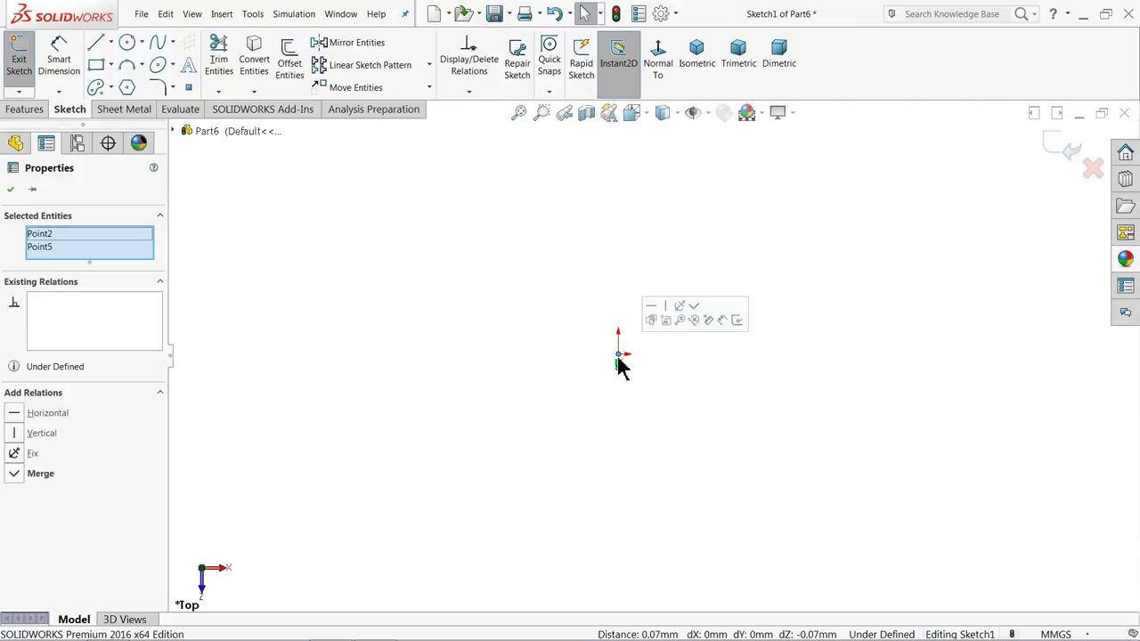
click(694, 307)
scroll(573, 328, up, 3)
scroll(573, 328, up, 3)
click(59, 59)
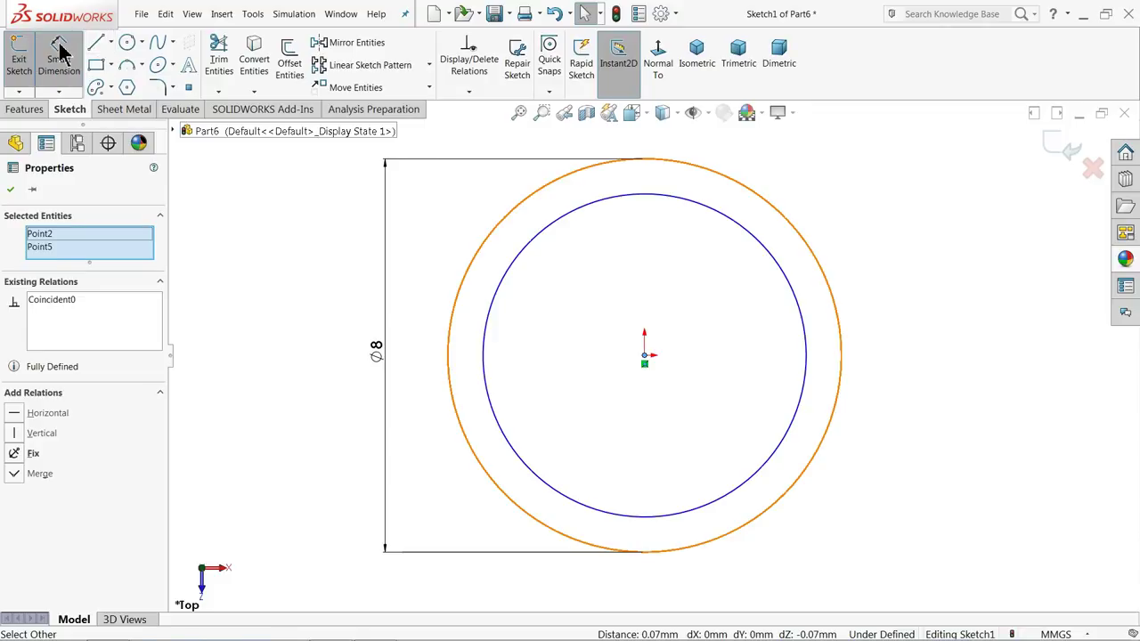
click(489, 352)
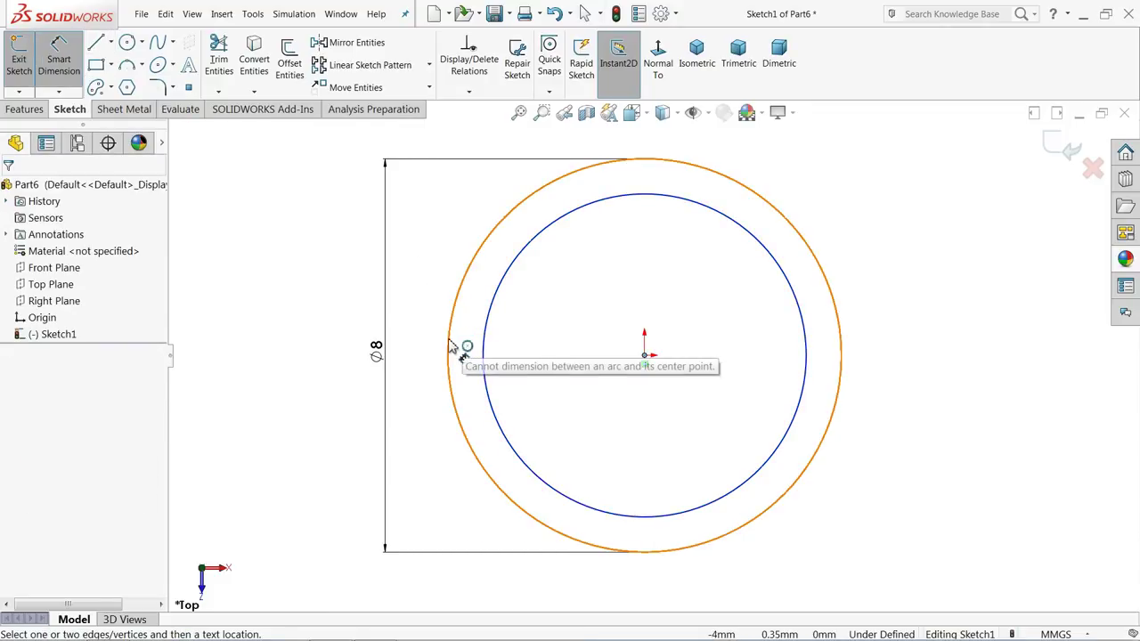
scroll(475, 356, down, 2)
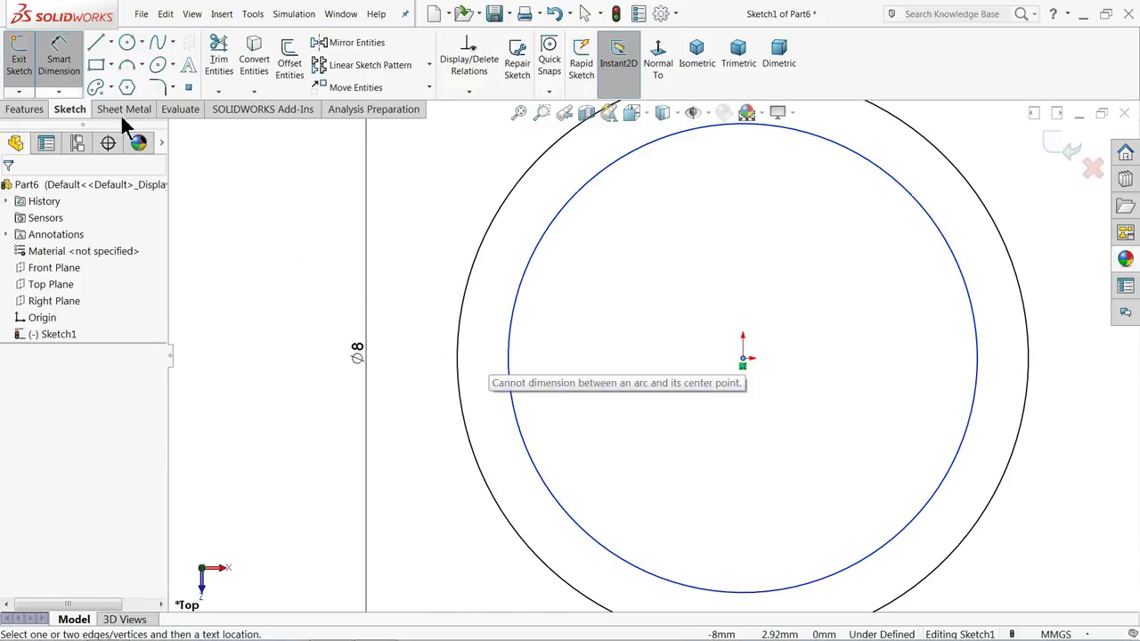
click(58, 64)
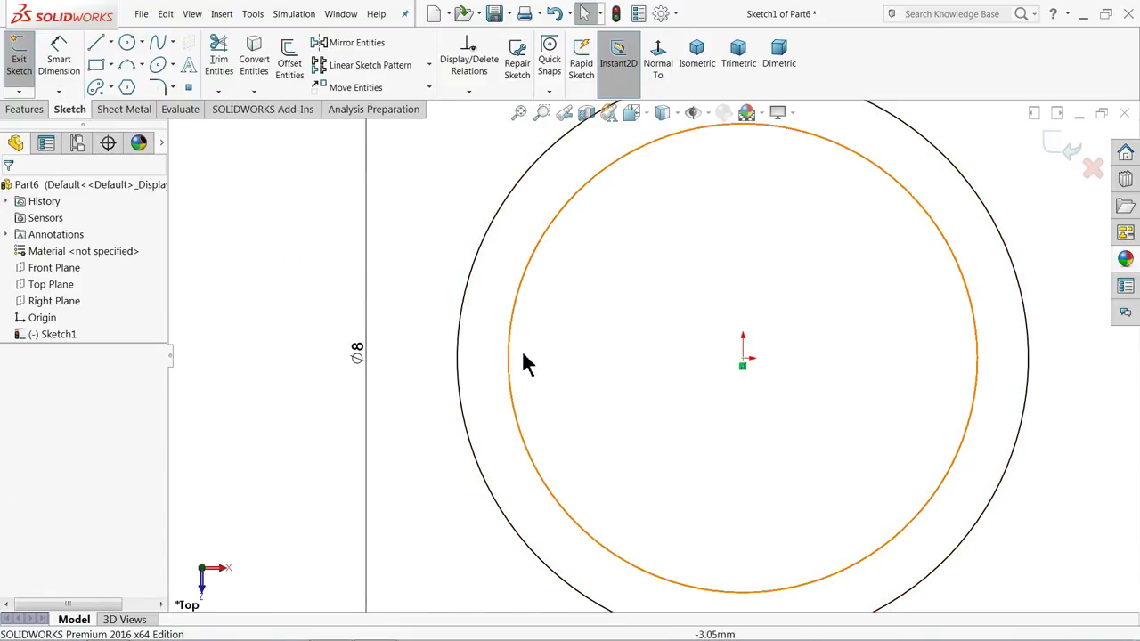
Dimension the radial gap between the inner and outer circles as 2 mm
click(58, 58)
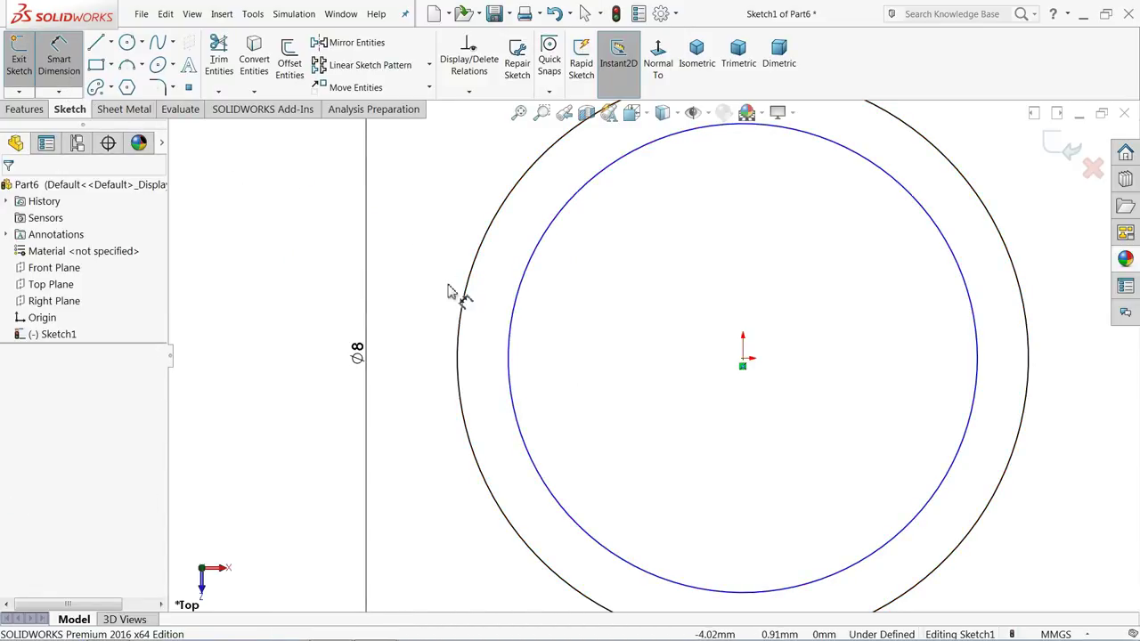
click(512, 354)
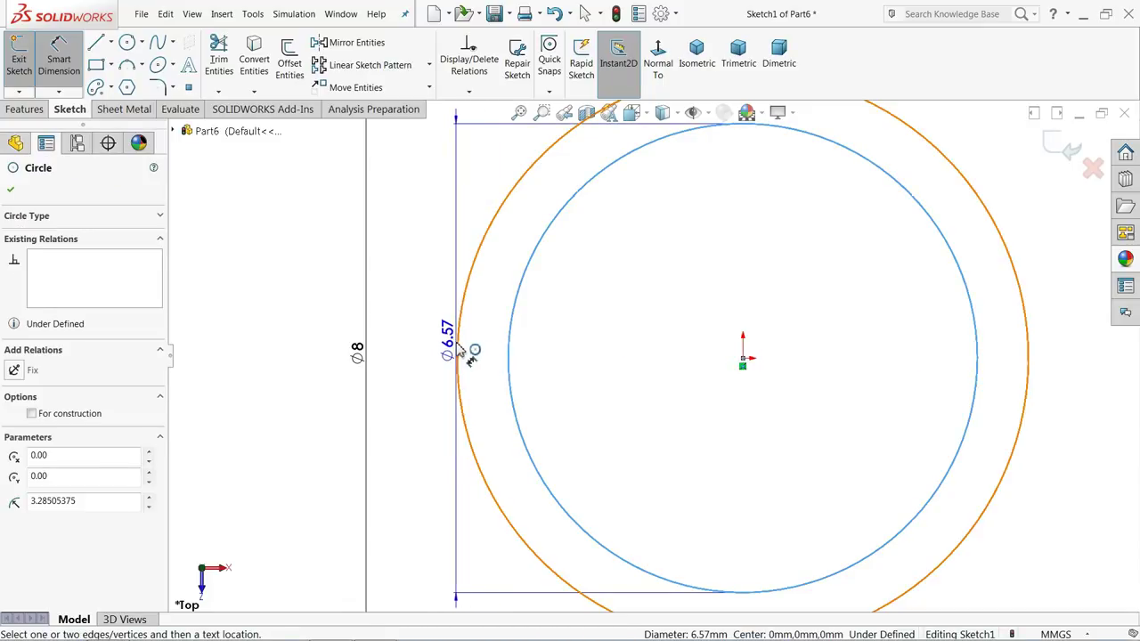
click(459, 351)
click(432, 335)
text(2)
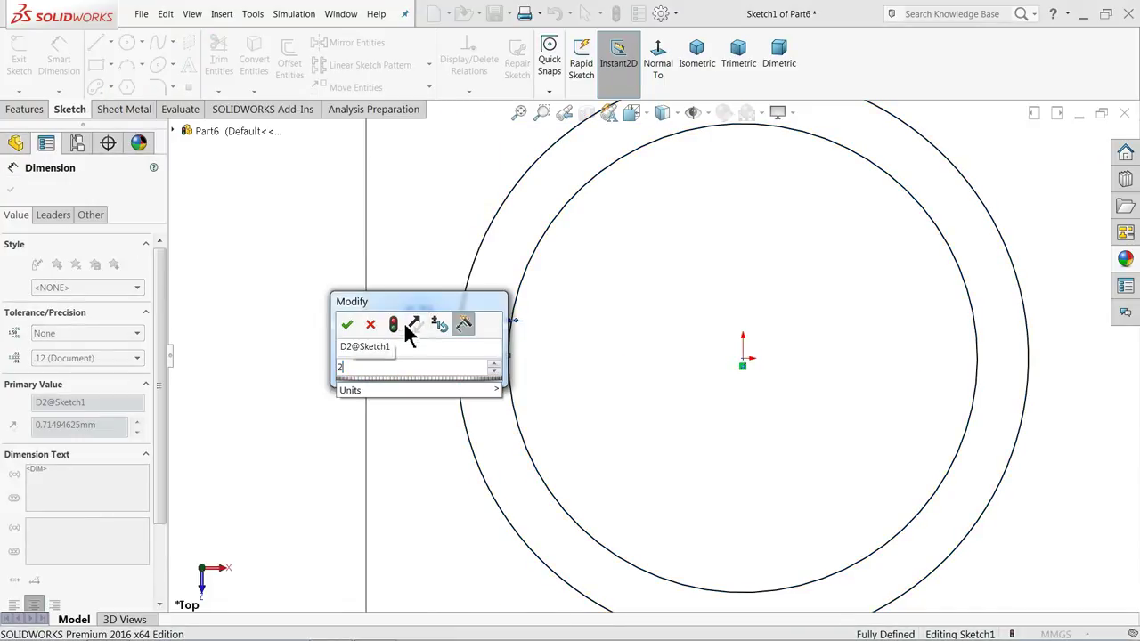
click(347, 325)
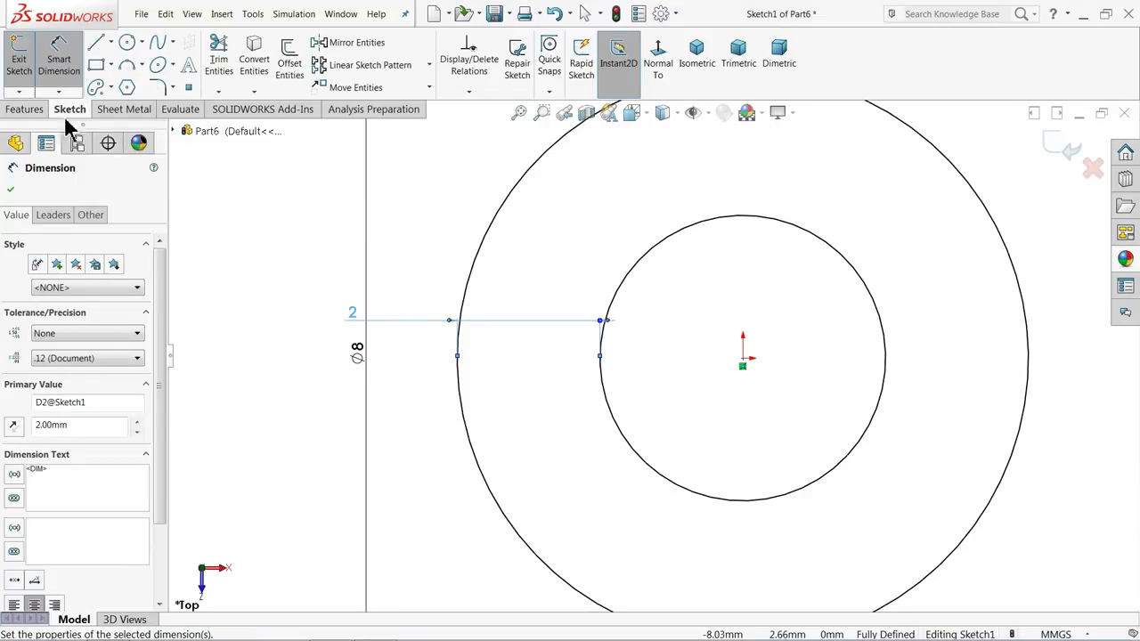
Extrude the ring profile 4.75 mm as a blind boss from the sketch plane
click(25, 110)
click(27, 64)
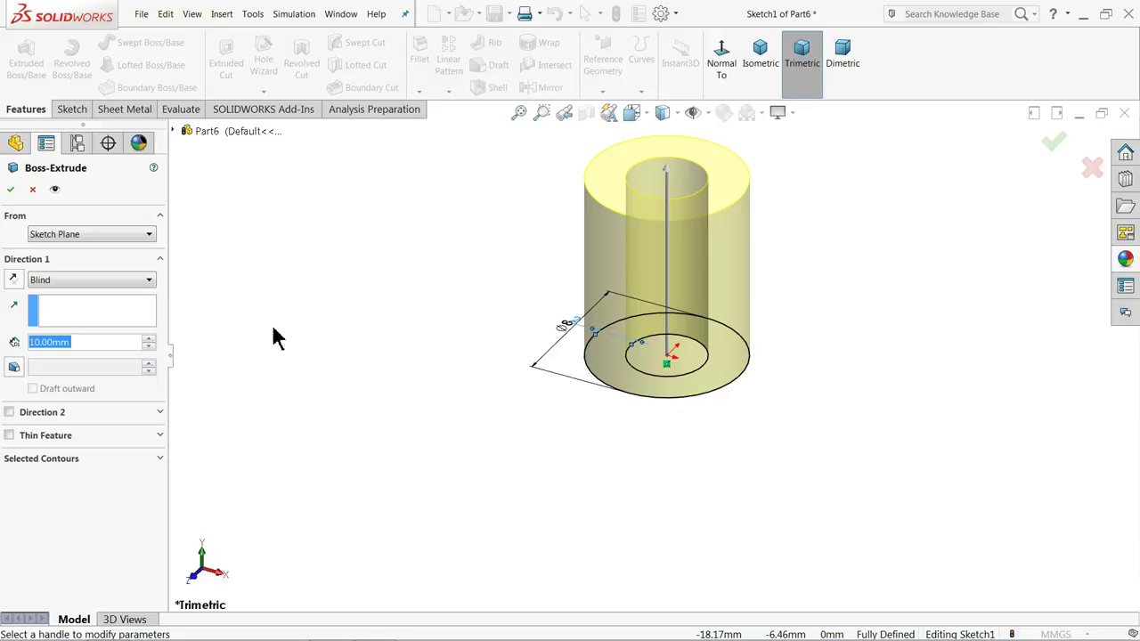
text(4.75)
key(Return)
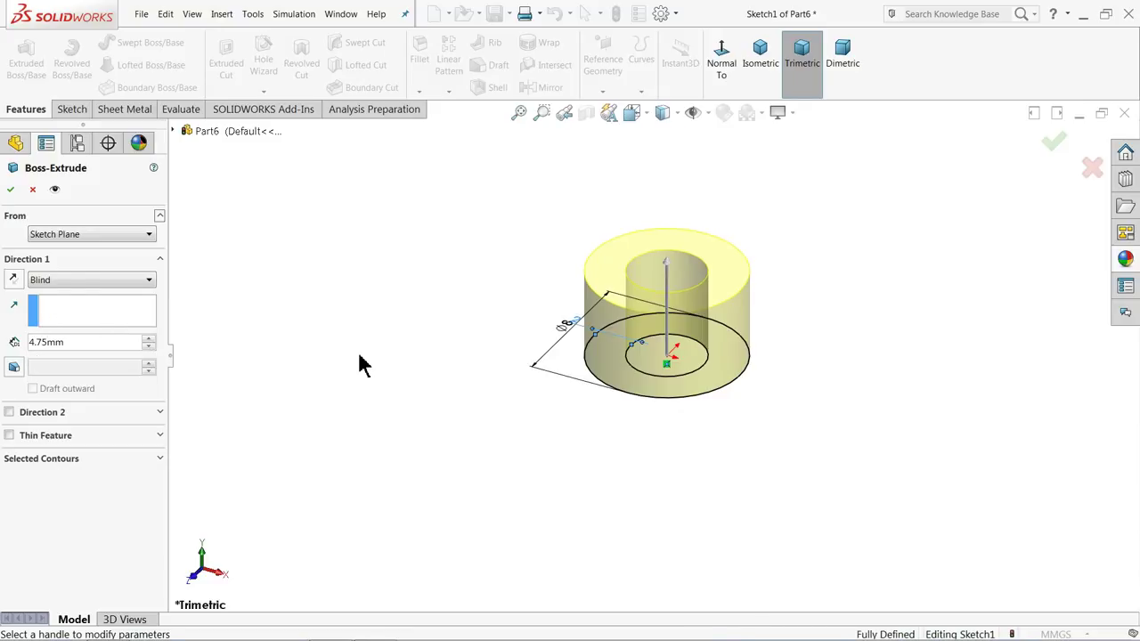
scroll(647, 311, down, 3)
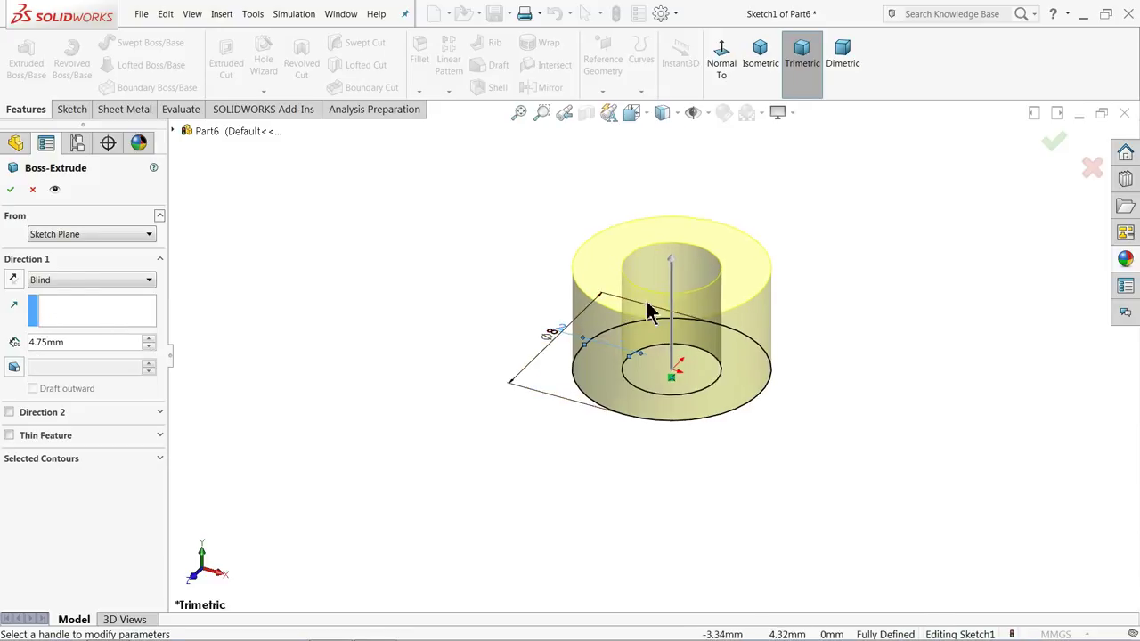
click(11, 190)
Chamfer both circular edges of the ring's outer cylindrical face with a 0.5 mm distance at 45 degrees
click(419, 93)
click(435, 125)
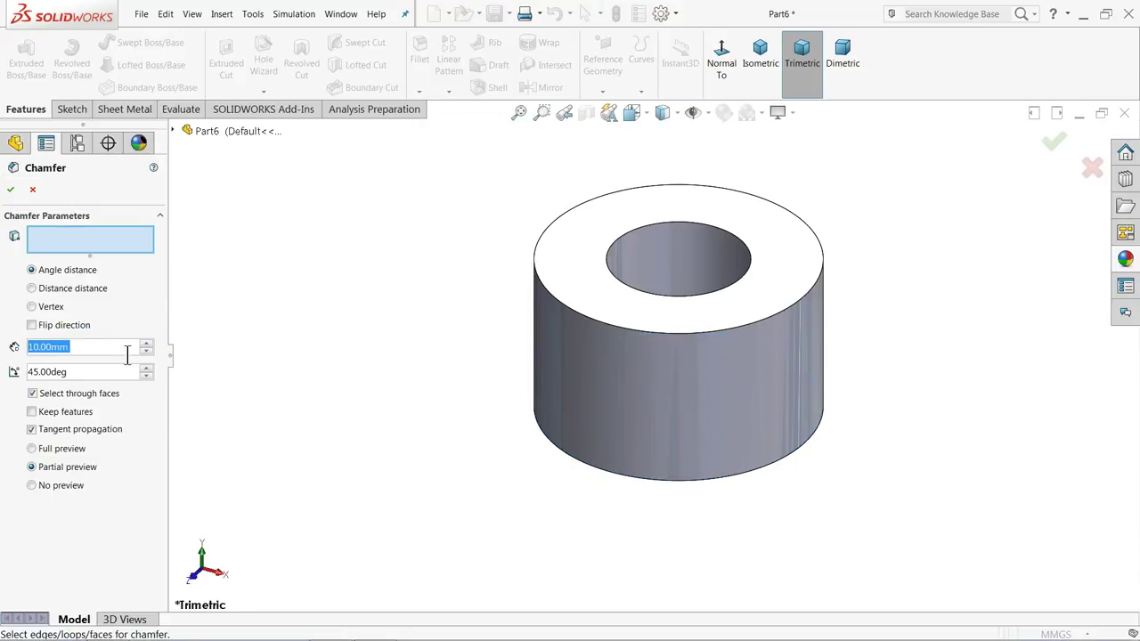
text(1)
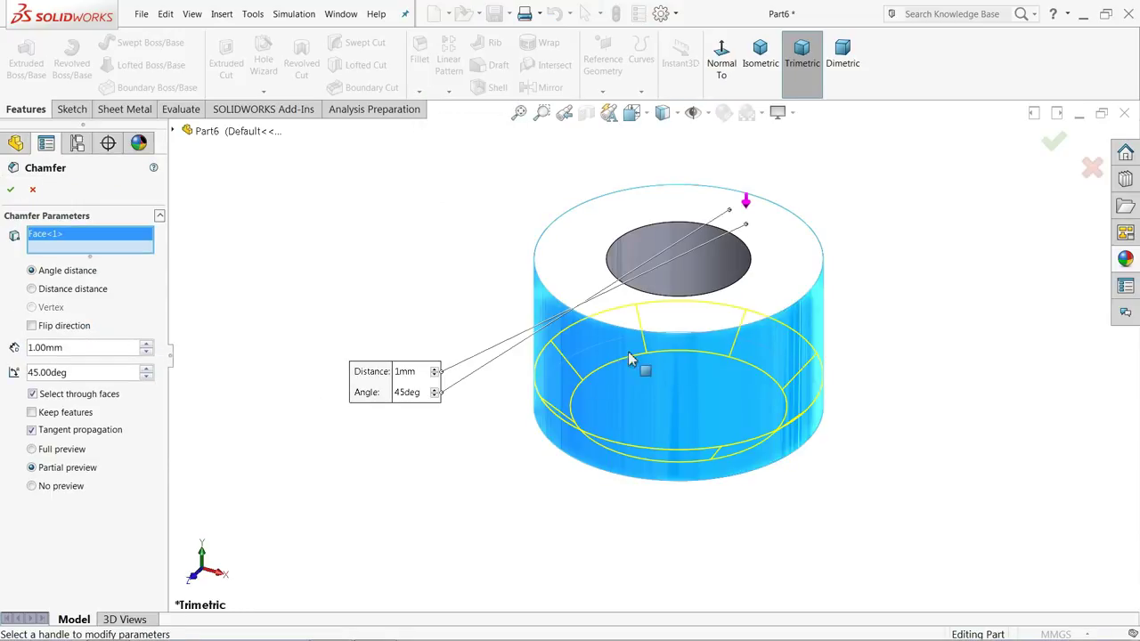
text(0.5)
key(Return)
middle_drag(314, 365, 309, 341)
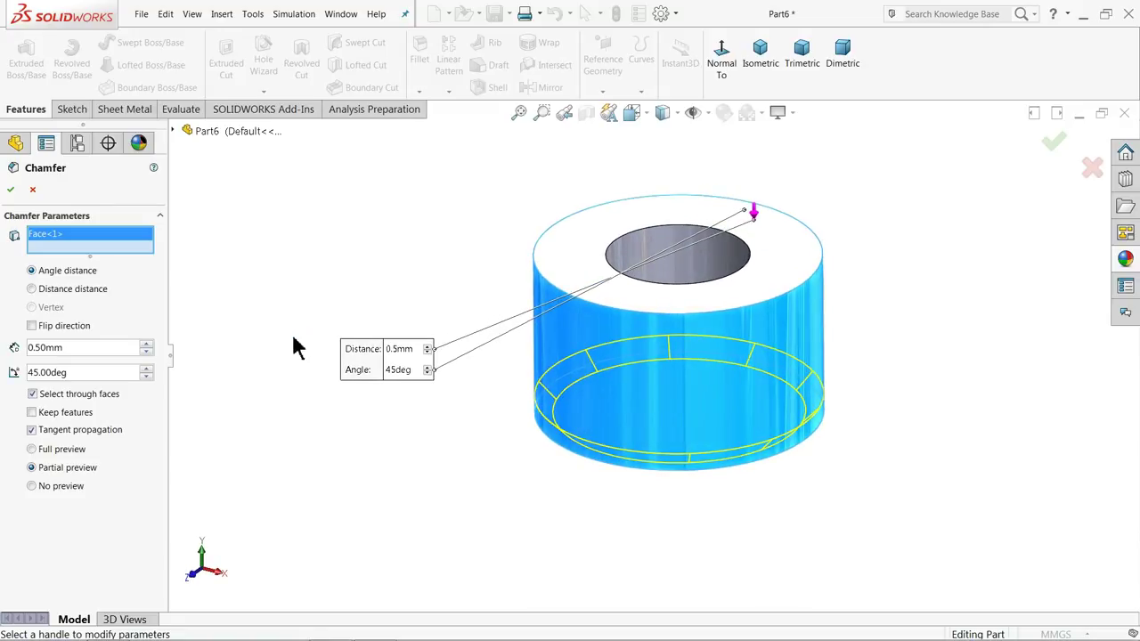
click(11, 190)
Apply the satin finish copper appearance to the whole ring part
middle_drag(354, 309, 326, 290)
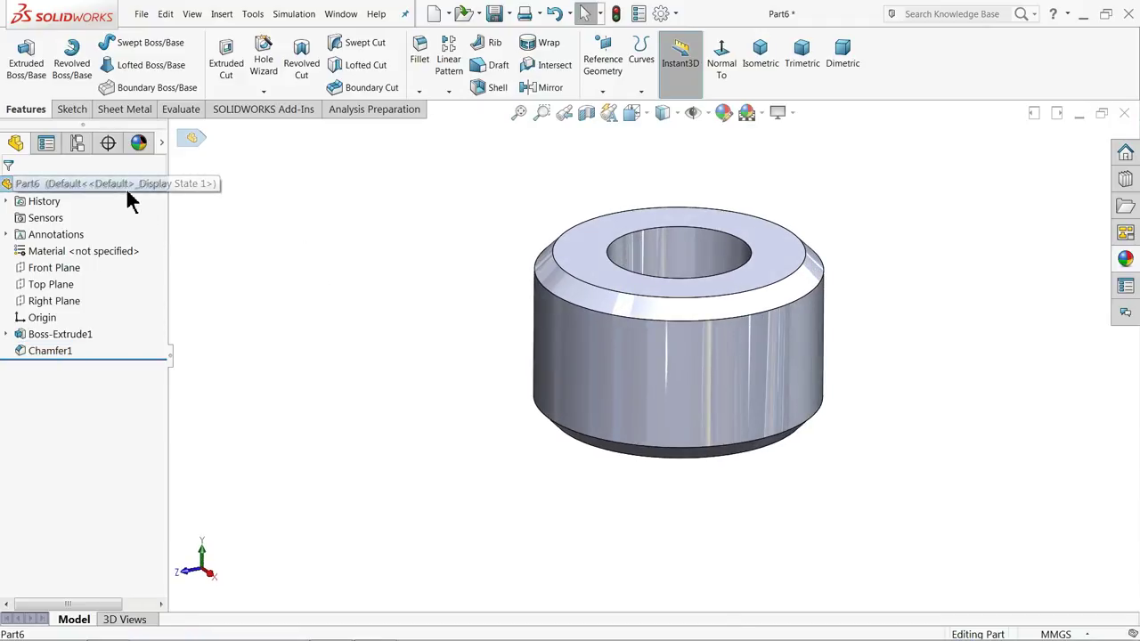
click(1126, 259)
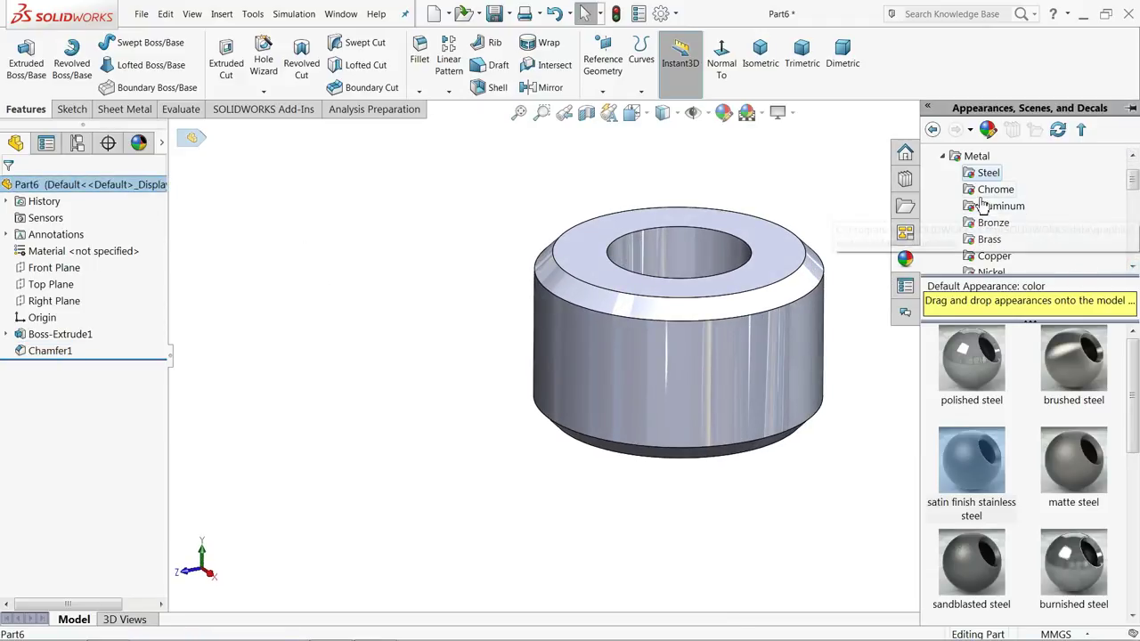
click(993, 241)
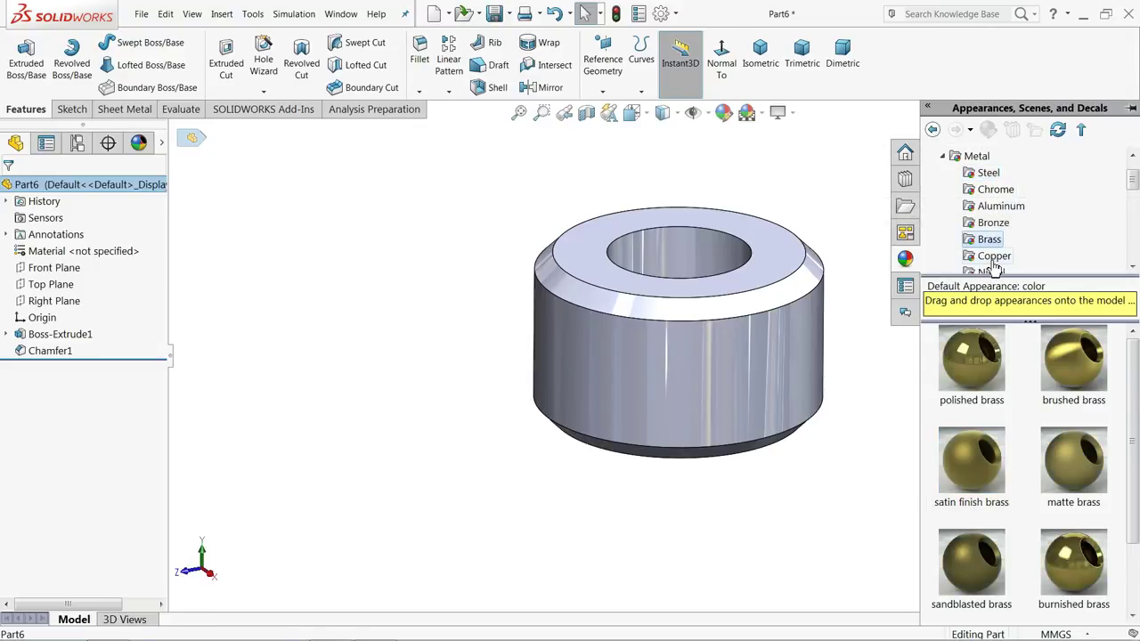
click(994, 258)
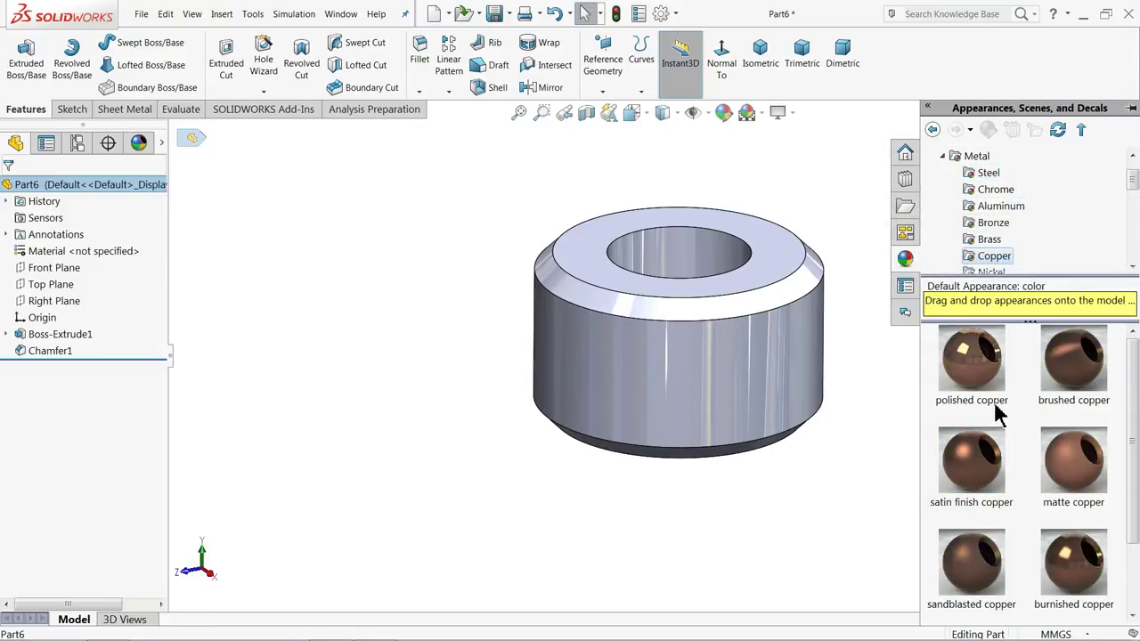
double_click(989, 475)
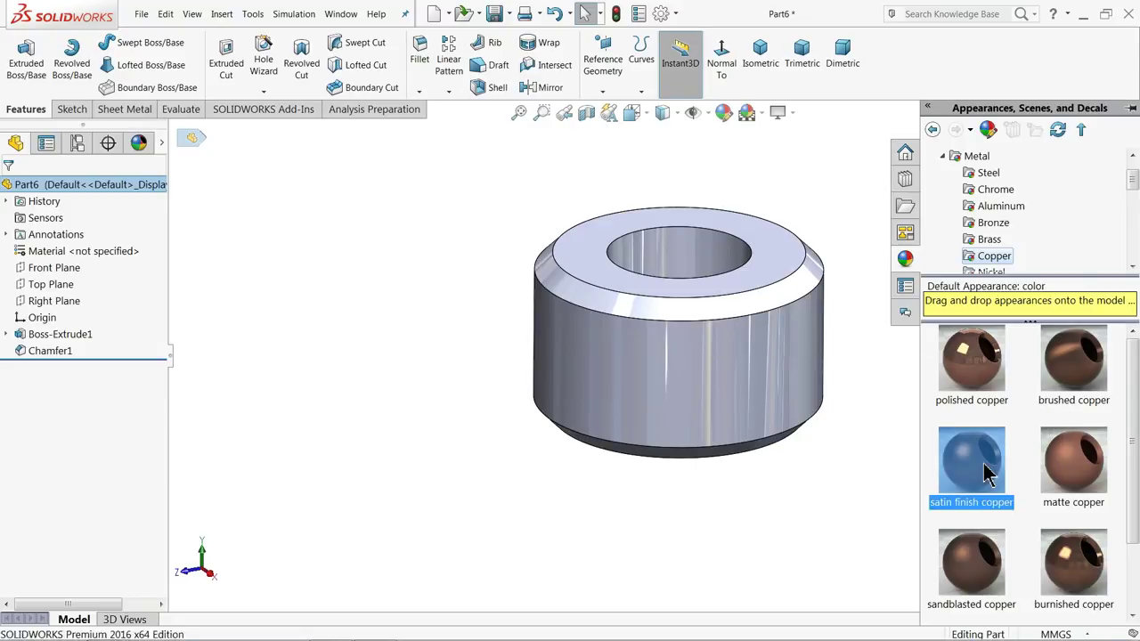
Save the ring part in the Wheel Barrow folder as 5.Wheel spacer
middle_drag(878, 424, 764, 357)
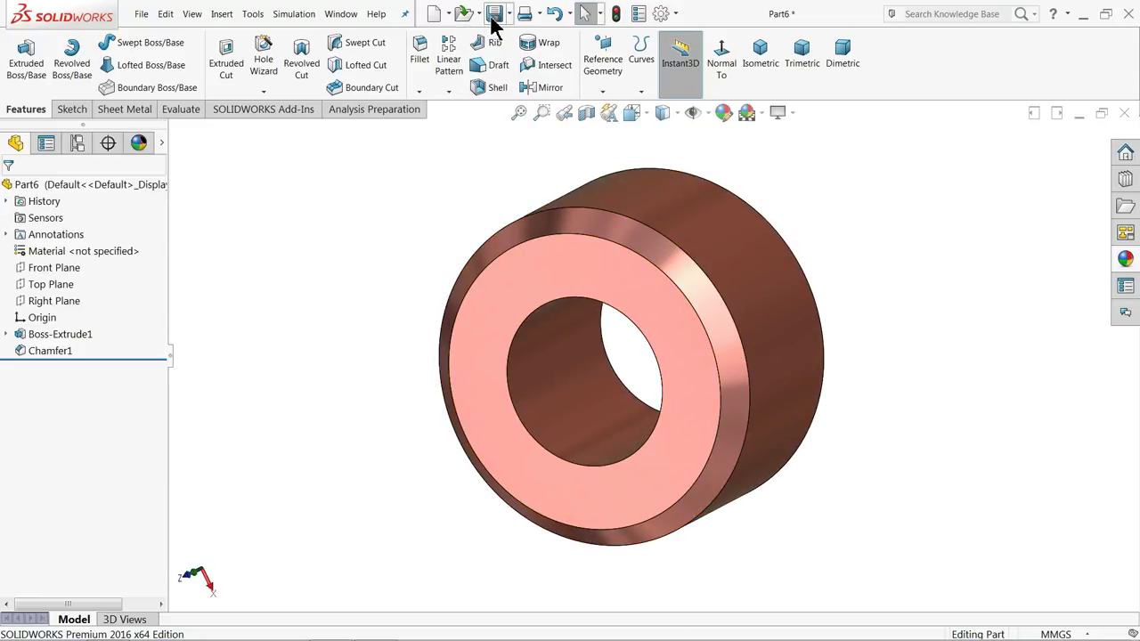
click(495, 14)
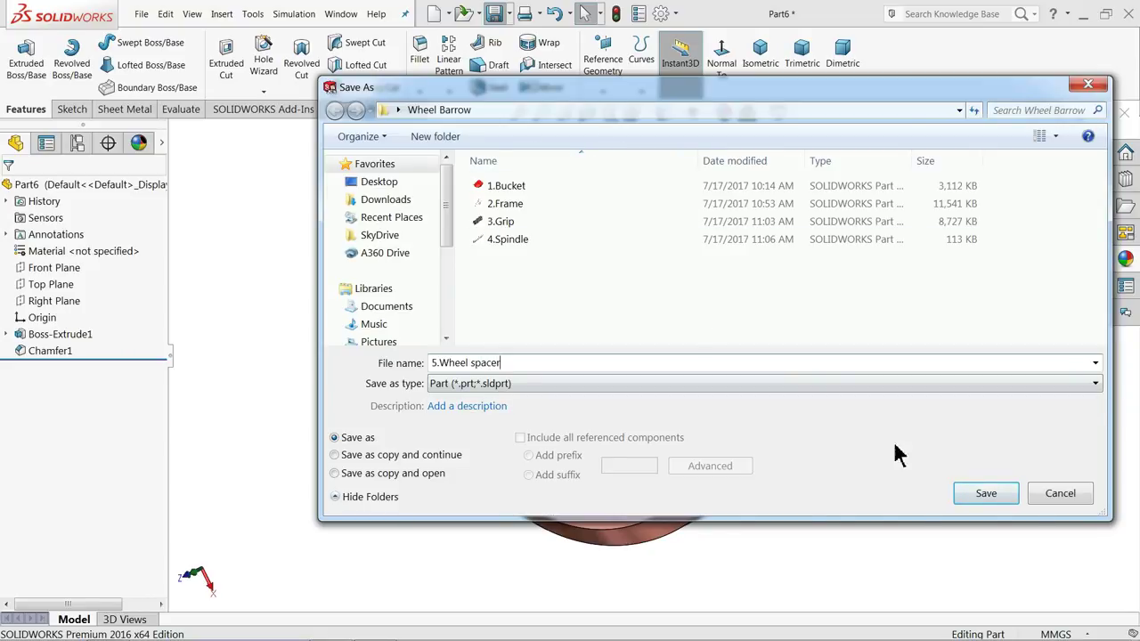
click(986, 495)
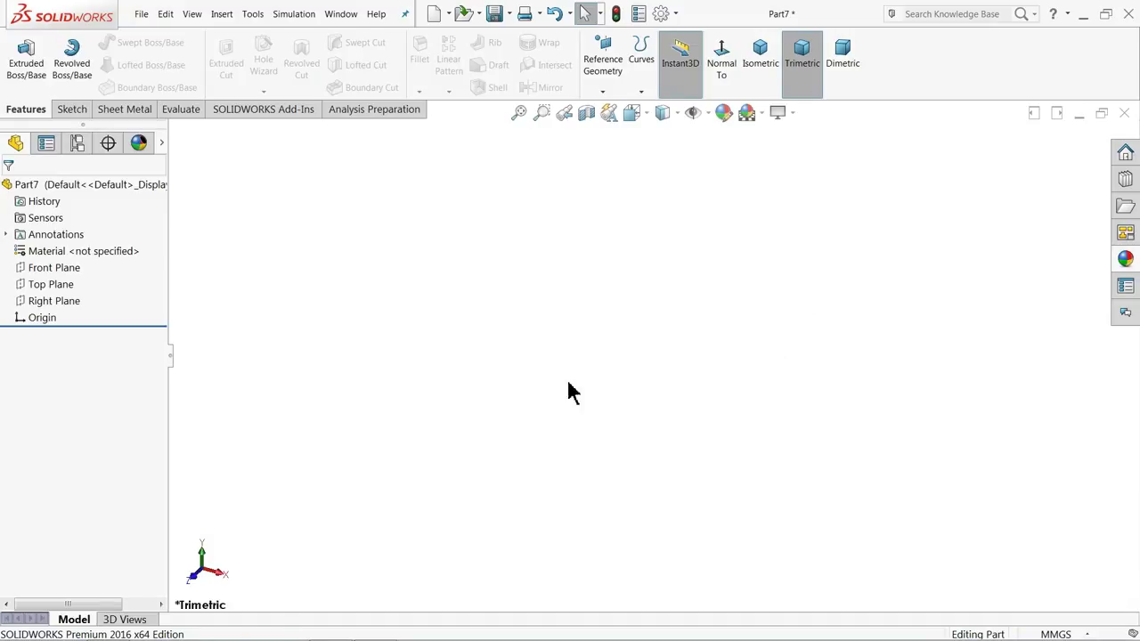
Start a sketch on the Right Plane and draw two concentric circles at the origin, radii about 57 mm and 33 mm
click(22, 307)
click(24, 292)
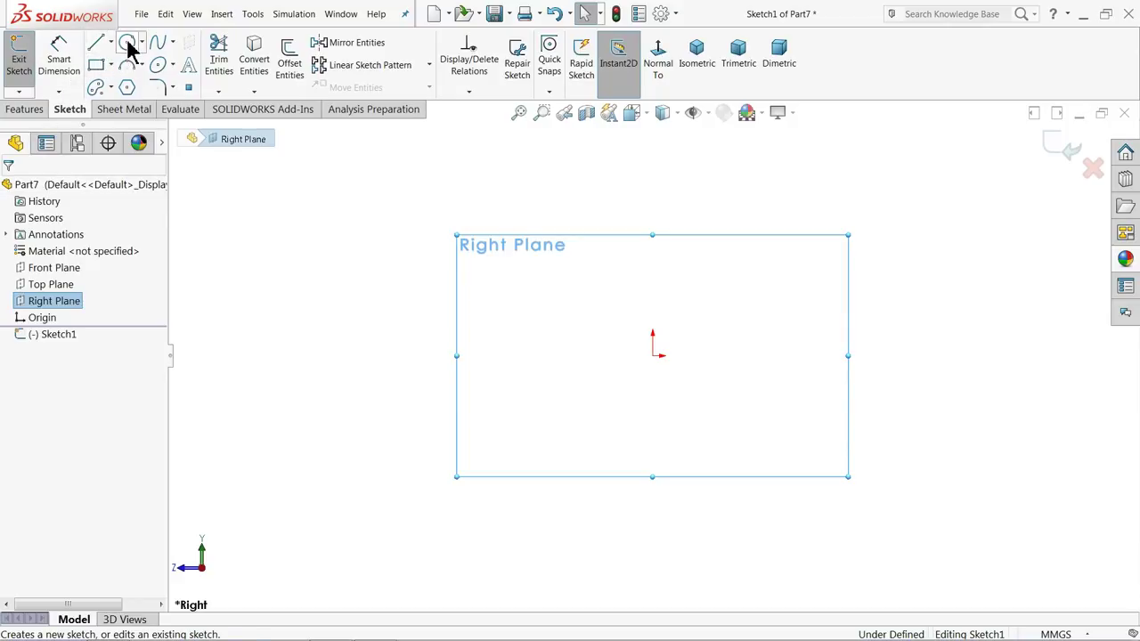
click(128, 44)
click(653, 355)
click(622, 238)
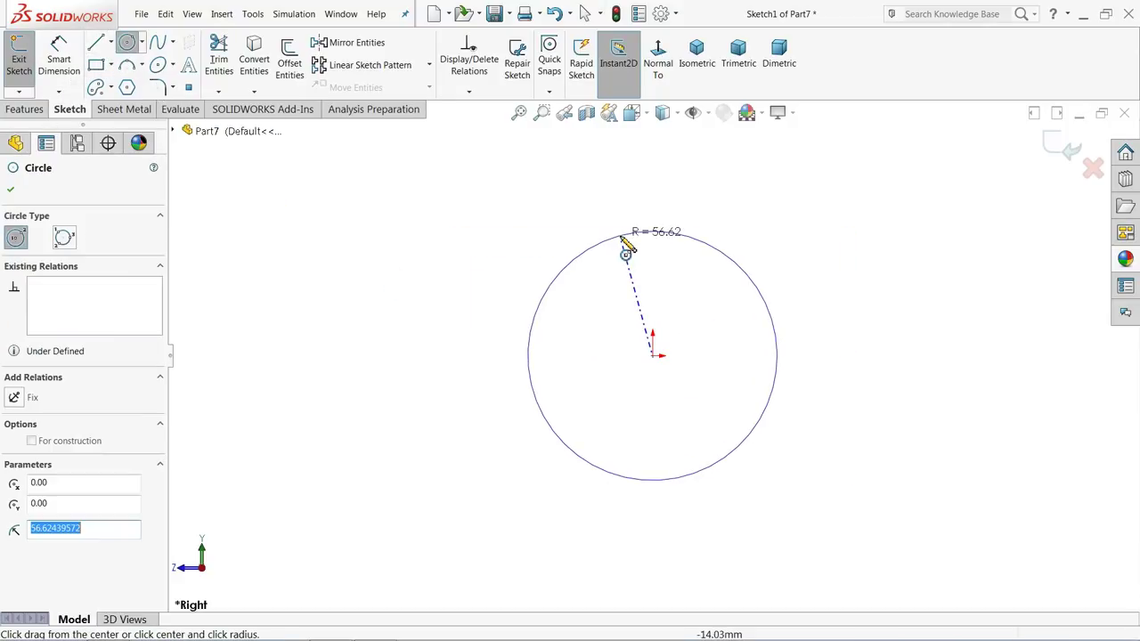
click(653, 356)
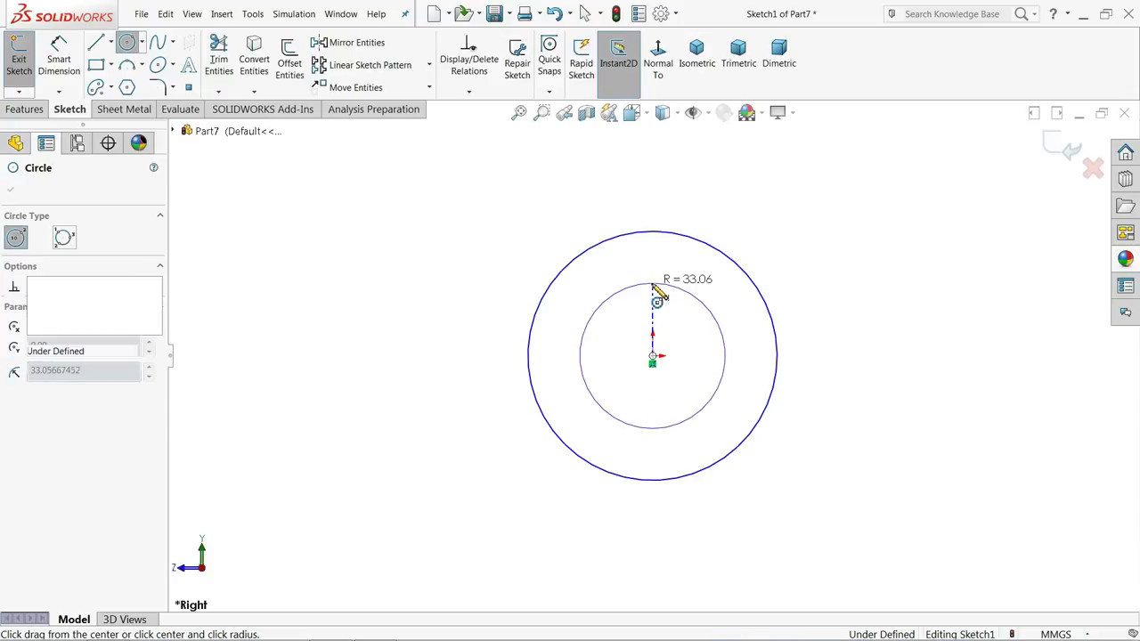
click(654, 286)
Draw connected lines about 75 mm tall forming a wide rectangular outline over the circles, ending at the outer circle's two horizontal quadrant points
click(97, 44)
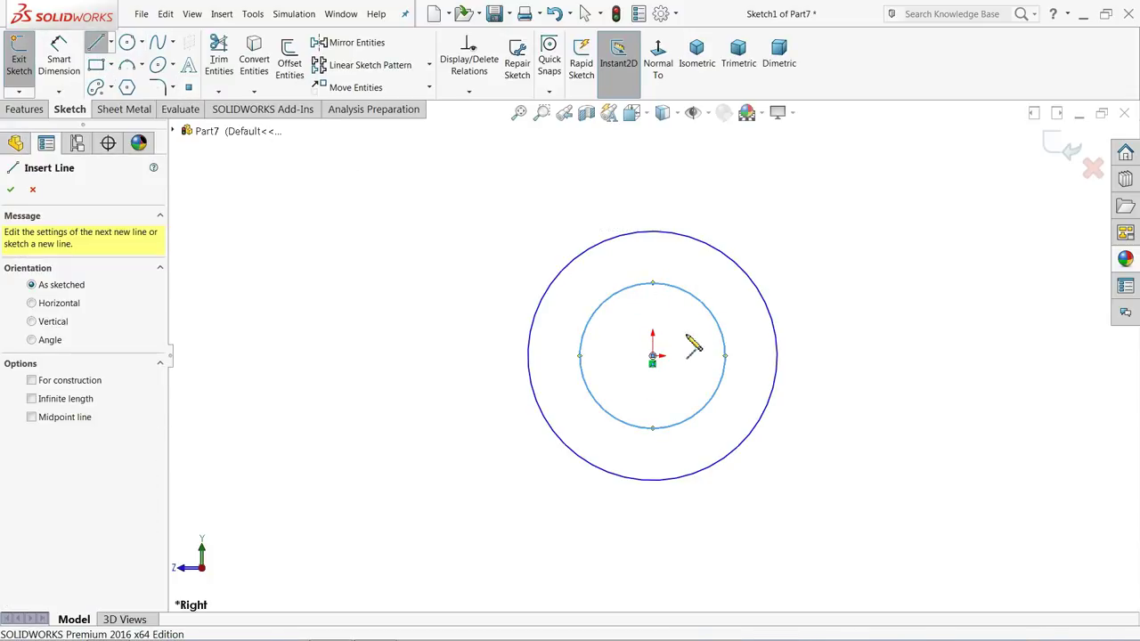
click(777, 356)
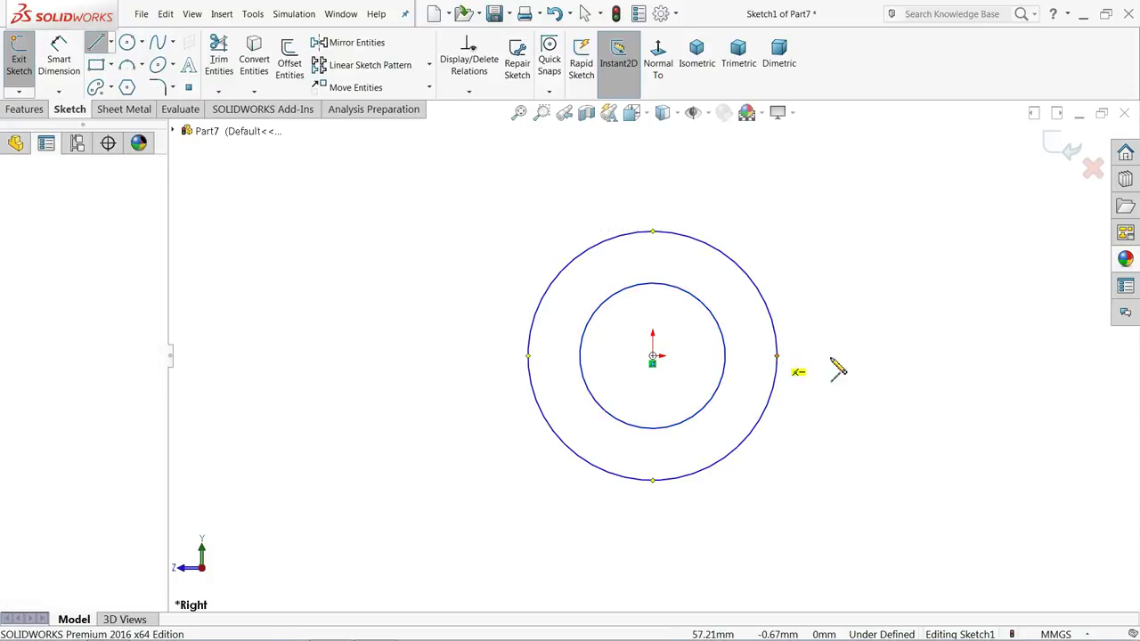
click(986, 356)
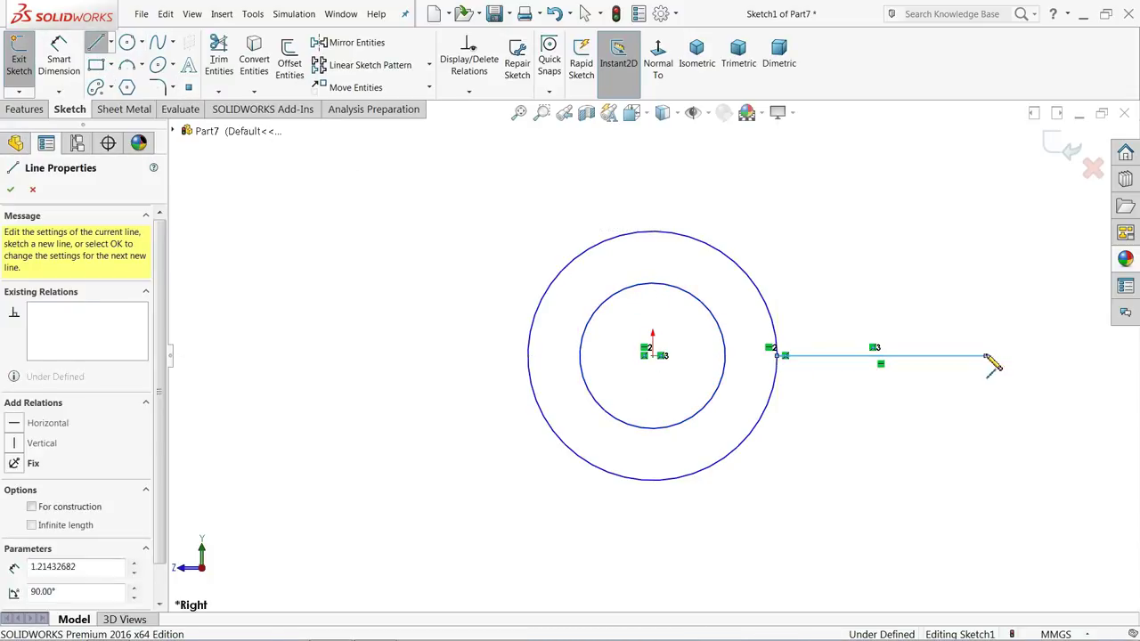
click(985, 189)
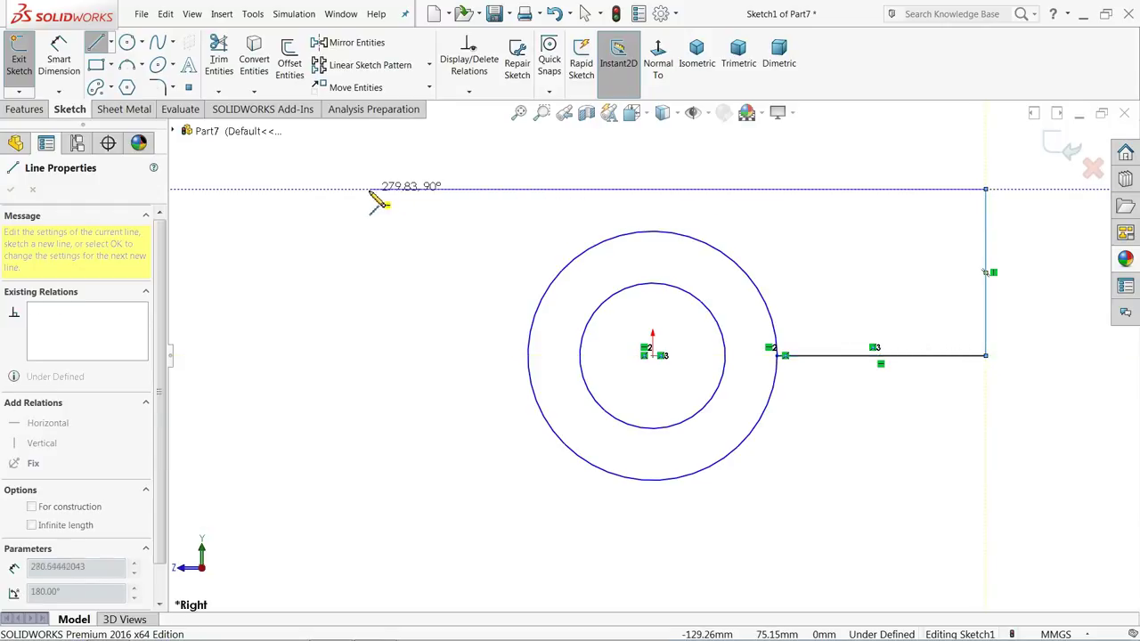
click(338, 188)
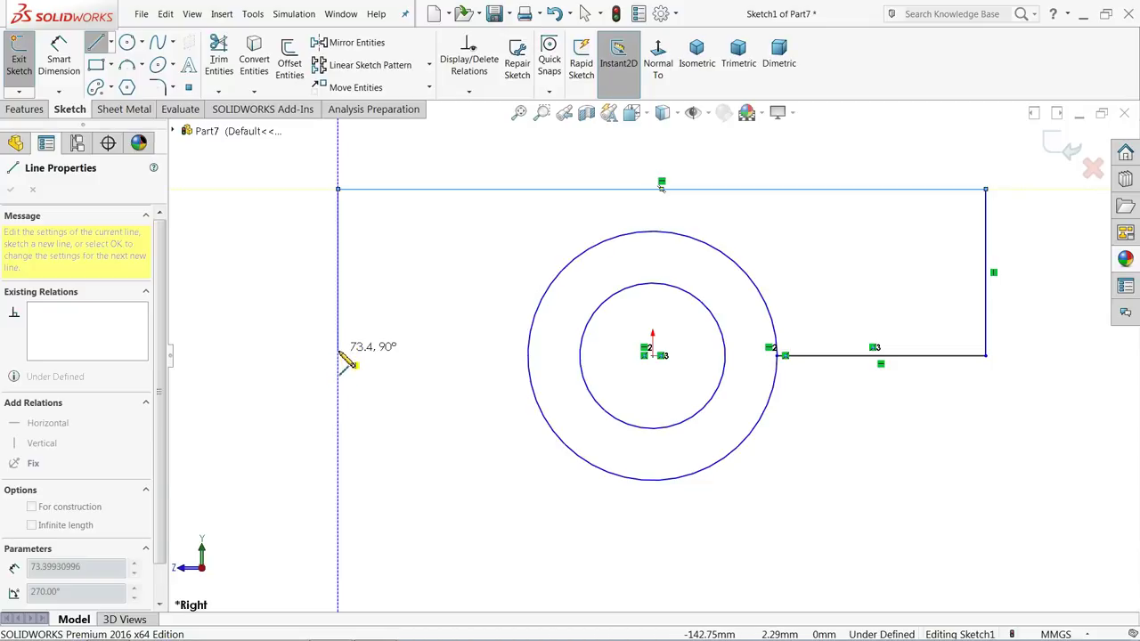
click(338, 356)
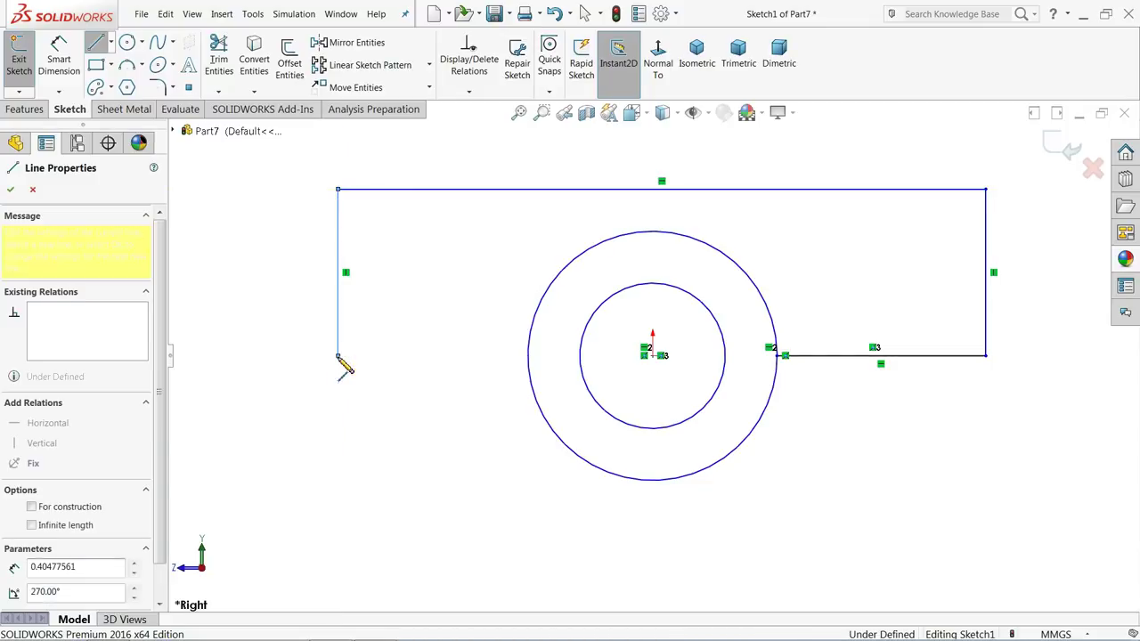
click(529, 356)
right_click(496, 307)
click(511, 310)
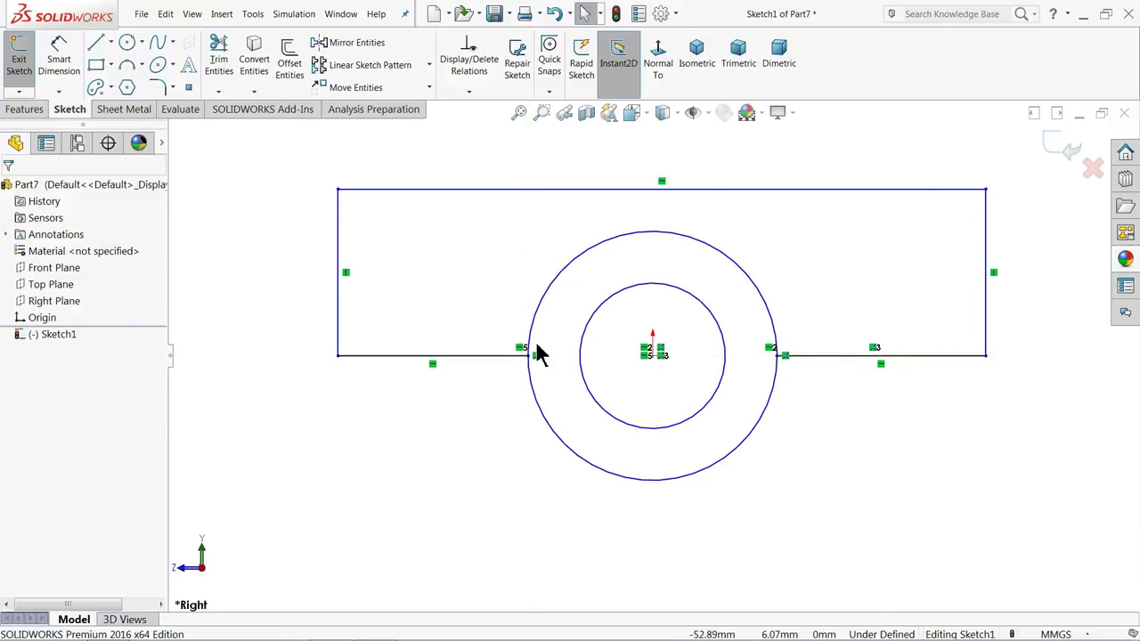
Dimension the outer circle's diameter as 8 mm and the inner circle's diameter as 4 mm
click(59, 55)
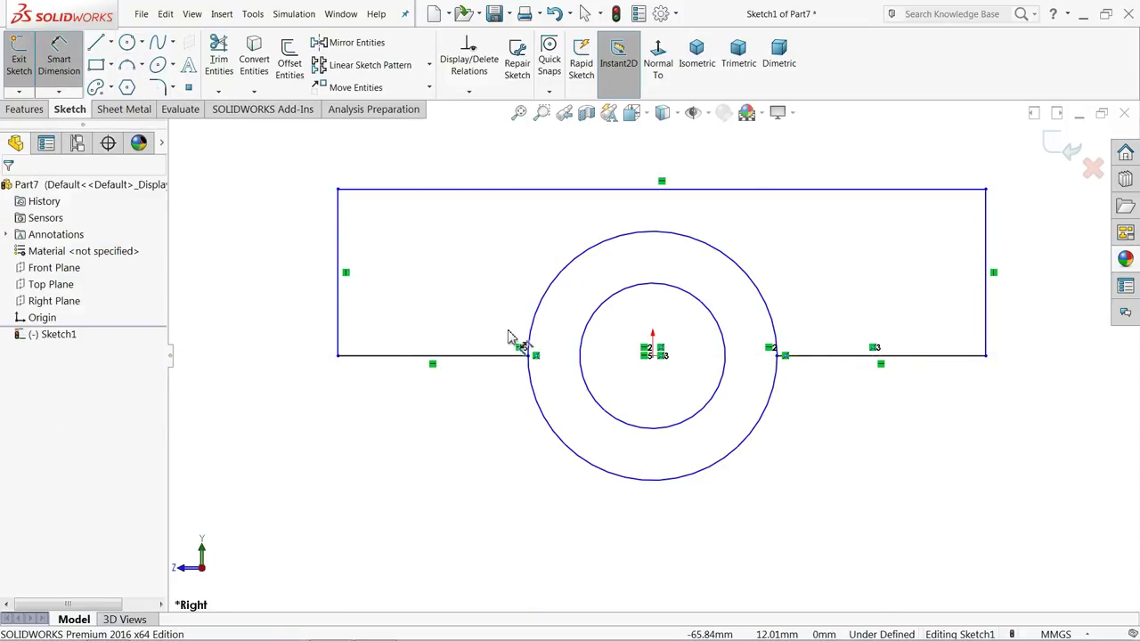
scroll(653, 365, up, 2)
scroll(674, 394, down, 2)
click(729, 445)
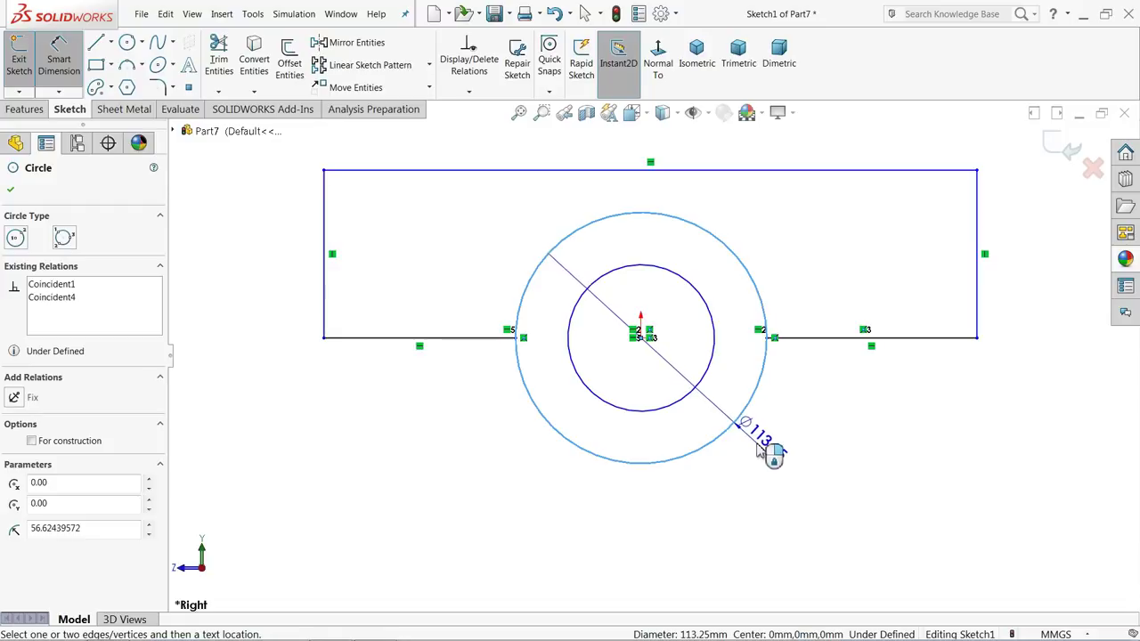
click(758, 453)
key(Return)
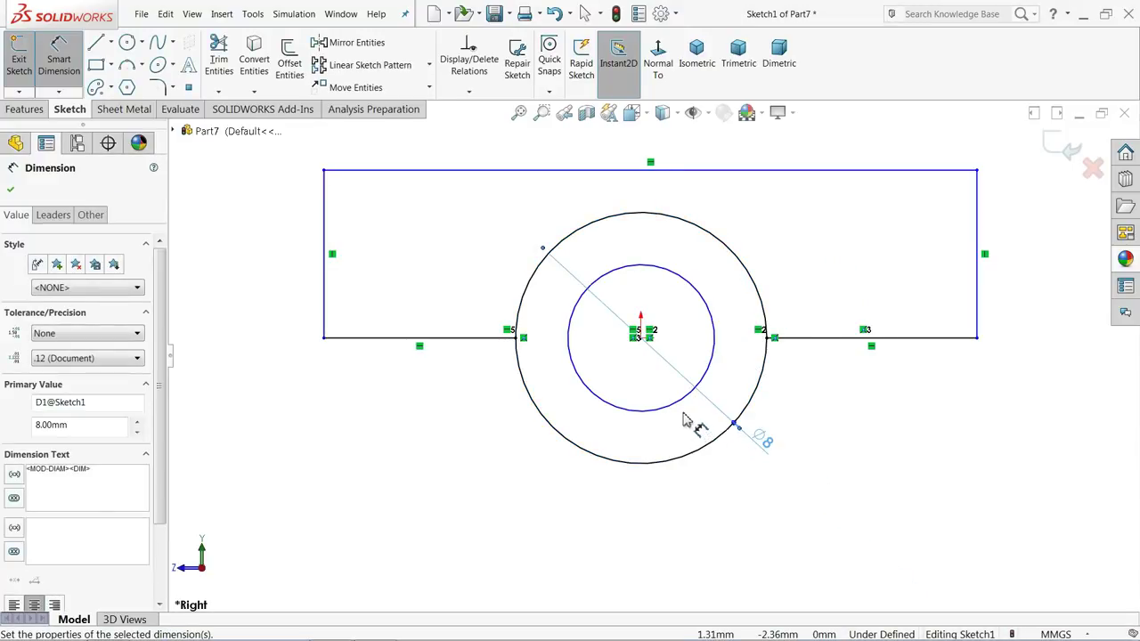
click(679, 412)
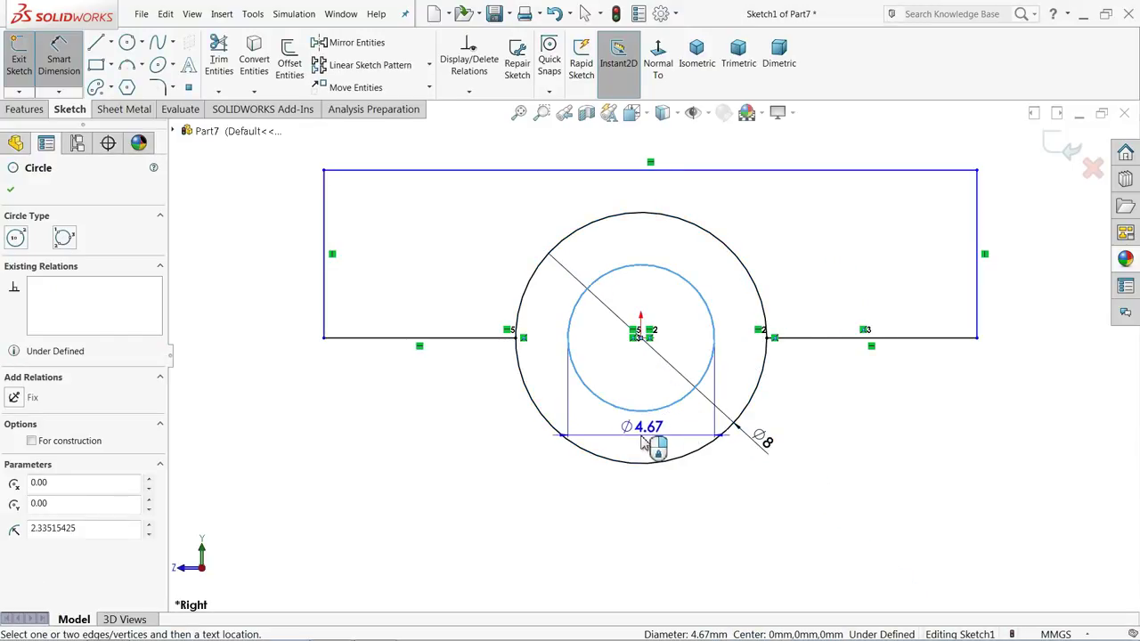
click(661, 528)
key(Return)
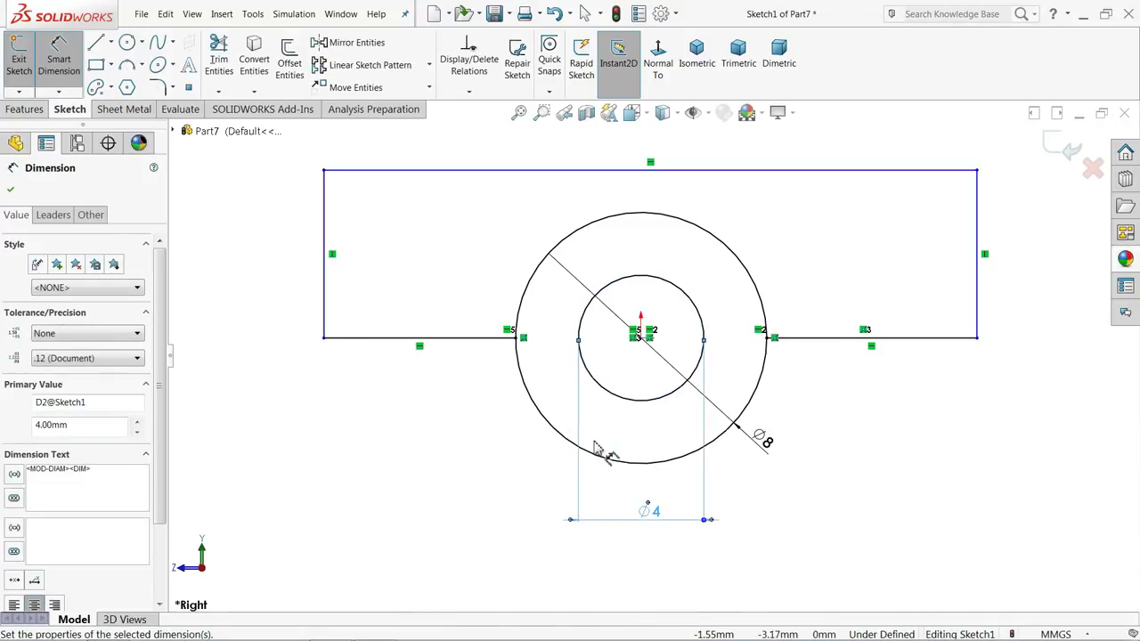
Dimension the rectangular outline's vertical side as 4 mm and its overall width as 18 mm
click(983, 275)
click(1025, 262)
text(4)
key(Return)
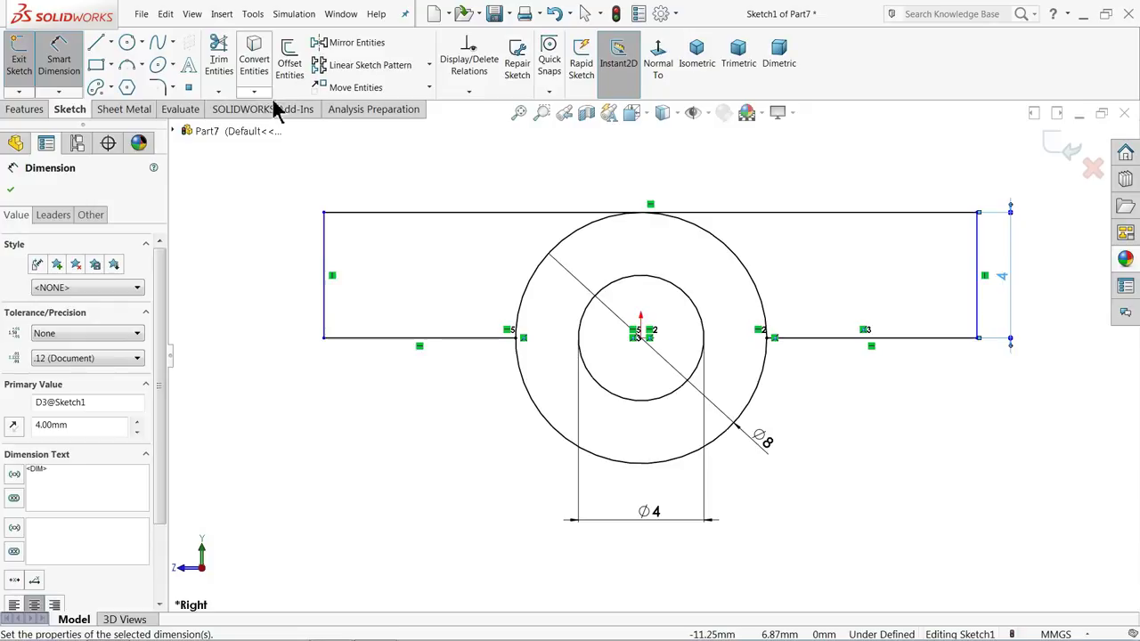
click(777, 219)
click(637, 152)
text(18)
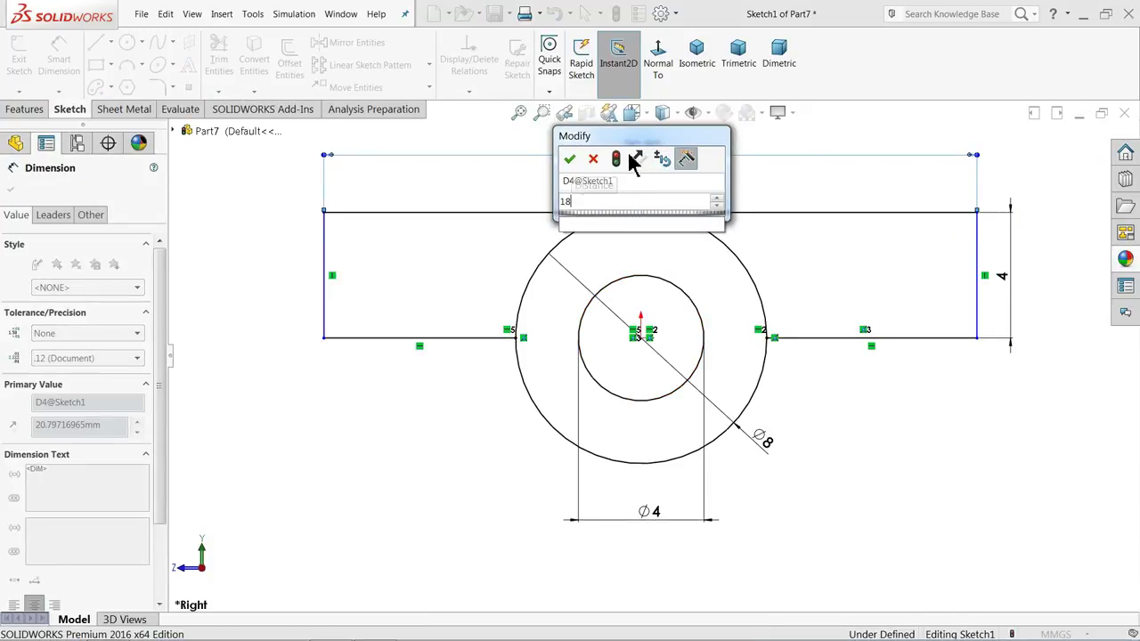
key(Return)
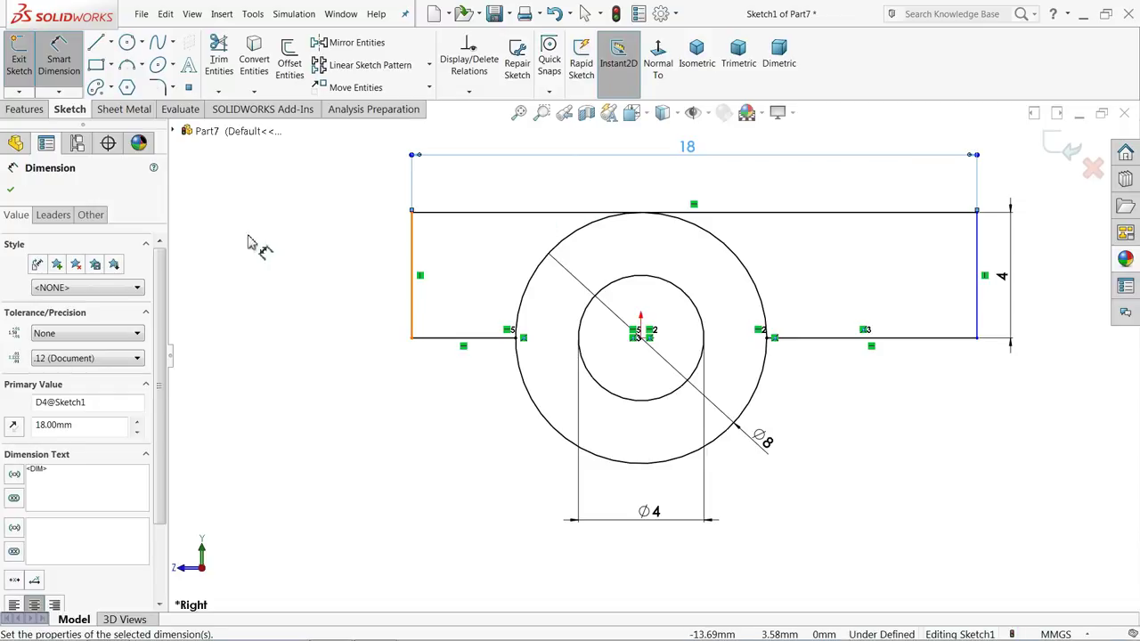
click(11, 192)
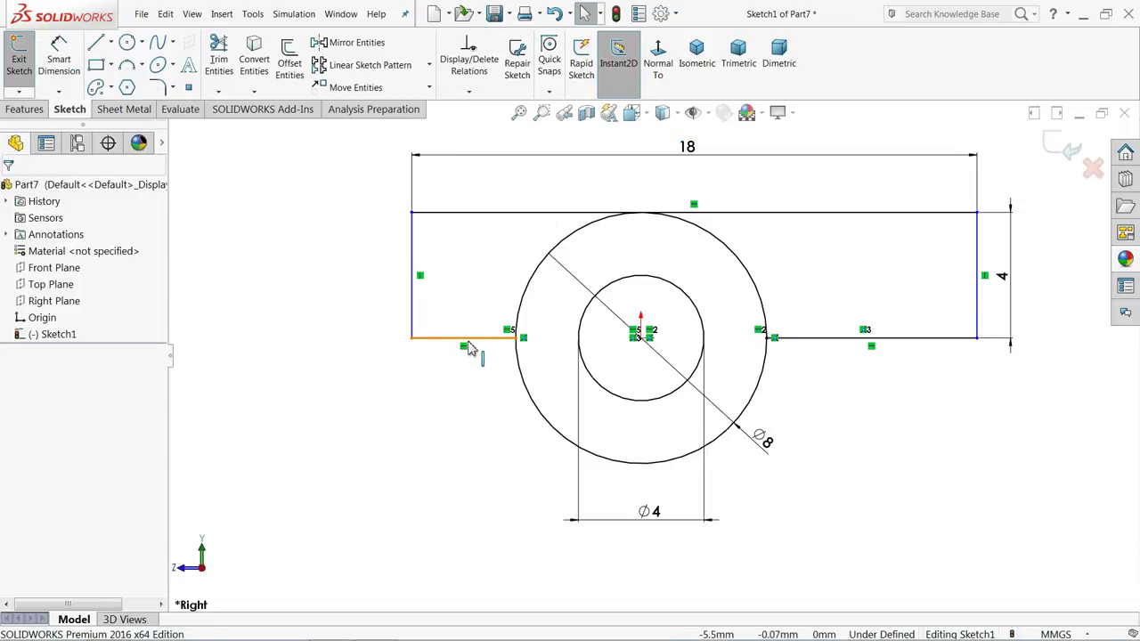
click(413, 340)
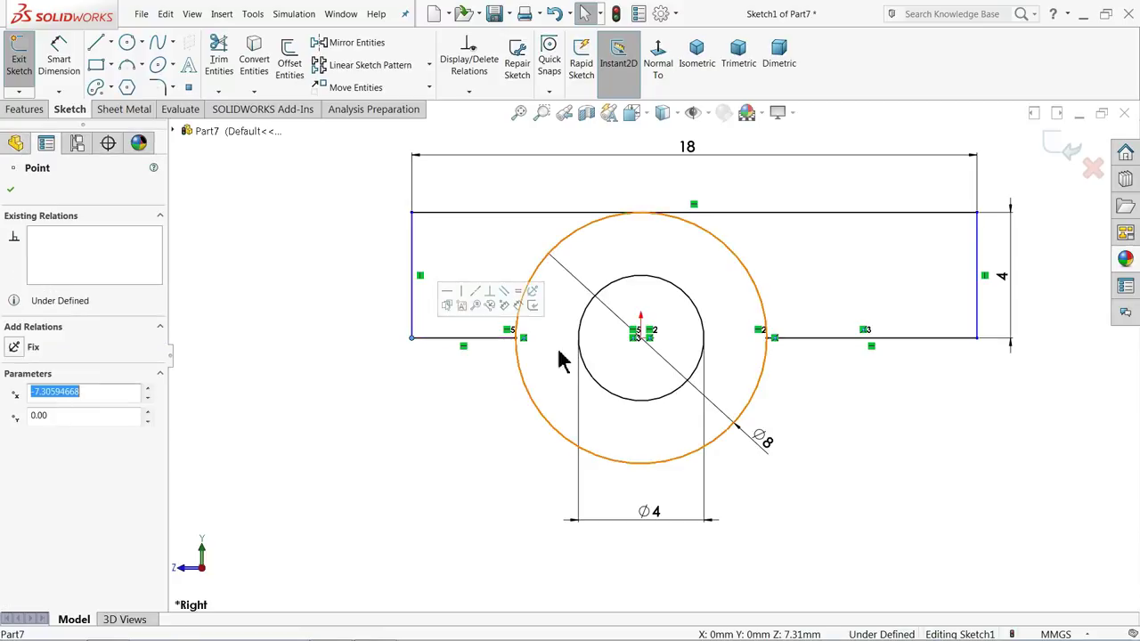
ctrl+click(978, 342)
ctrl+click(641, 339)
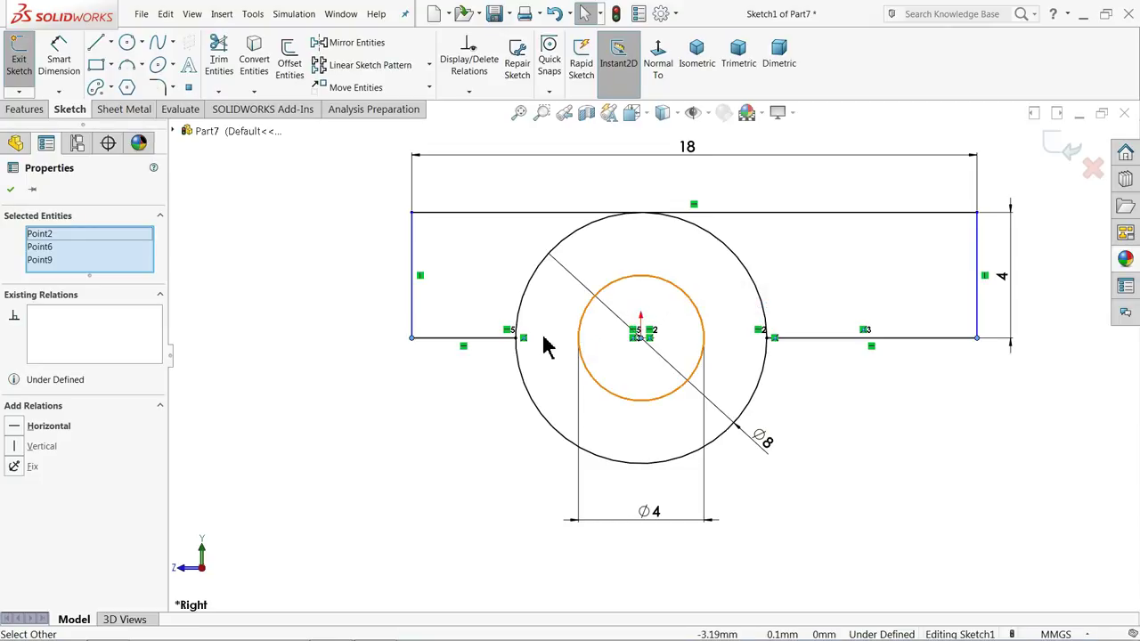
click(327, 395)
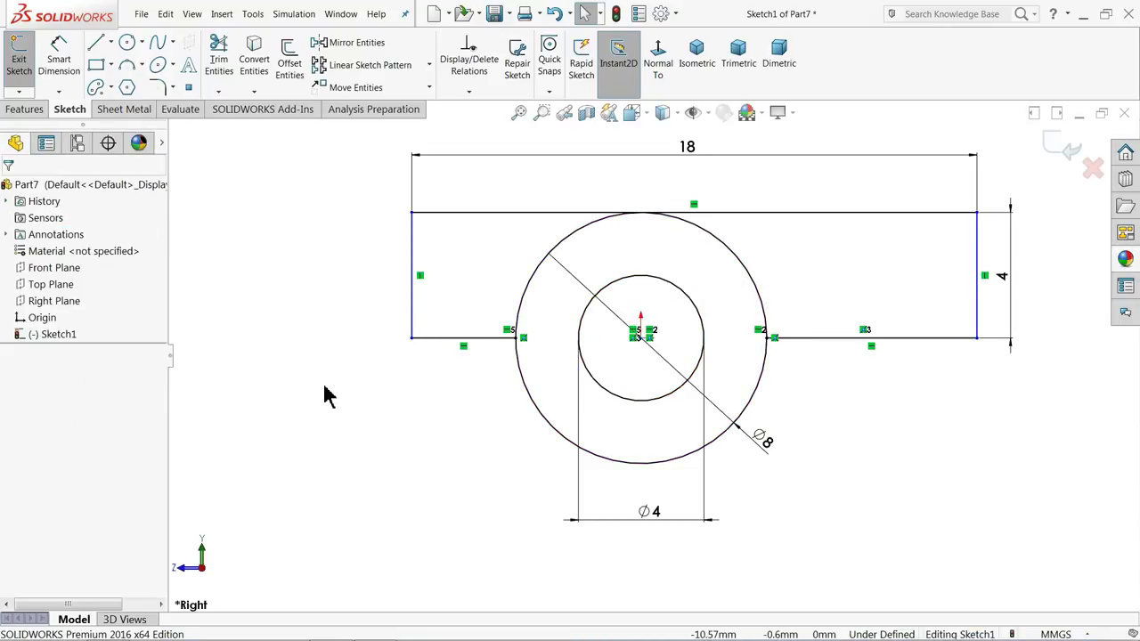
Draw a vertical centerline about 3.6 mm long upward from the origin
click(111, 43)
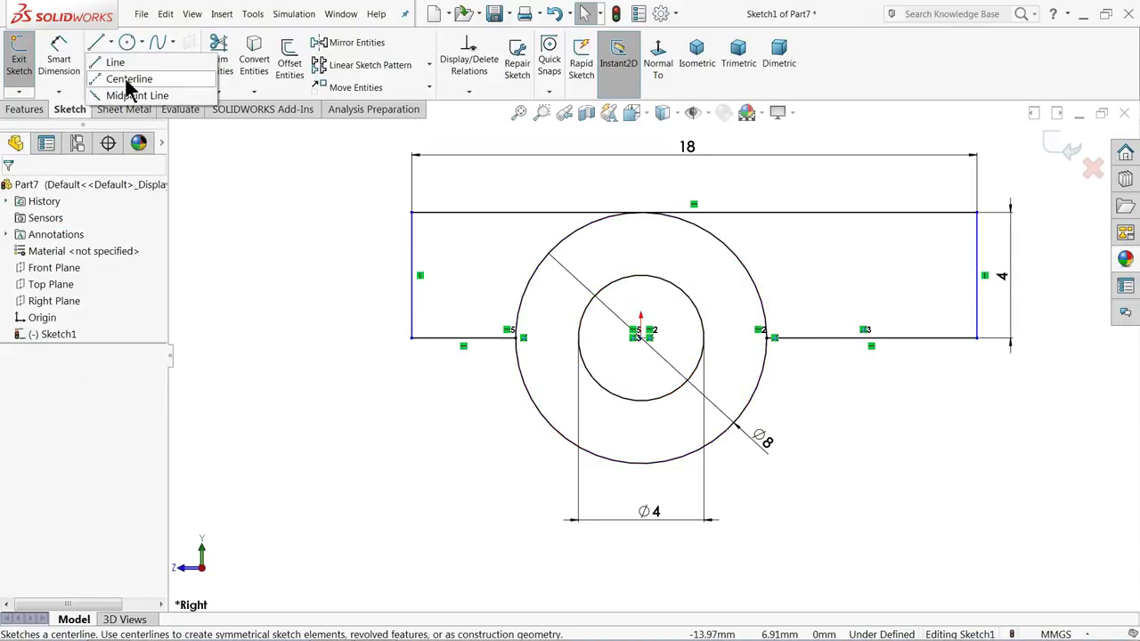
click(129, 80)
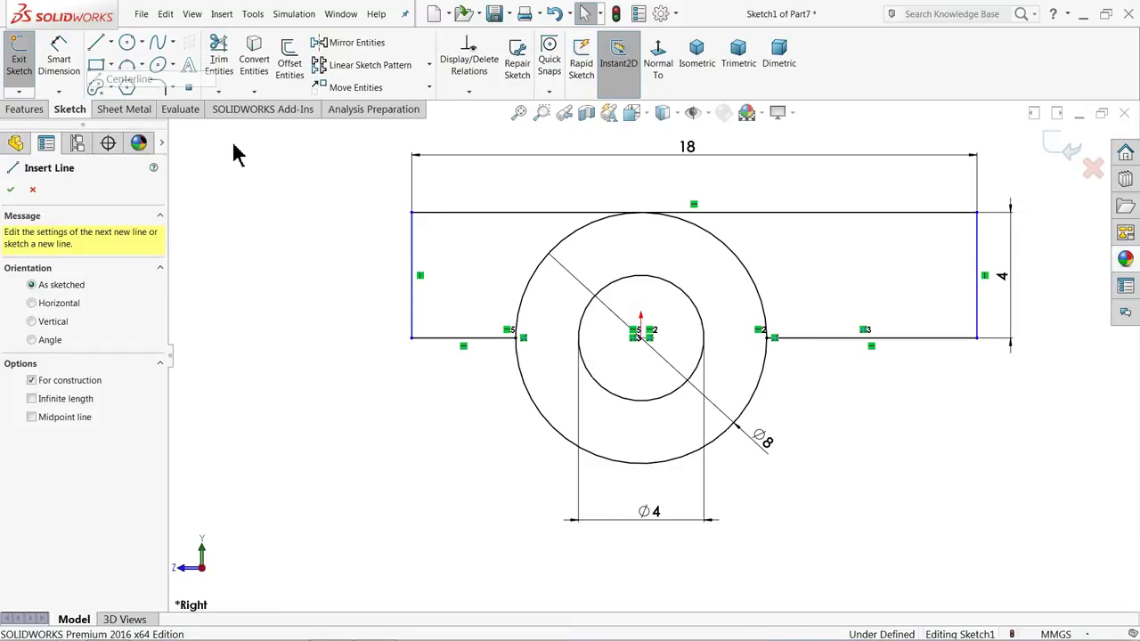
click(640, 330)
click(640, 224)
right_click(667, 233)
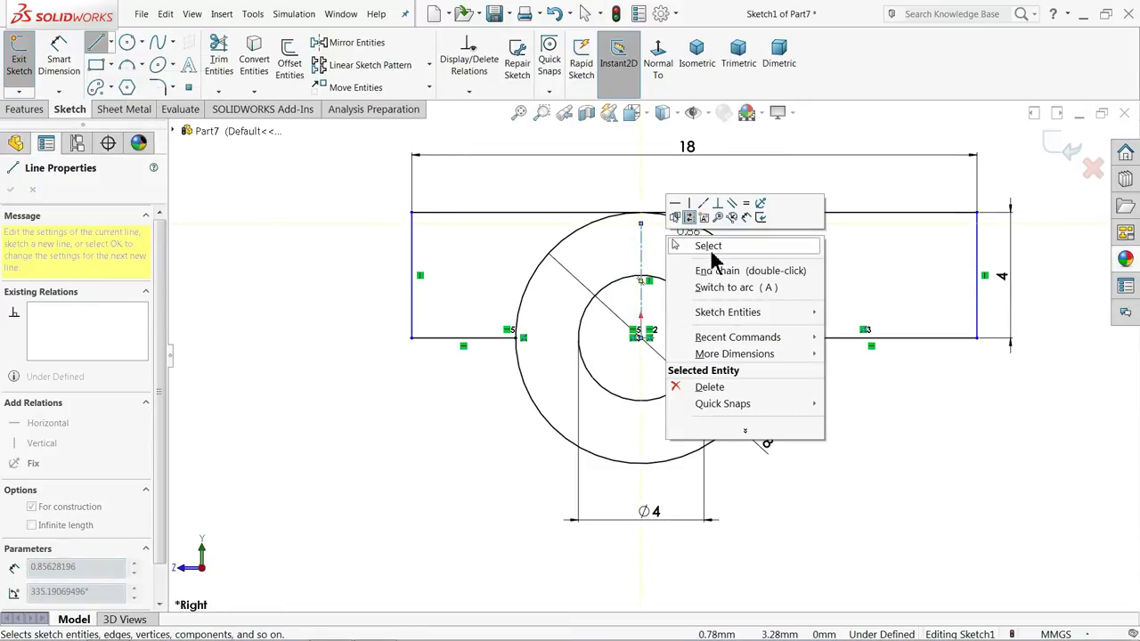
click(705, 246)
Make the rectangular outline's two vertical sides symmetric about the centerline
click(641, 259)
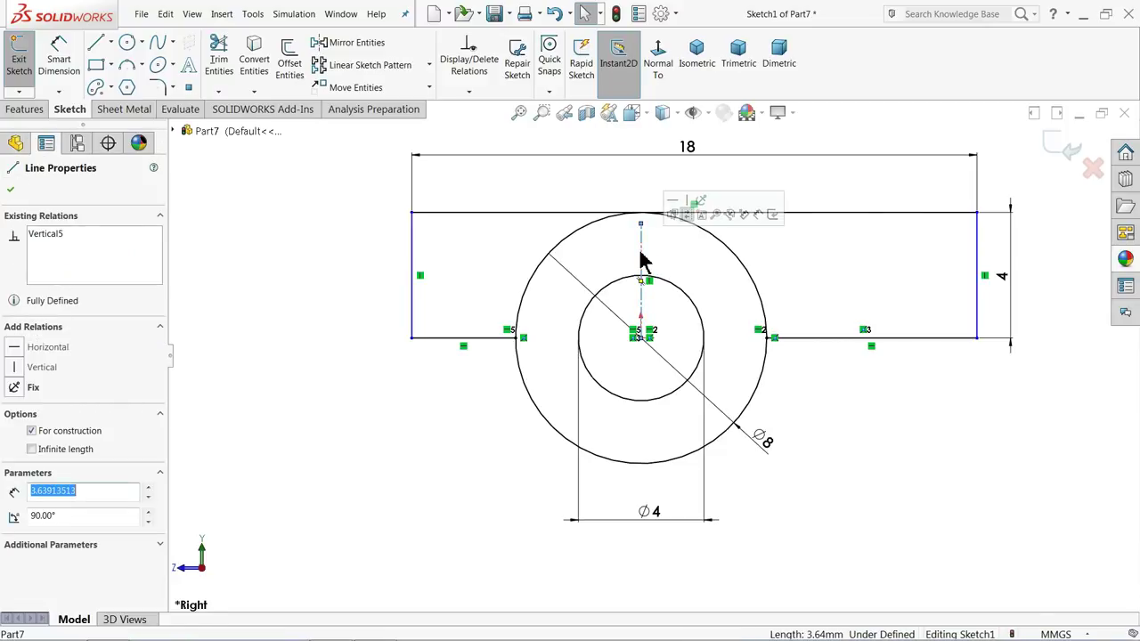
ctrl+click(980, 329)
ctrl+click(413, 311)
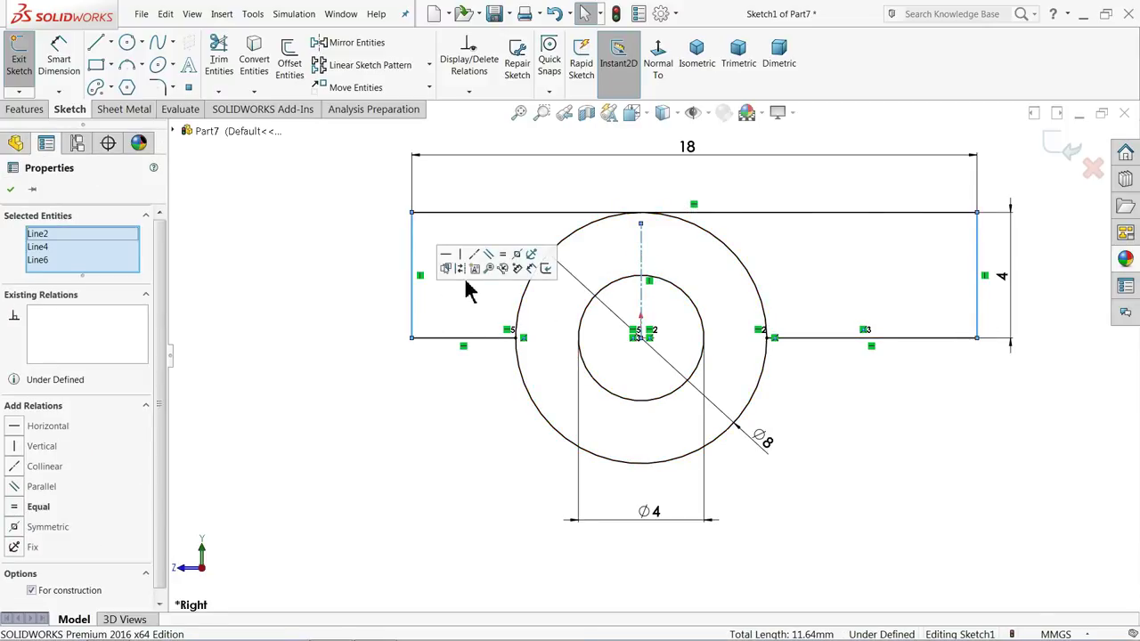
click(517, 267)
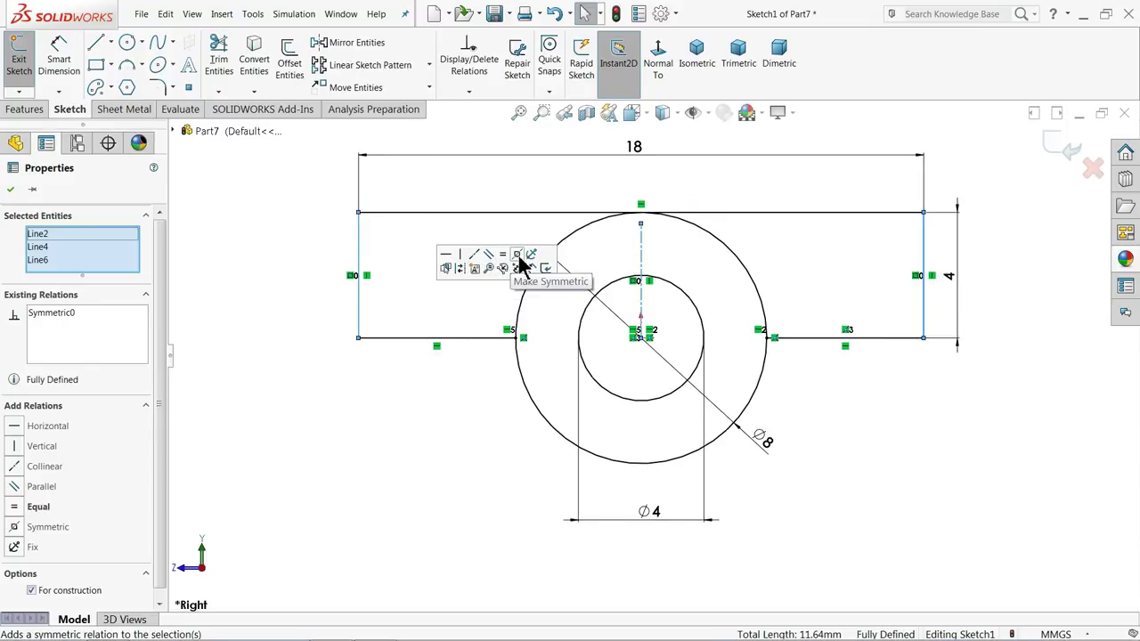
click(326, 265)
Trim away the upper half of the 8 mm circle inside the rectangular outline
click(220, 58)
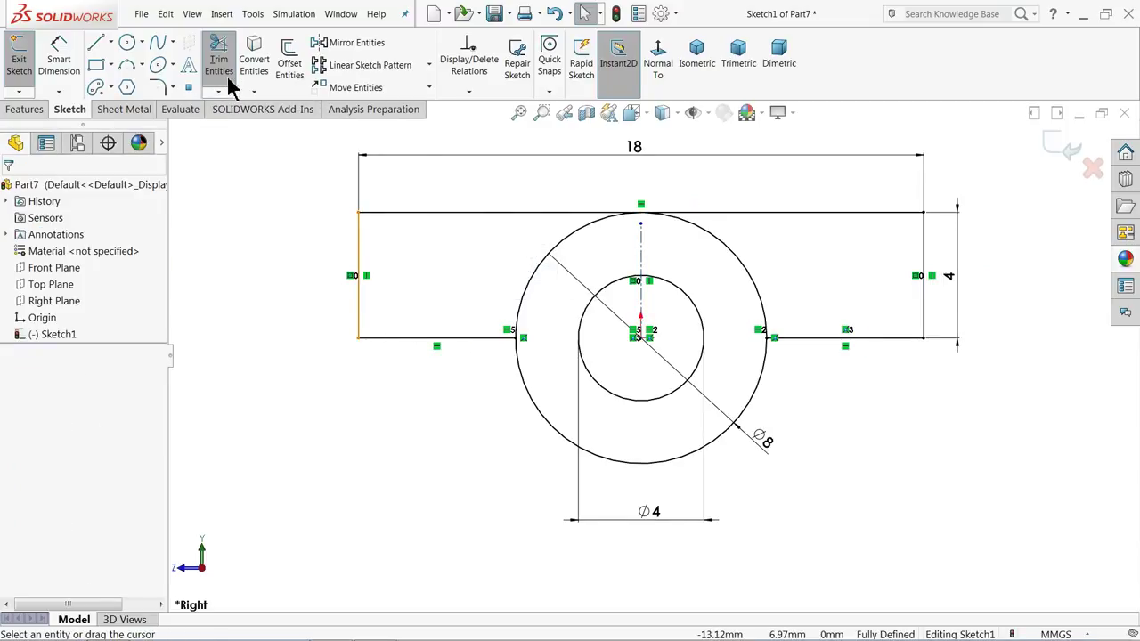
drag(502, 272, 544, 279)
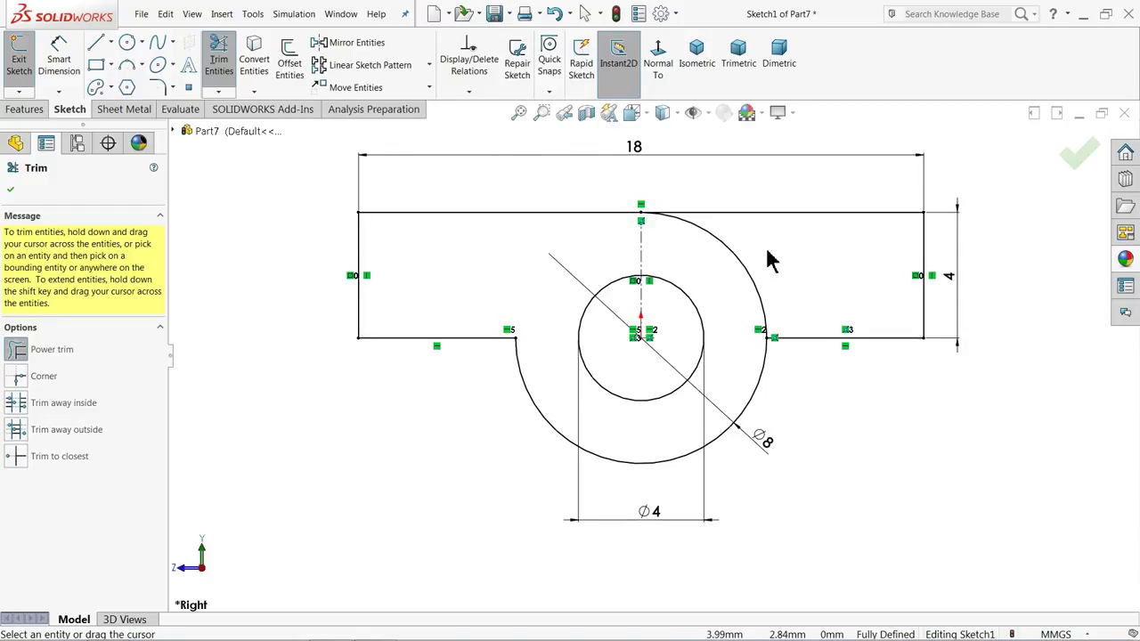
drag(768, 252, 733, 255)
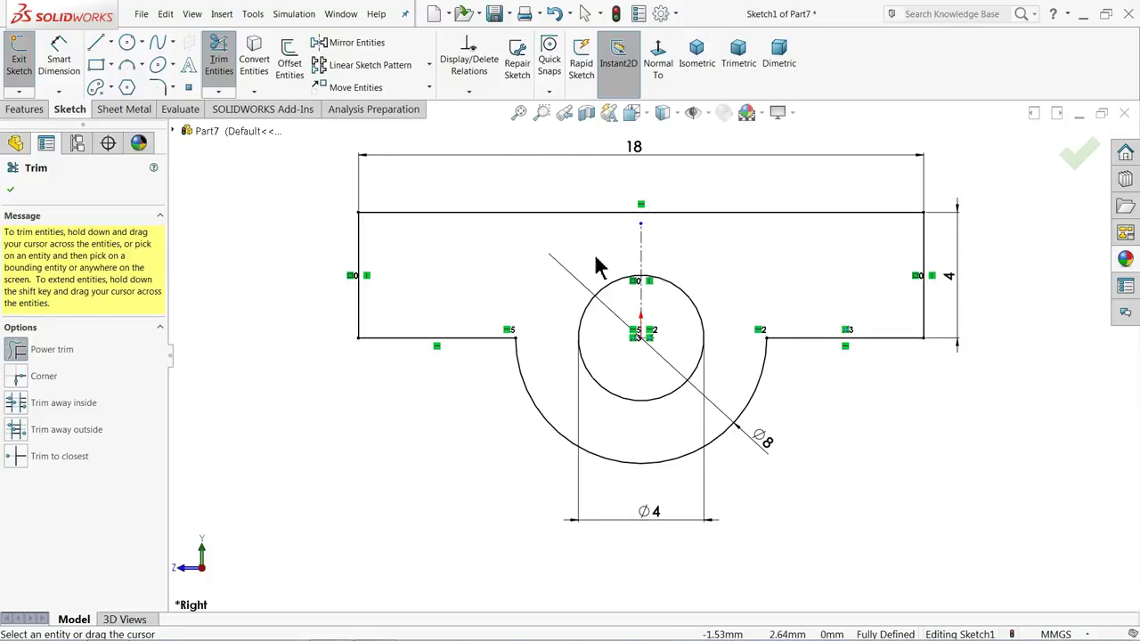
click(12, 191)
Extrude the trimmed profile as a boss with a Mid Plane end condition and a depth of 5 mm
click(25, 109)
click(27, 64)
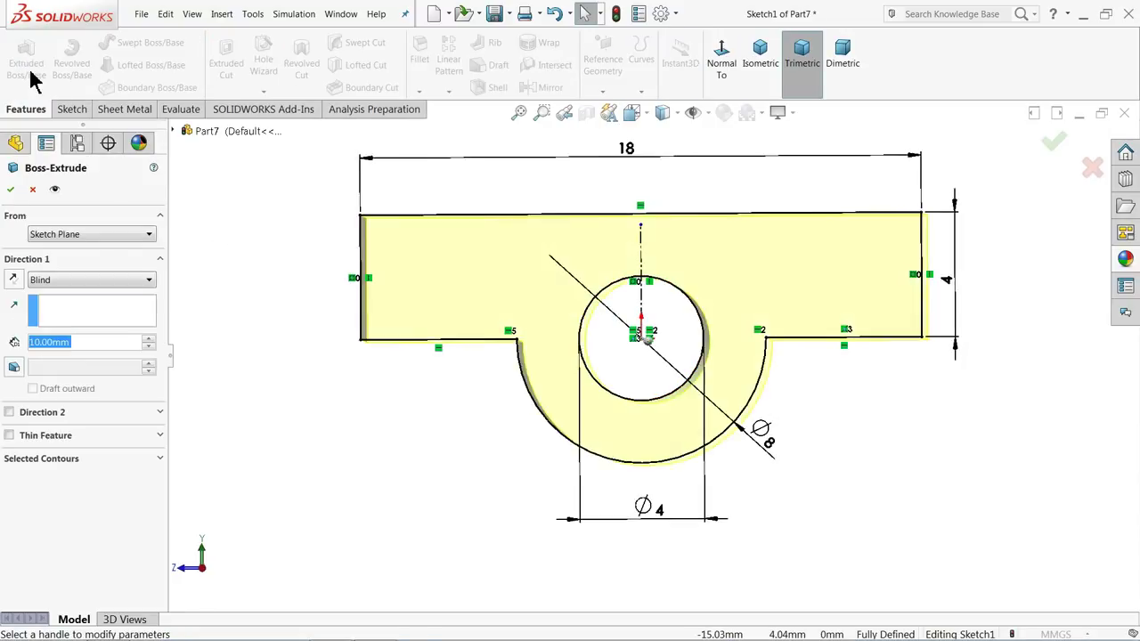
click(57, 282)
click(49, 355)
text(5)
key(Return)
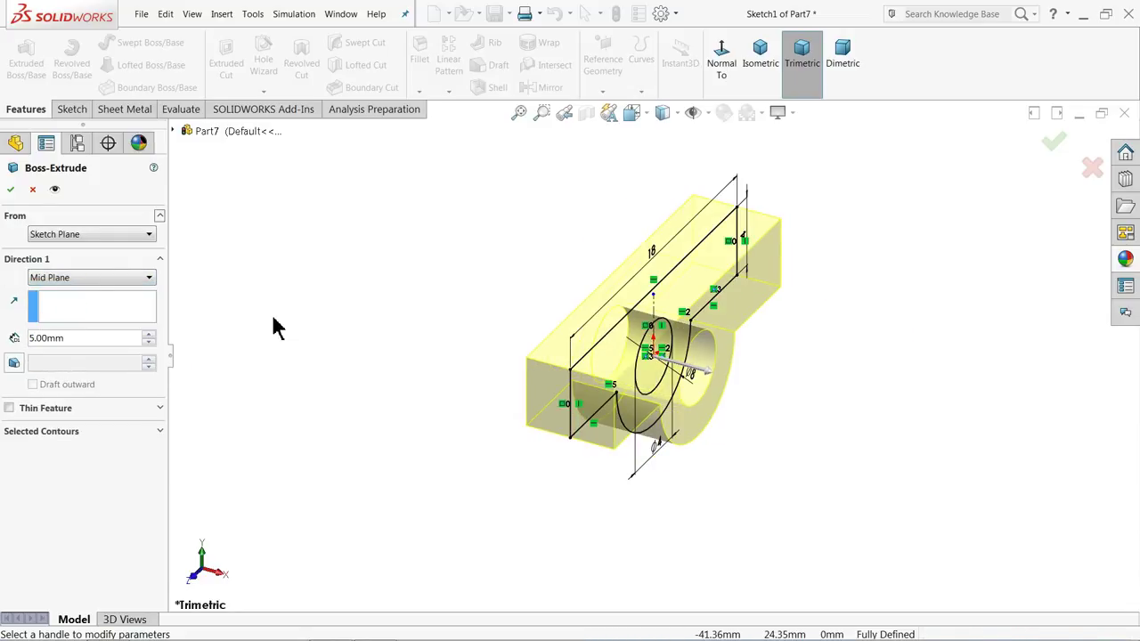
click(12, 190)
Start a sketch on the block's rectangular end face and draw a vertical centerline about 5.8 mm long upward from the origin
click(592, 416)
click(647, 375)
click(658, 80)
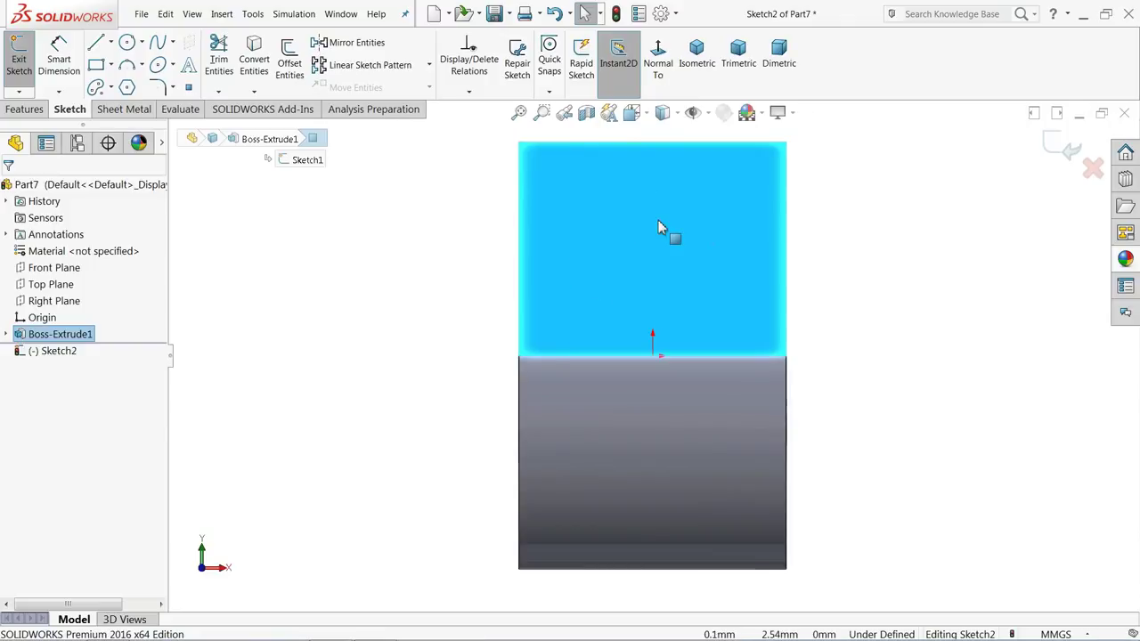
scroll(668, 236, up, 3)
scroll(699, 245, down, 2)
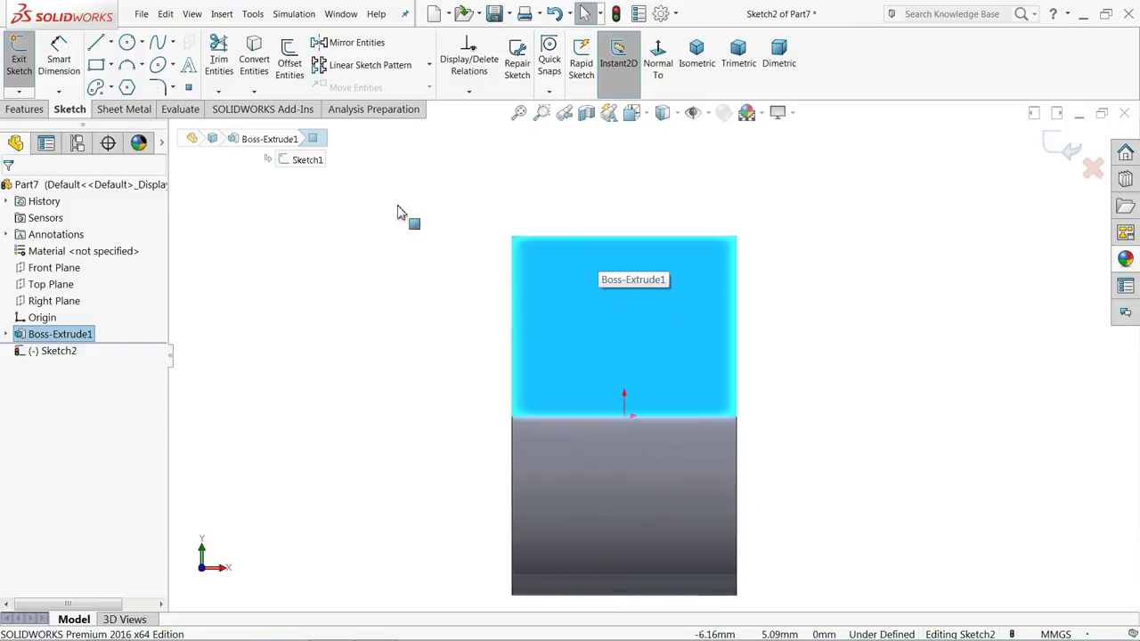
click(110, 42)
click(127, 75)
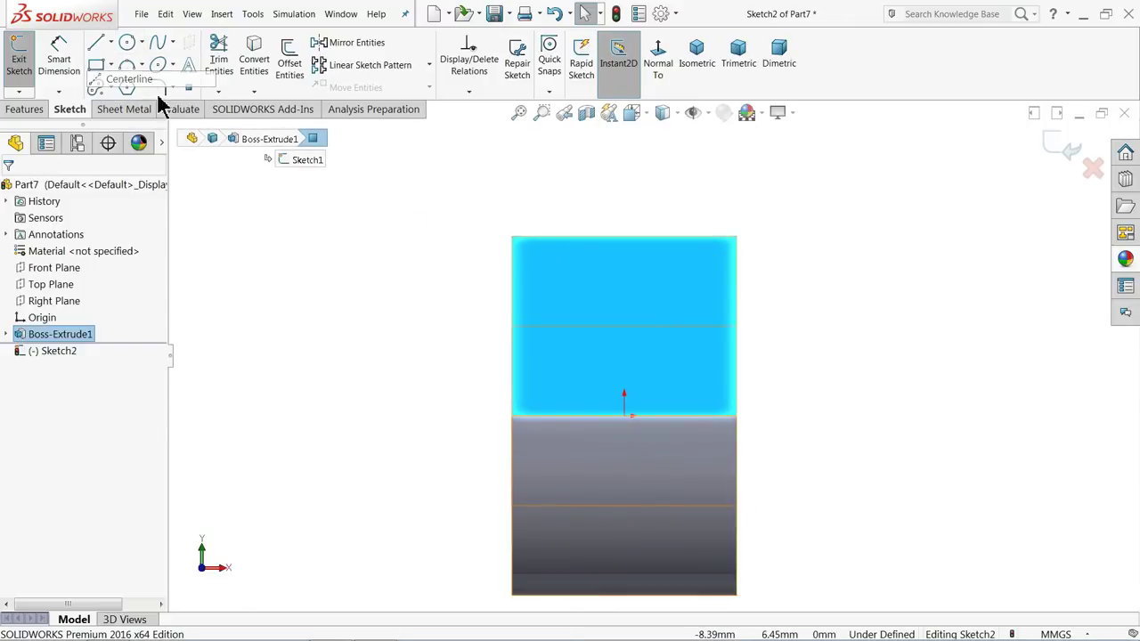
click(623, 414)
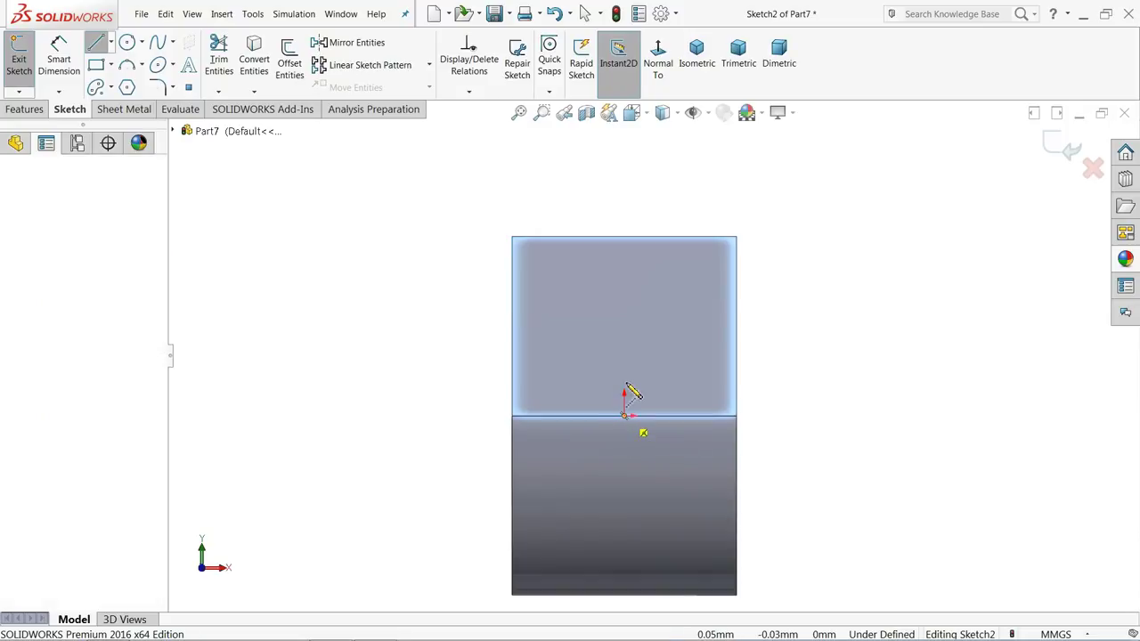
click(623, 158)
right_click(662, 173)
click(677, 167)
Draw a circle centred on the centerline's upper end and dimension its diameter as 6 mm
click(127, 42)
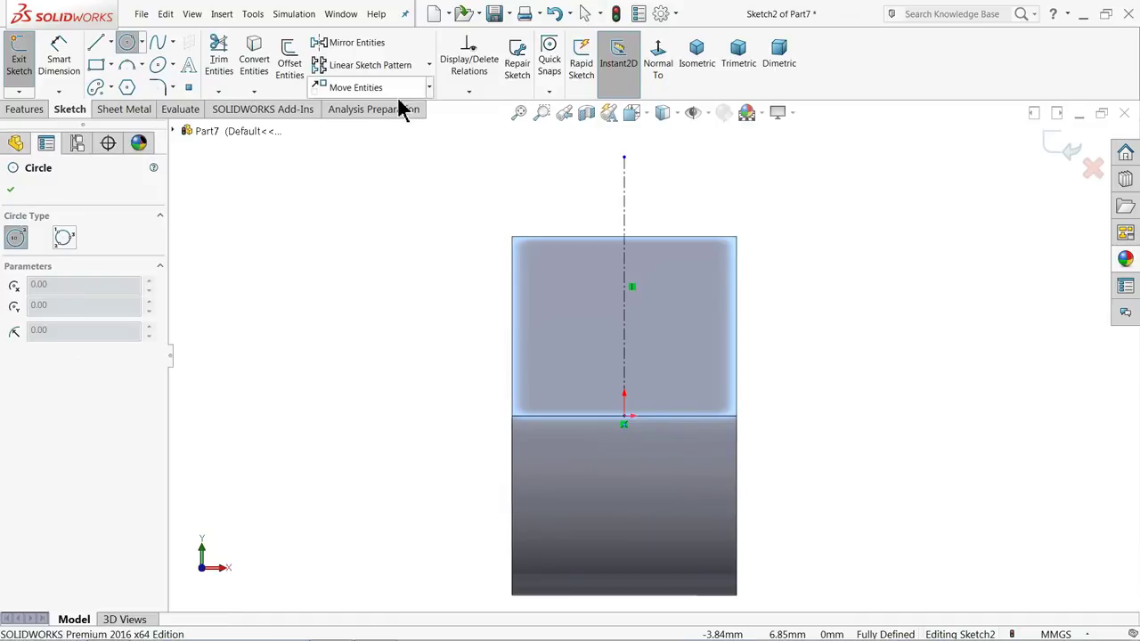
click(625, 158)
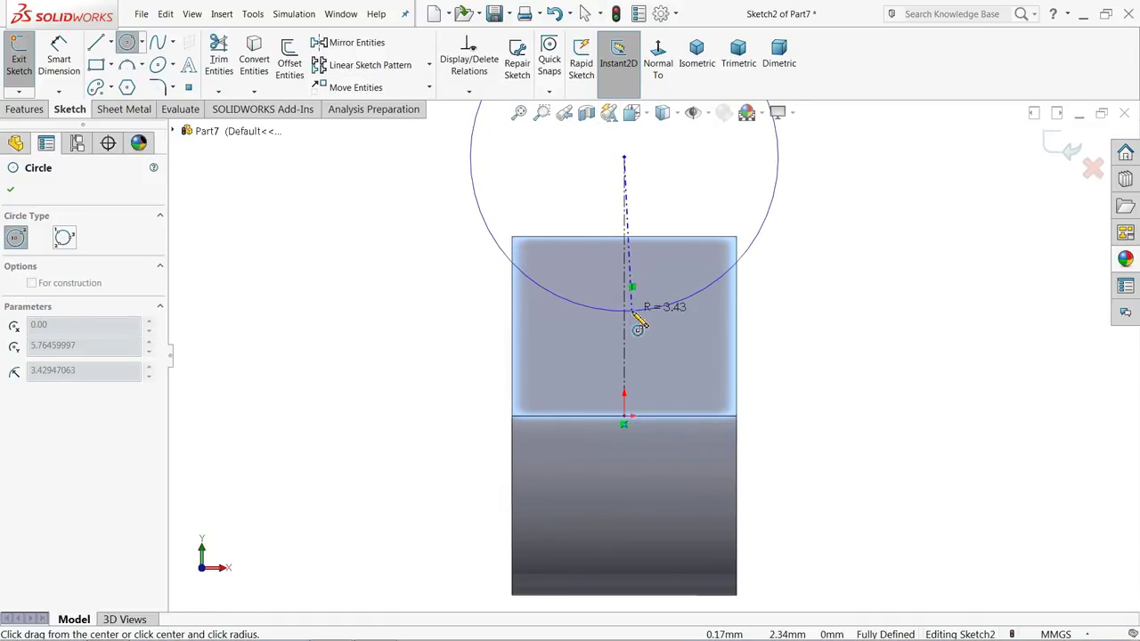
click(636, 312)
key(d)
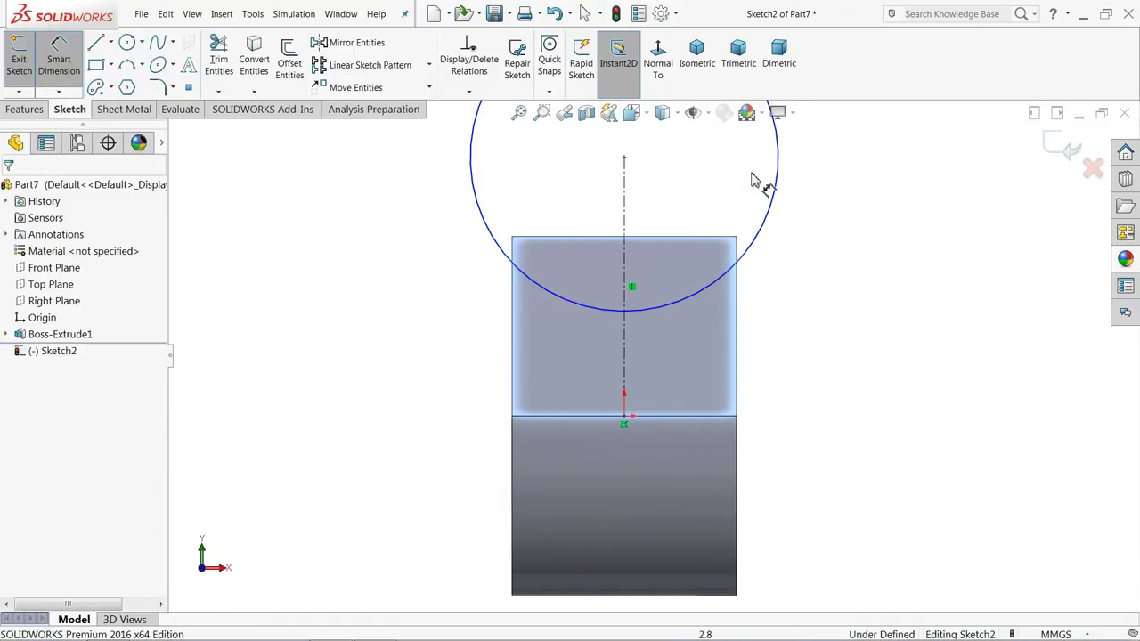
click(782, 194)
click(815, 183)
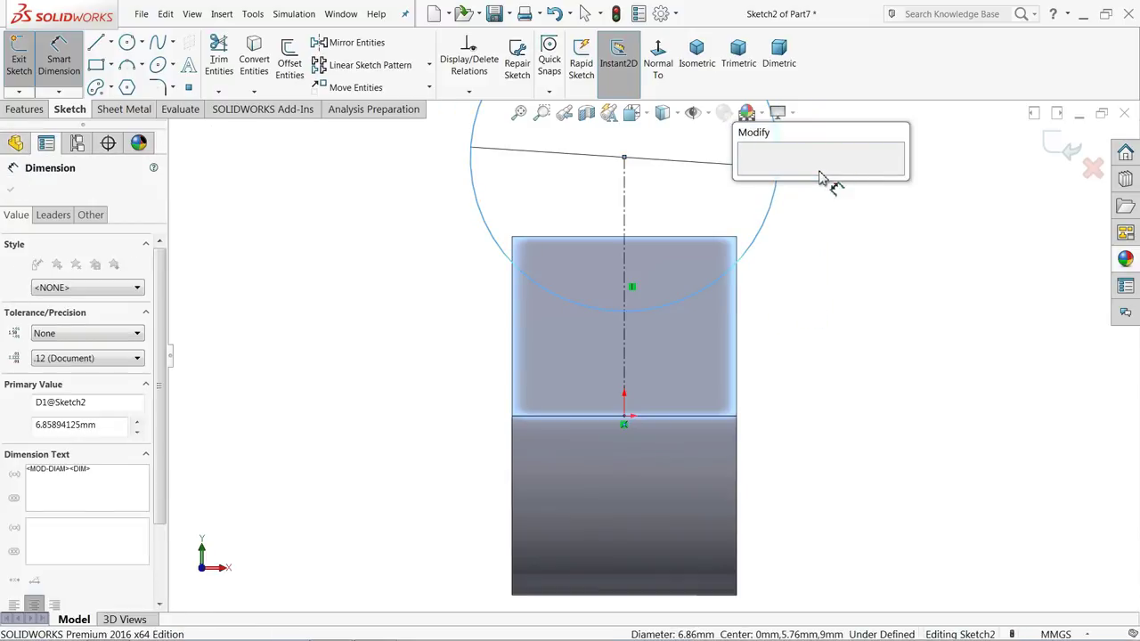
text(6)
key(Return)
scroll(651, 214, up, 2)
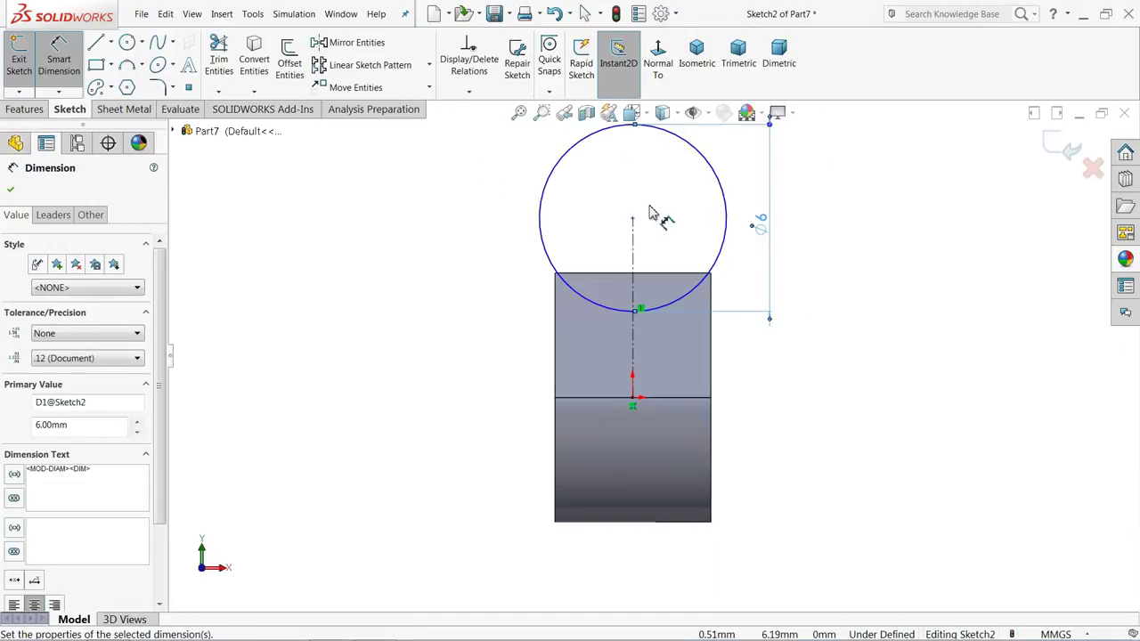
Dimension the vertical centerline's length as 6 mm
click(632, 247)
click(457, 301)
text(6)
key(Return)
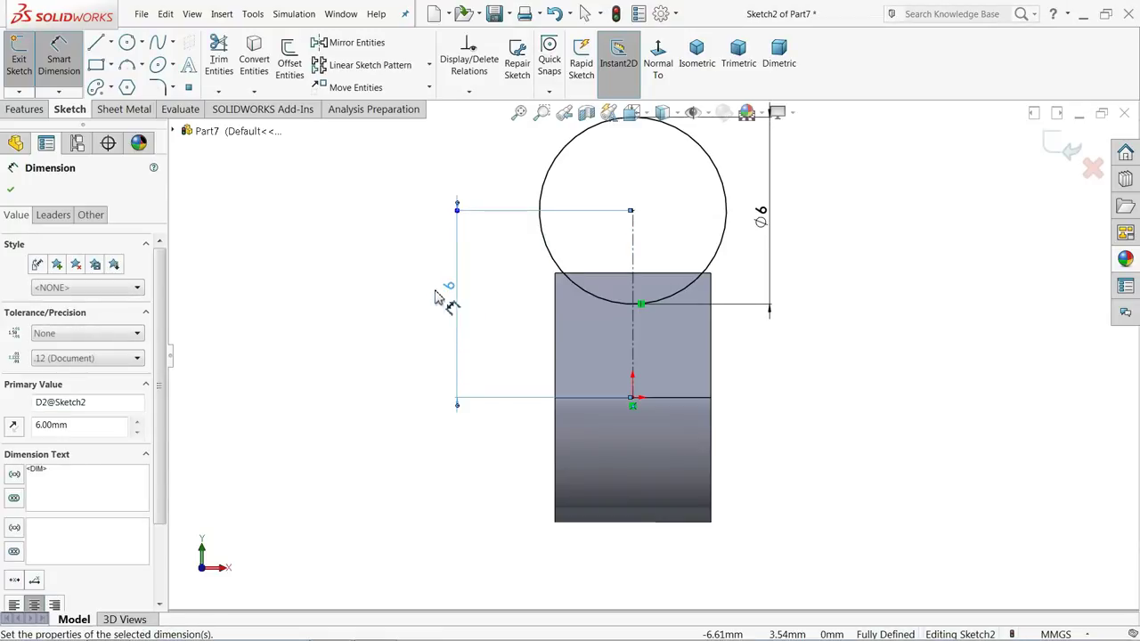
Cut the circle through the whole body with a Through All extruded cut
click(25, 108)
click(226, 57)
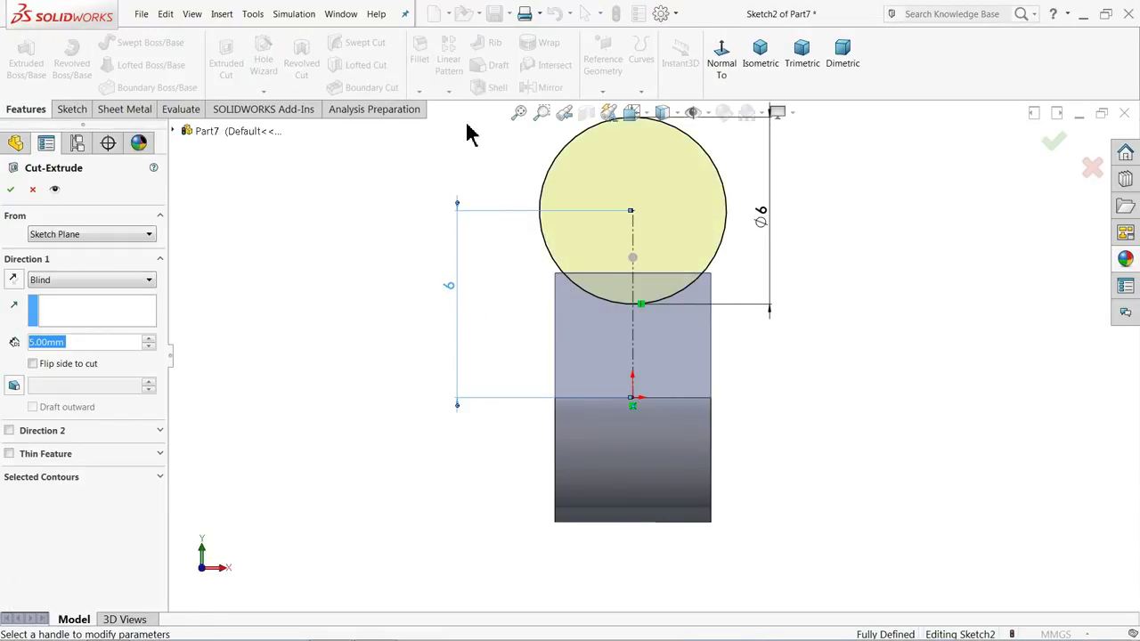
click(79, 281)
click(79, 307)
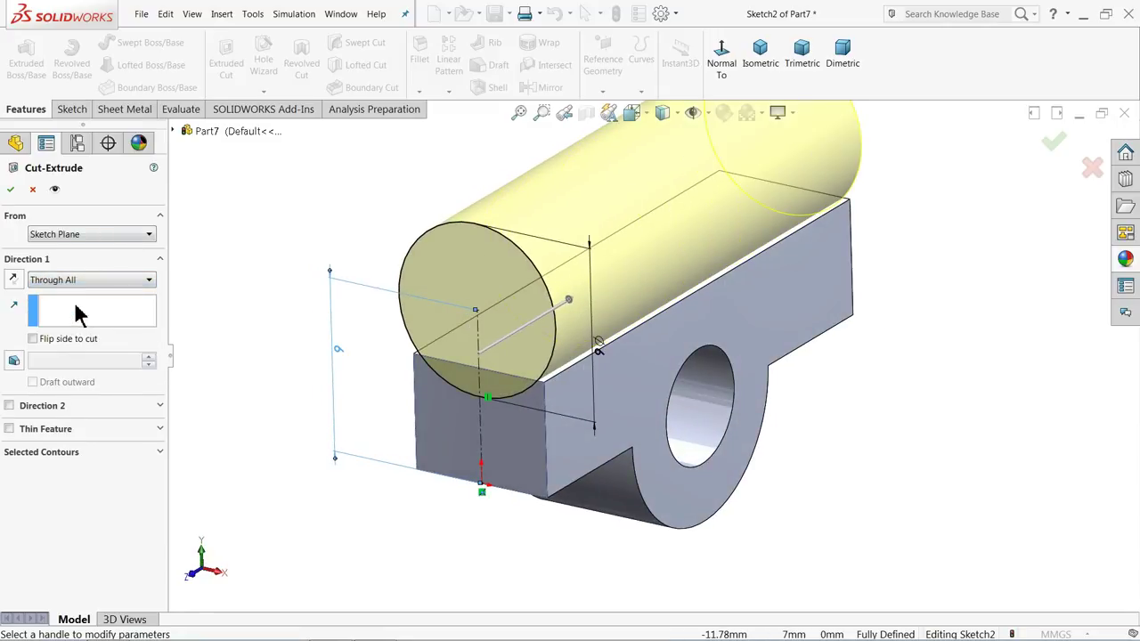
click(11, 191)
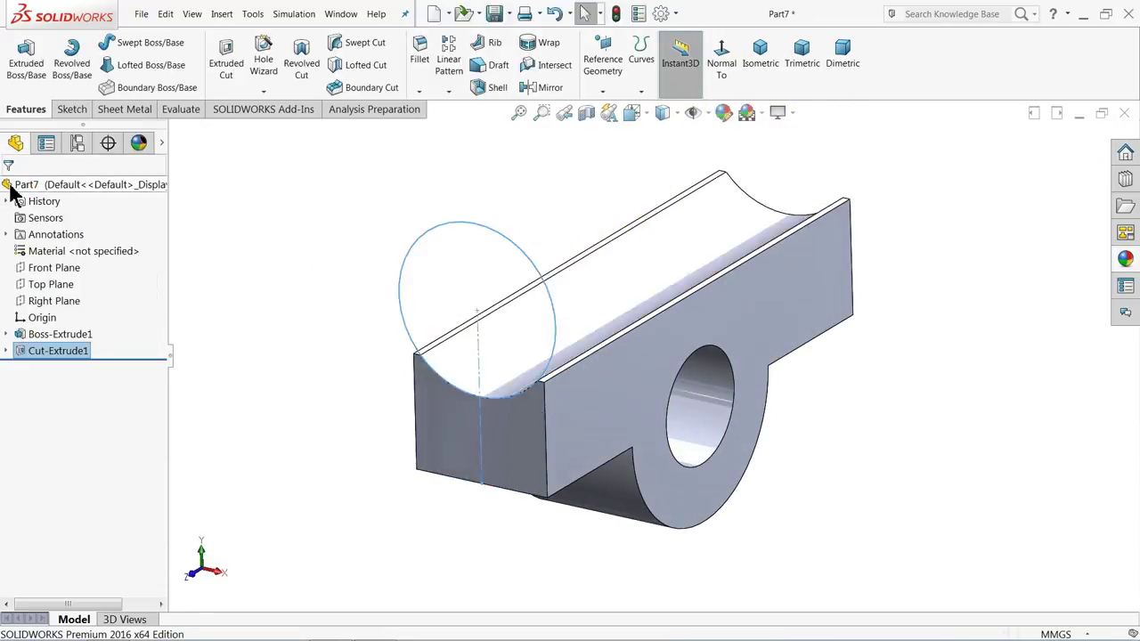
click(380, 316)
Start a sketch on a flange's underside face and draw a lengthwise centerline between the midpoints of the part's two end edges
mouse_move(380, 315)
middle_down()
mouse_move(593, 443)
mouse_move(513, 320)
mouse_move(516, 366)
middle_up()
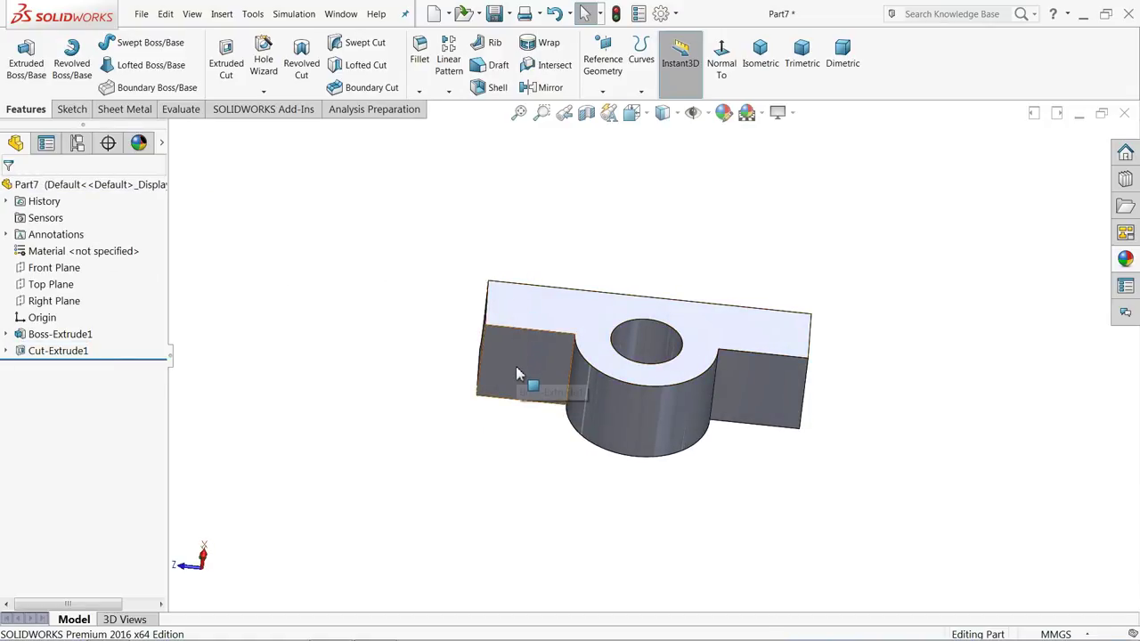
click(516, 366)
click(563, 331)
click(651, 78)
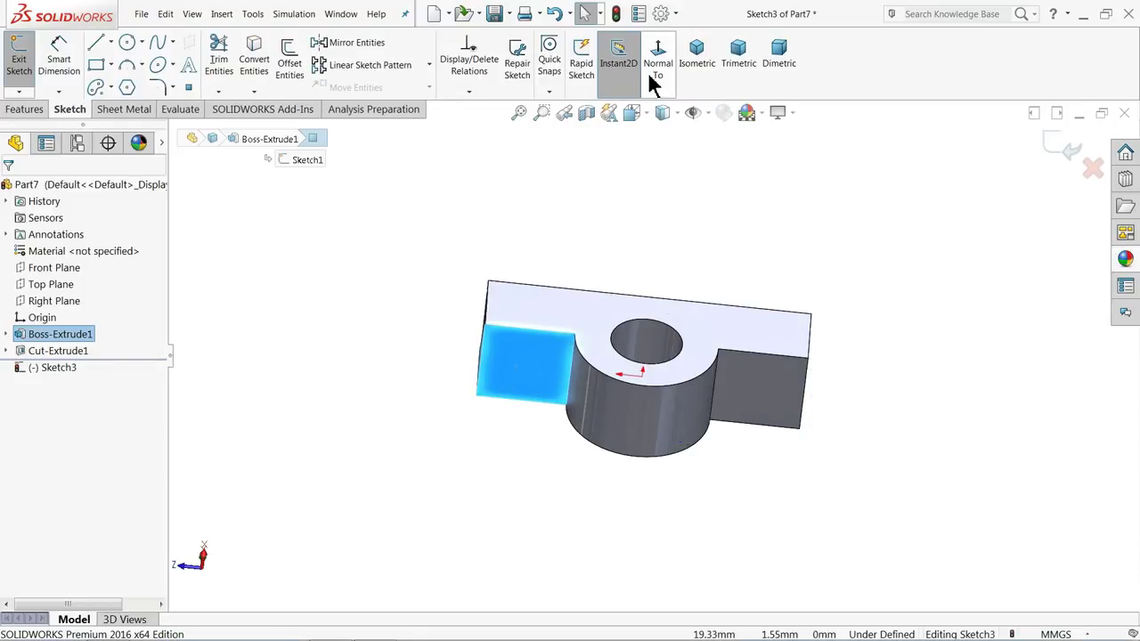
click(111, 42)
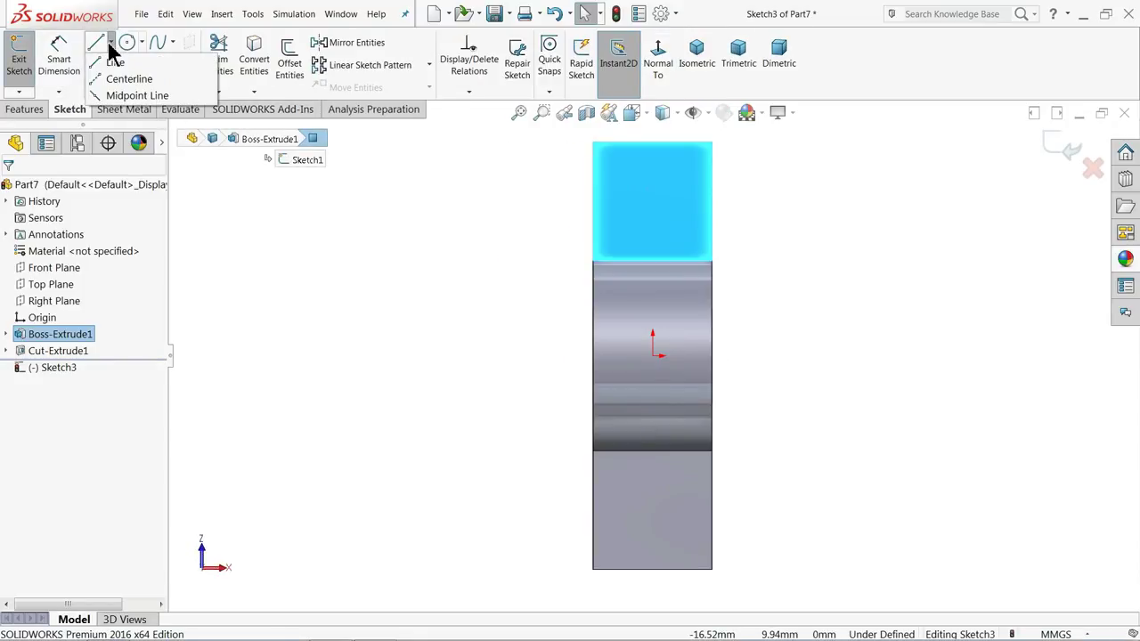
click(126, 80)
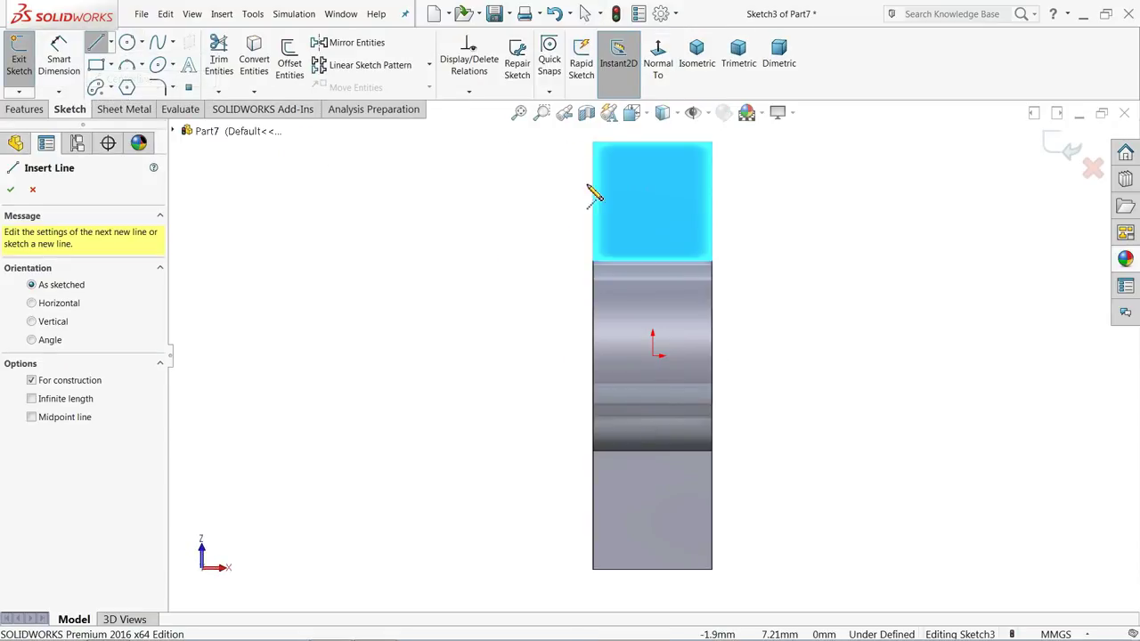
click(652, 143)
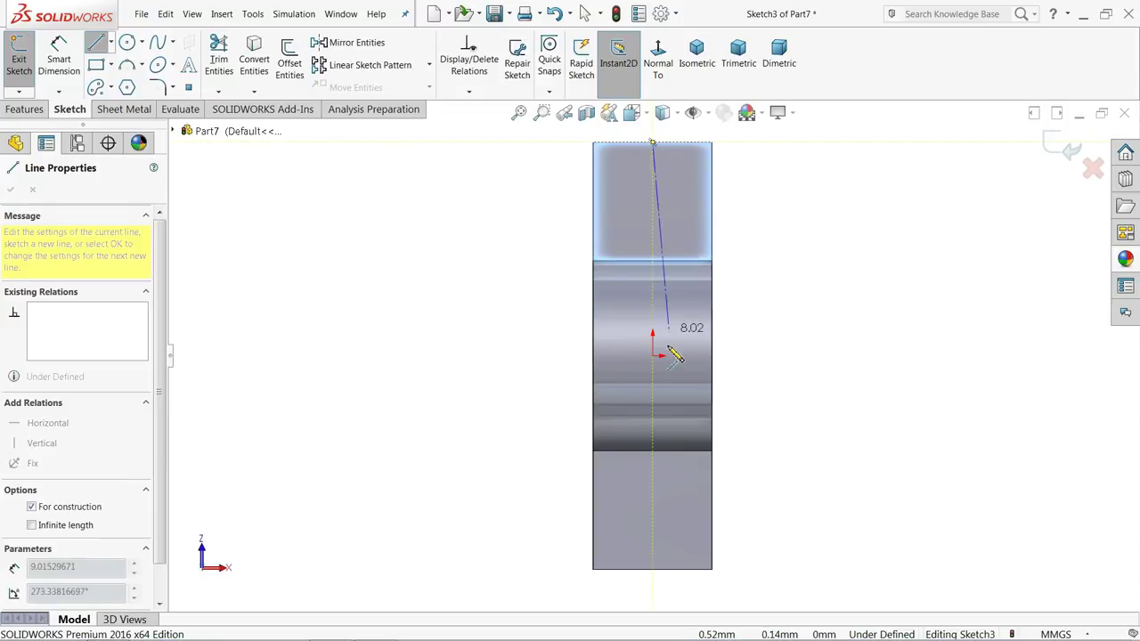
click(652, 568)
right_click(560, 269)
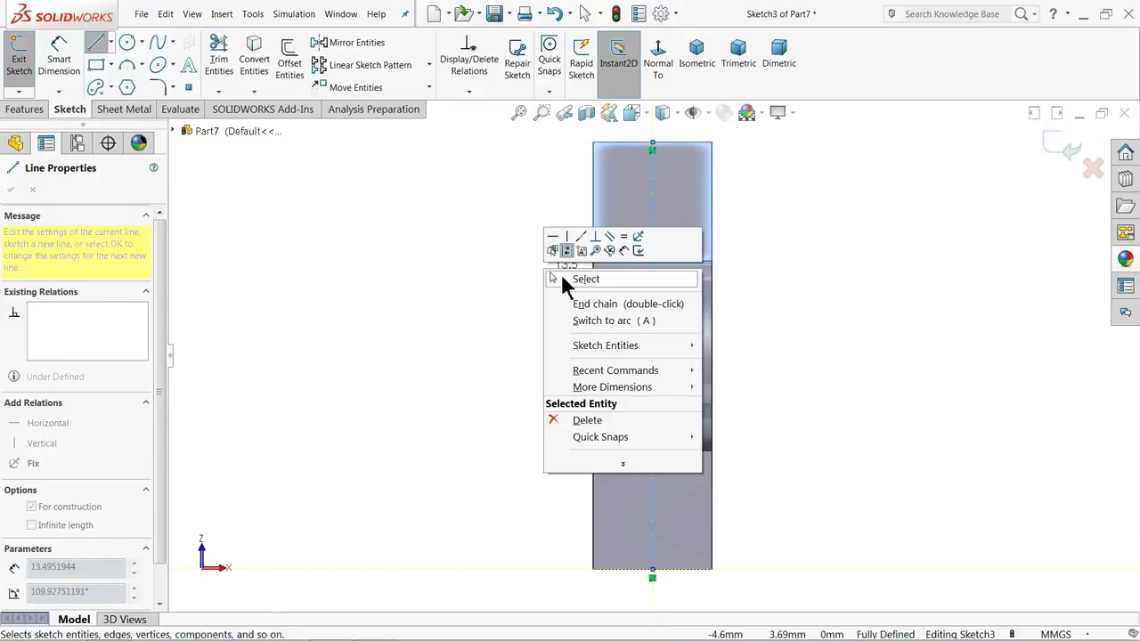
click(563, 278)
Draw two circles on the centerline, one on each flange face, with radii of about 1.37 mm and 1.43 mm
click(126, 45)
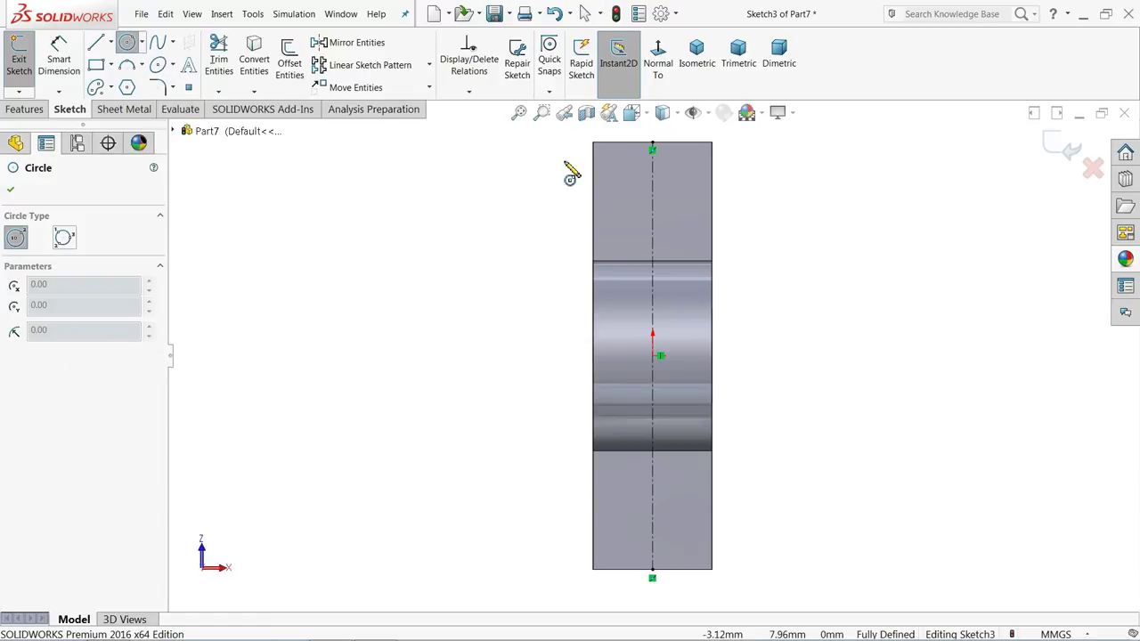
click(656, 204)
click(681, 183)
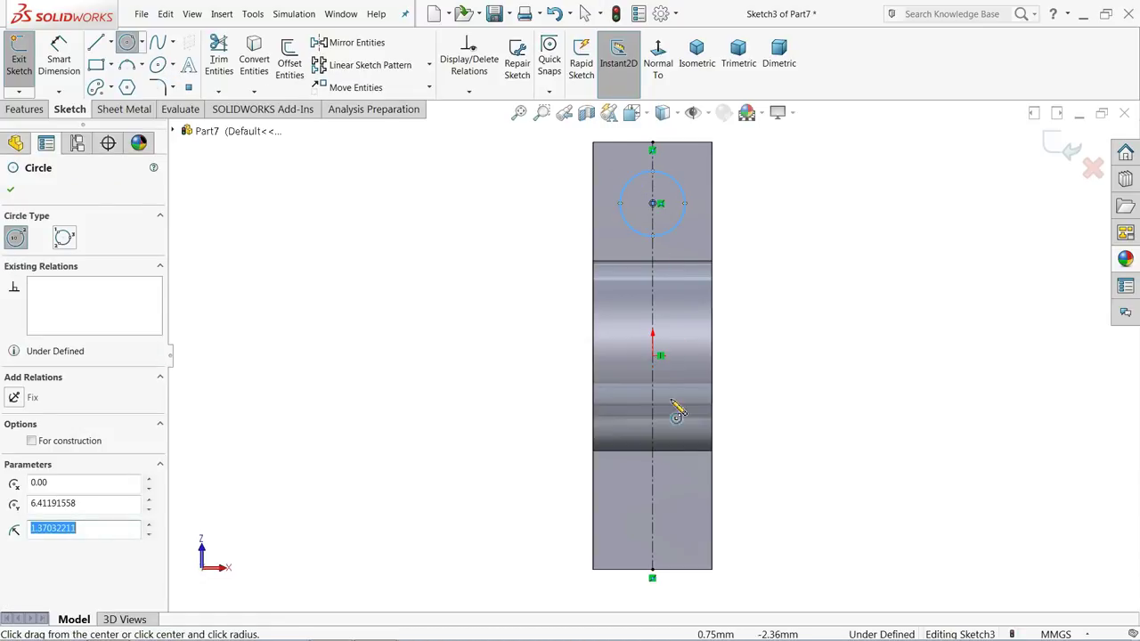
click(654, 509)
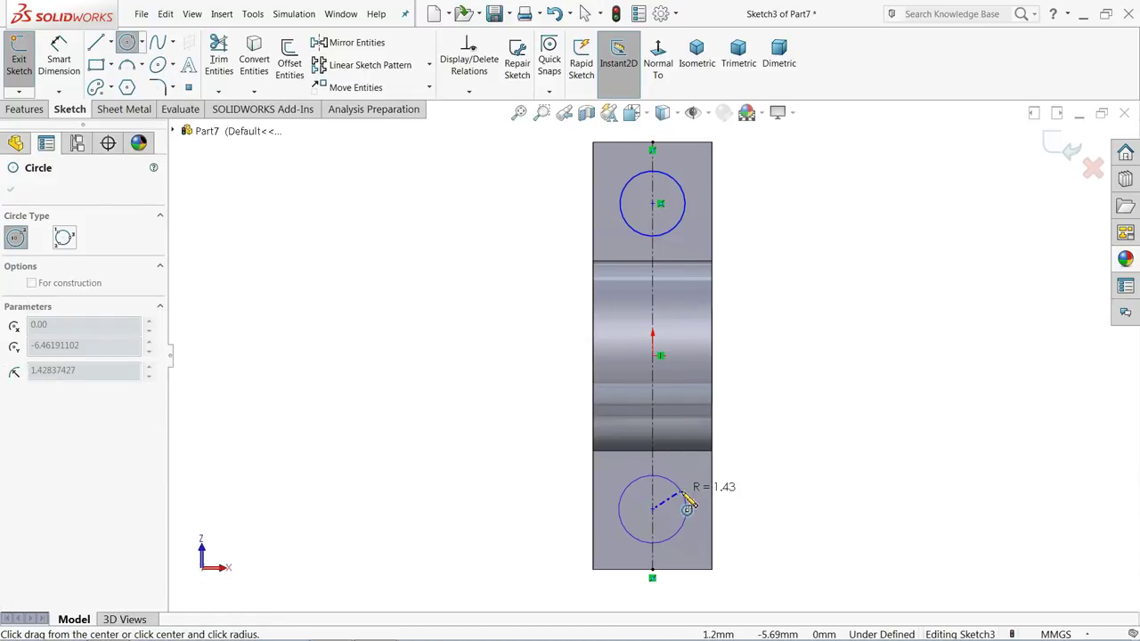
click(685, 499)
key(z)
scroll(521, 391, down, 1)
right_click(464, 297)
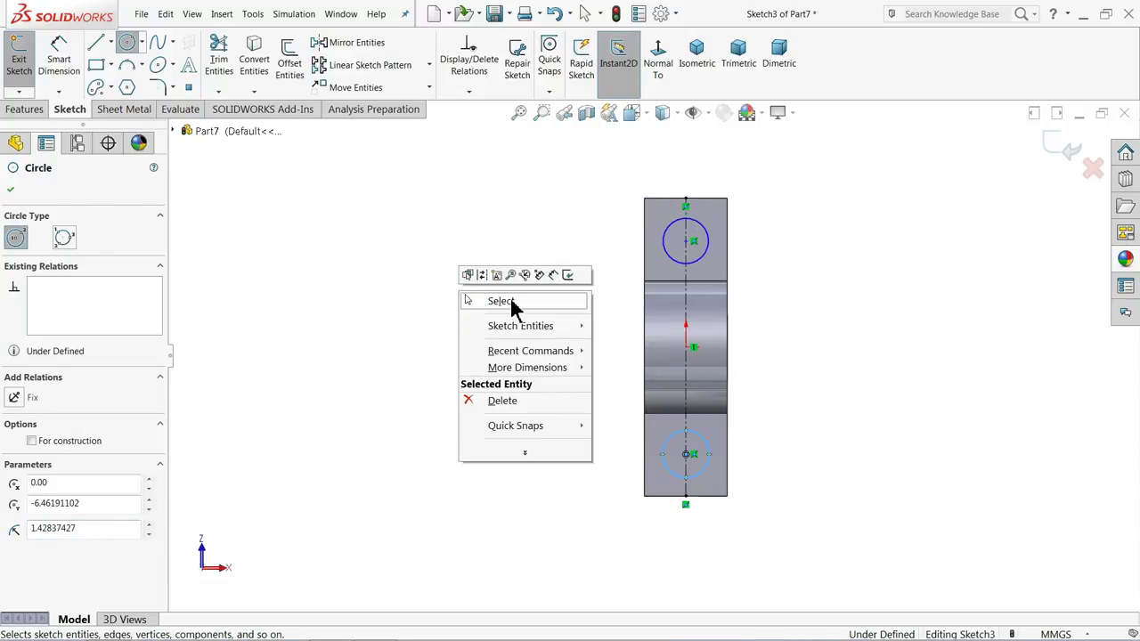
click(512, 301)
Make the two circles equal in size and set the distance between their centers to 13 mm
scroll(755, 461, down, 2)
click(669, 169)
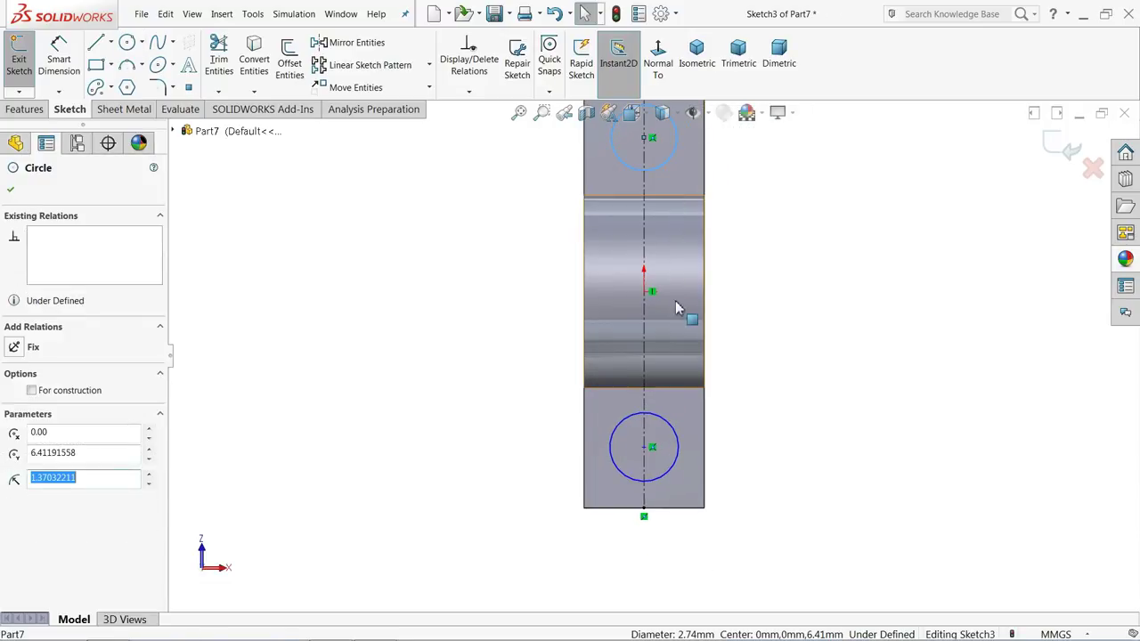
ctrl+click(682, 450)
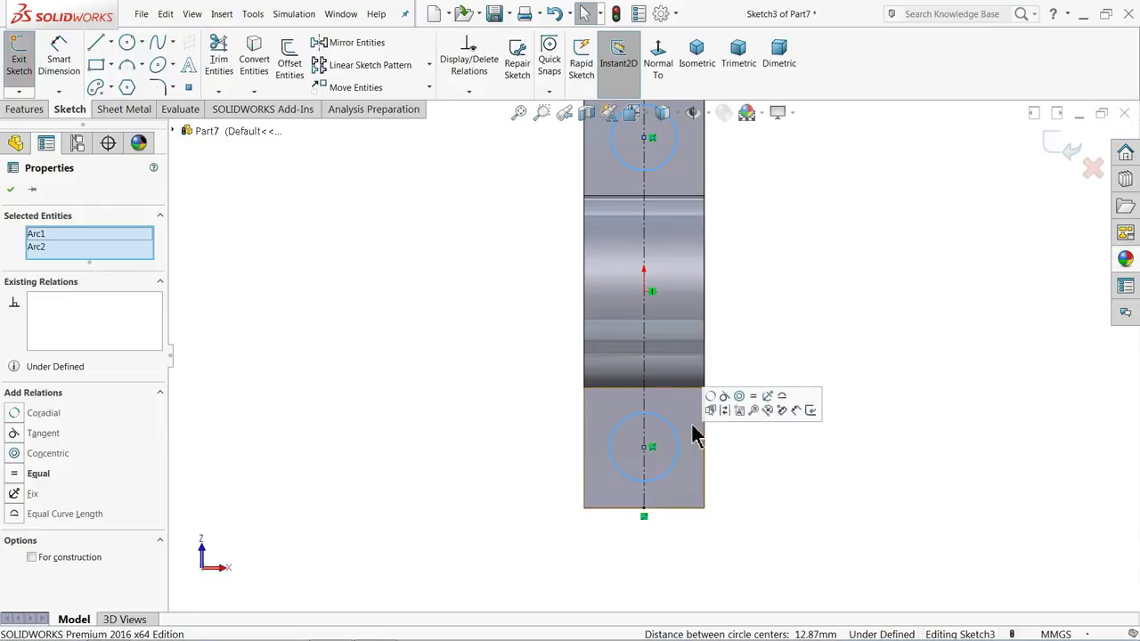
click(754, 397)
click(59, 64)
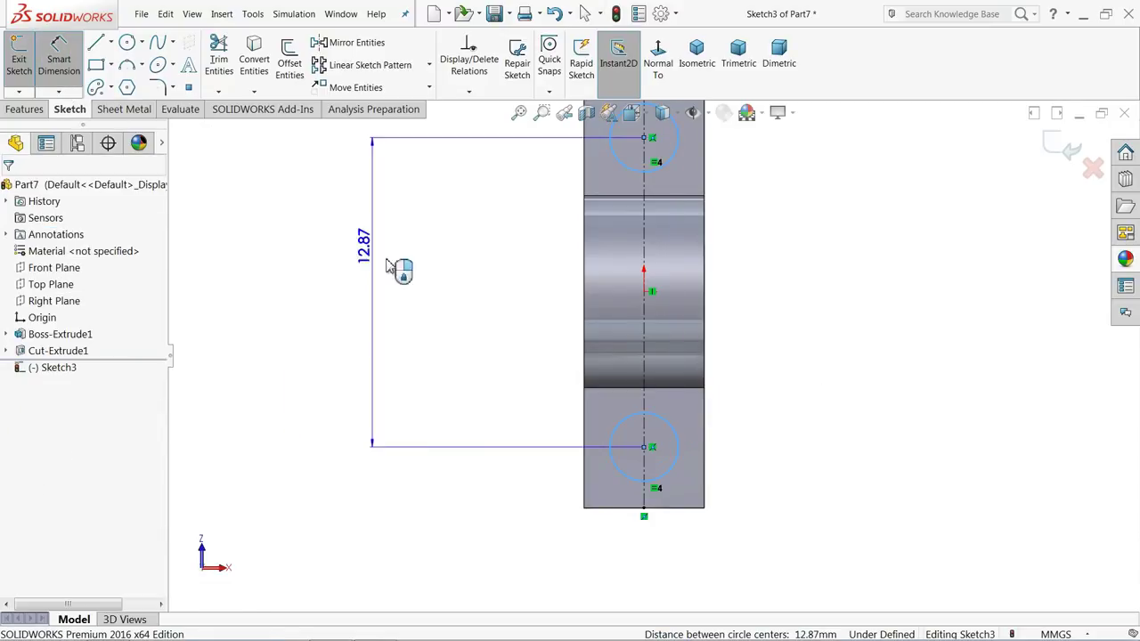
click(537, 262)
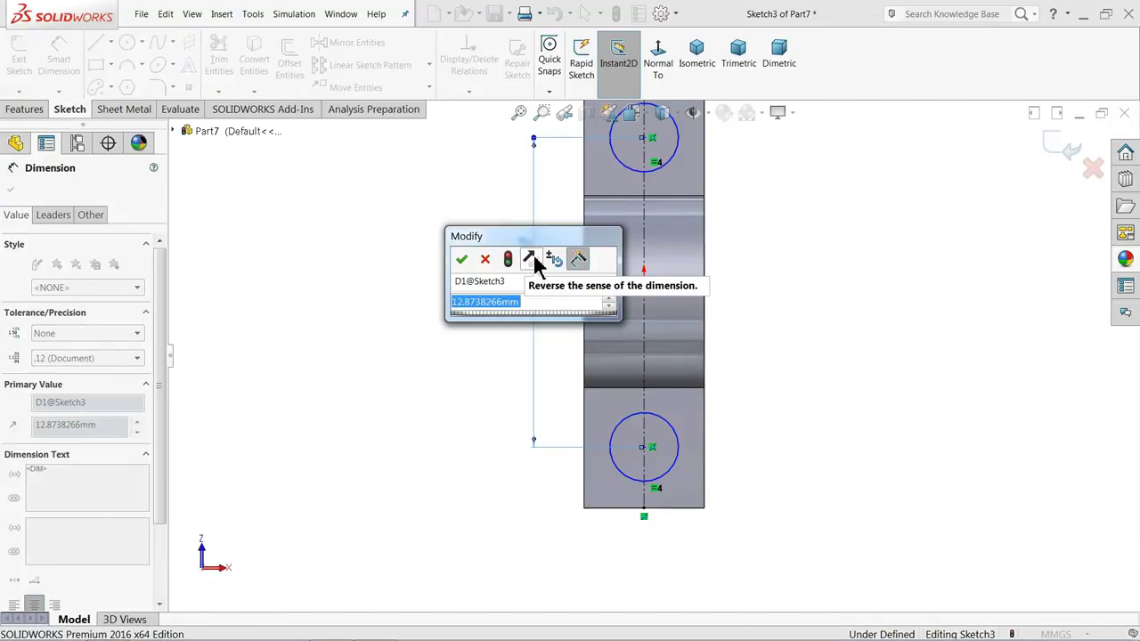
text(13)
key(Return)
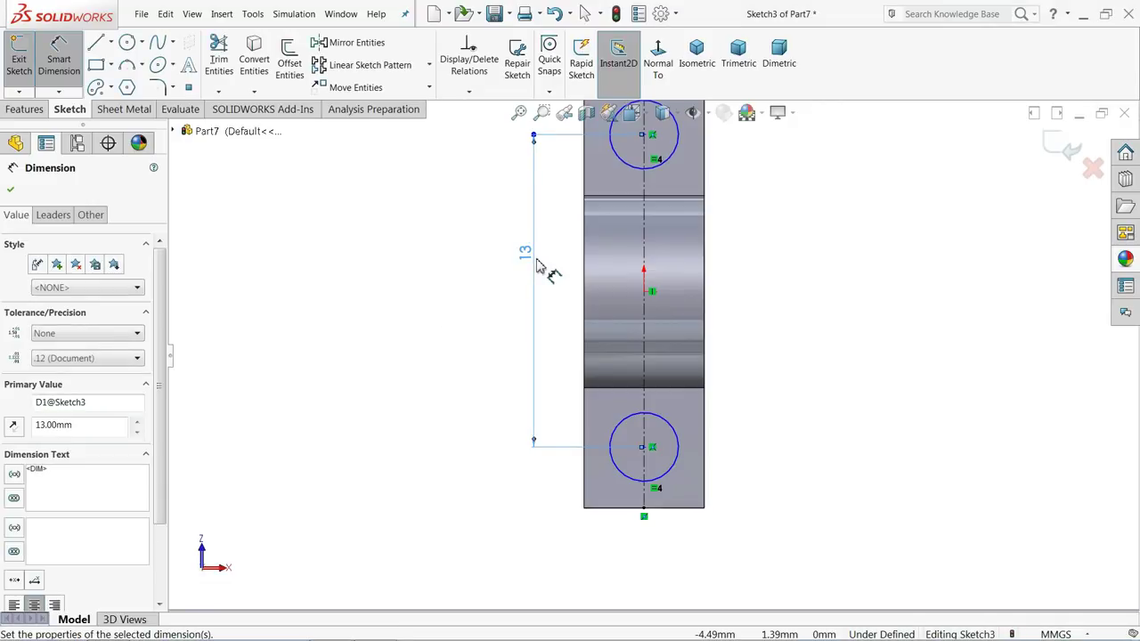
Dimension the lower circle's diameter as 2 mm and its center 6.5 mm from the origin
click(678, 446)
click(777, 458)
text(2)
key(Return)
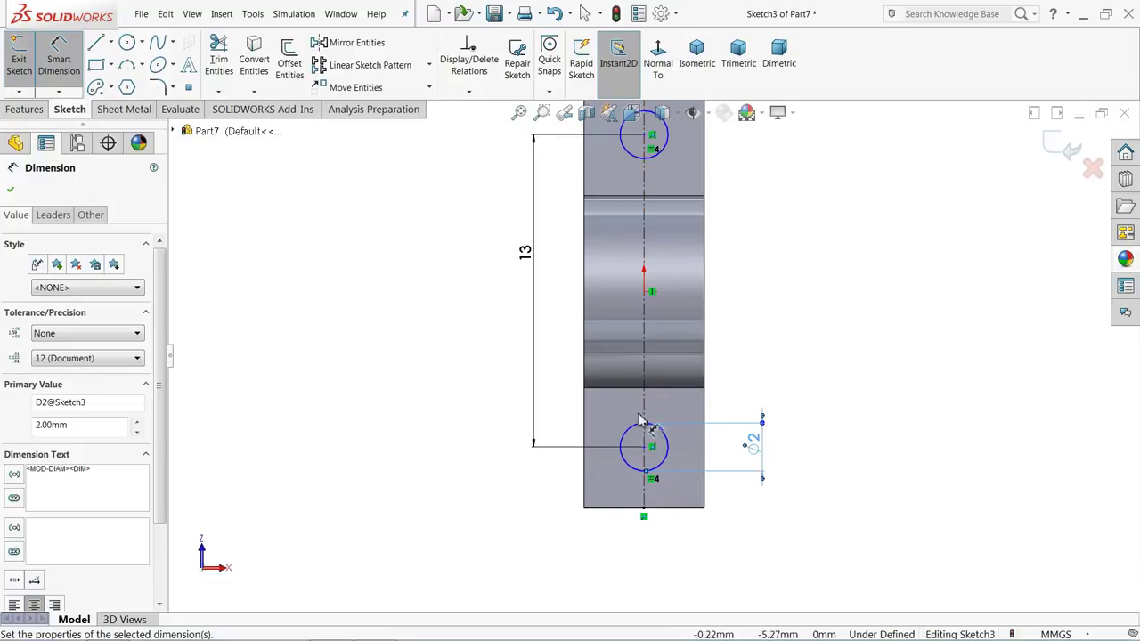
drag(642, 440, 644, 291)
click(503, 350)
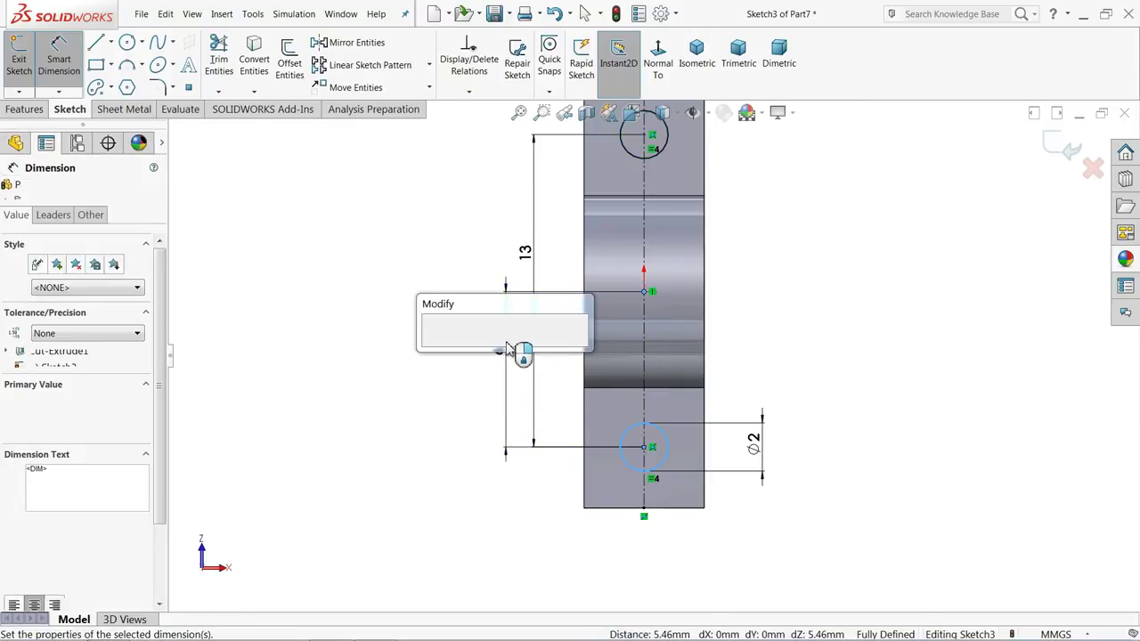
text(6.5)
key(Return)
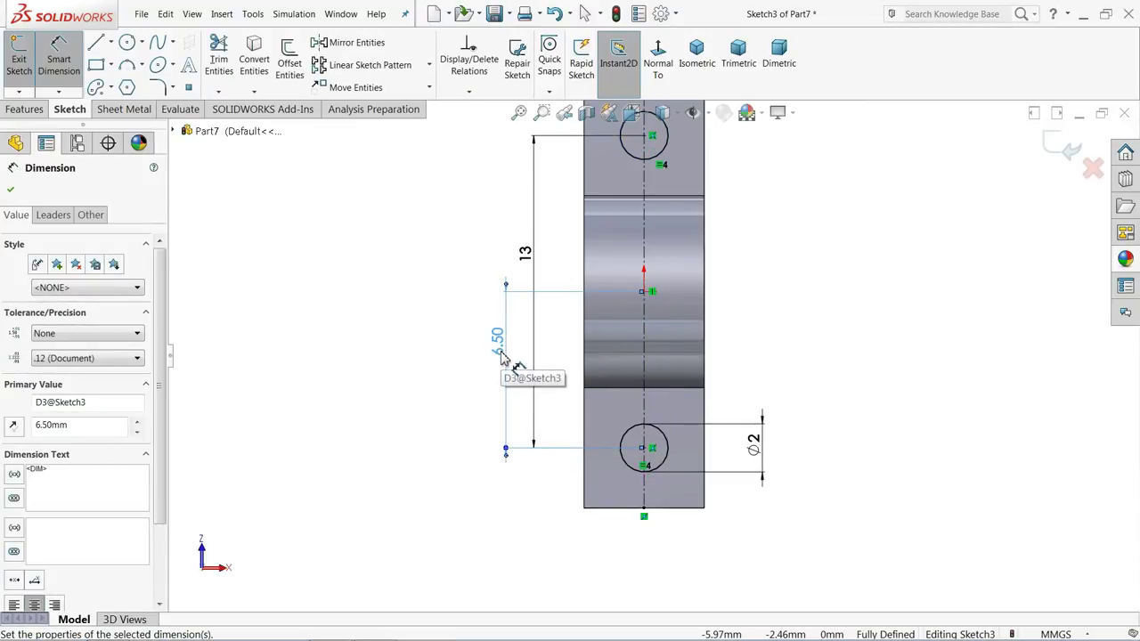
Cut the two 2 mm circles through the whole body with a Through All extruded cut
key(f)
click(35, 109)
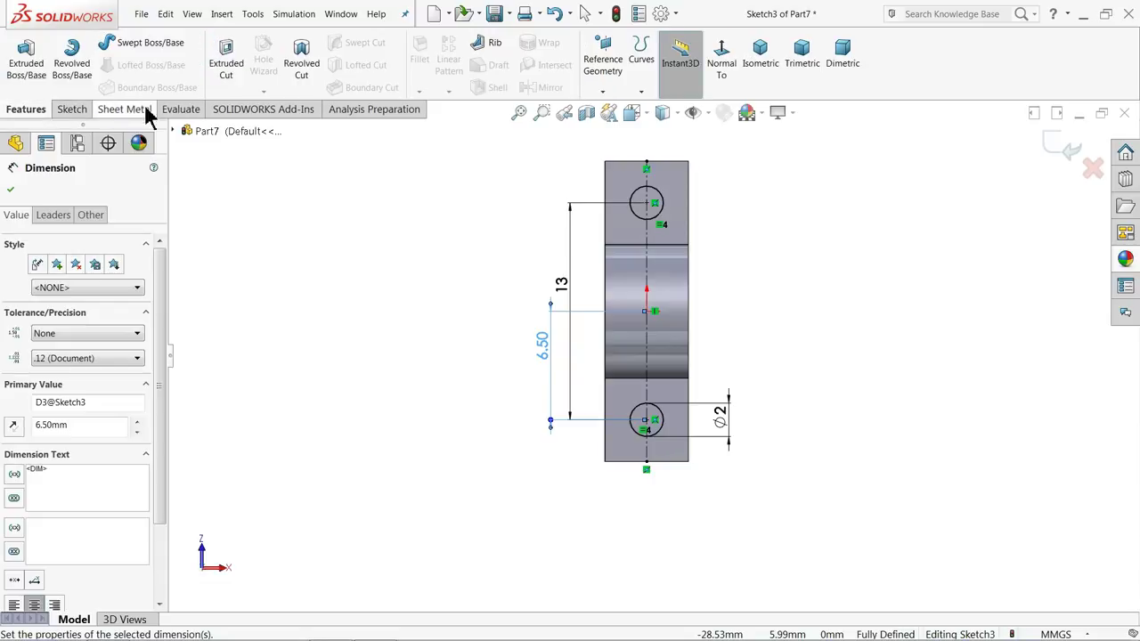
click(225, 67)
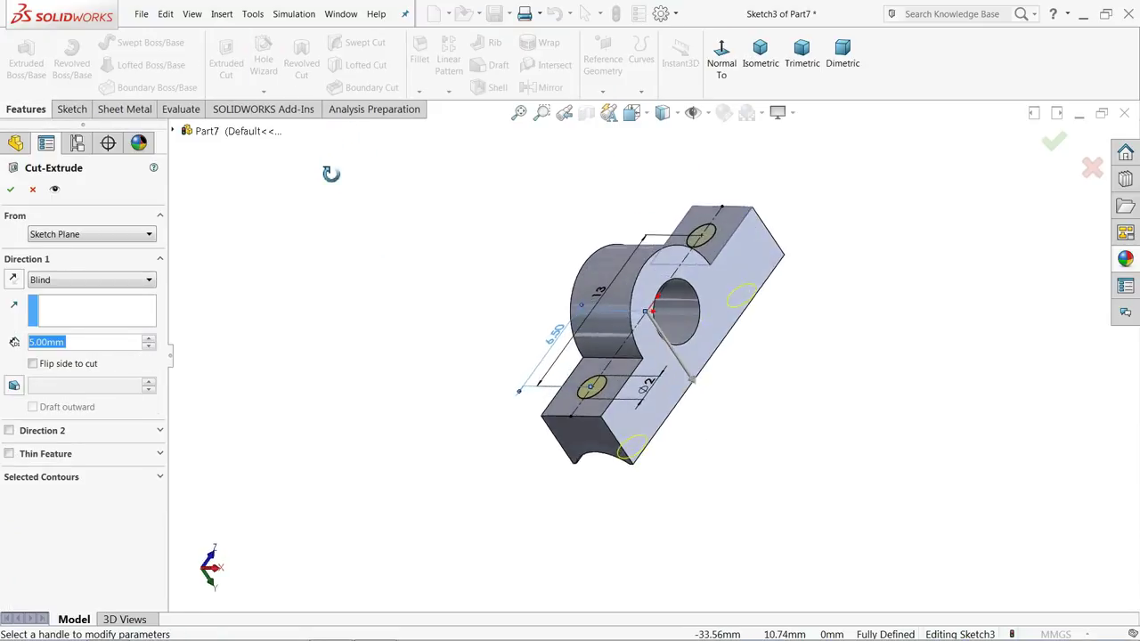
middle_drag(351, 172, 563, 338)
scroll(563, 339, down, 3)
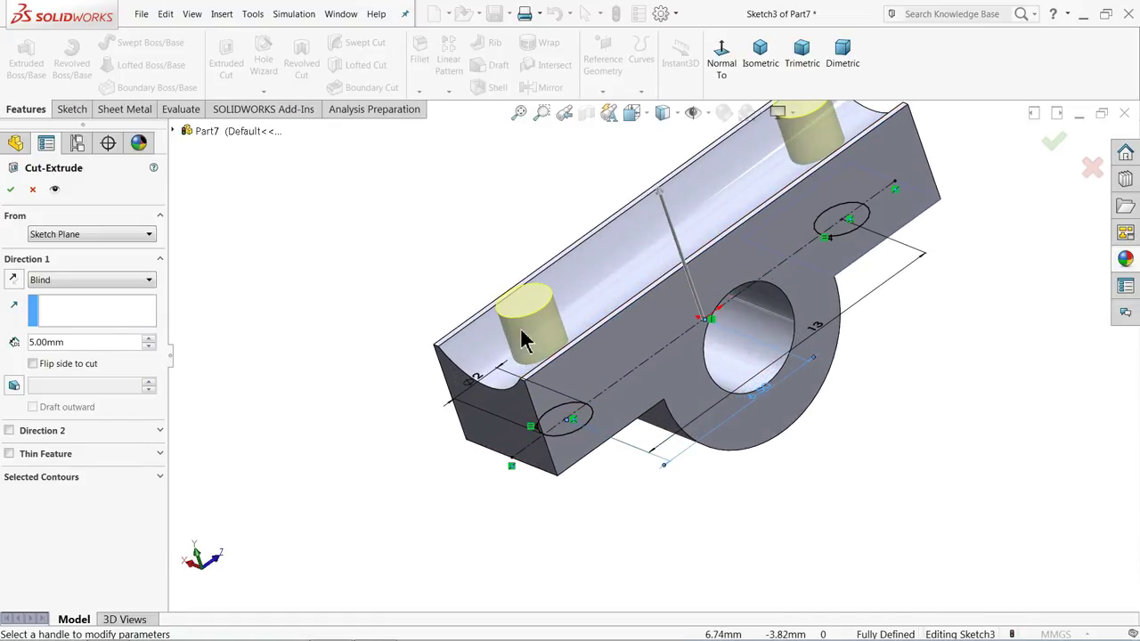
click(56, 280)
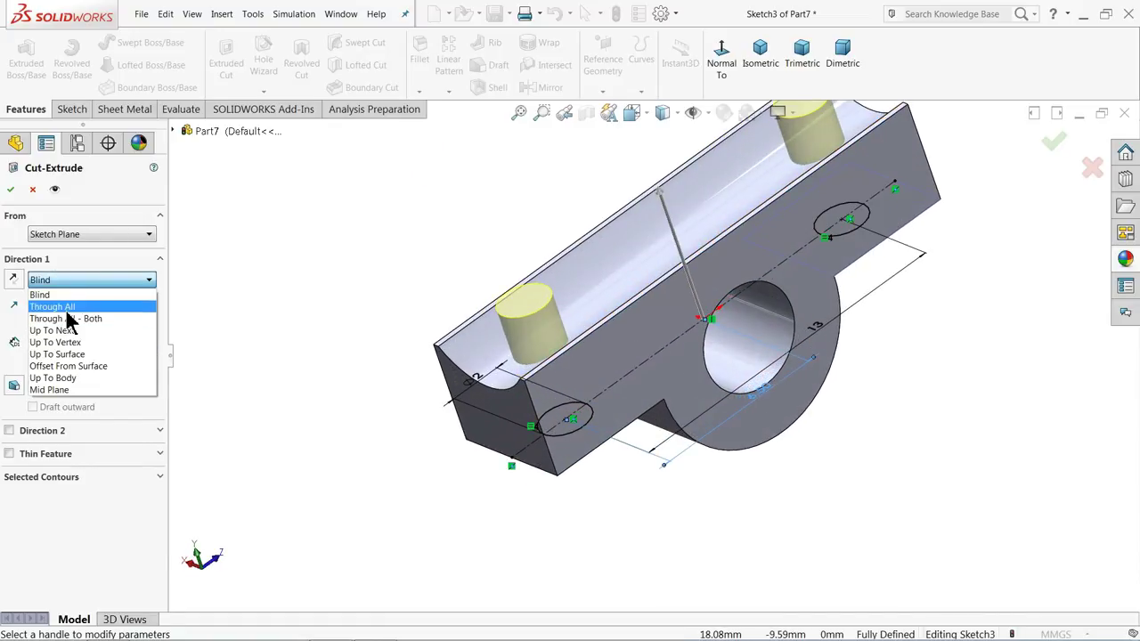
click(55, 298)
click(11, 191)
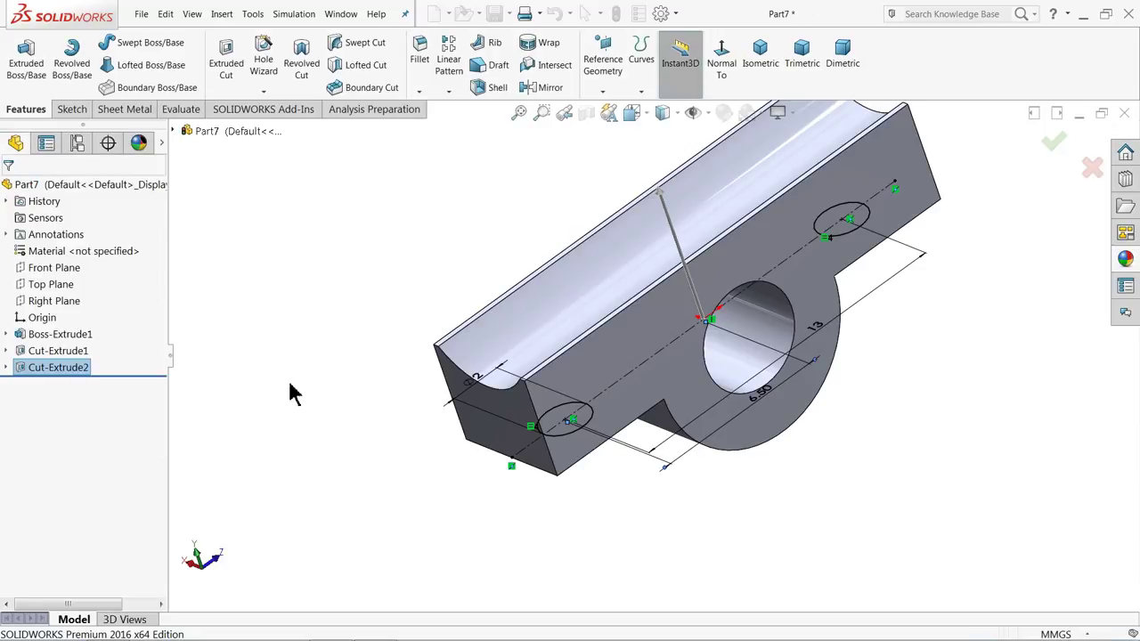
Fillet the two outer flange edges and the two edges where the flanges meet the round boss with a 1 mm radius
middle_drag(368, 393, 389, 371)
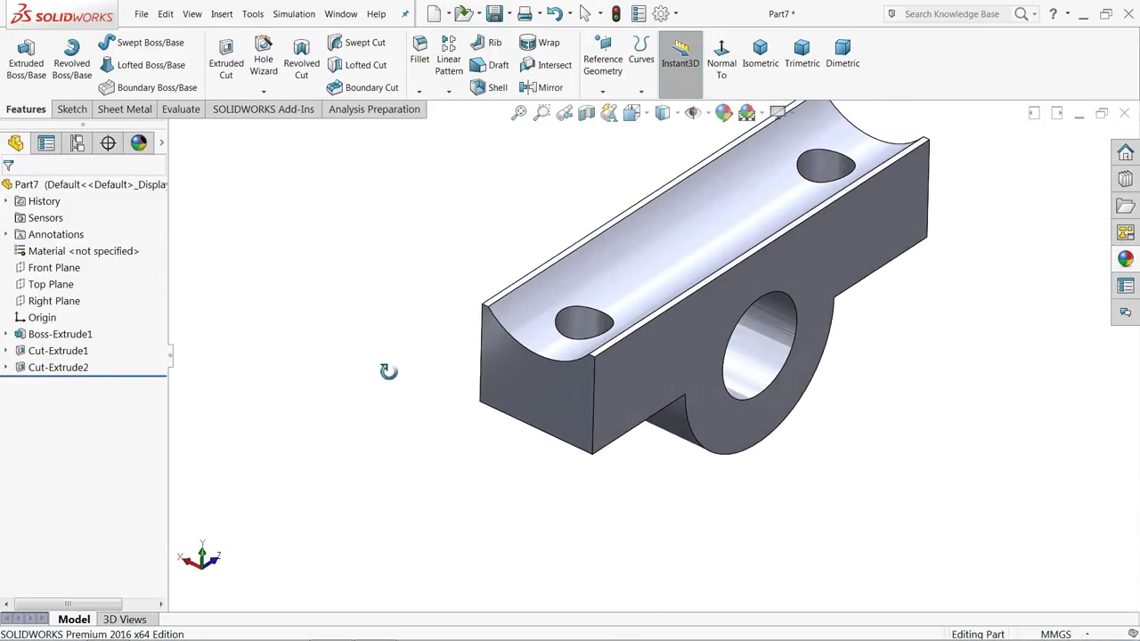
click(418, 64)
text(1)
key(Return)
middle_drag(408, 437, 370, 138)
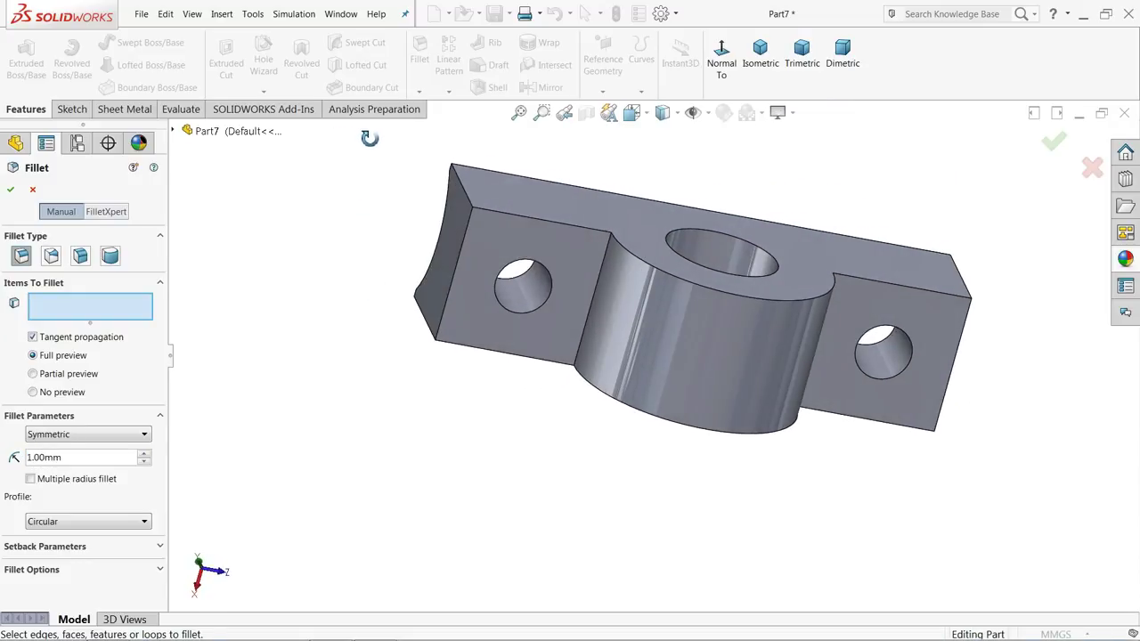
click(454, 289)
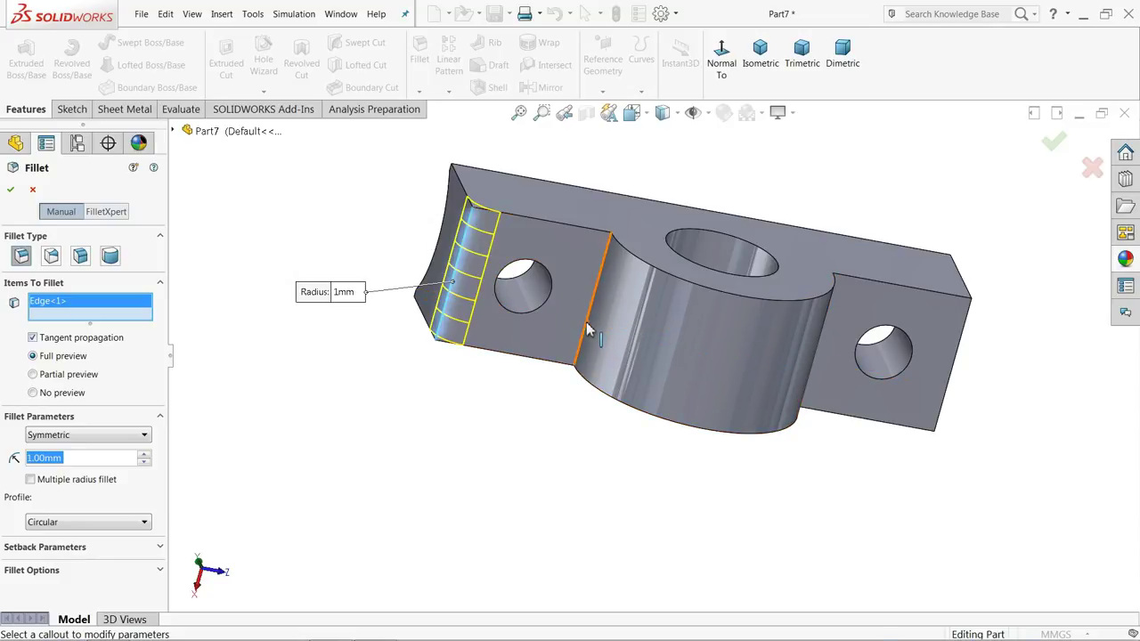
click(587, 328)
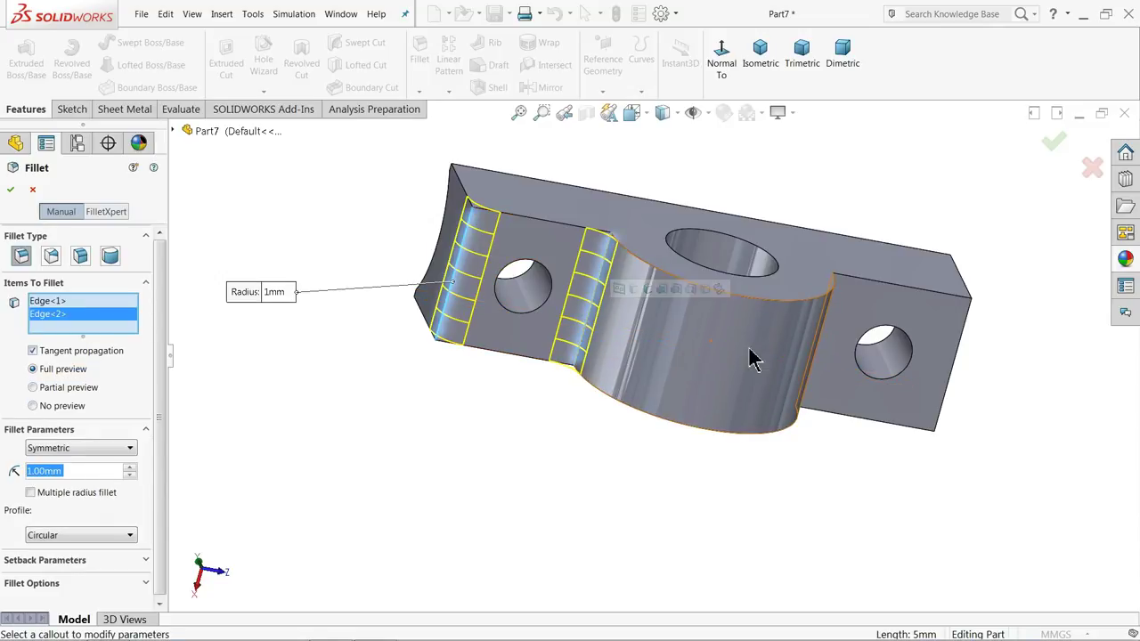
click(950, 392)
middle_drag(896, 427, 810, 393)
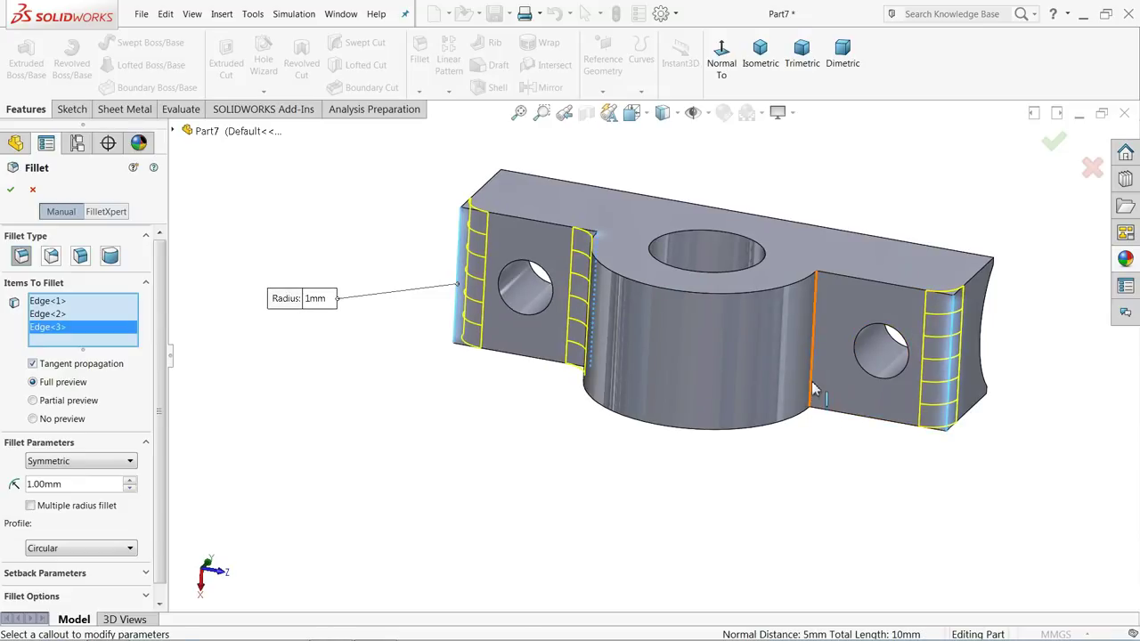
click(813, 389)
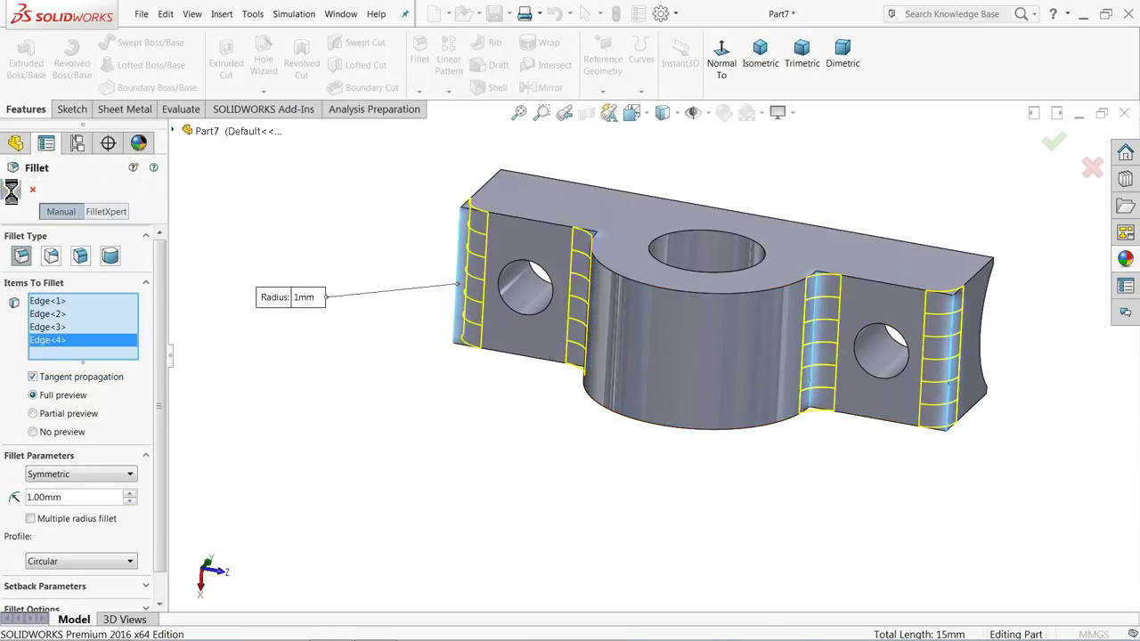
click(11, 190)
middle_drag(344, 183, 378, 383)
middle_drag(344, 265, 687, 330)
click(718, 112)
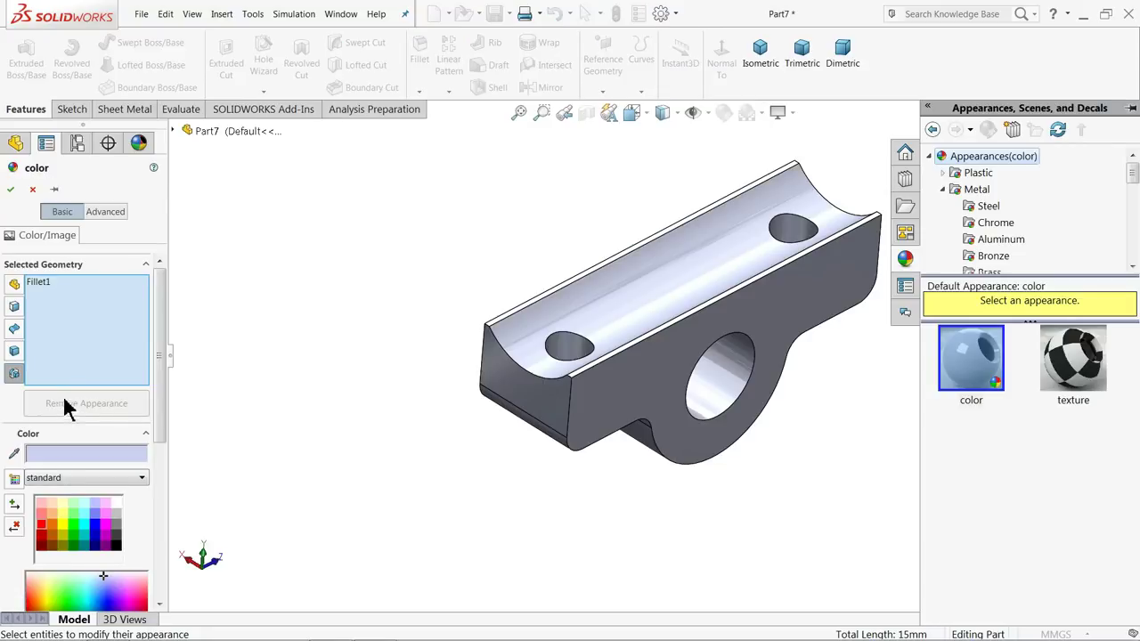
click(32, 189)
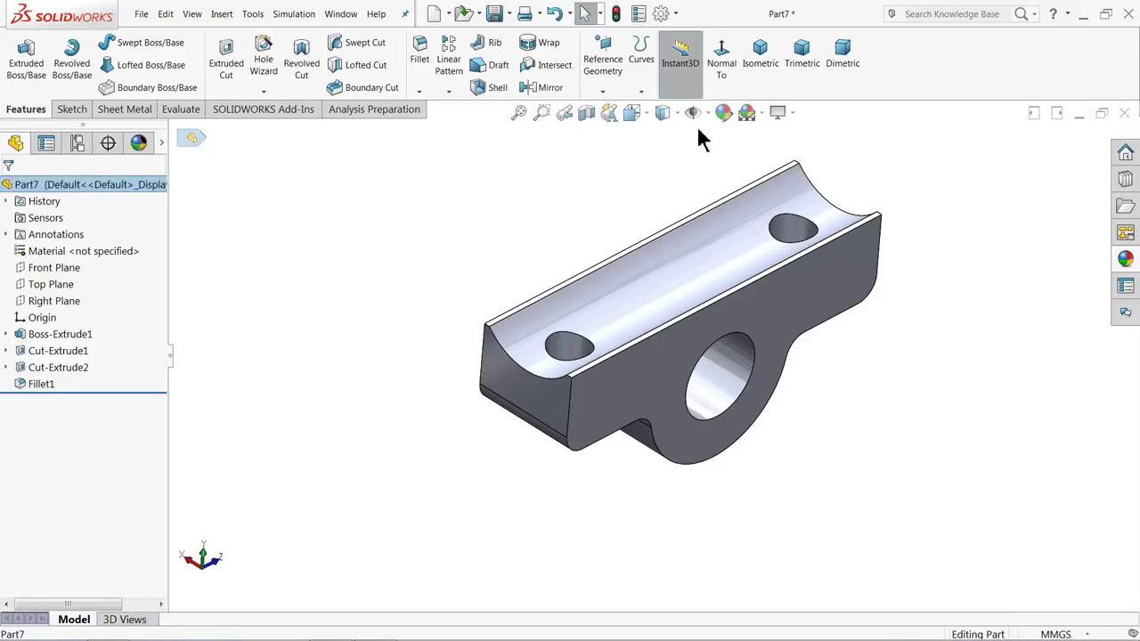
Apply a light gray color appearance to the whole part
click(719, 109)
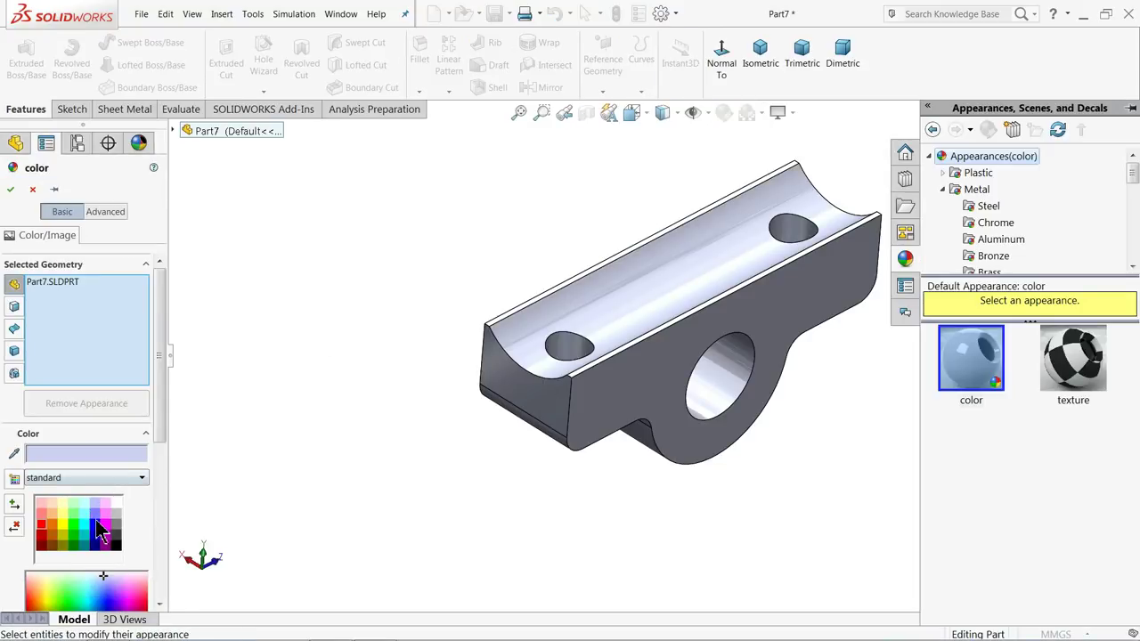
click(116, 525)
middle_drag(318, 514, 346, 452)
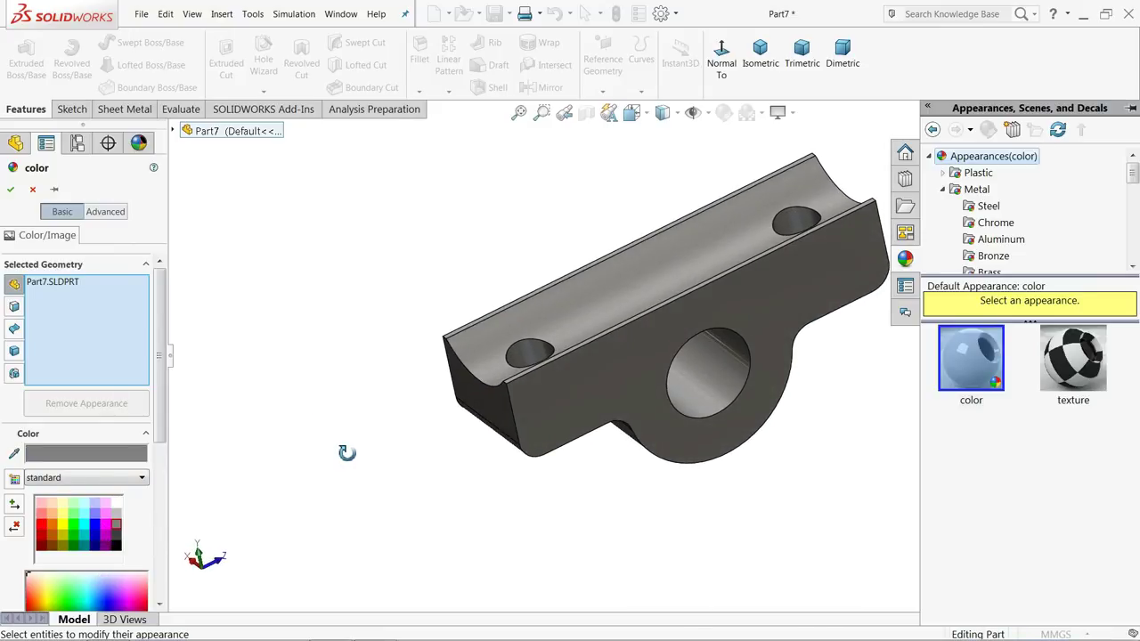
click(114, 515)
ctrl+middle_drag(797, 365, 713, 348)
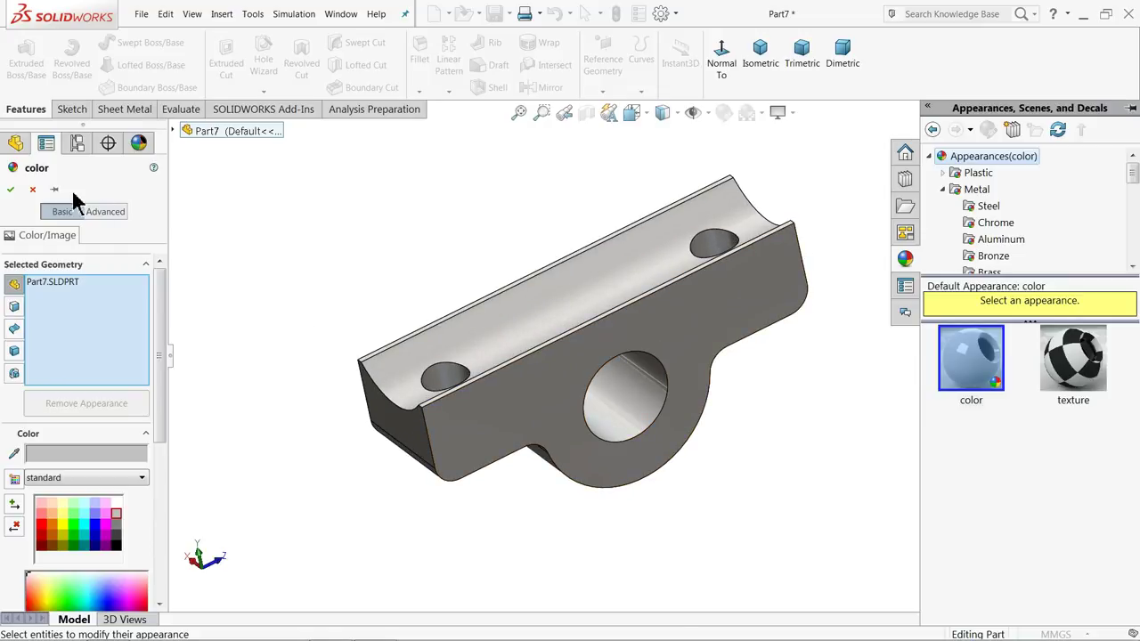
click(11, 191)
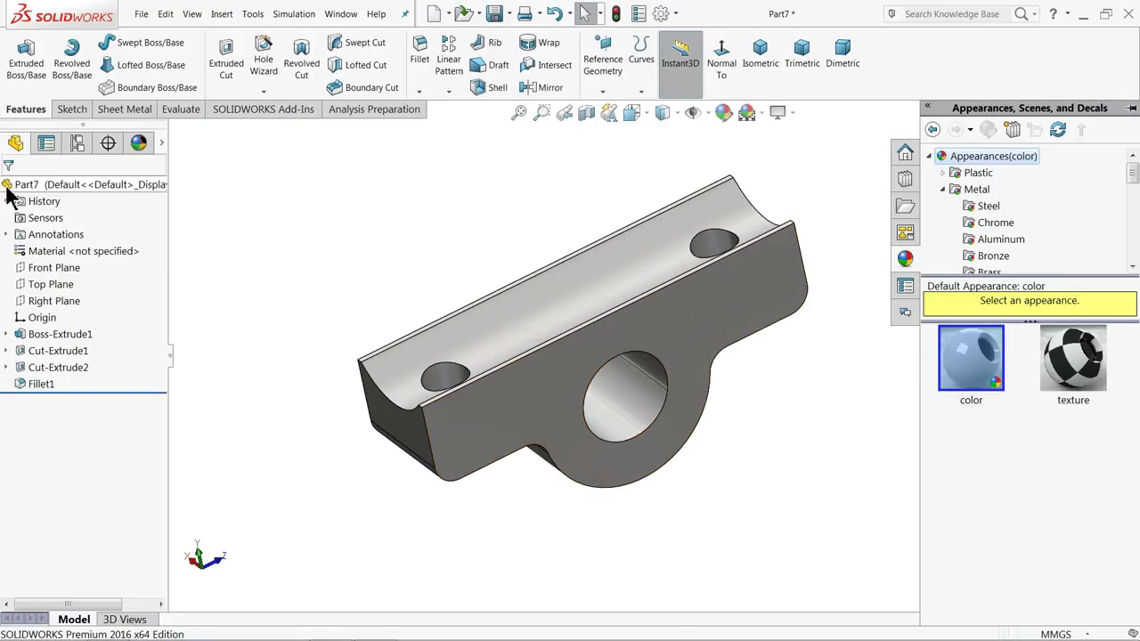
Save the part as "6.Bearing Block" in the Wheel Barrow folder
click(496, 13)
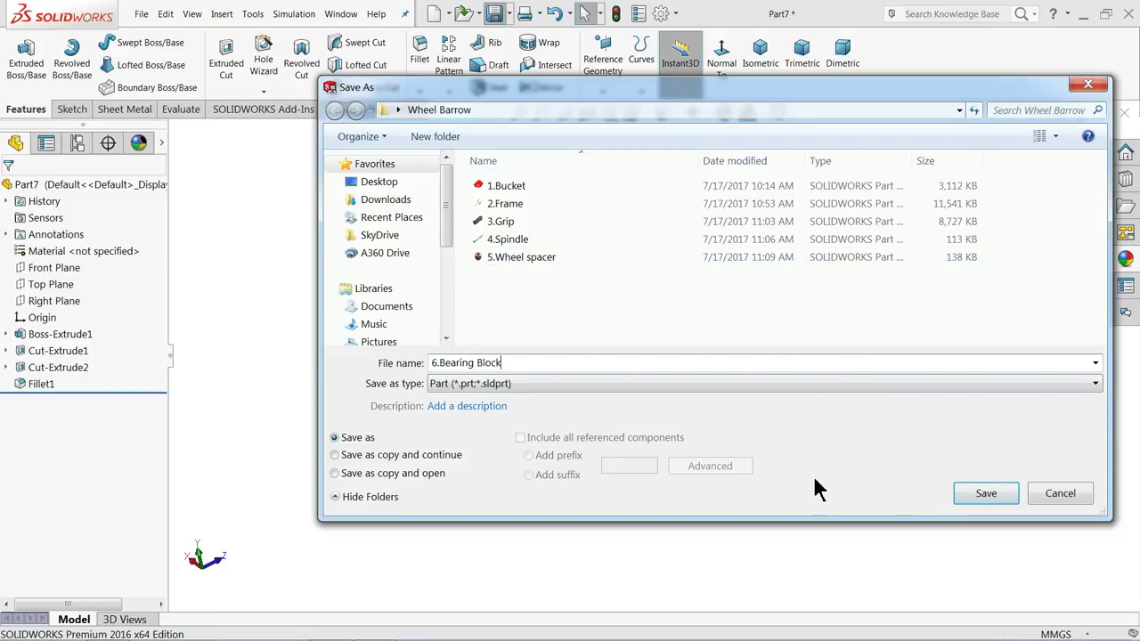
click(986, 494)
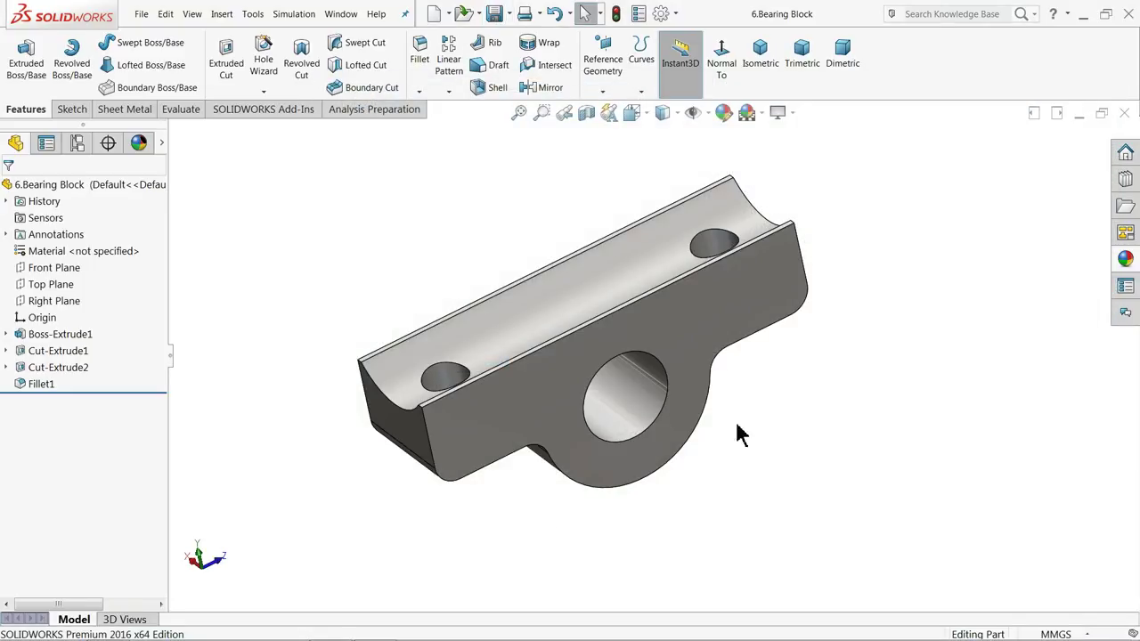
mouse_move(462, 341)
middle_down()
mouse_move(499, 339)
mouse_move(478, 353)
middle_up()
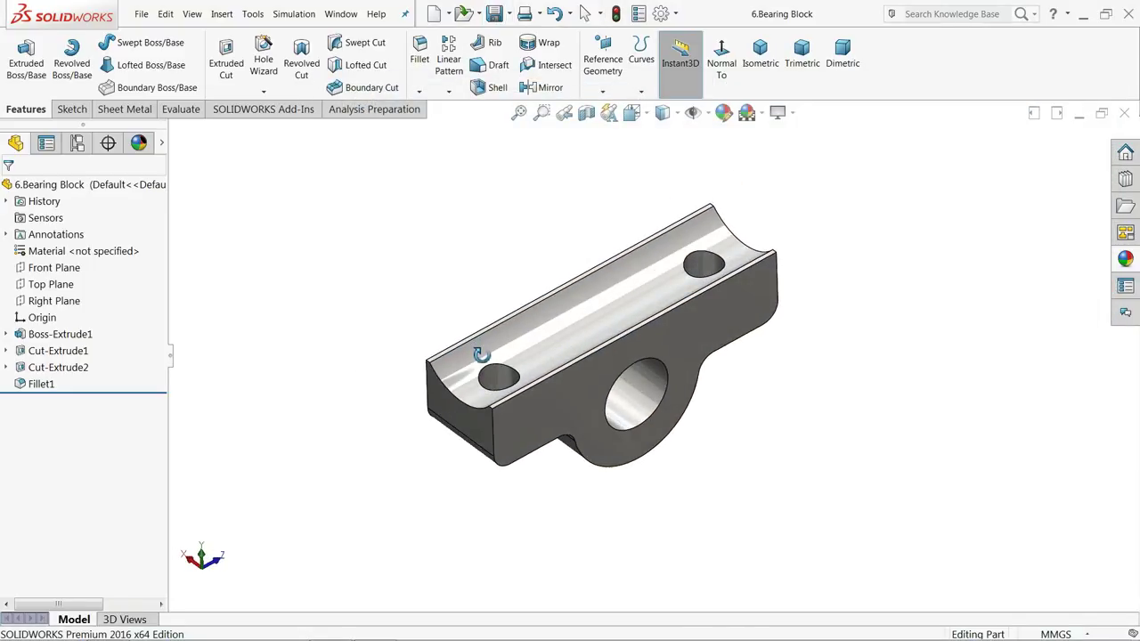
scroll(596, 359, down, 2)
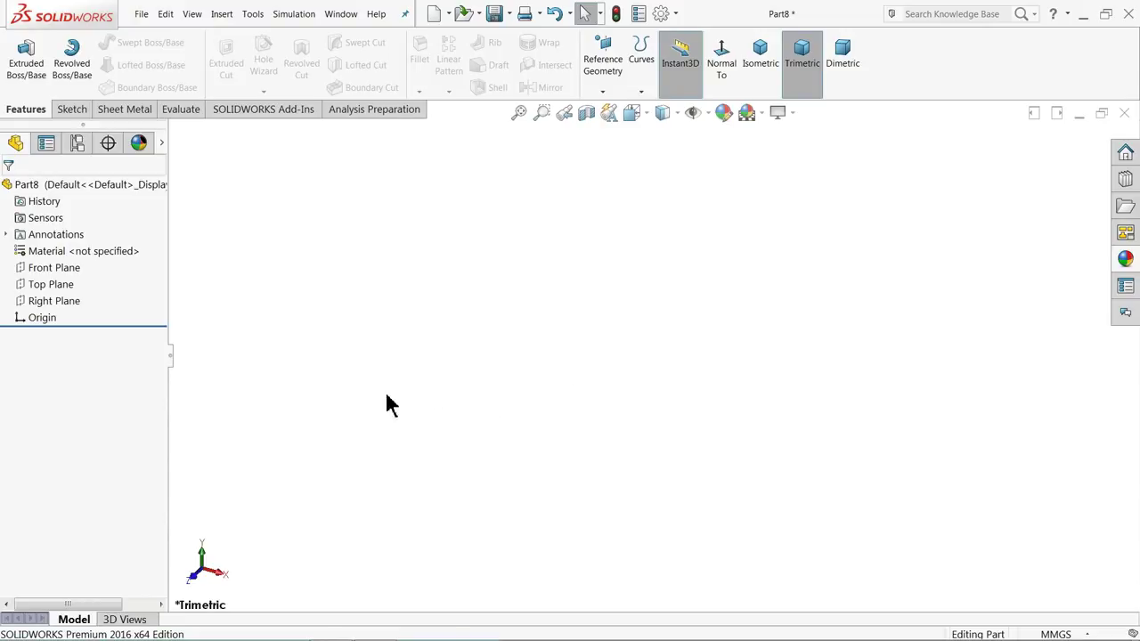
Start a sketch on the new part's Top Plane and draw a vertical and a horizontal centerline meeting at the origin
click(32, 285)
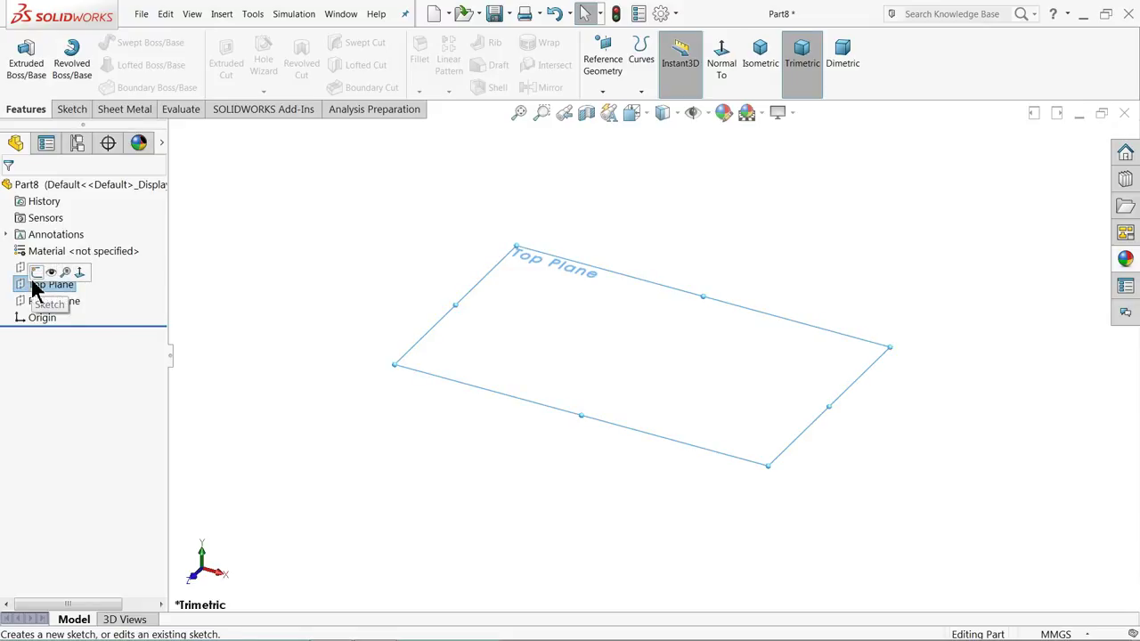
click(35, 274)
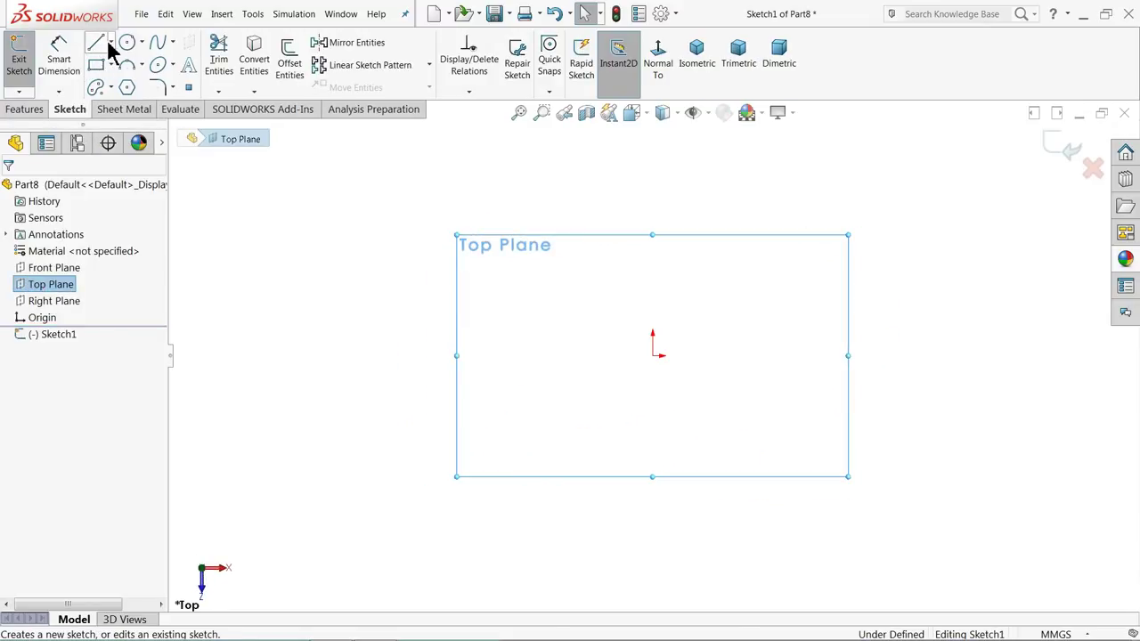
click(108, 44)
click(116, 79)
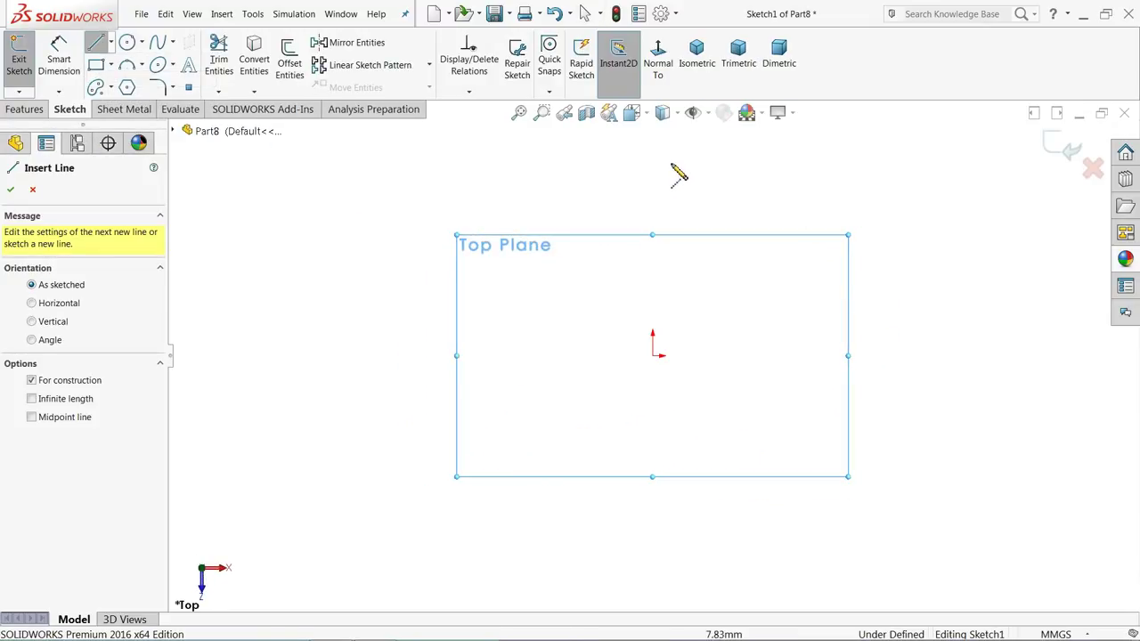
click(653, 143)
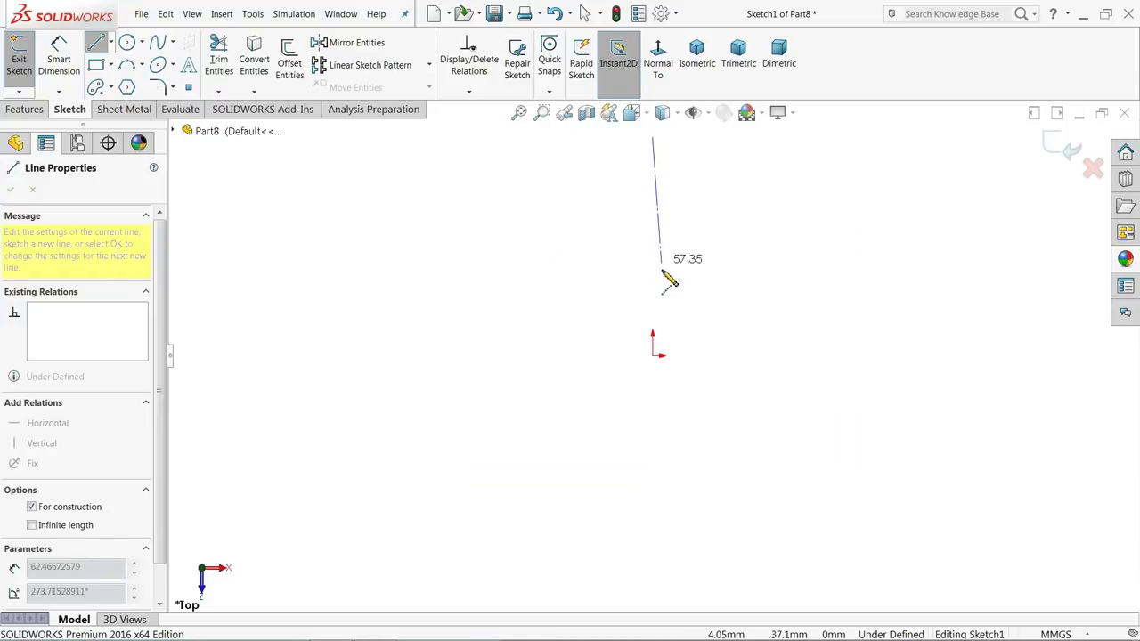
click(653, 357)
click(830, 356)
right_click(855, 323)
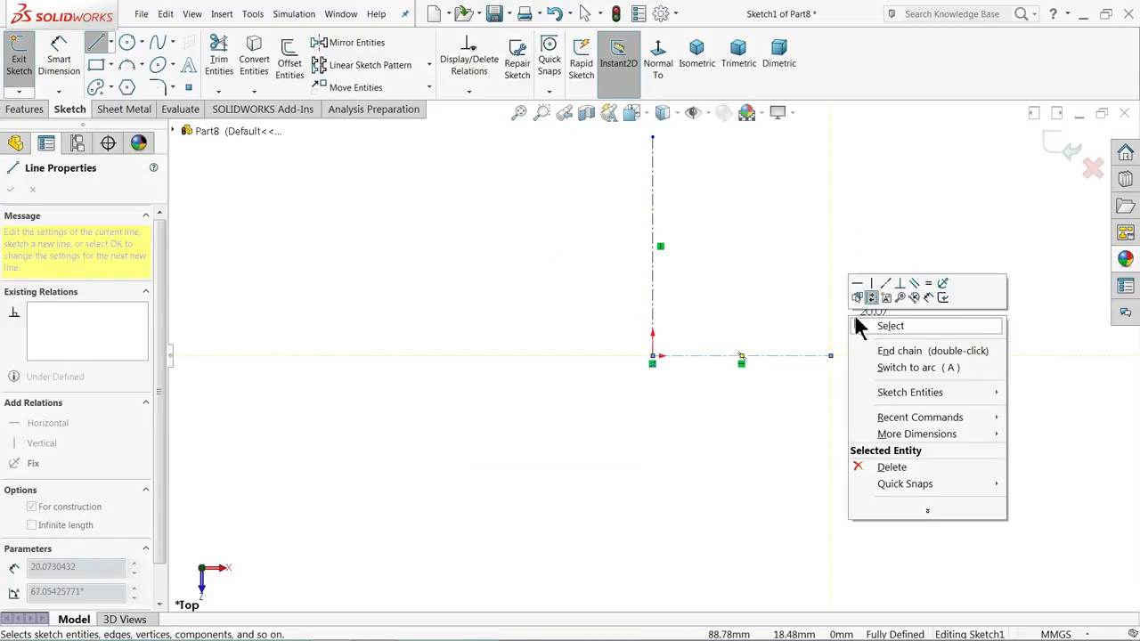
click(908, 330)
scroll(782, 173, down, 3)
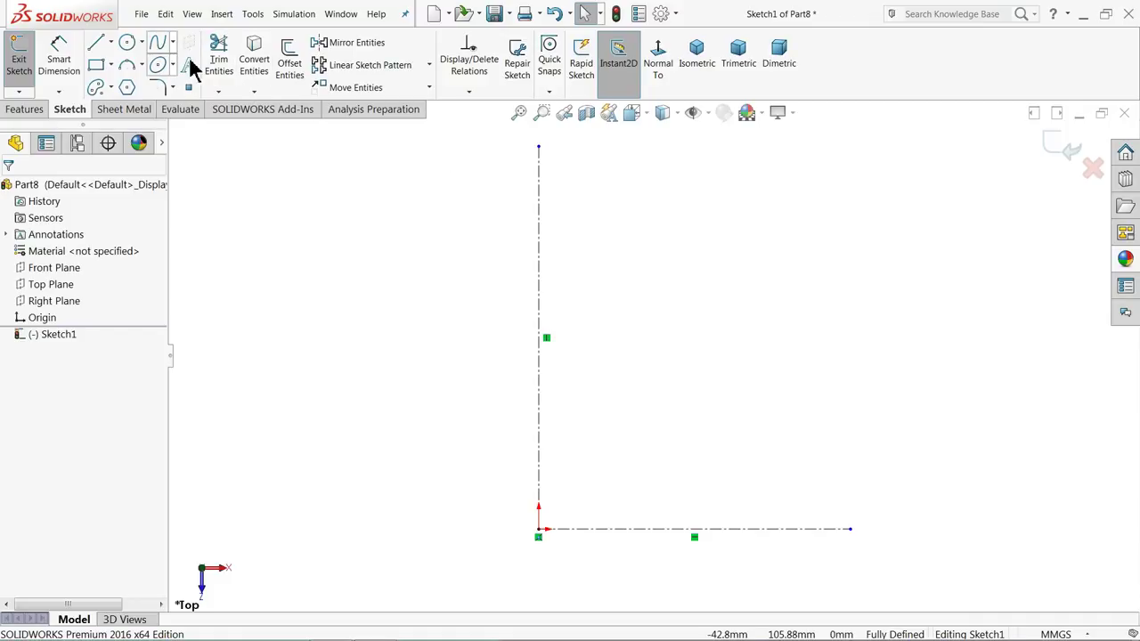
Draw connected lines: a vertical about 20 mm long, a diagonal to the vertical centerline, a segment up along it, and a rising slanted line
click(96, 45)
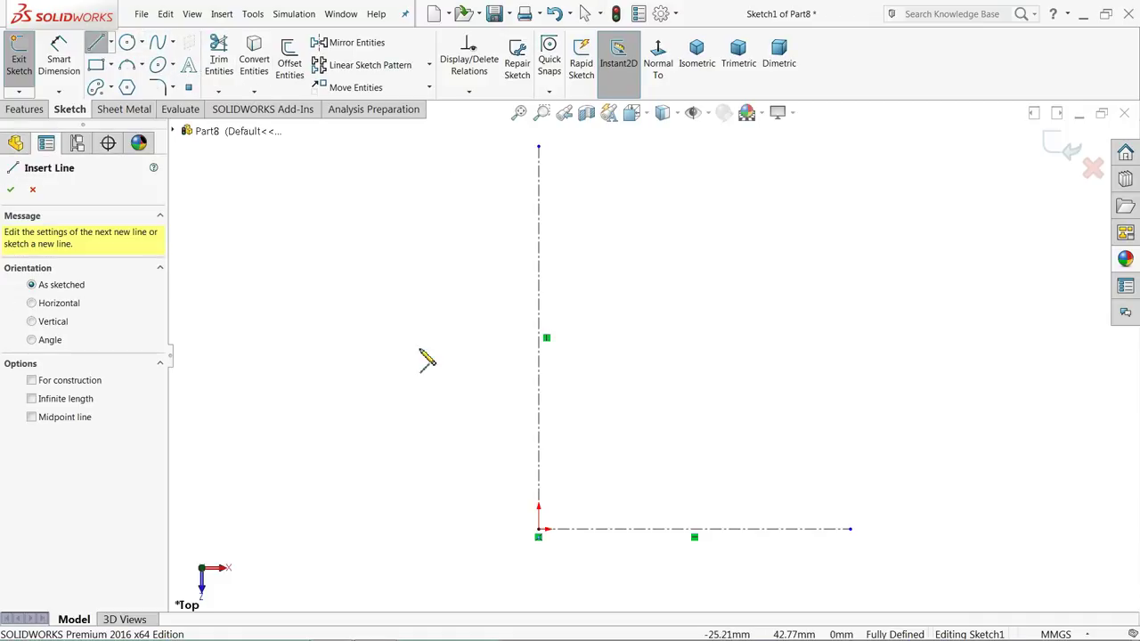
click(695, 489)
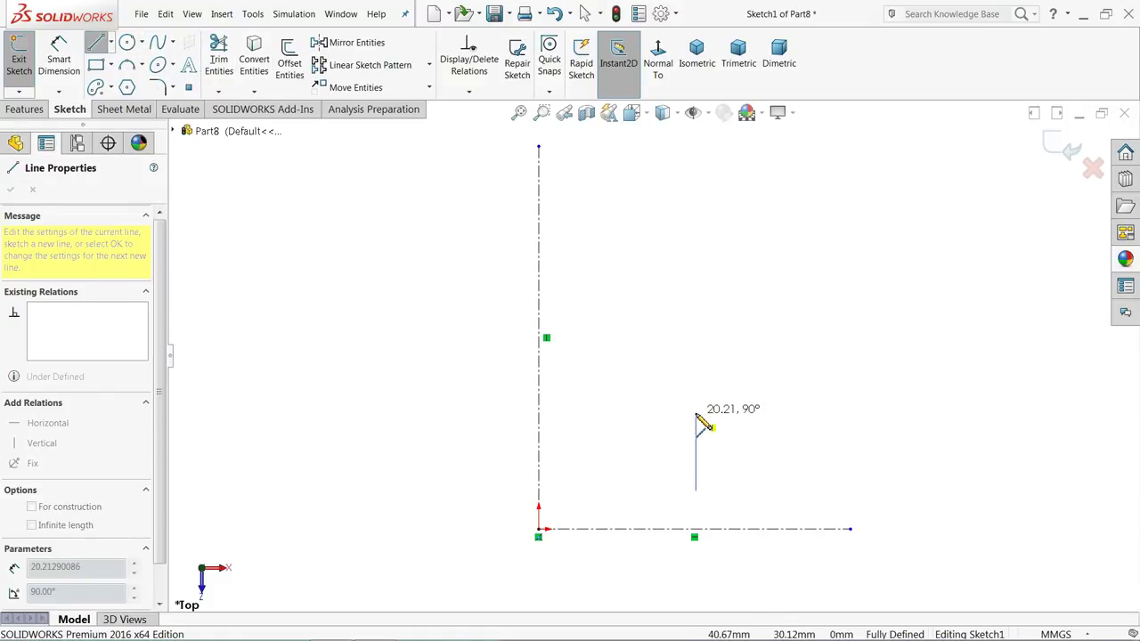
click(696, 413)
click(539, 239)
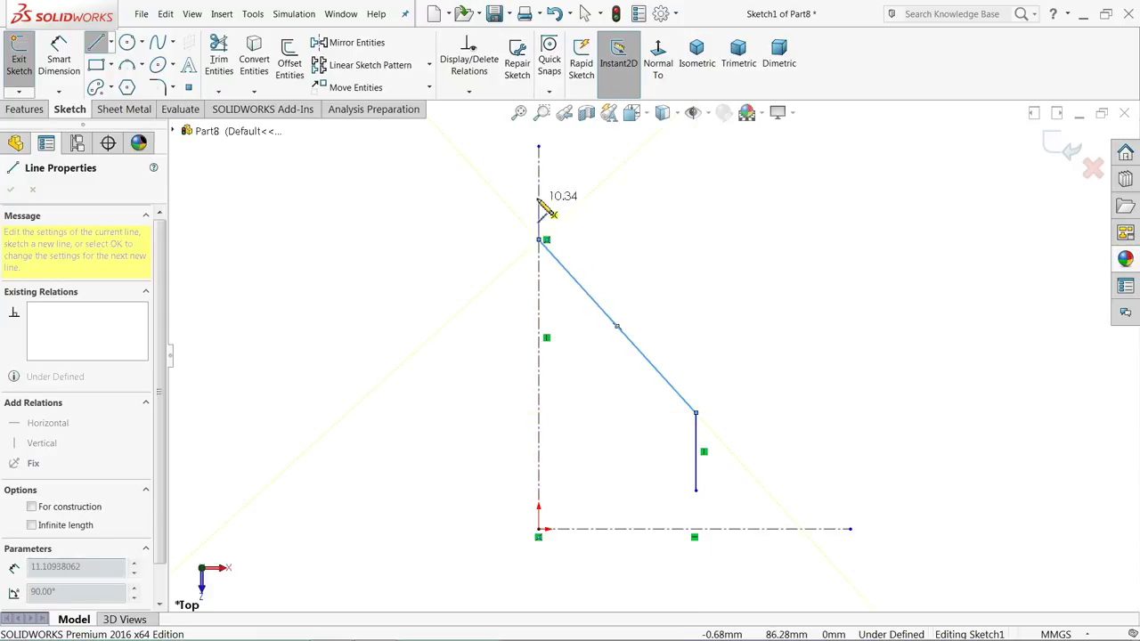
click(539, 177)
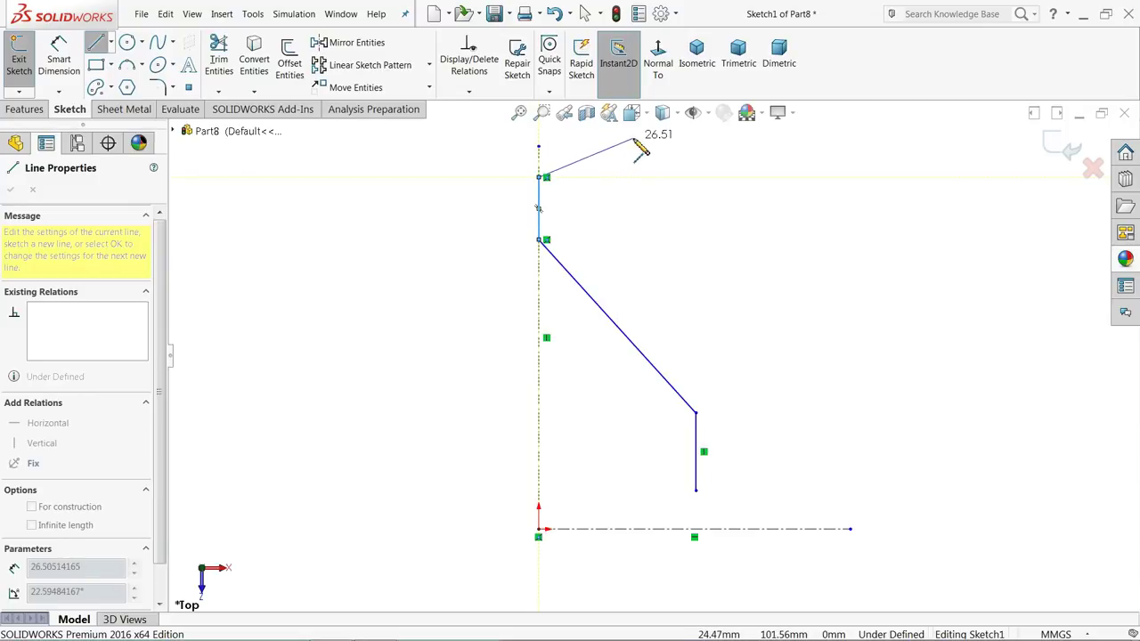
click(664, 141)
Continue the profile's upper end with two tangent arcs forming an S-curve, the second about 10.7 mm in radius, and a short horizontal line
scroll(666, 142, down, 4)
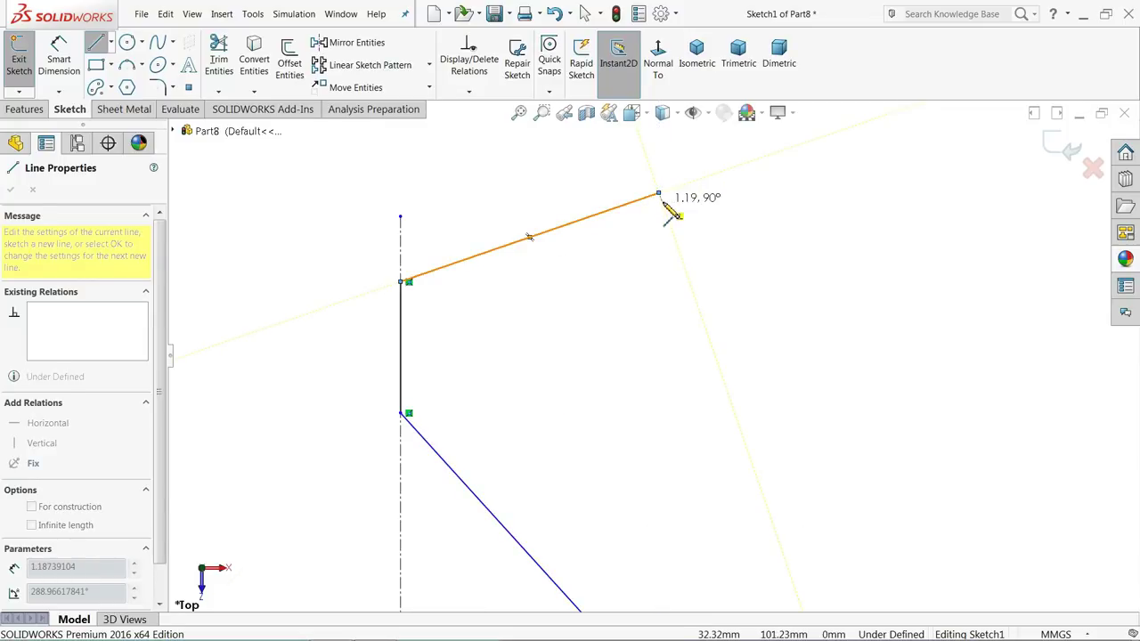
mouse_move(661, 193)
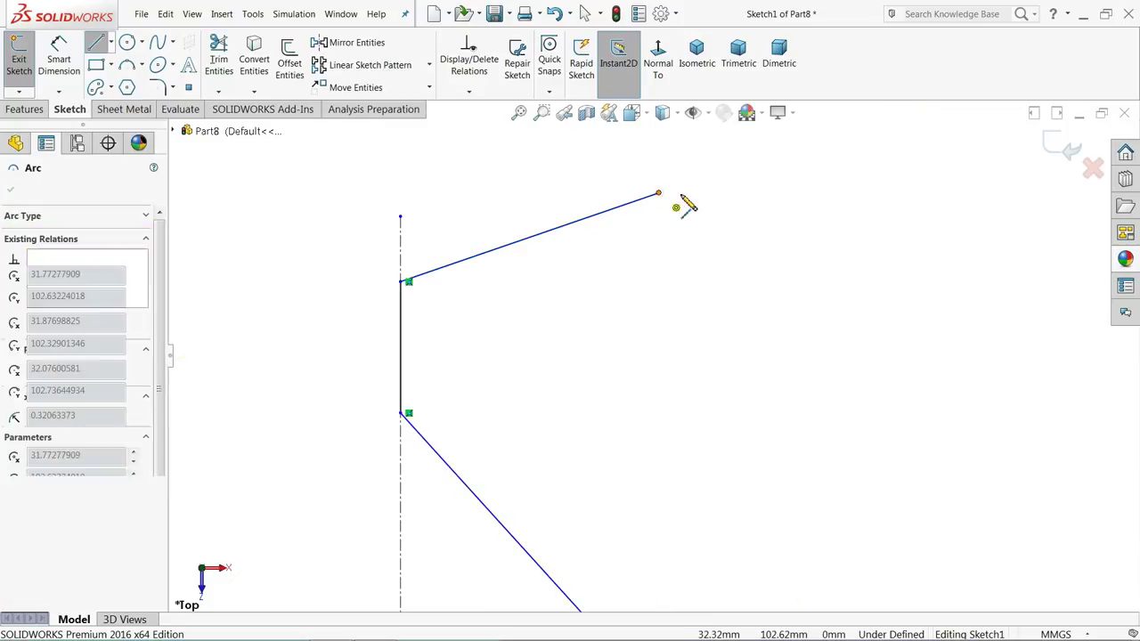
click(703, 147)
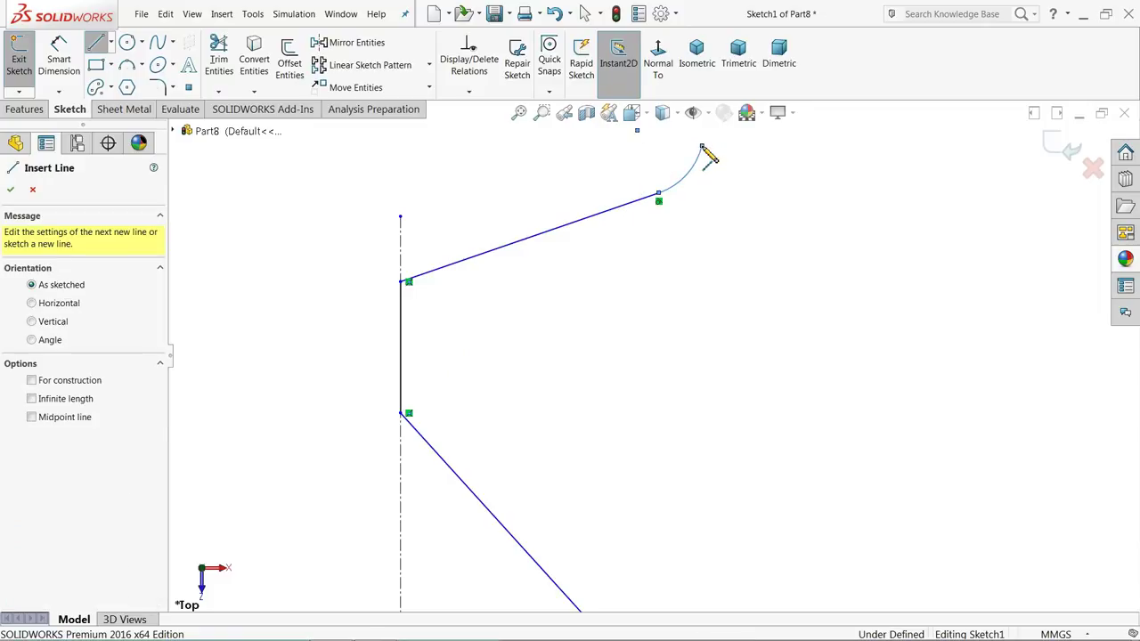
key(Escape)
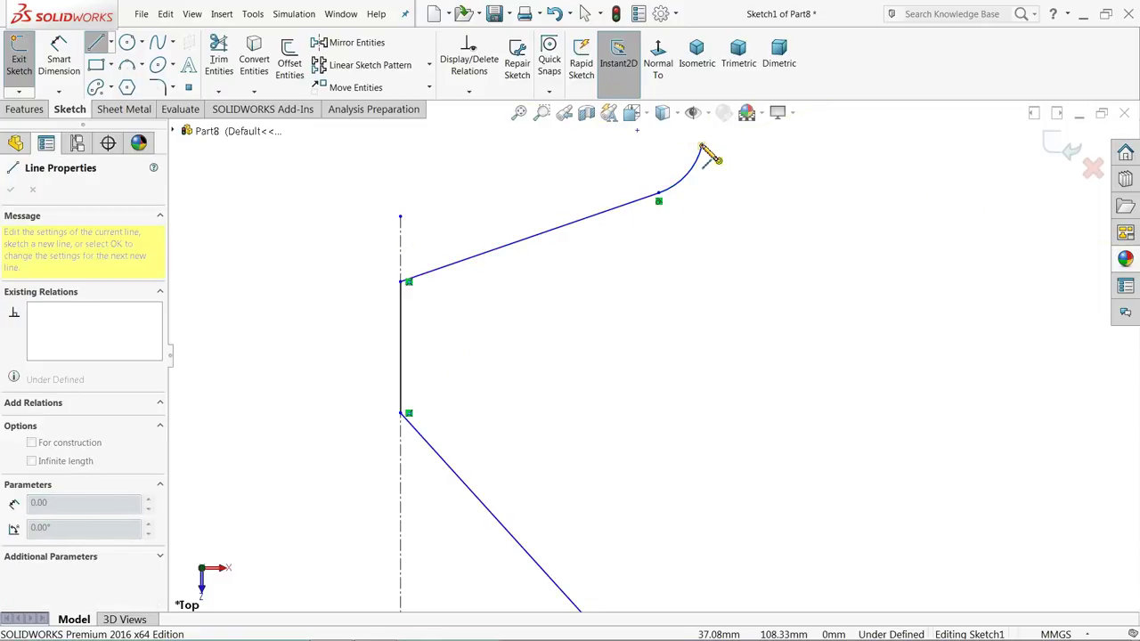
click(704, 148)
scroll(756, 148, down, 2)
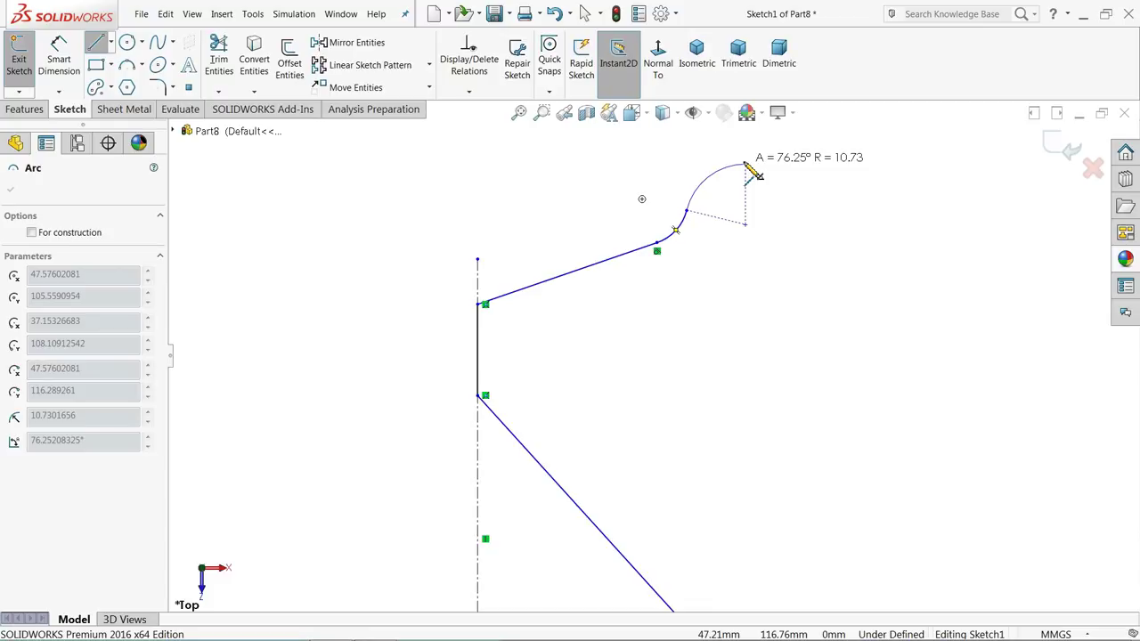
click(746, 166)
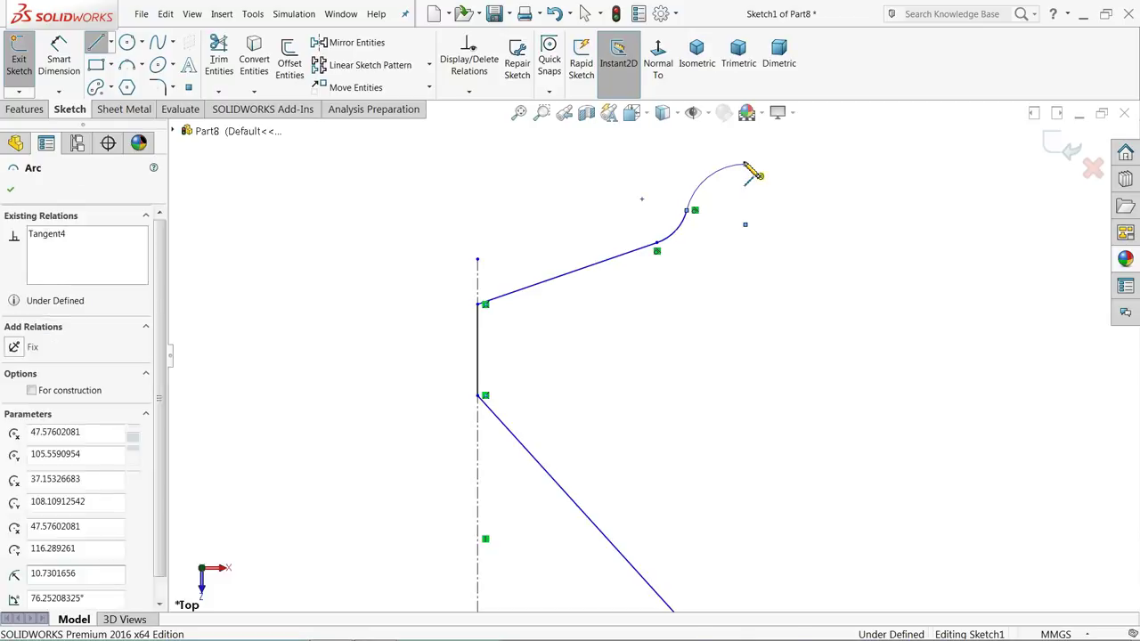
click(801, 163)
right_click(838, 162)
click(861, 163)
Dimension the gap between the lower vertical line's bottom endpoint and the horizontal centerline as 2 mm
scroll(733, 242, up, 5)
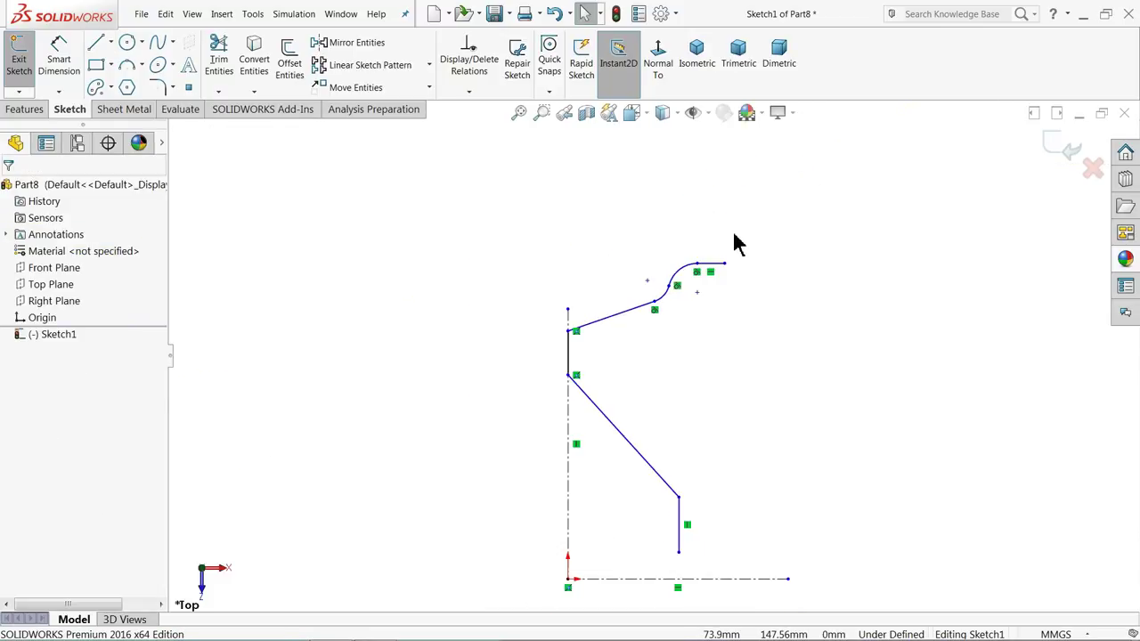
scroll(706, 423, down, 3)
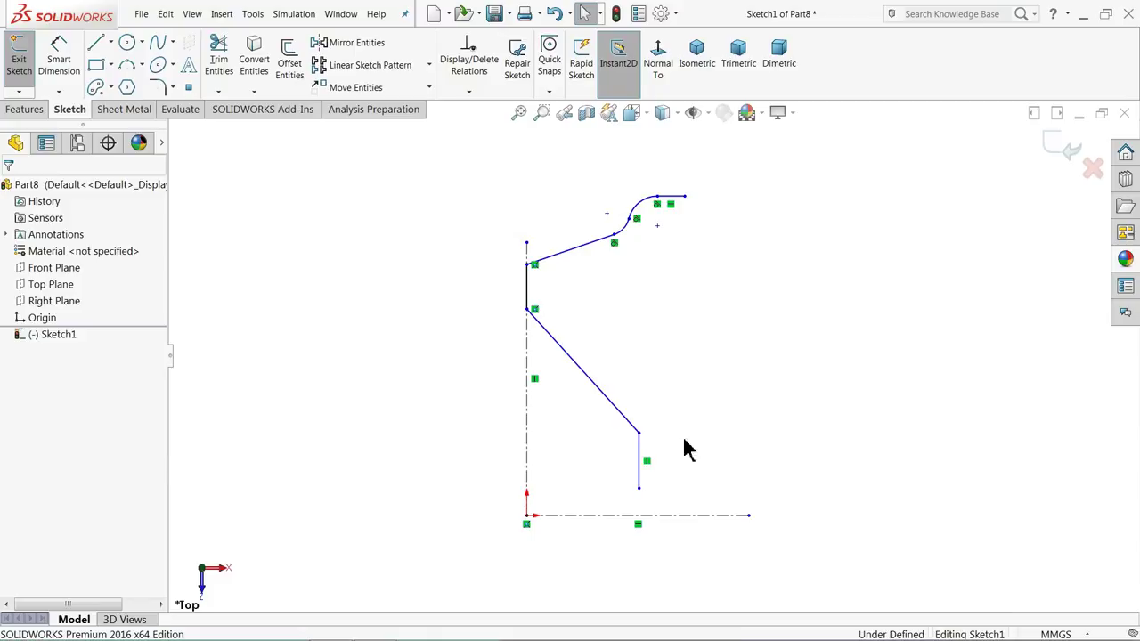
click(60, 63)
scroll(535, 326, up, 2)
scroll(623, 433, down, 3)
scroll(550, 488, up, 1)
scroll(550, 487, down, 2)
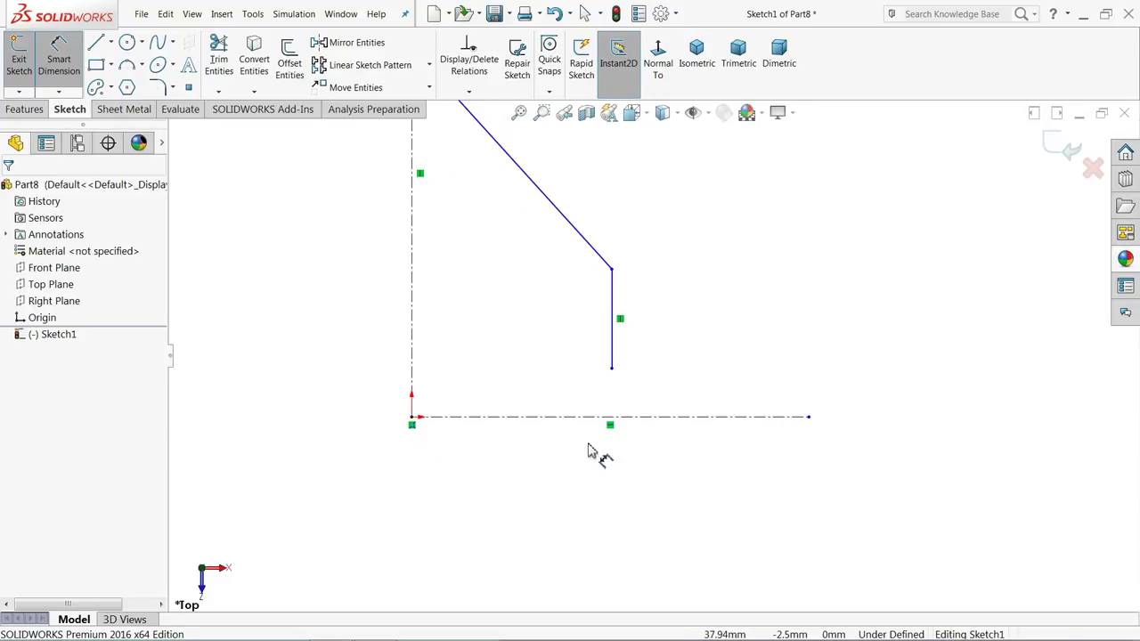
click(613, 368)
click(648, 416)
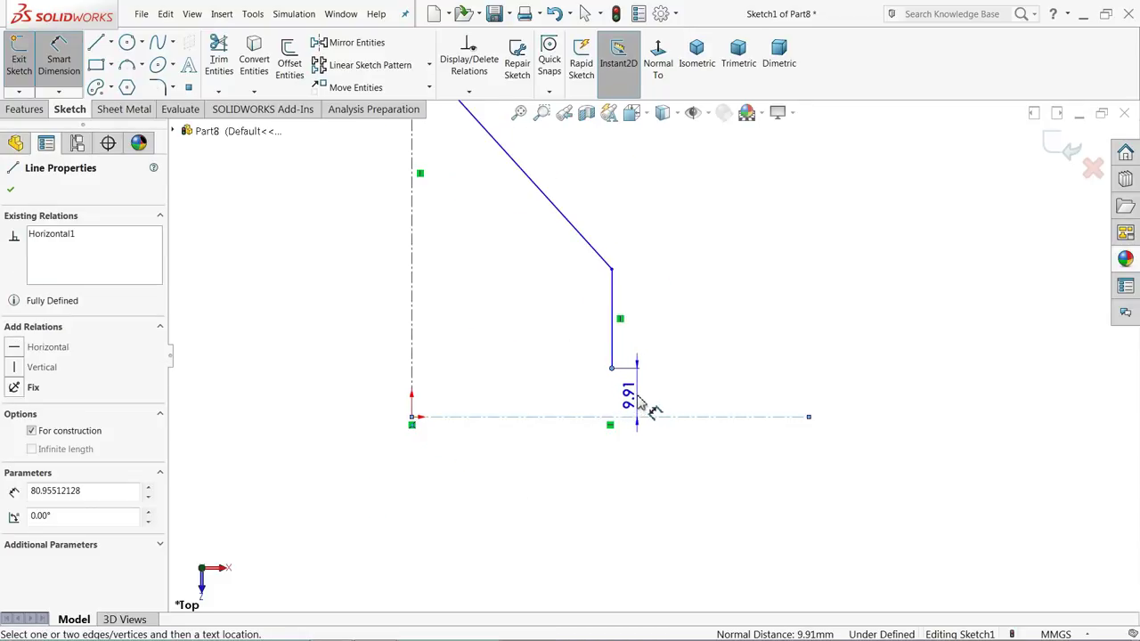
click(659, 401)
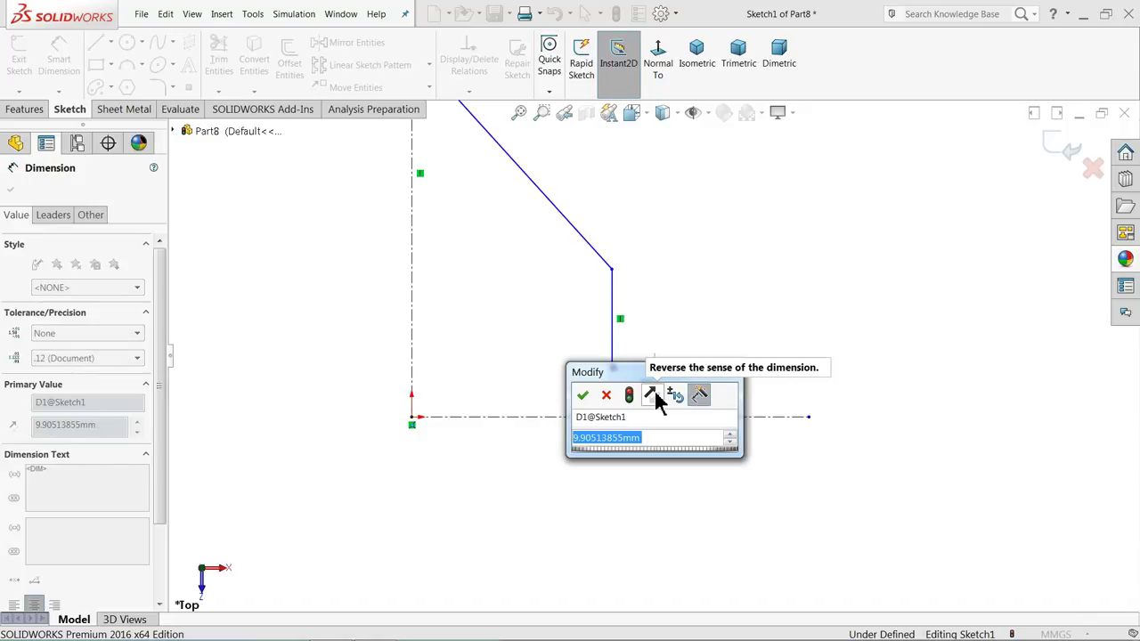
text(2)
key(Return)
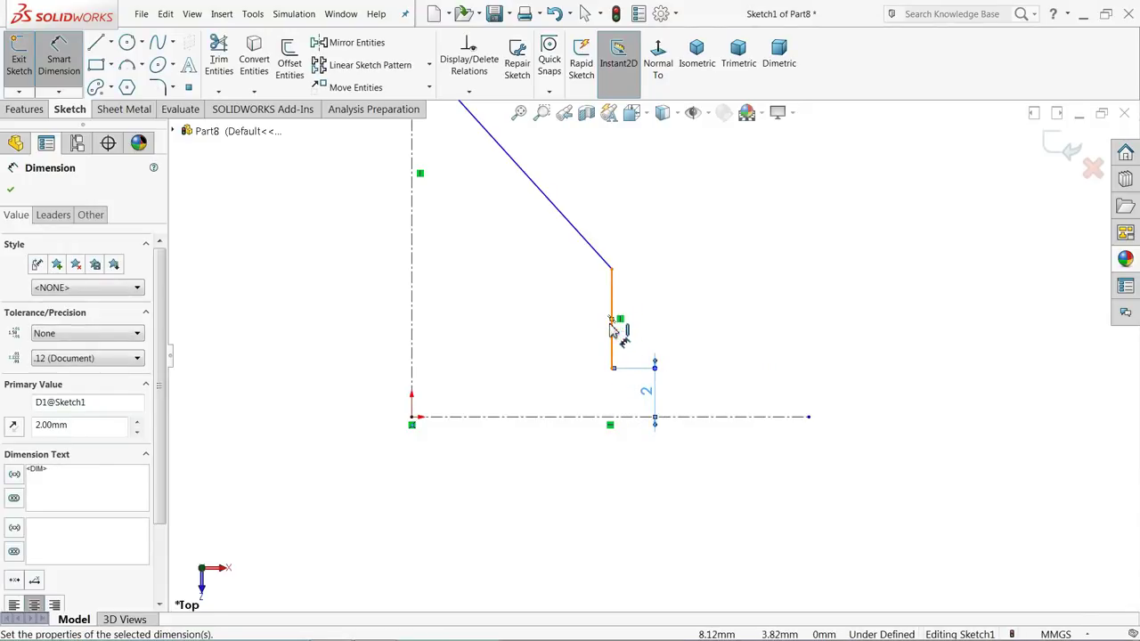
Dimension the distance from the lower vertical line to the vertical centerline as 7 mm
click(609, 350)
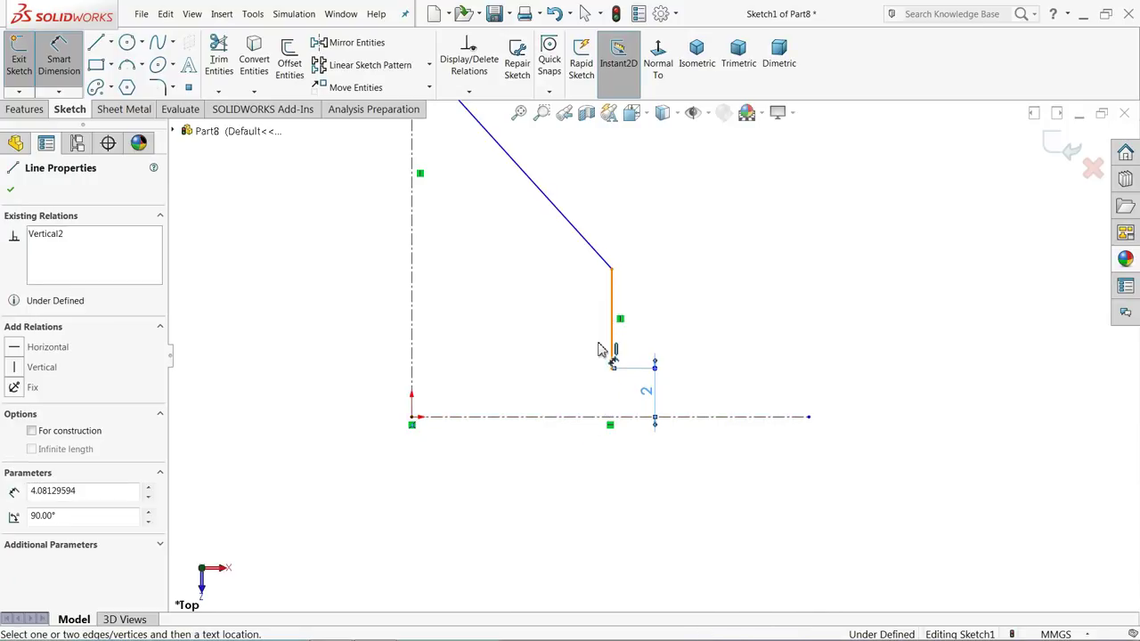
click(412, 349)
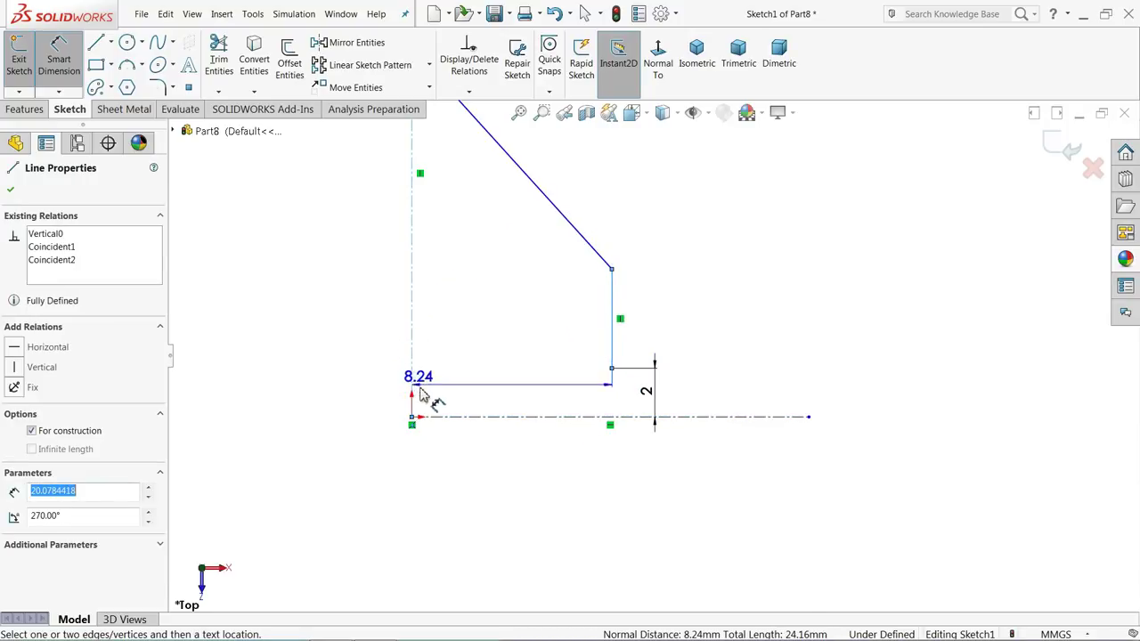
click(490, 475)
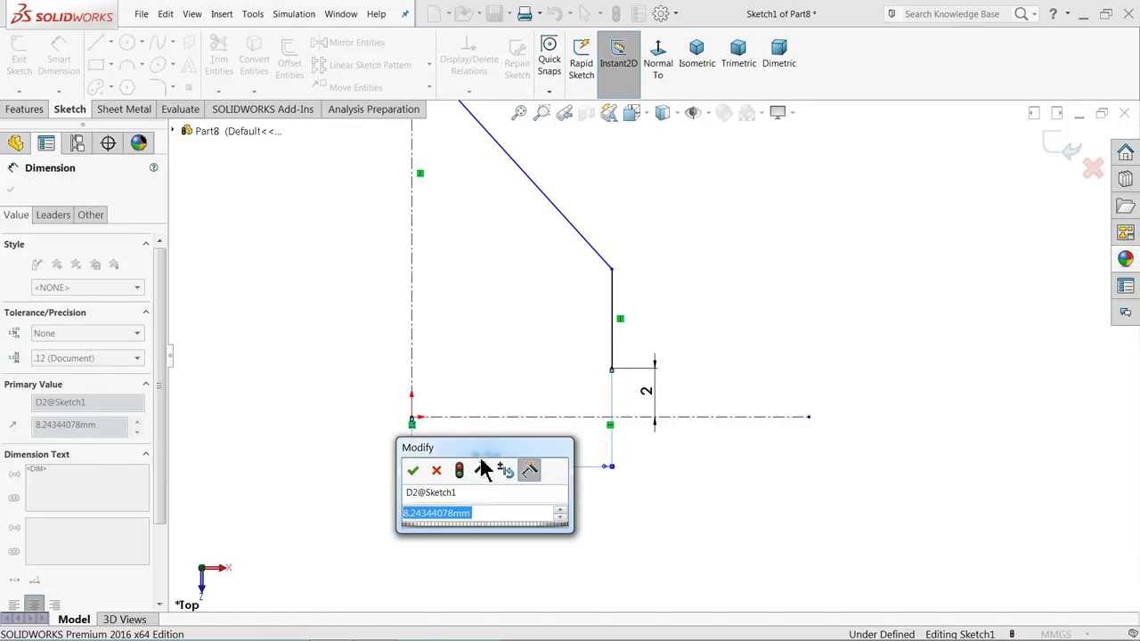
text(7)
click(412, 470)
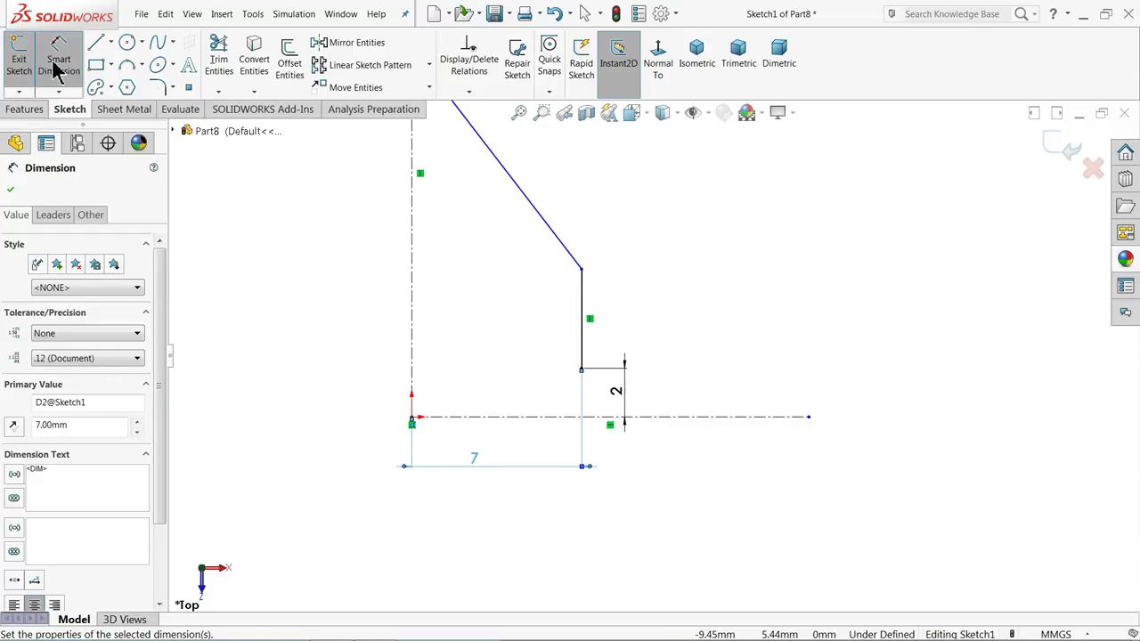
Apply 1.5 mm sketch fillets to the lower vertical line's top corner and both corners of the segment on the vertical centerline
click(158, 88)
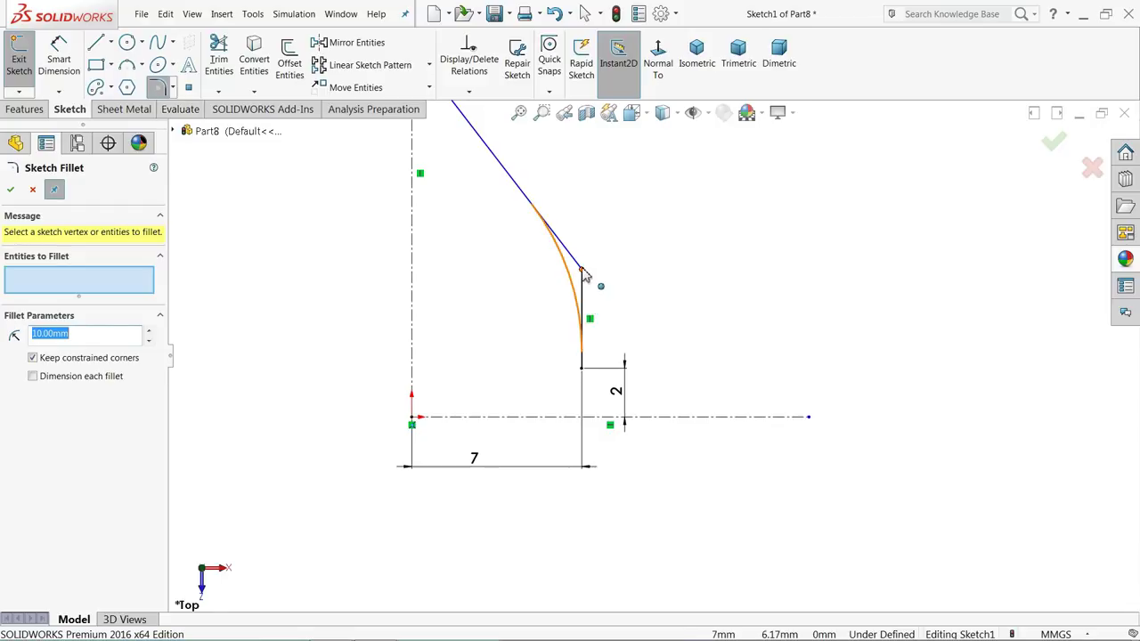
click(583, 269)
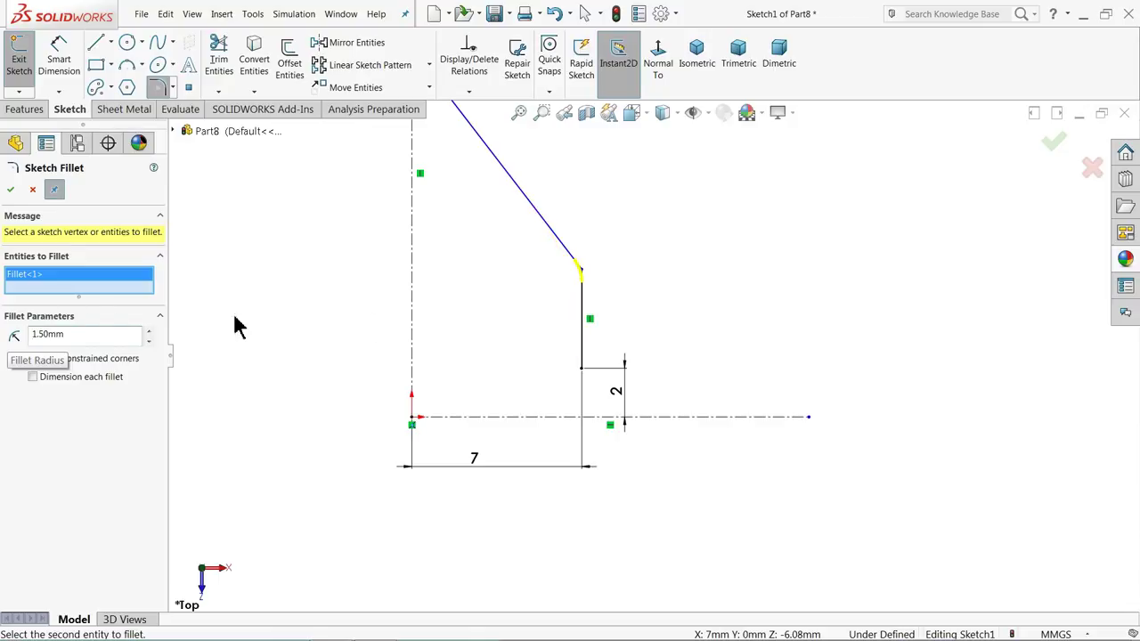
scroll(385, 282, up, 2)
scroll(580, 177, down, 3)
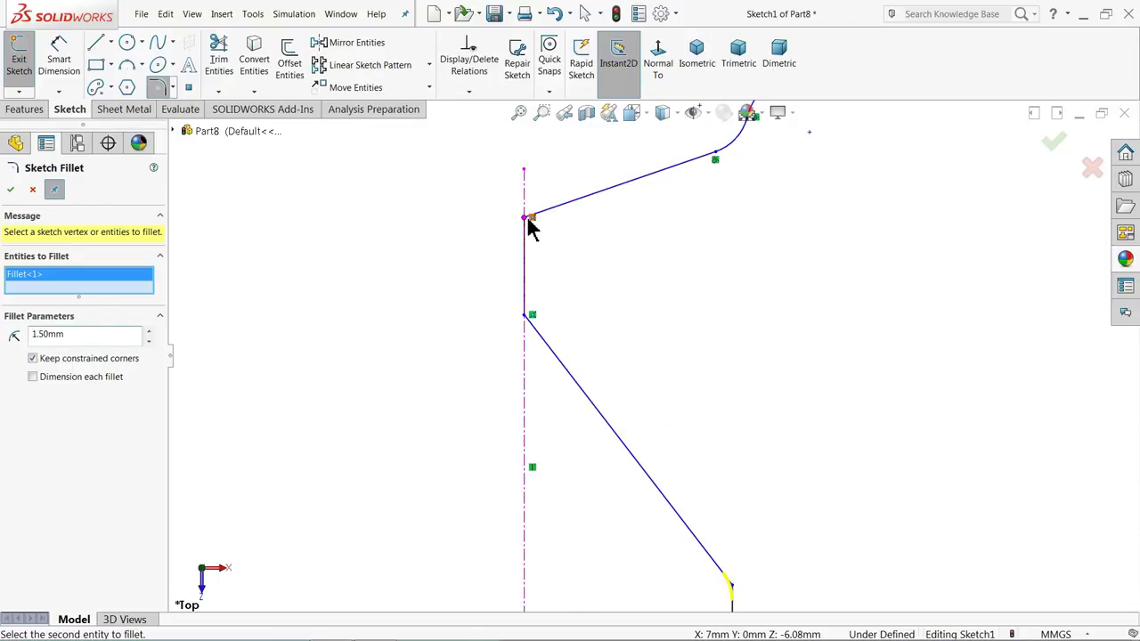
click(526, 269)
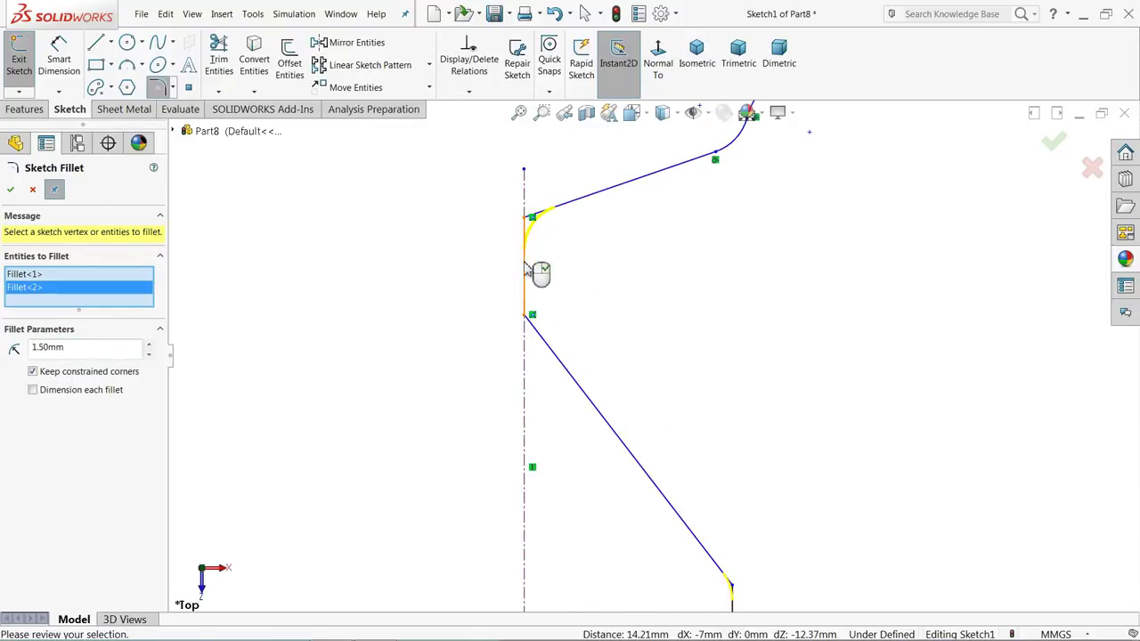
click(528, 323)
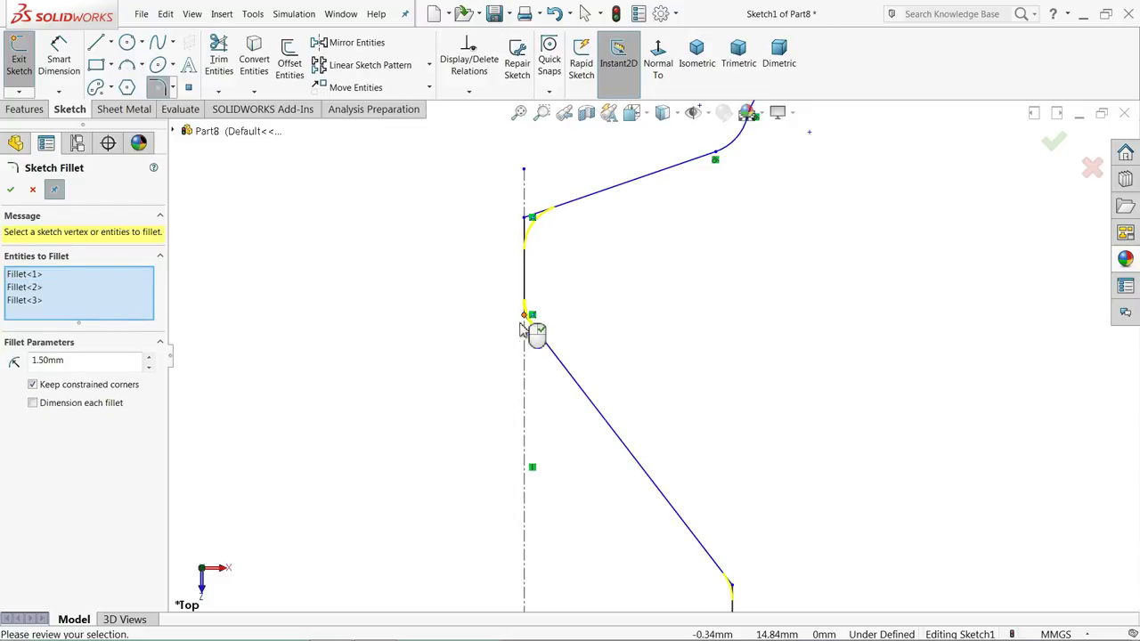
click(11, 192)
scroll(437, 330, up, 4)
scroll(720, 489, down, 3)
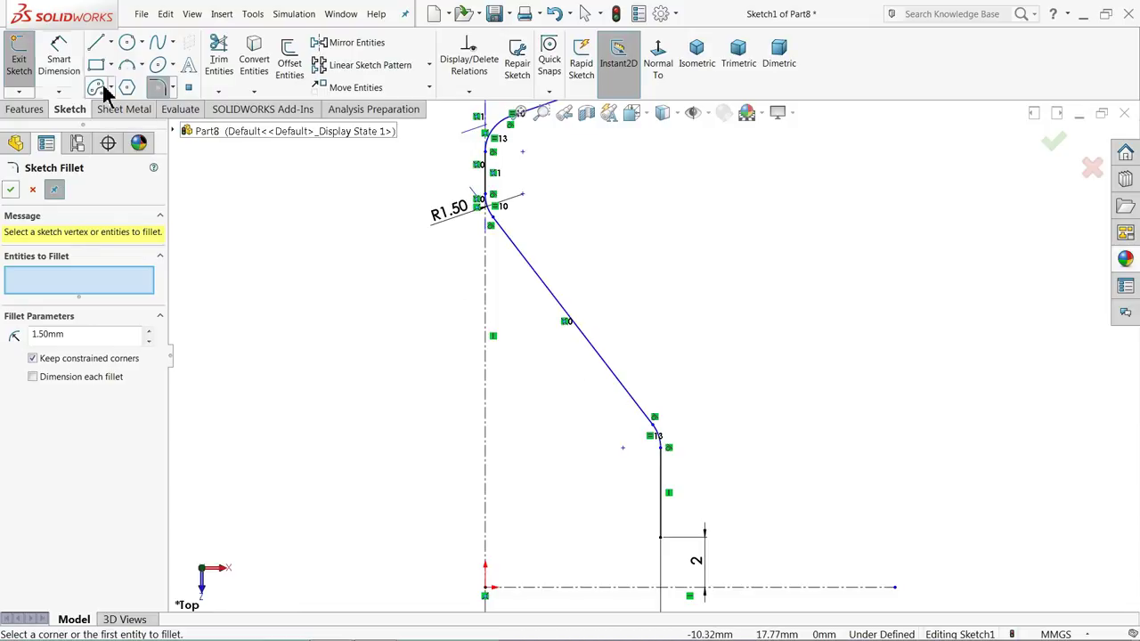
click(11, 189)
Dimension the short vertical segment between the two upper fillets as 2 mm
click(62, 69)
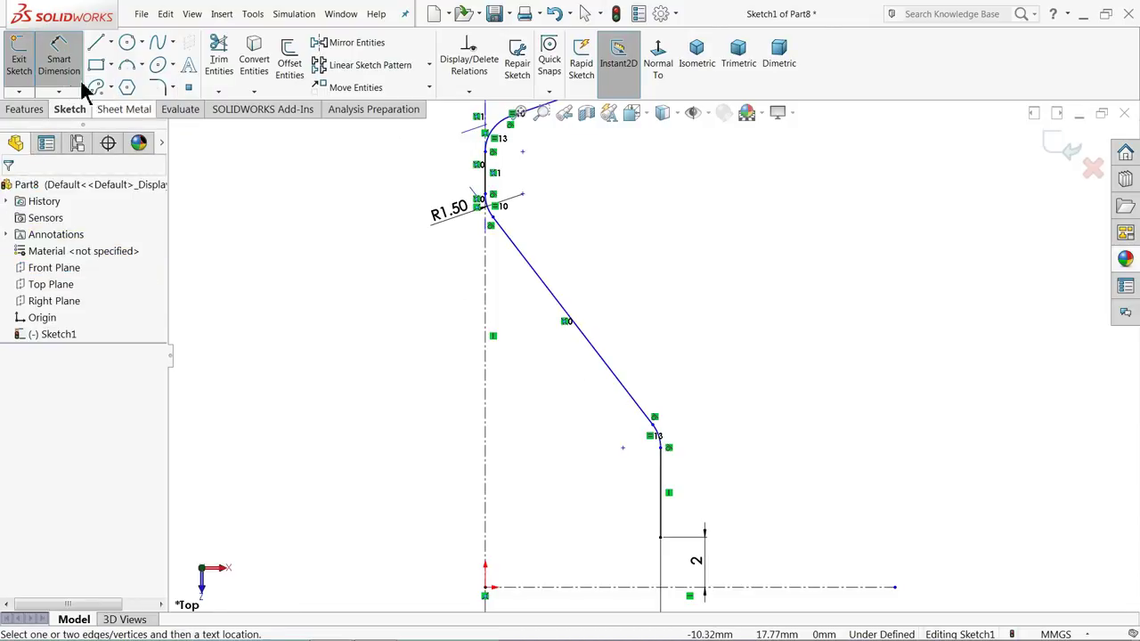
scroll(535, 182, down, 2)
click(474, 221)
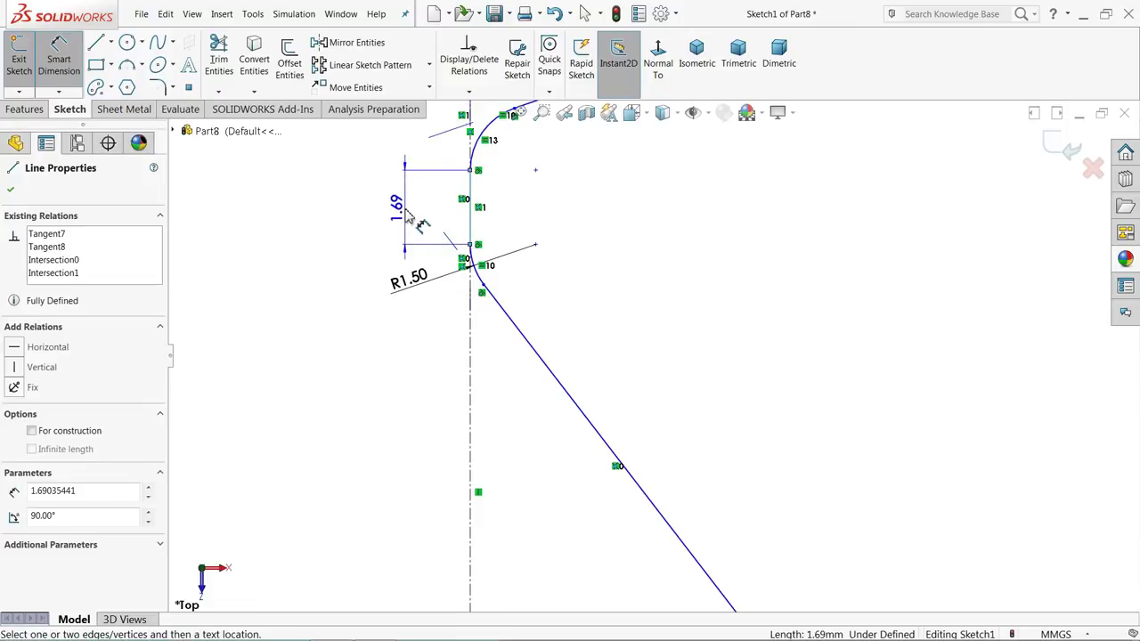
click(399, 212)
text(2)
key(Return)
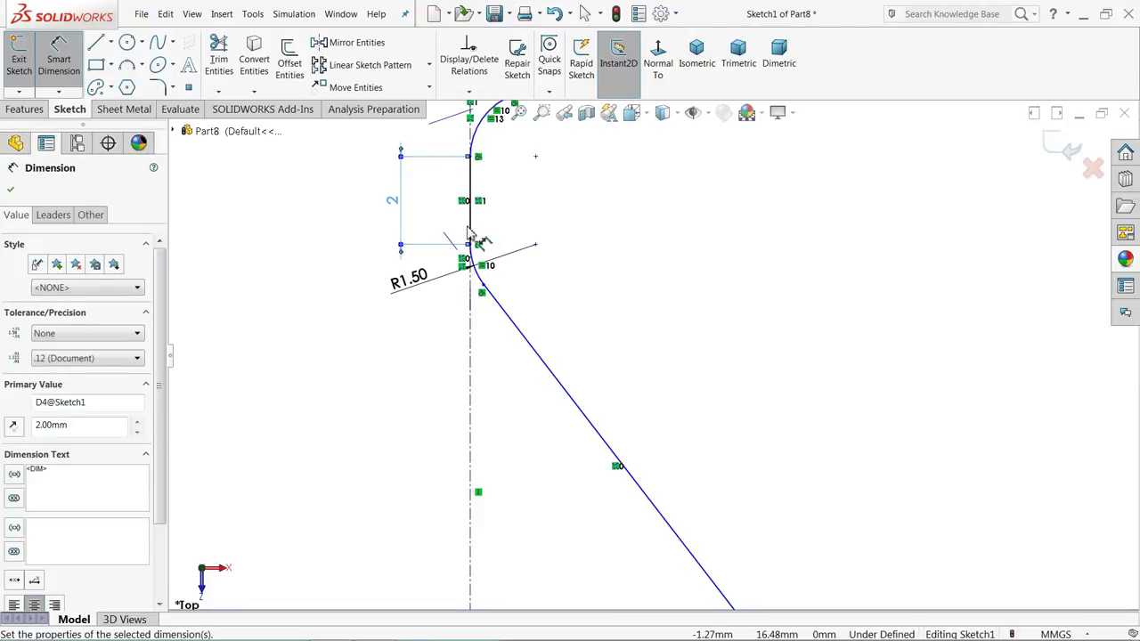
Dimension the angle between the upper slanted line and the horizontal centerline as 11 degrees
scroll(604, 285, up, 5)
scroll(713, 423, down, 2)
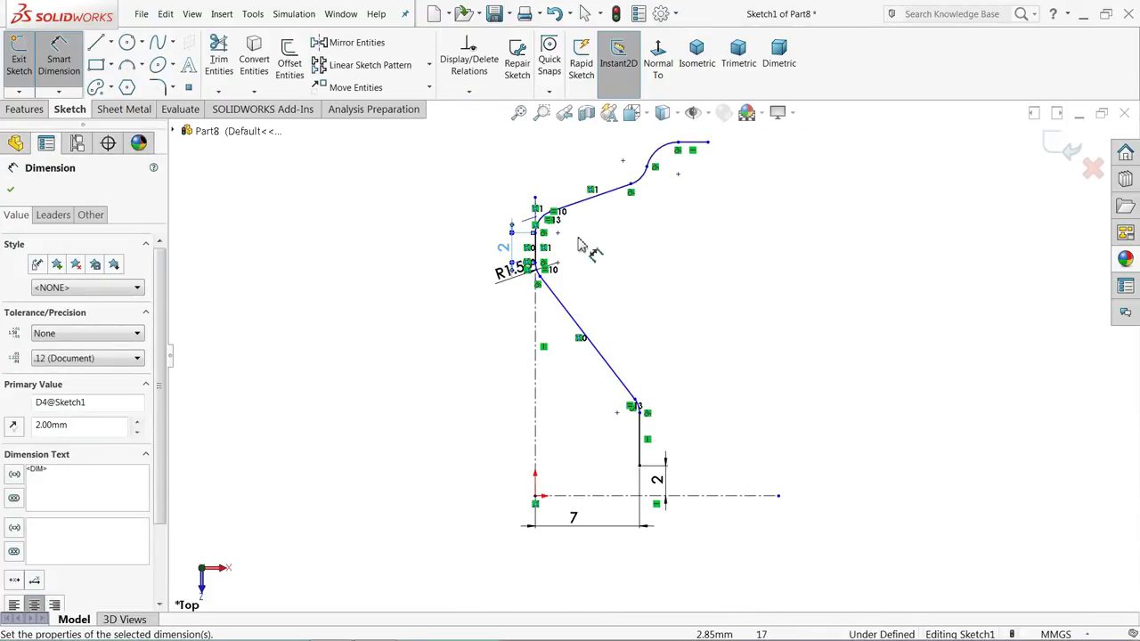
click(588, 209)
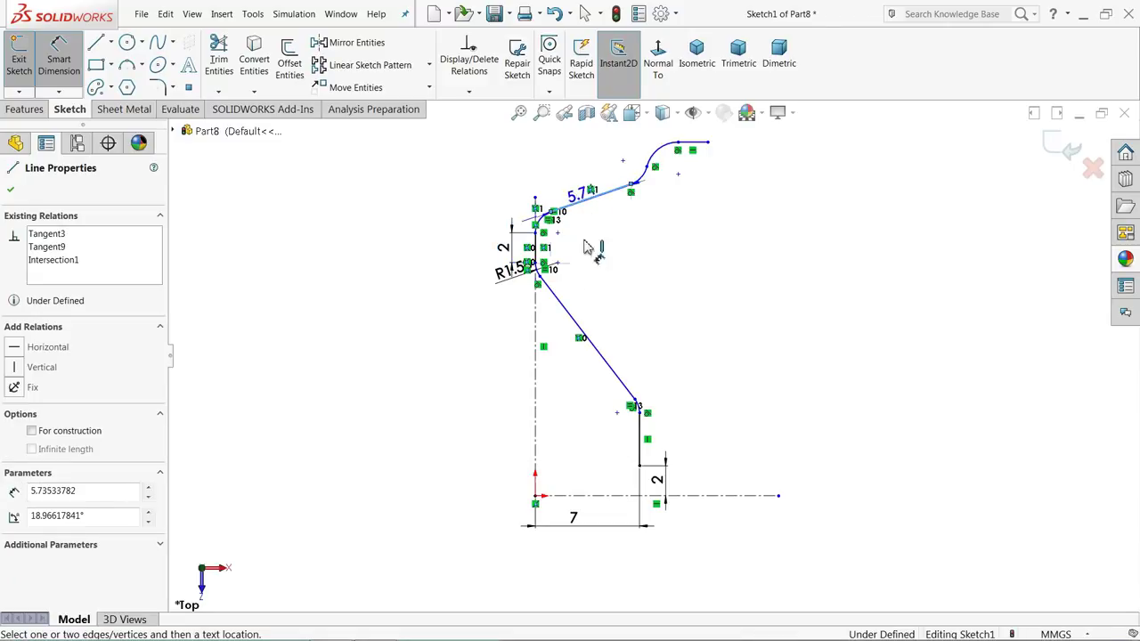
click(595, 495)
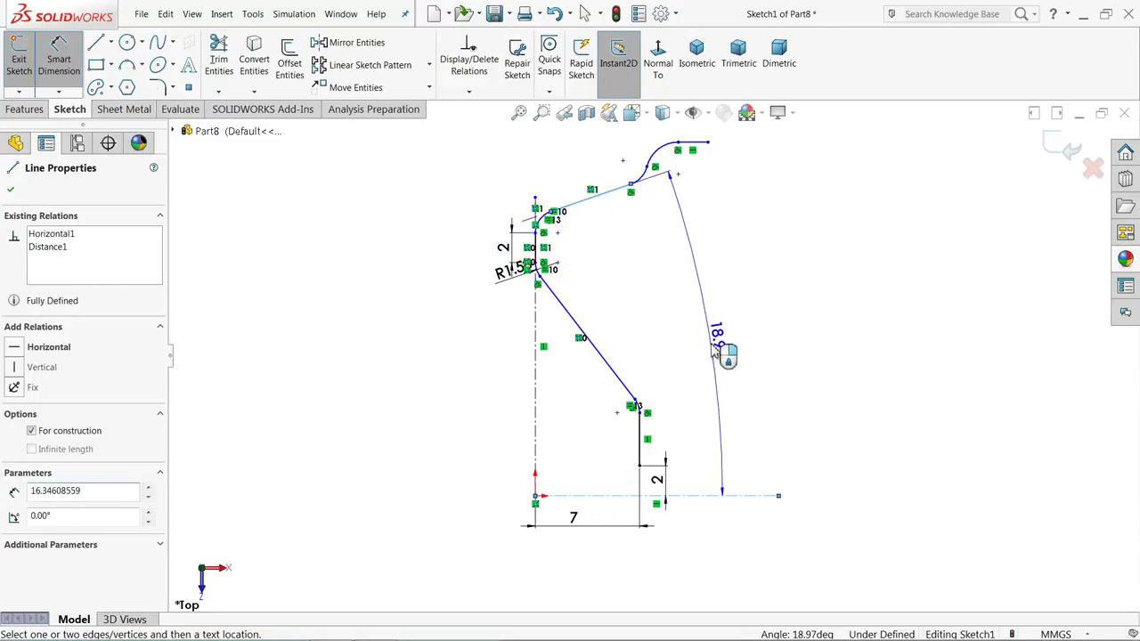
click(718, 337)
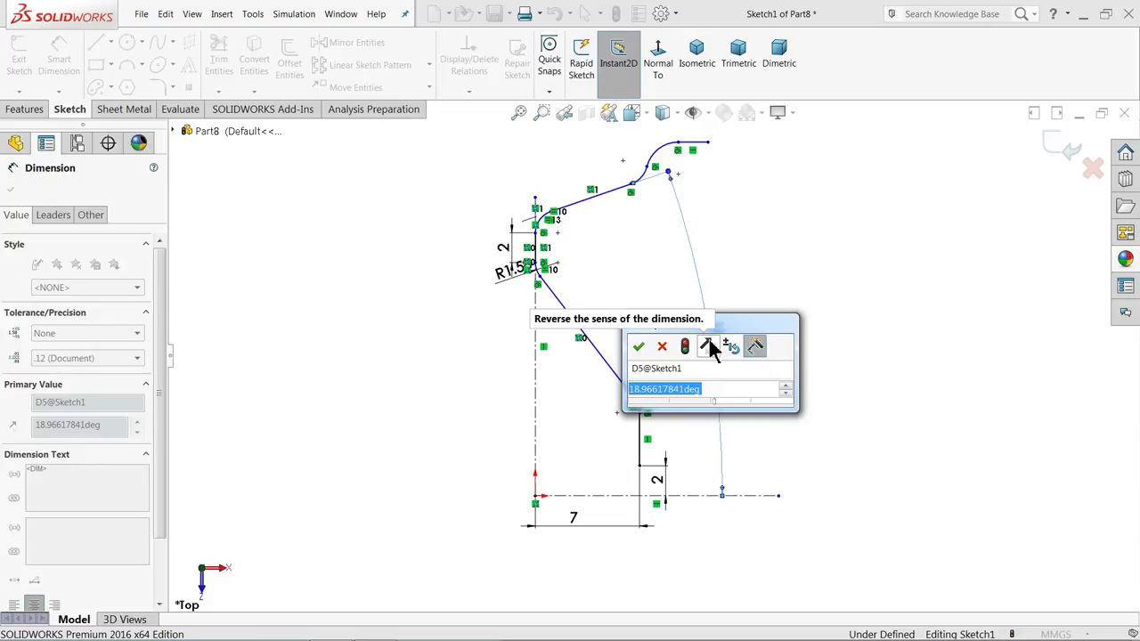
text(11)
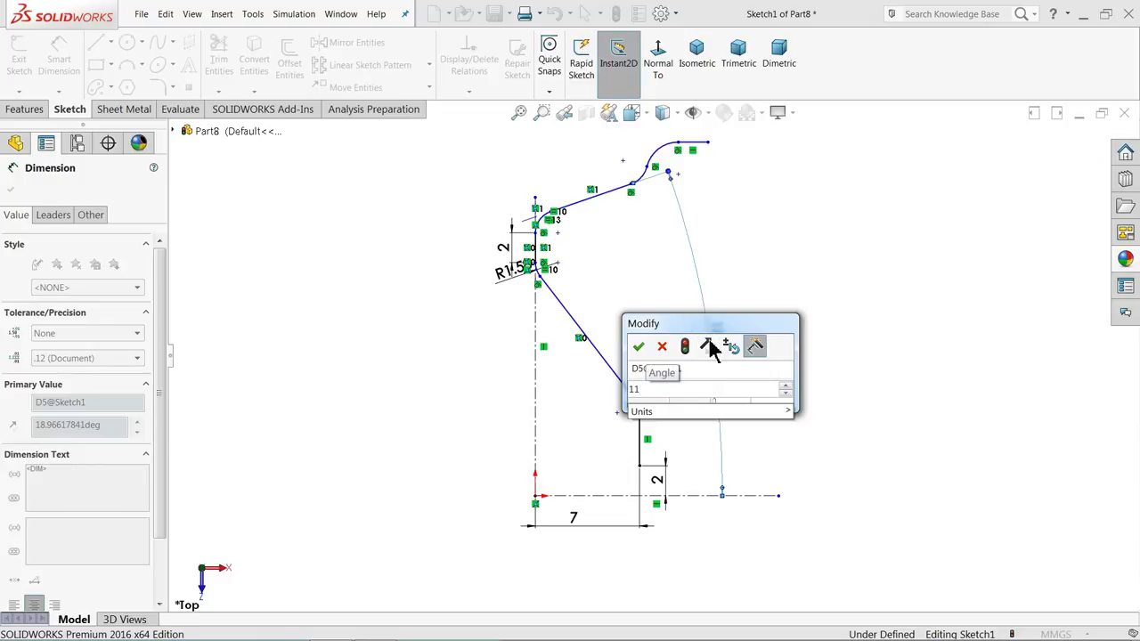
key(Return)
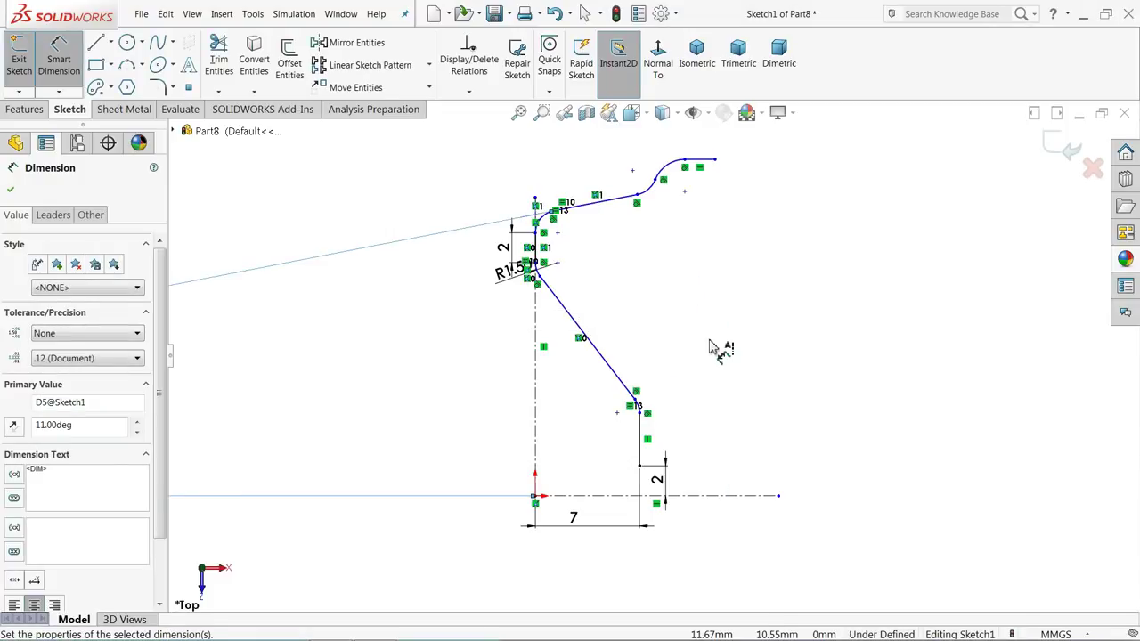
Dimension the vertical distance from the lowest fillet's center point to the horizontal centerline as 4 mm
scroll(678, 350, up, 3)
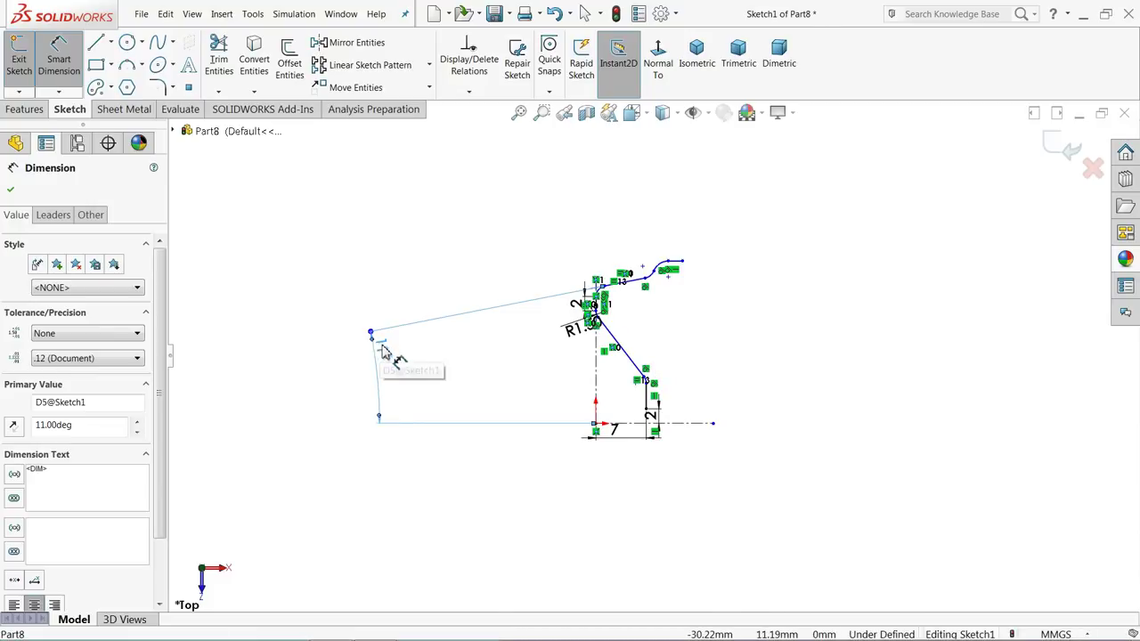
scroll(649, 331, down, 2)
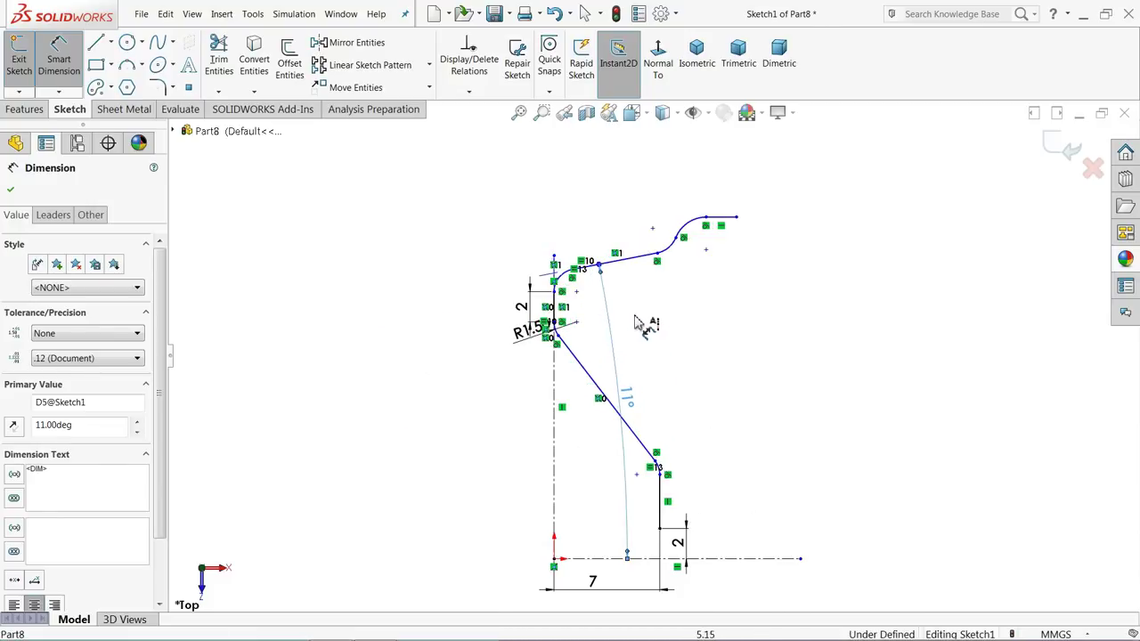
scroll(604, 331, down, 1)
scroll(628, 405, up, 2)
scroll(654, 454, down, 3)
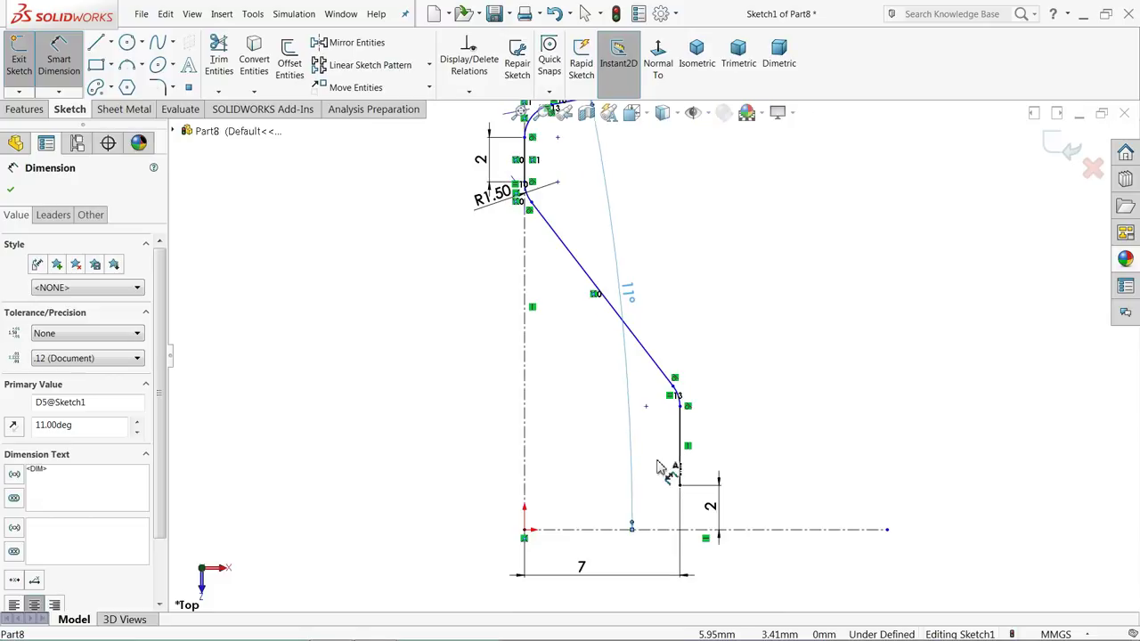
scroll(679, 424, down, 2)
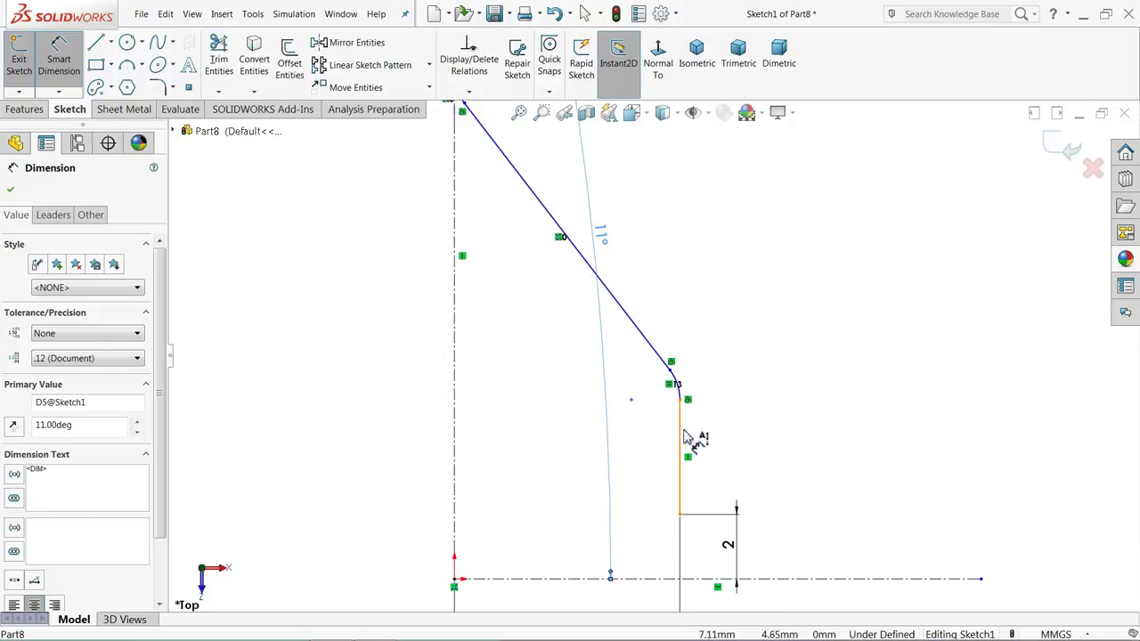
click(667, 368)
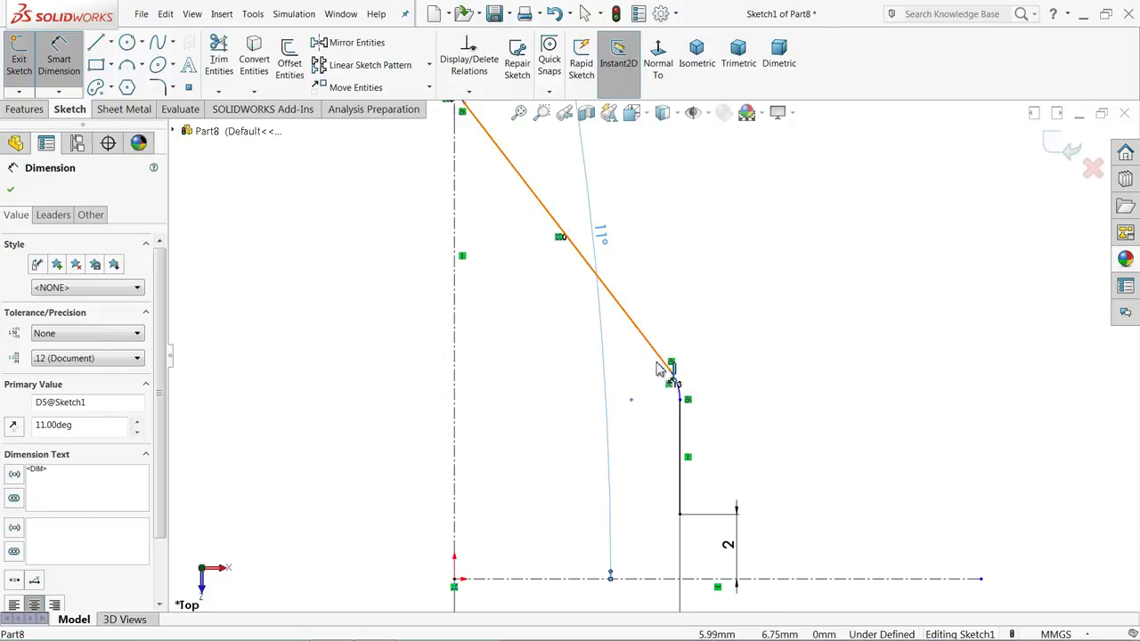
scroll(613, 363, up, 1)
scroll(618, 364, up, 2)
scroll(720, 461, down, 2)
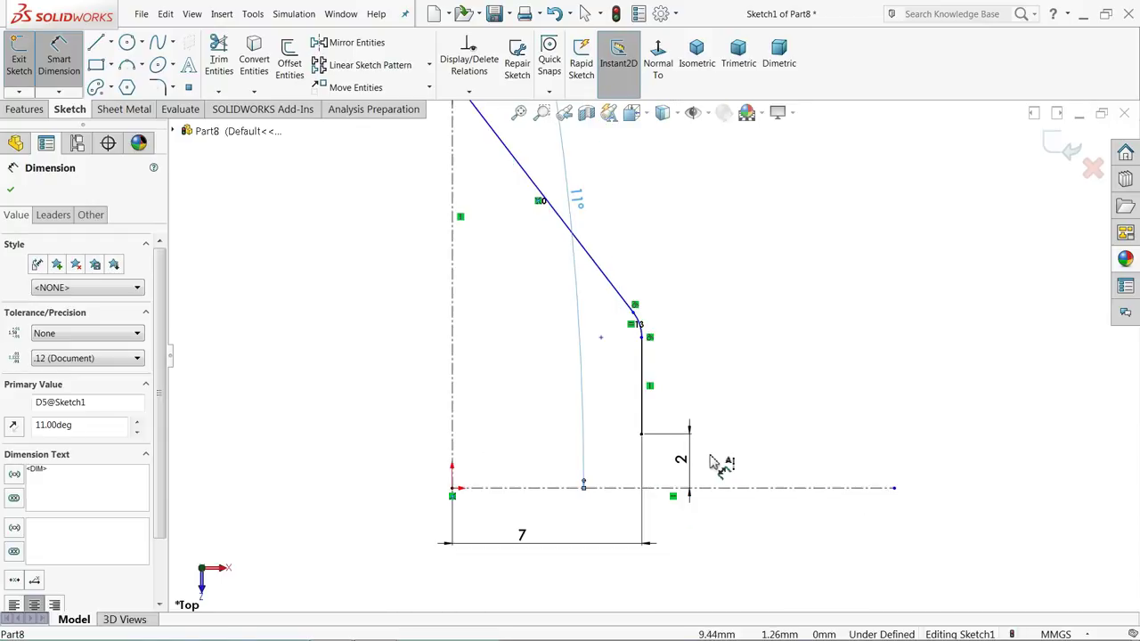
click(601, 337)
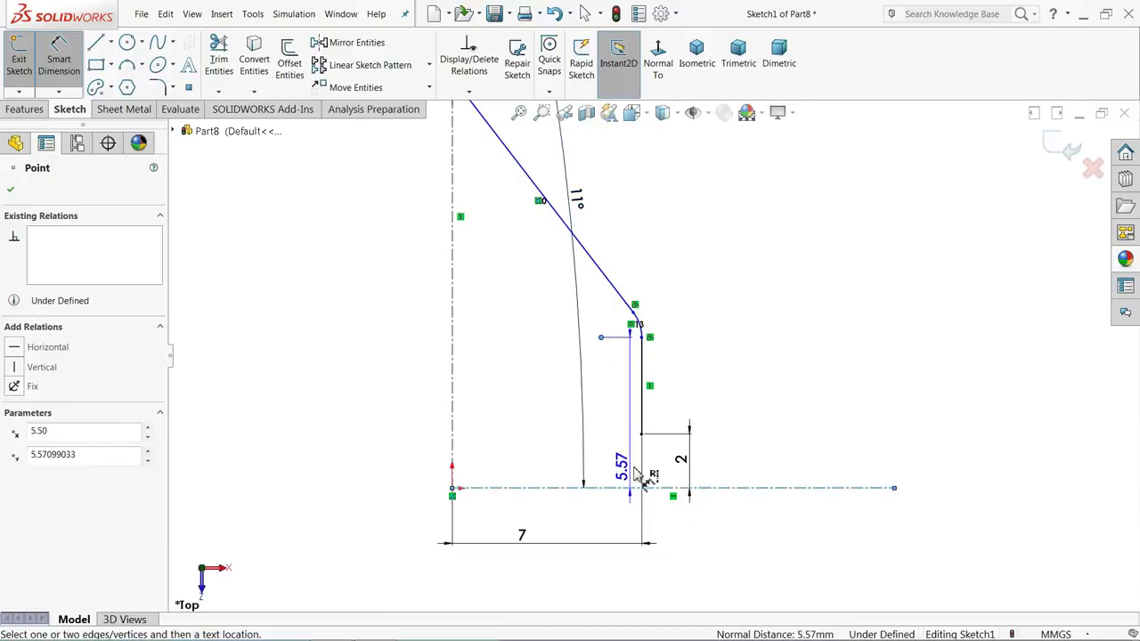
click(800, 419)
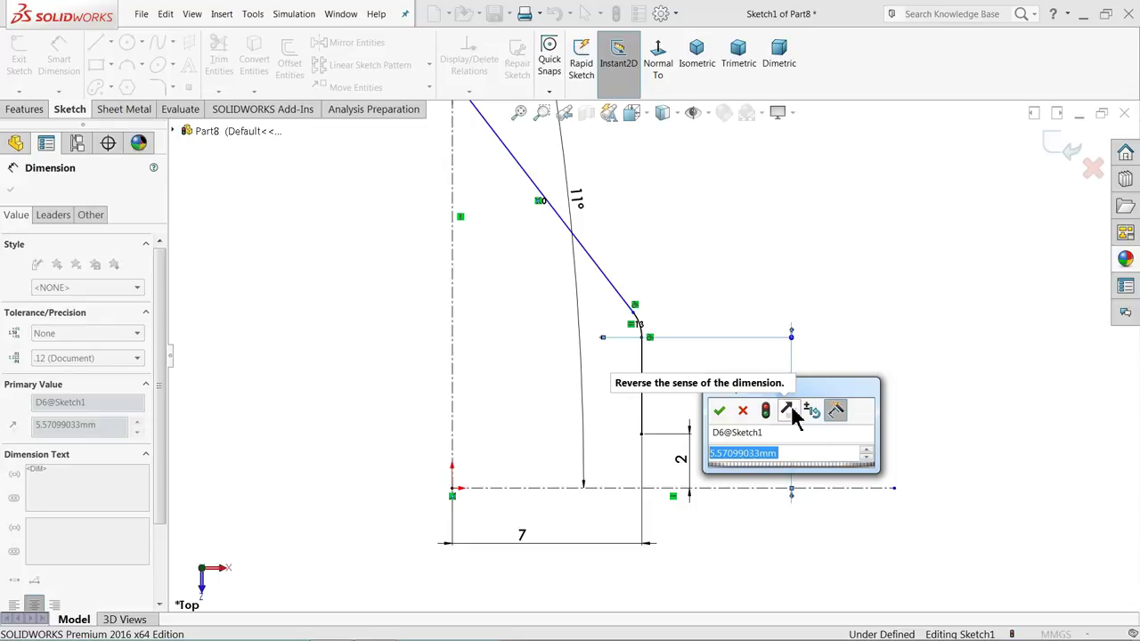
text(4)
key(Return)
Dimension the length of the upper slanted line as 5.05 mm
scroll(628, 337, up, 1)
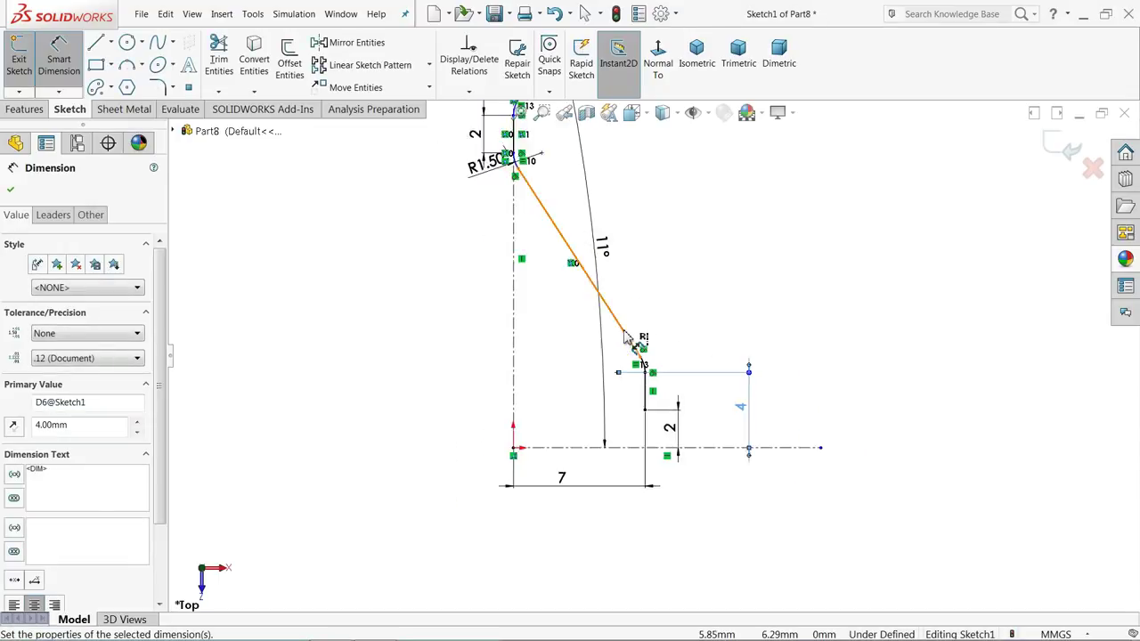
scroll(628, 337, up, 1)
scroll(634, 187, down, 2)
scroll(641, 184, up, 1)
scroll(701, 237, down, 2)
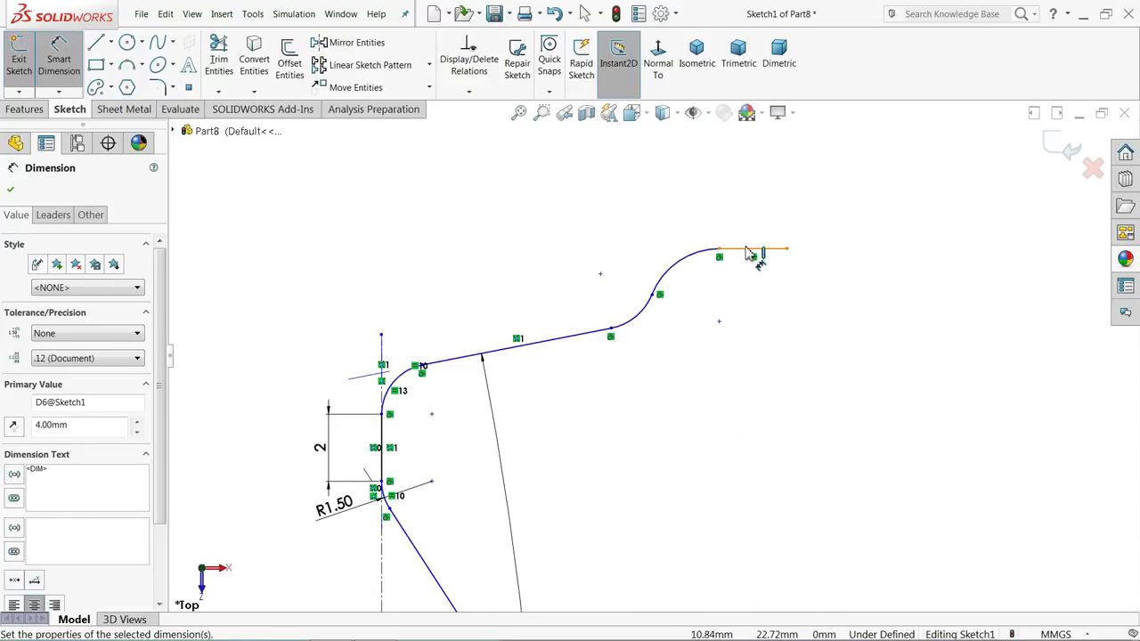
click(534, 350)
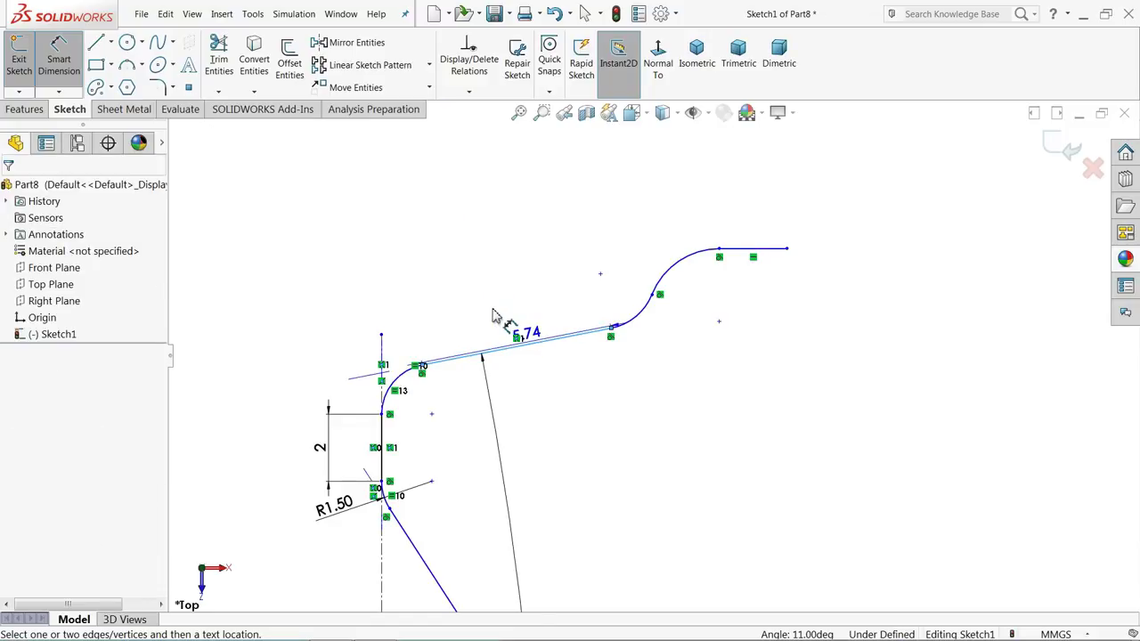
click(460, 343)
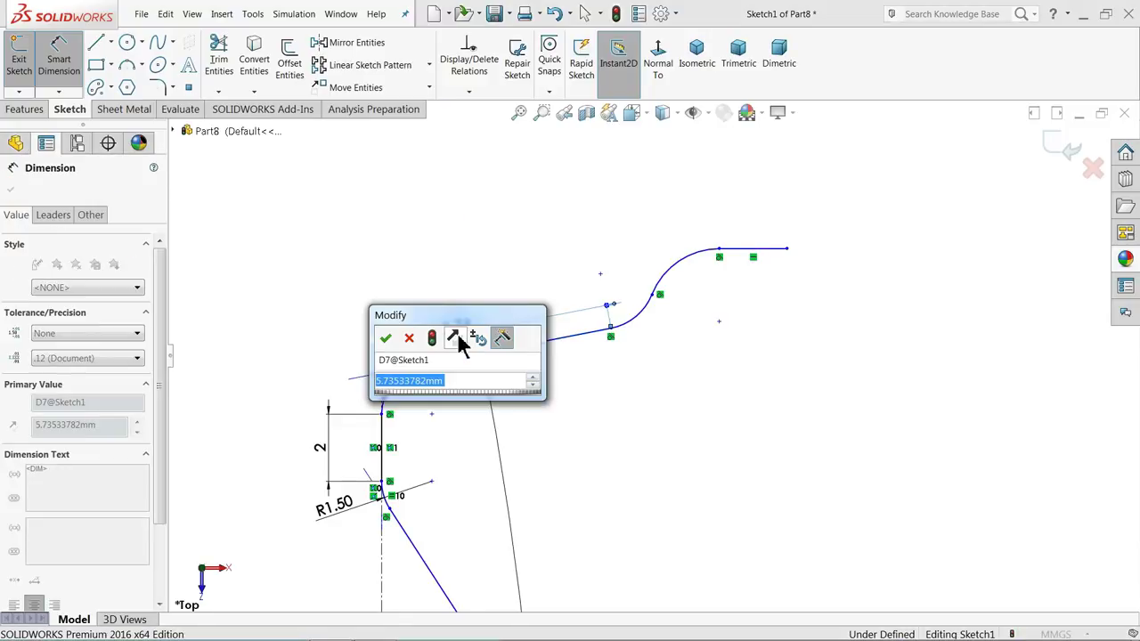
text(5.05)
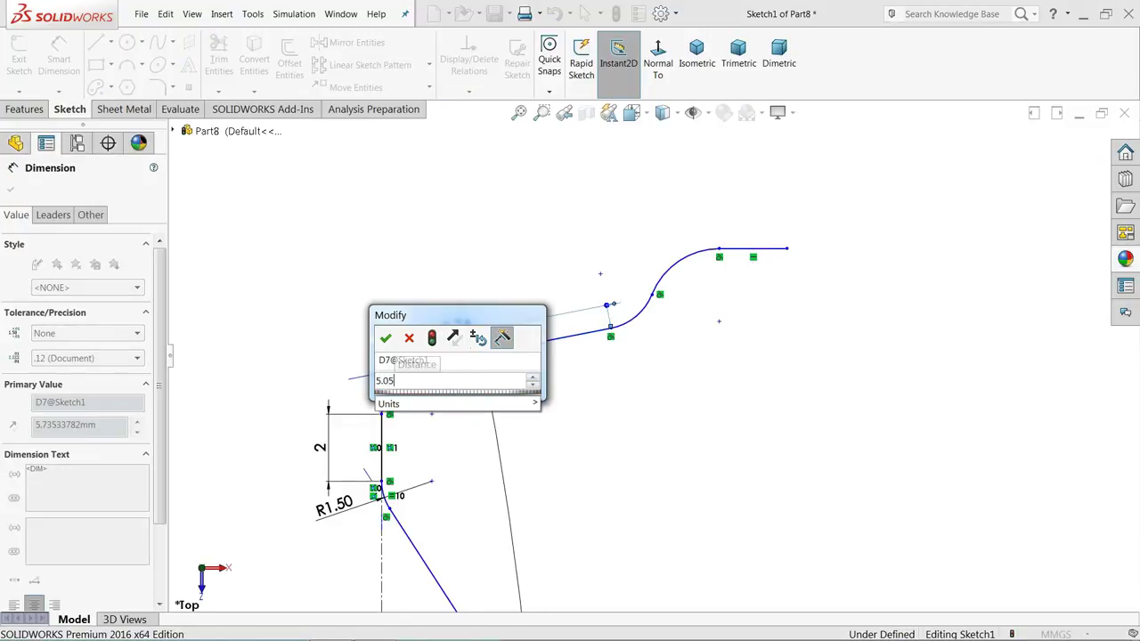
key(Return)
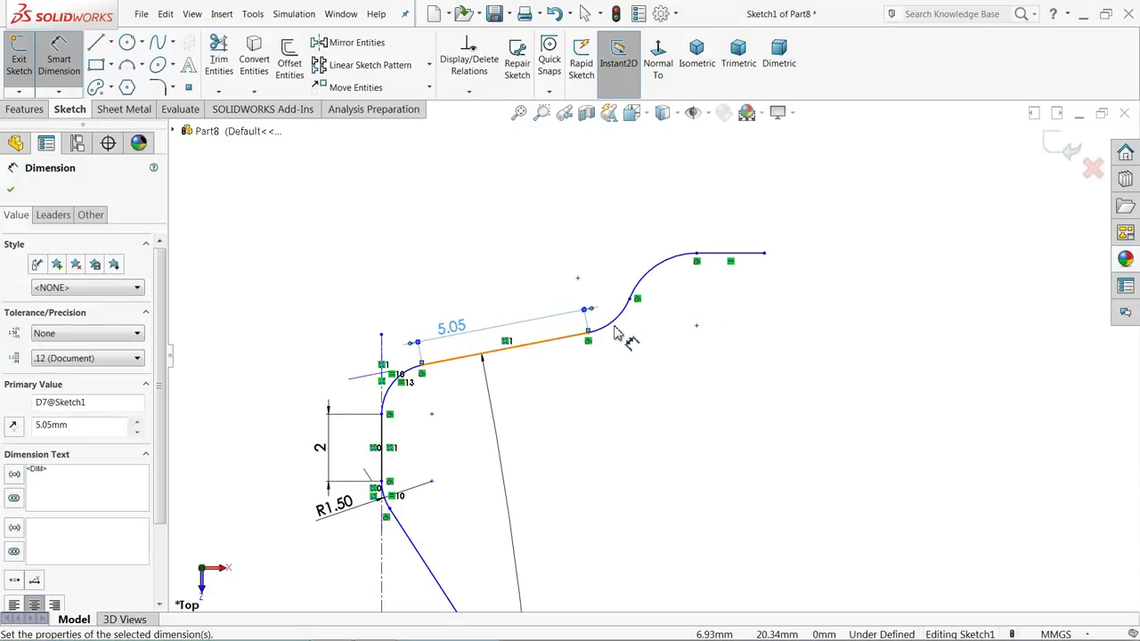
Dimension the radii of the upper S-curve, 1 mm for the arc joining the slanted line and 1.5 mm for the arc joining the top horizontal line
click(622, 327)
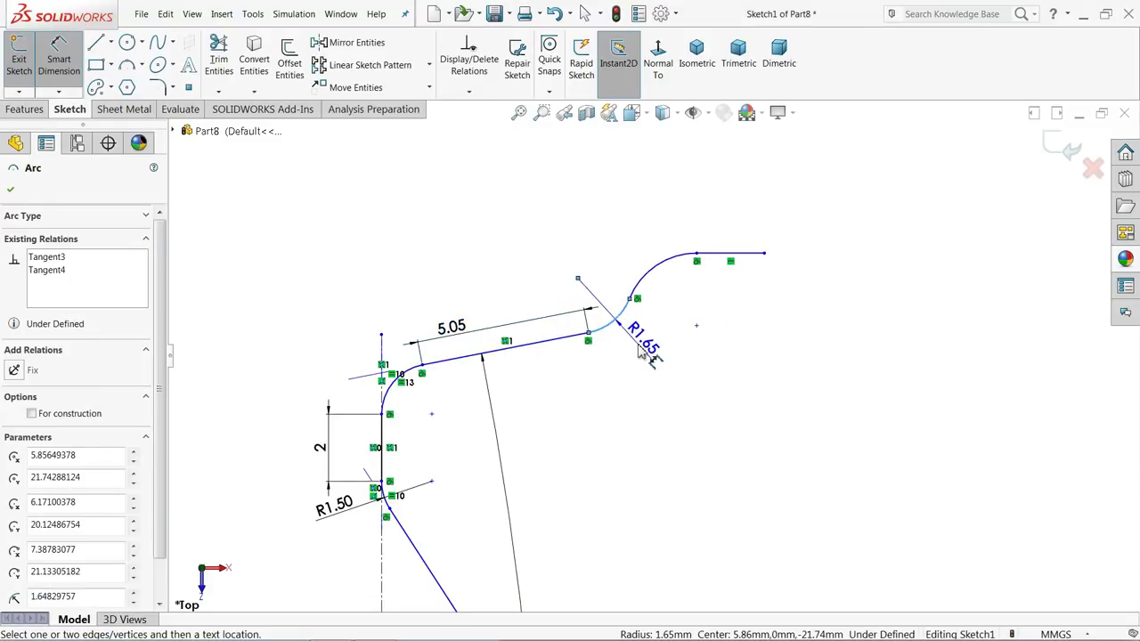
click(641, 354)
text(1)
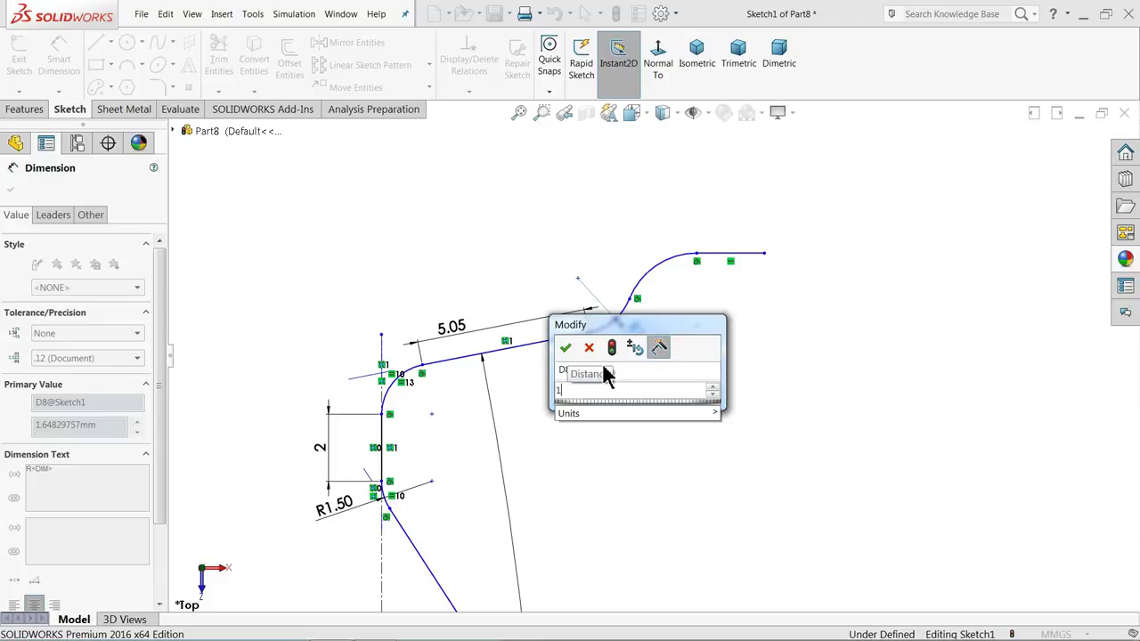
click(565, 349)
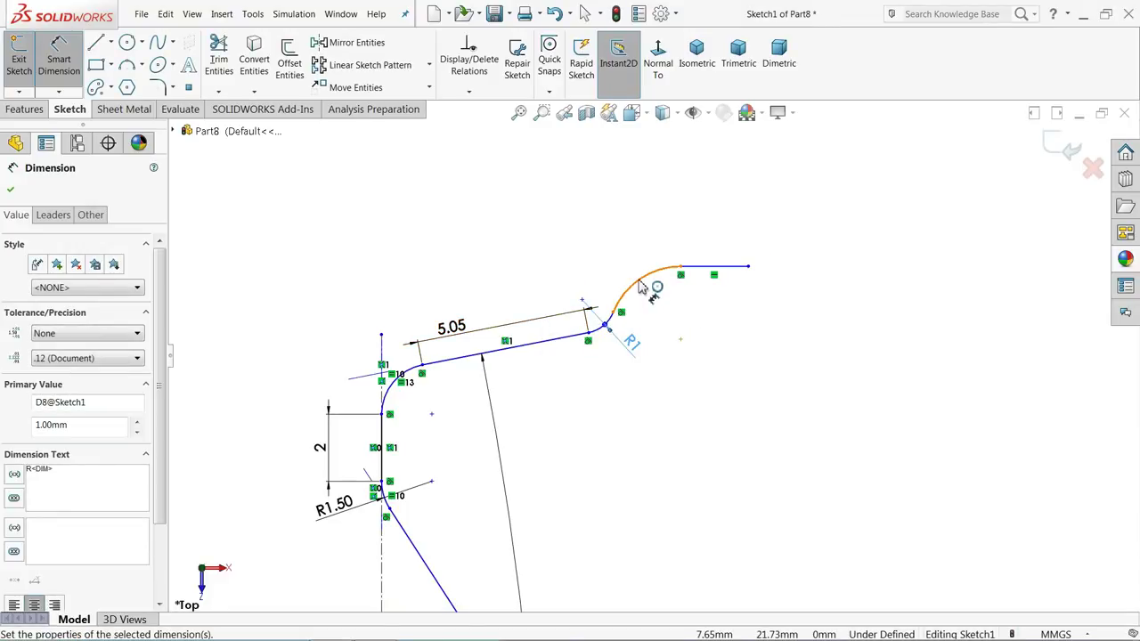
click(639, 285)
click(609, 253)
text(1.)
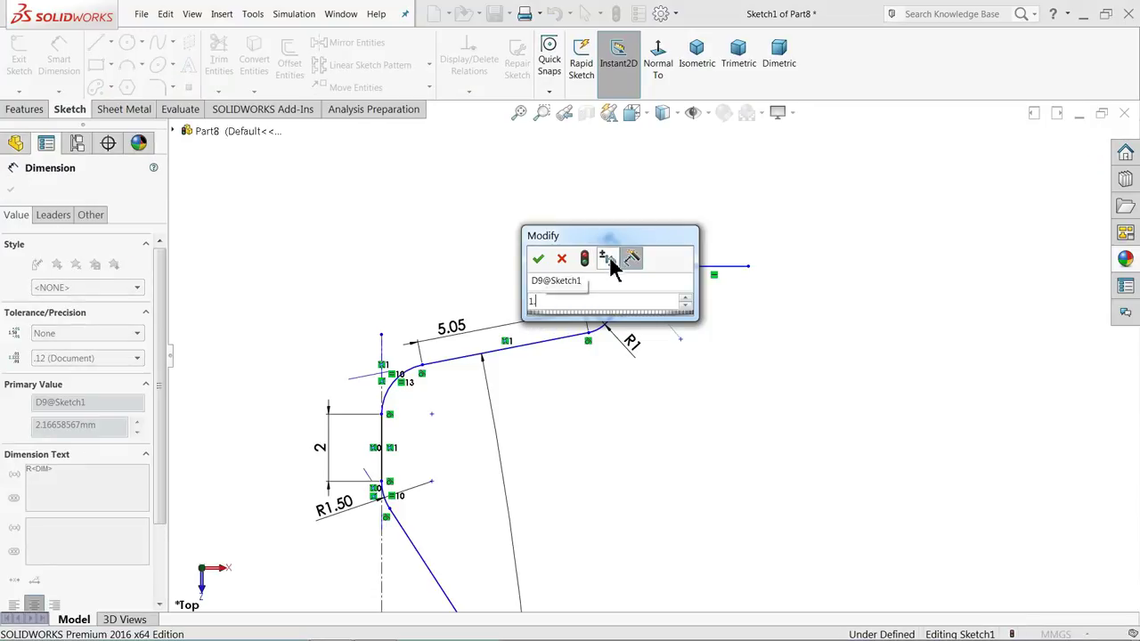
text(5)
key(Return)
Dimension the length of the short horizontal line at the profile's top end as 0.775 mm
click(694, 281)
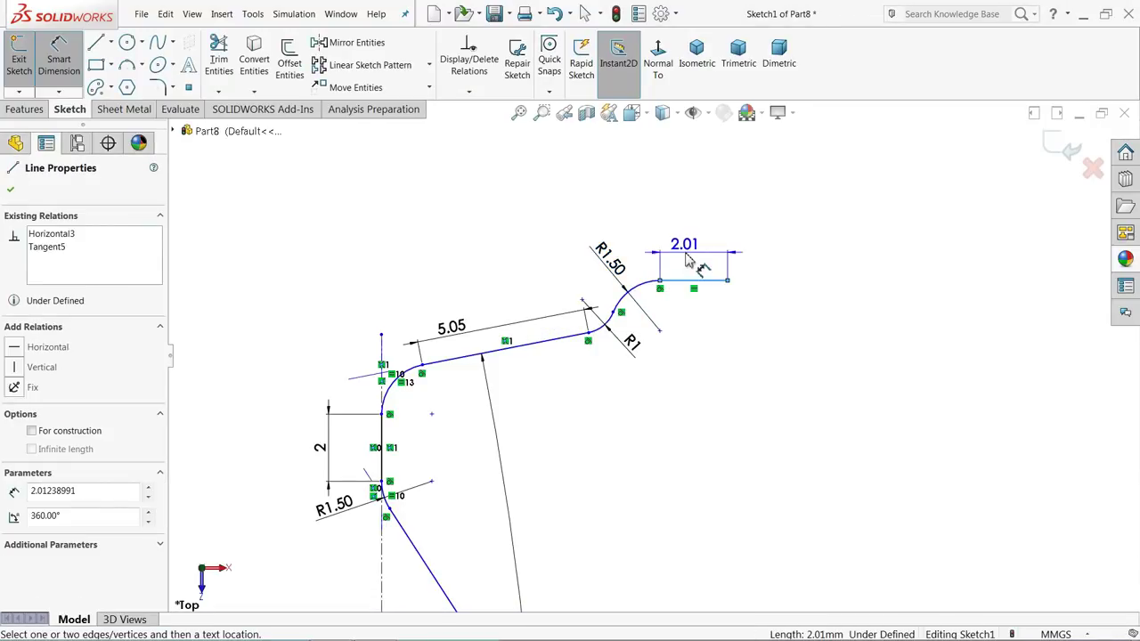
click(686, 258)
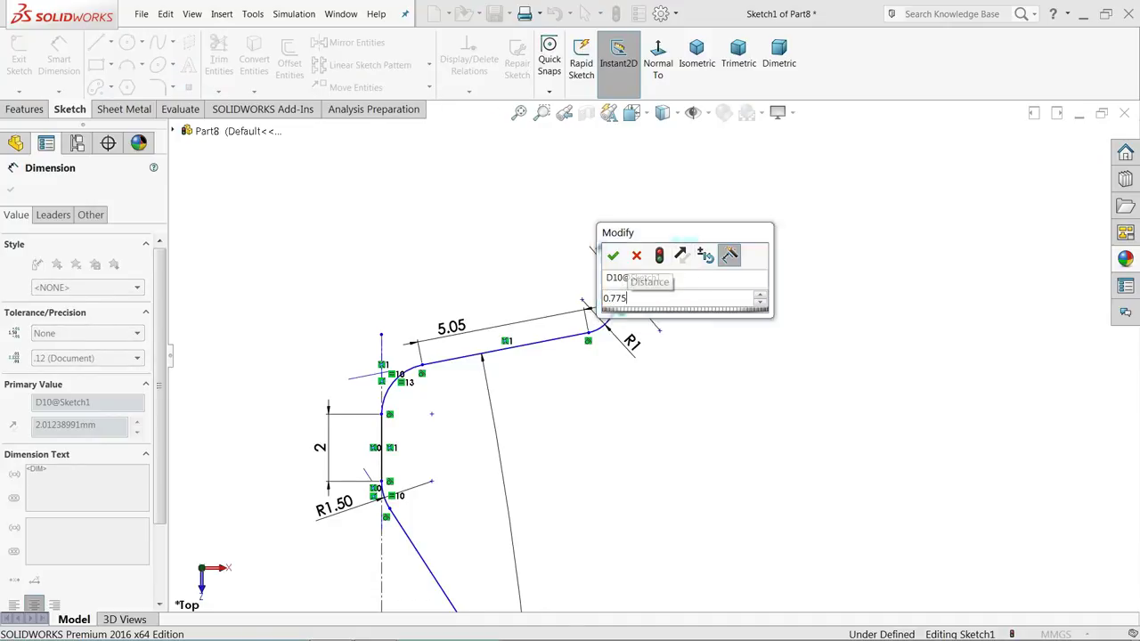
key(Return)
scroll(659, 294, up, 3)
key(Escape)
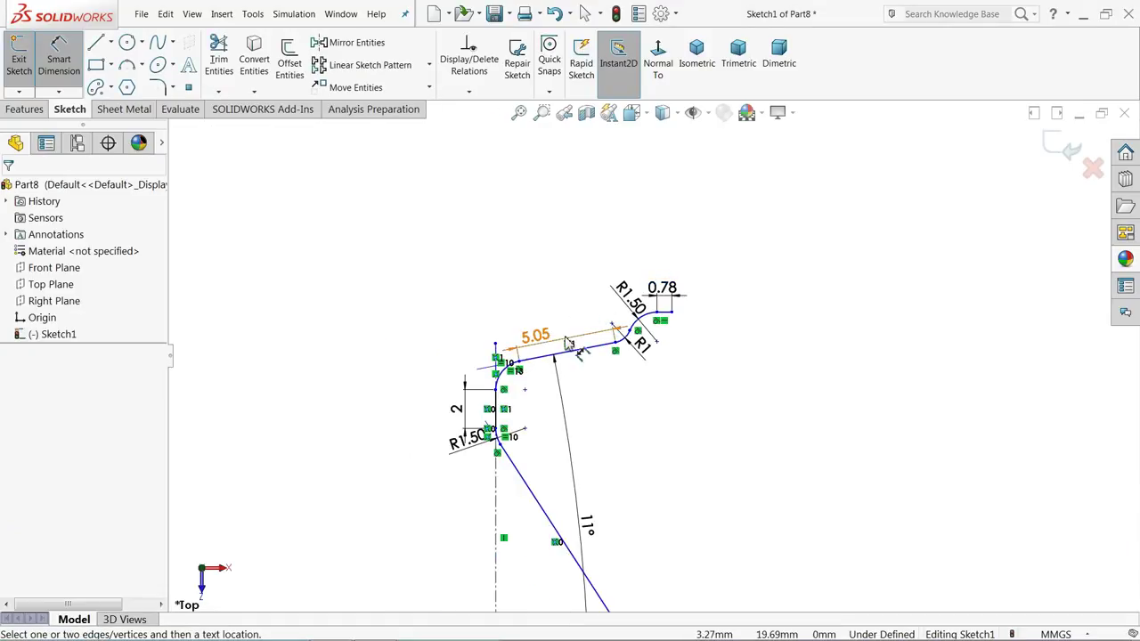
Dimension the horizontal distance from the vertical centerline to the free end of the top horizontal line as 8.775 mm
click(497, 472)
scroll(627, 299, down, 3)
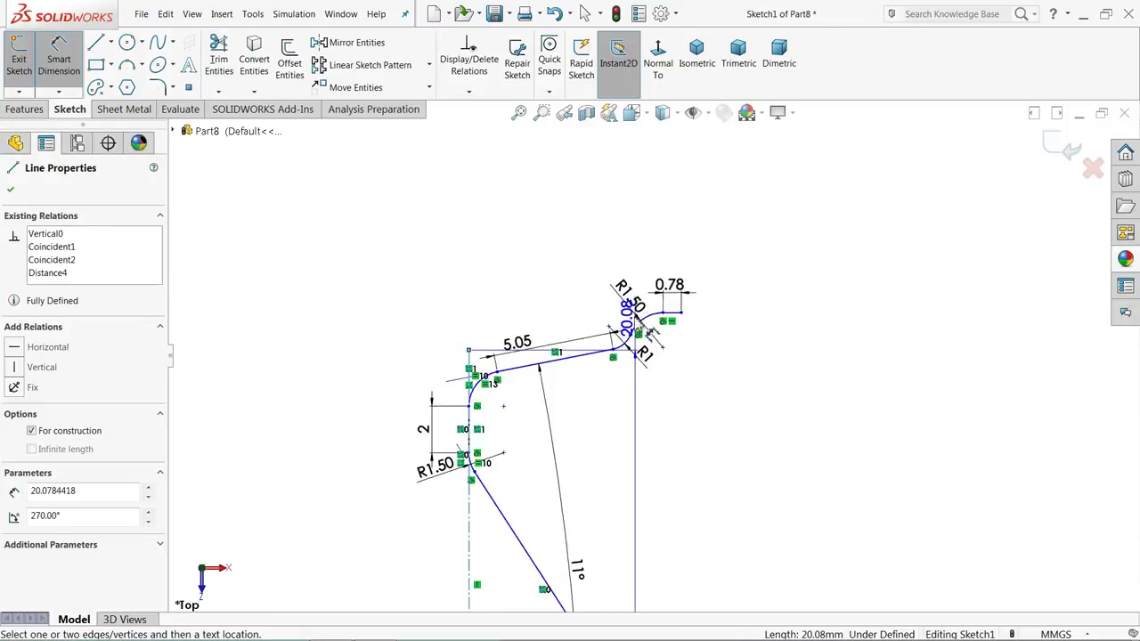
click(704, 315)
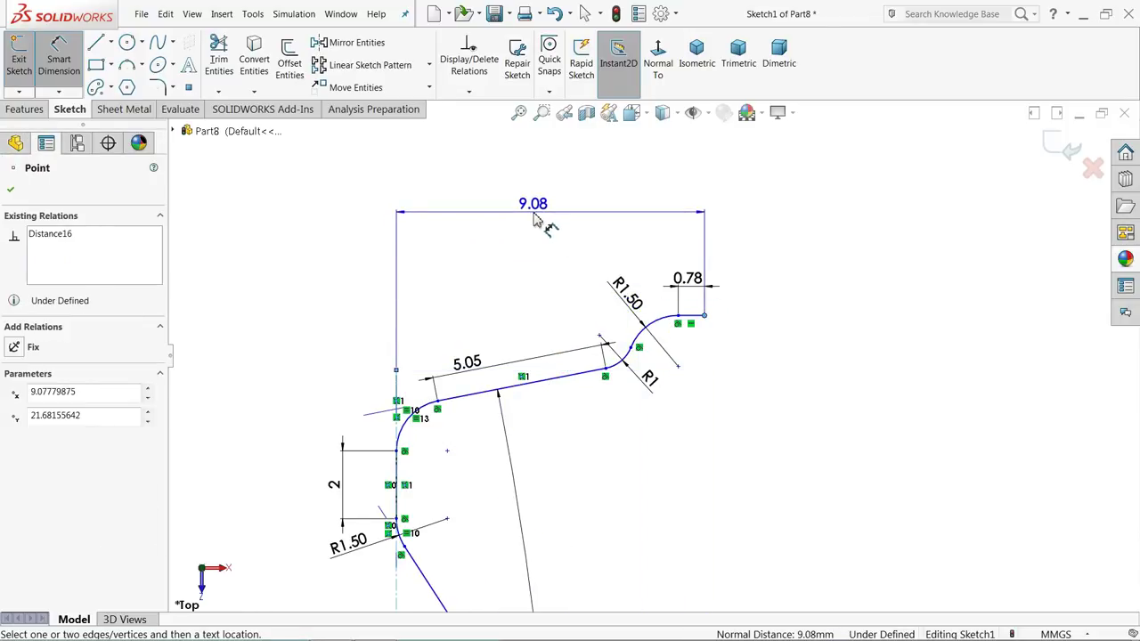
click(534, 220)
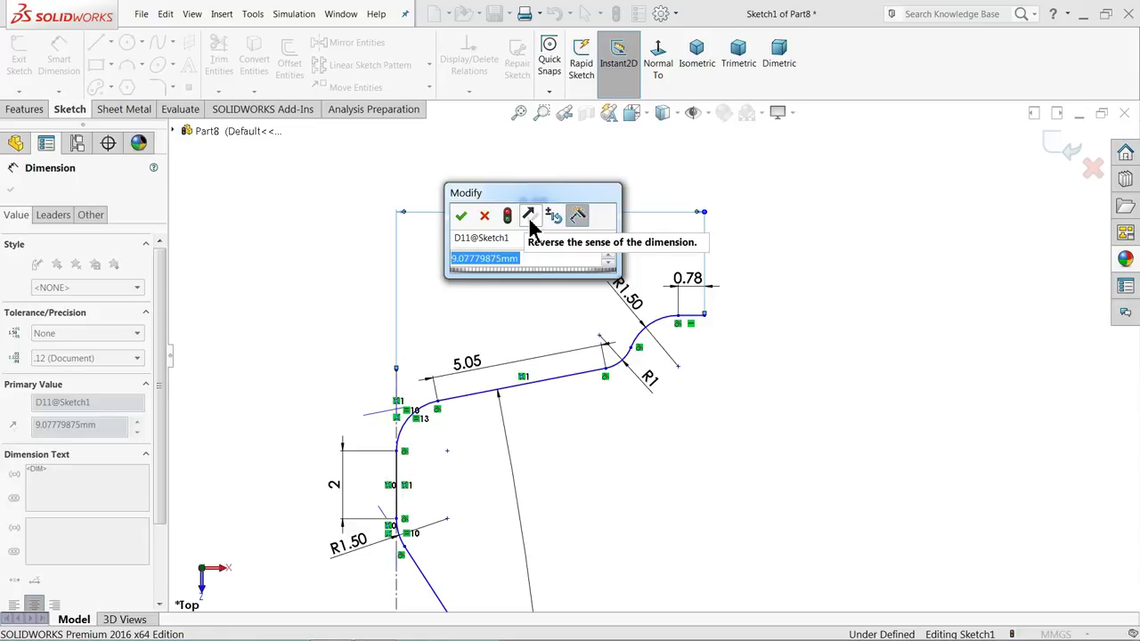
text(8.775)
key(Return)
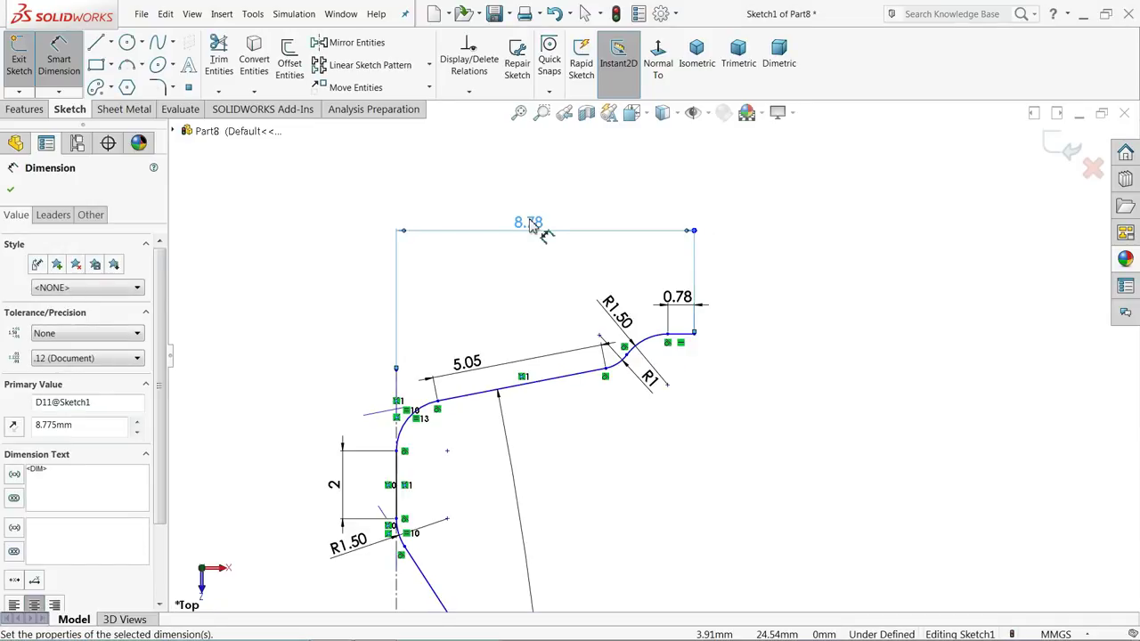
Dimension the vertical distance from the center of the fillet below the slanted line to the horizontal centerline as 14.578 mm
scroll(526, 300, up, 7)
scroll(650, 436, down, 5)
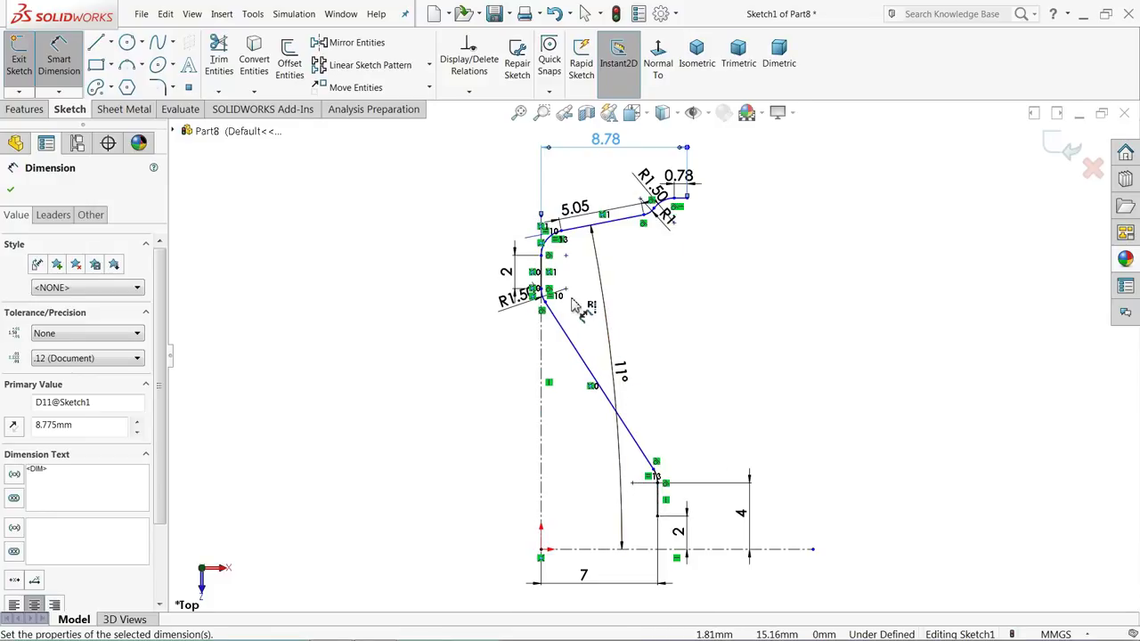
scroll(571, 285, down, 2)
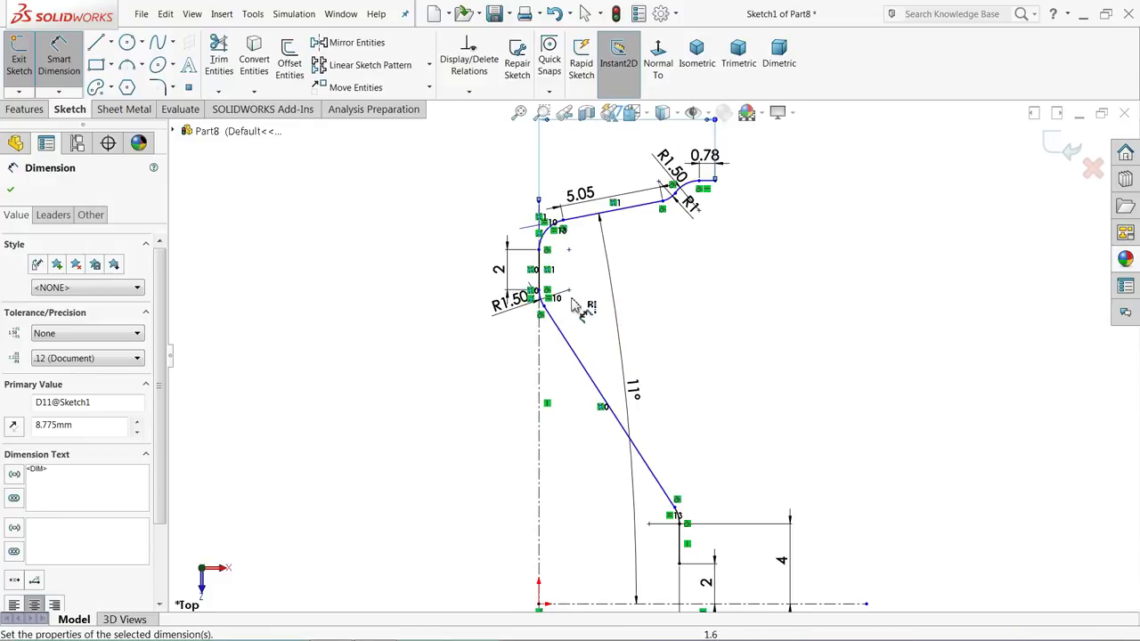
click(569, 251)
scroll(573, 258, up, 3)
click(587, 418)
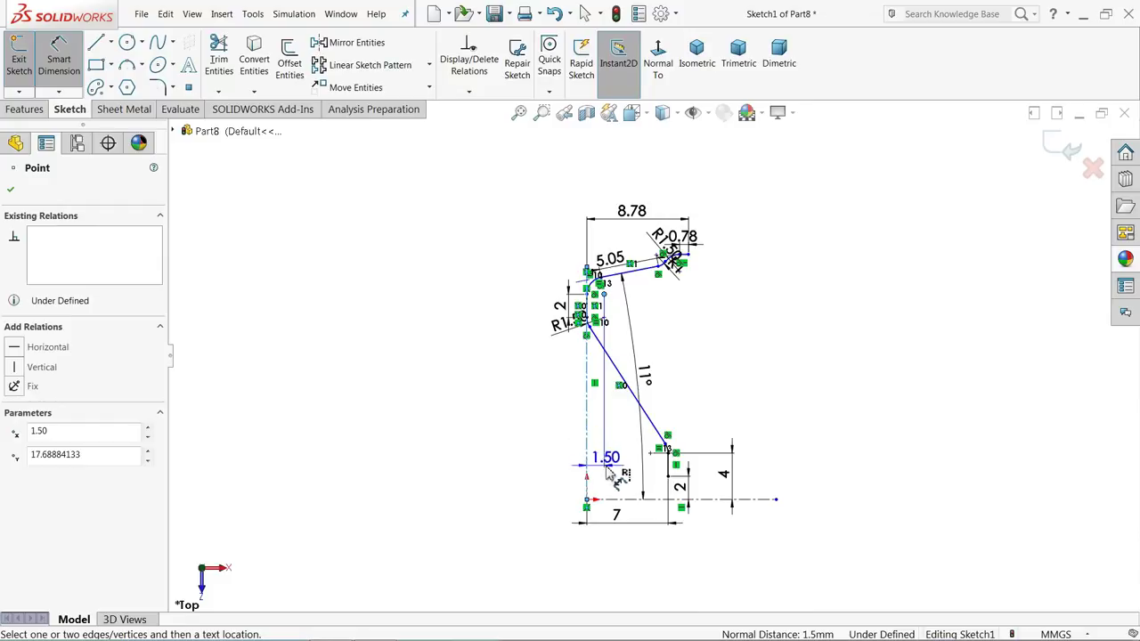
click(465, 400)
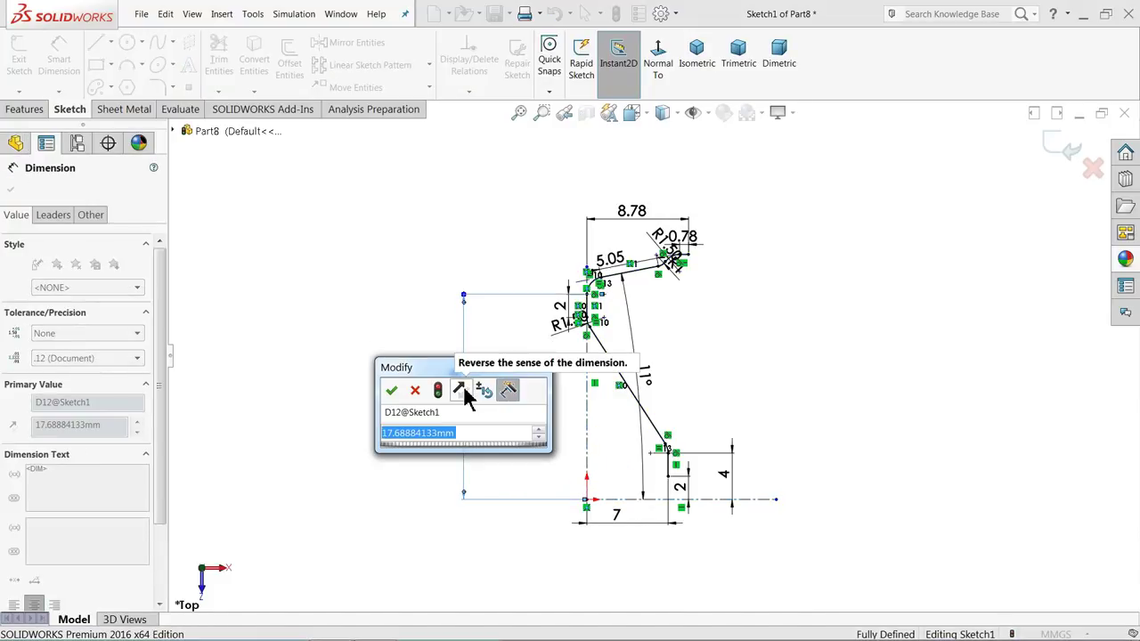
text(14)
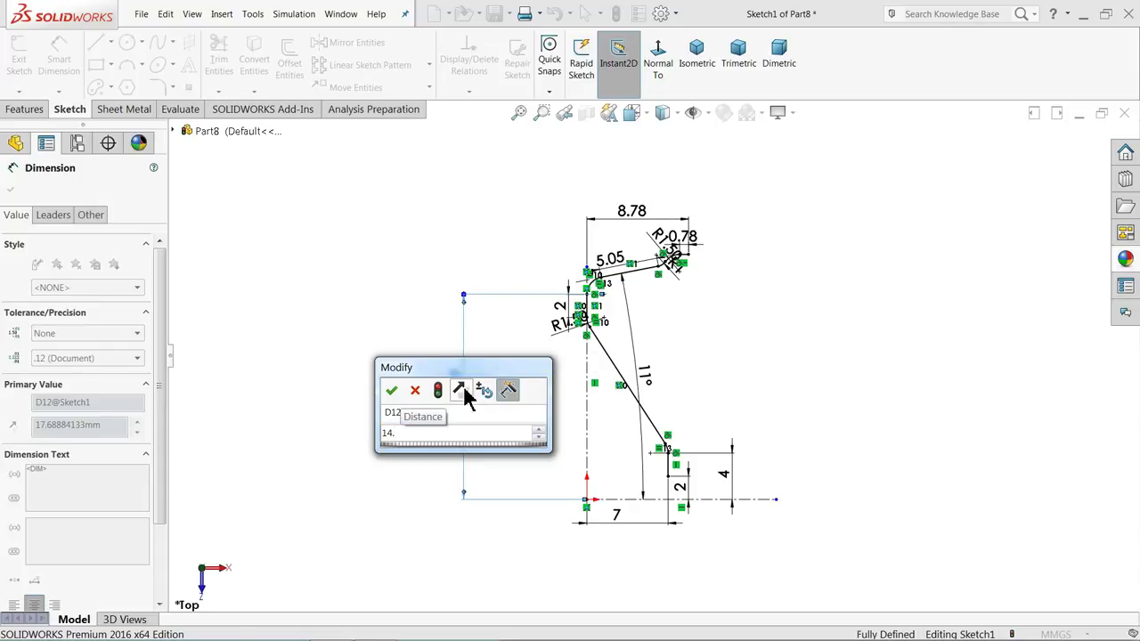
text(.578)
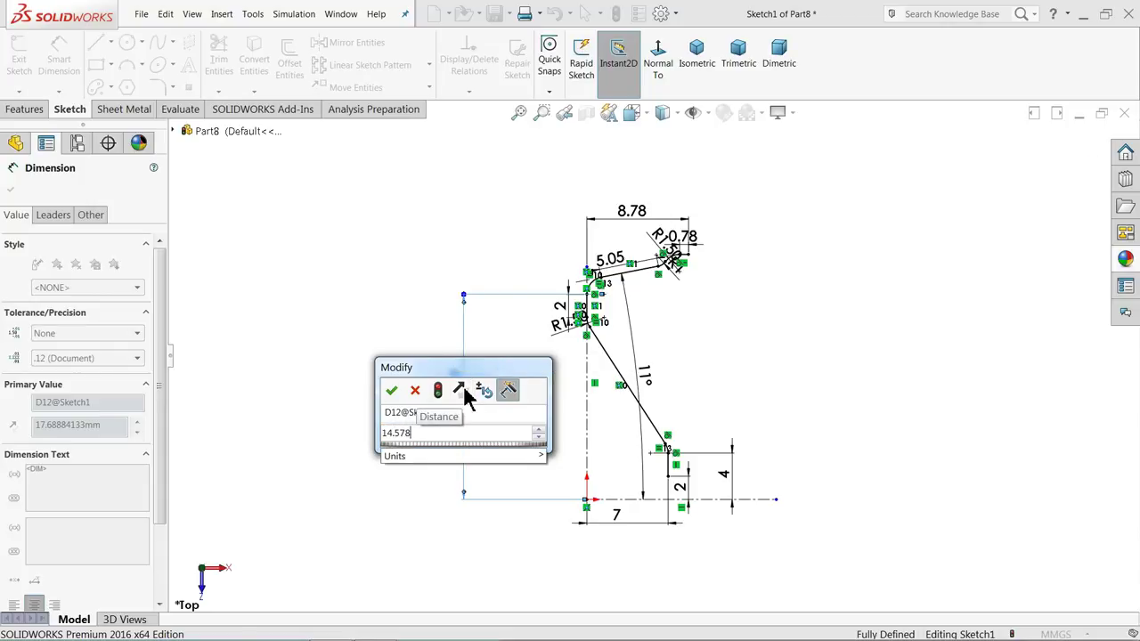
key(Return)
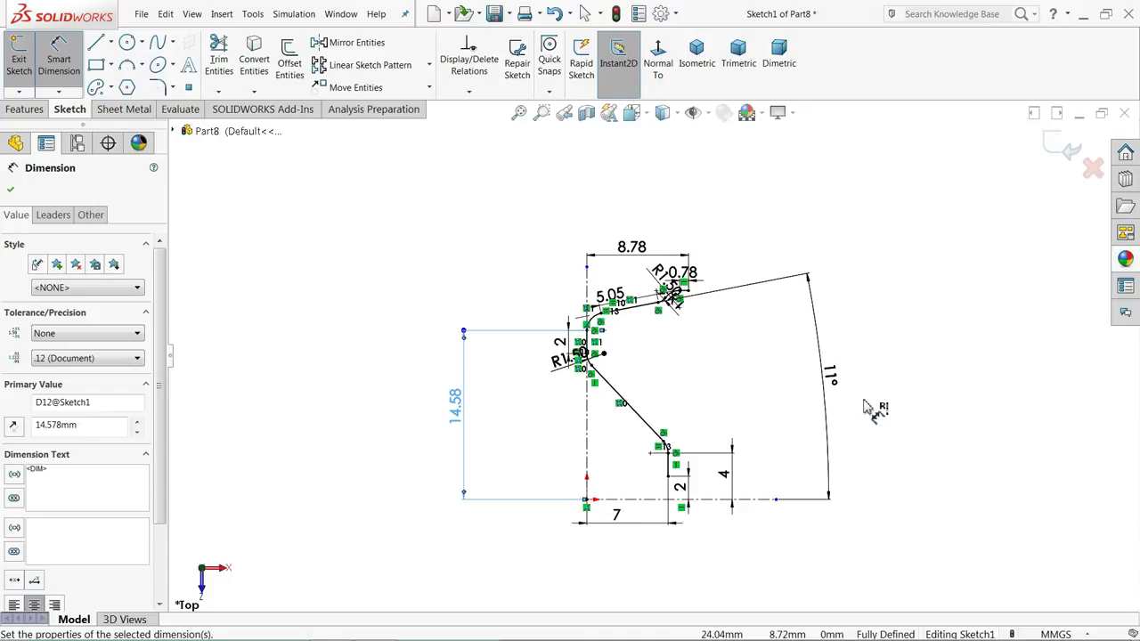
click(713, 354)
scroll(700, 368, down, 2)
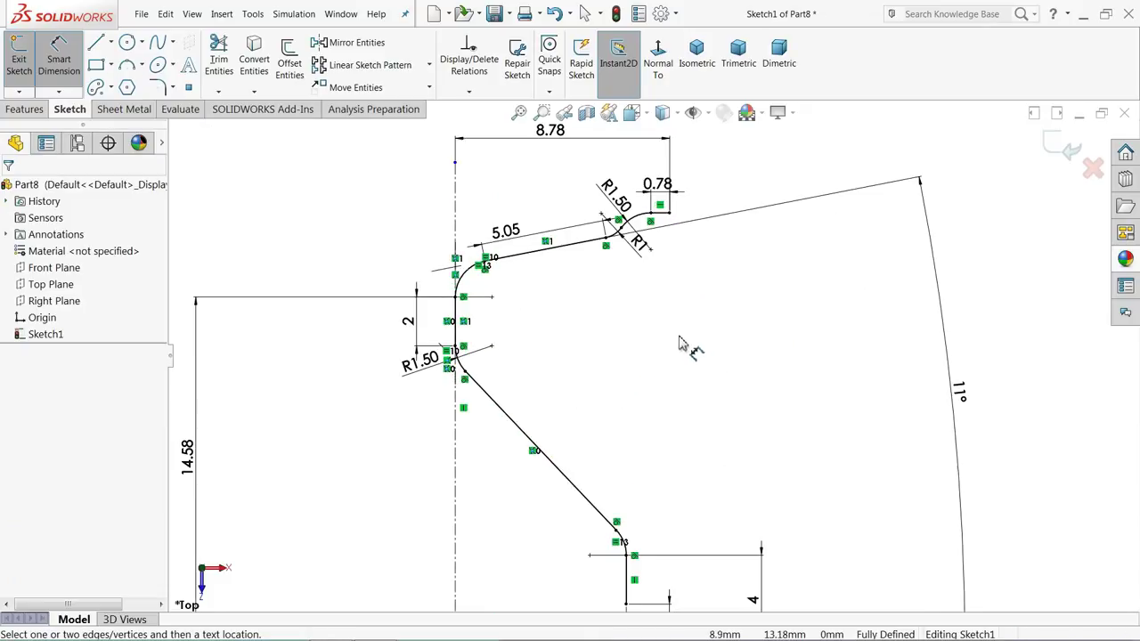
scroll(650, 271, down, 1)
scroll(631, 294, up, 3)
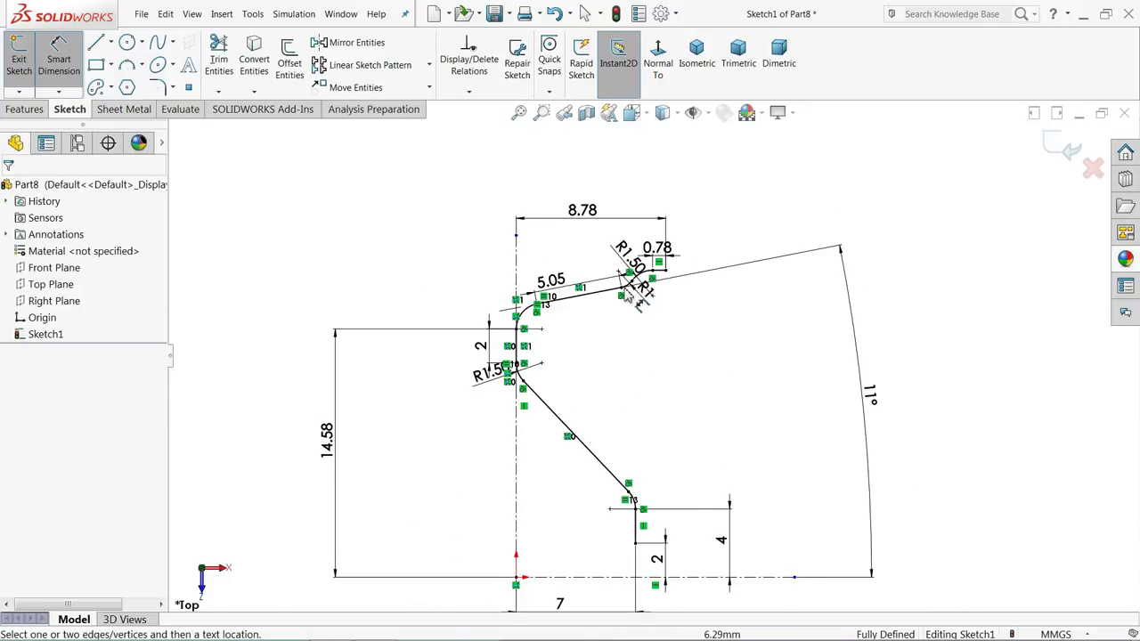
scroll(657, 395, down, 2)
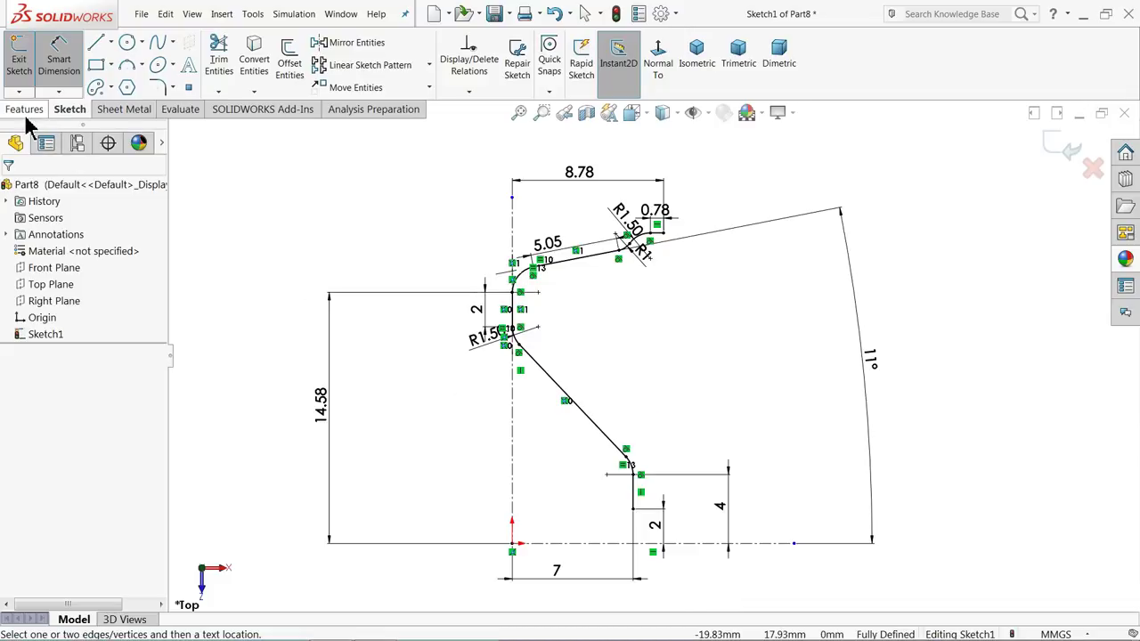
Try to revolve the automatically closed profile 360° about the horizontal centerline as a one-direction thin feature 0.75 mm thick
click(27, 109)
click(74, 80)
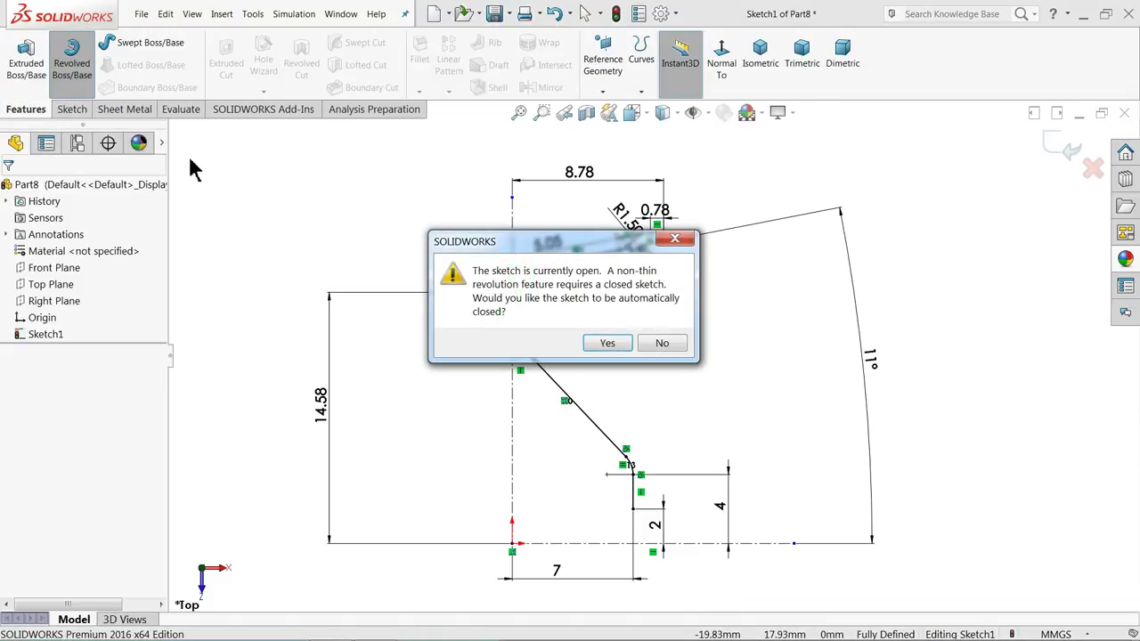
click(607, 347)
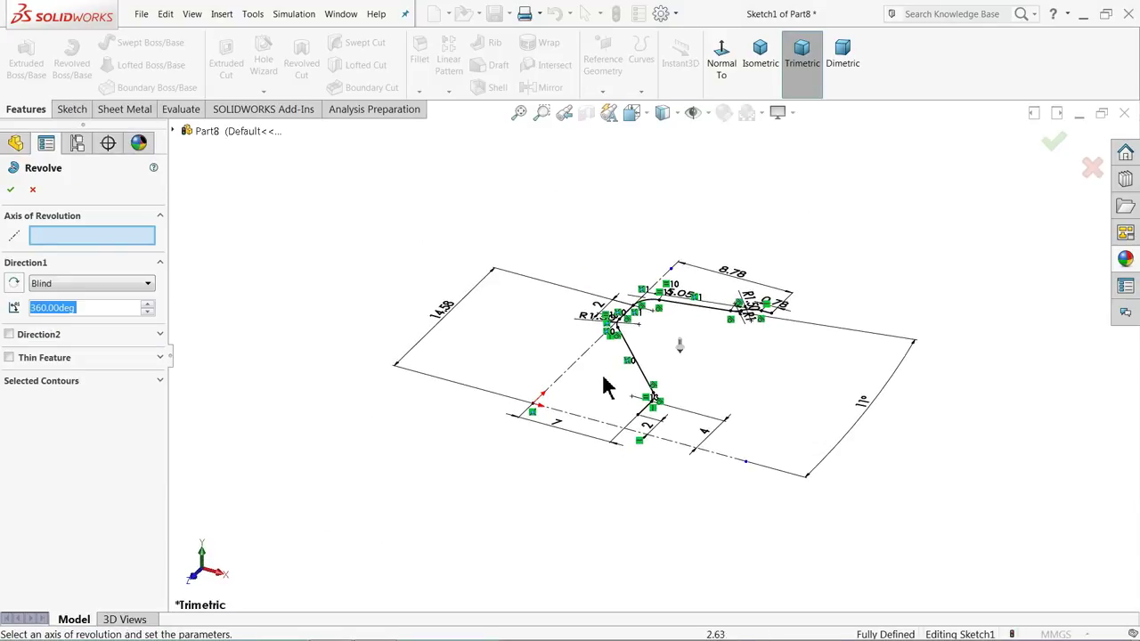
click(598, 424)
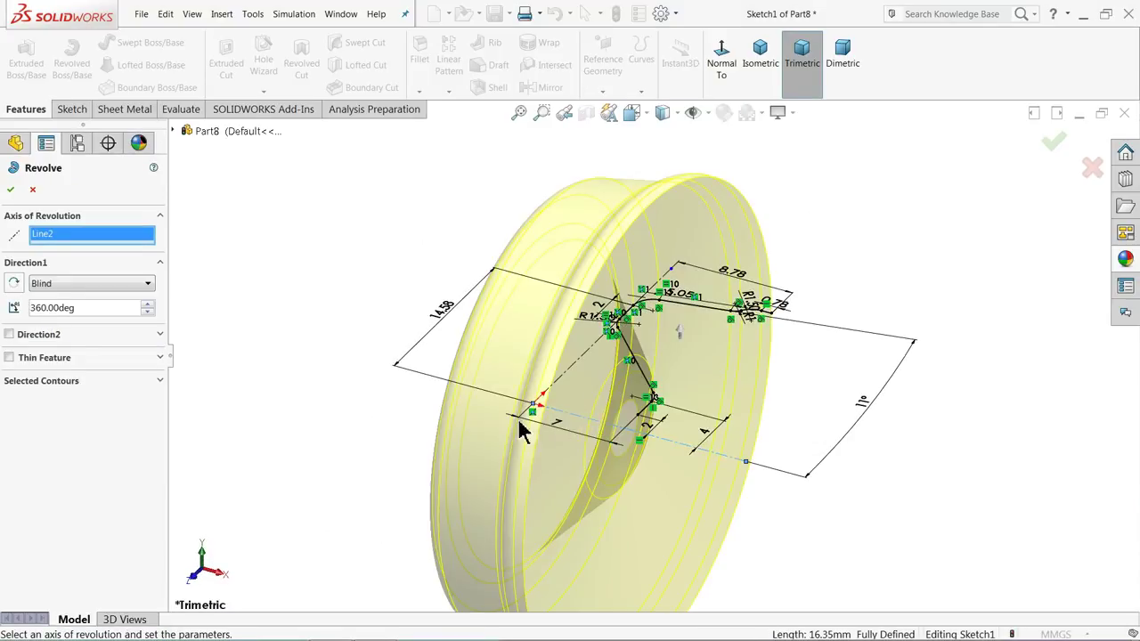
click(9, 357)
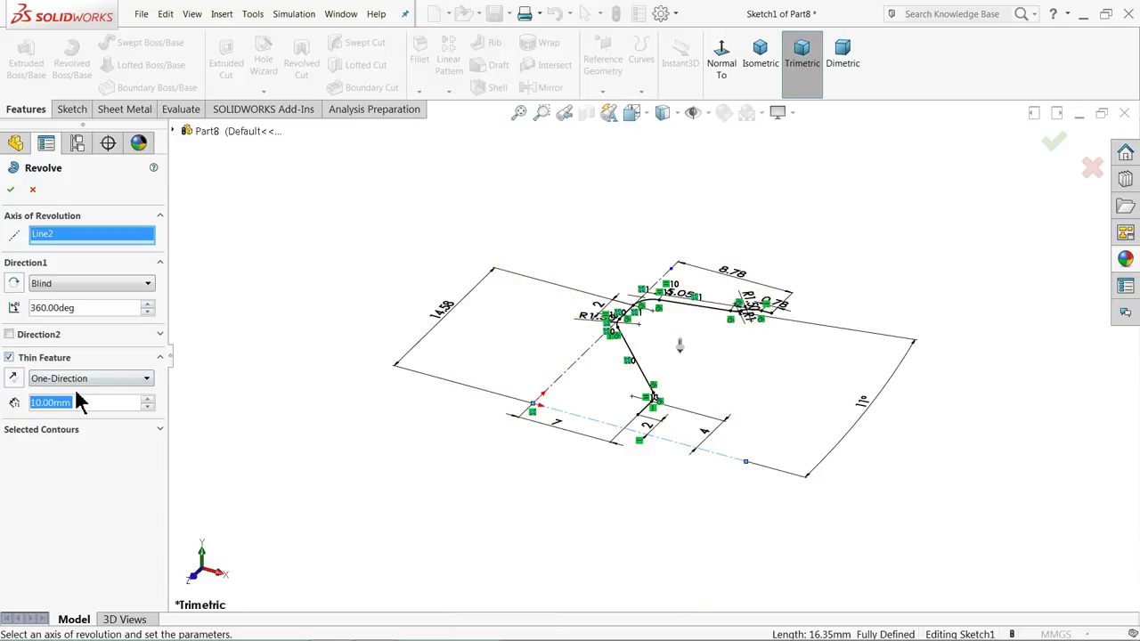
text(0.75)
key(Return)
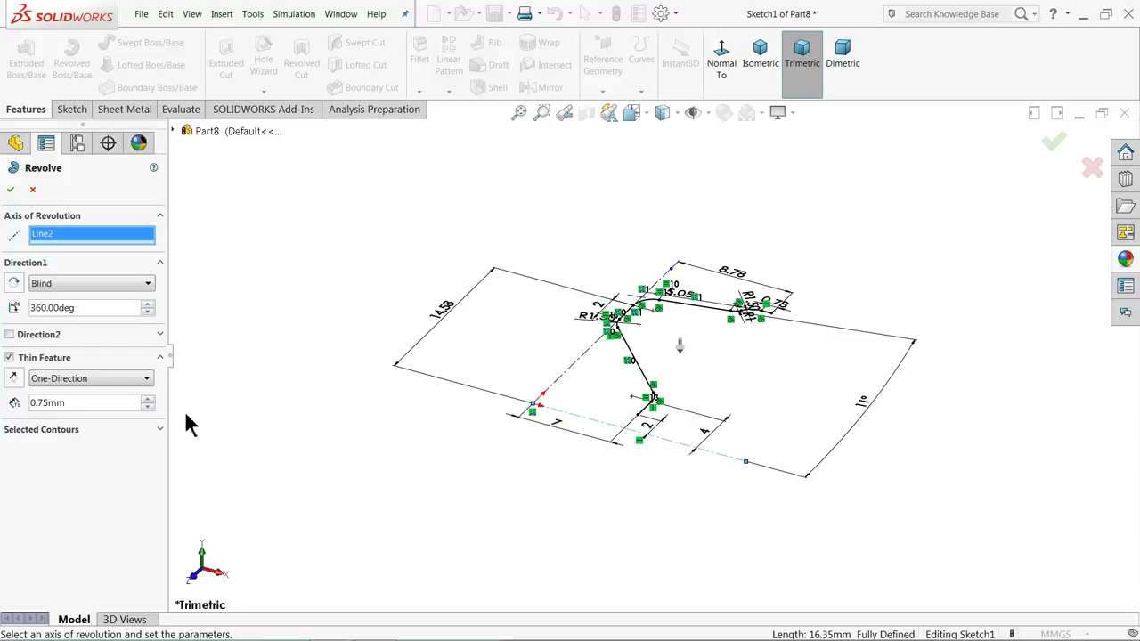
mouse_move(275, 375)
middle_down()
mouse_move(281, 398)
mouse_move(277, 389)
middle_up()
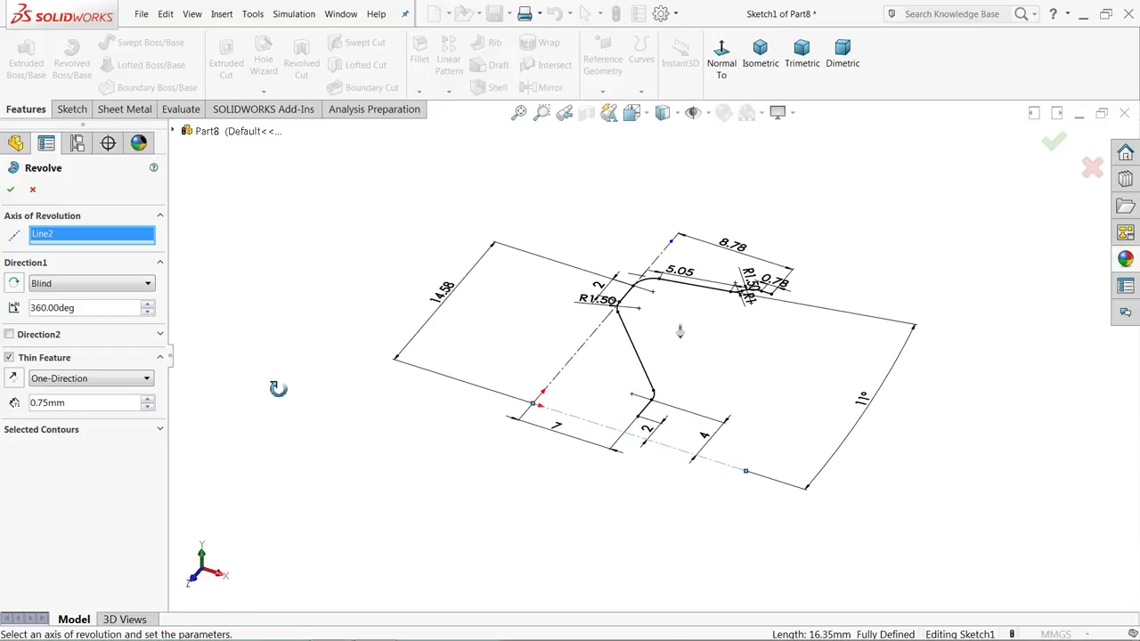
click(14, 381)
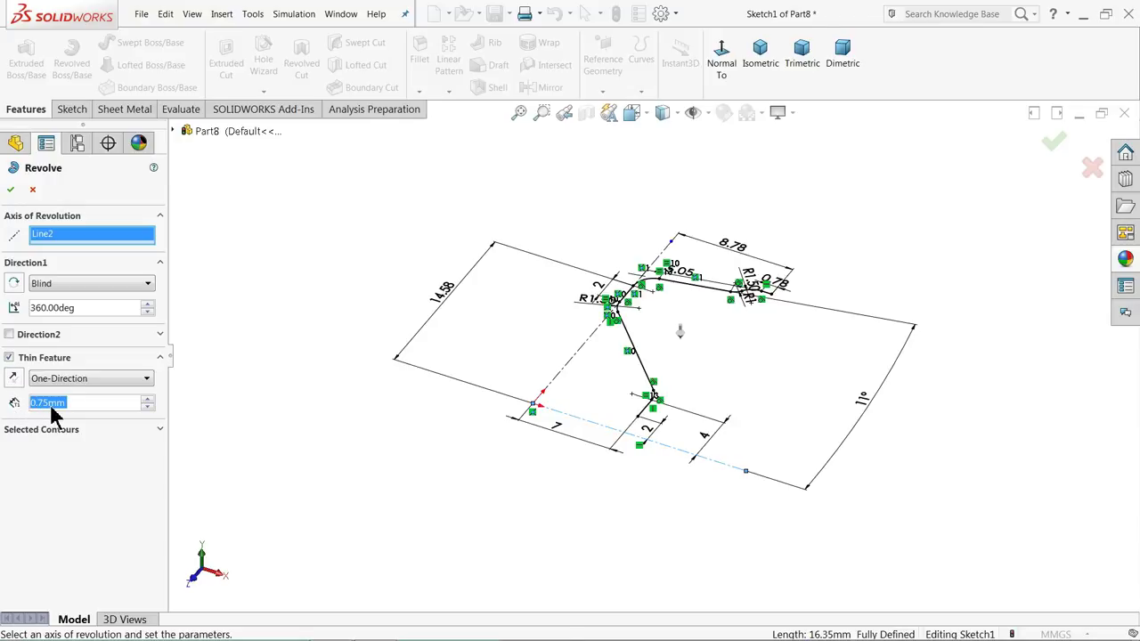
click(10, 191)
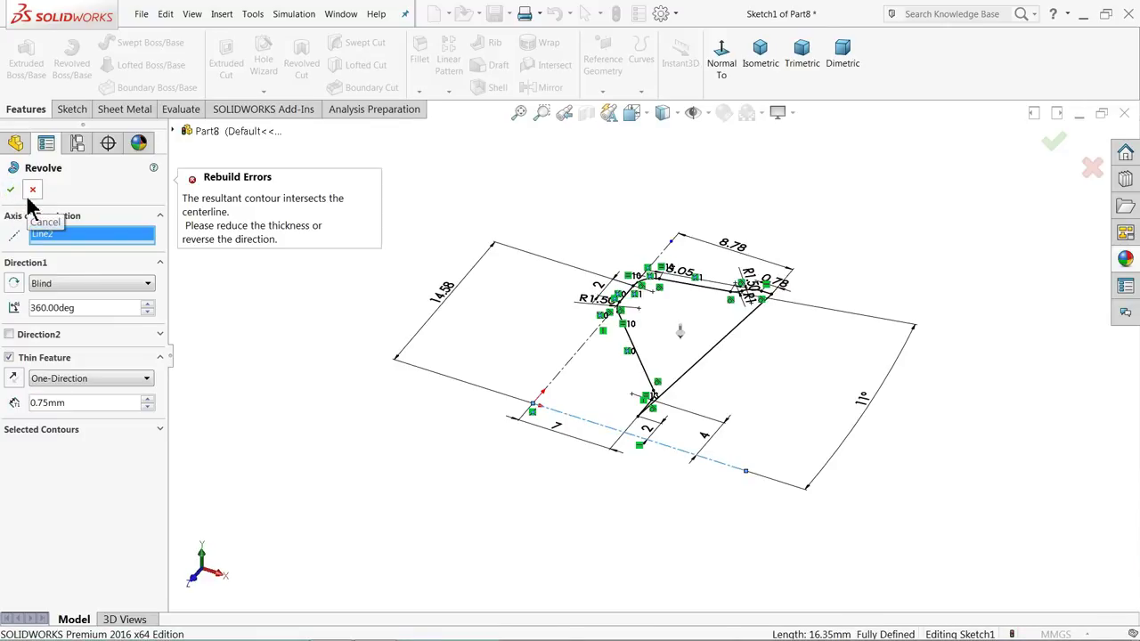
click(40, 378)
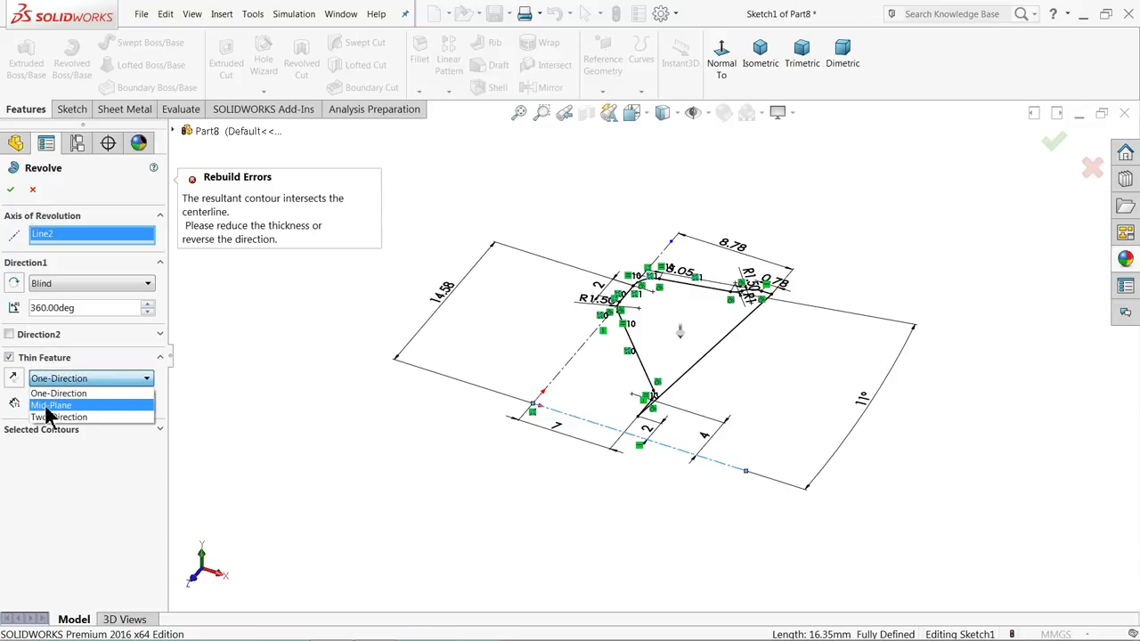
click(46, 409)
click(49, 382)
click(51, 418)
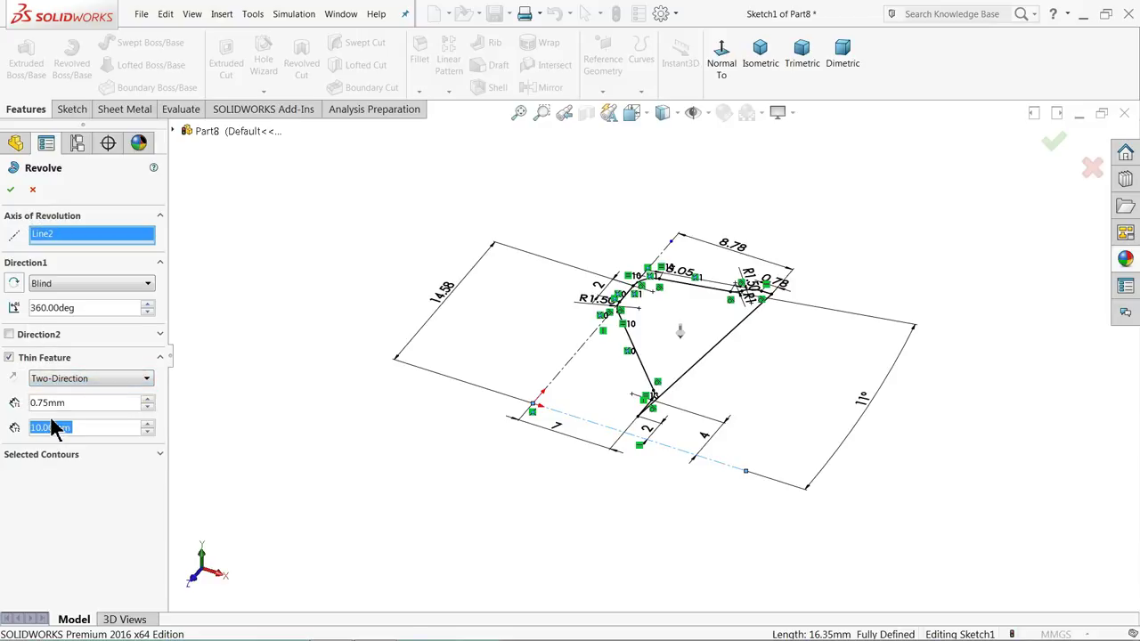
click(10, 358)
mouse_move(328, 386)
middle_down()
mouse_move(262, 341)
mouse_move(273, 364)
mouse_move(316, 381)
middle_up()
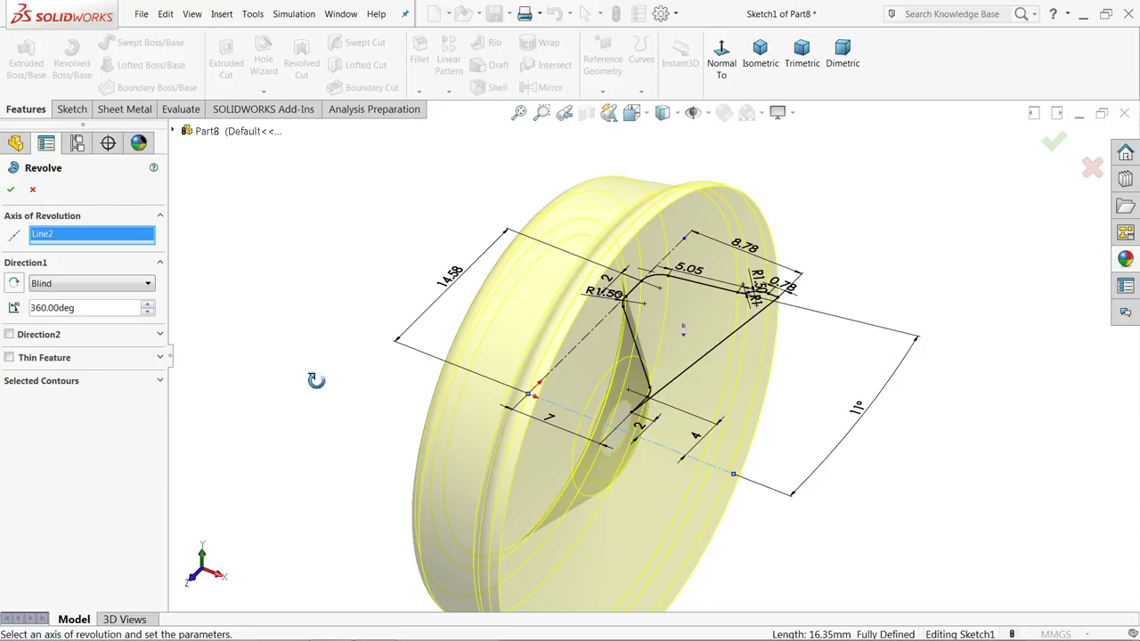
middle_drag(317, 380, 318, 389)
scroll(318, 389, up, 1)
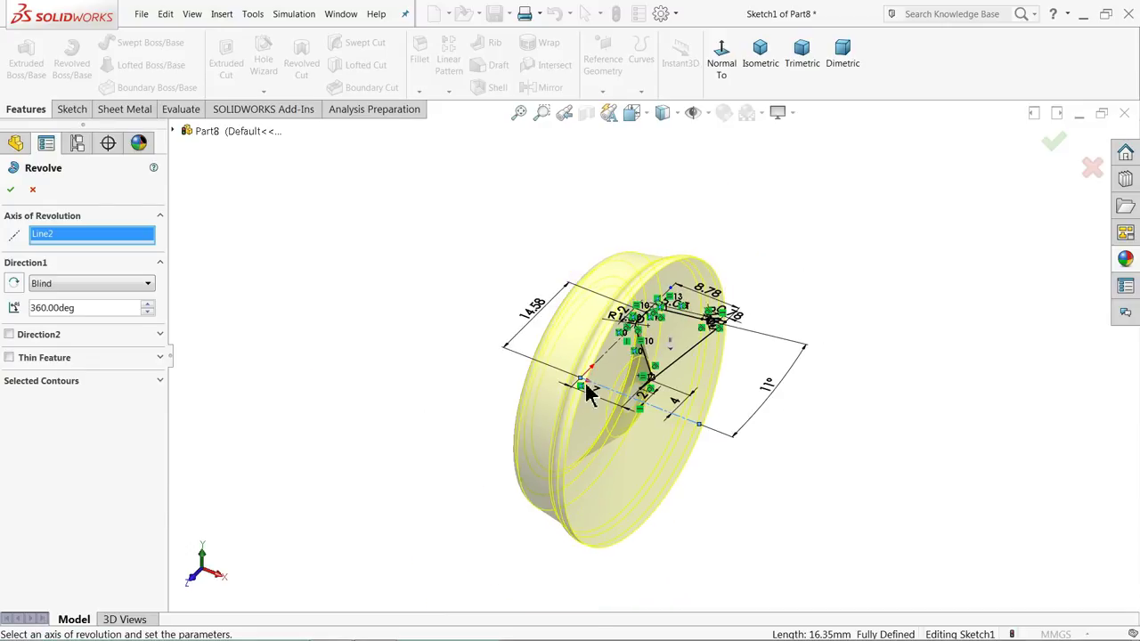
scroll(682, 413, down, 1)
mouse_move(499, 418)
middle_down()
mouse_move(517, 407)
mouse_move(514, 551)
mouse_move(478, 537)
mouse_move(508, 538)
middle_up()
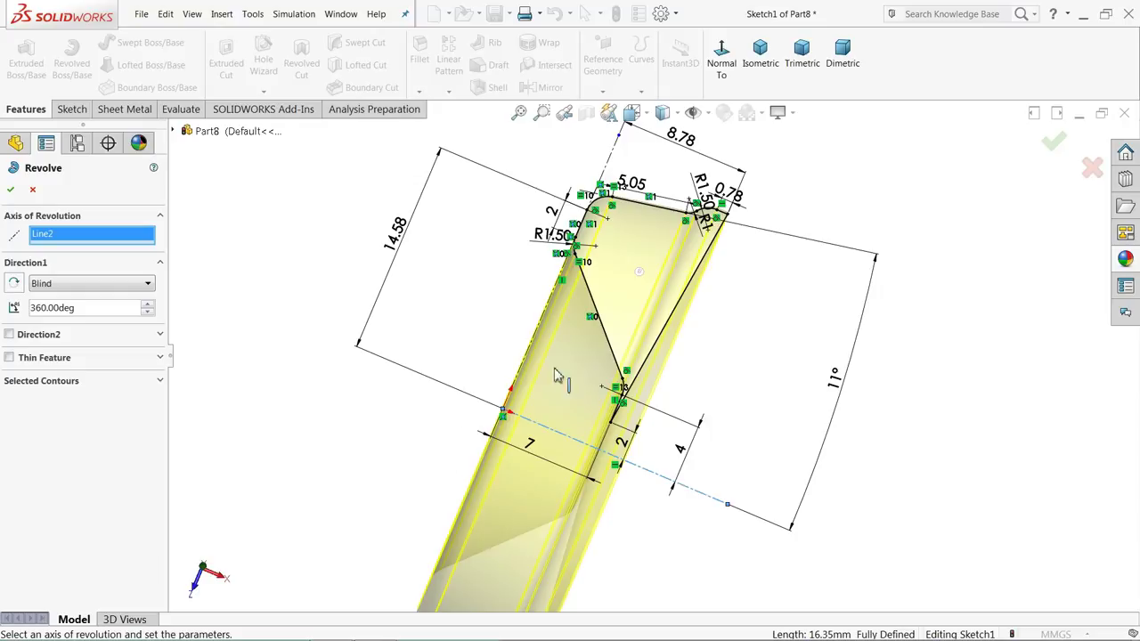
scroll(552, 374, down, 2)
mouse_move(693, 348)
middle_down()
mouse_move(674, 344)
mouse_move(686, 350)
middle_up()
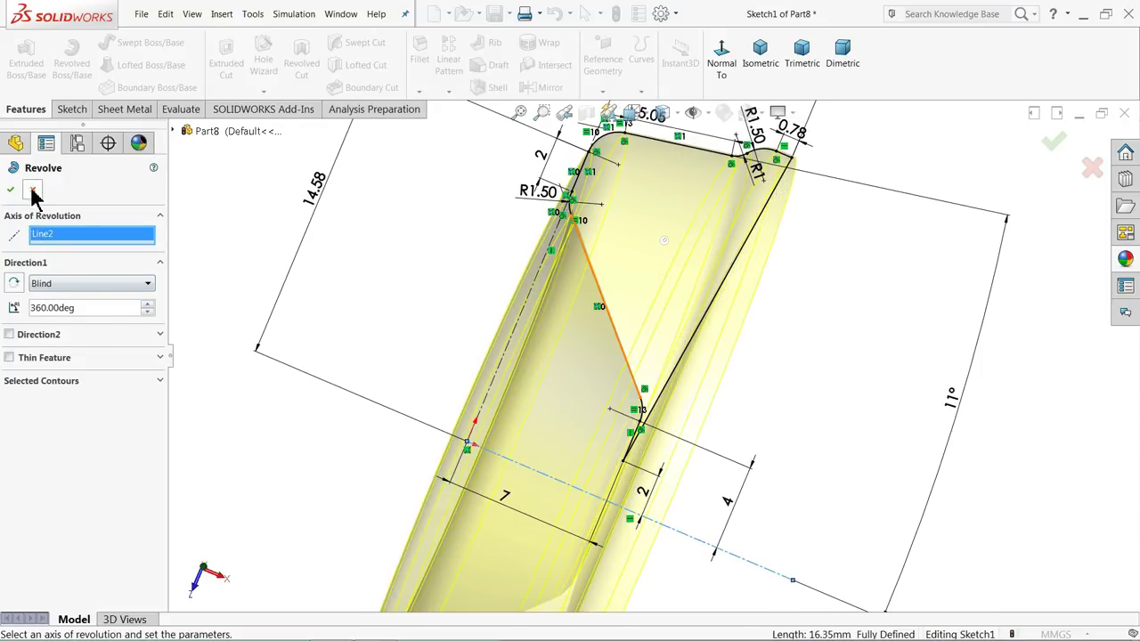
click(32, 190)
Delete the slanted closing line that joins the two free ends of the profile
scroll(563, 333, up, 3)
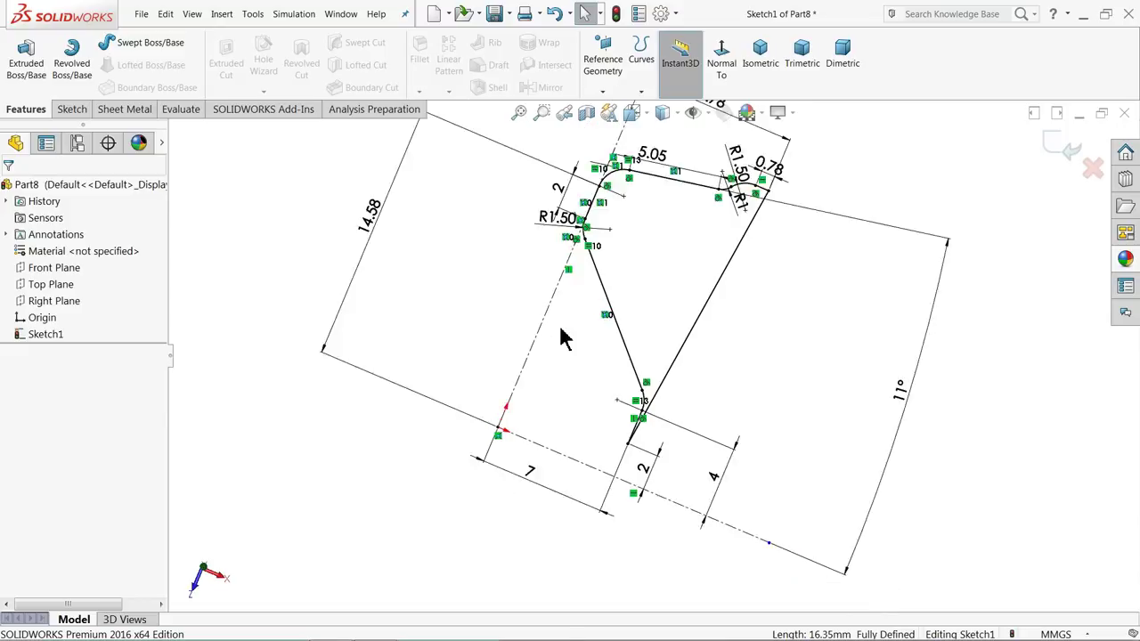
click(722, 79)
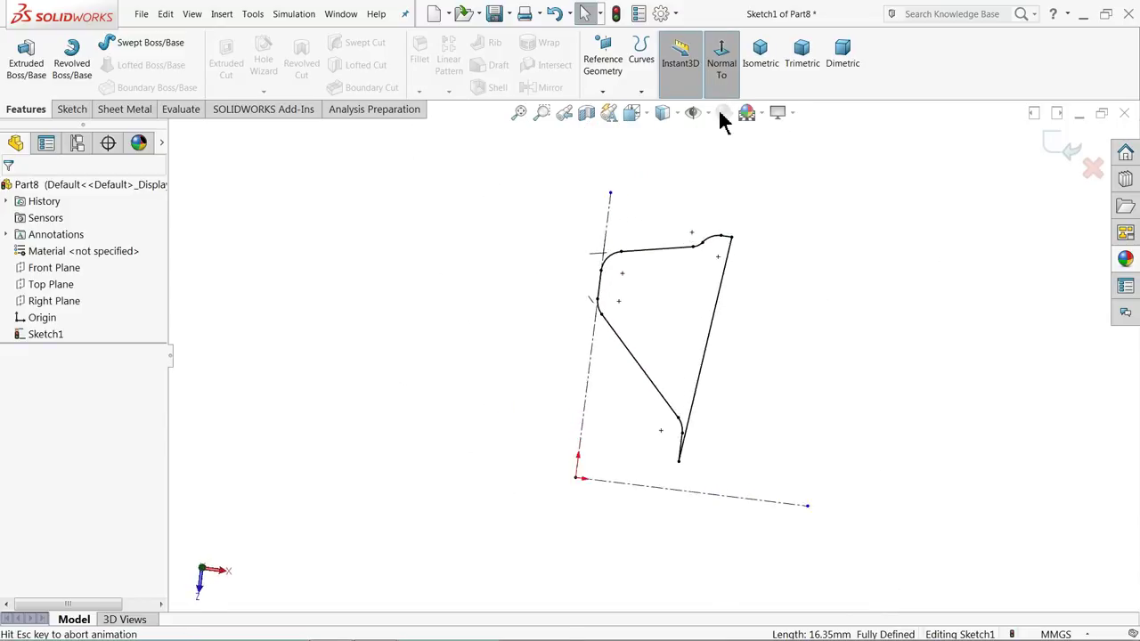
click(712, 325)
key(Delete)
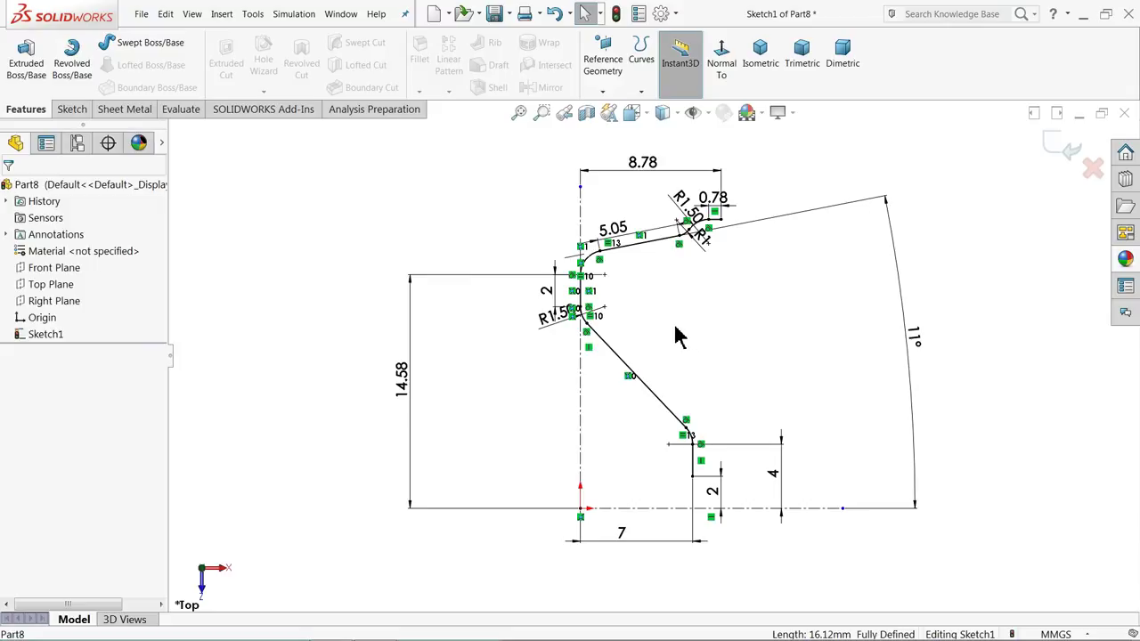
Revolve the open profile 360° about the horizontal centerline as a one-direction thin feature 0.75 mm thick, without closing the sketch
click(71, 80)
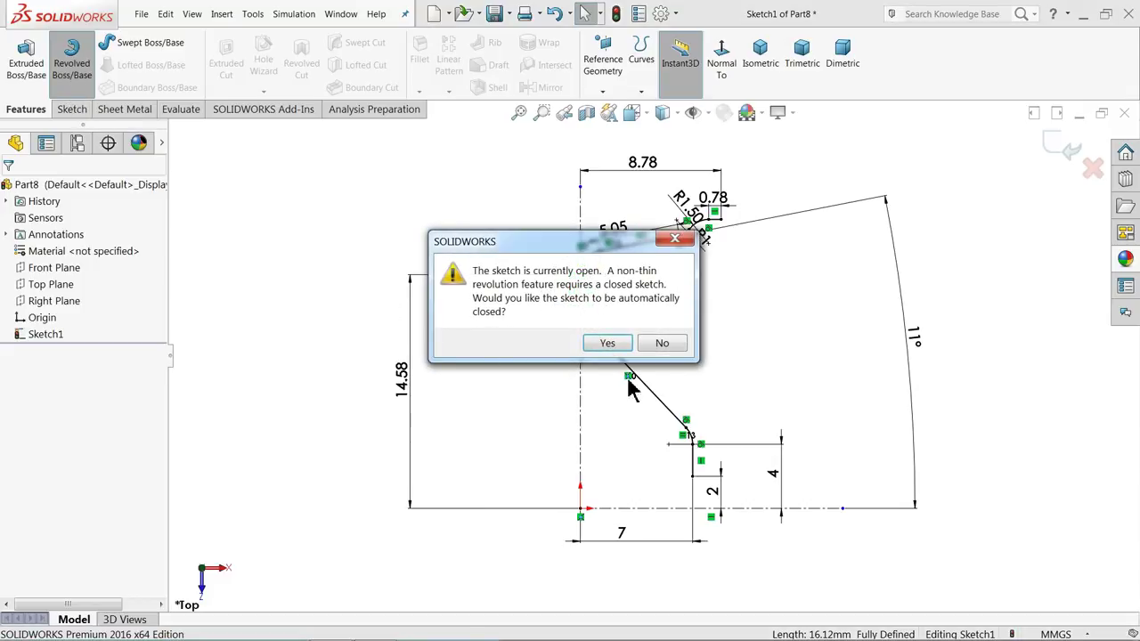
click(663, 344)
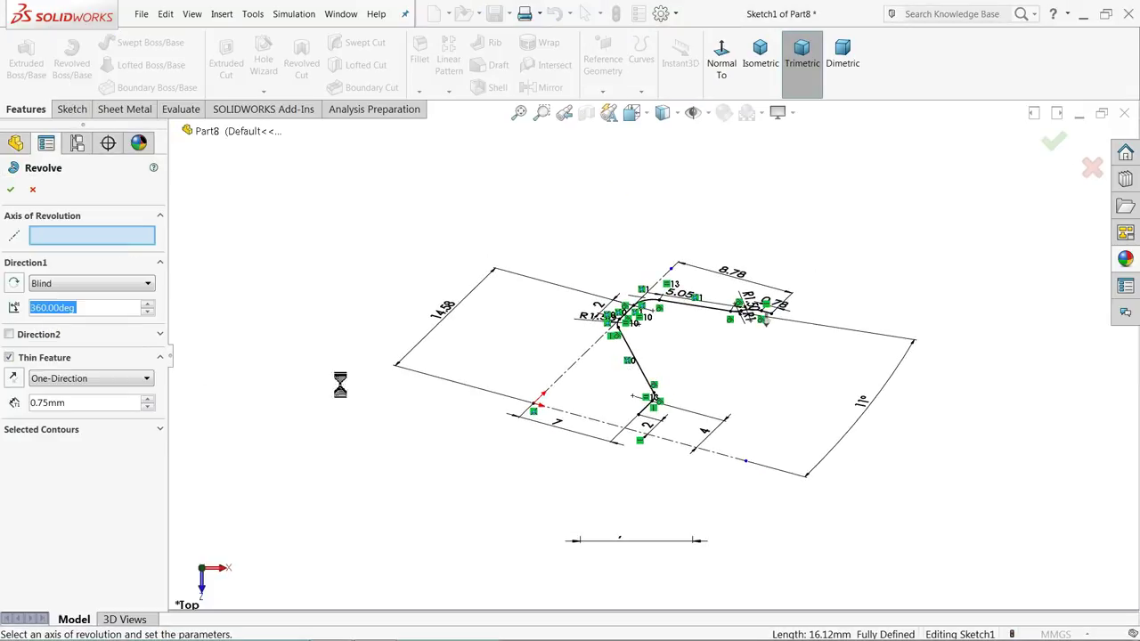
click(588, 423)
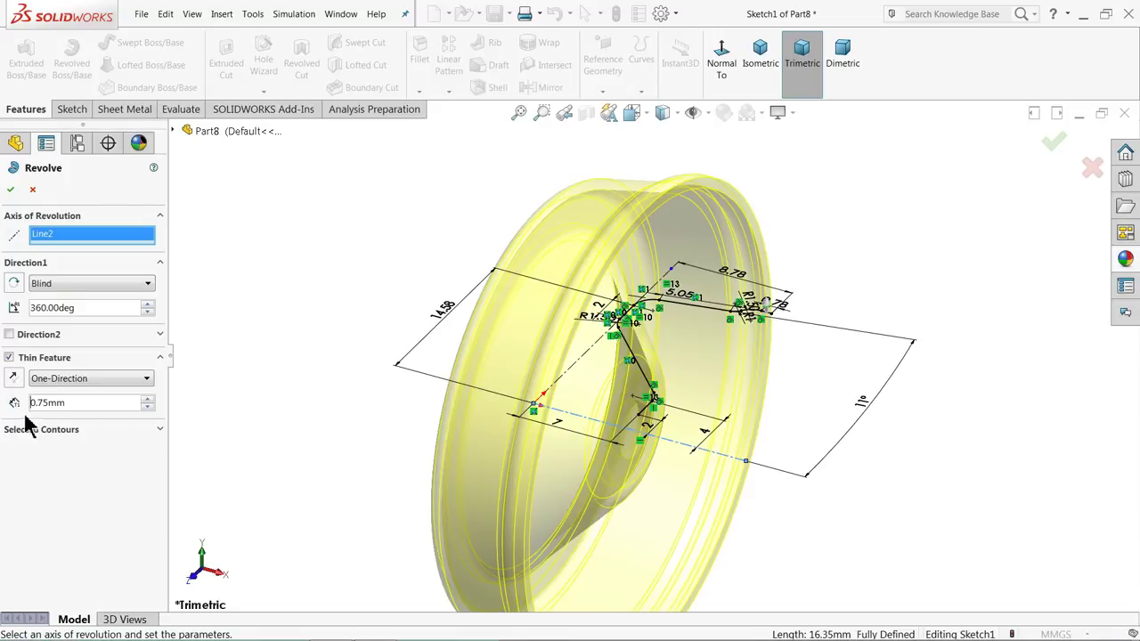
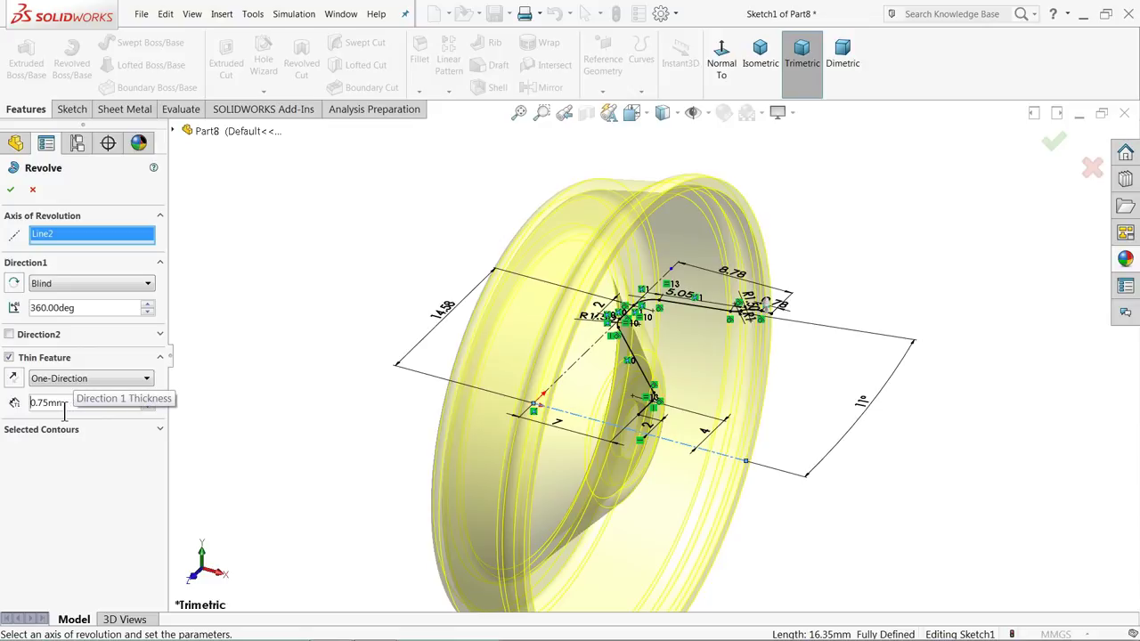
click(10, 192)
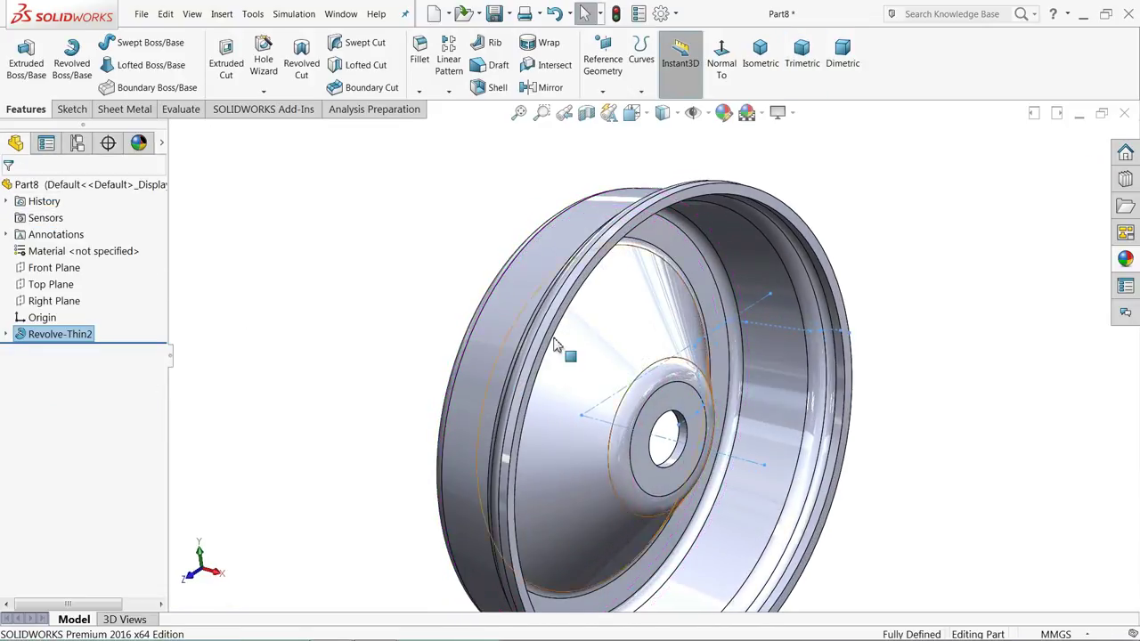
scroll(704, 250, down, 5)
click(662, 211)
scroll(439, 247, up, 5)
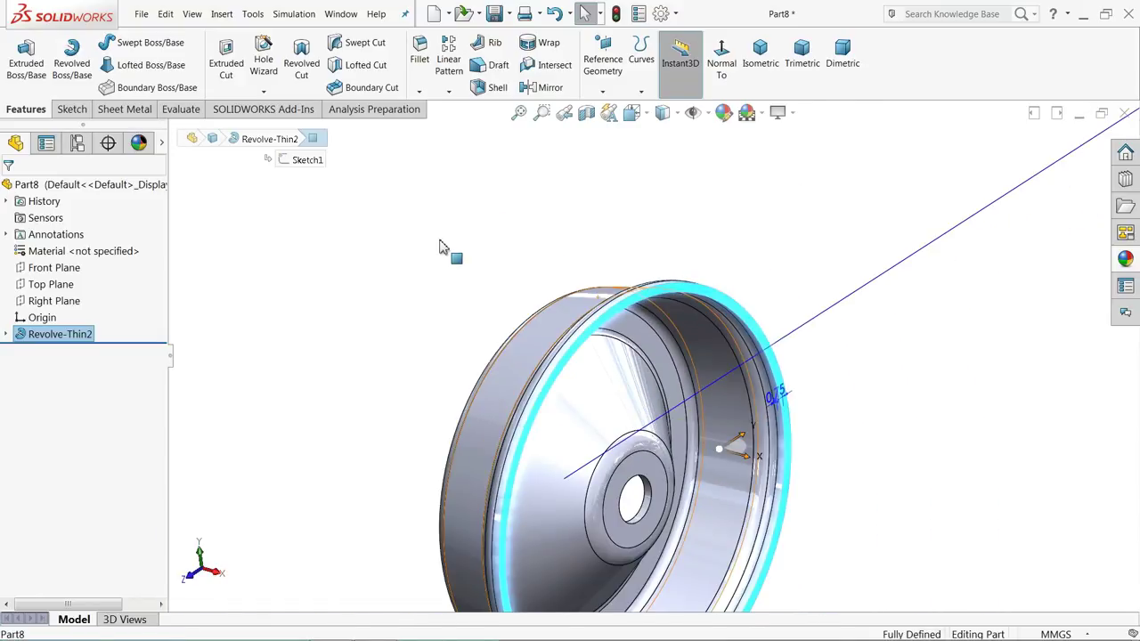
scroll(439, 246, up, 3)
click(428, 248)
scroll(664, 424, down, 3)
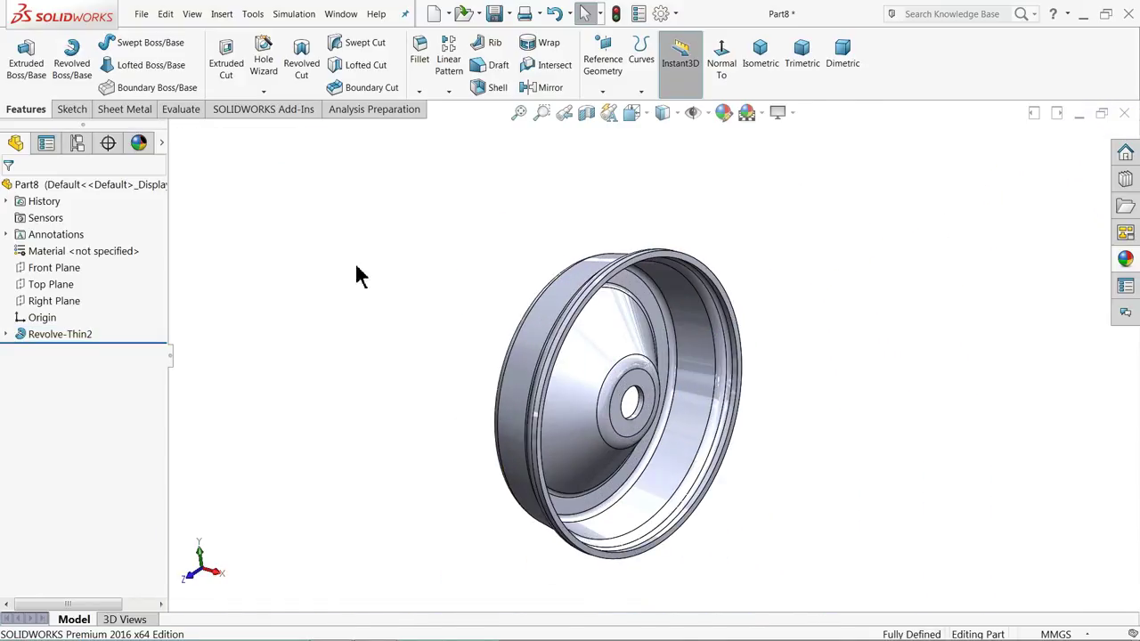
Mirror the revolved wheel body about the Right Plane with the solids merged
click(73, 305)
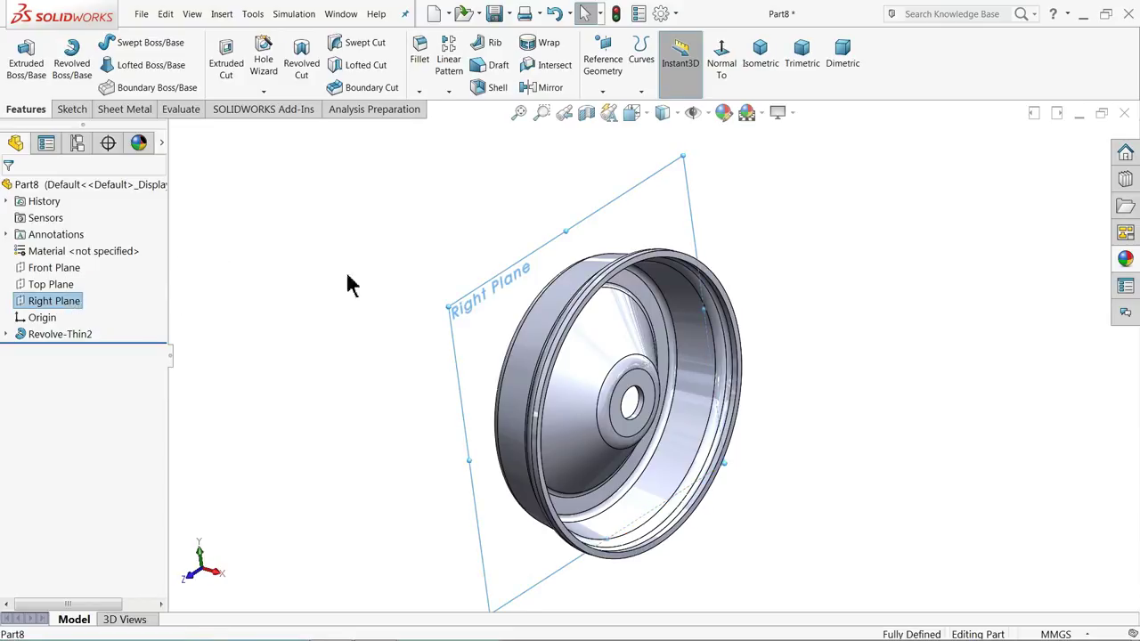
click(545, 87)
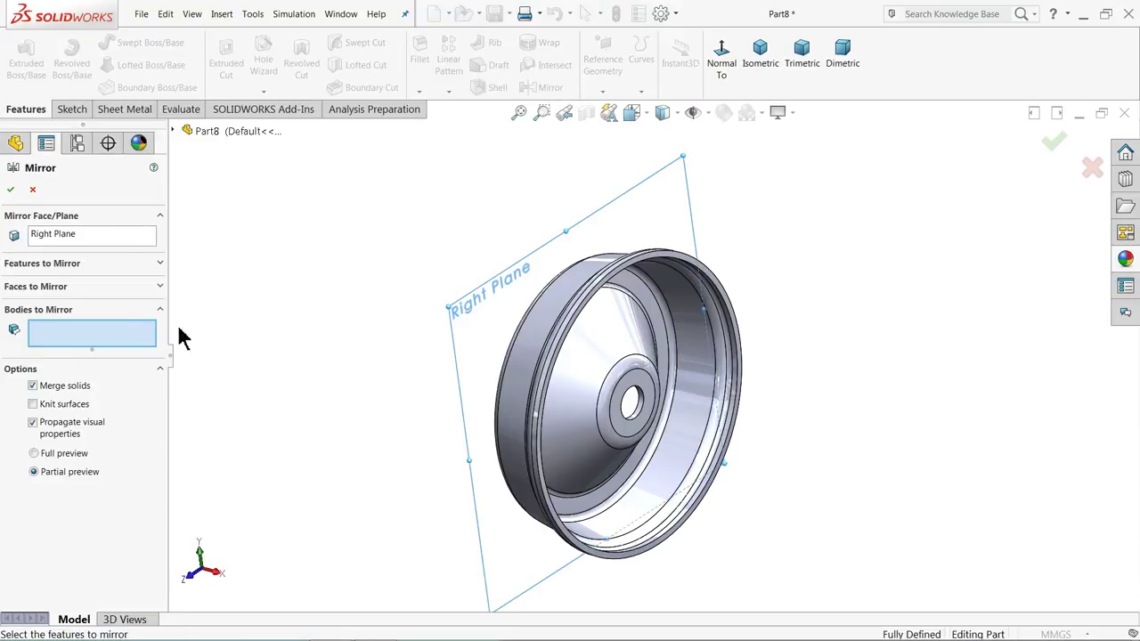
click(583, 344)
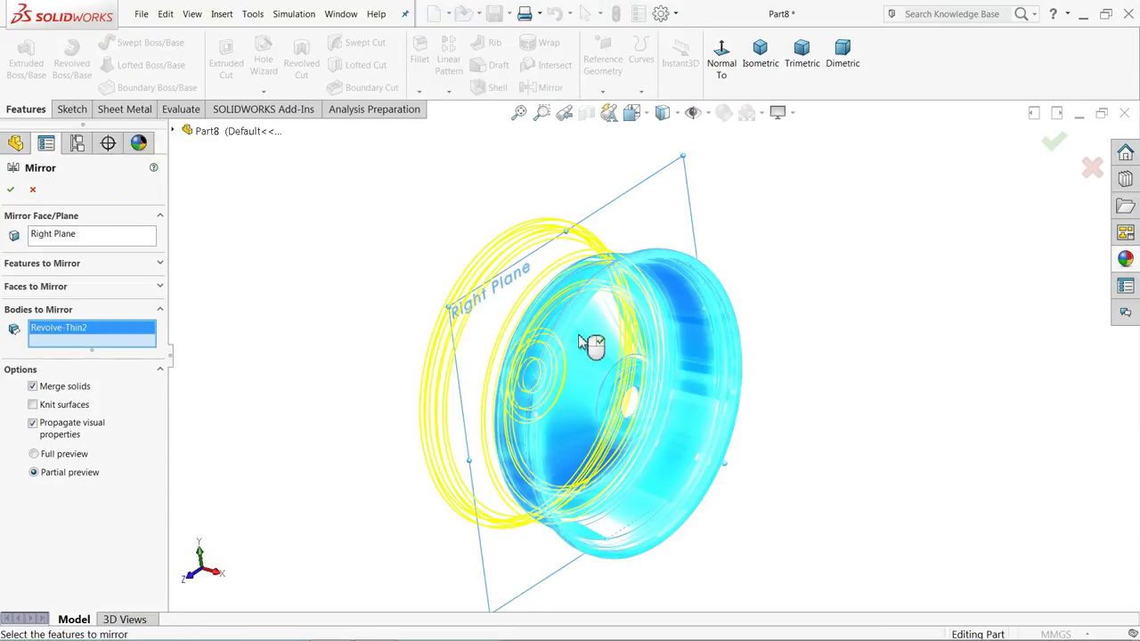
click(12, 189)
mouse_move(303, 315)
middle_down()
mouse_move(440, 341)
mouse_move(328, 313)
mouse_move(311, 321)
middle_up()
Apply the satin finish stainless steel appearance to the whole part
click(123, 186)
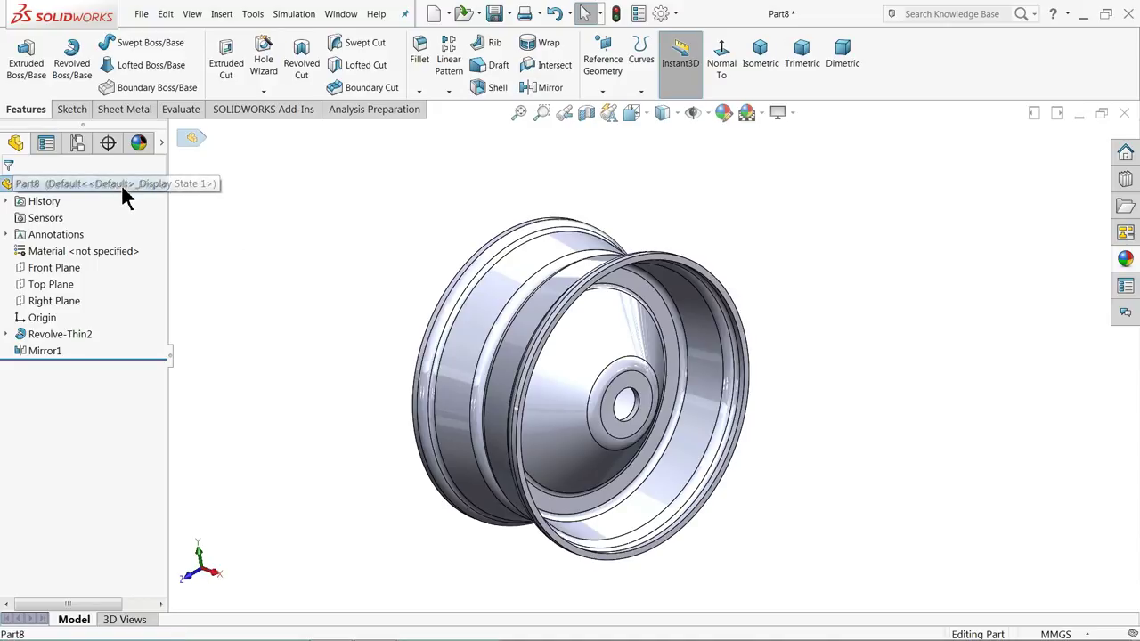
click(723, 113)
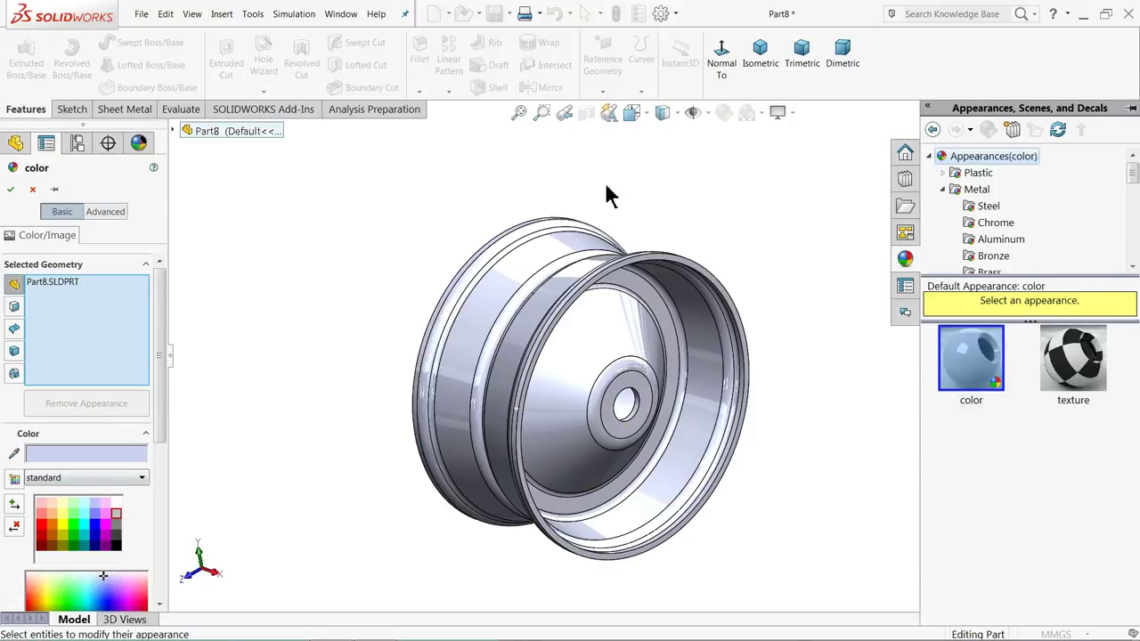
click(33, 189)
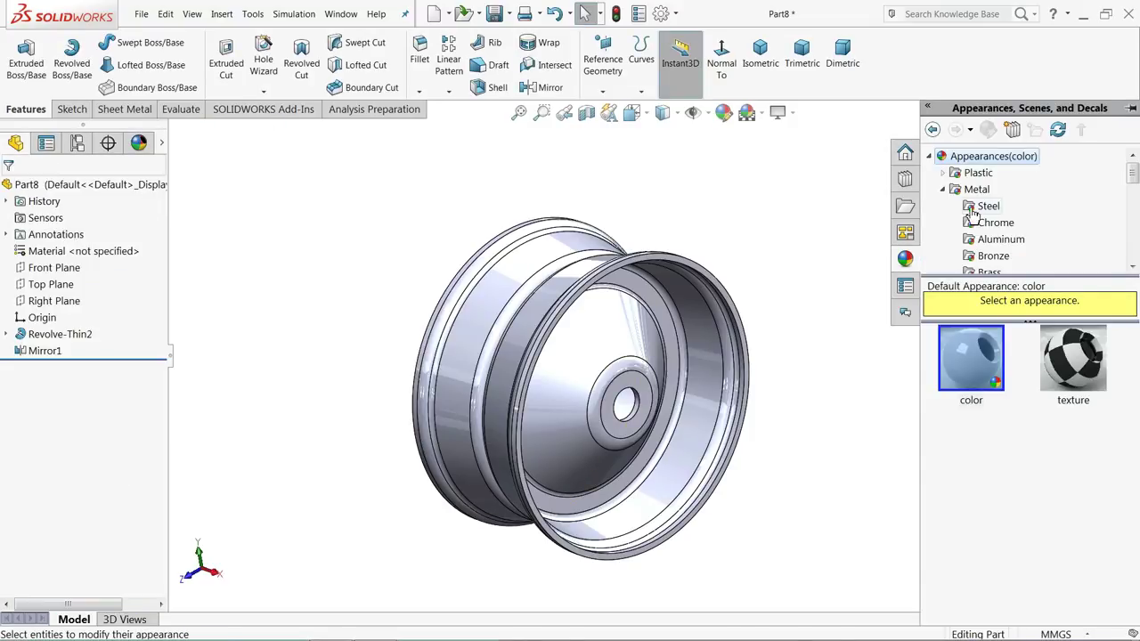
click(987, 205)
double_click(970, 472)
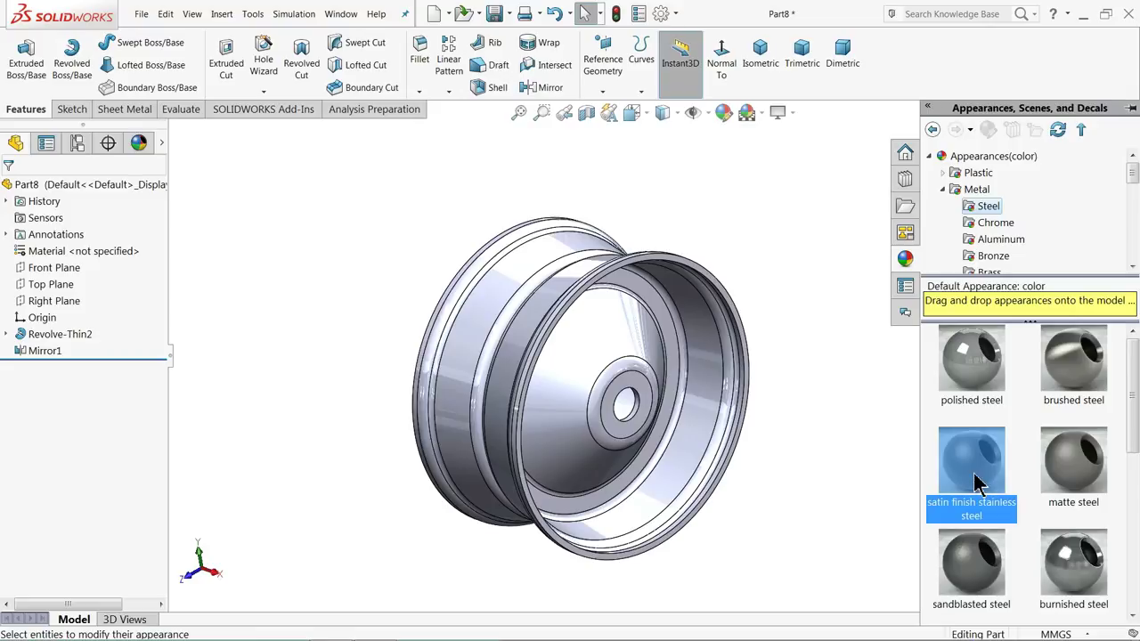
mouse_move(969, 470)
middle_drag(636, 419, 585, 394)
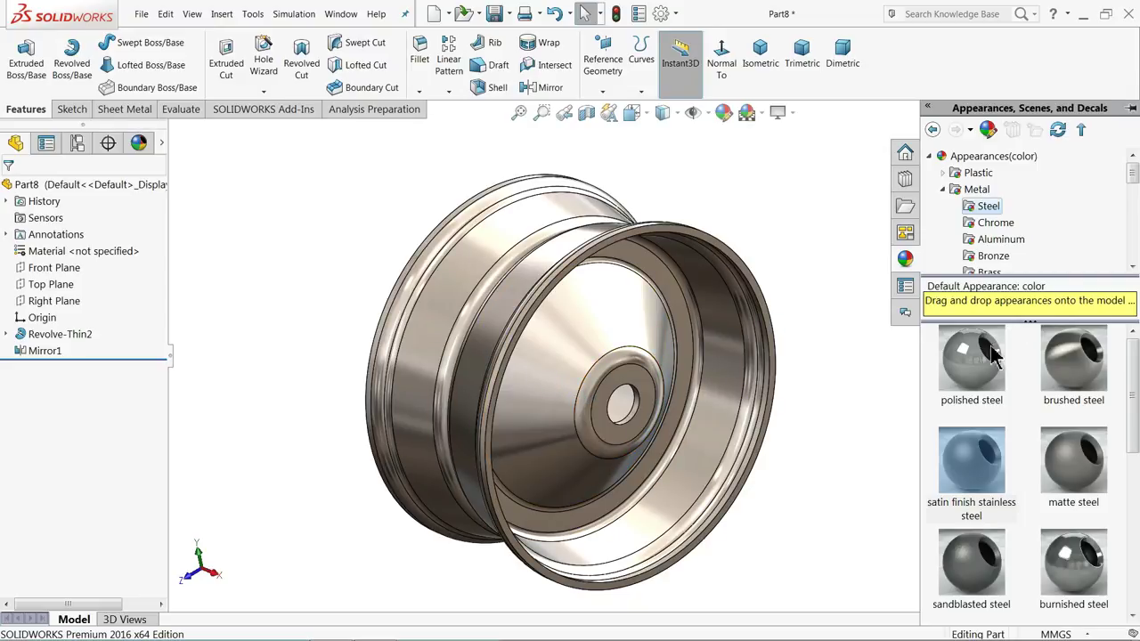
Try the polished steel appearance on the part, and replace it with chromium plate
double_click(980, 373)
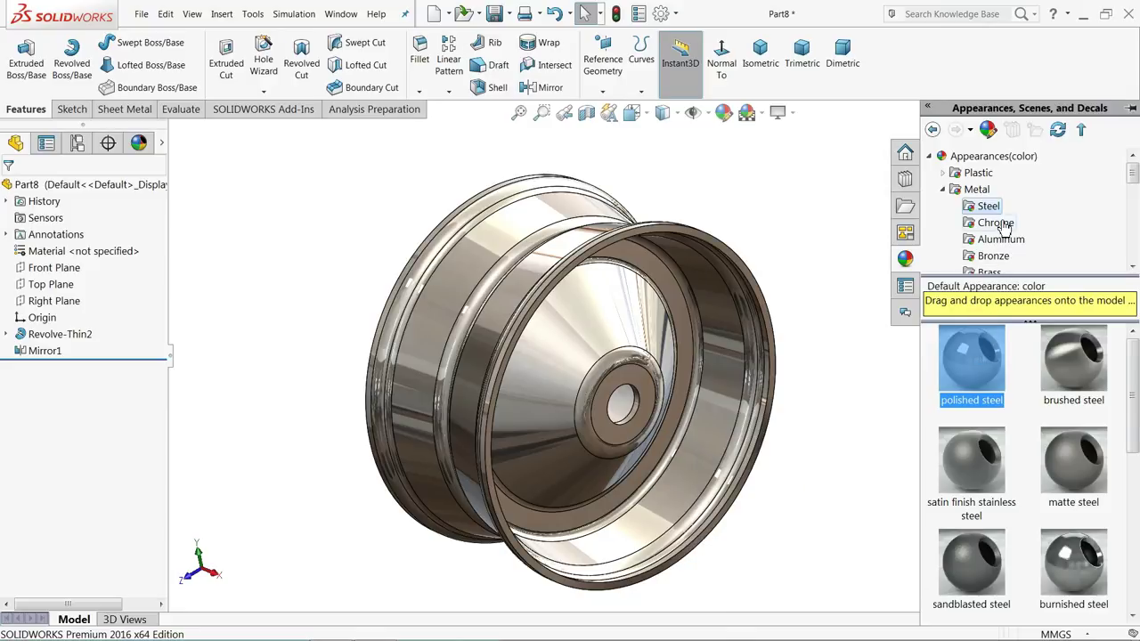
click(996, 224)
double_click(994, 349)
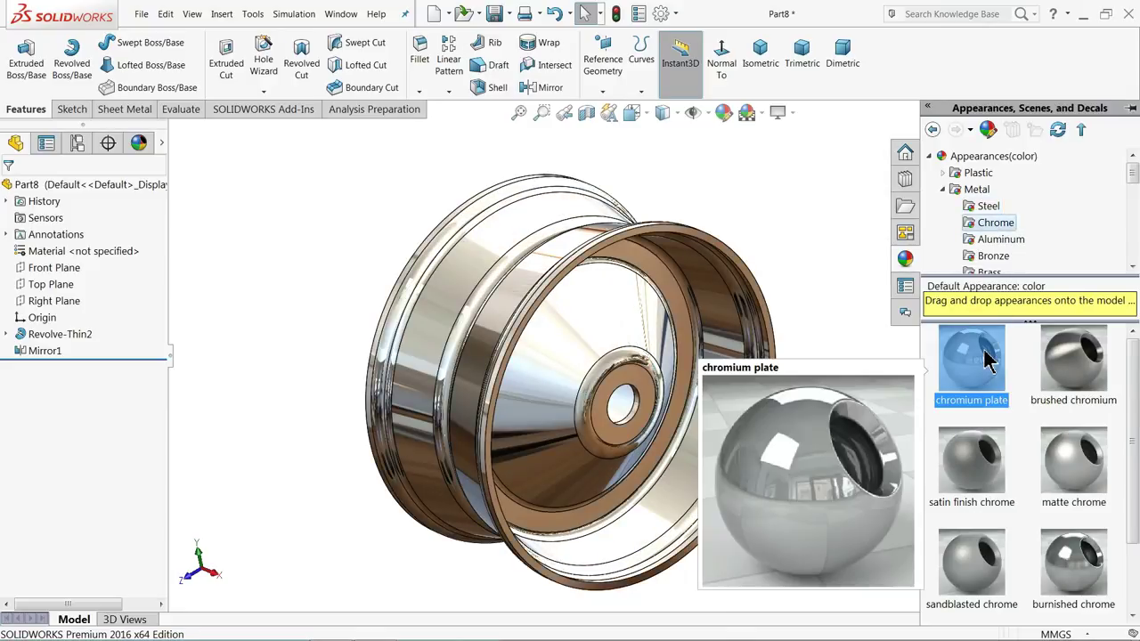
Apply the satin finish stainless steel appearance from the steel category to the rim in place of chromium plate
click(989, 206)
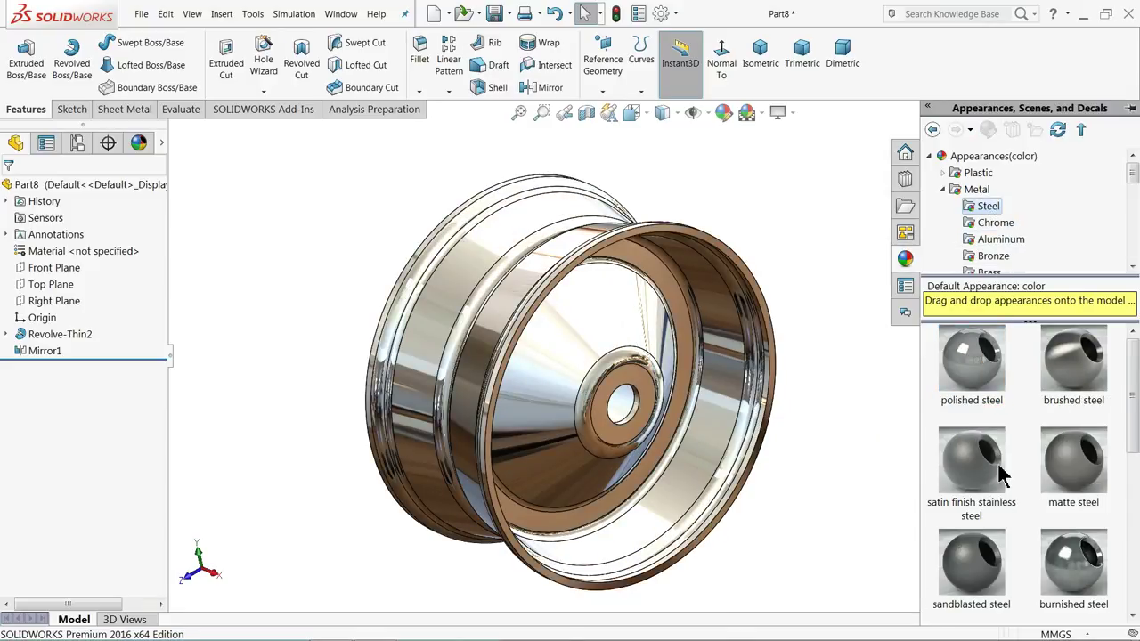
mouse_move(973, 380)
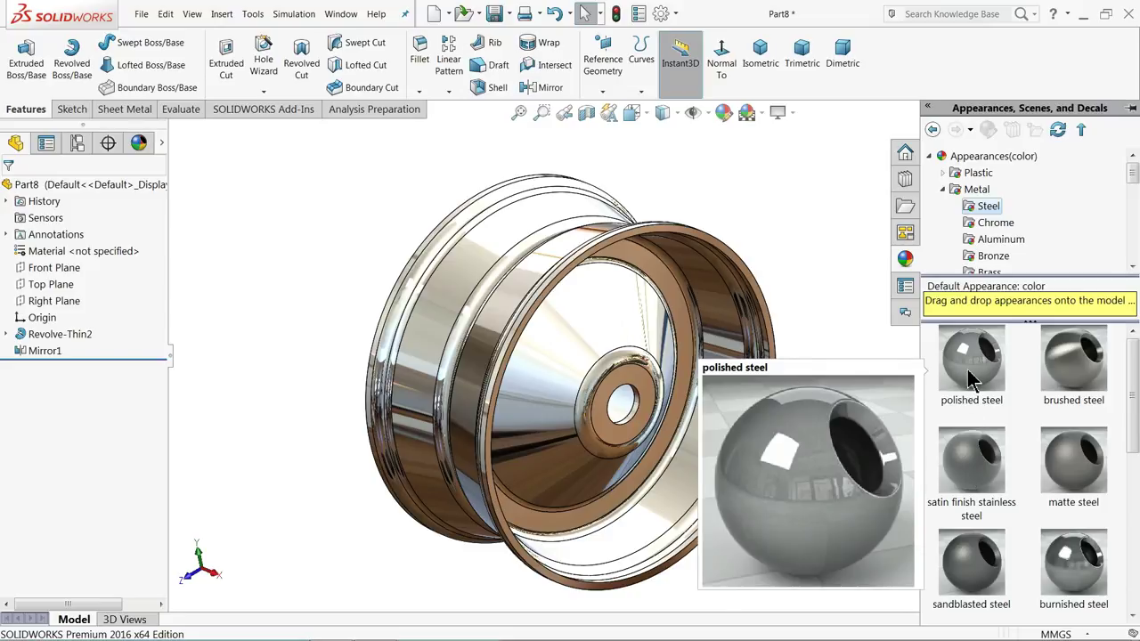
double_click(969, 475)
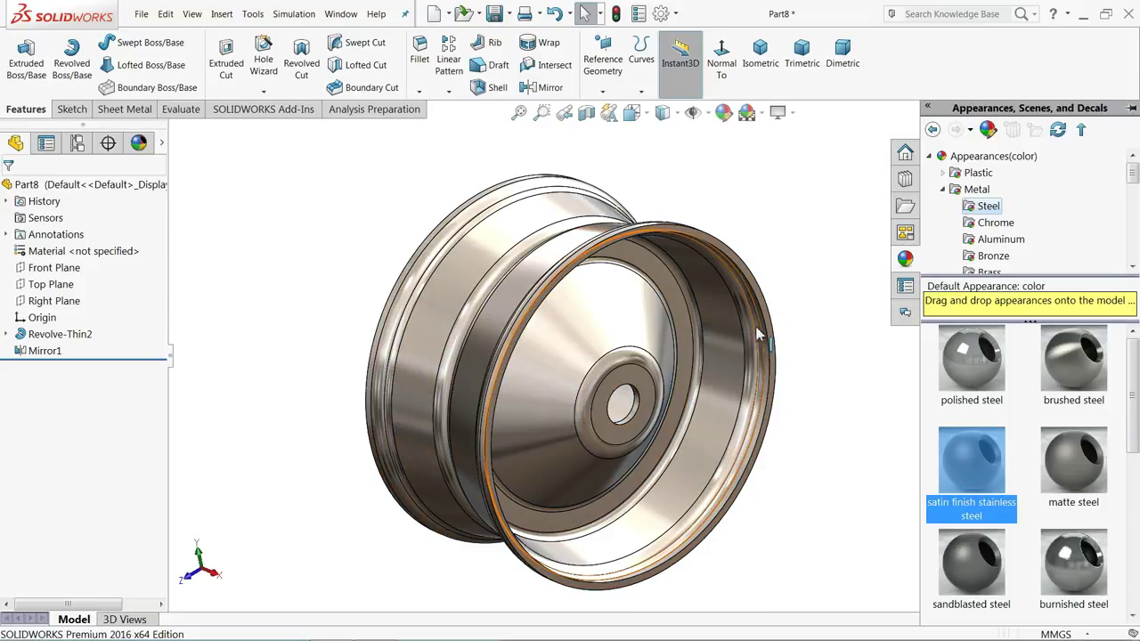
Save the rim part as 7.Rim in the Wheel Barrow folder
click(494, 13)
text(7.Rim)
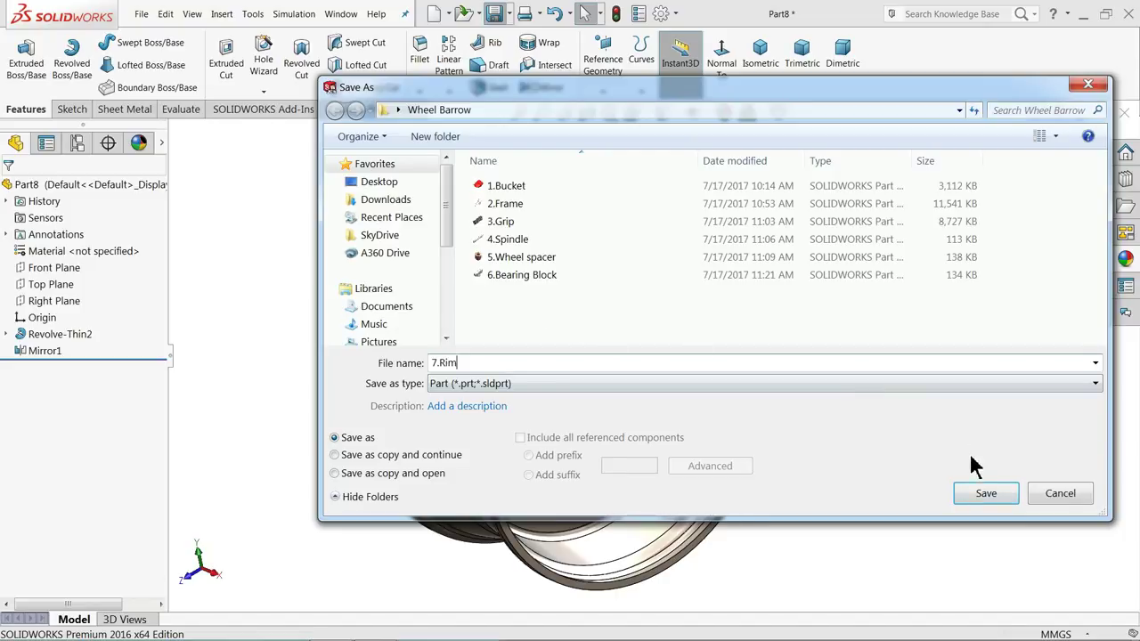
click(980, 495)
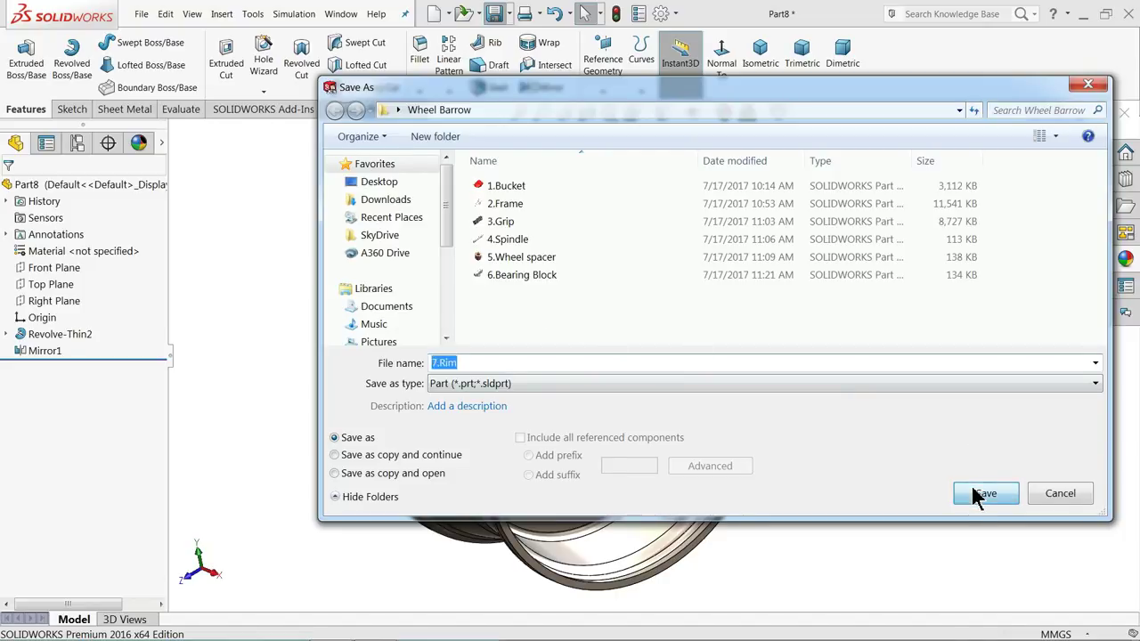
scroll(646, 436, down, 4)
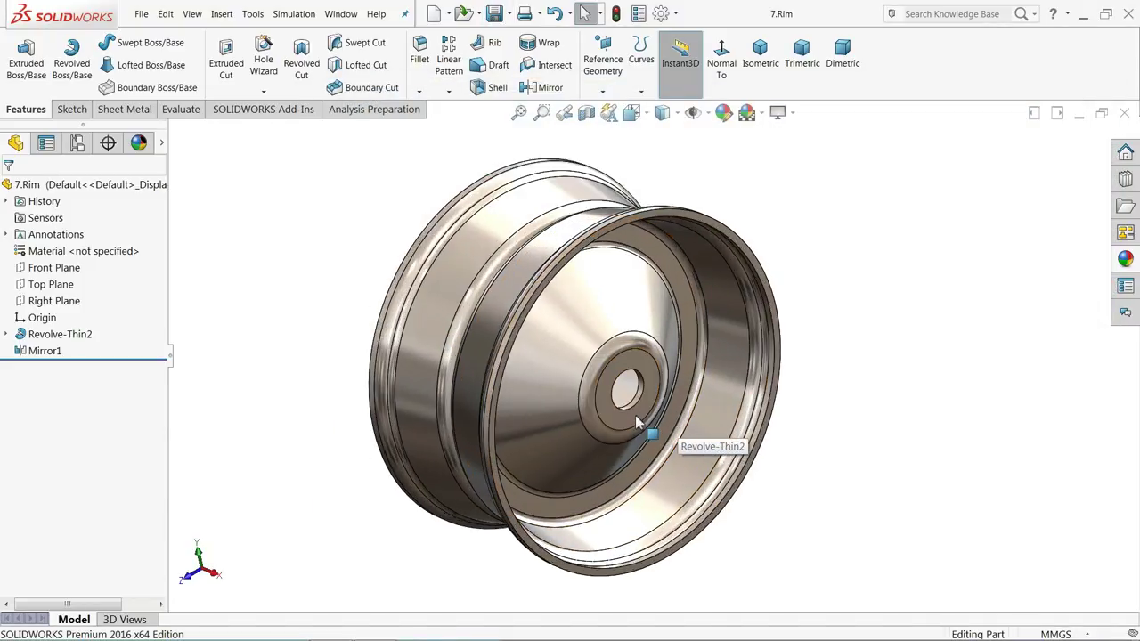
middle_drag(586, 374, 611, 356)
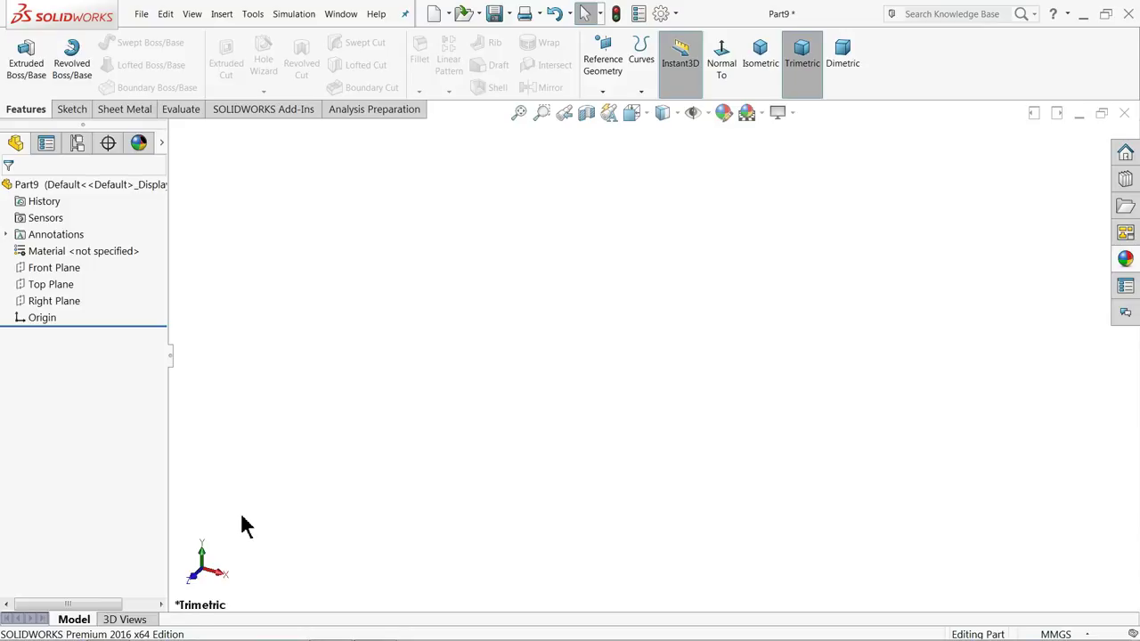
On the new part's Top Plane, sketch a horizontal centerline and a vertical centerline about 102 mm long, both meeting at the origin
click(36, 285)
click(32, 273)
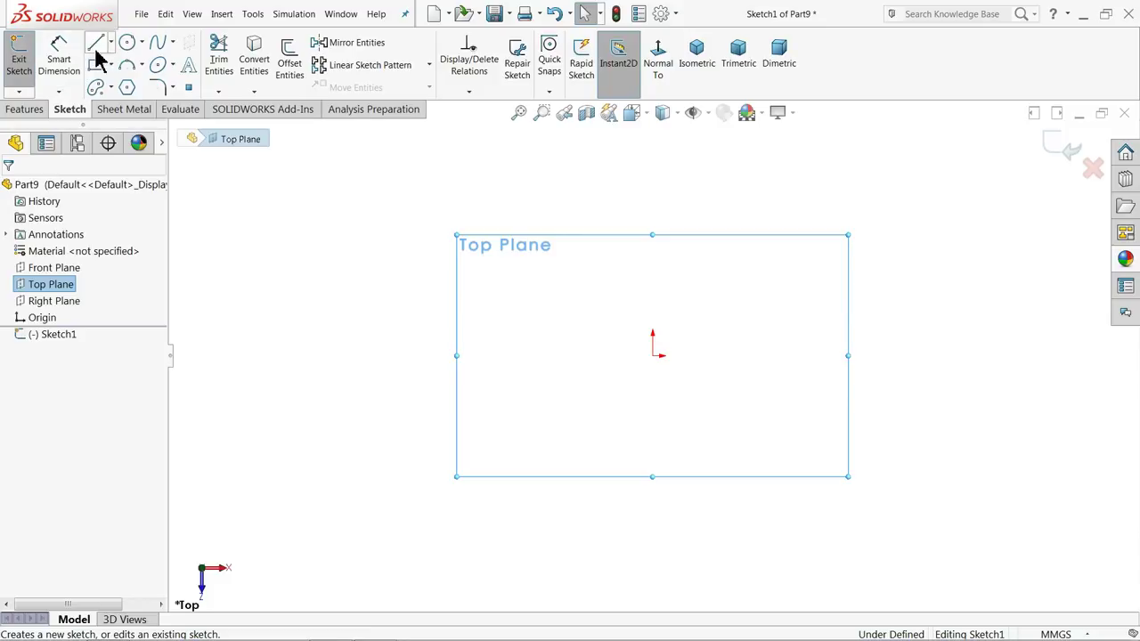
click(109, 42)
click(121, 79)
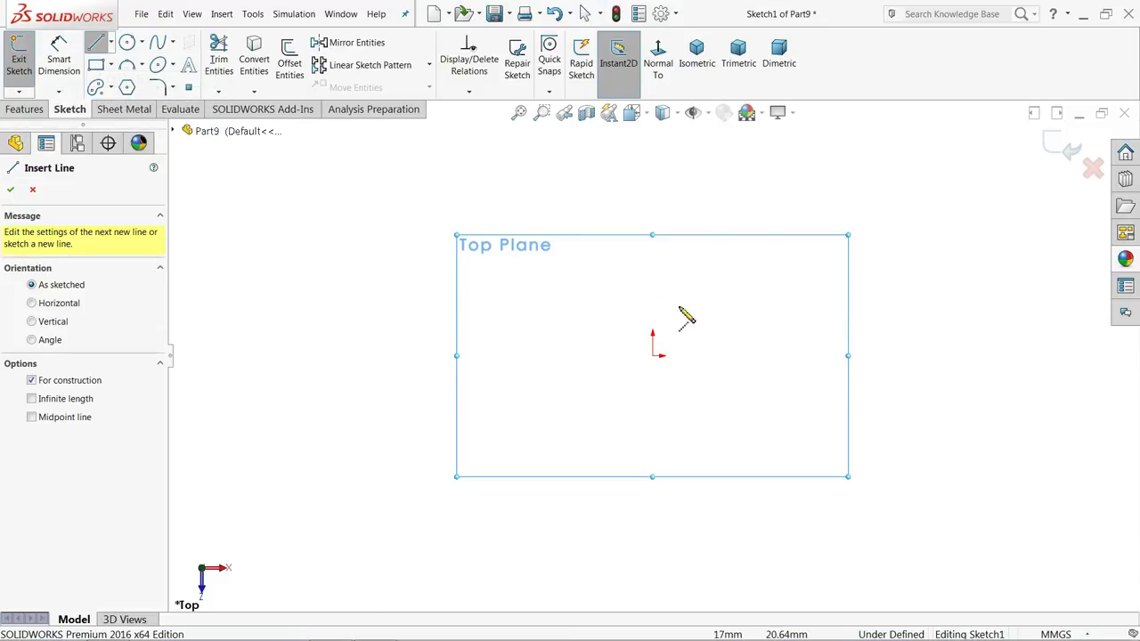
click(832, 354)
click(653, 356)
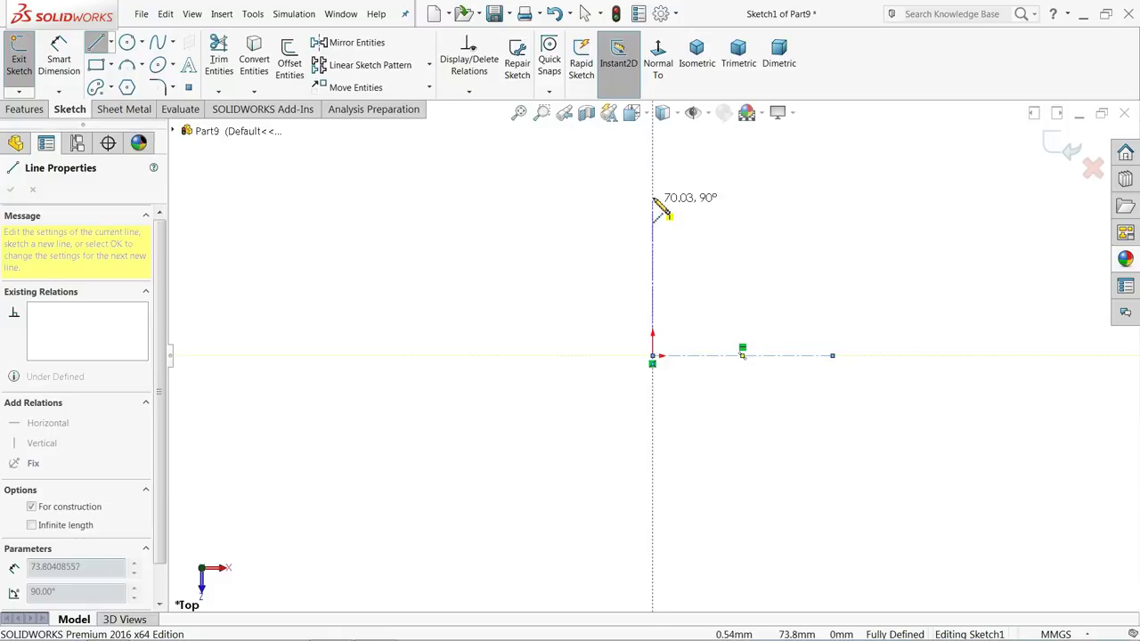
click(652, 134)
right_click(665, 144)
click(704, 157)
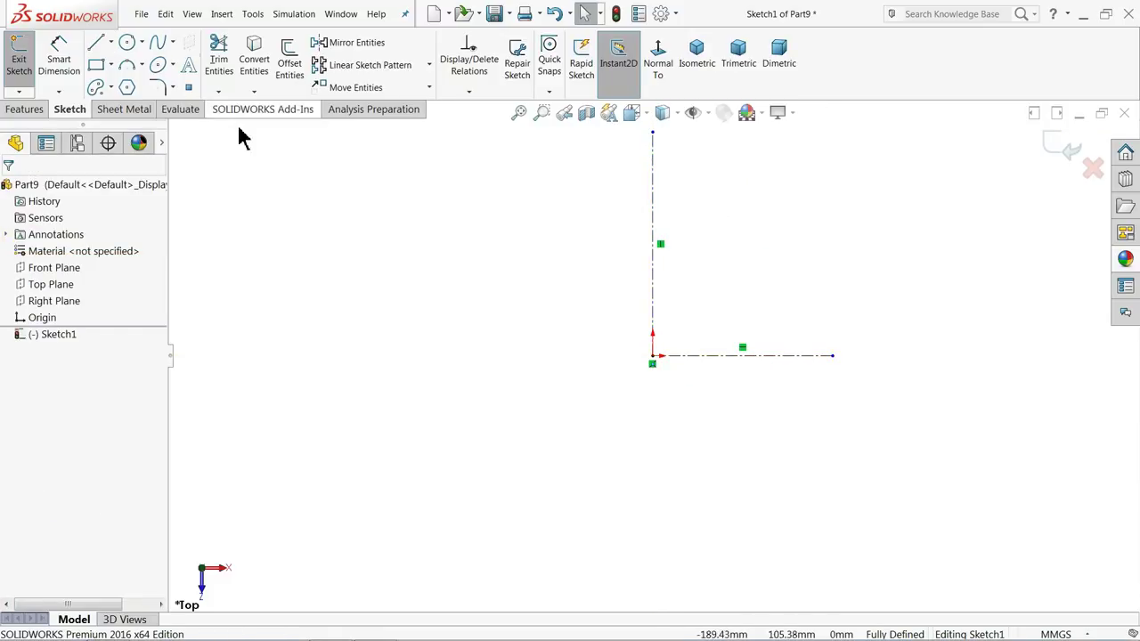
Sketch a centerpoint arc of about 61 mm radius around the vertical centerline's upper end, leaving it open towards the origin
click(141, 65)
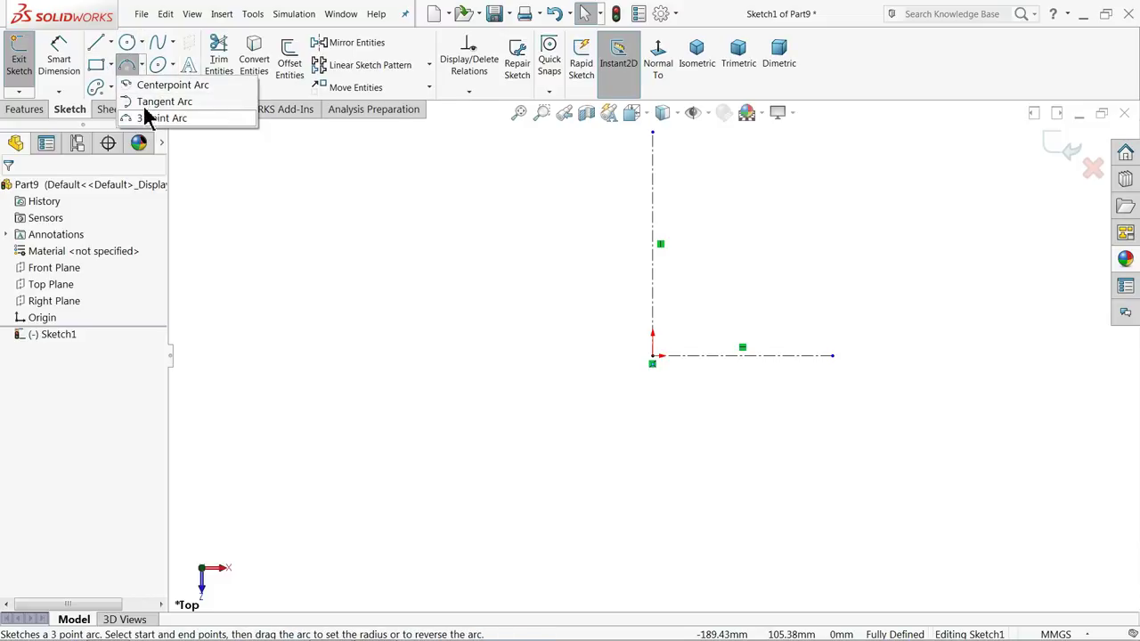
click(147, 85)
scroll(661, 191, up, 2)
scroll(677, 255, down, 4)
click(609, 257)
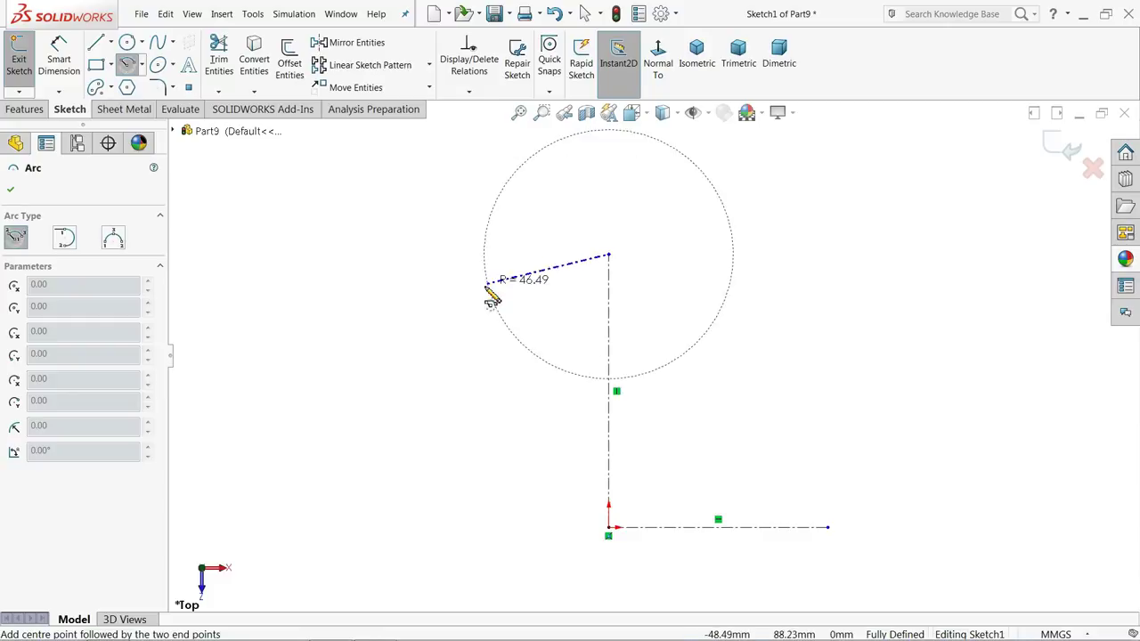
click(461, 322)
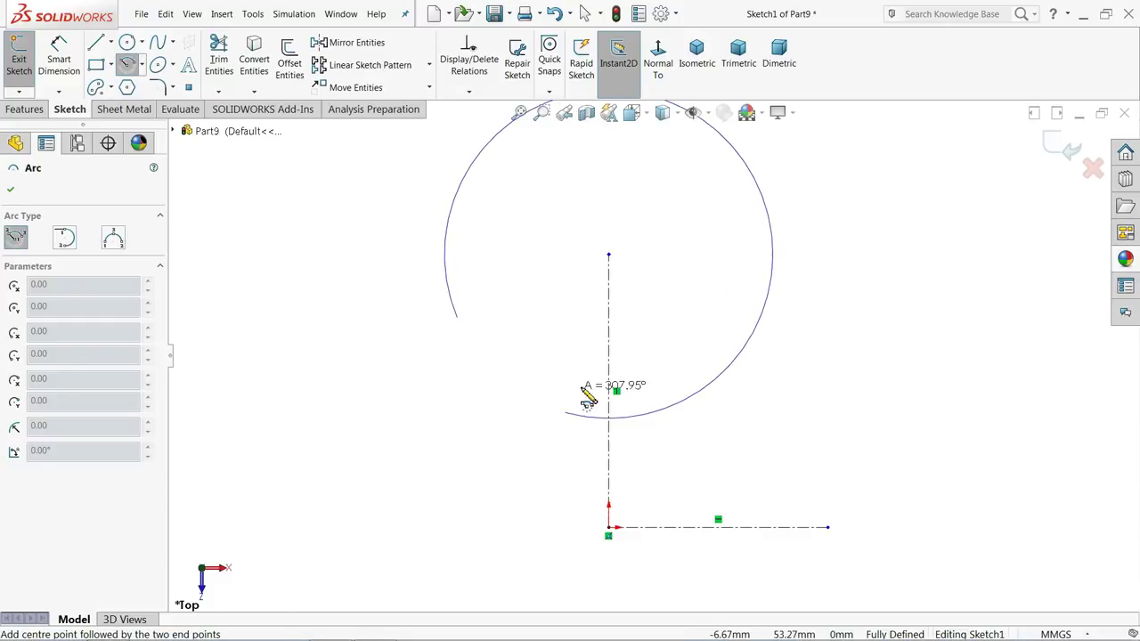
click(716, 300)
right_click(714, 278)
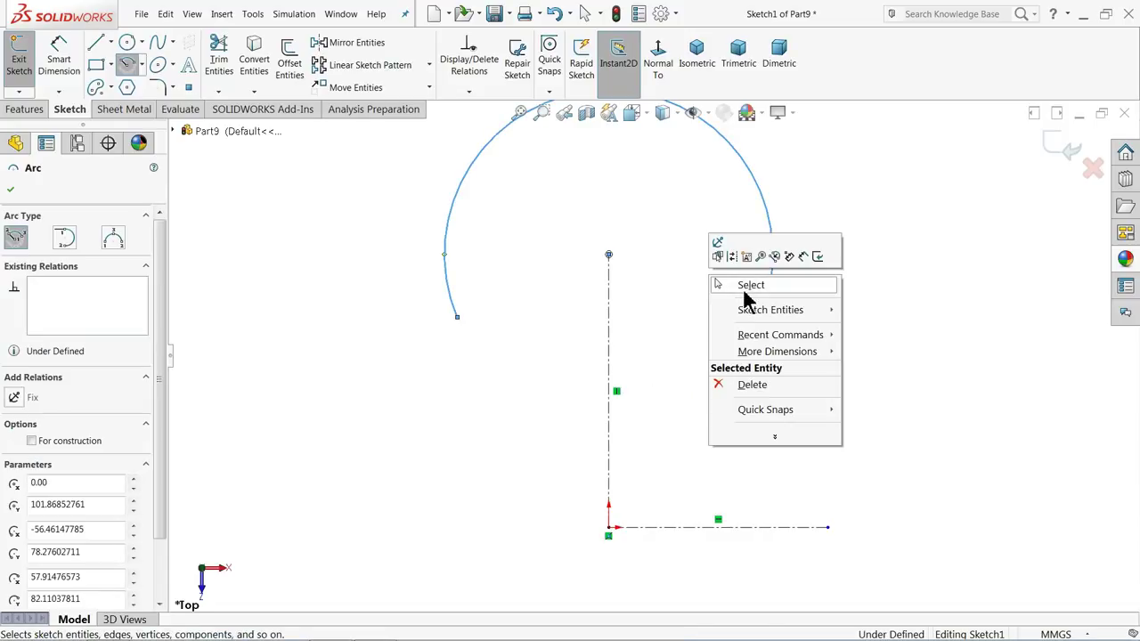
click(751, 285)
Add a horizontal relation between the two endpoints of the large arc
click(764, 309)
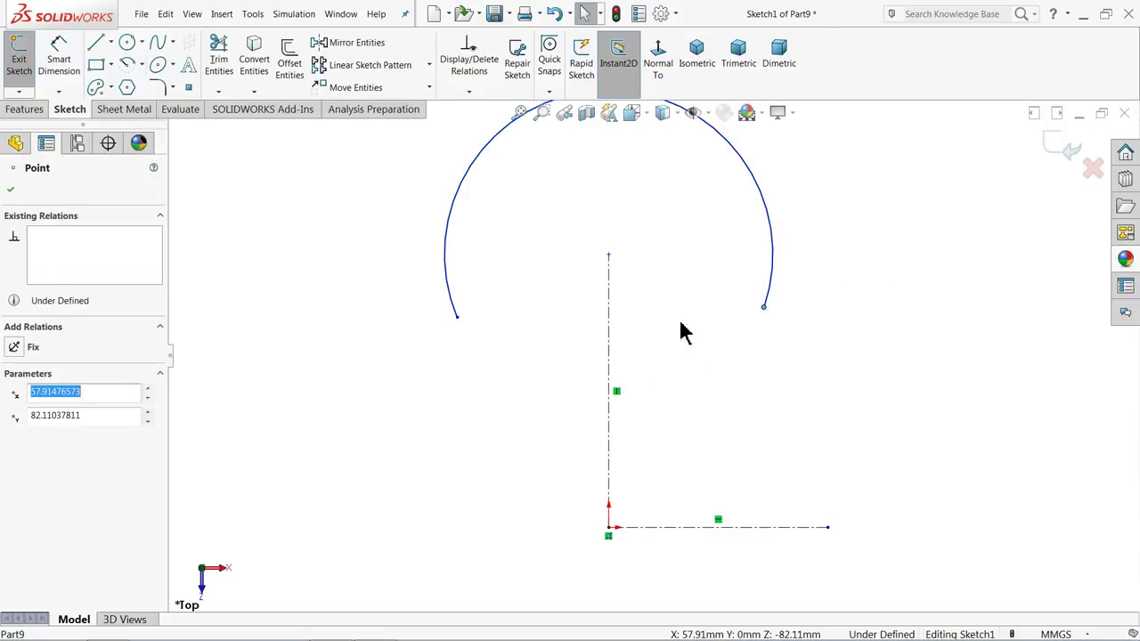
ctrl+click(456, 323)
click(490, 274)
click(176, 150)
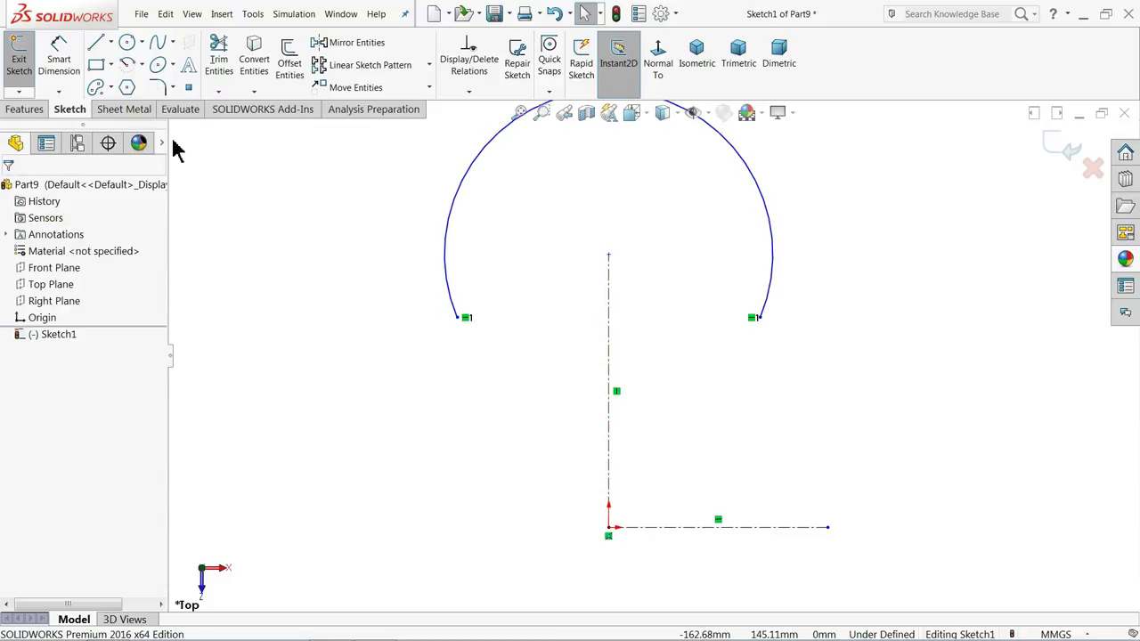
From the arc's right endpoint, sketch an inward horizontal line about 9 mm long, a tangent arc of about 10 mm radius and a 5 mm vertical line
click(100, 50)
scroll(757, 328, down, 3)
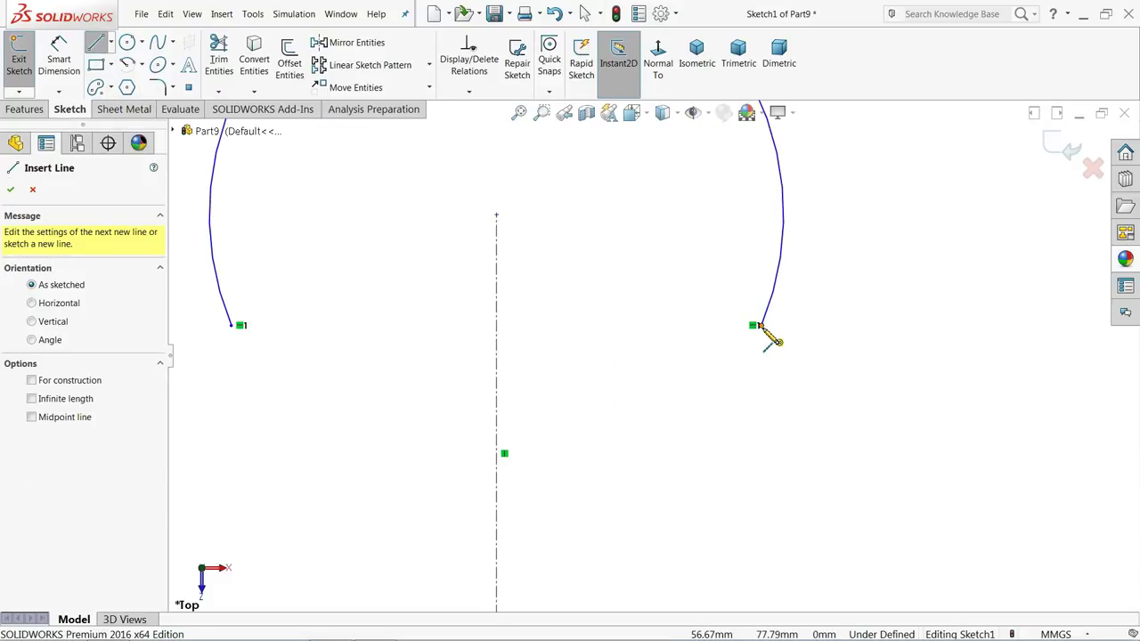
click(757, 326)
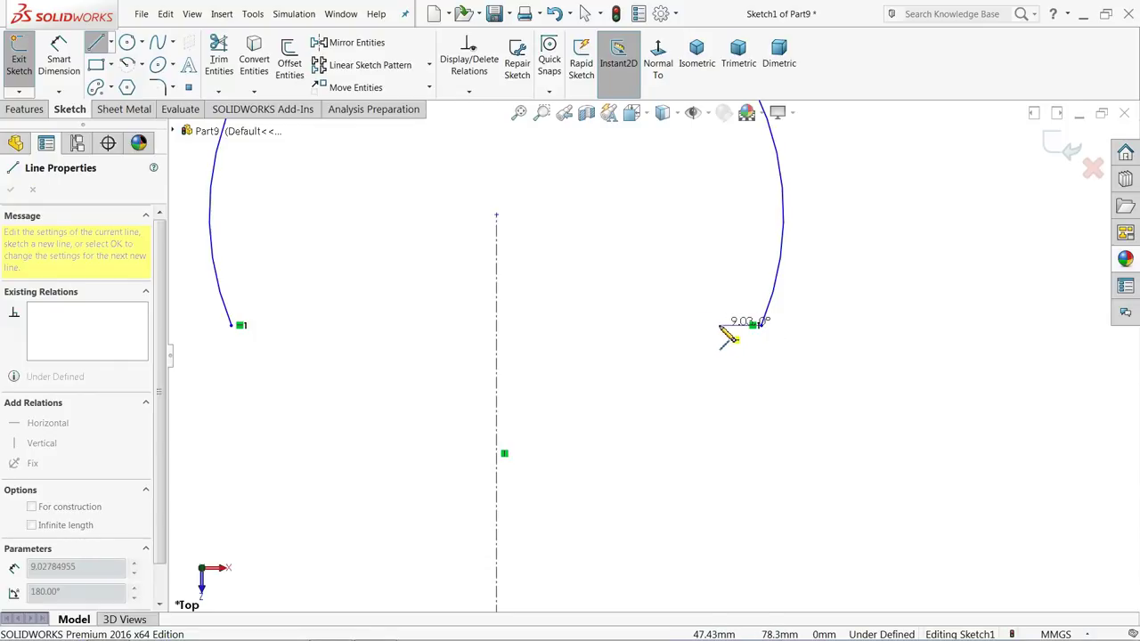
scroll(720, 336, down, 3)
click(728, 317)
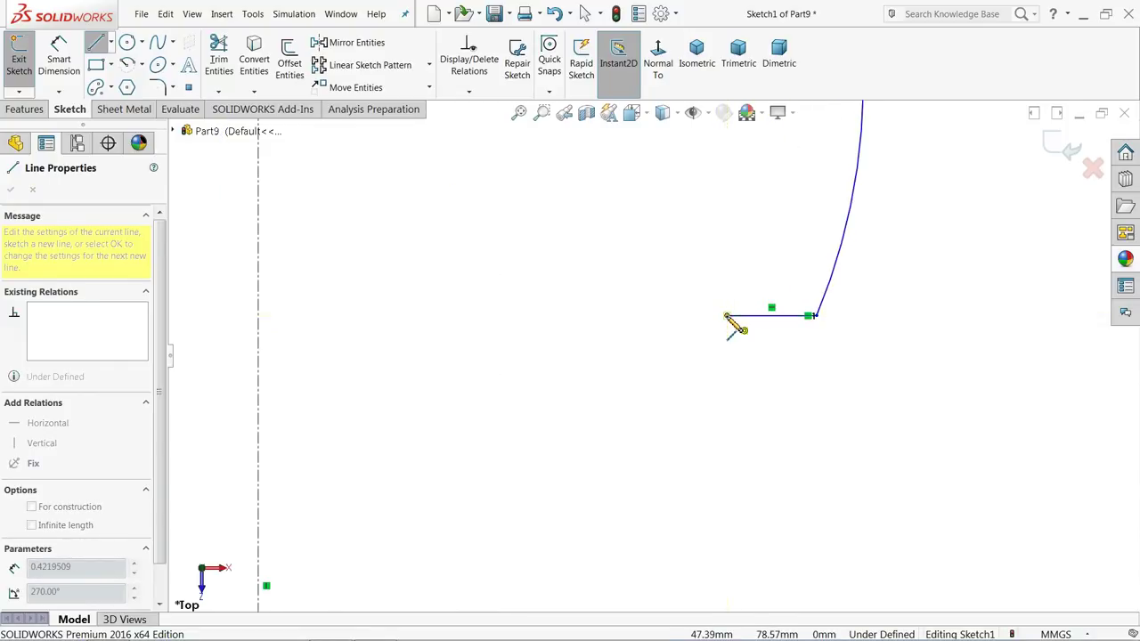
key(a)
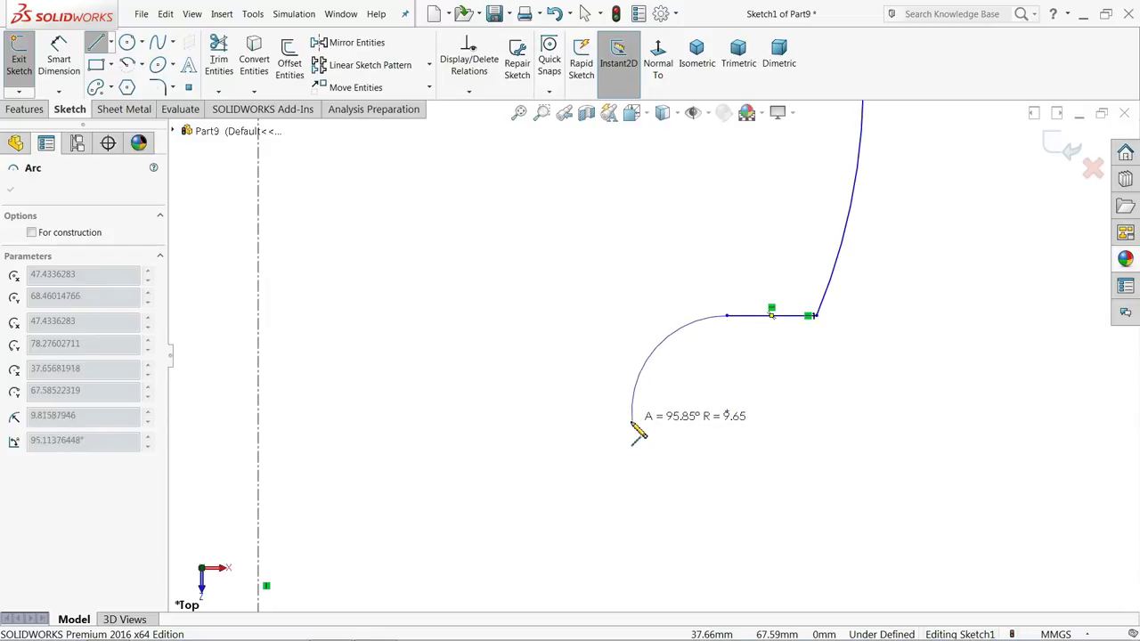
click(623, 418)
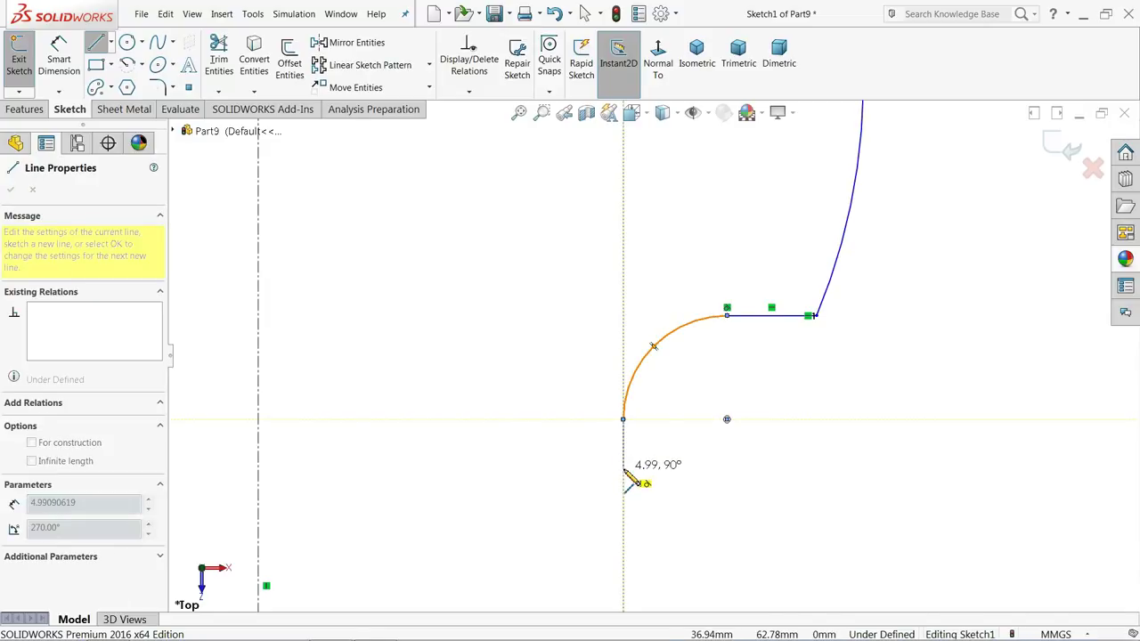
click(623, 467)
right_click(649, 478)
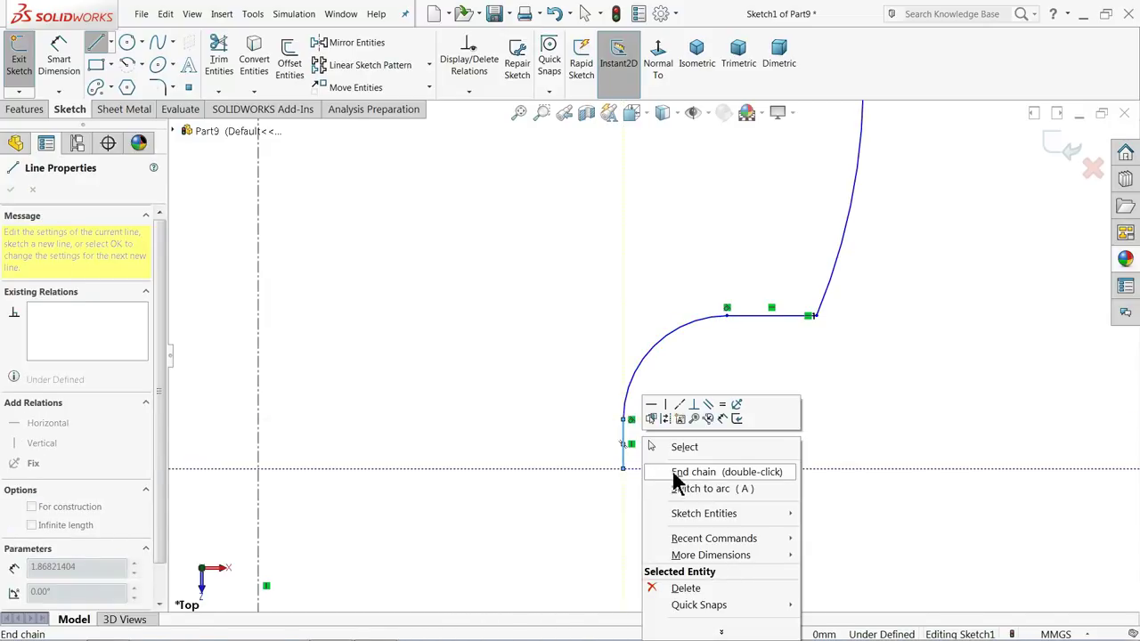
click(684, 447)
key(f)
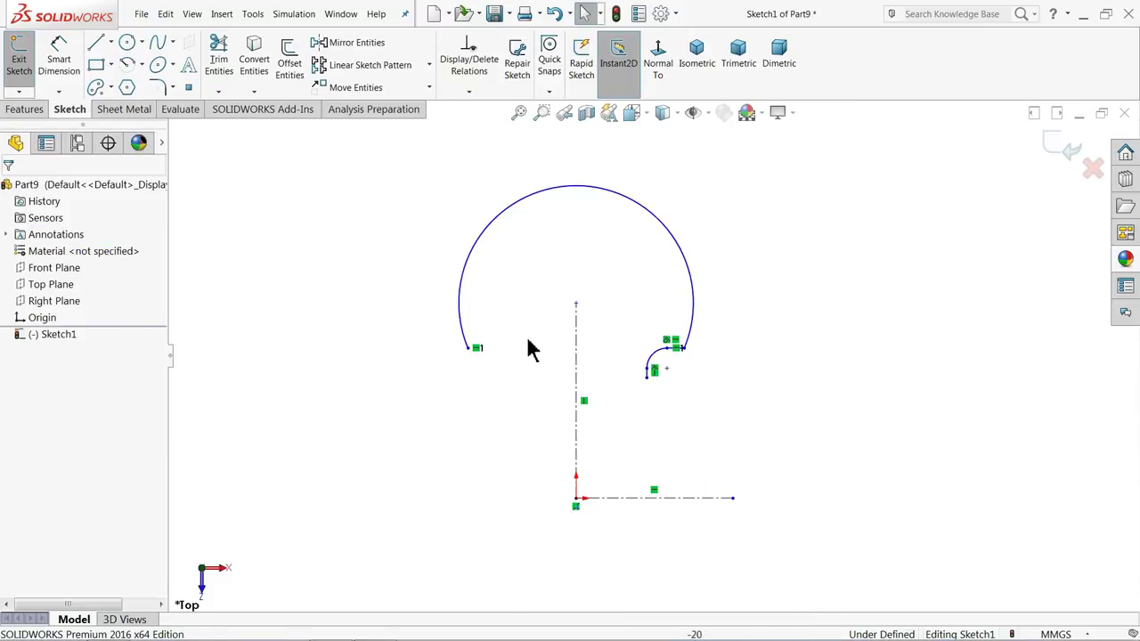
Dimension the large arc's radius as 9 mm
click(59, 59)
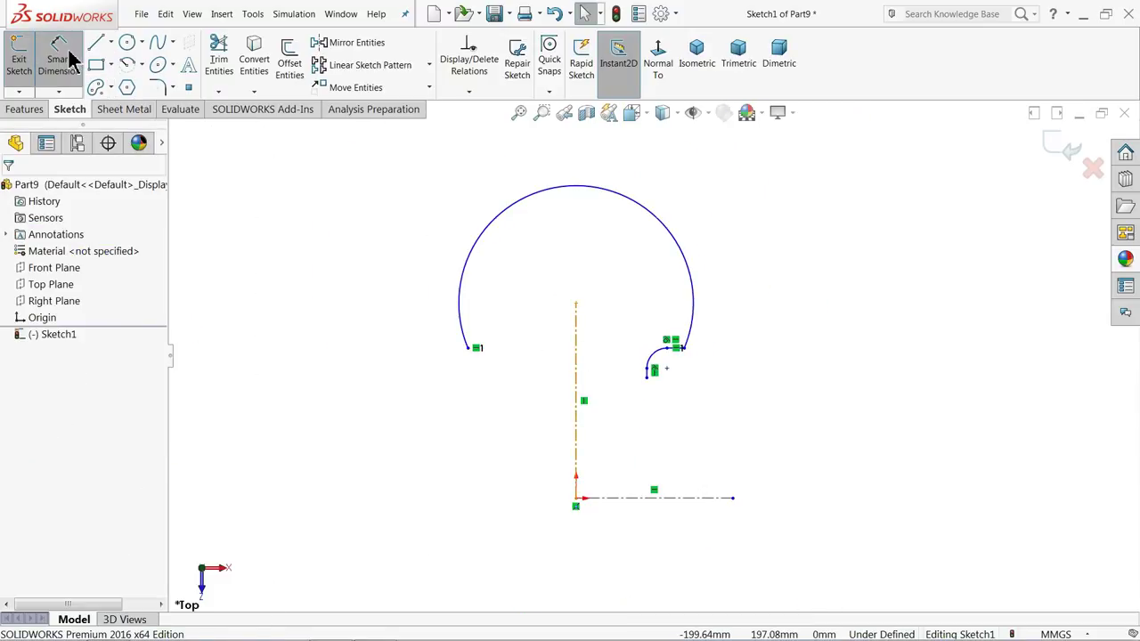
click(629, 209)
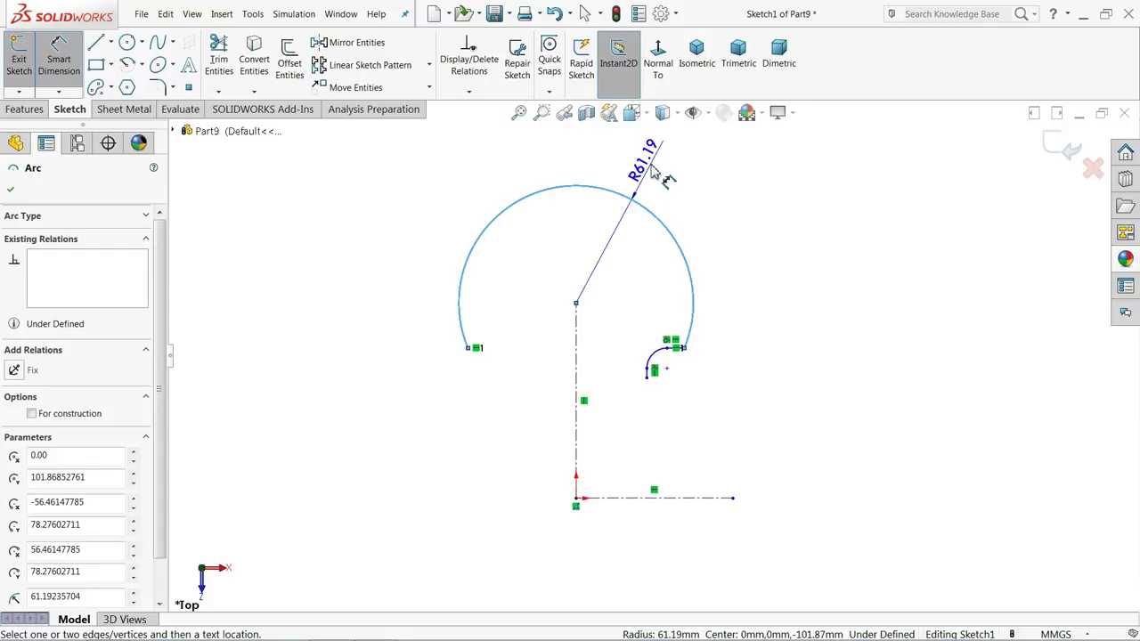
click(653, 172)
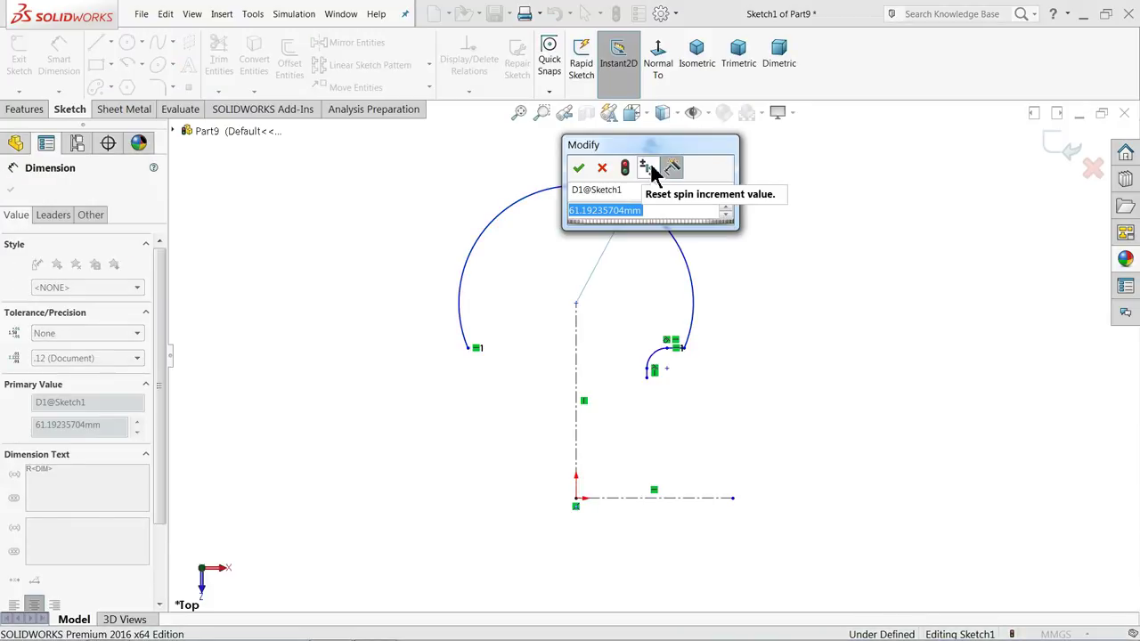
text(9)
key(Return)
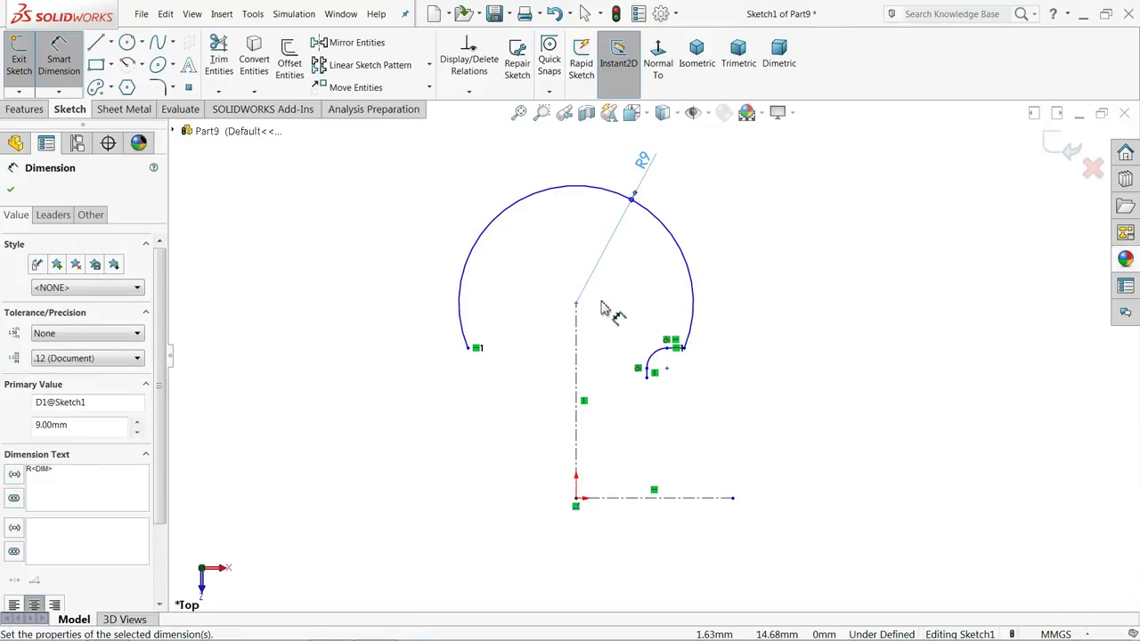
Dimension the vertical centerline's length as 21 mm
click(576, 379)
click(368, 383)
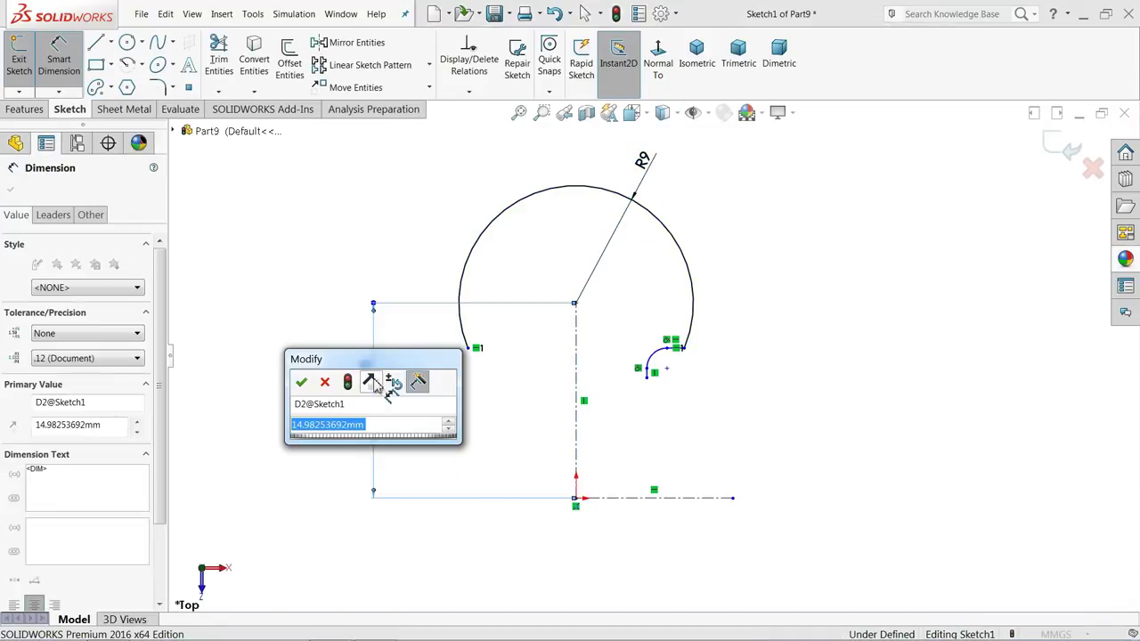
text(21)
key(Return)
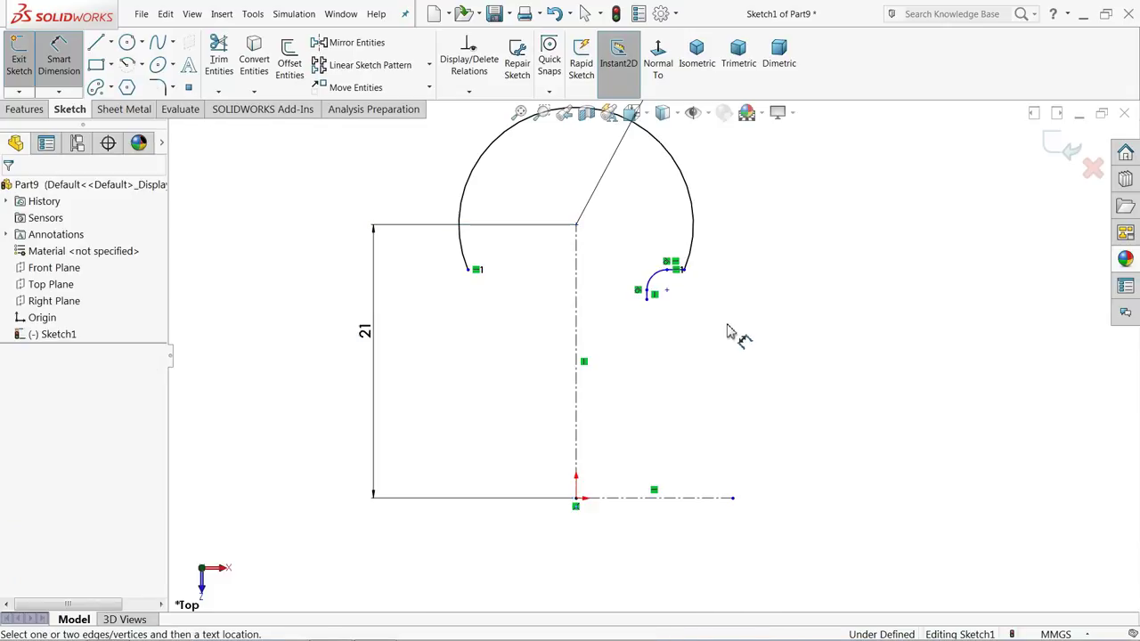
Dimension the distance from the short horizontal profile line to the horizontal centerline as 19 mm
scroll(704, 321, down, 5)
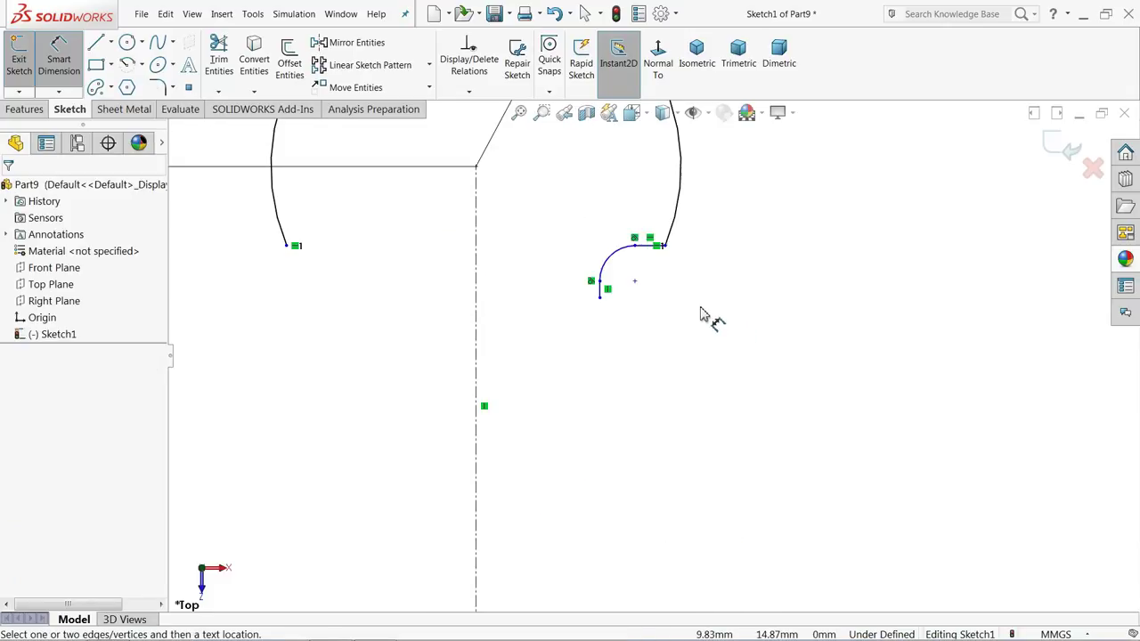
click(604, 242)
scroll(649, 534, up, 5)
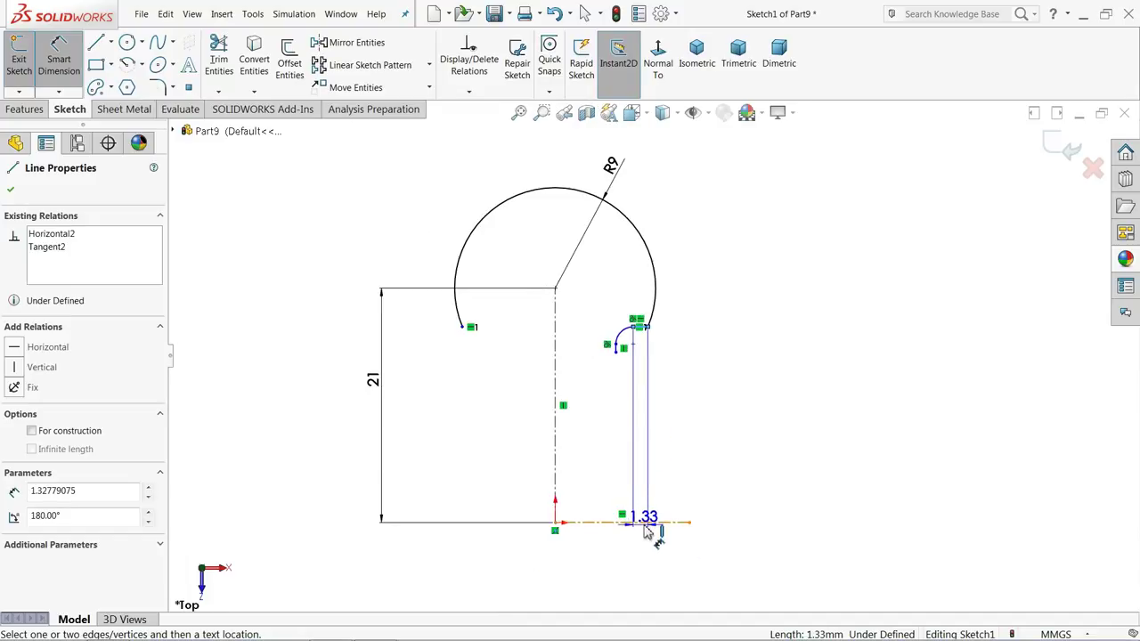
click(650, 523)
click(702, 443)
text(19)
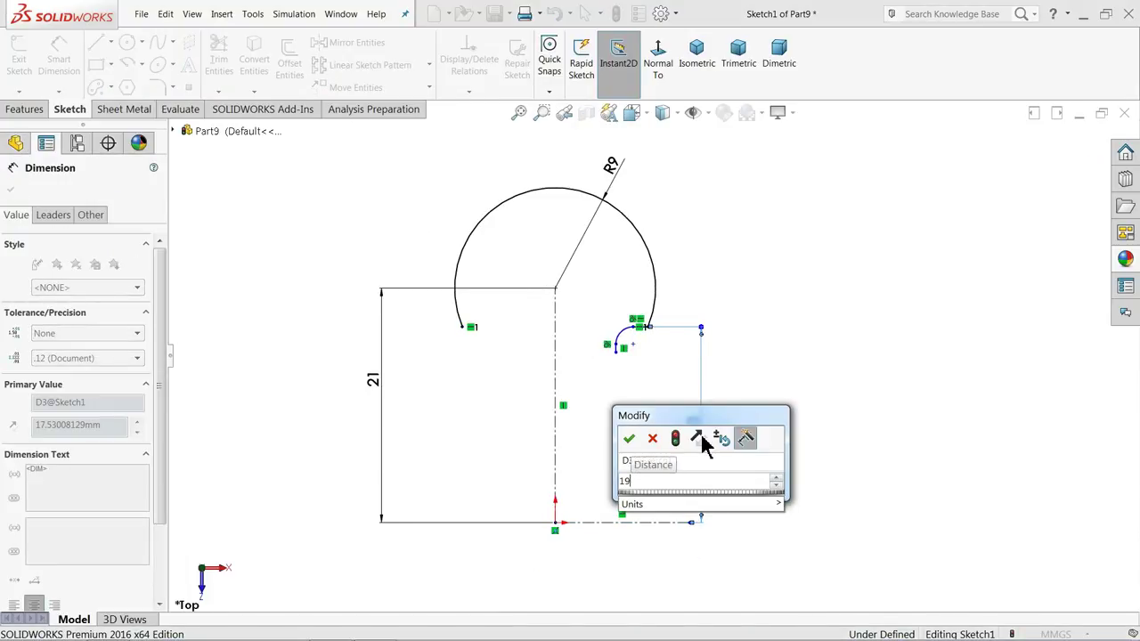
key(Return)
Dimension the small tangent arc's radius at the profile's inner end as 1 mm
scroll(633, 374, down, 3)
scroll(632, 361, down, 3)
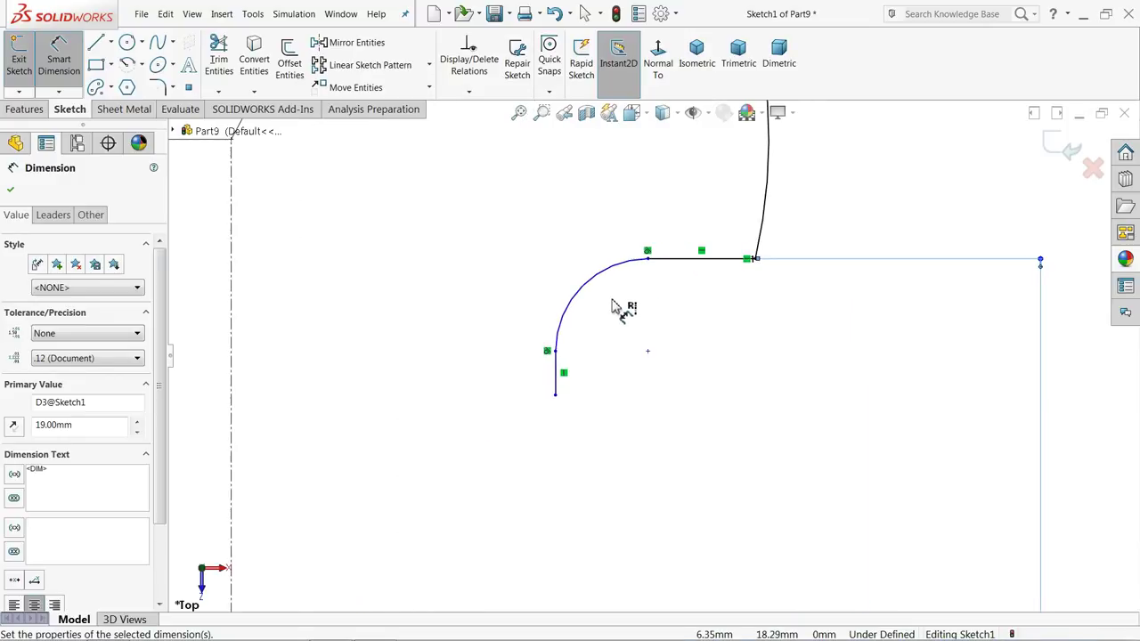
scroll(617, 312, down, 1)
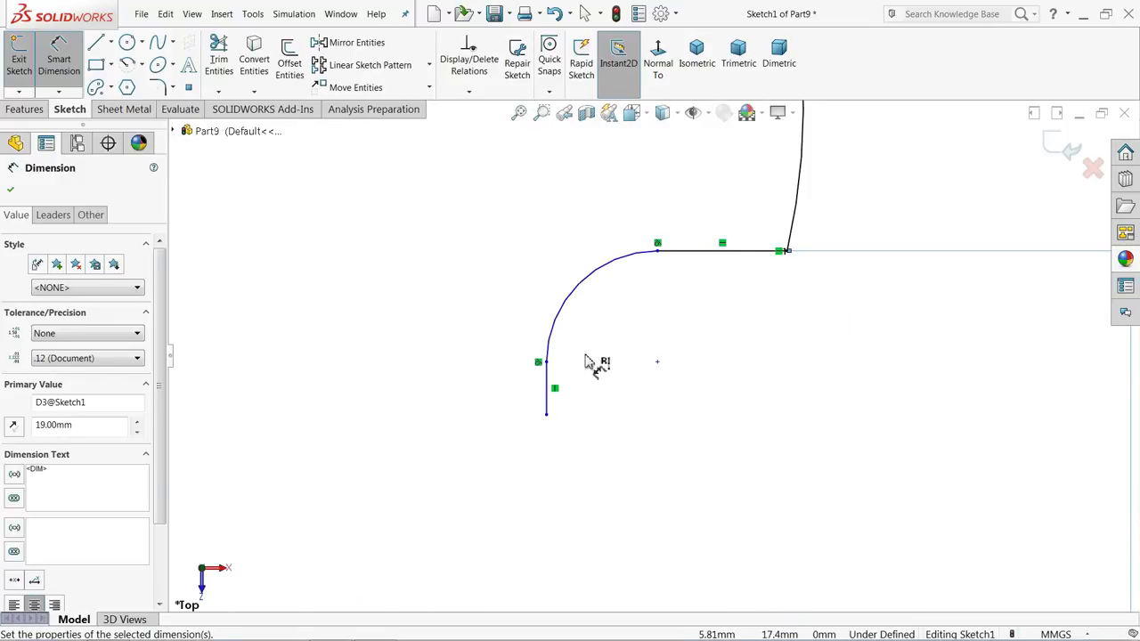
click(567, 309)
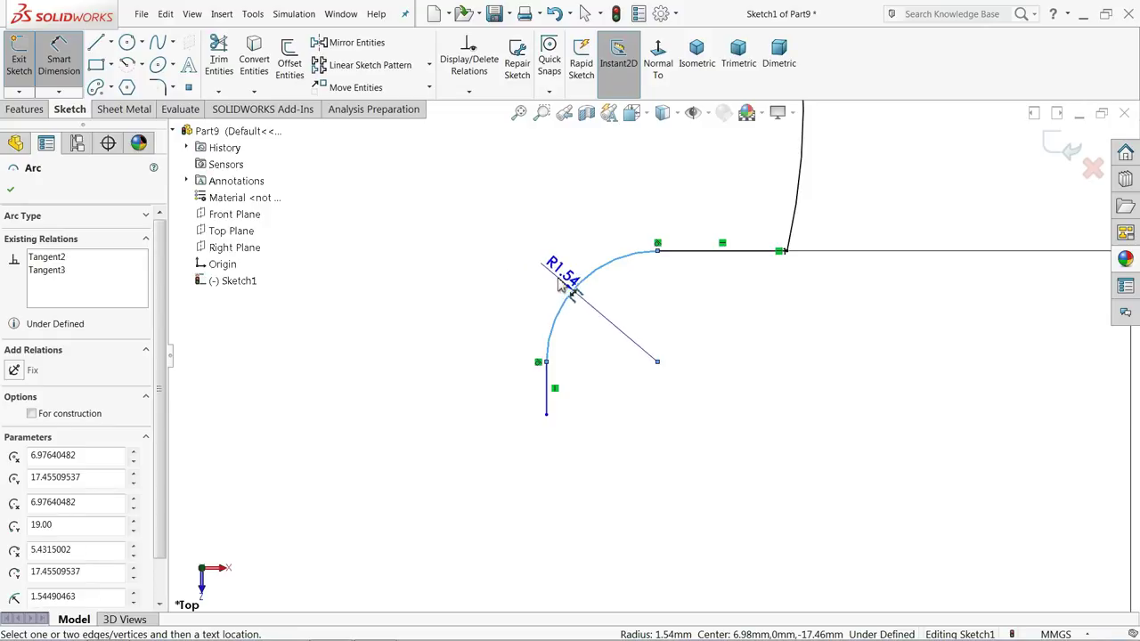
click(563, 275)
text(1)
click(485, 271)
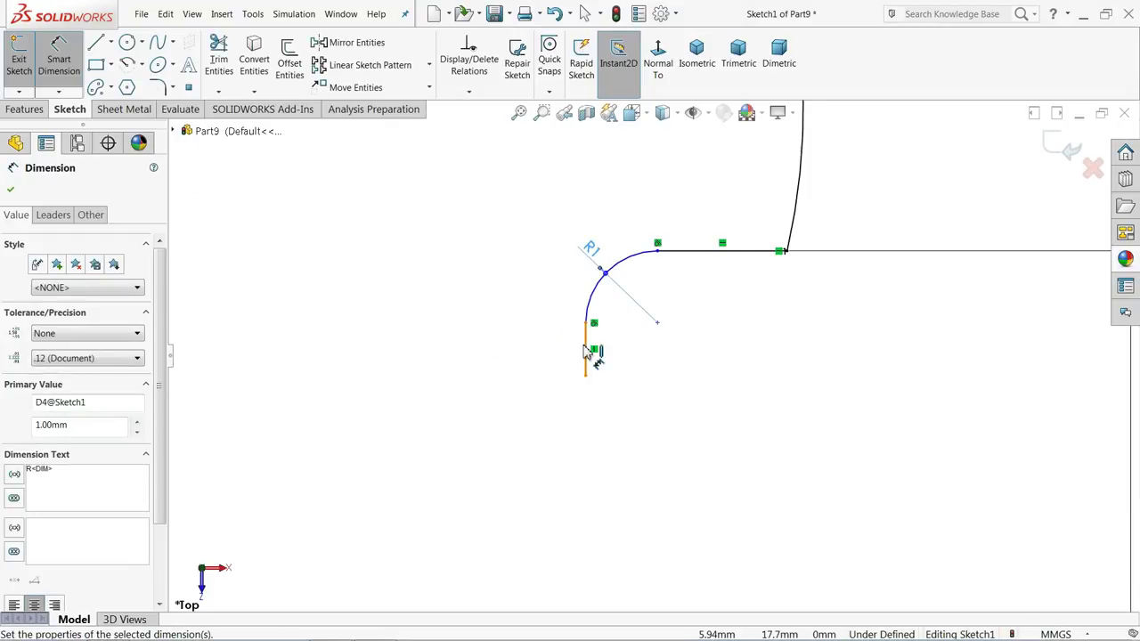
Dimension the short vertical line below the small arc as 0.5 mm long
click(588, 350)
click(552, 348)
text(0.5)
key(Return)
scroll(623, 345, up, 5)
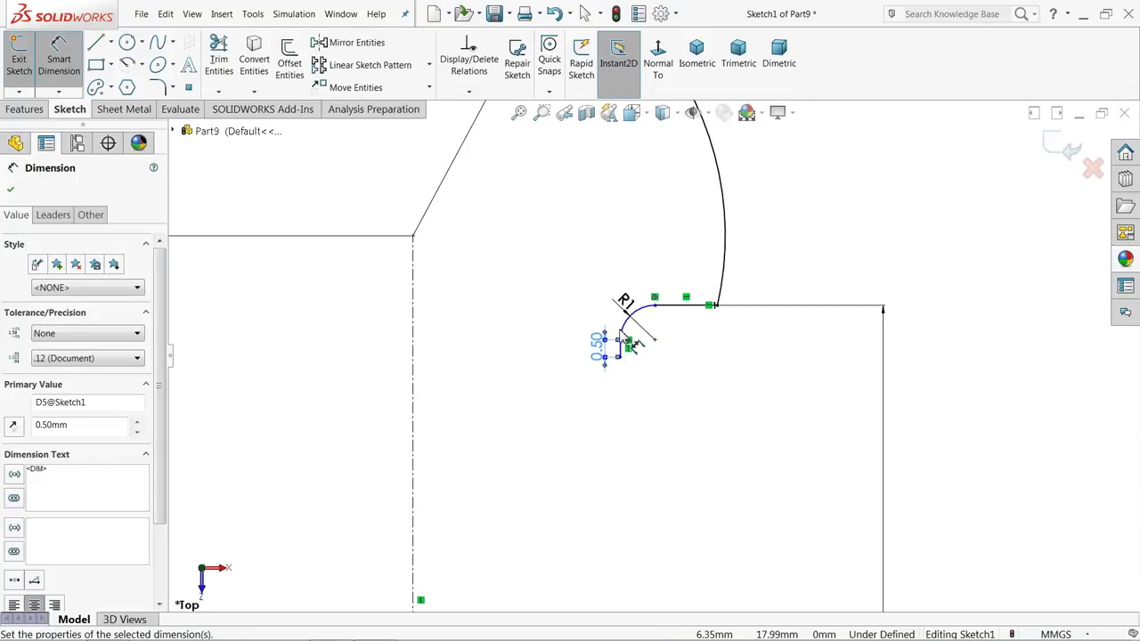
scroll(633, 352, down, 3)
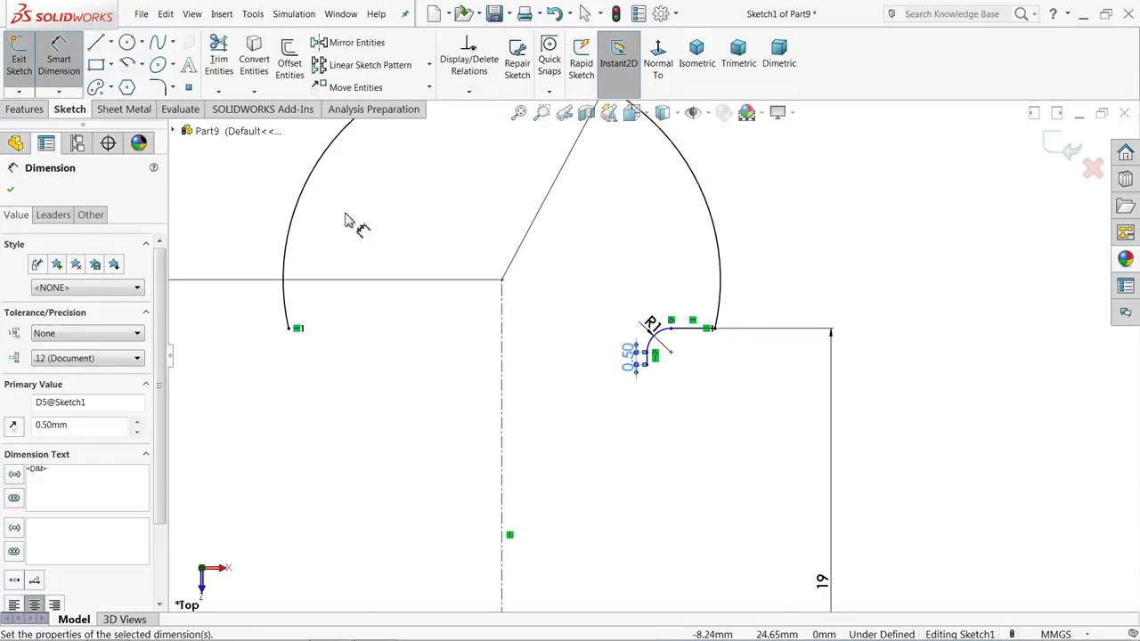
Mirror the short horizontal line, the small arc and the short vertical line about the vertical centerline
click(11, 190)
click(352, 45)
scroll(615, 384, down, 3)
drag(766, 274, 636, 402)
scroll(636, 402, up, 3)
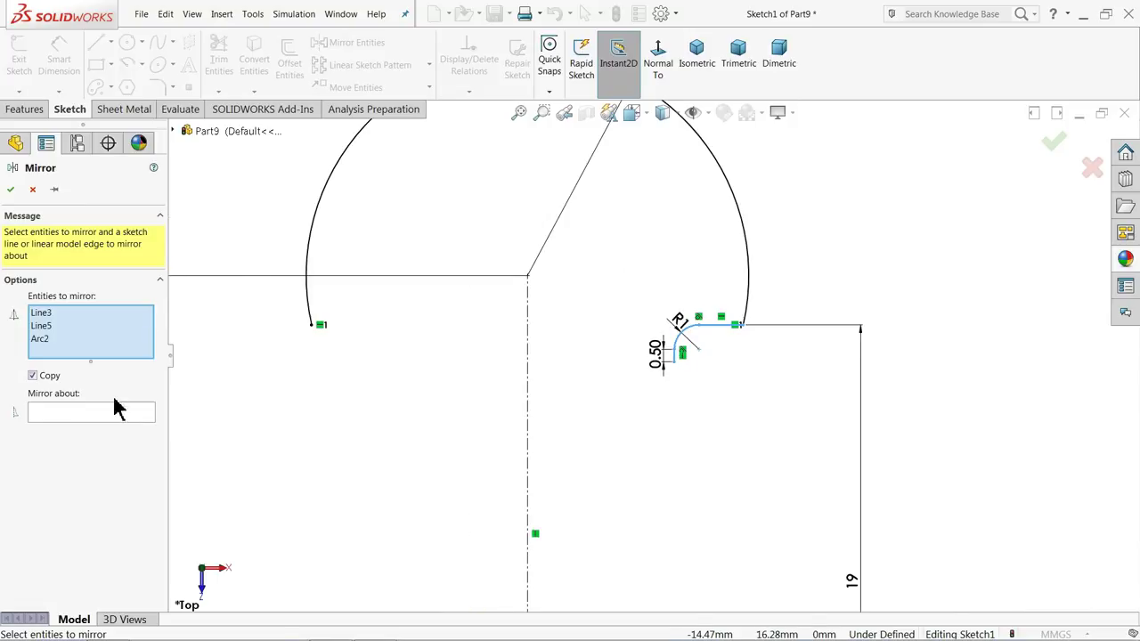
click(138, 412)
click(528, 409)
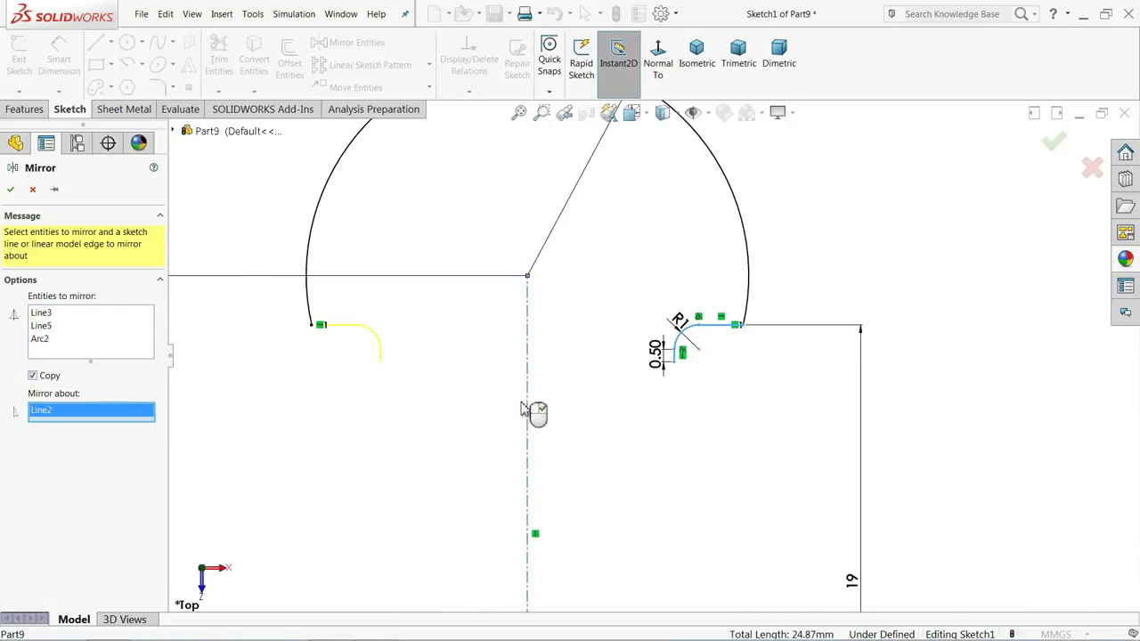
click(10, 191)
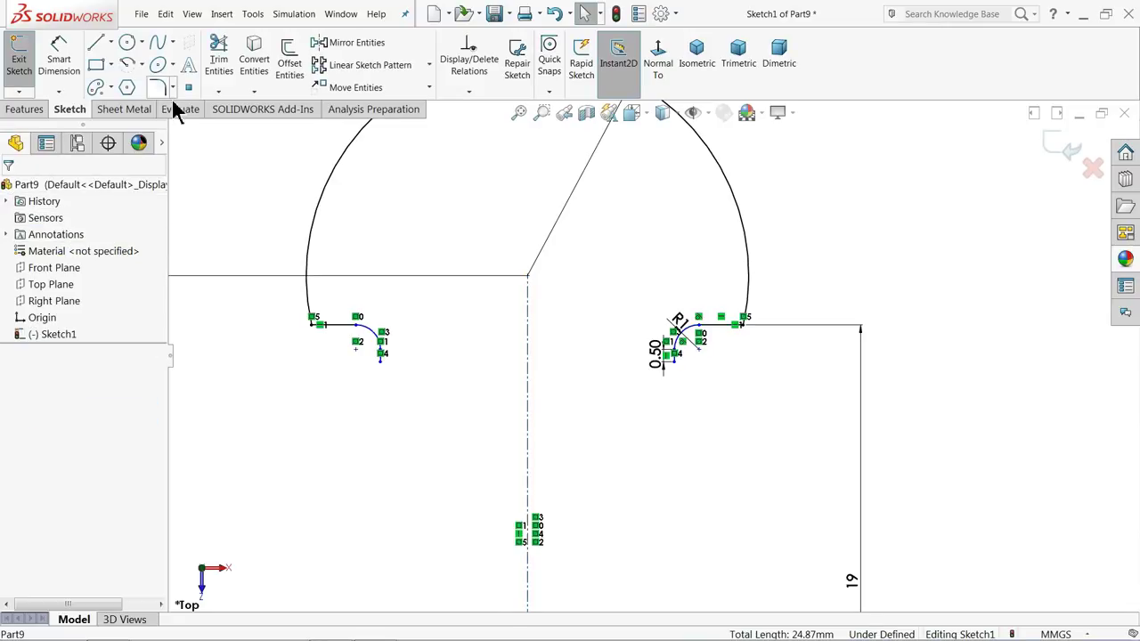
Dimension the distance between the two short vertical end lines of the profile as 14 mm
click(58, 55)
scroll(435, 458, down, 3)
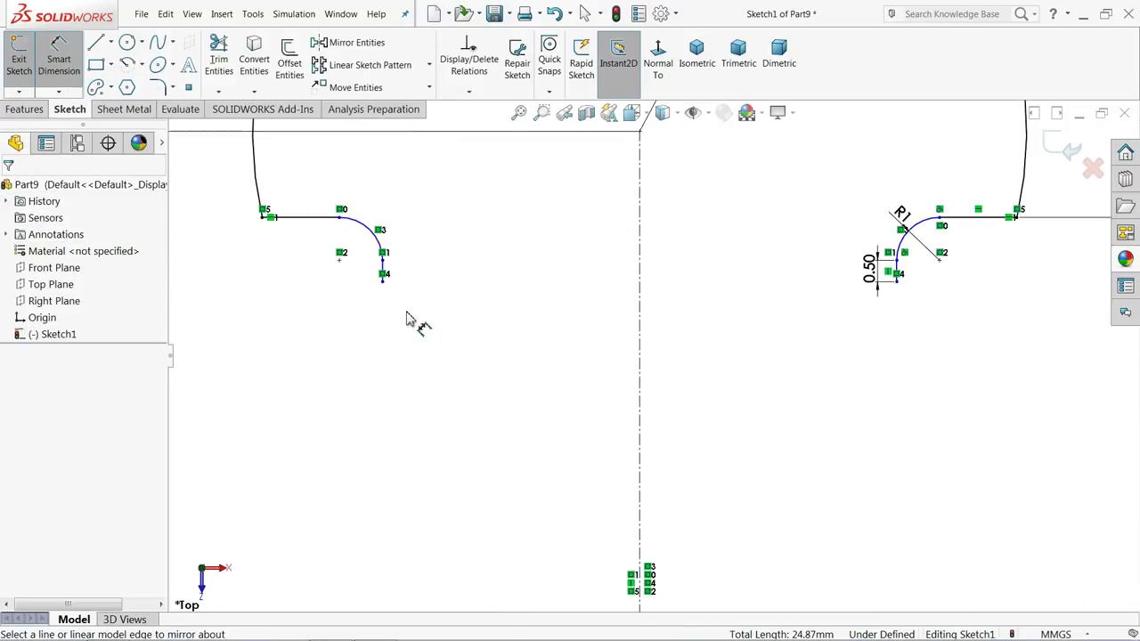
click(384, 266)
click(896, 266)
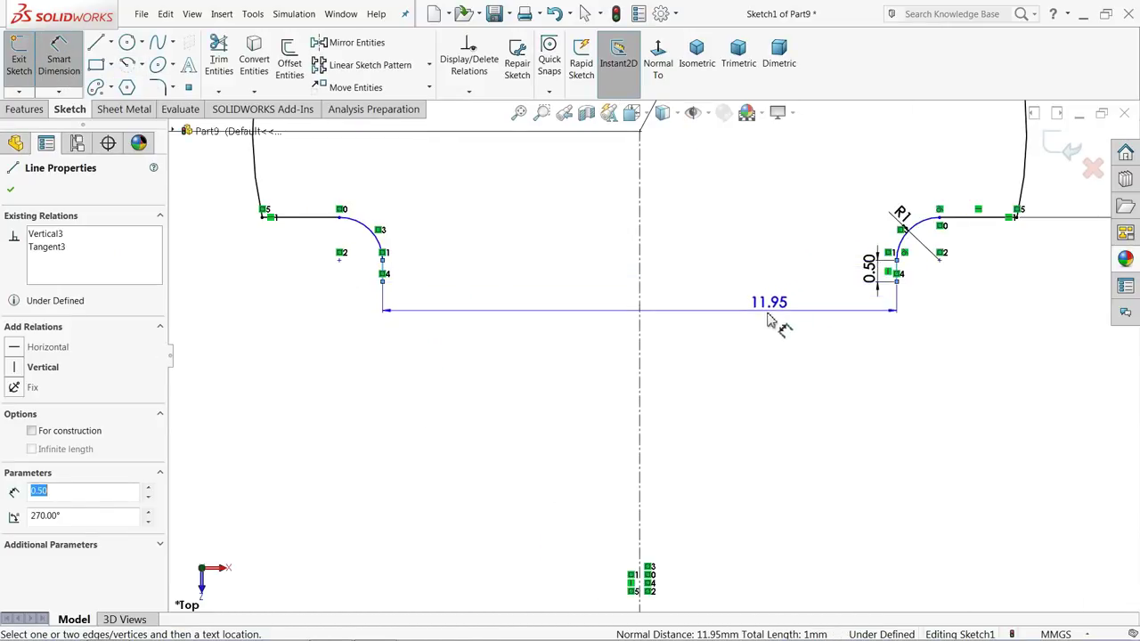
click(718, 337)
text(14)
key(Return)
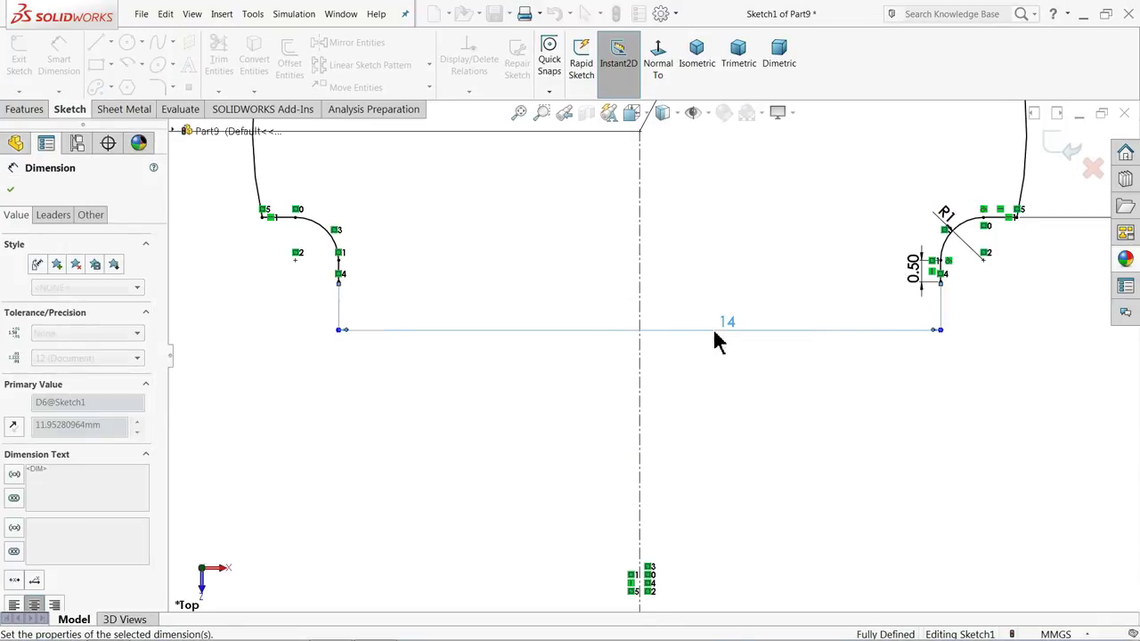
scroll(601, 323, up, 3)
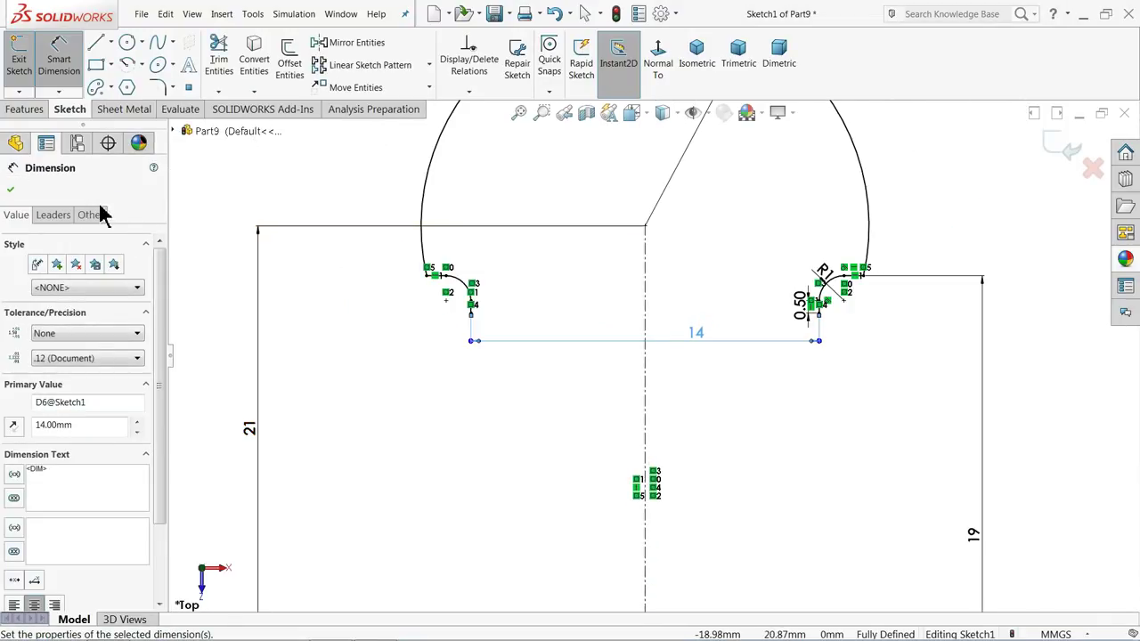
click(10, 193)
scroll(623, 375, up, 3)
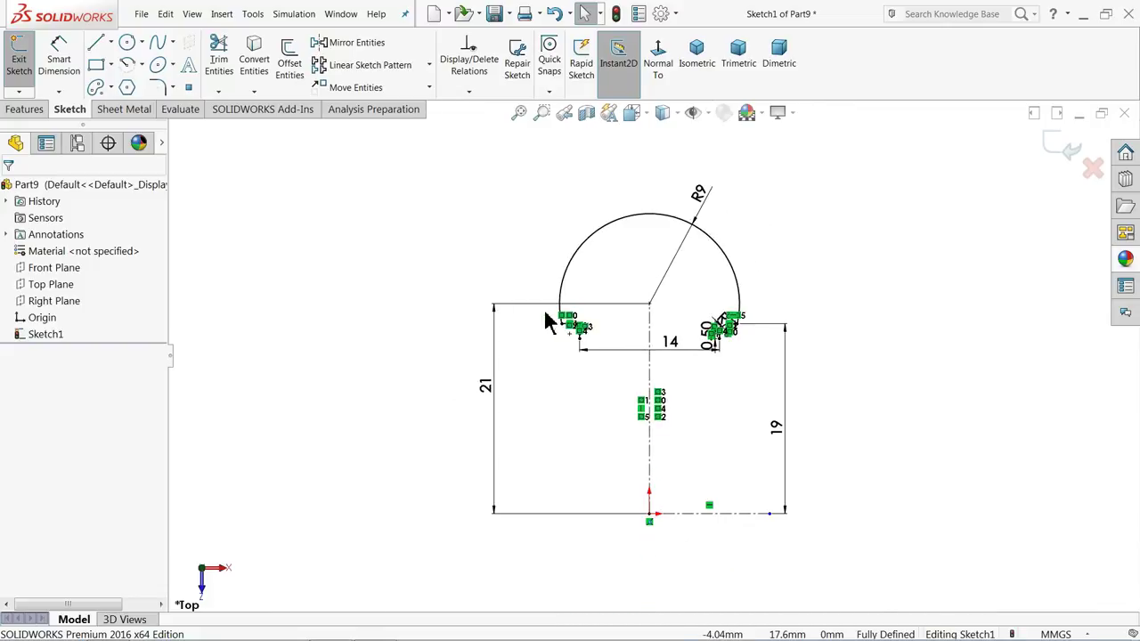
Revolve the open profile 360° about the horizontal centerline as a one-direction thin feature 0.75 mm thick
scroll(756, 394, down, 3)
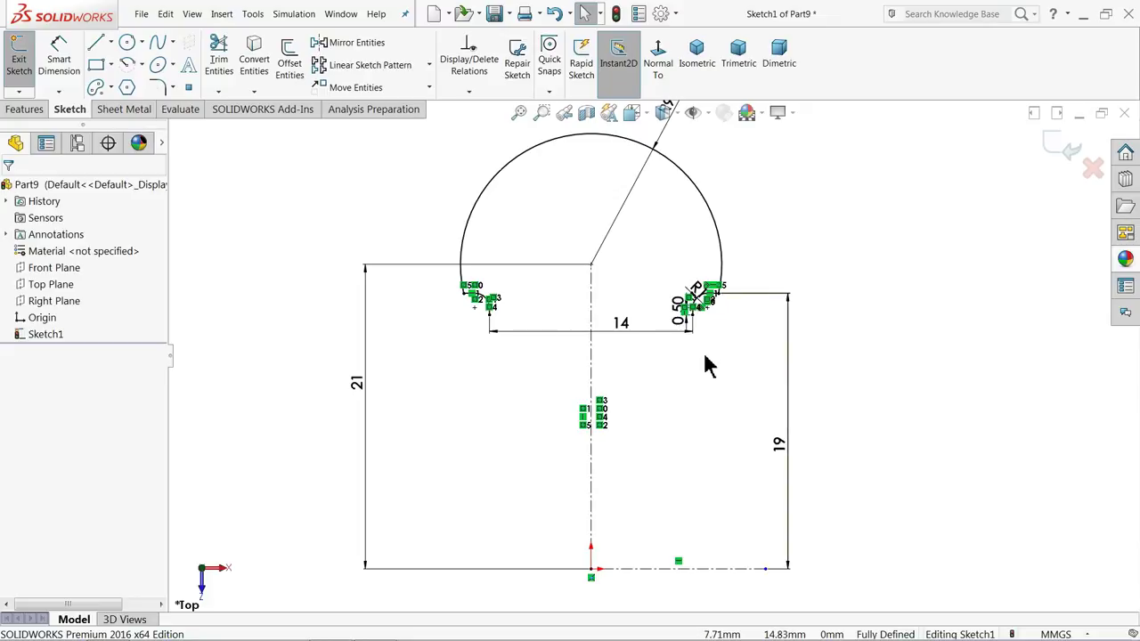
click(25, 110)
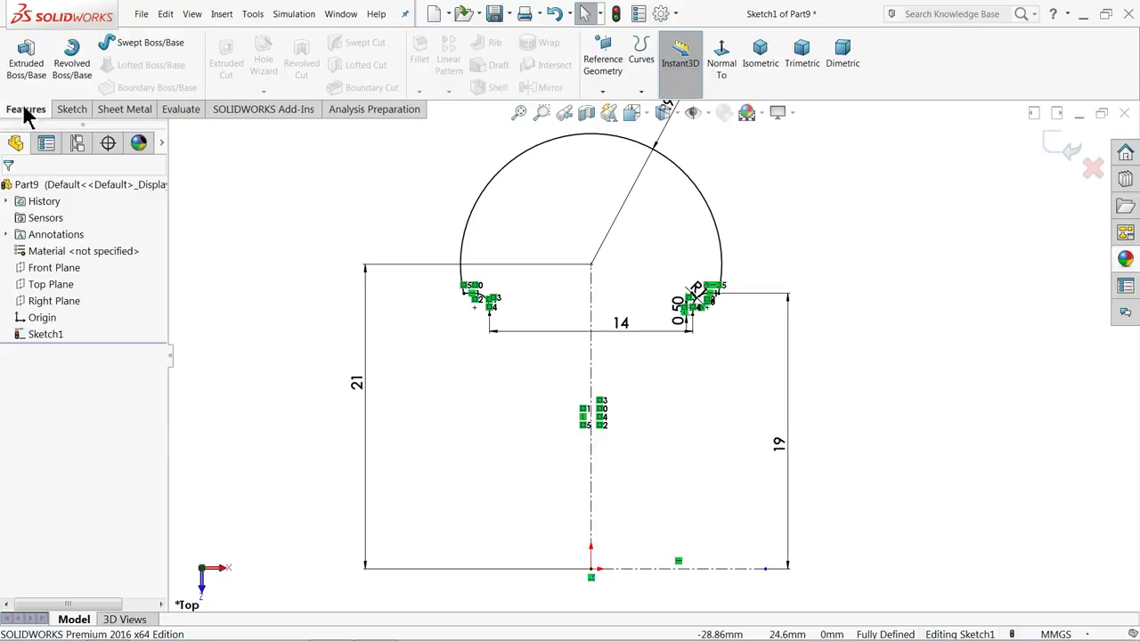
click(71, 68)
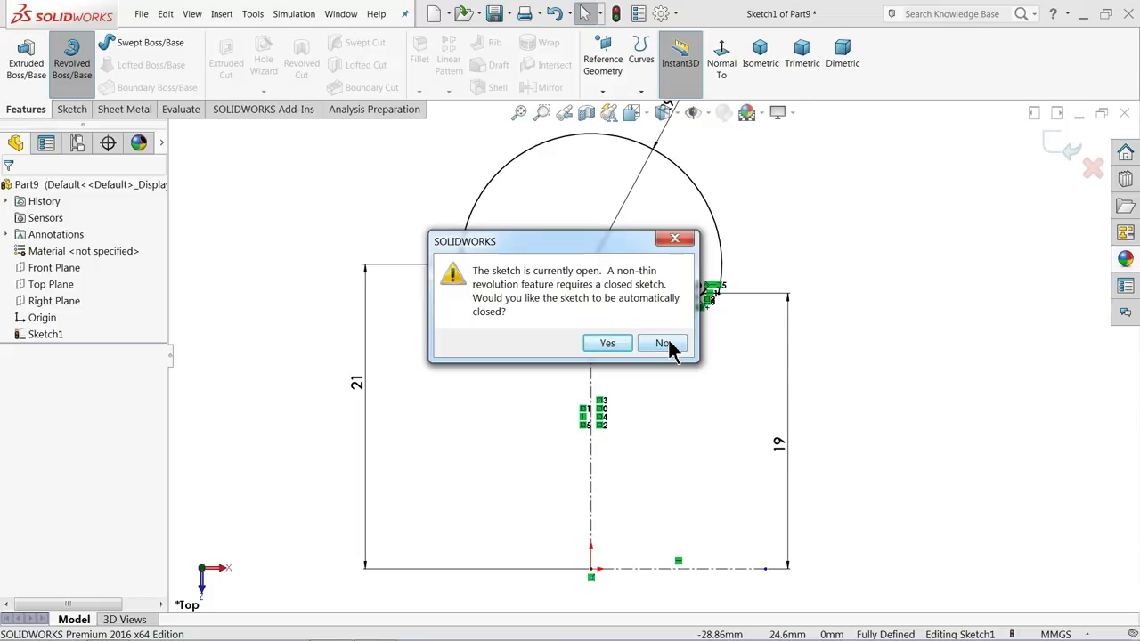
click(667, 346)
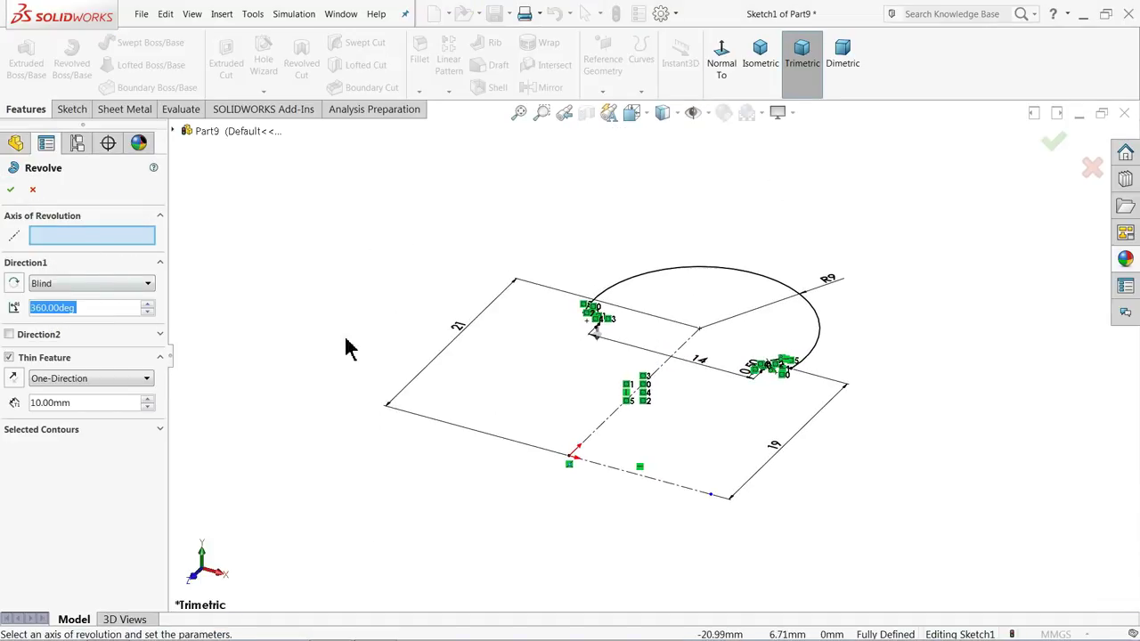
click(615, 474)
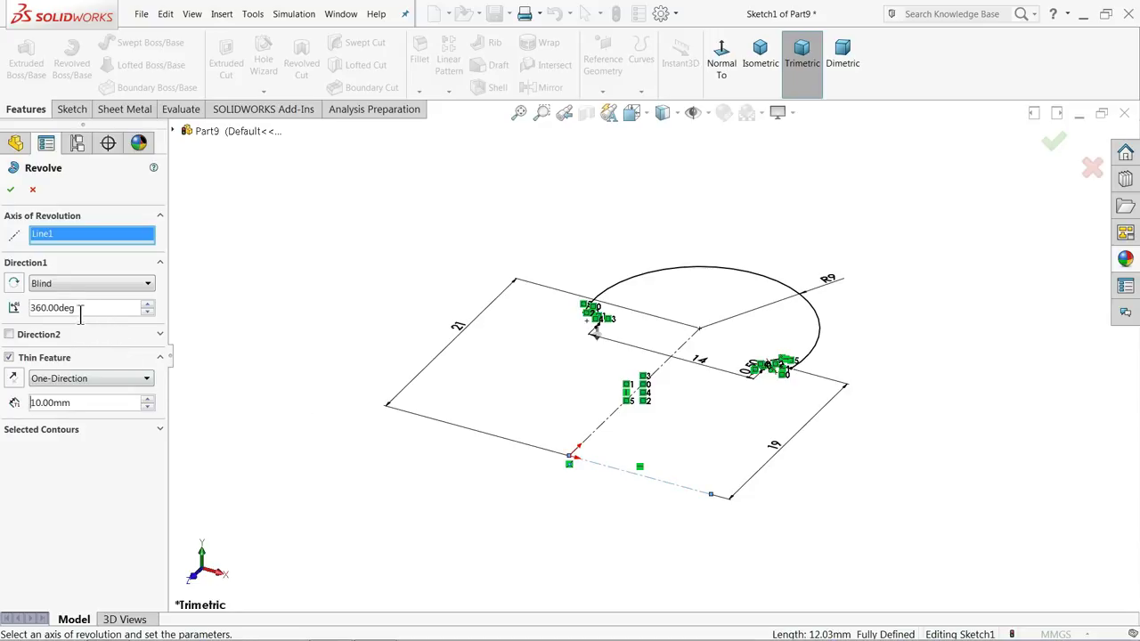
text(0.75)
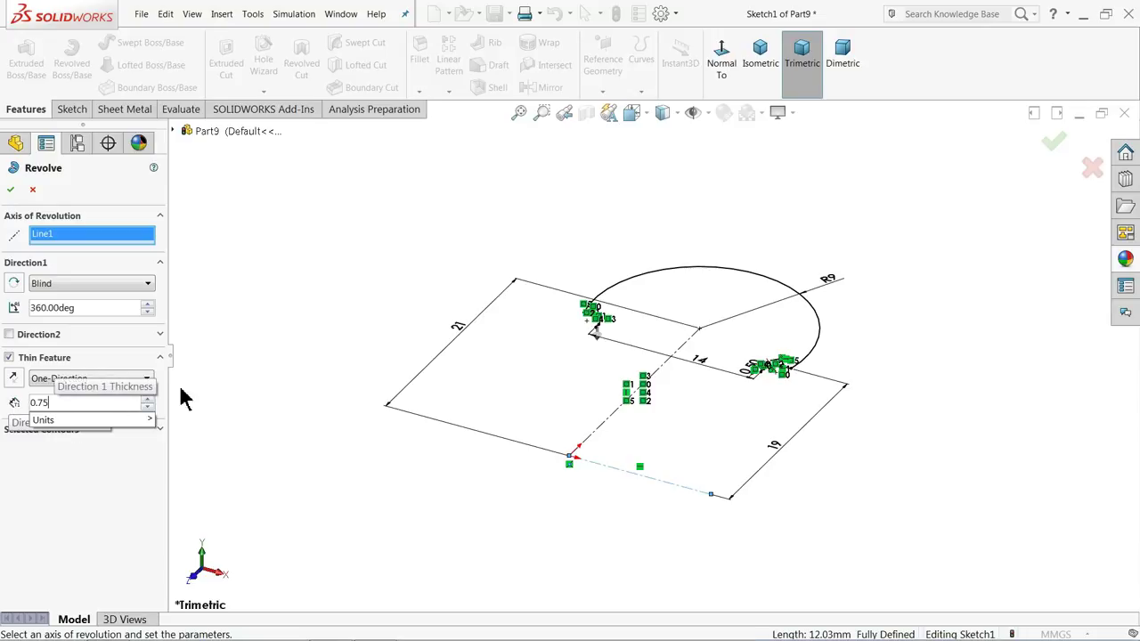
key(Return)
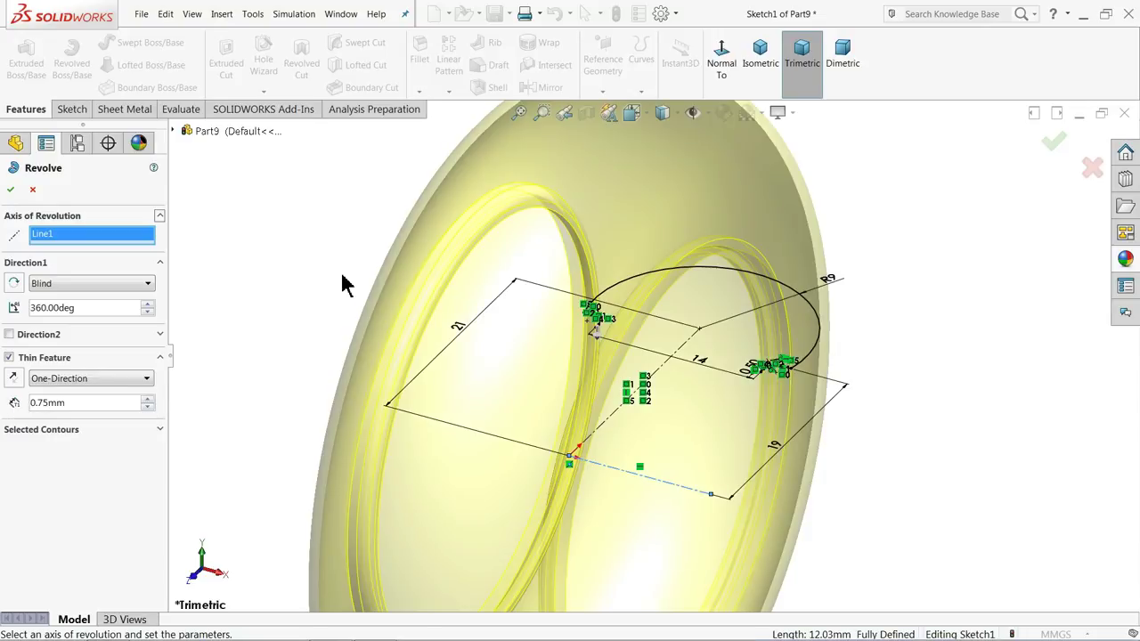
scroll(383, 307, up, 5)
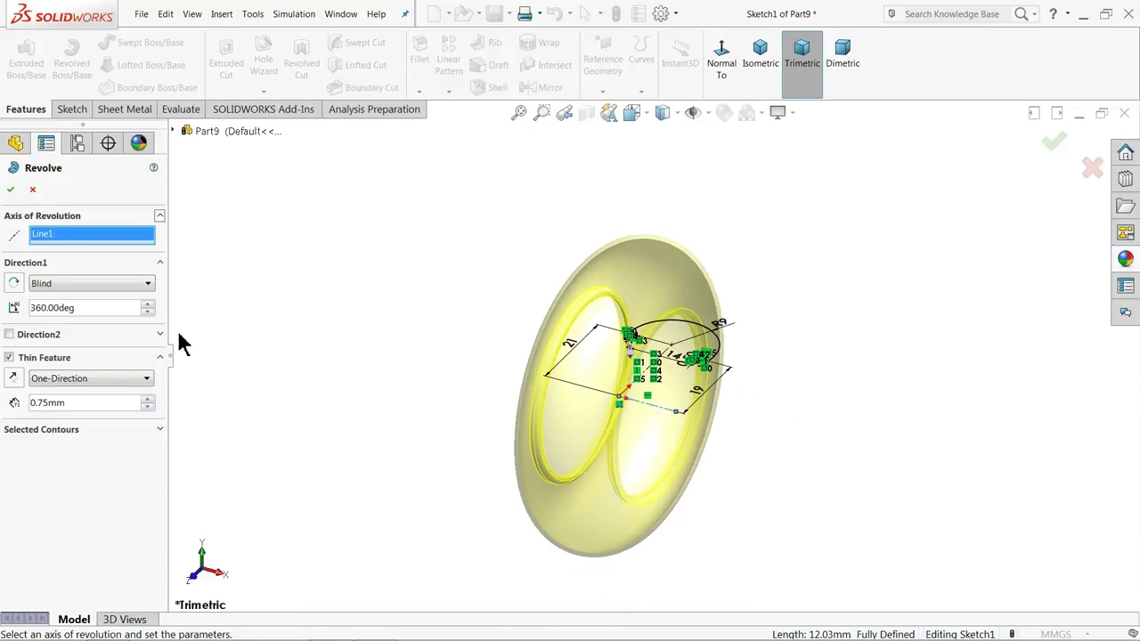
click(10, 191)
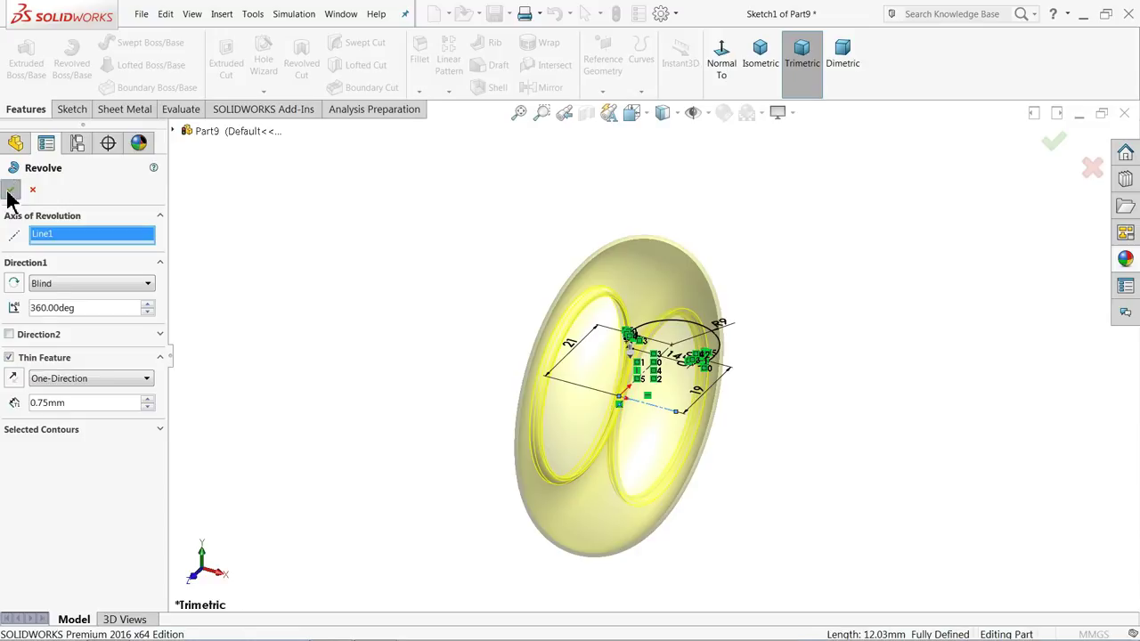
click(428, 349)
mouse_move(427, 349)
middle_down()
mouse_move(377, 331)
mouse_move(425, 351)
middle_up()
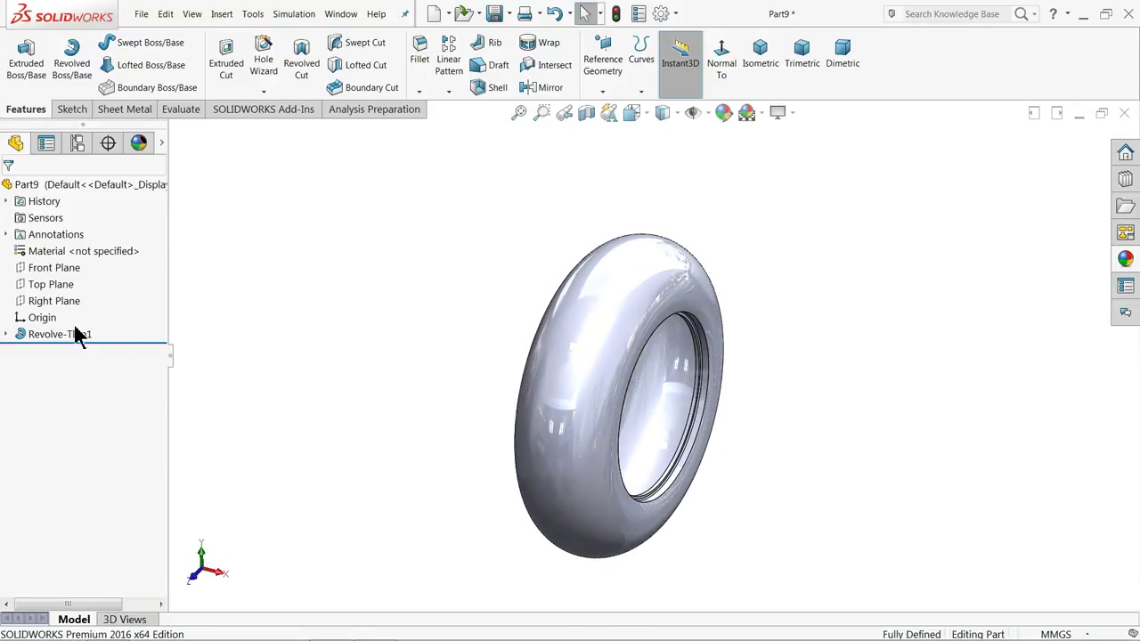
On the Top Plane, sketch a circle of about 8.34 mm radius centred on the tire's rounded upper end
click(27, 287)
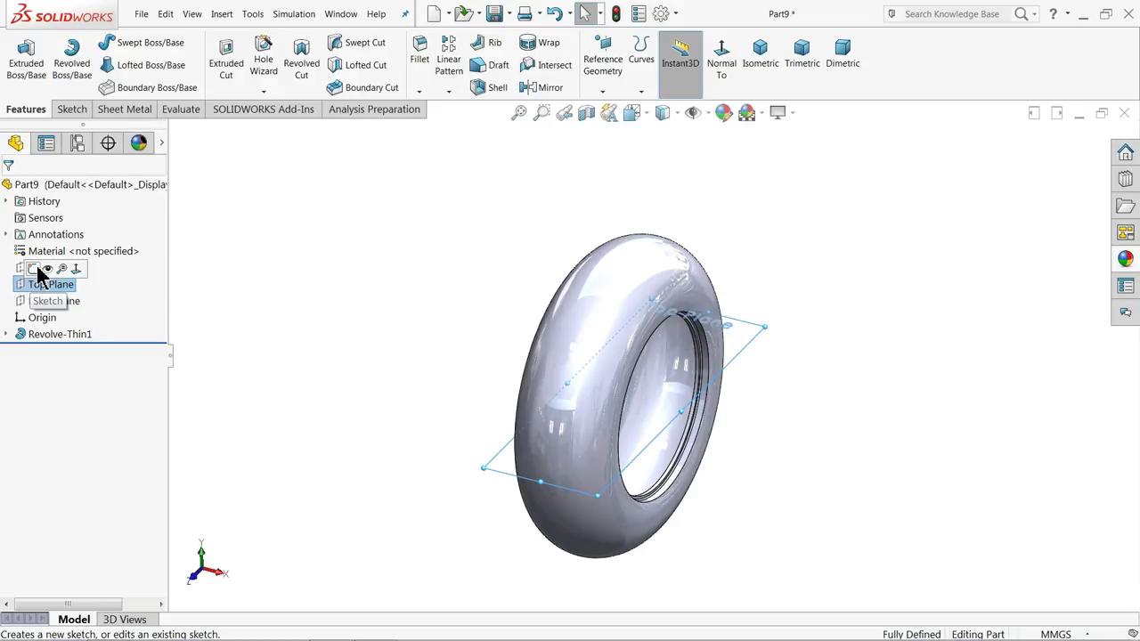
click(38, 273)
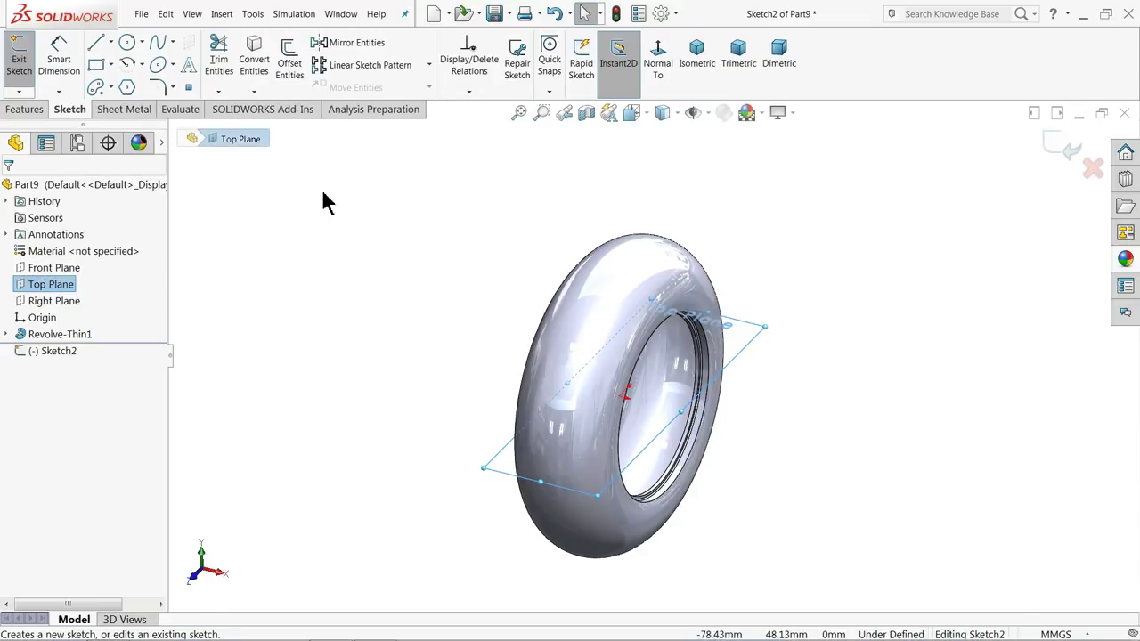
click(657, 78)
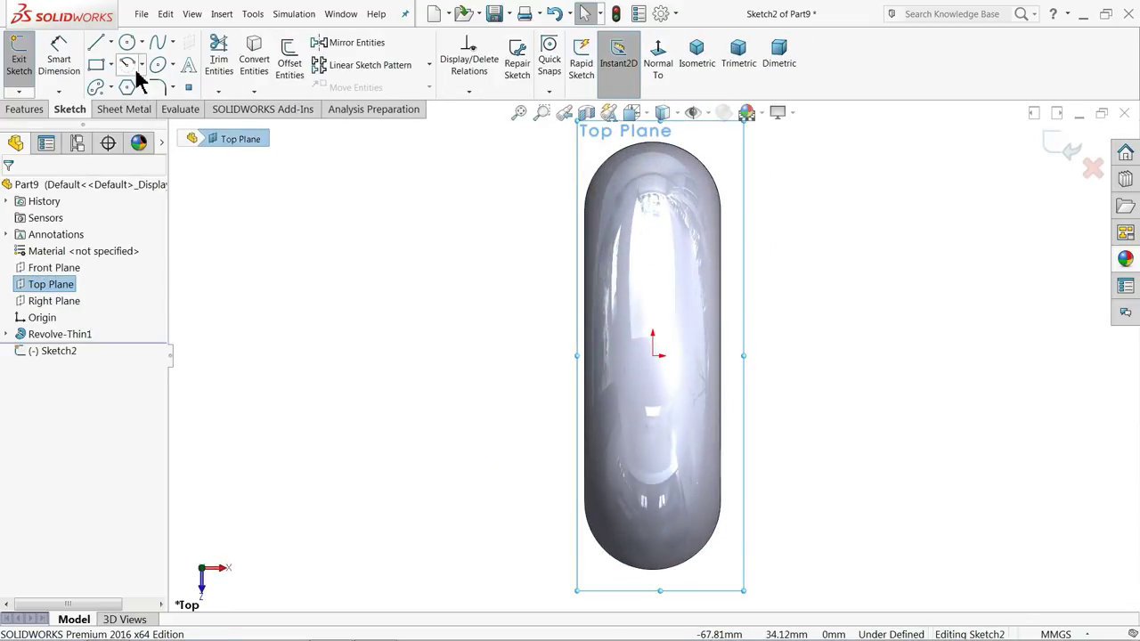
click(127, 47)
scroll(661, 176, down, 2)
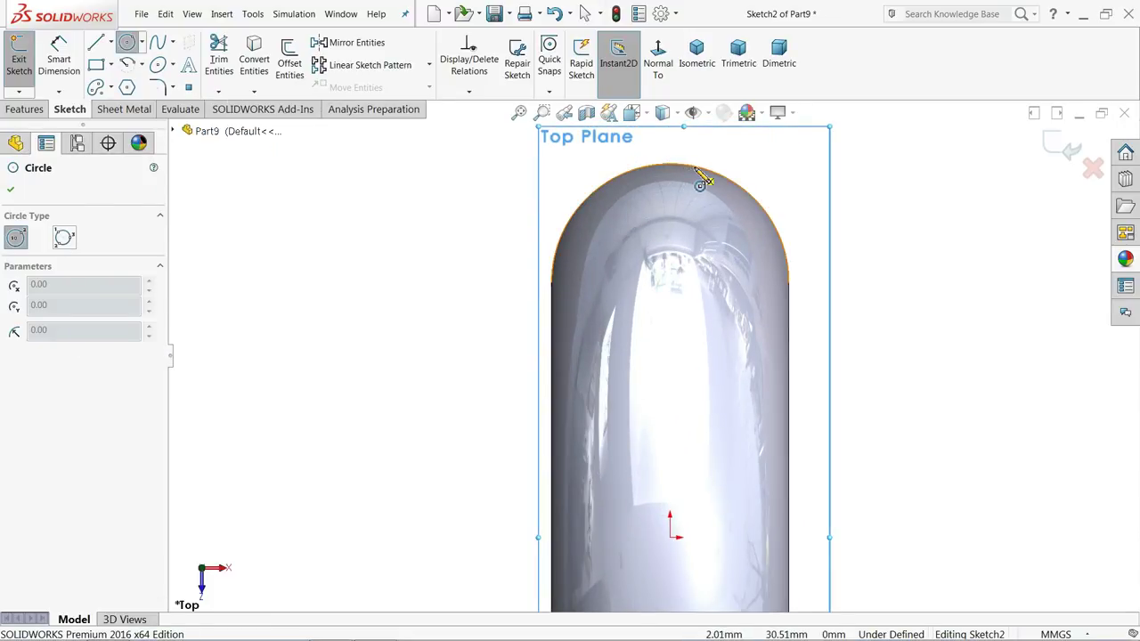
click(670, 282)
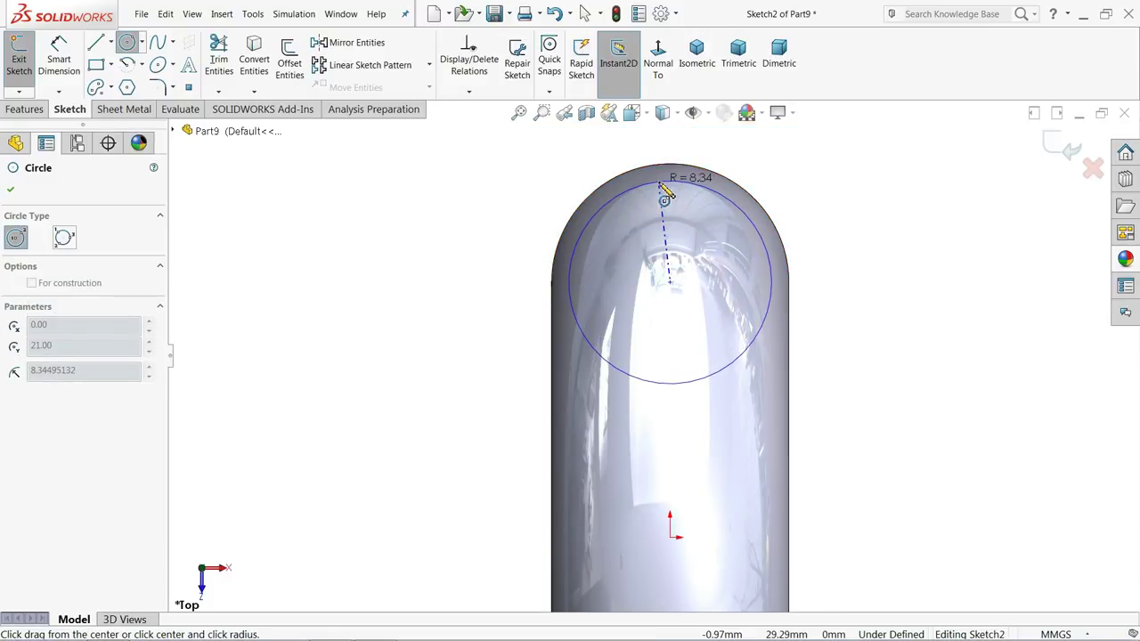
click(663, 189)
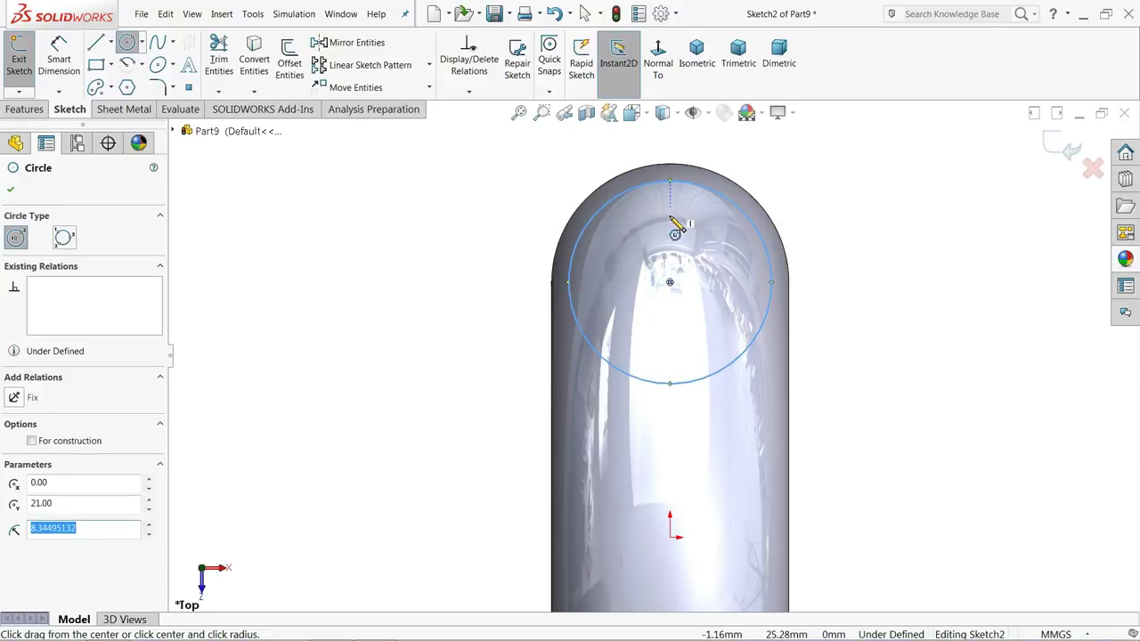
Dimension the gap between the circle and the tire's outer rounded edge as 0.5 mm
click(59, 58)
scroll(730, 212, down, 2)
scroll(731, 212, down, 1)
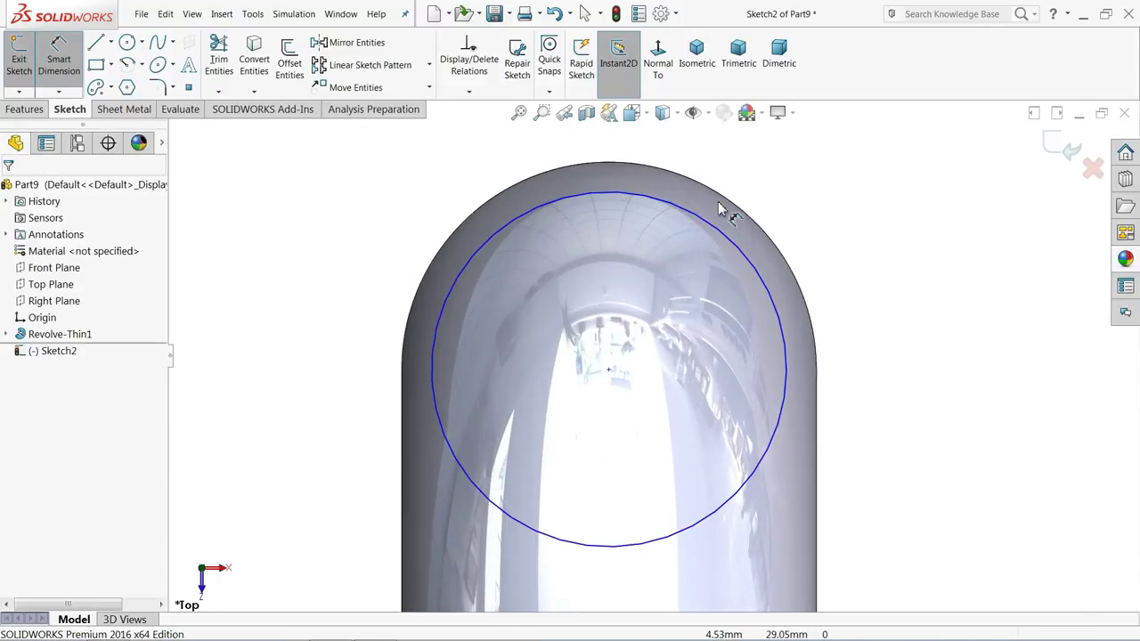
click(597, 170)
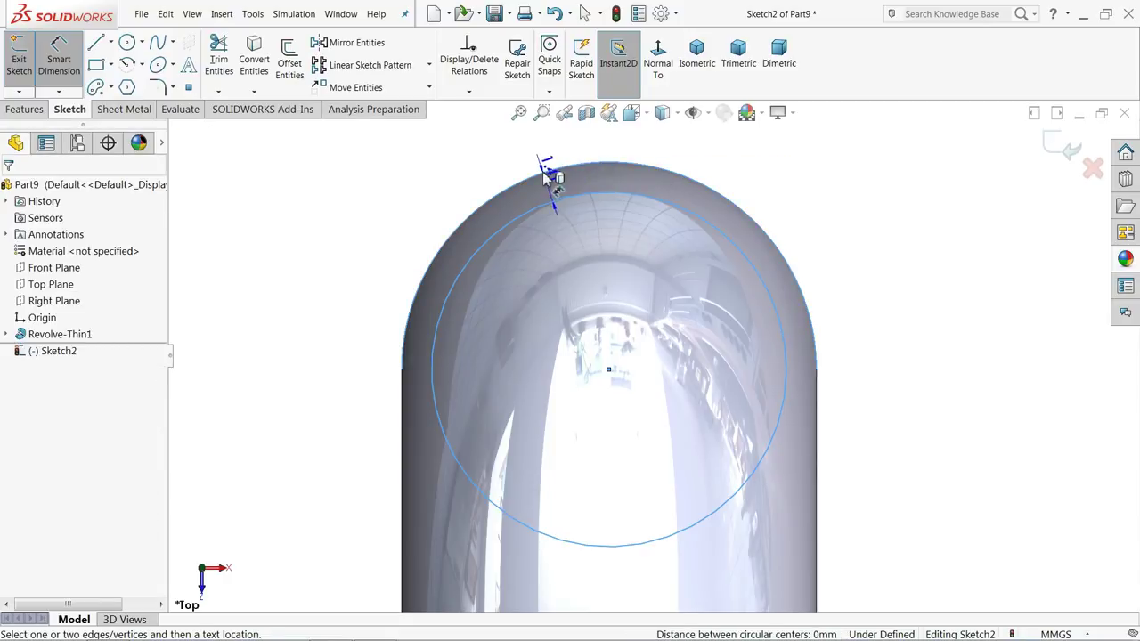
click(532, 158)
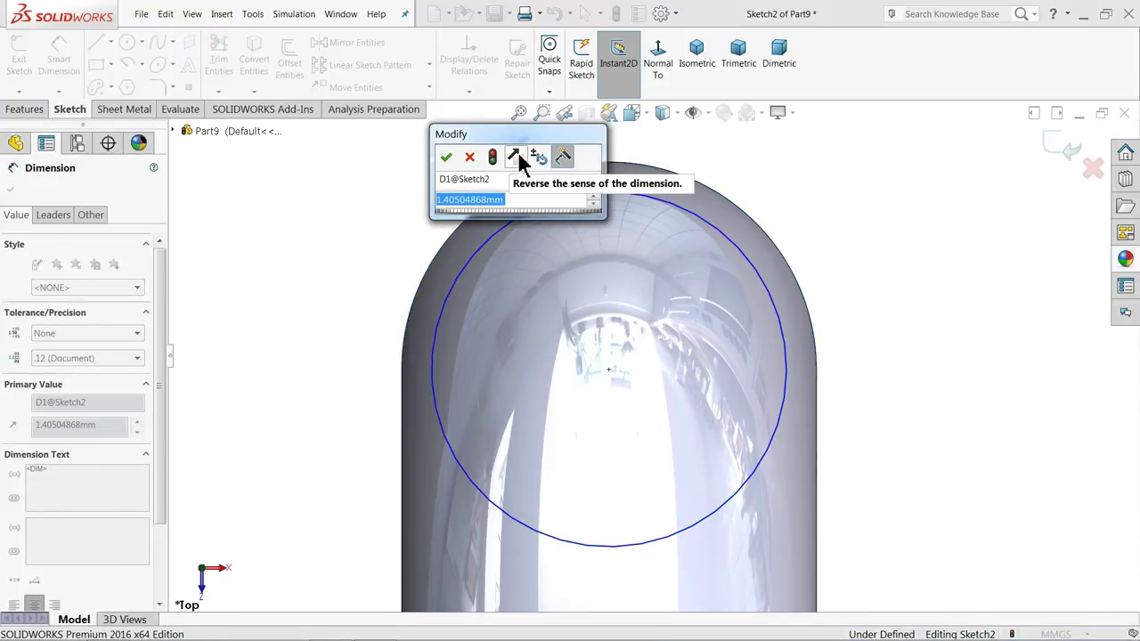
click(521, 161)
key(Return)
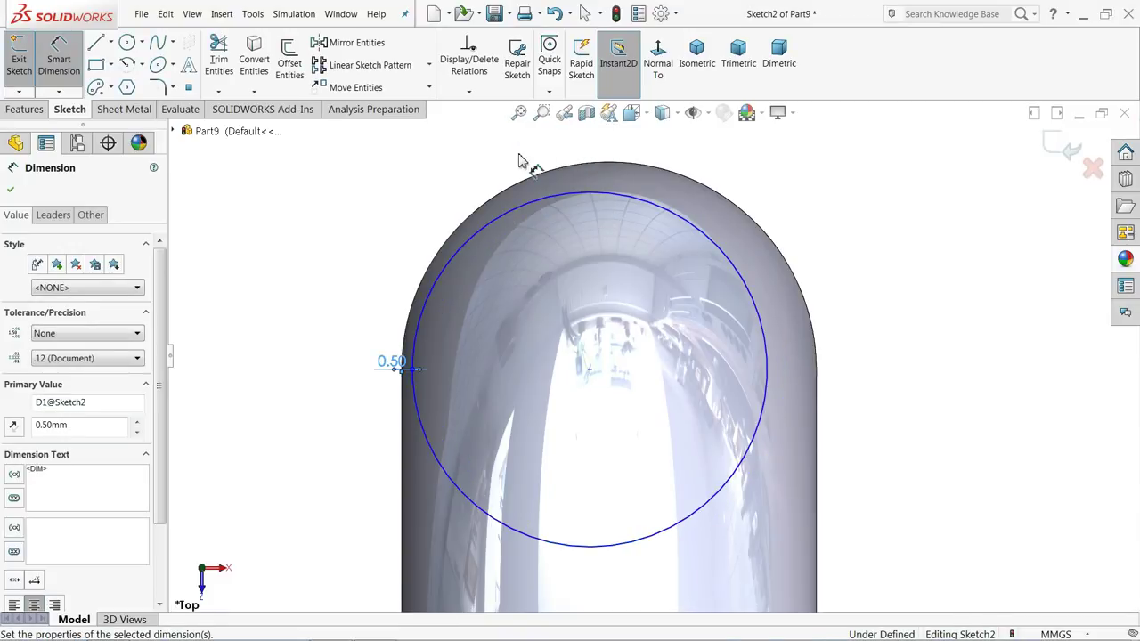
click(11, 191)
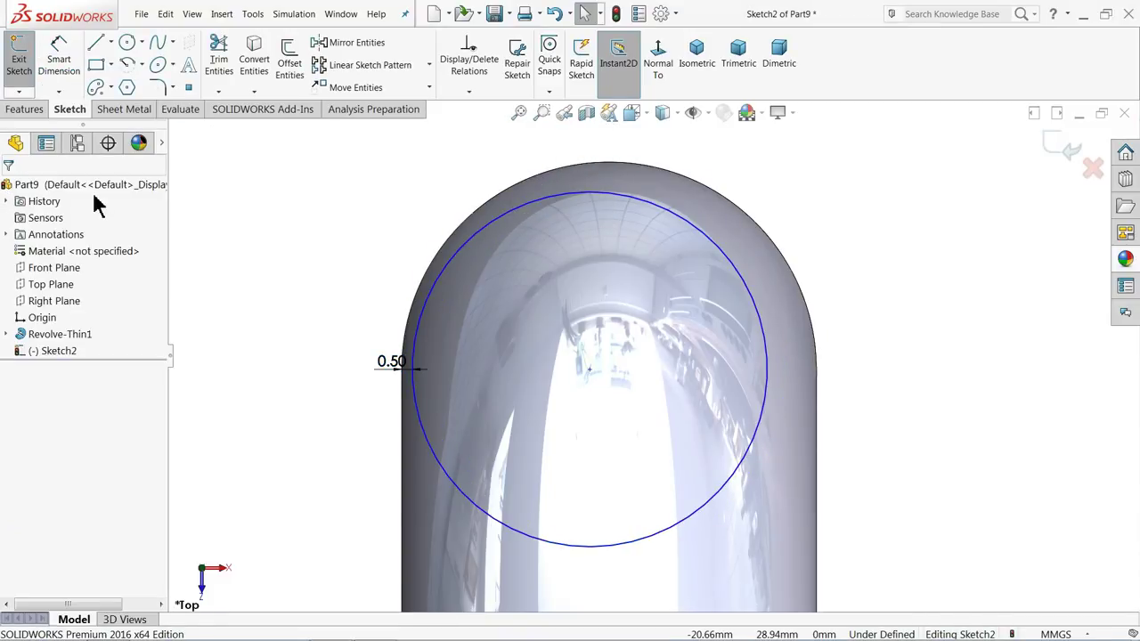
Make the sketched circle concentric with the tire's rounded outer silhouette edge
click(533, 220)
ctrl+click(532, 204)
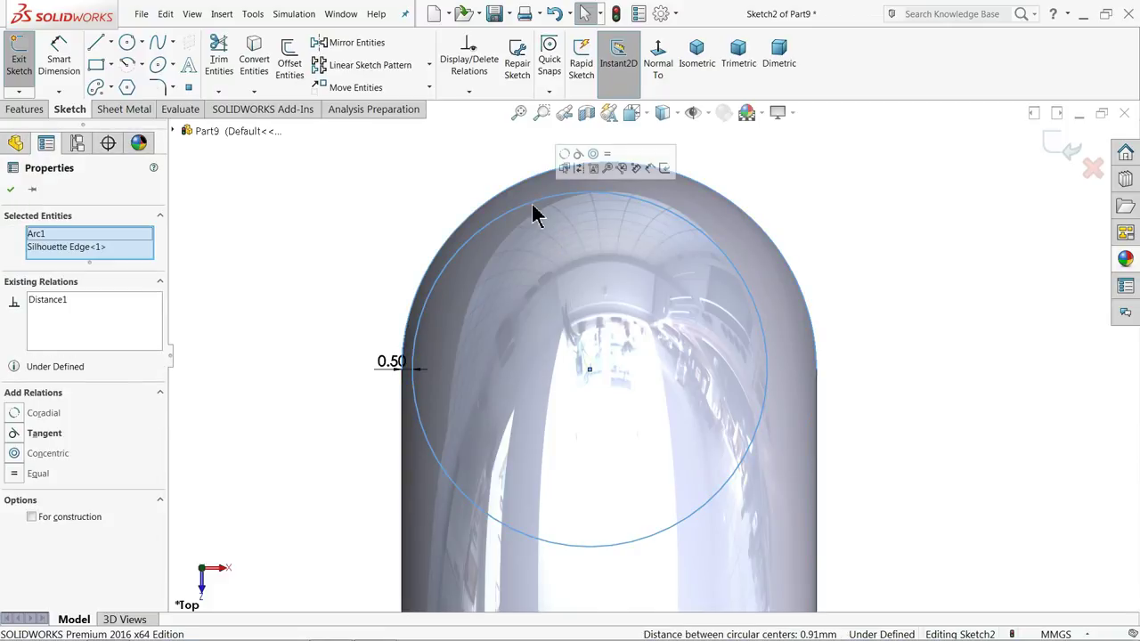
click(594, 156)
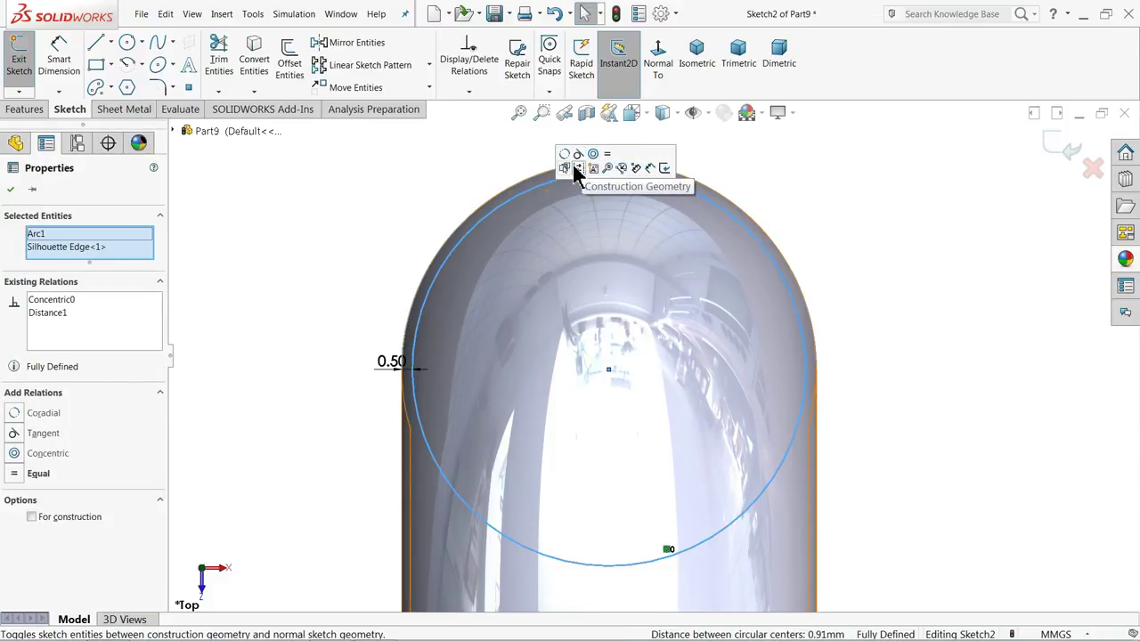
key(Escape)
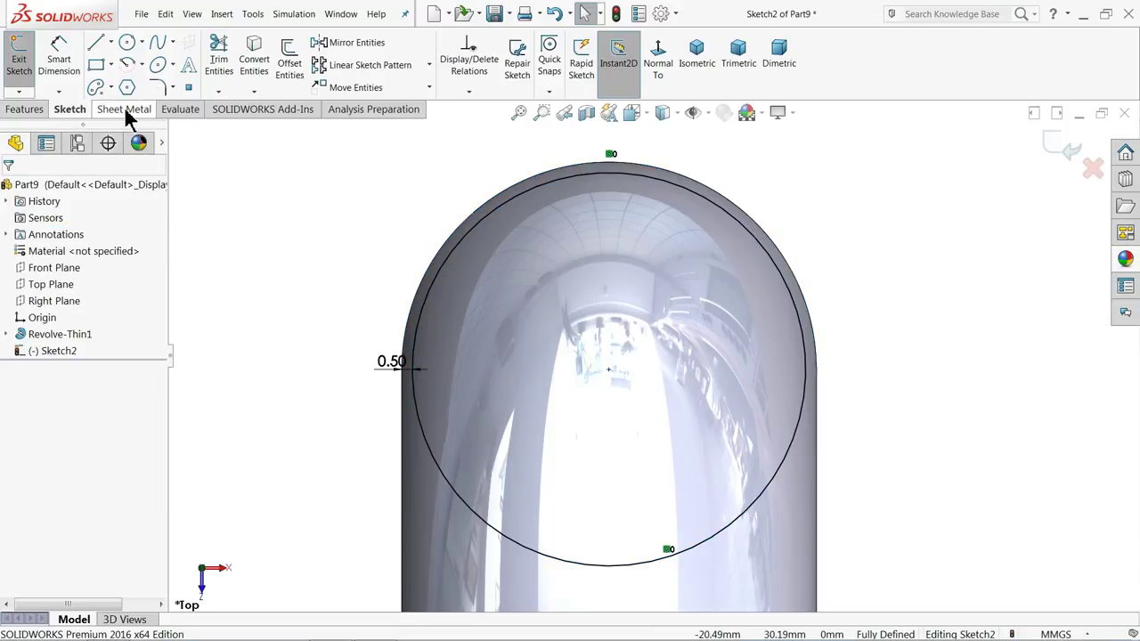
Add the Surfaces toolset to the CommandManager and display its commands
right_click(181, 114)
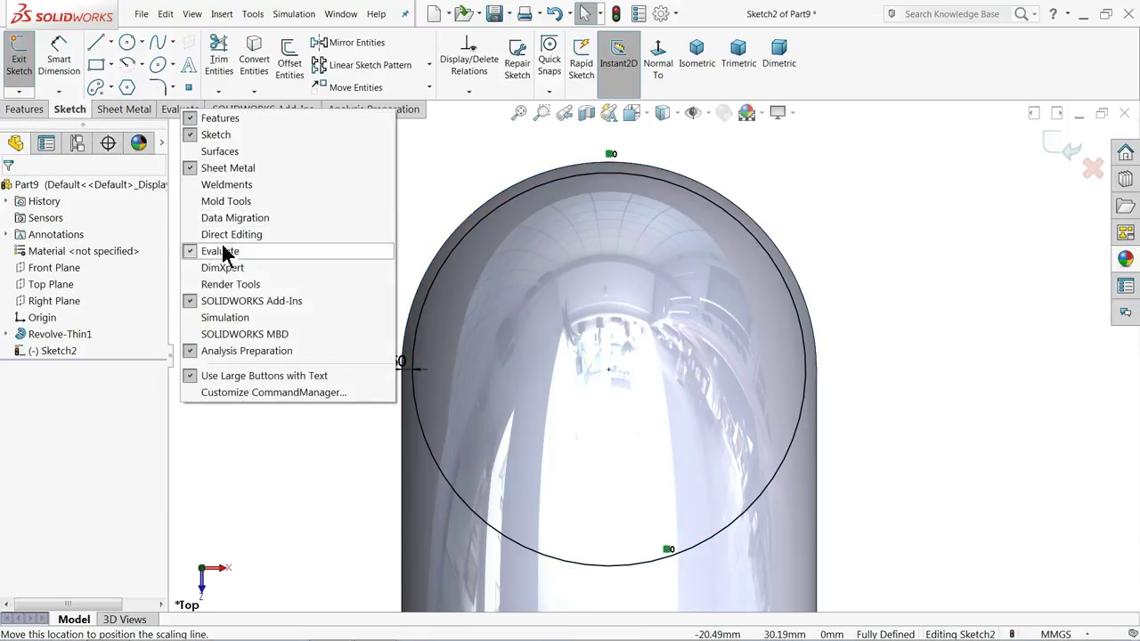
click(225, 151)
click(117, 110)
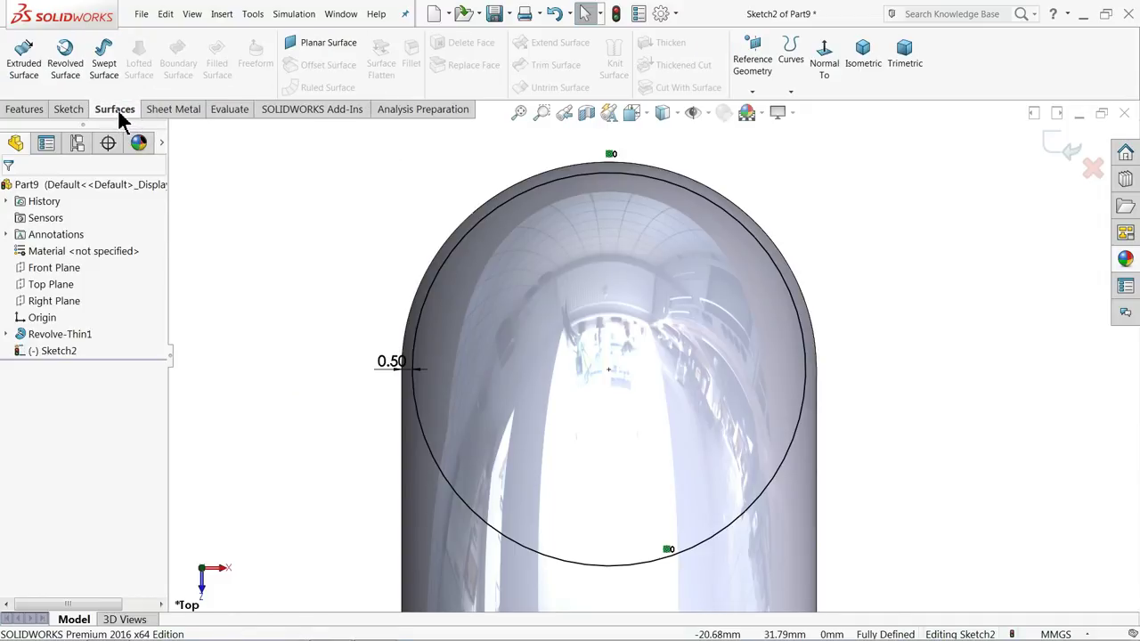
Sketch a horizontal centerline from the origin that extends past the tire's outer side, in the same sketch as the circle
click(62, 110)
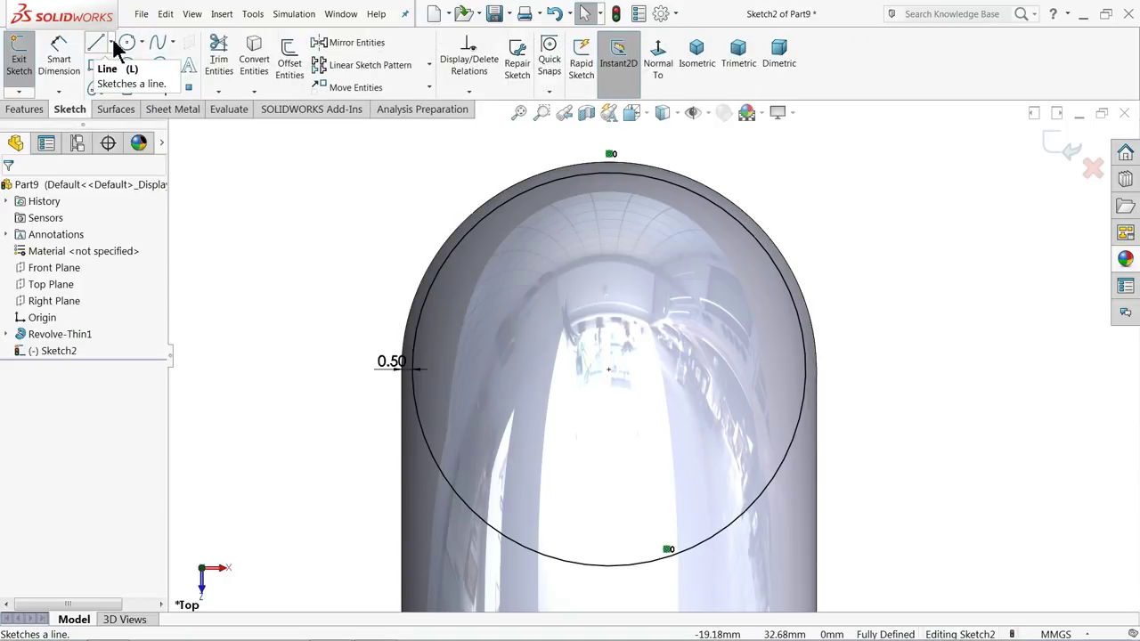
click(111, 42)
click(123, 79)
scroll(463, 214, up, 3)
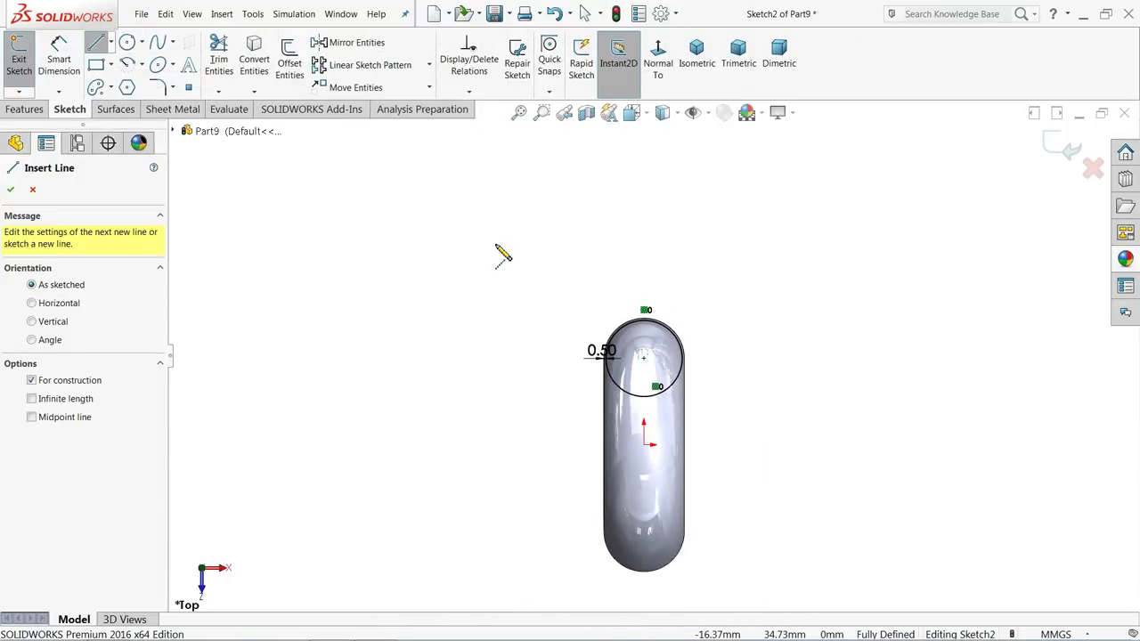
scroll(687, 476, down, 3)
click(596, 389)
click(660, 389)
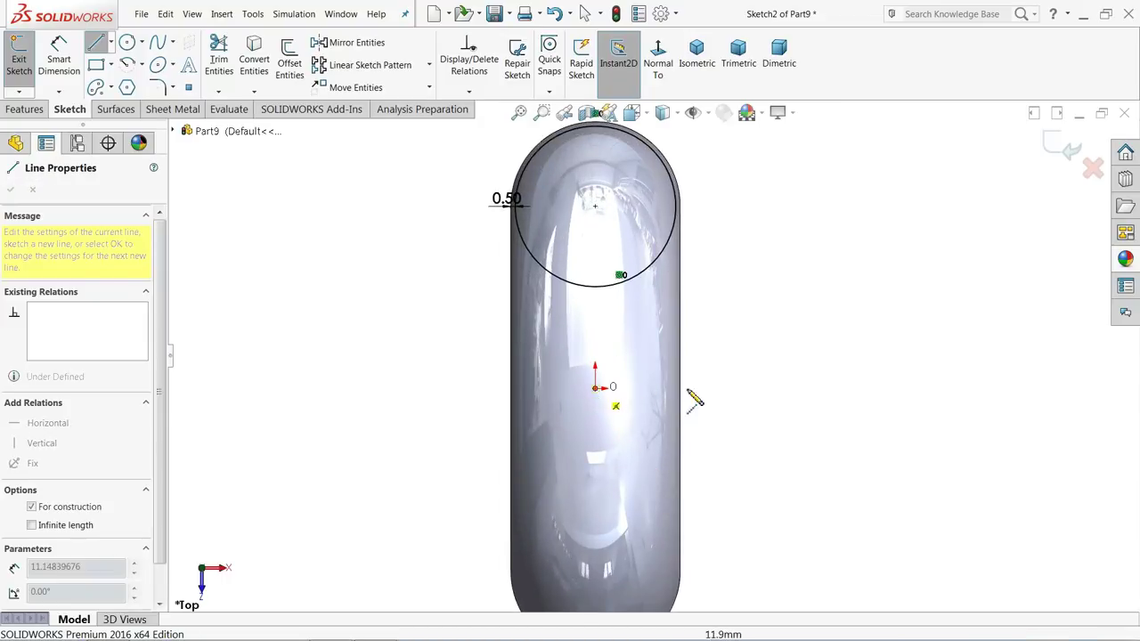
right_click(746, 356)
click(778, 361)
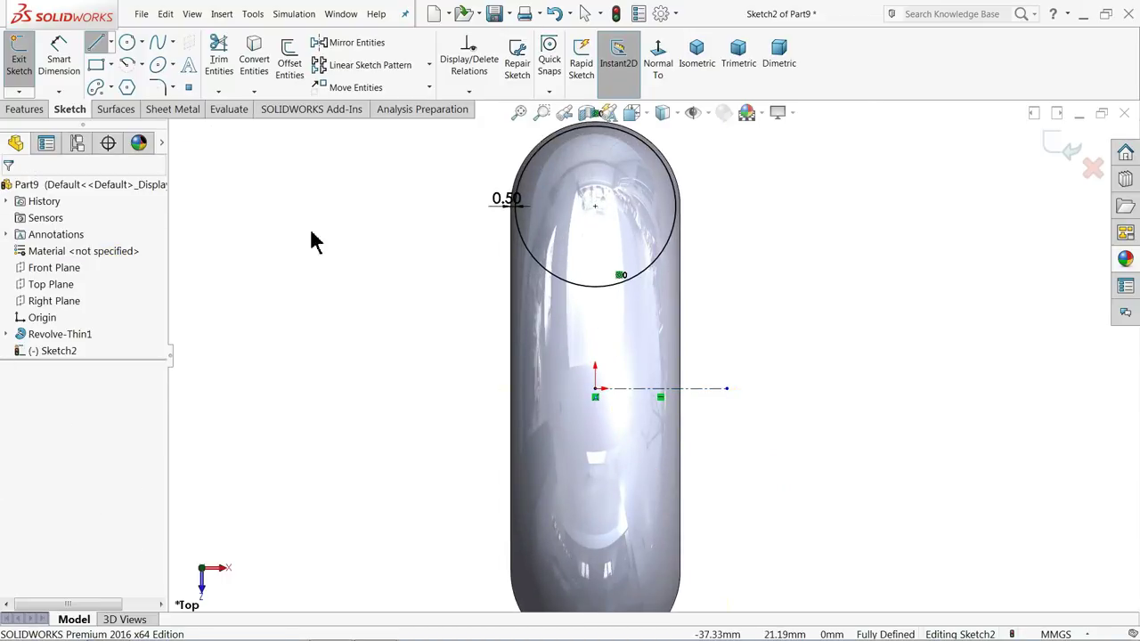
click(116, 108)
click(24, 61)
middle_drag(374, 227, 331, 246)
click(32, 191)
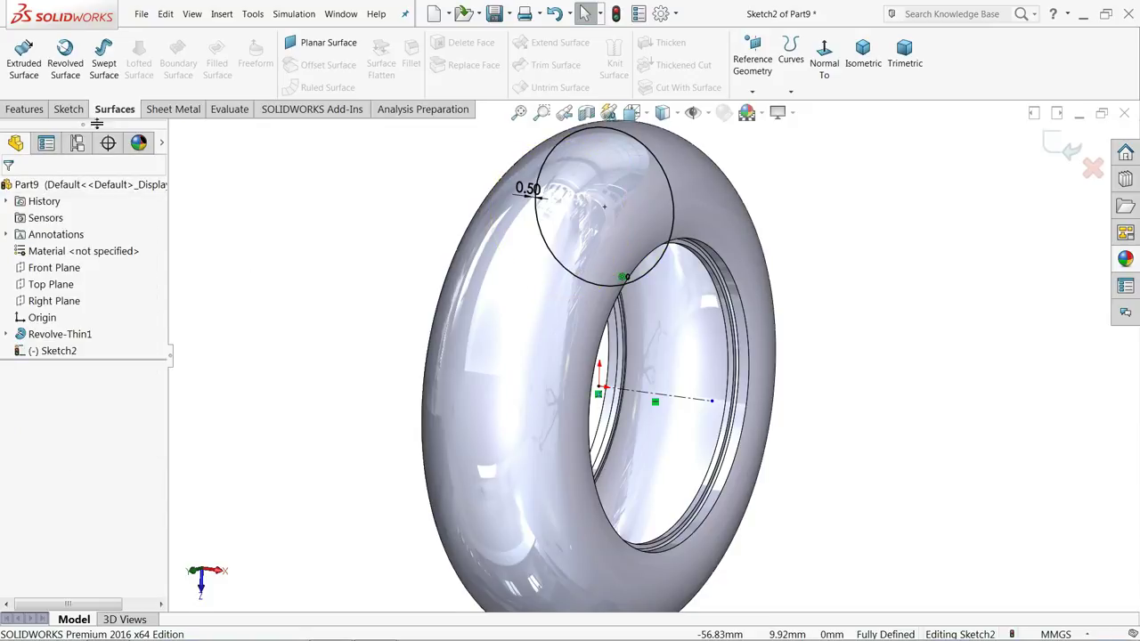
Revolve the circle 360° about the horizontal centerline as a blind, one-direction surface
click(71, 79)
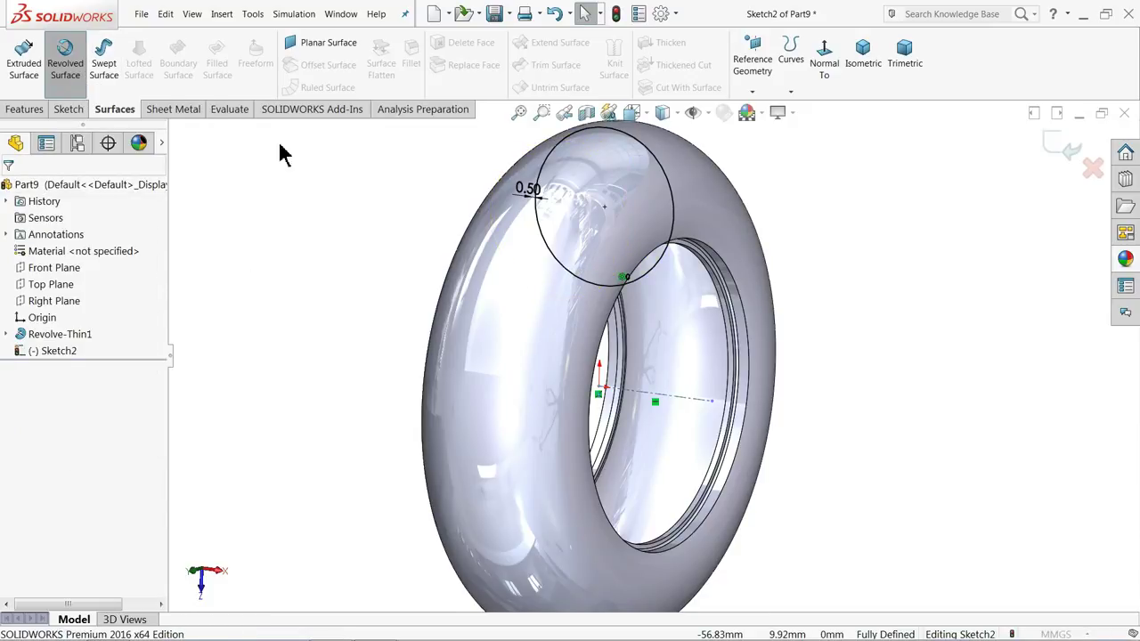
middle_drag(498, 376, 666, 308)
scroll(722, 401, up, 1)
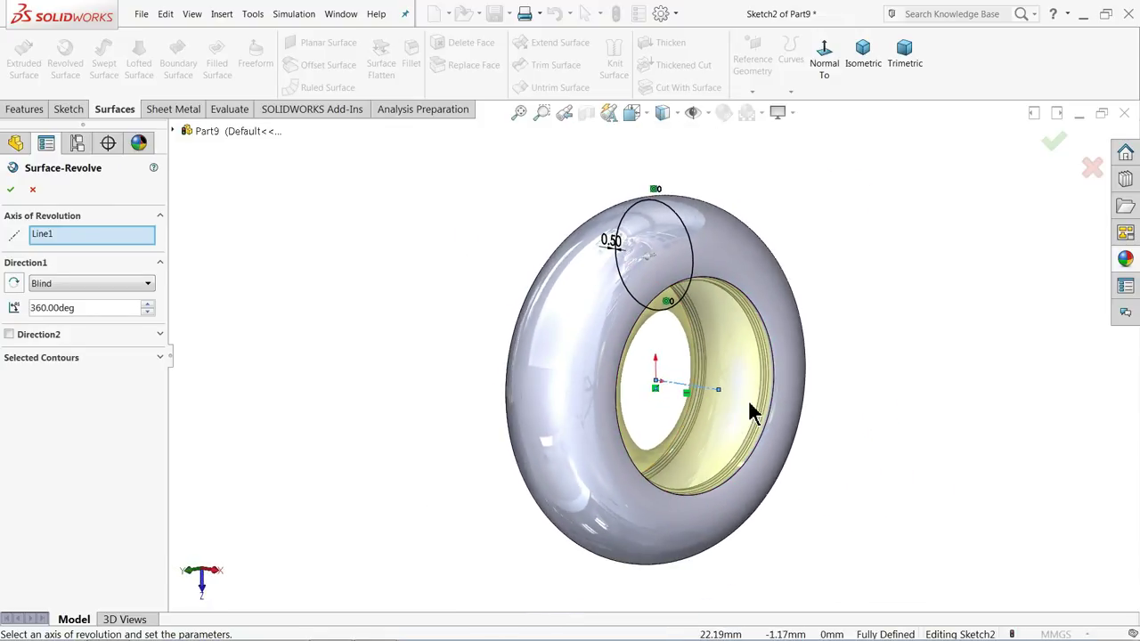
scroll(680, 398, down, 3)
click(11, 191)
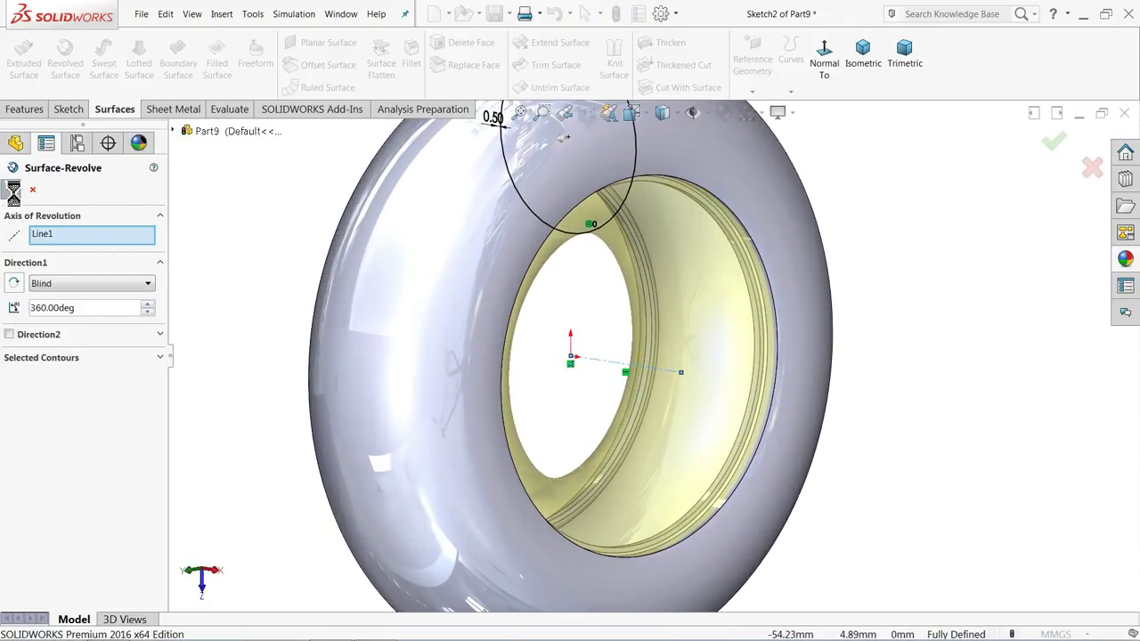
Fit the whole tire in view and select the Front Plane
click(677, 319)
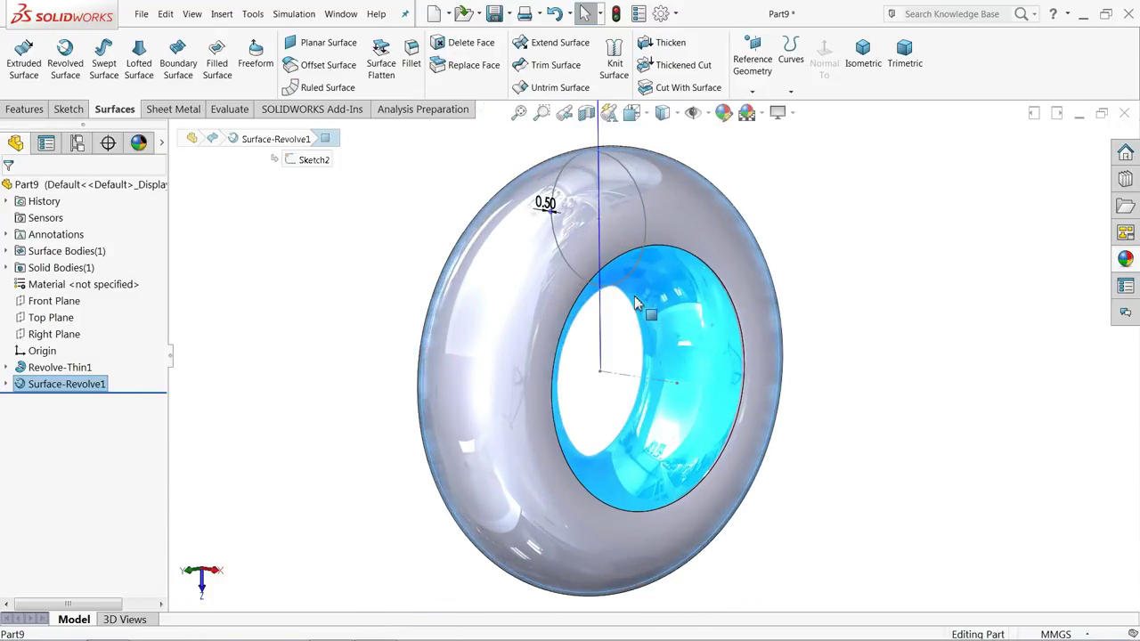
mouse_move(606, 298)
middle_down()
mouse_move(600, 288)
mouse_move(608, 300)
middle_up()
key(f)
click(459, 246)
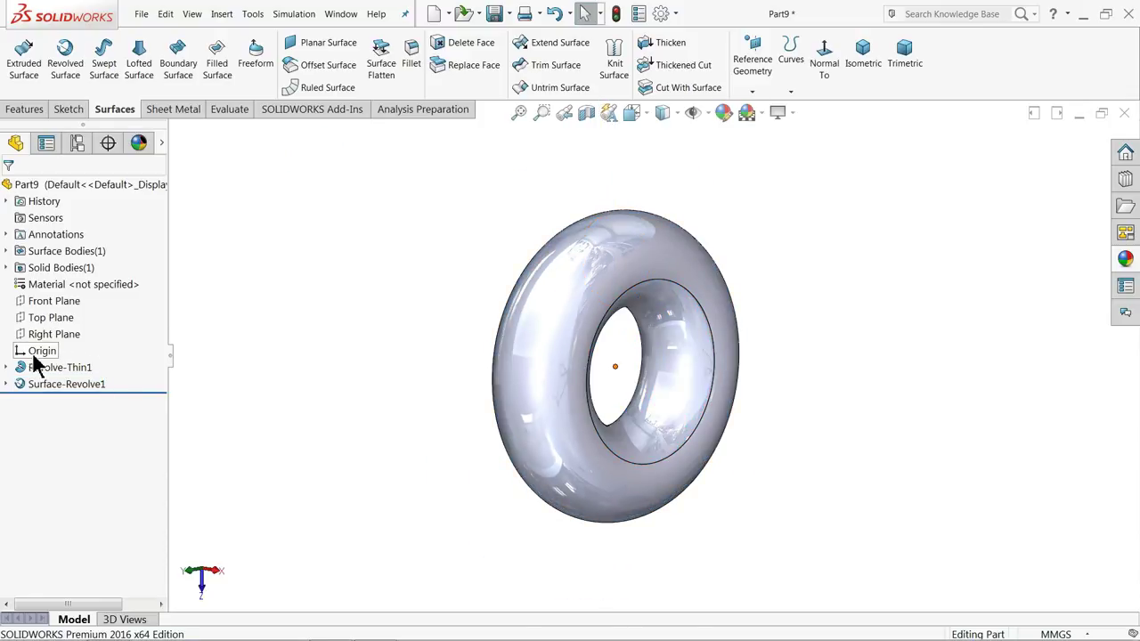
click(37, 303)
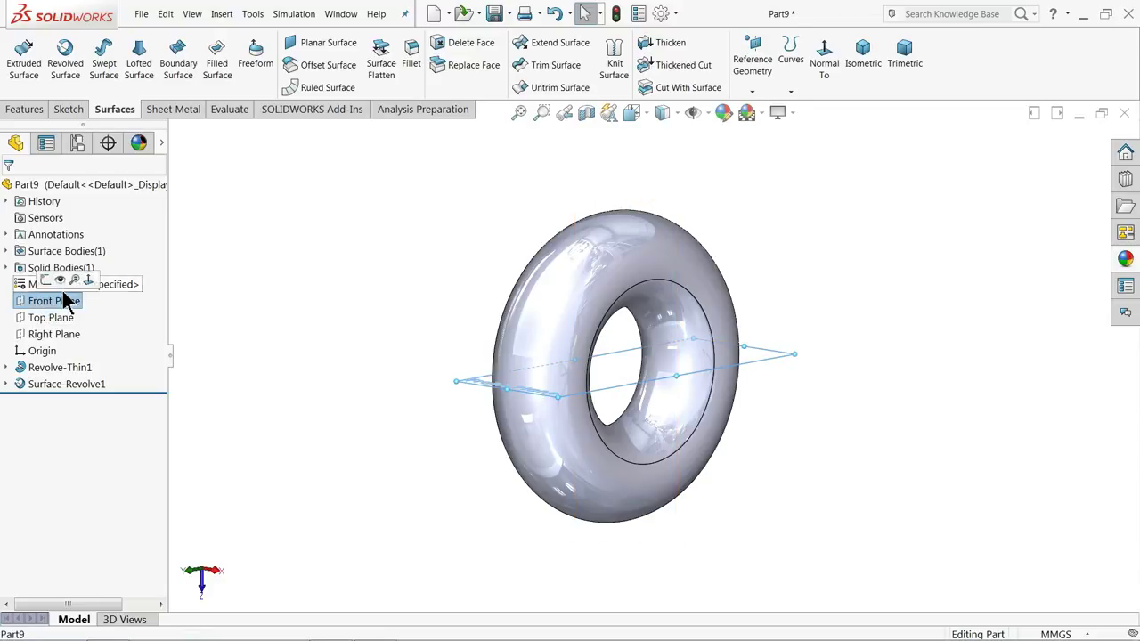
Create a reference plane offset 35 mm from the Front Plane, with the offset flipped to the opposite side
click(38, 109)
click(605, 99)
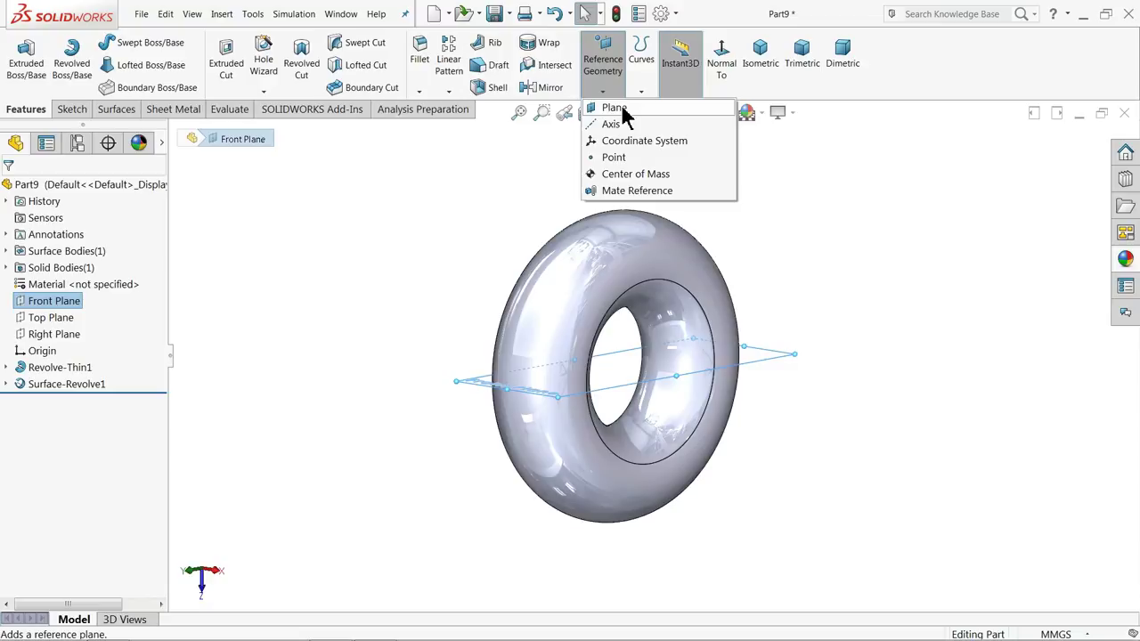
click(618, 107)
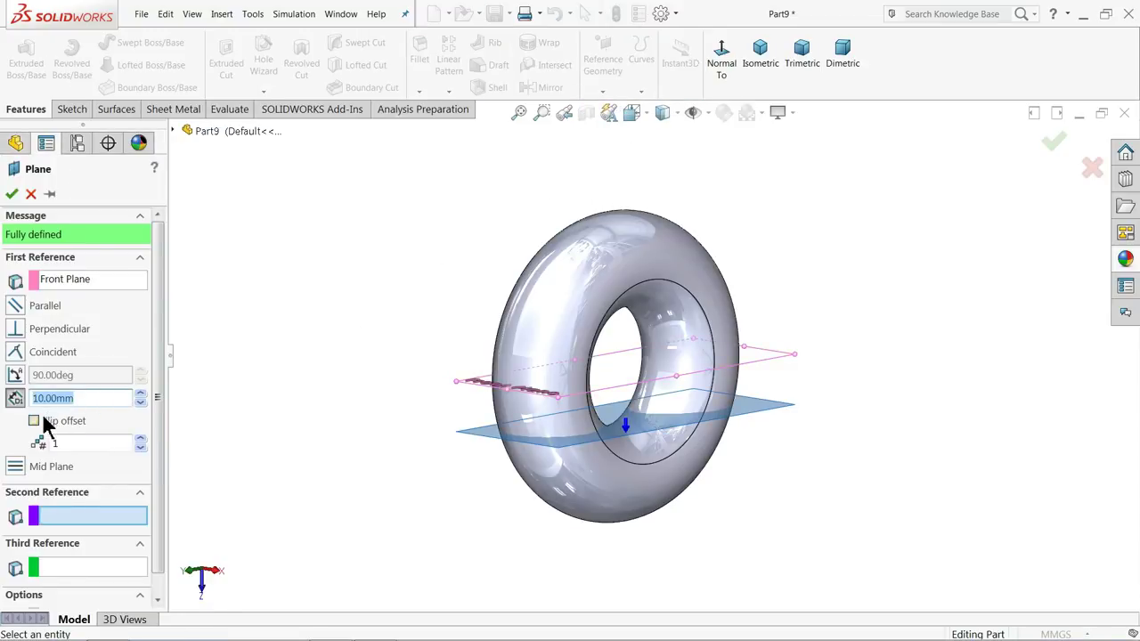
click(36, 422)
click(141, 394)
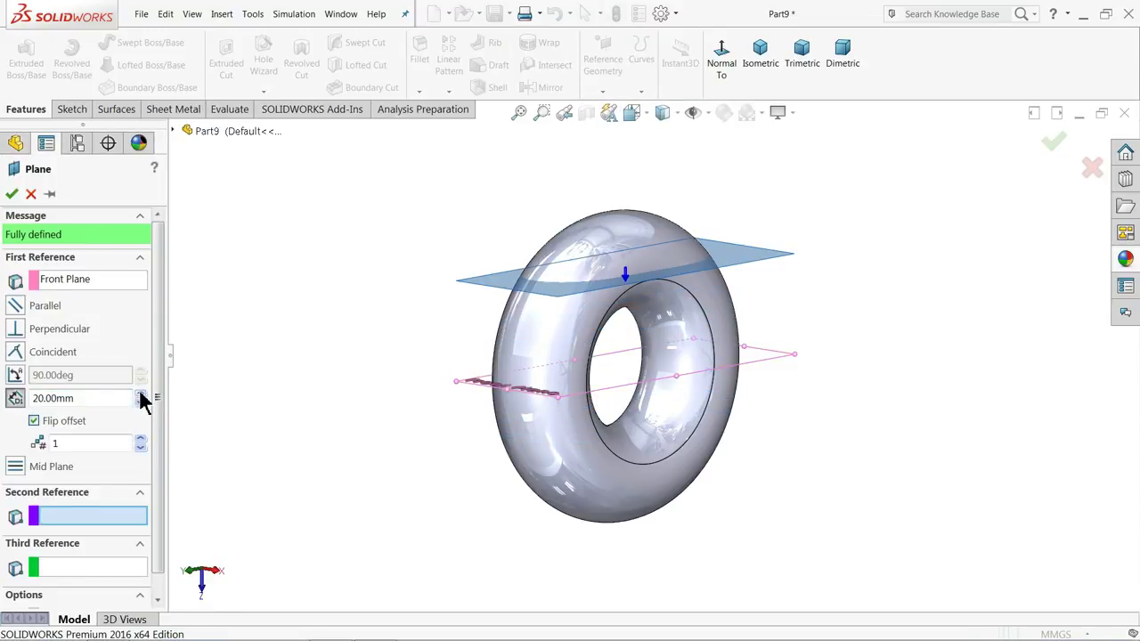
click(140, 394)
click(141, 394)
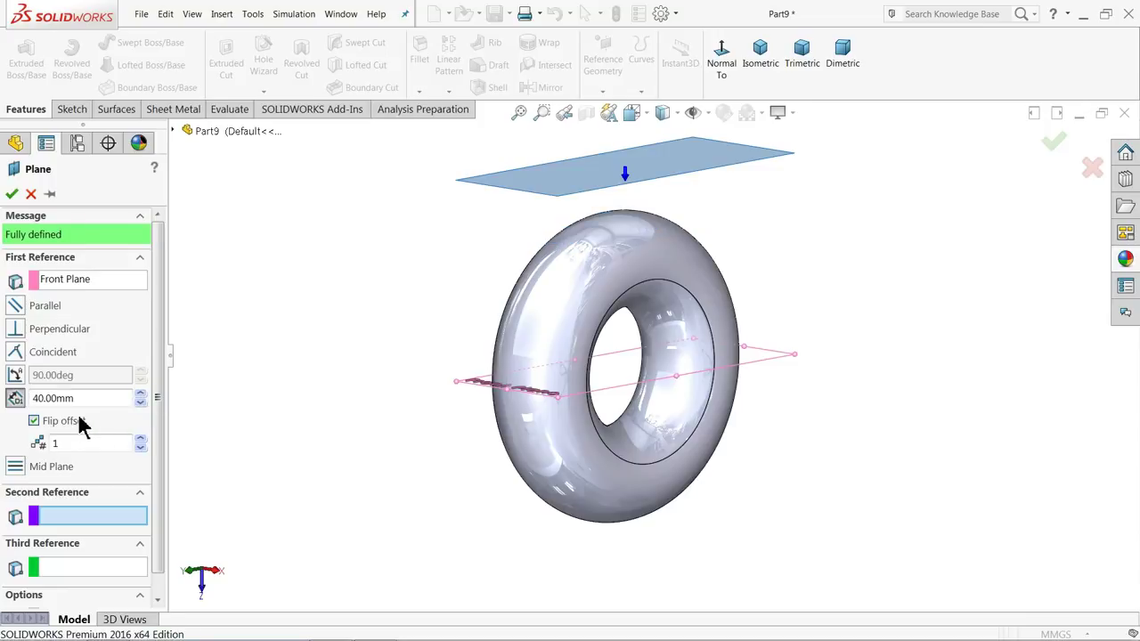
text(35)
key(Return)
middle_drag(356, 375, 355, 412)
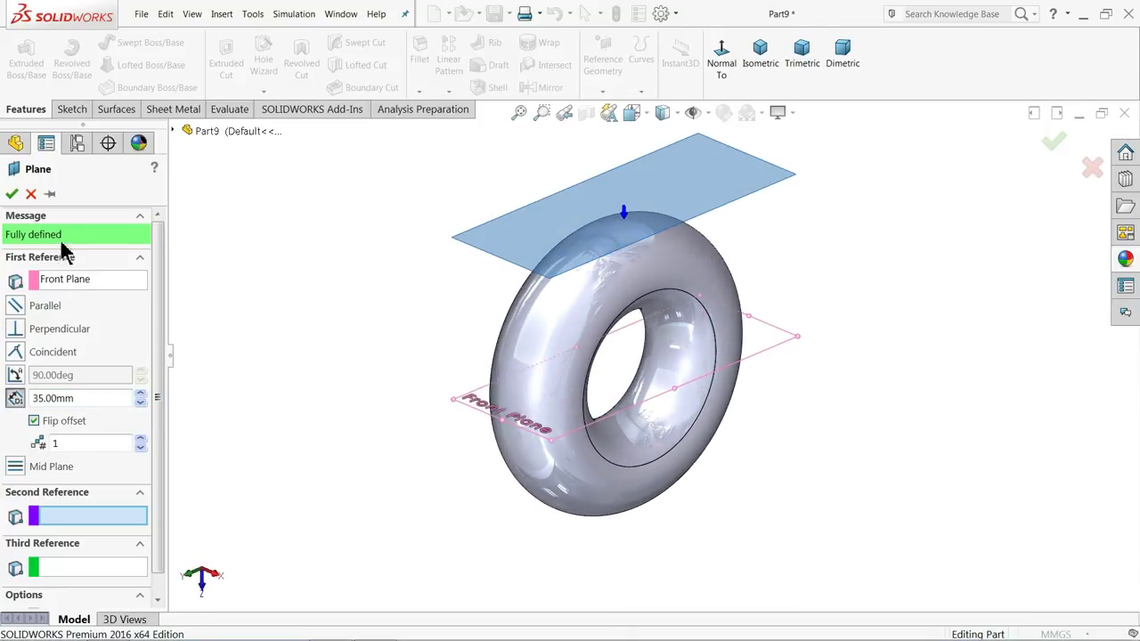
click(11, 195)
Sketch a narrow, slanted four-sided groove profile on the new offset plane, starting and closing at the origin, with a vertical inner end about 1.41 mm long
click(72, 109)
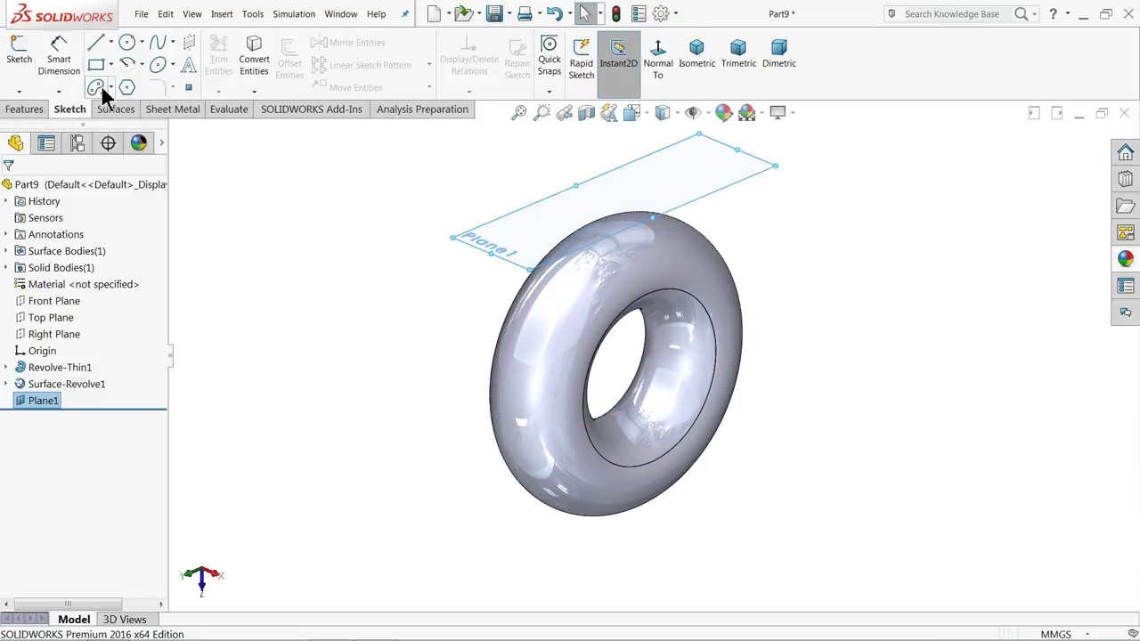
click(18, 61)
click(655, 65)
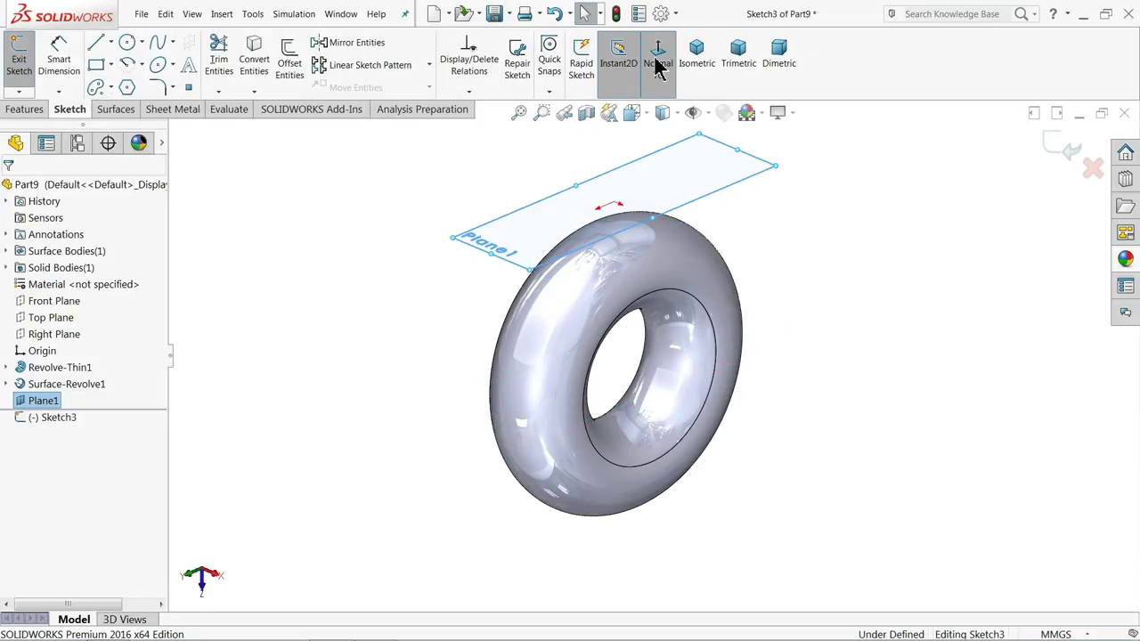
click(662, 69)
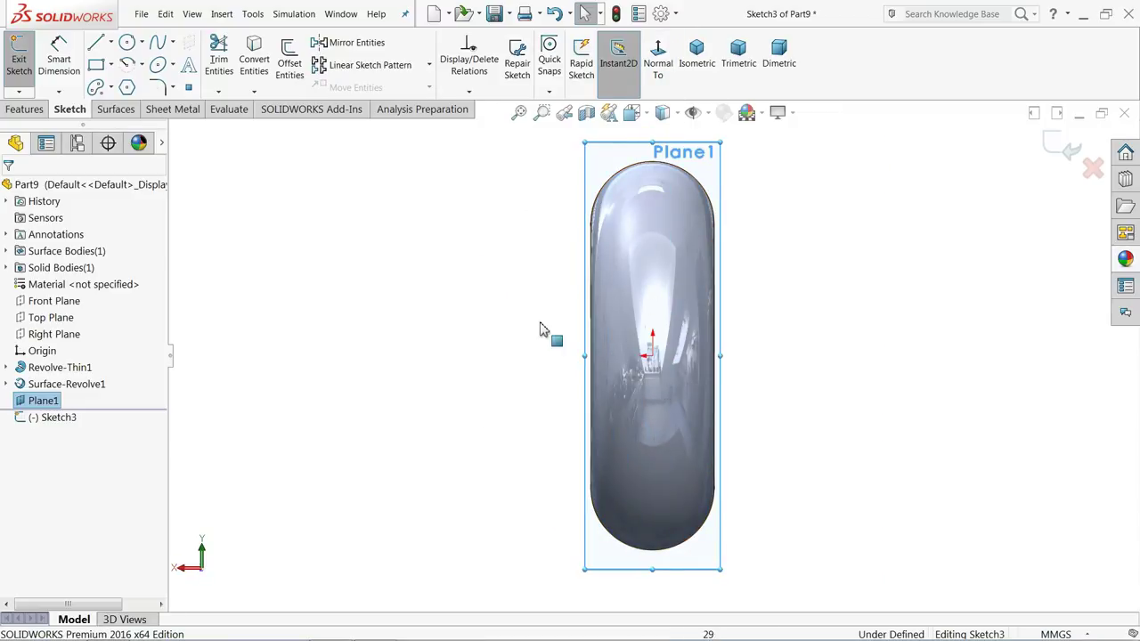
click(99, 45)
scroll(663, 383, down, 3)
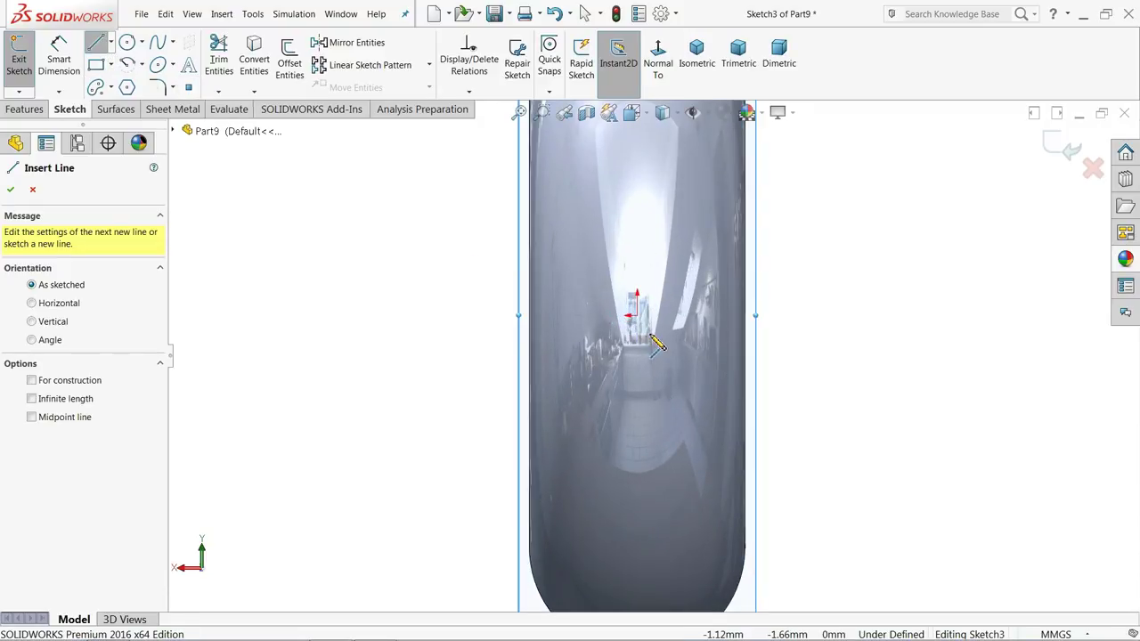
scroll(632, 316, down, 2)
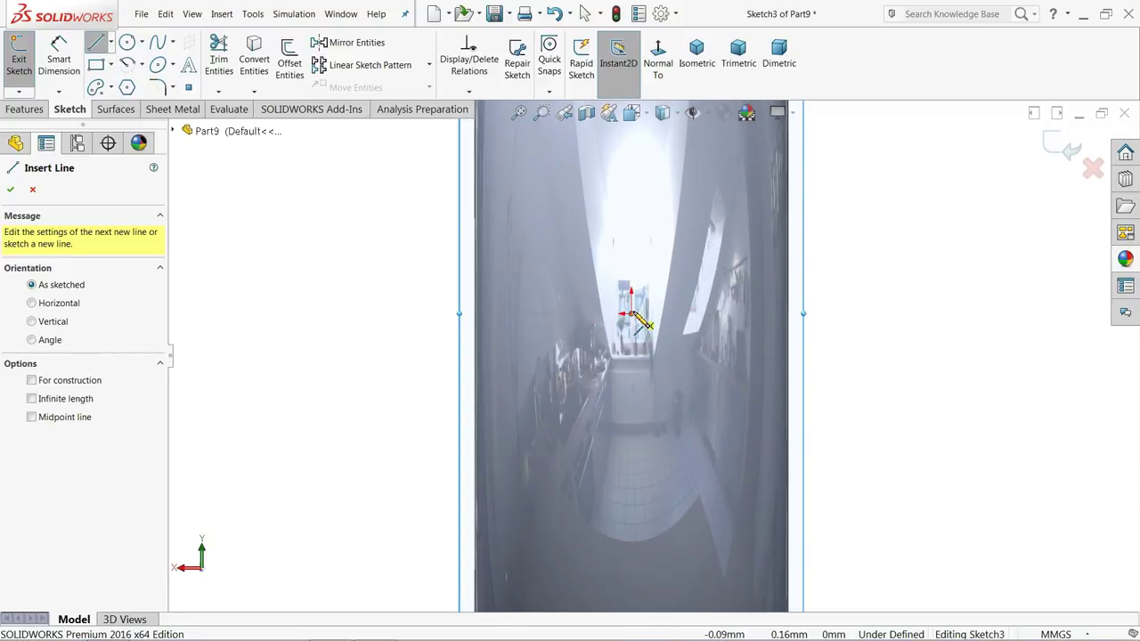
click(630, 315)
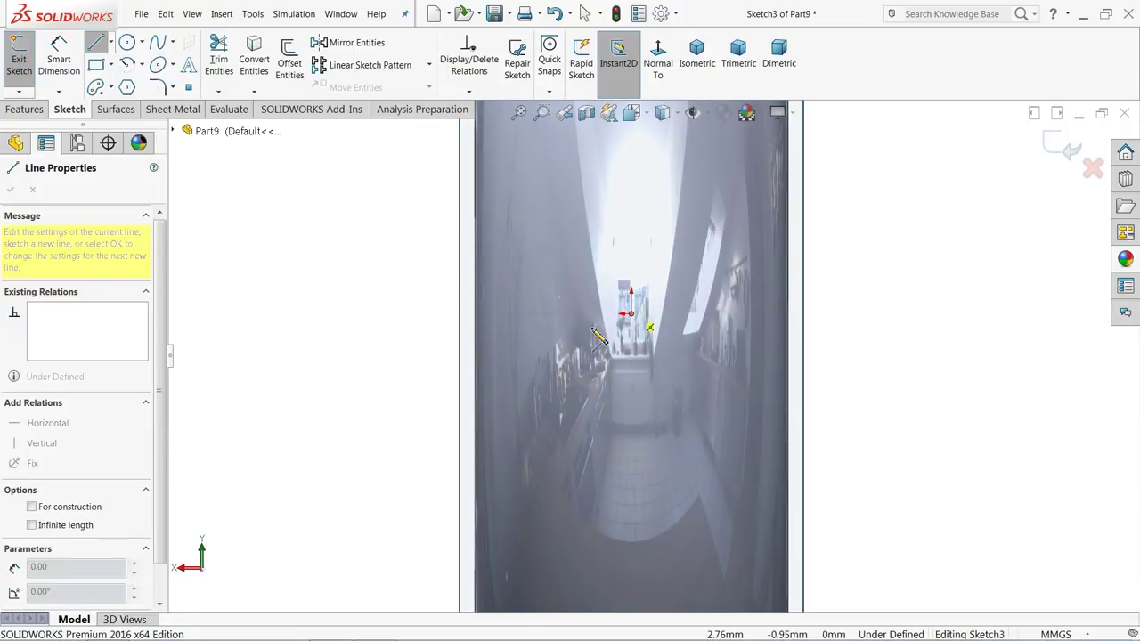
click(510, 370)
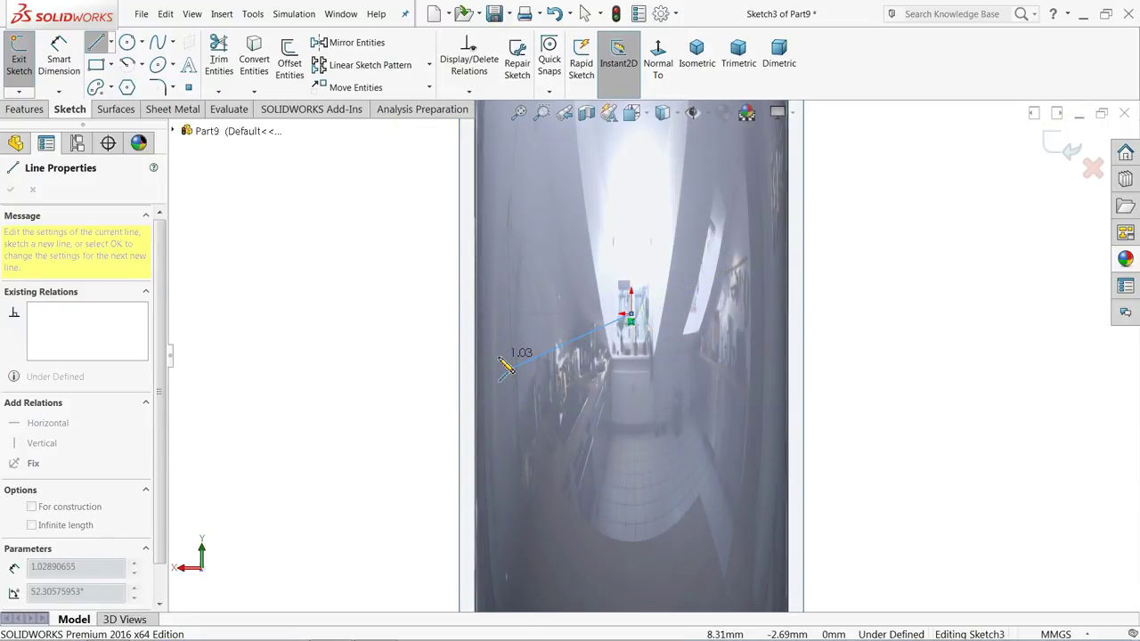
click(497, 353)
click(631, 291)
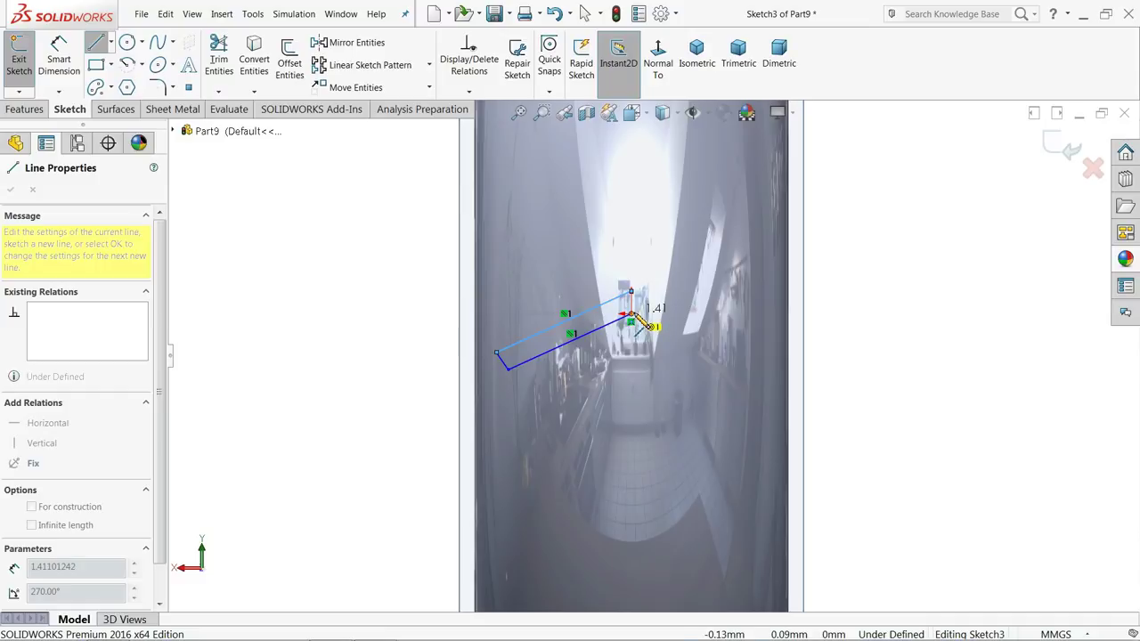
click(634, 324)
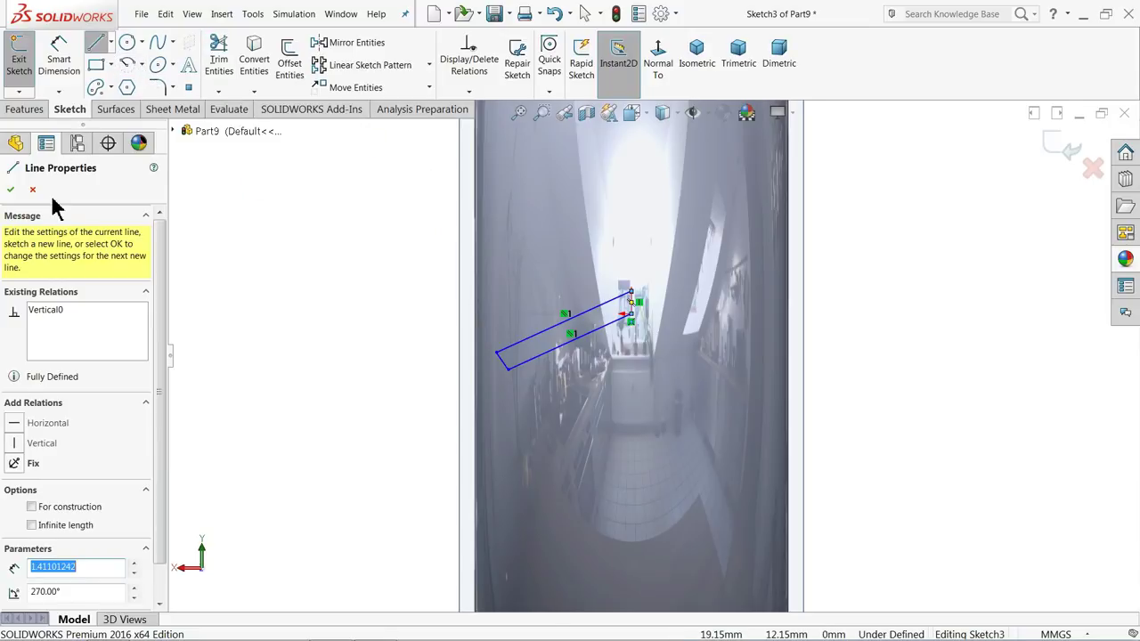
Sketch a second narrow slanted profile on the opposite side, starting above the first, about 8.62 mm long with a 1.3 mm perpendicular outer end
click(631, 273)
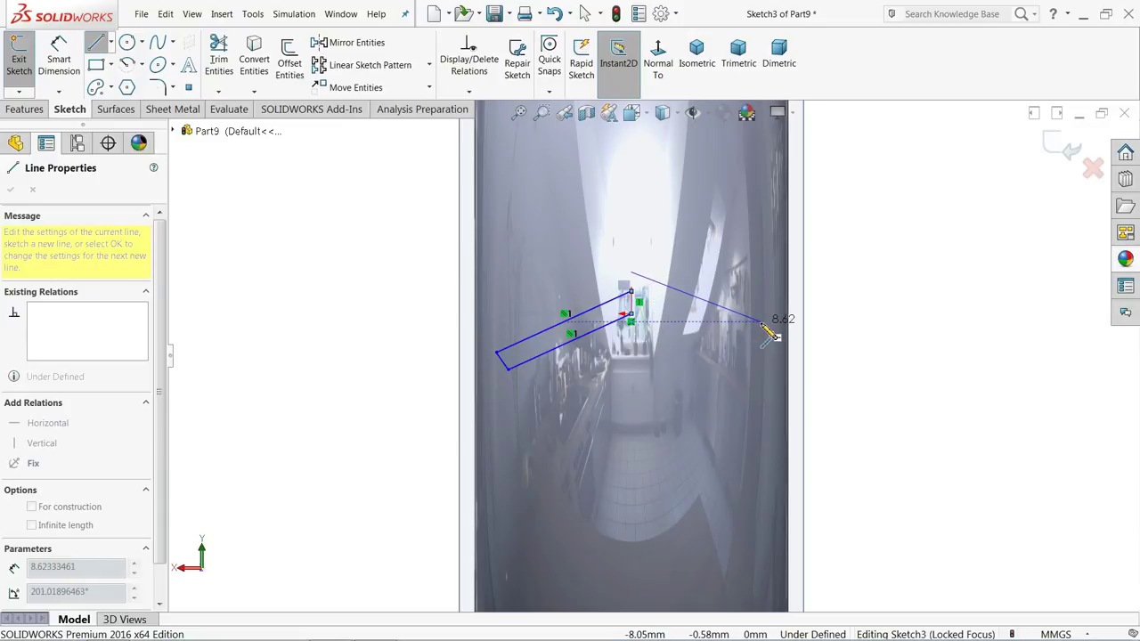
click(761, 323)
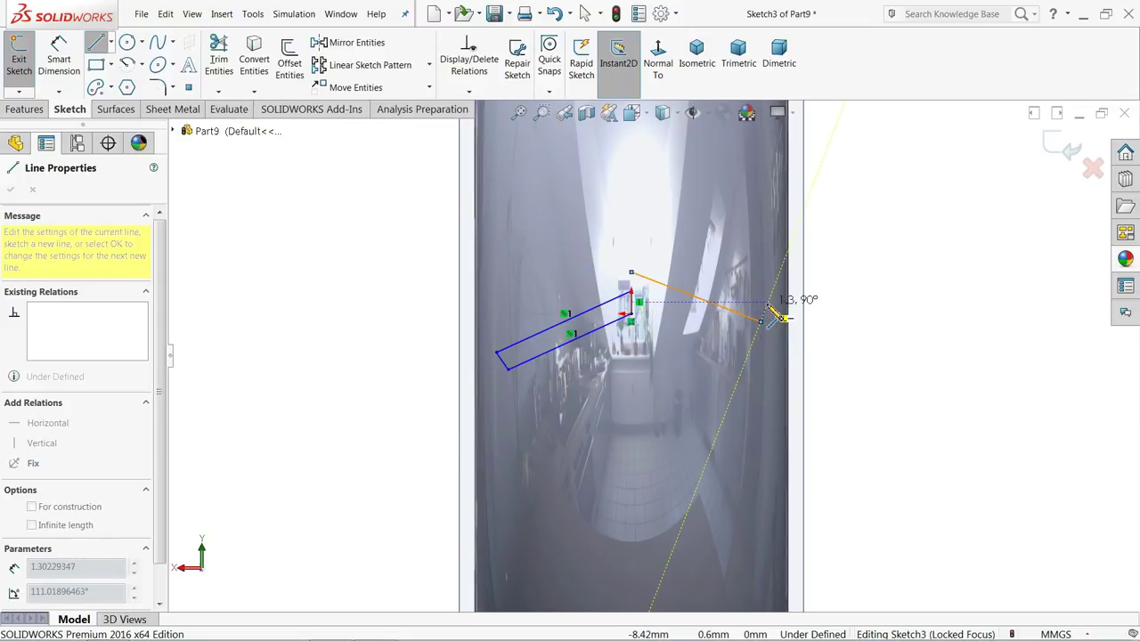
click(768, 303)
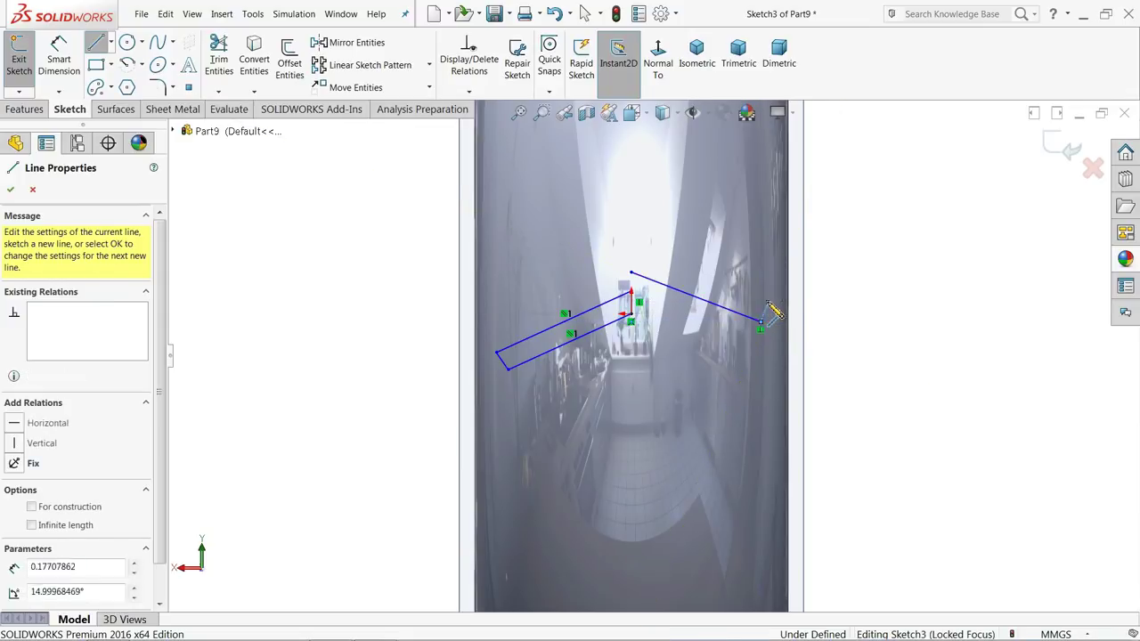
click(631, 251)
click(631, 272)
right_click(463, 279)
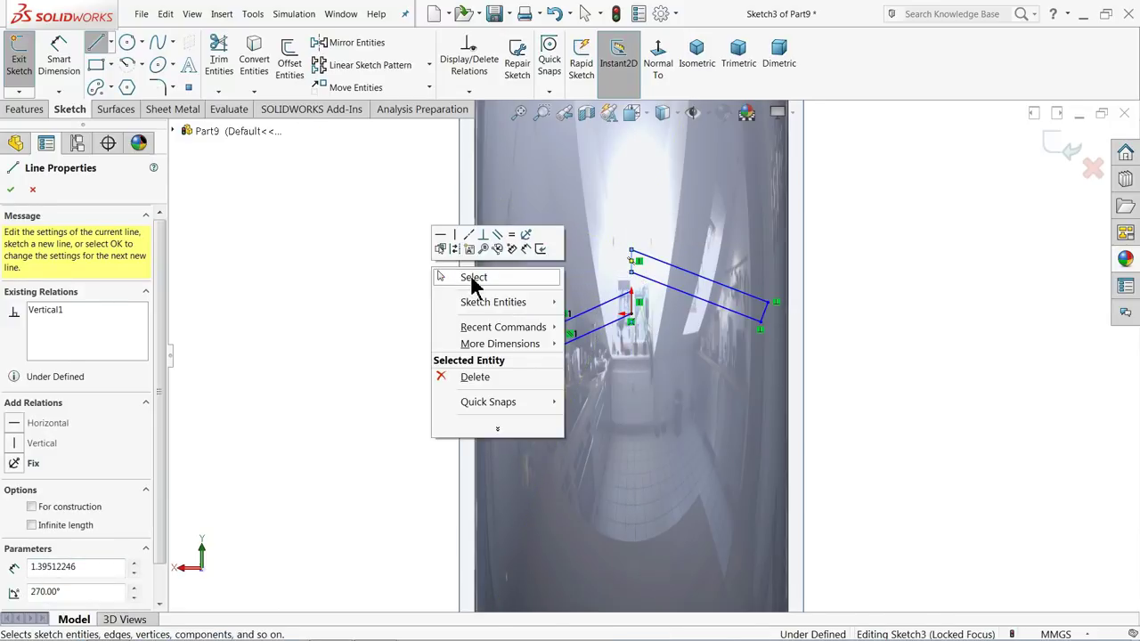
click(473, 278)
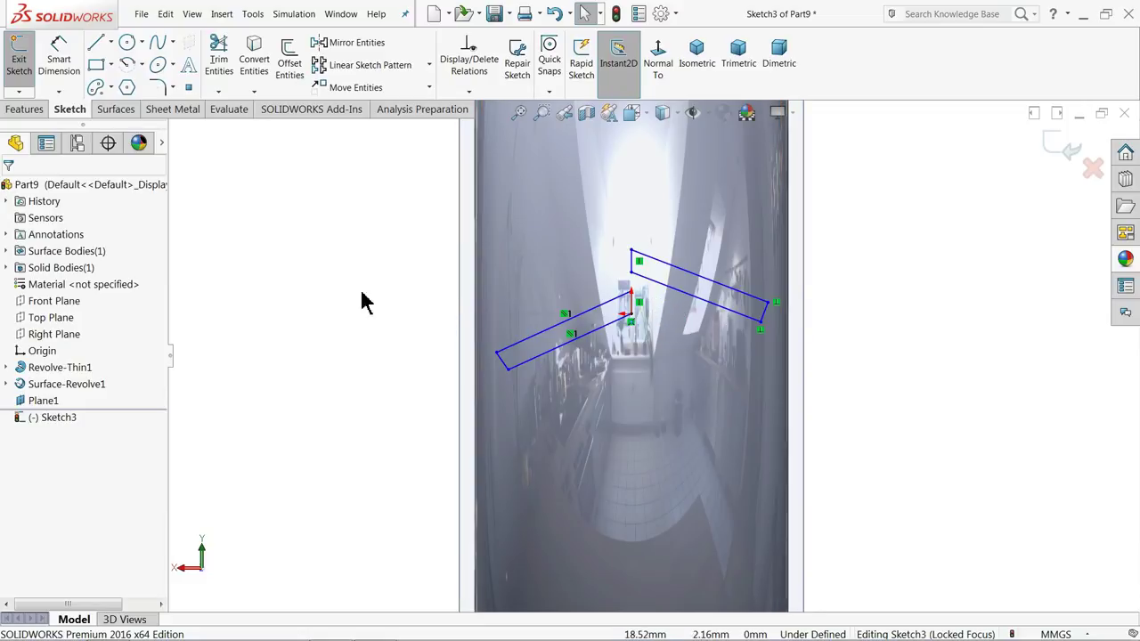
Cut-extrude both groove profiles toward the tyre, reversing the direction and ending Up To Surface at the revolved surface
click(22, 110)
click(228, 64)
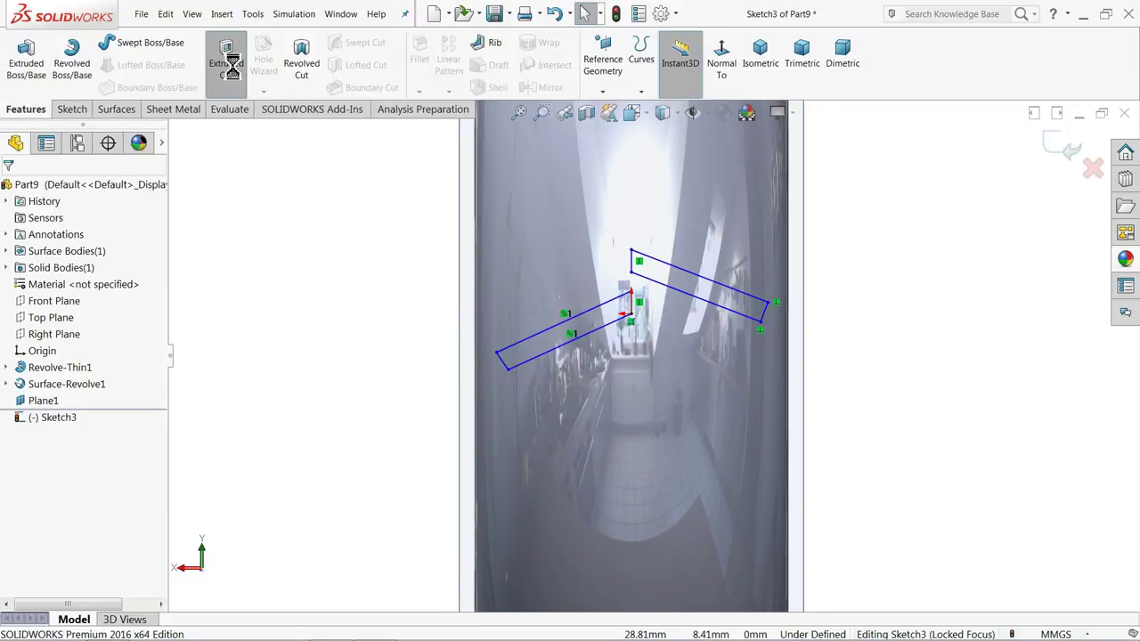
middle_drag(254, 128, 346, 205)
scroll(365, 178, up, 10)
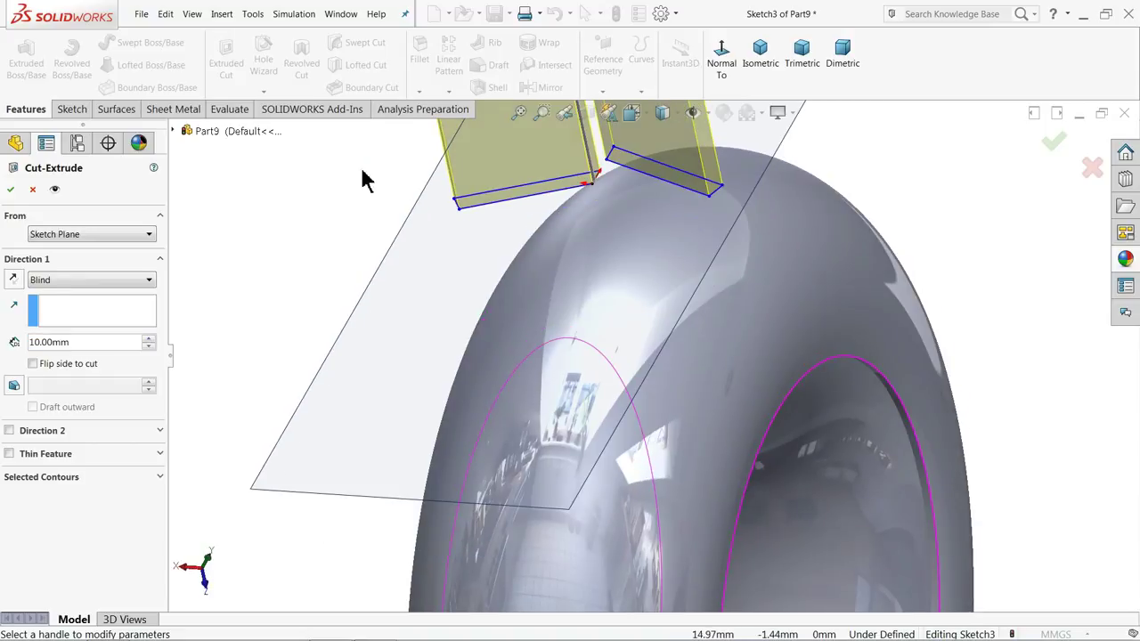
middle_drag(475, 363, 455, 348)
scroll(827, 421, down, 3)
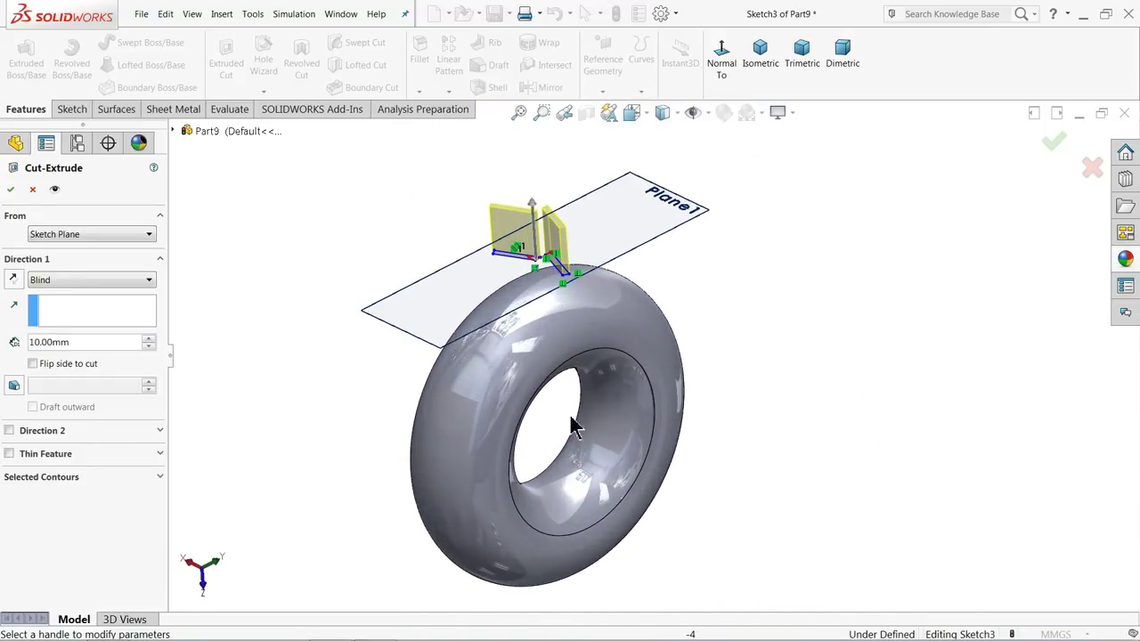
click(14, 280)
click(63, 281)
click(89, 355)
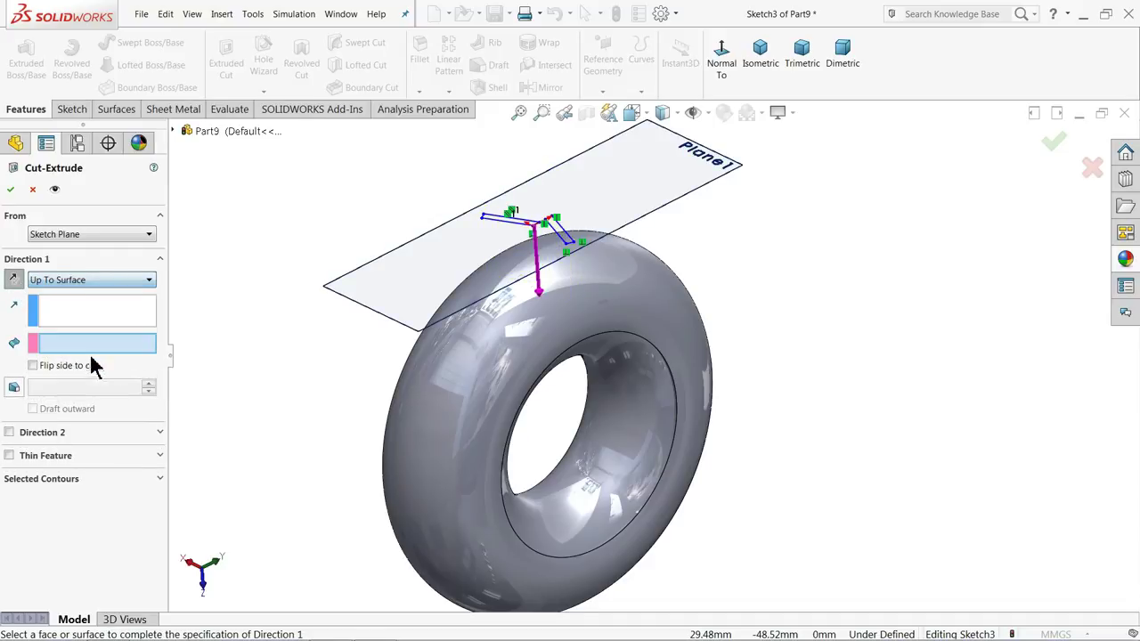
click(638, 372)
middle_drag(641, 374, 616, 382)
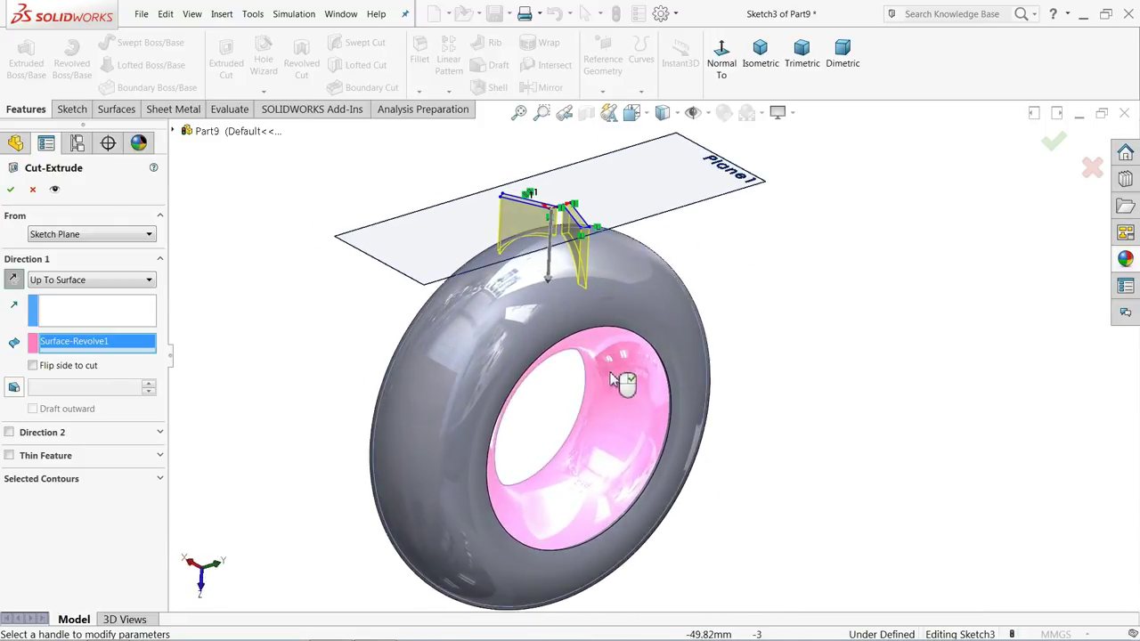
click(11, 190)
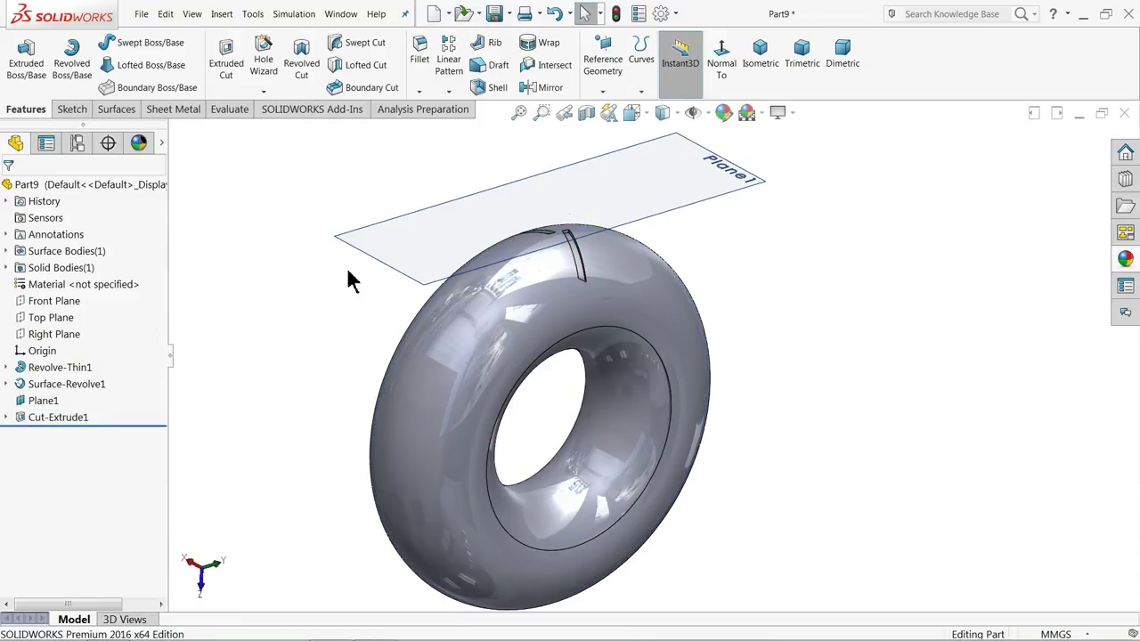
Hide the offset reference plane and the revolved surface body
click(378, 245)
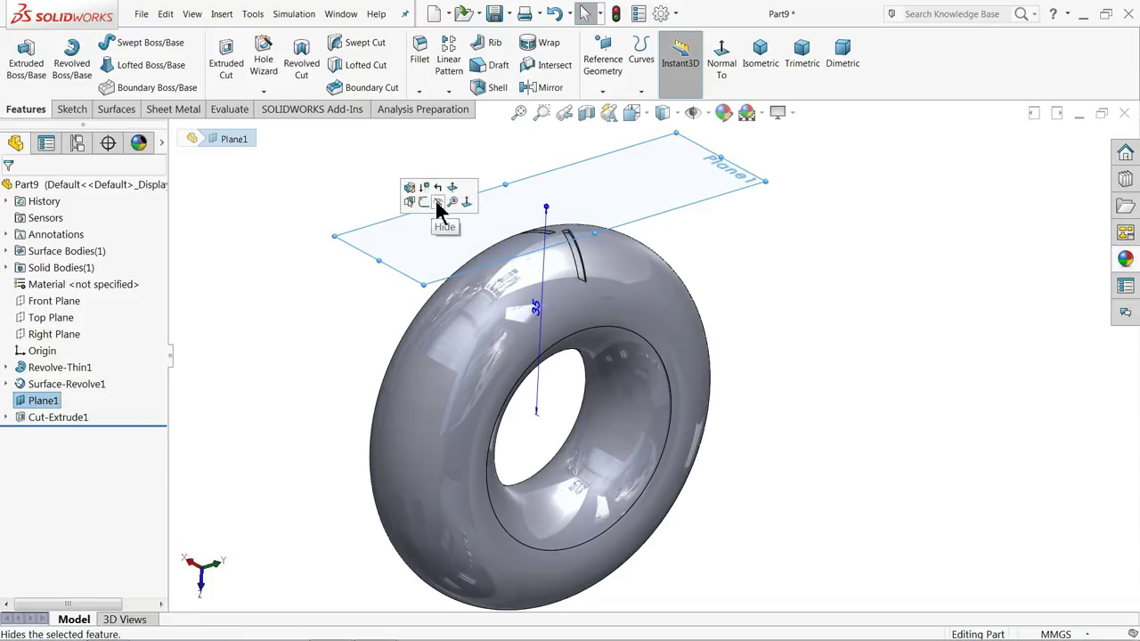
click(438, 204)
click(612, 367)
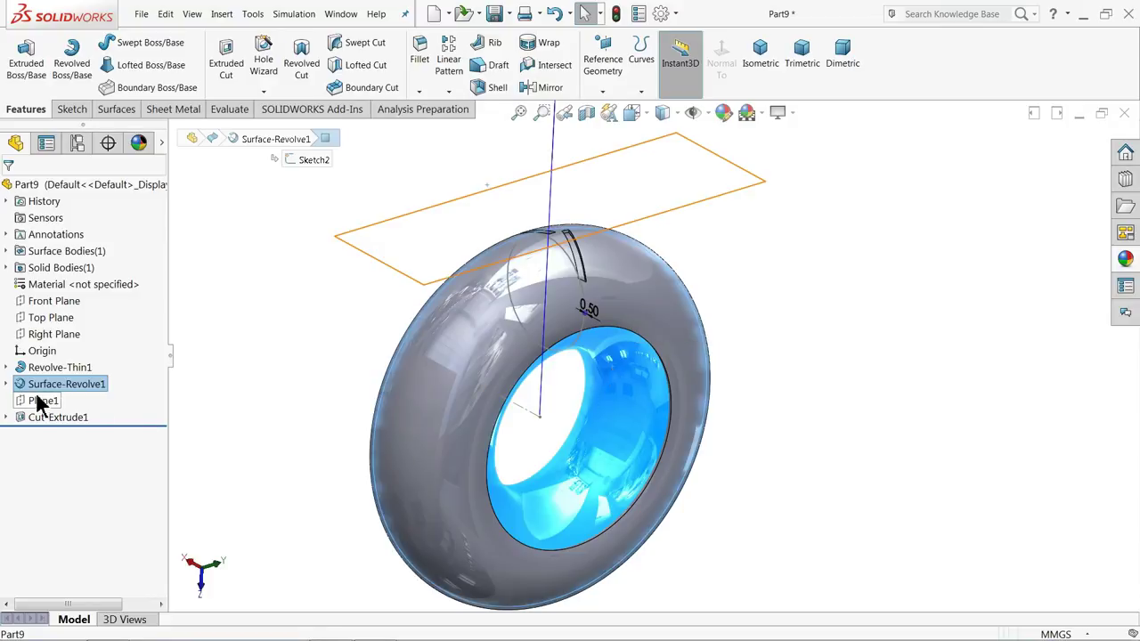
click(32, 384)
click(32, 372)
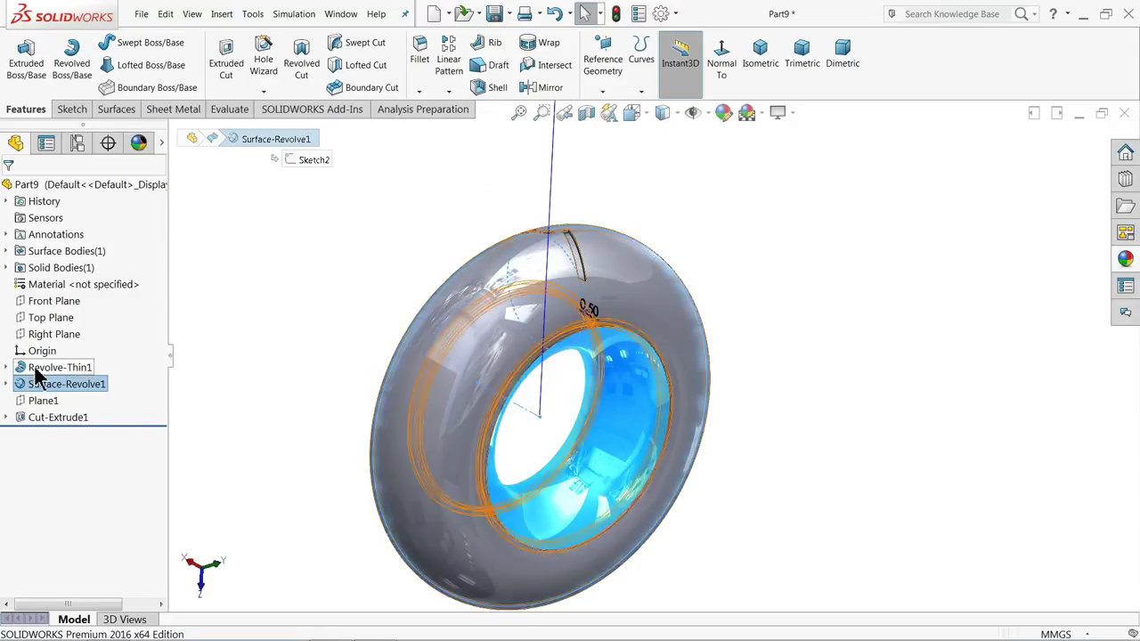
Start a circular pattern and pick a circular face on the tyre's inner bead as the rotation axis
middle_drag(300, 324, 296, 319)
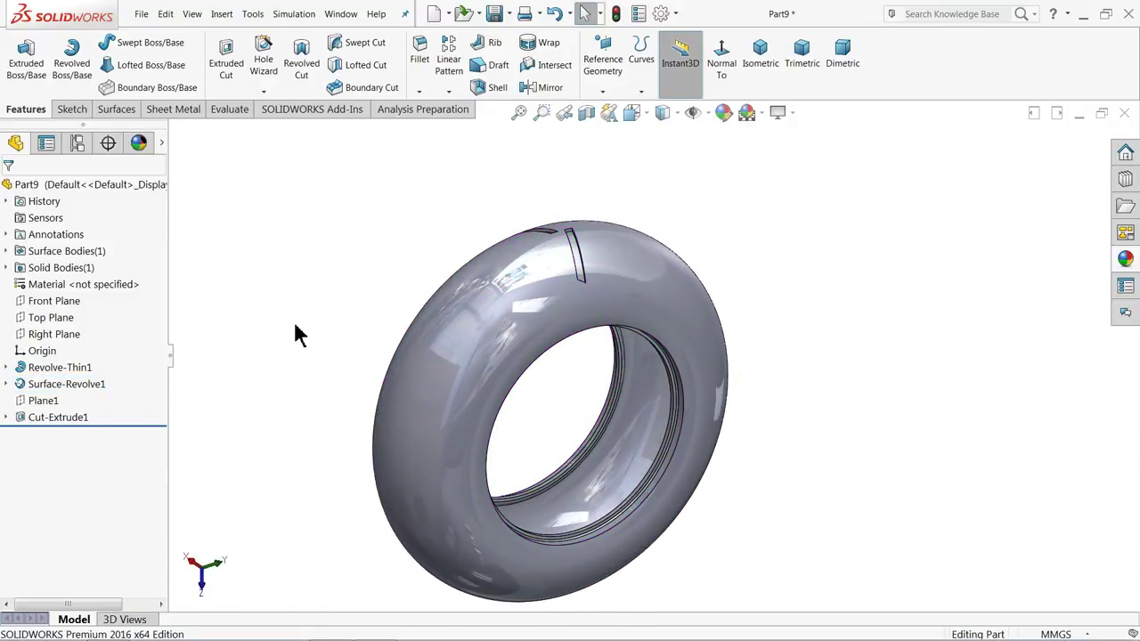
scroll(294, 330, up, 2)
middle_drag(466, 339, 465, 365)
scroll(603, 363, down, 3)
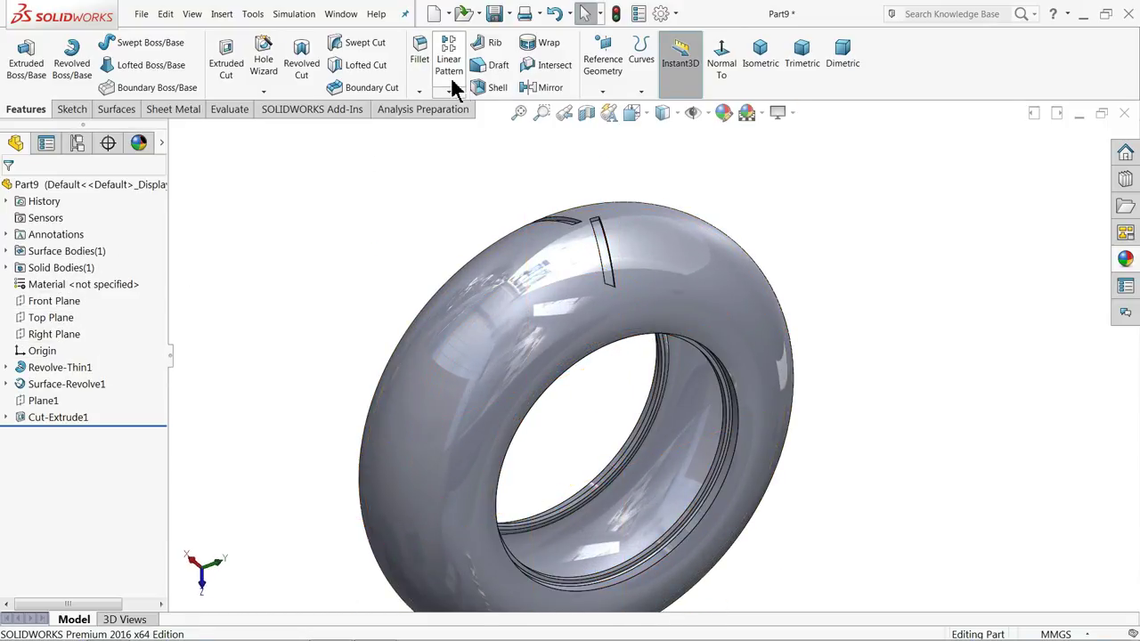
click(449, 92)
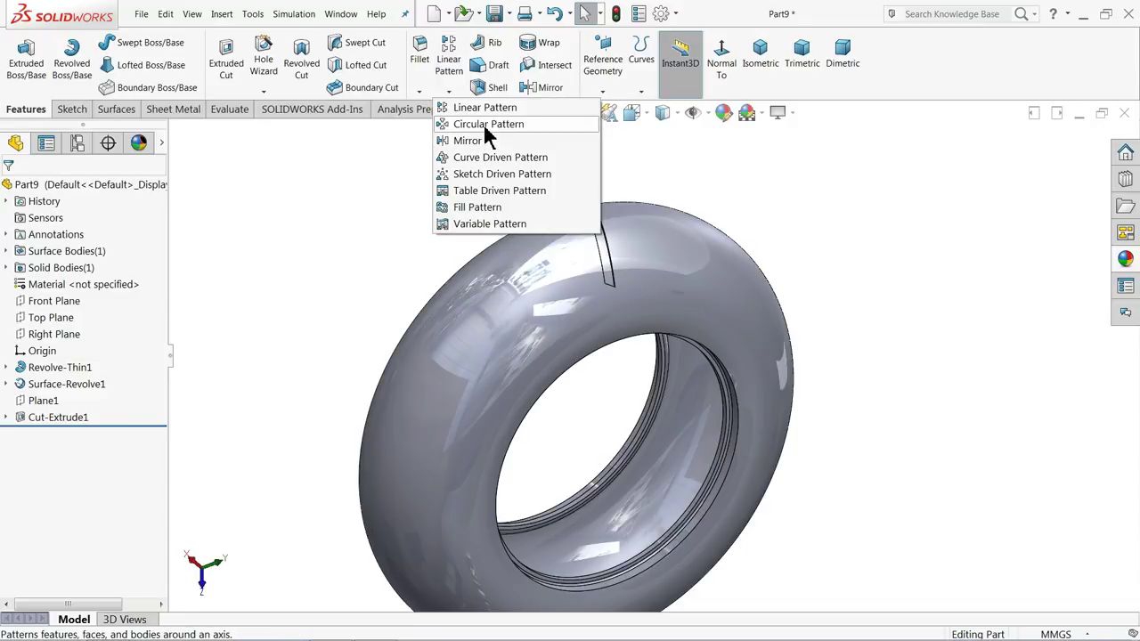
click(486, 125)
scroll(708, 477, down, 4)
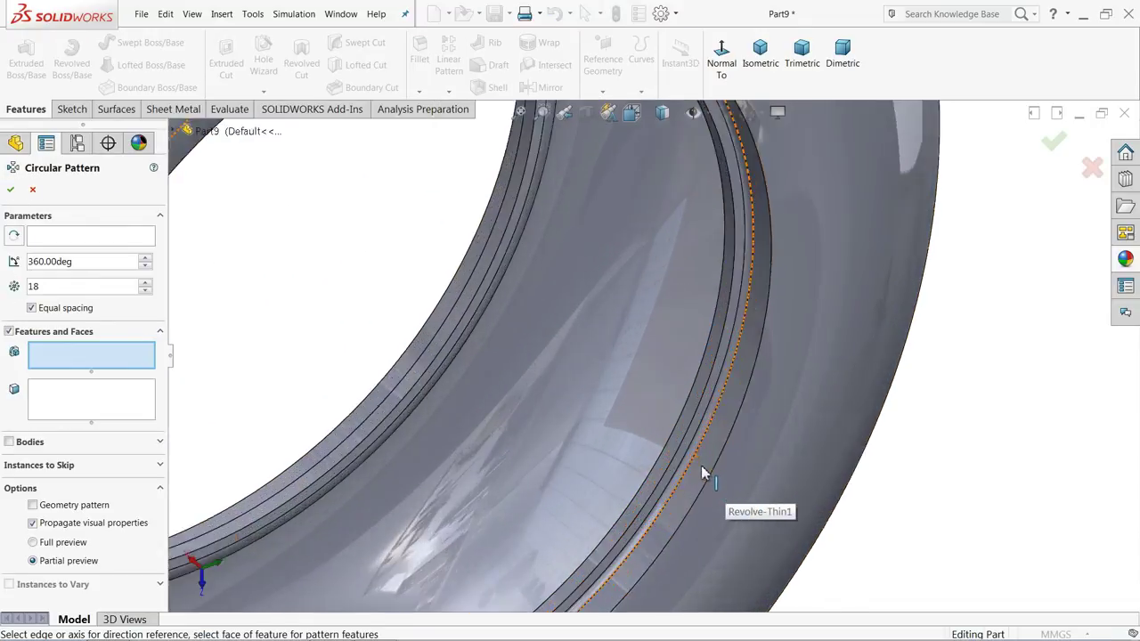
scroll(645, 414, down, 2)
scroll(643, 410, down, 1)
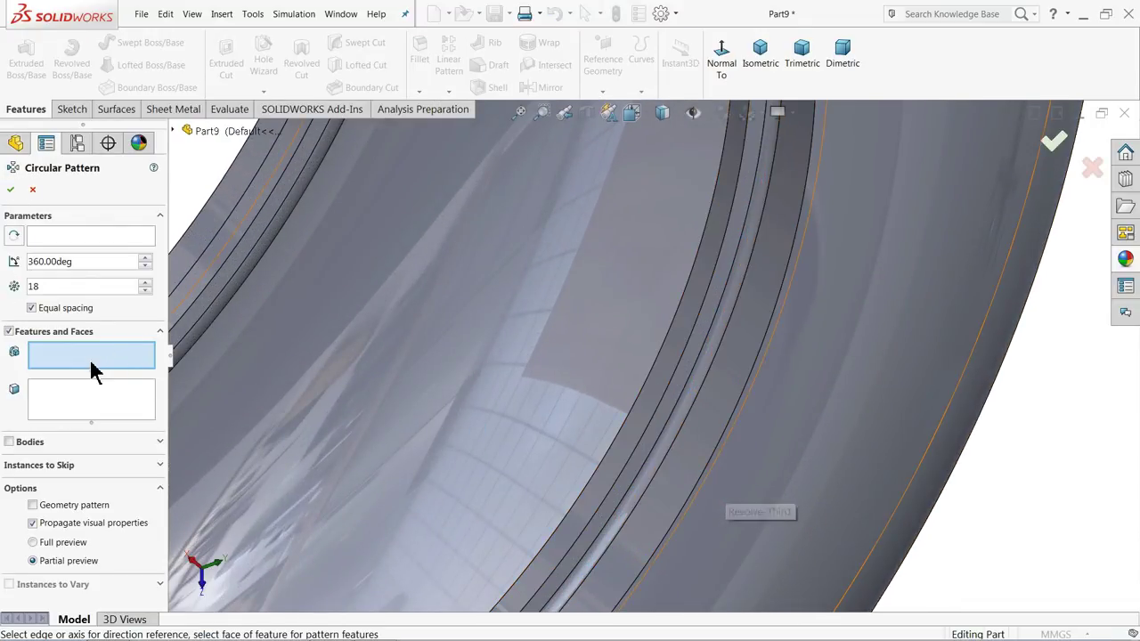
click(96, 237)
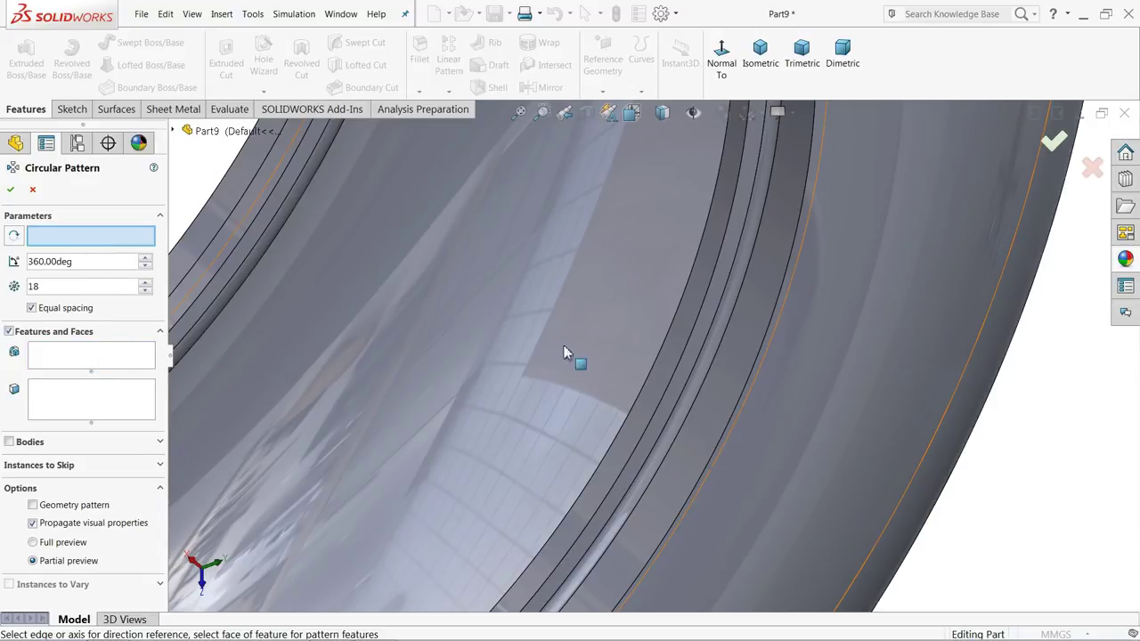
click(659, 394)
Pattern the groove cut feature around the tyre with 40 equally spaced instances over 360 degrees
click(55, 358)
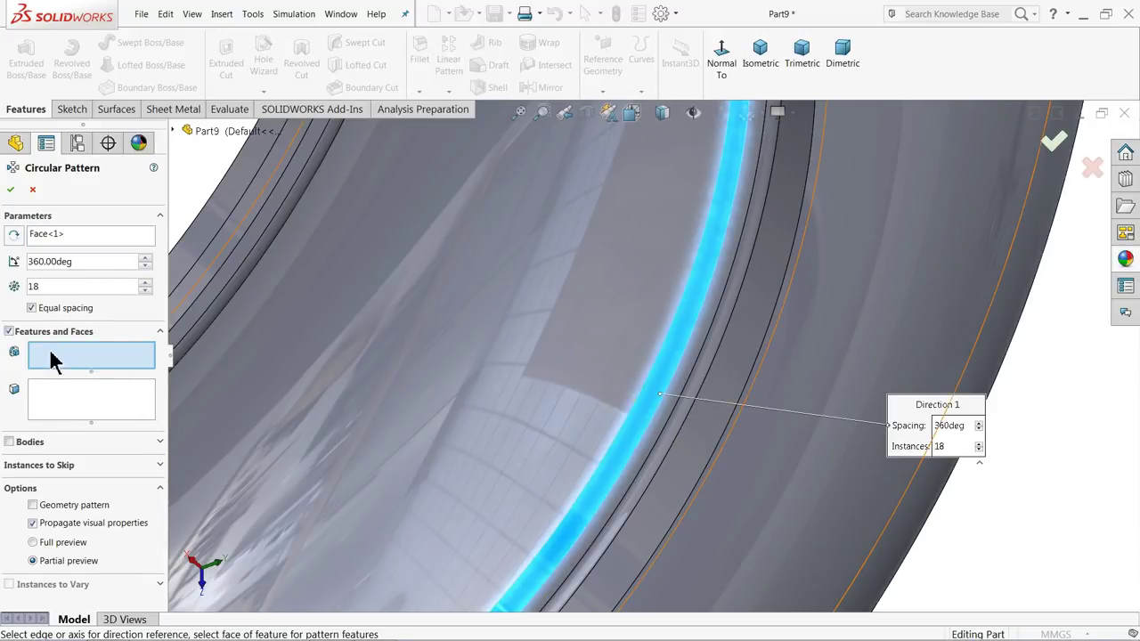
click(176, 134)
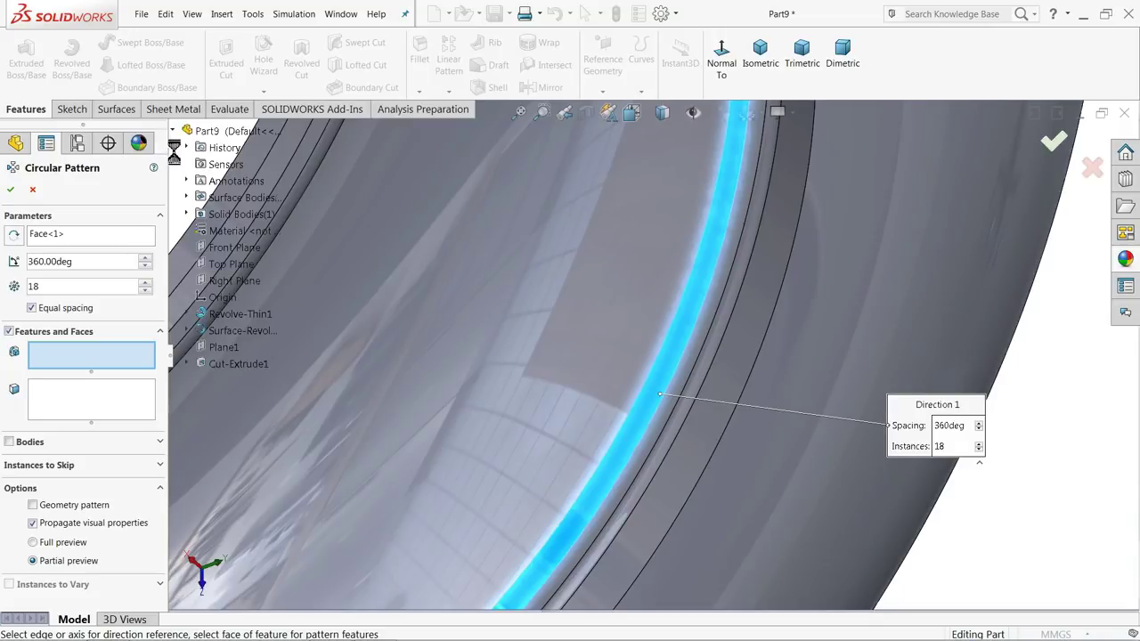
click(239, 370)
key(f)
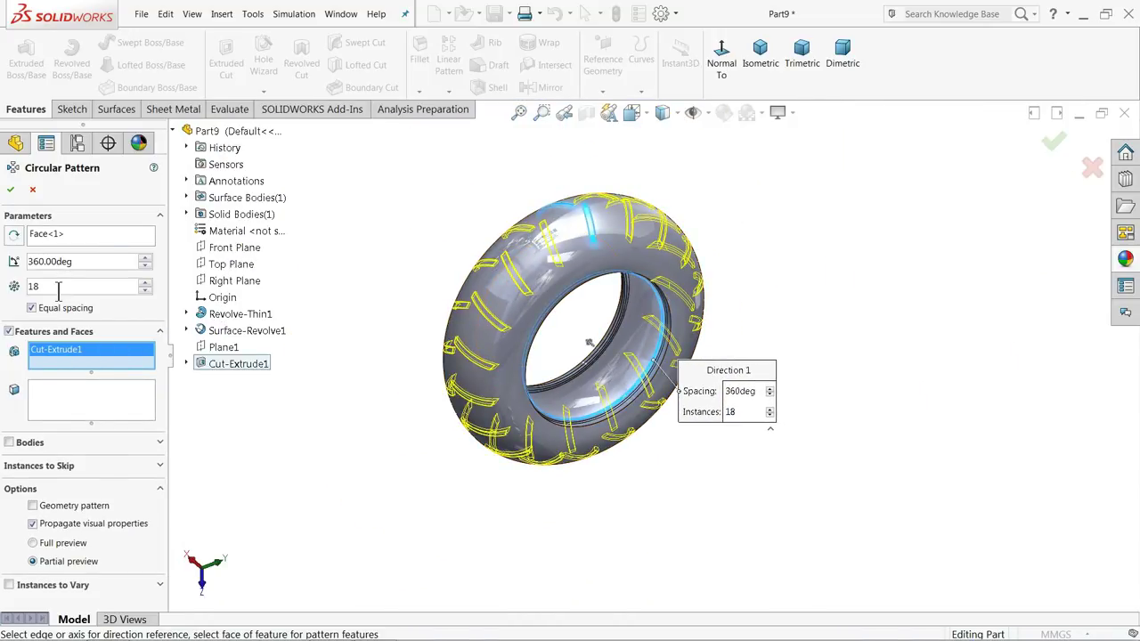
text(40)
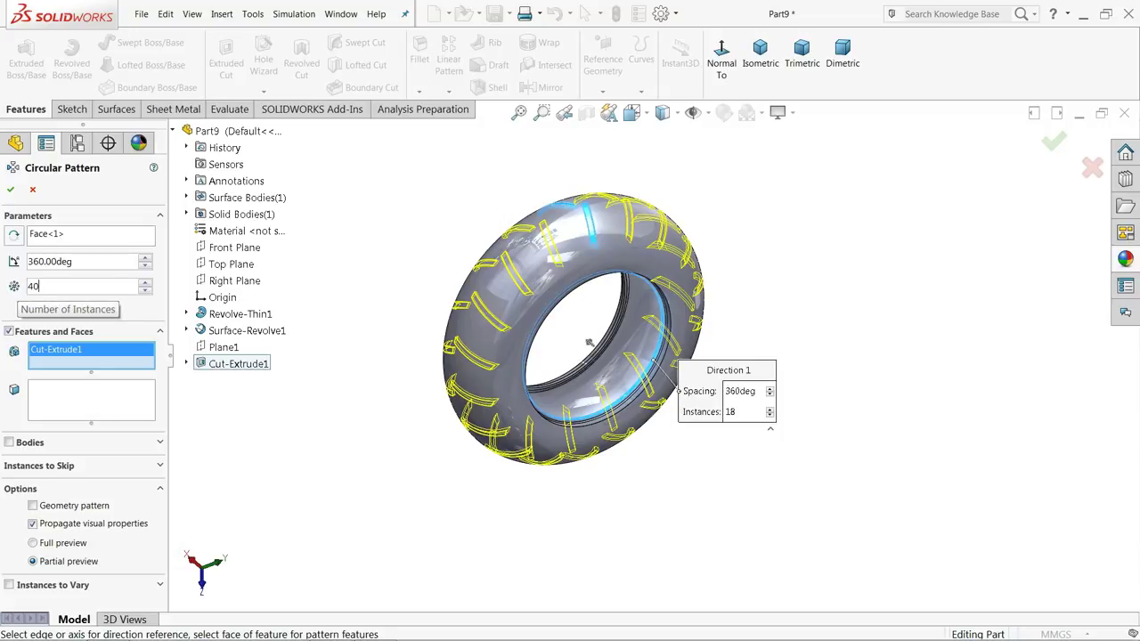
click(11, 189)
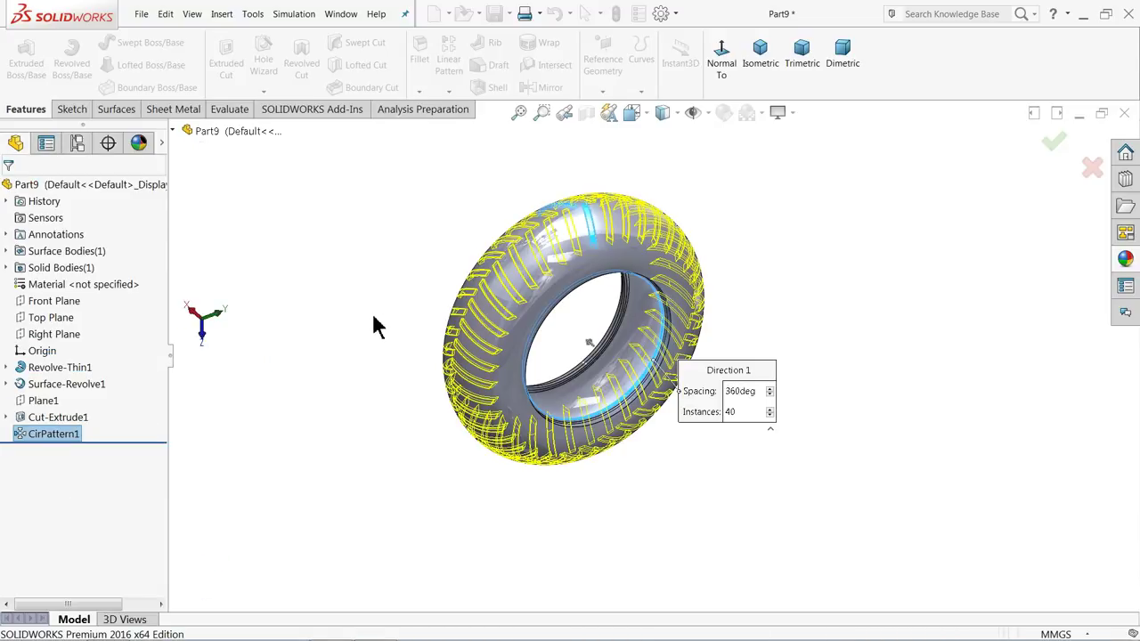
middle_drag(398, 323, 556, 316)
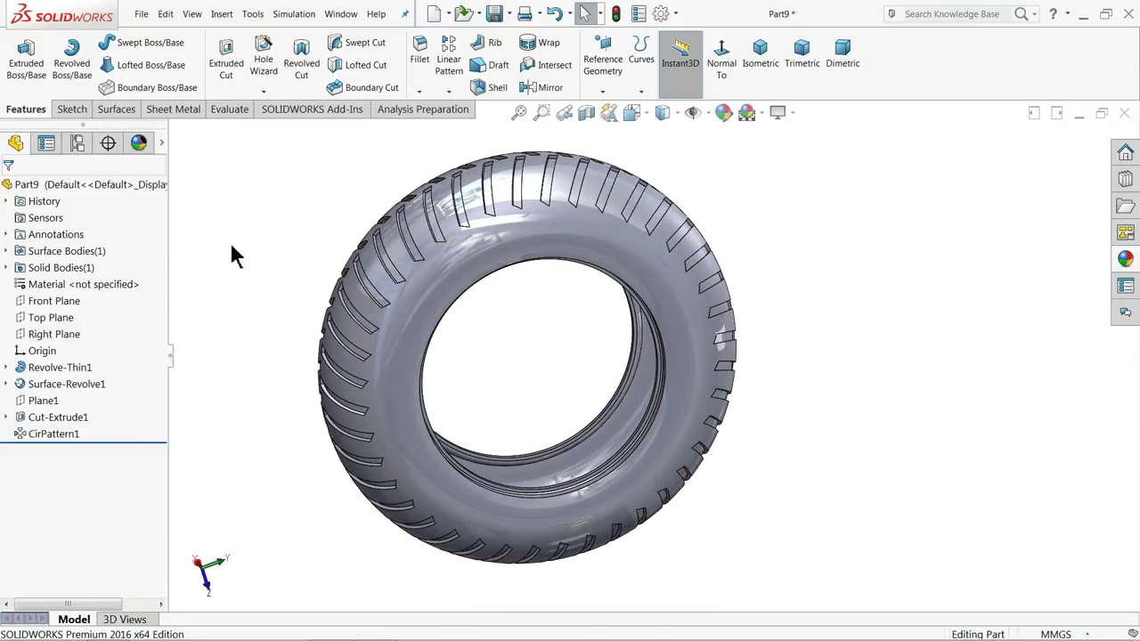
Apply the matte rubber appearance to the whole part
click(18, 187)
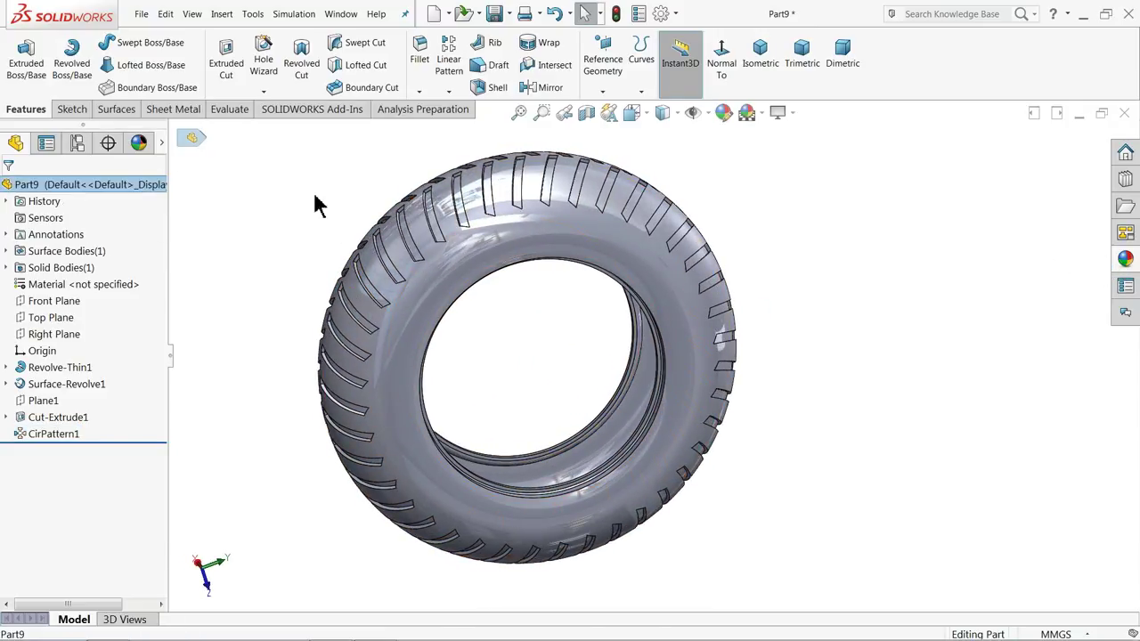
click(1126, 260)
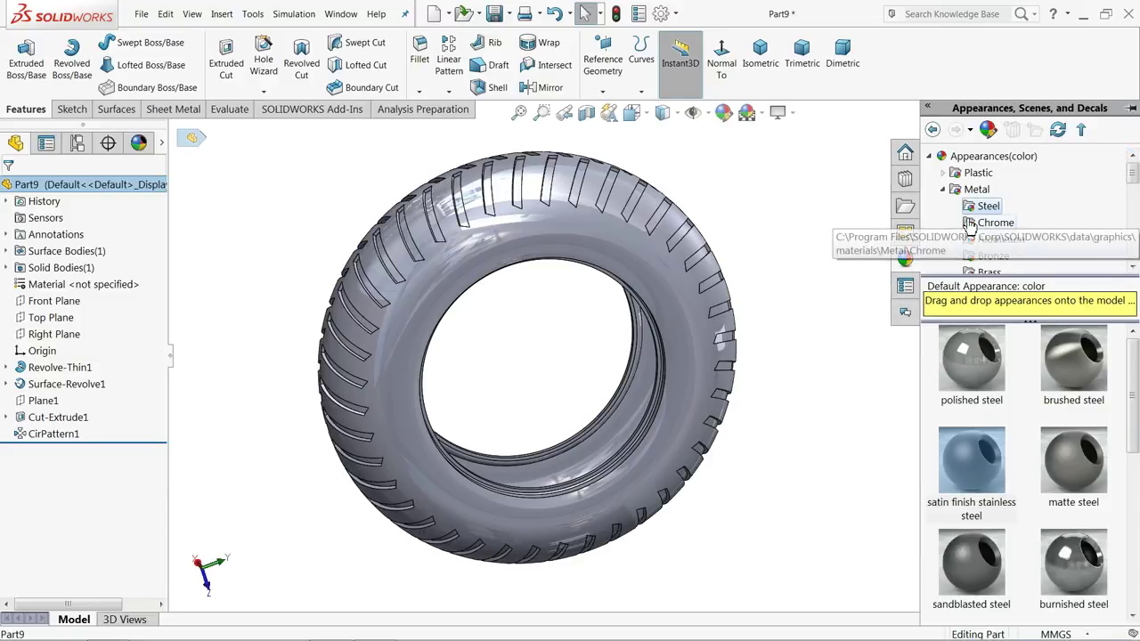
double_click(953, 190)
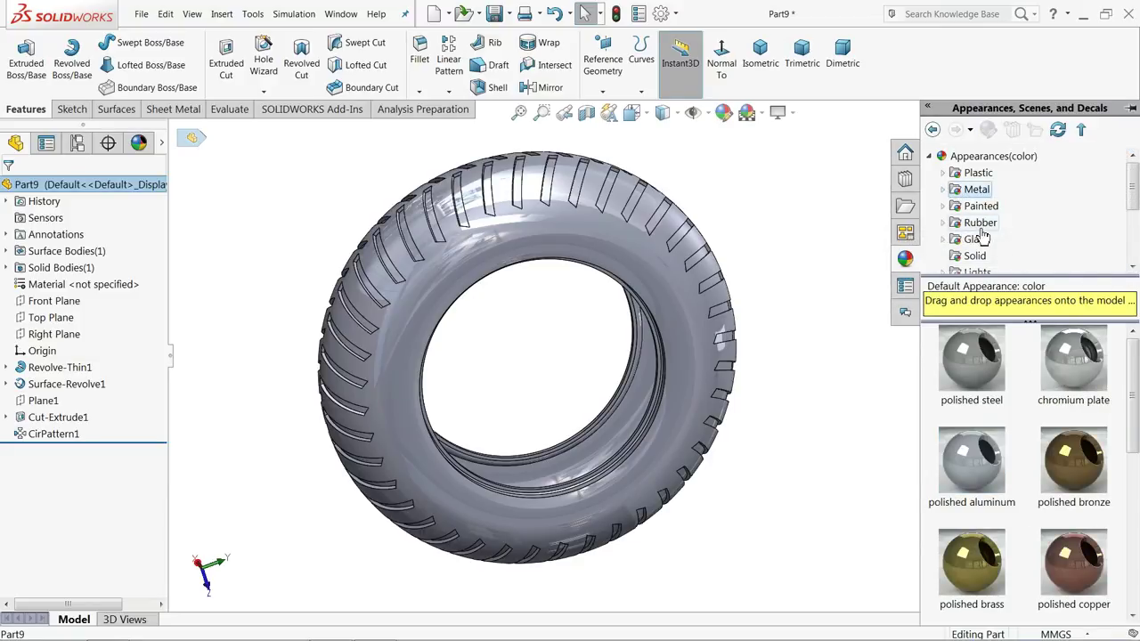
click(980, 222)
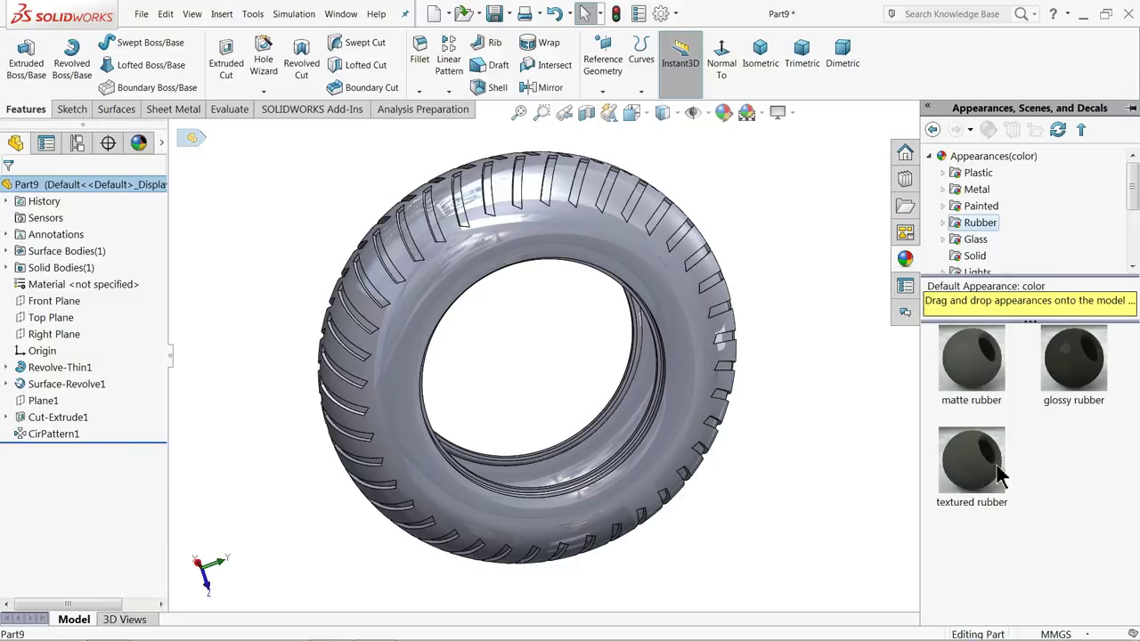
double_click(973, 359)
mouse_move(657, 359)
middle_down()
mouse_move(736, 395)
mouse_move(655, 367)
middle_up()
click(744, 267)
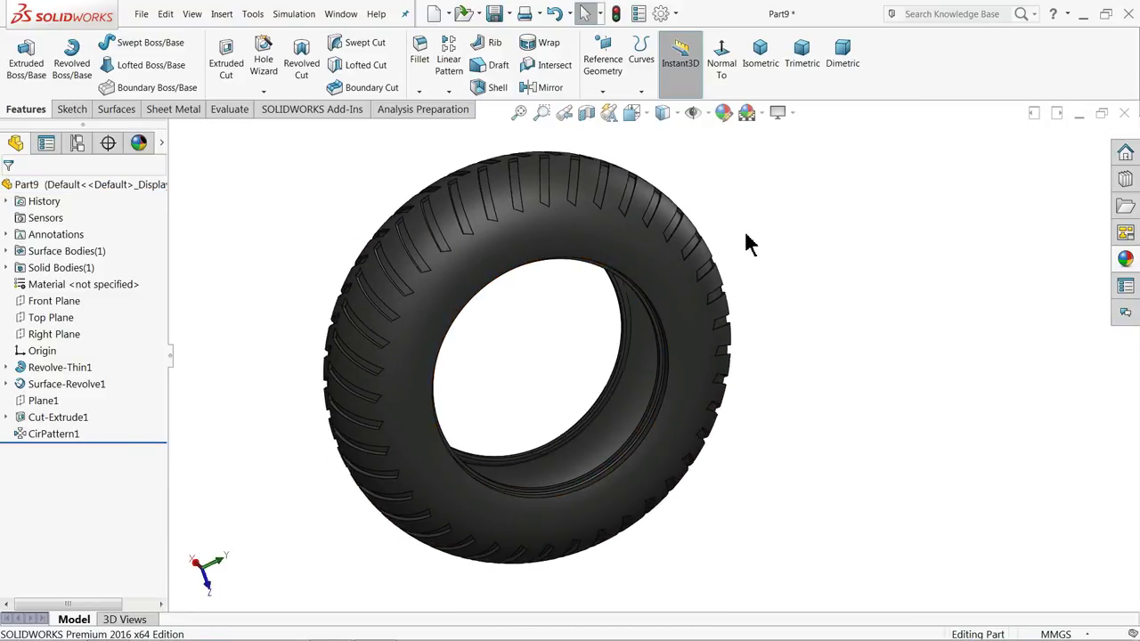
middle_drag(543, 330, 592, 356)
click(164, 187)
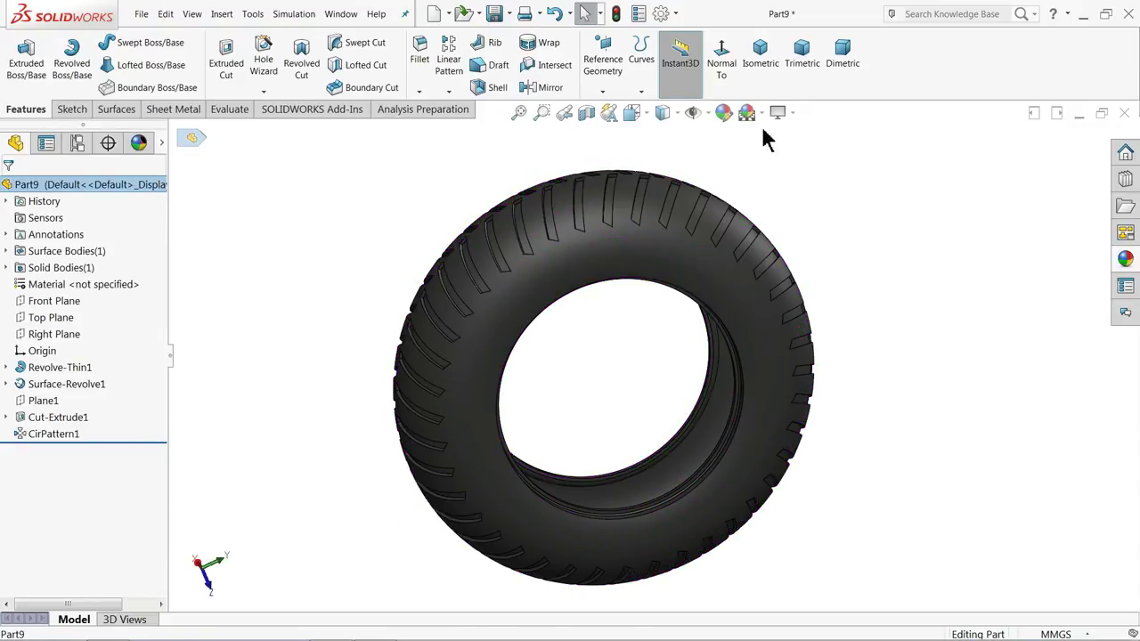
click(722, 112)
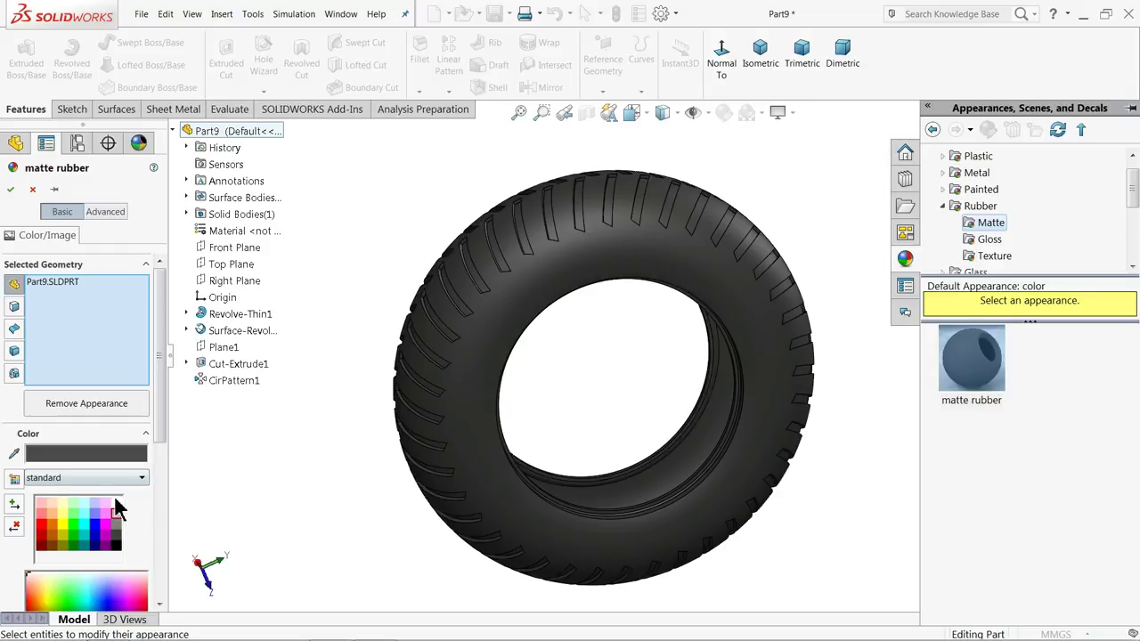
click(117, 541)
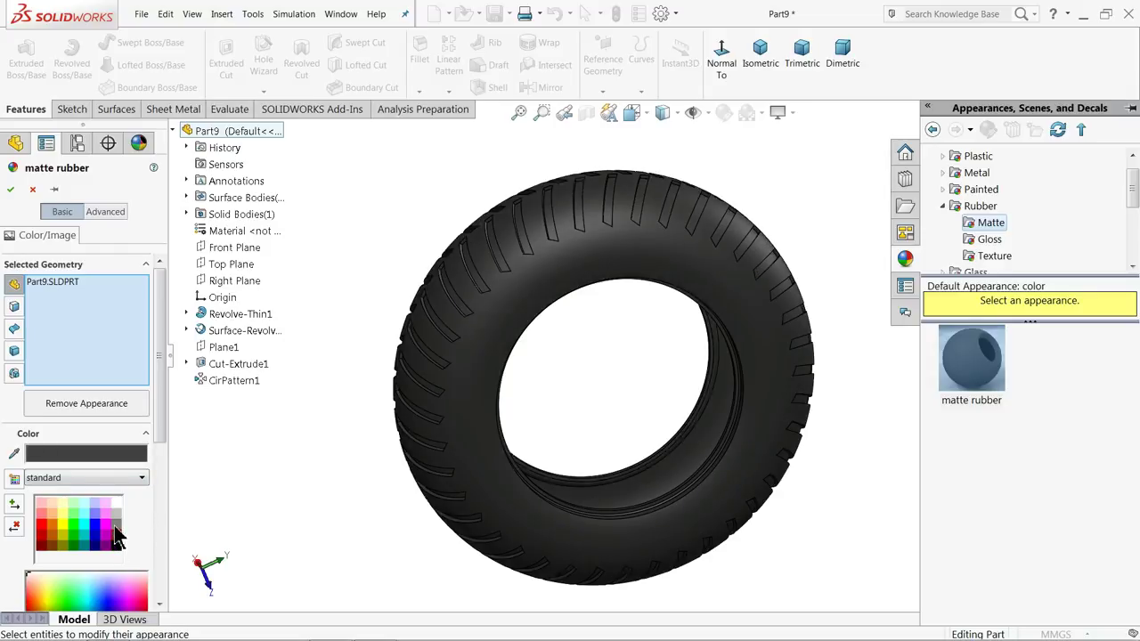
click(115, 525)
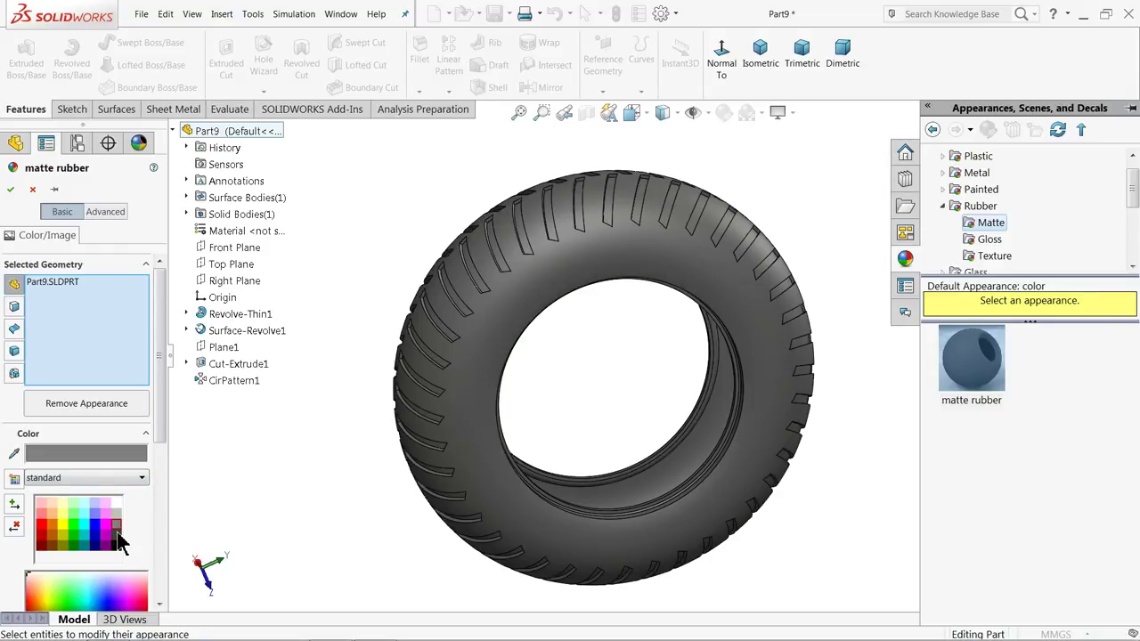
scroll(162, 481, down, 5)
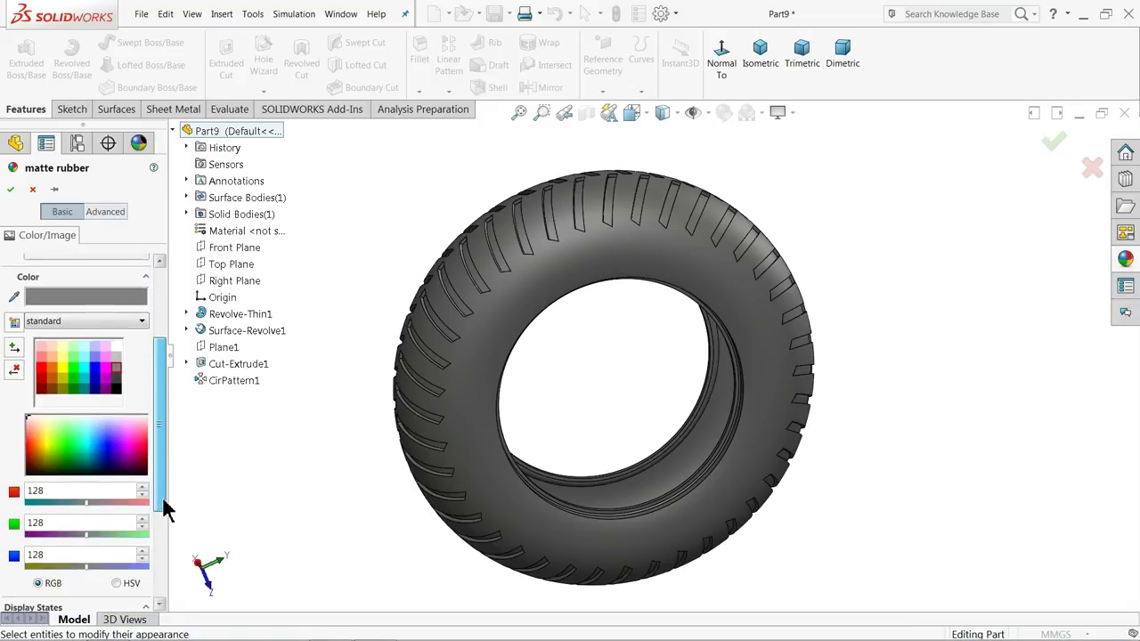
click(117, 334)
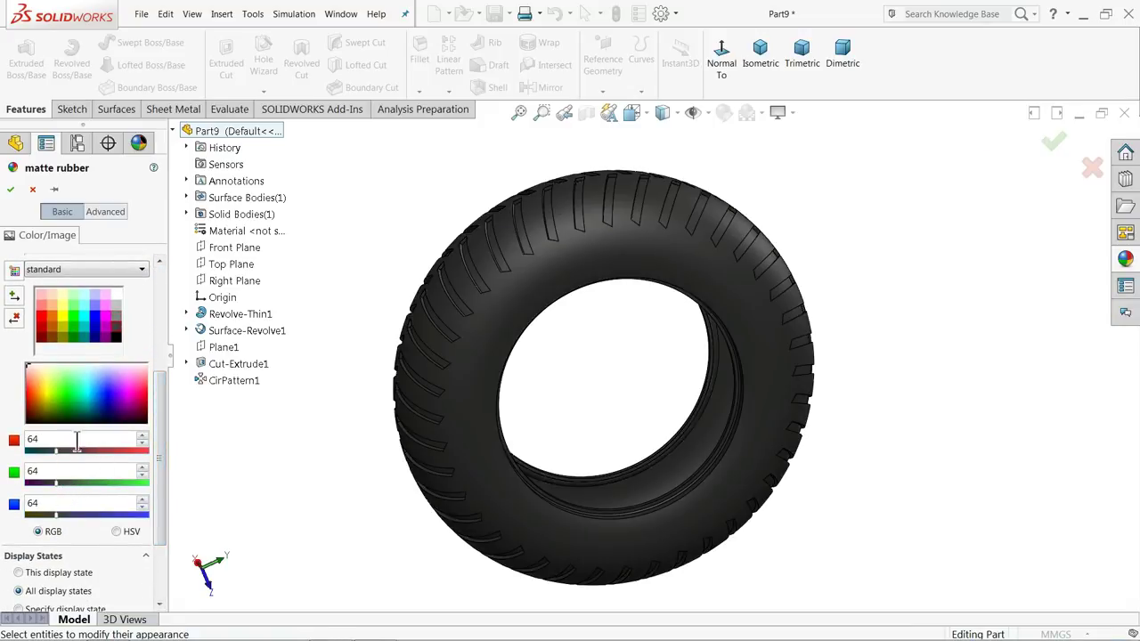
middle_drag(329, 377, 357, 374)
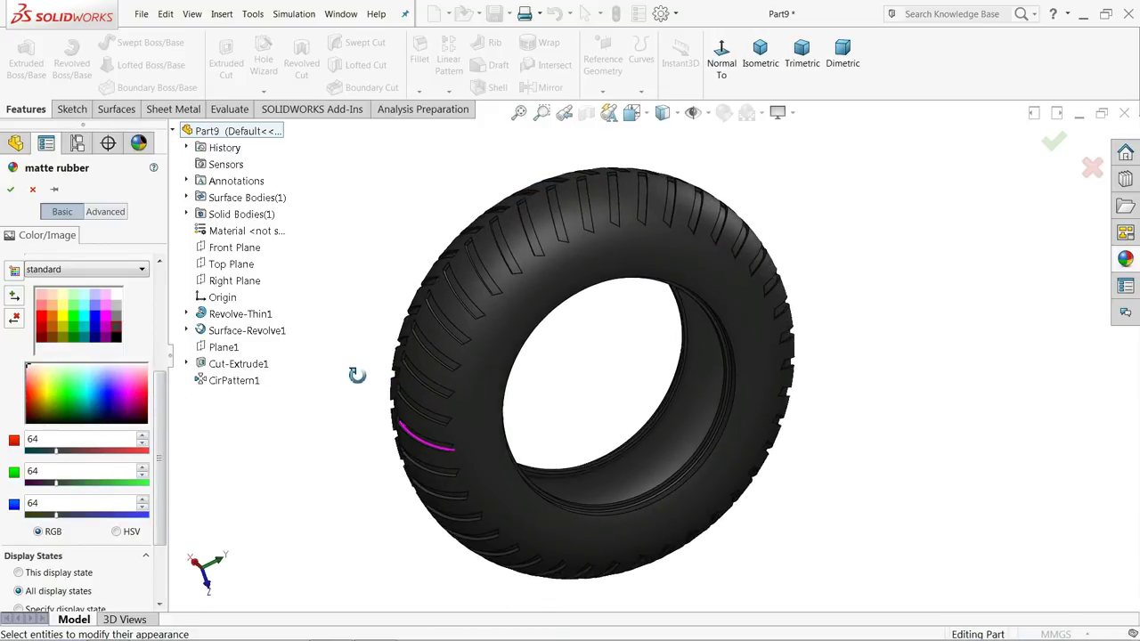
click(33, 190)
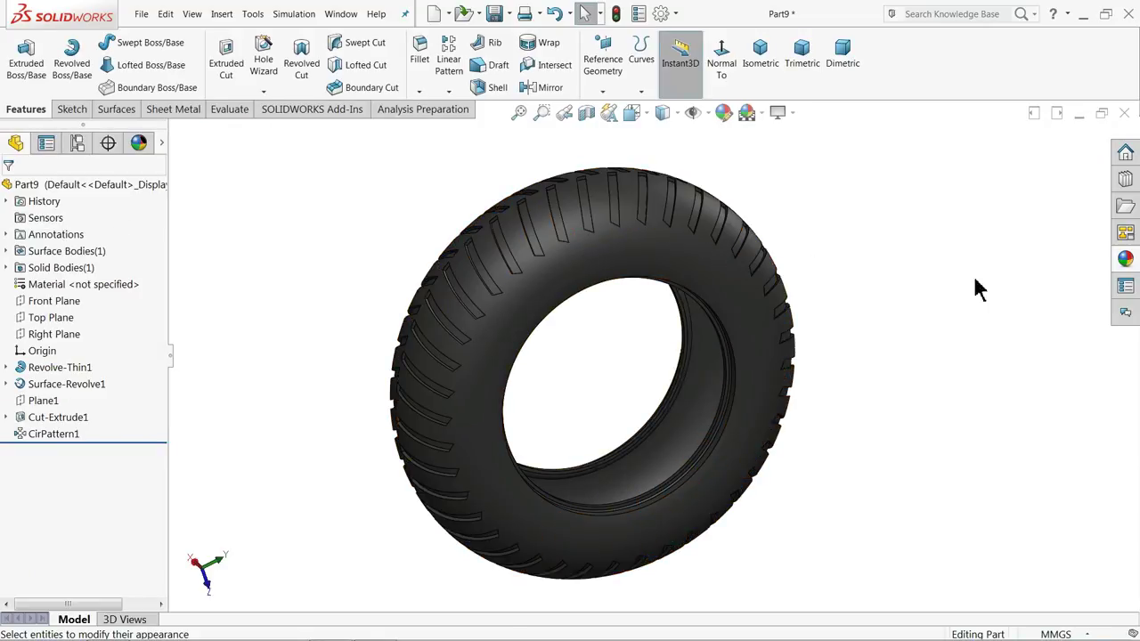
click(1125, 259)
click(996, 369)
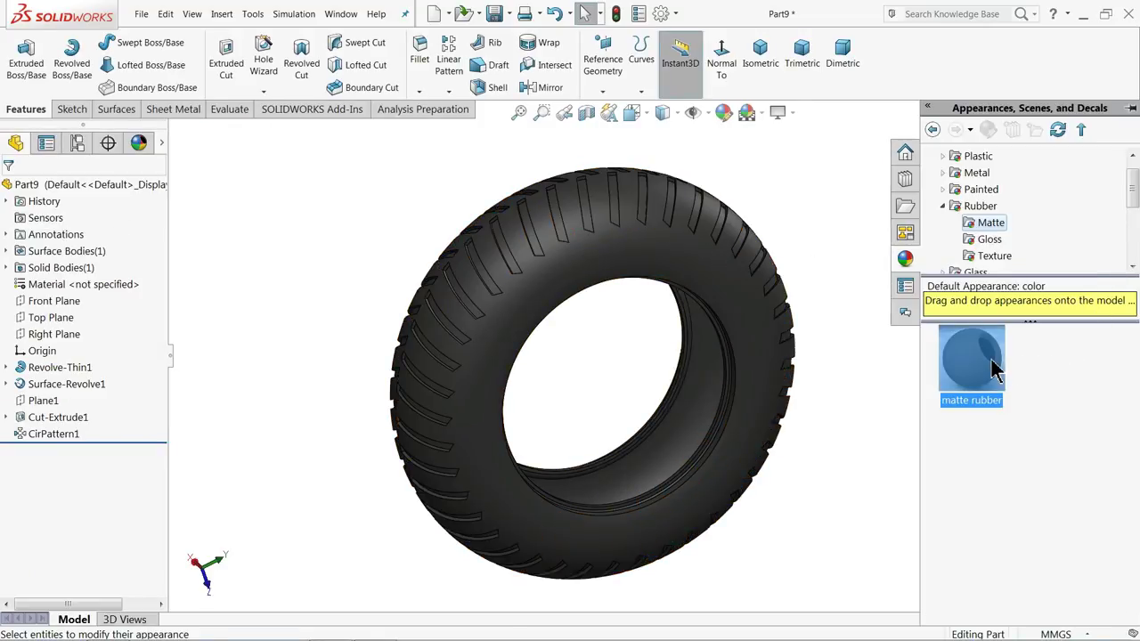
drag(746, 223, 733, 268)
scroll(733, 267, up, 3)
drag(713, 328, 704, 343)
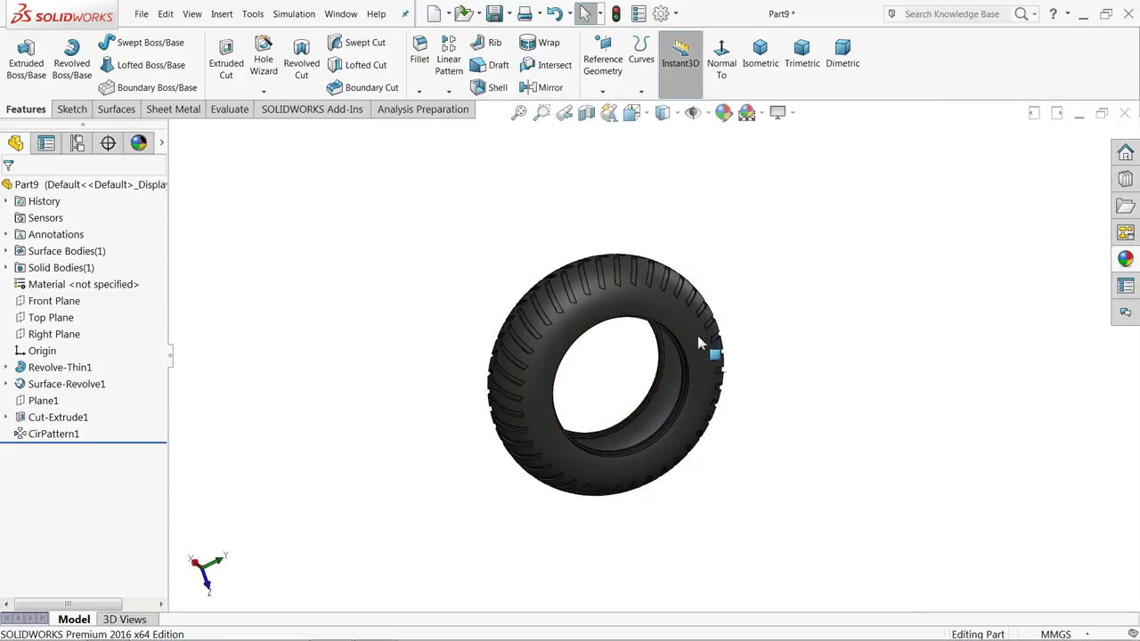
mouse_move(594, 386)
middle_down()
mouse_move(614, 382)
mouse_move(592, 377)
middle_up()
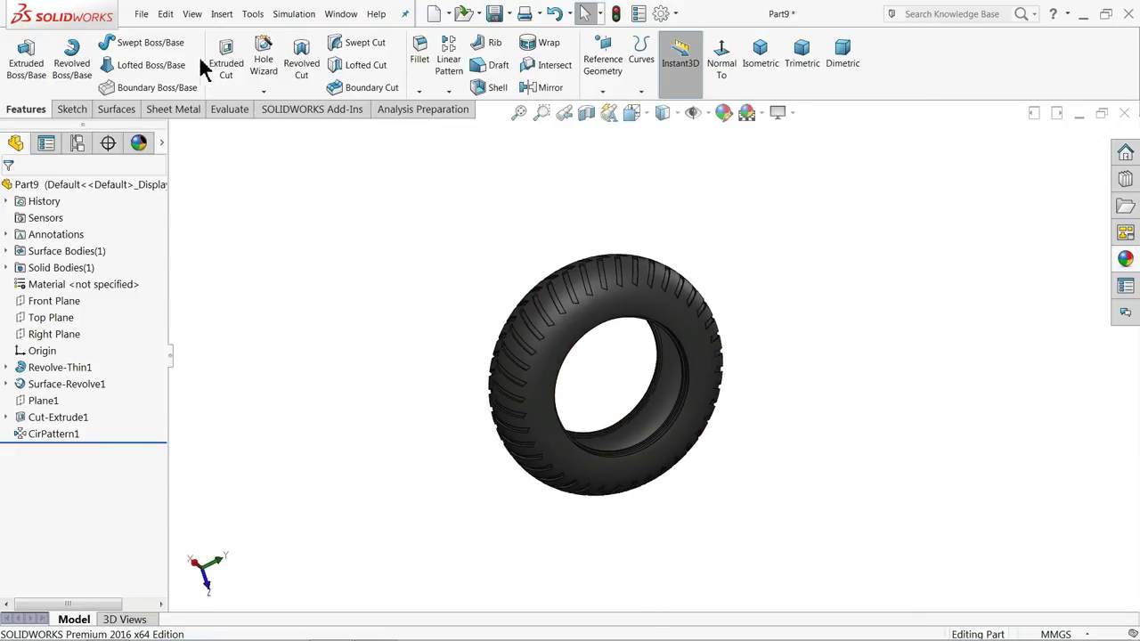
scroll(605, 361, down, 3)
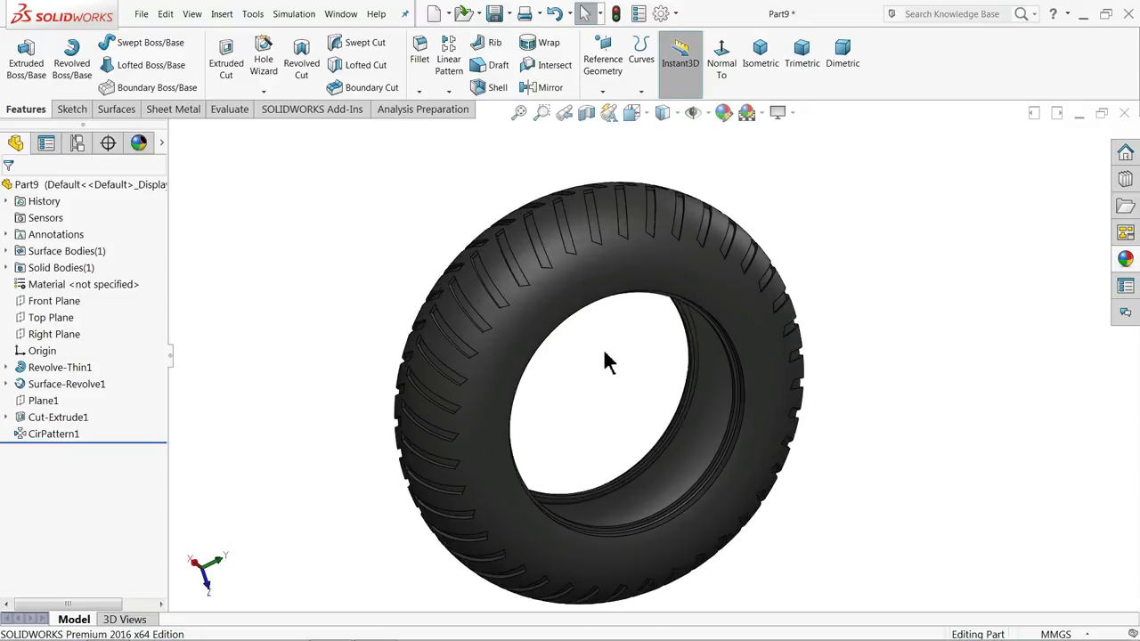
Save the part as 8.Tyre in the Wheel Barrow folder
click(495, 14)
text(8.Tyre)
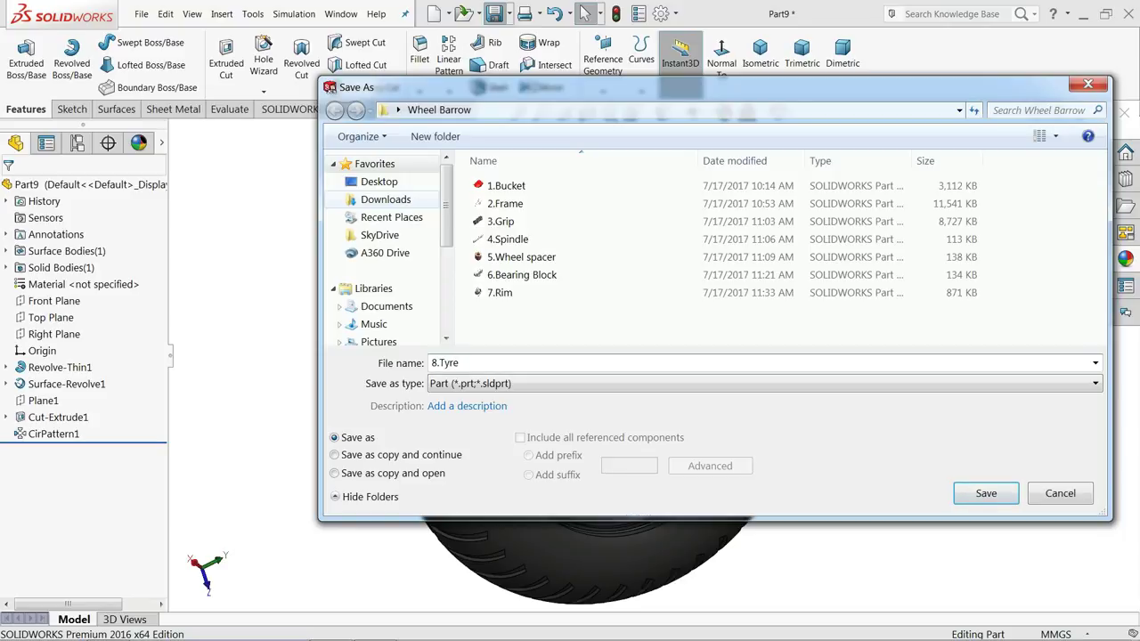
click(982, 495)
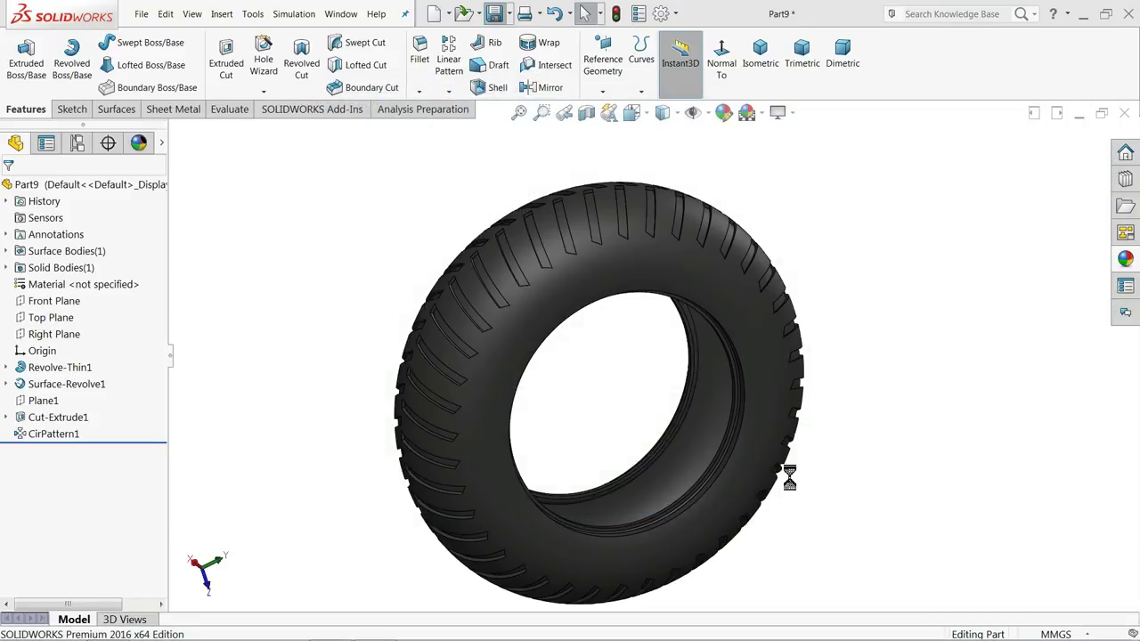
mouse_move(601, 433)
middle_down()
mouse_move(600, 382)
mouse_move(607, 424)
middle_up()
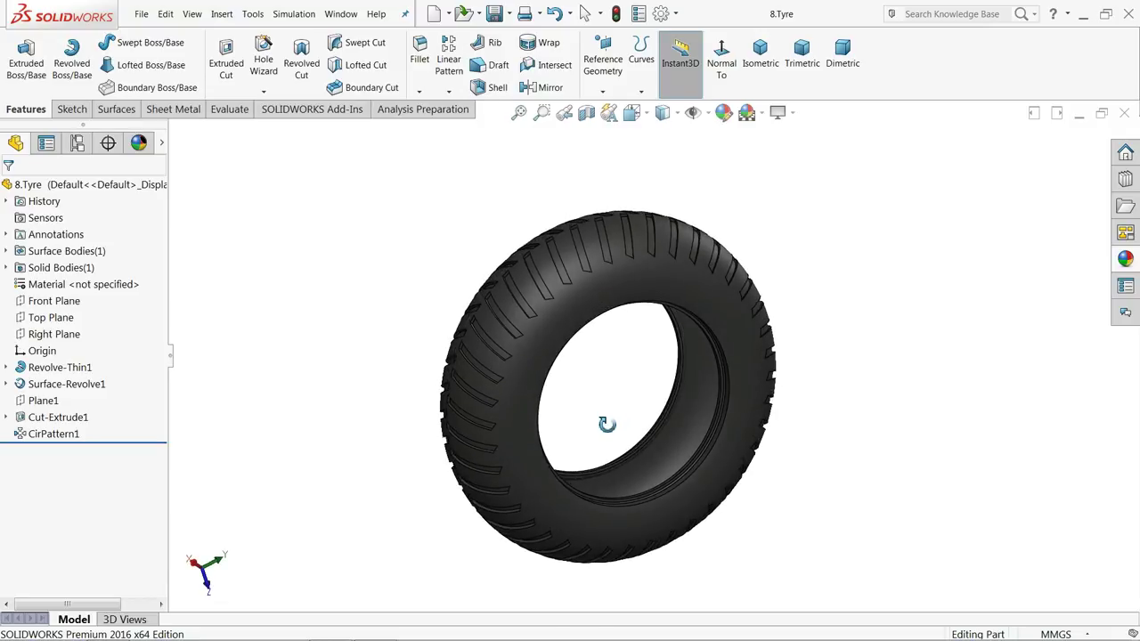
scroll(636, 434, down, 2)
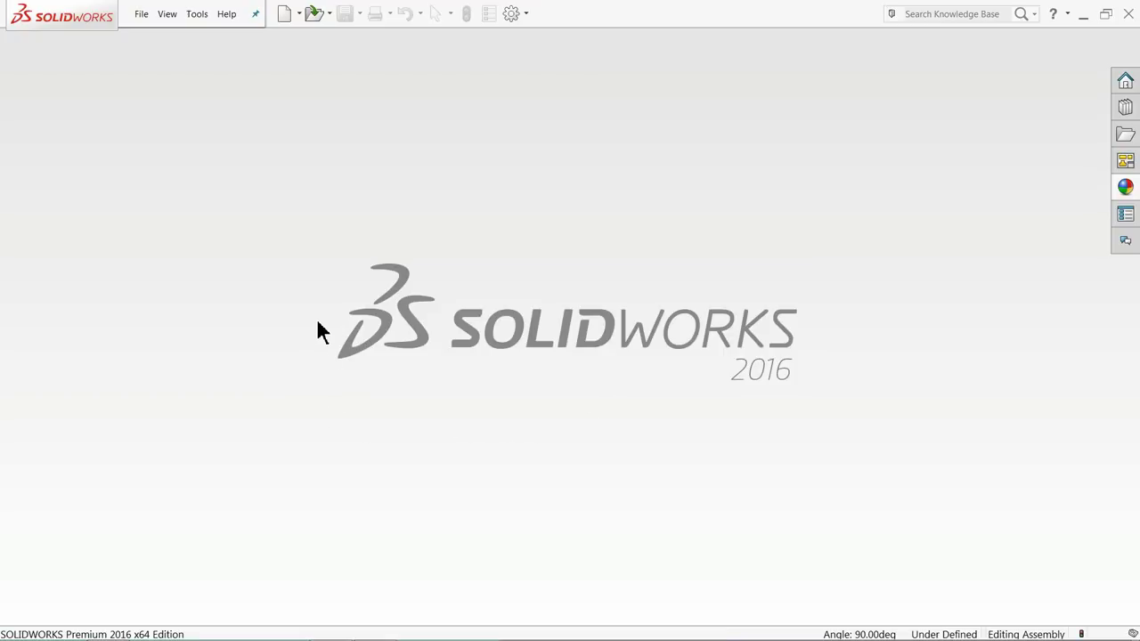
Create a new assembly document
click(139, 19)
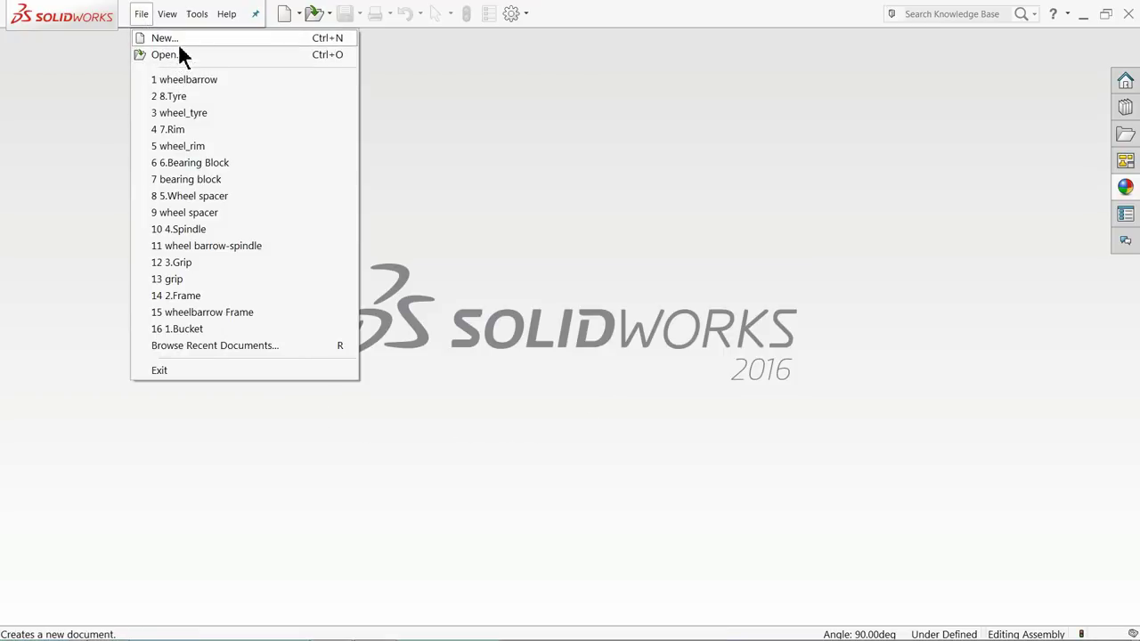
click(180, 35)
double_click(412, 306)
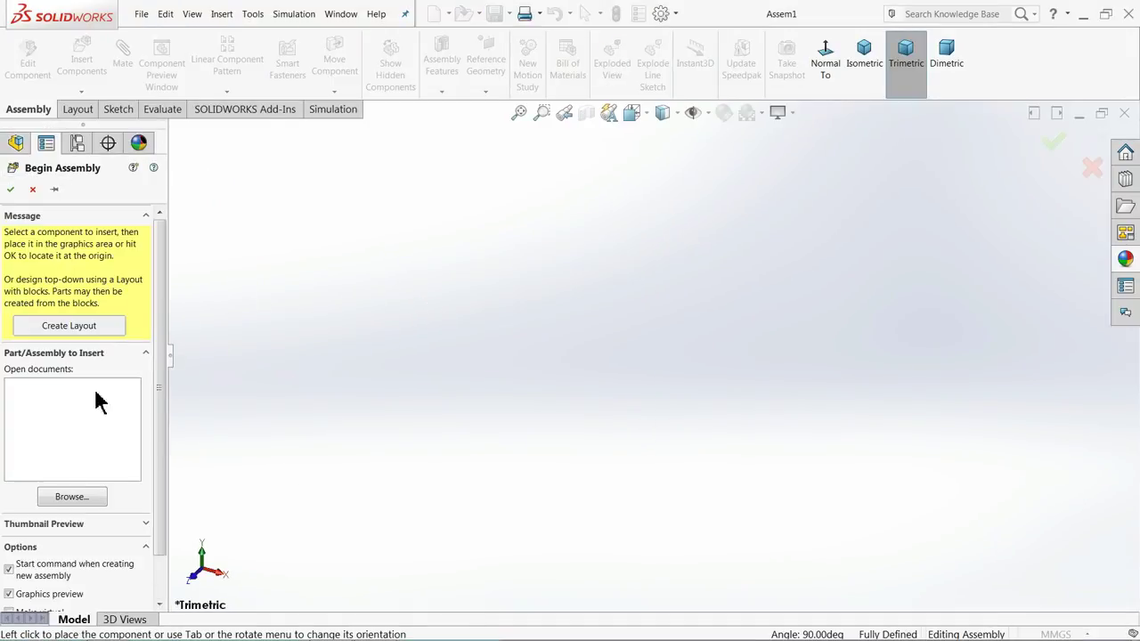
Insert the 2.Frame part as the assembly's first component, showing the part files as extra large icons while choosing it
click(67, 501)
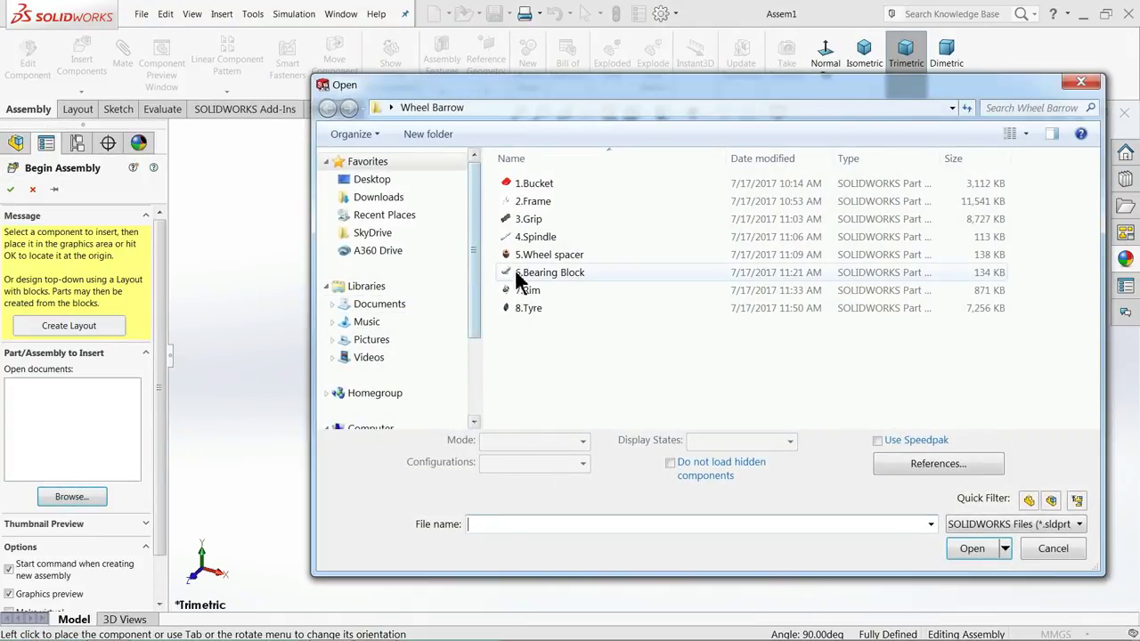
click(1027, 135)
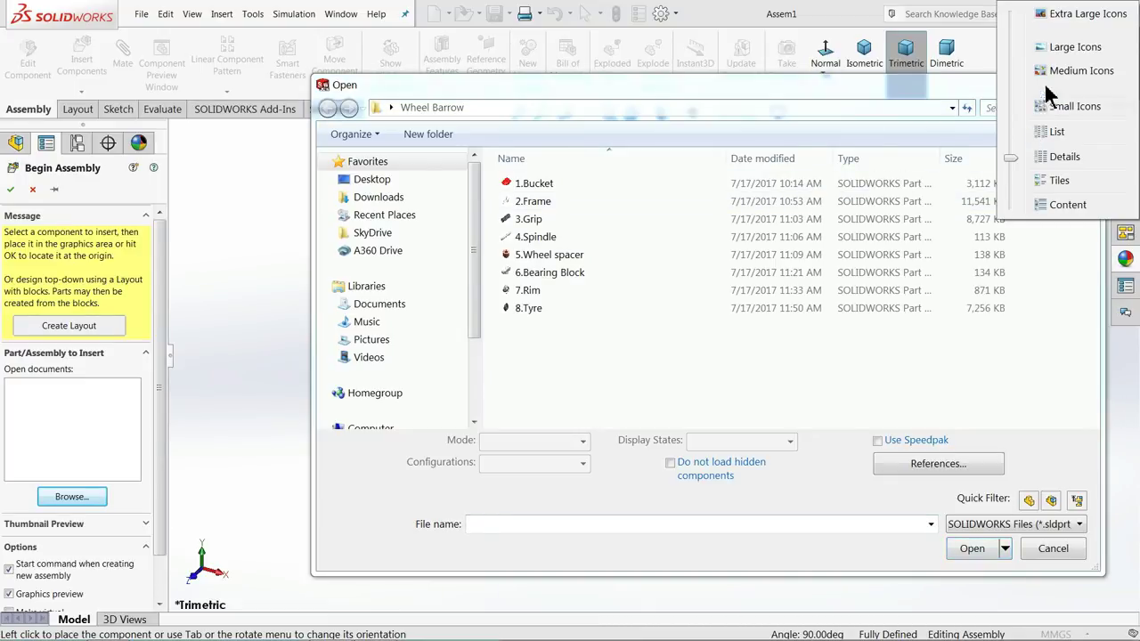
click(1062, 20)
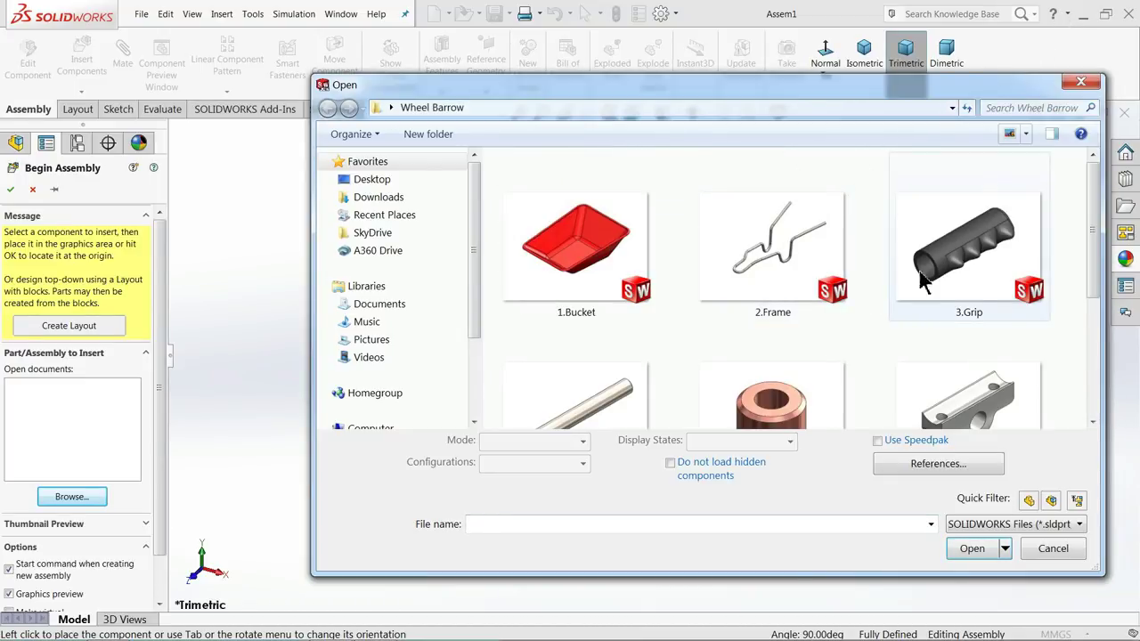
click(806, 269)
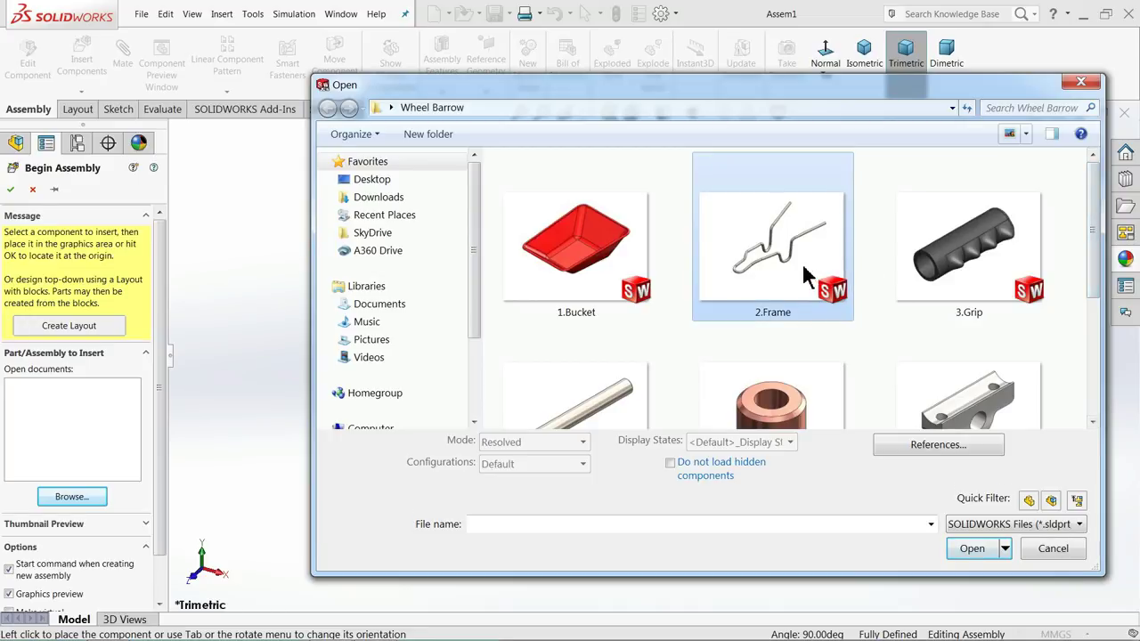
click(972, 539)
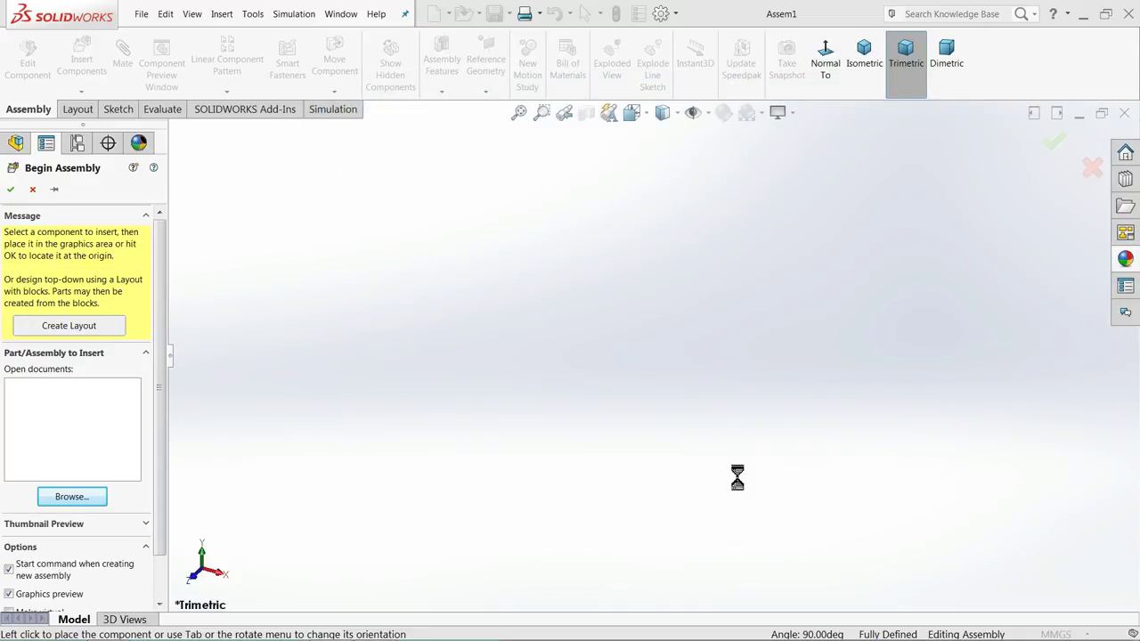
click(580, 374)
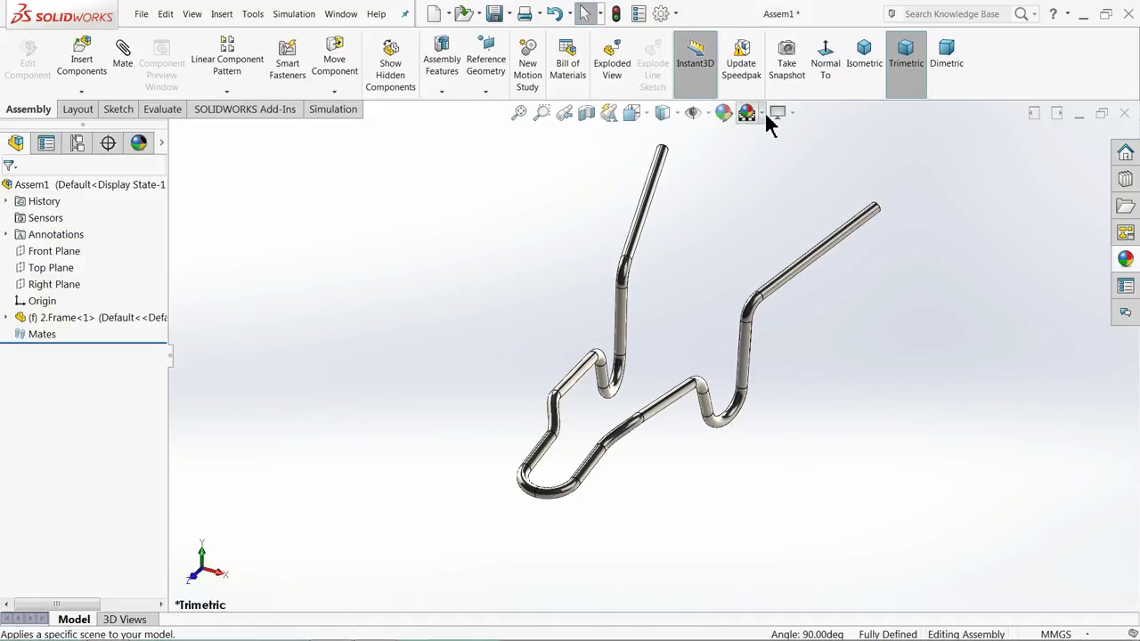
Apply a different background scene to the assembly view
click(761, 112)
click(764, 31)
middle_drag(692, 265, 659, 260)
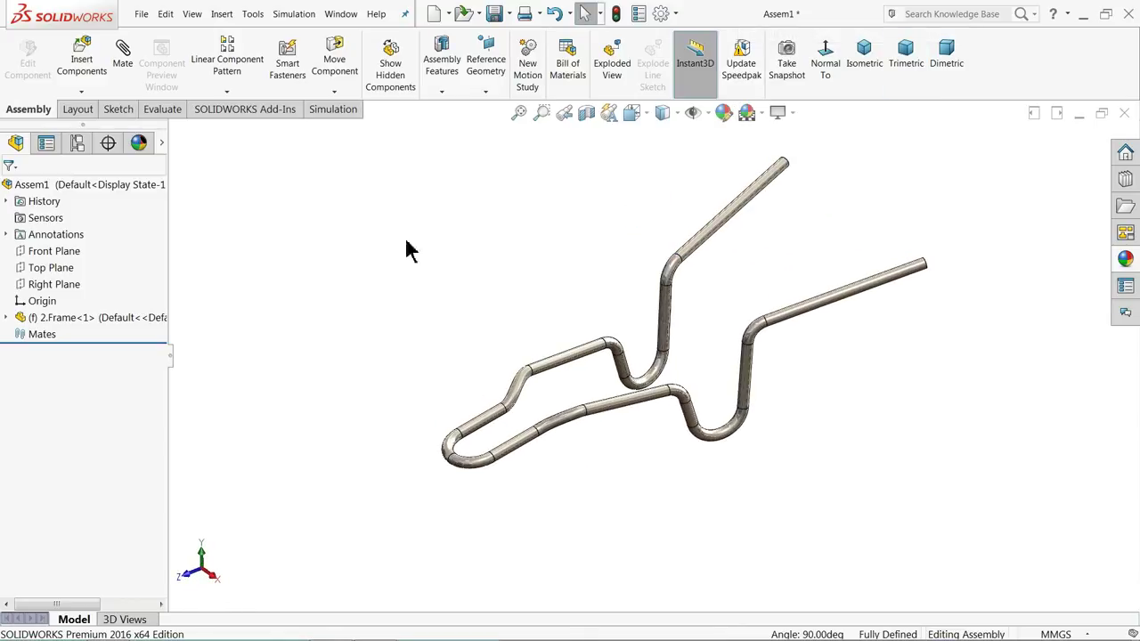
Insert the 3.Grip part from the Wheel Barrow folder and place it just above the end of the nearer frame handle
click(85, 62)
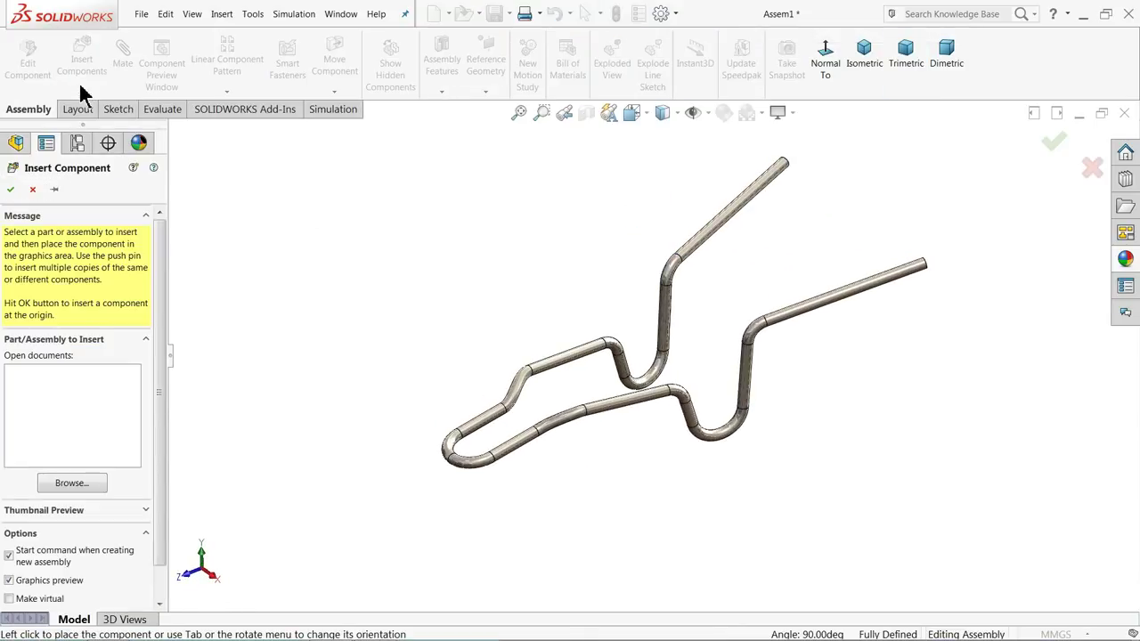
click(71, 486)
click(961, 227)
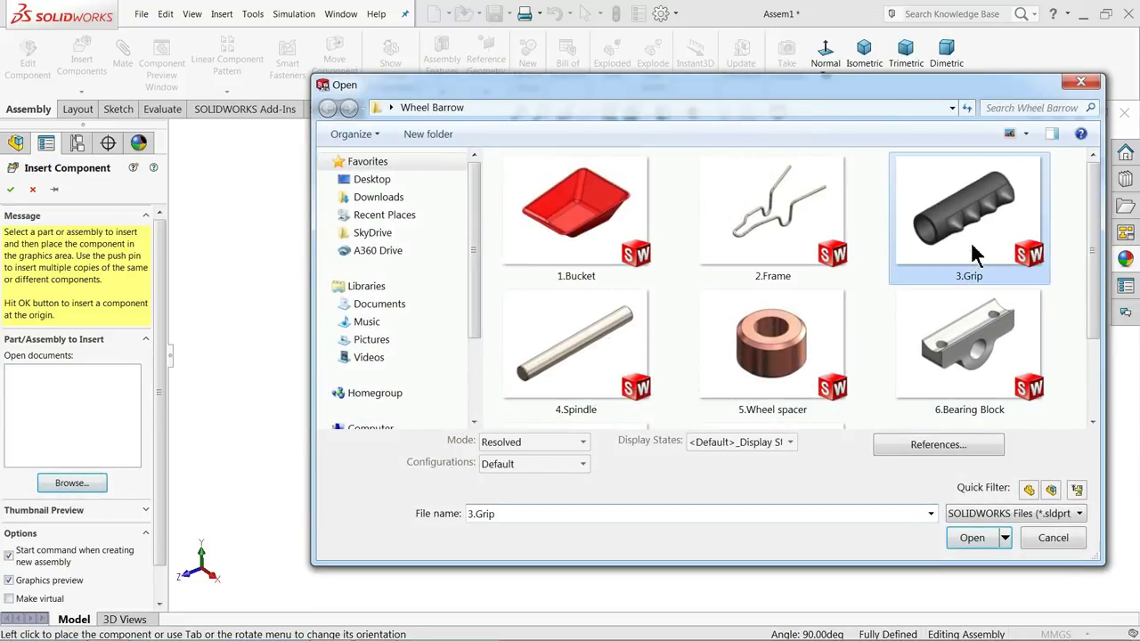
click(973, 538)
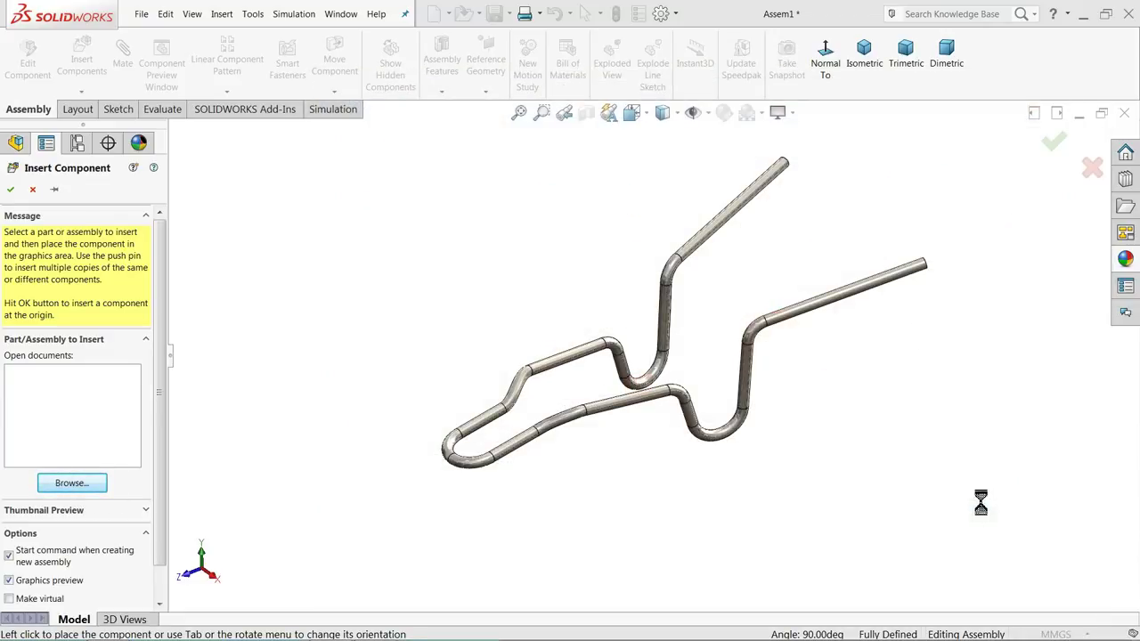
click(920, 247)
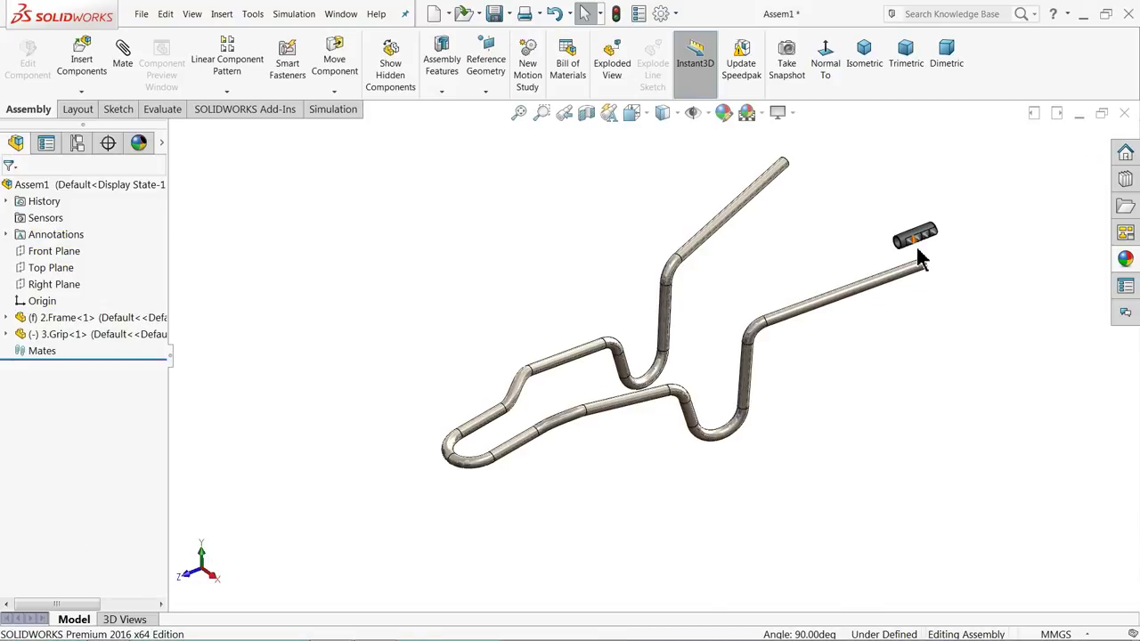
Copy the grip component and place the second grip beside the end of the other frame handle
scroll(922, 256, down, 3)
ctrl+drag(846, 252, 654, 147)
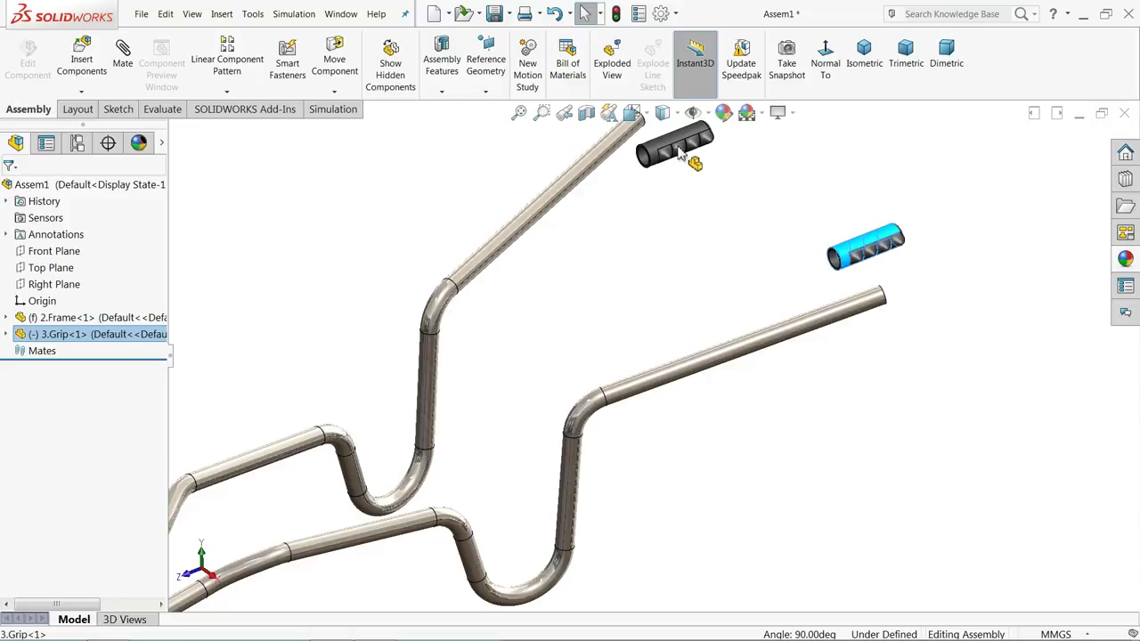
click(813, 279)
Add a concentric mate between the first grip's cylindrical bore and the nearer handle tube
scroll(873, 288, down, 3)
click(140, 67)
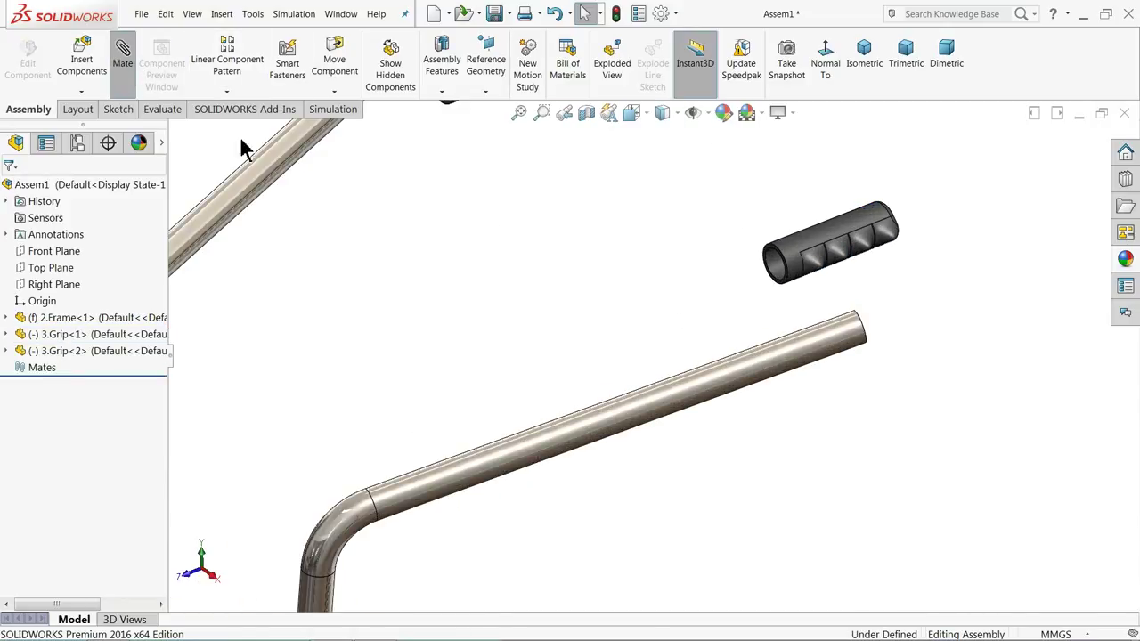
scroll(721, 251, down, 3)
click(853, 317)
scroll(908, 356, up, 3)
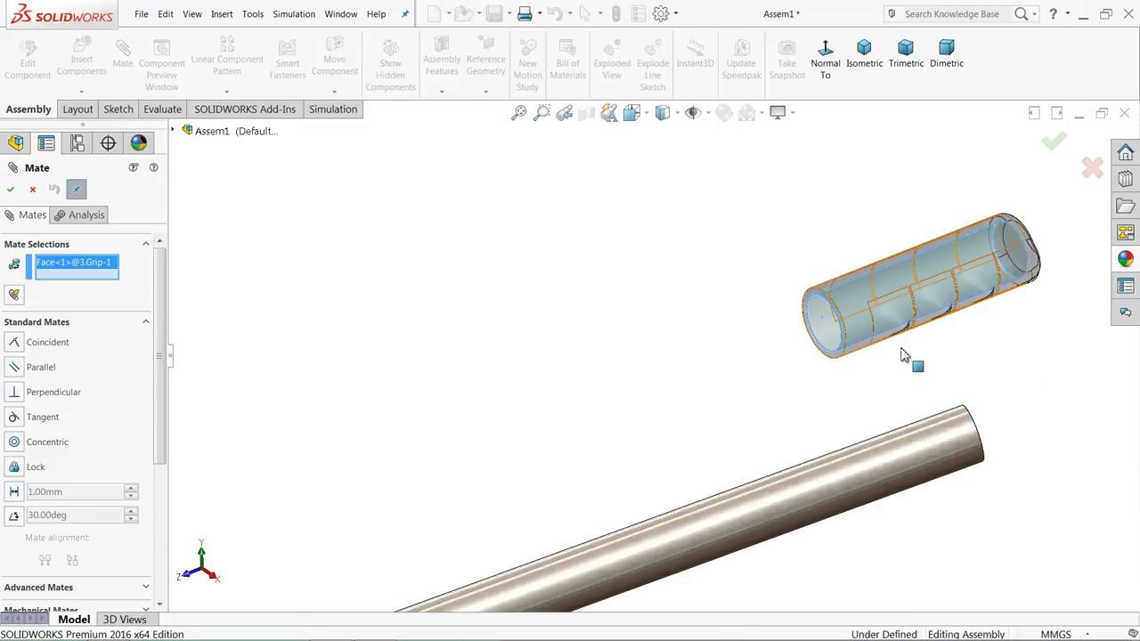
click(857, 440)
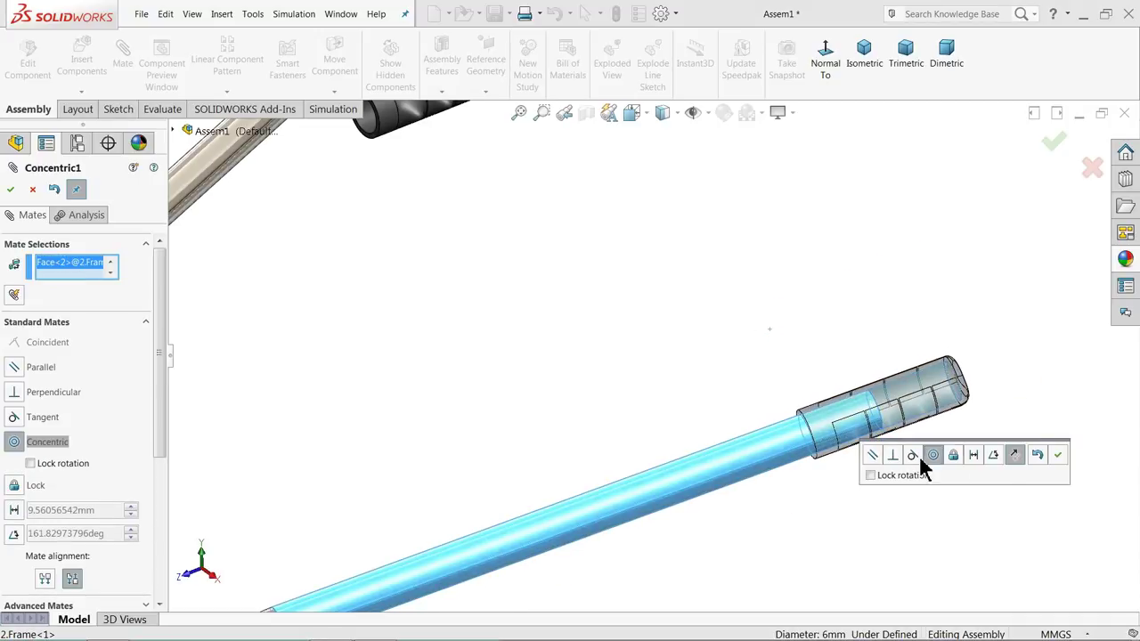
click(1058, 455)
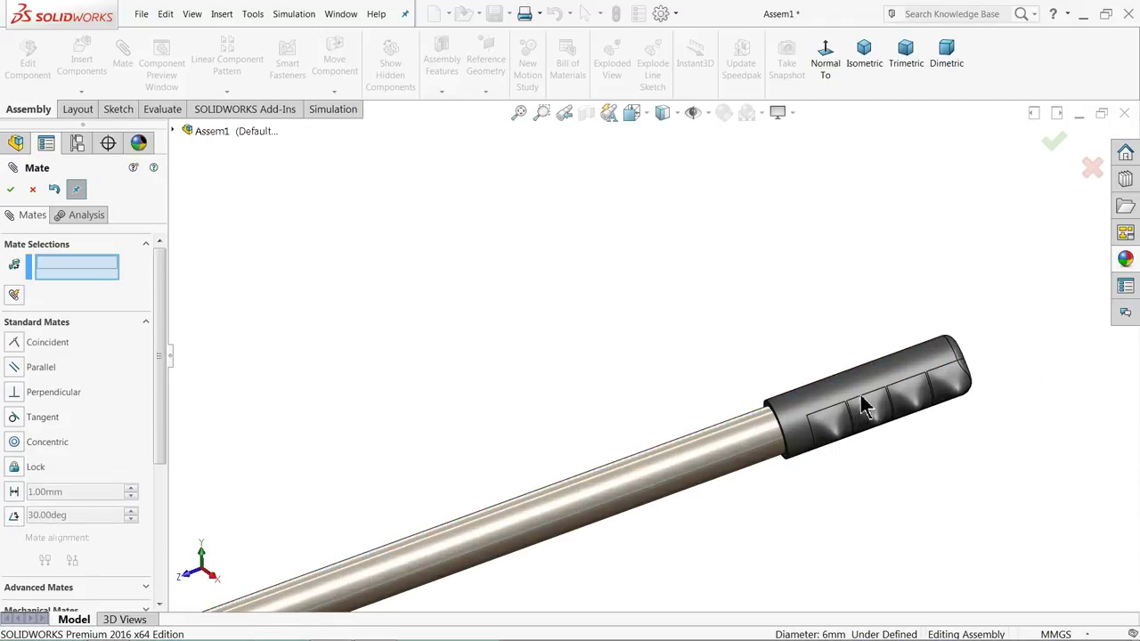
Pull the first grip off its tube and mate its inner end face coincident with the tube's end face
drag(869, 382, 991, 339)
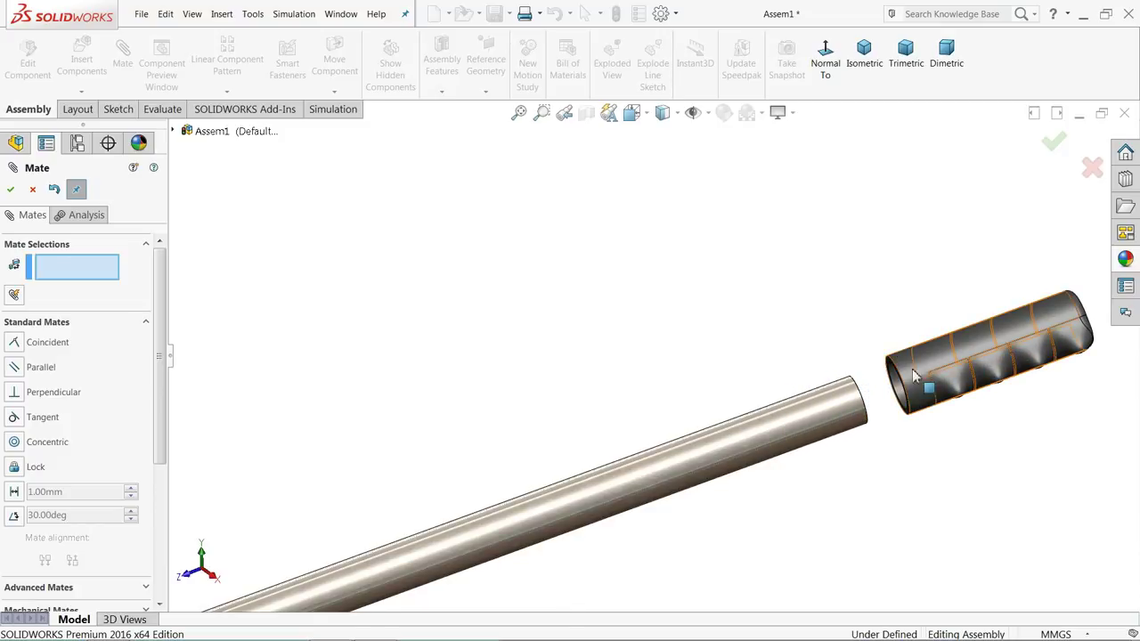
scroll(900, 351, down, 2)
middle_drag(900, 351, 993, 326)
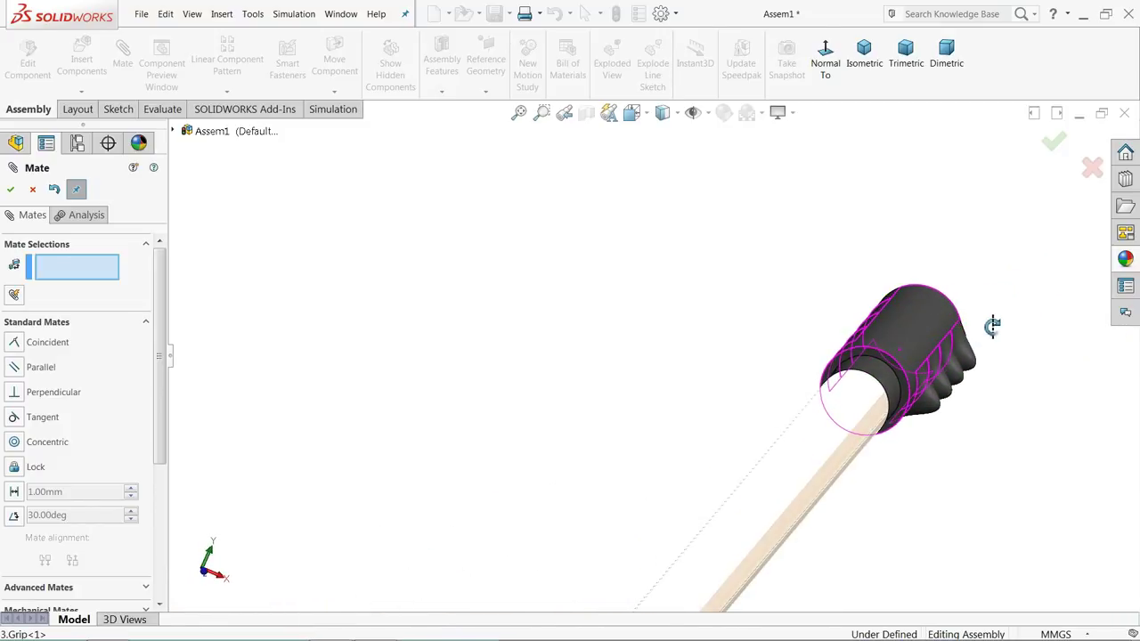
click(893, 379)
middle_drag(893, 379, 847, 452)
click(846, 416)
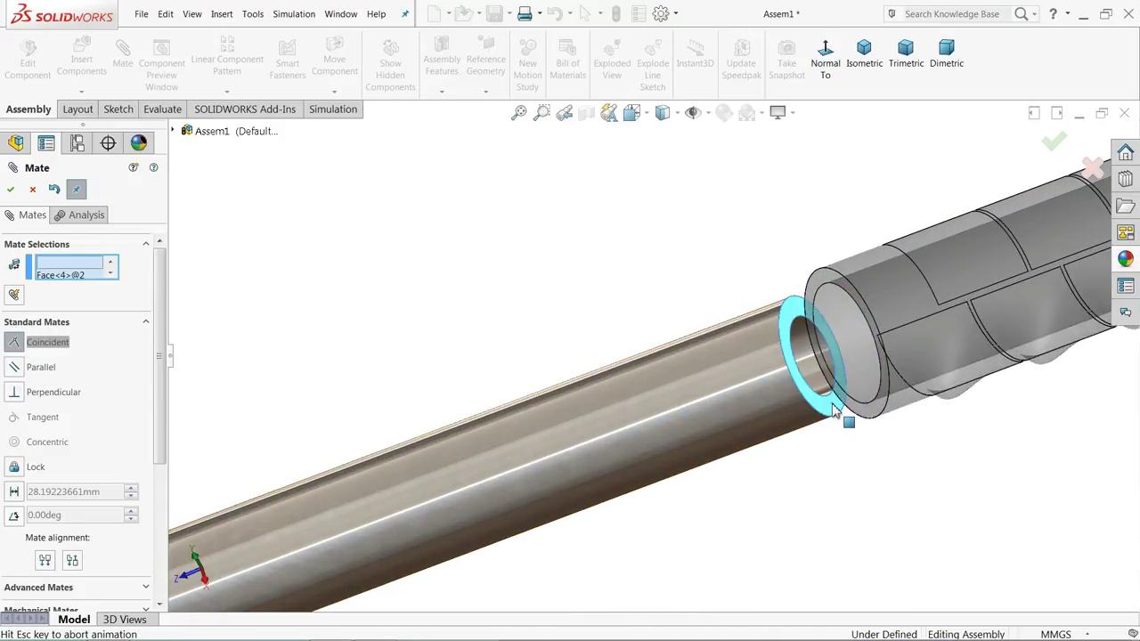
click(1018, 426)
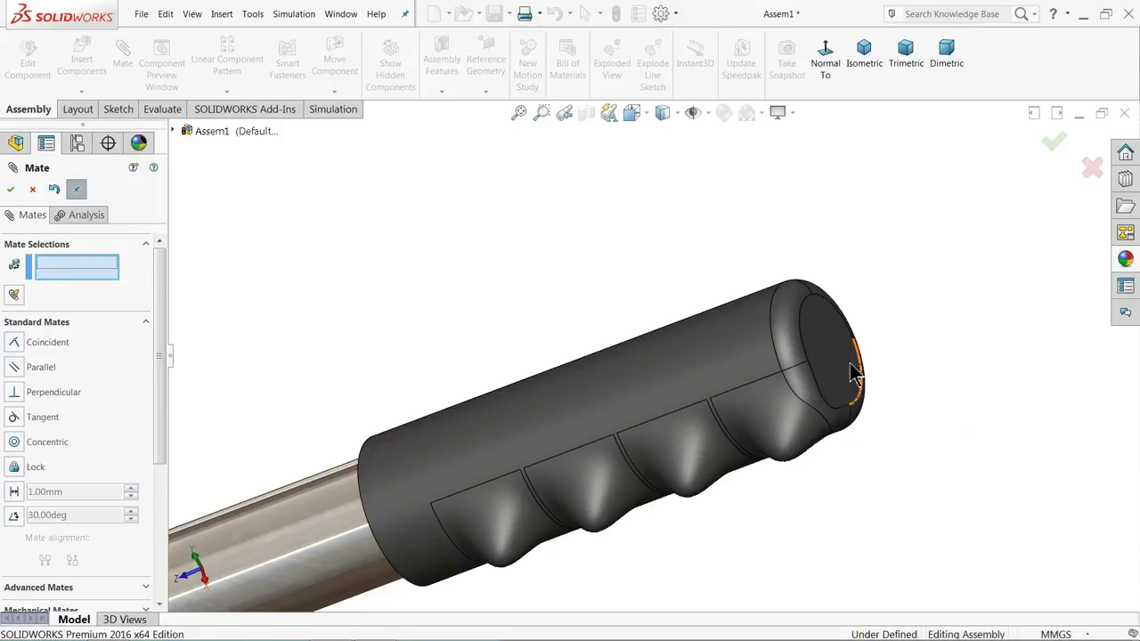
Add a coincident mate between the second grip's inner end face and the end face of the other handle tube
scroll(605, 347, up, 8)
scroll(636, 237, down, 6)
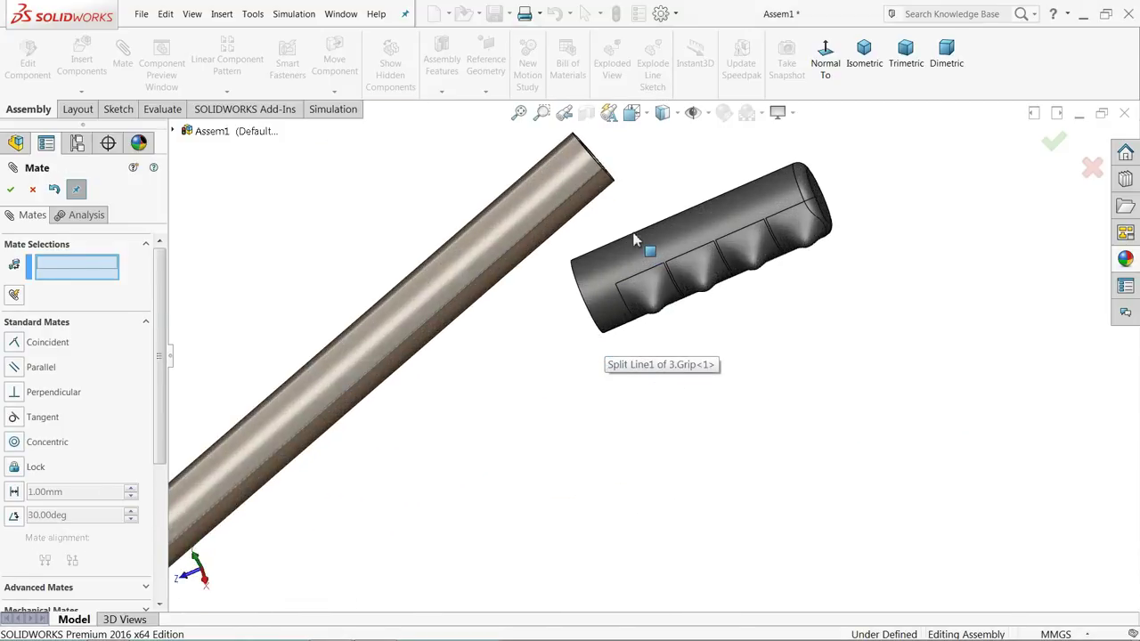
mouse_move(603, 262)
middle_down()
mouse_move(722, 196)
mouse_move(633, 277)
mouse_move(517, 330)
mouse_move(458, 395)
middle_up()
click(598, 285)
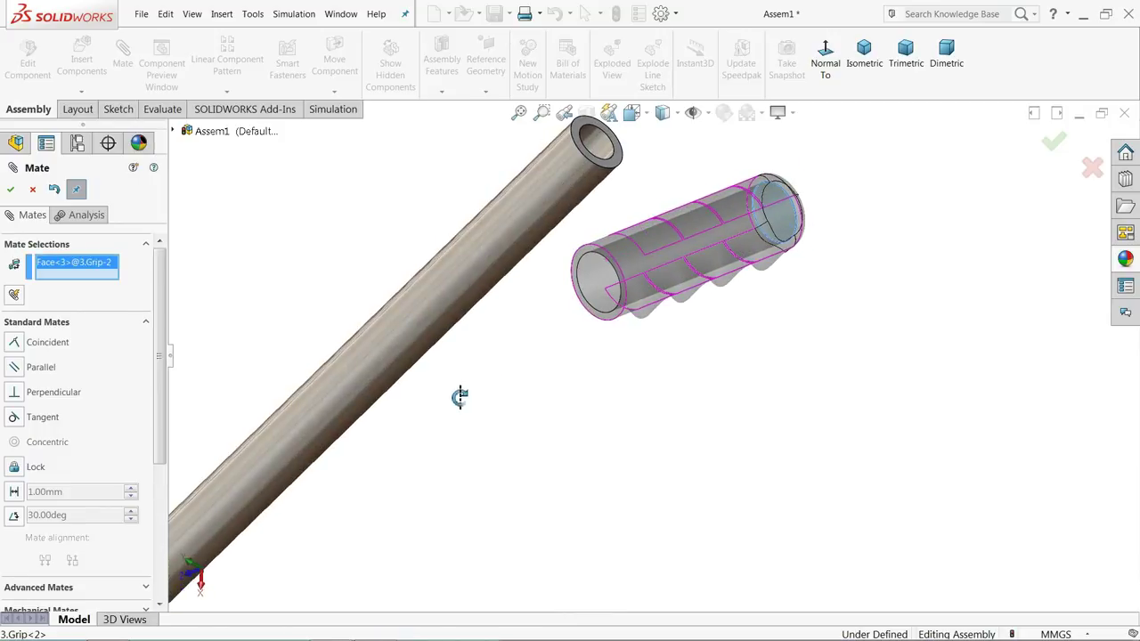
click(617, 178)
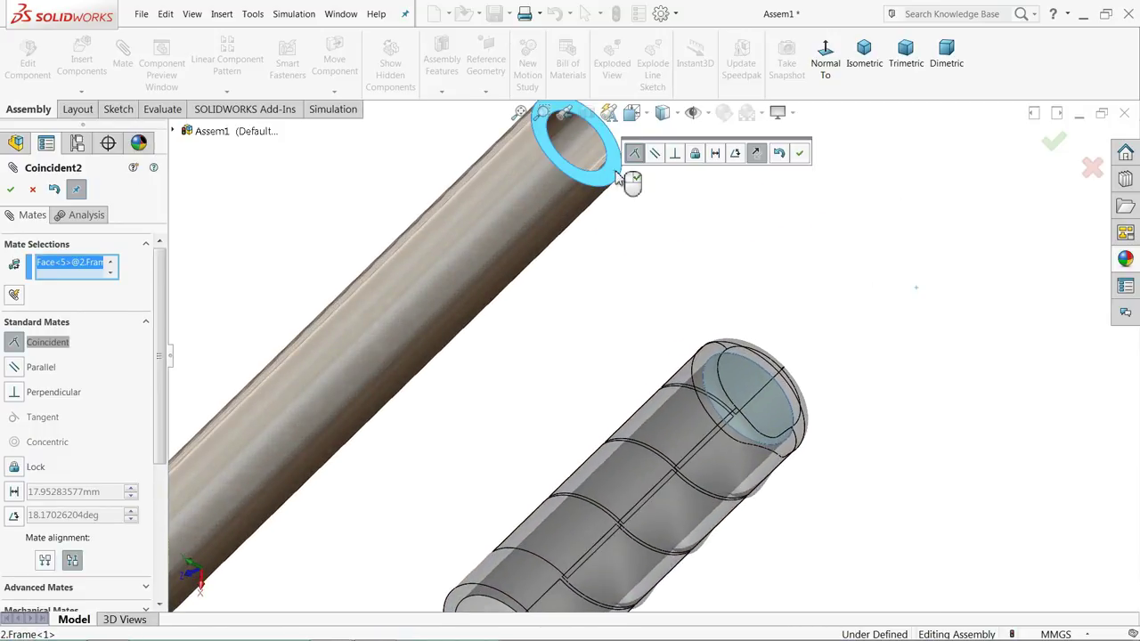
click(802, 155)
Add a concentric mate between the other handle tube and the second grip's bore, and finish mating
scroll(637, 268, up, 3)
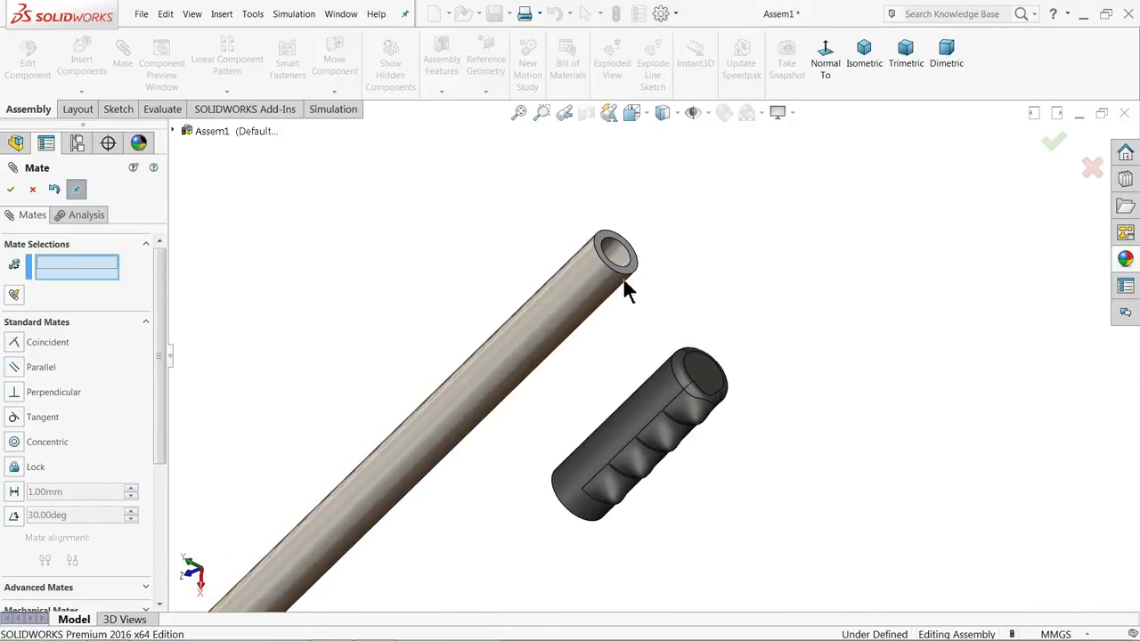
click(619, 283)
middle_drag(603, 309, 667, 186)
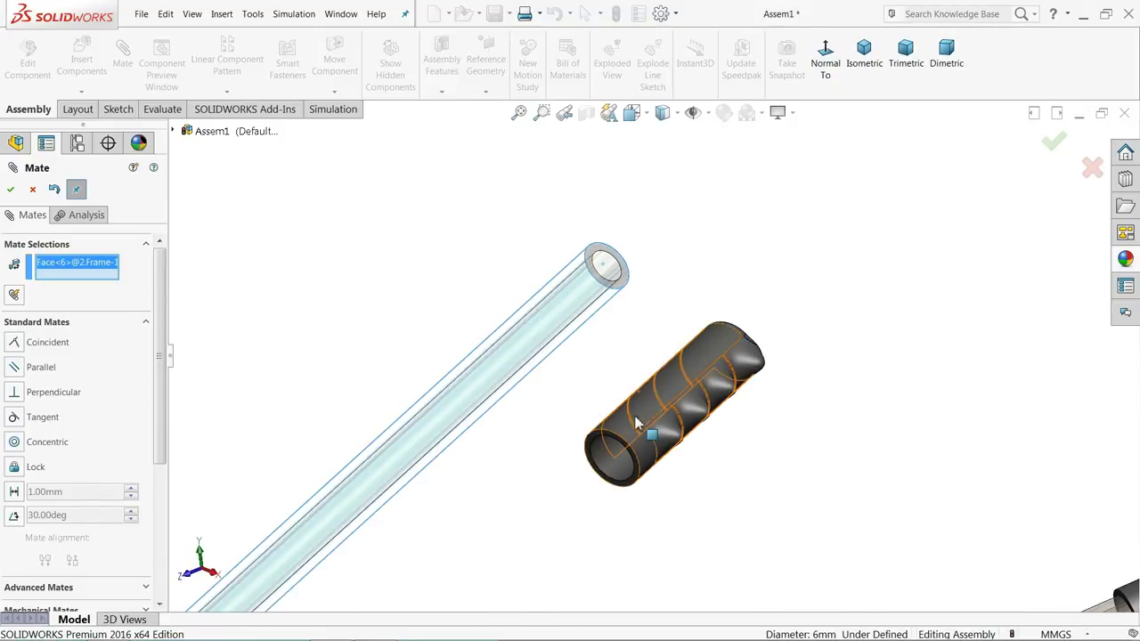
scroll(606, 476, down, 2)
click(604, 478)
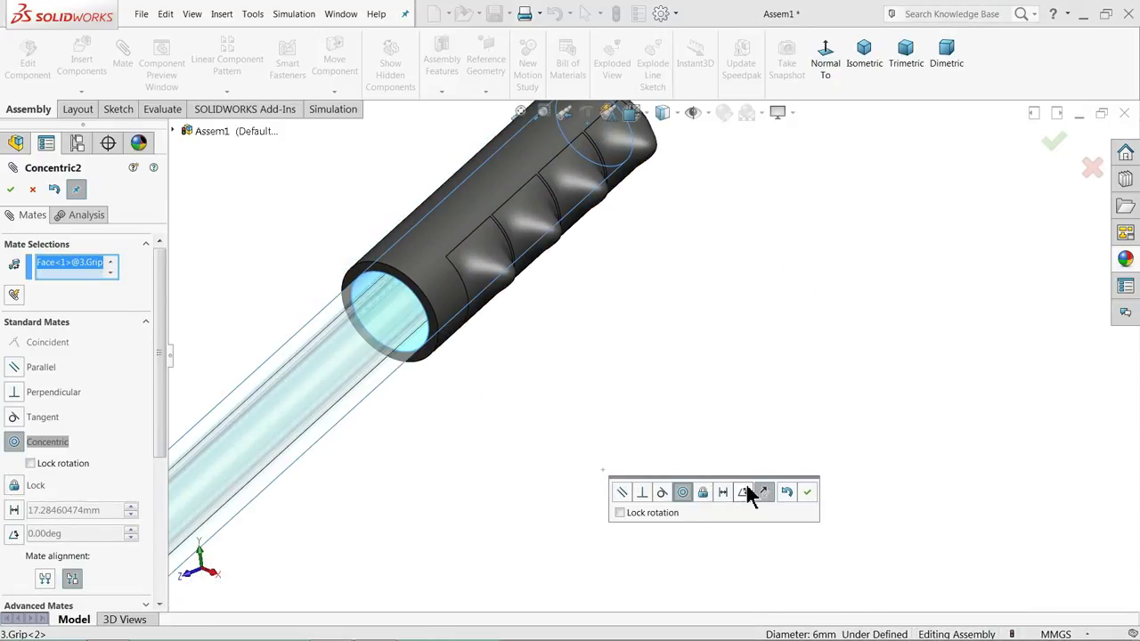
click(809, 501)
scroll(501, 356, up, 8)
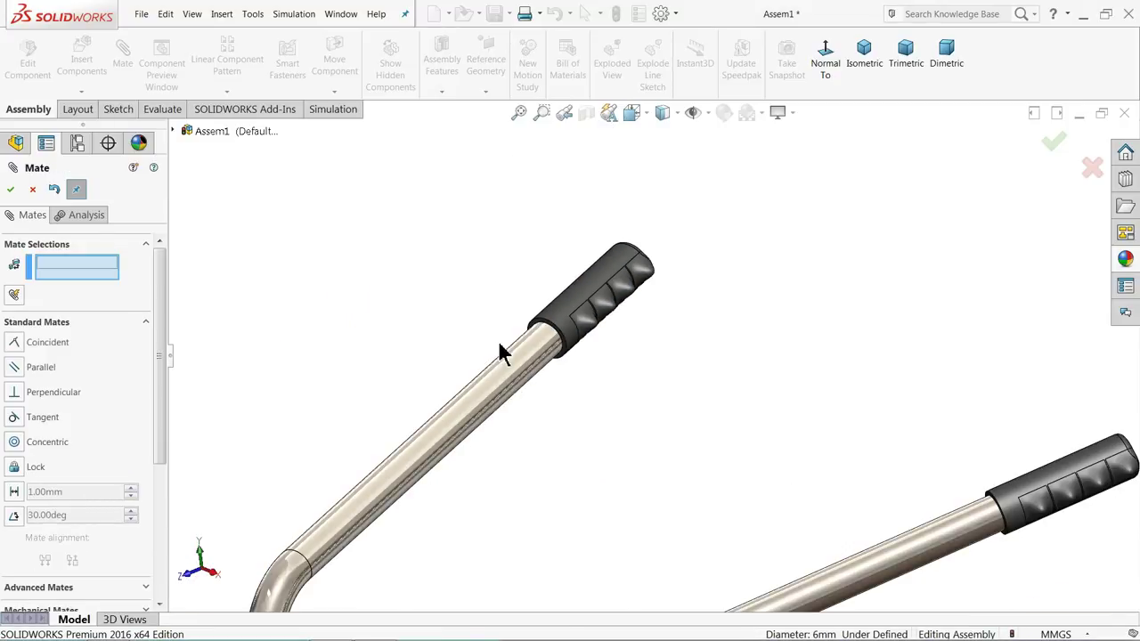
click(31, 191)
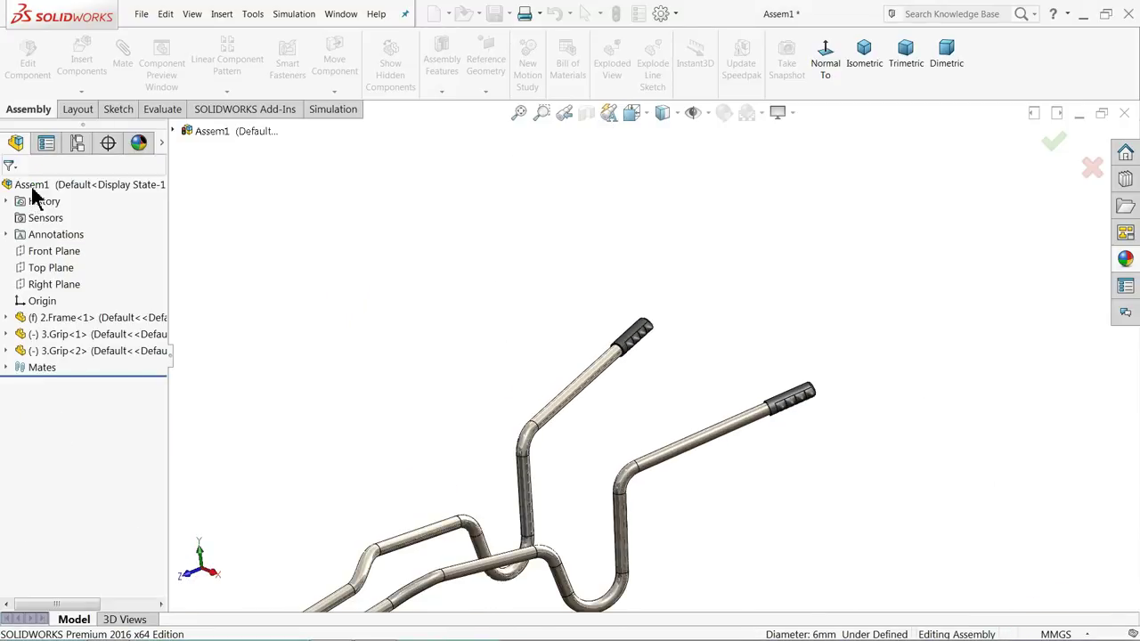
Insert the 7.Rim and 8.Tyre parts together and place them side by side in front of the frame's looped end
click(81, 71)
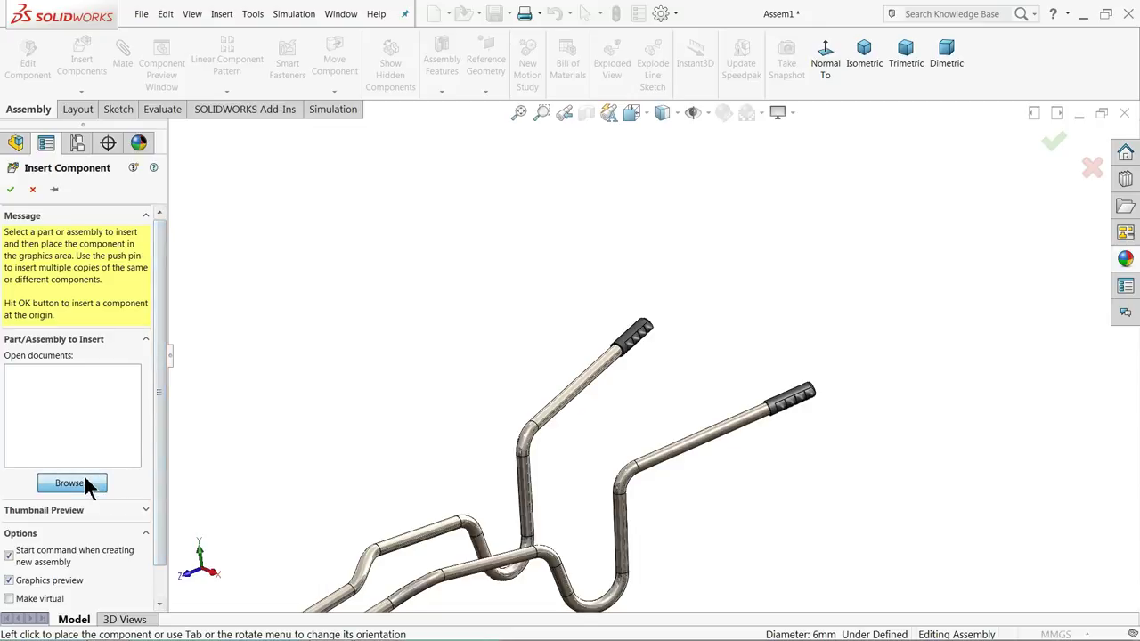
click(71, 483)
drag(1094, 268, 1098, 356)
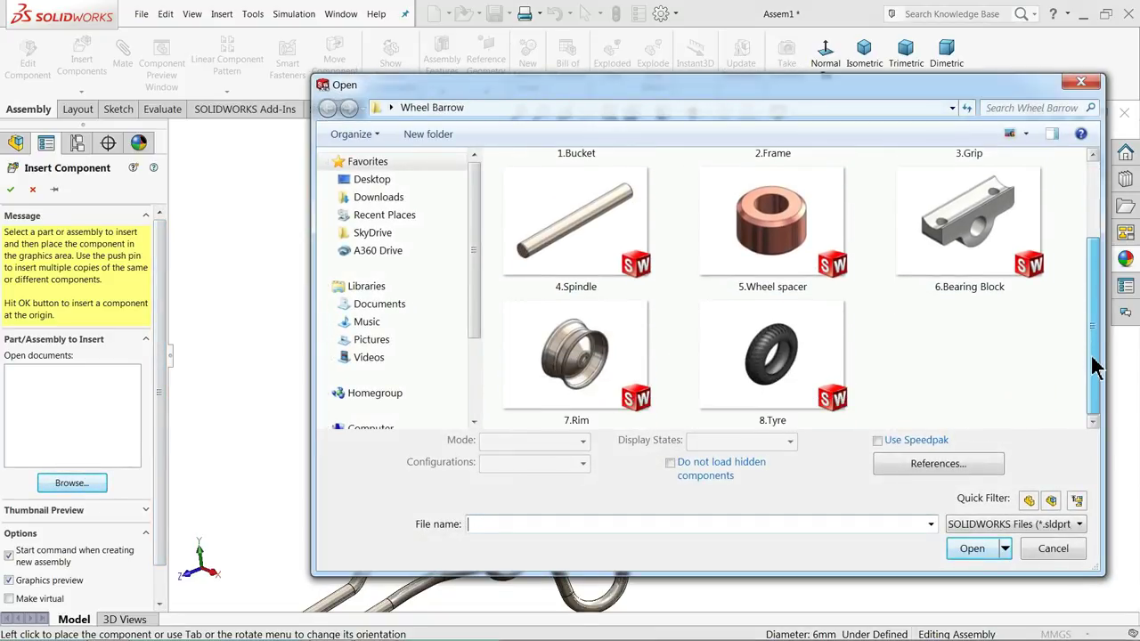
click(574, 357)
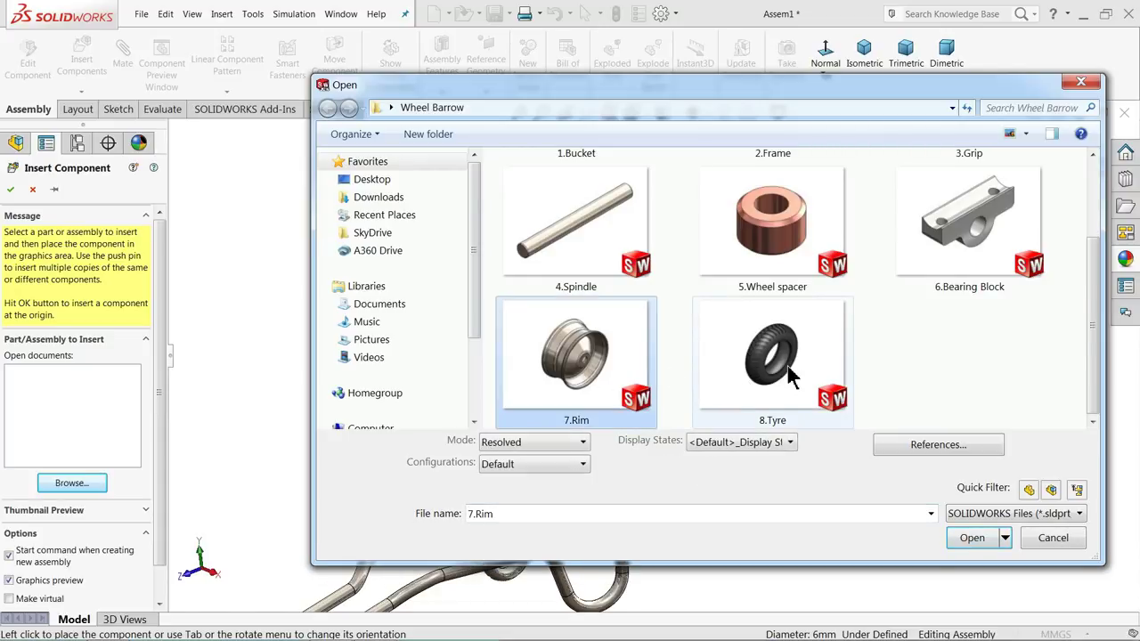
ctrl+click(772, 357)
click(972, 549)
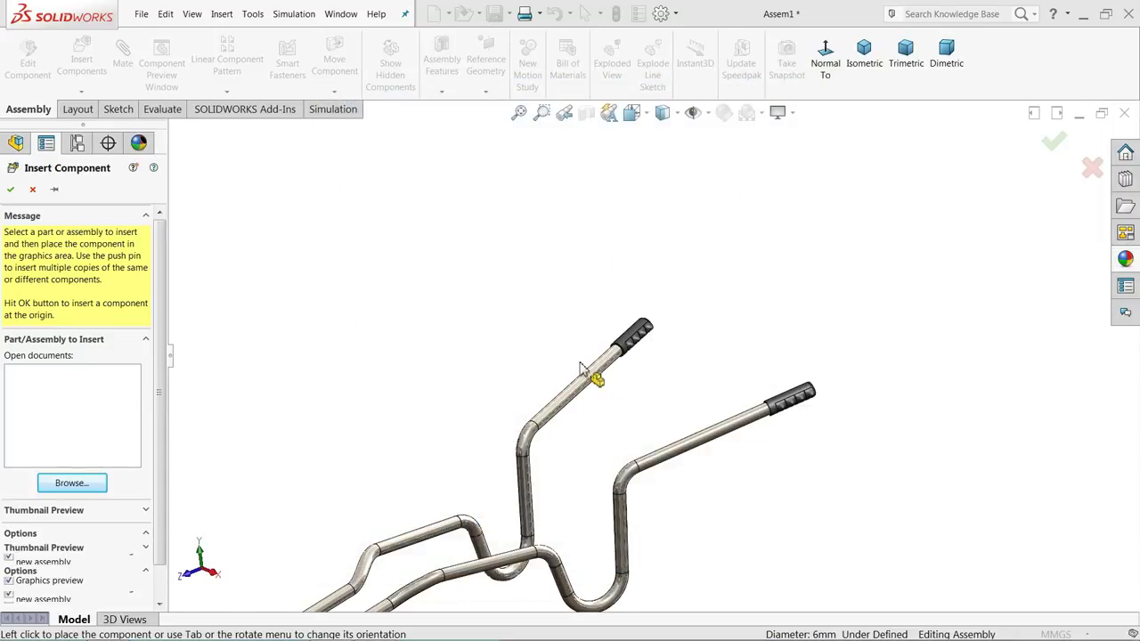
scroll(538, 320, up, 3)
scroll(485, 457, down, 3)
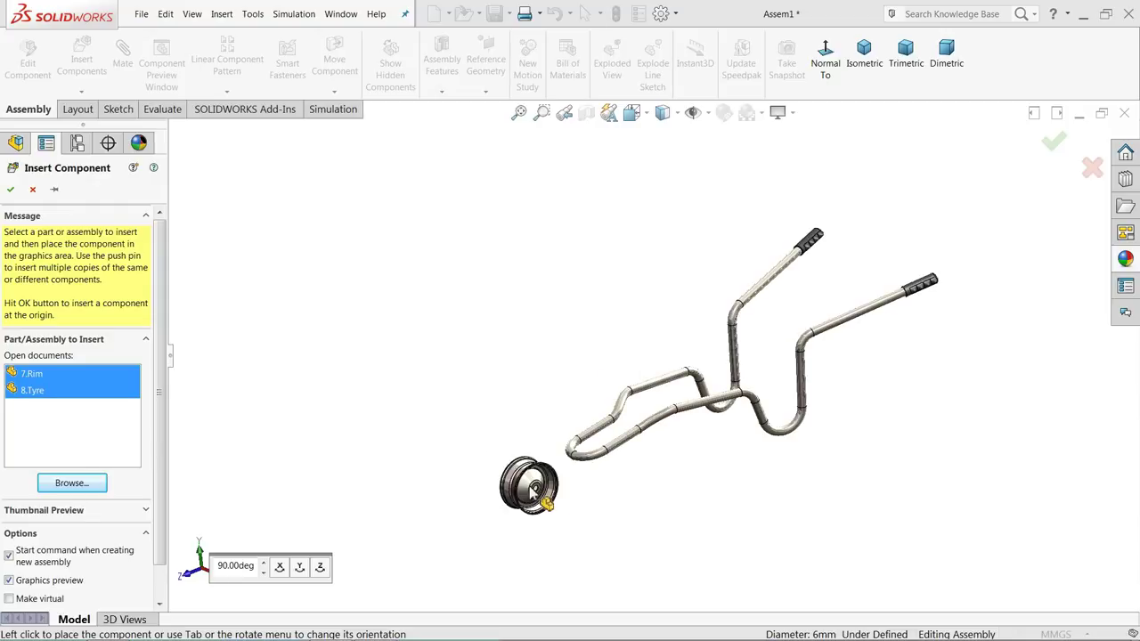
click(522, 481)
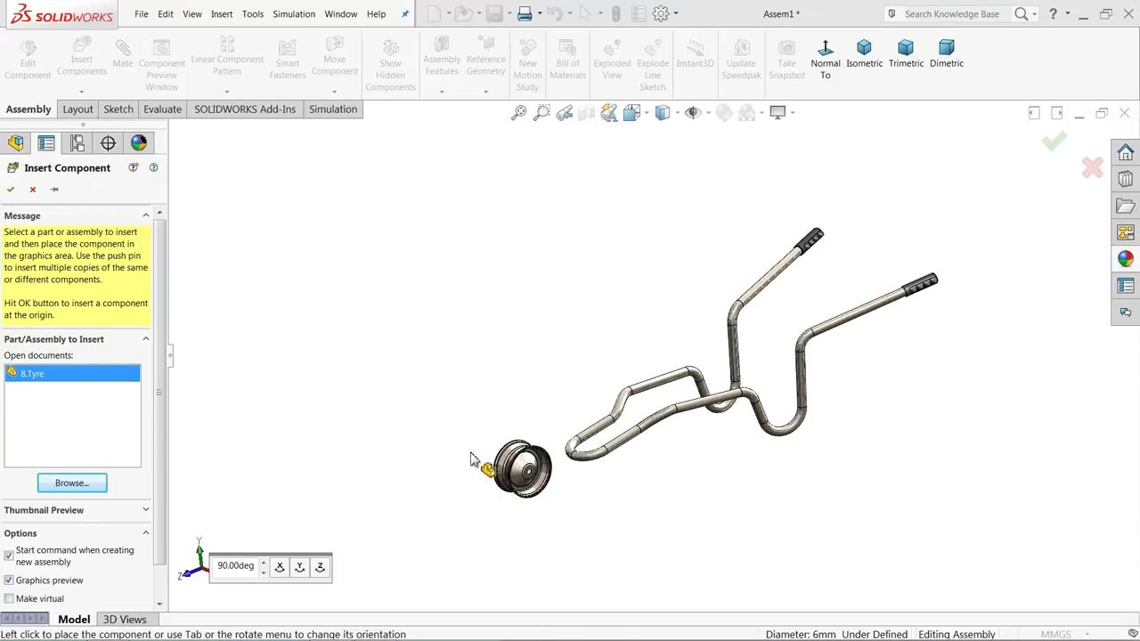
click(472, 457)
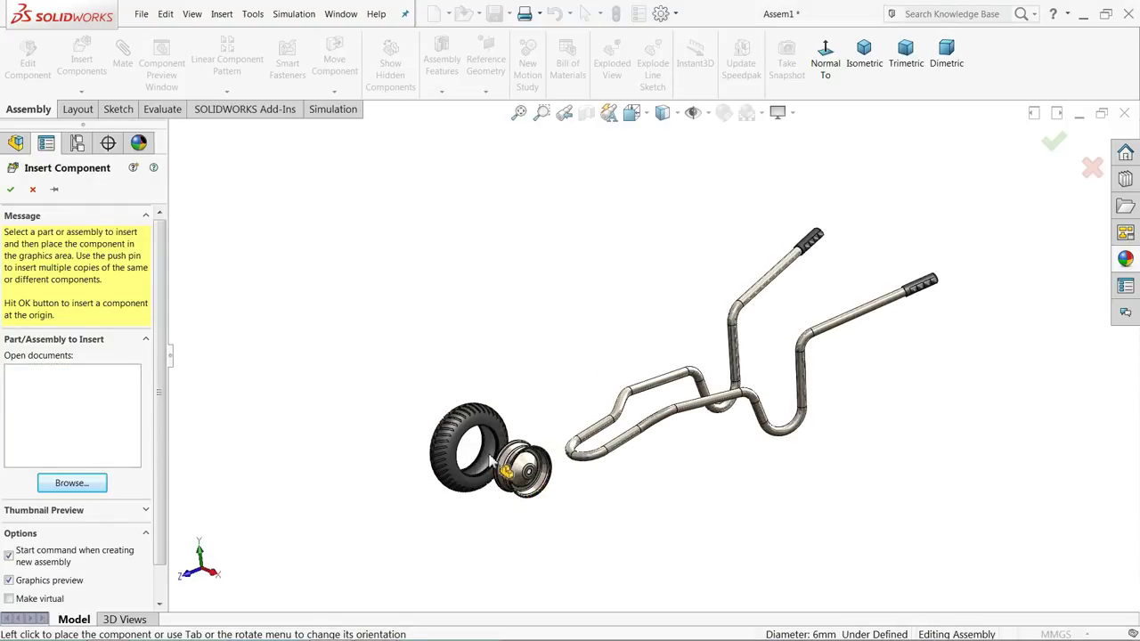
Add a concentric mate between the tyre's inner round face and the rim's hub hole, and exit mating
scroll(535, 484, down, 3)
scroll(526, 450, down, 5)
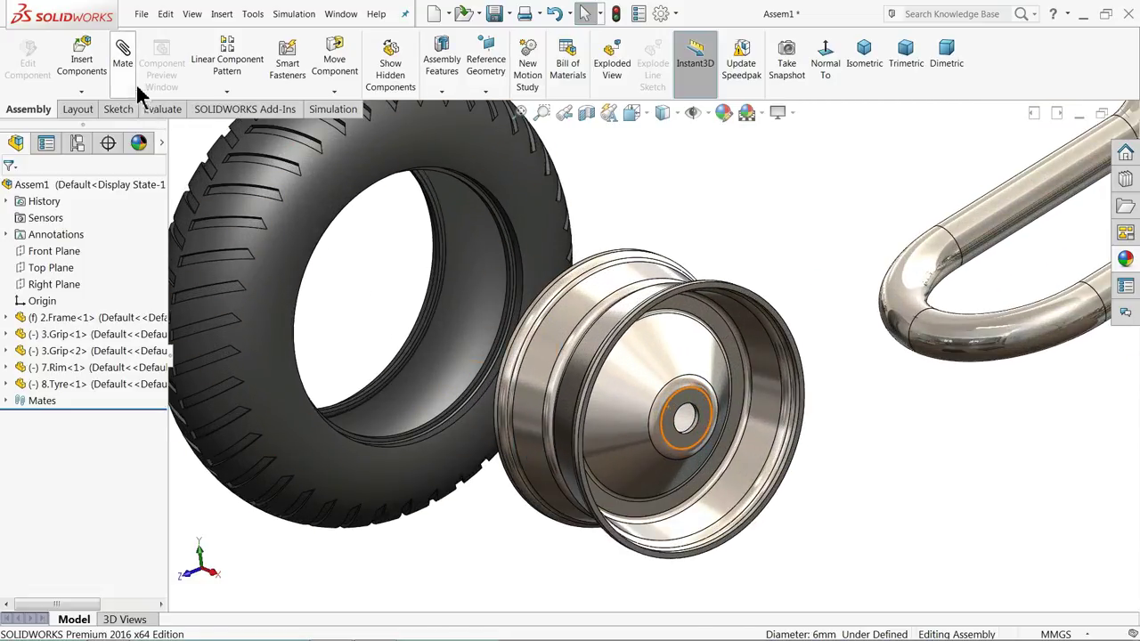
click(122, 56)
scroll(504, 316, down, 3)
scroll(535, 321, down, 4)
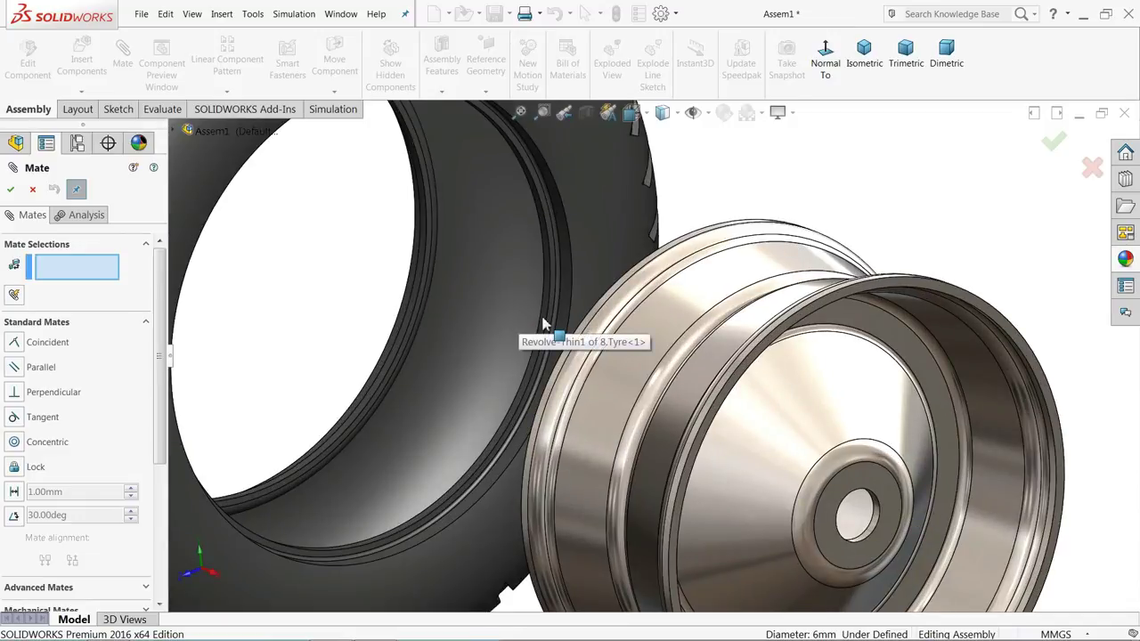
click(581, 359)
scroll(581, 359, up, 6)
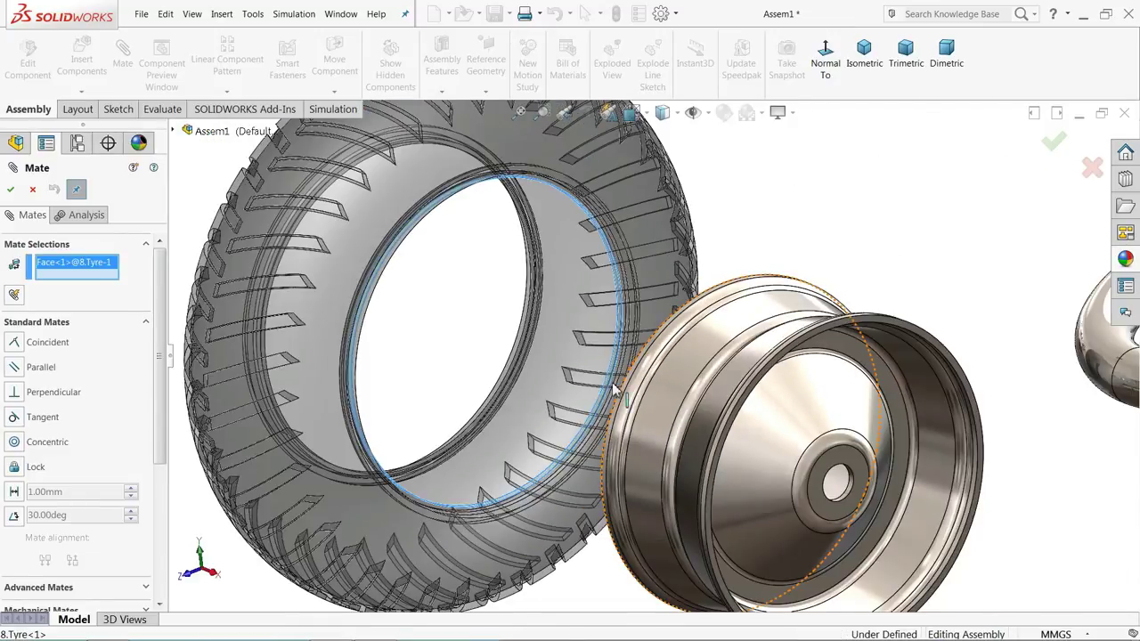
scroll(693, 413, down, 6)
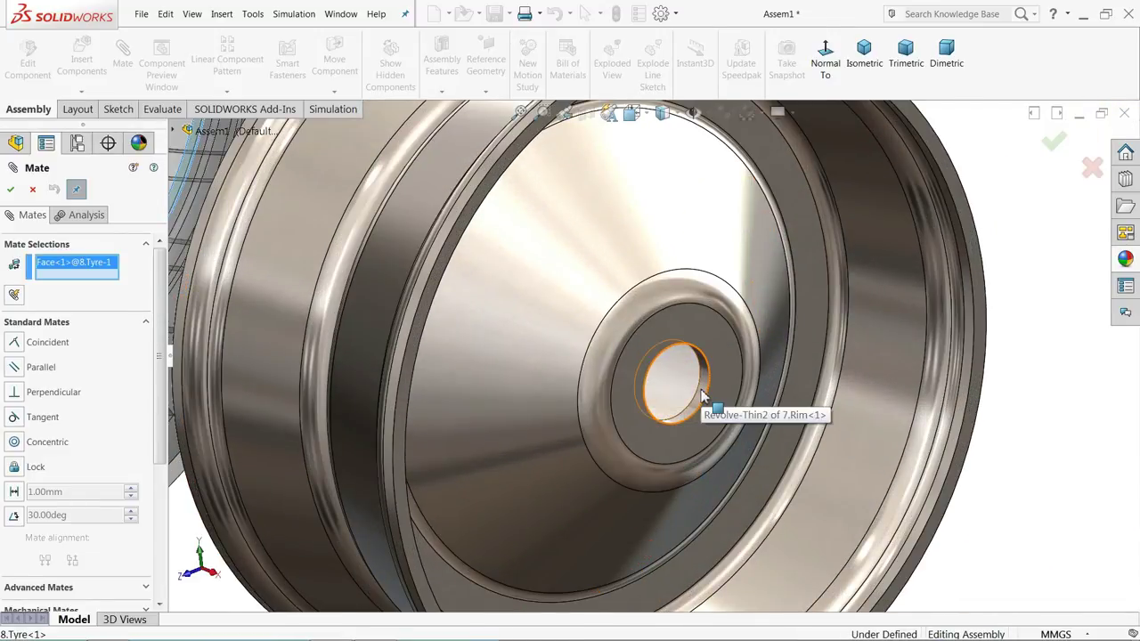
click(723, 417)
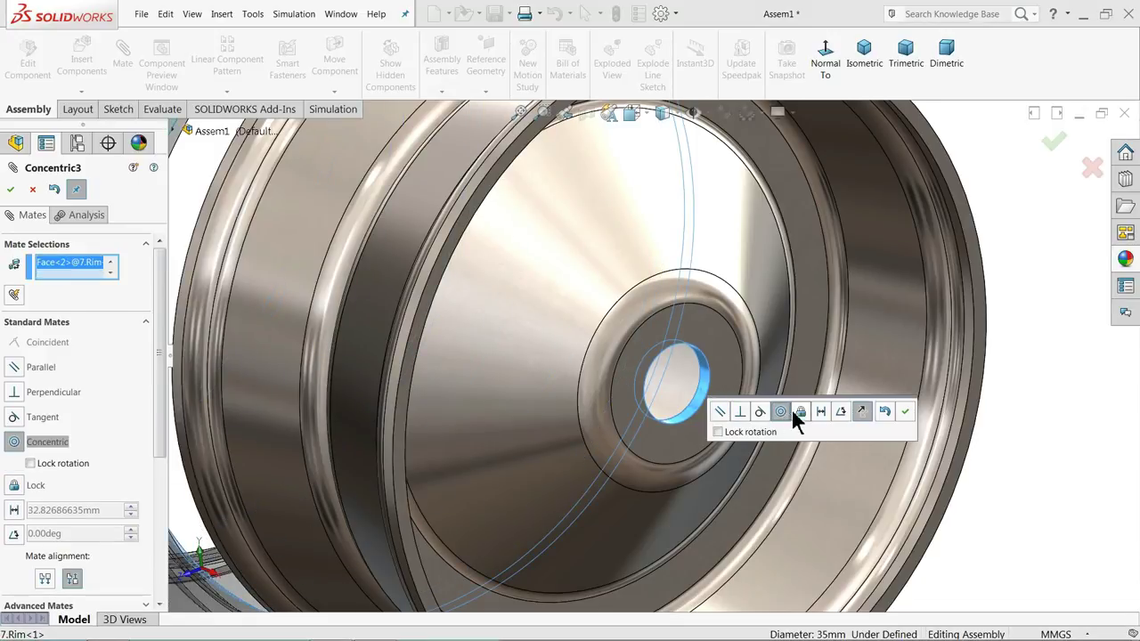
click(905, 411)
scroll(615, 354, up, 5)
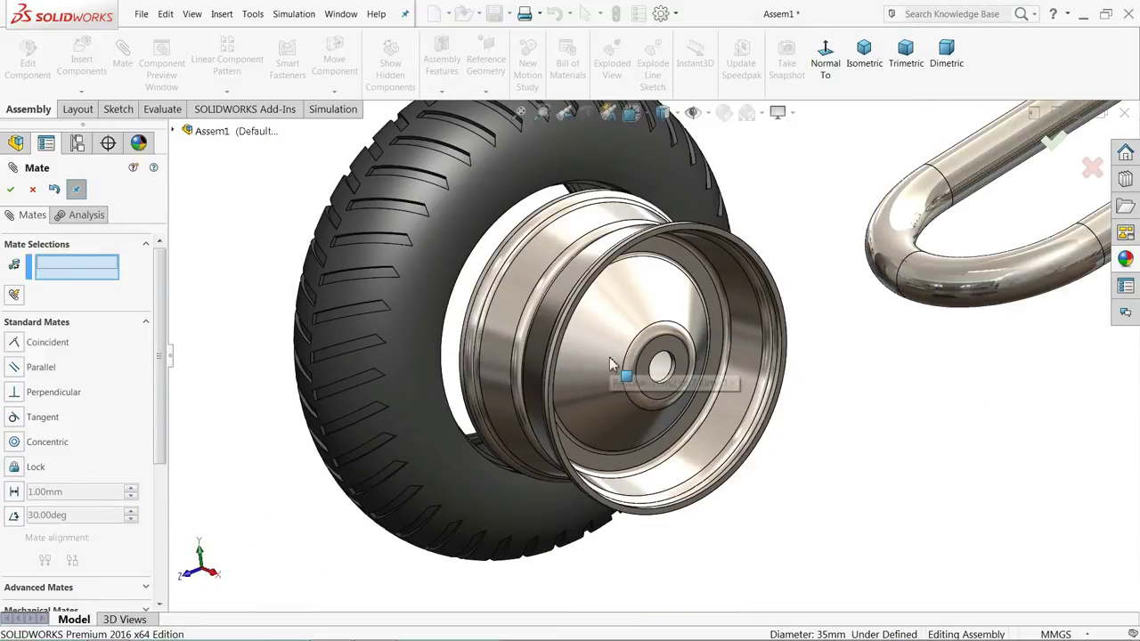
scroll(577, 314, down, 2)
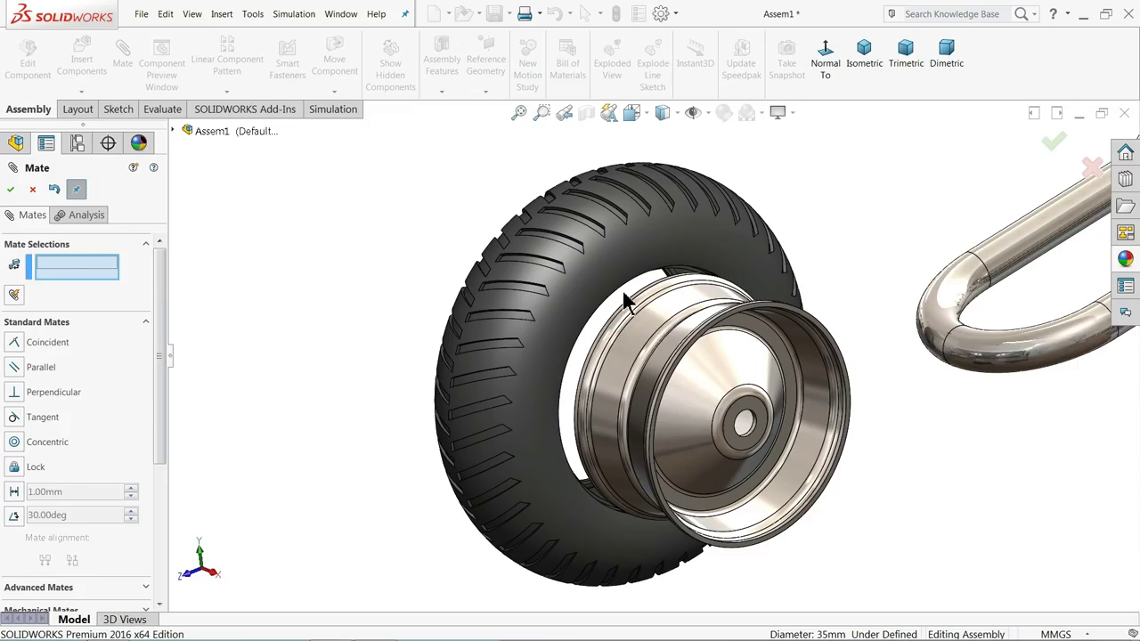
scroll(641, 296, down, 4)
middle_drag(668, 292, 191, 331)
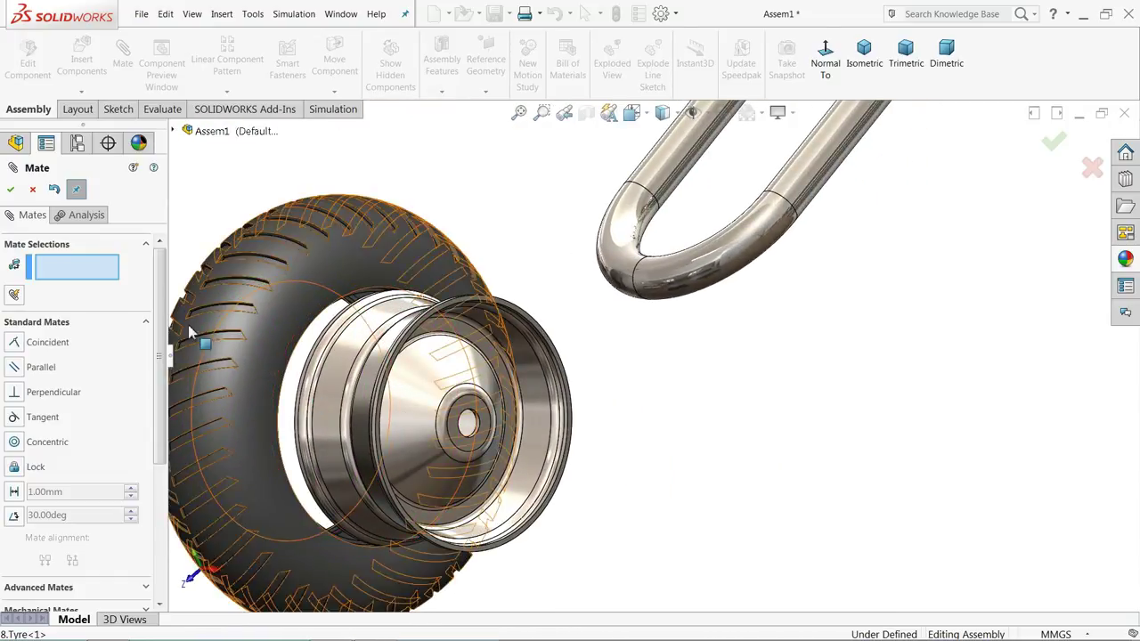
click(33, 190)
scroll(369, 420, up, 3)
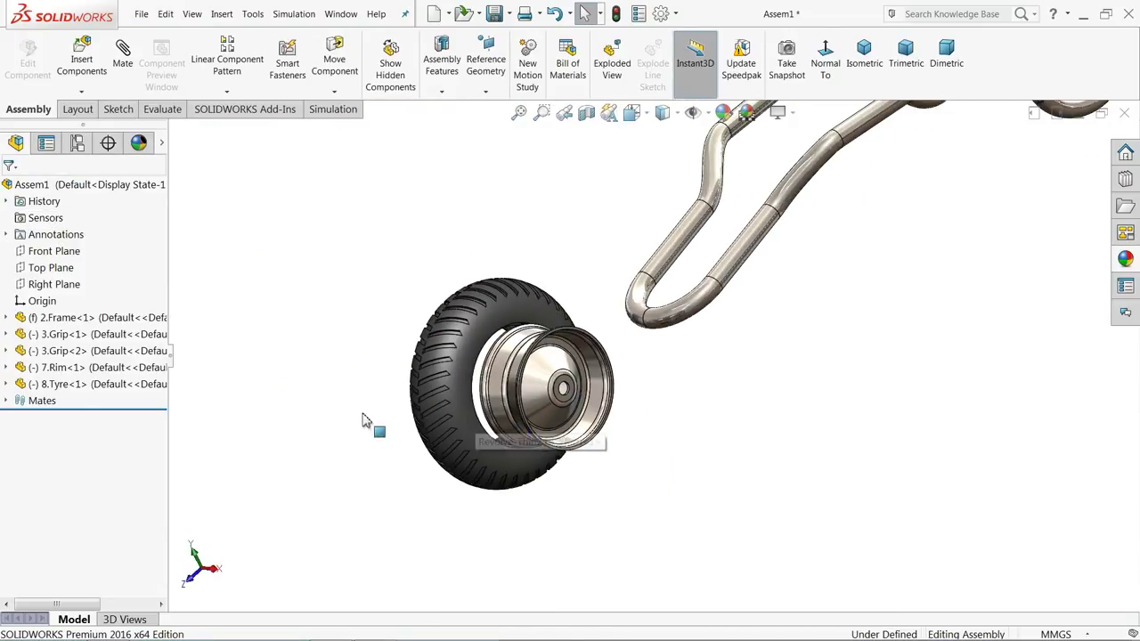
Mate the Right Plane of the rim coincident with the Right Plane of the tyre to centre the rim inside it
click(7, 368)
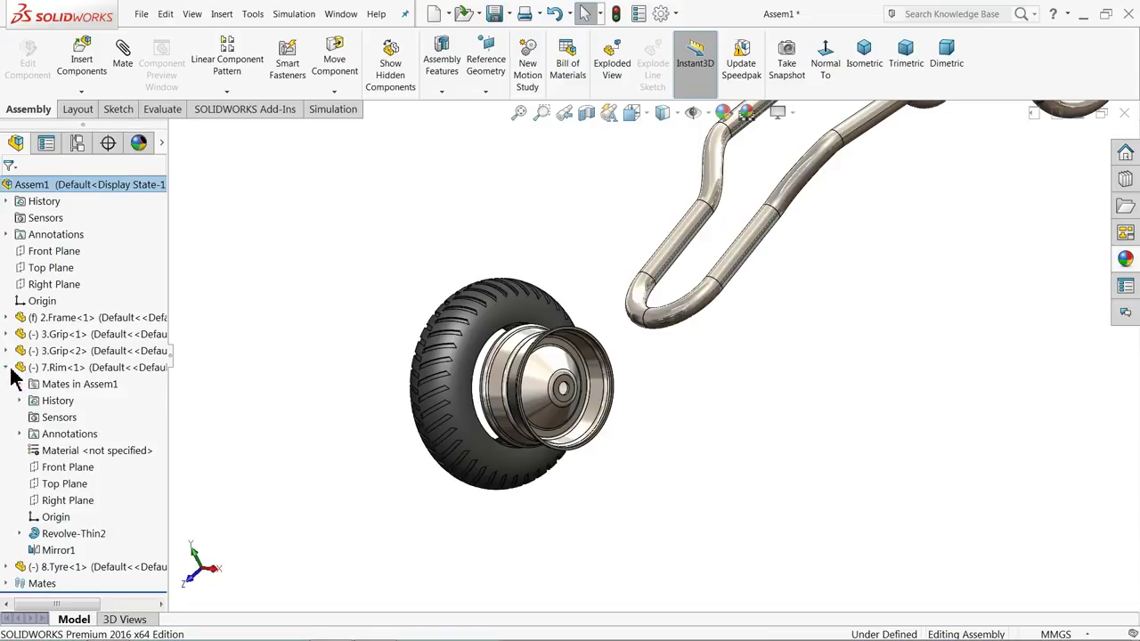
click(68, 501)
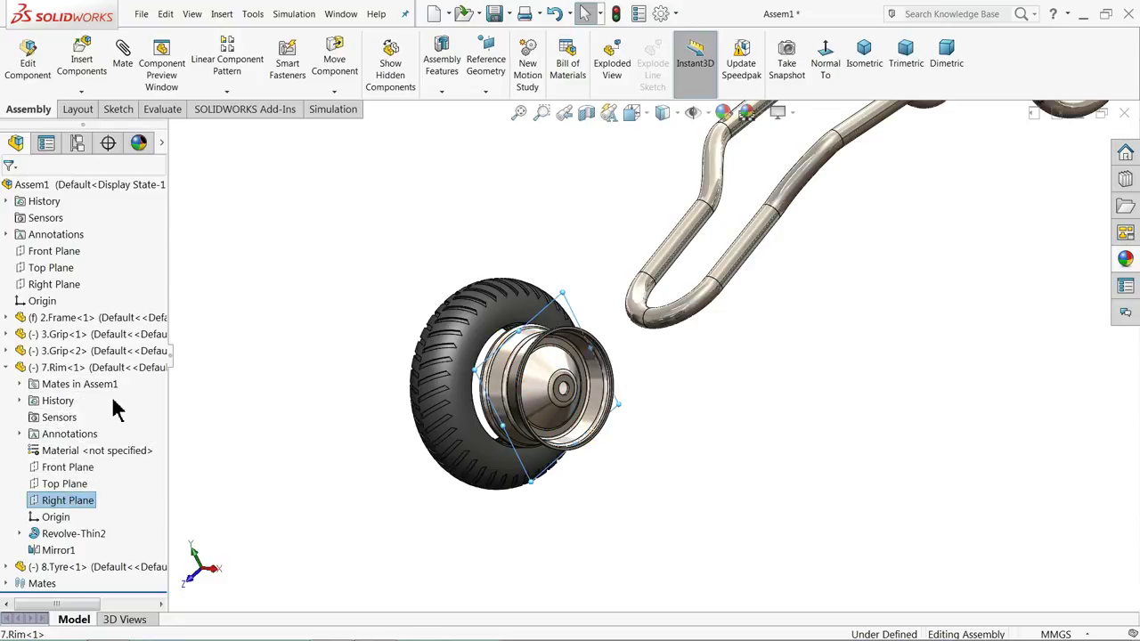
click(6, 567)
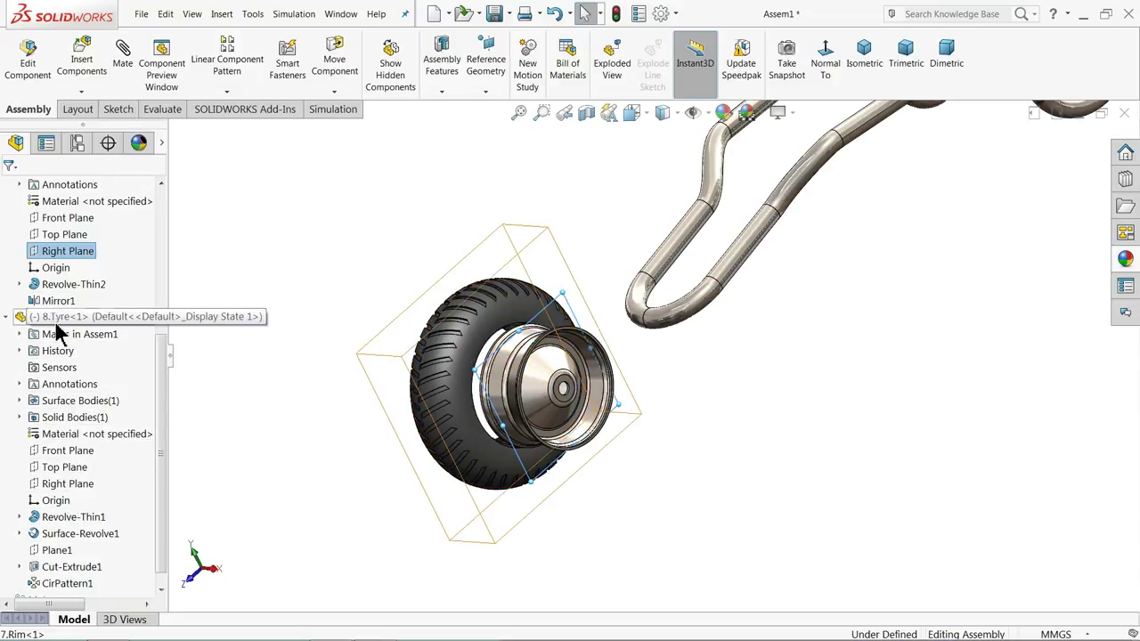
ctrl+click(64, 483)
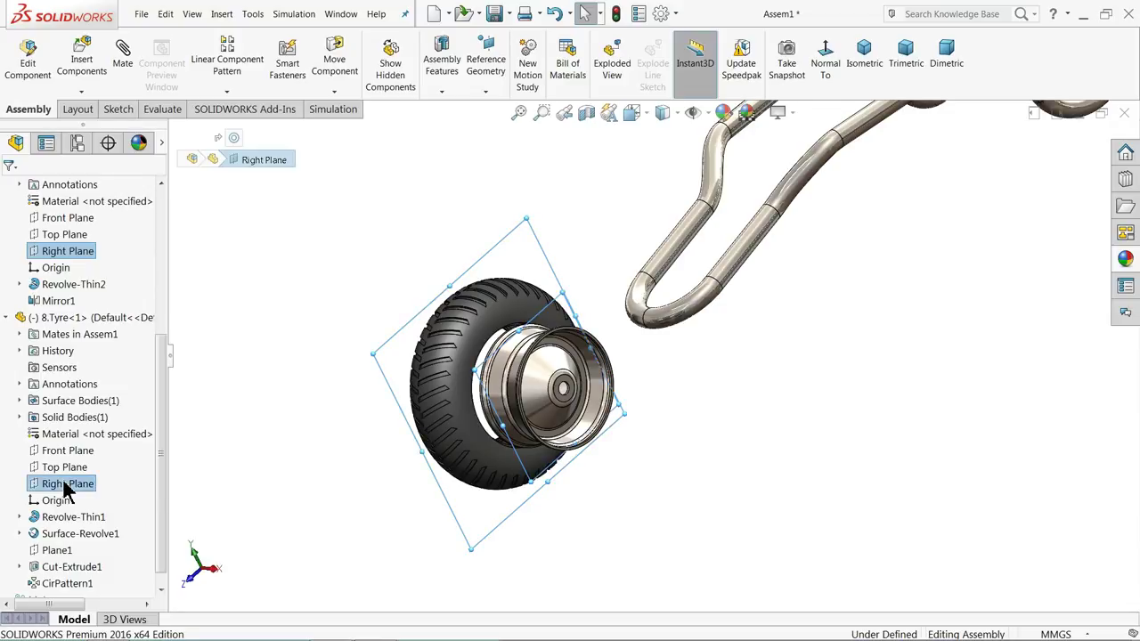
scroll(473, 374, down, 3)
mouse_move(482, 389)
middle_down()
mouse_move(606, 383)
mouse_move(499, 385)
middle_up()
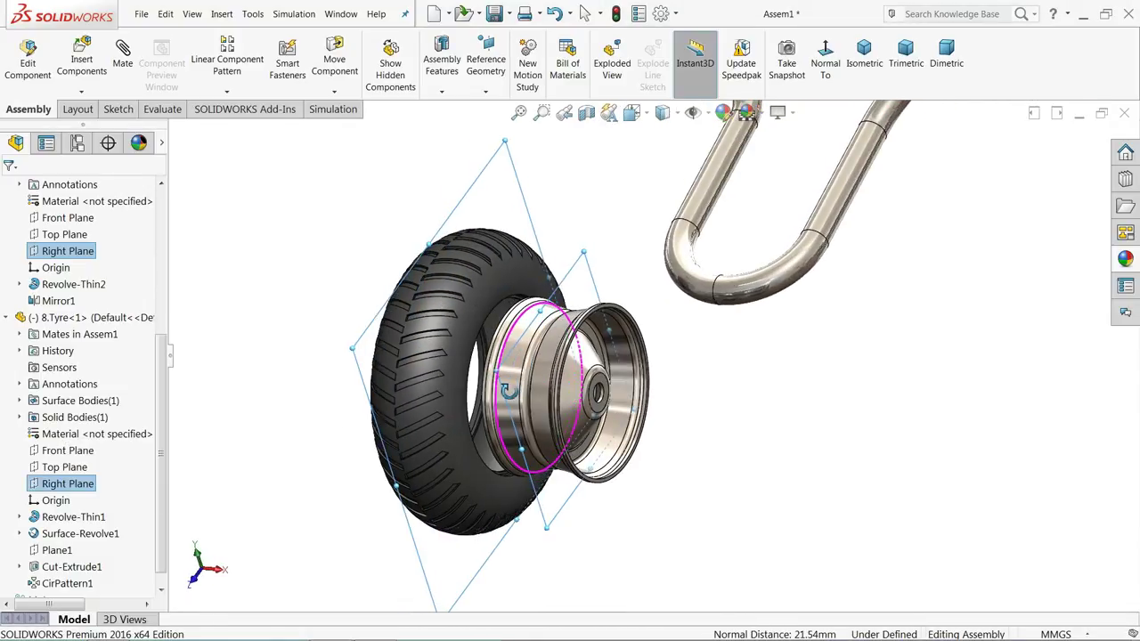
click(124, 67)
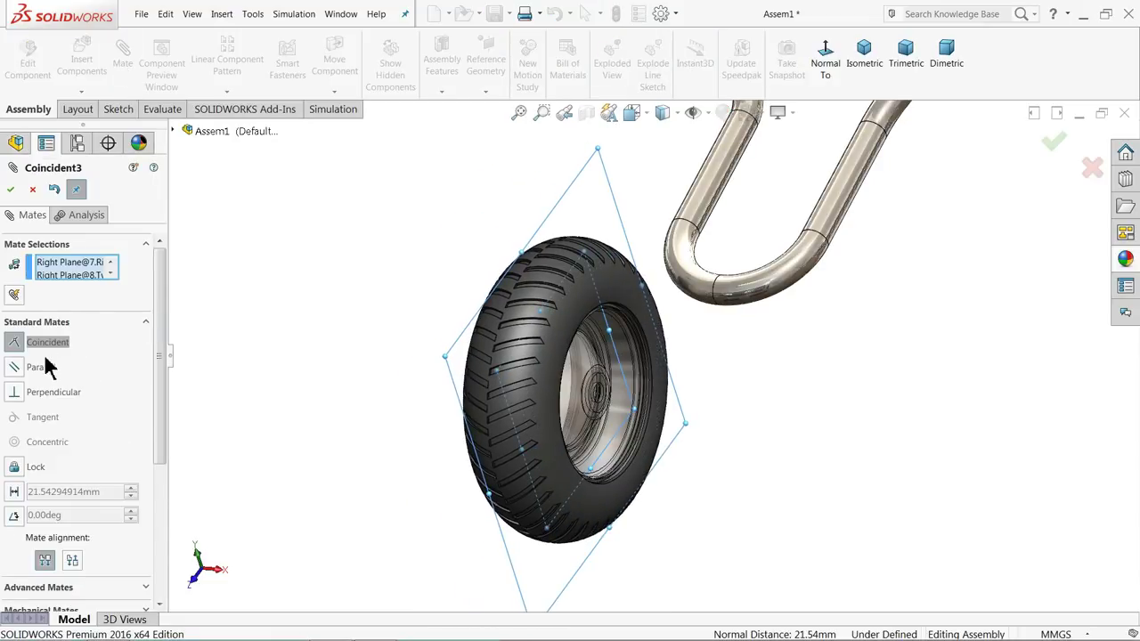
click(11, 190)
middle_drag(372, 369, 621, 379)
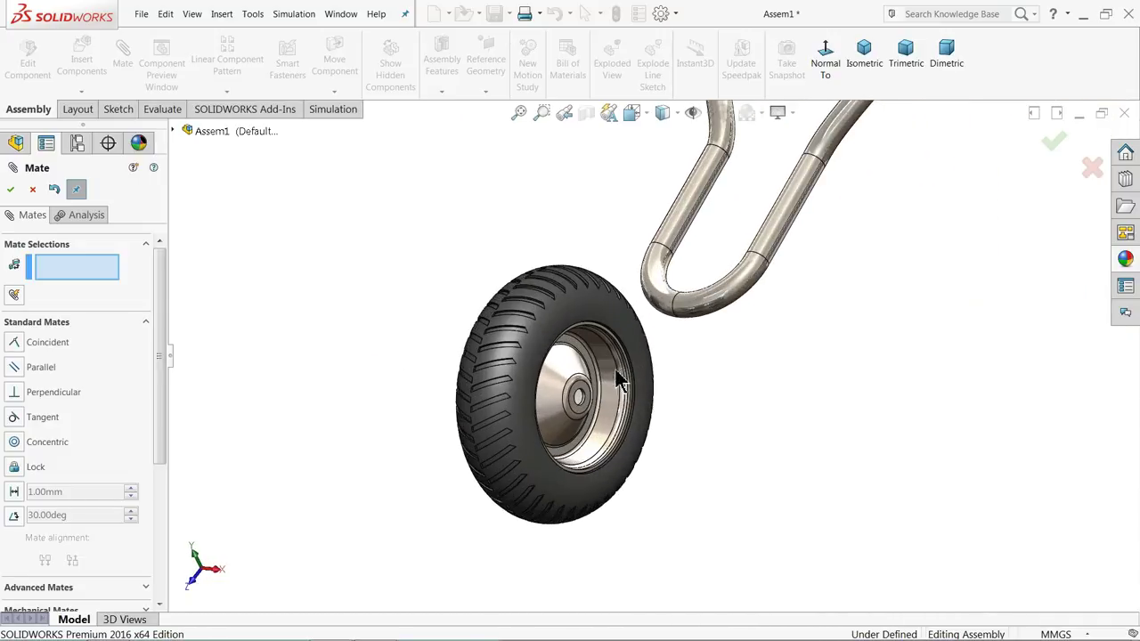
Move the joined wheel up beside the frame's looped end, exit mating and collapse the rim and tyre in the component tree
drag(574, 378, 718, 217)
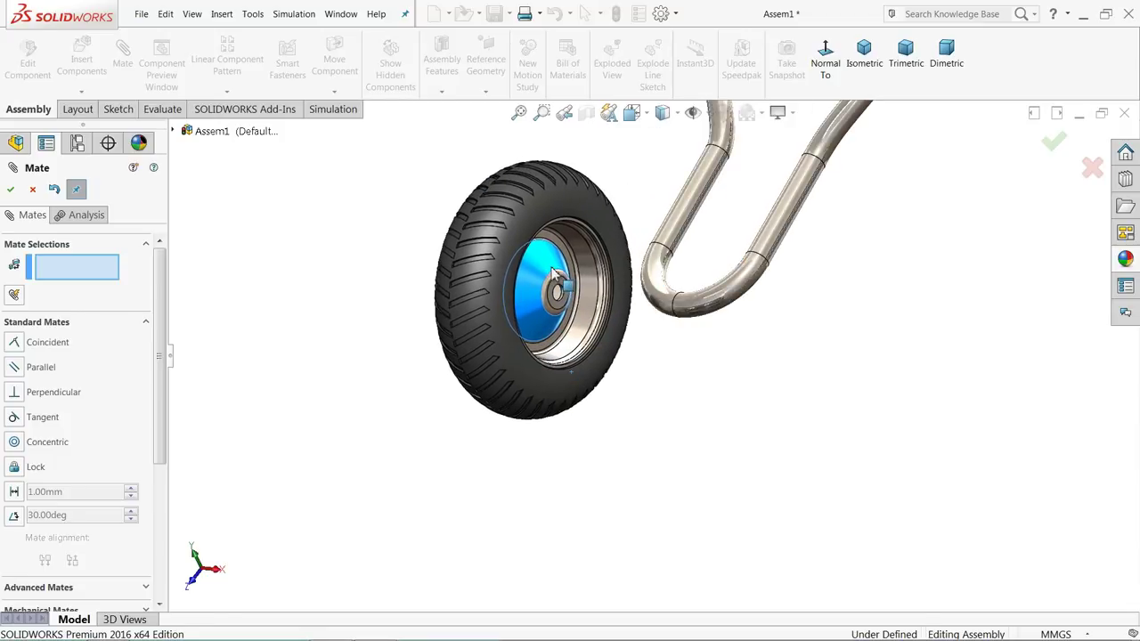
click(32, 191)
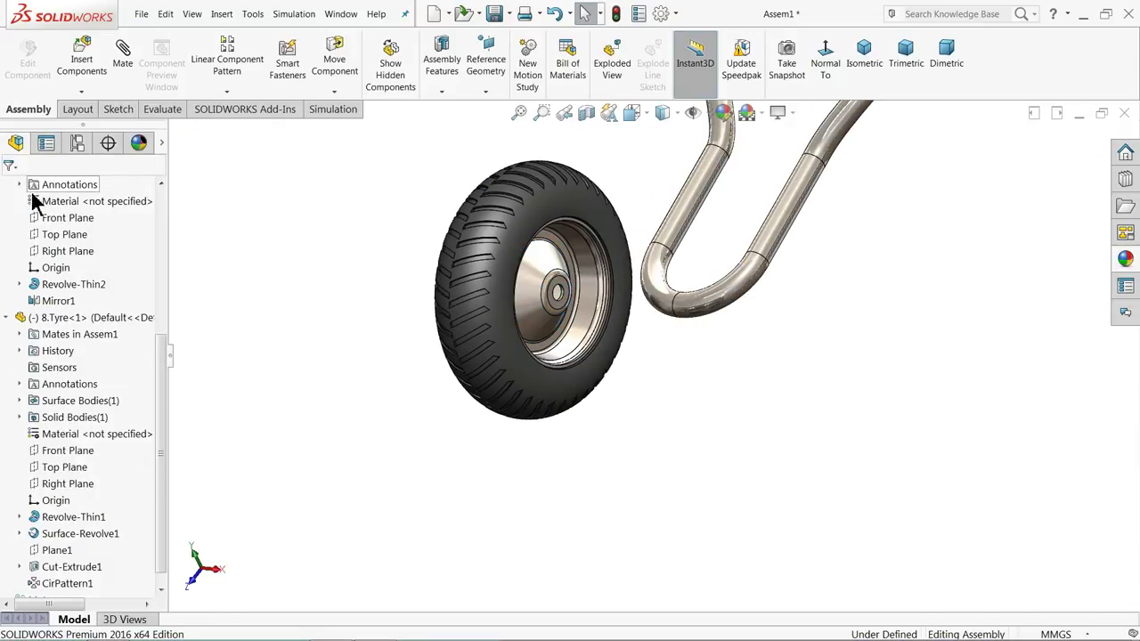
click(18, 318)
click(6, 367)
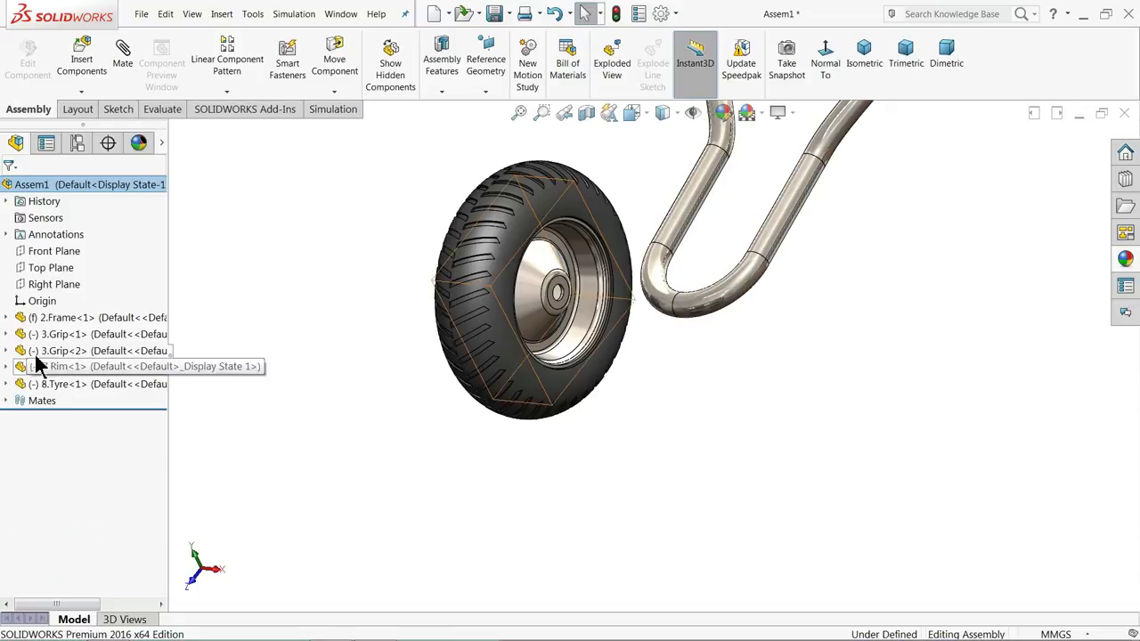
Insert the 4.Spindle and 5.Wheel spacer parts together and place them in front of the wheel
click(81, 62)
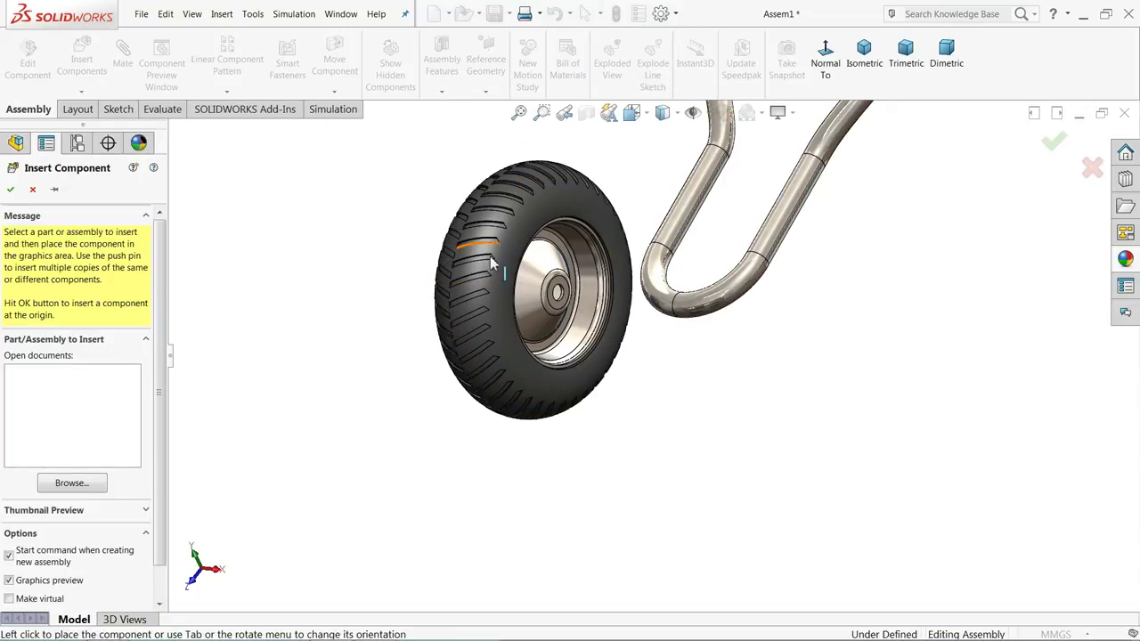
click(72, 483)
drag(1094, 302, 1098, 381)
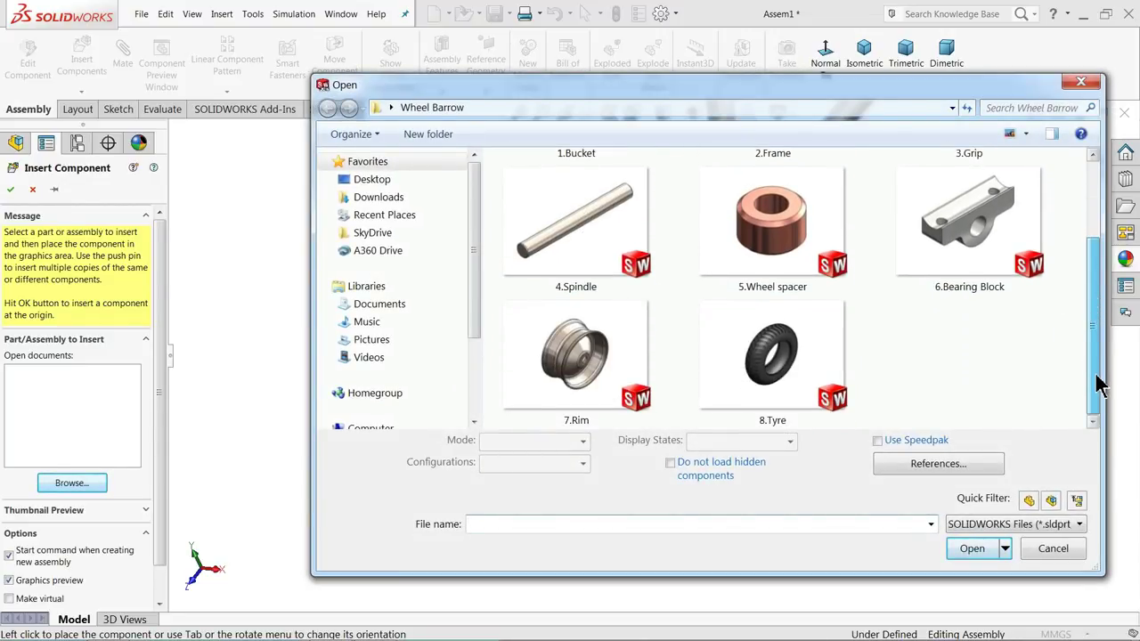
click(531, 241)
ctrl+click(799, 267)
click(965, 556)
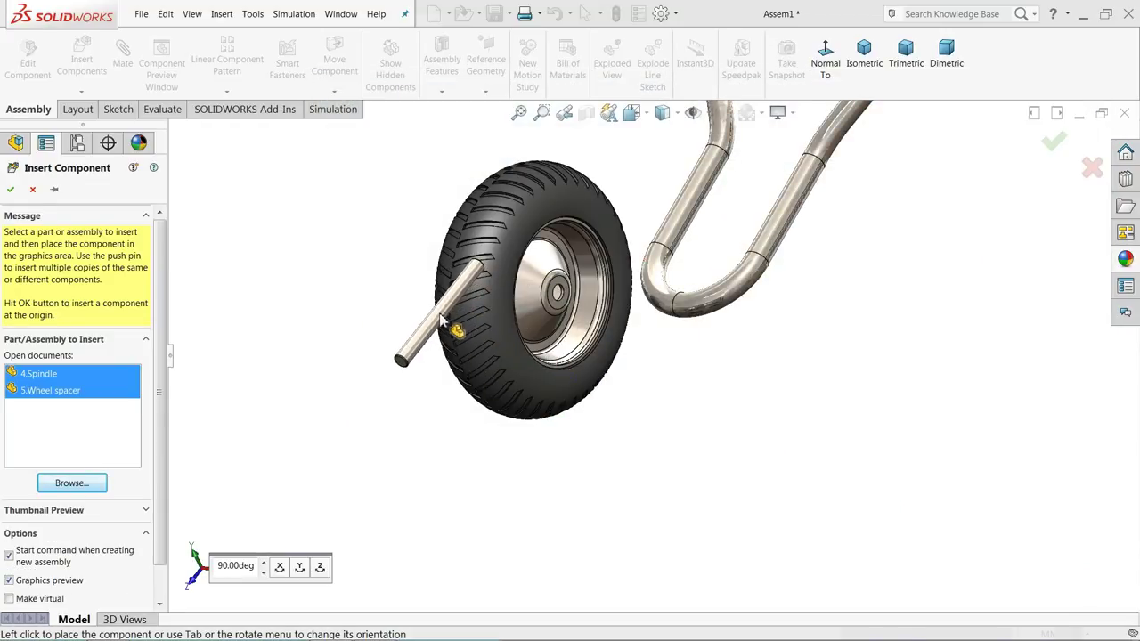
click(530, 328)
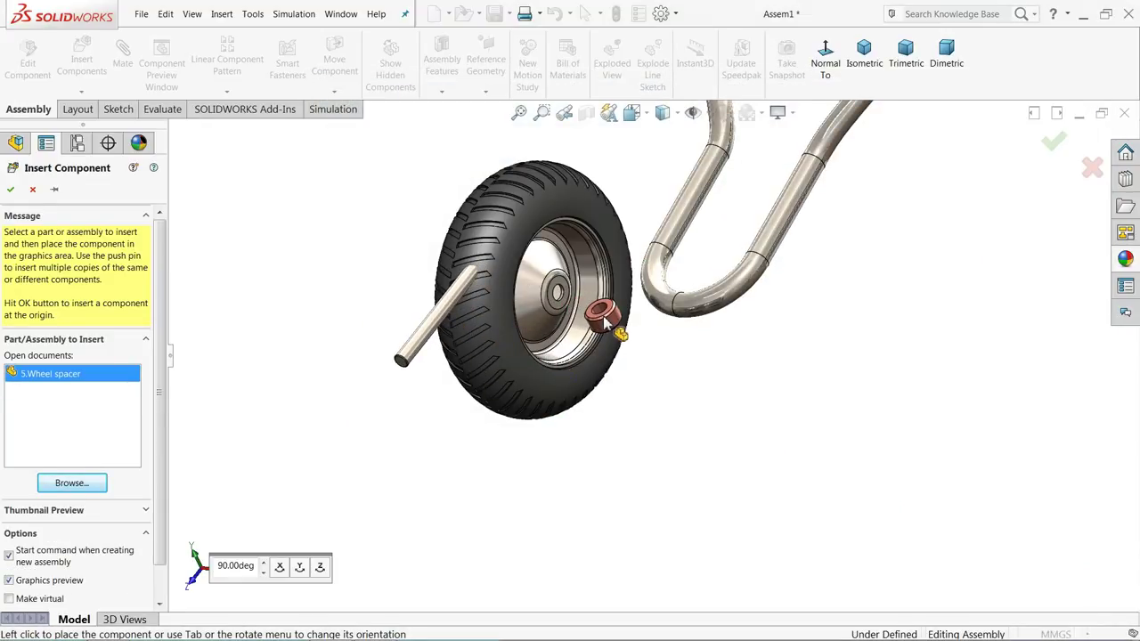
click(604, 321)
Create a second copy of the wheel spacer and place it just below the first one
scroll(604, 321, down, 4)
ctrl+drag(621, 343, 705, 437)
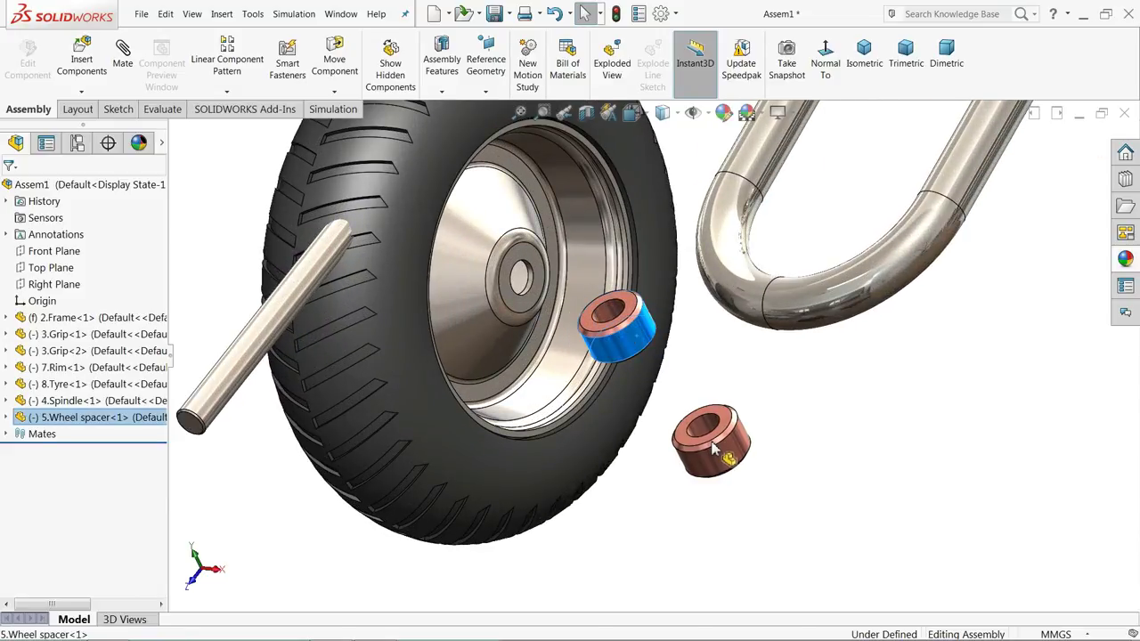
click(696, 372)
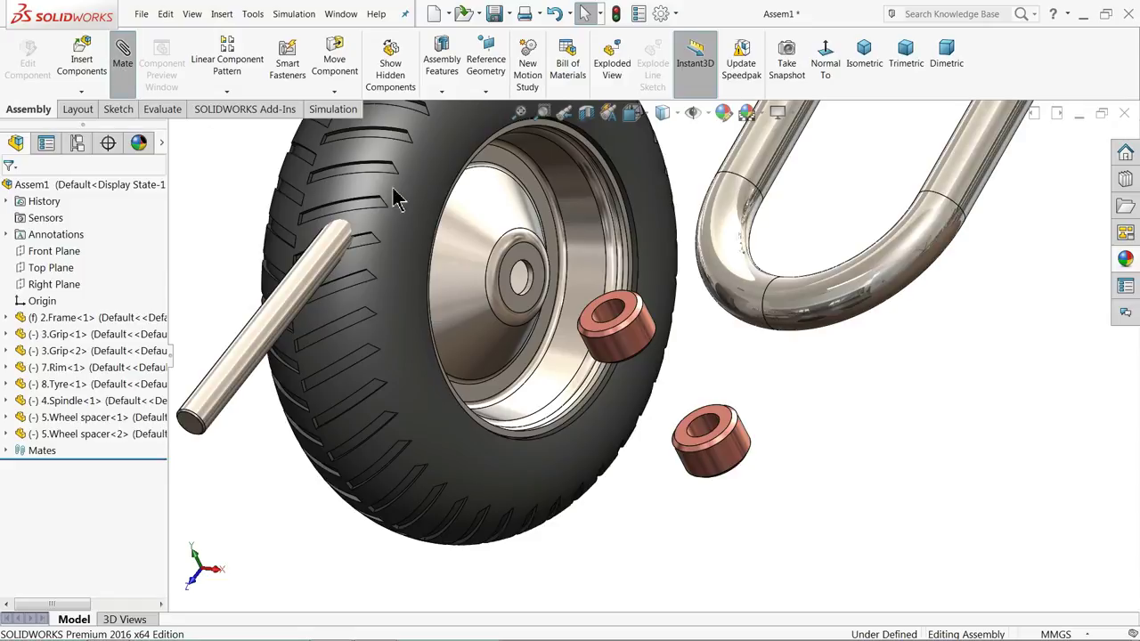
Add a concentric mate between the rim's hub hole and the bore of the first wheel spacer
scroll(504, 225, down, 4)
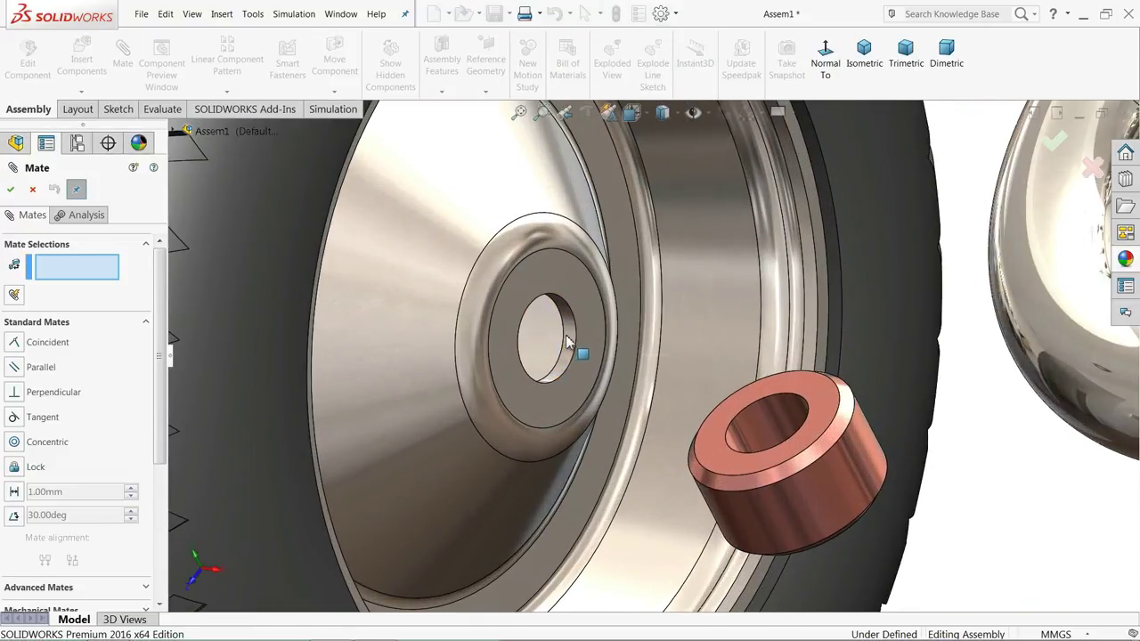
click(581, 353)
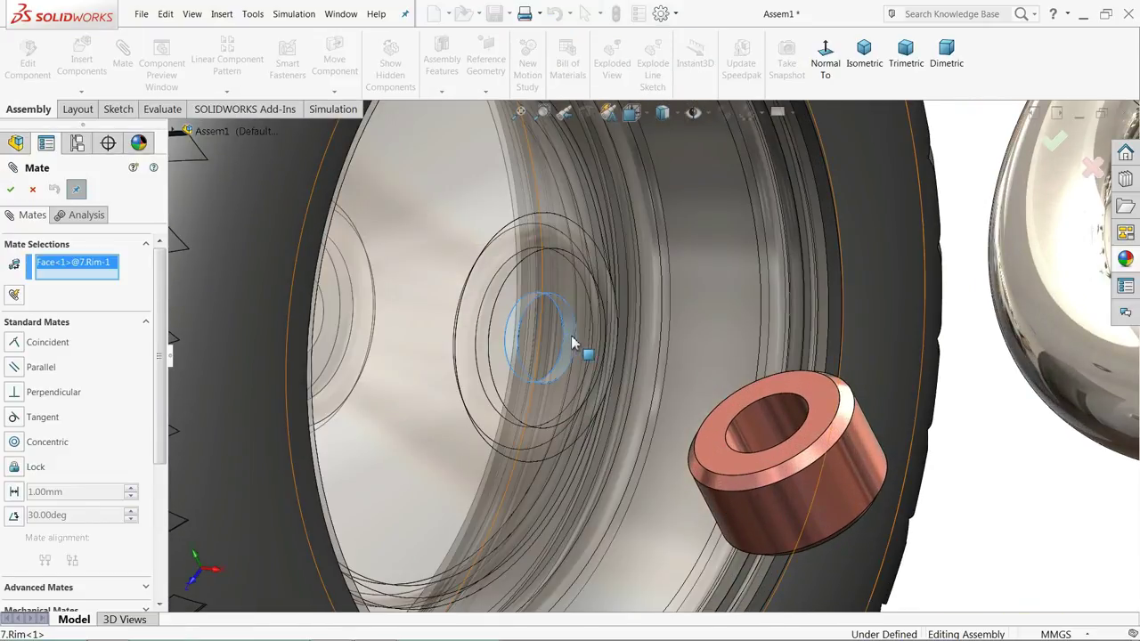
click(780, 426)
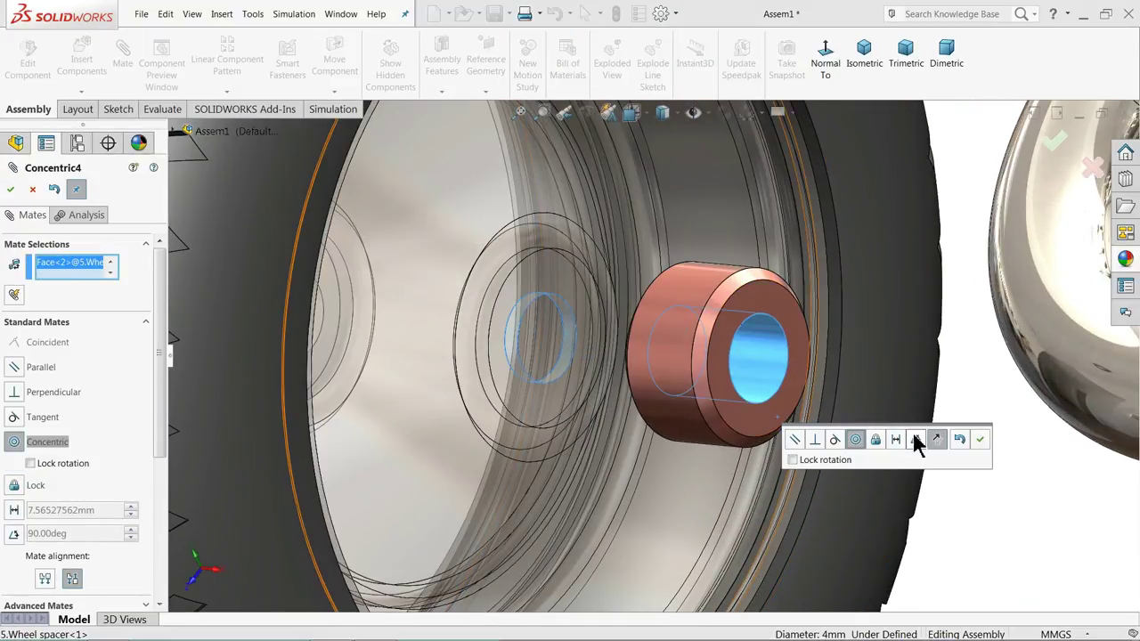
click(980, 441)
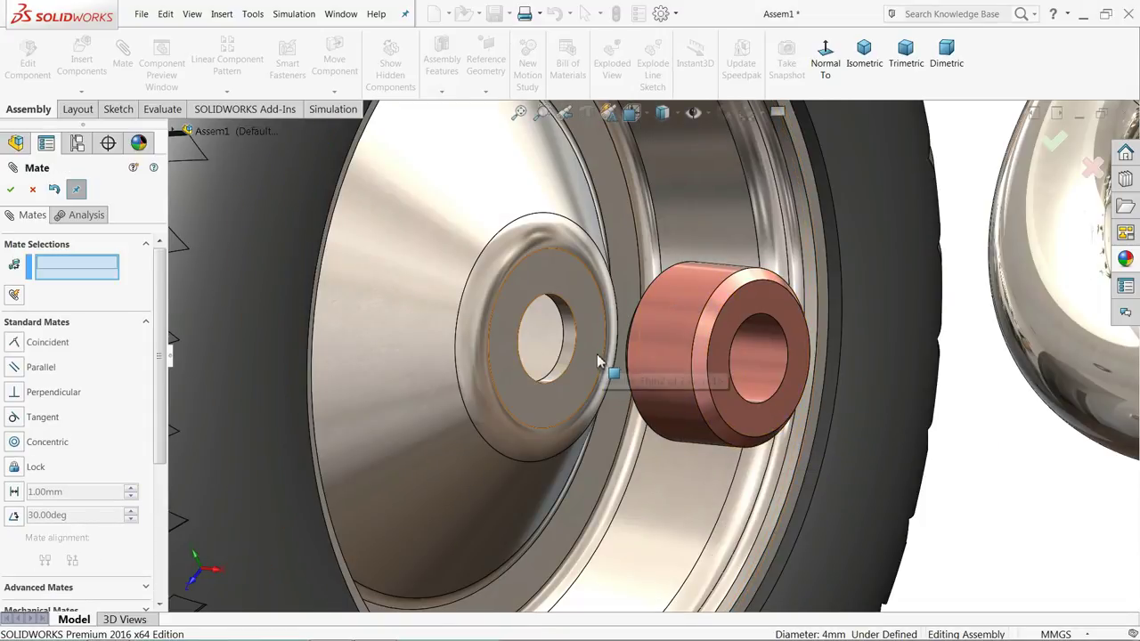
Add a coincident mate between the rim's flat hub face and the facing end face of the first wheel spacer
click(601, 348)
middle_drag(600, 348, 757, 369)
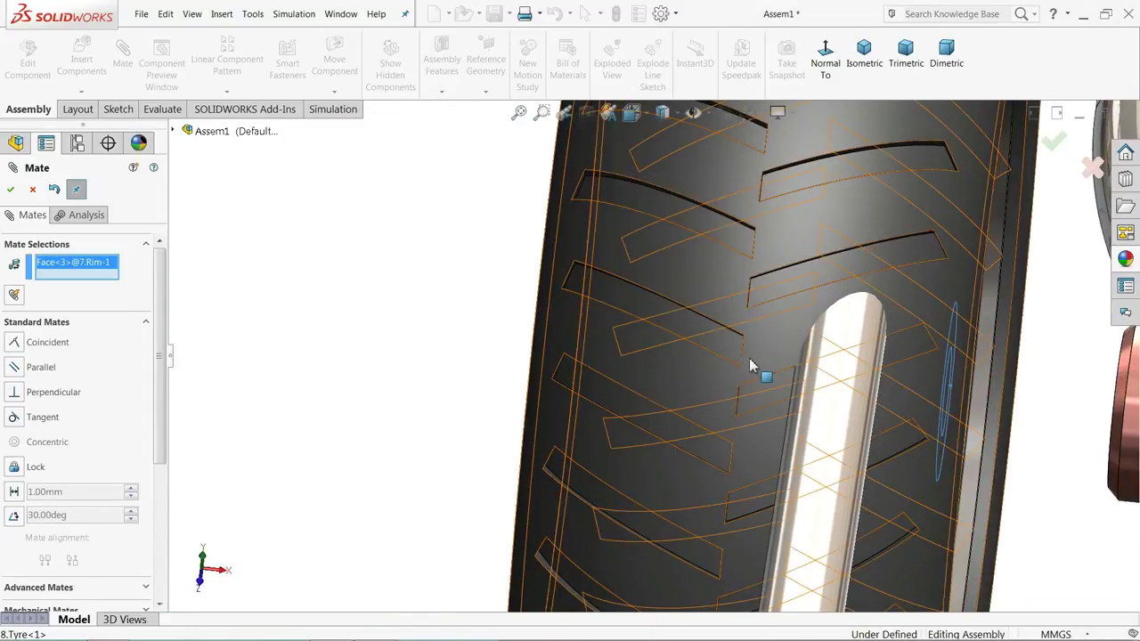
scroll(792, 407, up, 3)
middle_drag(792, 408, 897, 438)
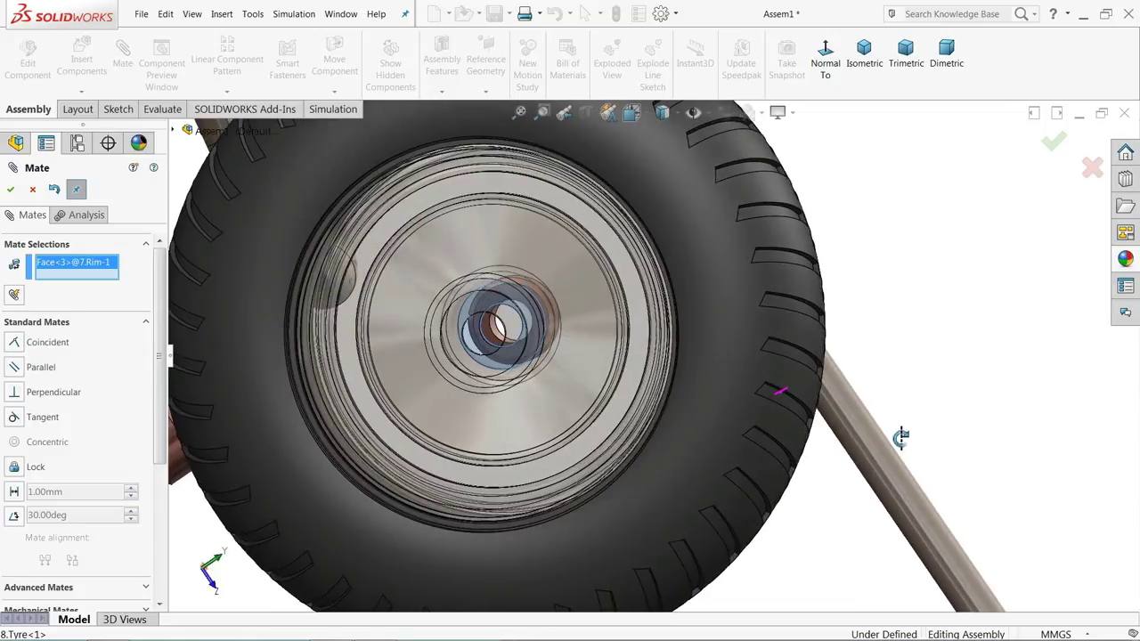
scroll(510, 357, down, 5)
click(395, 268)
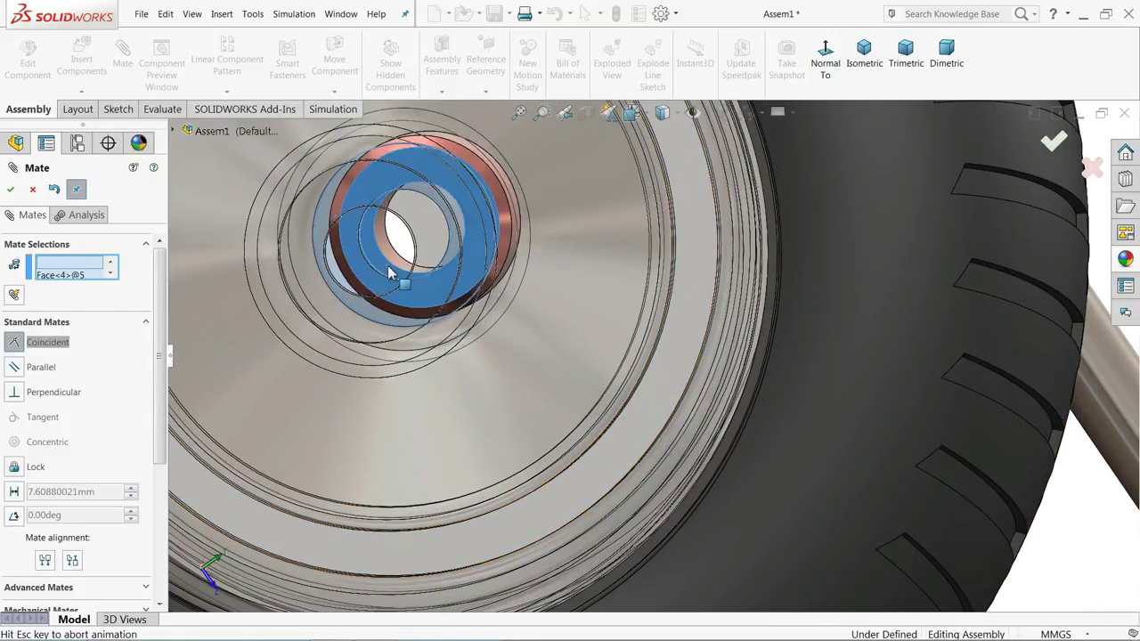
click(370, 231)
scroll(574, 300, up, 5)
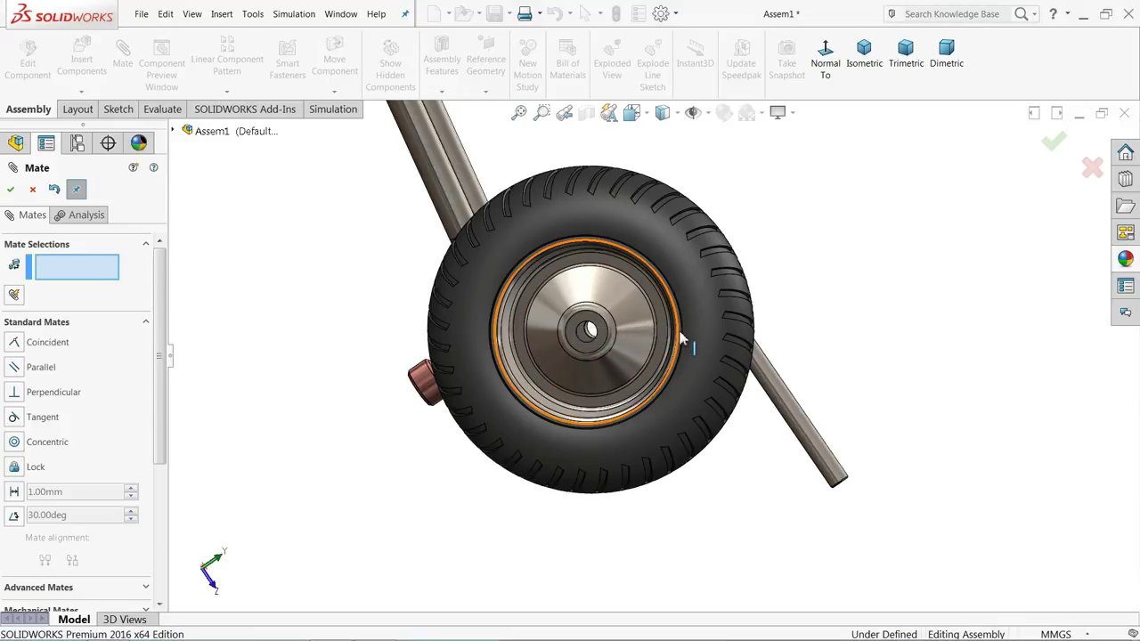
Move the second wheel spacer to the opposite side of the wheel, near the rim's other hub face
middle_drag(604, 352, 491, 366)
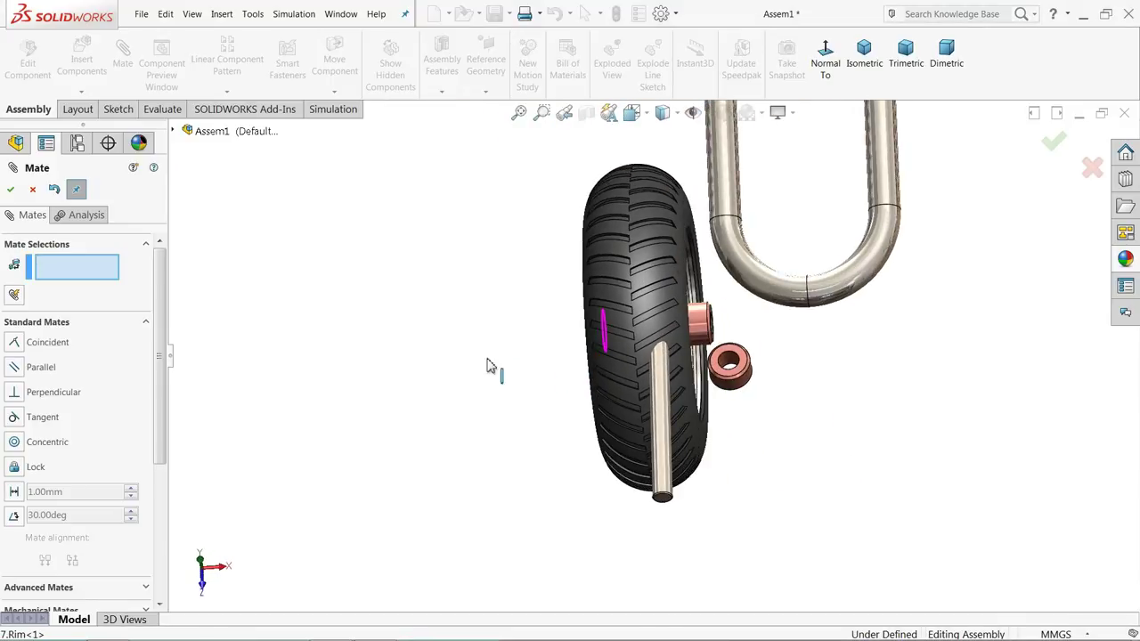
drag(739, 385, 547, 330)
middle_drag(547, 331, 588, 339)
scroll(586, 341, down, 3)
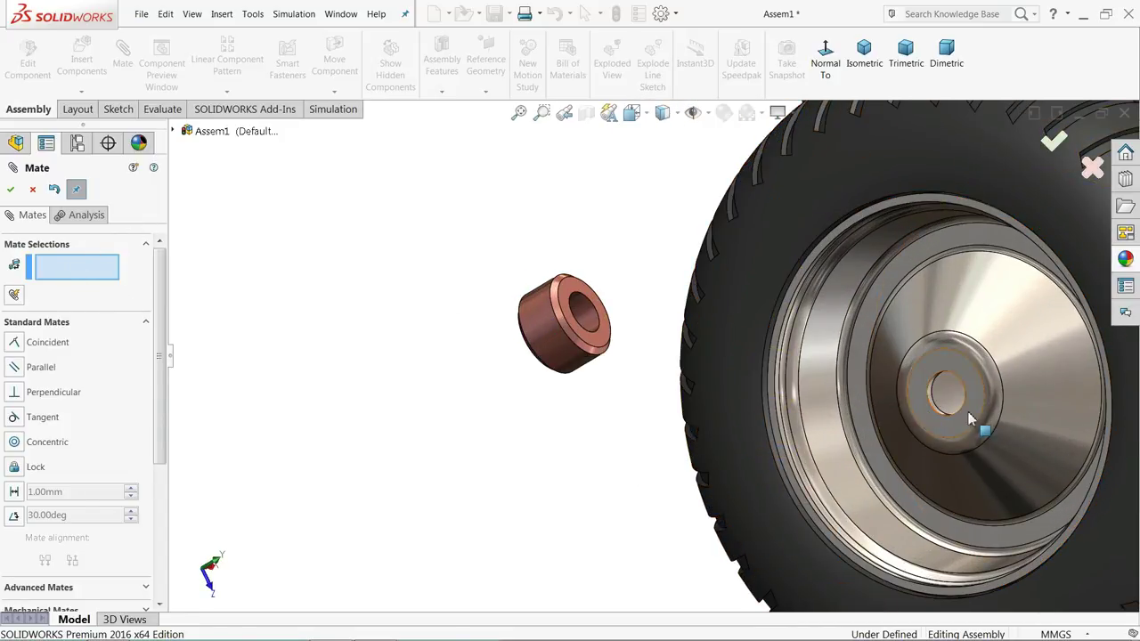
Add a concentric mate between the rim's hub hole and the bore of the second wheel spacer
scroll(945, 421, down, 3)
click(848, 381)
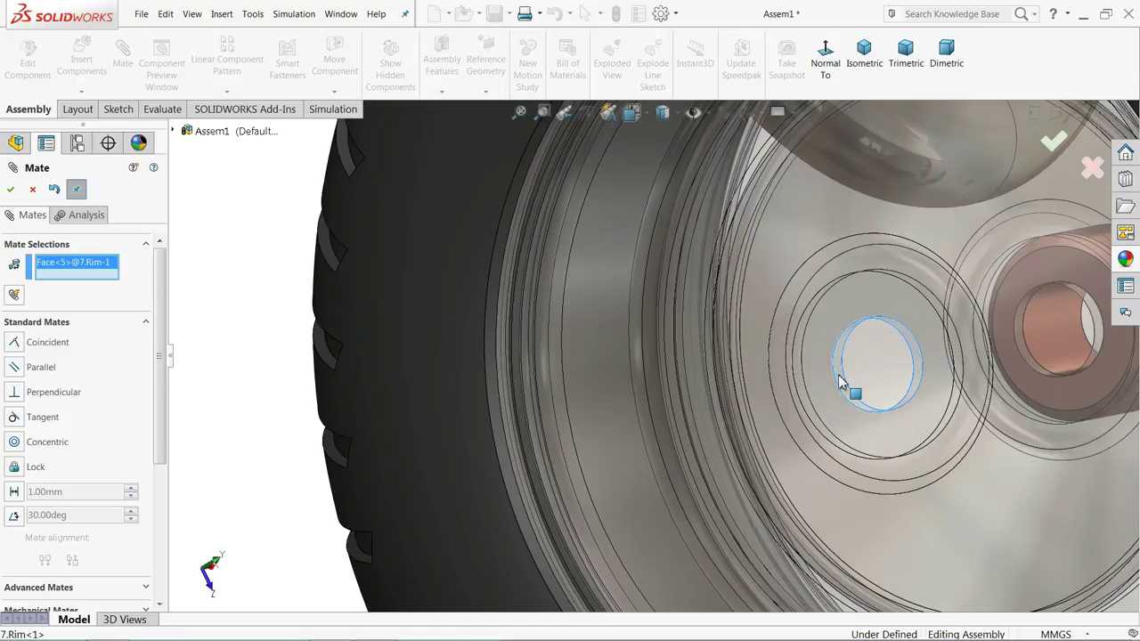
scroll(797, 382, up, 5)
click(401, 290)
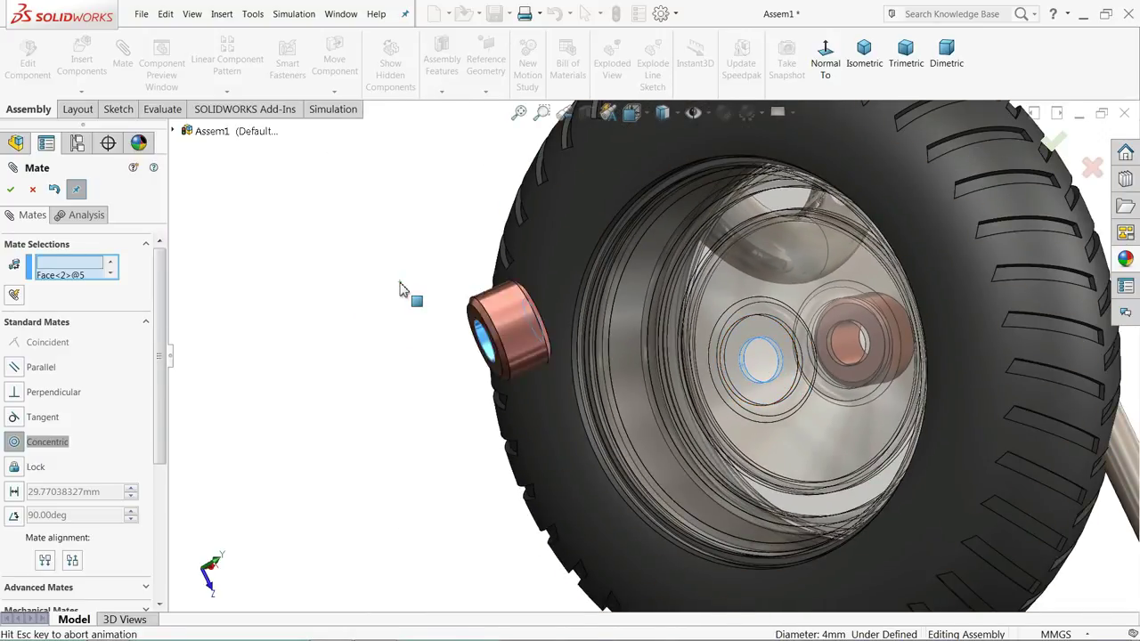
click(383, 265)
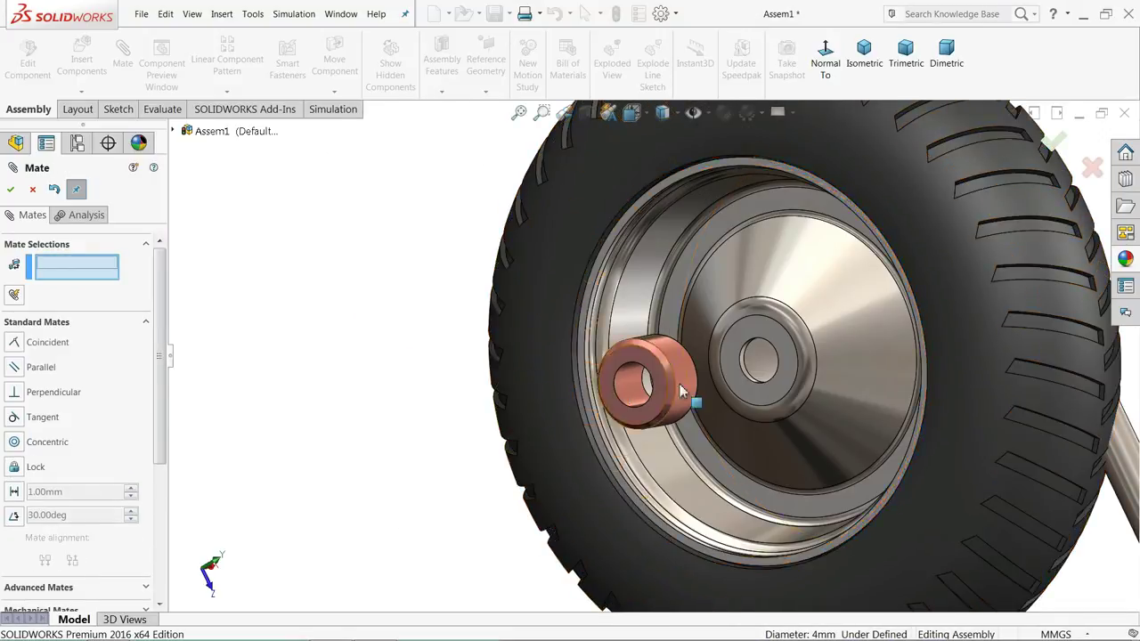
Add a coincident mate between the second wheel spacer's end face and the rim's flat hub face, flipping the alignment so the spacer sits outside the hub
scroll(552, 392, down, 5)
click(550, 392)
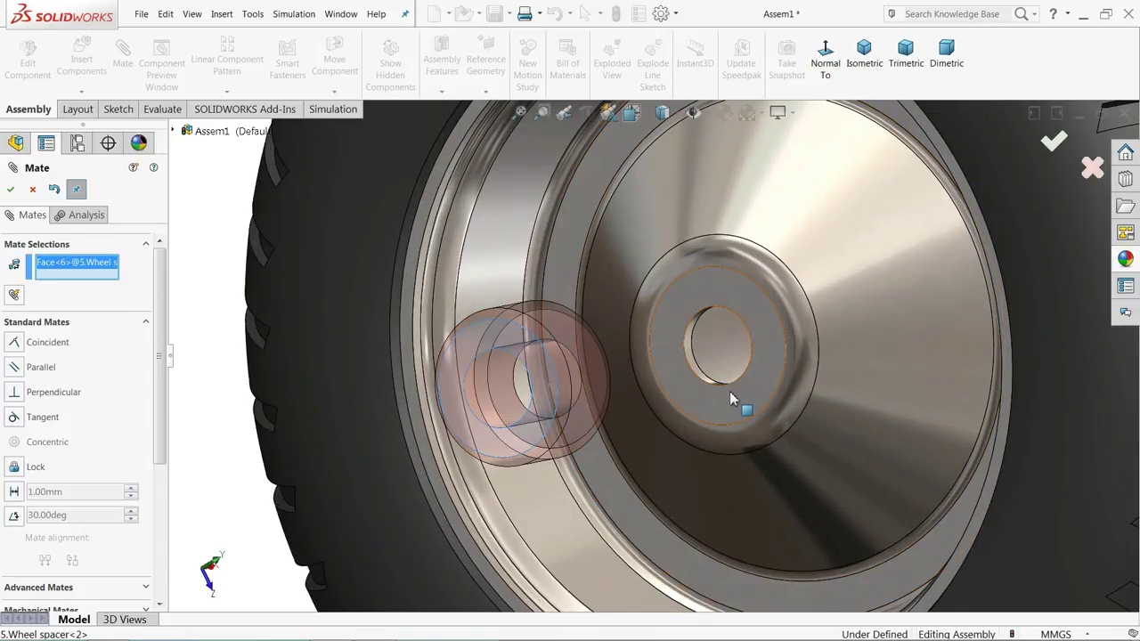
click(744, 397)
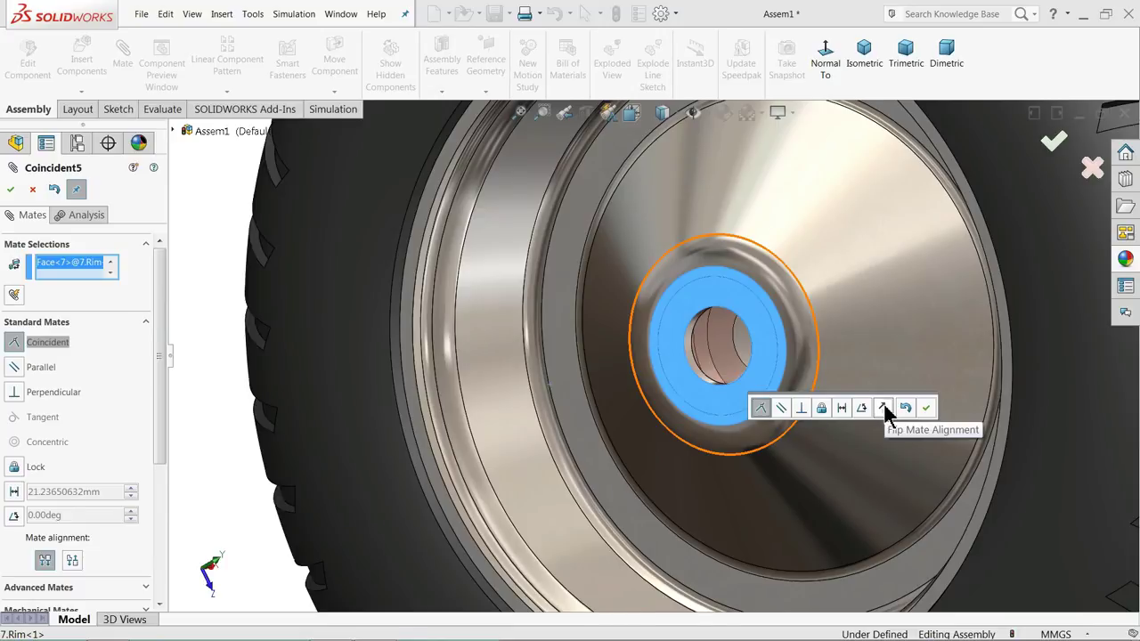
click(885, 410)
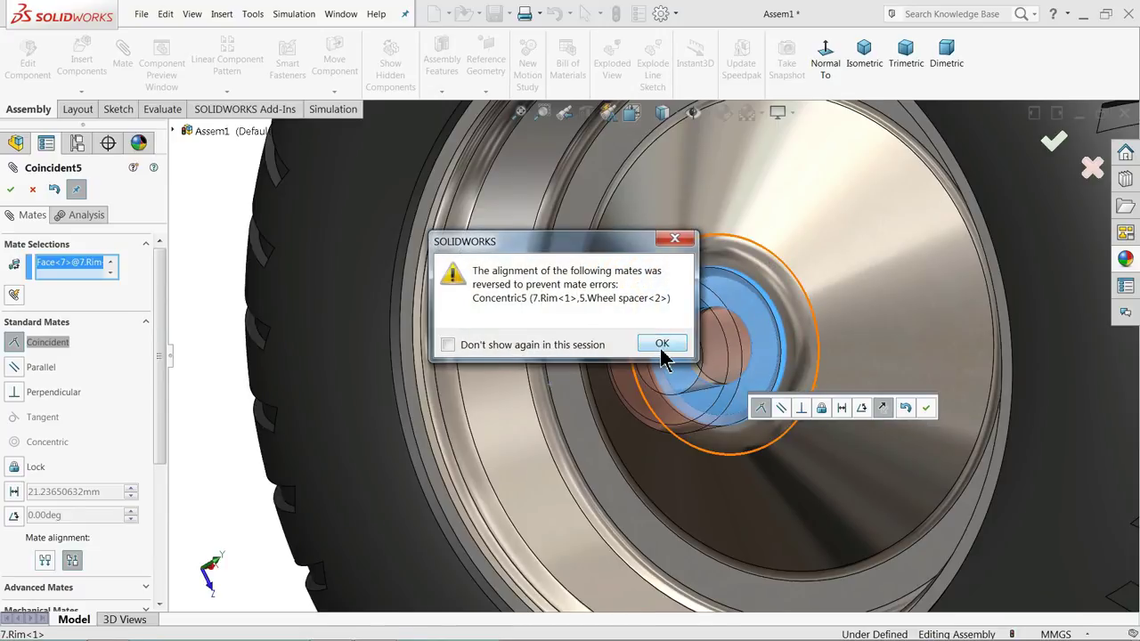
click(662, 347)
click(927, 410)
Add a concentric mate between the wheel spacer's bore and the spindle's cylindrical face, and slide the spindle through the wheel
scroll(720, 377, up, 3)
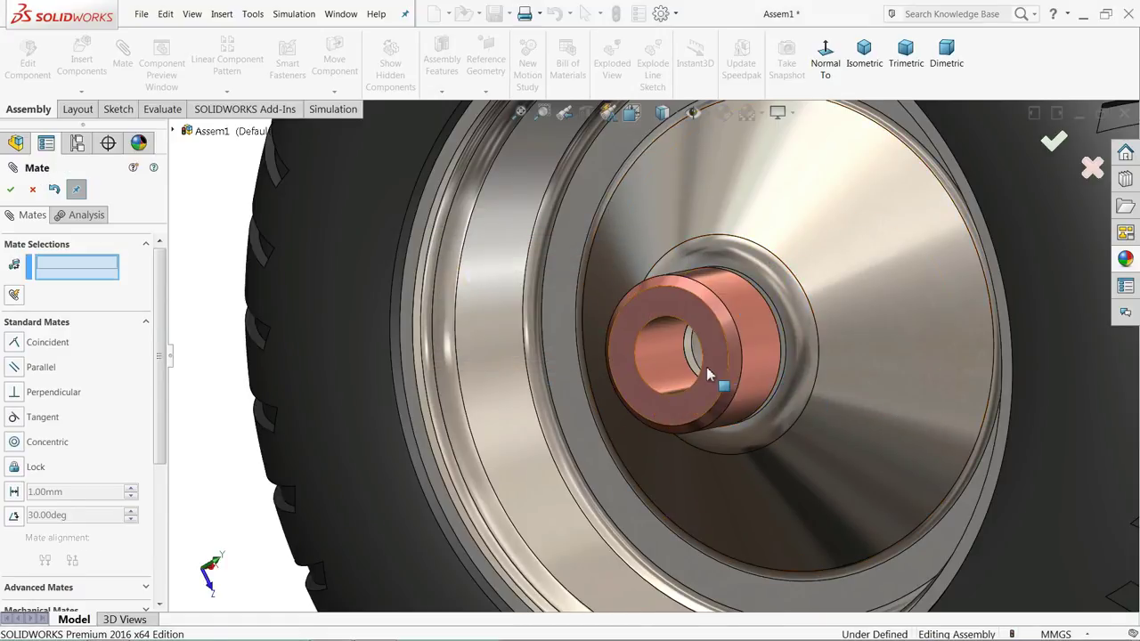
middle_drag(738, 382, 648, 392)
scroll(654, 378, up, 3)
drag(660, 419, 838, 389)
scroll(824, 385, down, 4)
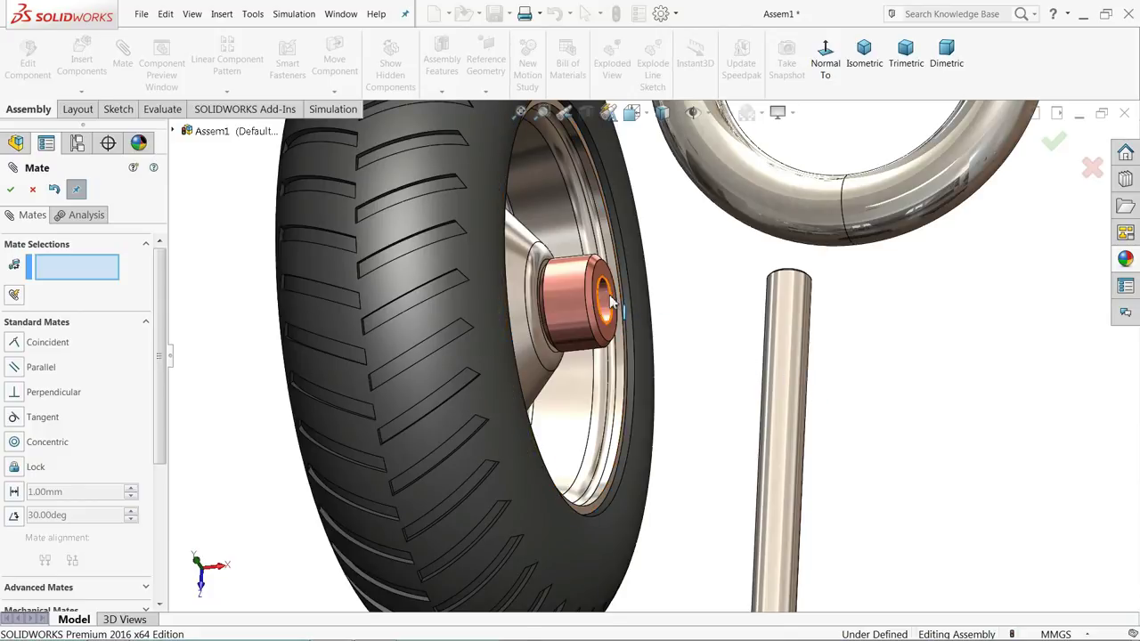
click(795, 374)
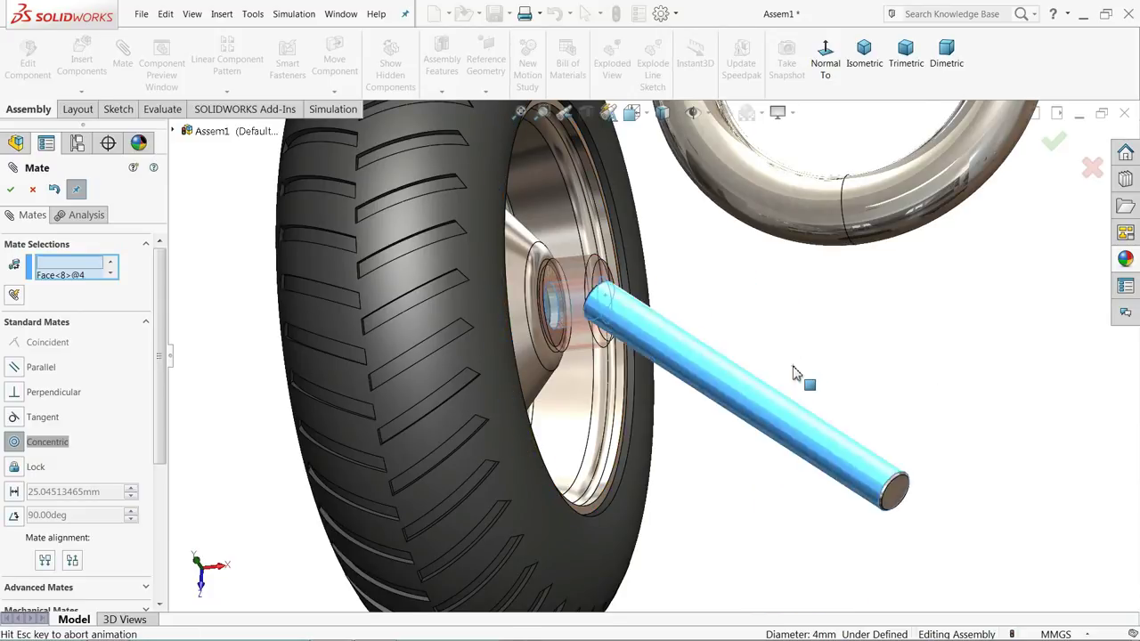
click(997, 390)
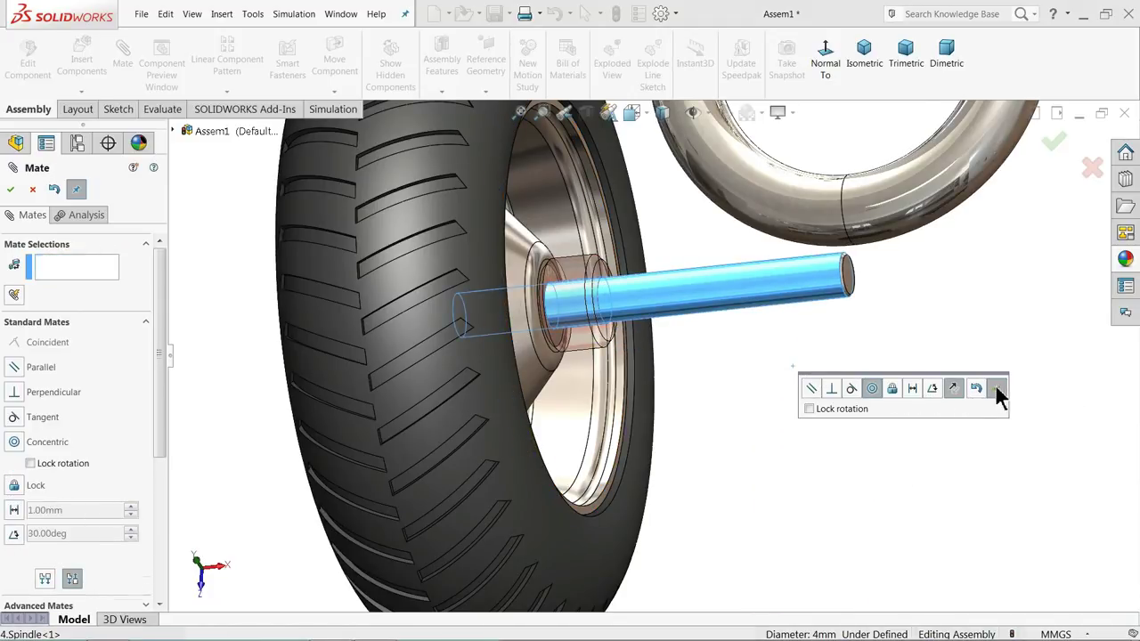
drag(744, 308, 519, 312)
middle_drag(519, 312, 609, 322)
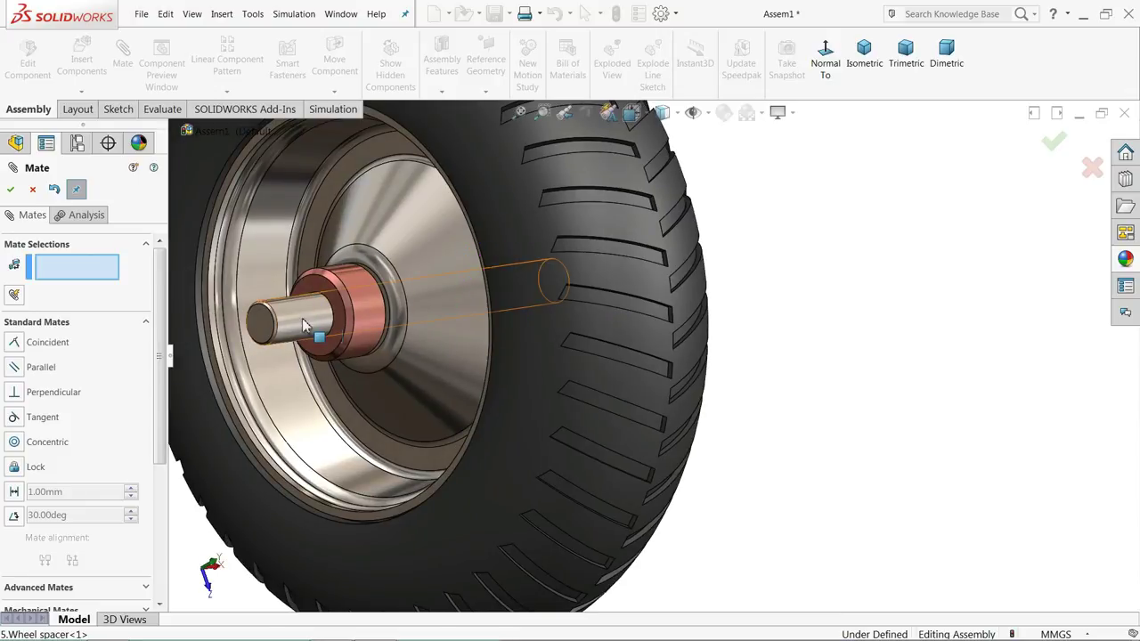
Add a centered width mate with the spindle's two end faces as width selections and the two spacers' outer end faces as tab selections
click(125, 326)
click(91, 351)
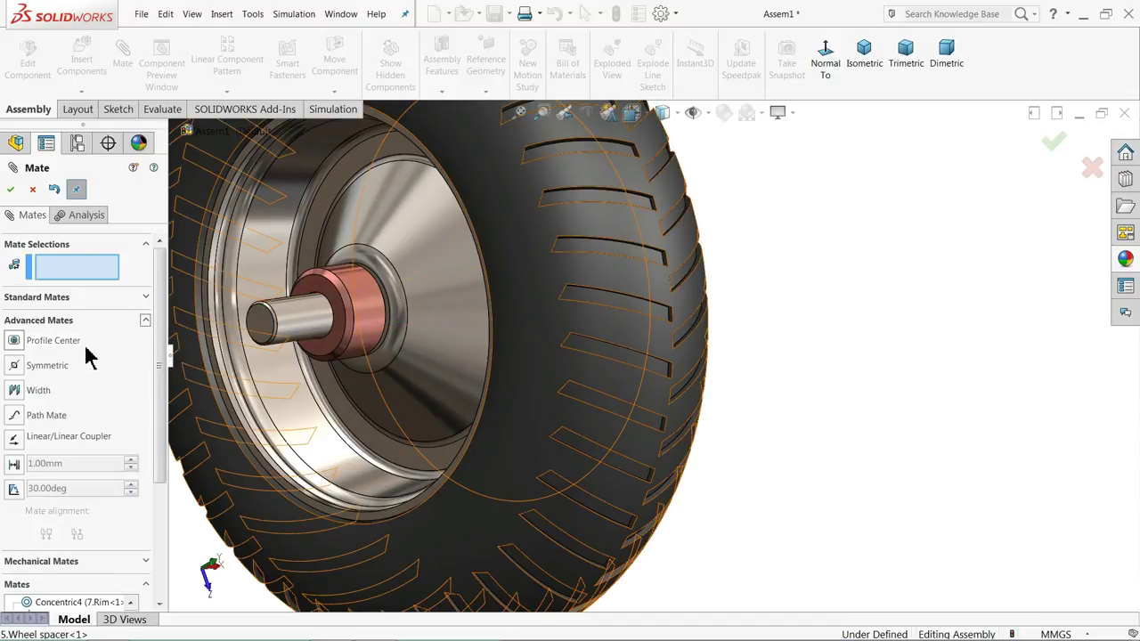
click(40, 395)
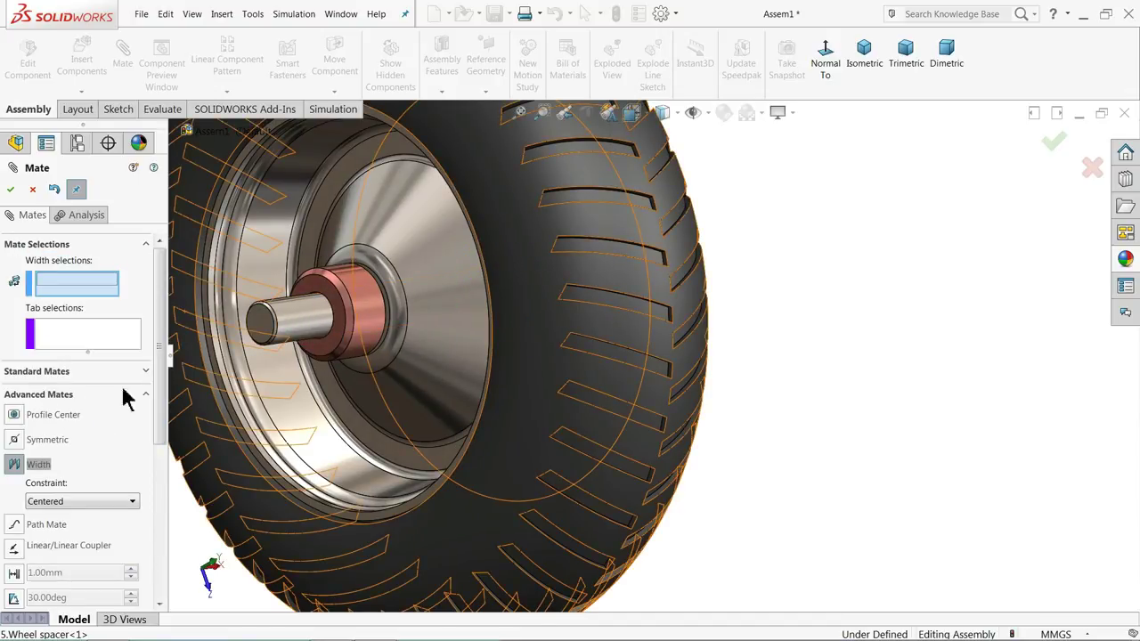
click(265, 333)
middle_drag(466, 330, 534, 343)
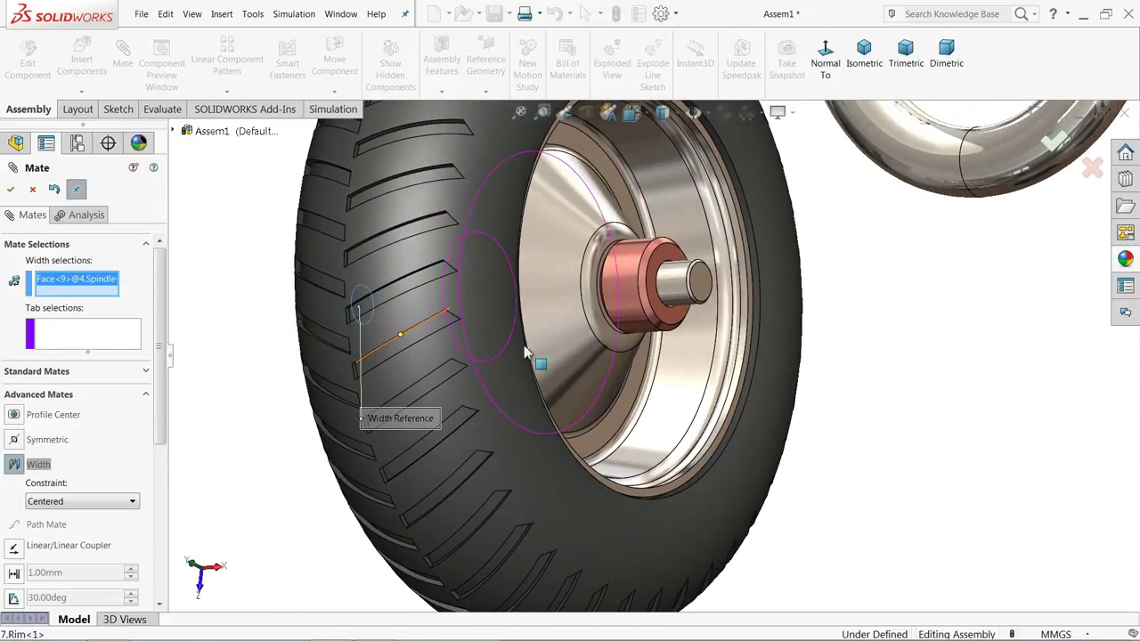
click(697, 292)
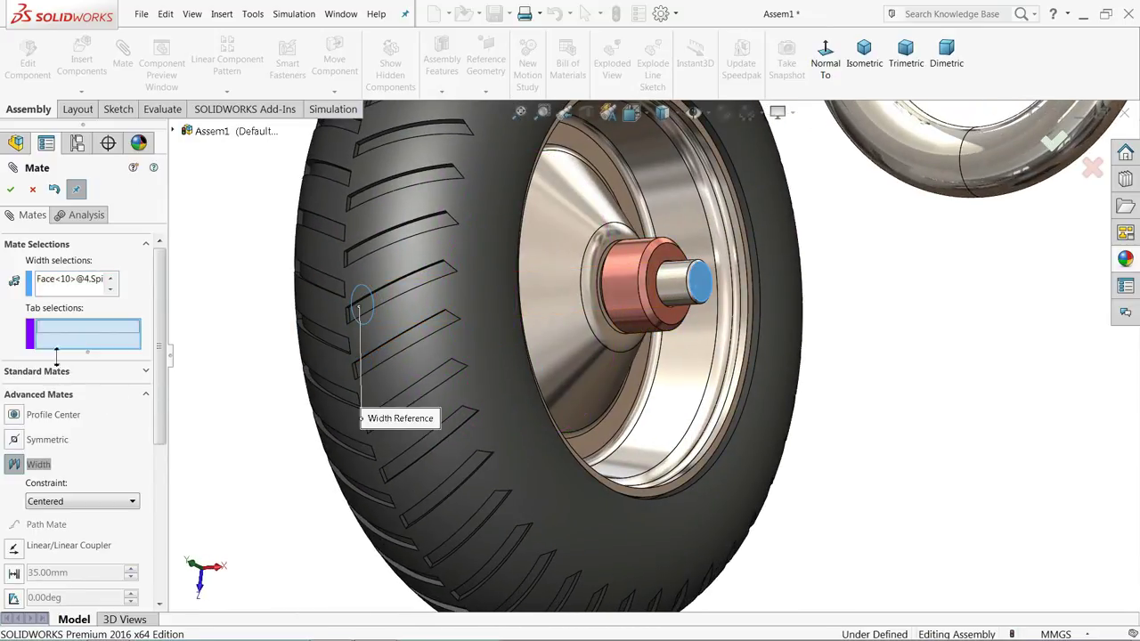
click(664, 328)
middle_drag(664, 328, 684, 322)
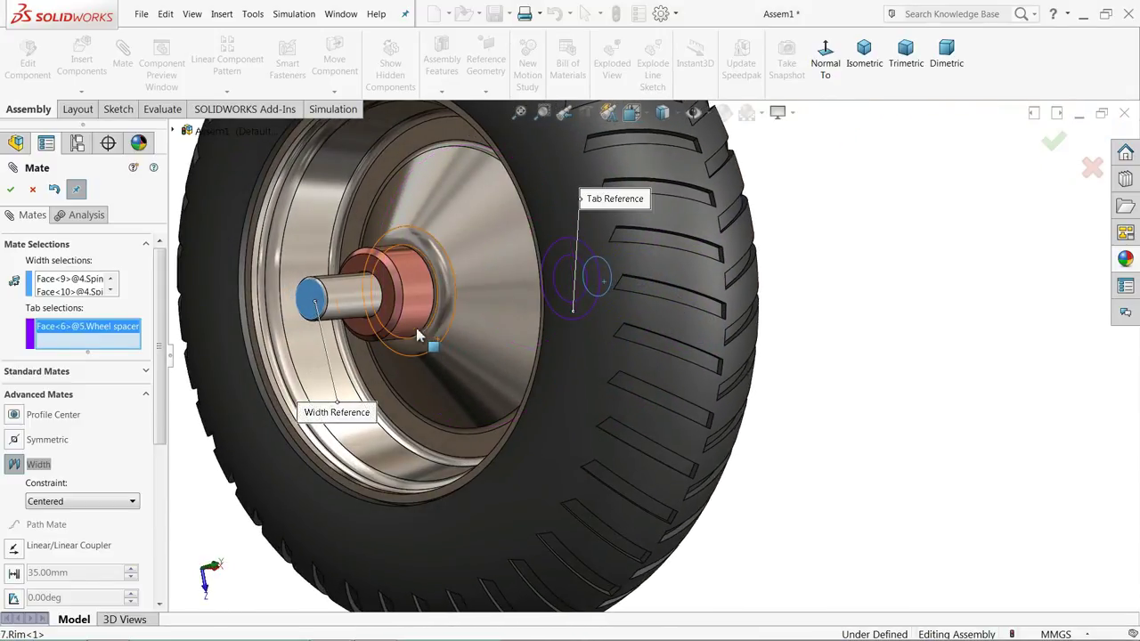
click(387, 323)
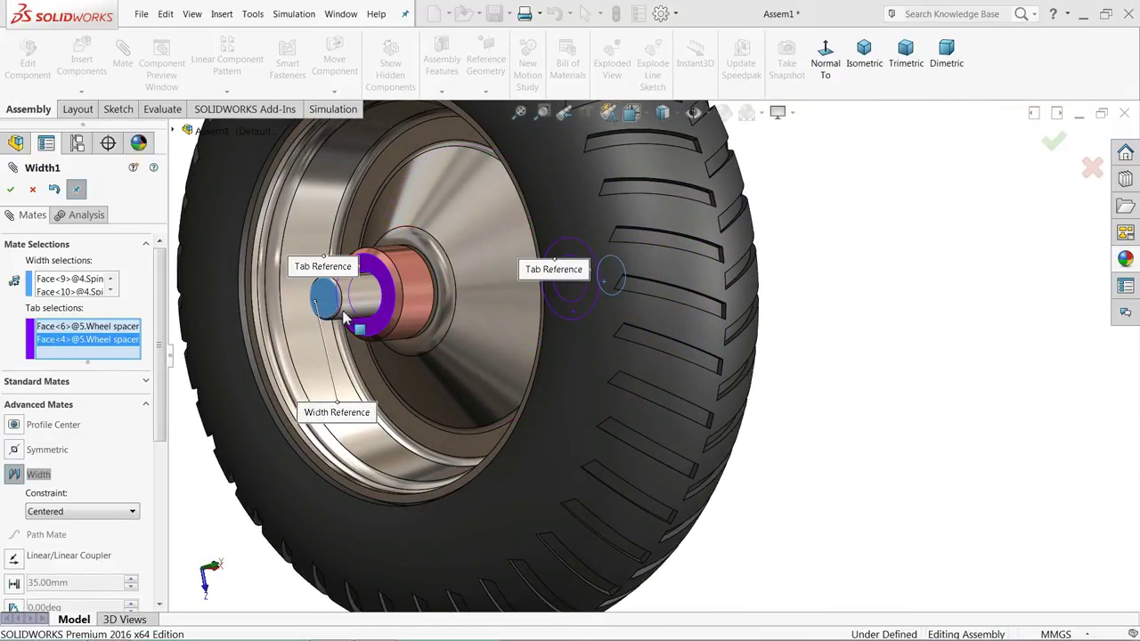
click(11, 191)
click(145, 298)
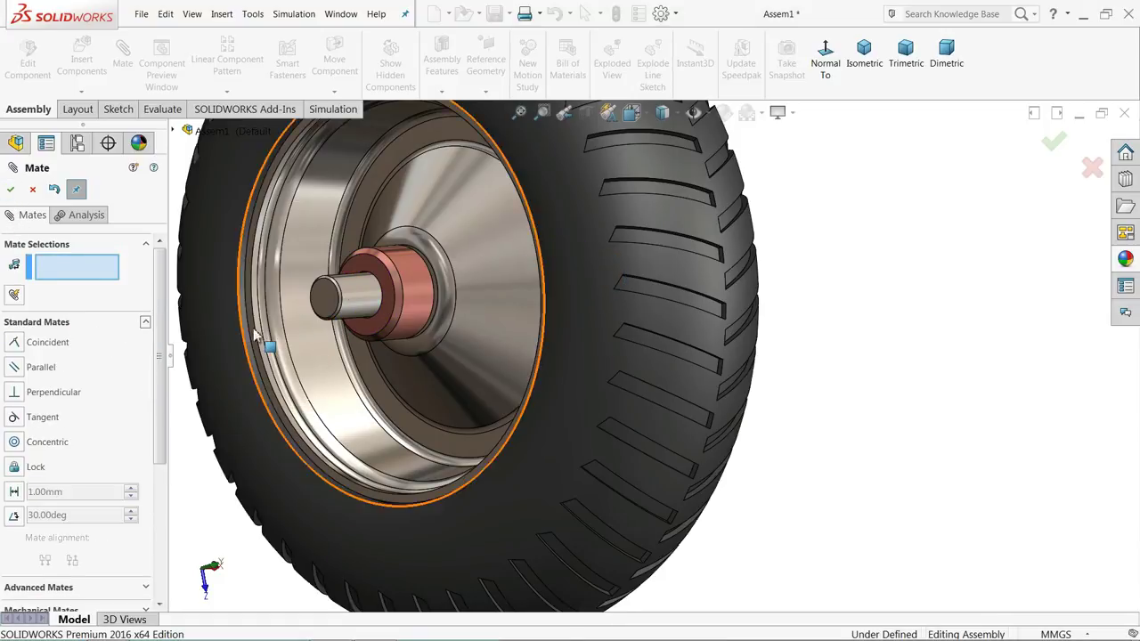
Add a coincident mate between the tyre's Right Plane and the frame's Right Plane
scroll(623, 374, up, 5)
middle_drag(633, 385, 542, 359)
scroll(536, 356, up, 6)
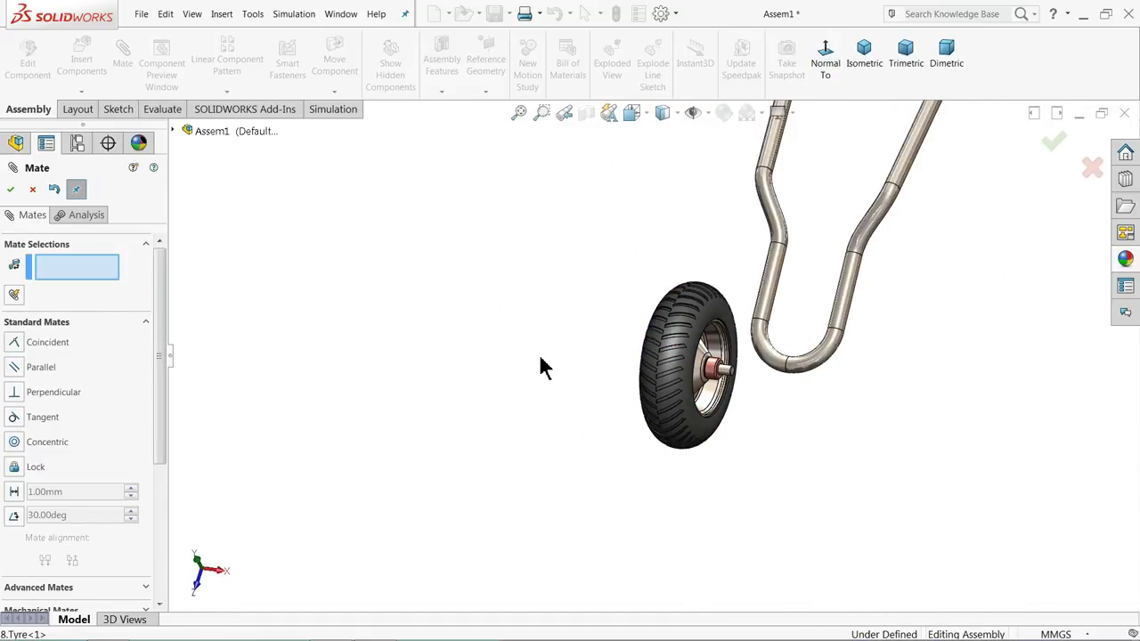
middle_drag(735, 358, 678, 318)
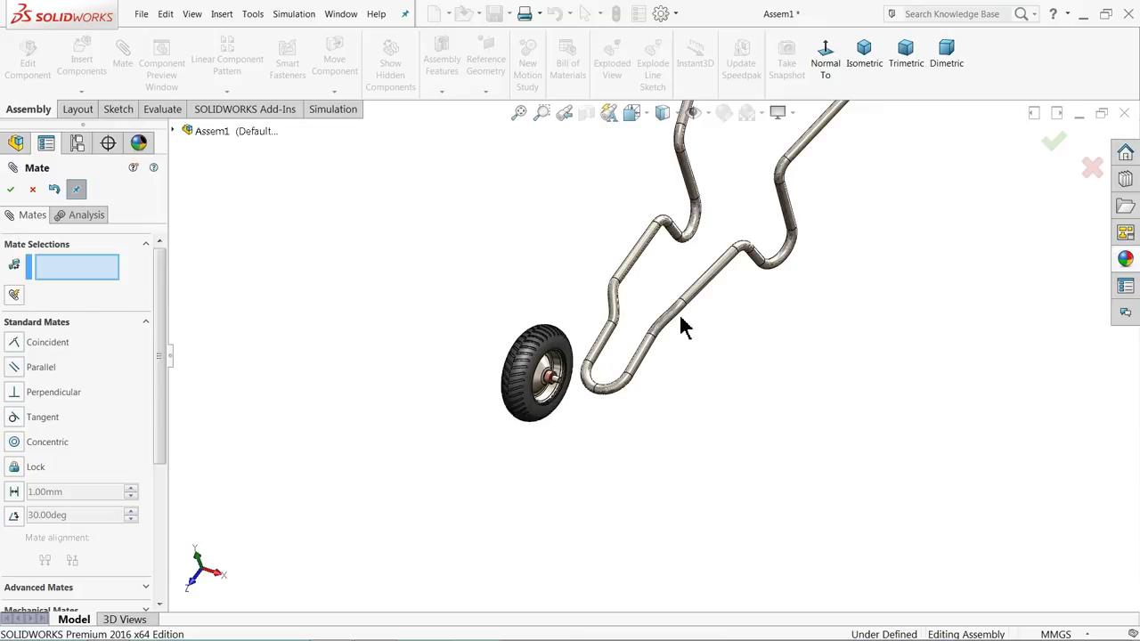
click(33, 191)
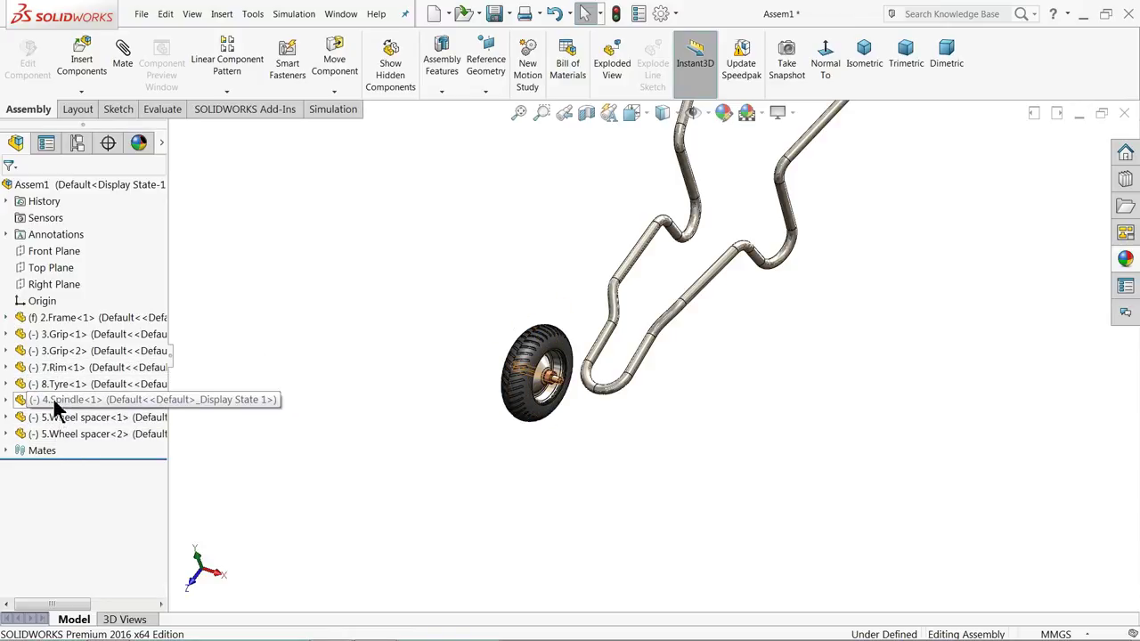
click(34, 385)
click(6, 383)
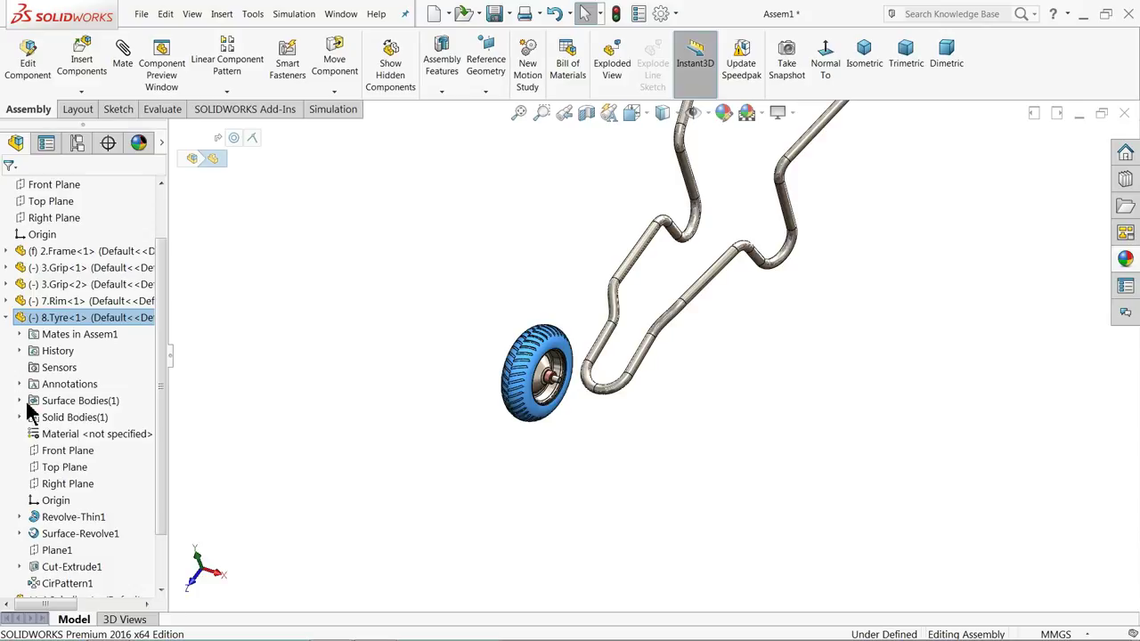
click(70, 489)
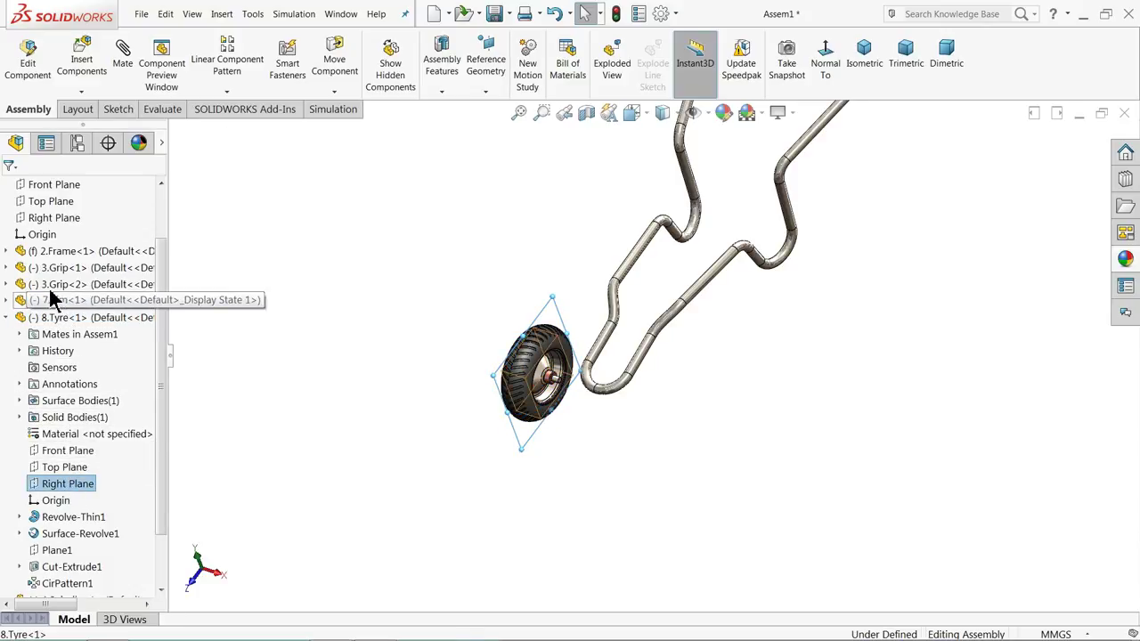
click(6, 253)
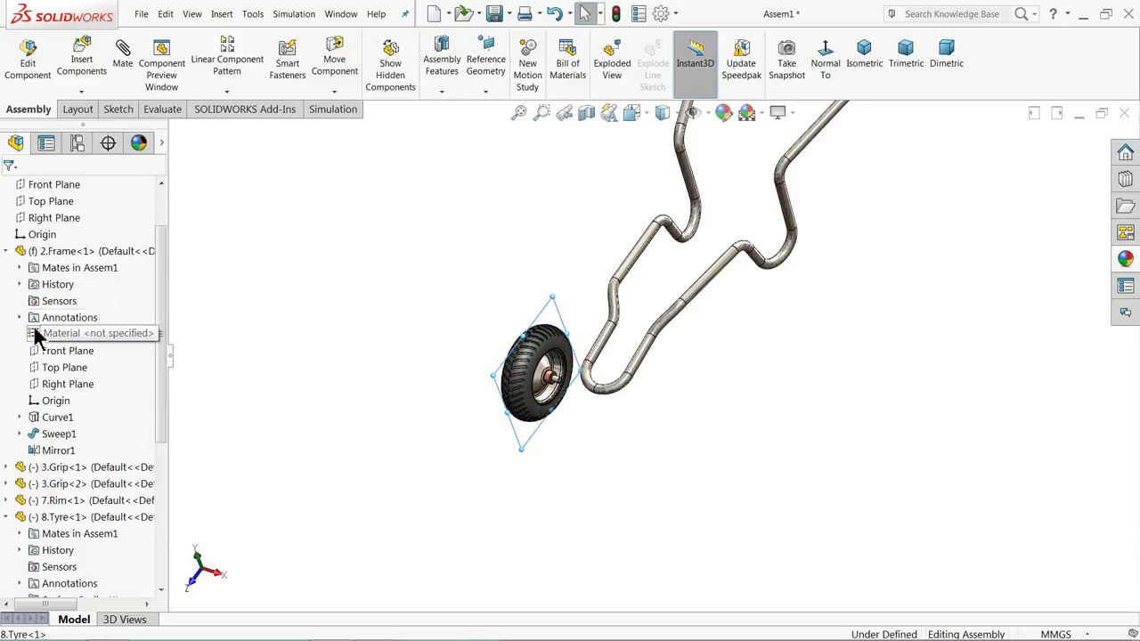
click(55, 388)
middle_drag(345, 368, 323, 298)
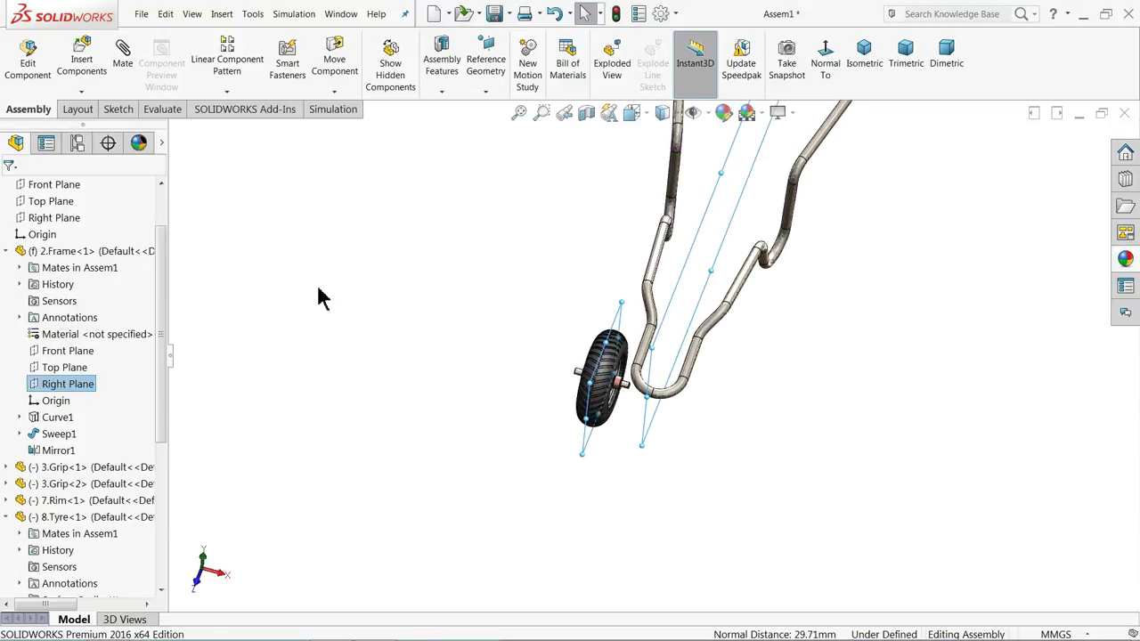
click(123, 63)
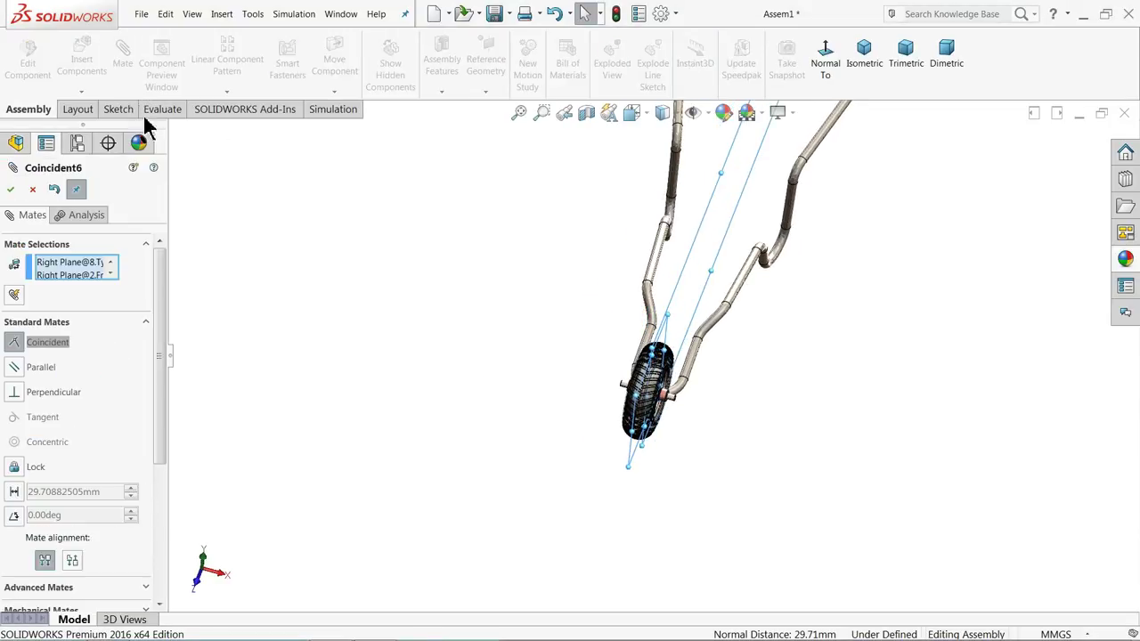
click(11, 189)
Move the wheel back between the frame's front tubes so the spindle lies just below the tube, and finish mating
middle_drag(563, 382, 486, 357)
scroll(738, 382, down, 5)
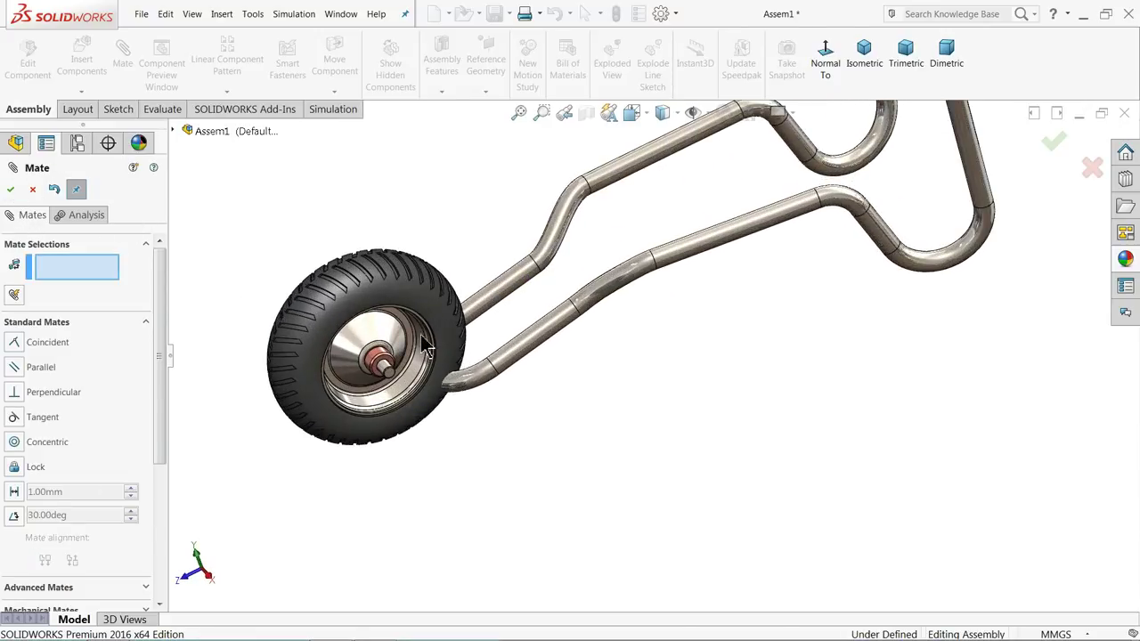
drag(398, 336, 552, 335)
mouse_move(552, 335)
middle_down()
mouse_move(540, 348)
mouse_move(569, 347)
middle_up()
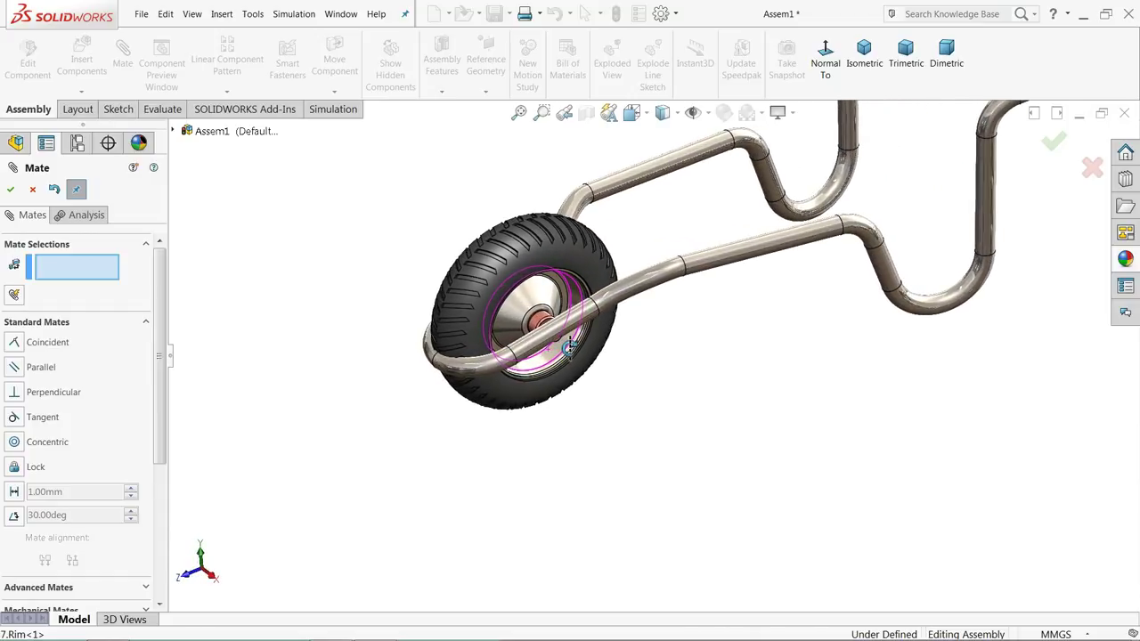
scroll(570, 346, down, 3)
drag(540, 307, 602, 379)
scroll(584, 381, down, 6)
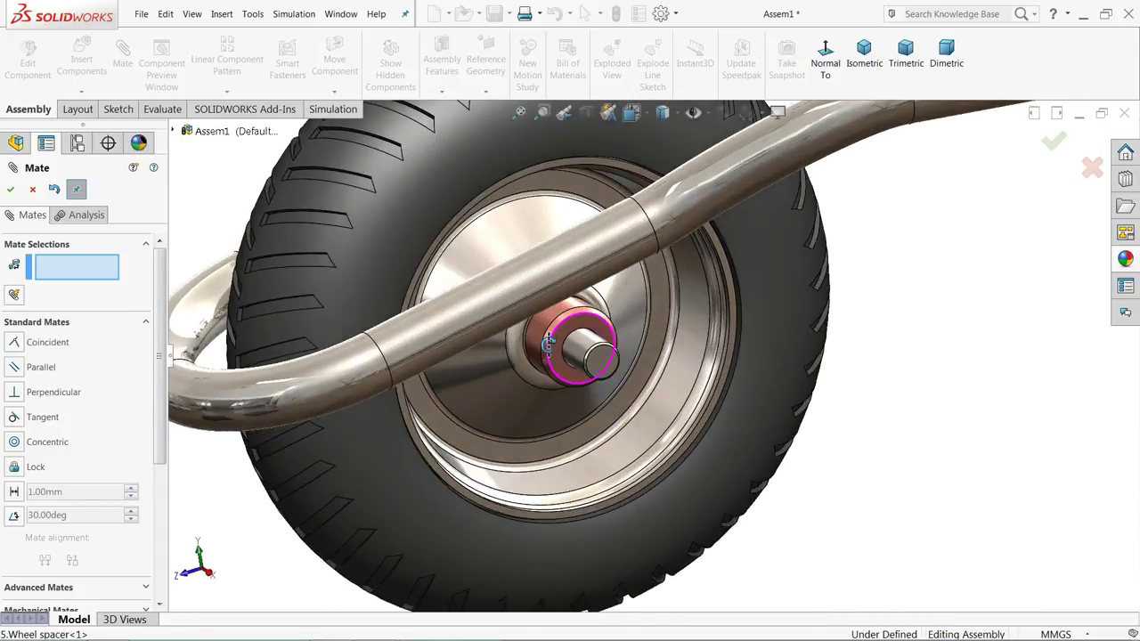
middle_drag(538, 313, 499, 320)
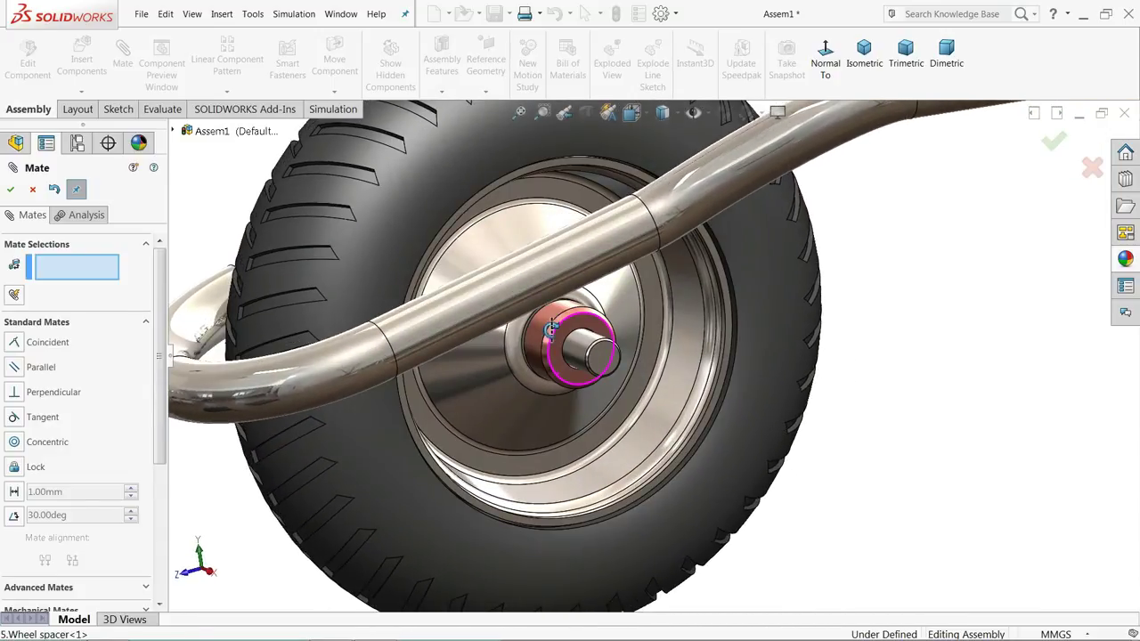
click(32, 191)
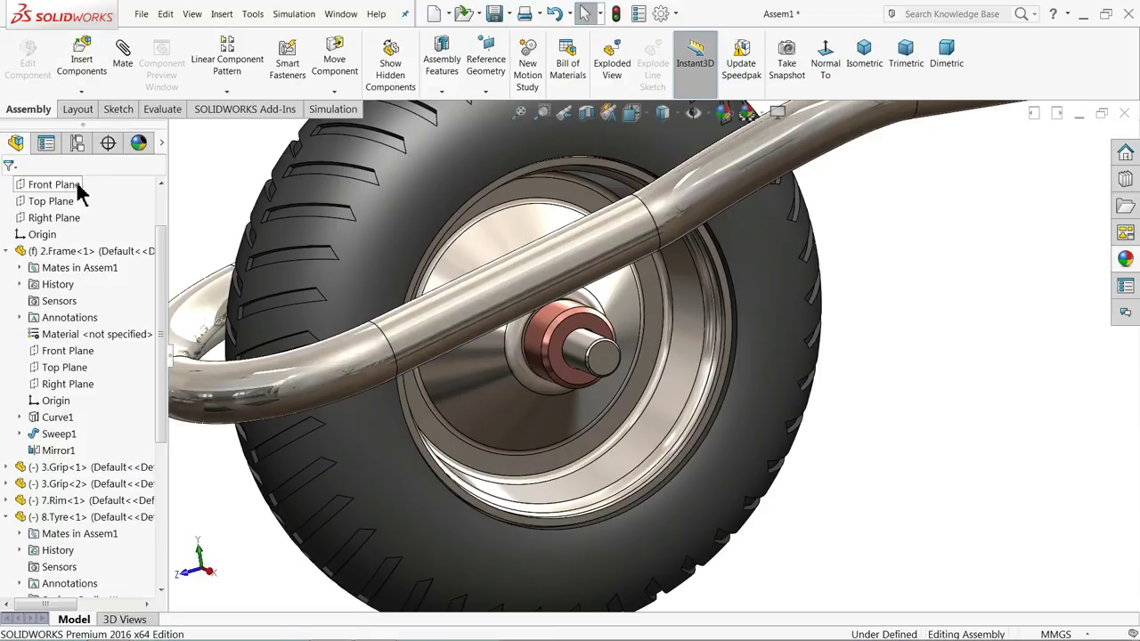
Insert the 6.Bearing Block part from the Wheel Barrow folder and place it beside the tyre
click(7, 252)
click(82, 73)
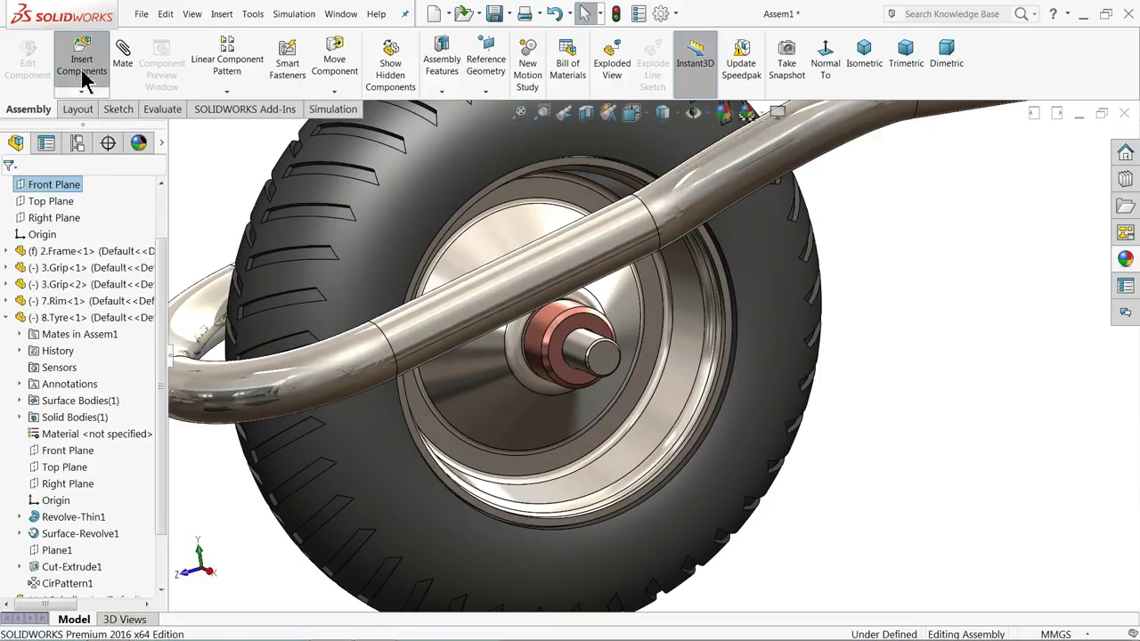
click(80, 486)
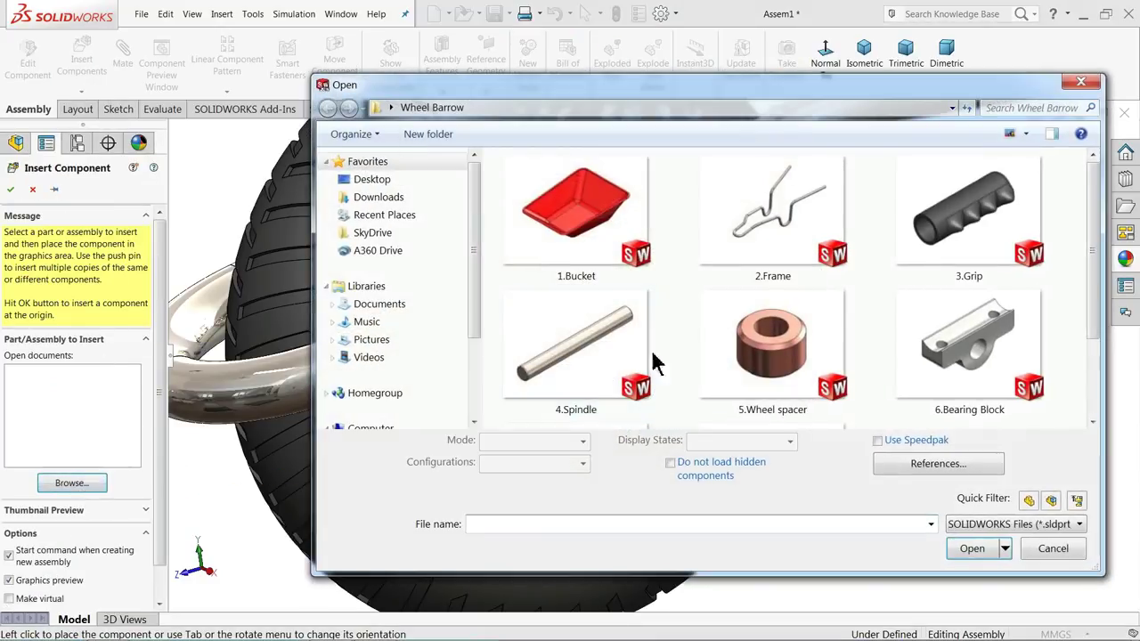
click(969, 356)
click(971, 545)
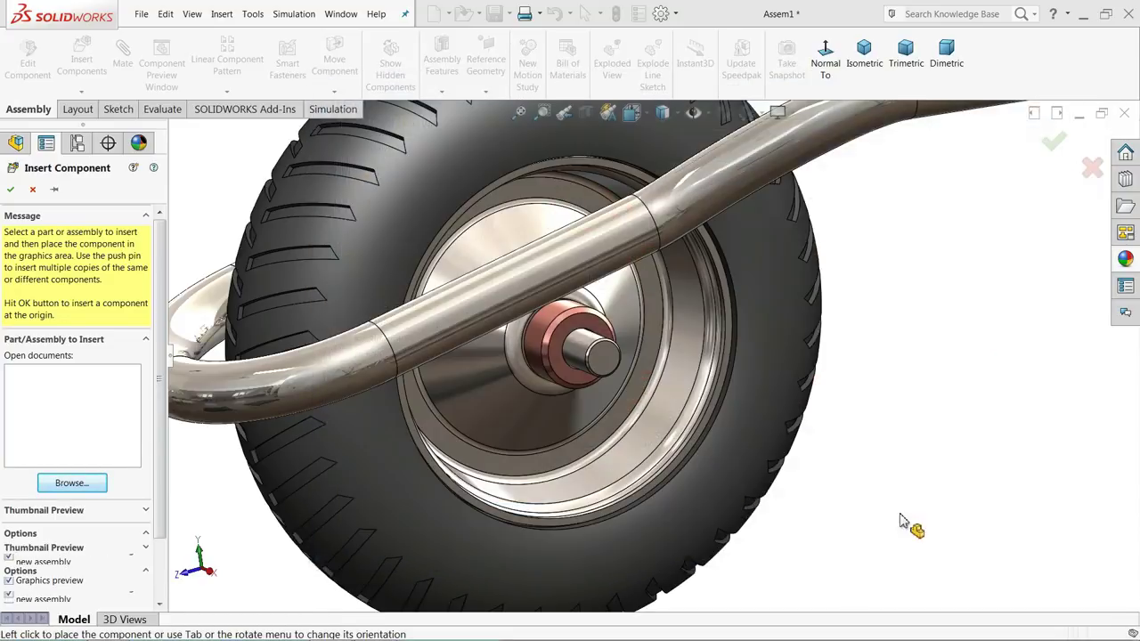
click(826, 417)
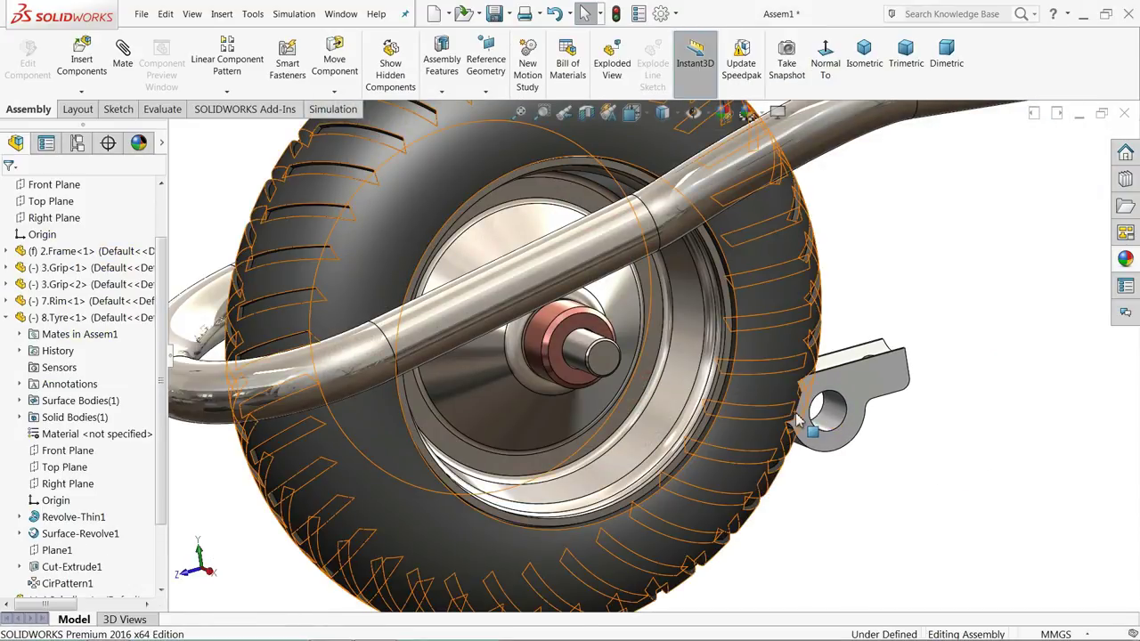
Make a second copy of the 6.Bearing Block component and place it beside the first one, clear of the tyre
ctrl+drag(868, 409, 1000, 361)
scroll(951, 267, up, 4)
click(951, 267)
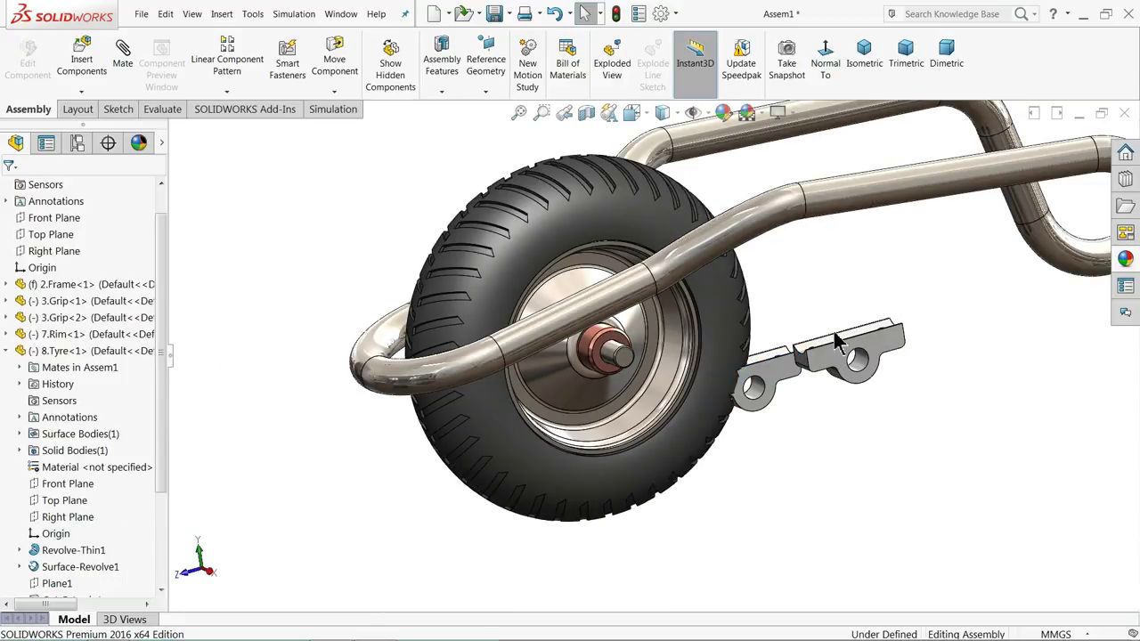
Open the copied bearing block's part file in its own window
scroll(833, 329, down, 2)
scroll(833, 329, down, 1)
click(835, 331)
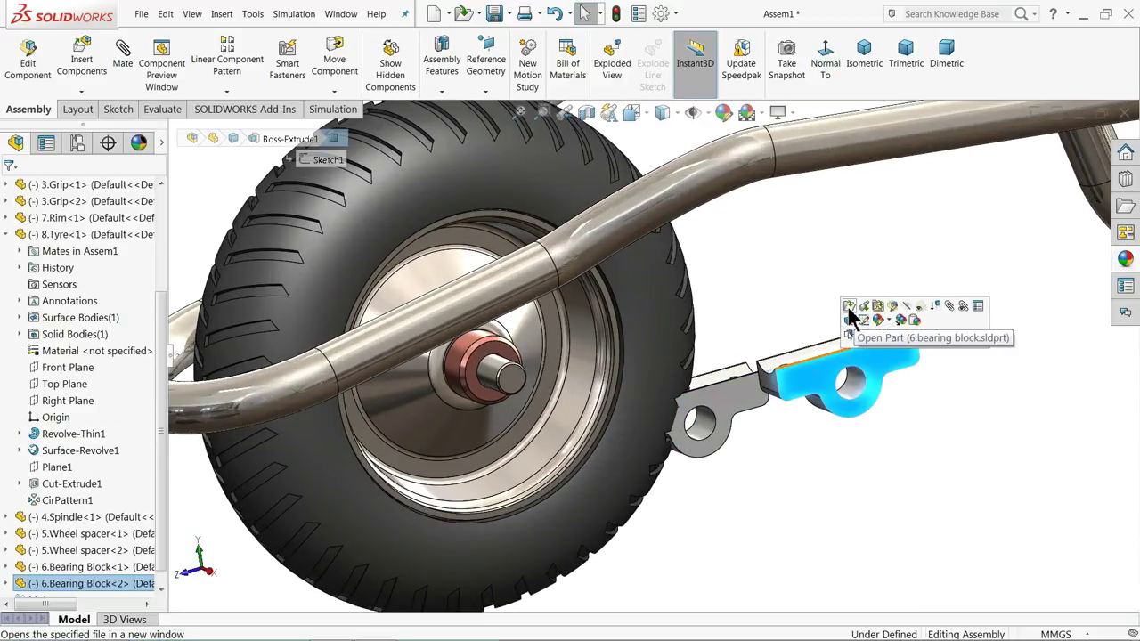
click(840, 319)
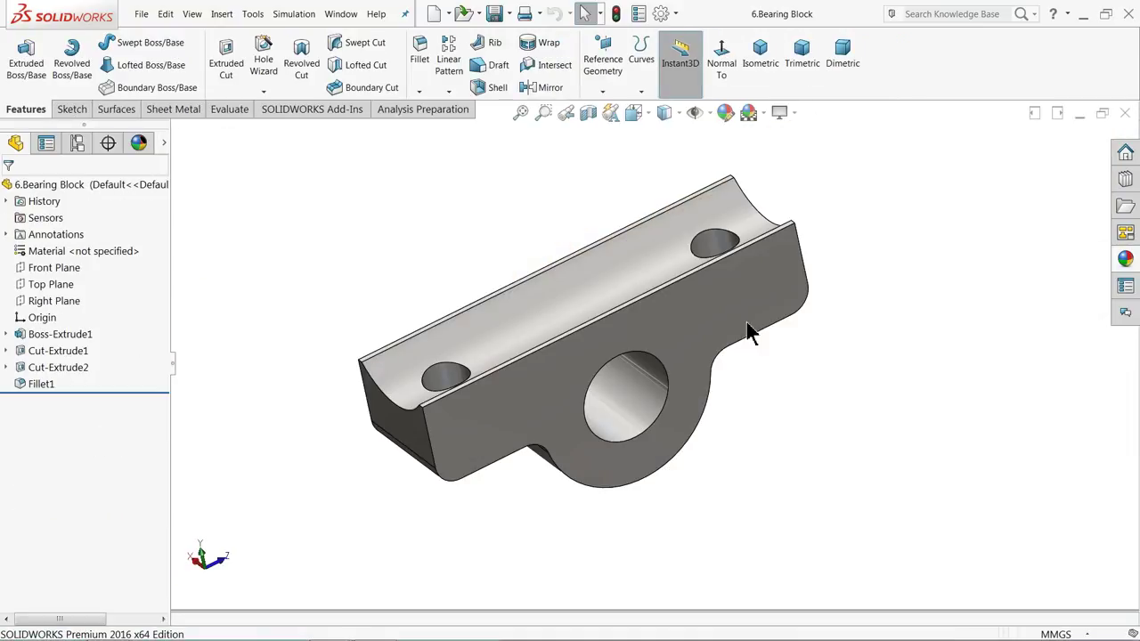
Apply a dark grey colour to the whole bearing block part, then close it with the changes saved
click(727, 112)
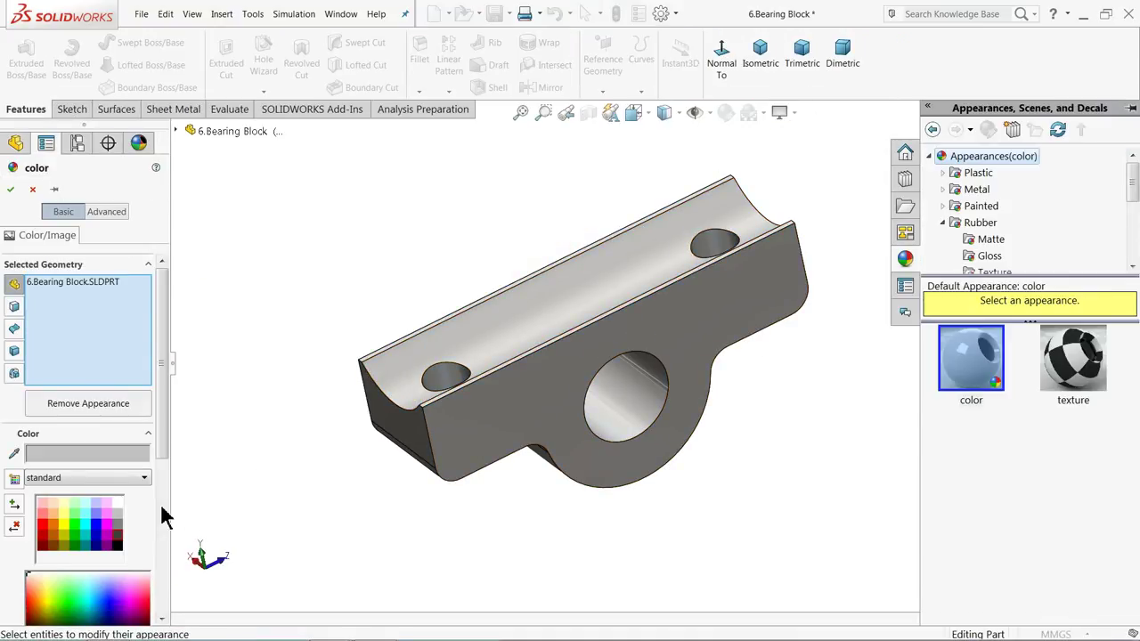
click(116, 539)
click(118, 527)
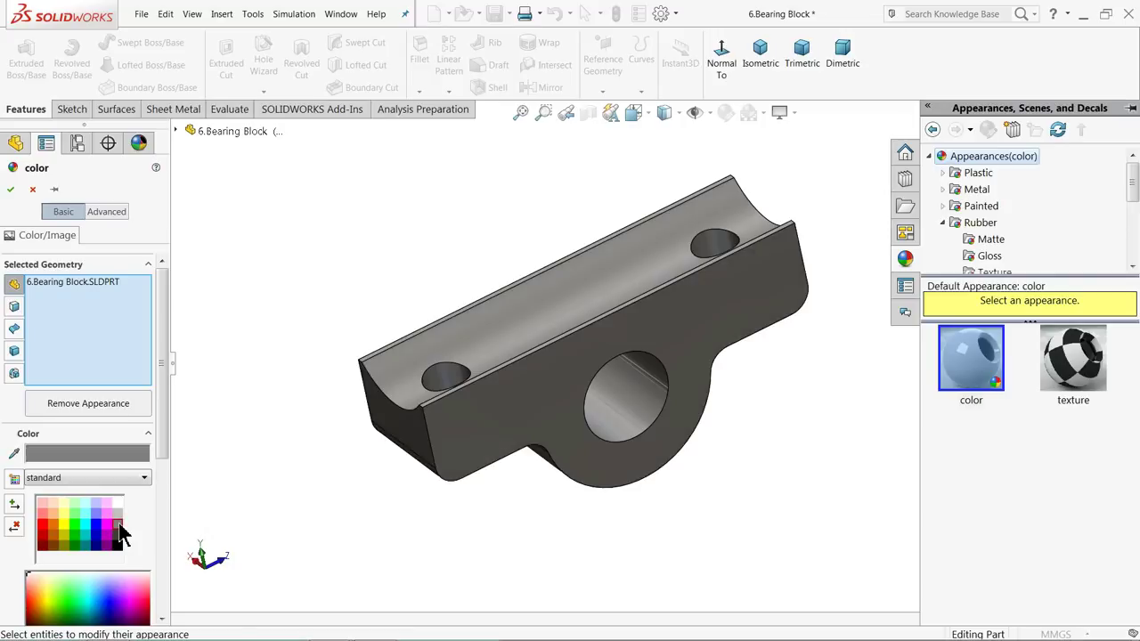
click(12, 197)
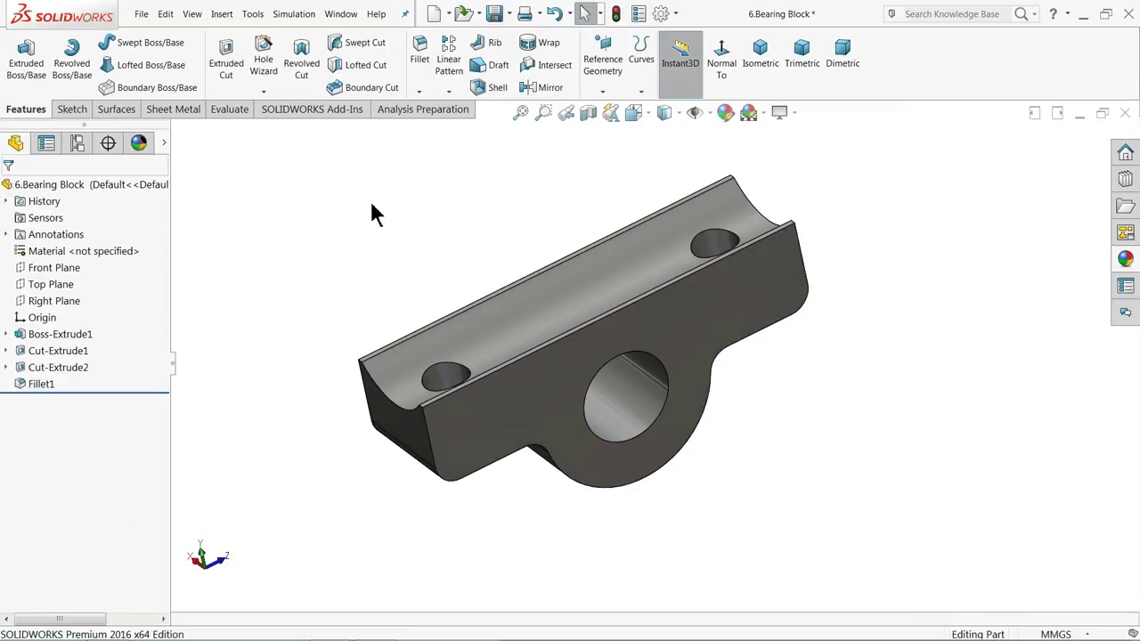
click(1127, 114)
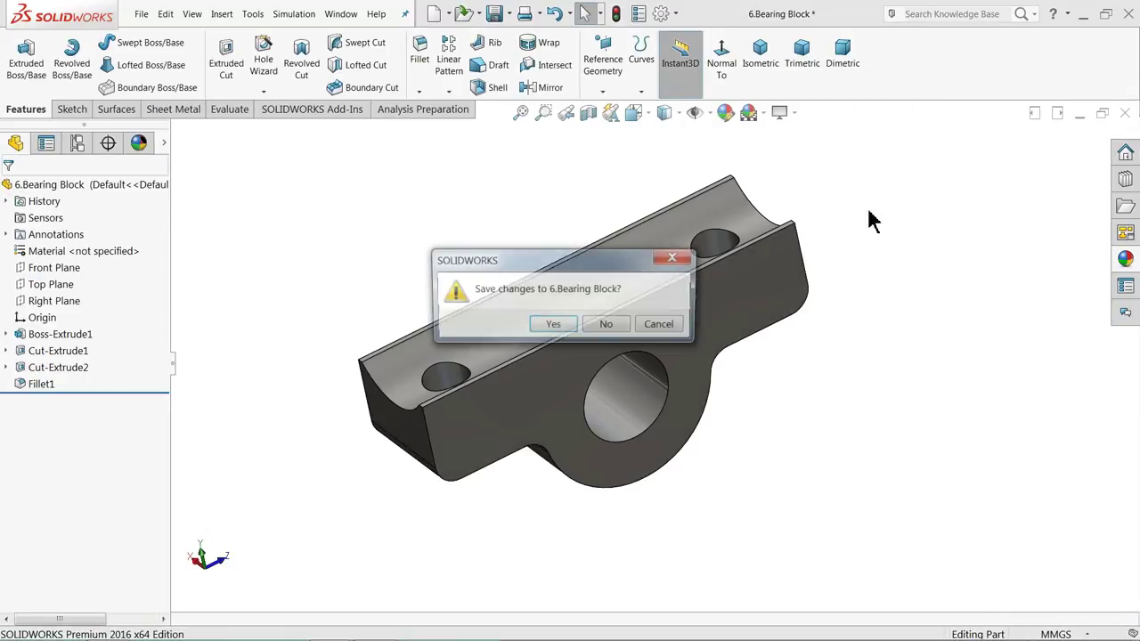
click(554, 326)
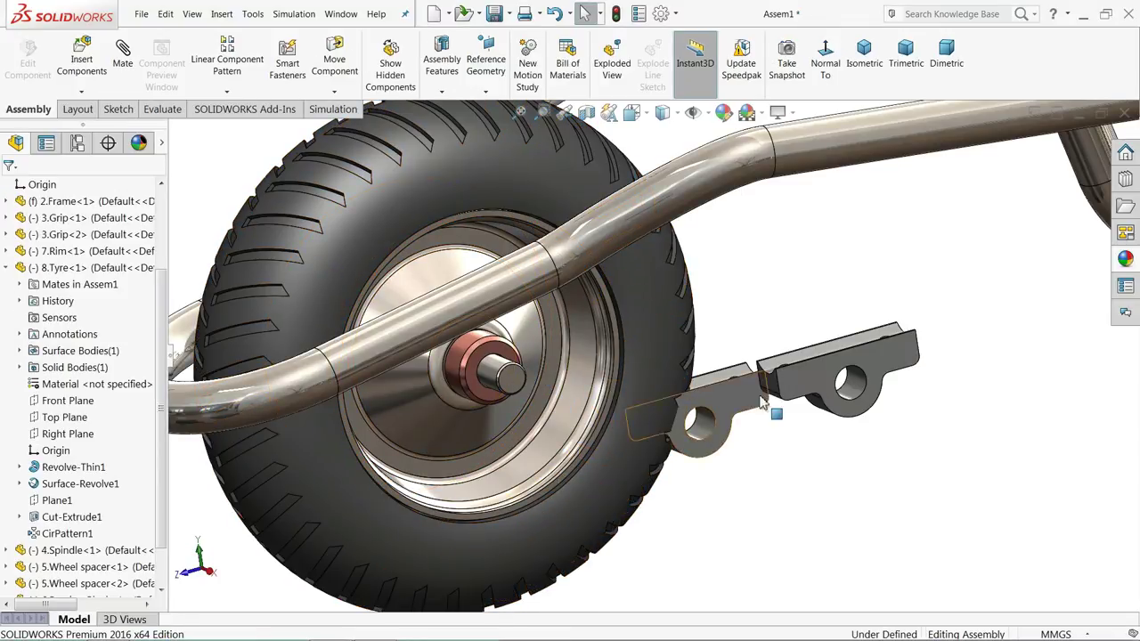
Add a concentric mate between the spindle's cylindrical face and the hole of the copied bearing block
click(126, 62)
scroll(493, 392, down, 5)
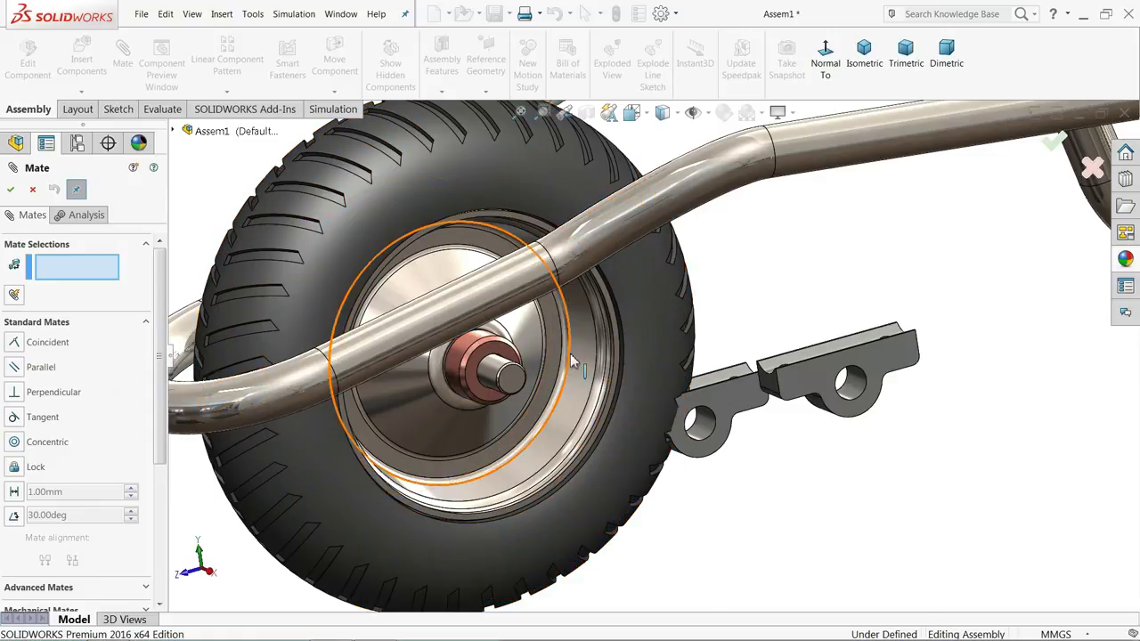
scroll(481, 385, up, 2)
click(470, 385)
scroll(733, 389, up, 4)
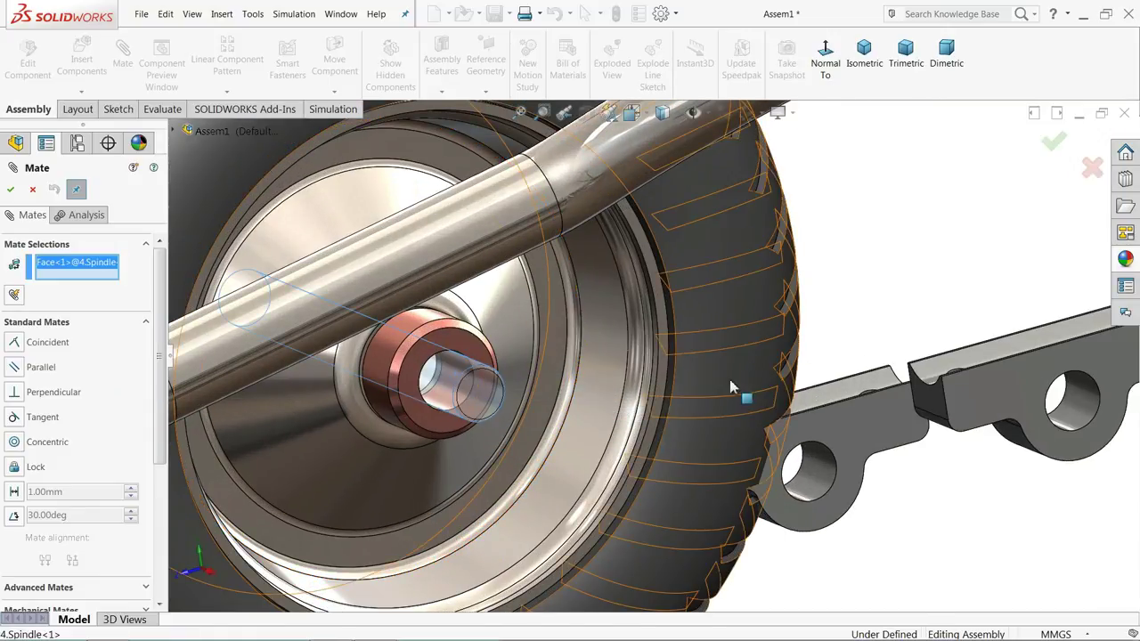
click(952, 401)
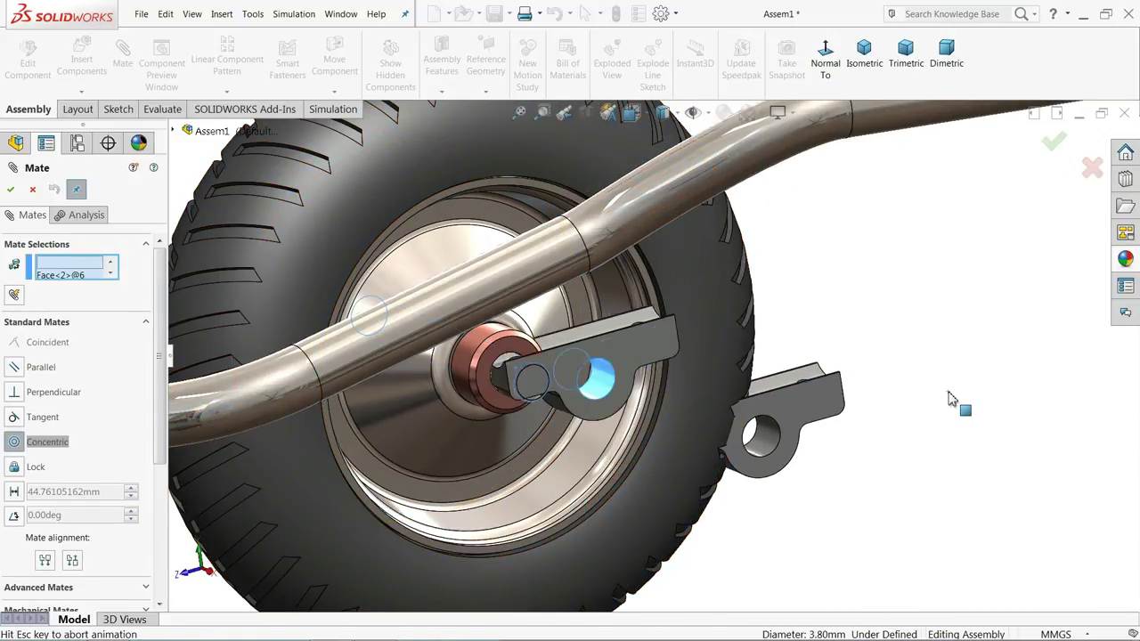
click(1123, 417)
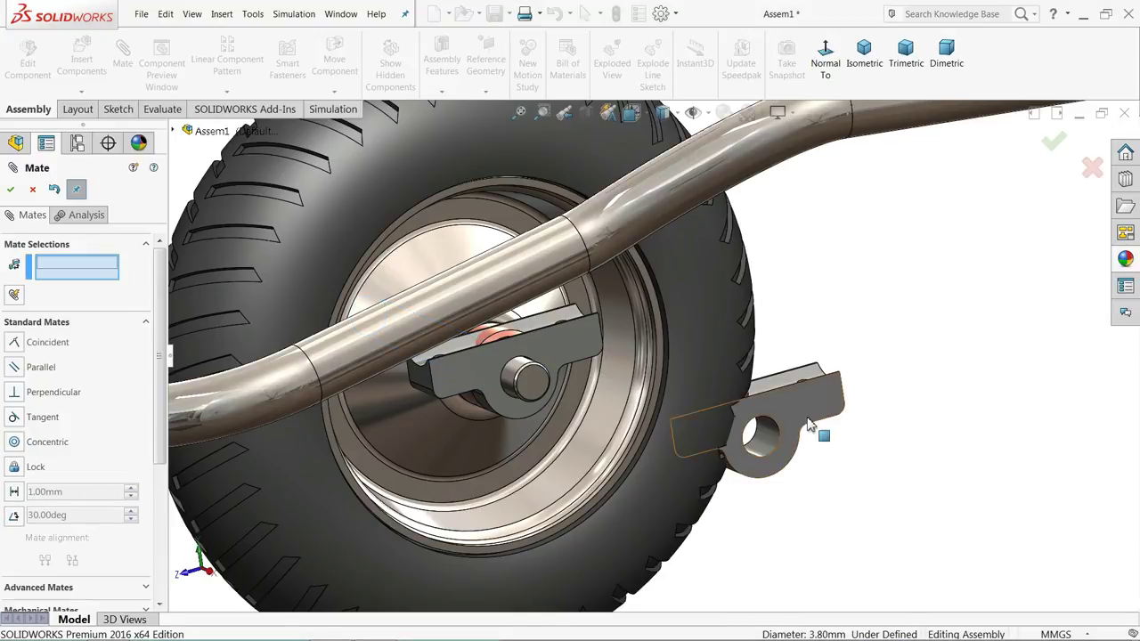
Add a coincident mate between the mounted bearing block's outer face and the spindle's end face
scroll(553, 392, down, 6)
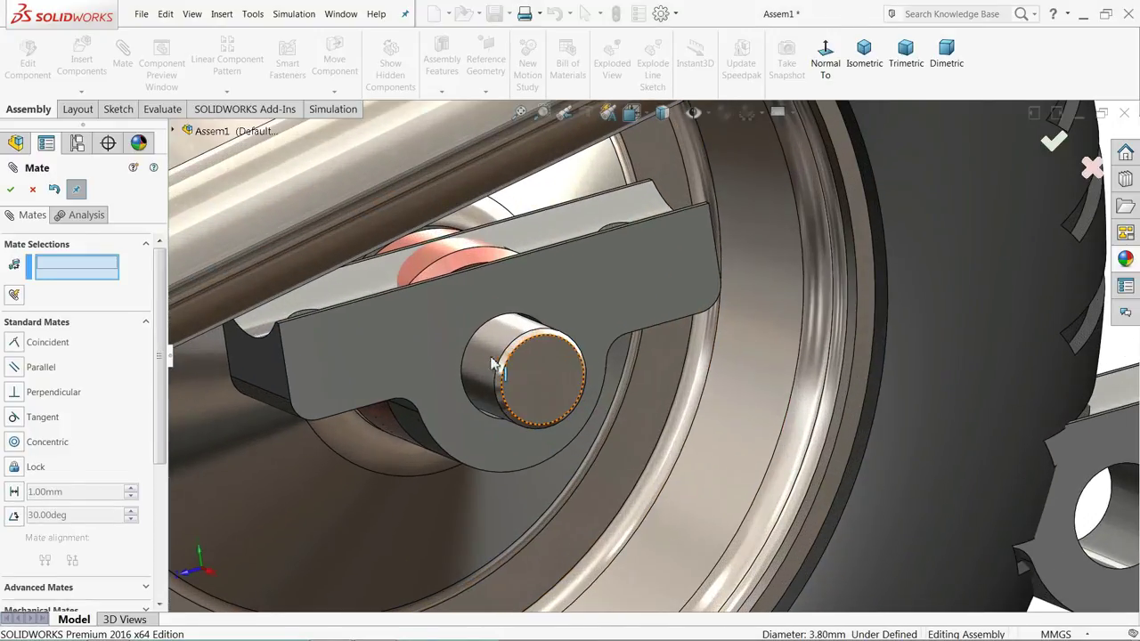
click(417, 322)
click(537, 370)
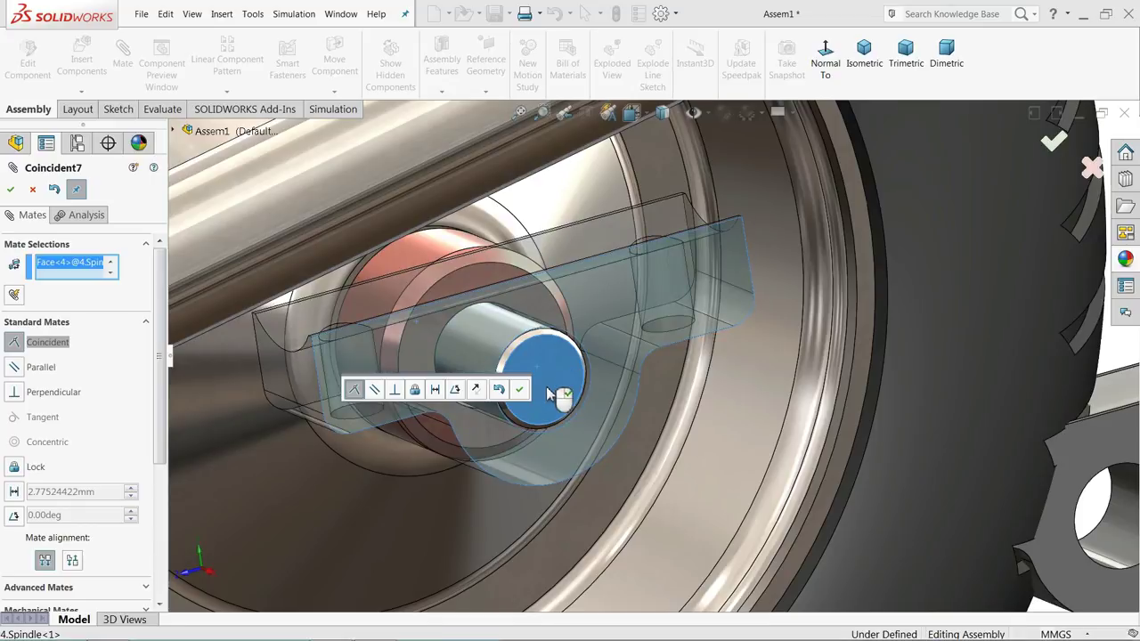
click(521, 391)
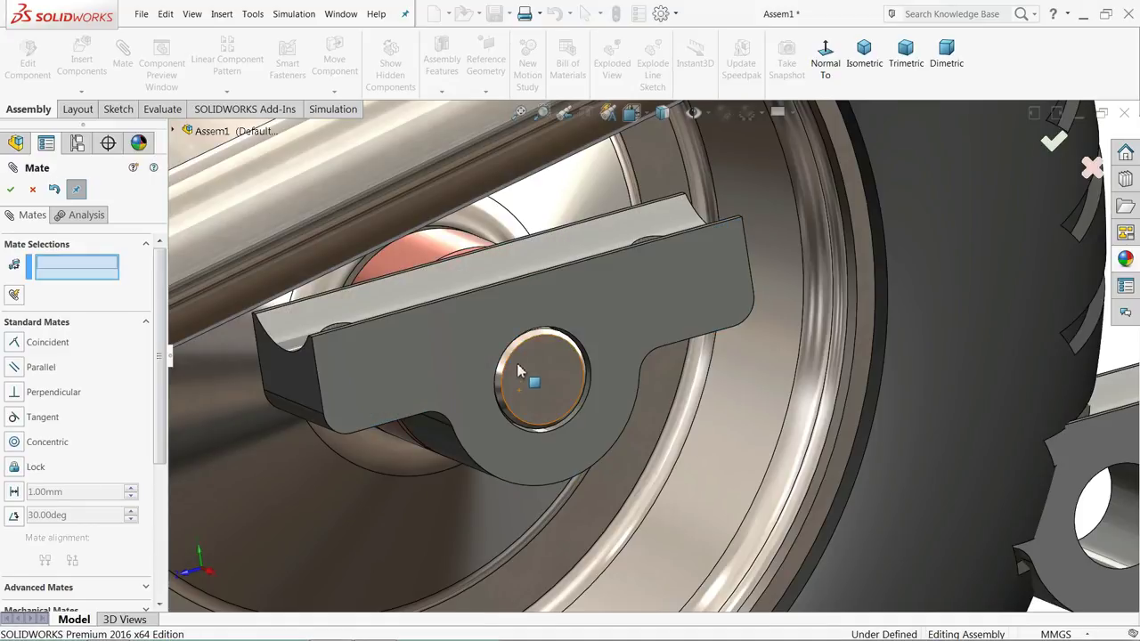
Add a concentric mate between the frame tube above the mounted bearing block and the block's curved groove
middle_drag(526, 357, 543, 267)
scroll(541, 249, down, 3)
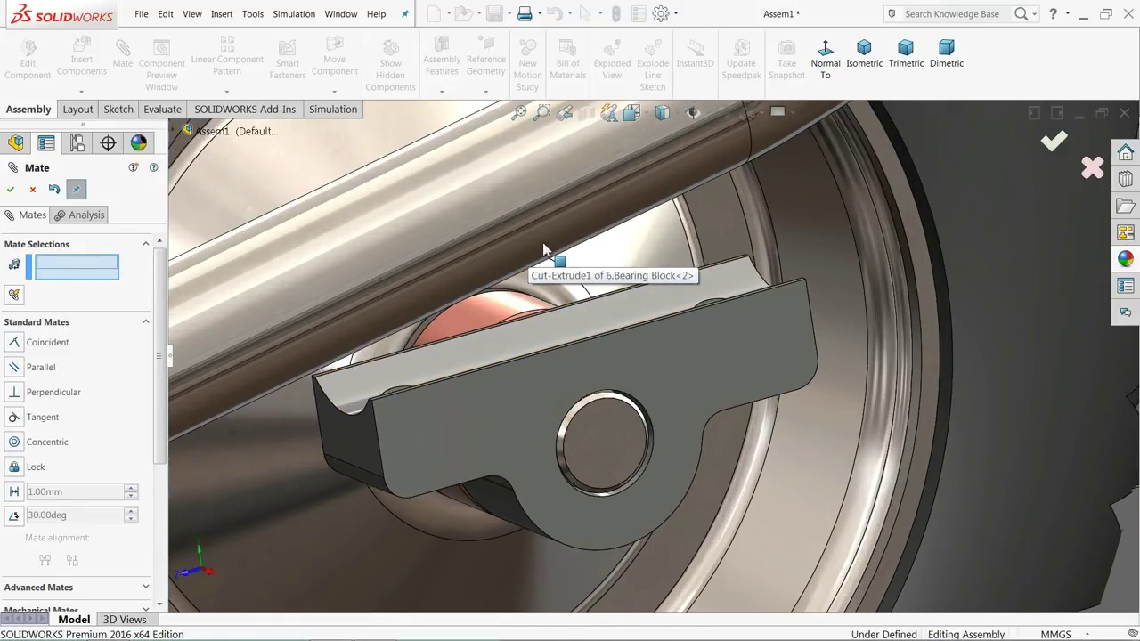
click(545, 250)
middle_drag(611, 260, 634, 371)
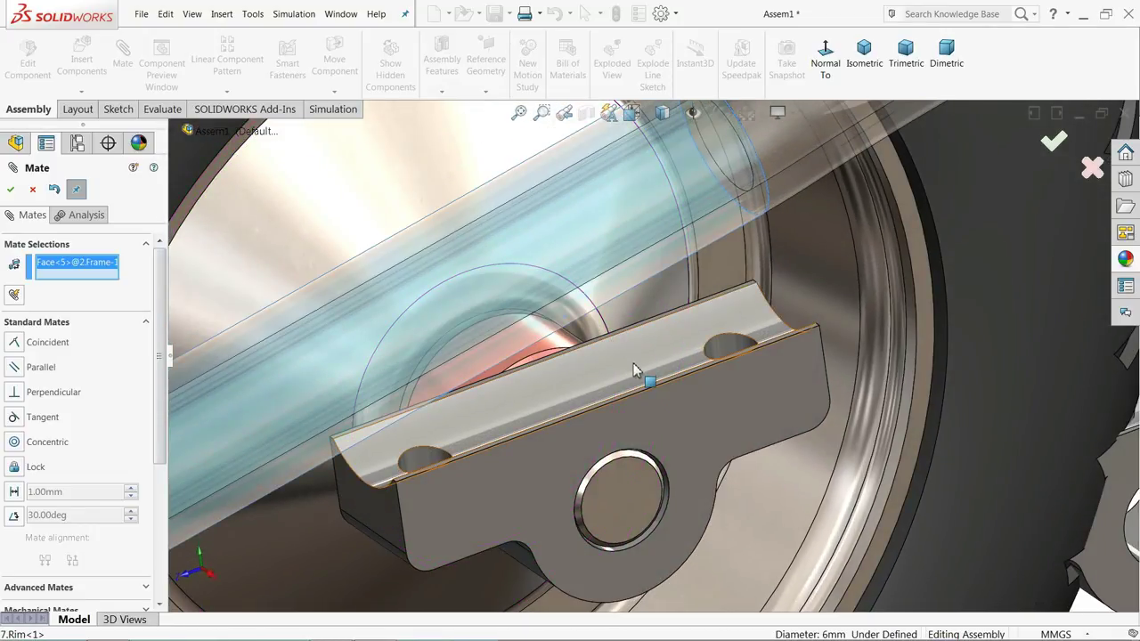
click(634, 371)
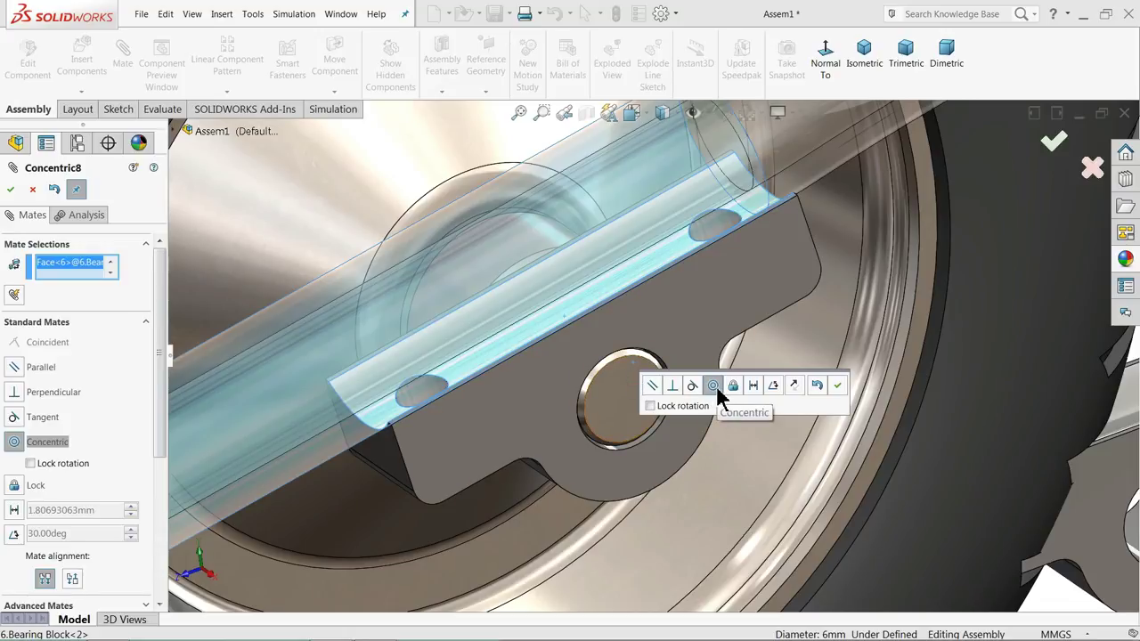
click(838, 385)
Move the remaining bearing block to the opposite side of the wheel, outside the other frame tube
key(ctrl+shift+z)
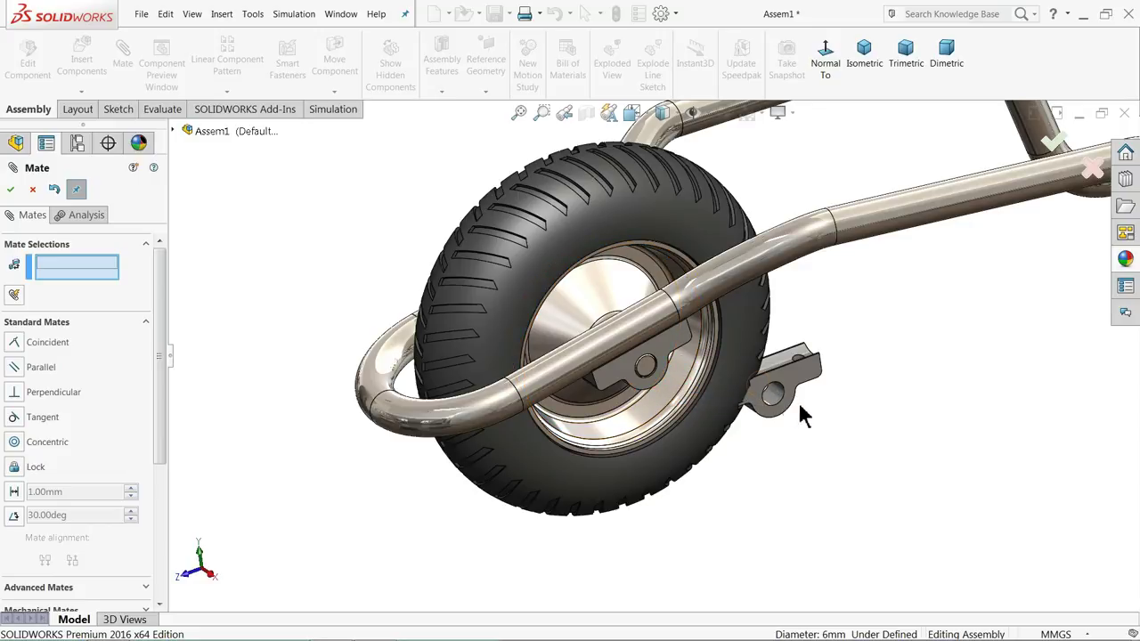
drag(774, 392, 378, 258)
middle_drag(379, 258, 465, 224)
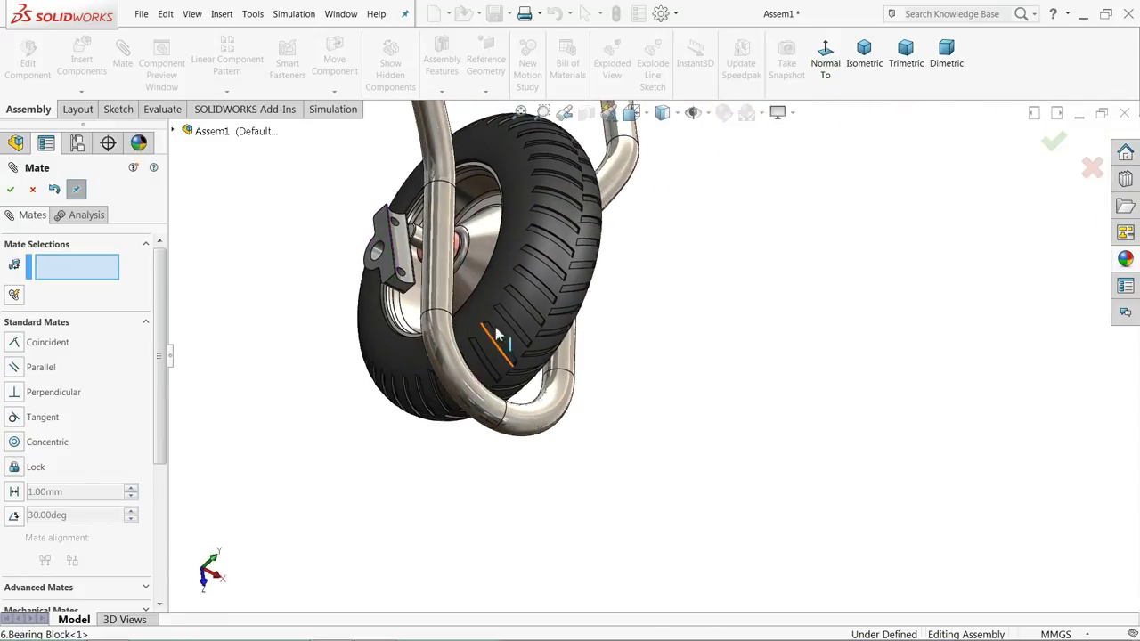
scroll(419, 254, down, 5)
scroll(412, 255, down, 2)
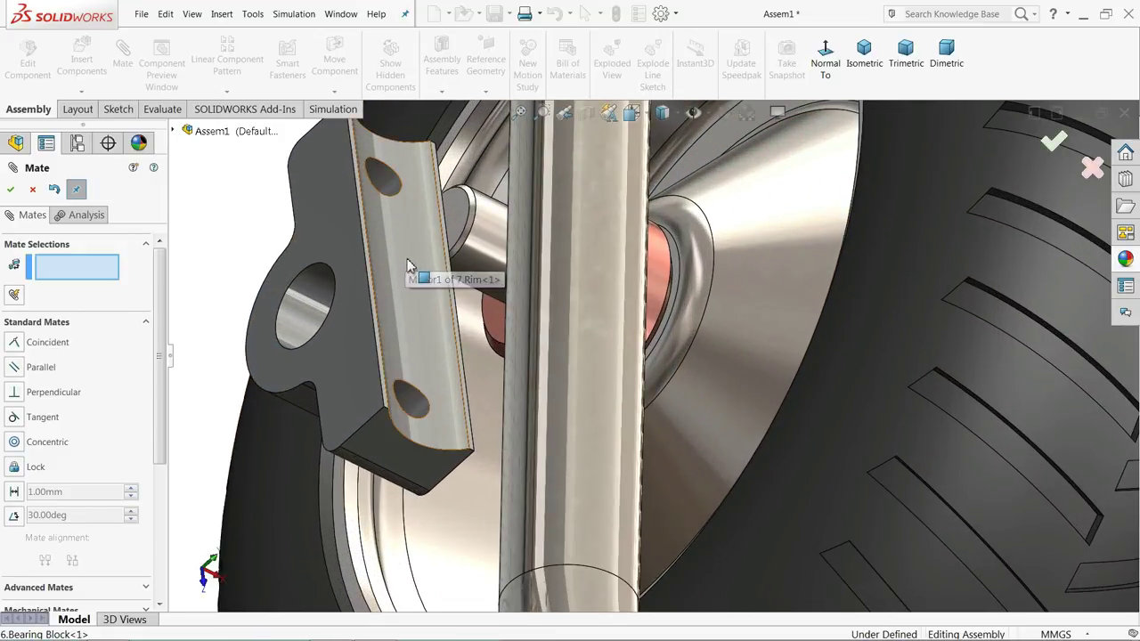
scroll(410, 267, up, 8)
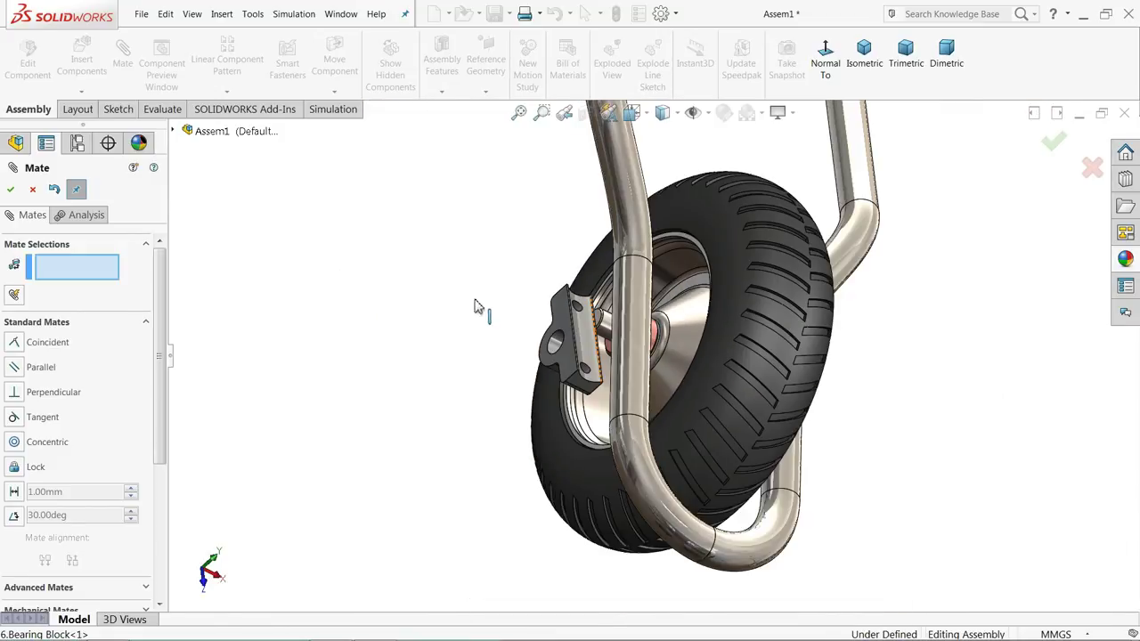
middle_drag(509, 386, 585, 433)
scroll(679, 350, down, 6)
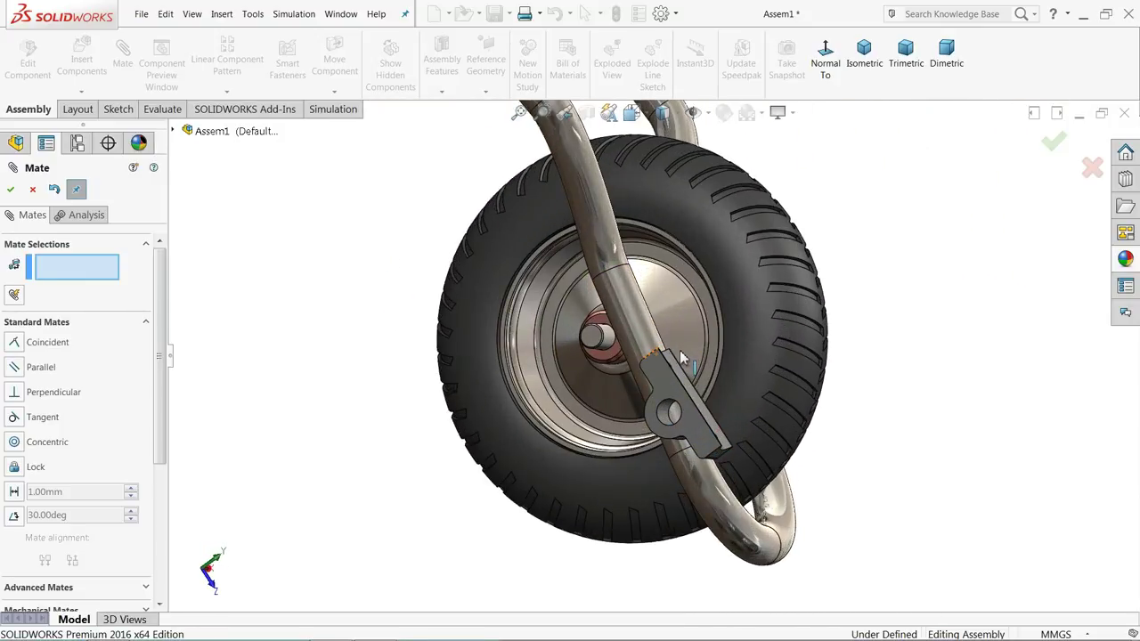
Add a concentric mate between the spindle's cylindrical face and the remaining bearing block's hole
click(499, 312)
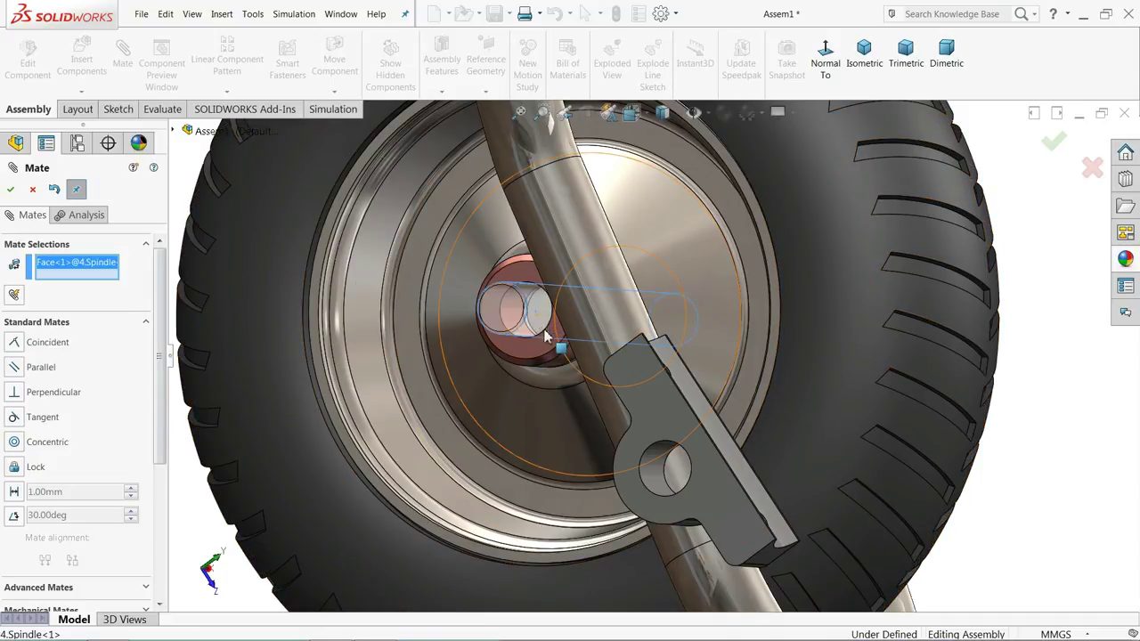
click(651, 477)
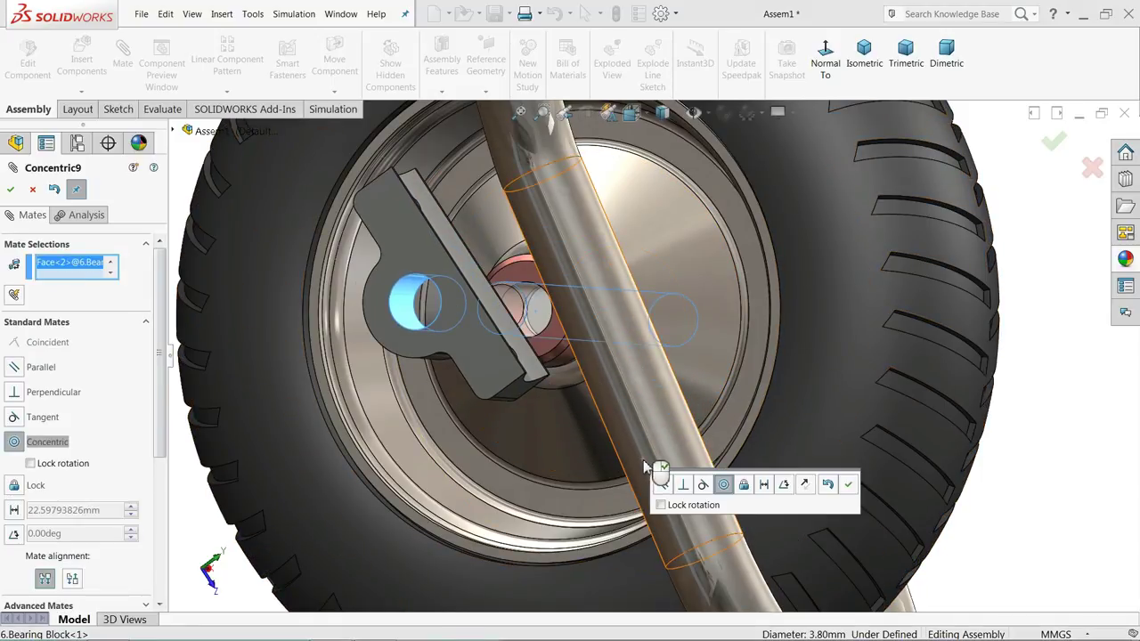
click(846, 490)
Add a coincident mate between the spindle's exposed end face and the second mounted bearing block's outer face
scroll(476, 335, down, 3)
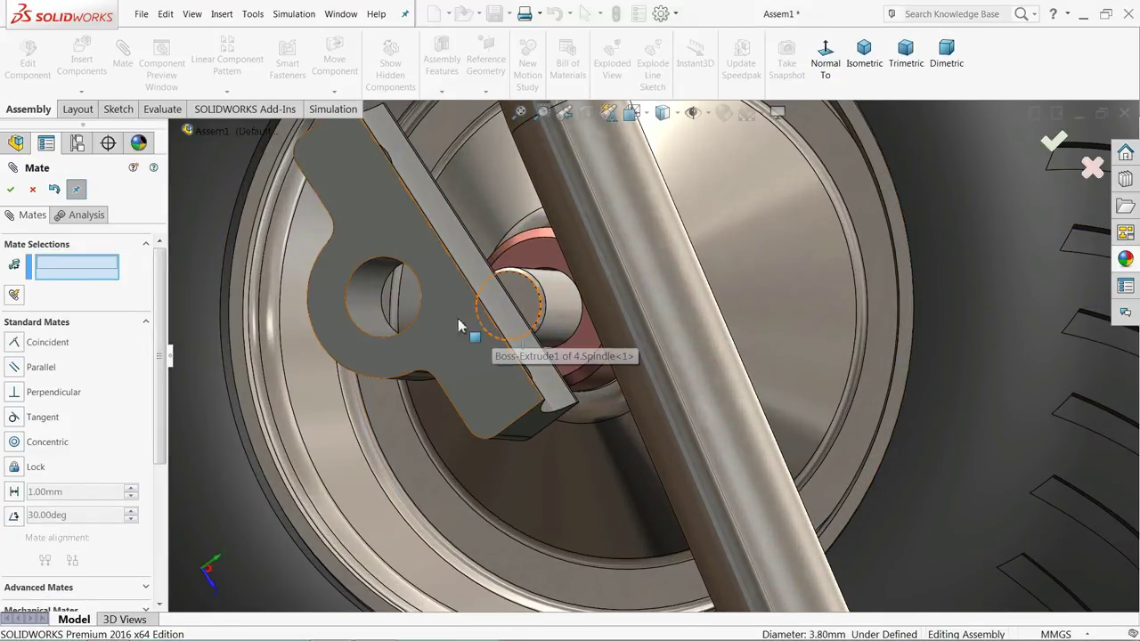
click(528, 298)
click(459, 332)
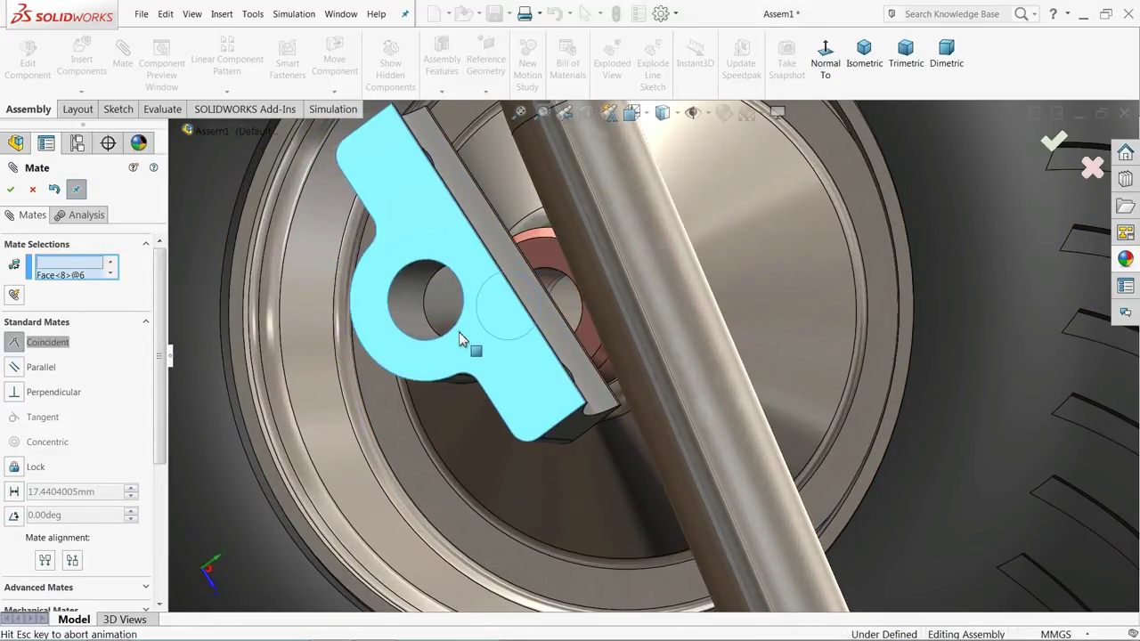
click(441, 297)
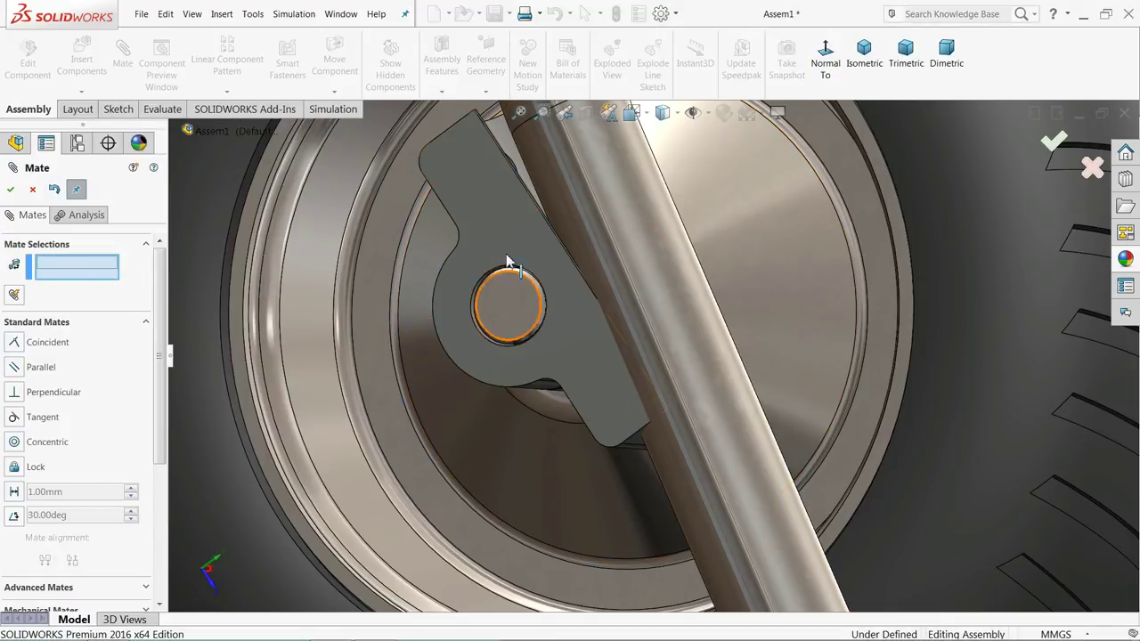
Add a concentric mate between the second mounted bearing block's curved groove and the adjacent frame tube
middle_drag(509, 229, 525, 178)
scroll(513, 147, down, 3)
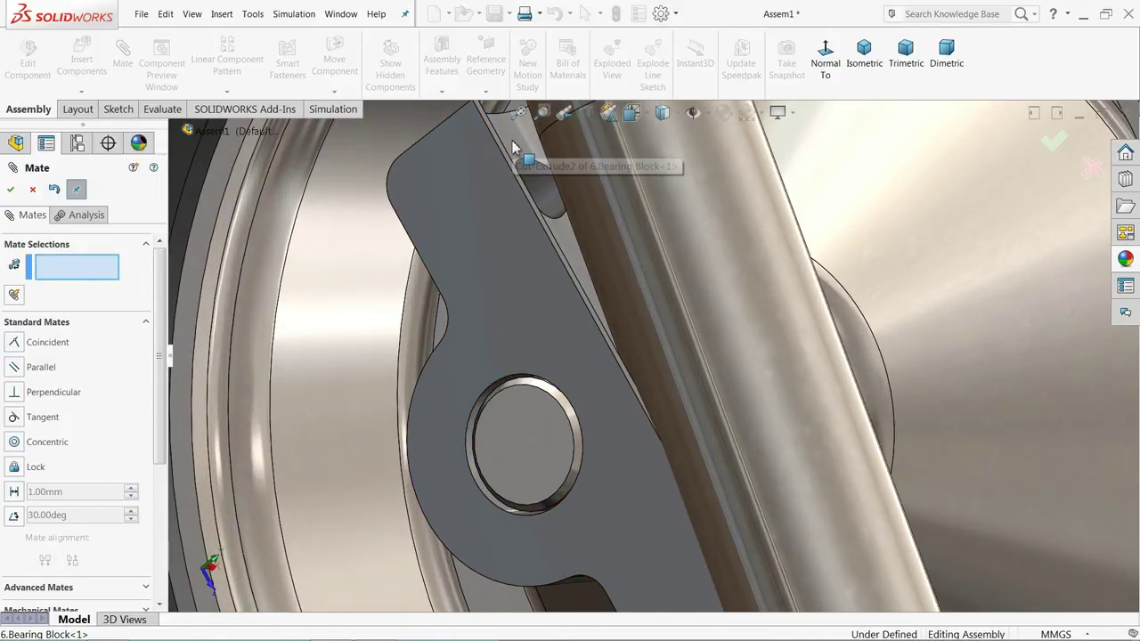
click(514, 148)
scroll(548, 239, up, 3)
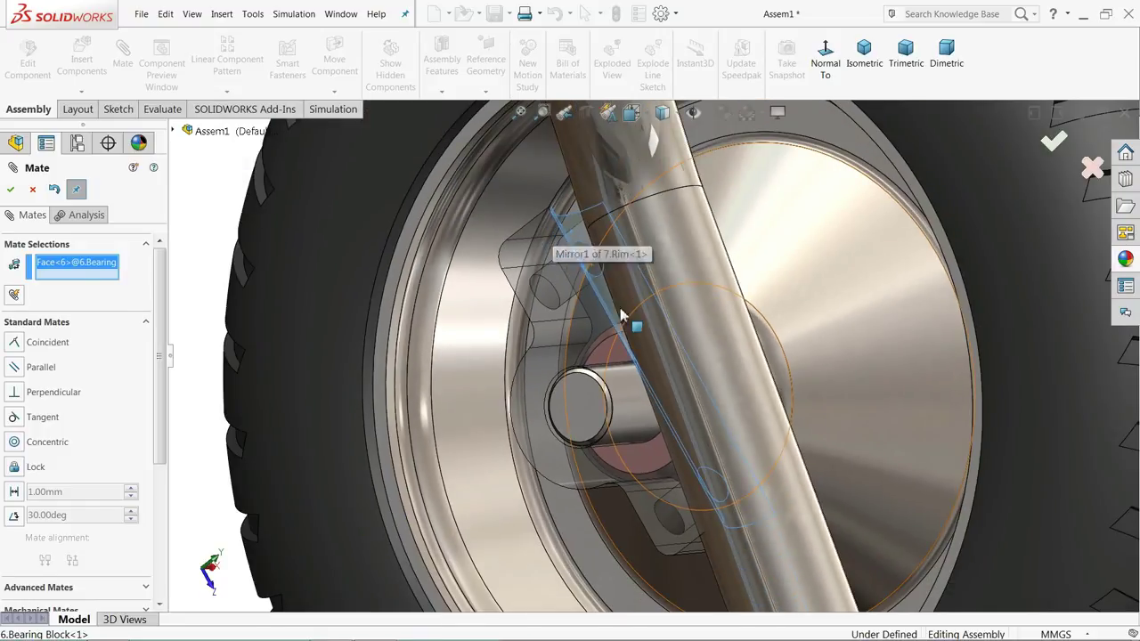
click(702, 331)
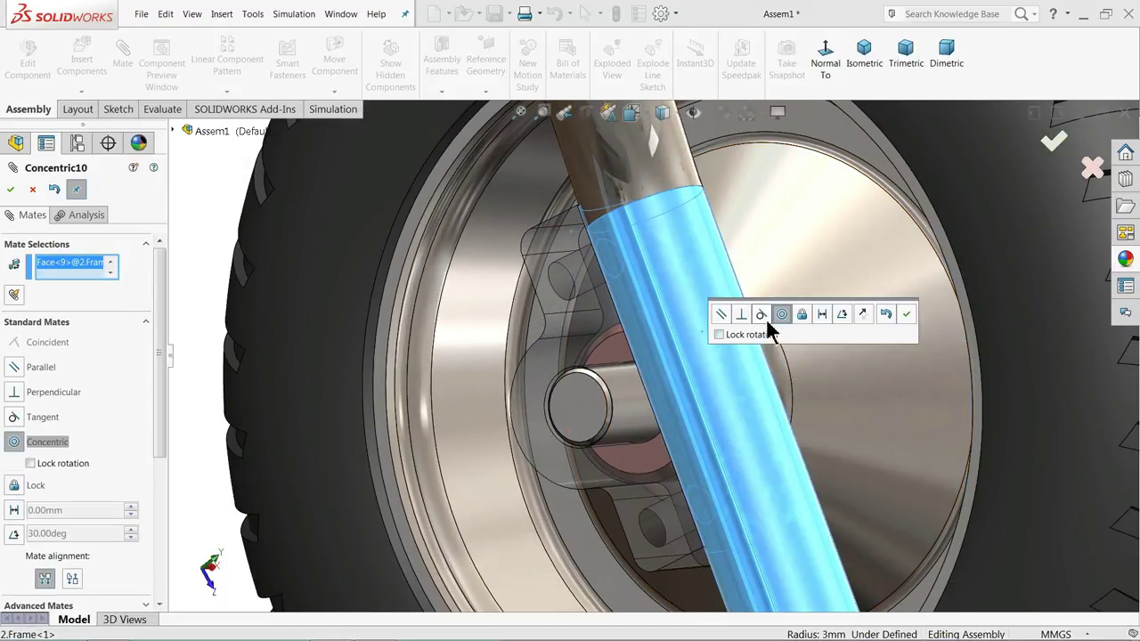
click(909, 315)
Finish mating and collapse the 8.Tyre component's entries in the assembly tree
scroll(891, 318, up, 8)
middle_drag(591, 398, 662, 361)
scroll(662, 362, up, 3)
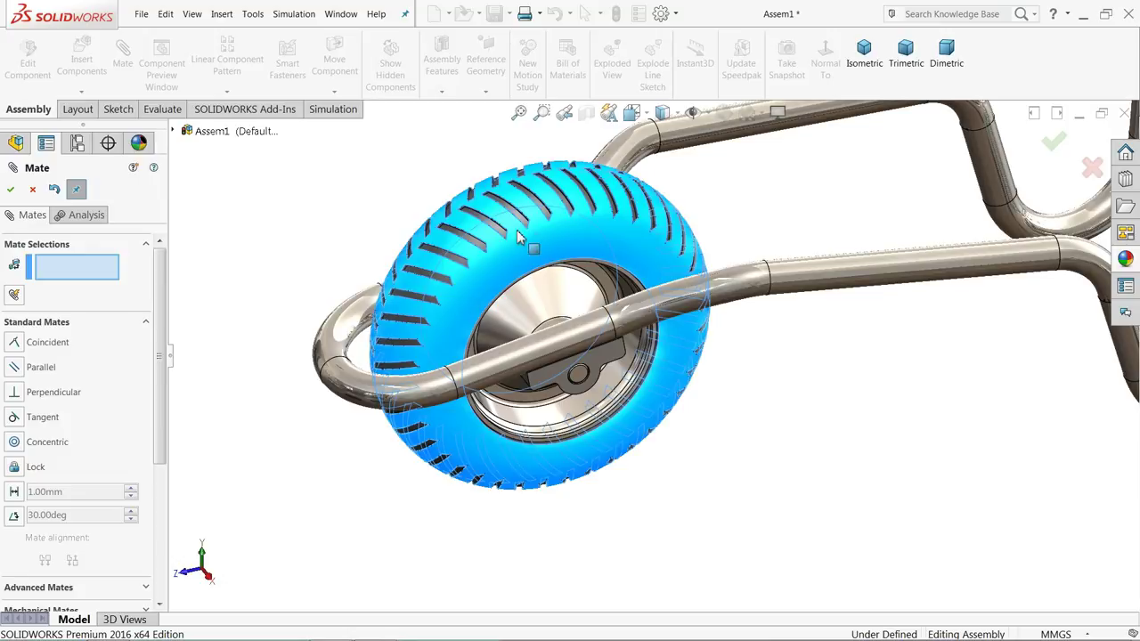
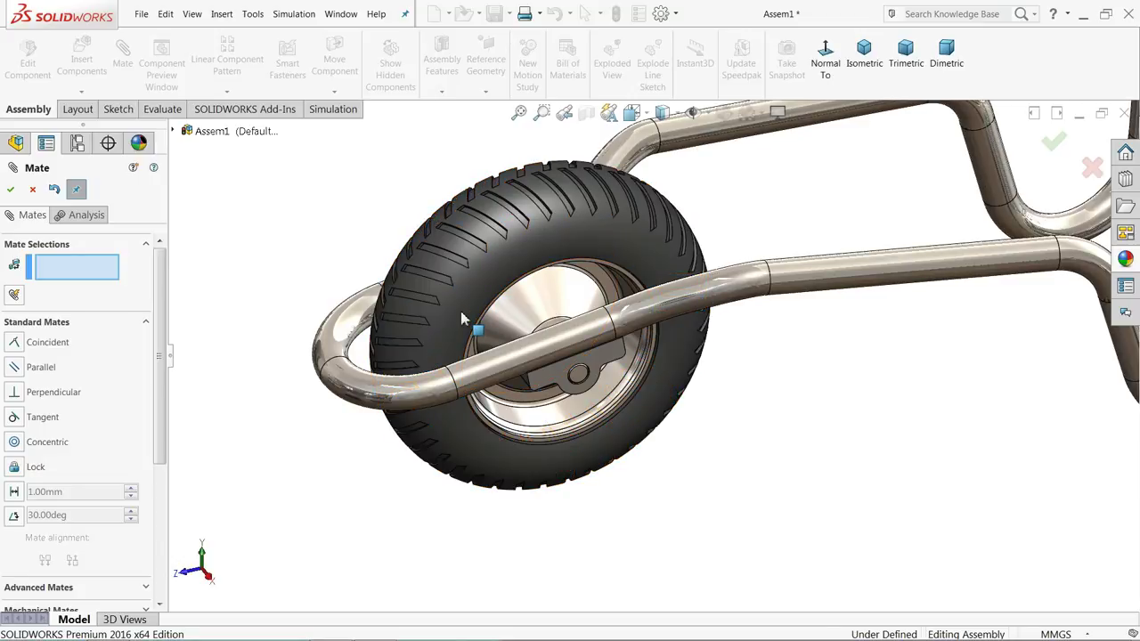
click(32, 191)
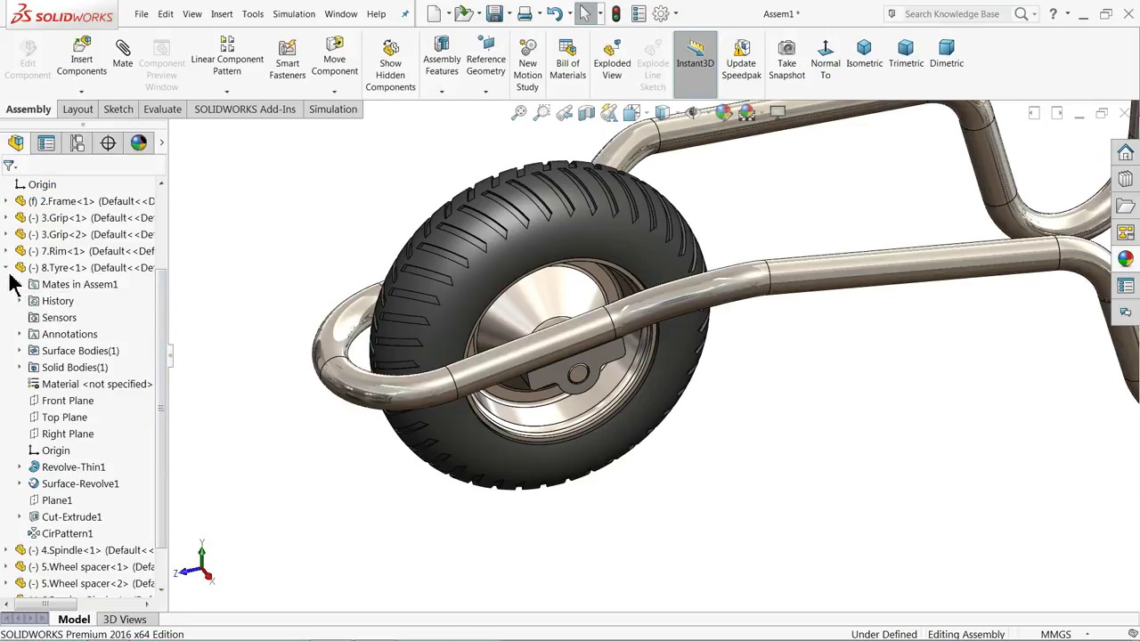
click(7, 269)
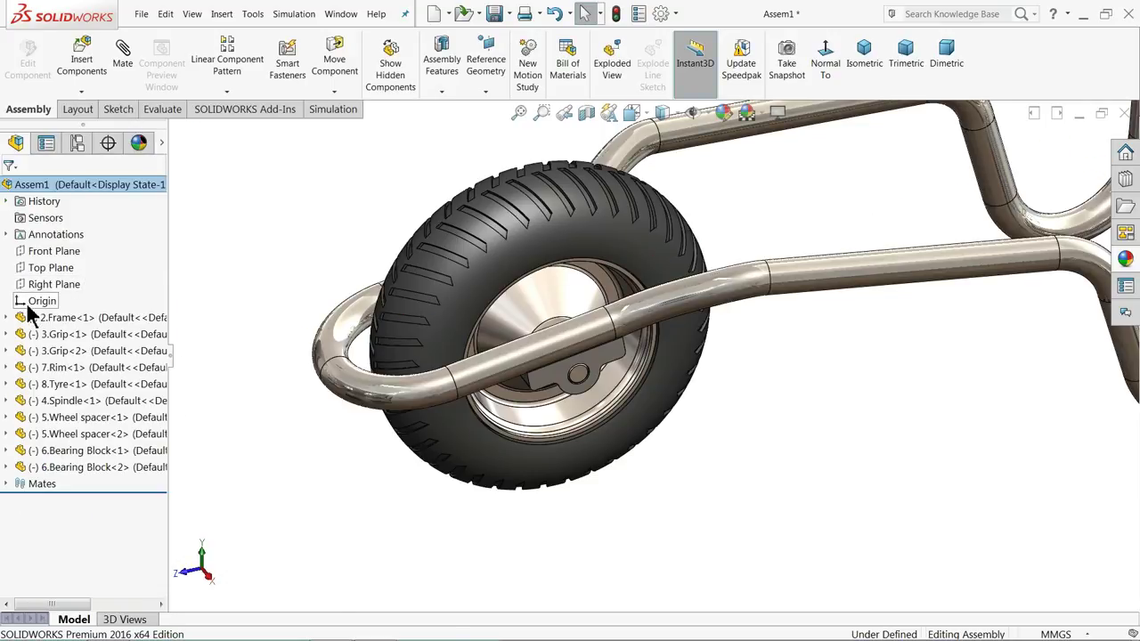
Delete the Coincident6 mate that ties the tyre to the frame's plane
click(479, 272)
click(7, 384)
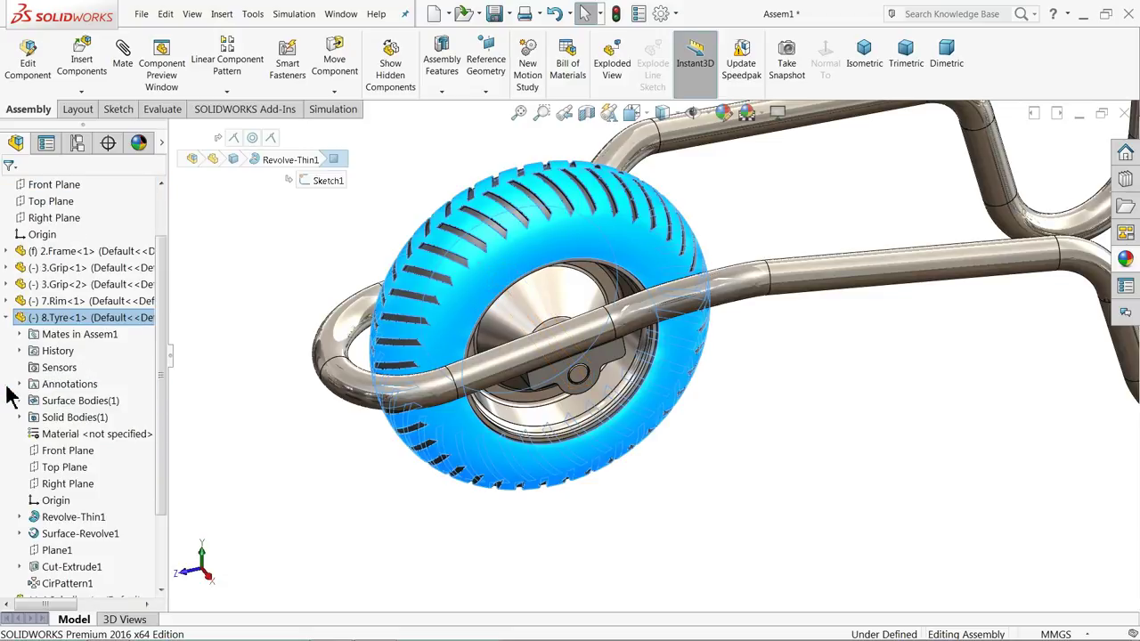
click(21, 335)
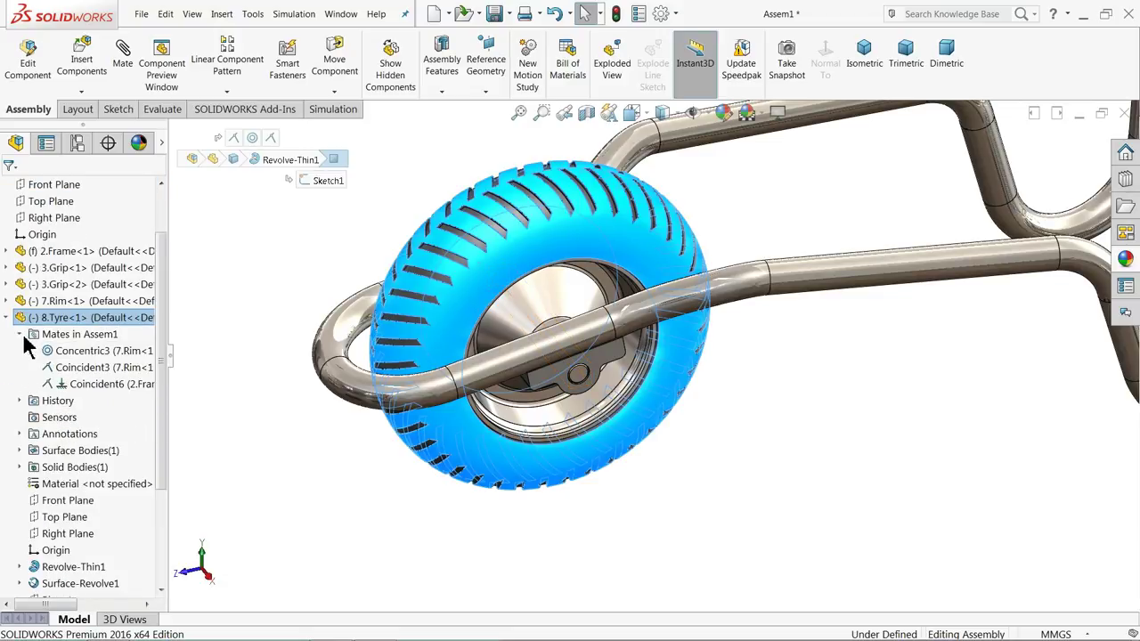
click(78, 388)
scroll(80, 396, up, 2)
scroll(330, 387, up, 3)
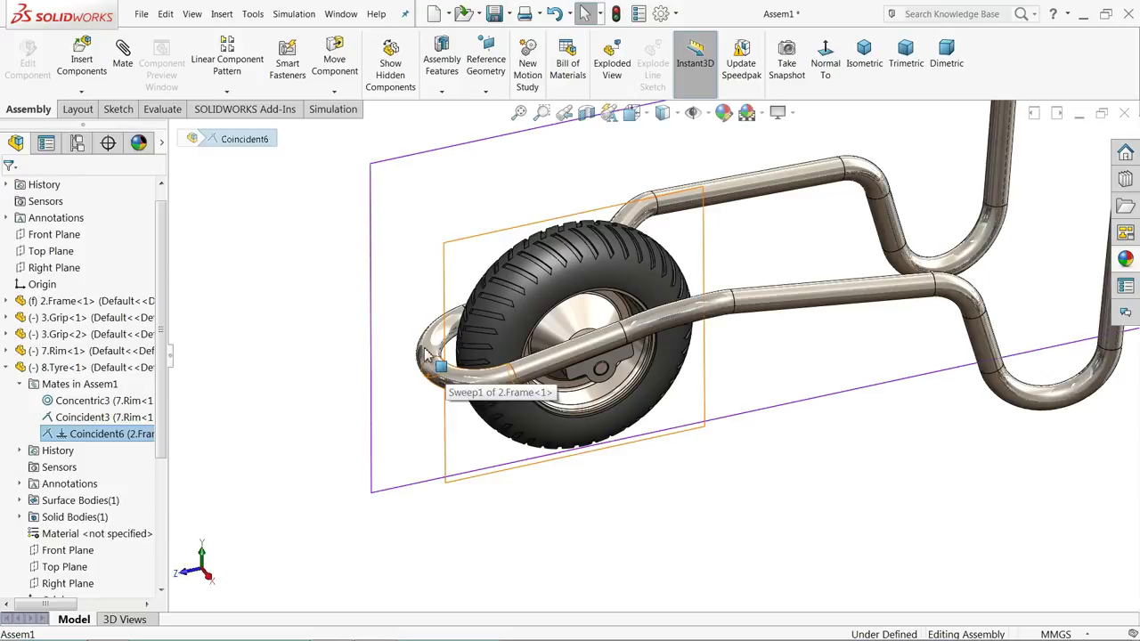
mouse_move(415, 311)
middle_down()
mouse_move(455, 335)
mouse_move(422, 326)
middle_up()
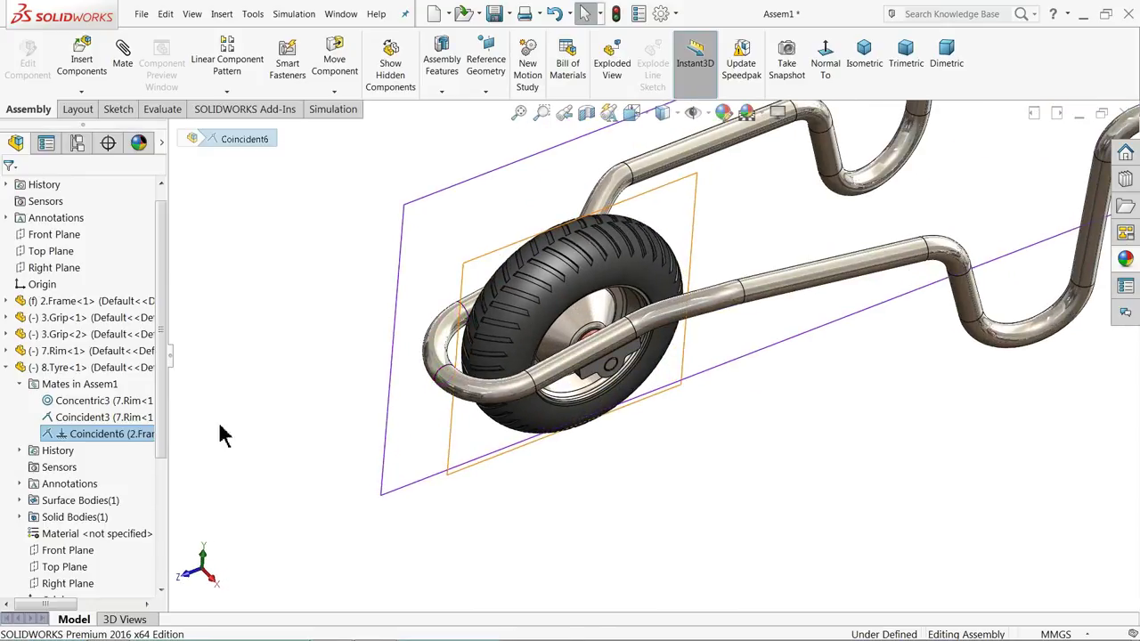
right_click(80, 433)
click(112, 431)
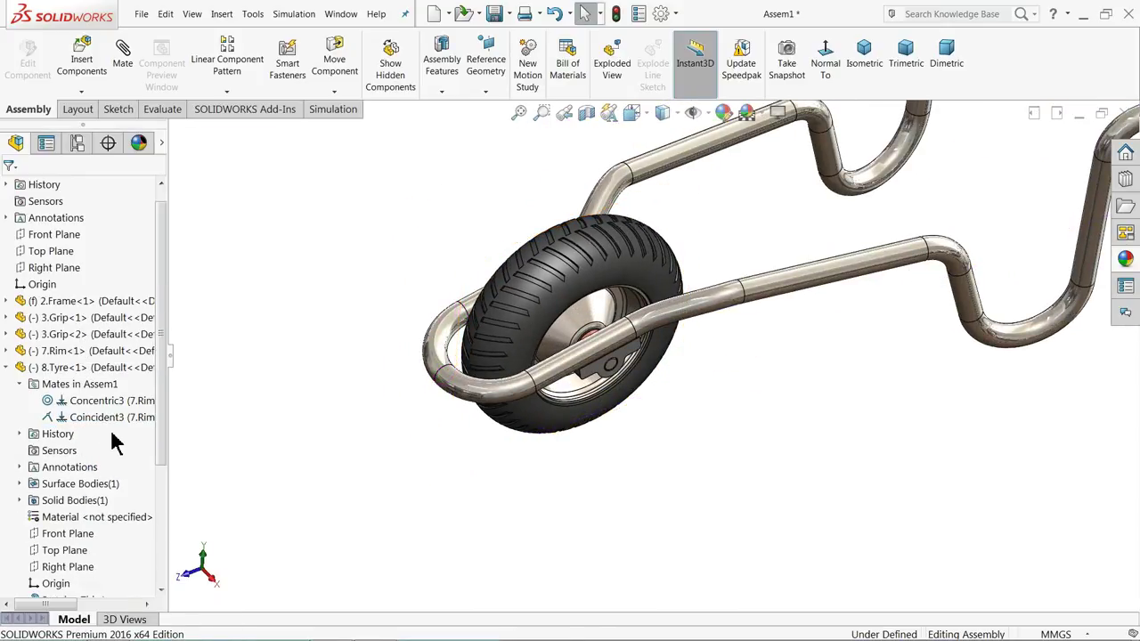
click(6, 368)
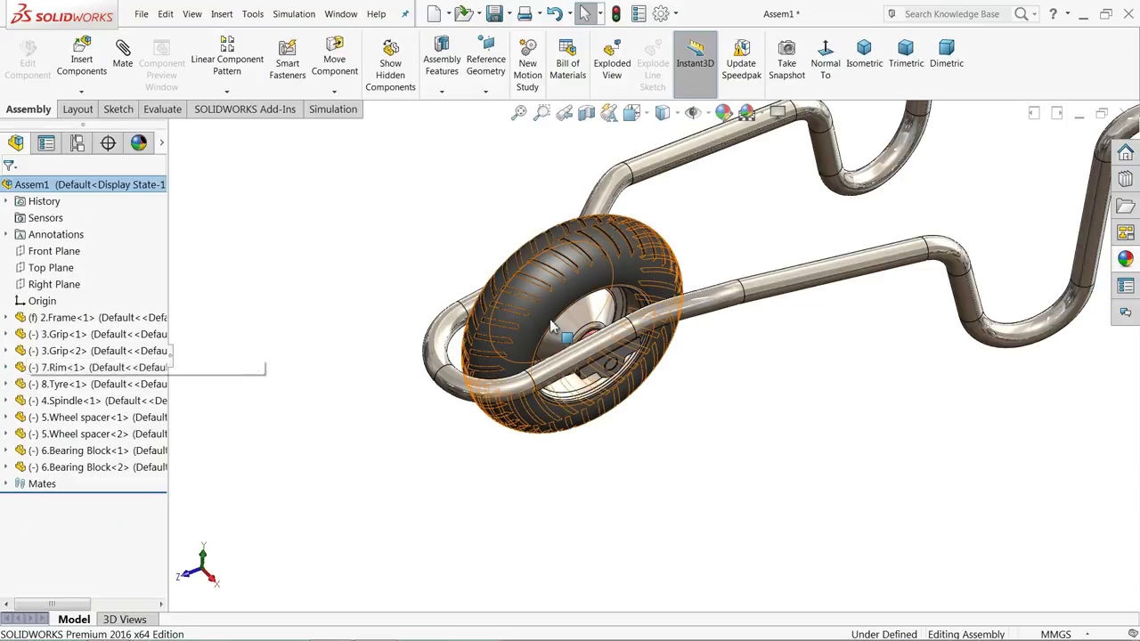
Move the tyre sideways between the frame tubes to check the wheel's freedom of movement
click(564, 291)
drag(564, 292, 550, 286)
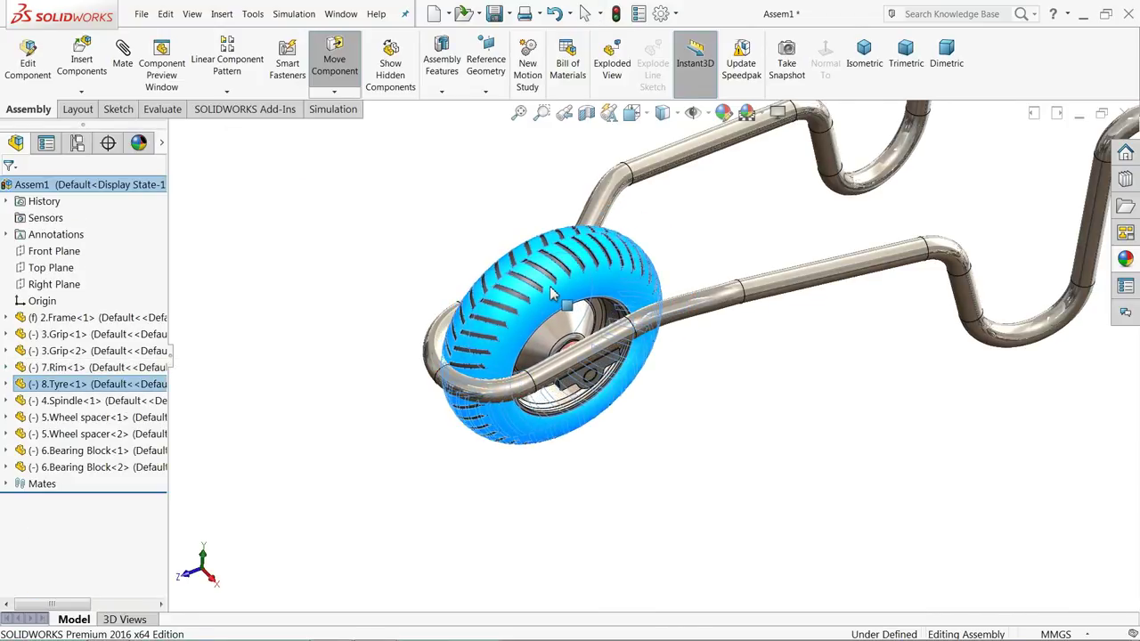
click(347, 268)
scroll(499, 329, down, 3)
middle_drag(499, 330, 605, 288)
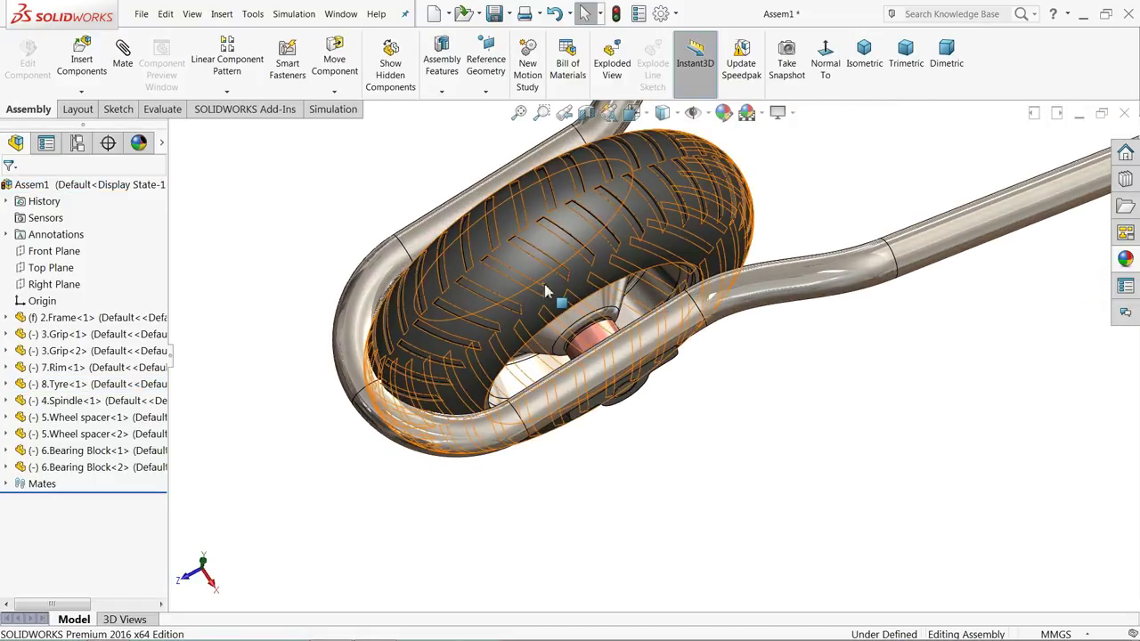
drag(544, 284, 559, 285)
Examine the bearing block's mounting holes and its seat against the frame tube from the wheel's underside
middle_drag(546, 287, 305, 198)
scroll(702, 334, down, 5)
scroll(702, 334, up, 5)
middle_drag(666, 221, 588, 161)
scroll(588, 158, down, 3)
click(588, 157)
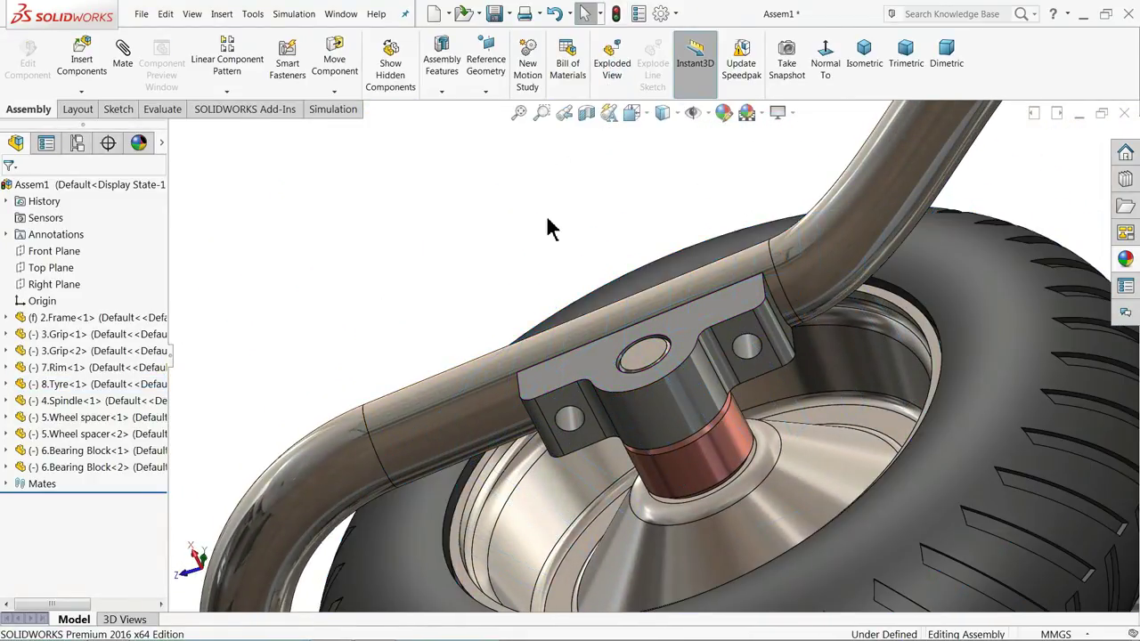
scroll(547, 227, up, 5)
scroll(659, 294, down, 5)
middle_drag(679, 271, 681, 219)
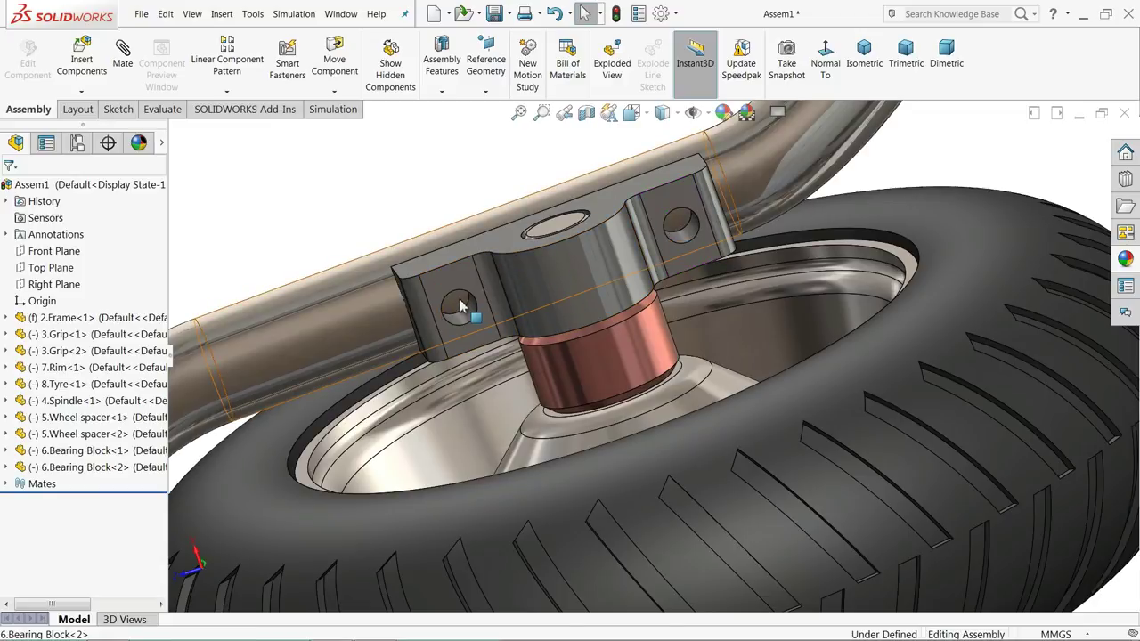
middle_drag(454, 306, 438, 223)
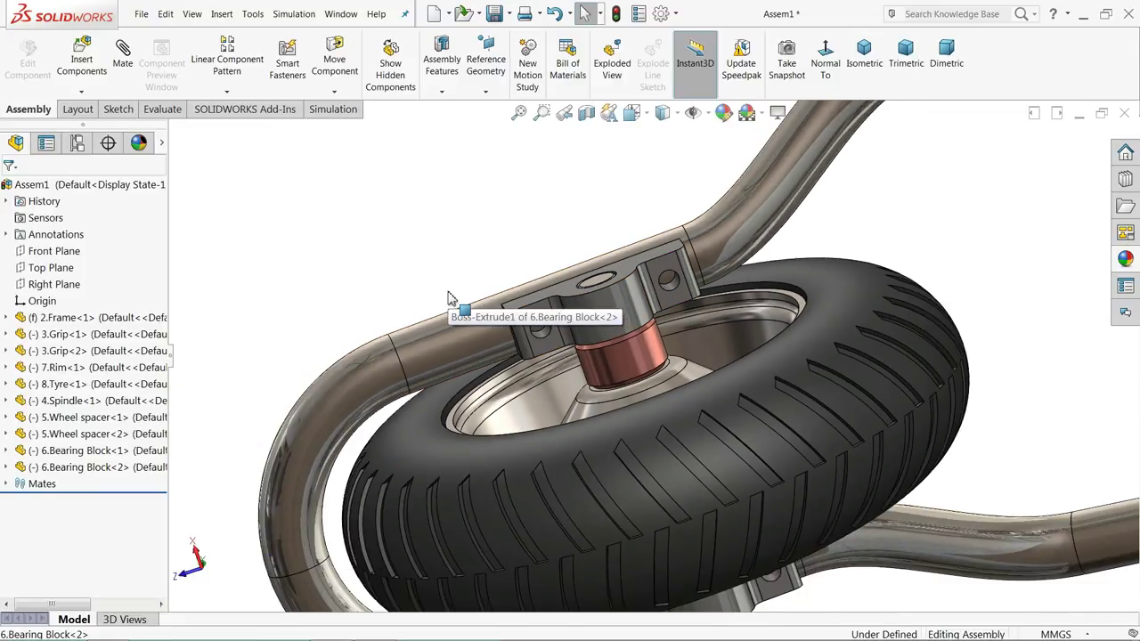
middle_drag(620, 295, 673, 299)
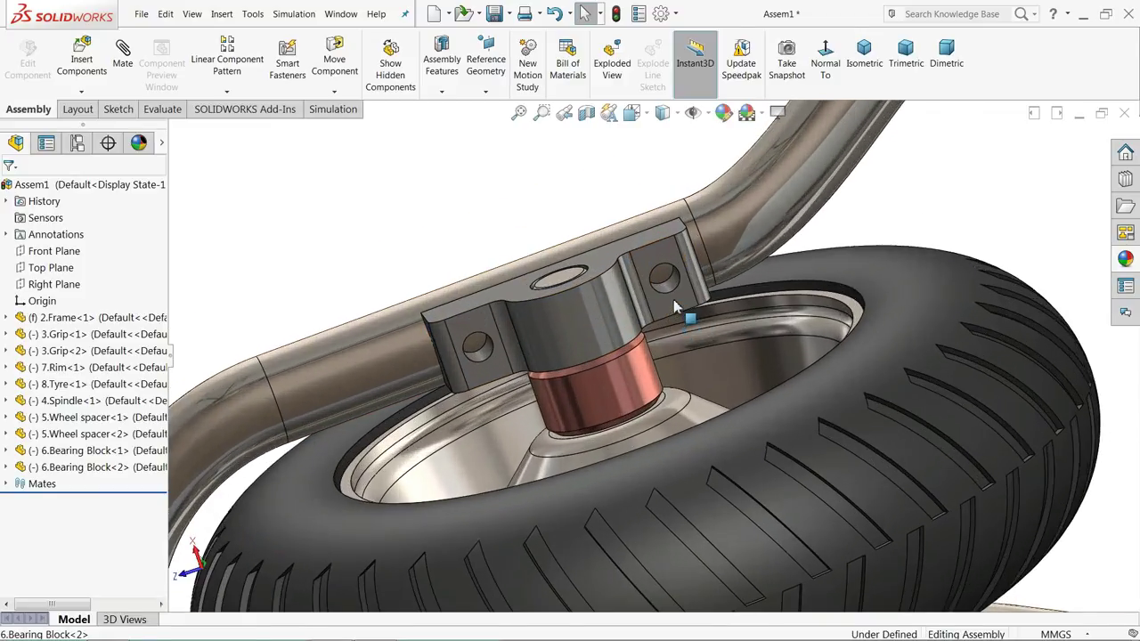
Open the frame for in-context editing, rebuilding and saving the assembly as Wheel barrow Assembly, and leave its Sweep1 definition
click(720, 225)
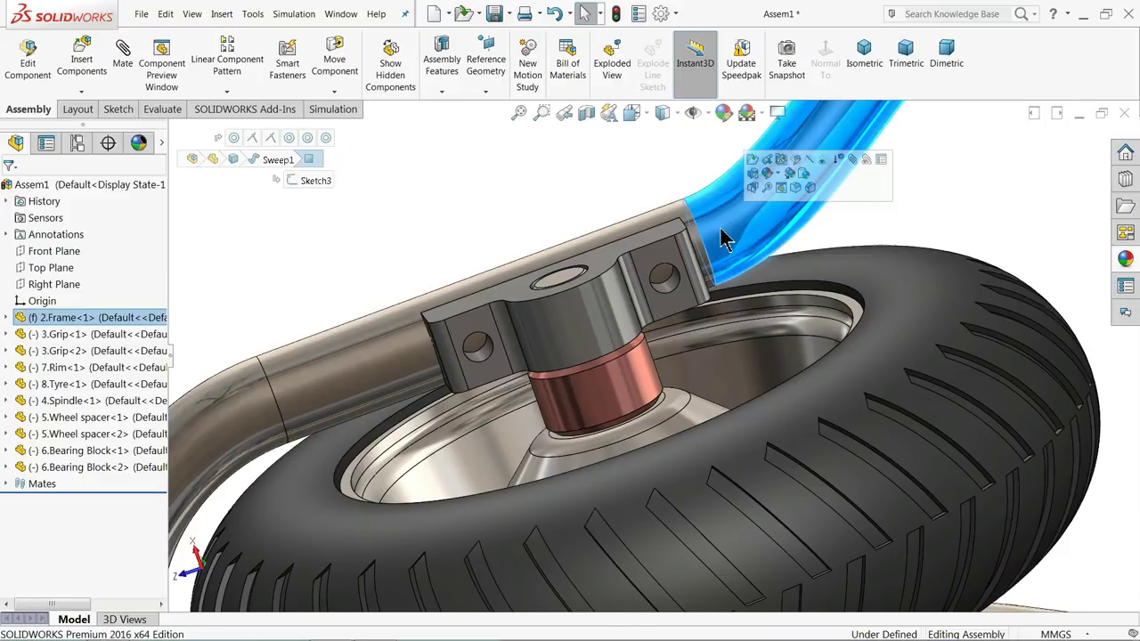
click(755, 179)
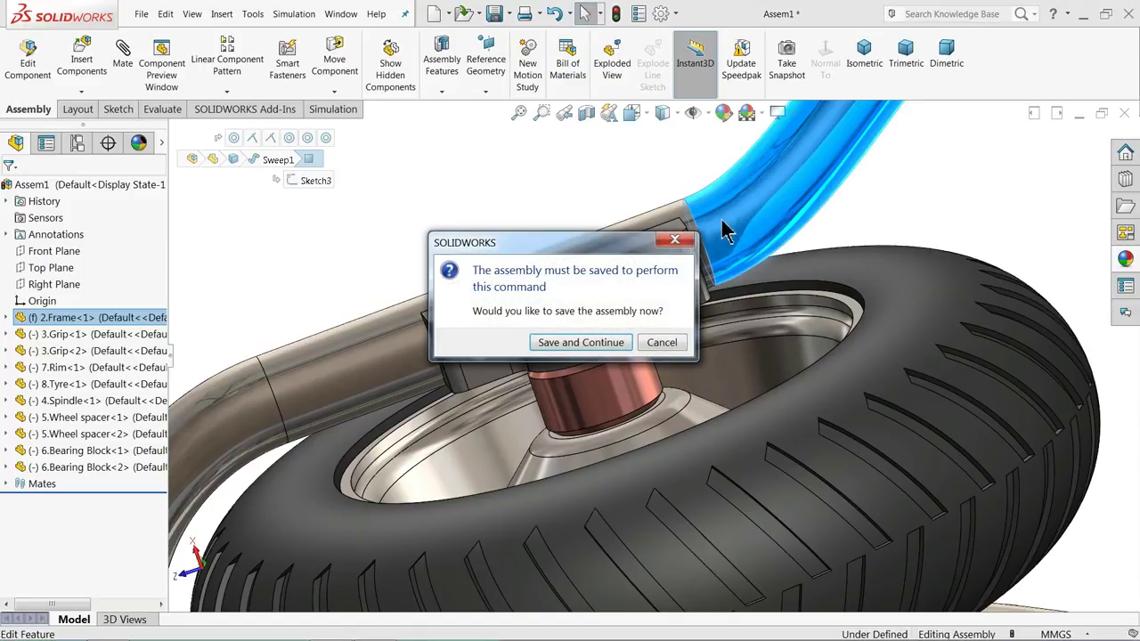
click(603, 347)
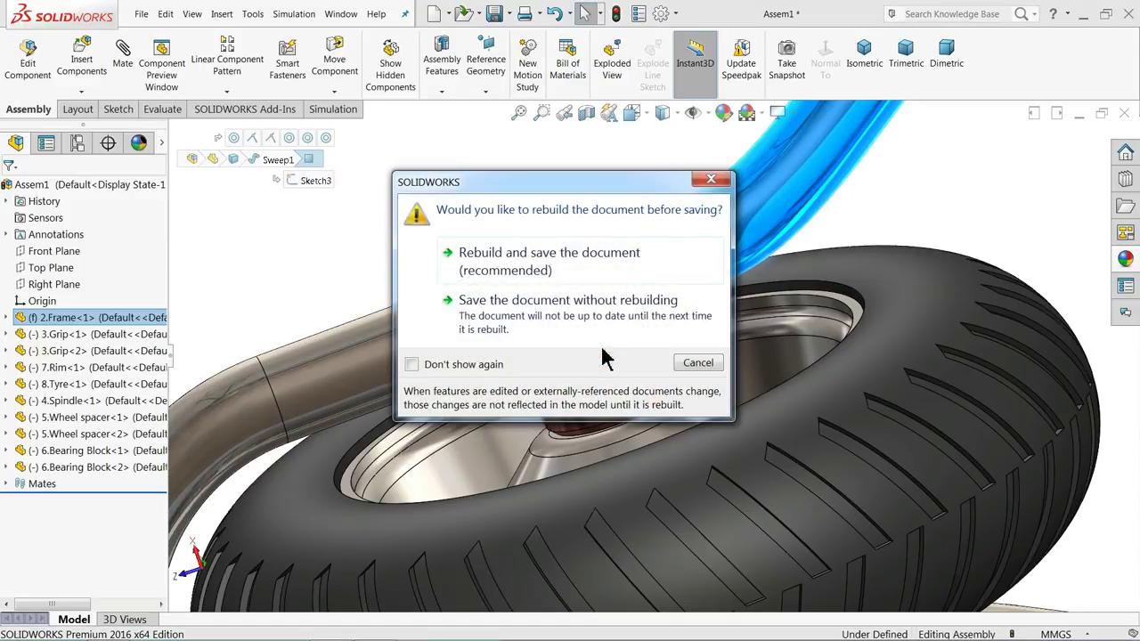
click(522, 263)
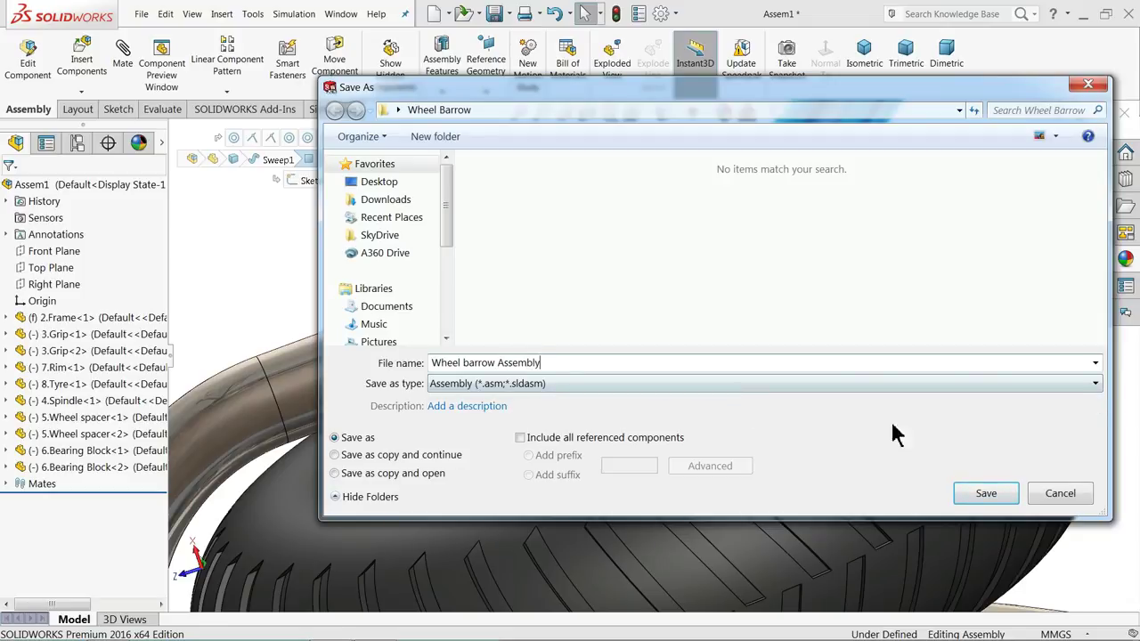
click(987, 495)
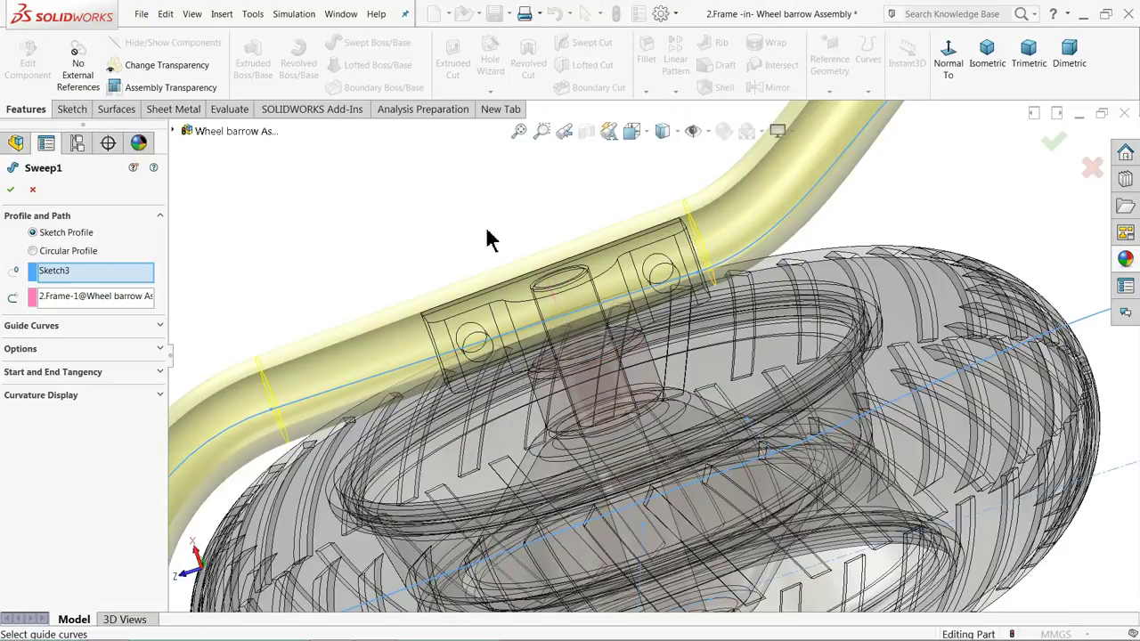
mouse_move(488, 238)
middle_down()
mouse_move(507, 258)
mouse_move(493, 252)
middle_up()
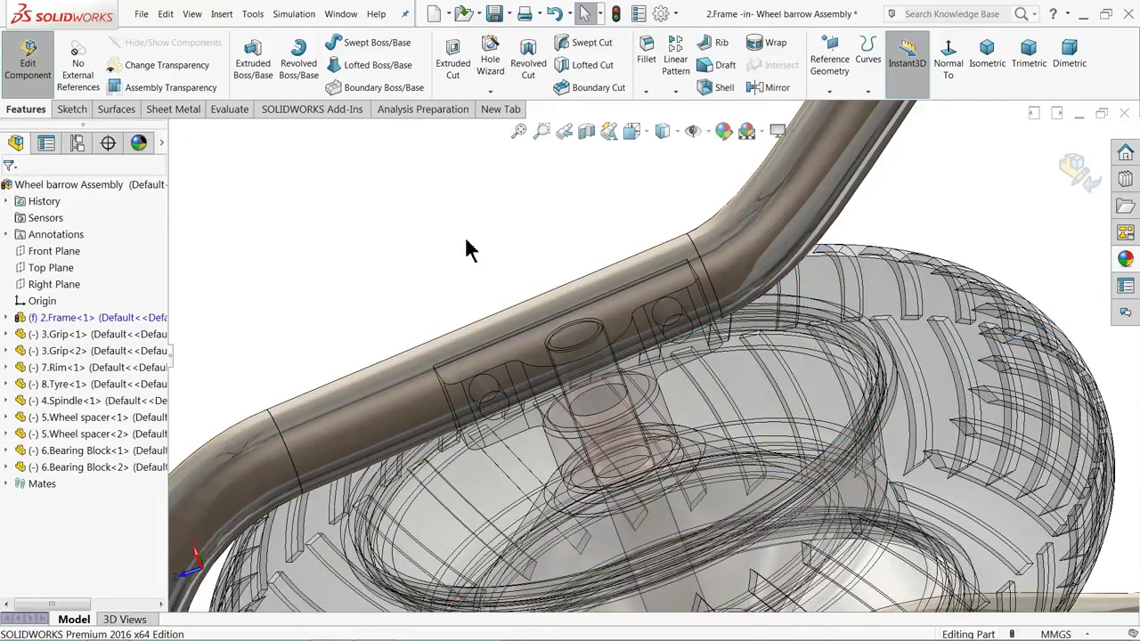
Start a frame sketch on the flat face around one mounting hole of bearing block 6.Bearing Block<2>
scroll(466, 247, up, 5)
scroll(504, 297, up, 3)
middle_drag(537, 315, 545, 382)
scroll(688, 440, down, 10)
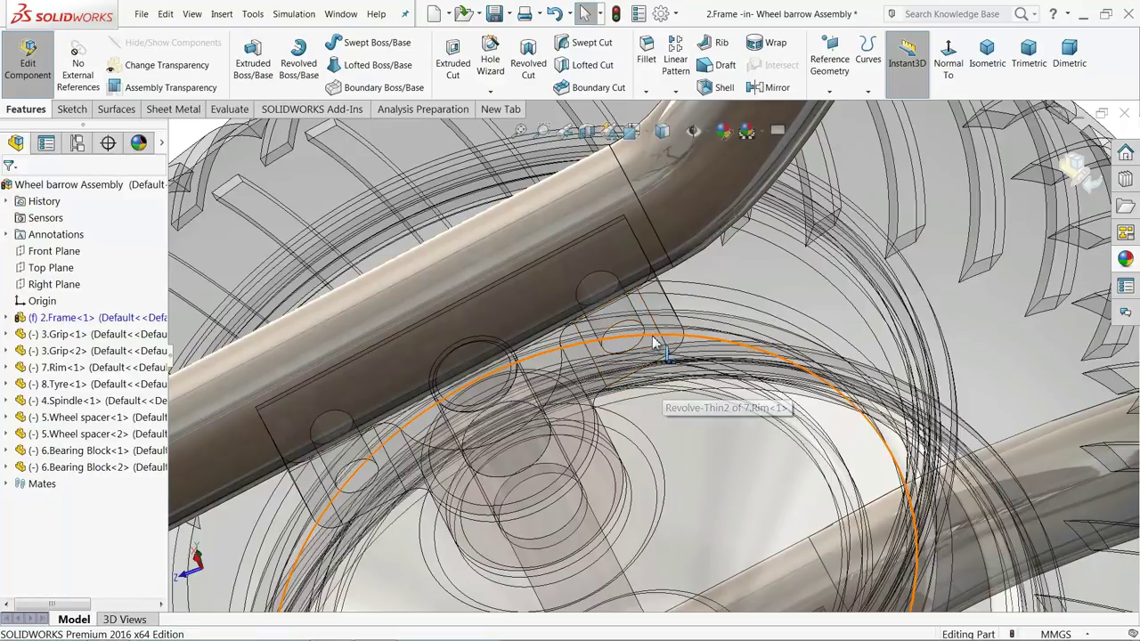
middle_drag(655, 343, 637, 321)
click(611, 368)
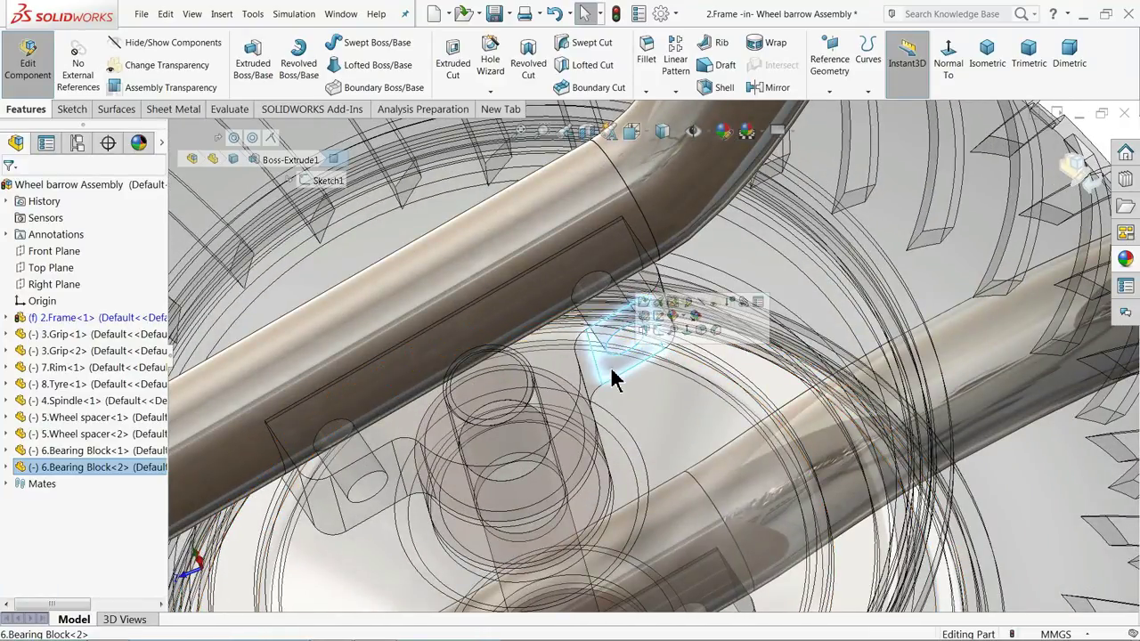
click(658, 331)
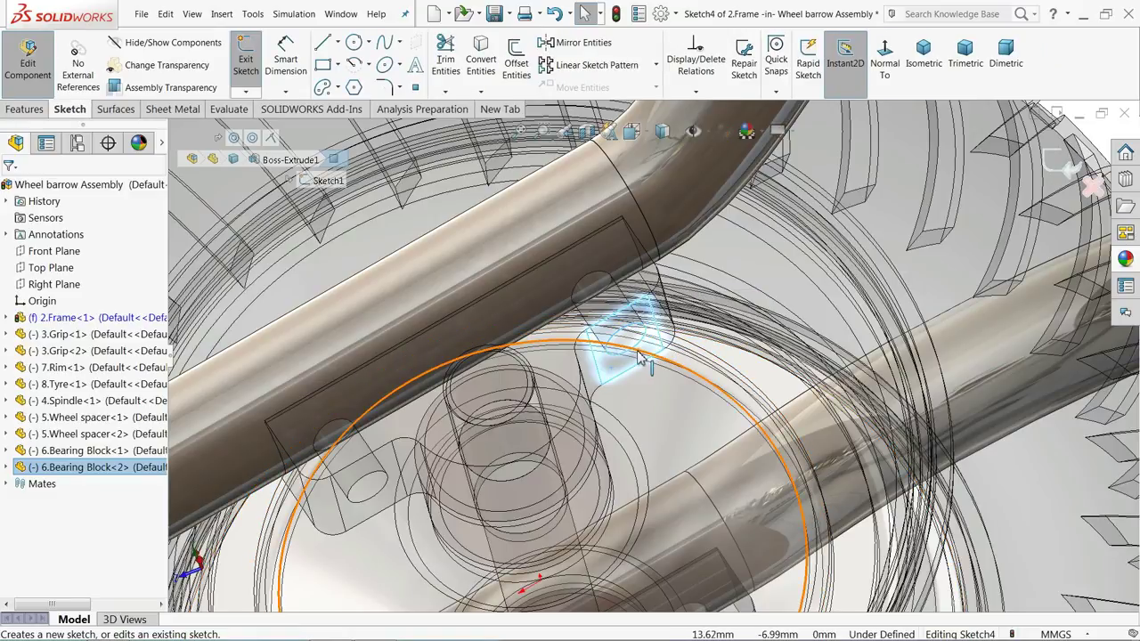
Convert the circular edges of the bearing block's two mounting holes into sketch entities
click(628, 340)
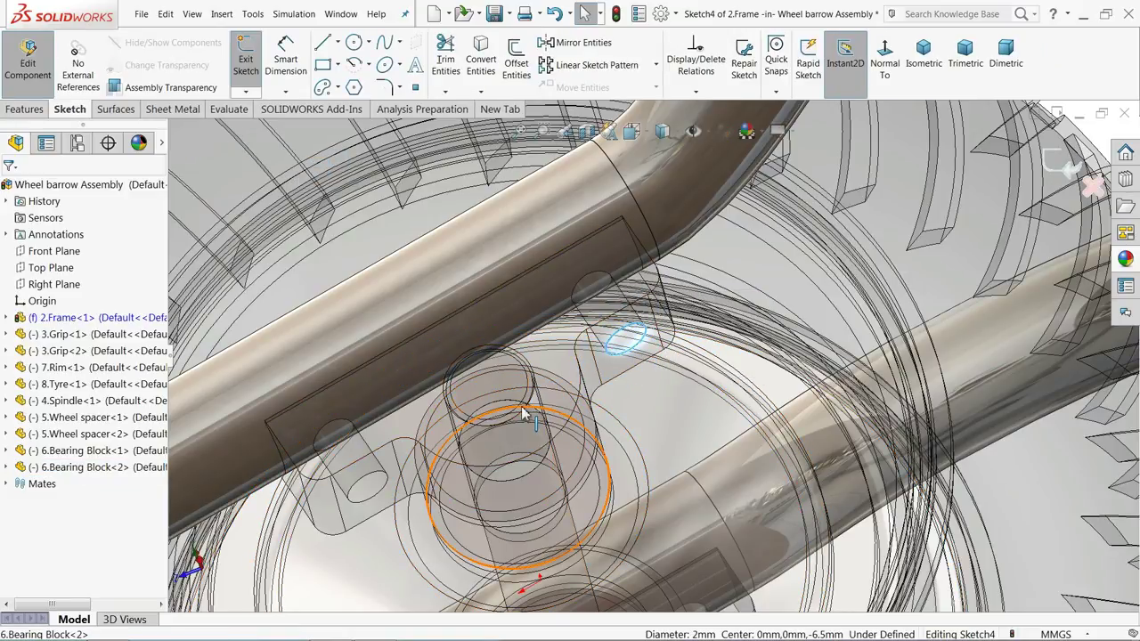
click(373, 502)
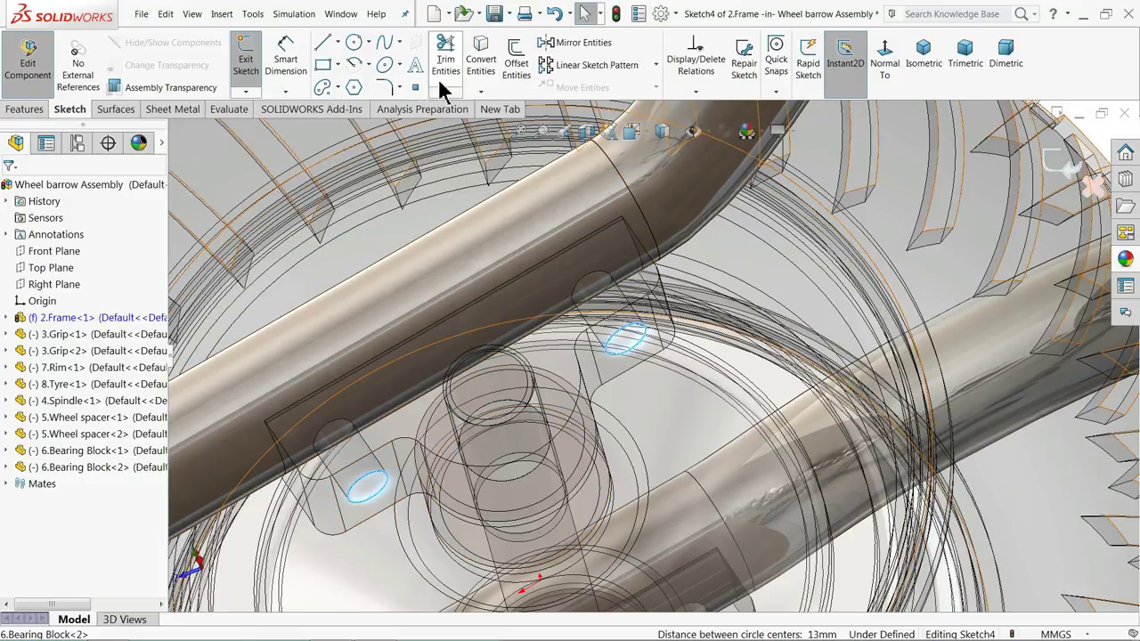
click(482, 69)
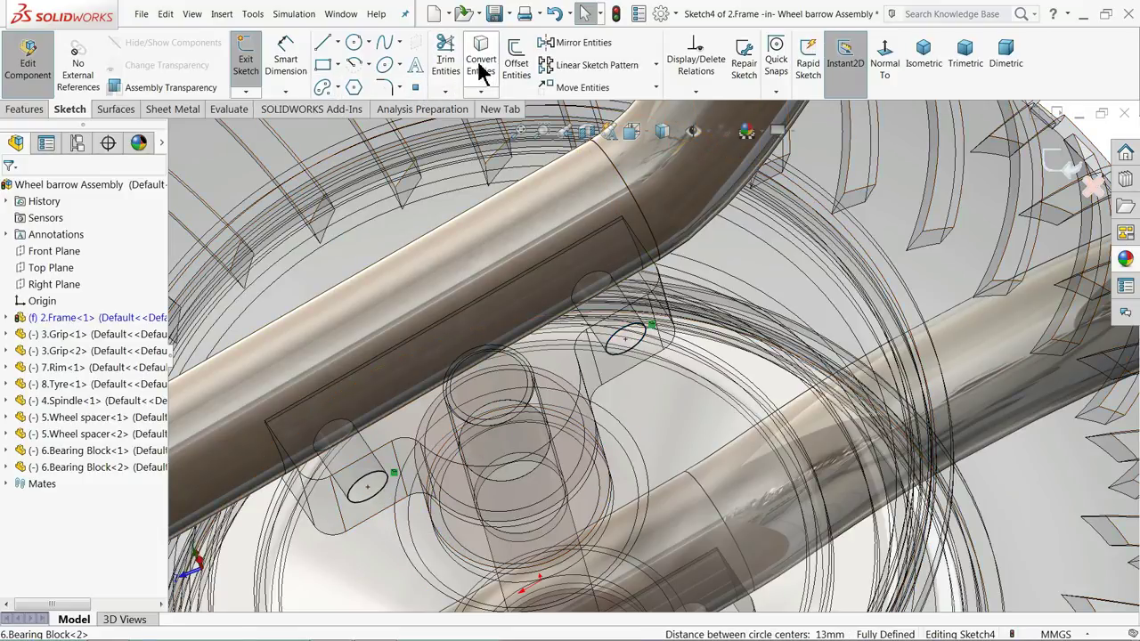
click(39, 114)
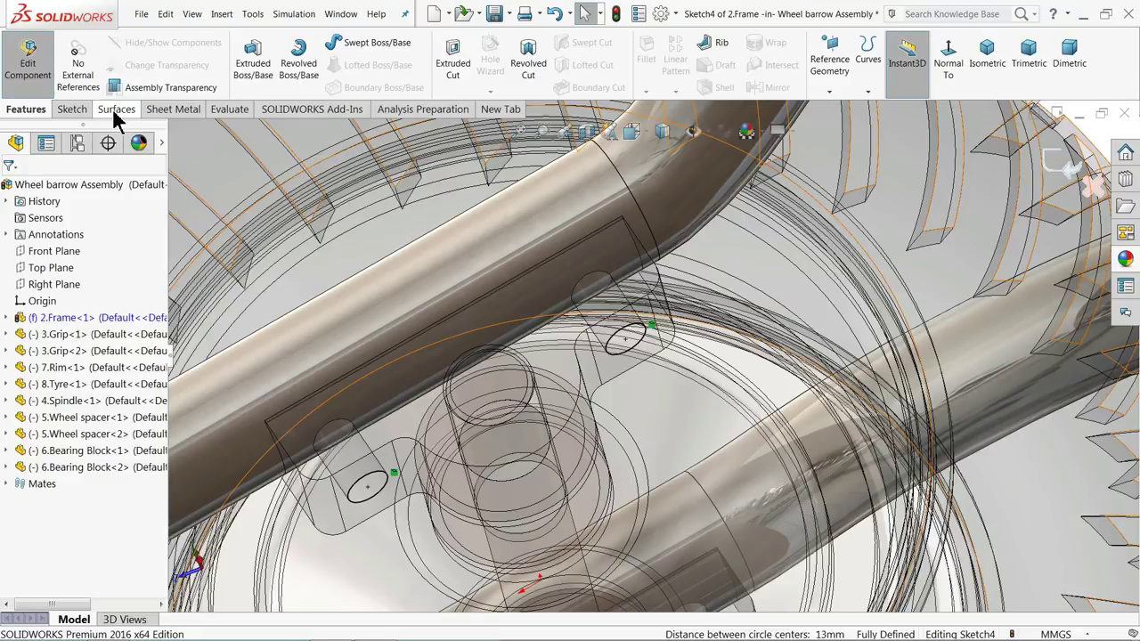
click(73, 114)
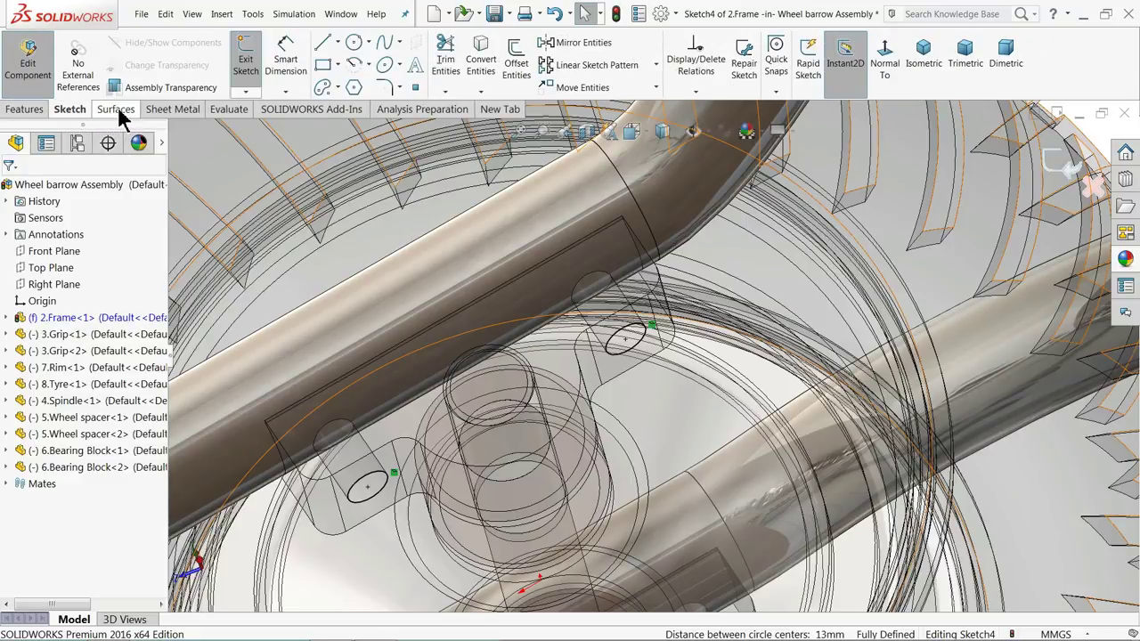
click(117, 112)
click(27, 113)
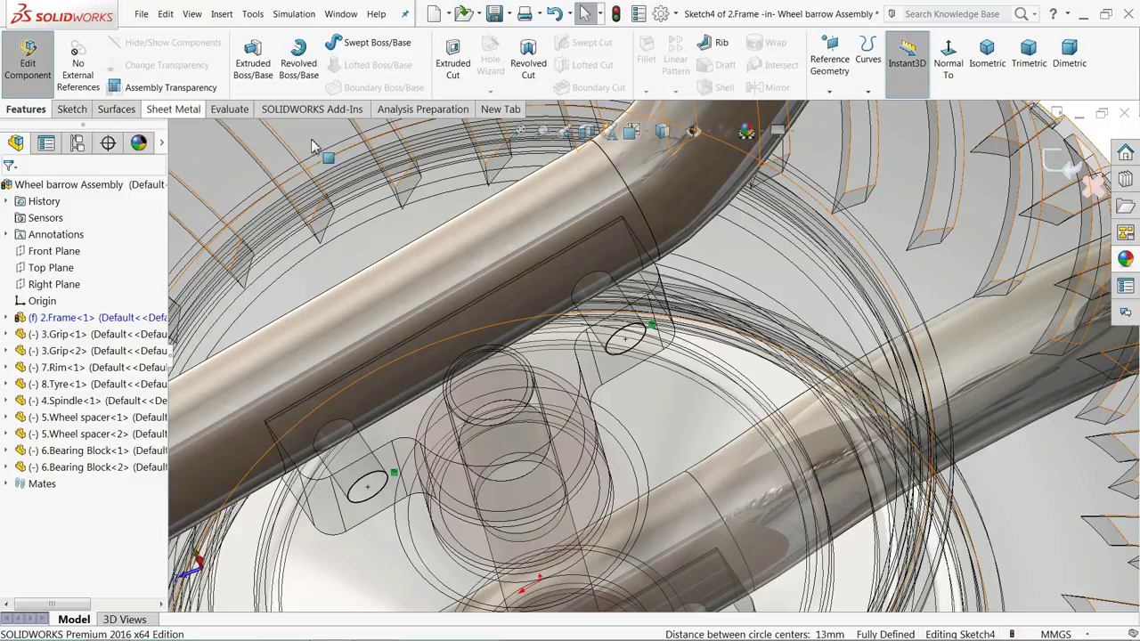
scroll(472, 234, up, 4)
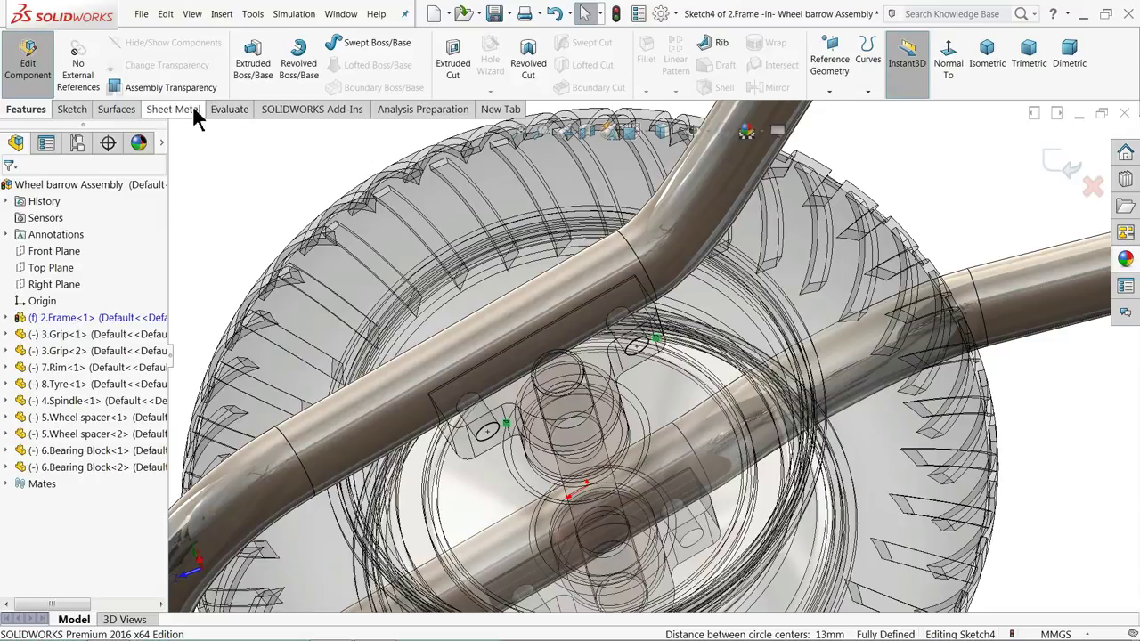
click(191, 109)
click(107, 110)
click(70, 110)
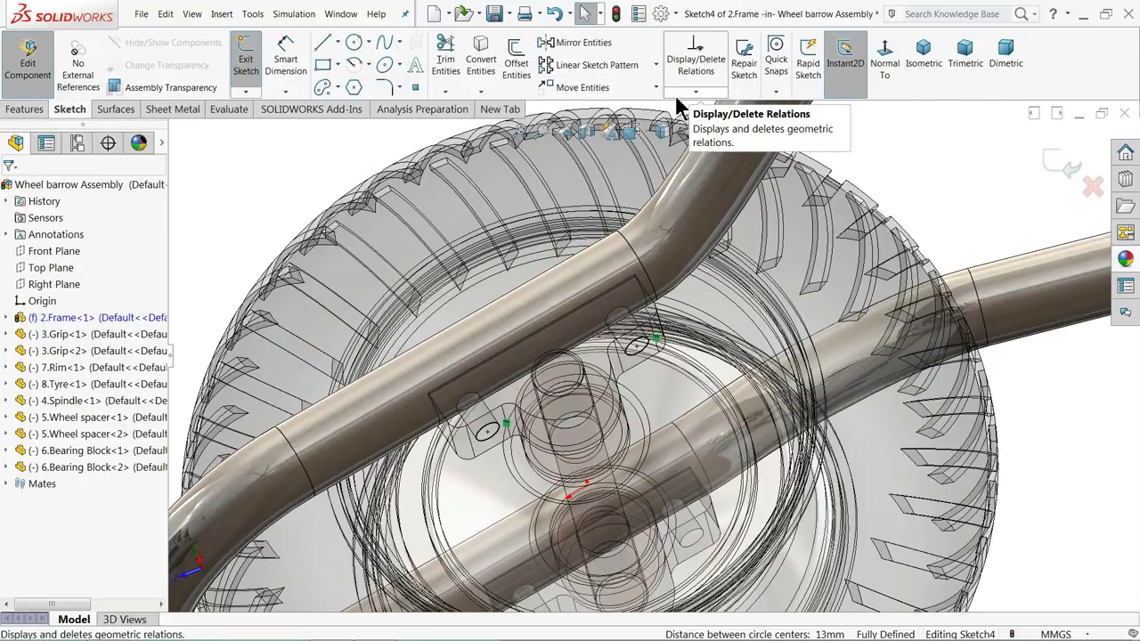
Cut-extrude the two converted circles through the frame tube with a blind depth of 20 mm
click(223, 15)
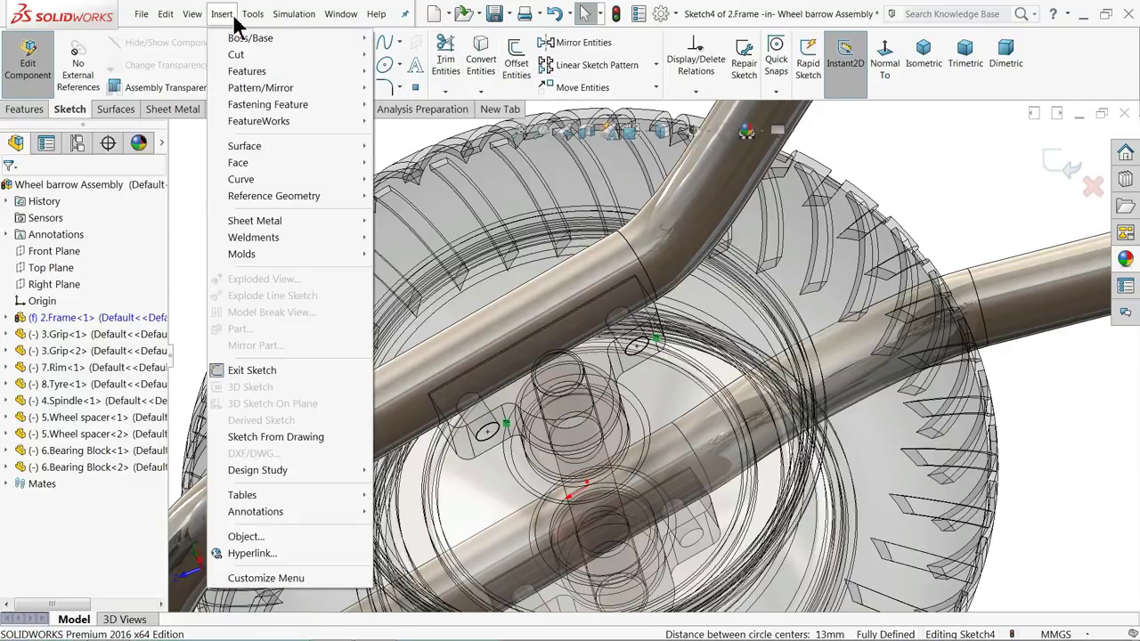
mouse_move(234, 62)
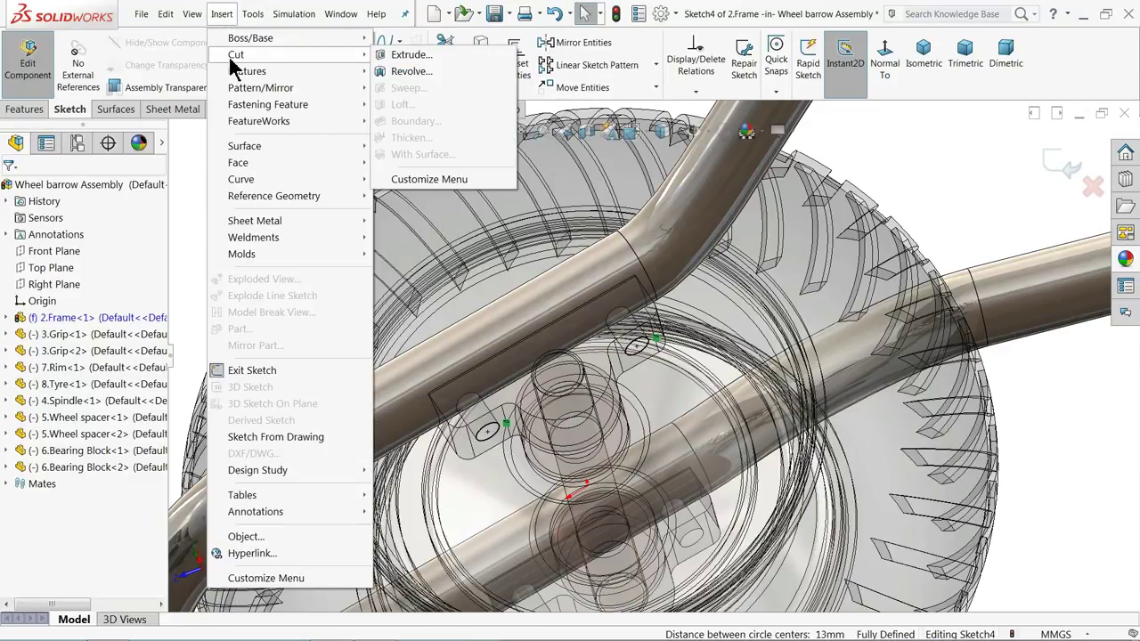
click(422, 52)
mouse_move(572, 320)
middle_down()
mouse_move(577, 294)
mouse_move(614, 383)
middle_up()
scroll(608, 432, down, 4)
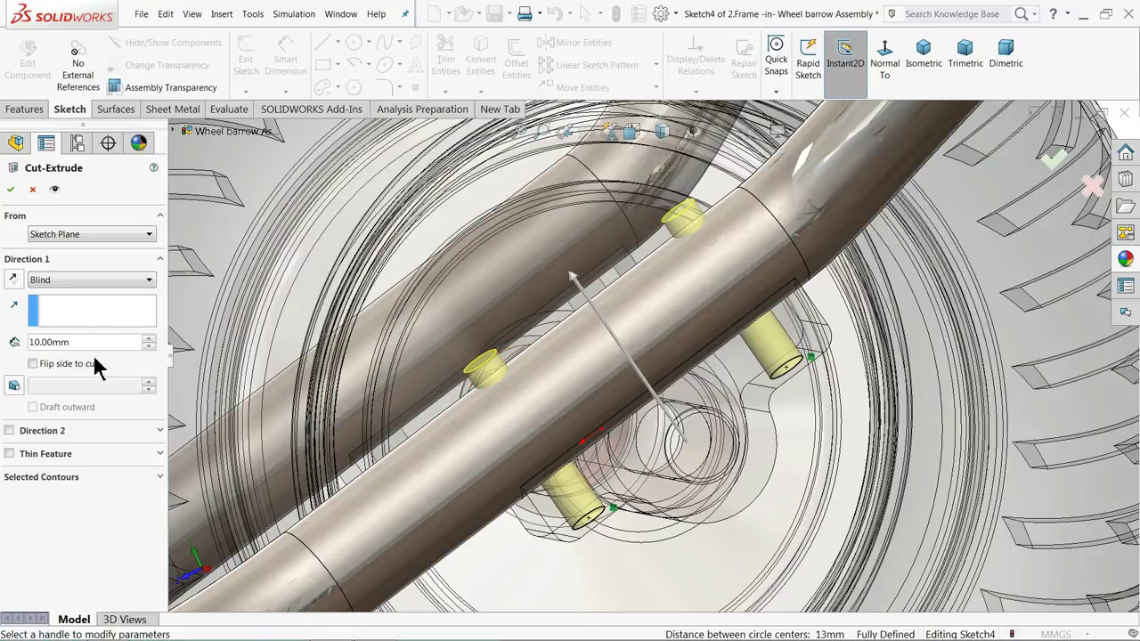
click(148, 339)
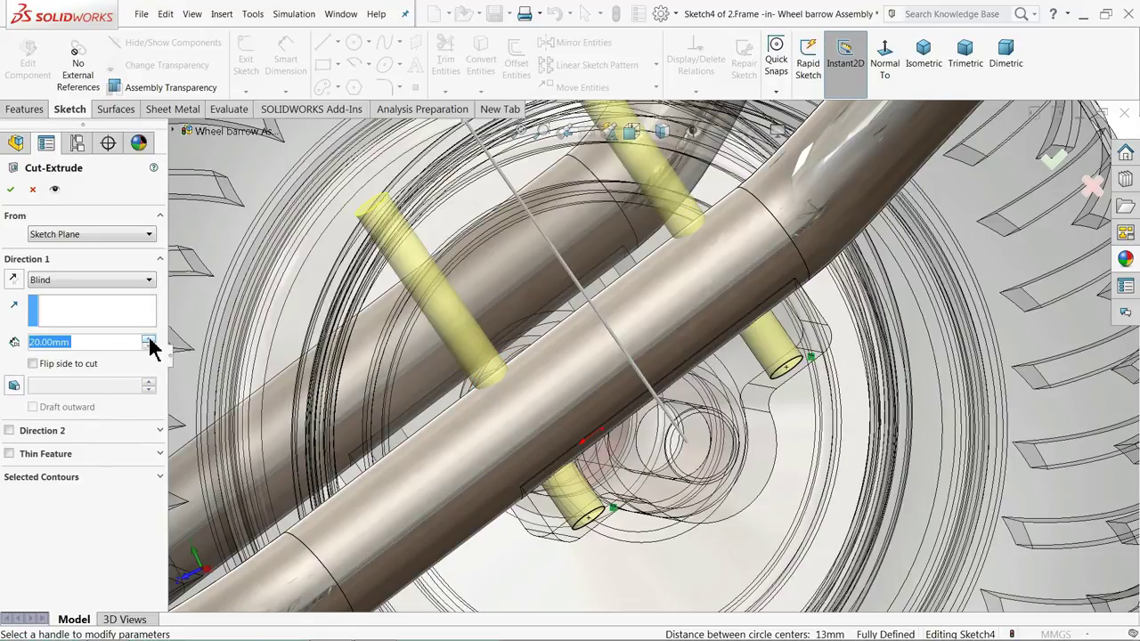
scroll(267, 352, up, 3)
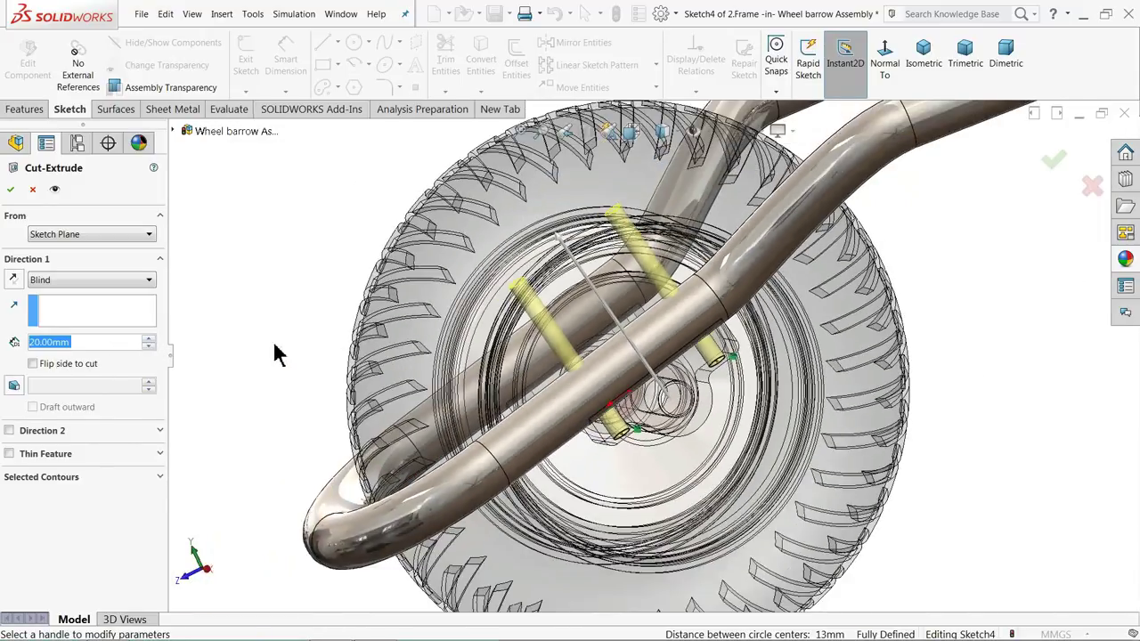
click(12, 190)
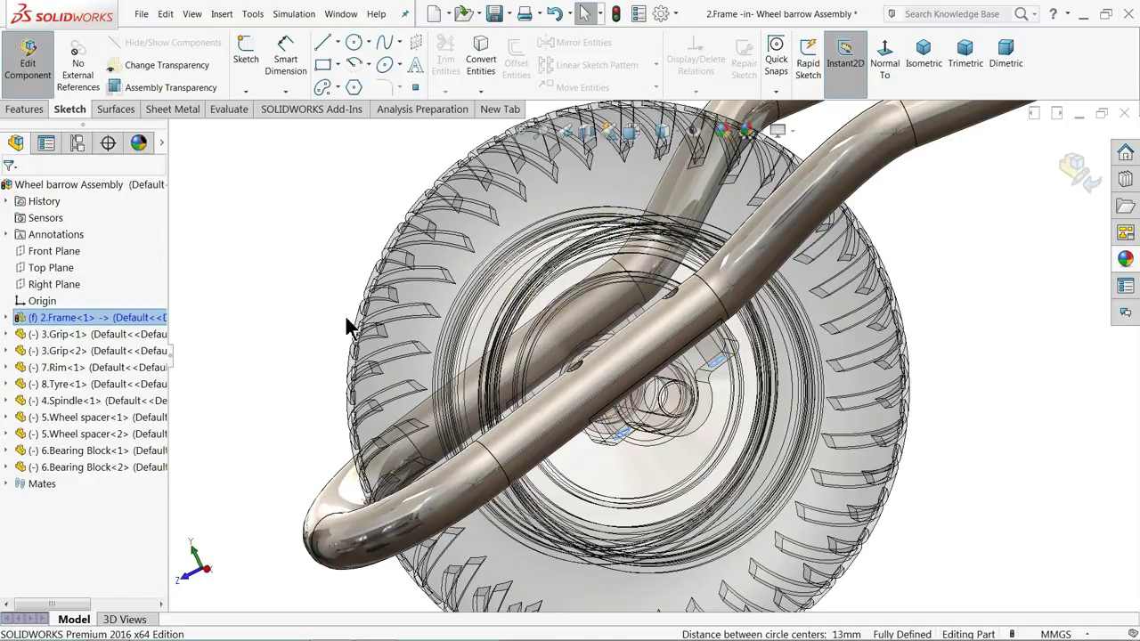
Inspect the new mounting holes in the frame and check the definition of the frame's Cut-Extrude1 feature
middle_drag(562, 326, 639, 335)
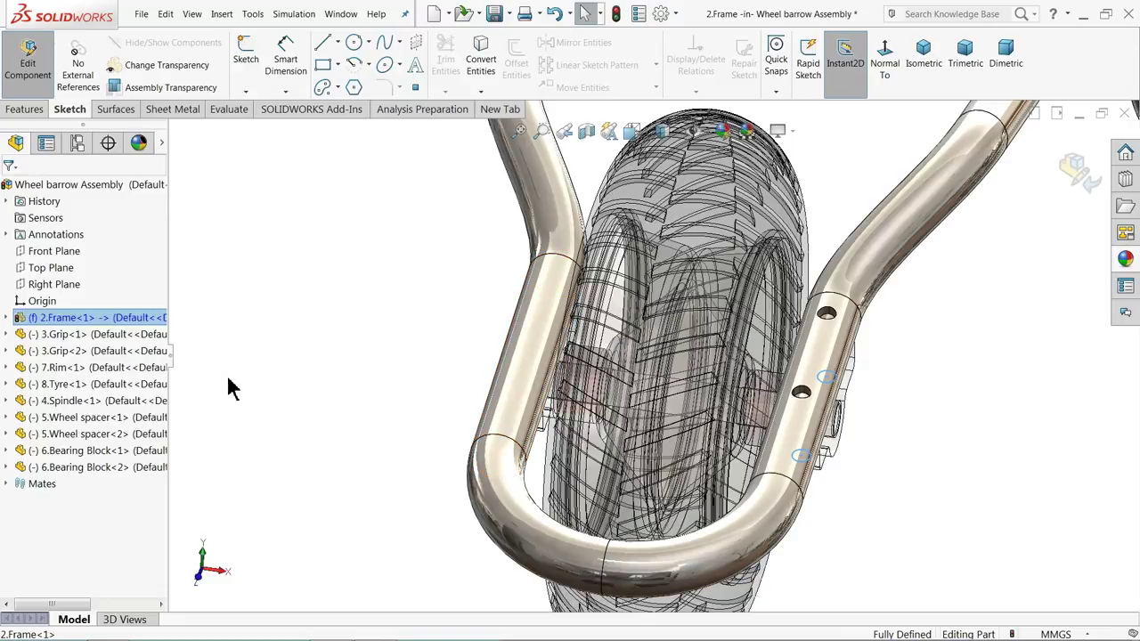
middle_drag(579, 428, 602, 410)
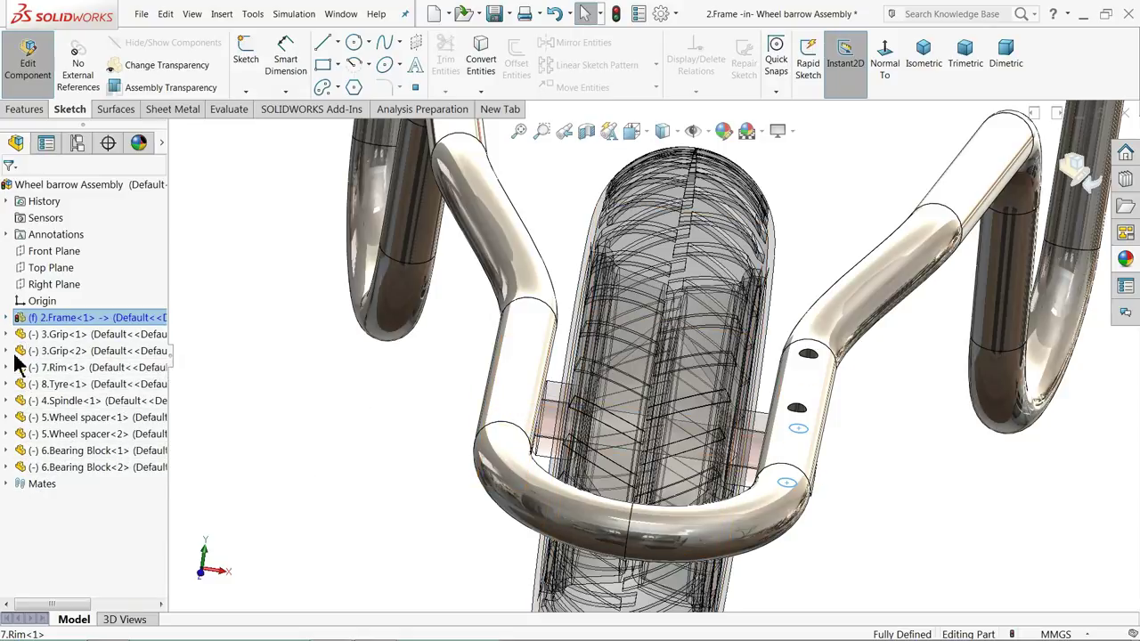
click(8, 318)
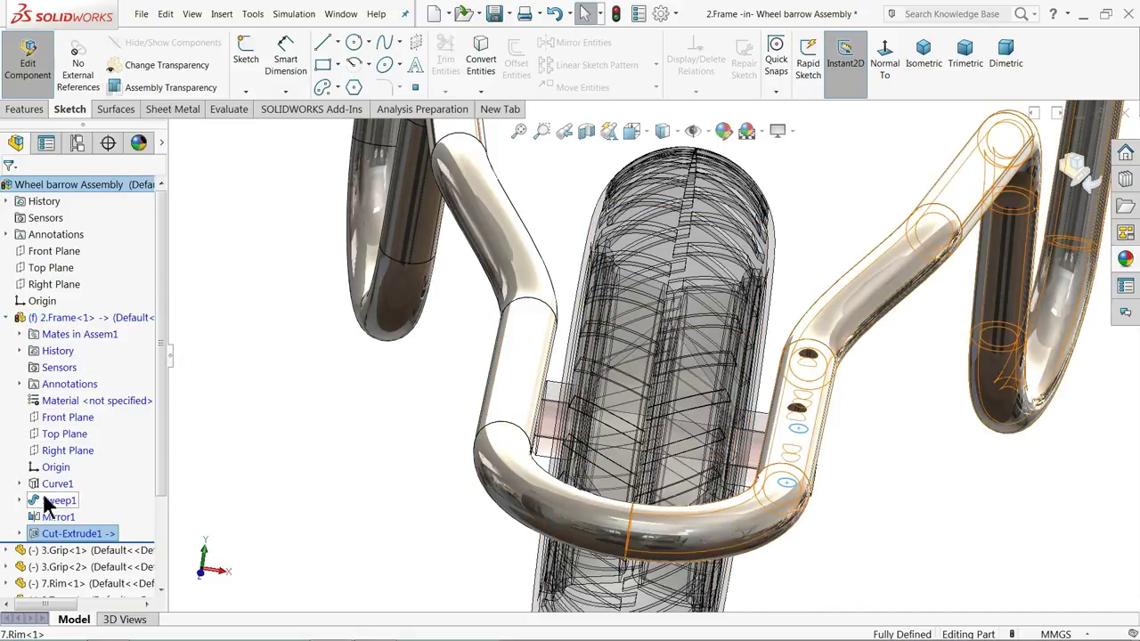
click(36, 535)
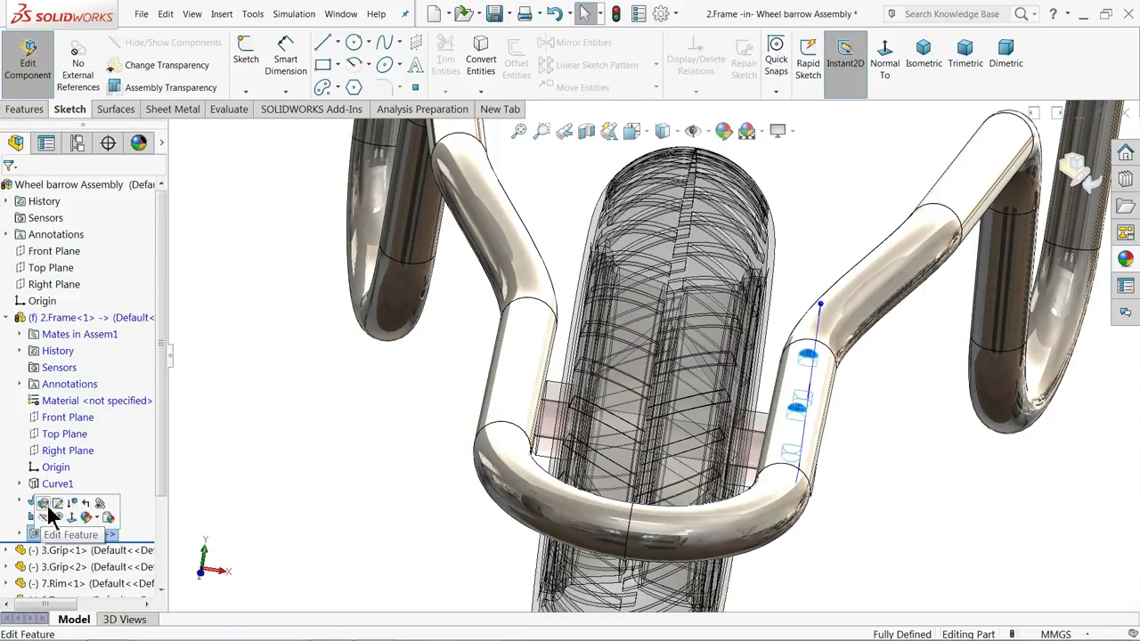
click(42, 505)
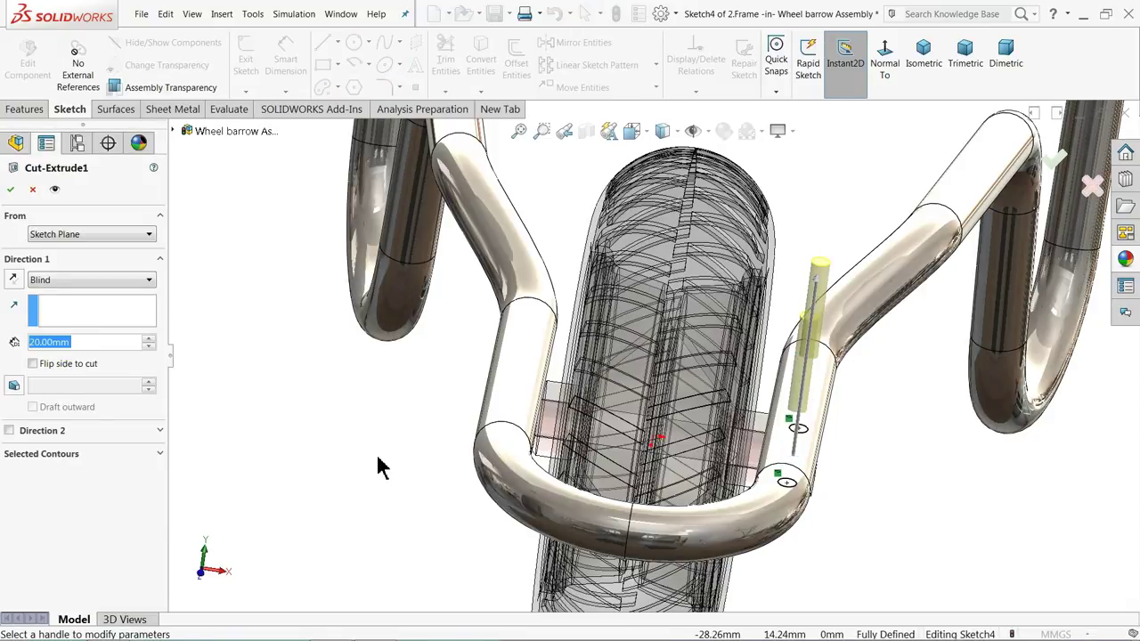
click(32, 190)
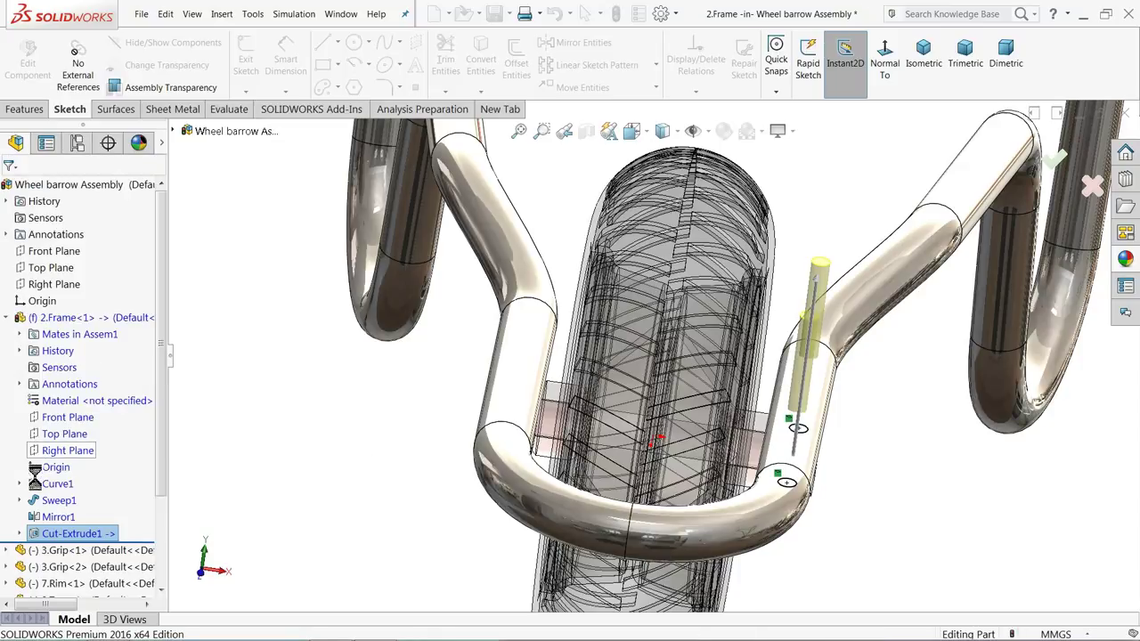
Edit the cut's Sketch4 and convert the circular edges of the two mounting holes of 6.Bearing Block<1> into it
click(51, 554)
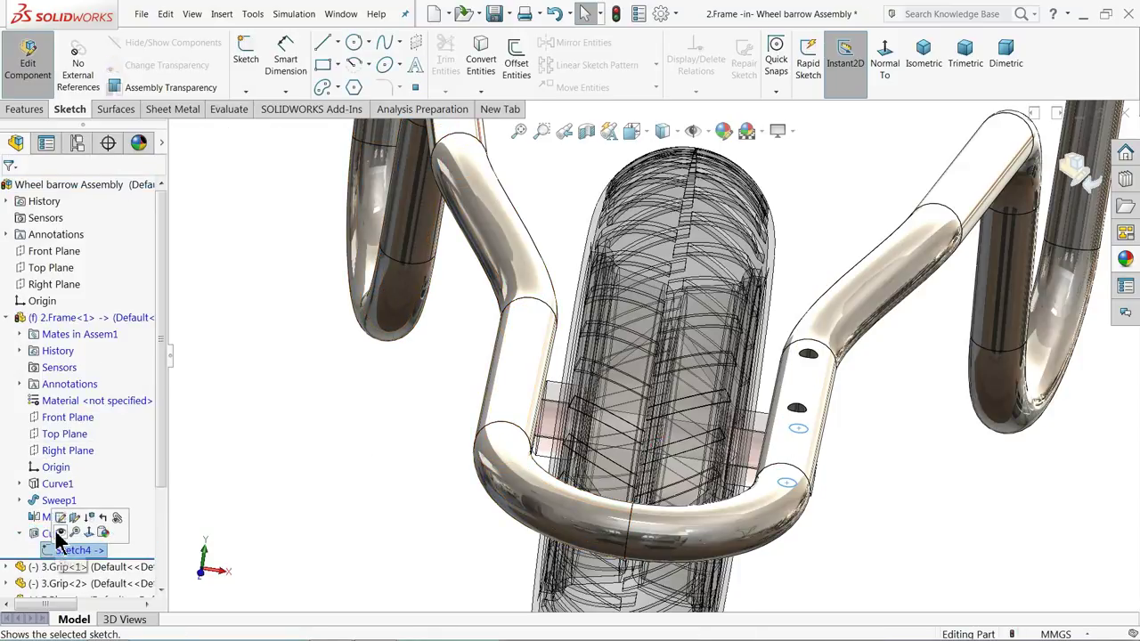
click(56, 524)
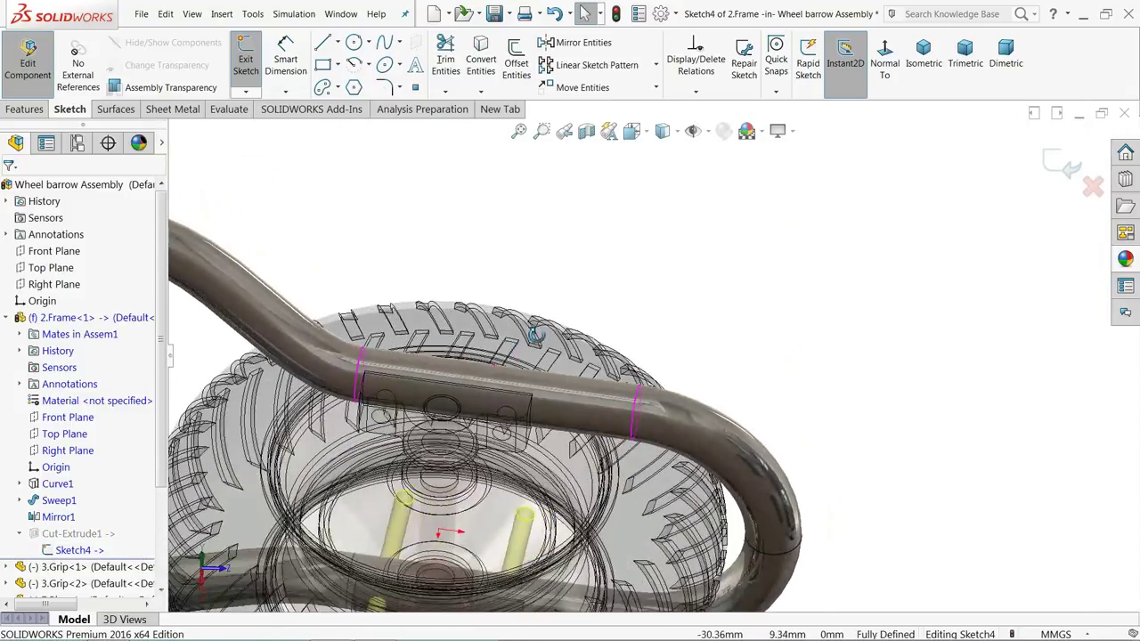
middle_drag(535, 332, 509, 435)
scroll(509, 434, down, 8)
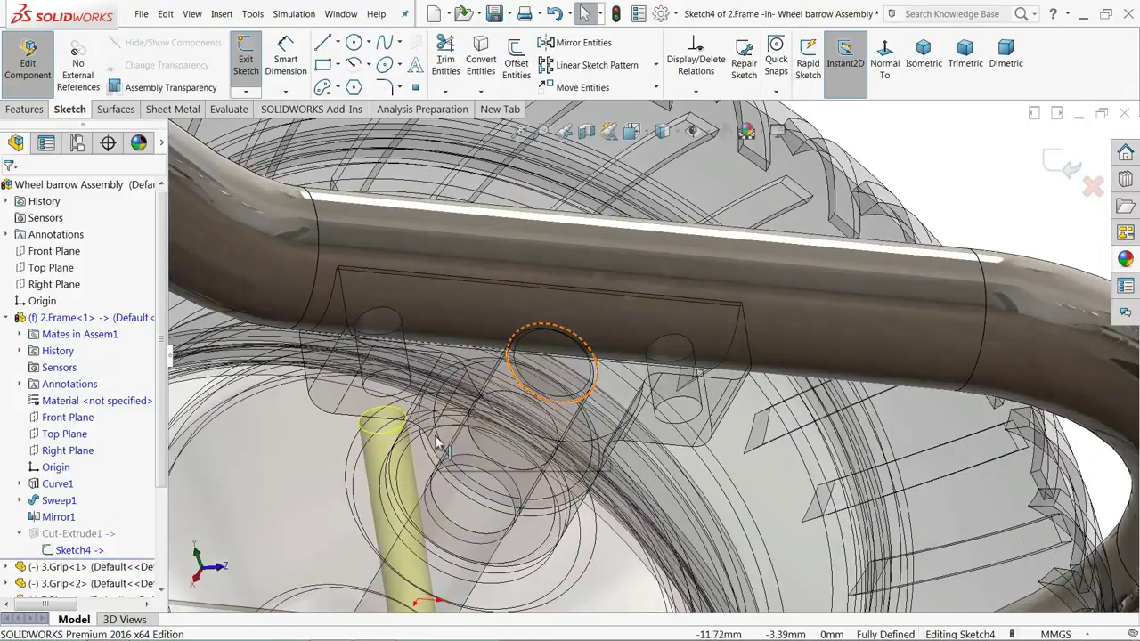
click(409, 354)
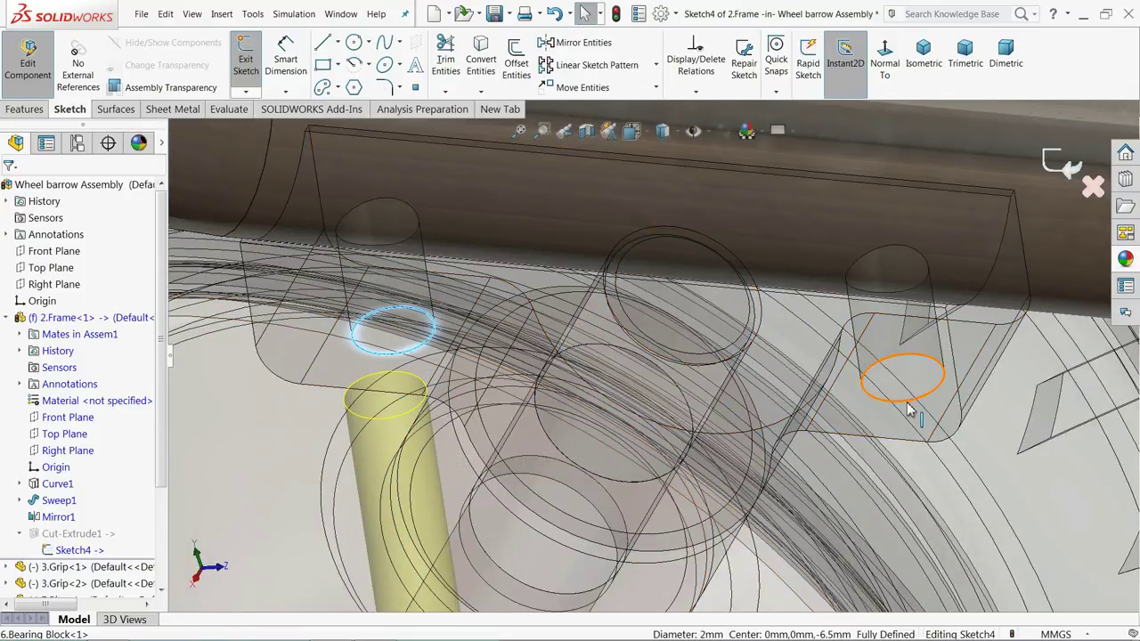
click(481, 67)
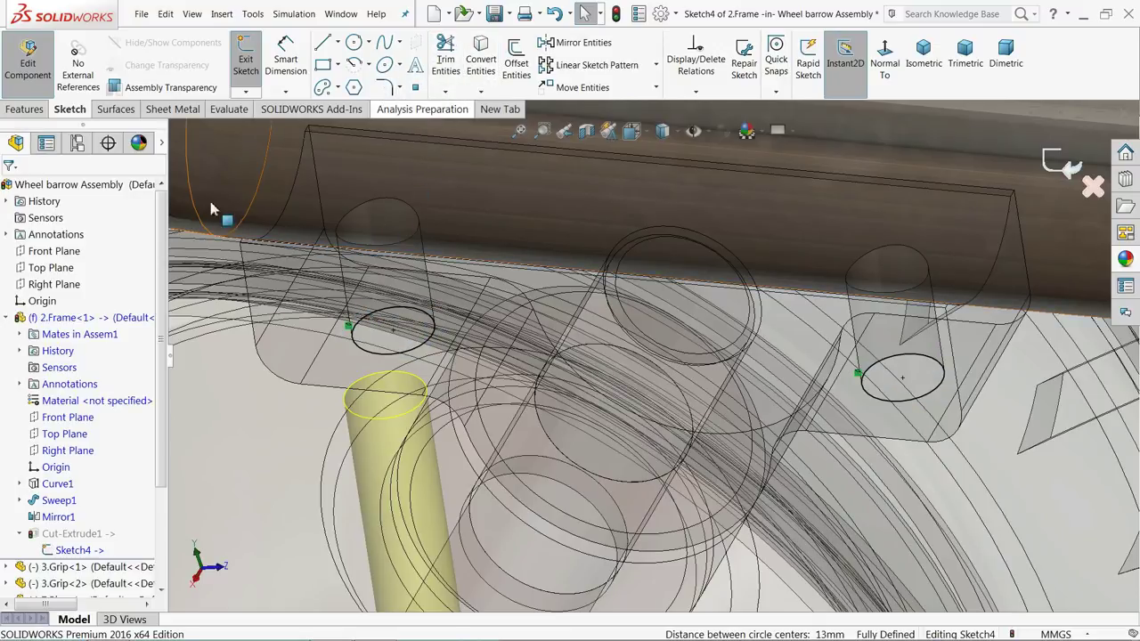
Exit the sketch to rebuild the frame cut, and finish editing the frame in the assembly
scroll(419, 332, up, 8)
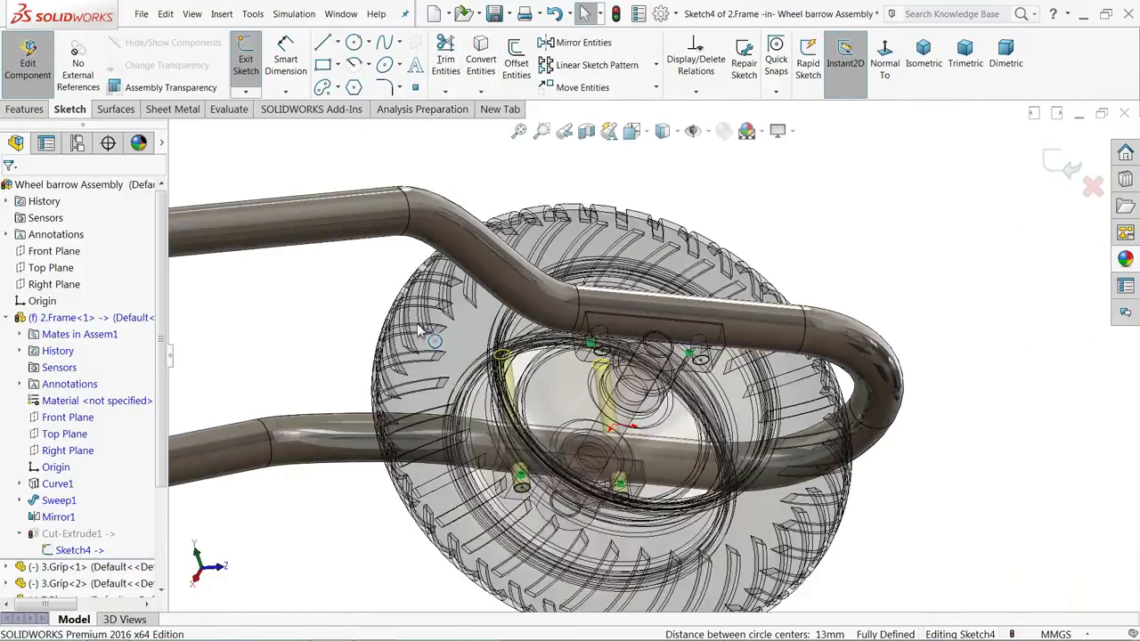
middle_drag(419, 331, 575, 386)
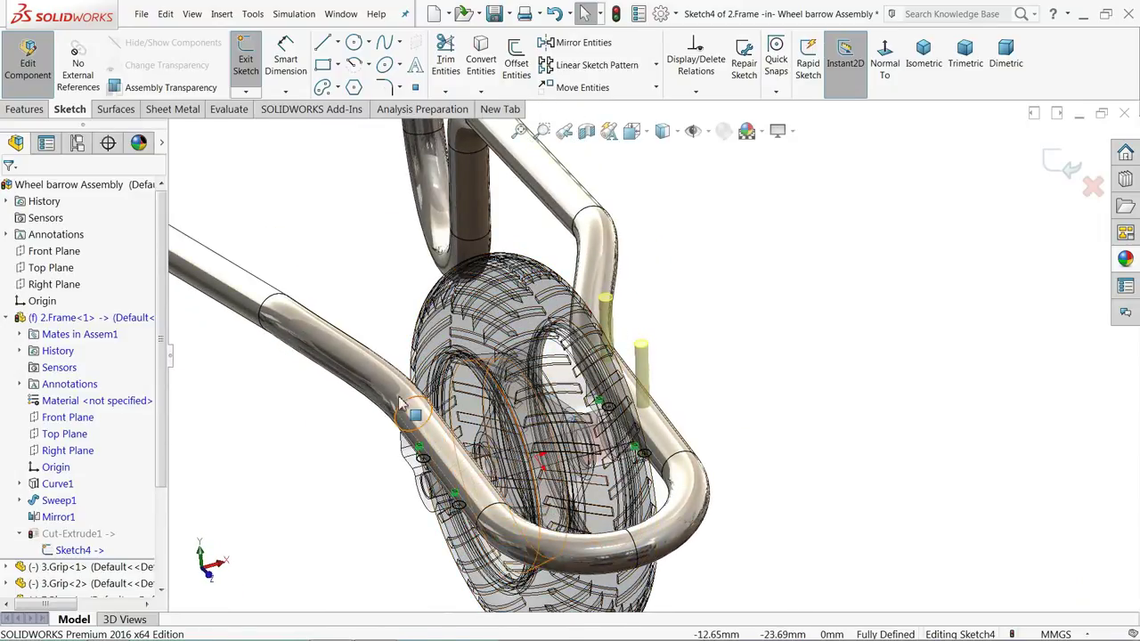
click(1053, 168)
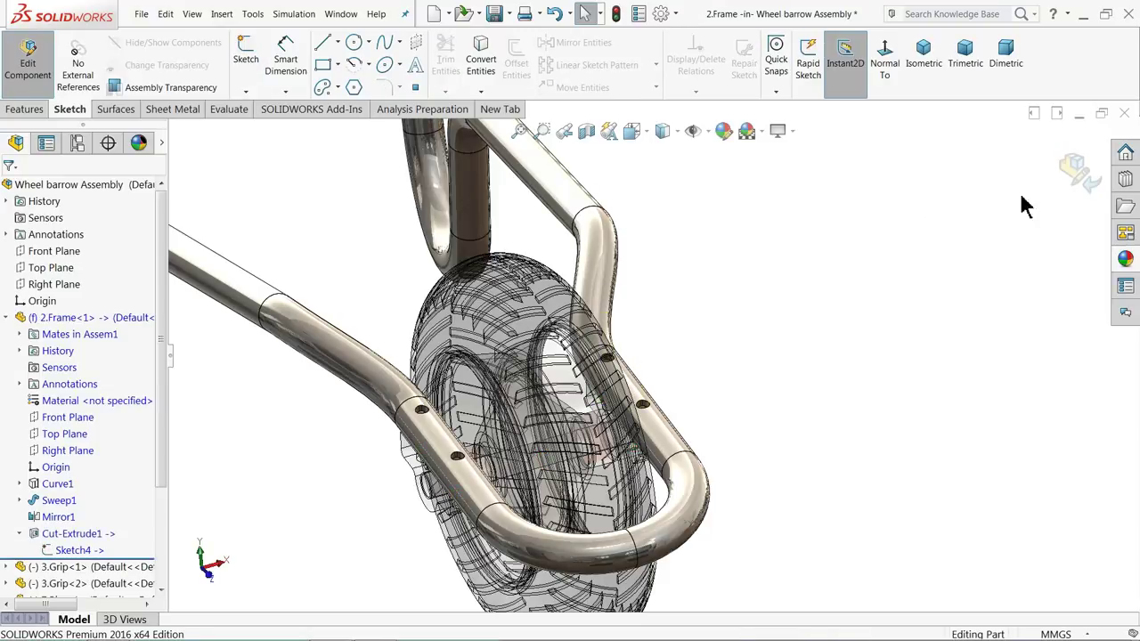
click(1078, 173)
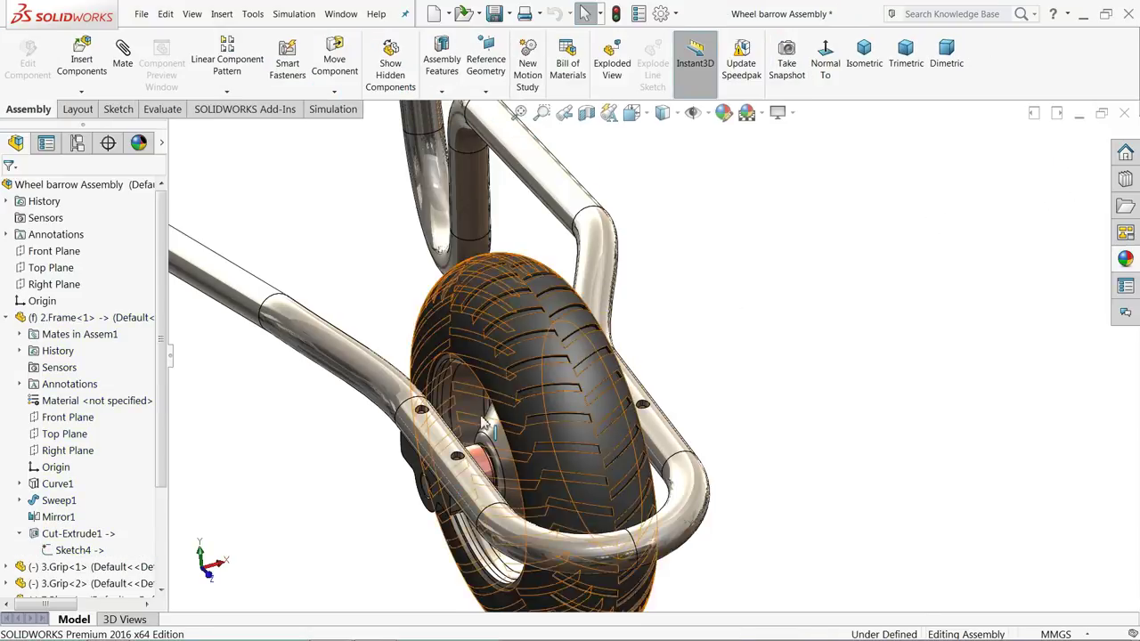
scroll(503, 414, down, 5)
middle_drag(503, 459, 588, 378)
scroll(511, 486, up, 3)
scroll(496, 453, down, 2)
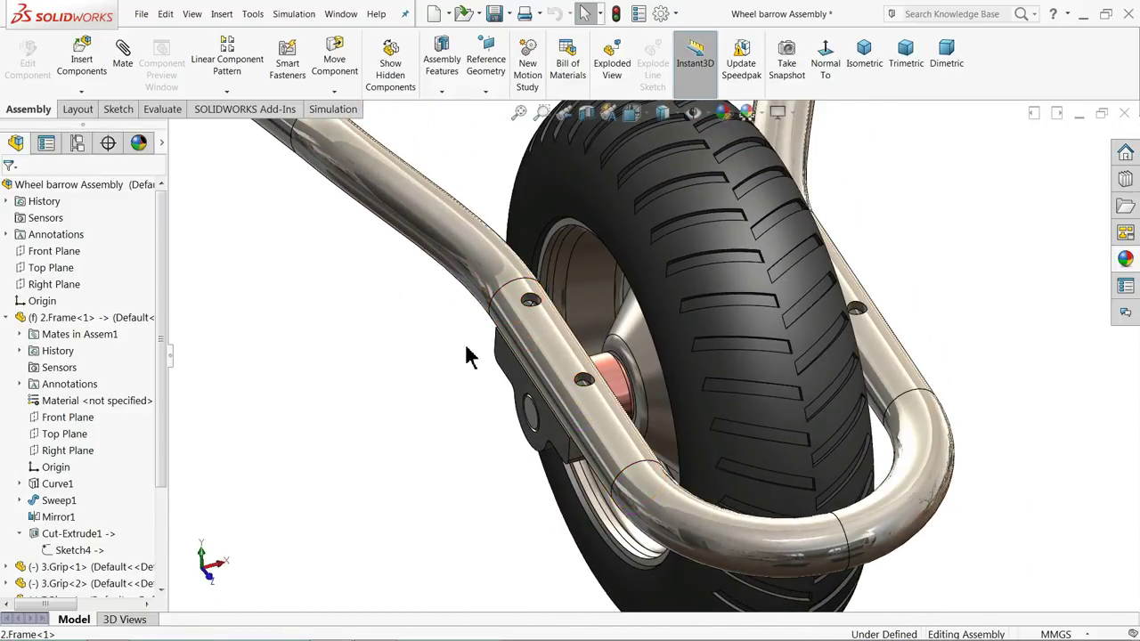
click(9, 319)
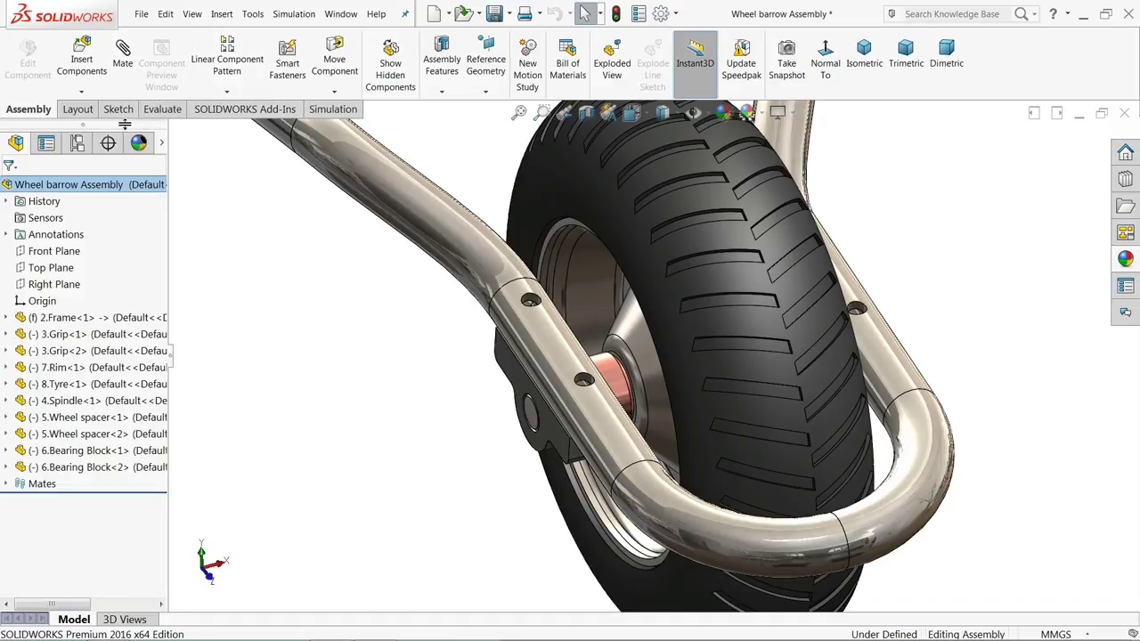
Add a concentric mate between the frame's front mounting hole and the matching hole of 6.Bearing Block<1>
click(123, 61)
scroll(611, 425, down, 8)
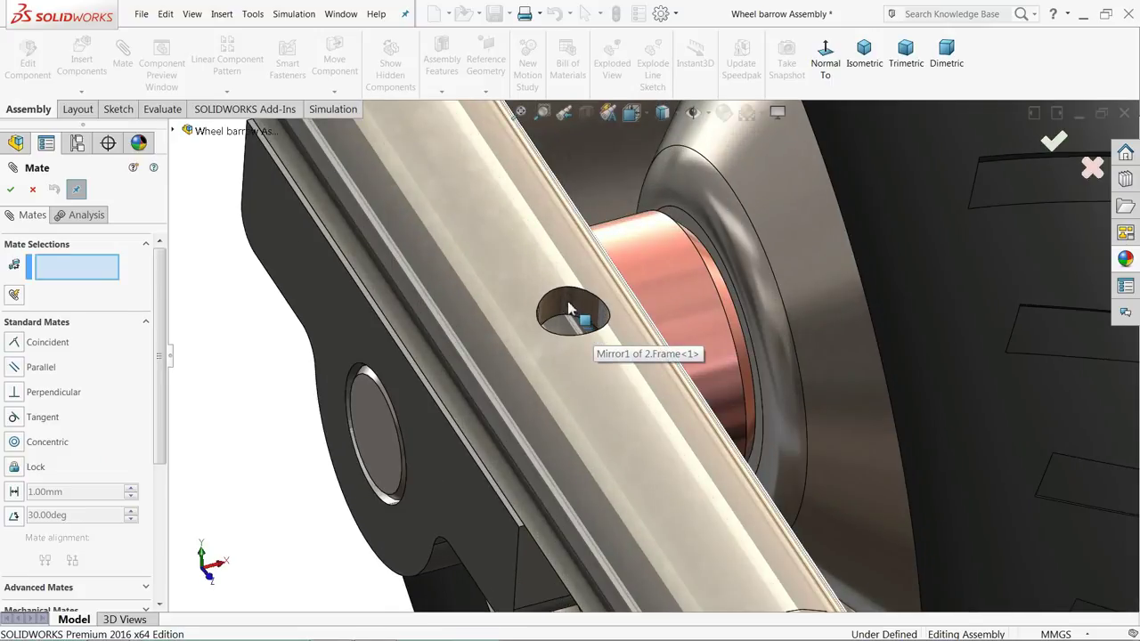
click(570, 307)
scroll(555, 496, up, 4)
middle_drag(555, 497, 598, 273)
click(558, 524)
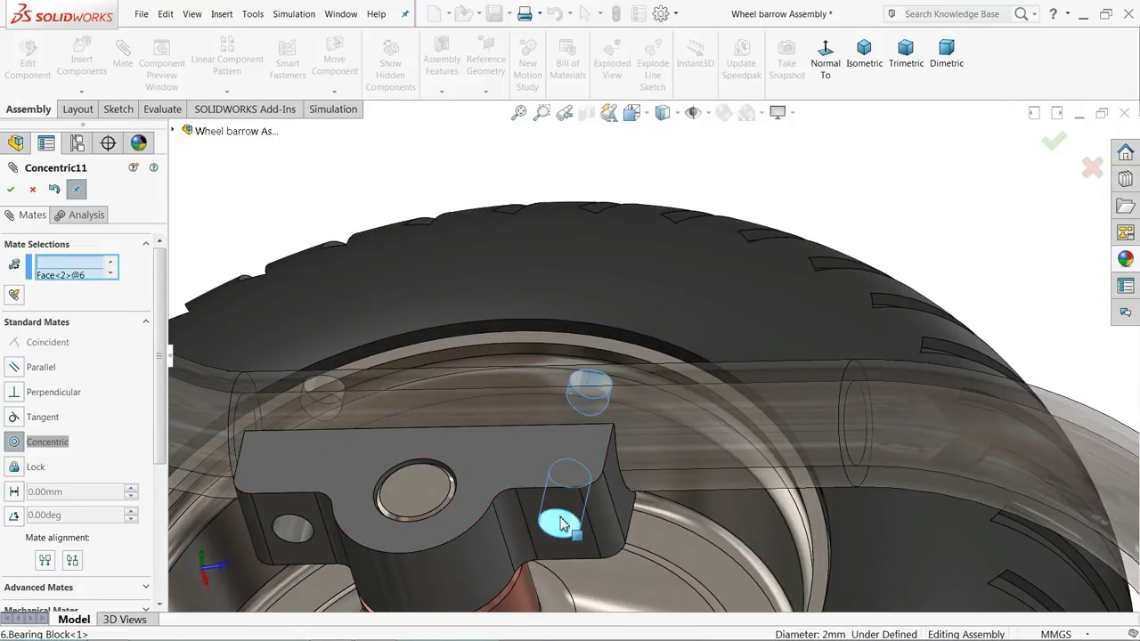
click(542, 540)
scroll(603, 472, up, 6)
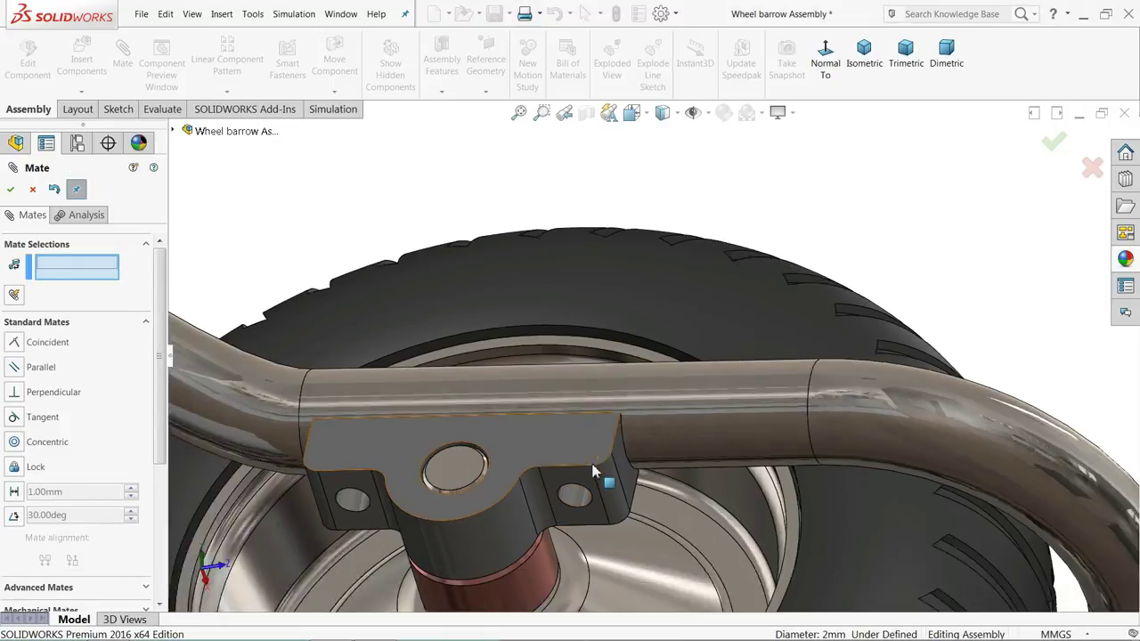
Try a concentric mate between the front mounting hole of 6.Bearing Block<2> and the matching frame hole, and clear the mate selections
middle_drag(667, 485, 801, 486)
scroll(804, 485, down, 5)
scroll(805, 481, down, 4)
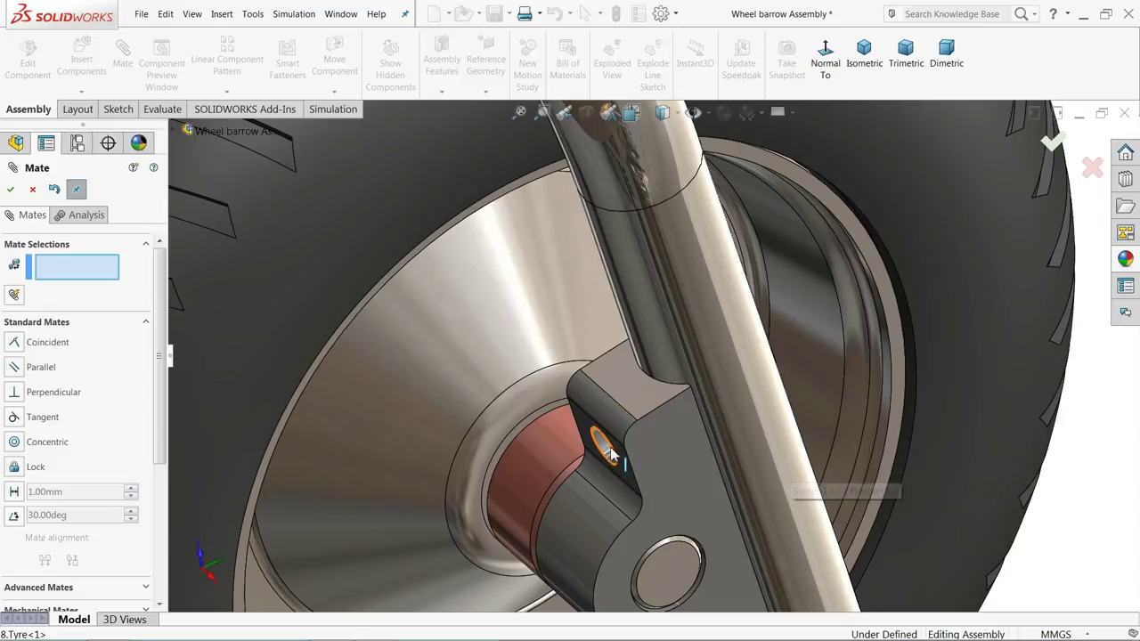
click(611, 454)
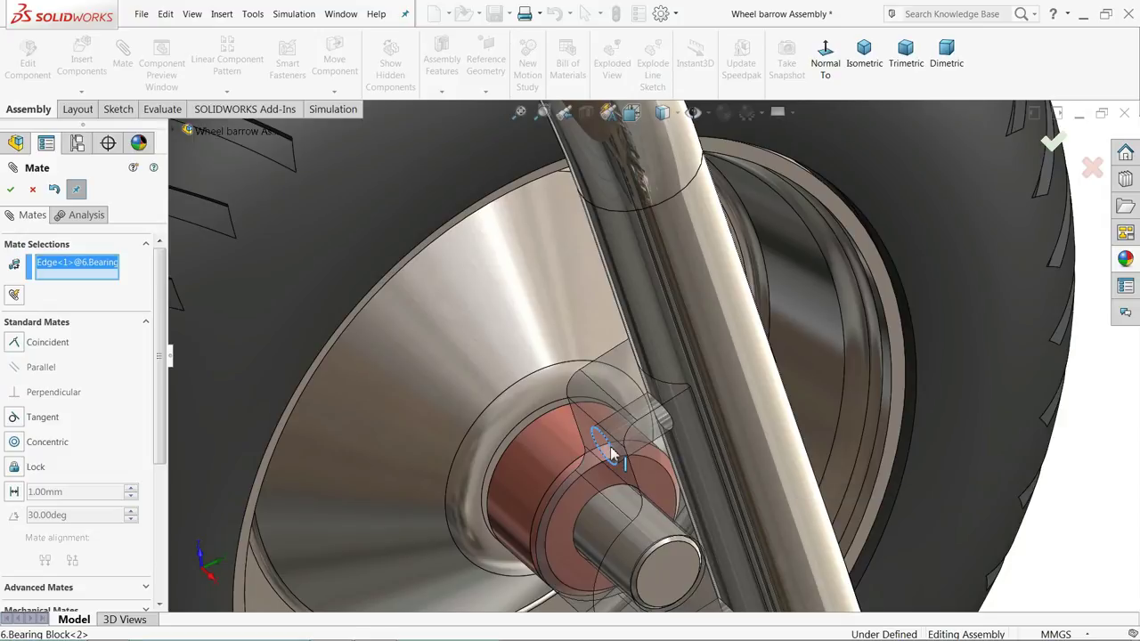
right_click(95, 283)
click(122, 285)
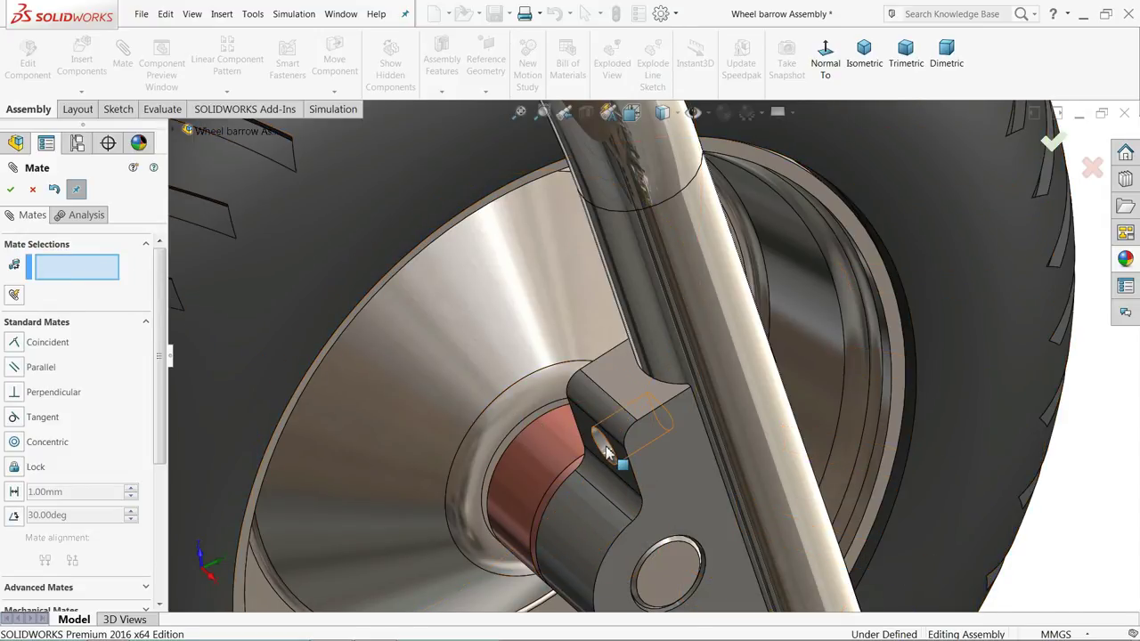
click(606, 454)
scroll(648, 407, up, 3)
middle_drag(644, 407, 657, 445)
scroll(657, 401, down, 2)
scroll(655, 357, down, 2)
click(670, 369)
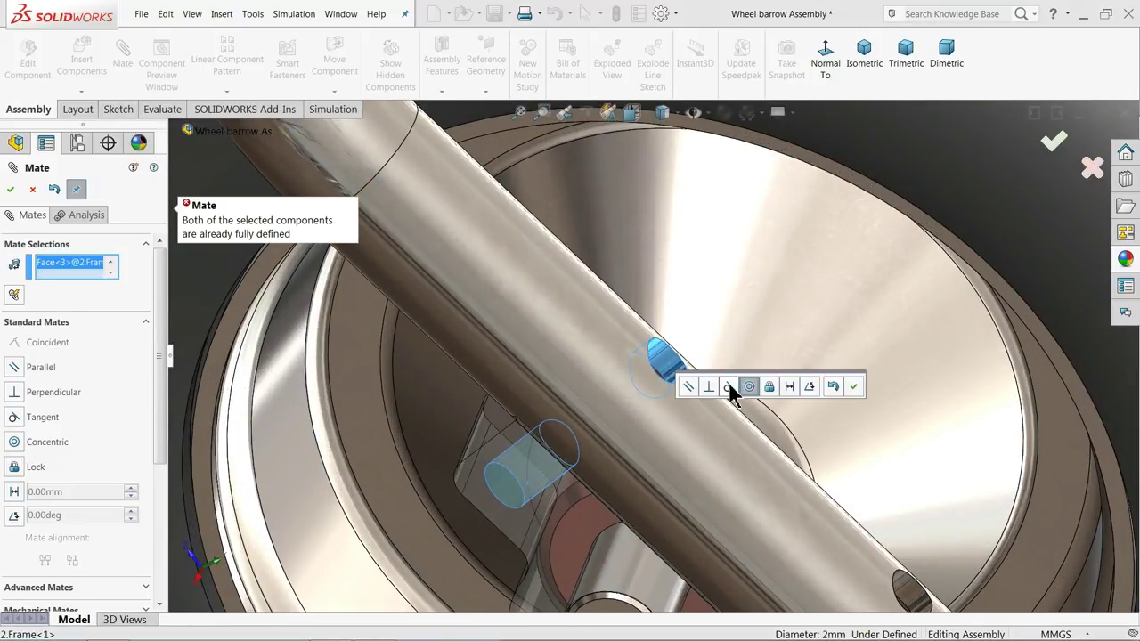
right_click(74, 265)
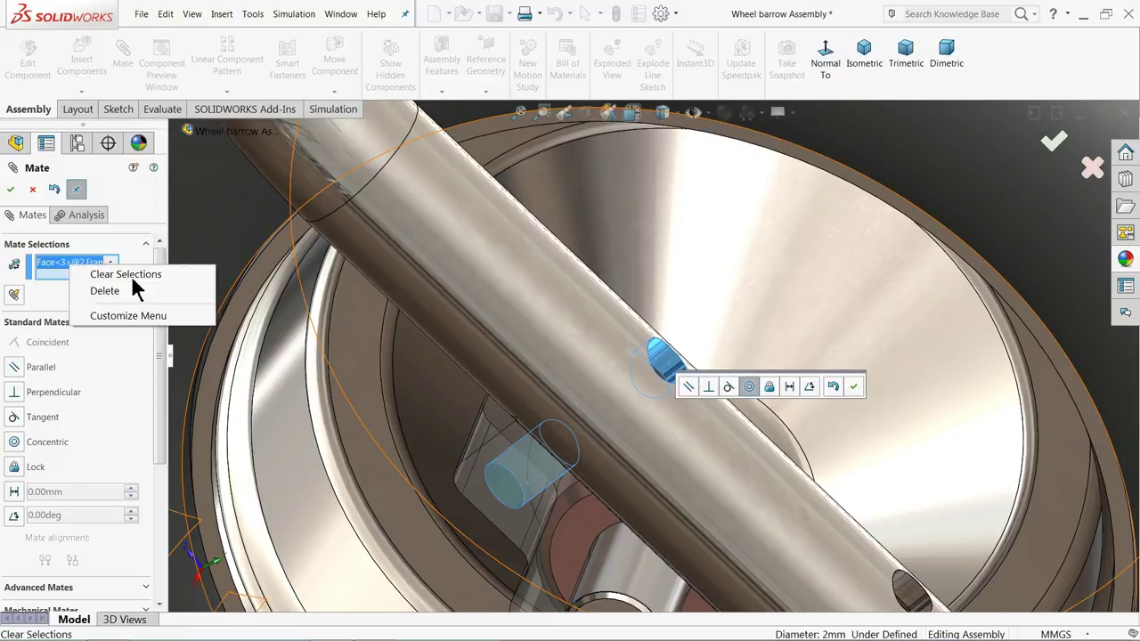
click(126, 276)
Try a concentric mate between the faces of the frame's rear mounting hole and the 6.Bearing Block<2> rear hole, and clear the selections
scroll(475, 387, up, 3)
scroll(755, 400, down, 3)
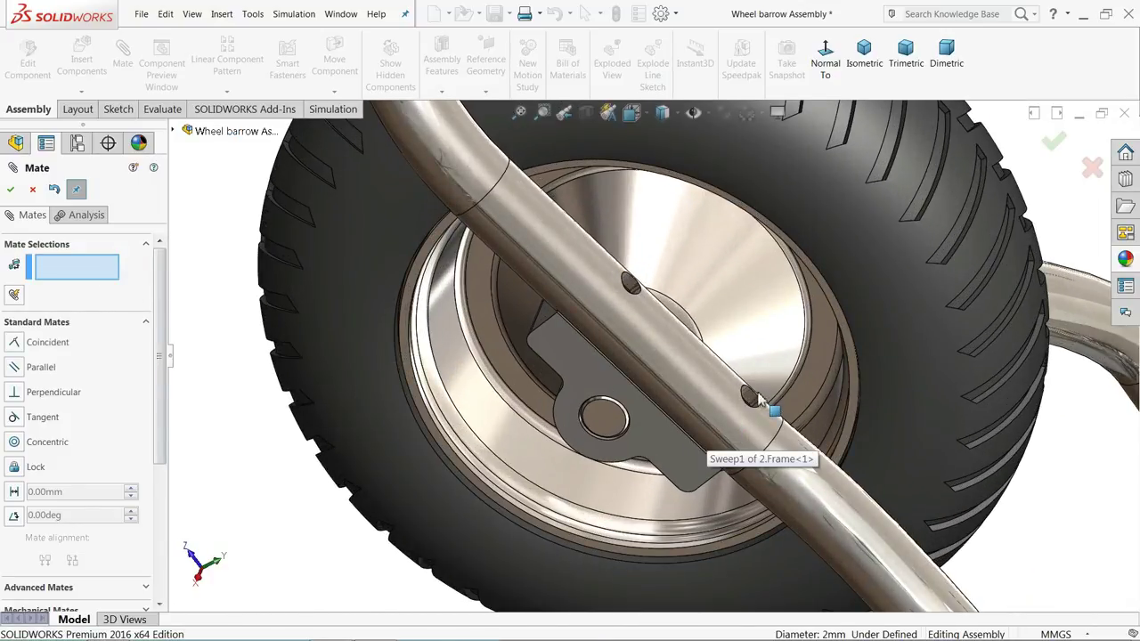
scroll(756, 399, down, 2)
click(740, 394)
scroll(704, 387, down, 1)
middle_drag(704, 388, 632, 466)
click(626, 471)
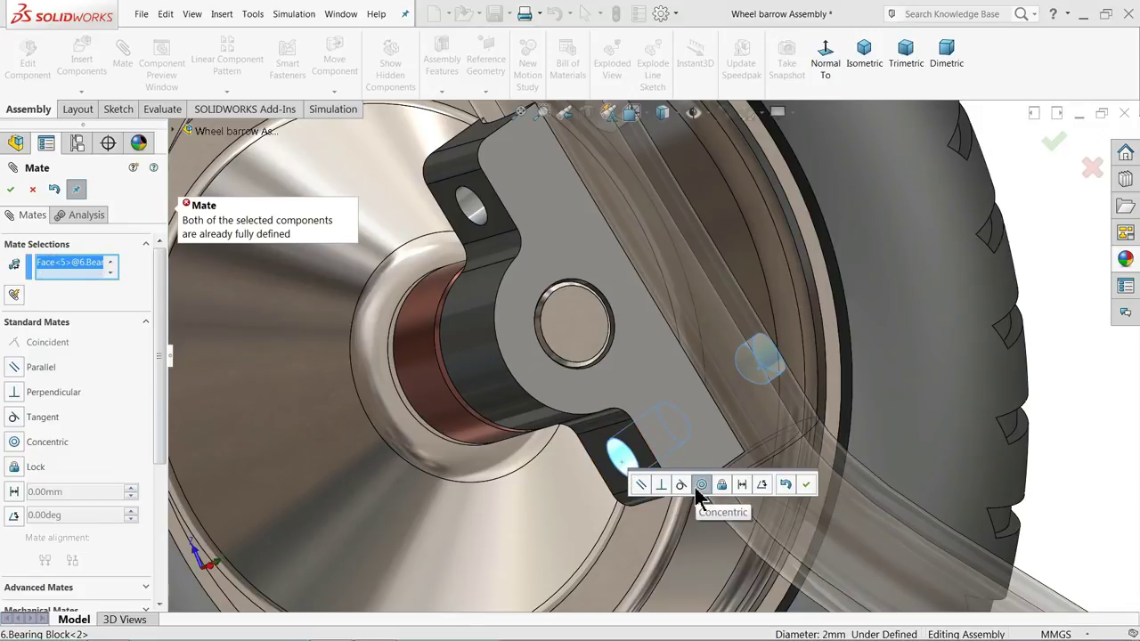
right_click(75, 276)
click(112, 277)
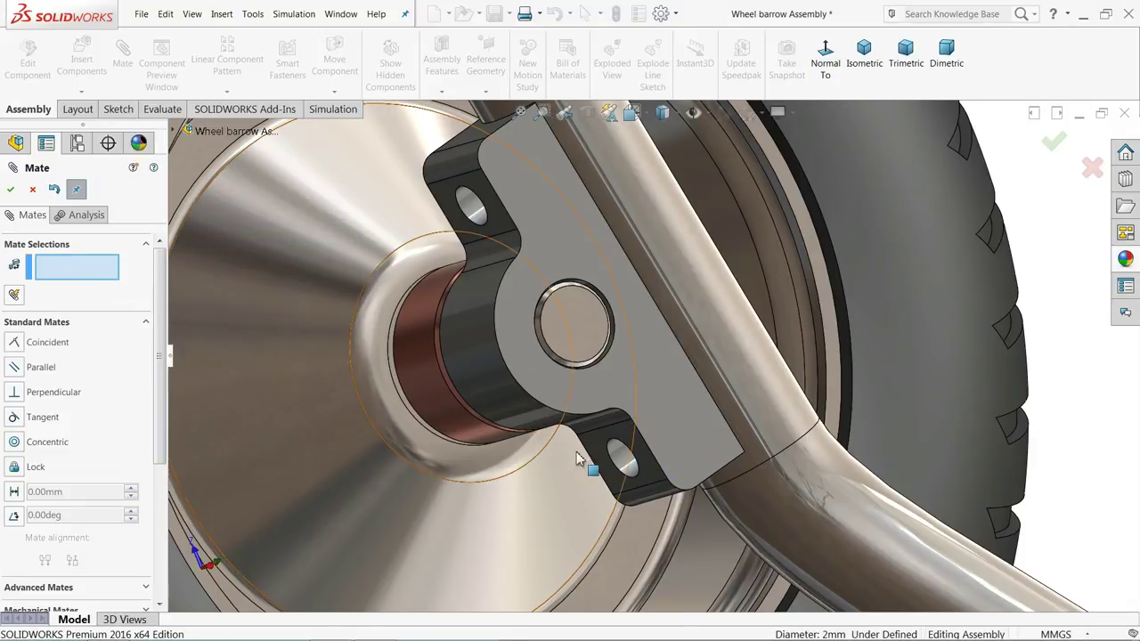
Try mating the circular edges of the rear holes in 6.Bearing Block<2> and the frame, and clear the selections
click(624, 457)
middle_drag(684, 400, 740, 403)
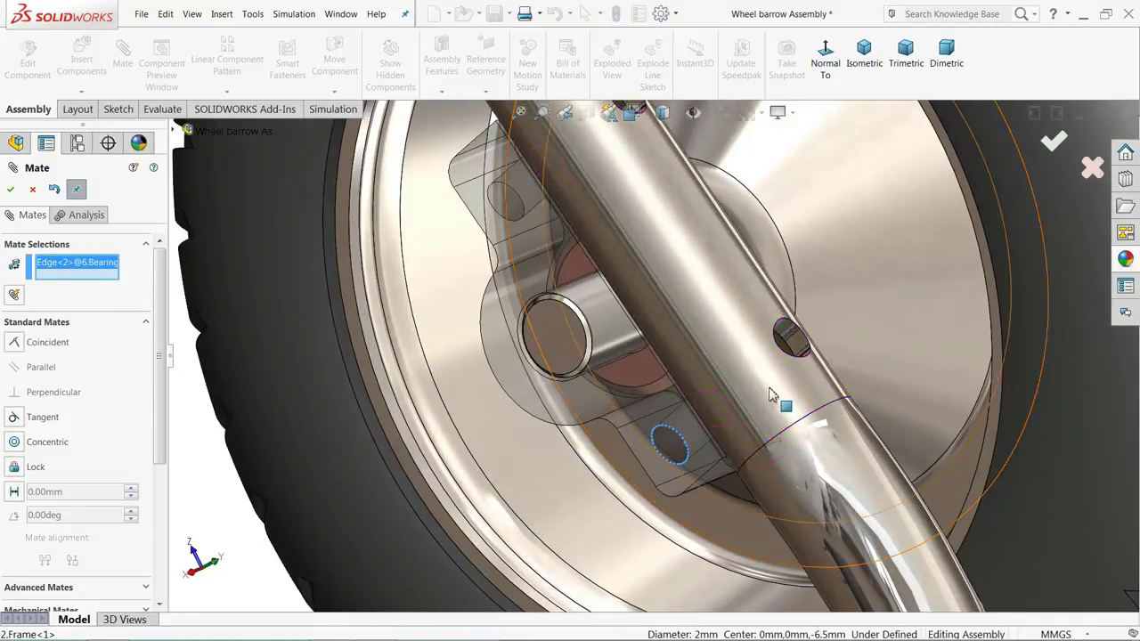
click(810, 347)
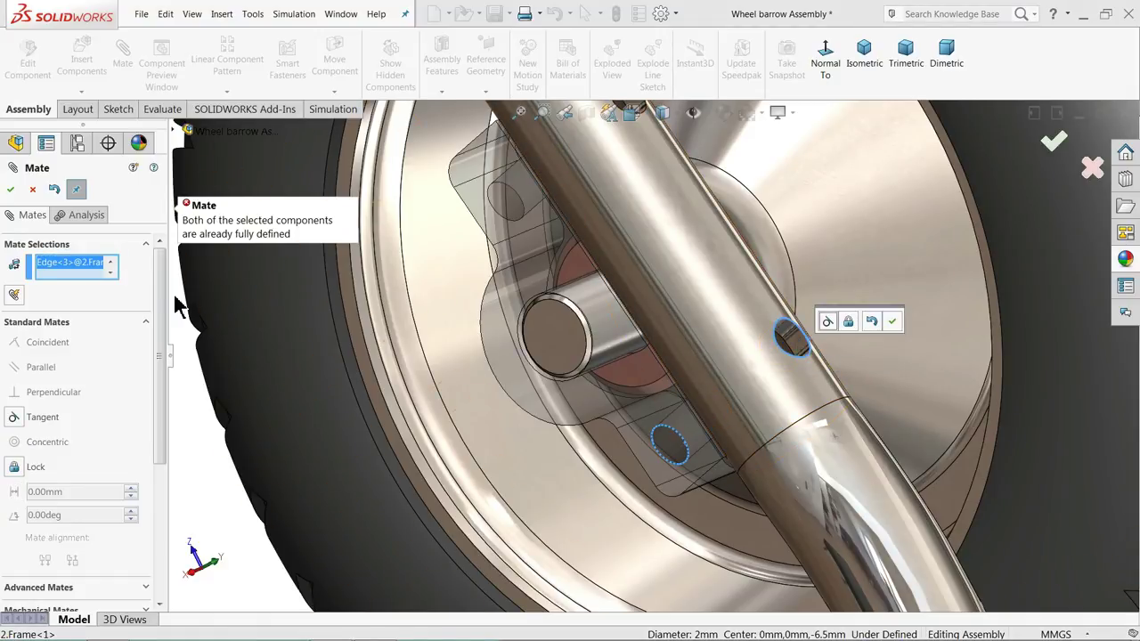
right_click(77, 274)
click(127, 272)
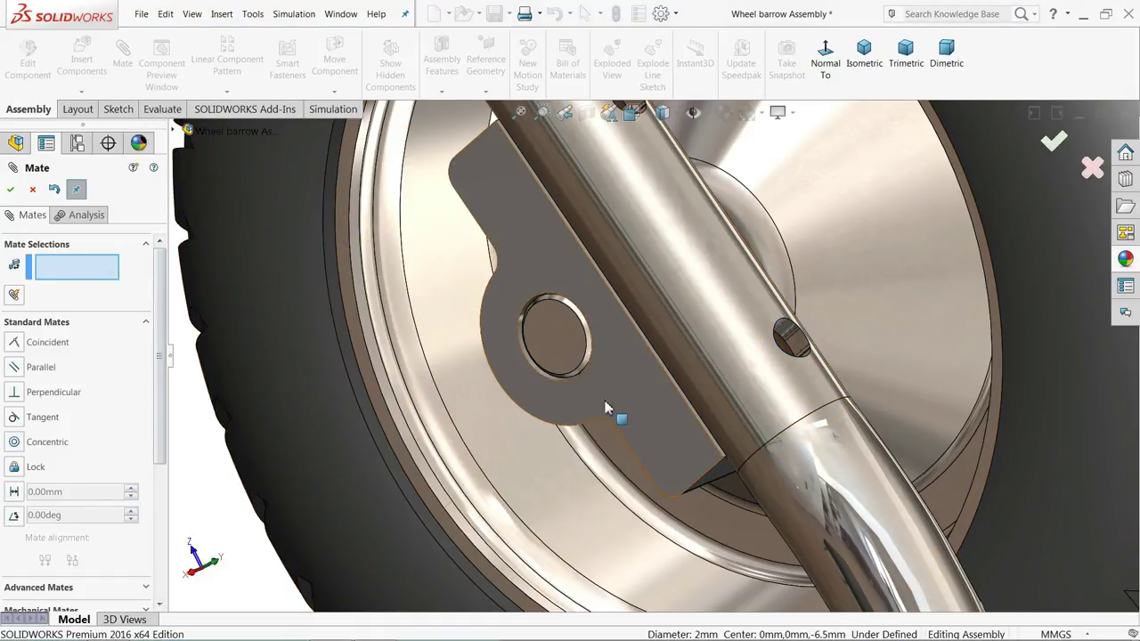
Add a concentric mate between the cylindrical faces of the frame's rear mounting hole and the rear hole of 6.Bearing Block<2>
click(812, 358)
mouse_move(774, 352)
middle_down()
mouse_move(840, 255)
mouse_move(787, 348)
middle_up()
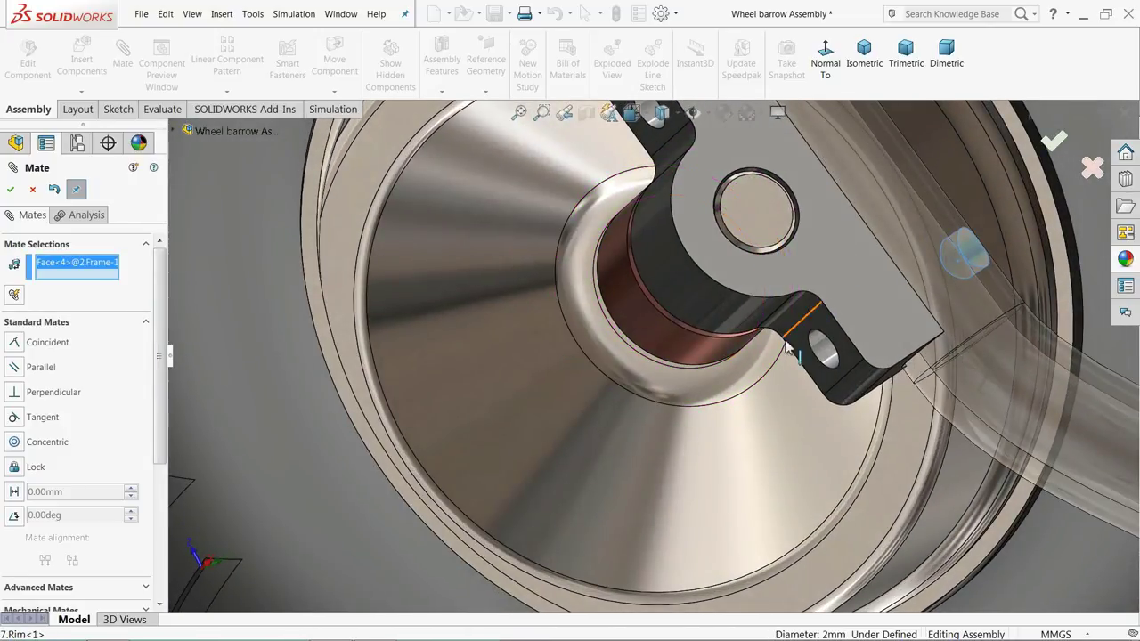
click(831, 357)
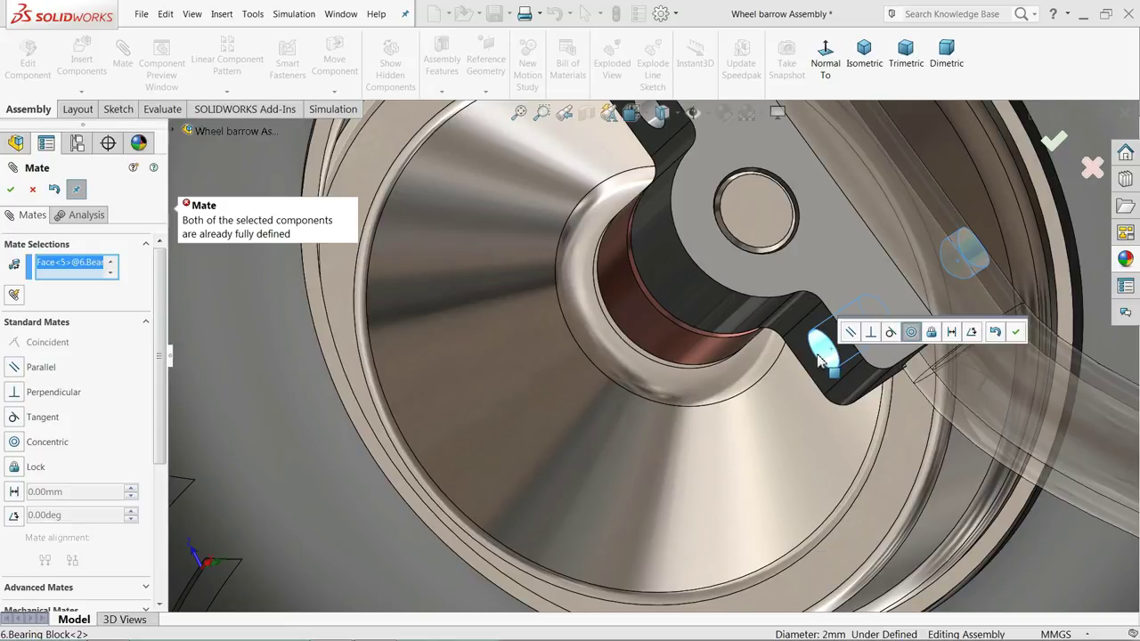
click(44, 443)
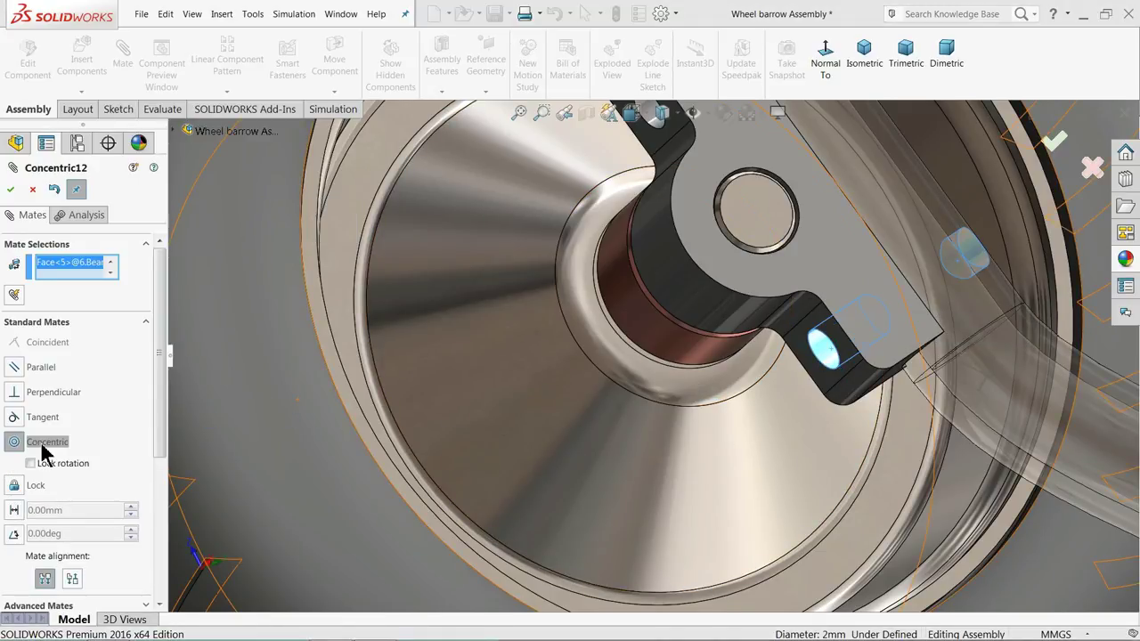
click(11, 188)
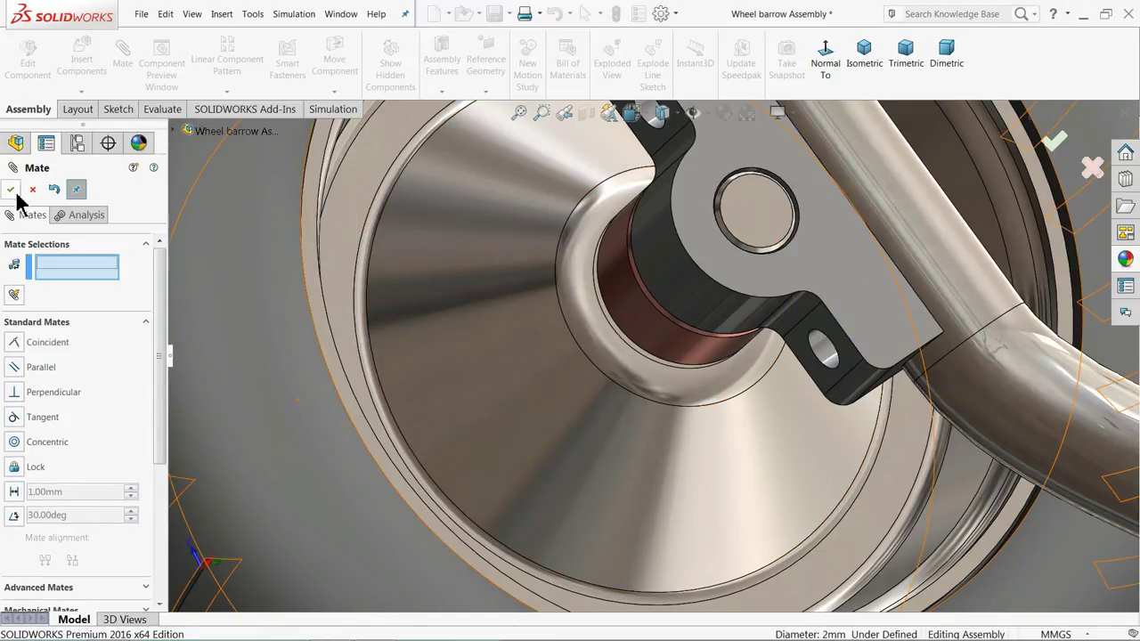
Close the mate command and examine the wheel, bearing blocks and frame, moving the wheel to check its fit
scroll(605, 321, up, 5)
scroll(609, 310, up, 3)
middle_drag(583, 255, 674, 484)
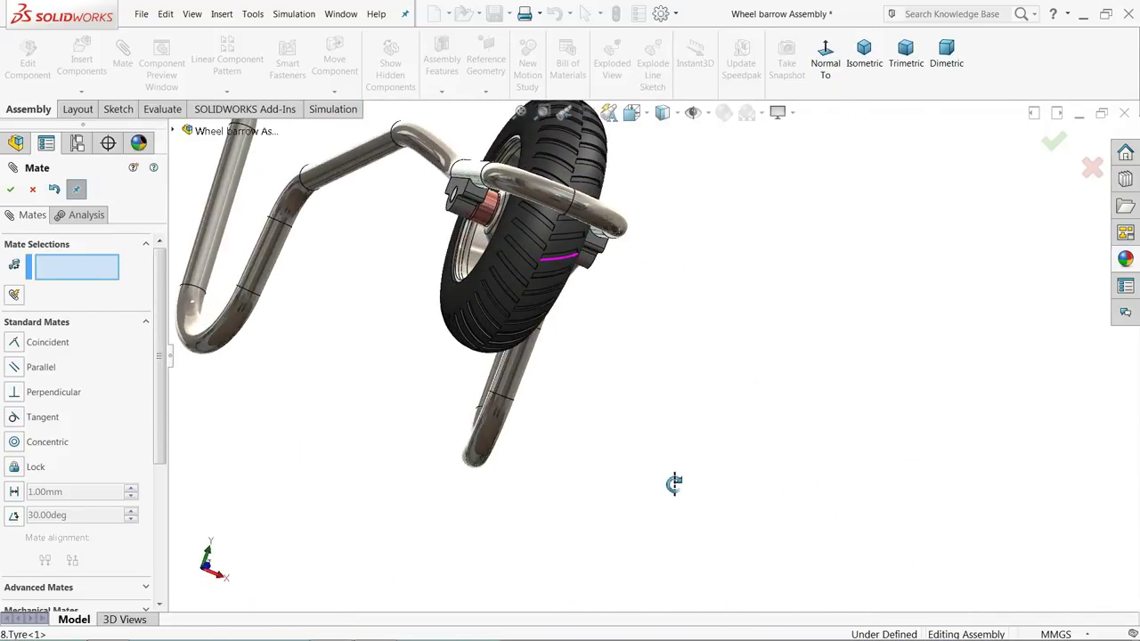
click(32, 190)
drag(542, 247, 481, 322)
scroll(481, 323, up, 3)
middle_drag(481, 323, 472, 392)
scroll(472, 392, down, 3)
drag(406, 365, 406, 342)
key(Escape)
scroll(392, 288, up, 5)
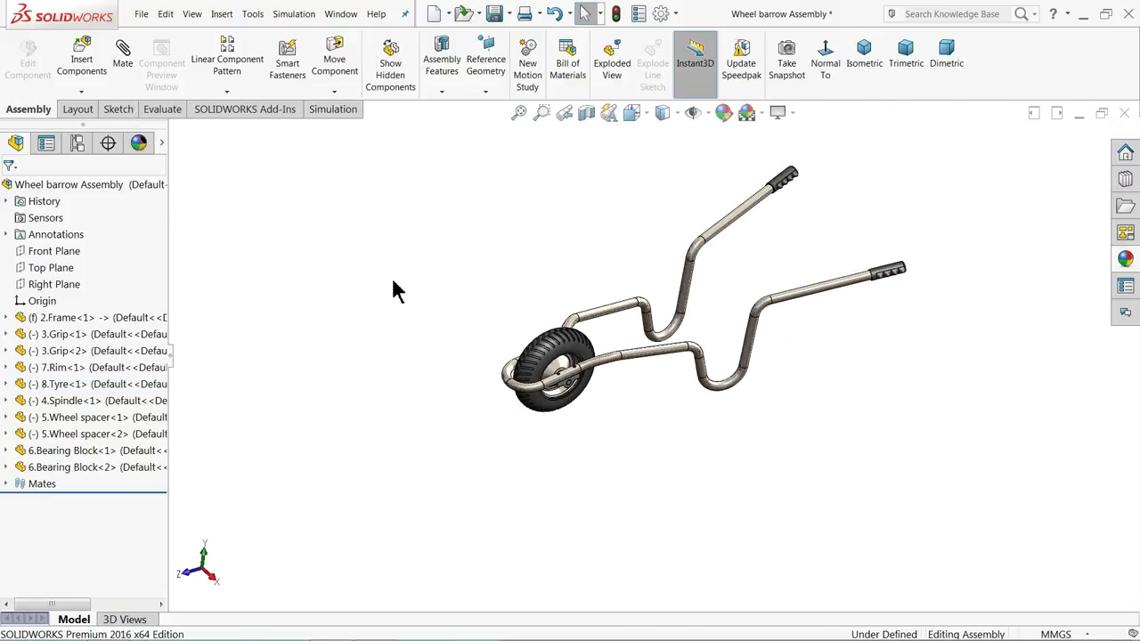
Insert the 1.Bucket part from the Wheel Barrow folder and place it above the frame
scroll(690, 330, down, 2)
mouse_move(618, 339)
middle_down()
mouse_move(613, 326)
mouse_move(614, 350)
mouse_move(608, 331)
mouse_move(621, 338)
middle_up()
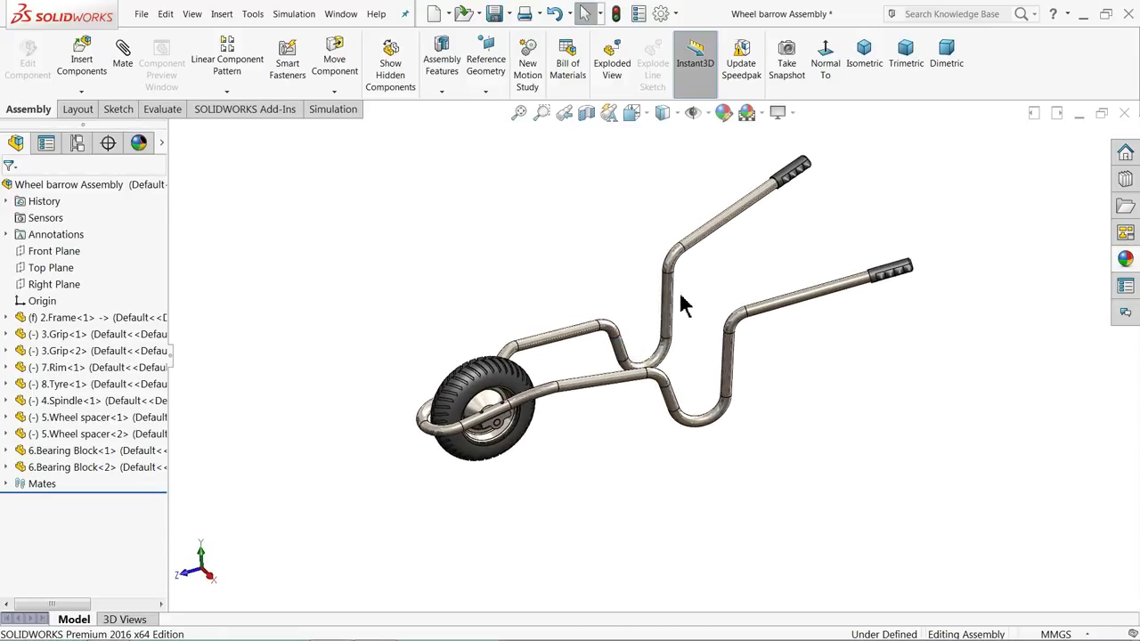
scroll(695, 296, down, 3)
middle_drag(708, 323, 713, 318)
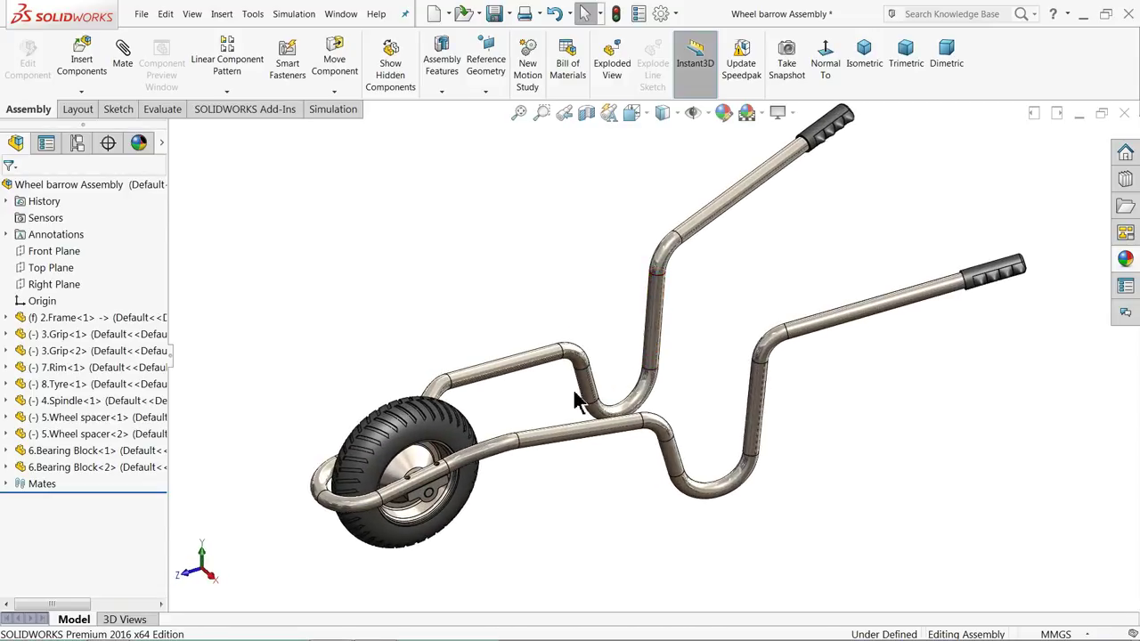
click(82, 62)
click(71, 483)
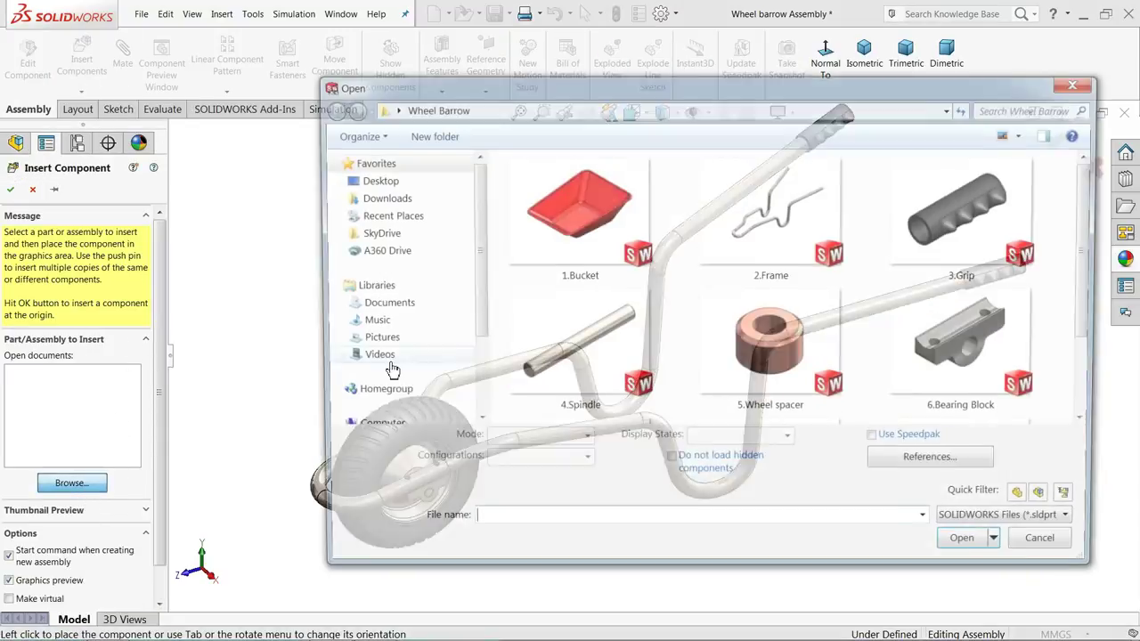
drag(1094, 297, 1103, 263)
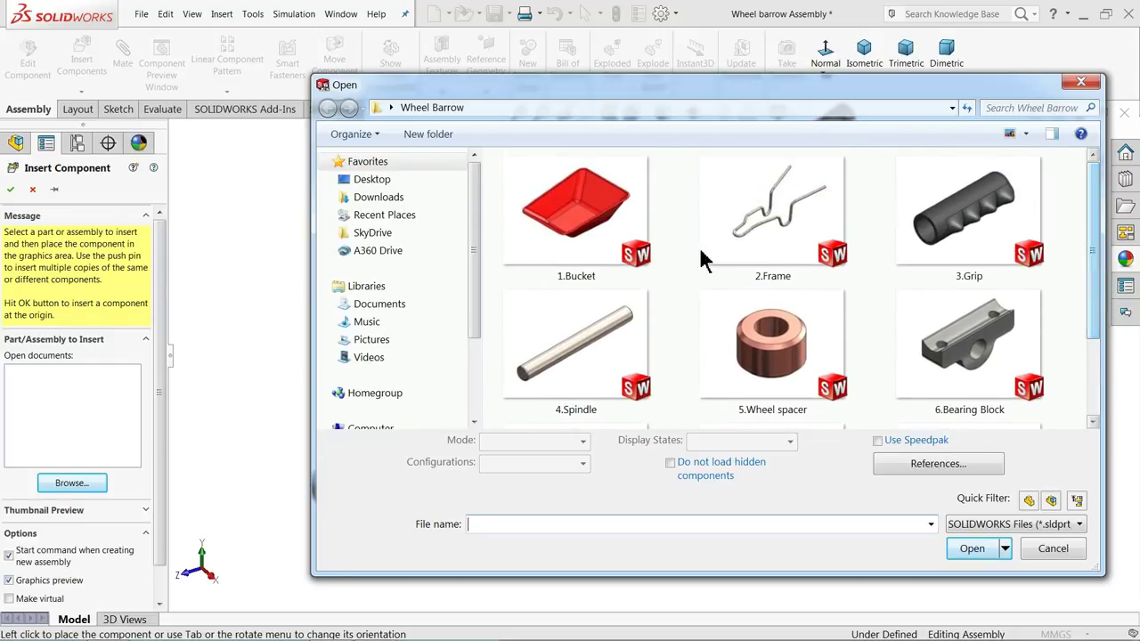
click(598, 227)
click(967, 544)
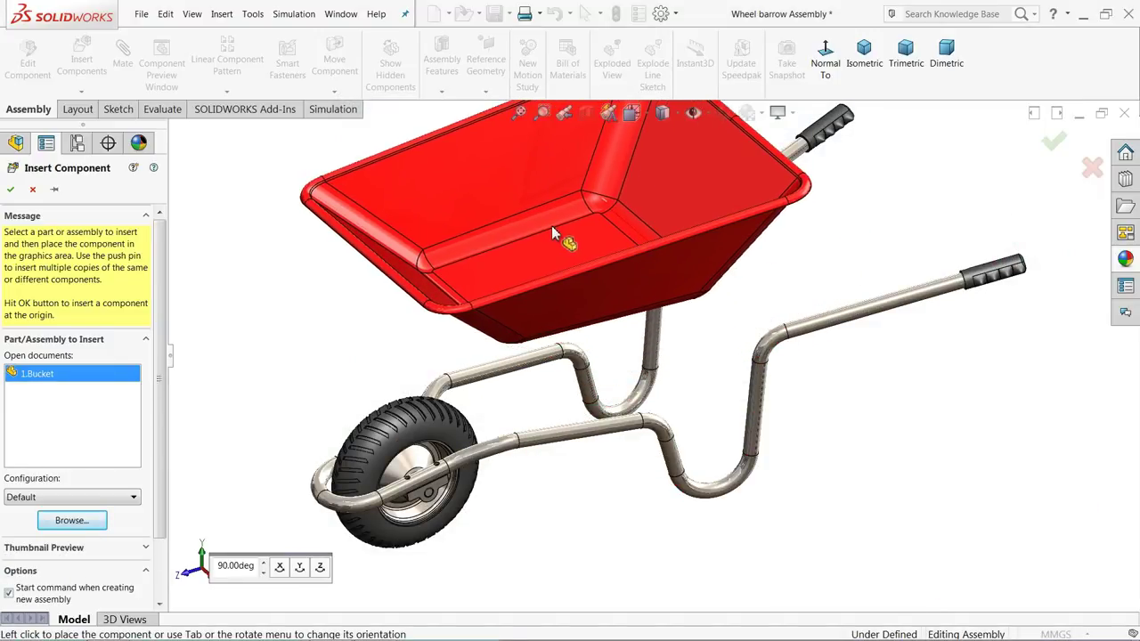
click(551, 234)
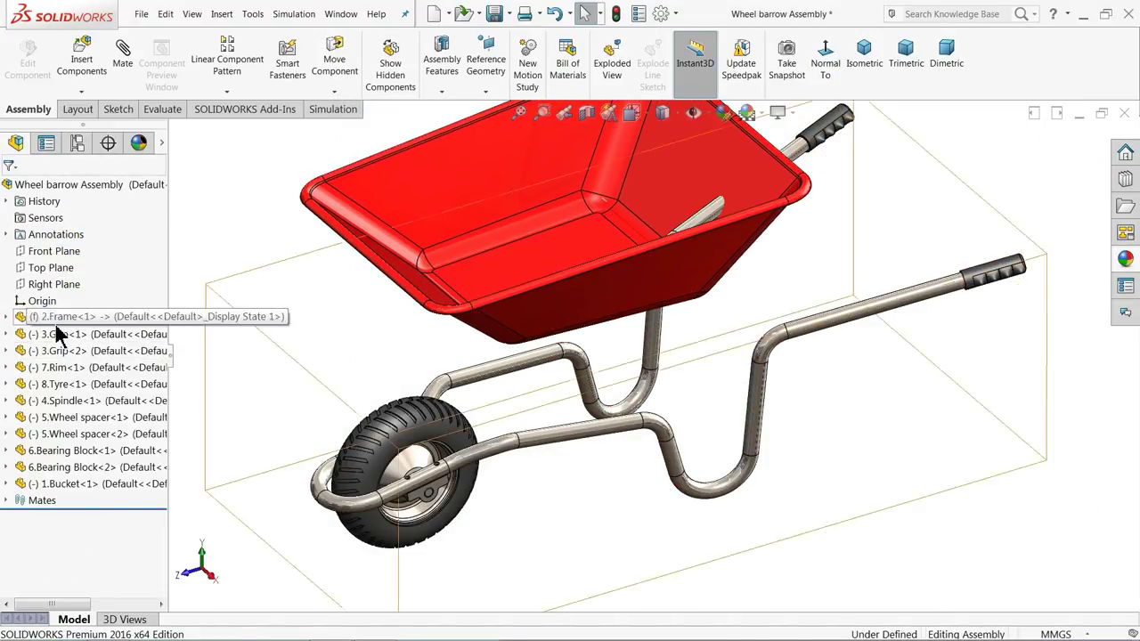
Add a coincident mate between the Right Plane of 2.Frame and the Right Plane of 1.Bucket
click(7, 318)
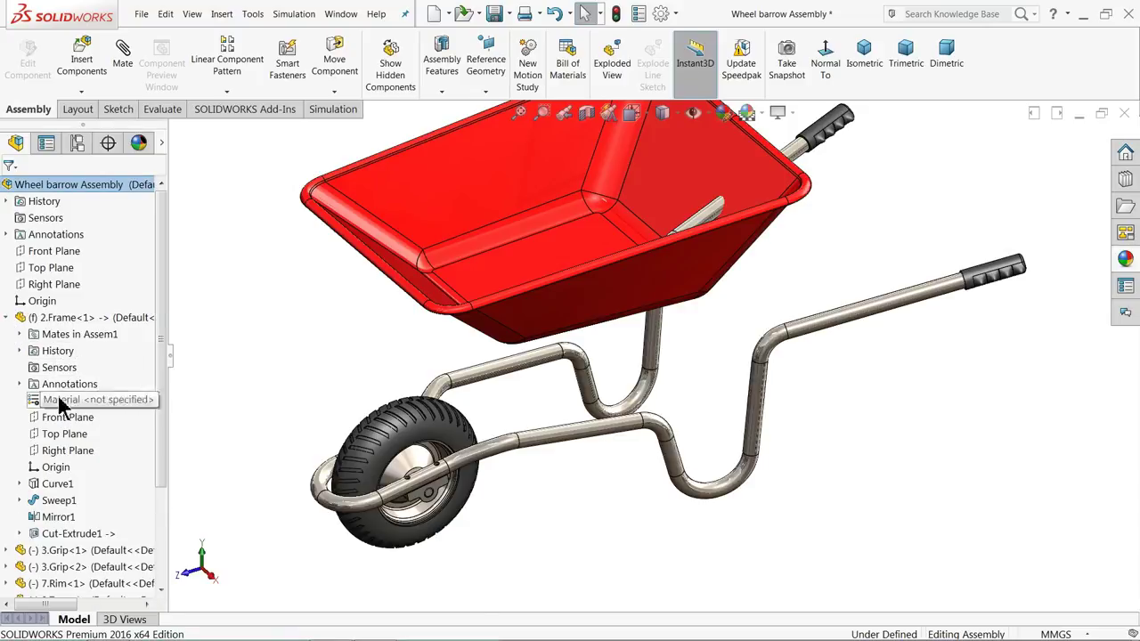
click(67, 450)
mouse_move(481, 356)
middle_down()
mouse_move(504, 365)
mouse_move(472, 365)
middle_up()
scroll(163, 448, down, 3)
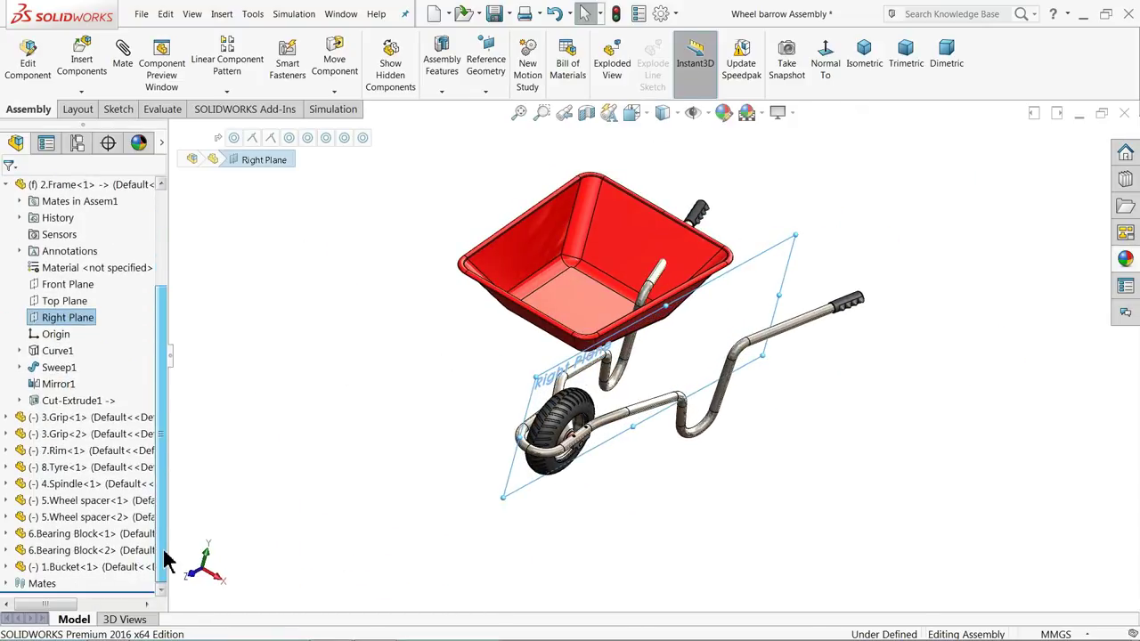
click(7, 565)
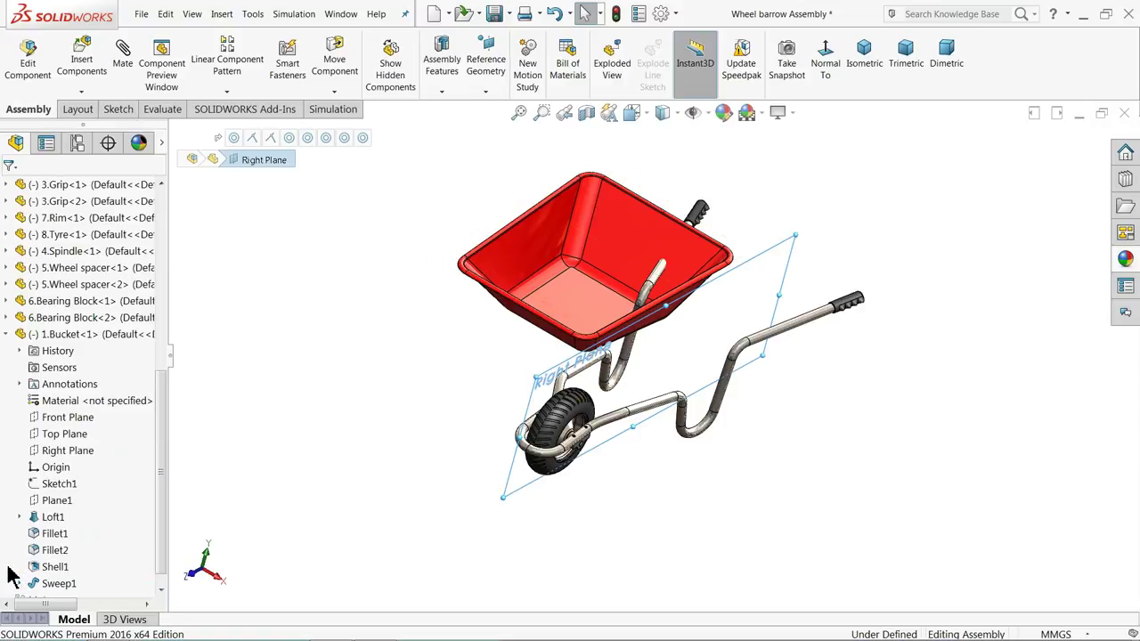
click(65, 452)
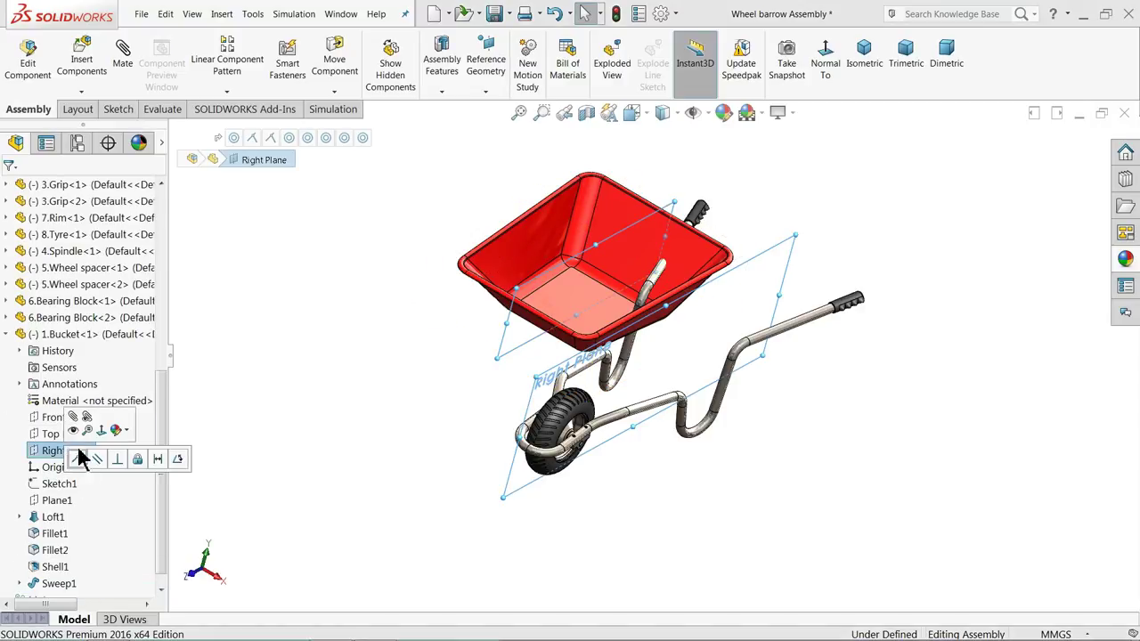
click(125, 71)
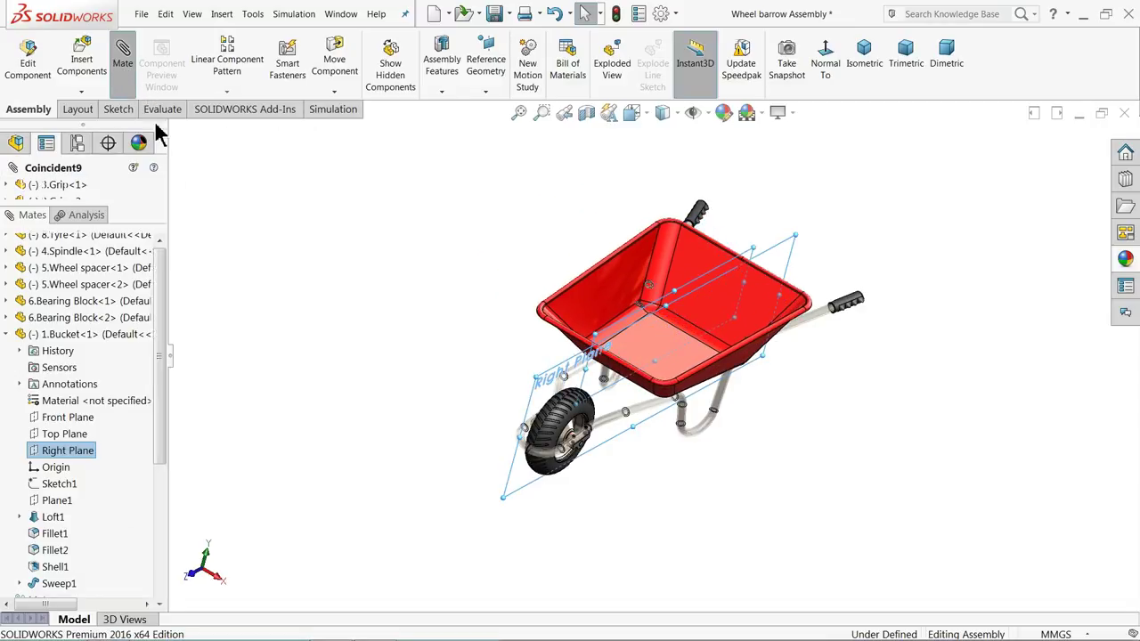
click(11, 189)
Add a tangent mate between the bucket's flat underside and the straight horizontal tube section of the frame
middle_drag(425, 310, 372, 291)
scroll(604, 333, down, 5)
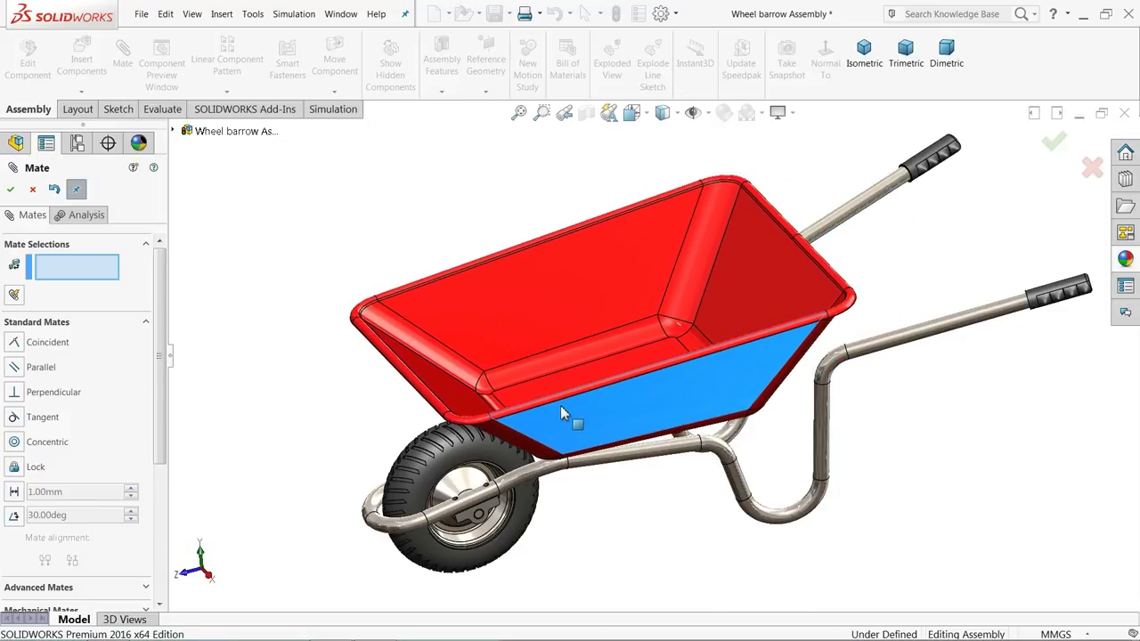
middle_drag(559, 407, 583, 226)
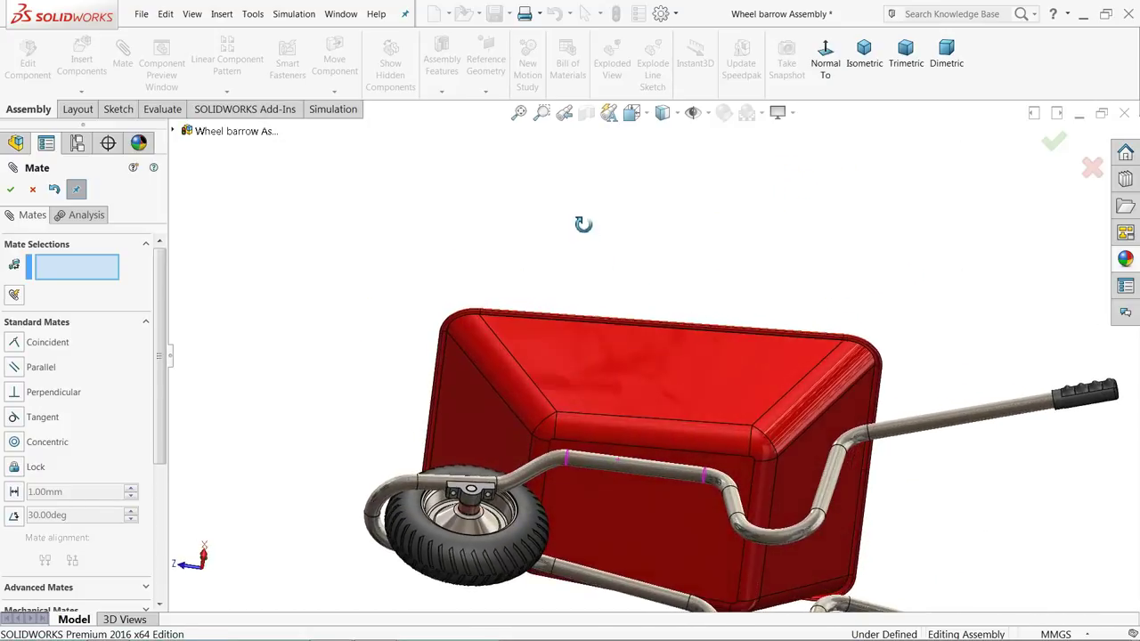
scroll(621, 491, down, 5)
click(604, 473)
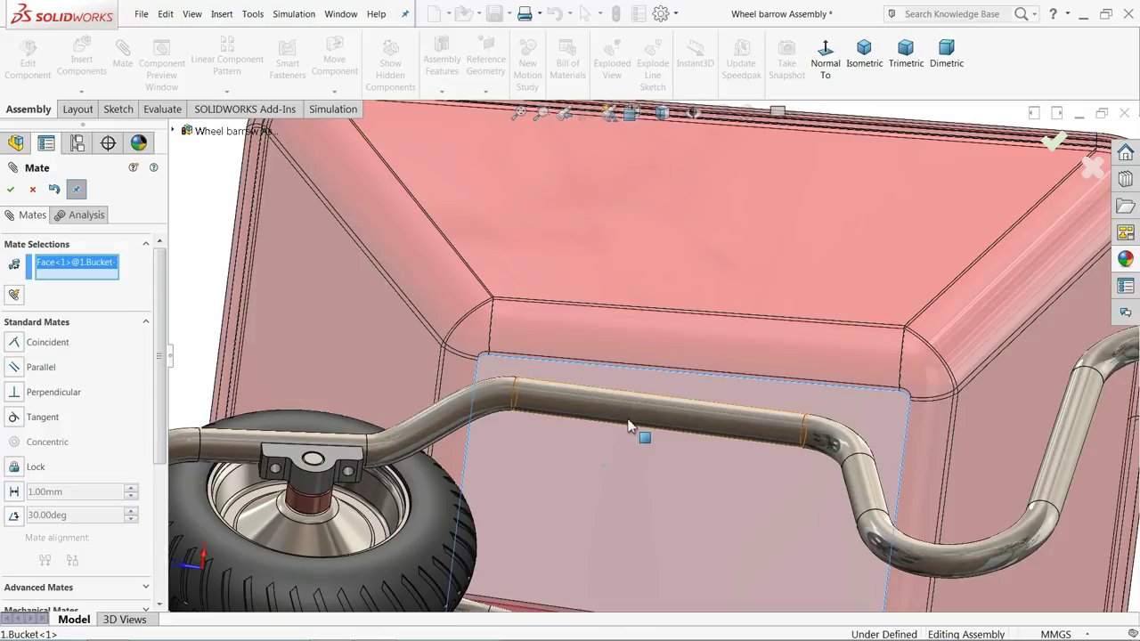
click(628, 416)
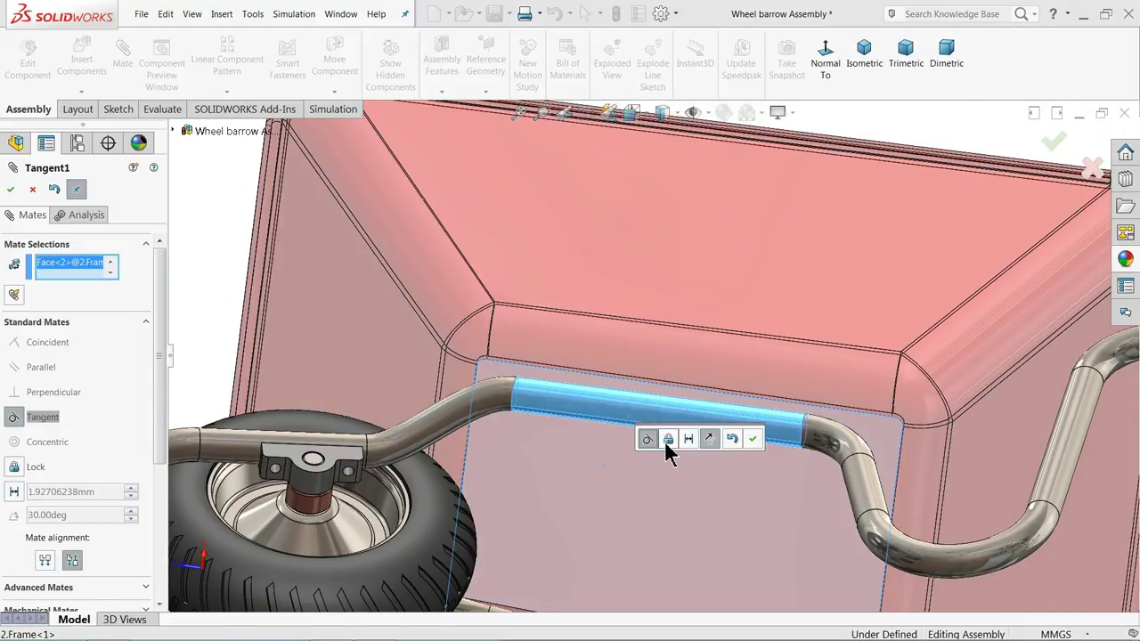
click(753, 438)
Add an anti-aligned tangent mate between the bucket's sloping rear face and the frame's bend below the handle
scroll(695, 450, up, 5)
middle_drag(695, 450, 909, 377)
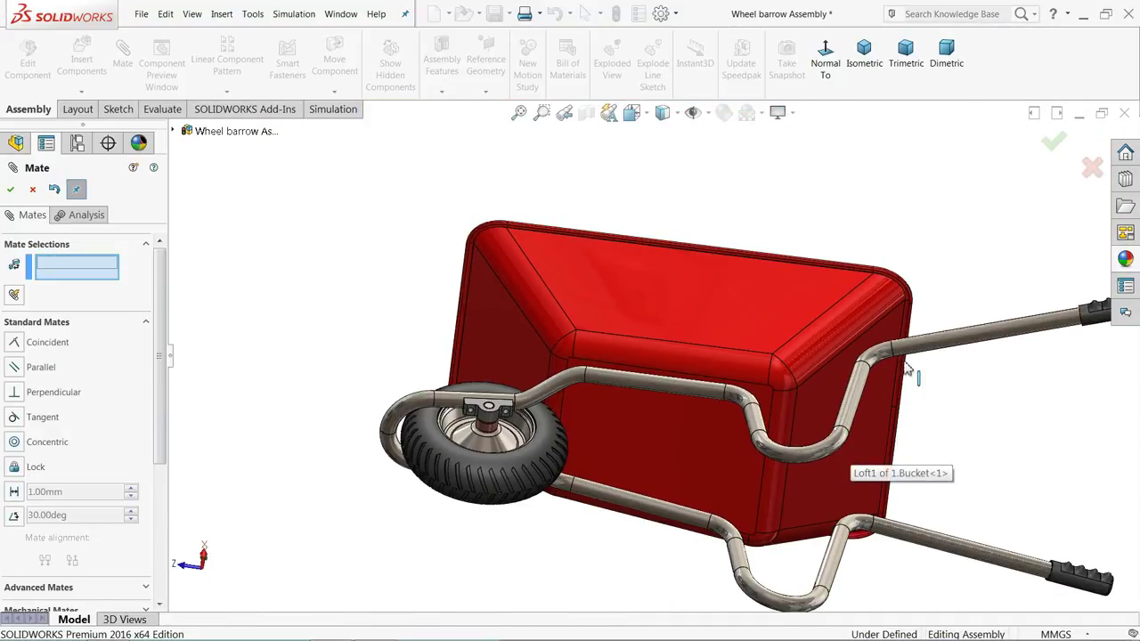
scroll(863, 408, down, 2)
scroll(886, 381, down, 3)
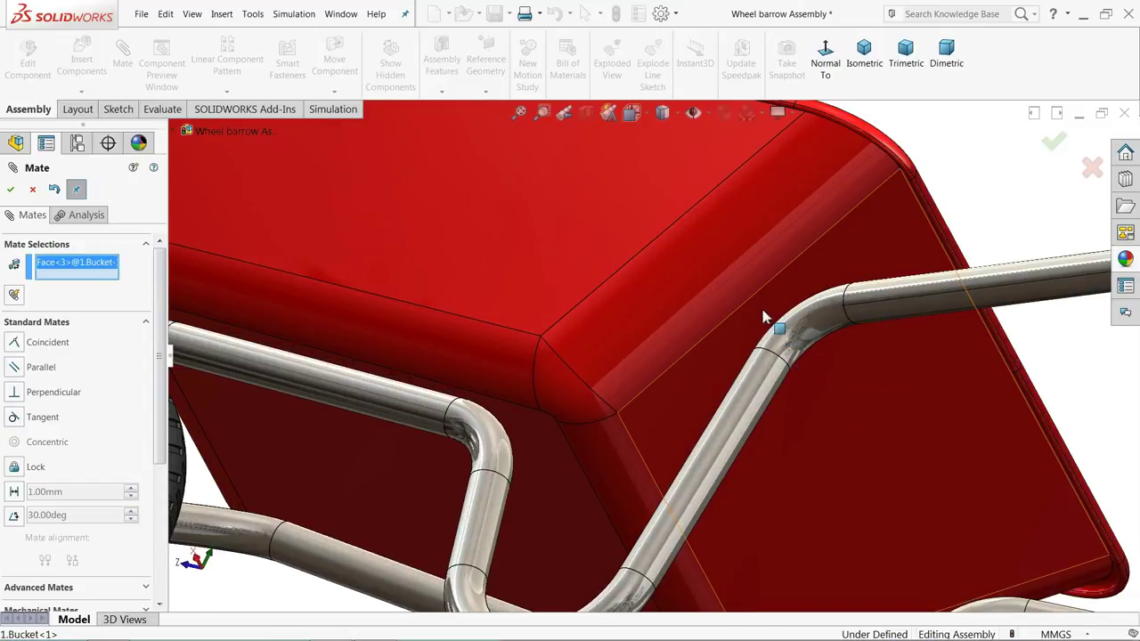
click(798, 336)
click(800, 334)
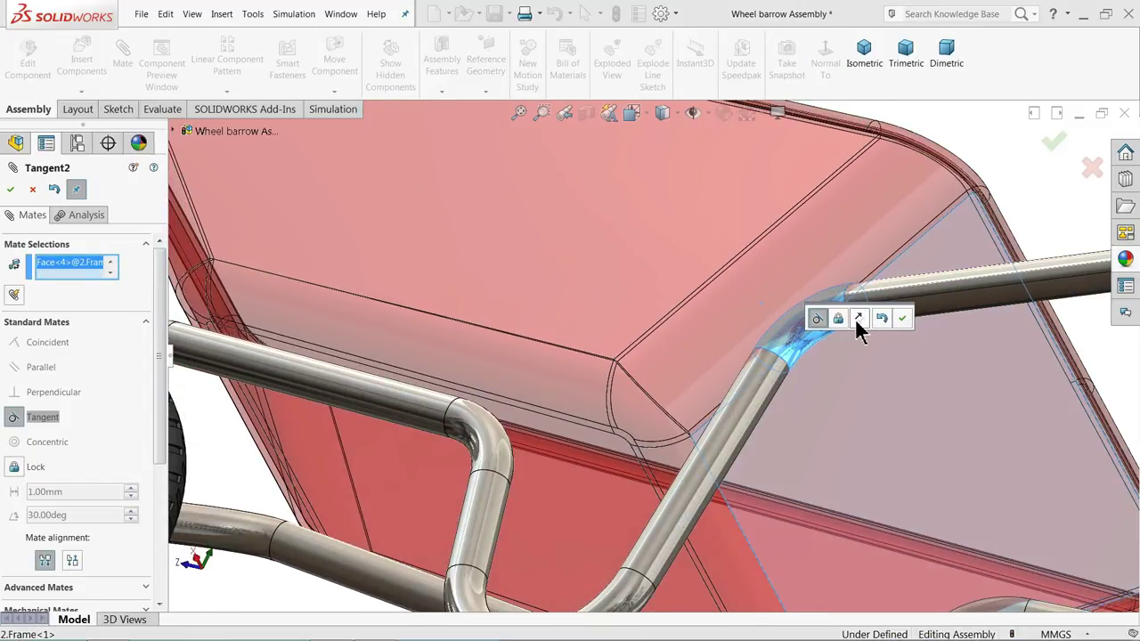
click(882, 319)
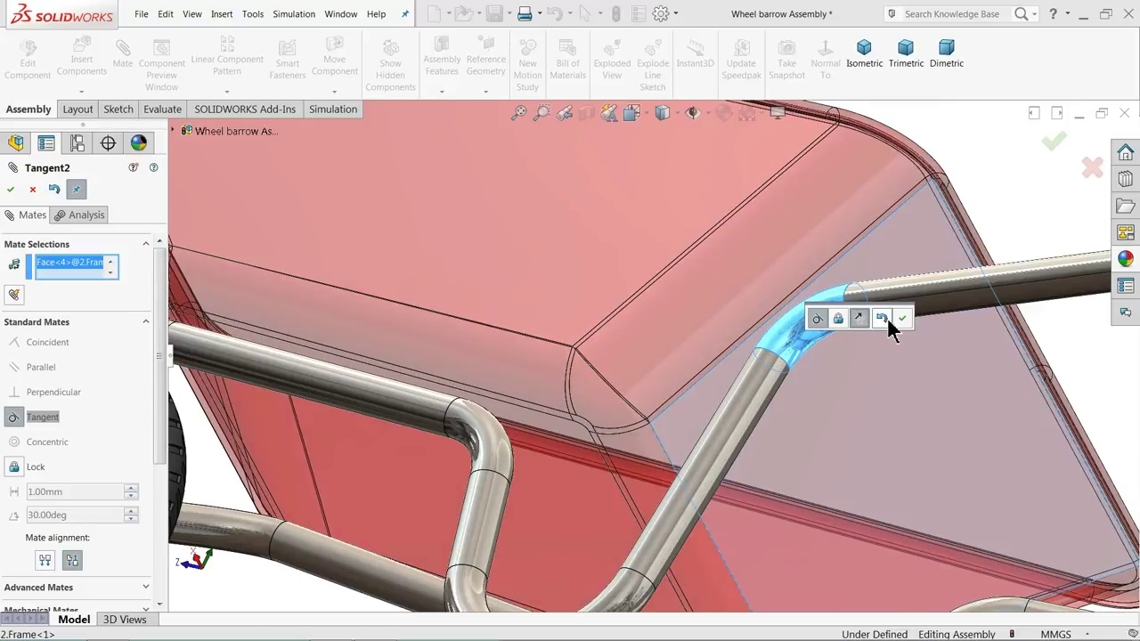
click(902, 319)
Examine how the bucket sits on the frame from below and above, and close the mate command
scroll(789, 351, up, 3)
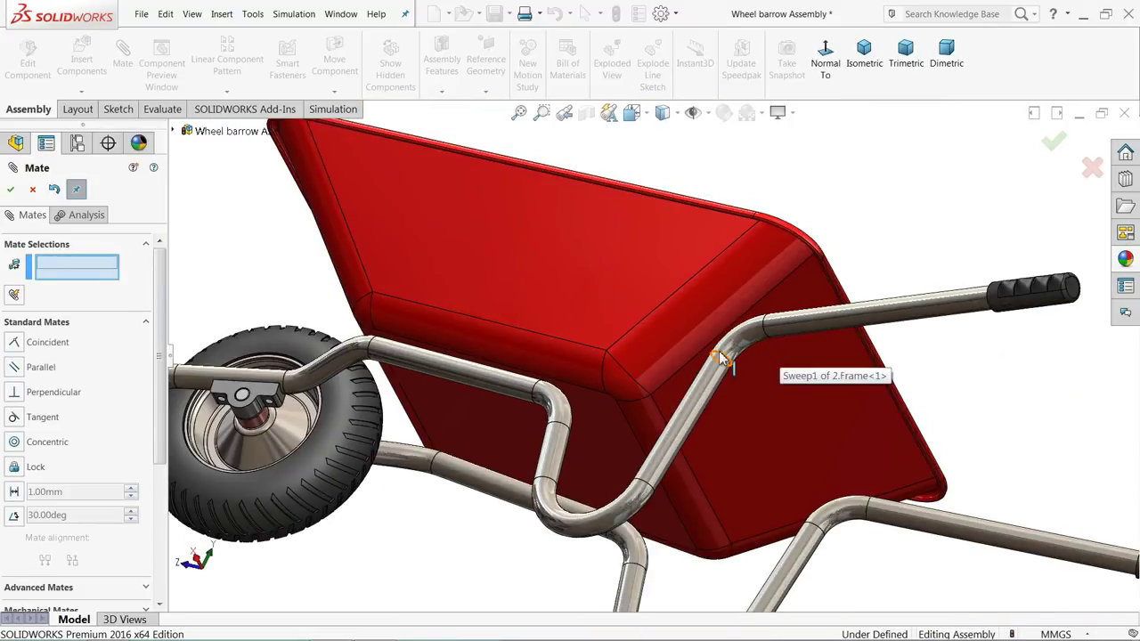
scroll(733, 357, down, 3)
scroll(575, 359, up, 6)
middle_drag(537, 311, 563, 495)
scroll(529, 305, up, 4)
scroll(542, 288, down, 5)
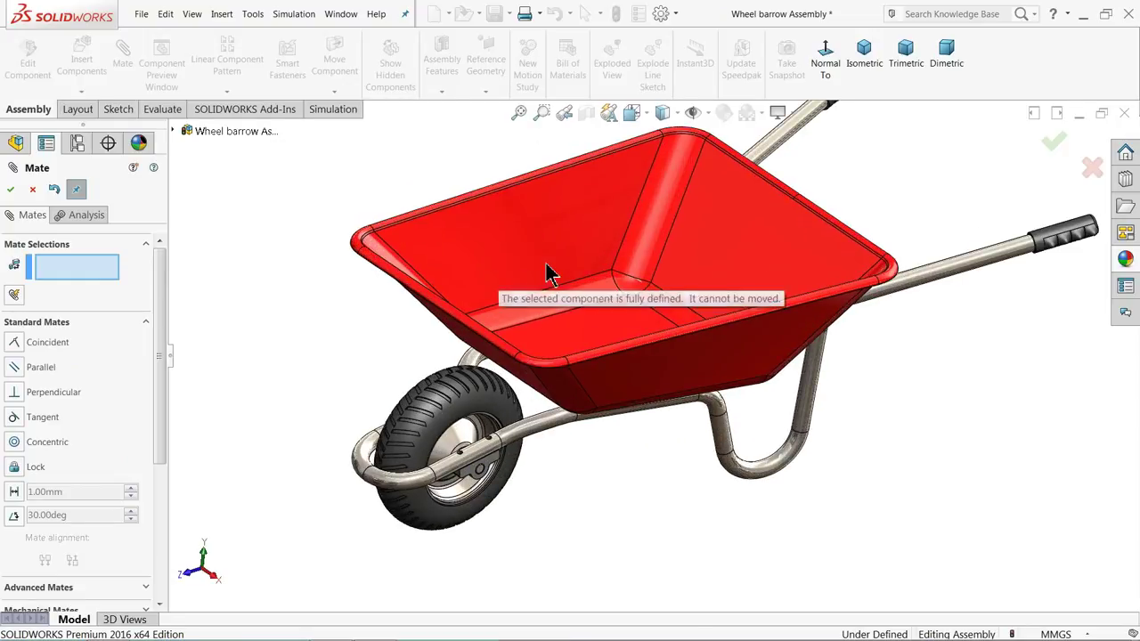
middle_drag(556, 317, 568, 386)
scroll(565, 369, up, 3)
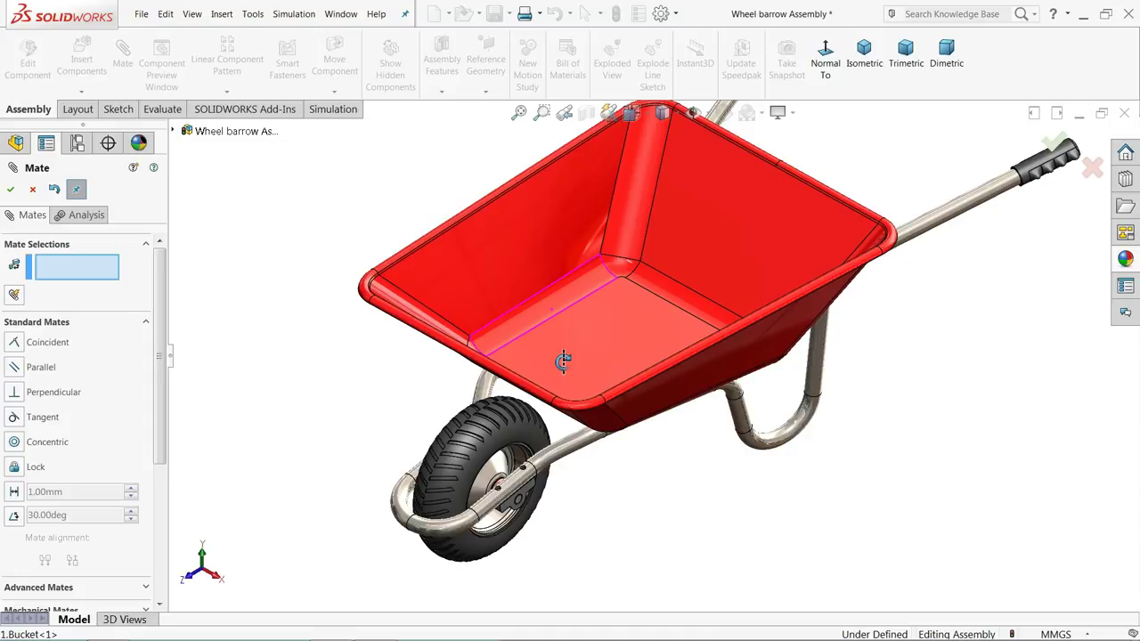
scroll(566, 375, up, 2)
scroll(695, 341, down, 2)
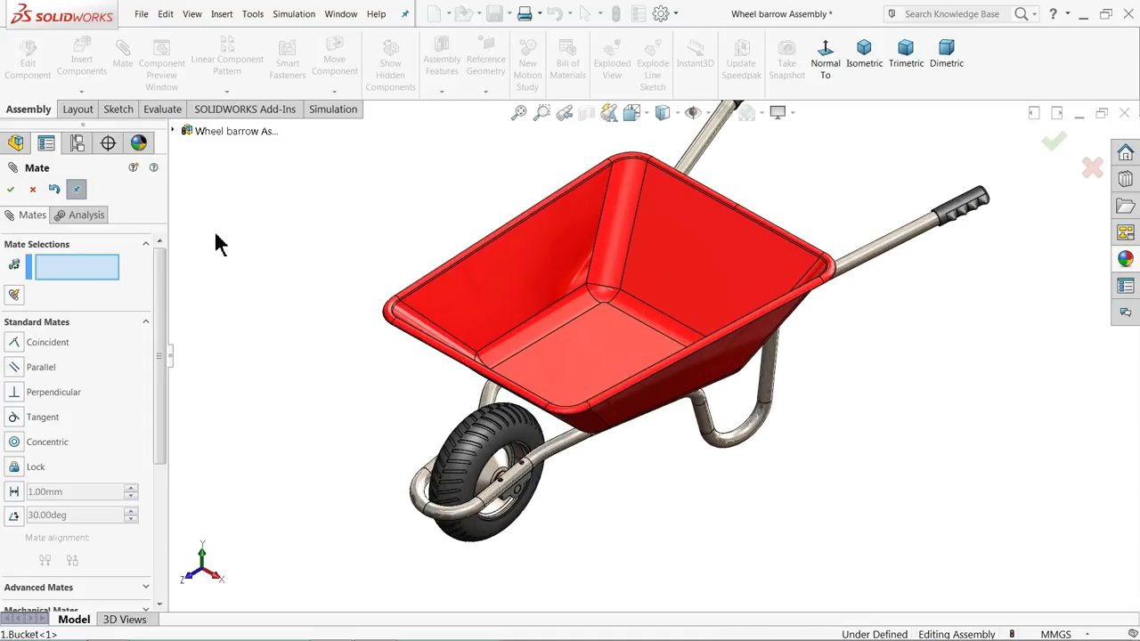
click(33, 190)
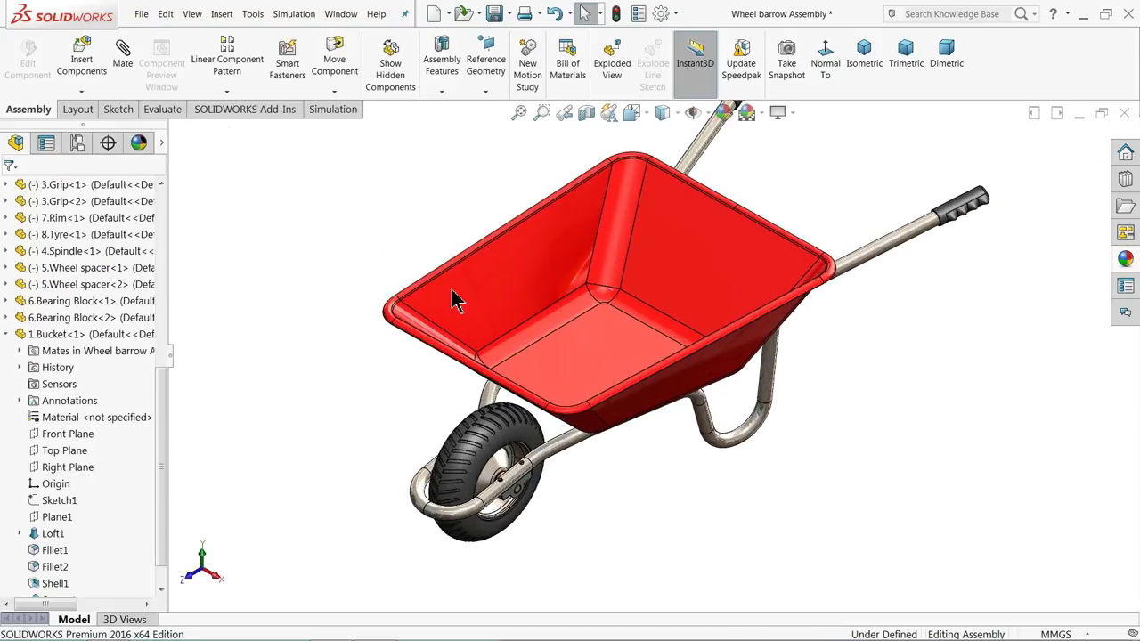
Open the wheel's 7.Rim part from the assembly in its own window
click(547, 357)
key(Escape)
middle_drag(527, 357, 534, 454)
scroll(499, 454, down, 3)
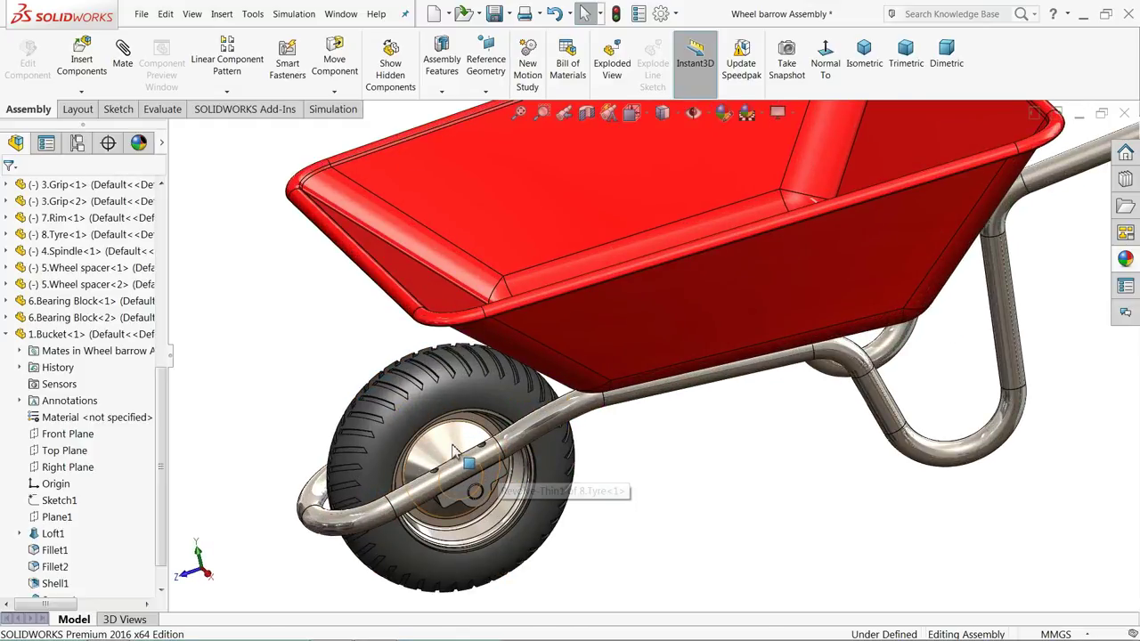
click(477, 435)
click(499, 392)
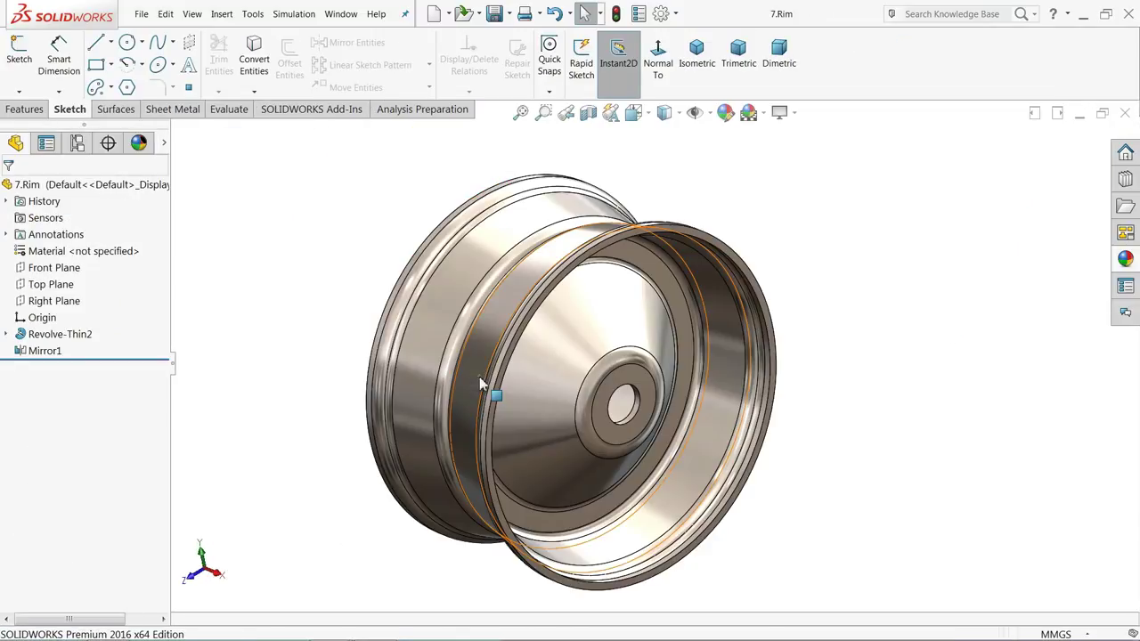
Edit the rim's appearance, trying standard red on the satin finish stainless steel and on the plain color appearance
click(723, 111)
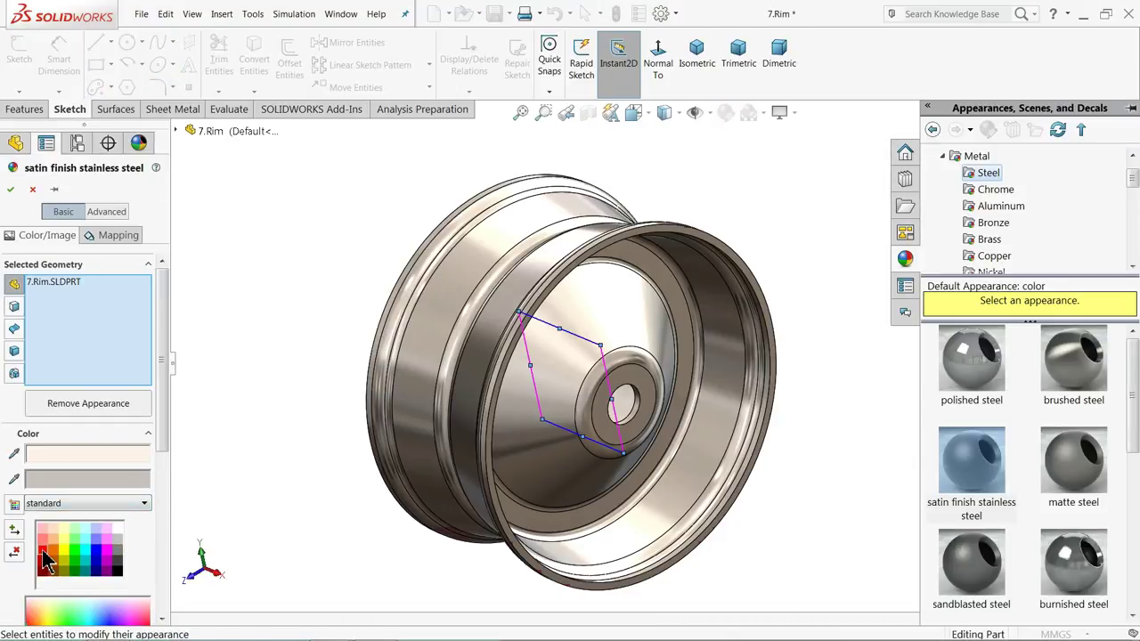
click(44, 559)
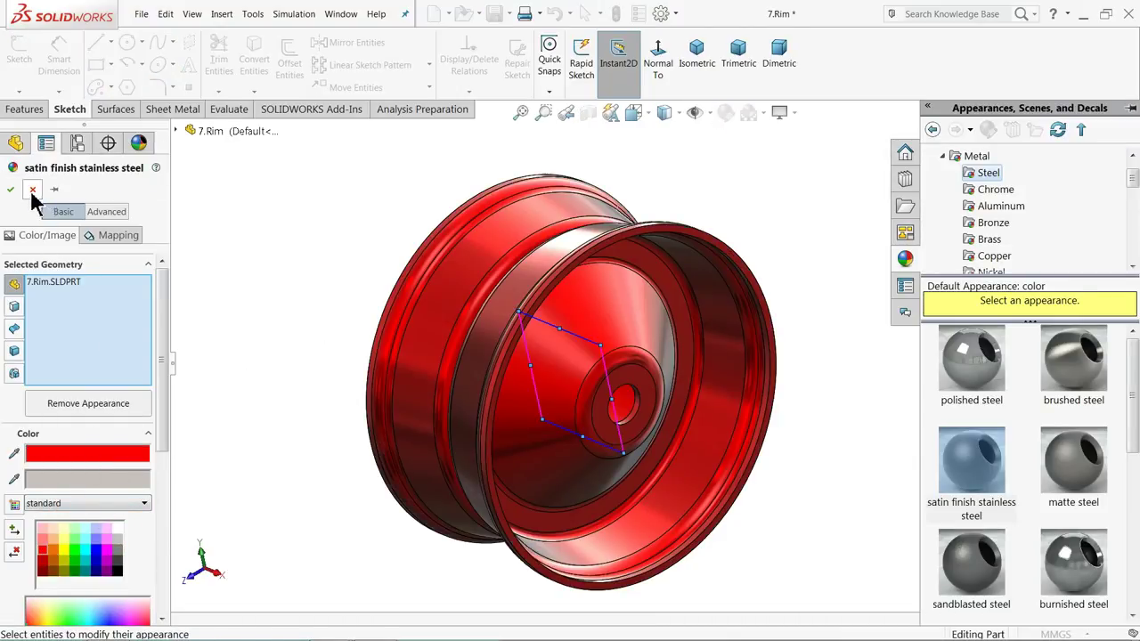
scroll(980, 165, up, 1)
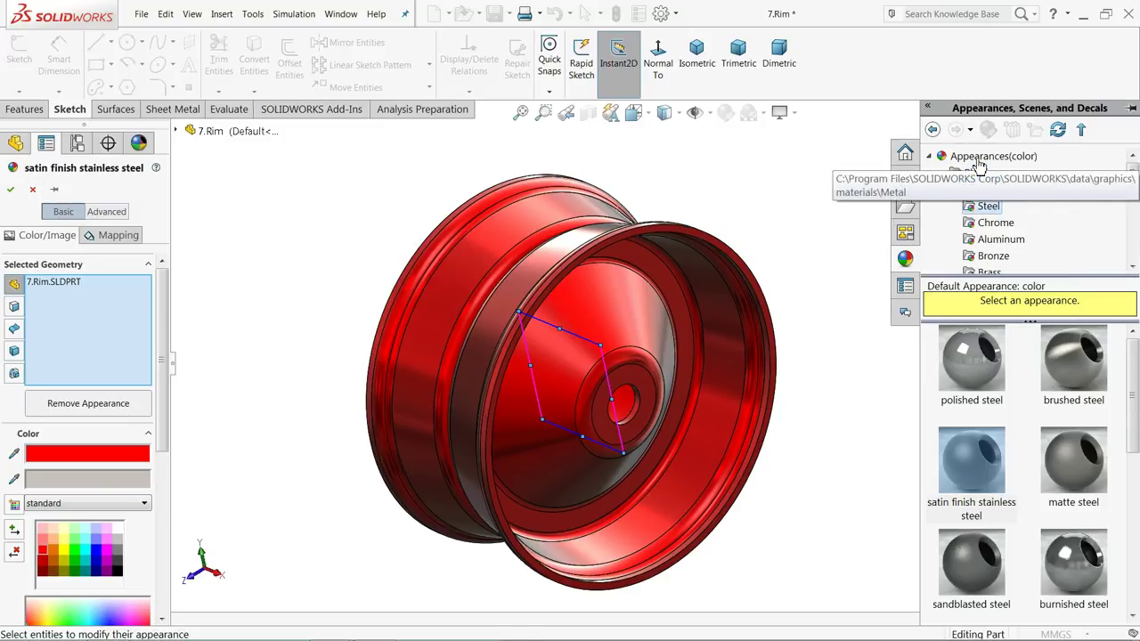
click(990, 155)
click(978, 397)
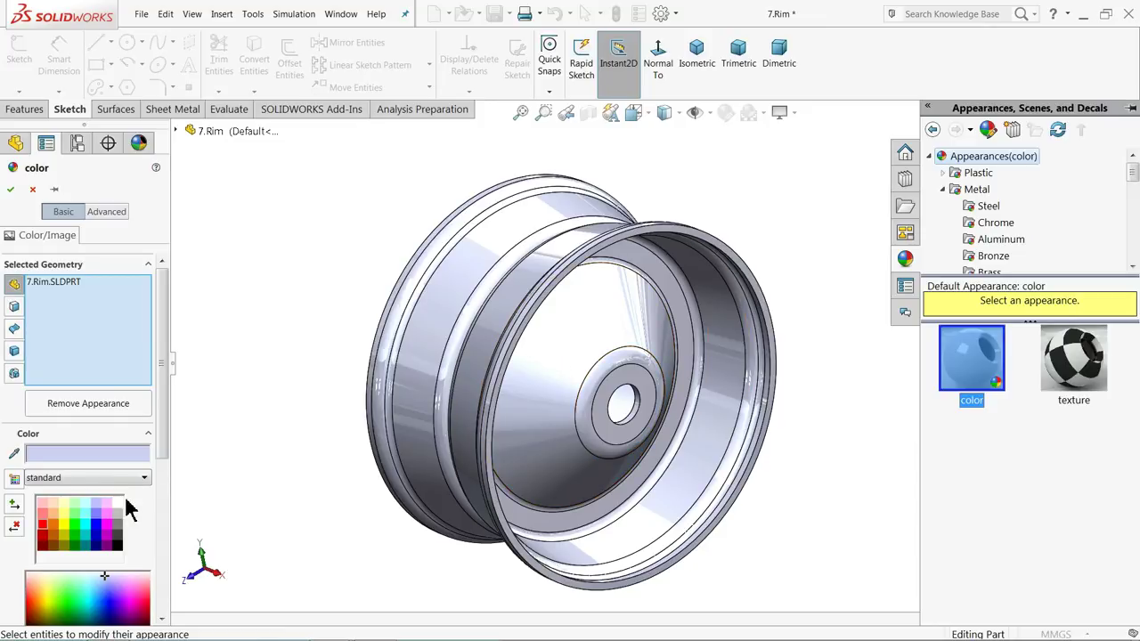
click(44, 534)
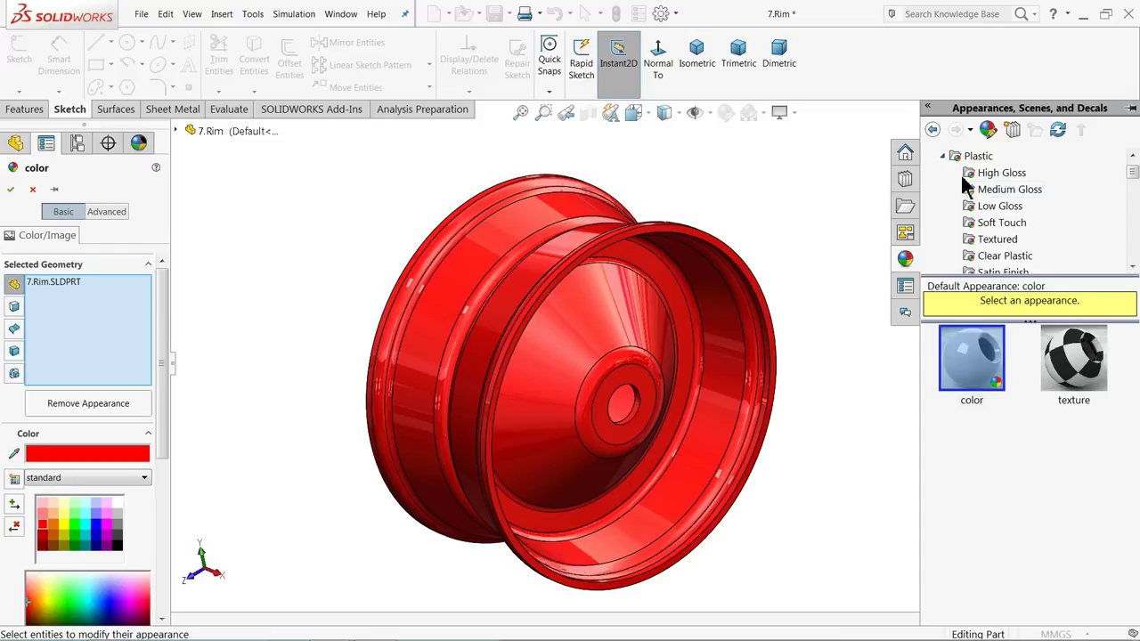
Try the red low gloss plastic appearance in standard red on the rim
click(998, 208)
scroll(1007, 479, down, 3)
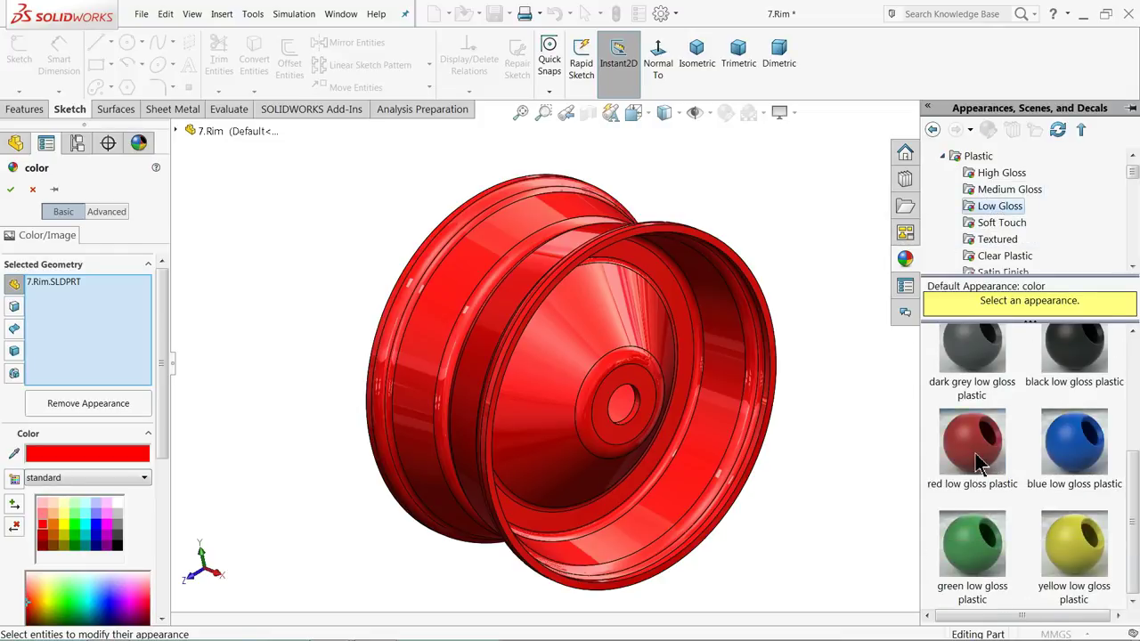
click(974, 445)
click(41, 526)
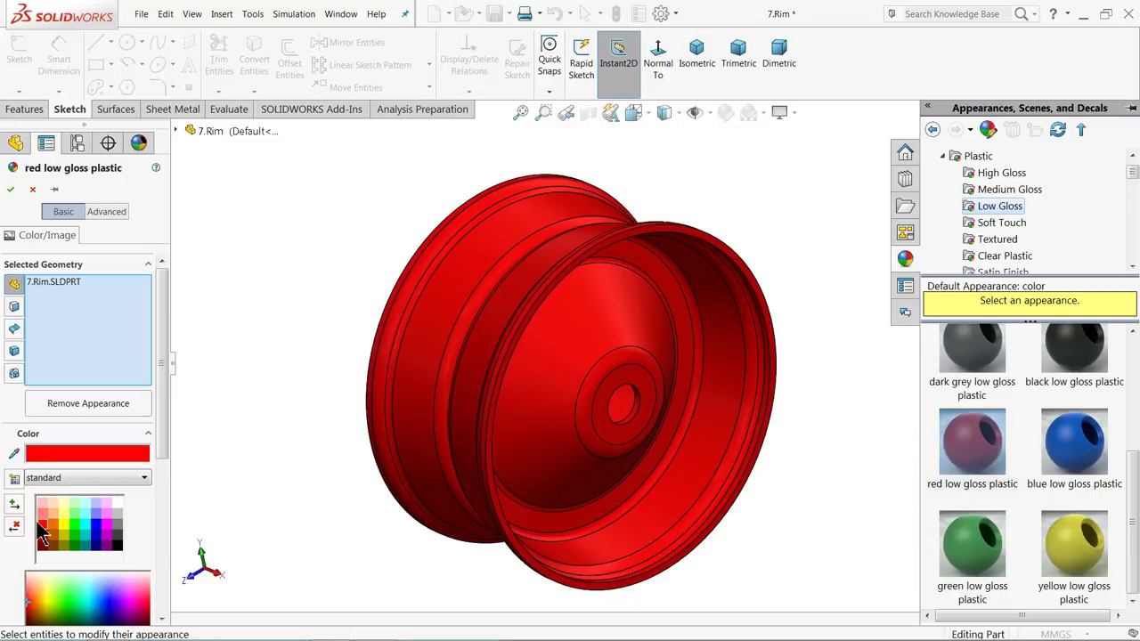
Apply the red high gloss plastic appearance in standard red to the rim, then close the part and save its changes
click(1002, 174)
click(971, 359)
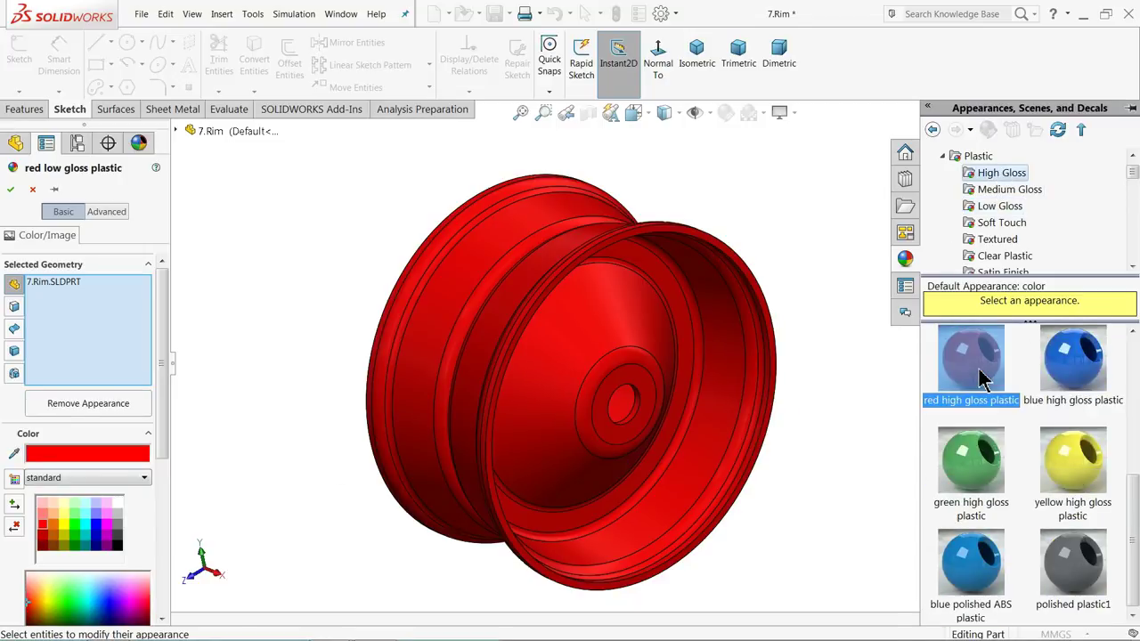
click(41, 526)
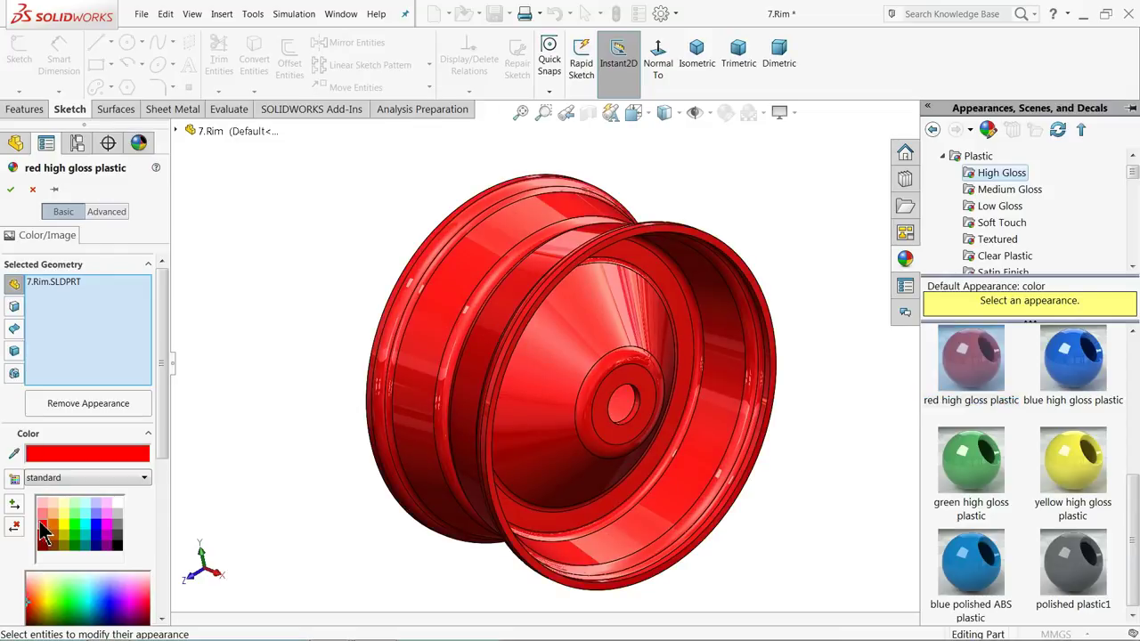
click(11, 190)
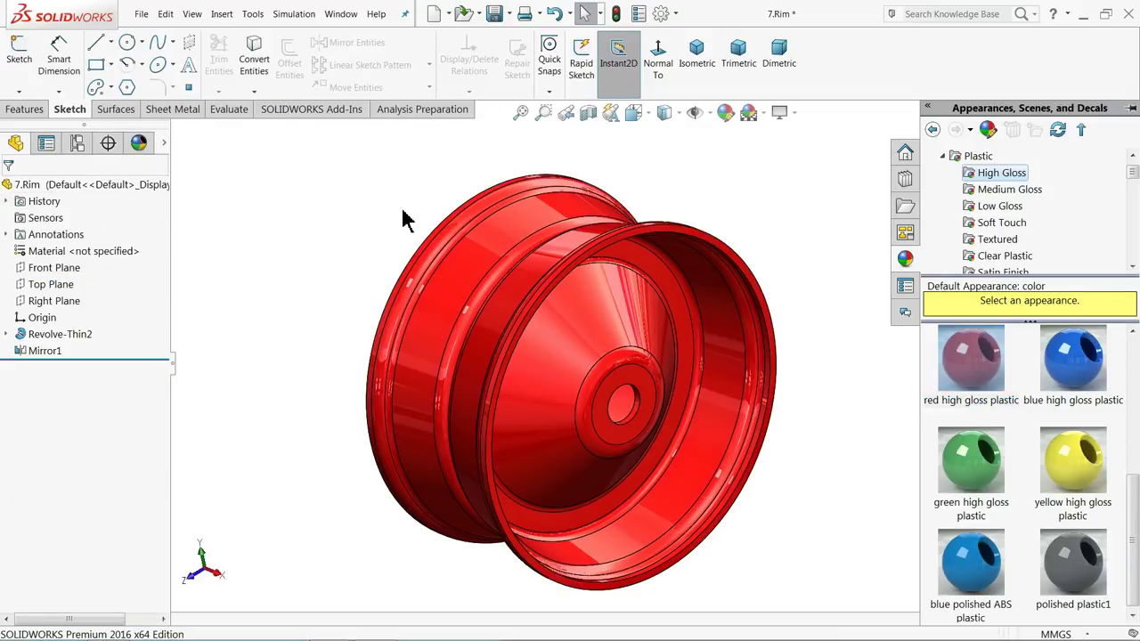
click(1124, 114)
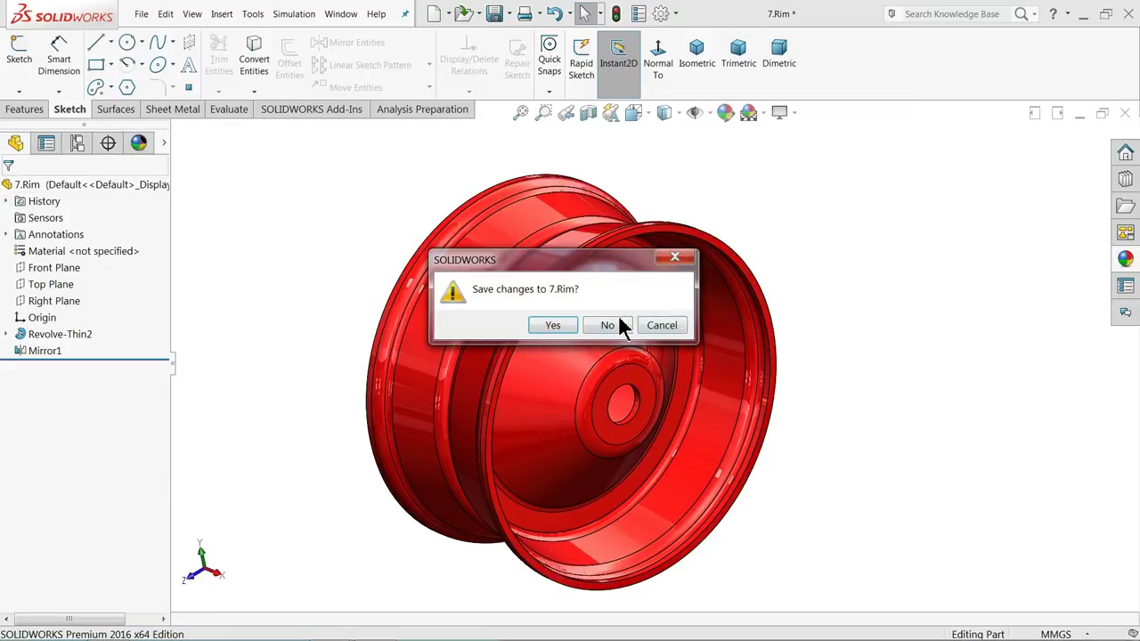
click(557, 332)
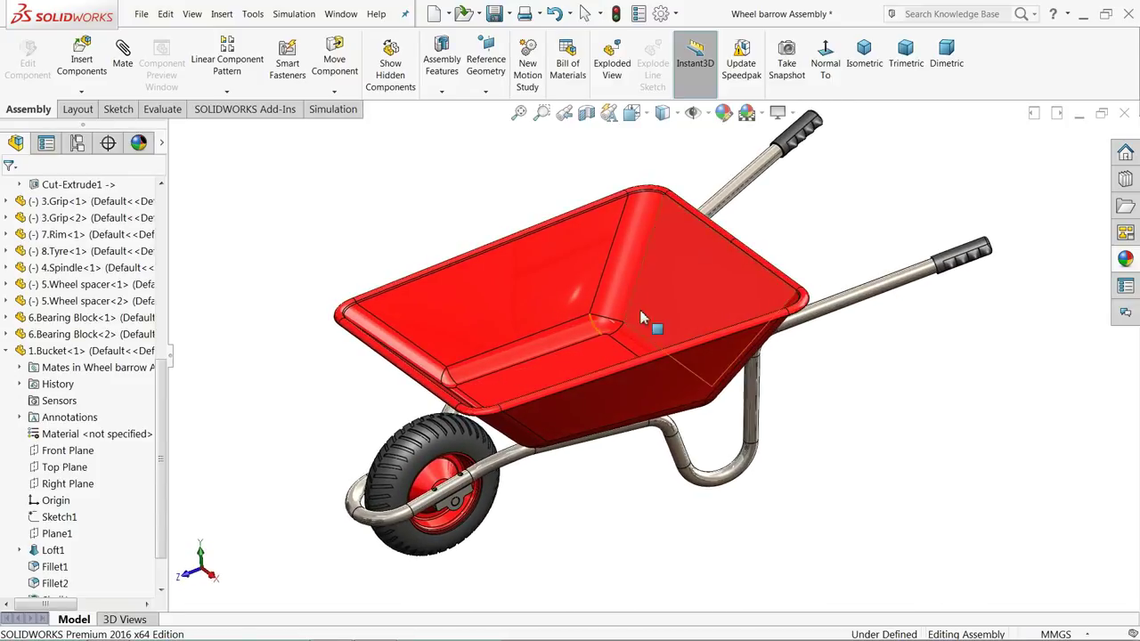
Collapse the bucket and frame entries in the assembly tree and inspect the recolored wheel on the wheelbarrow
click(7, 351)
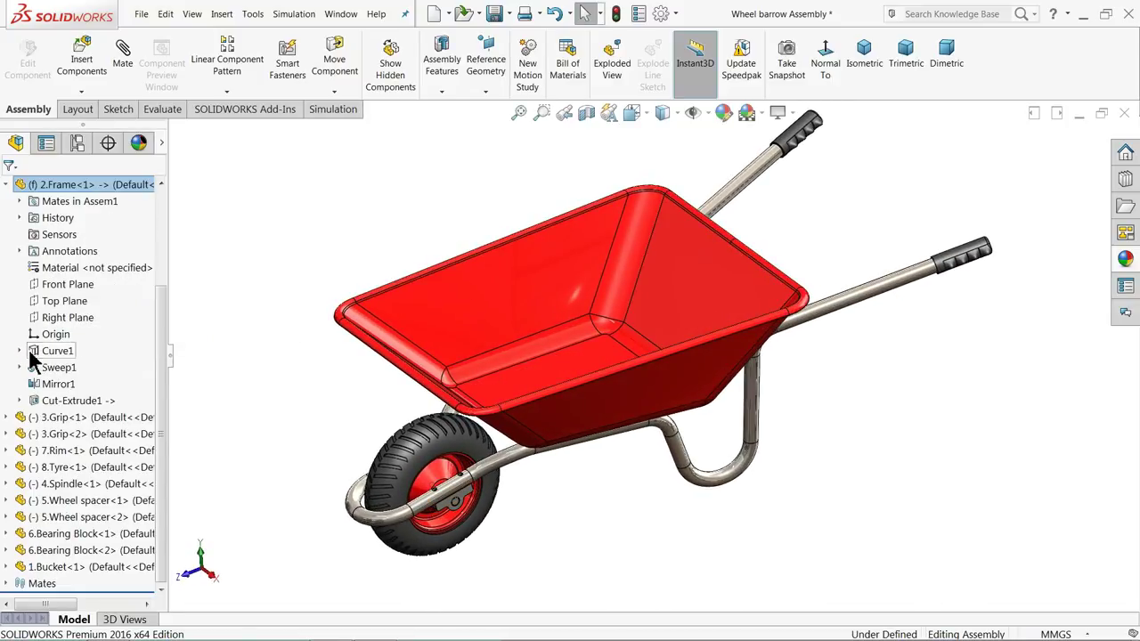
click(7, 185)
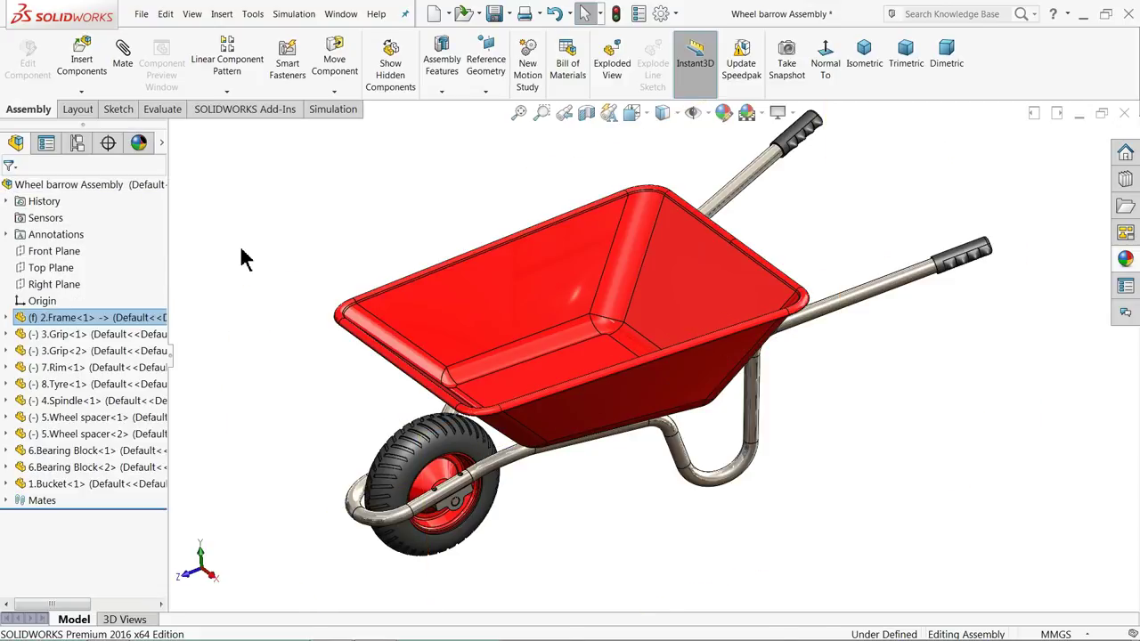
middle_drag(294, 256, 318, 314)
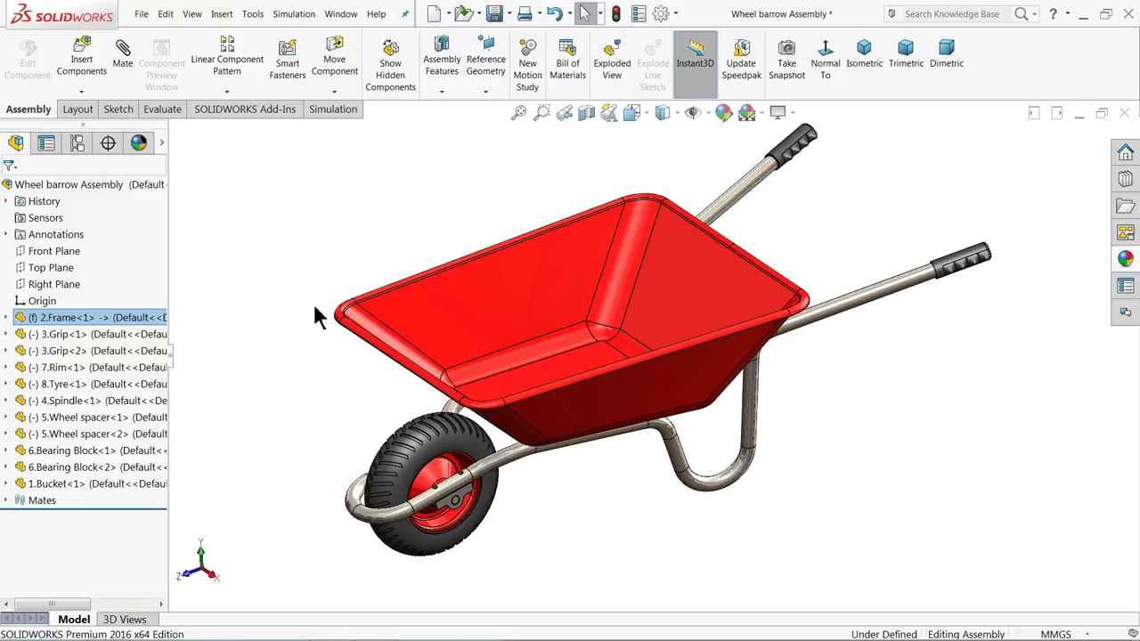
click(432, 492)
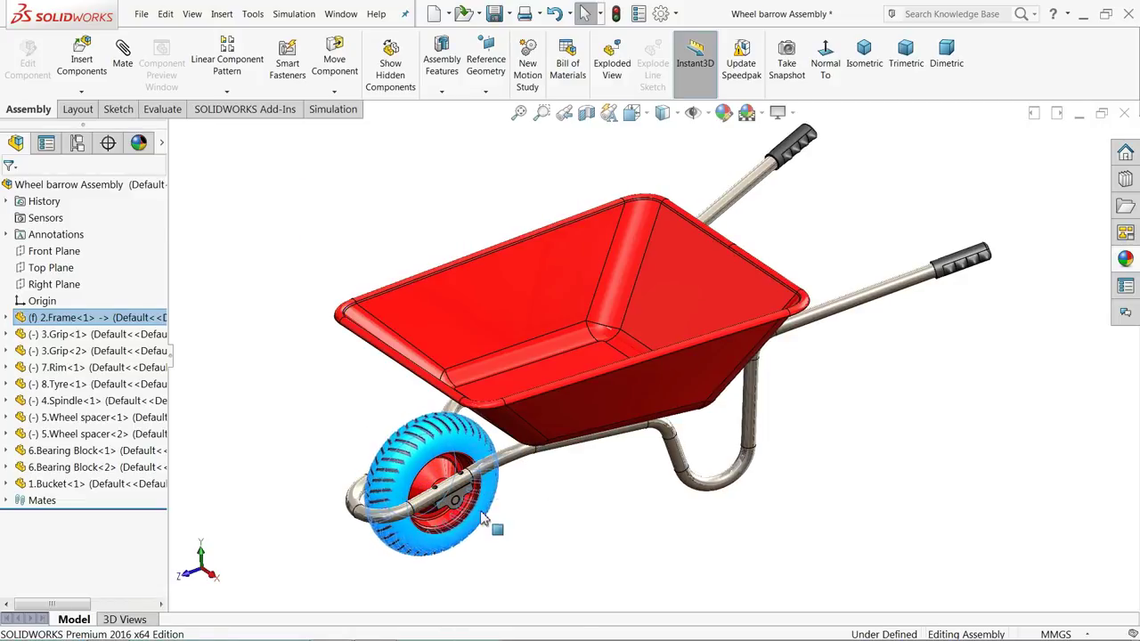
click(431, 493)
click(344, 413)
mouse_move(348, 407)
middle_down()
mouse_move(357, 376)
mouse_move(347, 392)
middle_up()
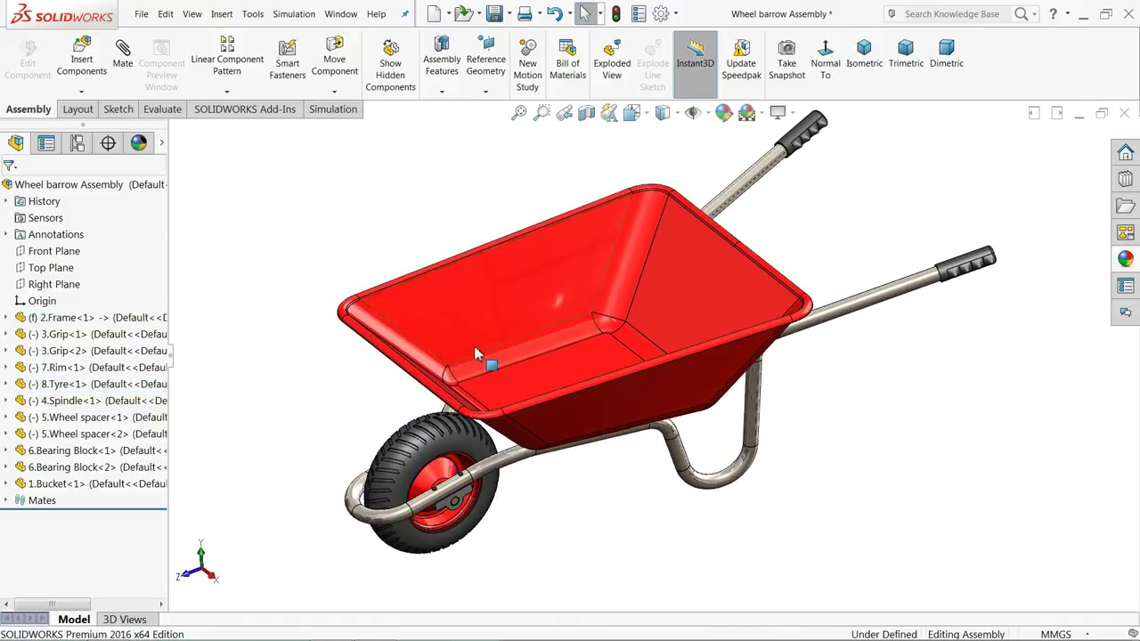
Save the Wheel barrow Assembly together with the modified 2.Frame part
click(494, 15)
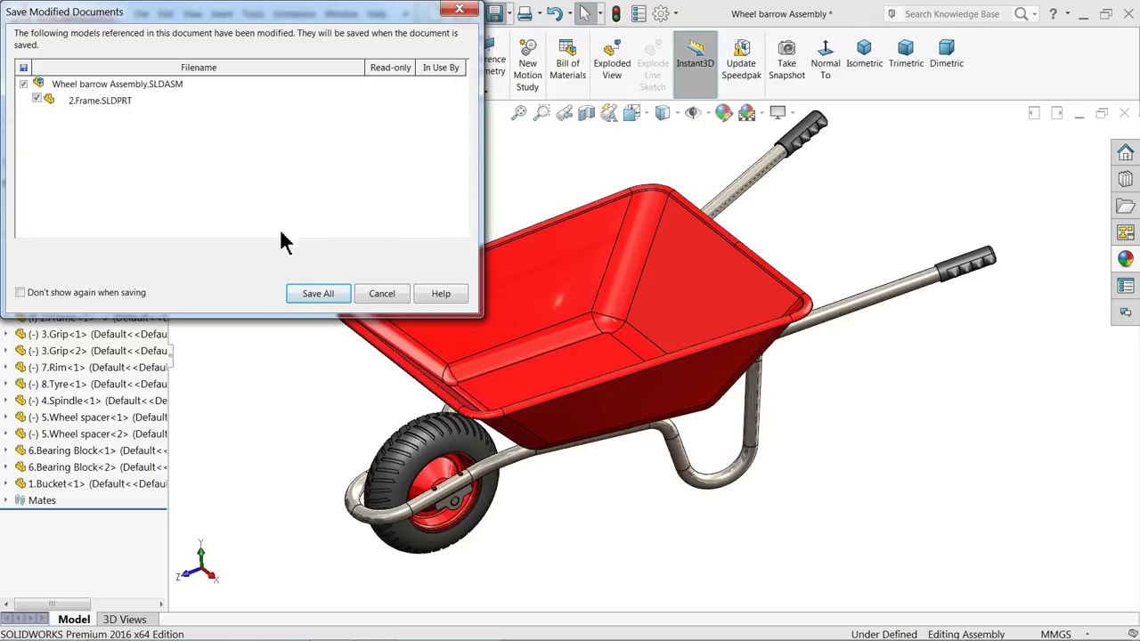
click(312, 298)
click(548, 272)
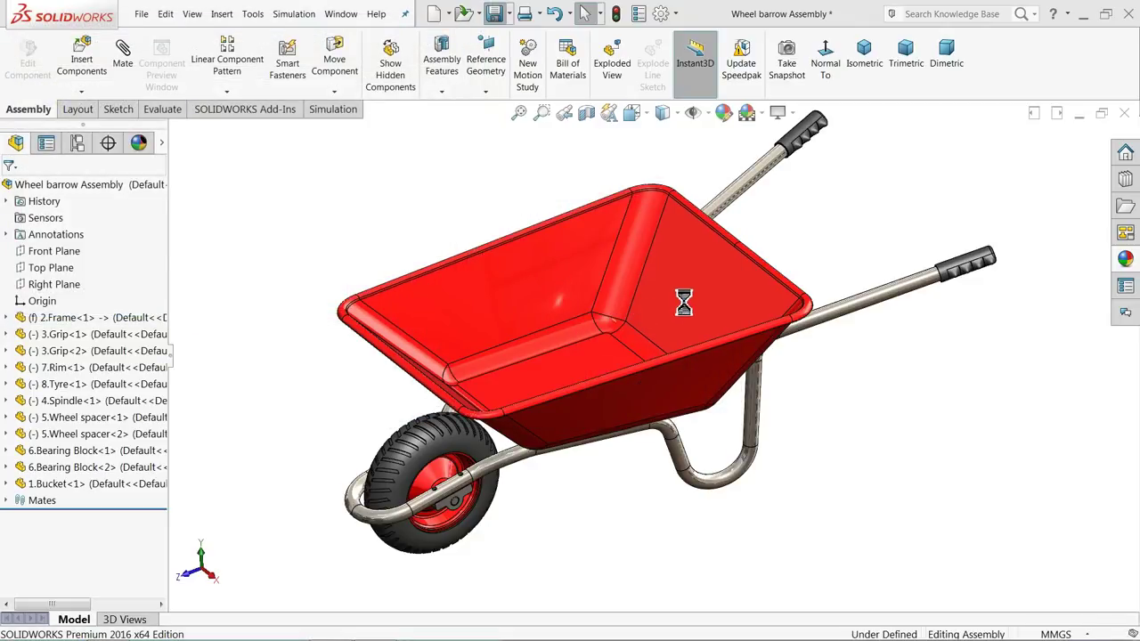
scroll(680, 298, up, 2)
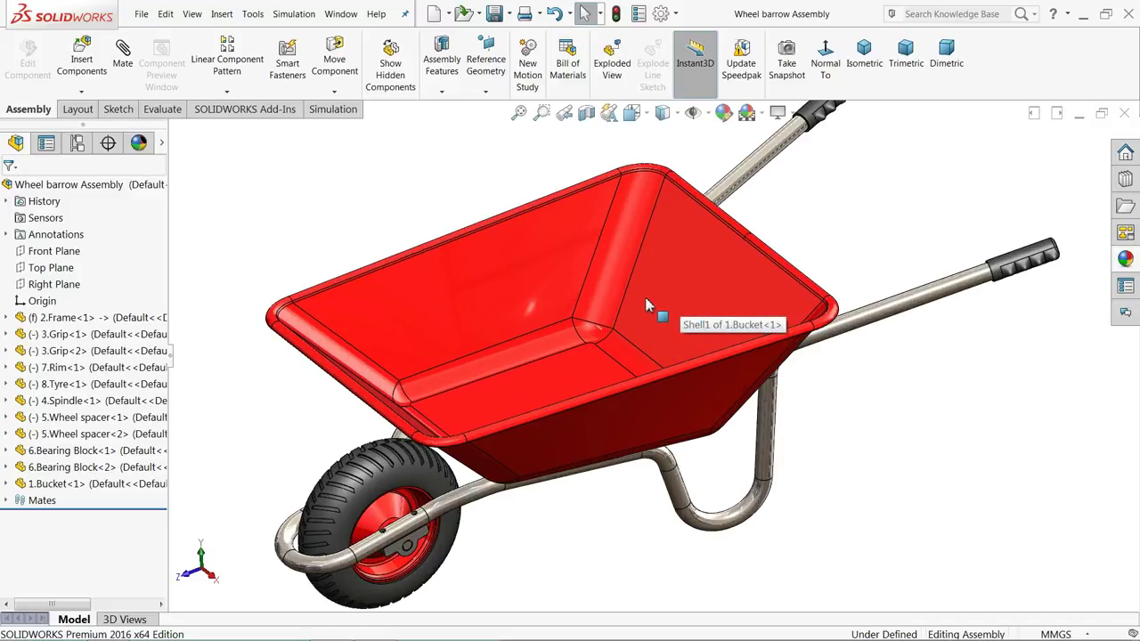